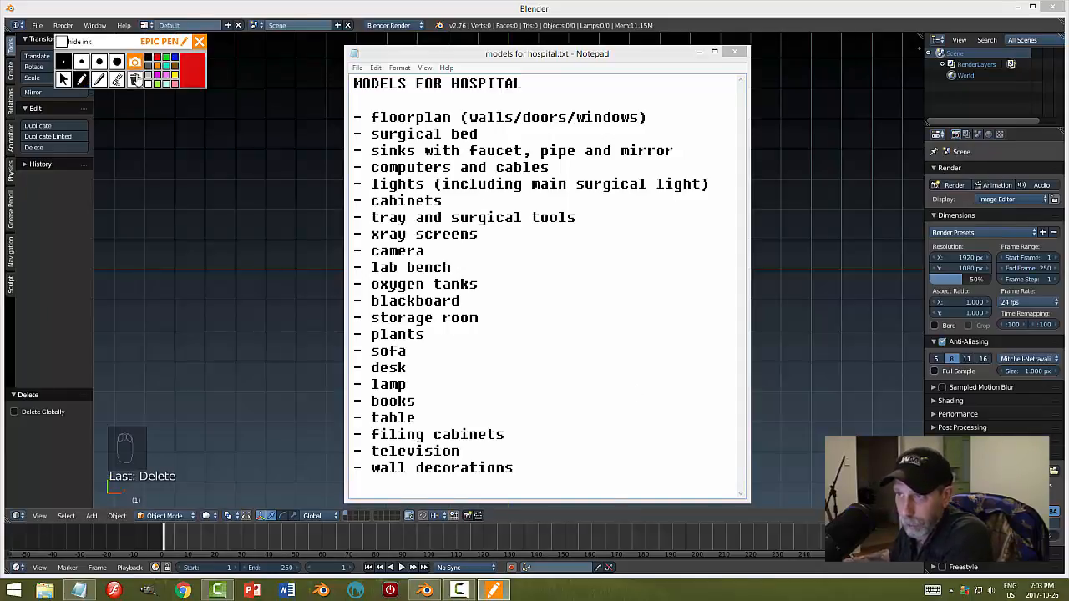
- Tick every item in the hospital models list, from floorplan down to wall decorations, with red check marks
drag(361, 122, 400, 109)
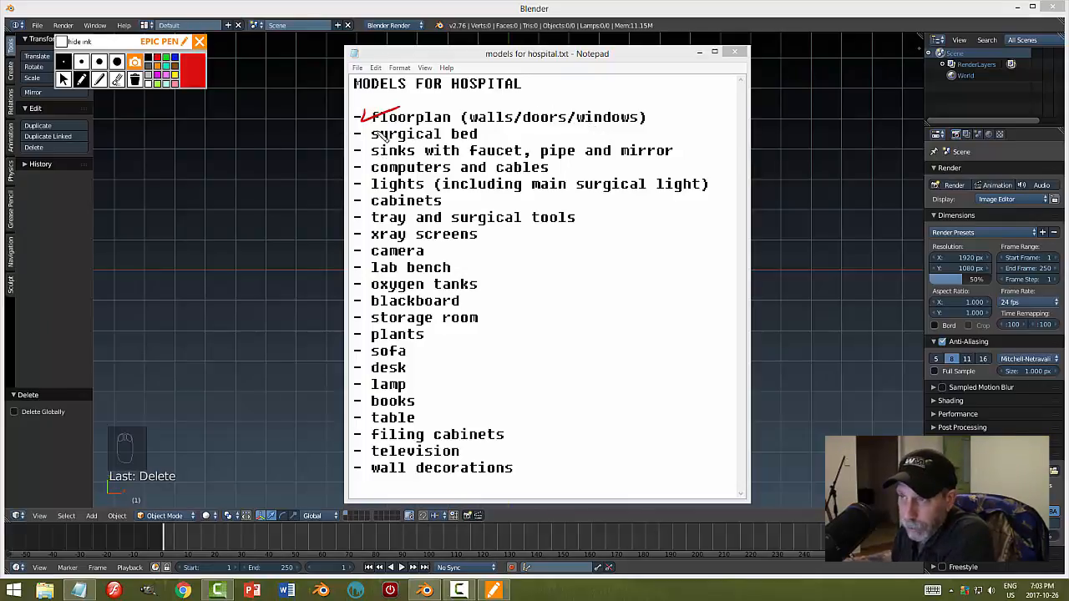
drag(355, 136, 373, 132)
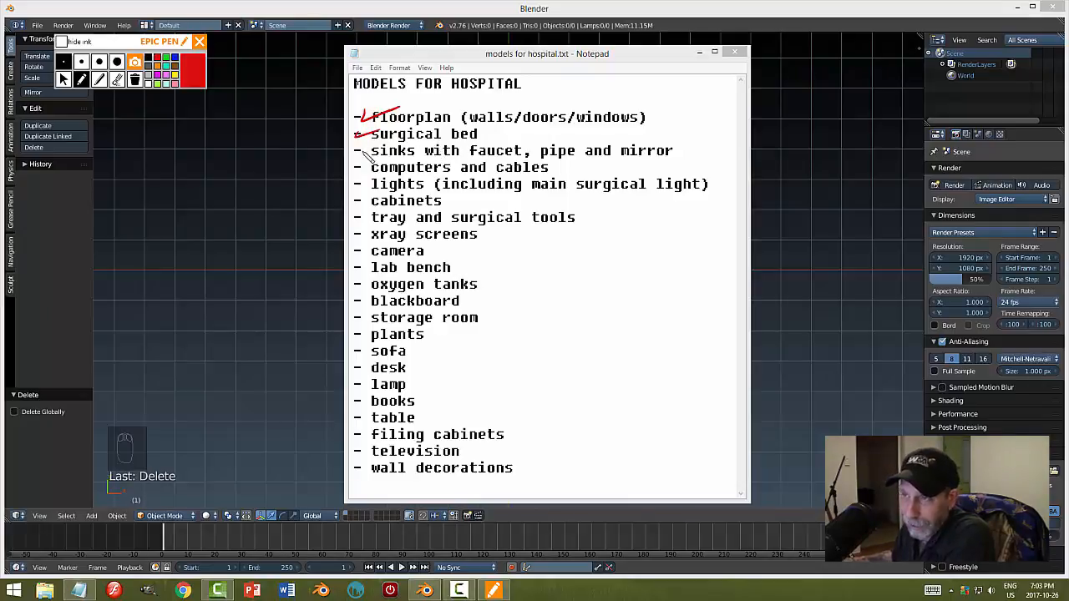
drag(357, 151, 368, 147)
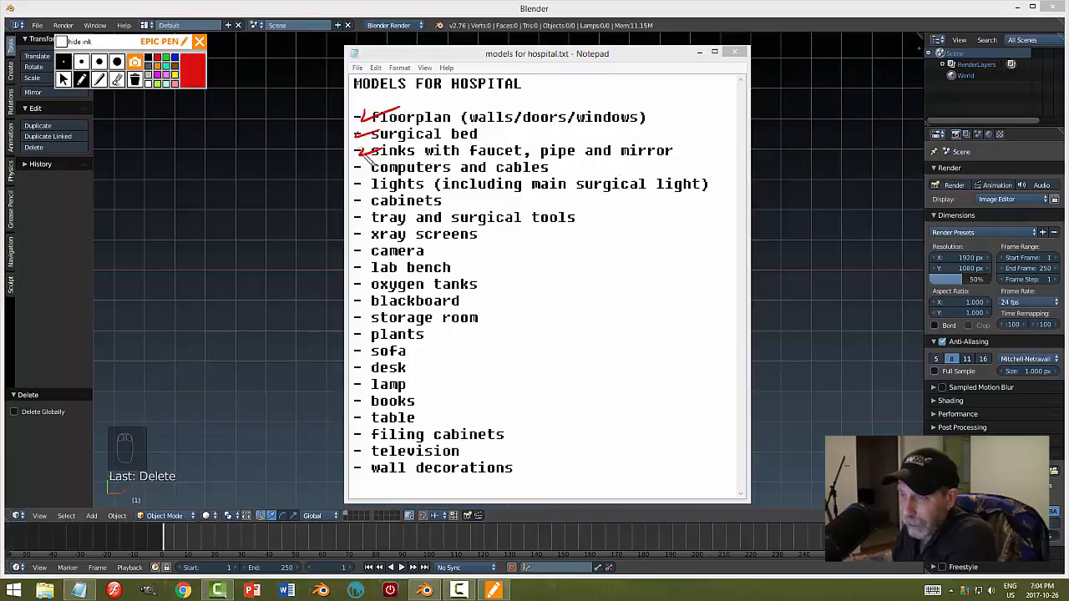
drag(361, 173, 381, 161)
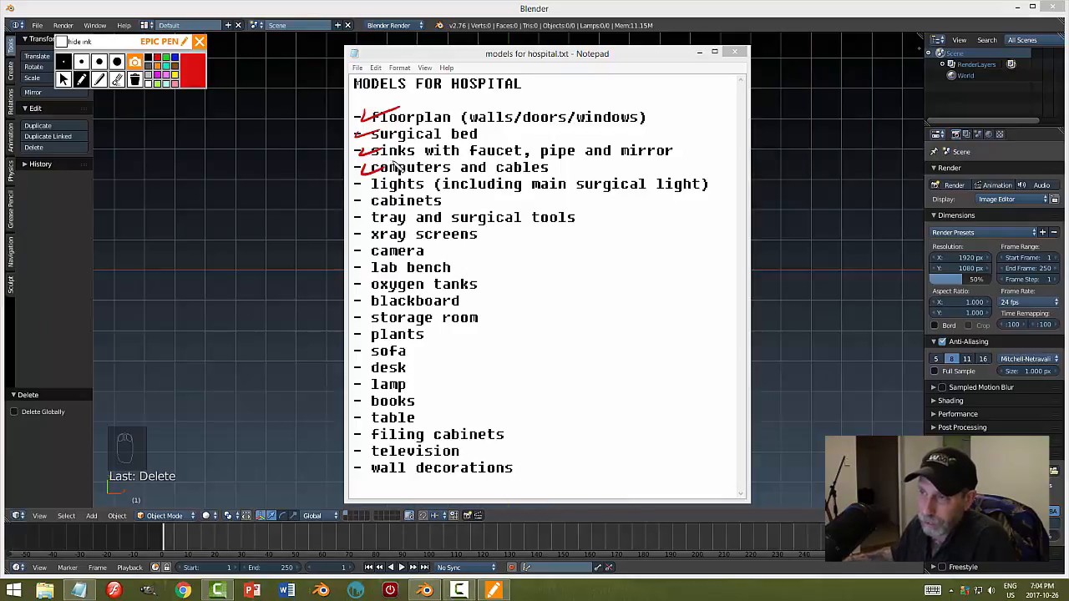
drag(361, 185, 399, 176)
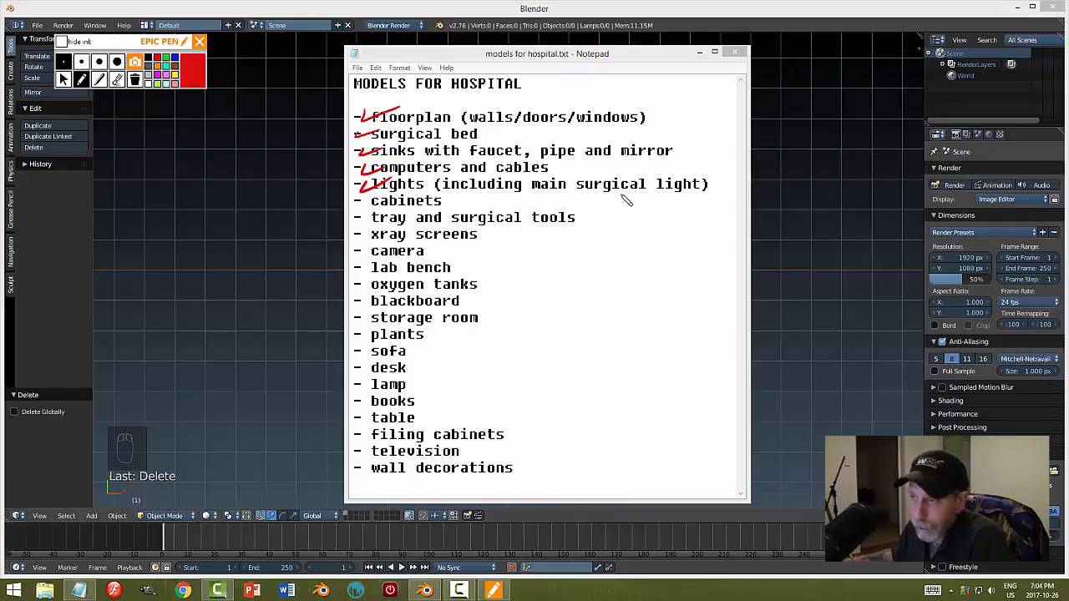
drag(368, 204, 394, 193)
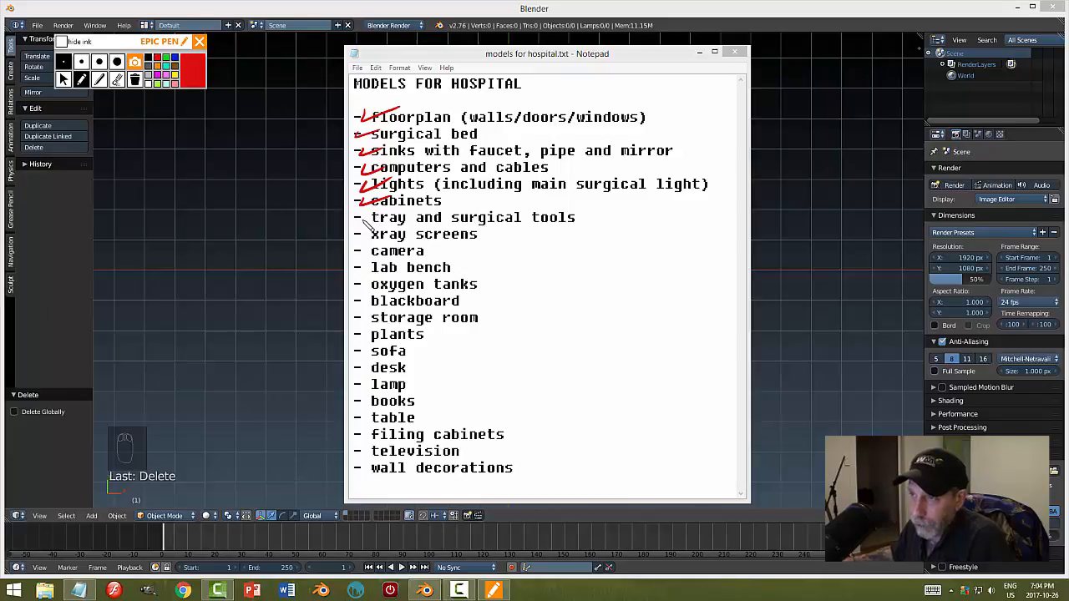
drag(357, 219, 384, 210)
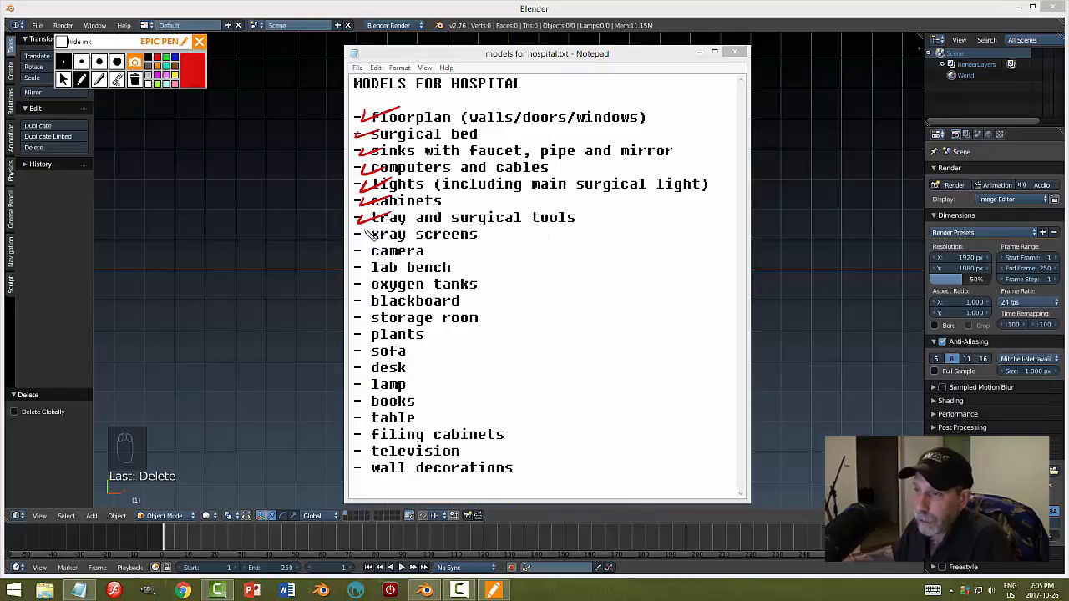
drag(356, 241, 389, 231)
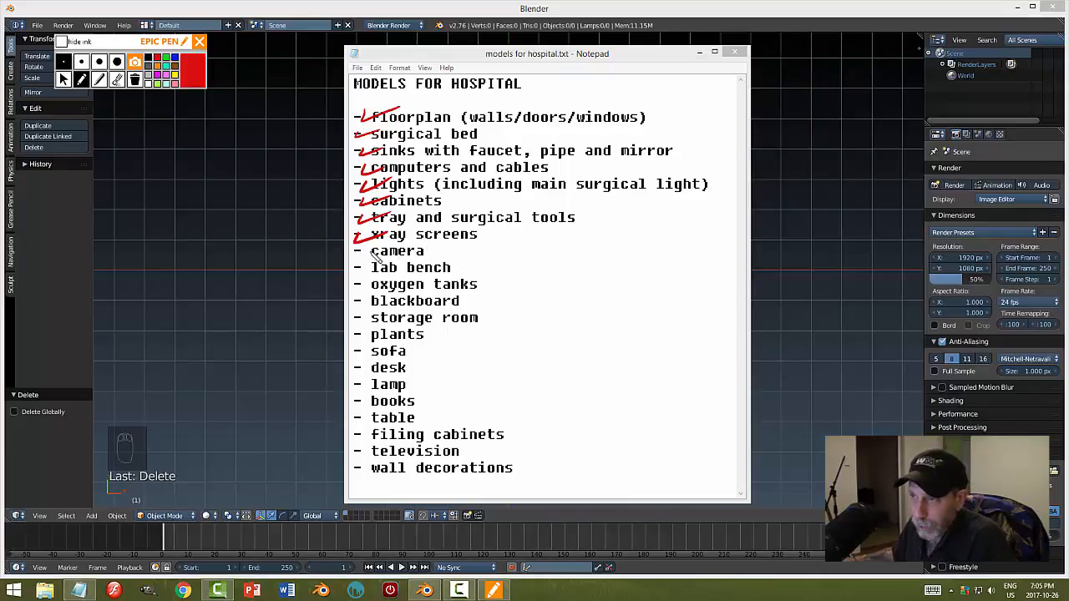
drag(356, 253, 426, 251)
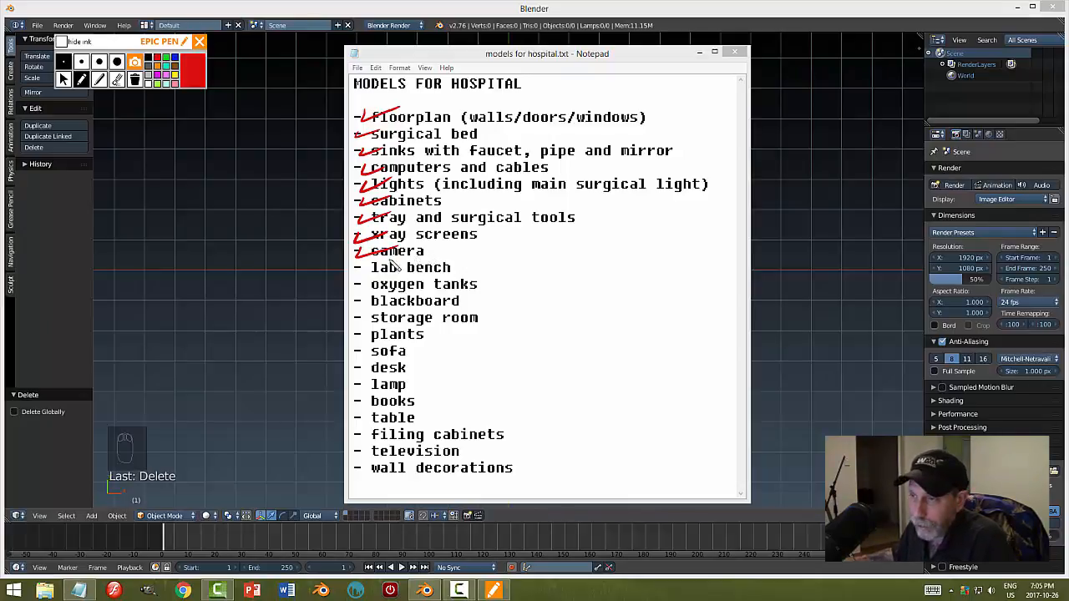
drag(356, 266, 372, 260)
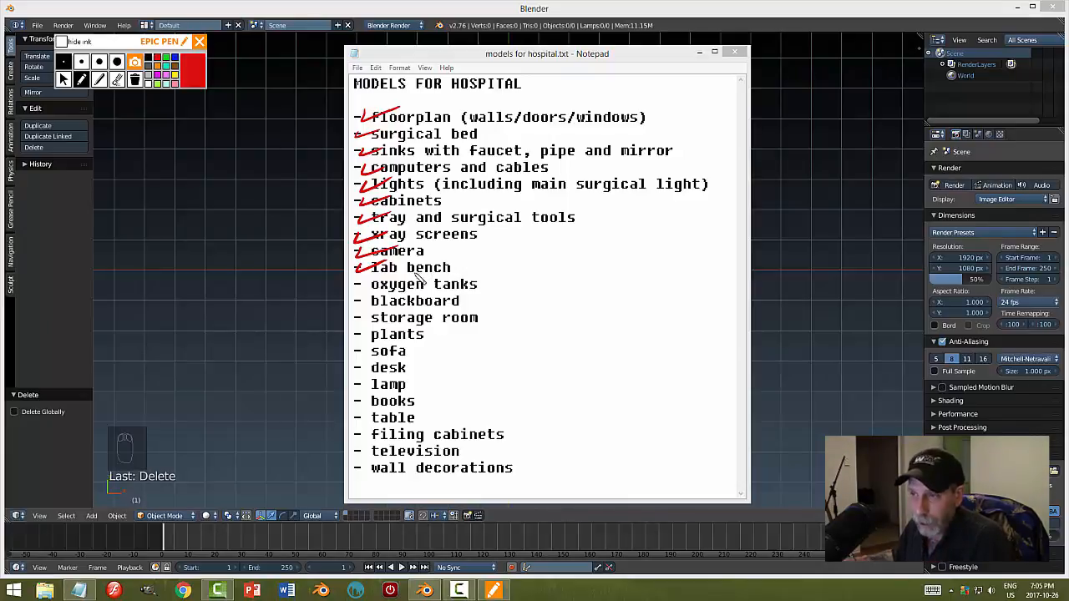
drag(359, 284, 388, 275)
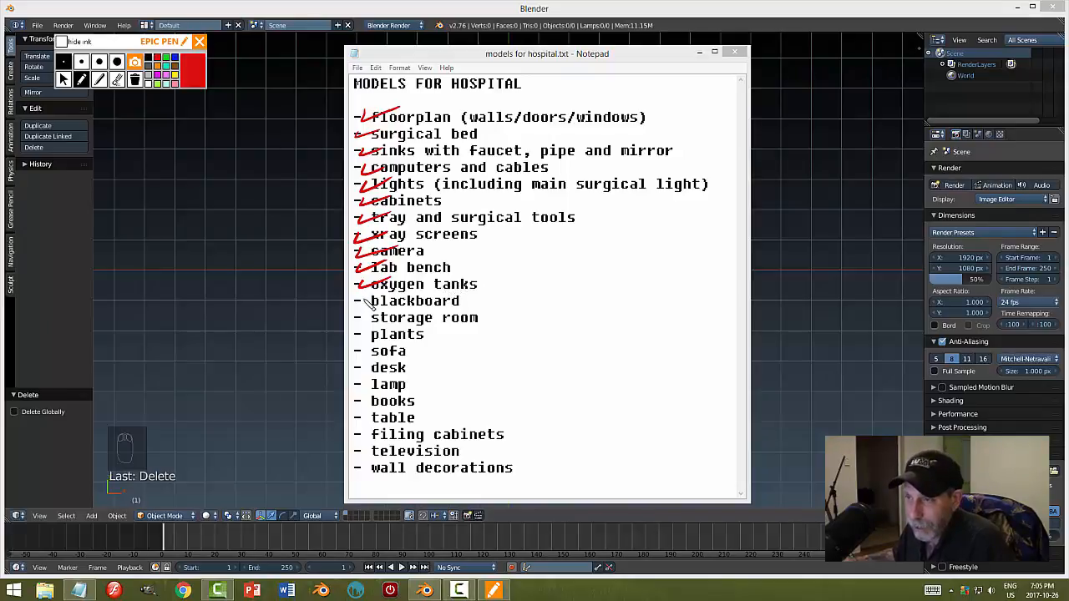
drag(365, 304, 388, 295)
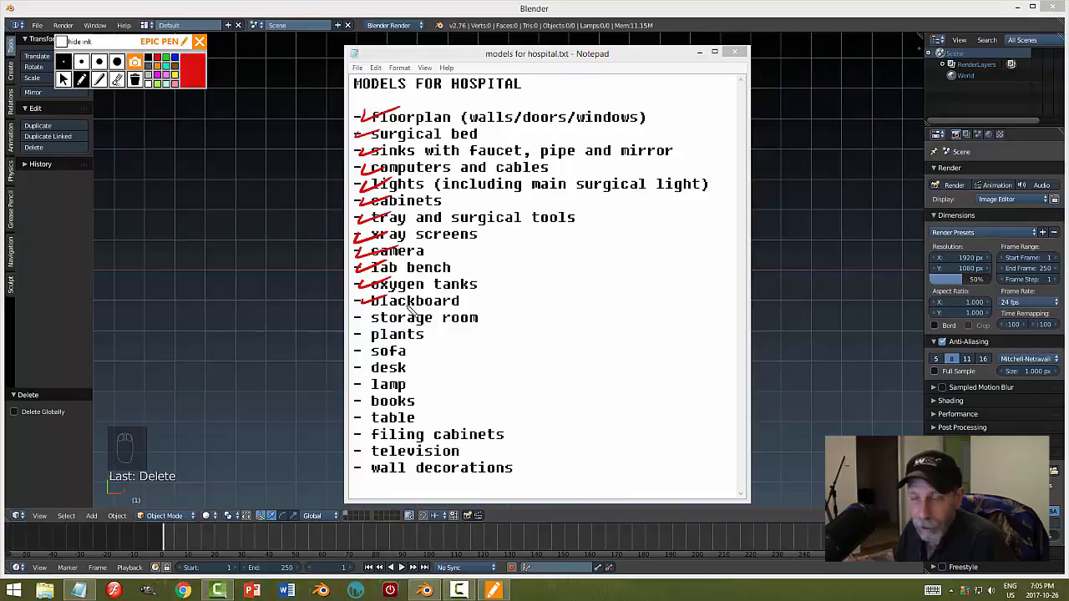
drag(360, 318, 389, 321)
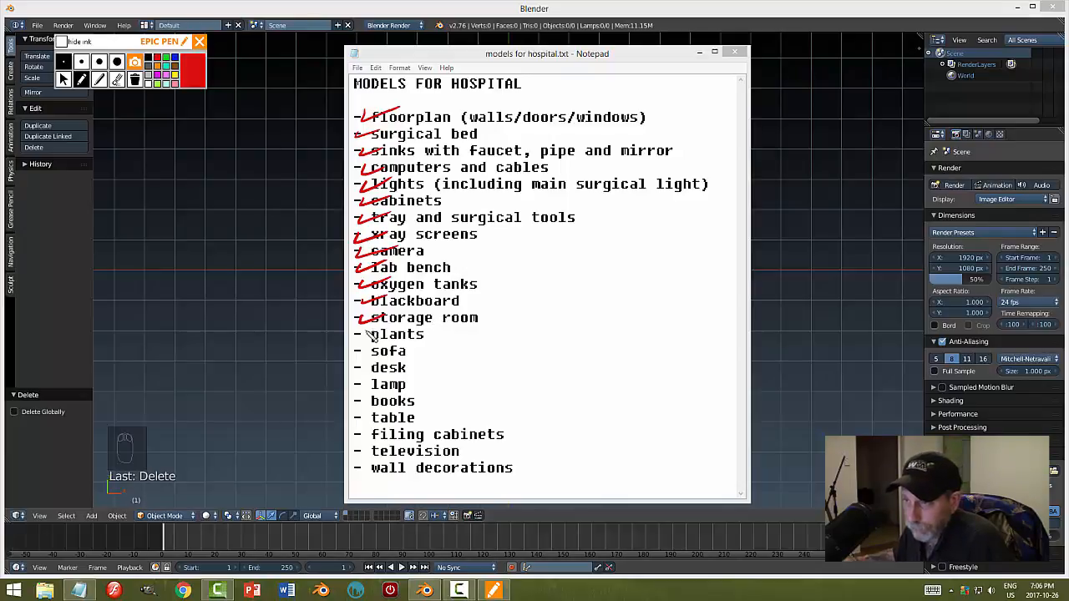
drag(359, 336, 386, 329)
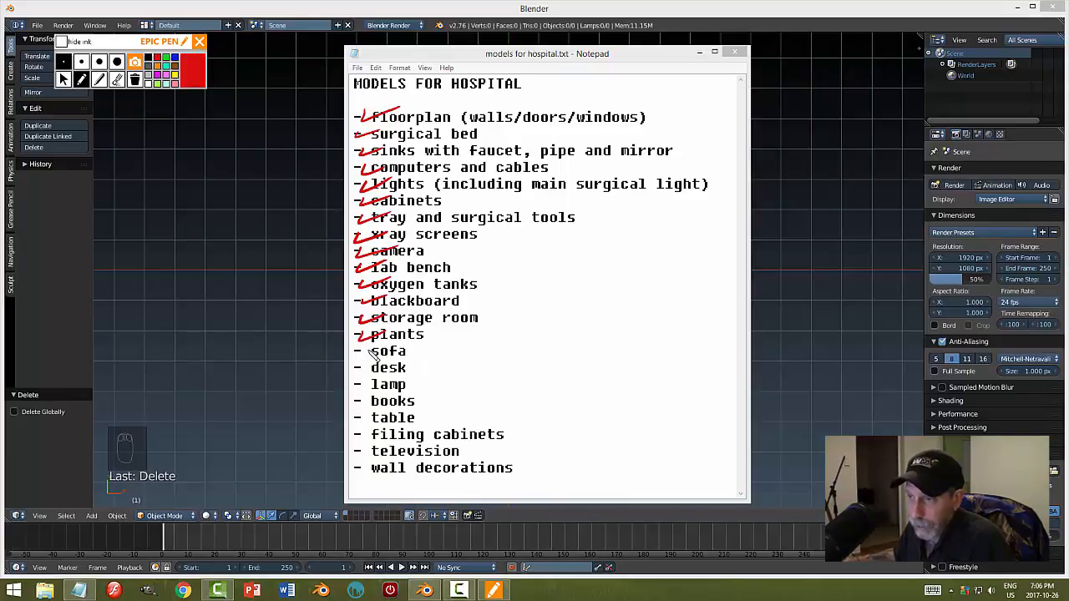
mouse_move(361, 351)
mouse_down()
mouse_move(404, 346)
mouse_move(364, 371)
mouse_move(406, 361)
mouse_up()
drag(357, 385, 406, 377)
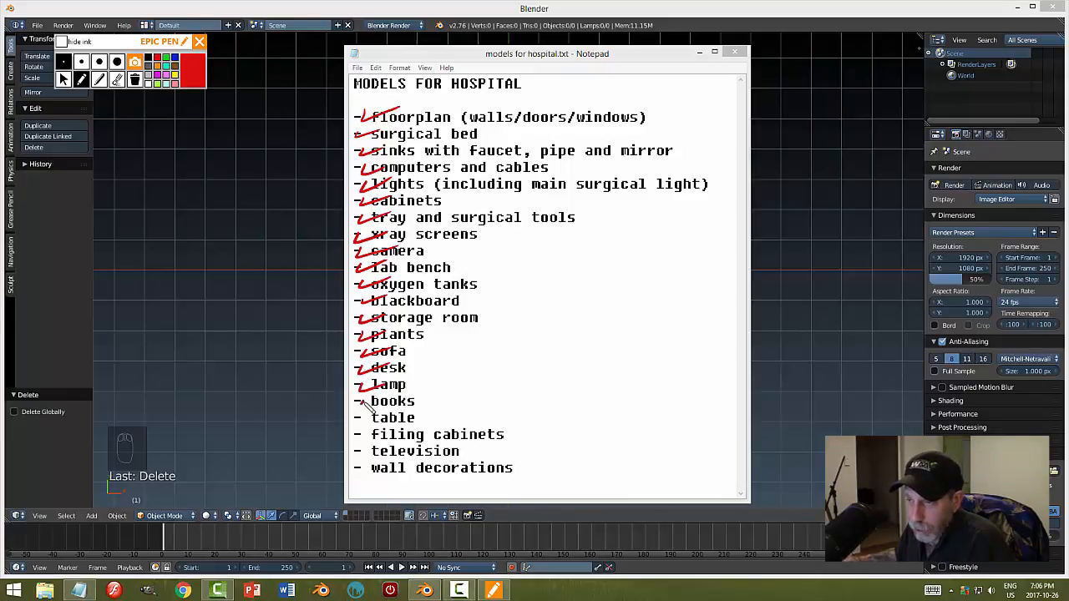
mouse_move(364, 403)
mouse_down()
mouse_move(388, 399)
mouse_move(387, 413)
mouse_up()
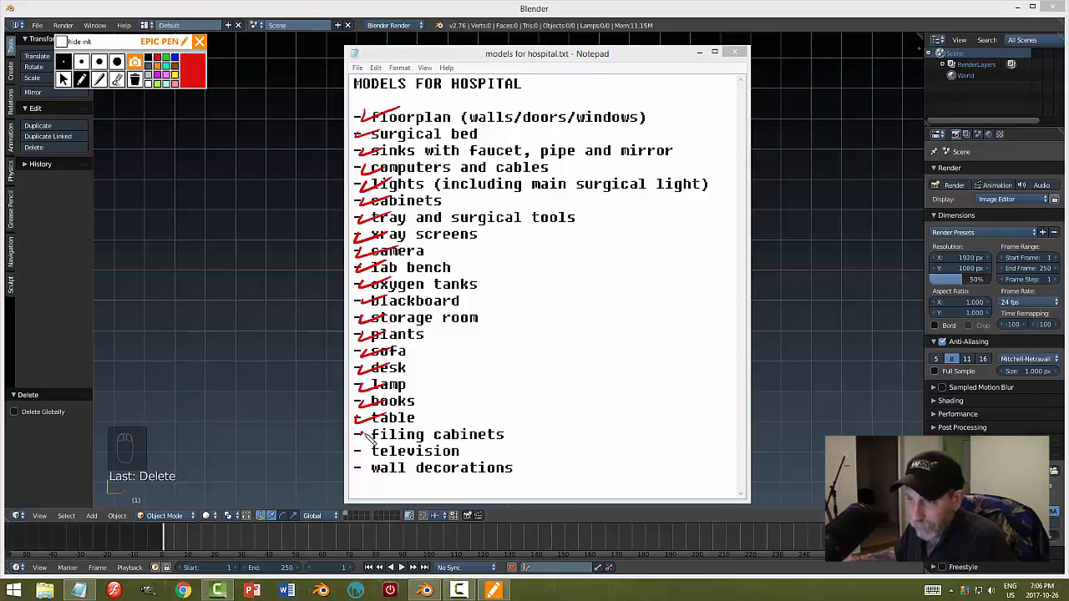
mouse_move(357, 435)
mouse_down()
mouse_move(387, 428)
mouse_move(389, 445)
mouse_up()
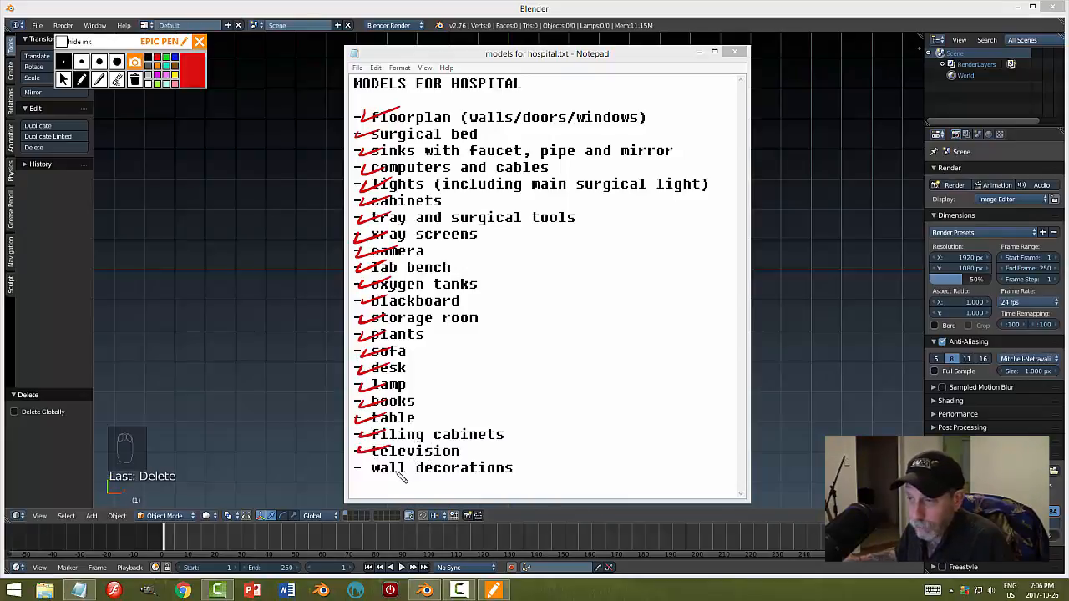
drag(357, 470, 386, 462)
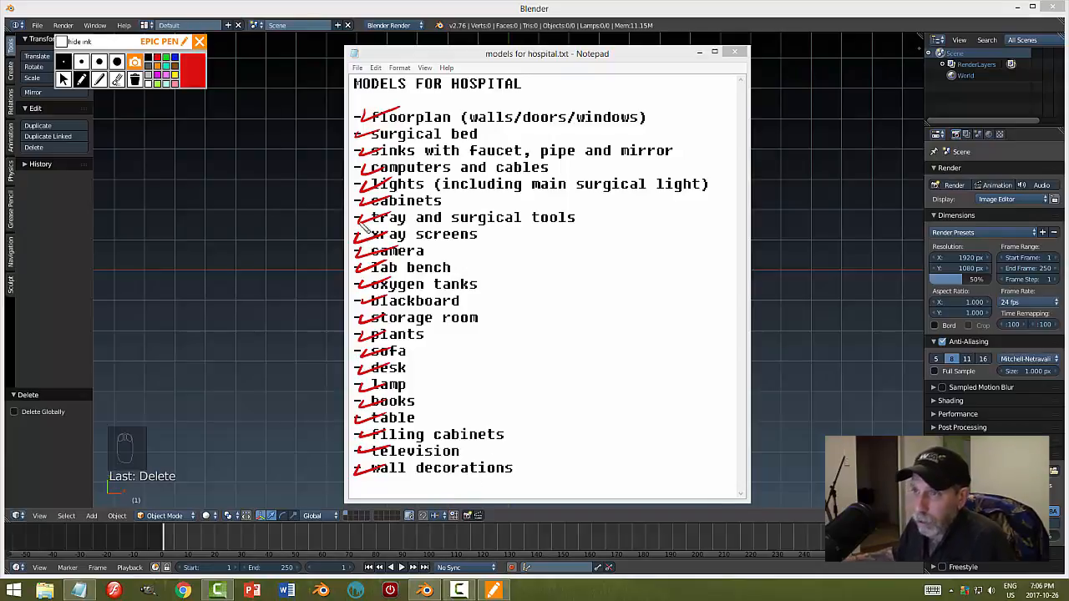
- Erase all the red pen marks from the hospital models list
click(133, 80)
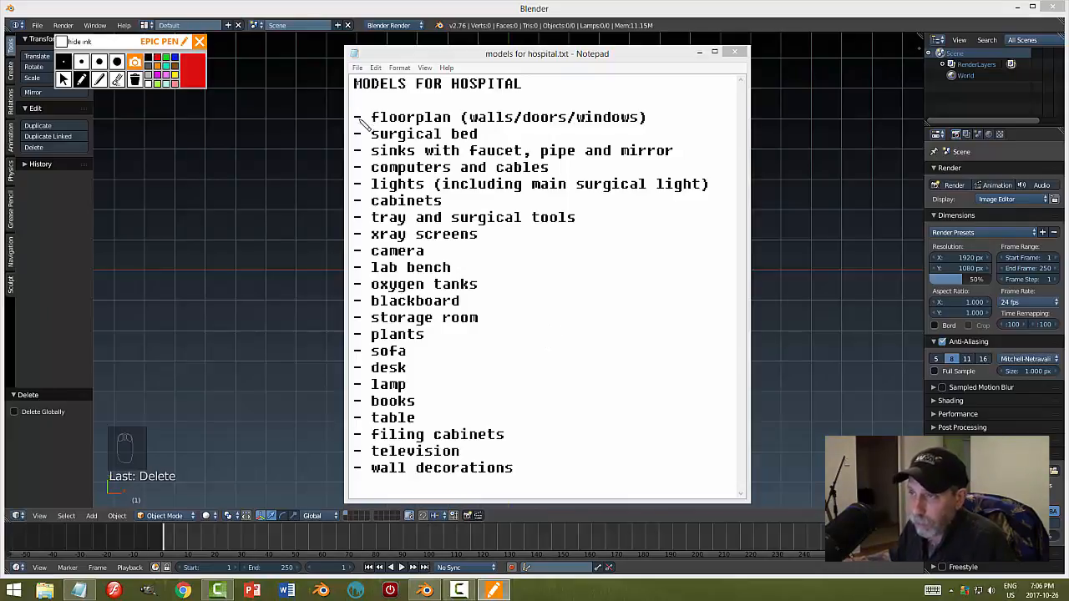
drag(357, 116, 377, 110)
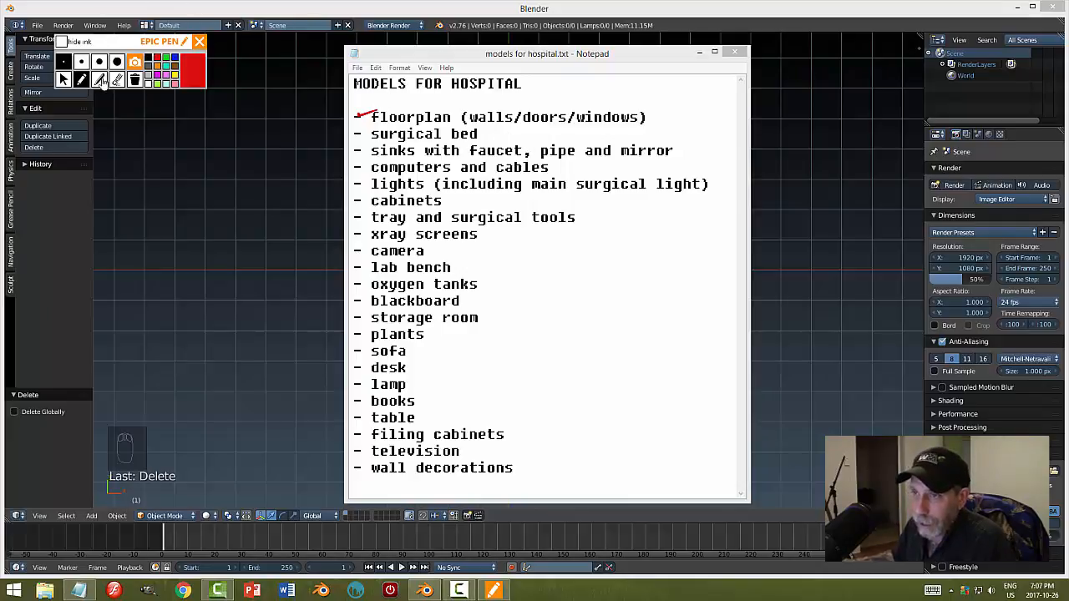
click(134, 80)
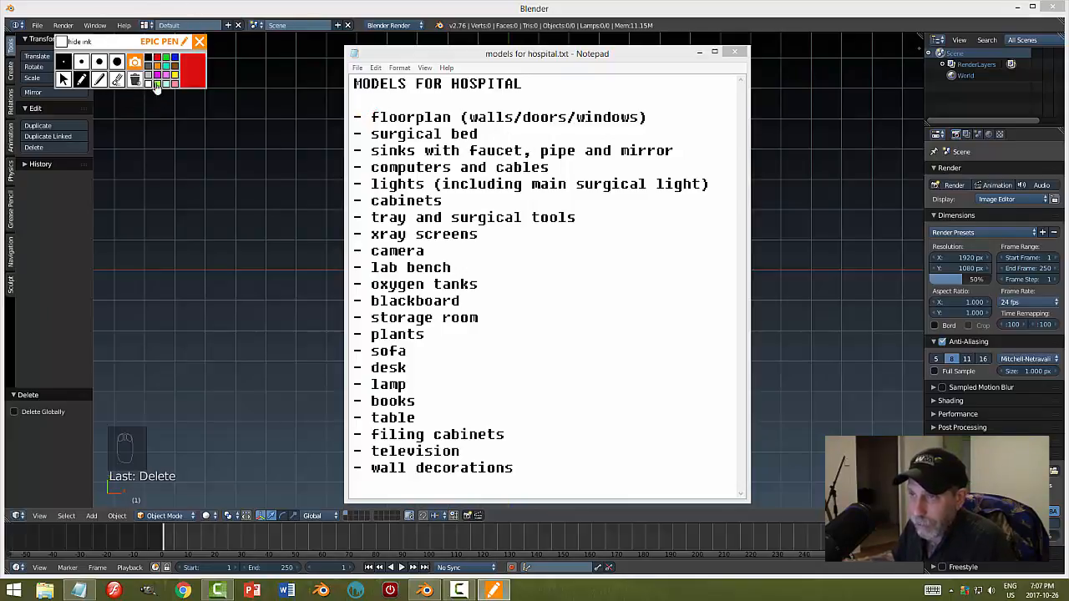
- Close the on-screen drawing pen and the models for hospital.txt window to uncover the empty Blender scene
click(199, 41)
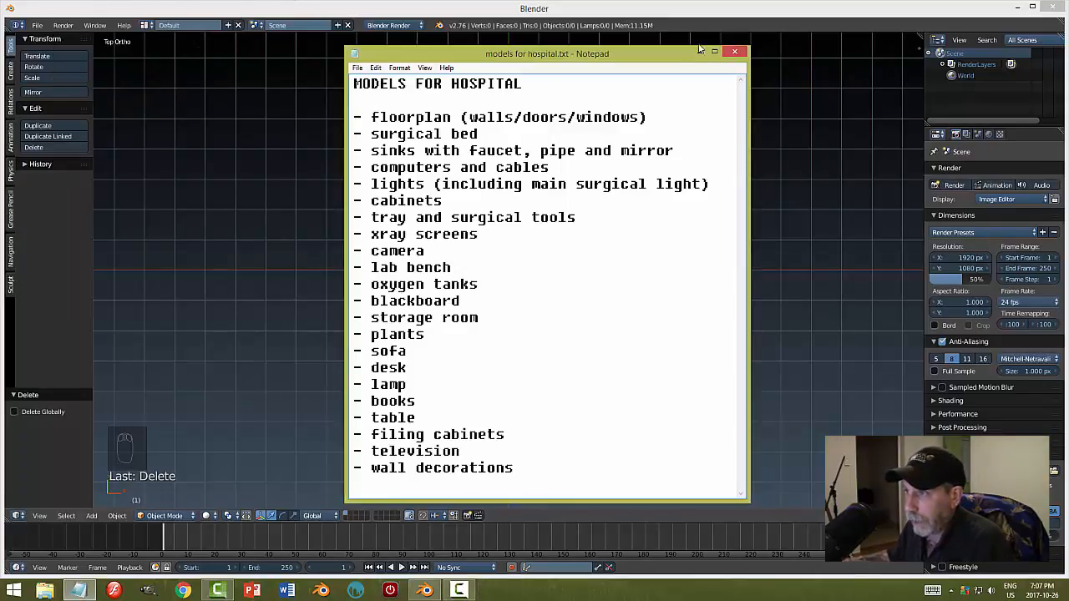
click(733, 52)
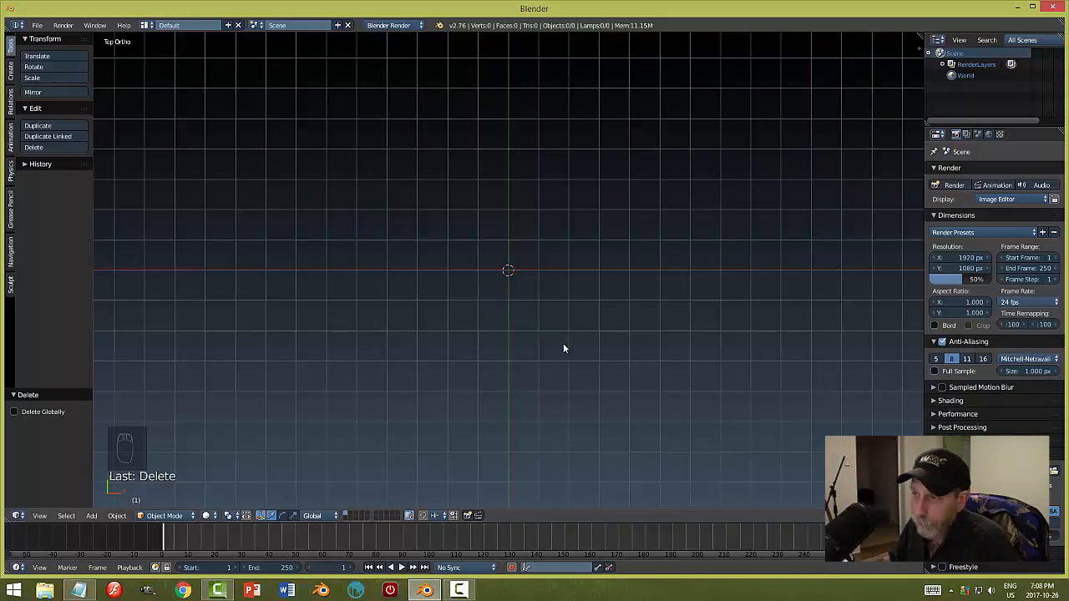
- Switch the render engine to Cycles Render and set its device to GPU Compute
click(389, 25)
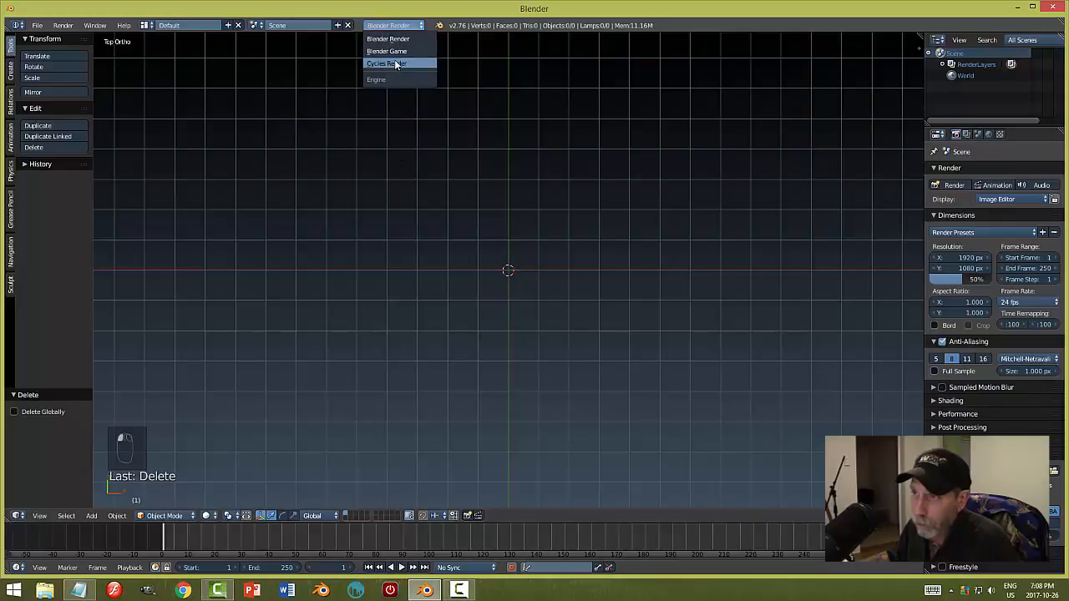
click(394, 60)
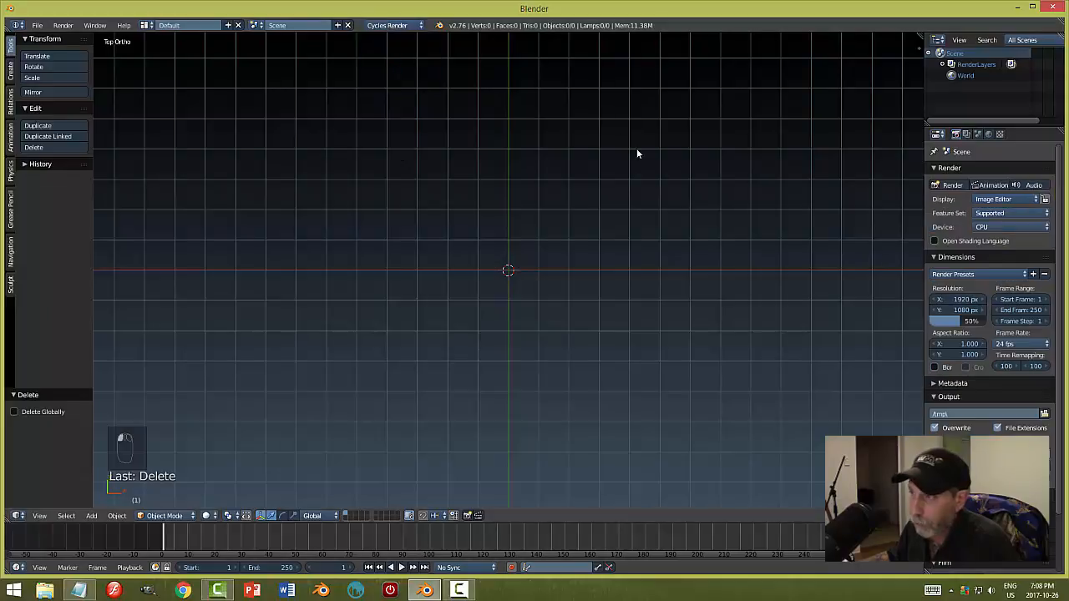
click(994, 229)
click(999, 201)
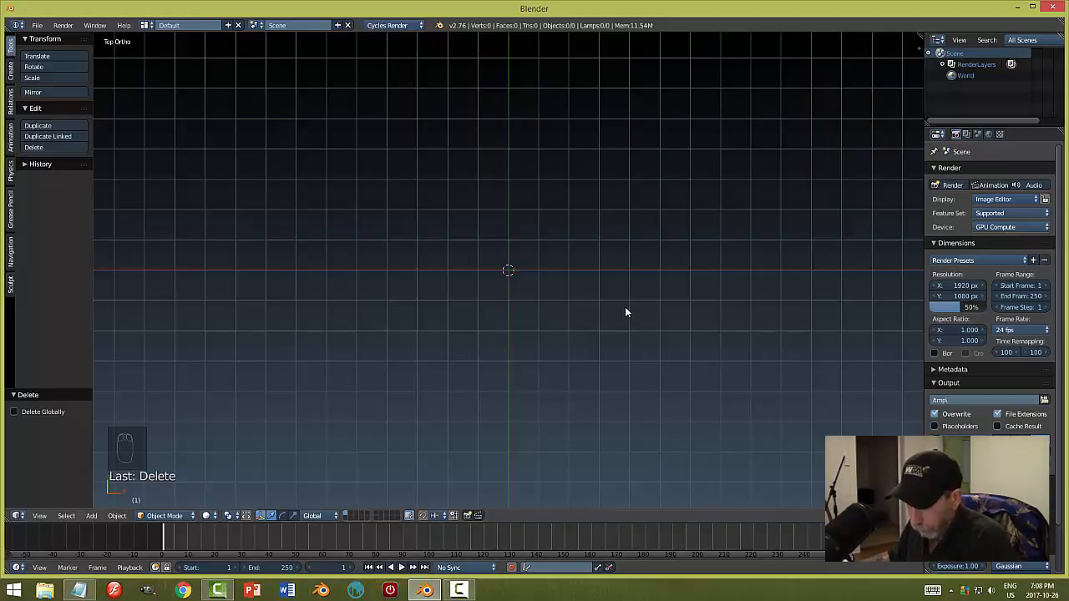
- Enable Matcap viewport shading with the reddish-brown clay material, and turn on Ambient Occlusion
key(n)
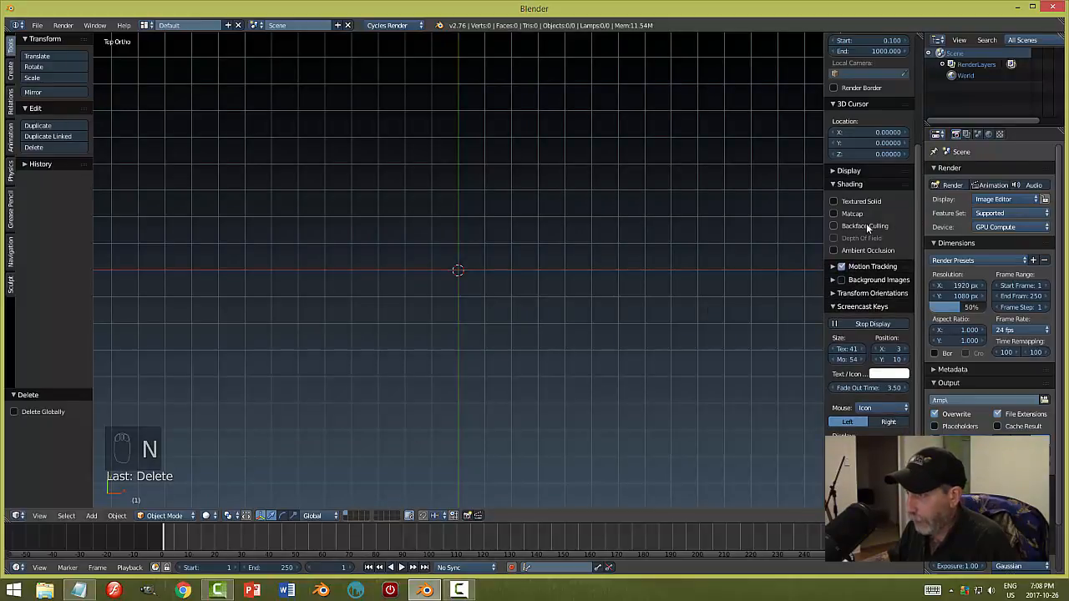
click(850, 214)
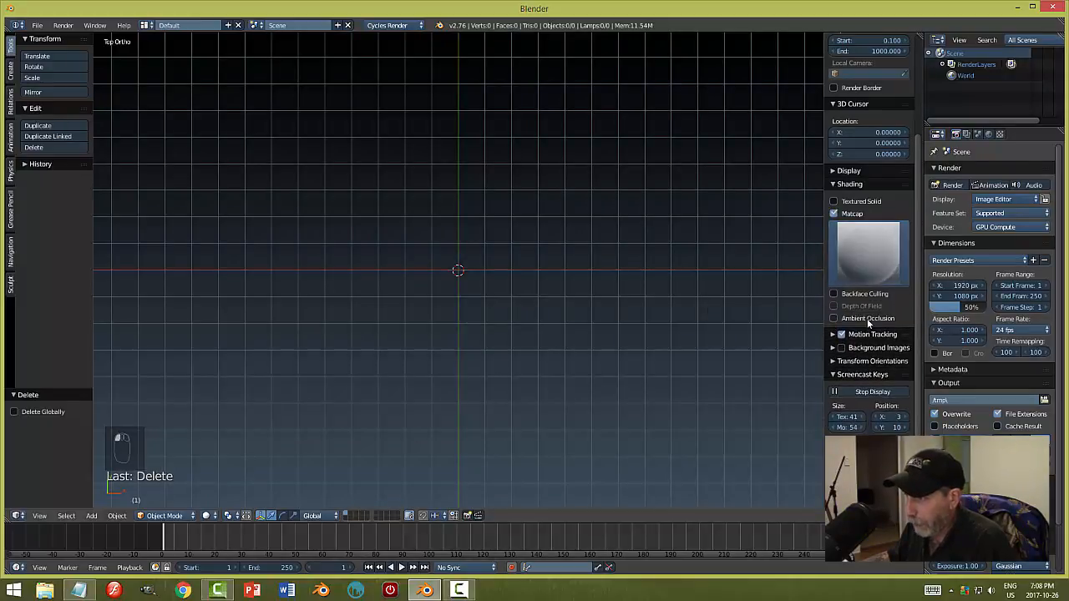
click(867, 254)
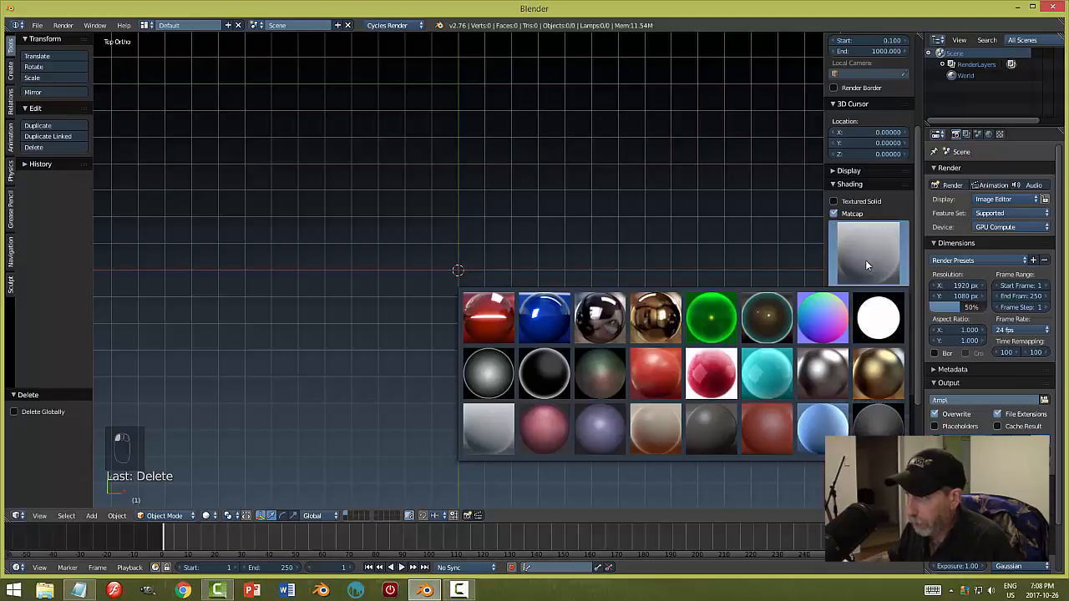
click(764, 428)
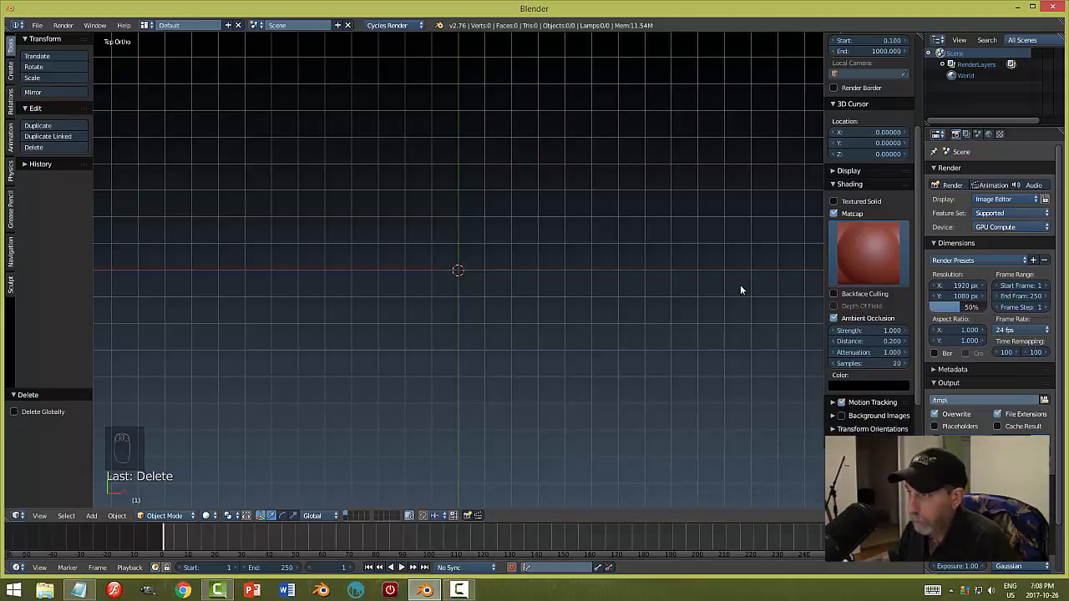
- Turn off the Grid Floor in the viewport display settings and hide the properties region
click(830, 174)
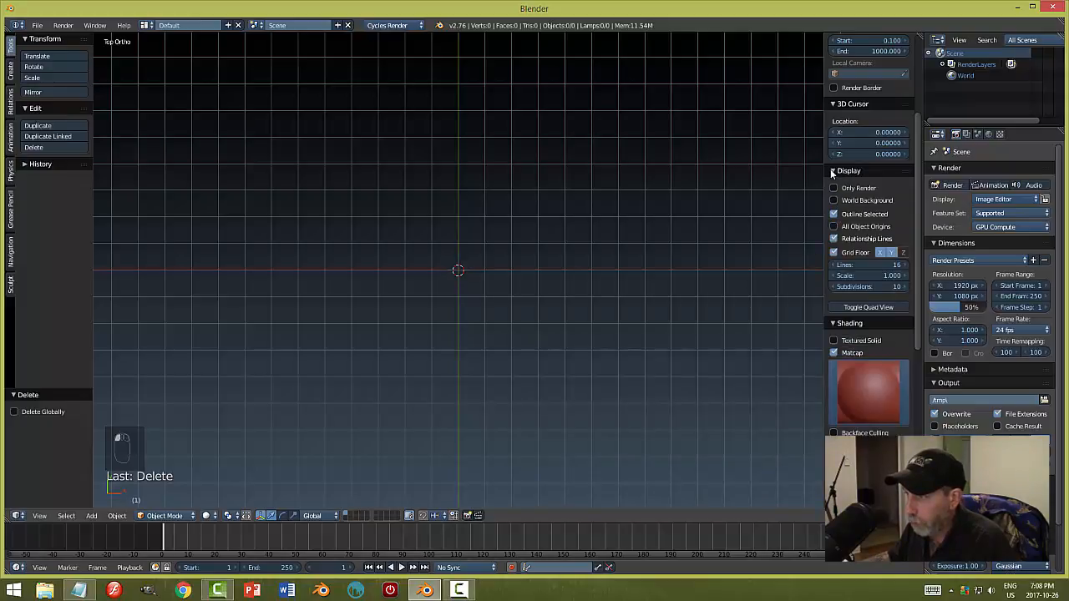
click(852, 255)
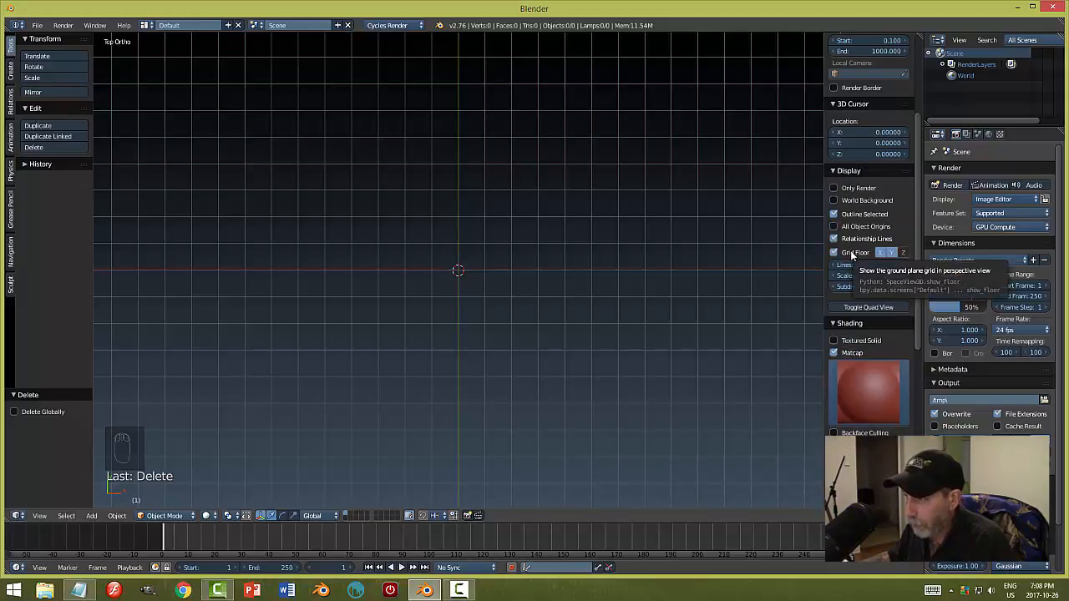
key(n)
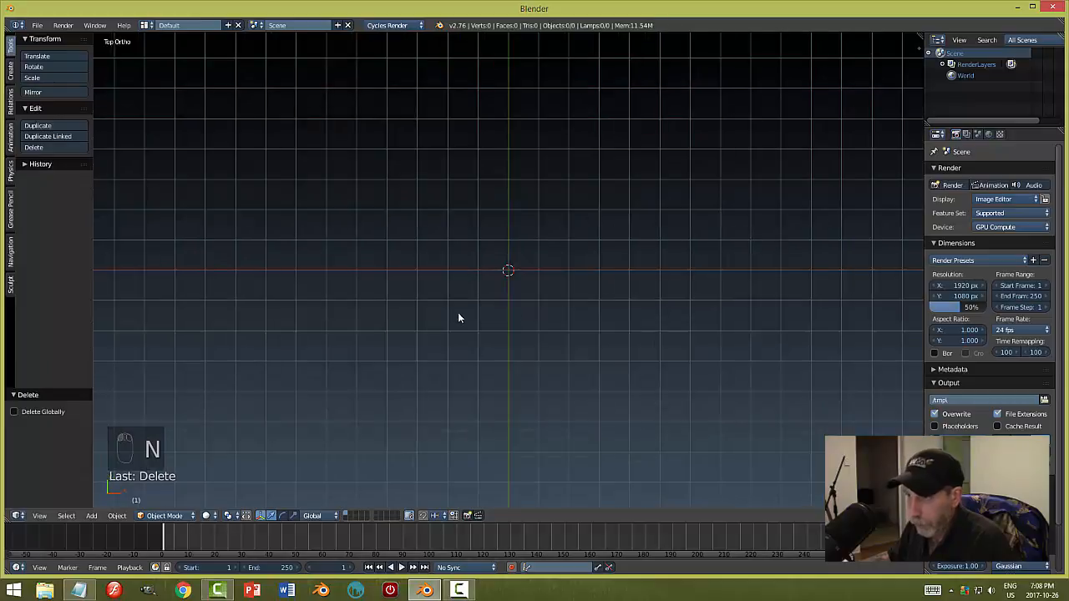
- Inspect the empty scene in an angled perspective view, and return to the top orthographic view
middle_drag(628, 347, 625, 276)
key(KP_5)
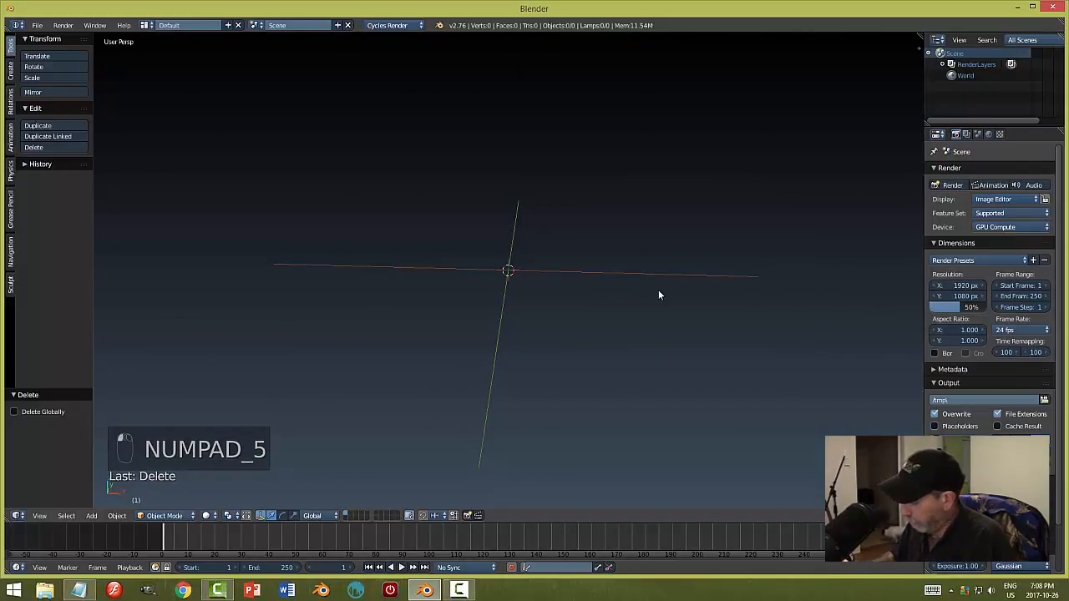
key(KP_7)
key(KP_5)
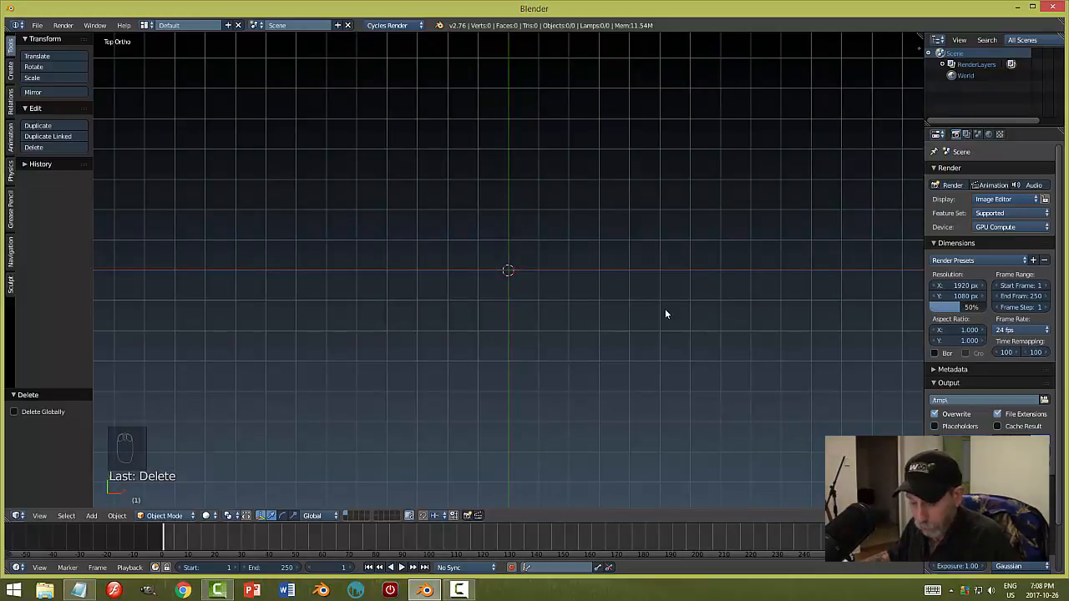
- Add a mesh plane at the scene origin and scale it uniformly by 8
key(shift+a)
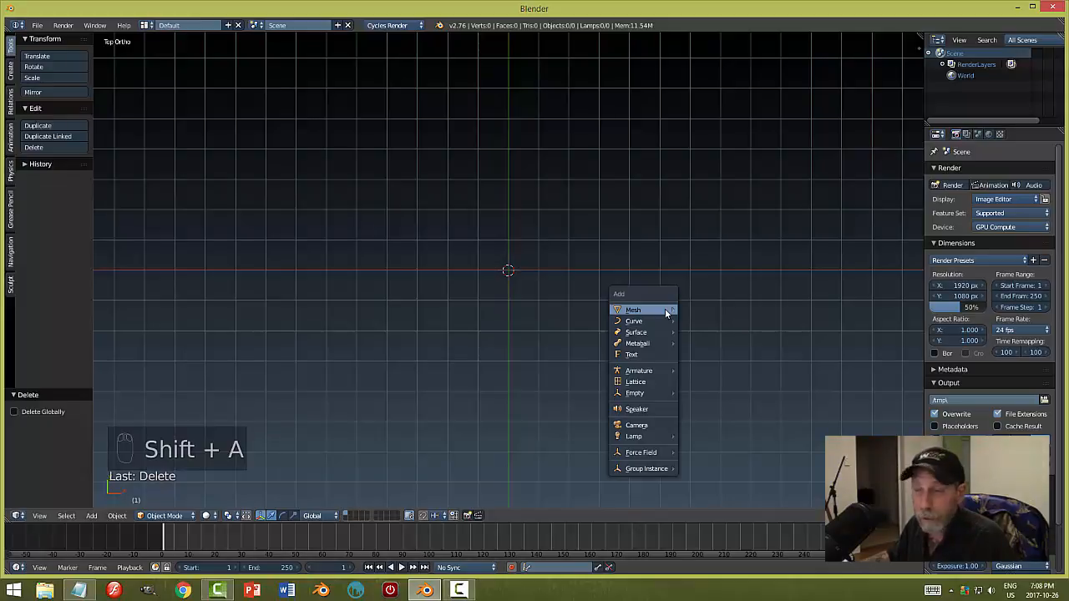
click(698, 310)
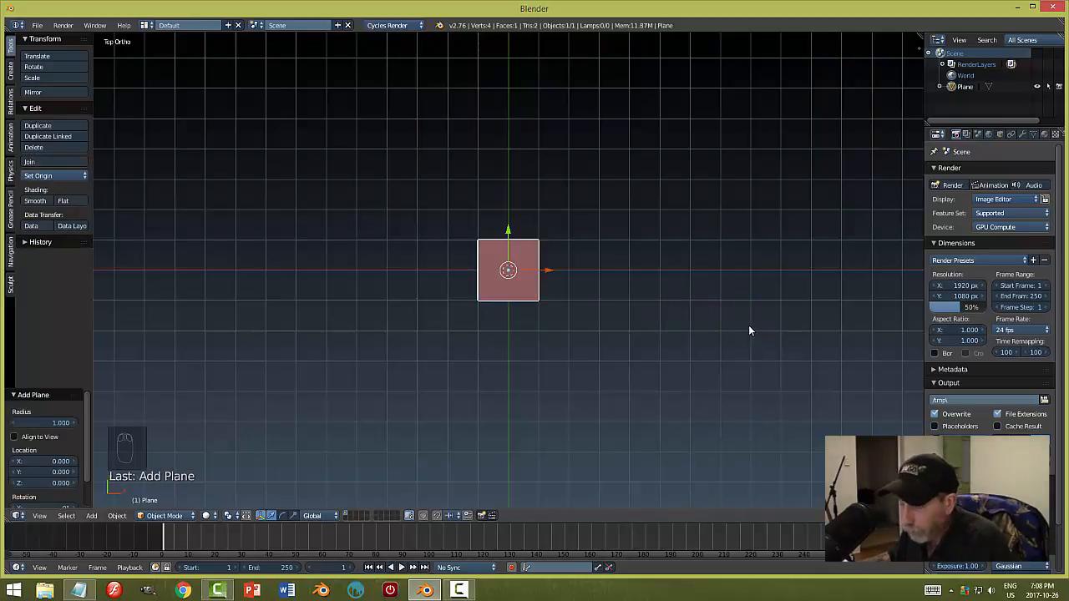
click(458, 590)
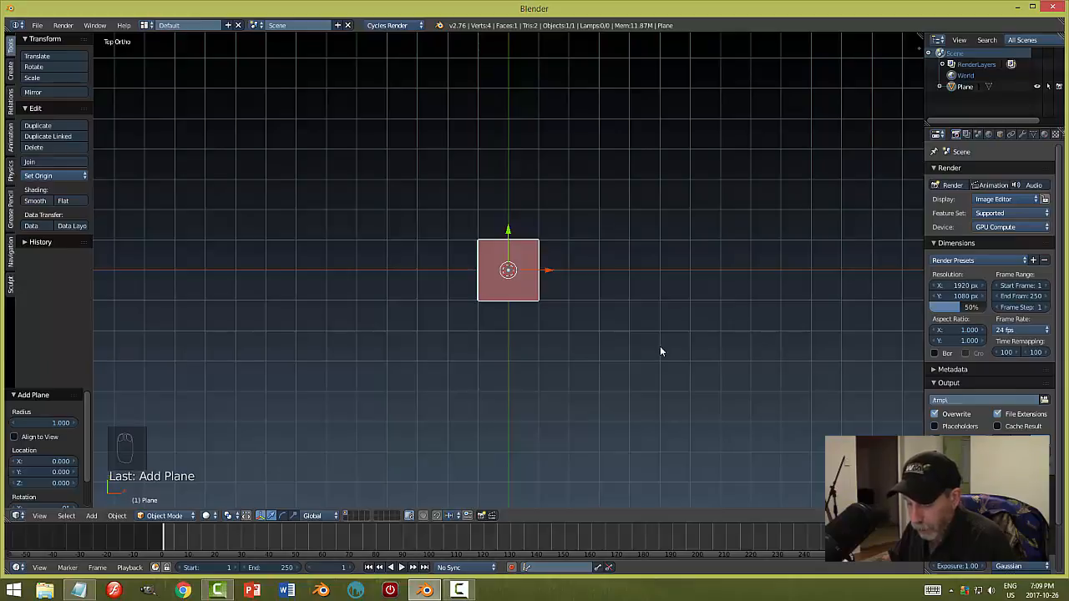
key(s)
key(8)
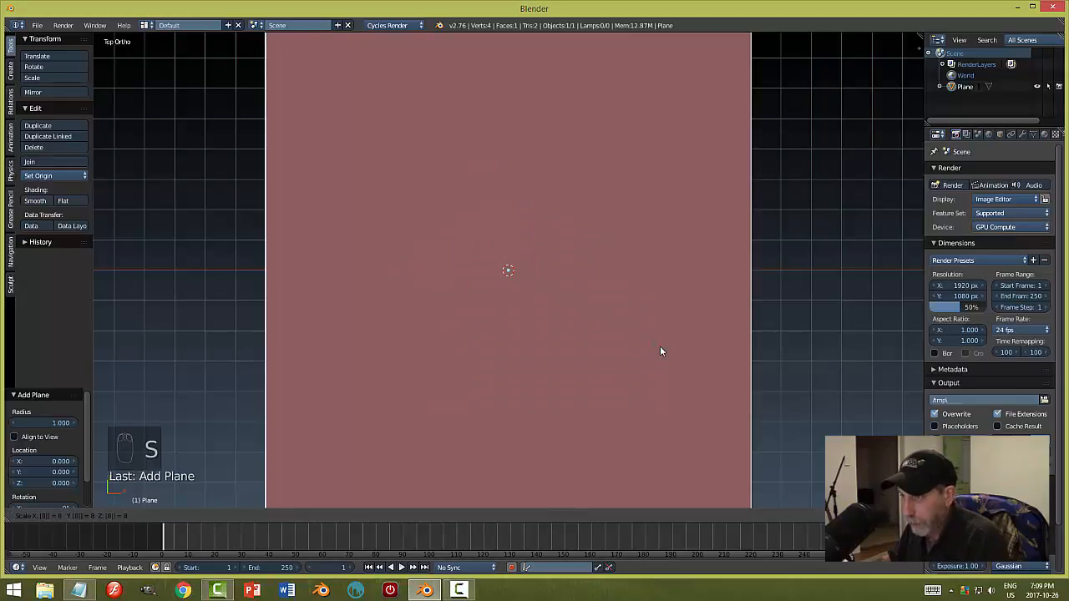
key(Return)
scroll(840, 309, down, 3)
scroll(799, 310, up, 1)
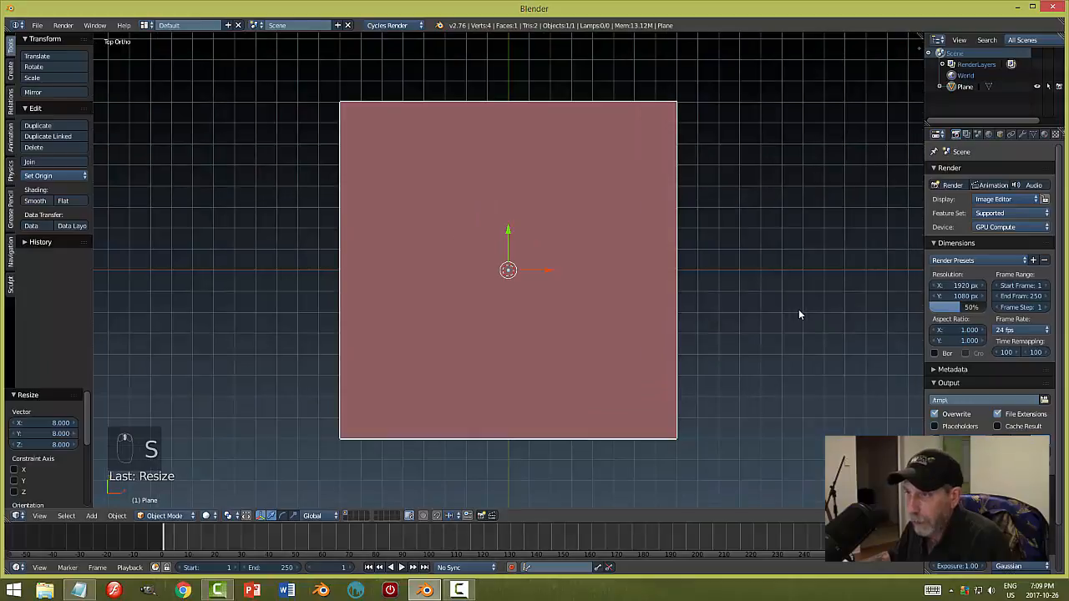
scroll(799, 311, down, 1)
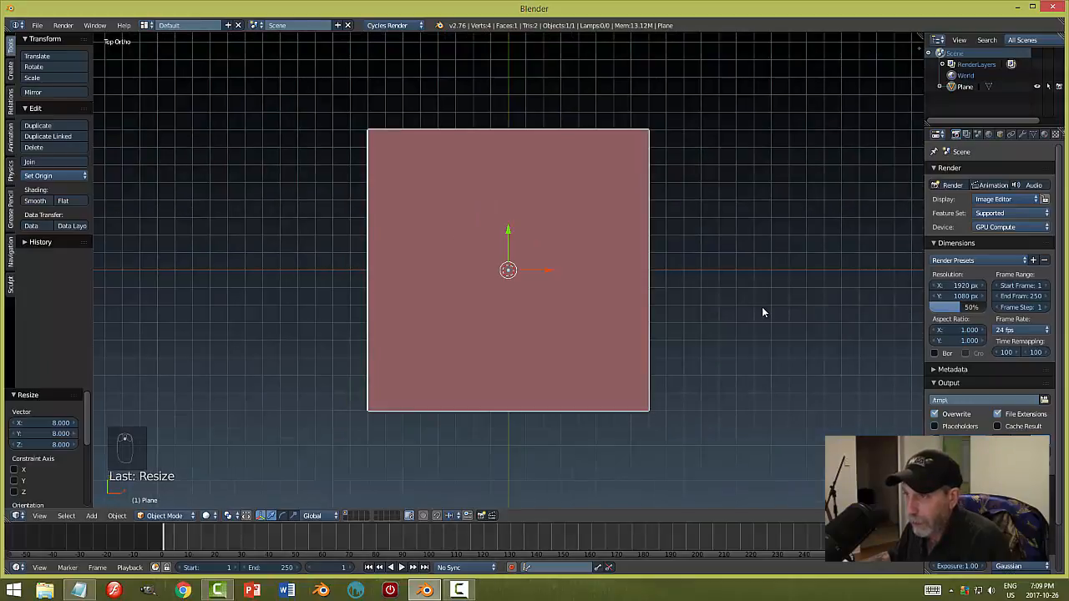
- Enter Edit Mode on the plane and subdivide the whole mesh five times, with one cut each time
key(Tab)
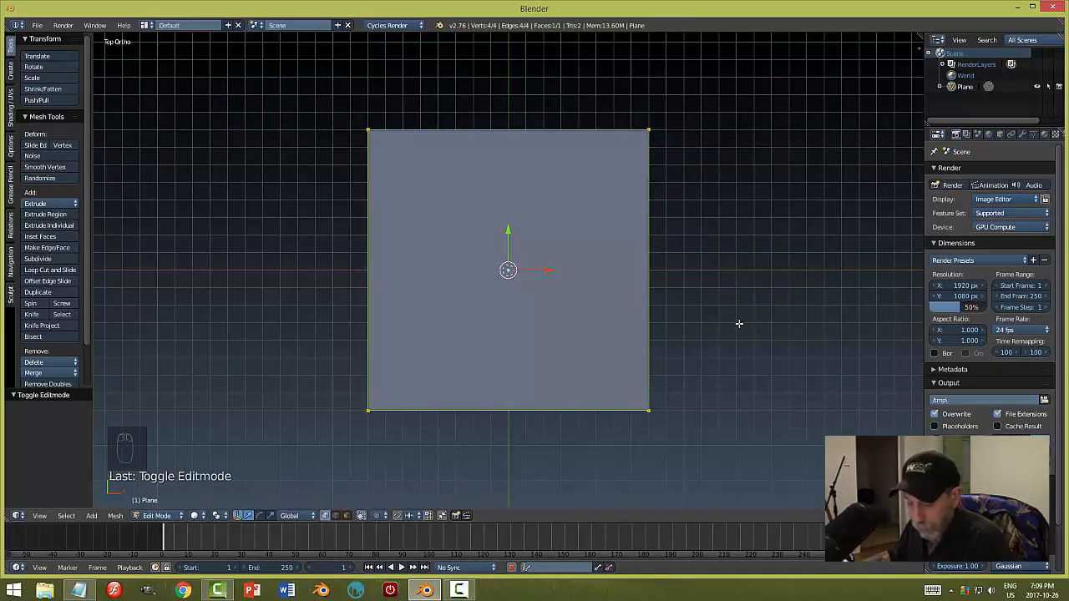
key(w)
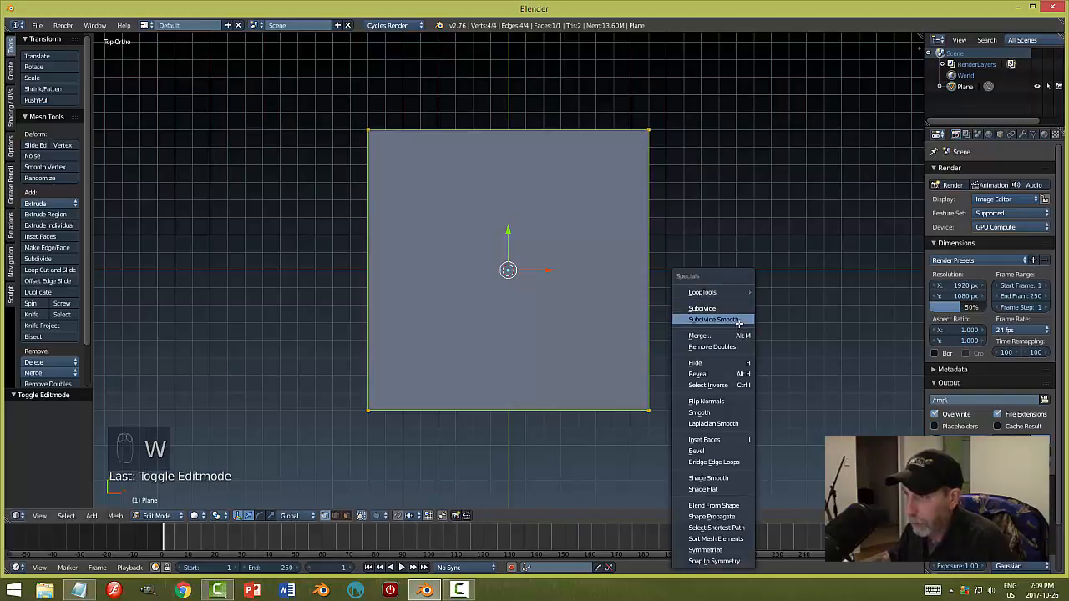
click(723, 308)
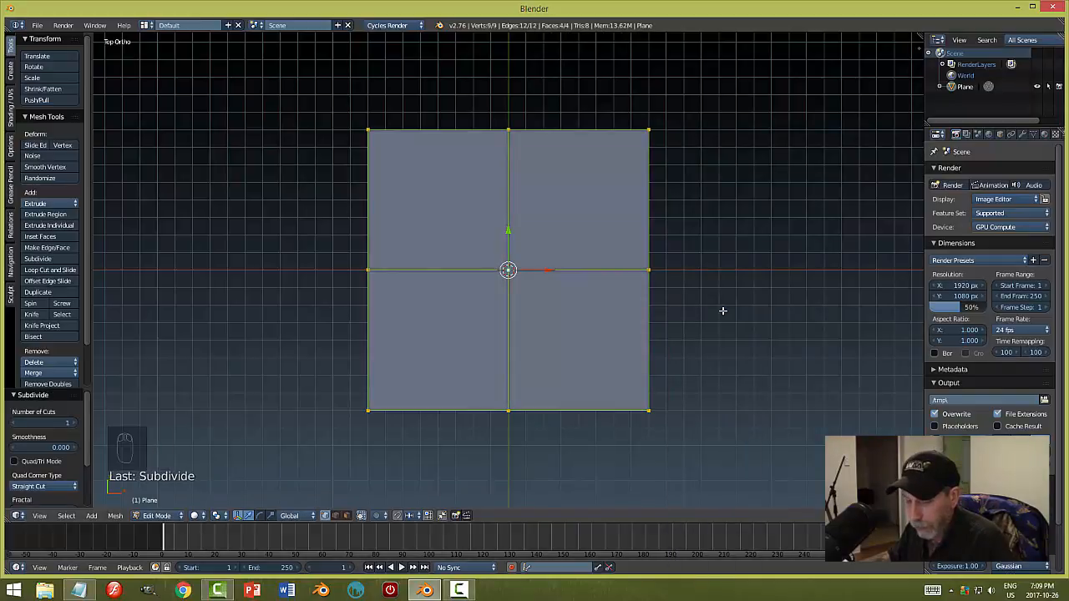
key(w)
click(724, 309)
key(w)
click(723, 309)
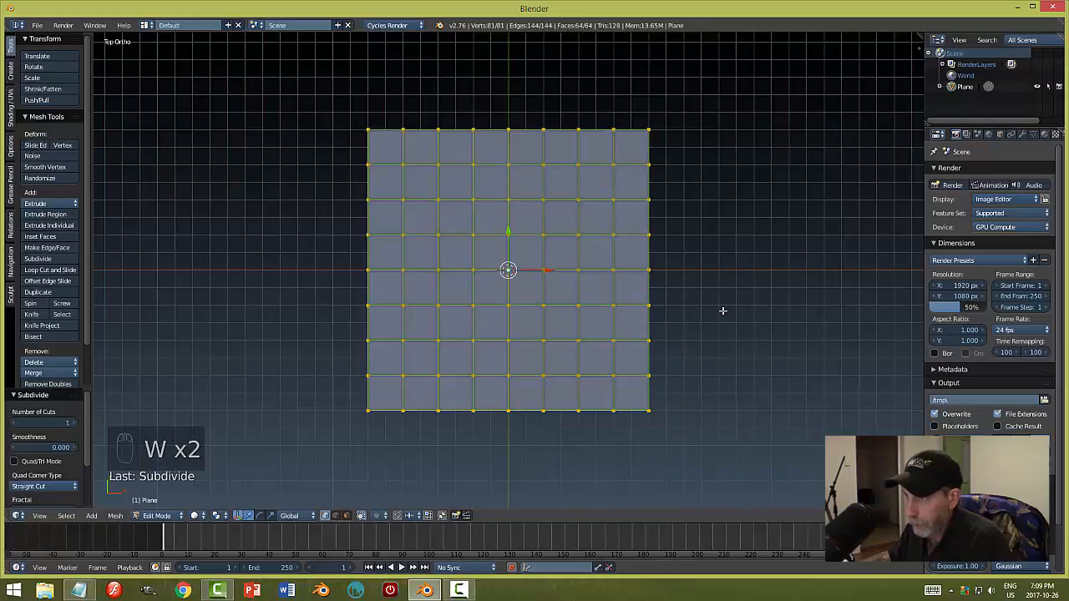
key(w)
click(723, 309)
key(w)
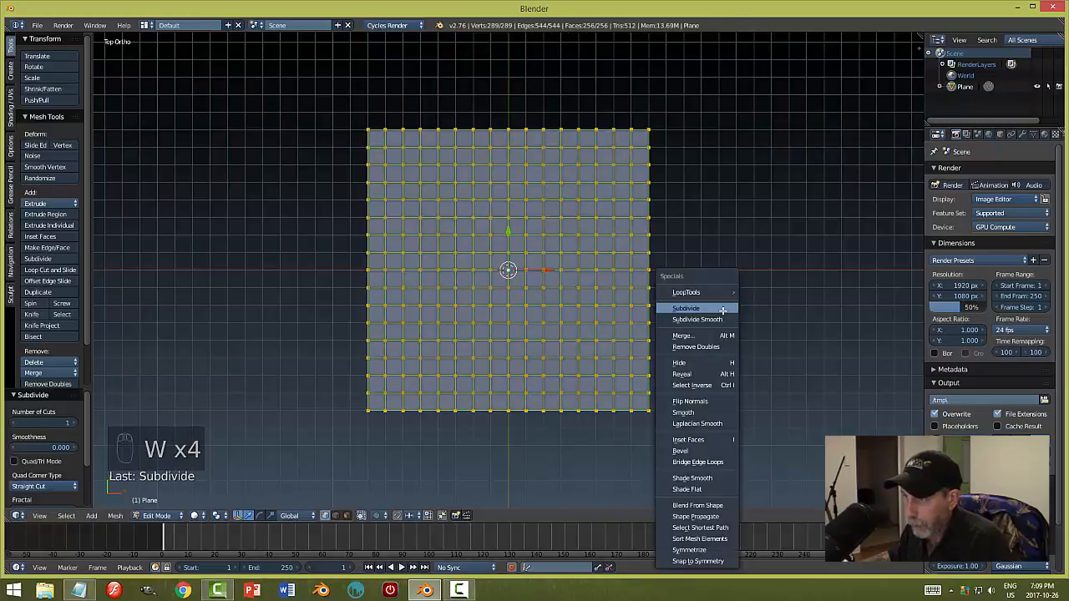
click(722, 310)
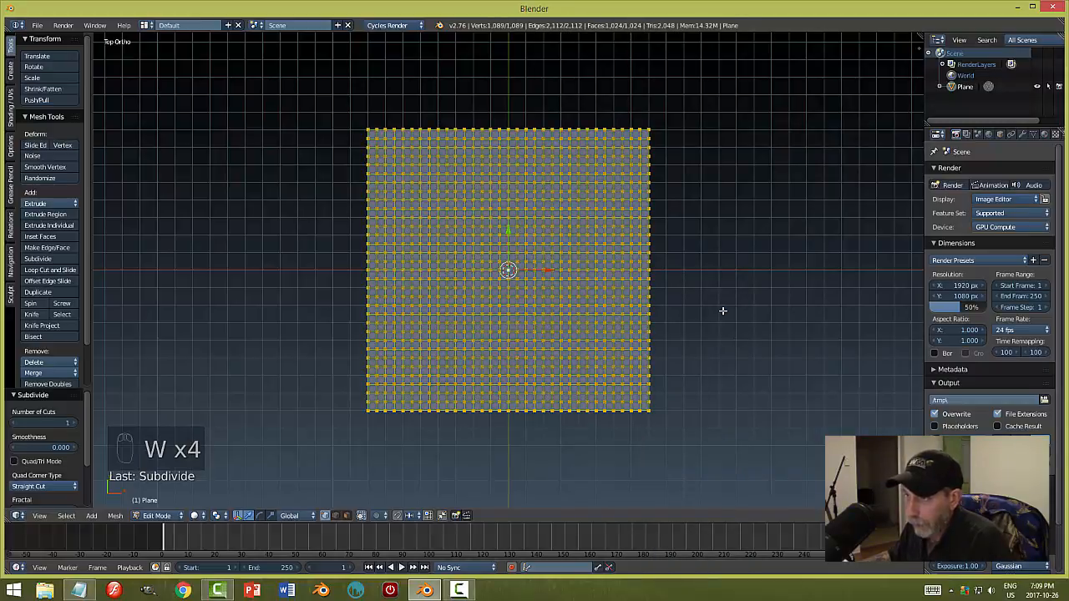
scroll(722, 310, up, 3)
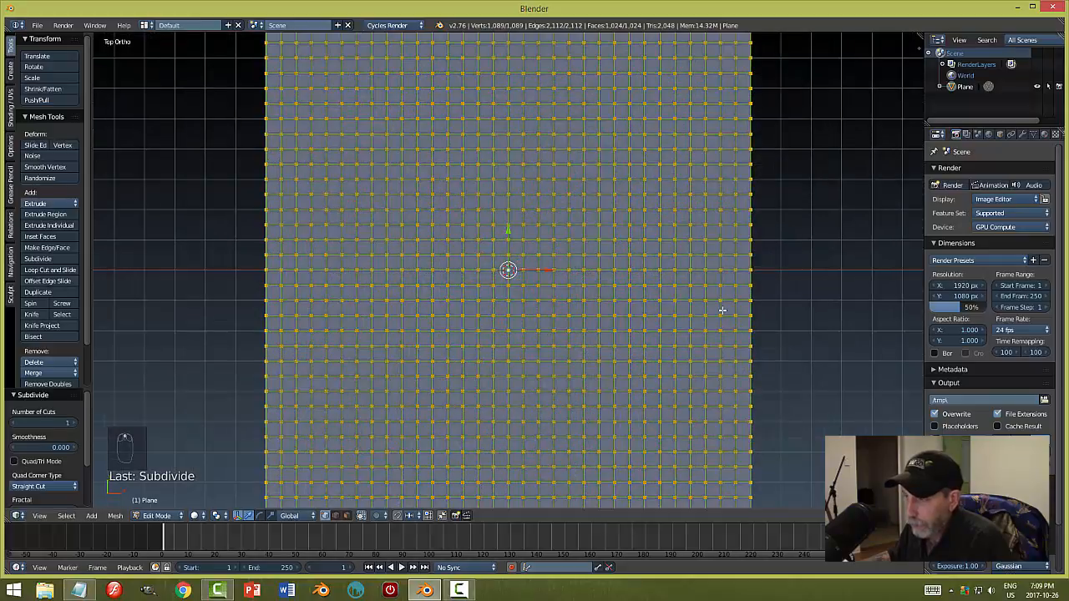
scroll(722, 311, down, 2)
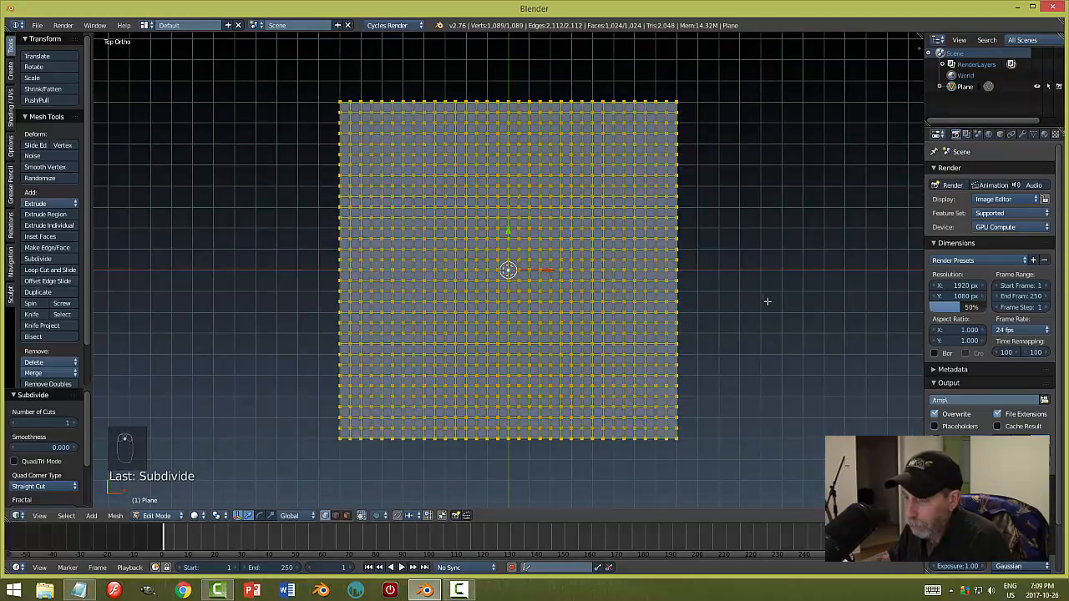
key(w)
click(769, 301)
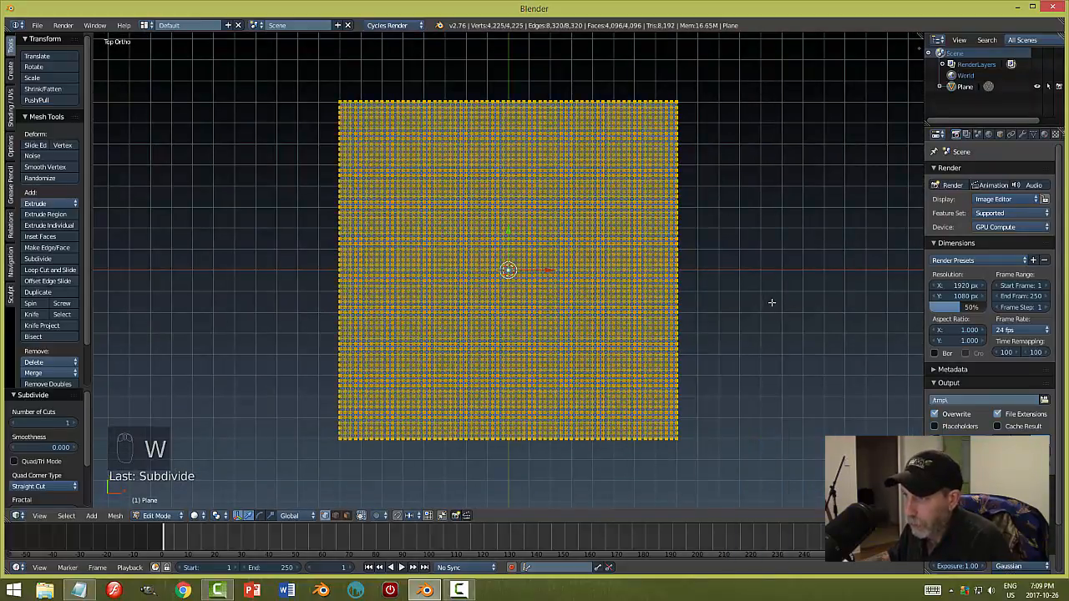
key(ctrl+z)
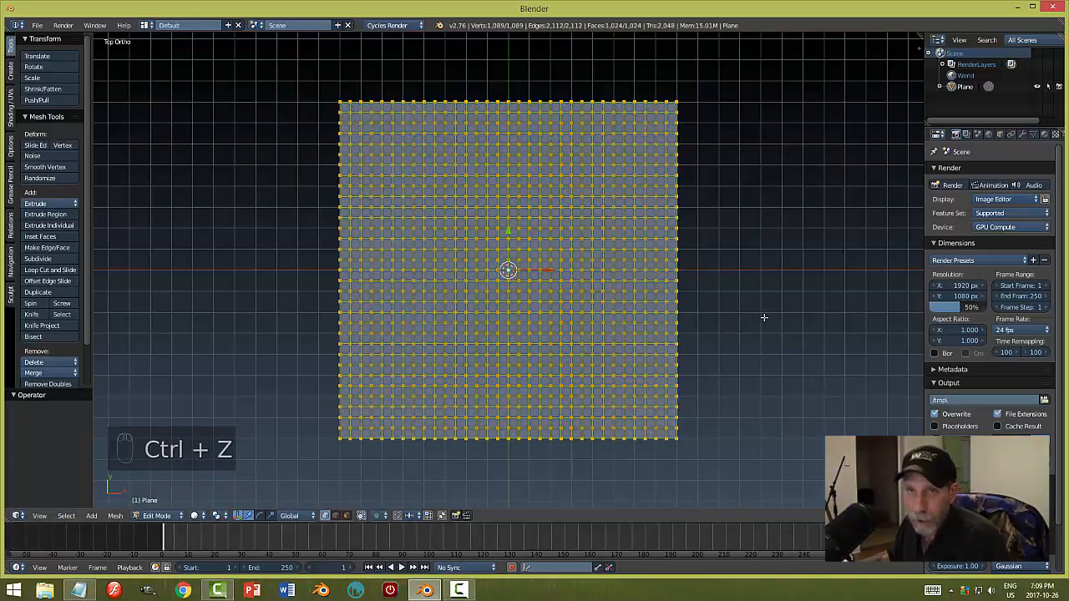
- Deselect all of the subdivided plane's geometry
key(a)
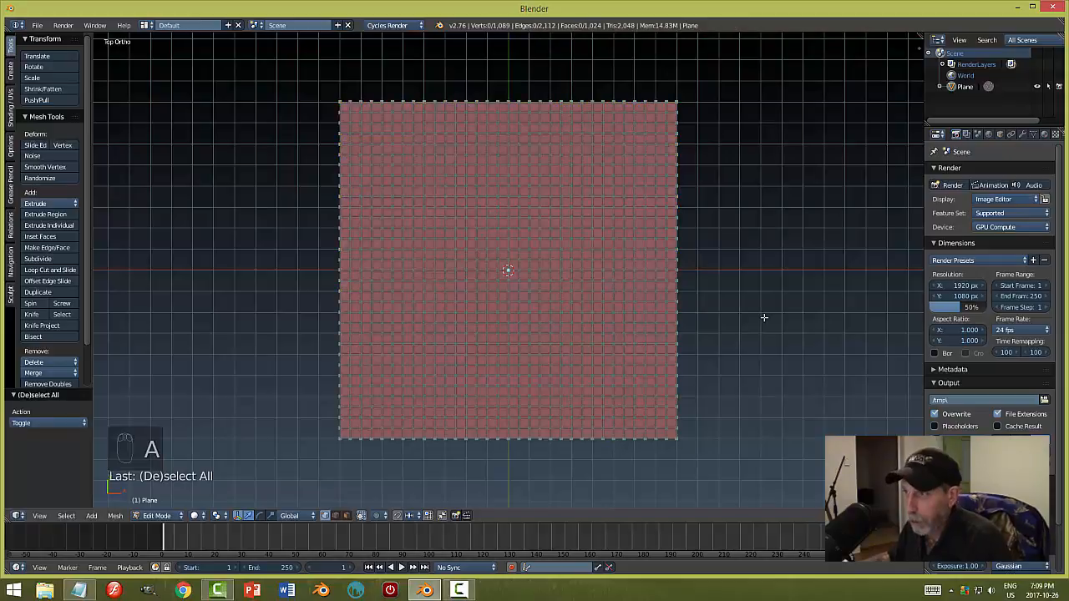
scroll(759, 311, up, 2)
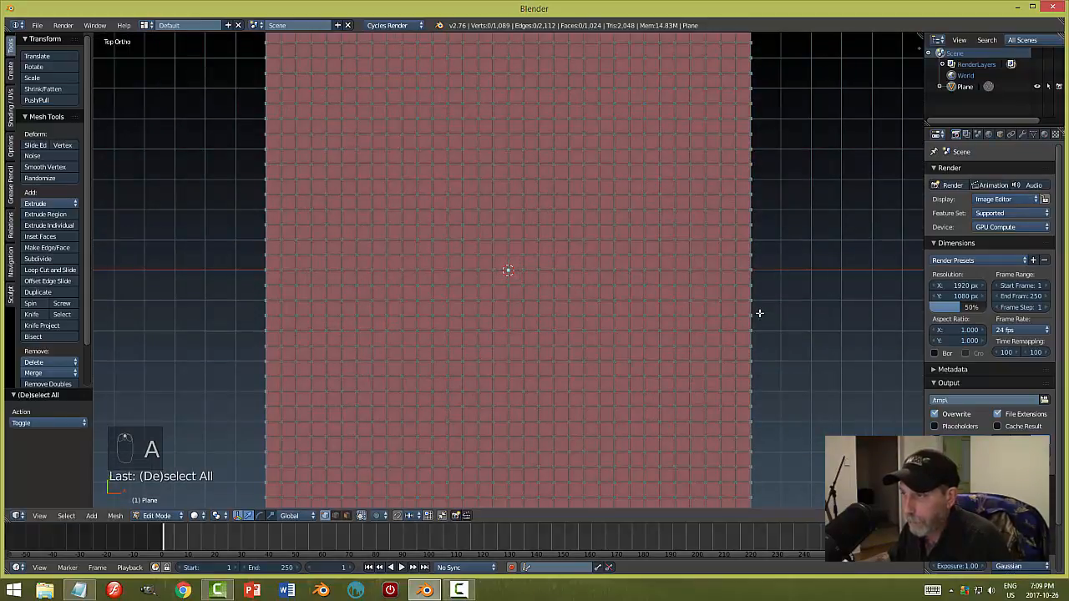
scroll(759, 311, down, 1)
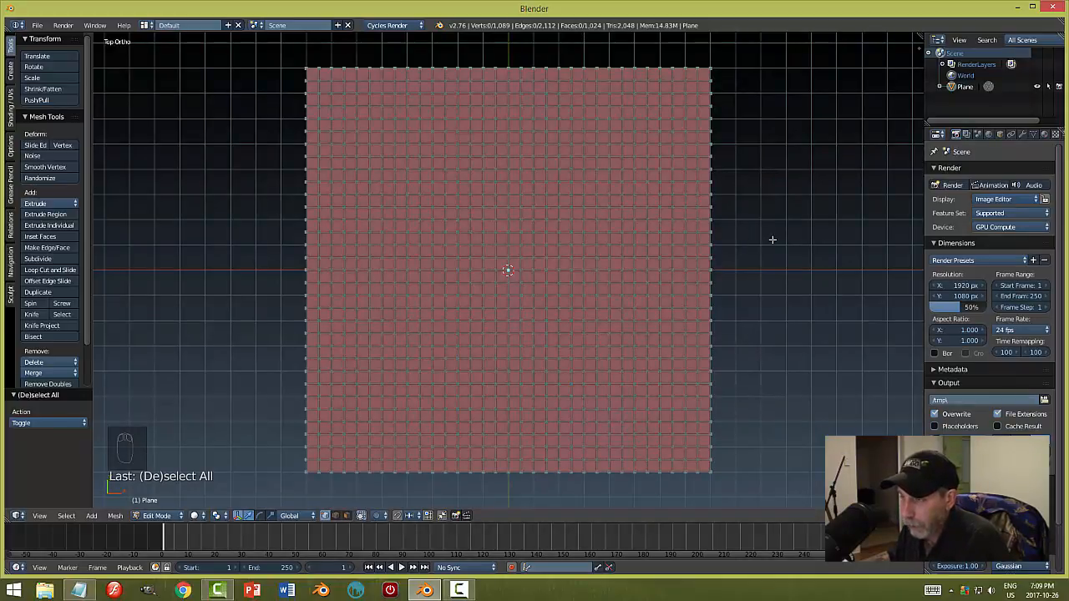
key(c)
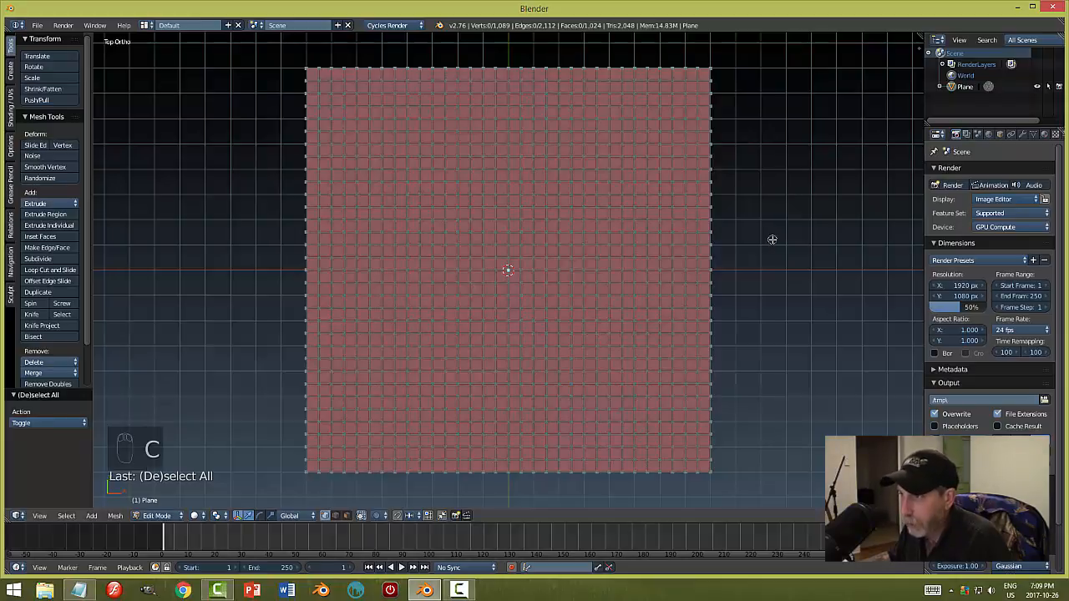
mouse_move(585, 159)
mouse_down()
mouse_move(608, 176)
mouse_move(635, 237)
mouse_up()
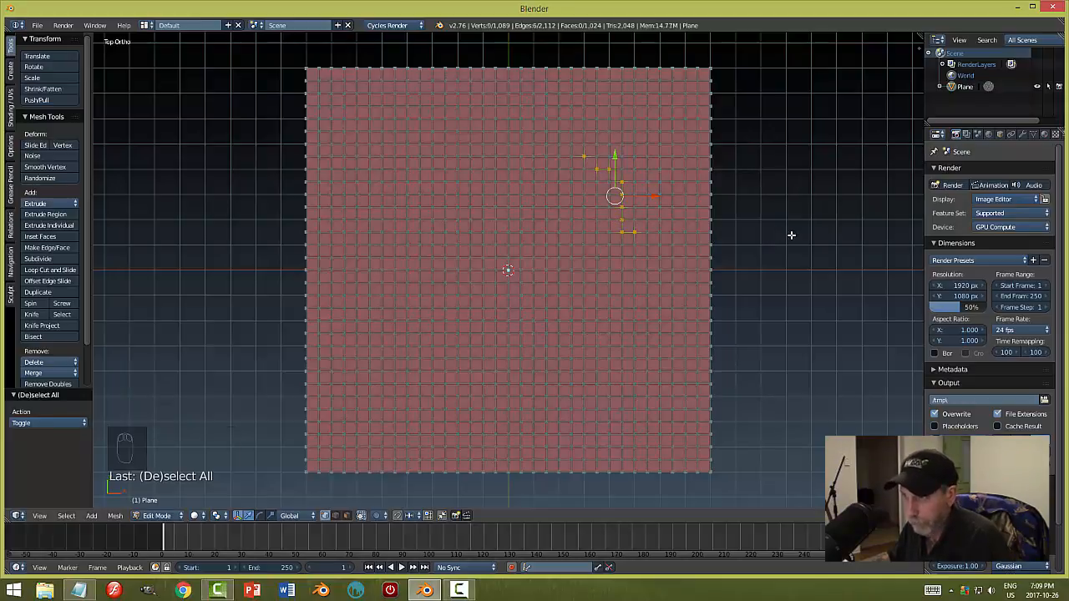
key(ctrl+z)
- Switch to face select mode and circle-select only the single row of faces along the plane's upper edge
key(ctrl+Tab)
click(786, 233)
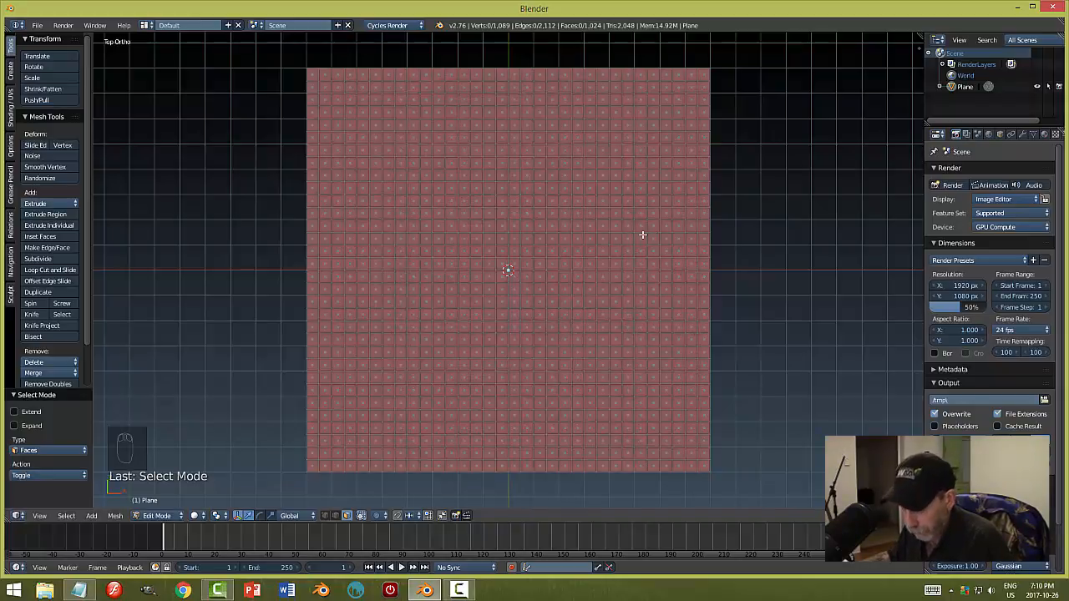
key(c)
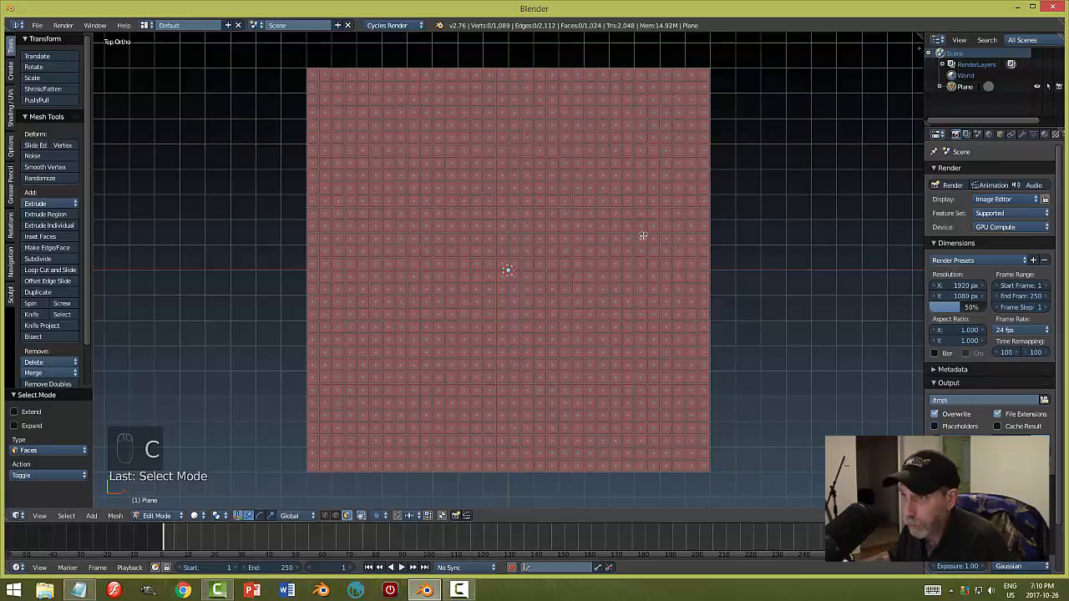
click(318, 74)
drag(318, 75, 698, 76)
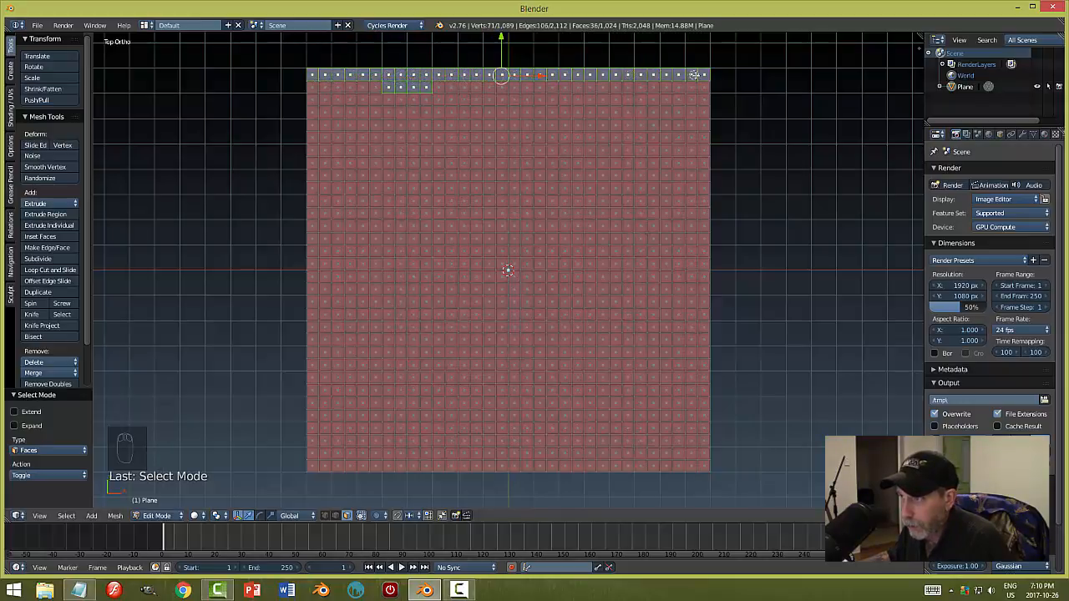
middle_drag(435, 93, 404, 95)
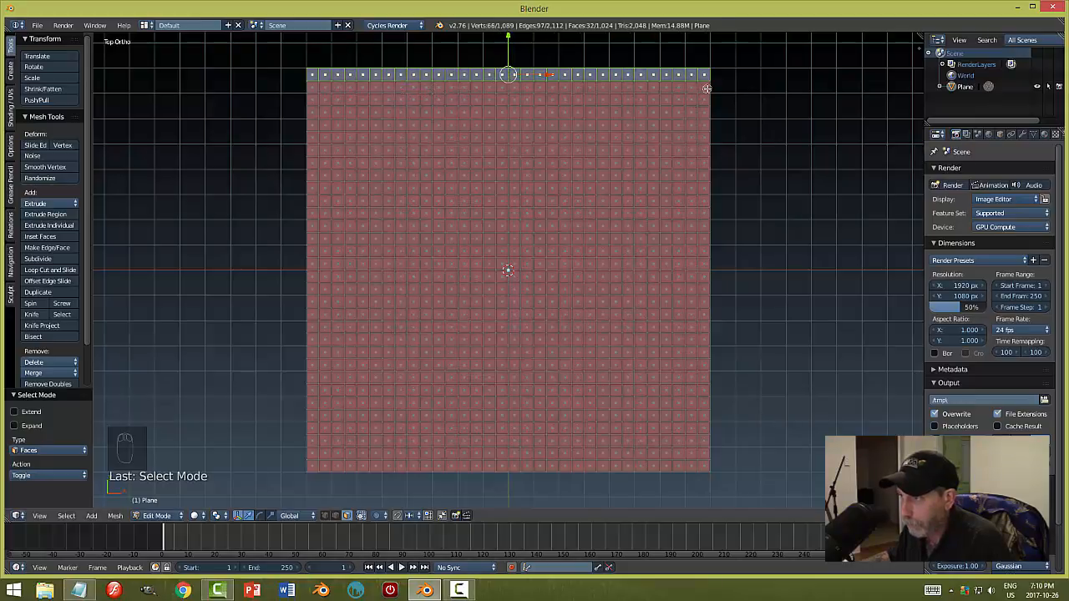
- Extend the selection one face wide along the plane's right, lower and left edges, leaving a four-face door gap in the lower edge
drag(703, 90, 702, 471)
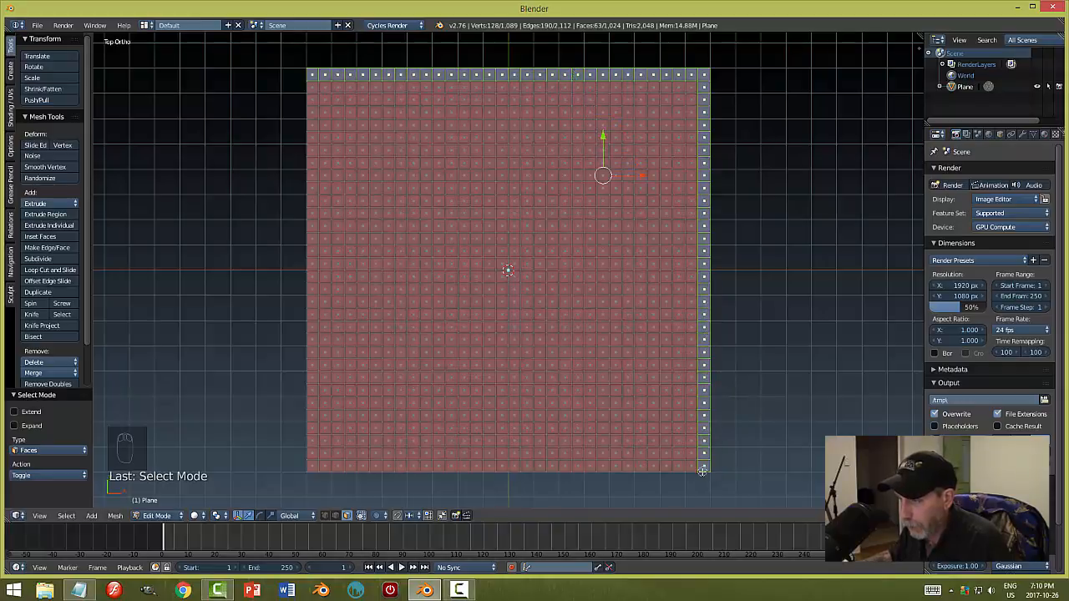
middle_drag(700, 471, 699, 468)
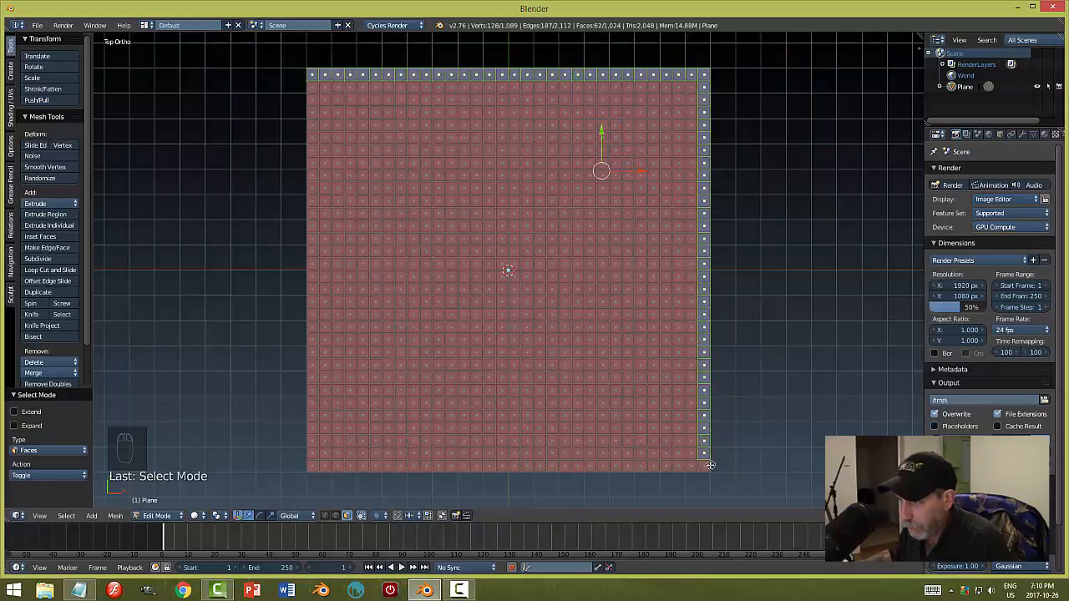
drag(707, 467, 473, 466)
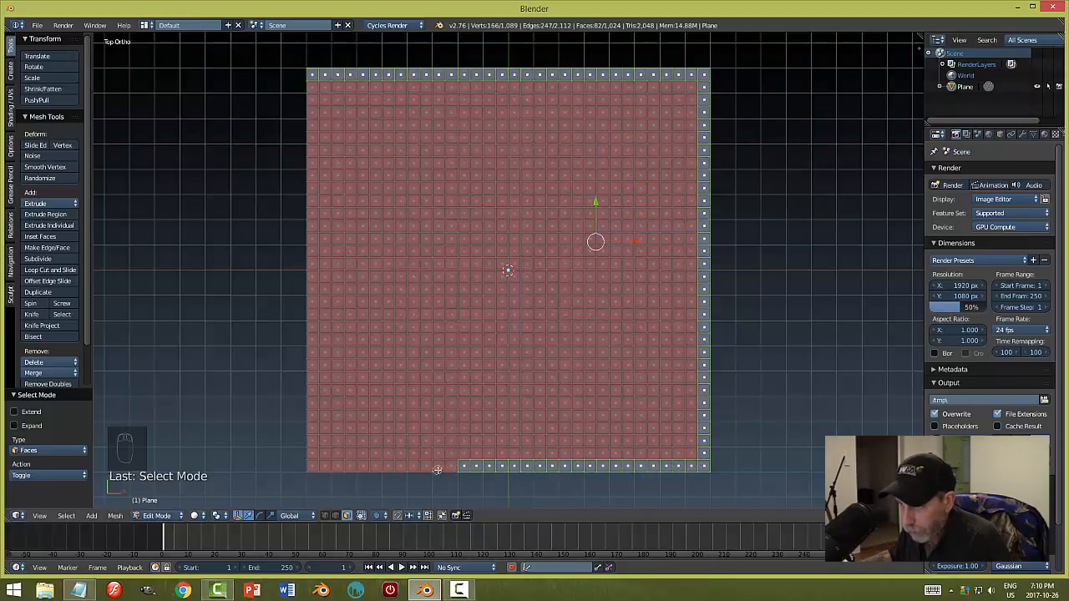
mouse_move(401, 468)
mouse_down()
mouse_move(311, 464)
mouse_move(320, 294)
mouse_move(335, 282)
mouse_up()
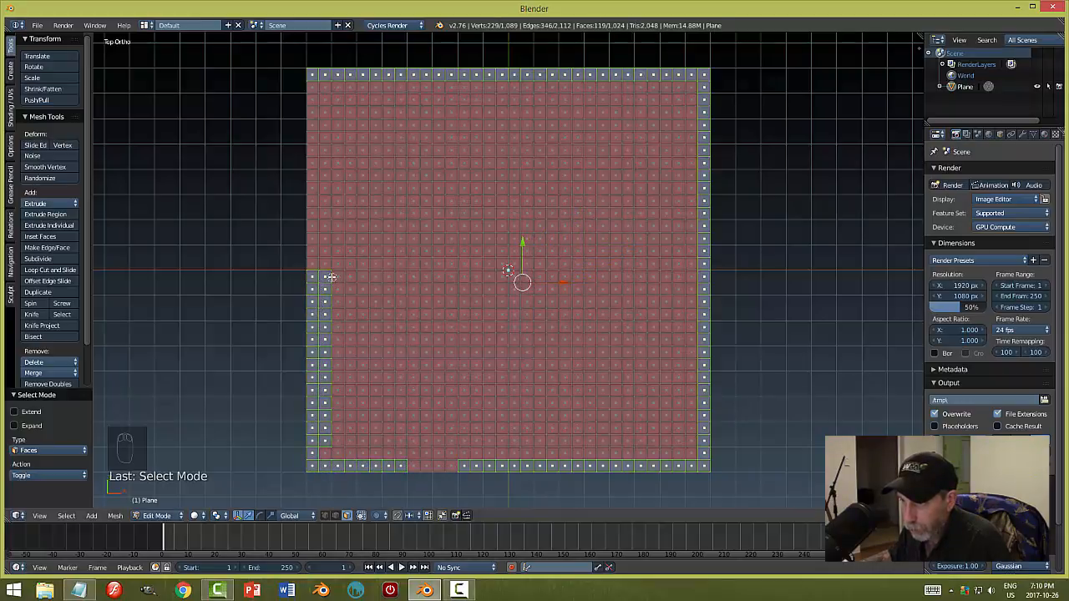
middle_drag(331, 277, 325, 438)
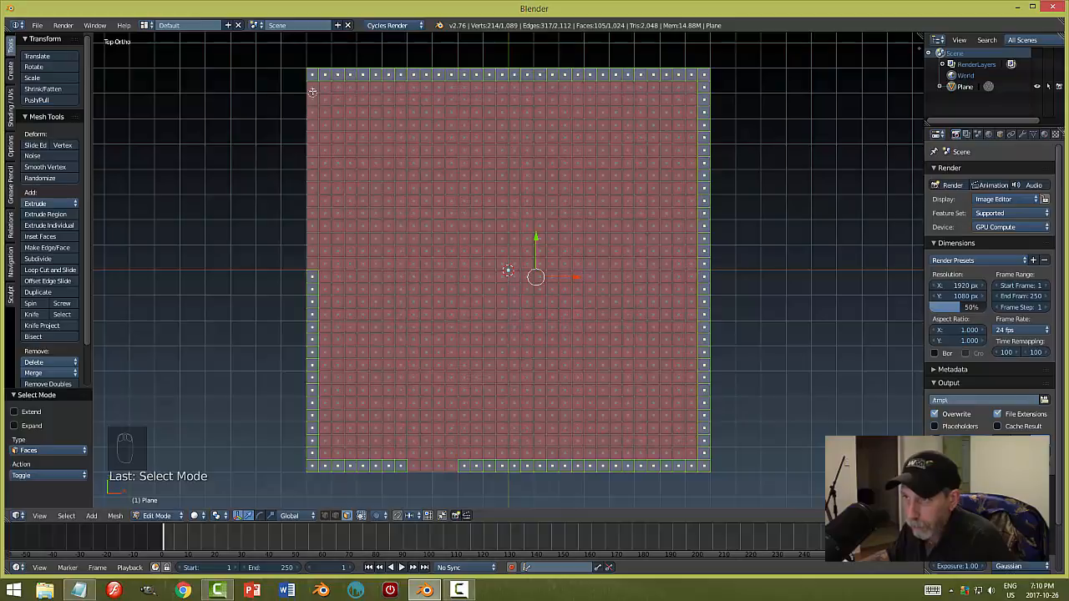
drag(311, 92, 306, 263)
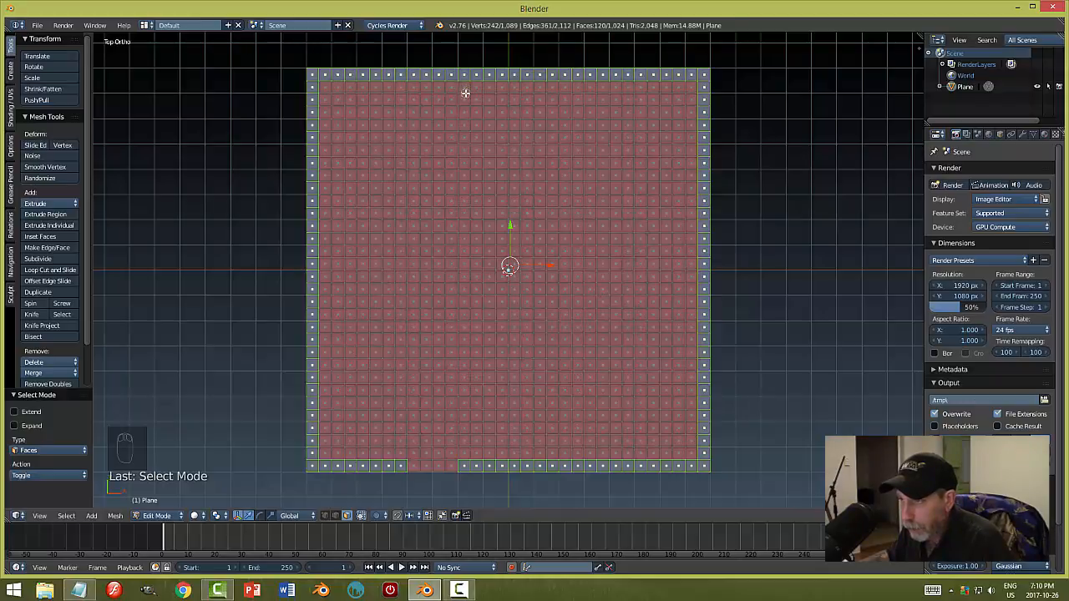
- Select a one-face-wide interior wall column in line with the door gap's right side, from upper to lower edge, leaving an eight-face opening mid-way
mouse_move(465, 89)
mouse_down()
mouse_move(464, 167)
mouse_move(451, 203)
mouse_up()
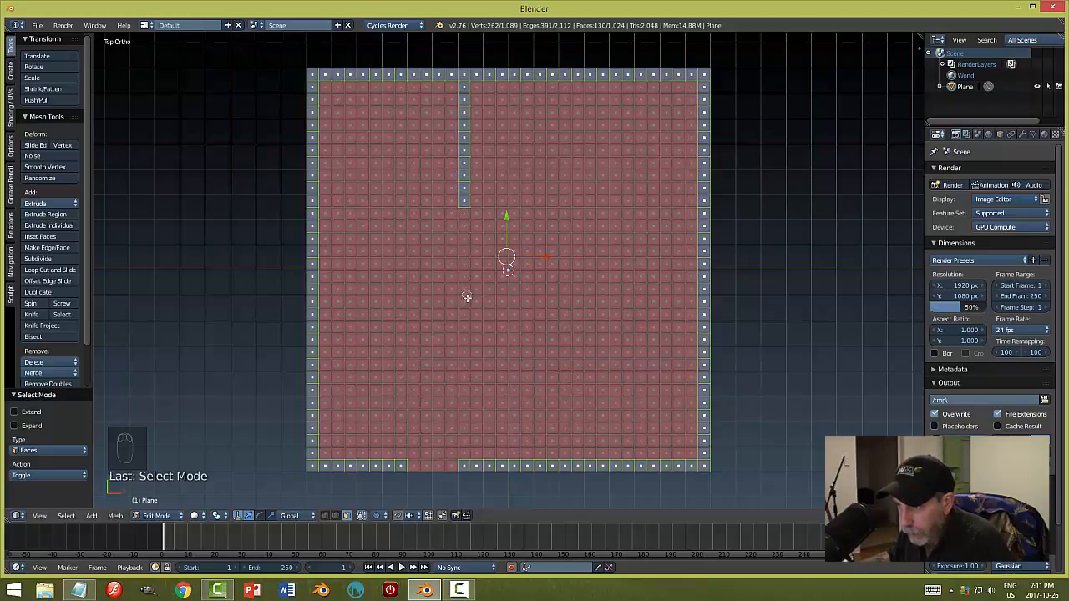
drag(465, 310, 468, 391)
middle_drag(477, 354, 483, 403)
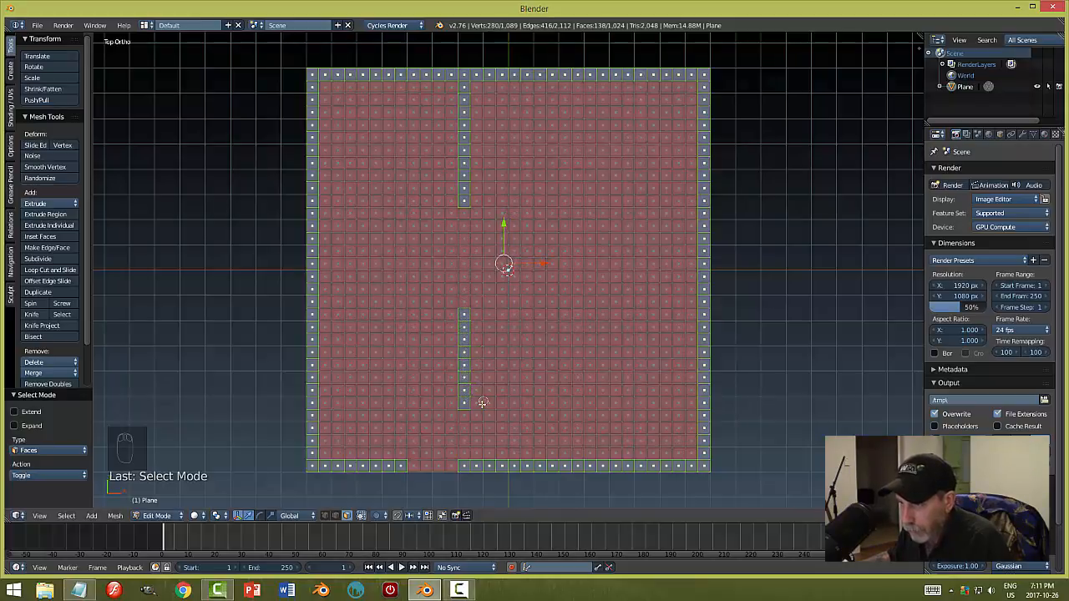
mouse_move(468, 415)
mouse_down()
mouse_move(465, 445)
mouse_move(475, 430)
mouse_up()
mouse_move(475, 430)
middle_down()
mouse_move(477, 443)
mouse_move(477, 410)
middle_up()
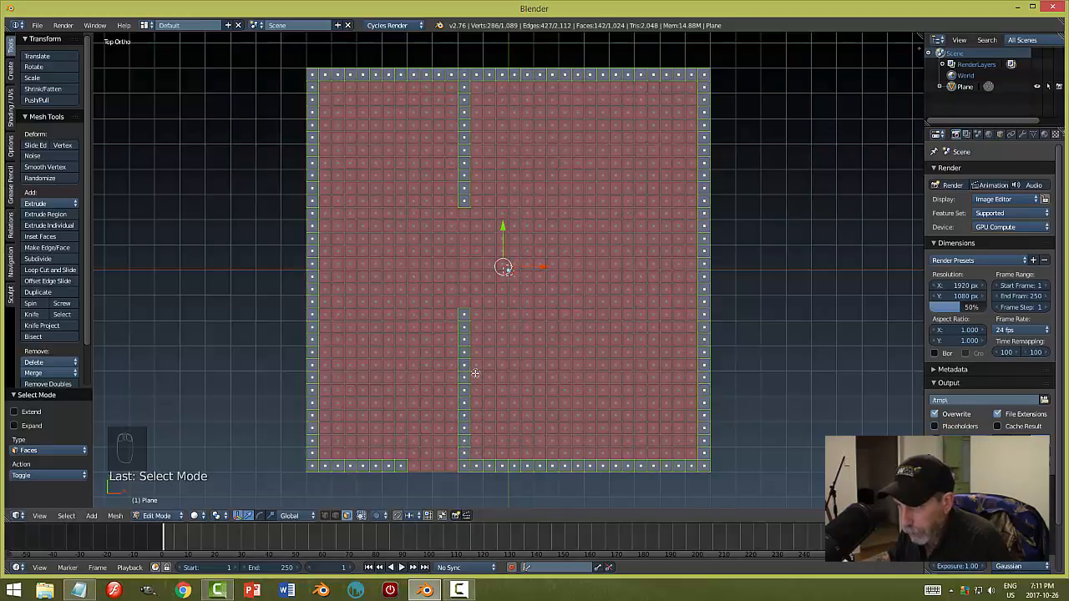
- Add a small room's walls to the selection: a five-face row from the lower interior wall and one-face stubs at both ends of its side opening
drag(474, 379, 522, 377)
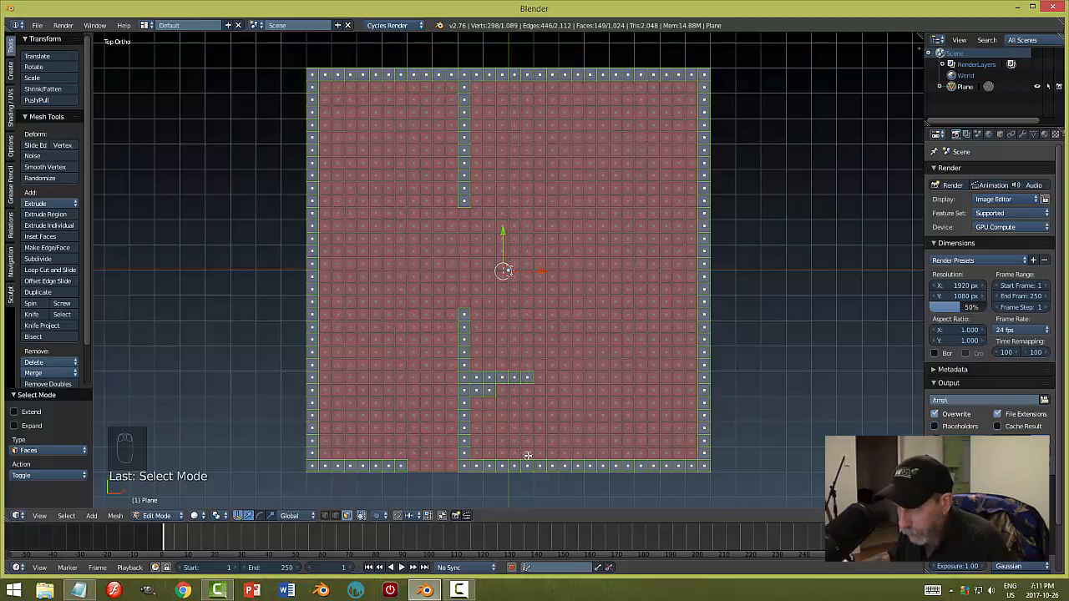
drag(528, 455, 527, 440)
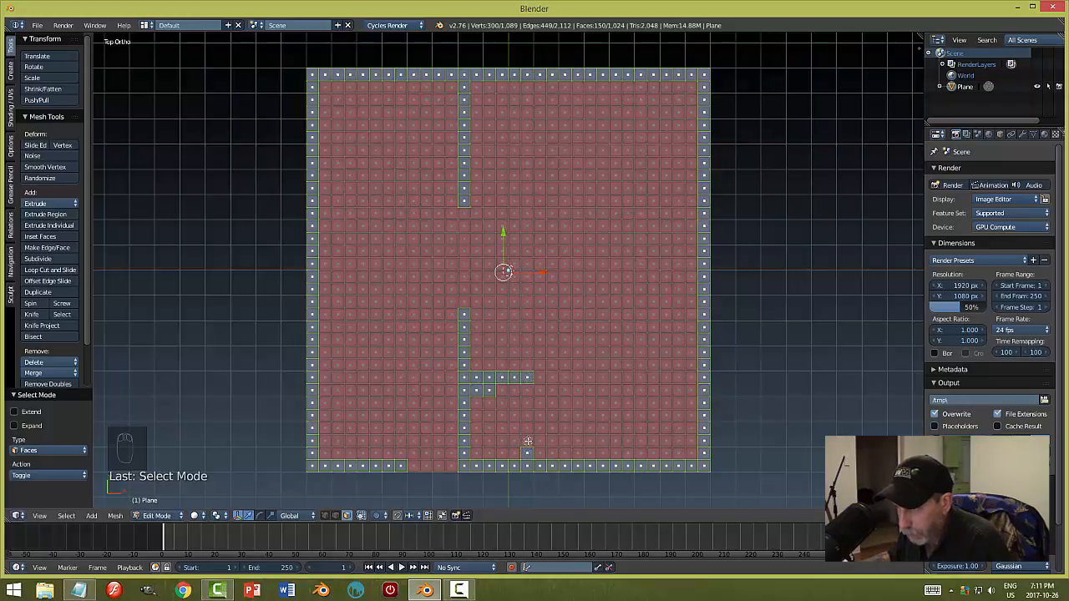
click(530, 392)
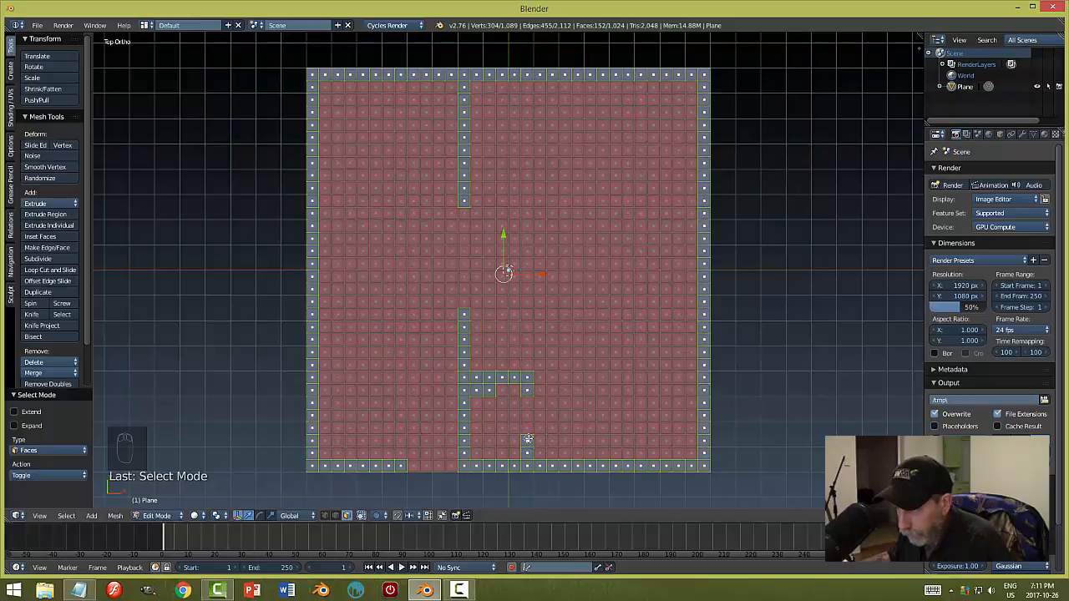
middle_click(527, 438)
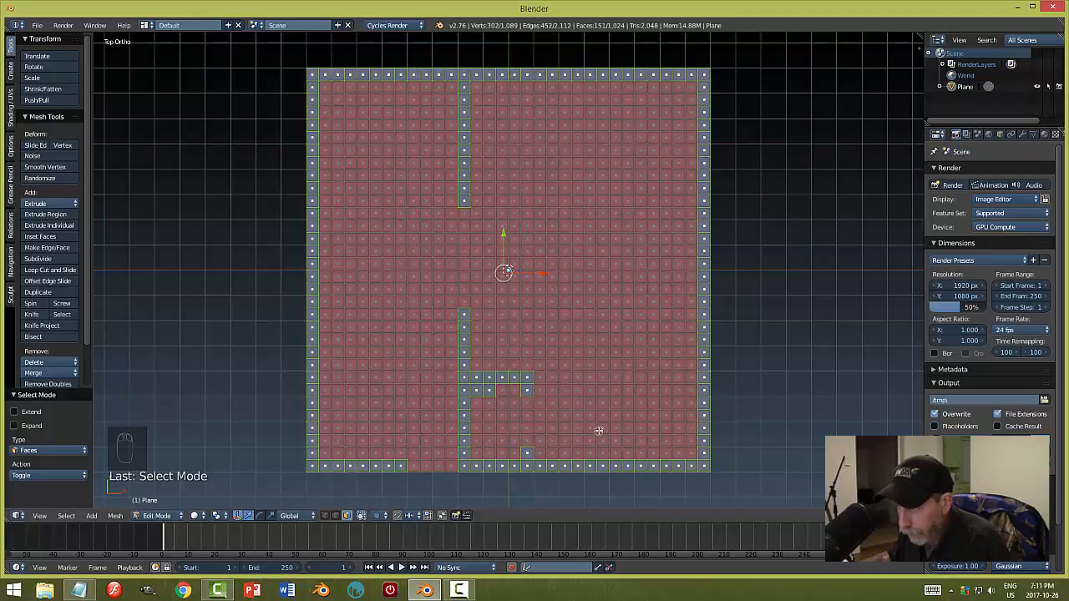
middle_click(491, 393)
middle_click(482, 392)
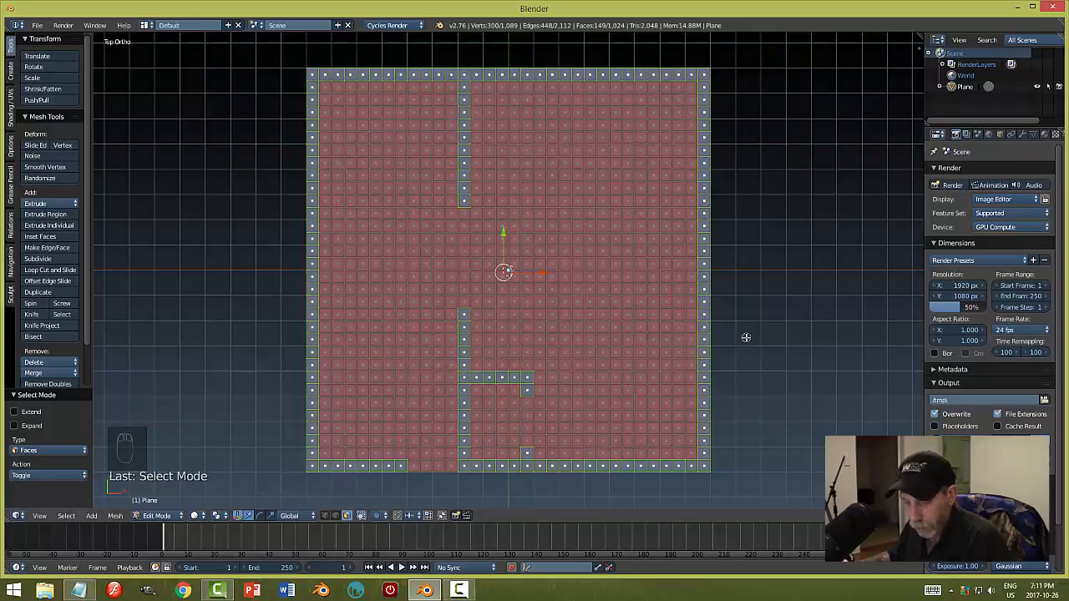
- Extrude the selected wall faces and raise them 2 units along Z in the right side view
middle_drag(749, 388, 750, 283)
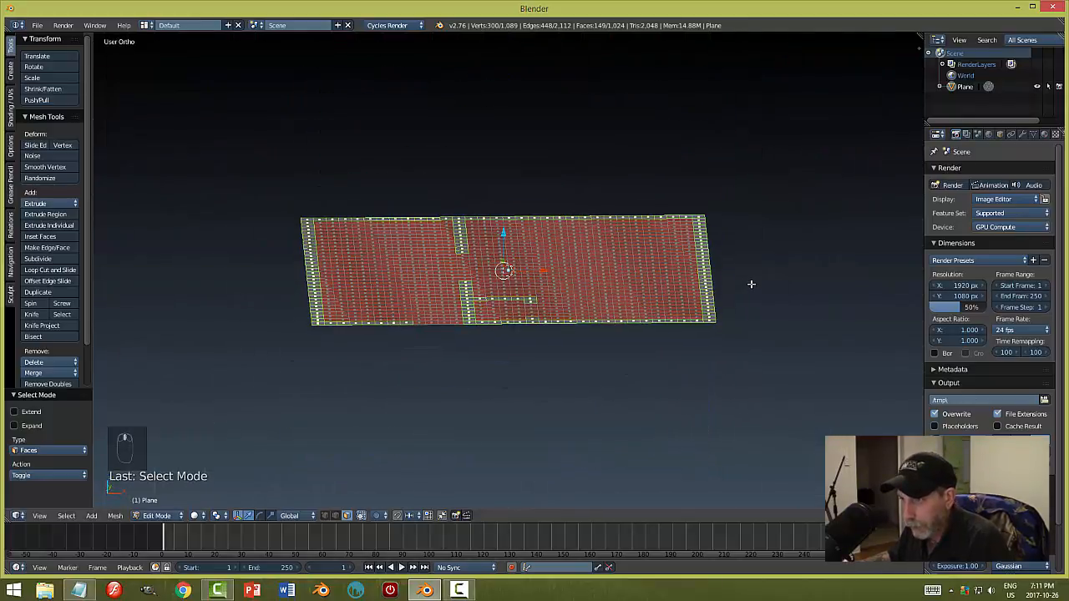
key(KP_1)
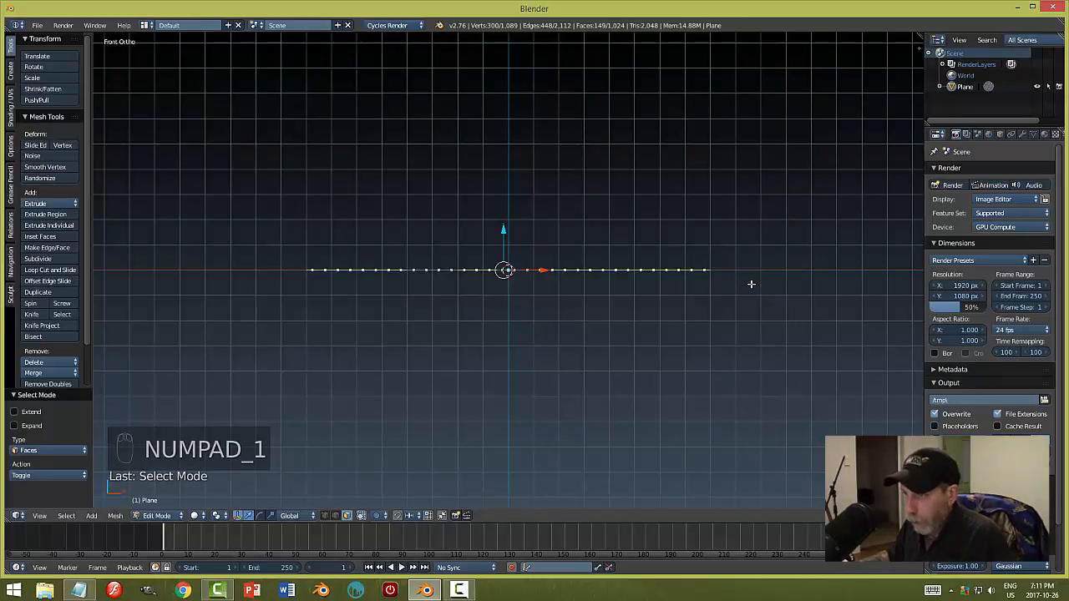
key(KP_3)
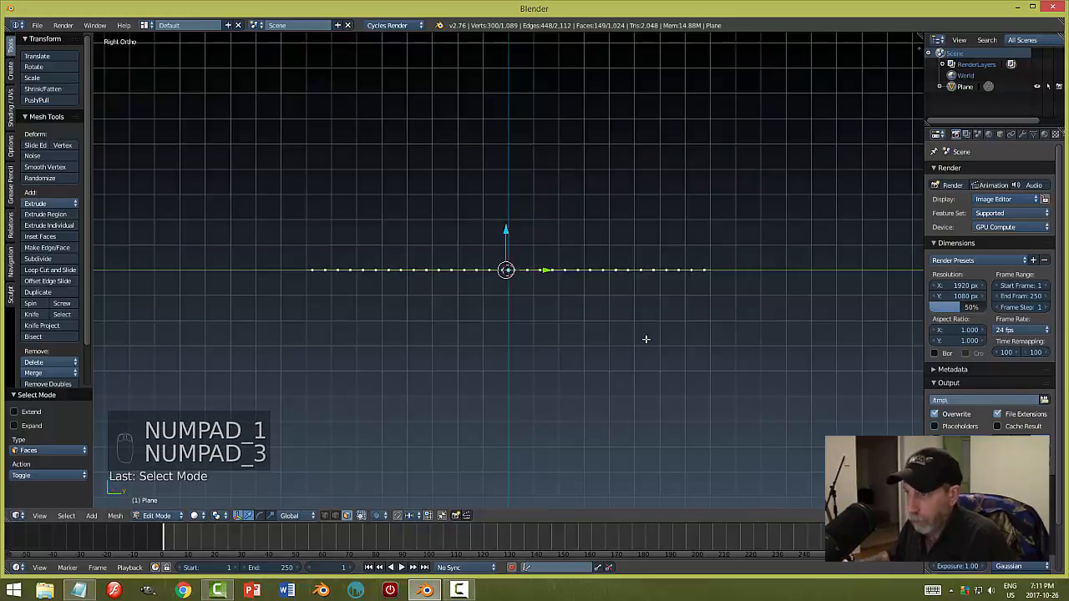
key(e)
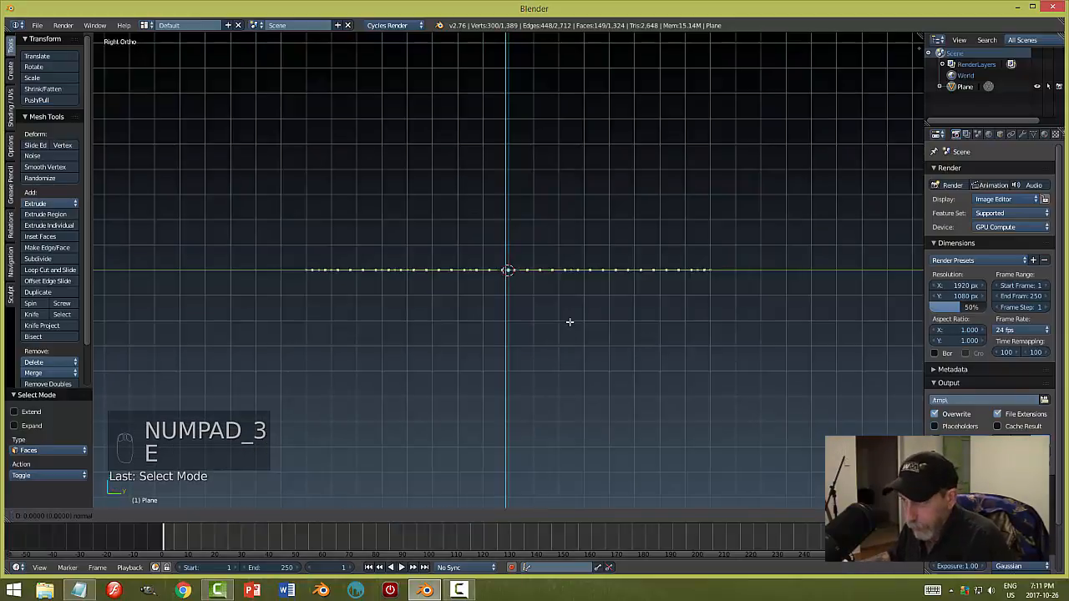
click(569, 322)
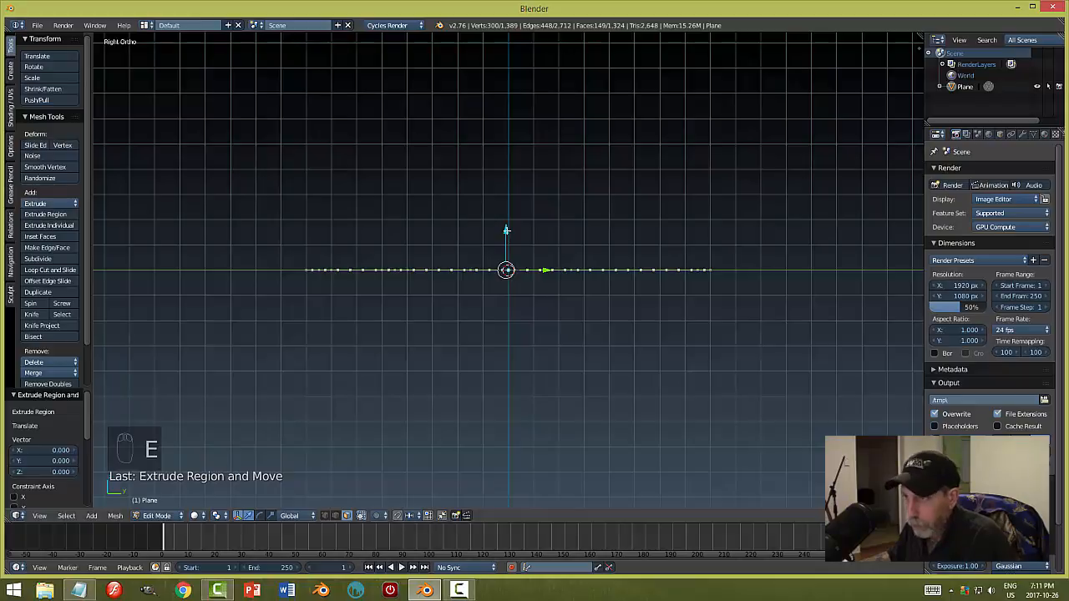
drag(506, 230, 504, 182)
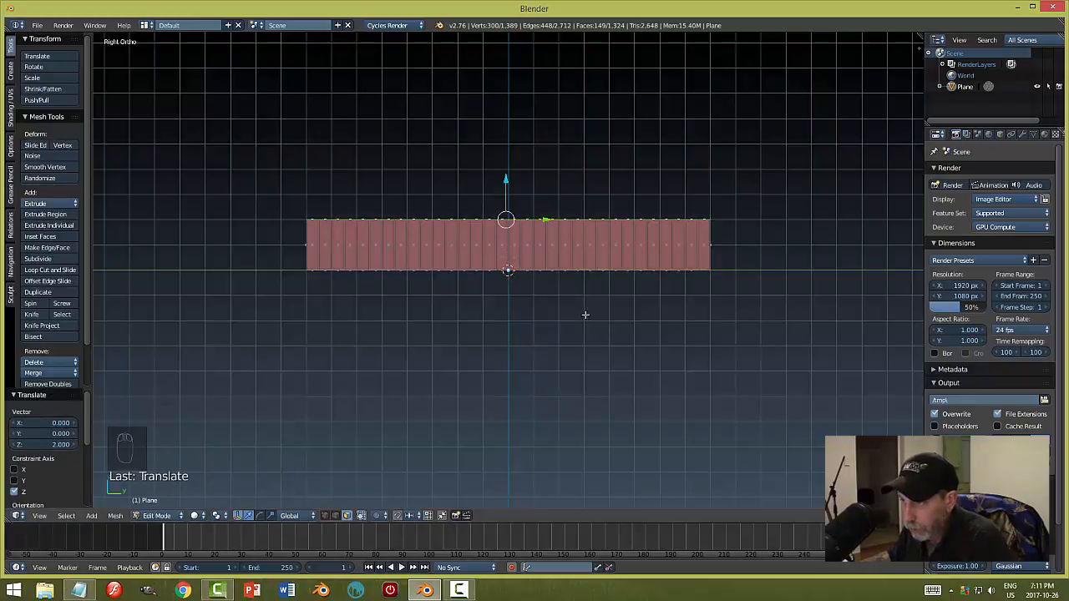
- Deselect everything and circle-select only the top faces of the upper outer wall to the right of the interior wall
middle_drag(585, 314, 718, 389)
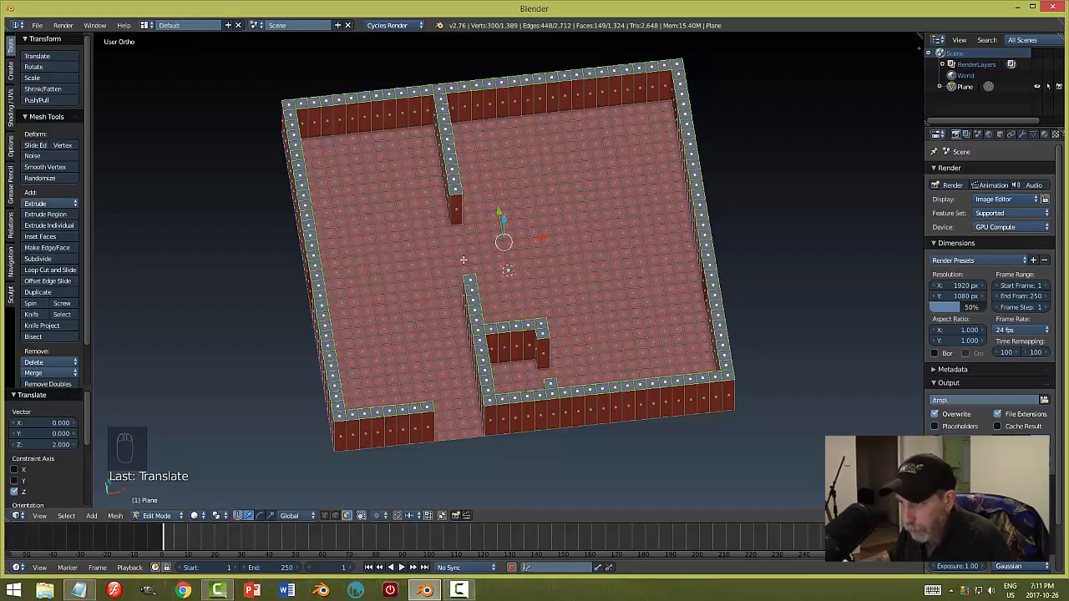
middle_drag(482, 250, 558, 170)
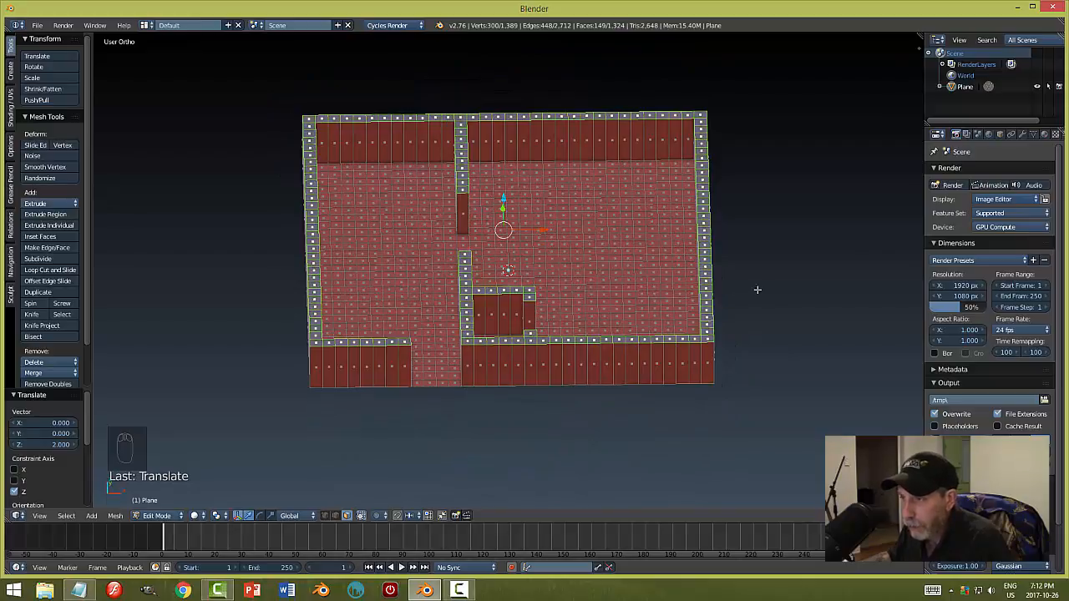
mouse_move(758, 290)
middle_down()
mouse_move(768, 267)
mouse_move(769, 277)
middle_up()
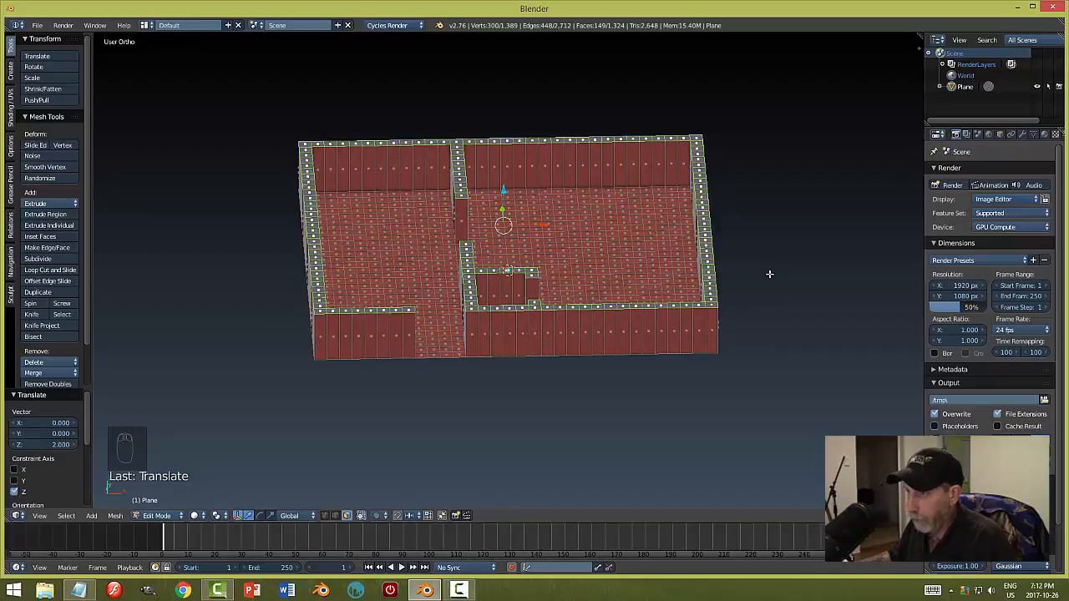
middle_drag(768, 269, 768, 295)
key(a)
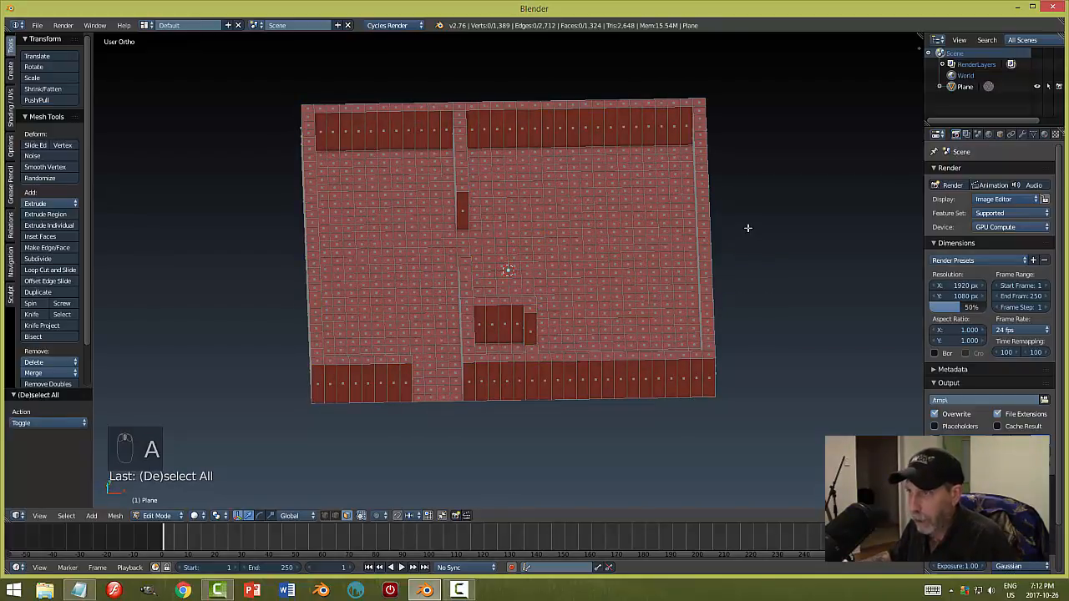
key(c)
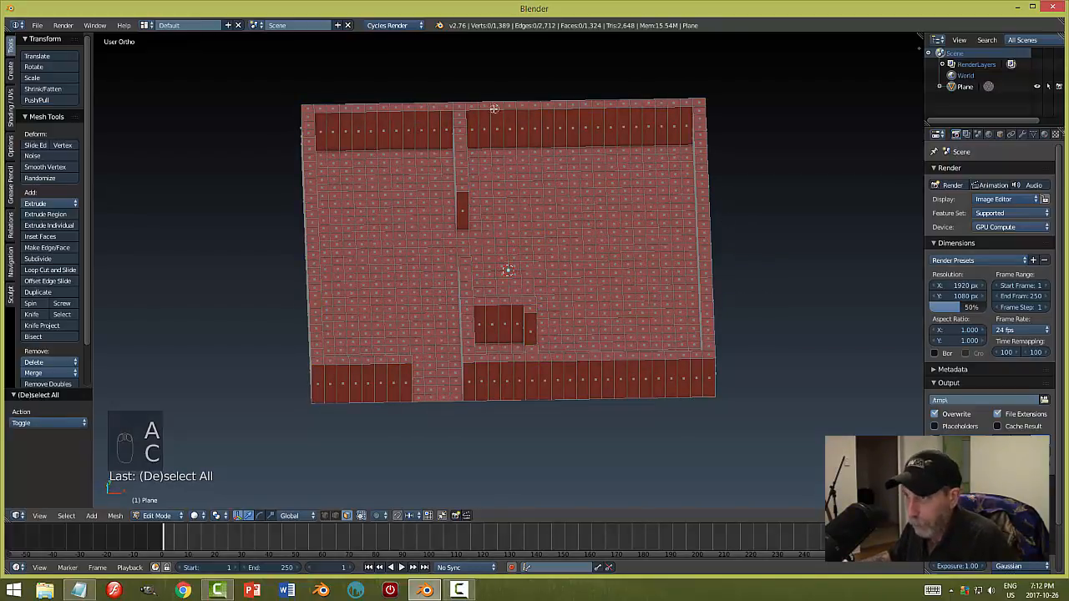
click(476, 105)
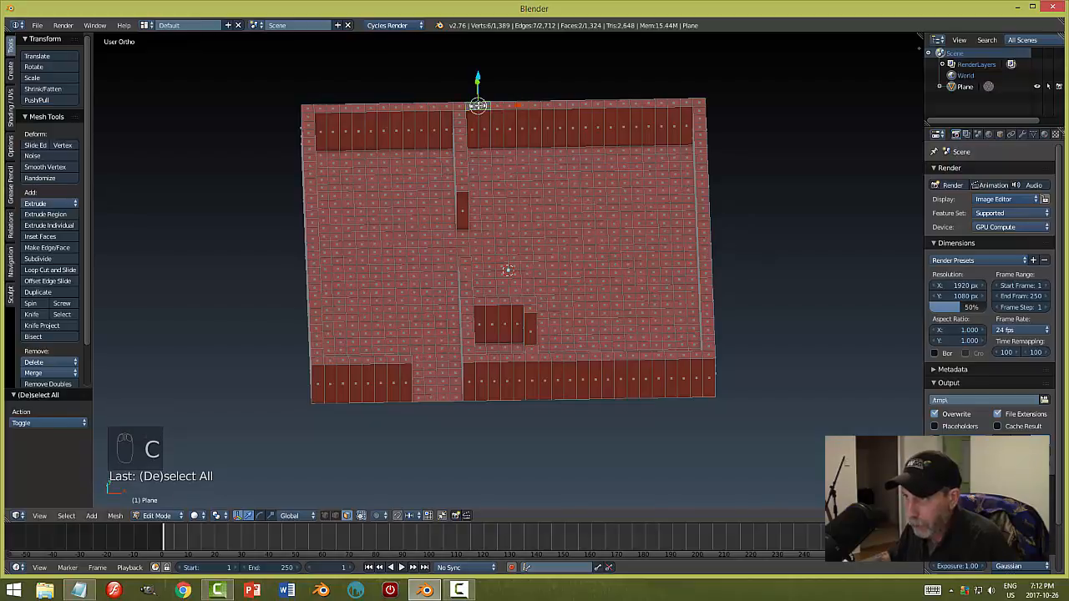
drag(477, 104, 659, 104)
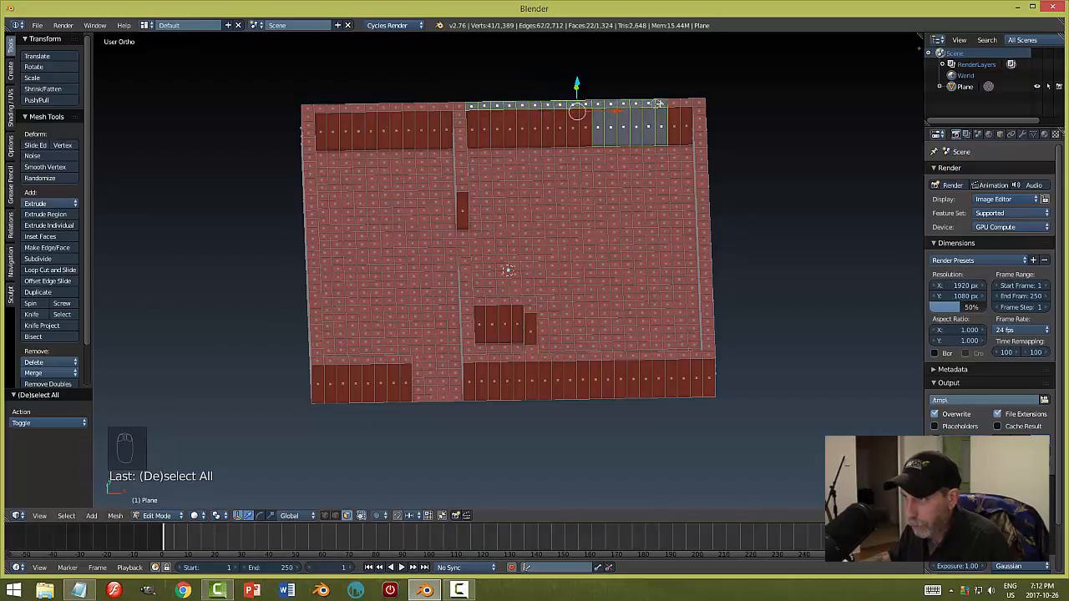
middle_drag(675, 125, 605, 127)
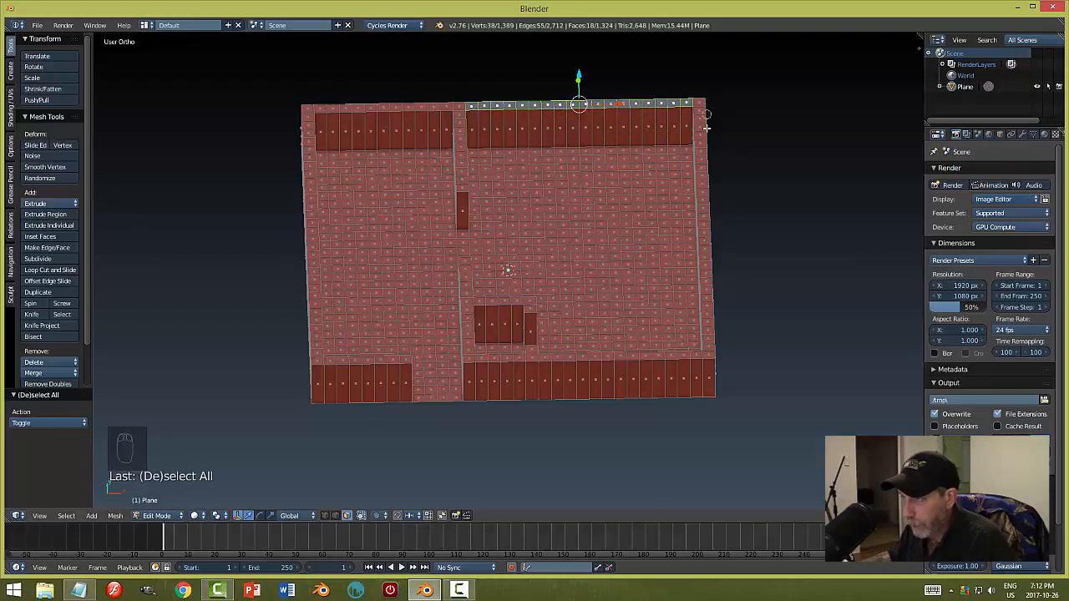
- Extend the selection along the tops of the right and lower outer walls up to the door gap, removing stray outer side faces
drag(701, 105, 708, 347)
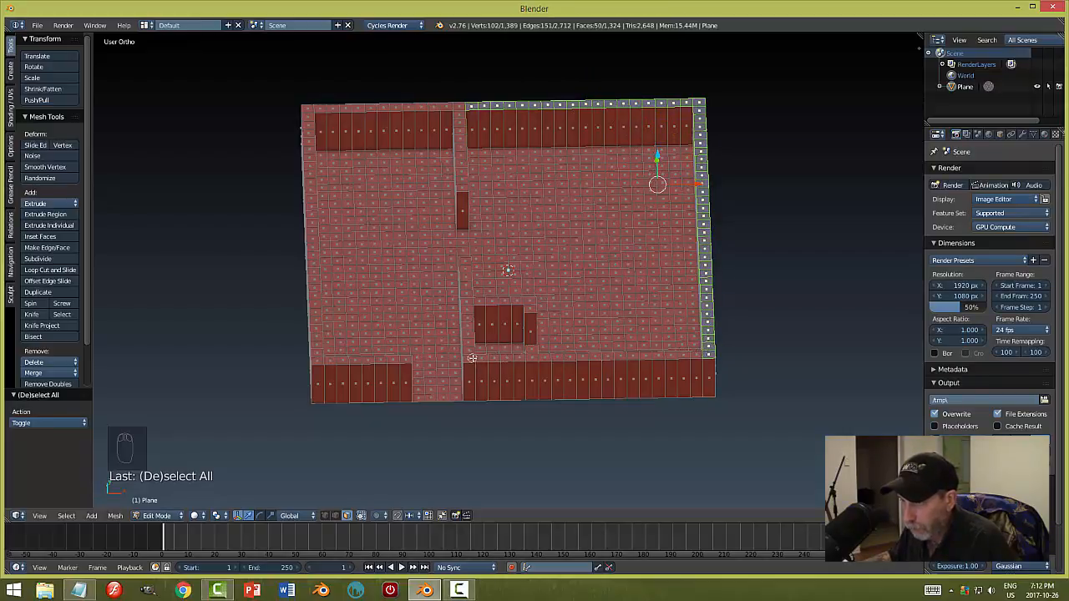
mouse_move(472, 357)
mouse_down()
mouse_move(530, 347)
mouse_move(679, 357)
mouse_up()
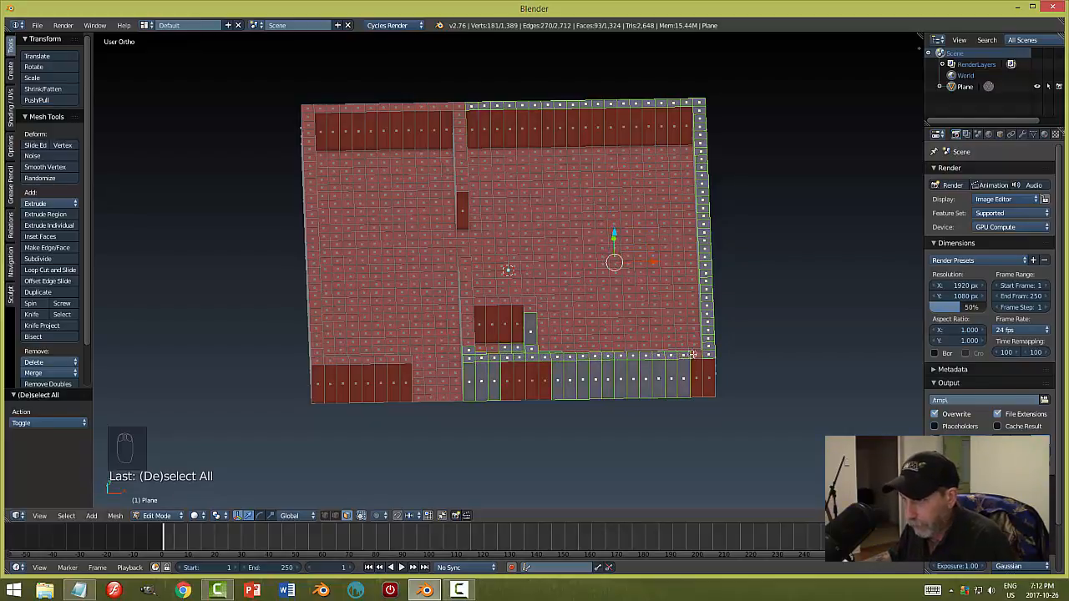
drag(686, 354, 694, 356)
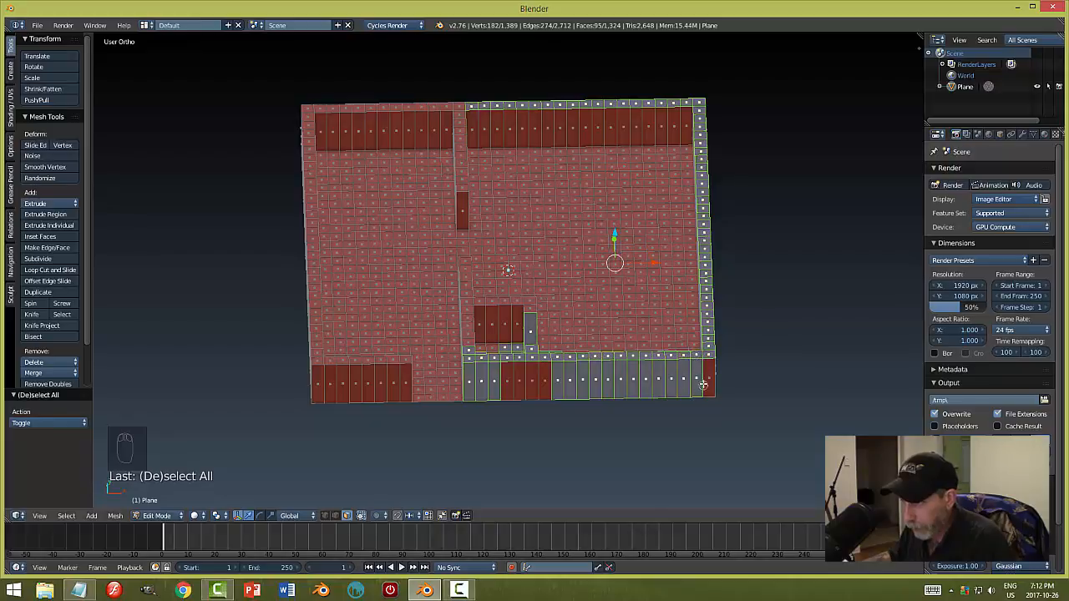
middle_drag(684, 378, 479, 380)
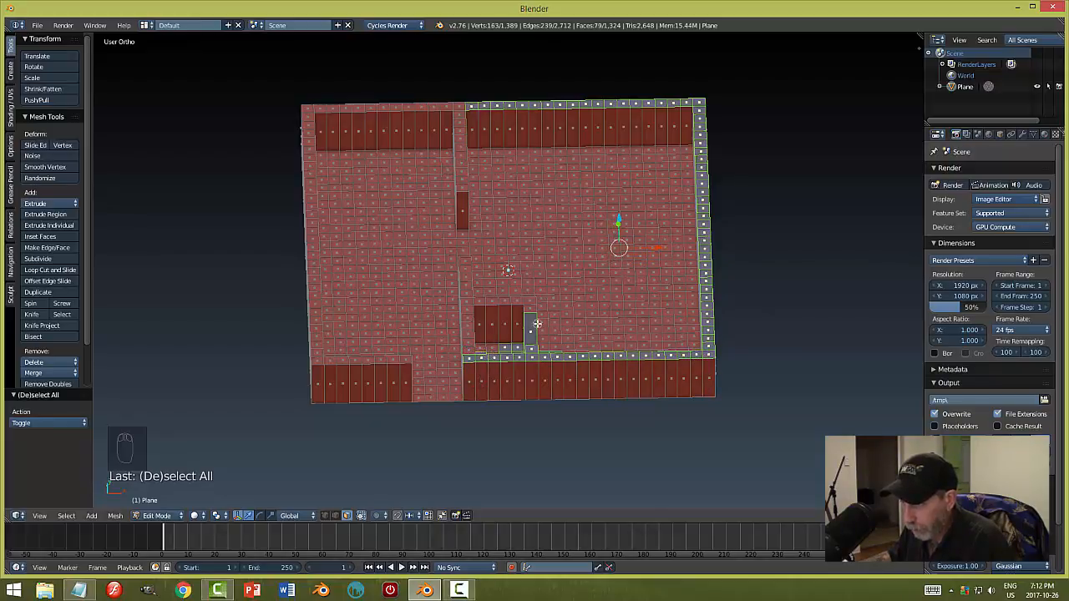
- Deselect the stray wall and floor faces around the small room, keeping only the outer wall tops selected
middle_drag(537, 324, 540, 337)
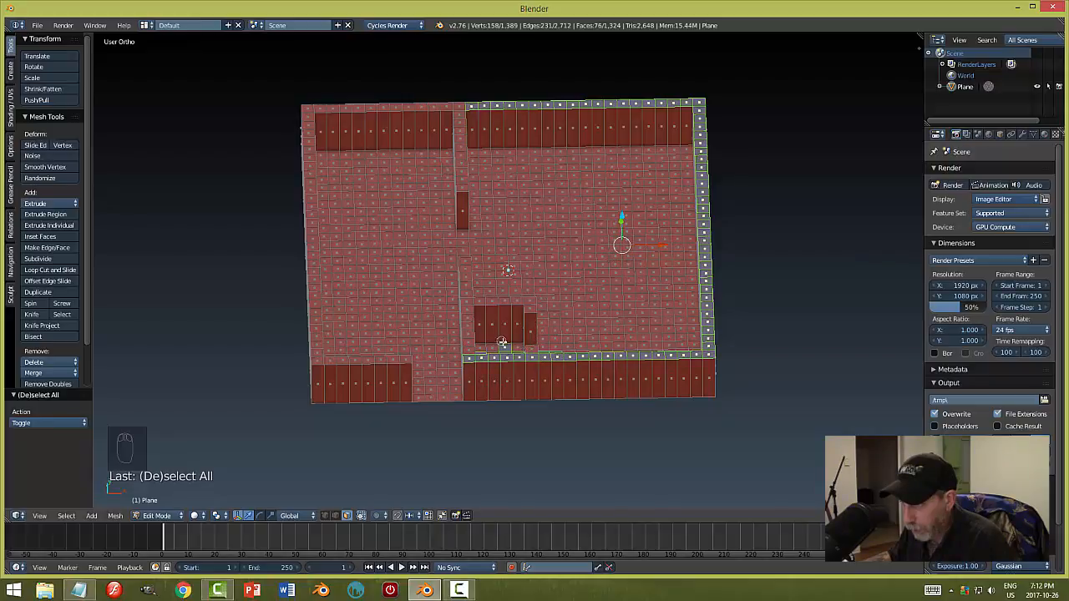
middle_drag(681, 311, 547, 322)
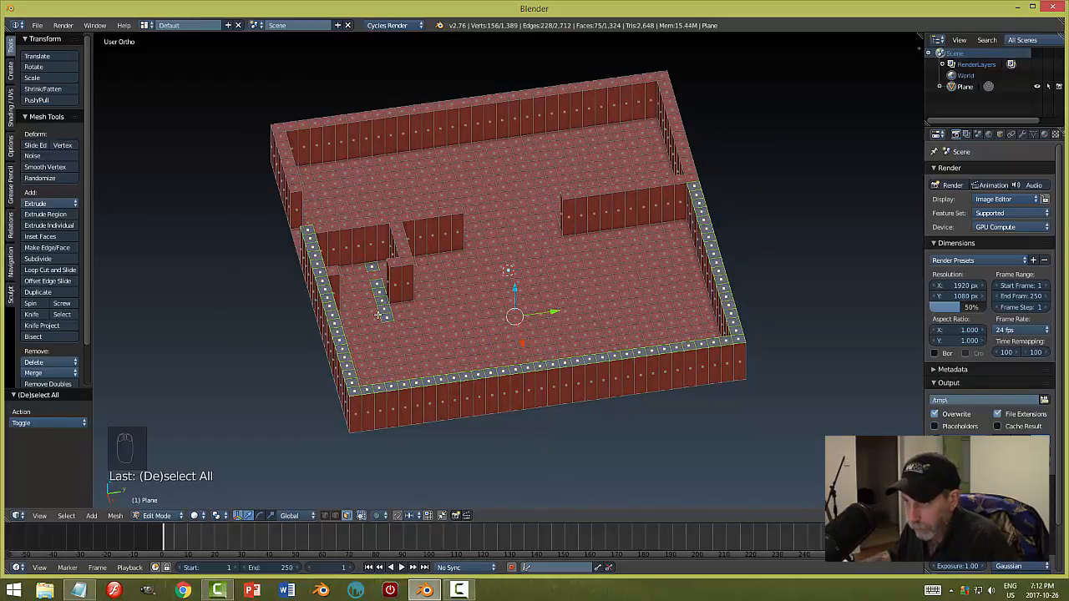
key(c)
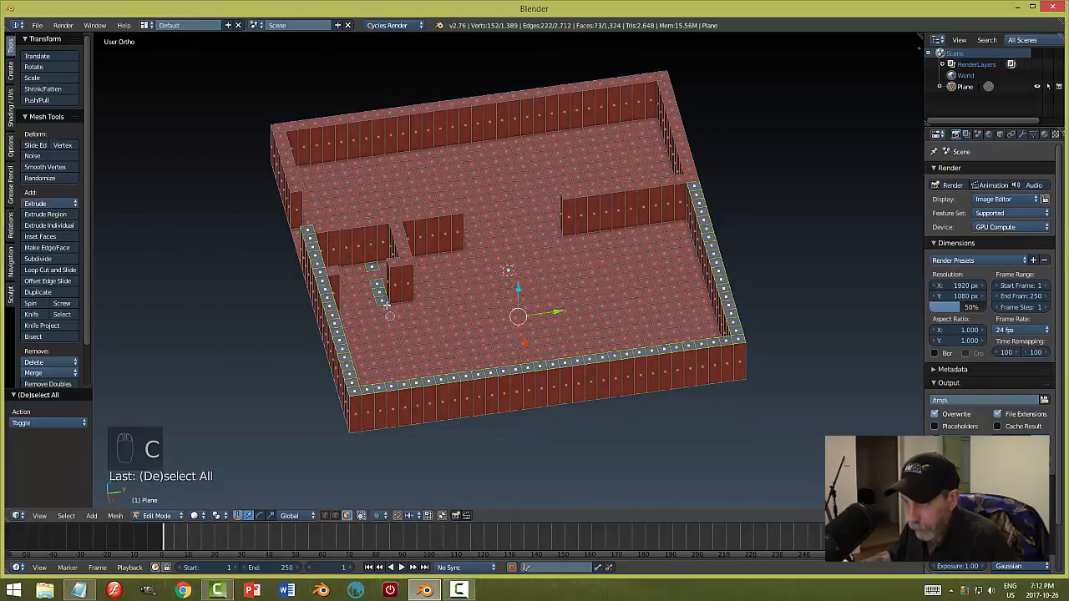
middle_drag(387, 306, 374, 266)
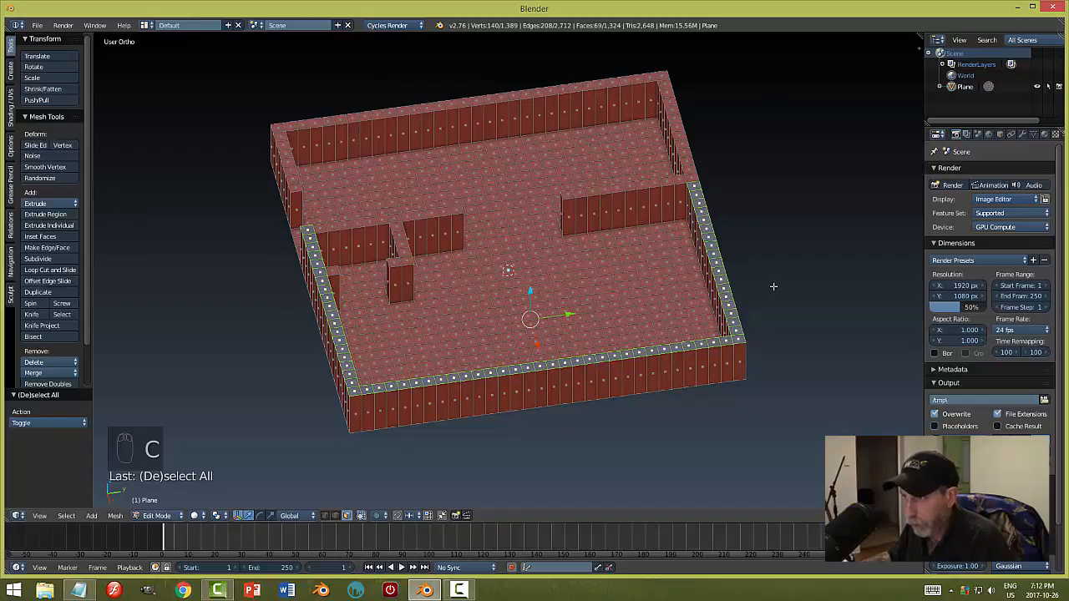
- Extrude the larger room's selected outer wall tops and raise them 1 unit along Z in the right side view
middle_drag(773, 286, 387, 263)
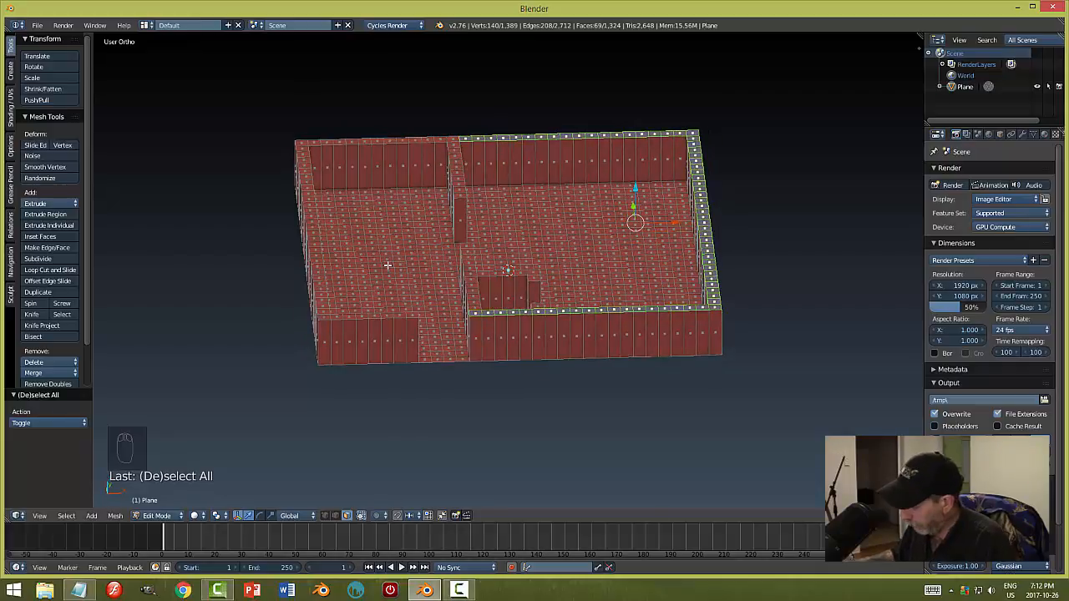
key(KP_3)
key(e)
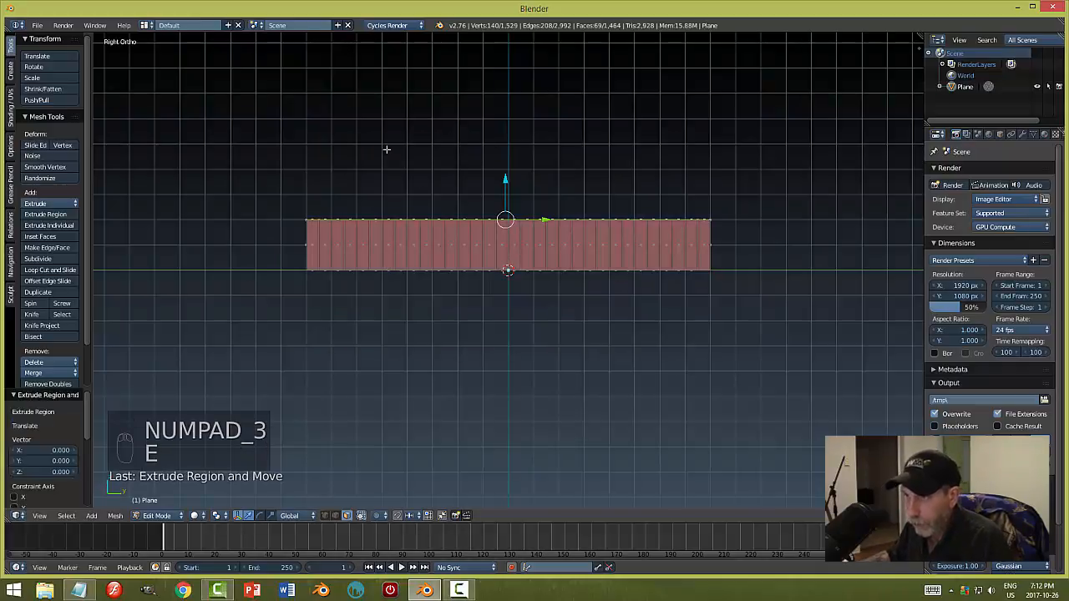
drag(506, 179, 506, 161)
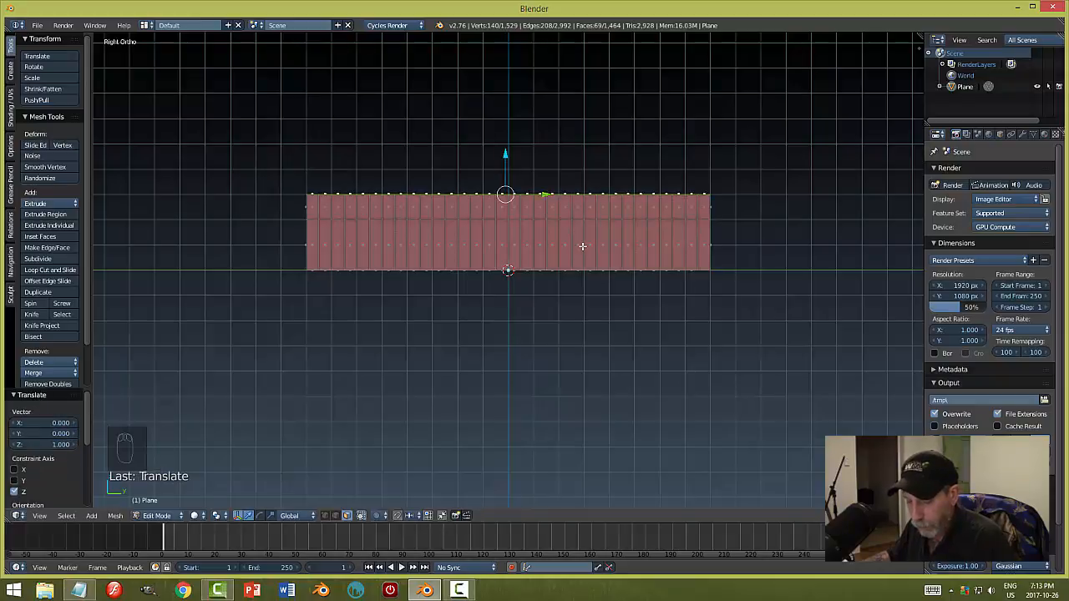
- Deselect all of the building's geometry and return to Object Mode
middle_drag(536, 291, 708, 333)
key(a)
key(Tab)
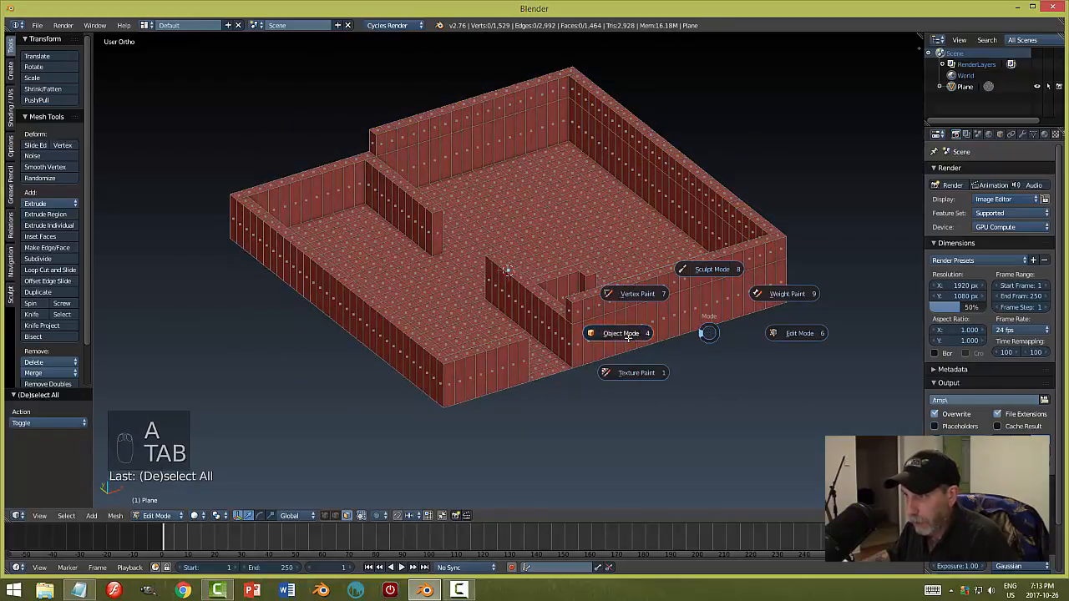
mouse_move(567, 365)
middle_down()
mouse_move(668, 370)
mouse_move(697, 343)
mouse_move(577, 365)
mouse_move(547, 344)
mouse_move(569, 356)
middle_up()
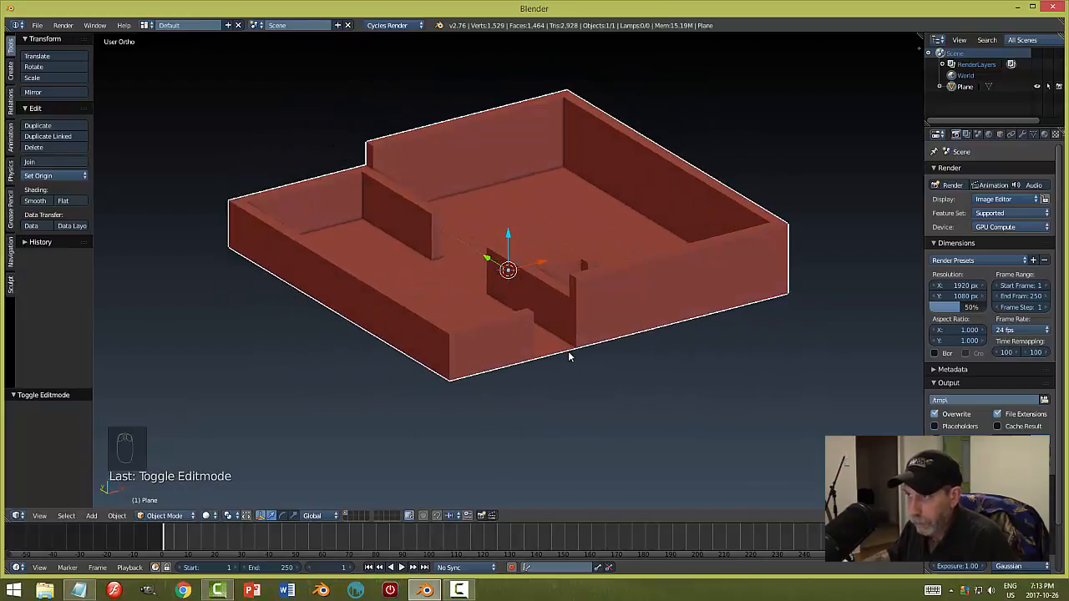
- Save the scene in the MODELS folder as hOSPITAL_video.blend
key(ctrl+s)
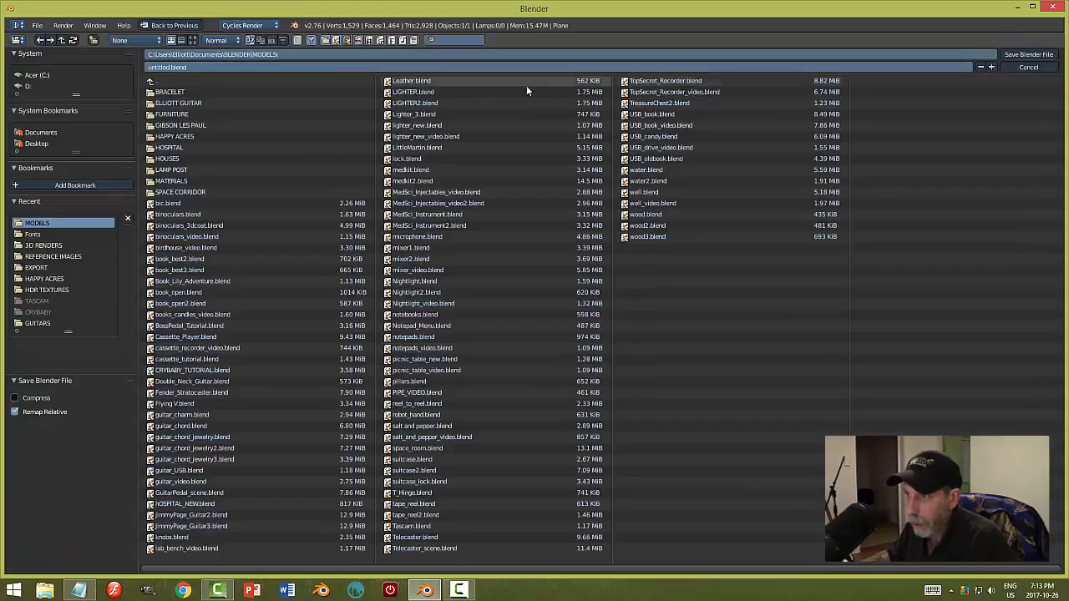
click(182, 503)
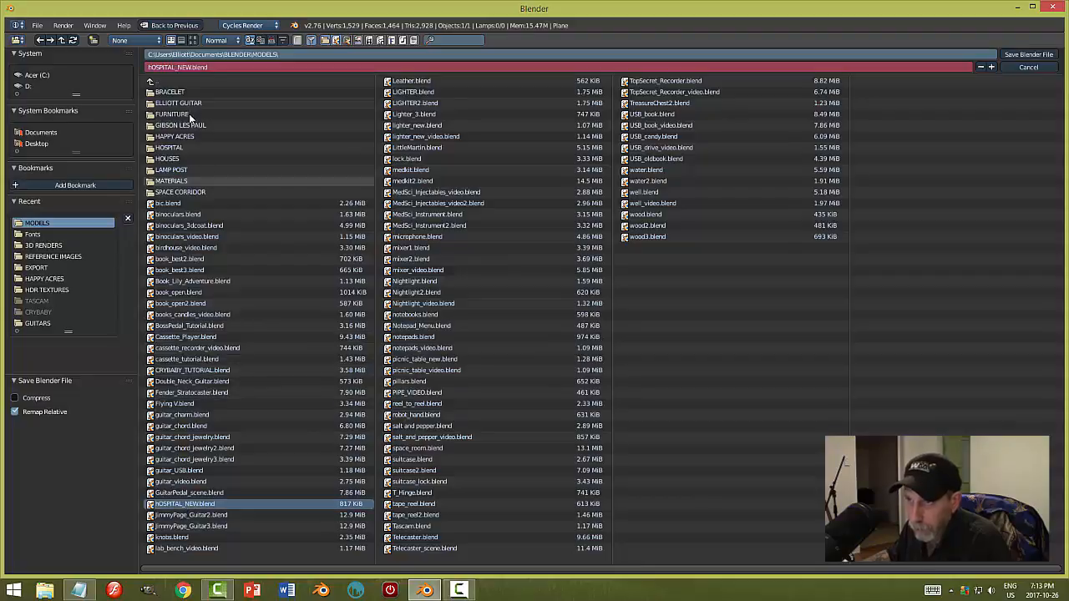
click(184, 67)
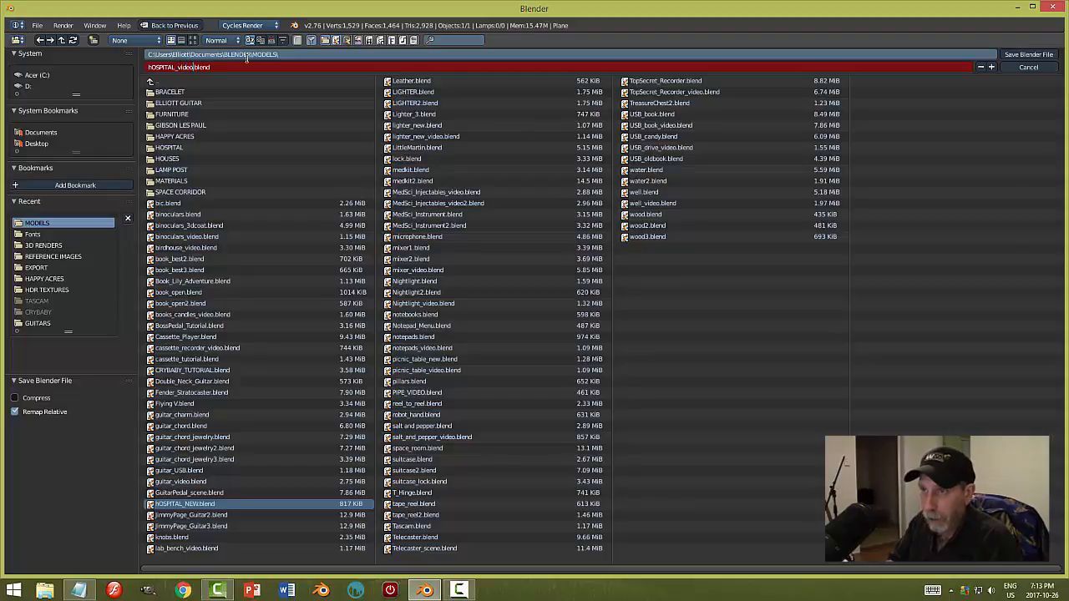
key(Return)
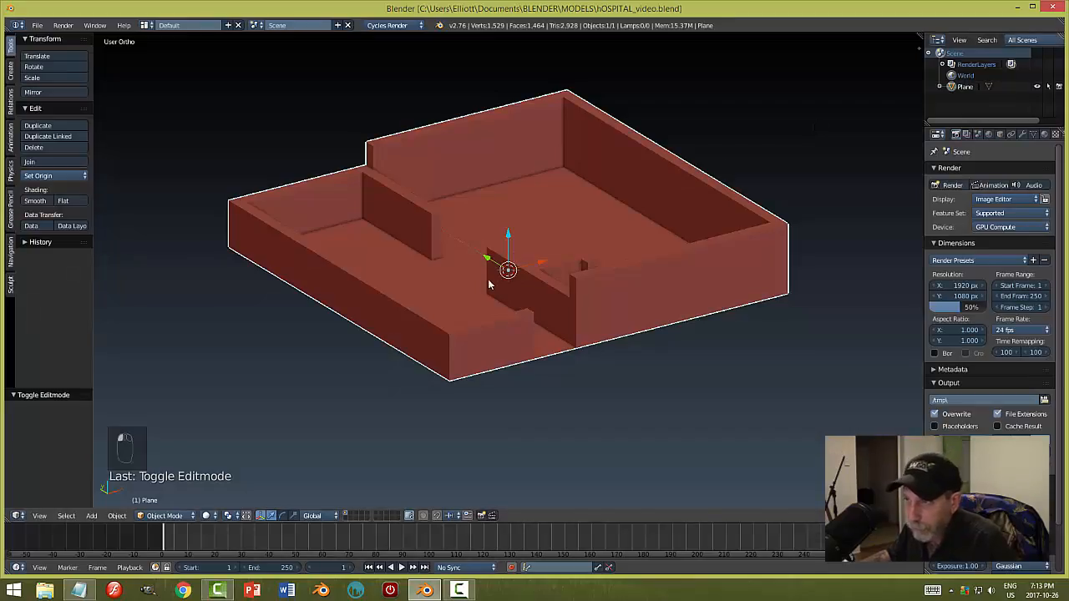
- Put the building into Edit Mode with edge selection and bring the underside of its floor into view
middle_drag(490, 284, 623, 354)
key(Tab)
middle_drag(659, 393, 648, 337)
key(ctrl+Tab)
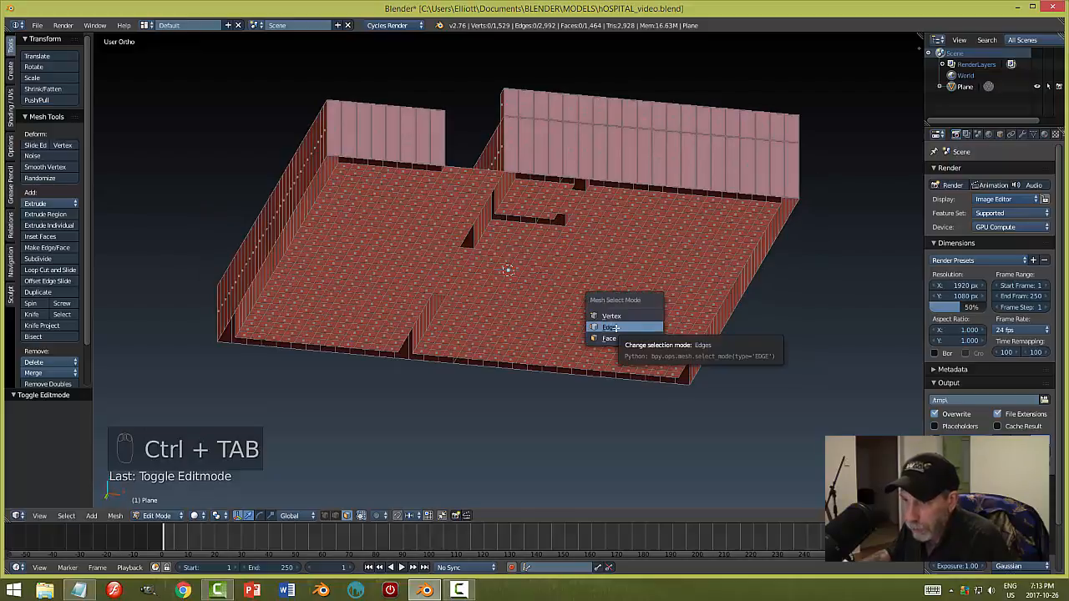
click(615, 328)
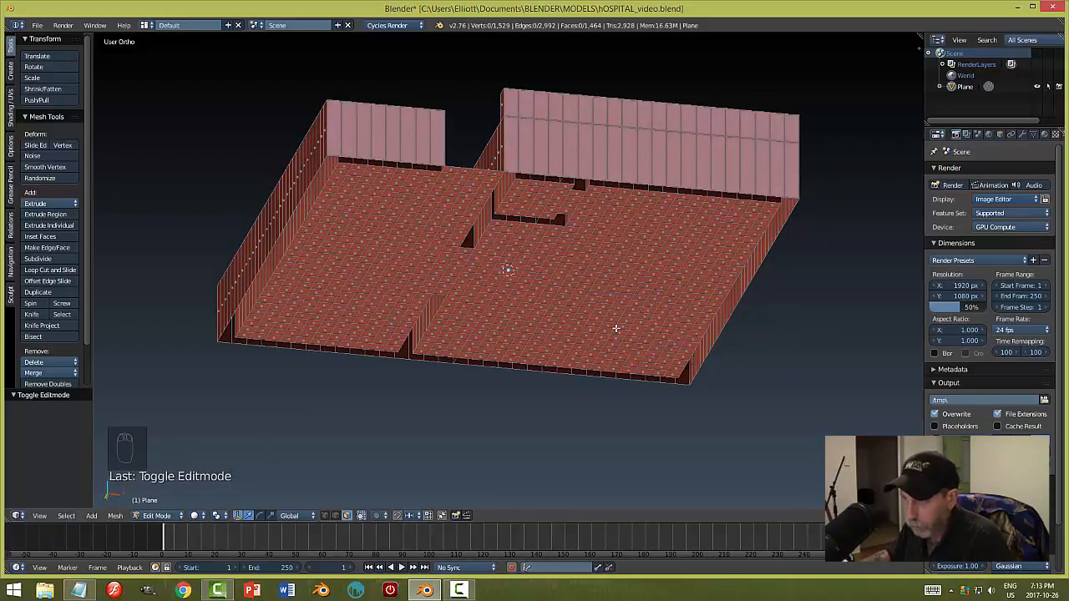
key(ctrl+Tab)
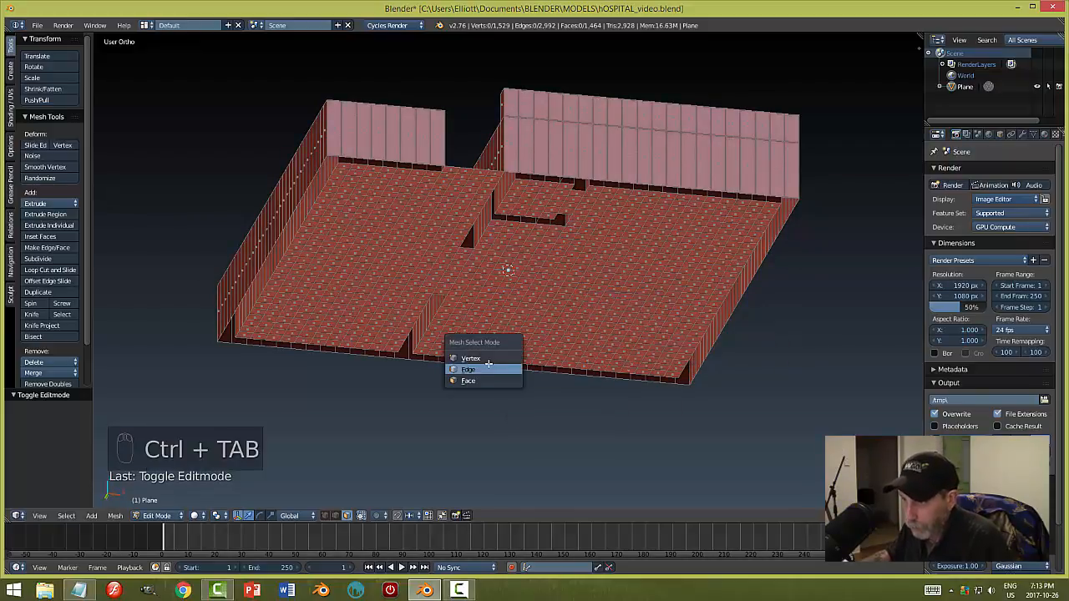
click(487, 358)
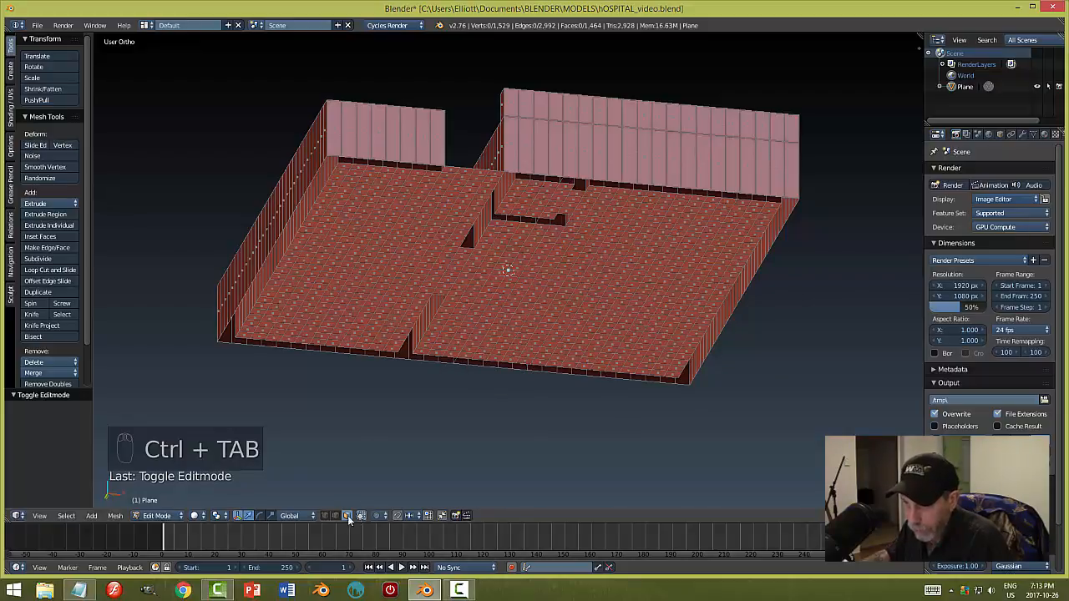
click(336, 516)
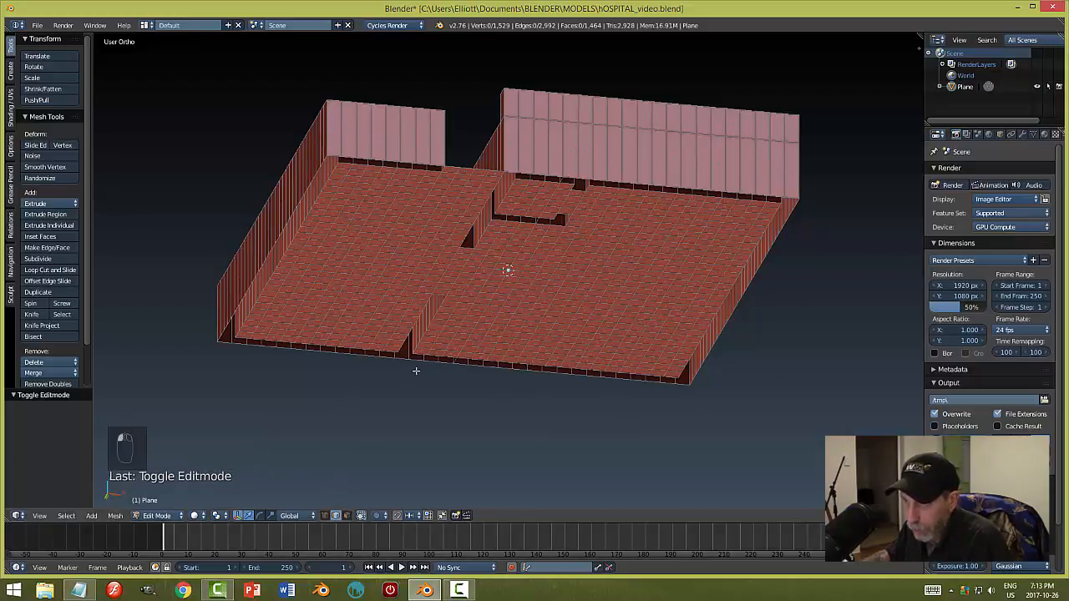
mouse_move(469, 360)
middle_down()
mouse_move(470, 421)
mouse_move(472, 355)
middle_up()
key(ctrl+Tab)
click(451, 344)
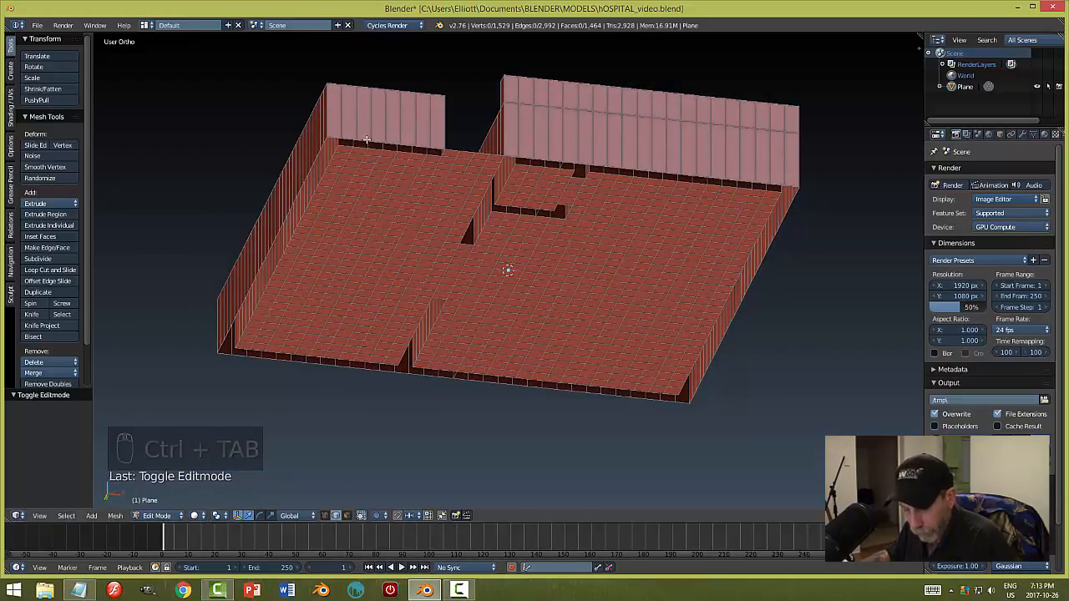
- Select the edge loop around the building's bottom perimeter and fill it with a single face
alt+right_click(376, 141)
middle_drag(733, 223, 562, 207)
key(f)
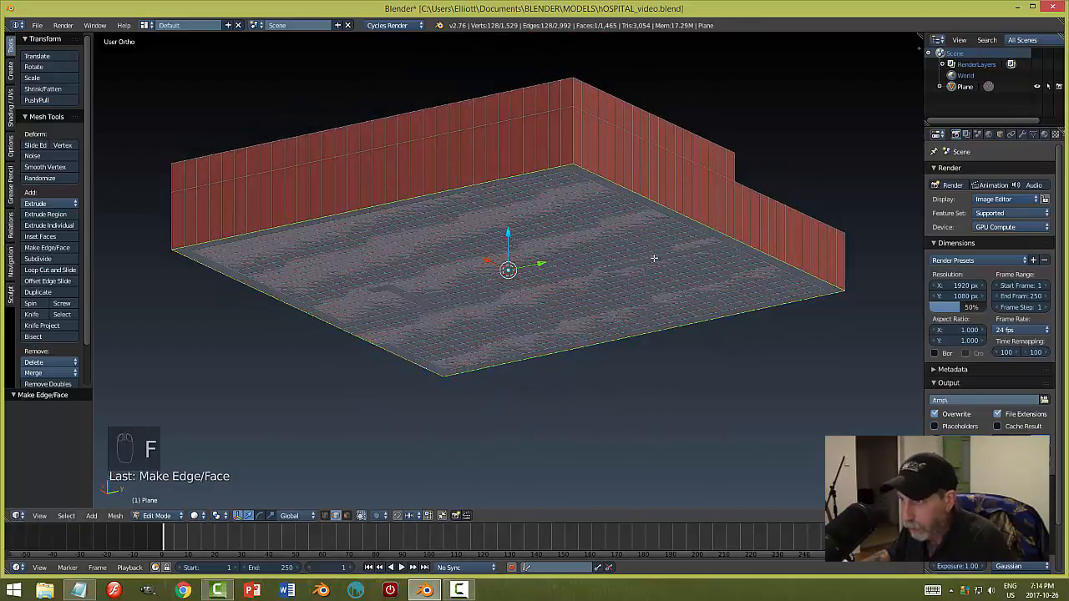
- Extrude the building's bottom face and lower it about 0.13 units along Z
middle_drag(655, 259, 604, 287)
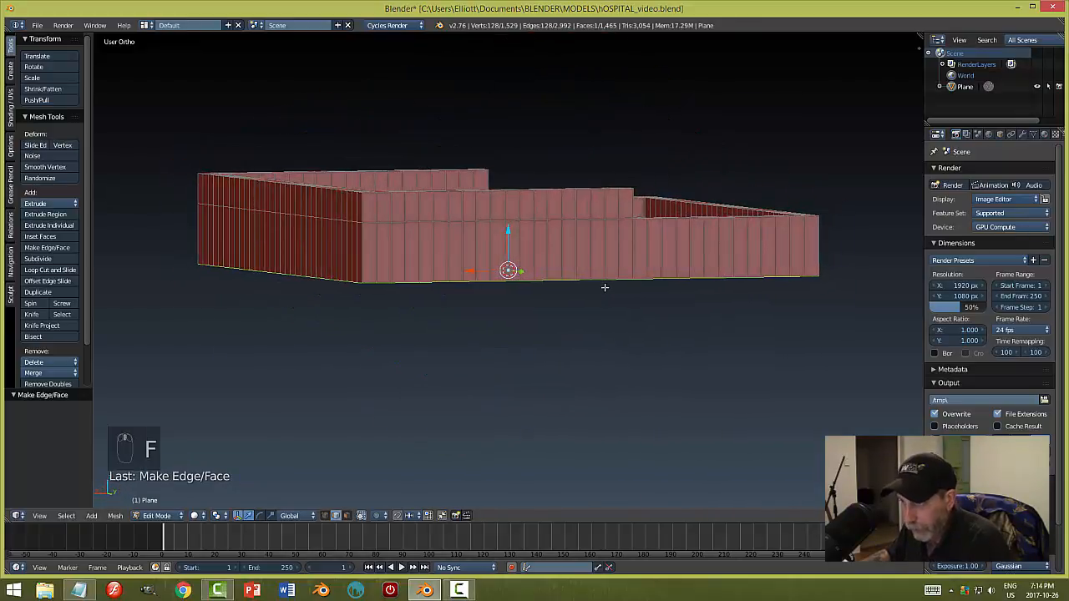
key(e)
right_click(601, 288)
key(e)
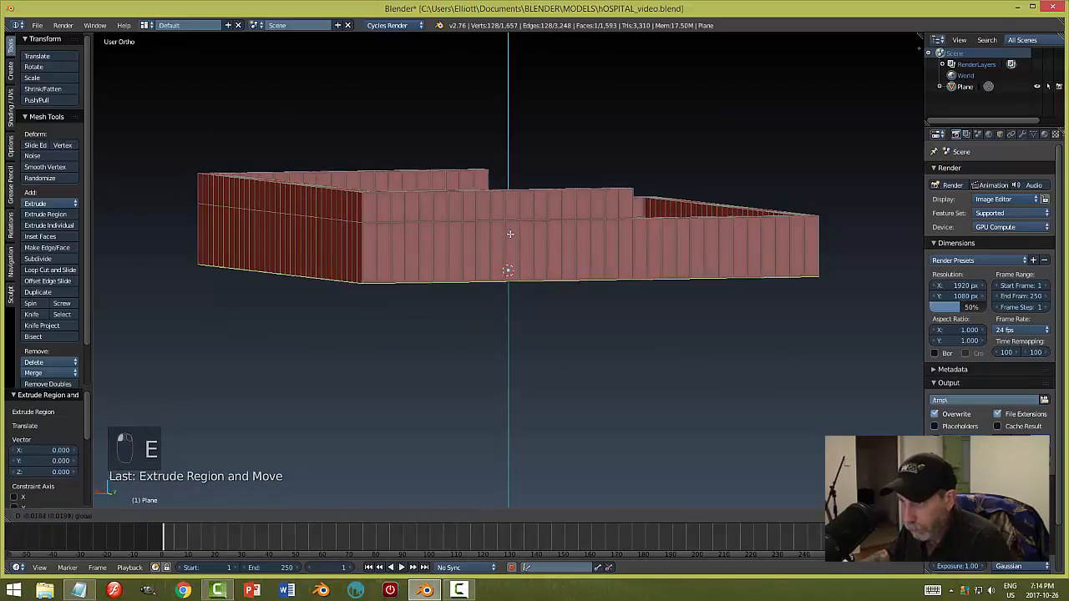
click(507, 232)
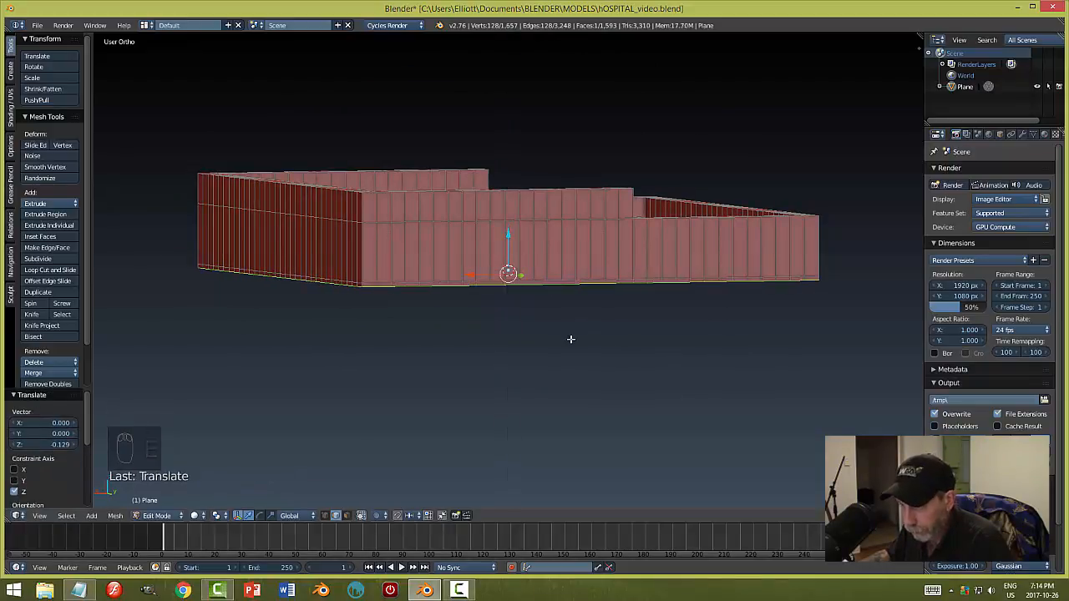
- Extrude the bottom face in place and scale it outward to about 1.05 for a foundation ledge
key(e)
right_click(570, 339)
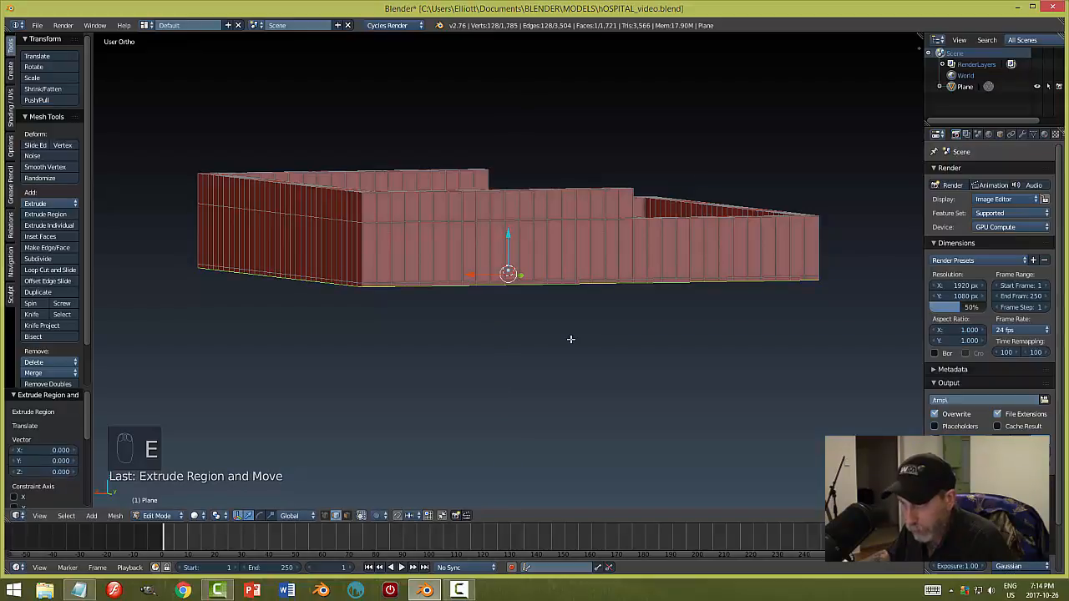
key(s)
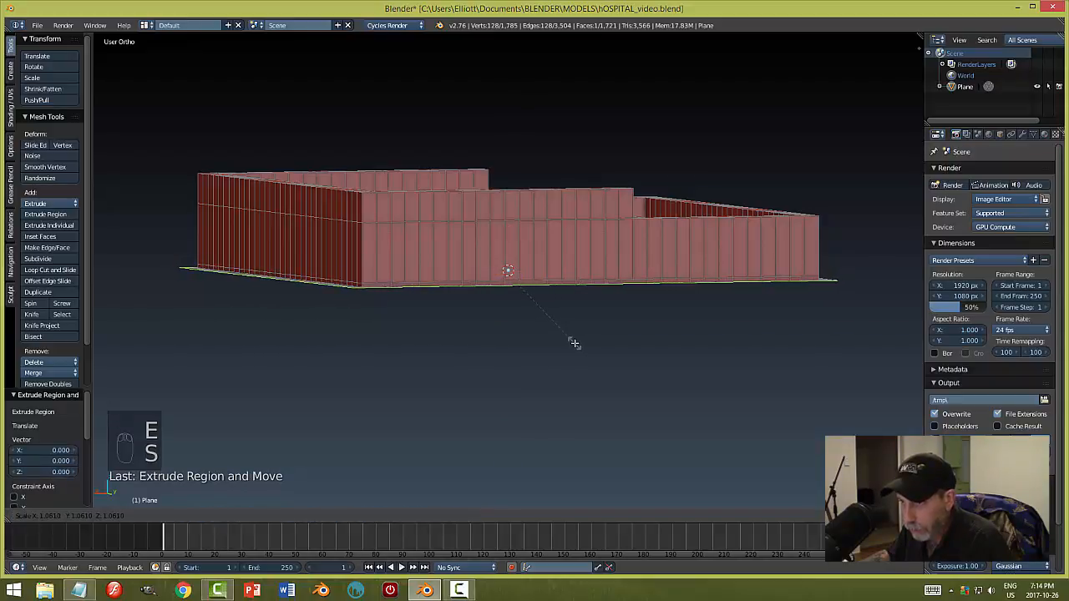
click(573, 342)
- Extrude the widened bottom face and lower it about 0.4 units along Z to give the foundation thickness
middle_drag(554, 365, 589, 343)
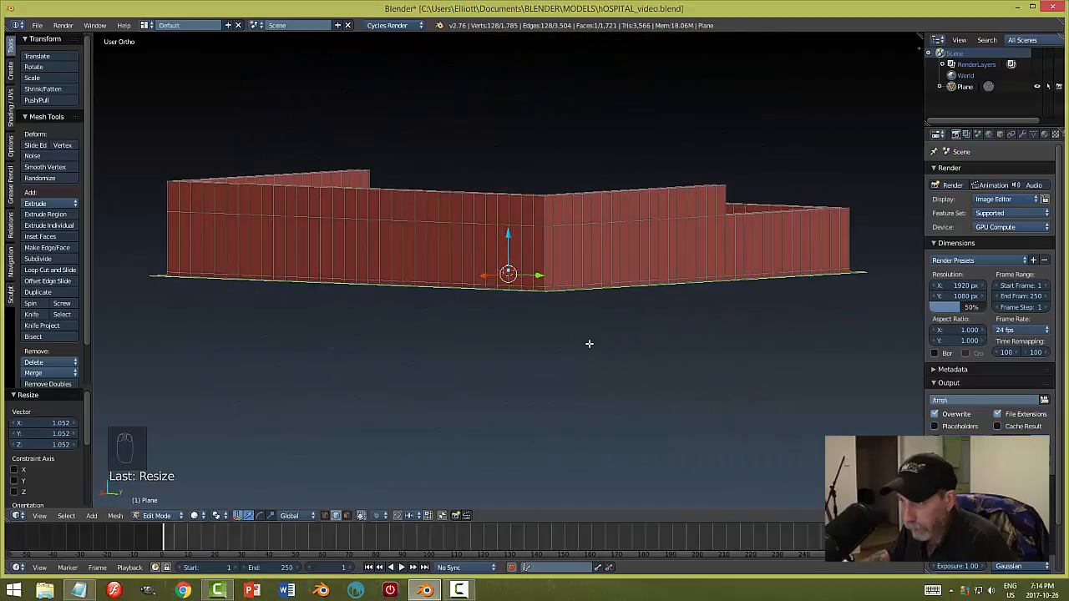
key(e)
right_click(524, 255)
drag(507, 235, 512, 248)
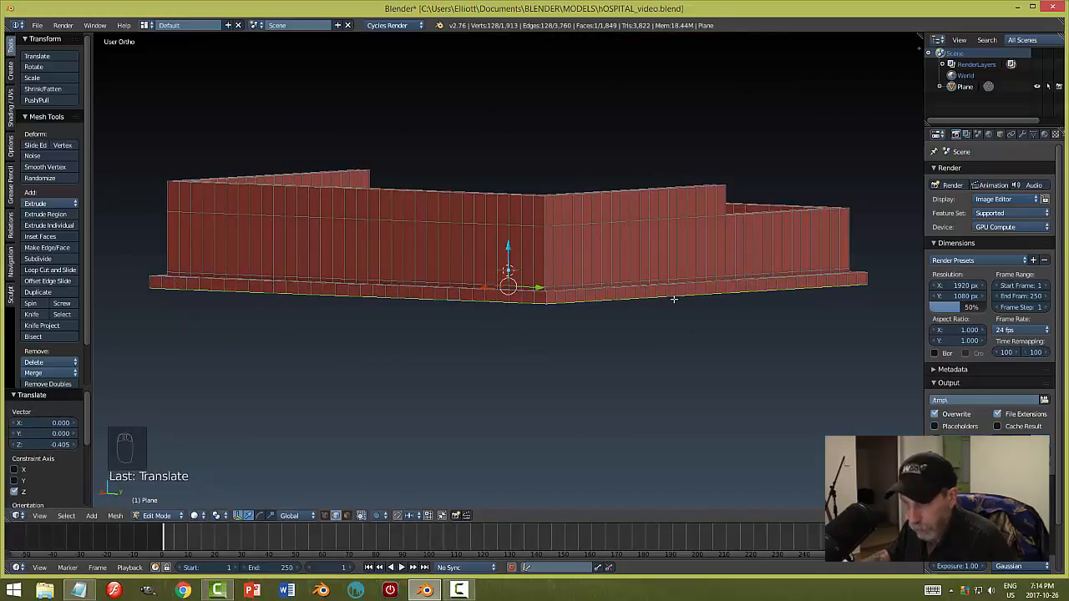
- Deselect everything, return to Object Mode and save the scene with the new foundation
key(a)
key(Tab)
middle_drag(690, 311, 527, 377)
key(a)
scroll(482, 337, up, 3)
scroll(482, 337, down, 2)
scroll(465, 385, up, 3)
scroll(465, 386, down, 4)
key(ctrl+s)
- Put the building back into Edit Mode with face selection at the opening between the interior walls
middle_drag(642, 356, 699, 378)
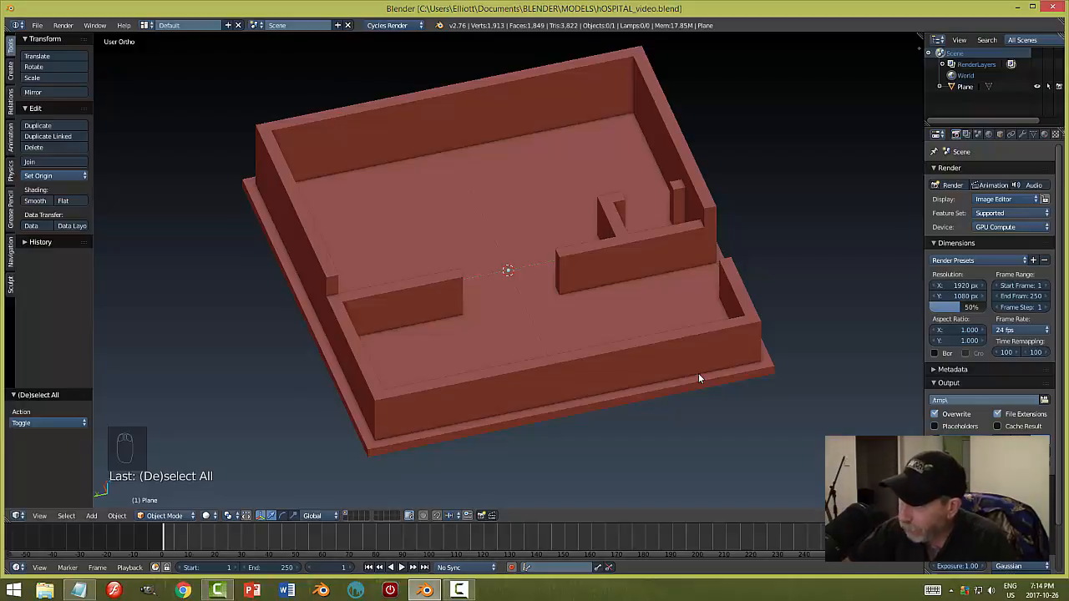
middle_drag(707, 350, 607, 350)
scroll(397, 212, up, 3)
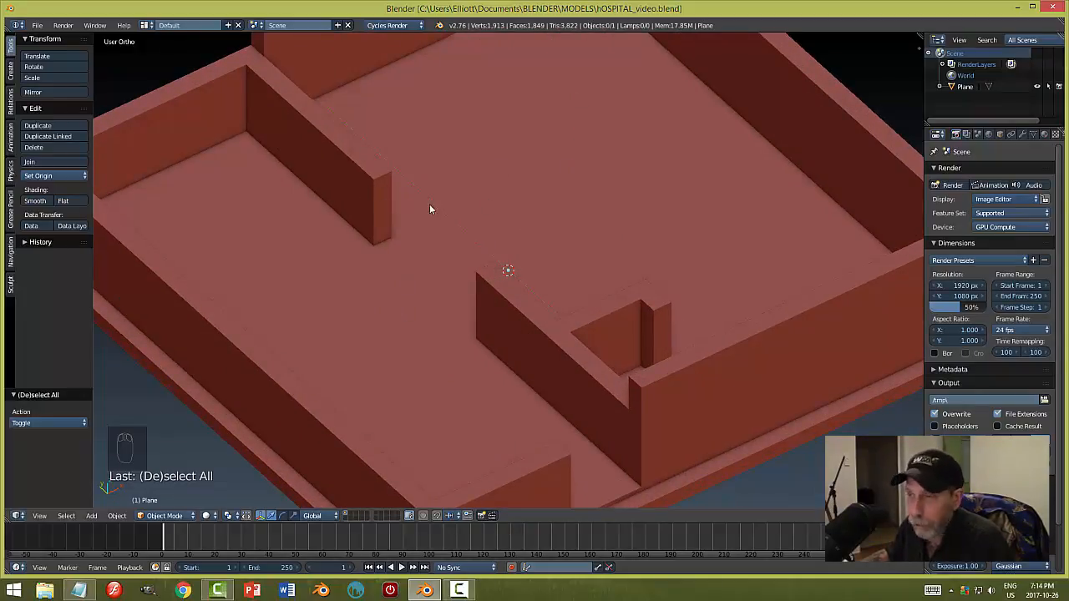
key(Tab)
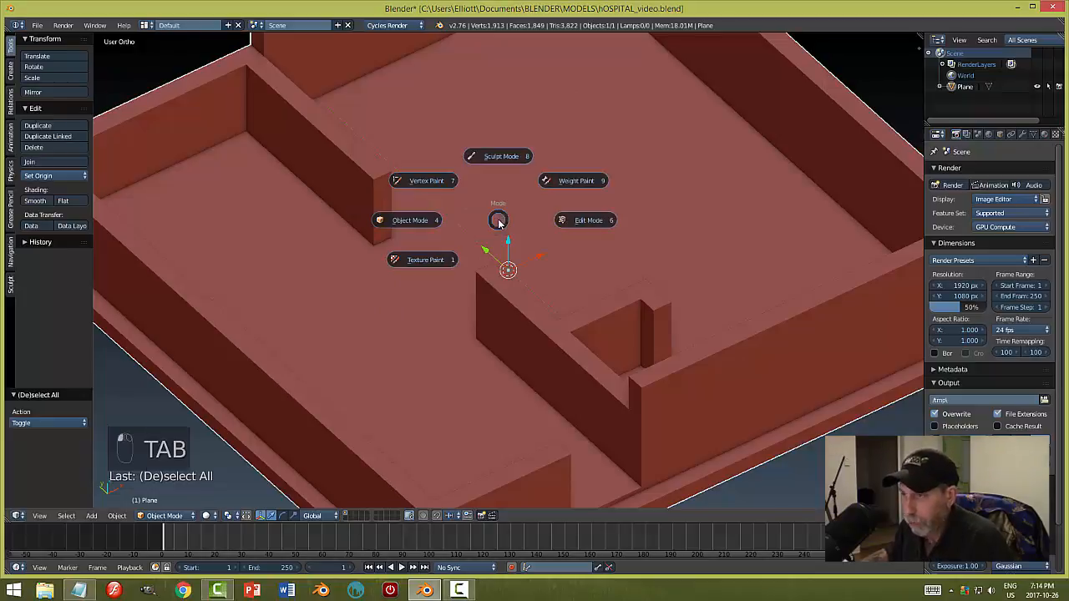
middle_drag(482, 230, 496, 231)
key(ctrl+Tab)
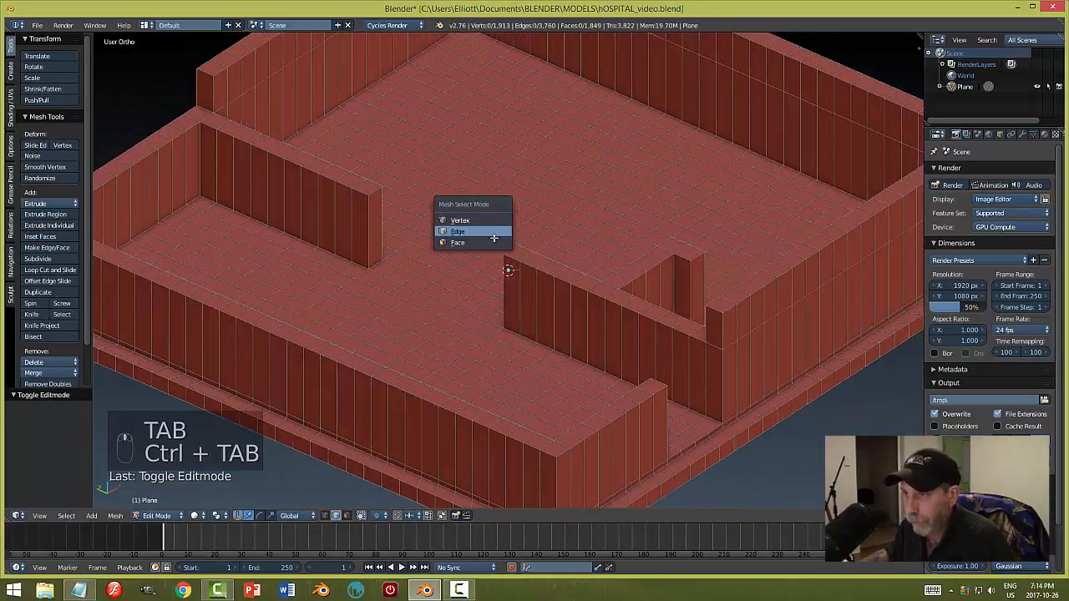
click(451, 241)
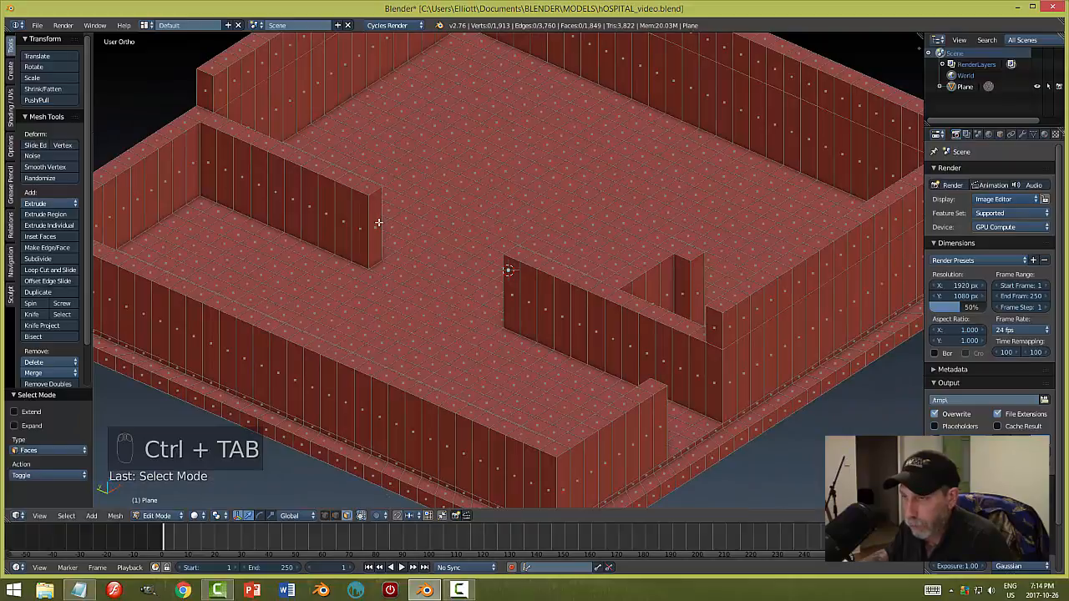
- Select the end side faces of both interior walls flanking the central opening, undoing stray selections
middle_drag(460, 229, 582, 231)
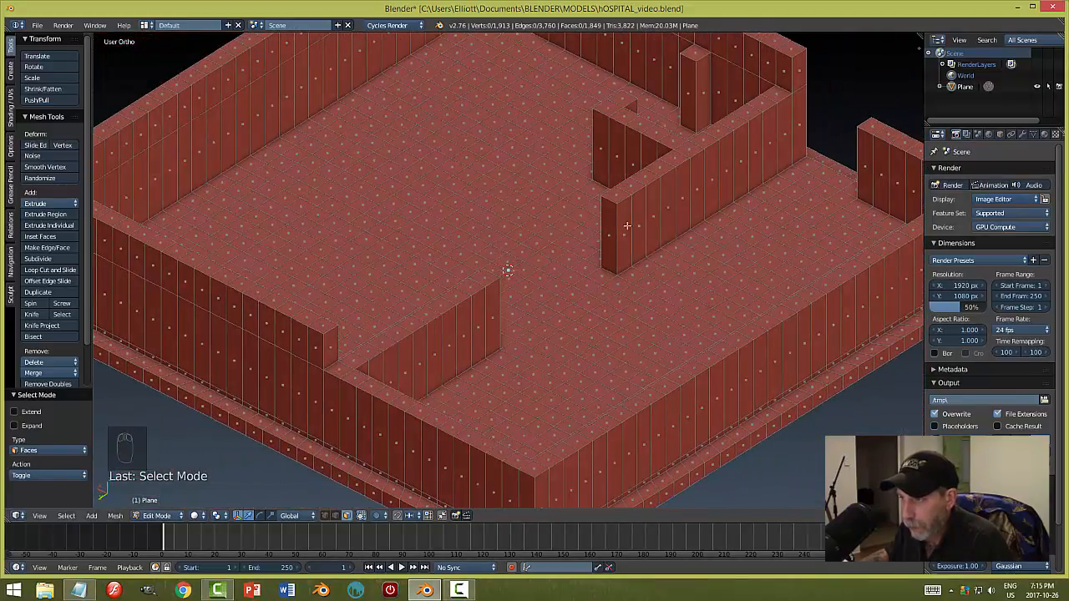
key(ctrl+z)
key(ctrl+z)
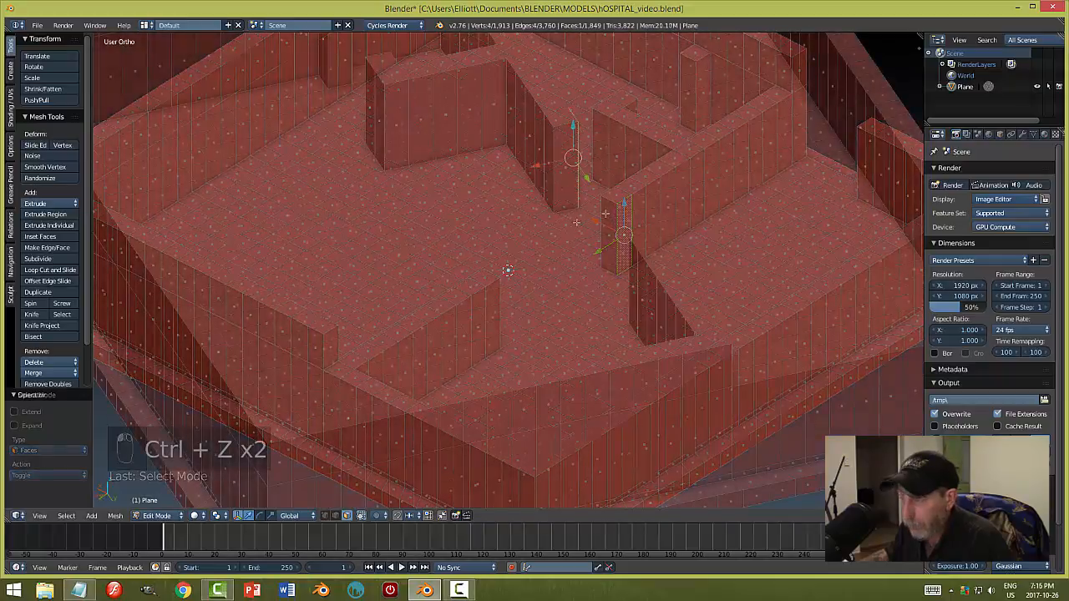
shift+right_click(549, 151)
middle_drag(618, 208, 685, 236)
shift+right_click(671, 195)
middle_drag(655, 198, 555, 307)
- Extrude the selected wall-end side faces in place, scale them about 1.79 along X into thicker door posts, and deselect
key(e)
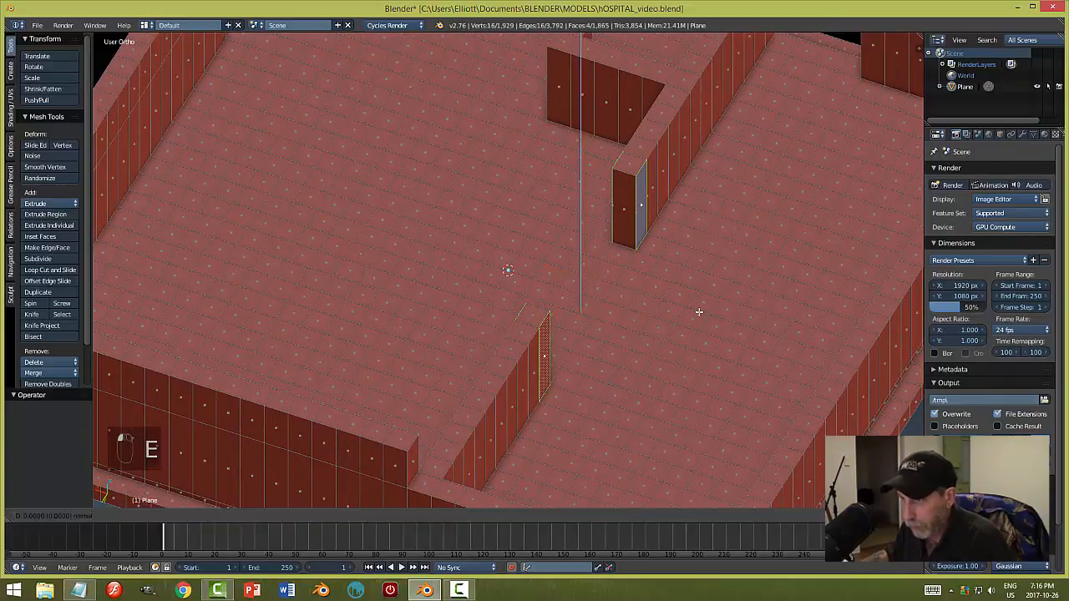
right_click(706, 313)
key(s)
key(x)
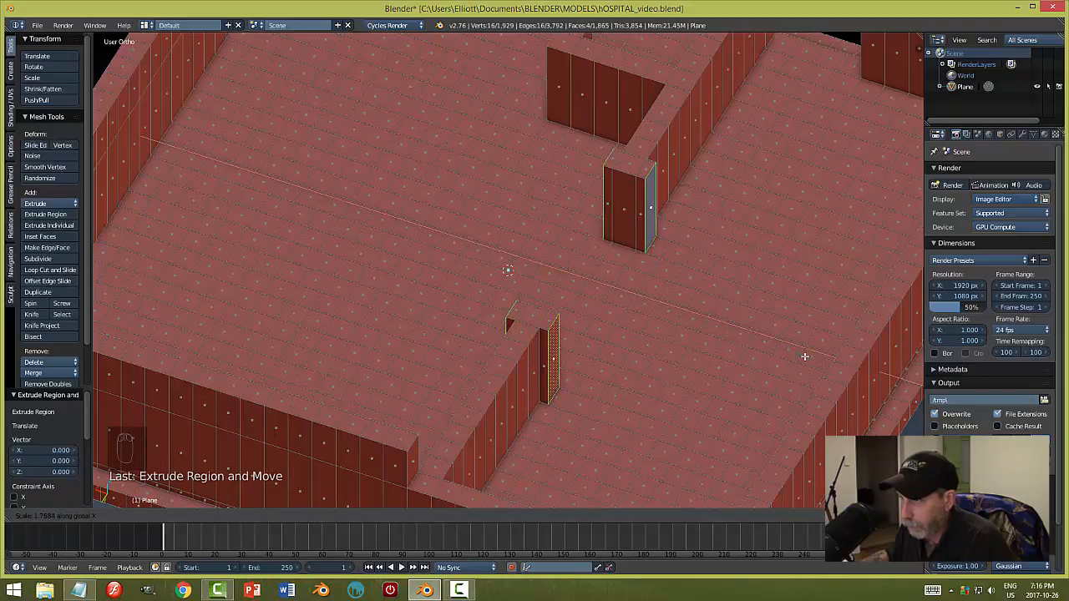
click(804, 356)
middle_drag(804, 356, 566, 277)
key(a)
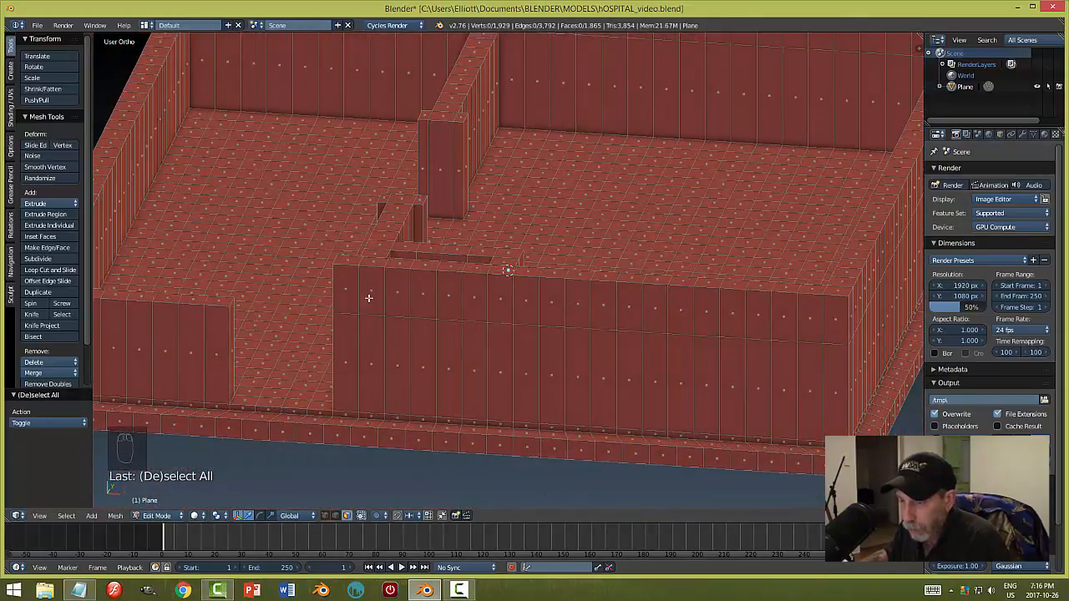
- Select the top faces of both door posts, extrude them about 0.3 units upward along Z, and deselect
middle_drag(533, 234, 538, 259)
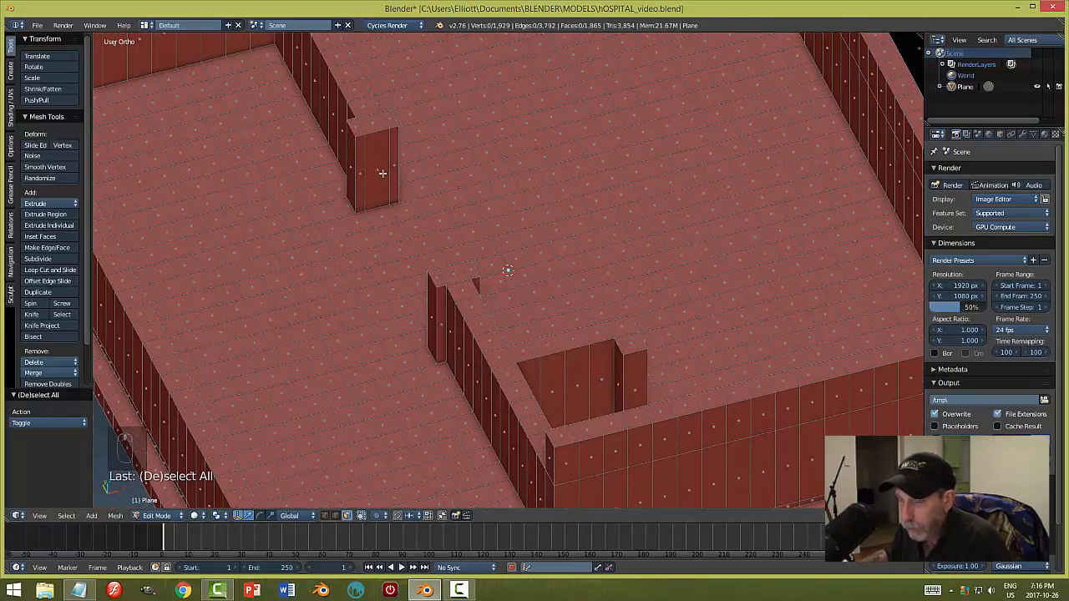
middle_drag(382, 173, 622, 153)
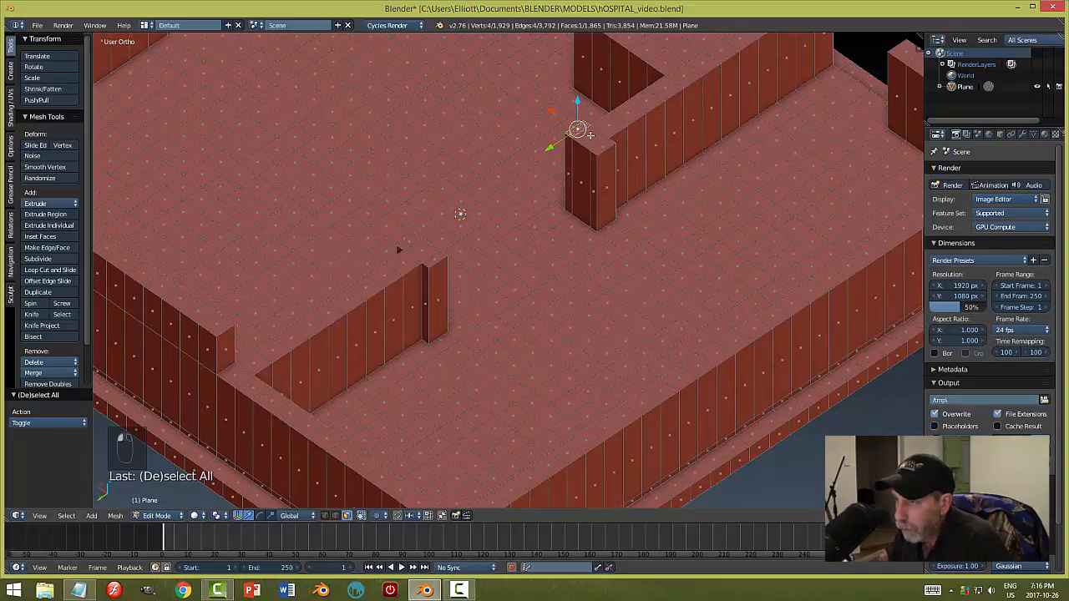
right_click(590, 138)
shift+right_click(426, 248)
middle_drag(543, 274, 513, 261)
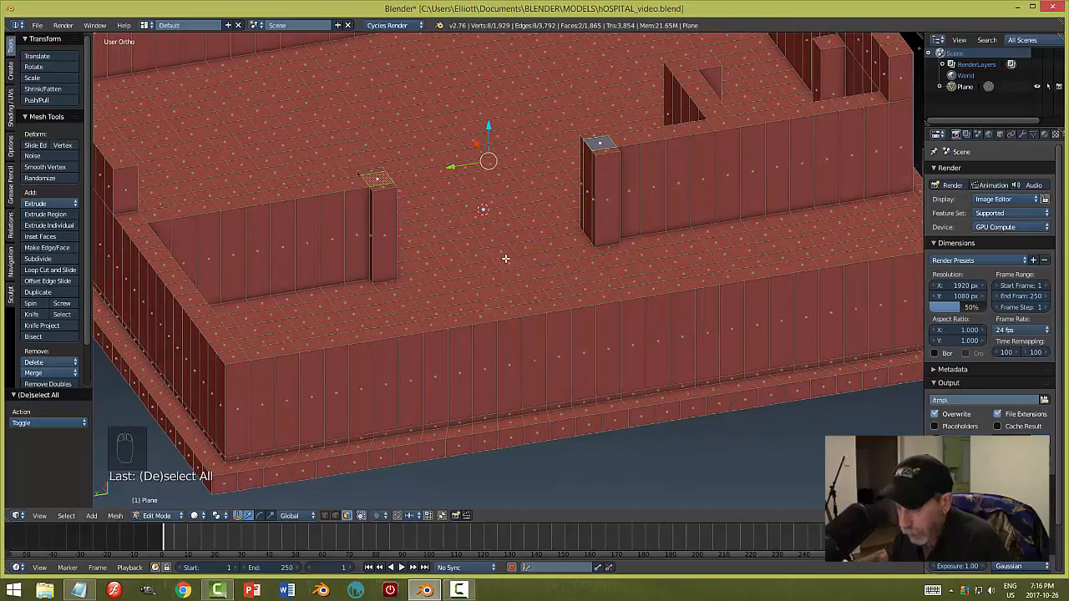
key(e)
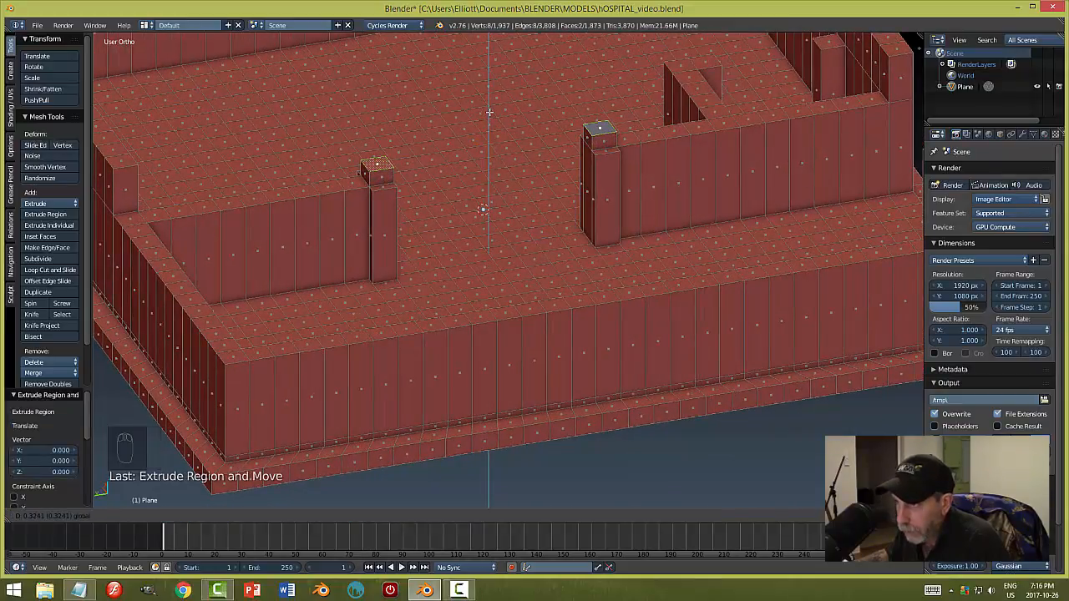
click(490, 117)
key(a)
- Bridge the facing sides of the two raised post tops into a lintel across the opening, and return to Object Mode
middle_drag(489, 117, 576, 126)
shift+right_click(589, 120)
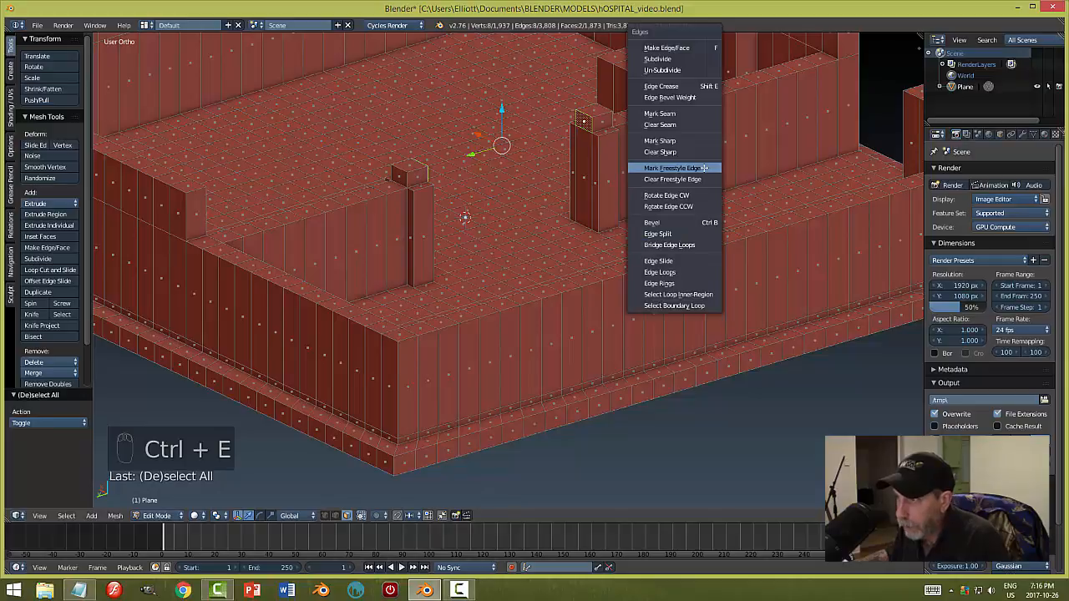
click(672, 244)
key(a)
key(Tab)
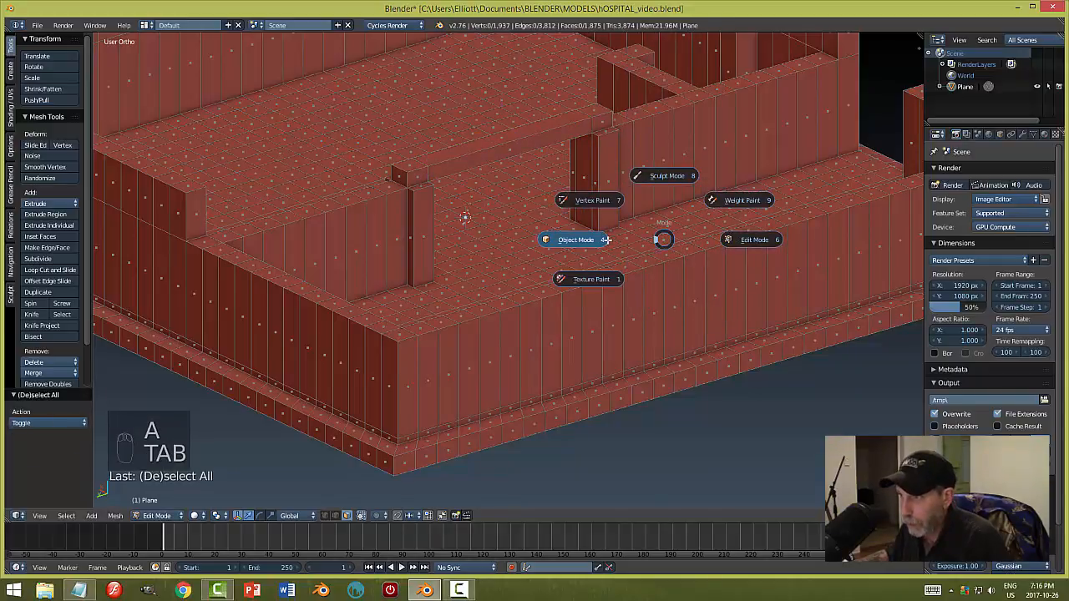
click(611, 241)
mouse_move(715, 197)
middle_down()
mouse_move(539, 231)
mouse_move(615, 196)
mouse_move(706, 179)
mouse_move(737, 190)
mouse_move(739, 179)
mouse_move(704, 203)
middle_up()
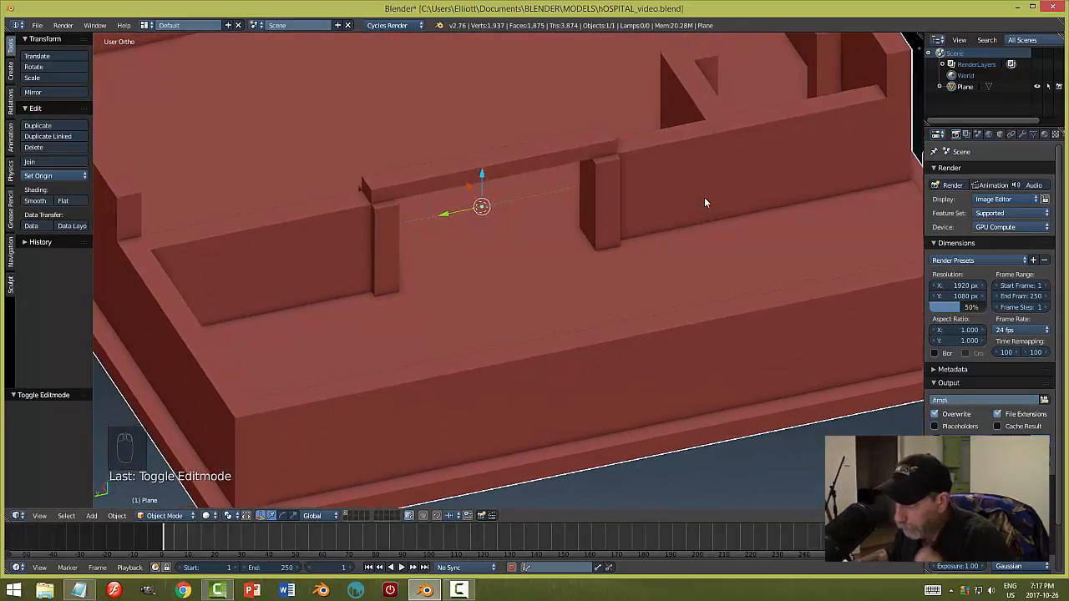
- Undo the door frame modelling back to the plain walls and re-enter Edit Mode at the central opening
key(ctrl+z)
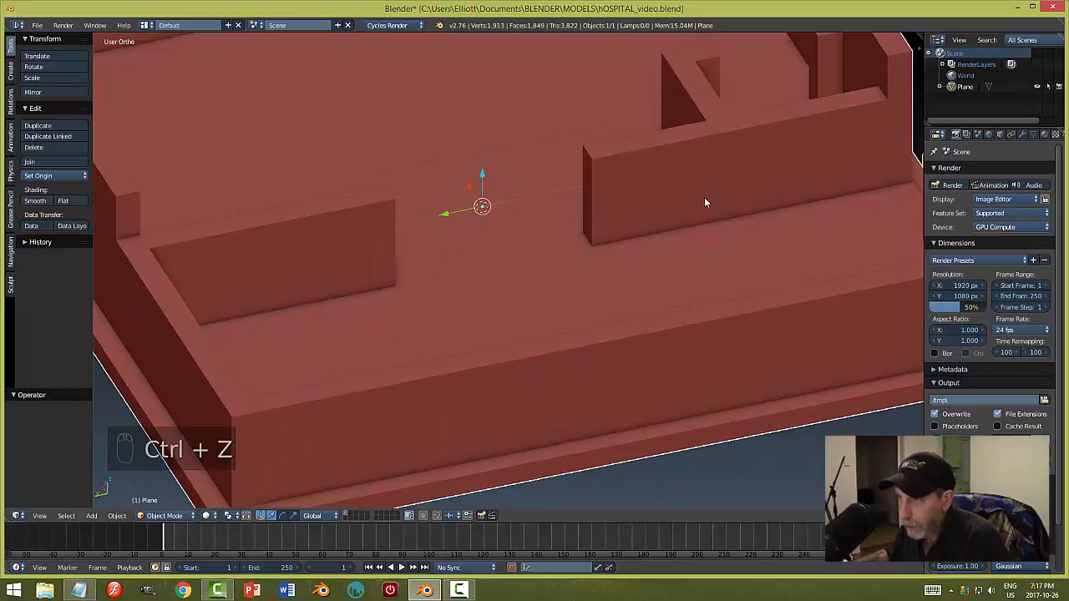
key(Tab)
click(777, 206)
scroll(630, 215, up, 2)
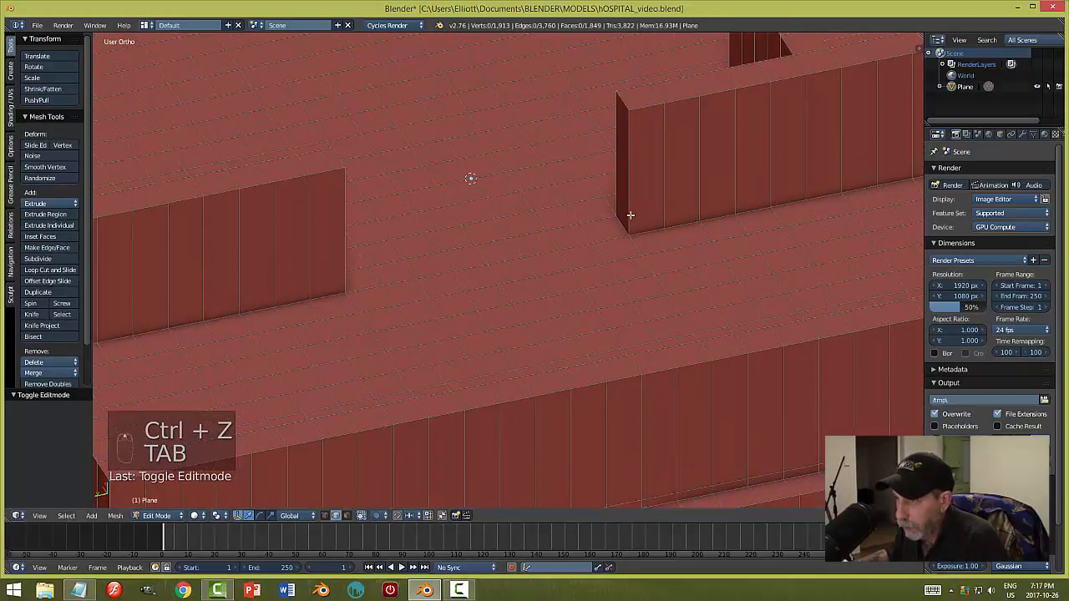
- In face select mode, select the last side face on both sides of each interior wall flanking the central opening
key(ctrl+Tab)
click(637, 178)
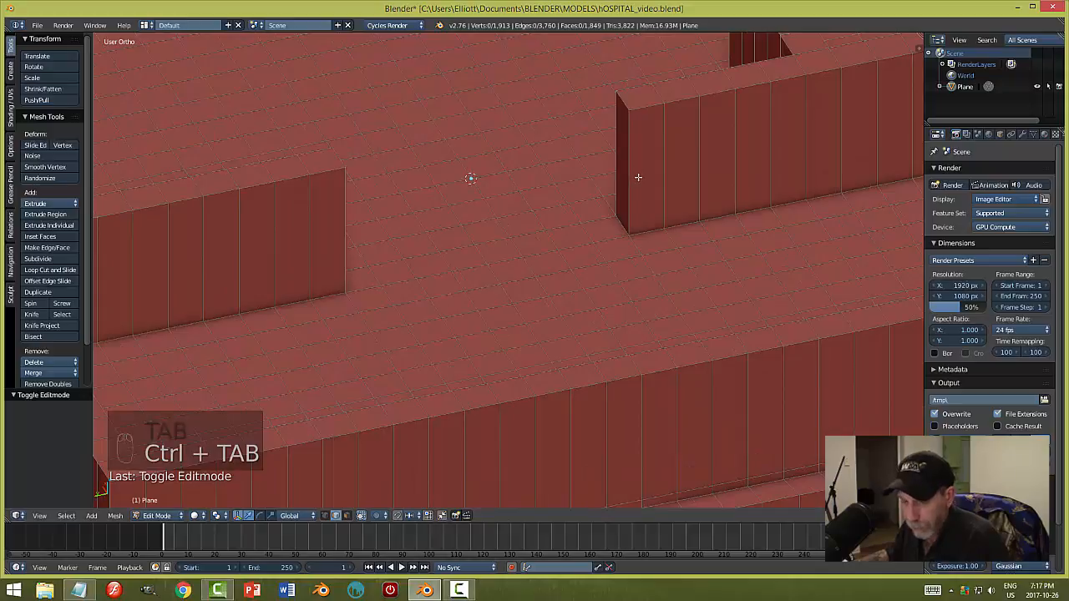
key(ctrl+Tab)
click(627, 189)
right_click(643, 165)
middle_drag(645, 166, 713, 179)
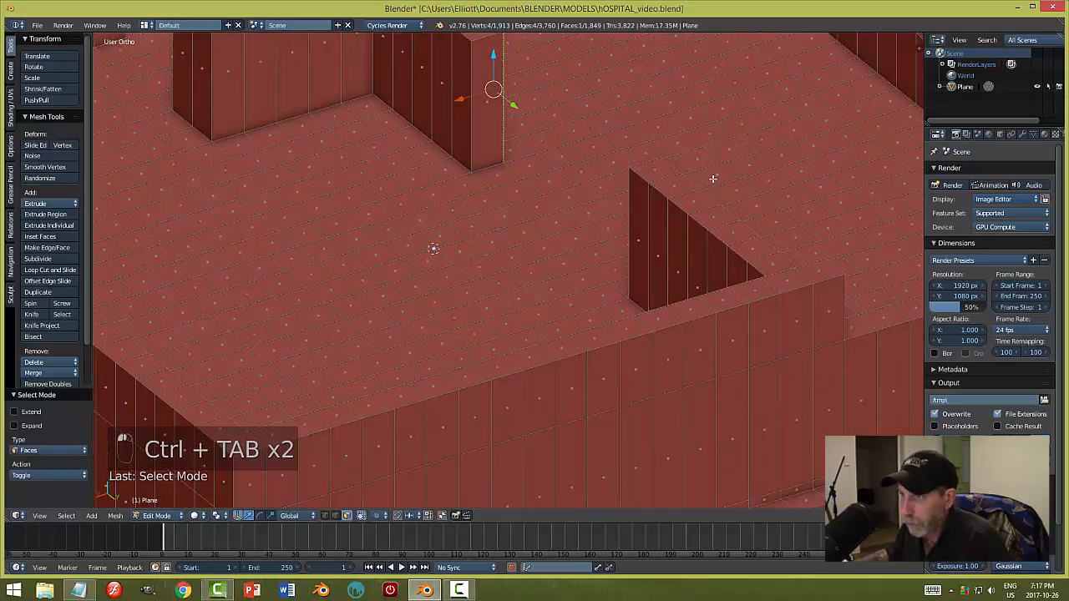
shift+right_click(462, 59)
shift+right_click(637, 222)
middle_drag(759, 205, 631, 217)
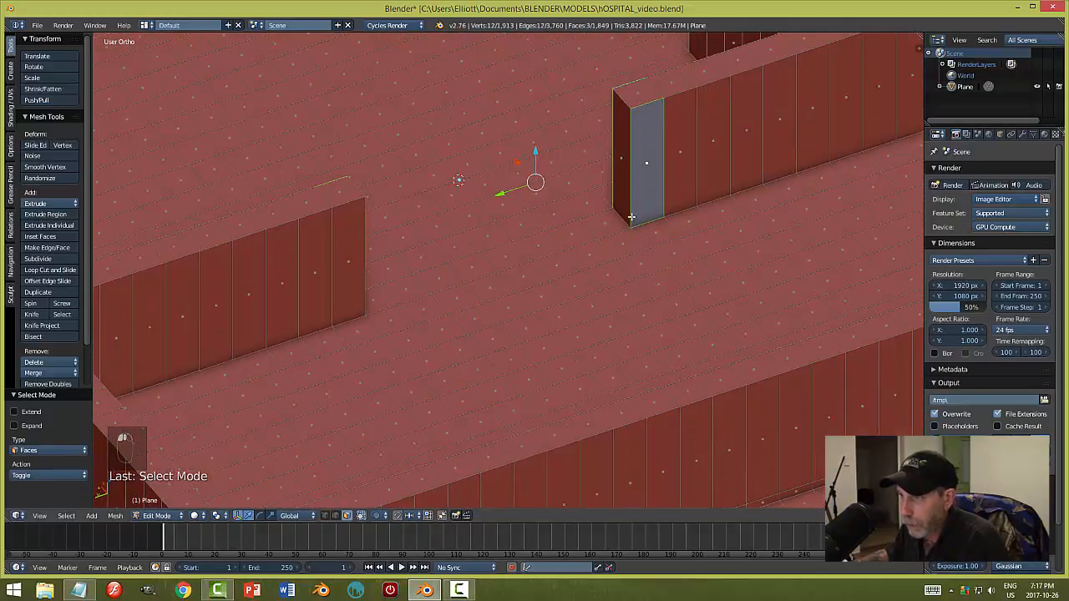
shift+right_click(355, 233)
- Extrude the four selected wall-end faces in place, scale them about 1.79 along X into thicker door posts, and deselect
key(e)
right_click(580, 258)
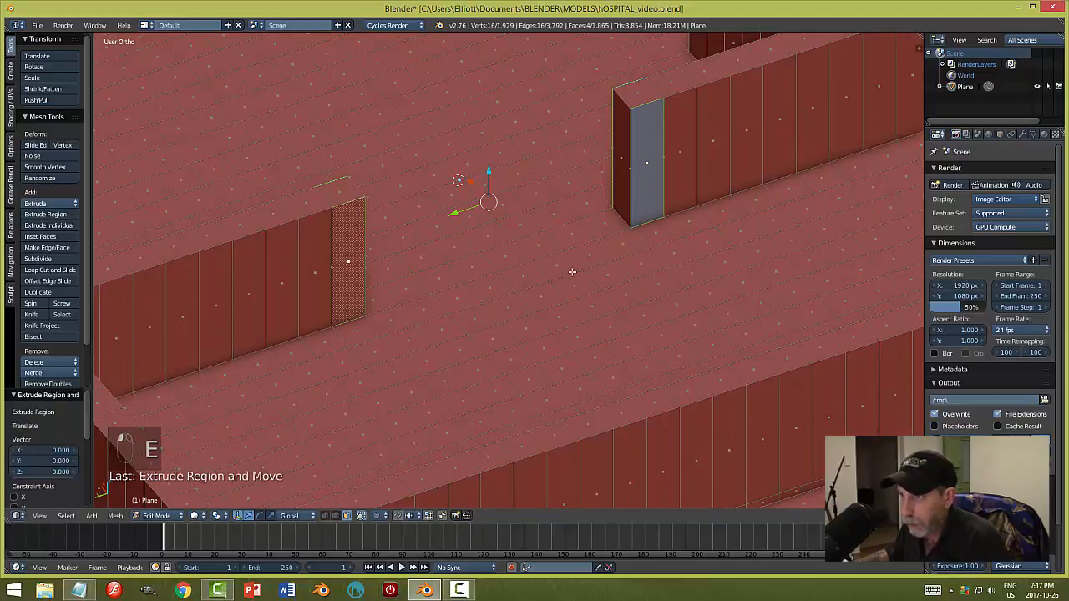
middle_drag(573, 270, 630, 282)
key(s)
key(x)
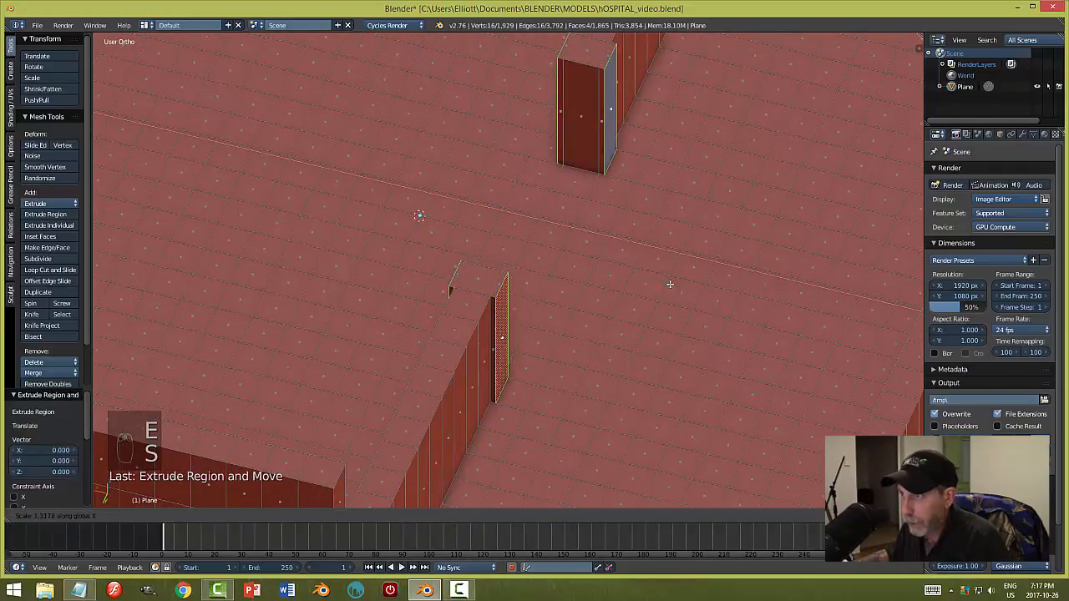
click(665, 296)
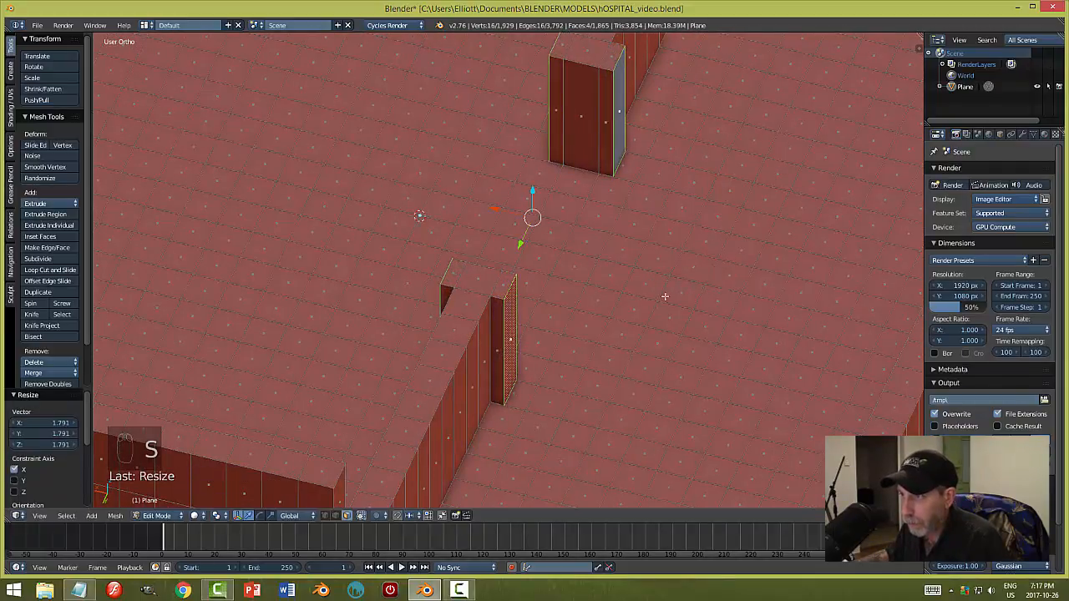
middle_drag(665, 295, 611, 309)
key(a)
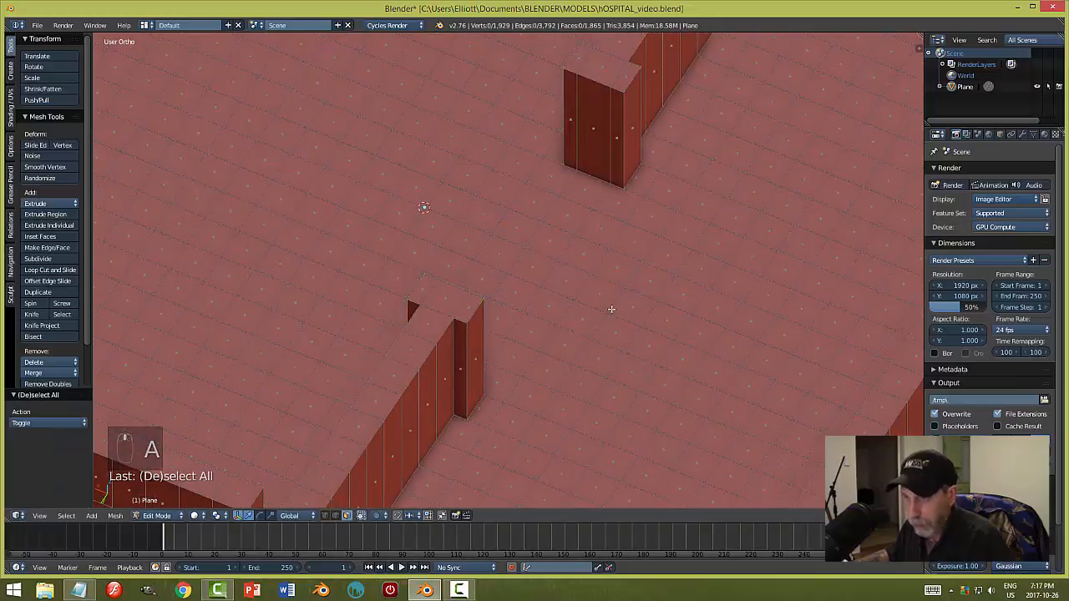
- Select the three top faces of each door post, extrude them about 0.35 units upward along Z, and deselect
right_click(430, 287)
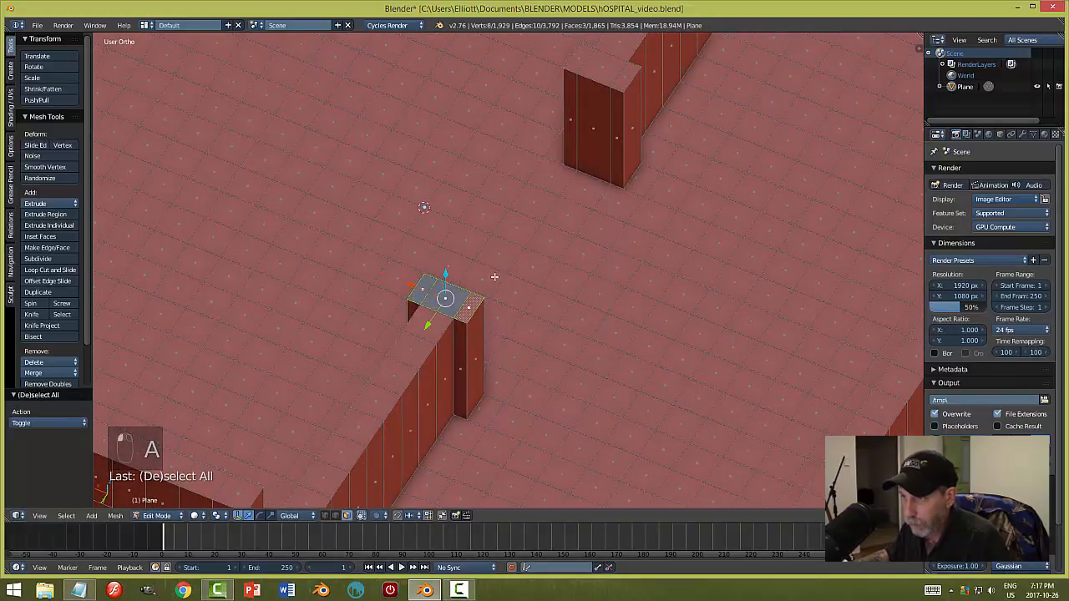
shift+right_click(575, 62)
shift+right_click(603, 64)
shift+right_click(626, 78)
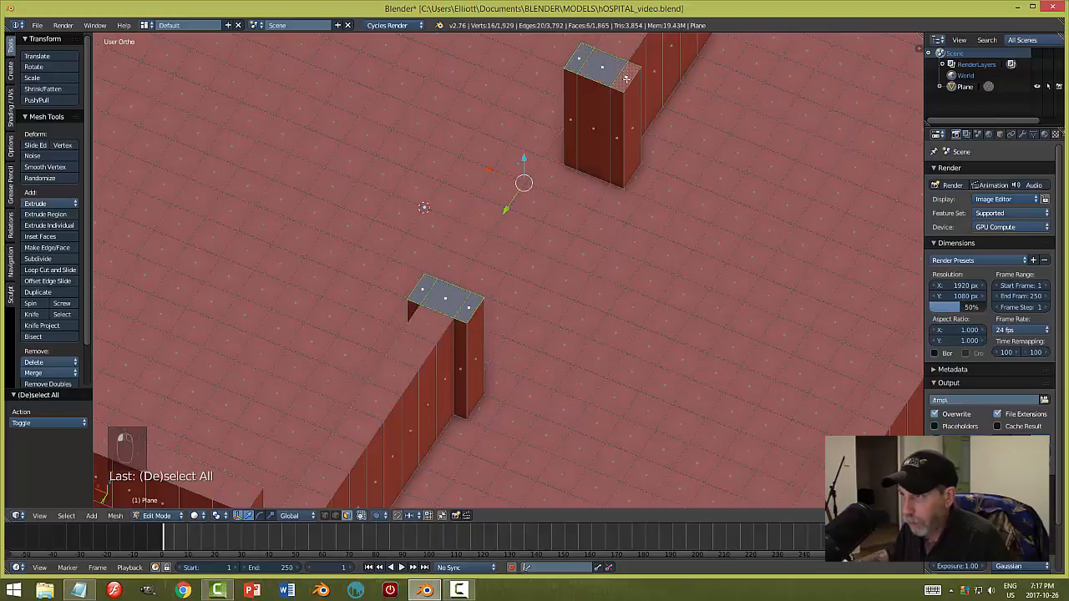
middle_drag(653, 241, 592, 247)
key(e)
right_click(590, 244)
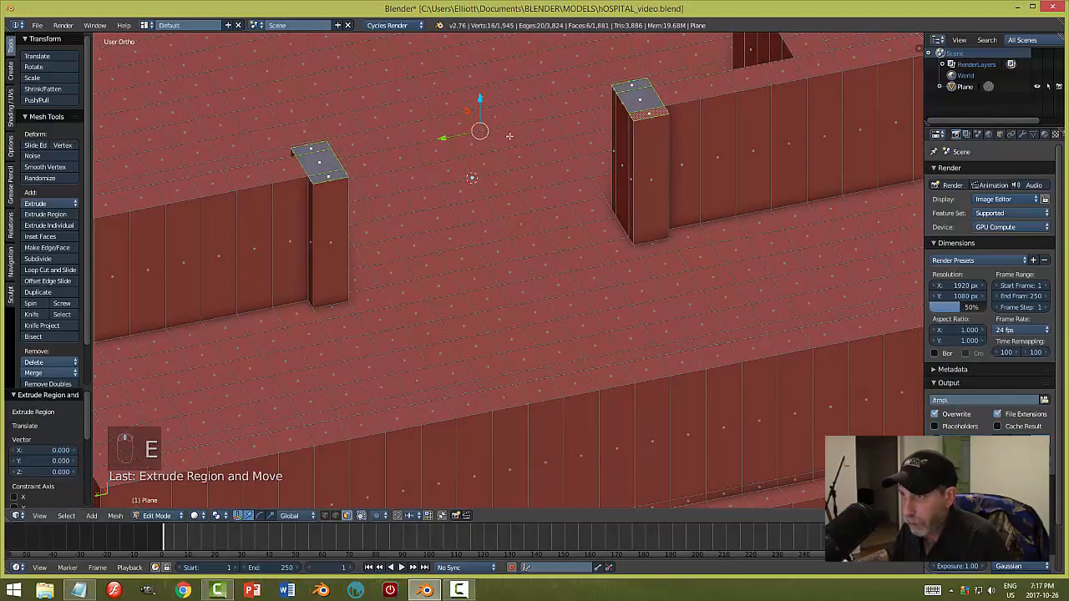
drag(480, 98, 480, 75)
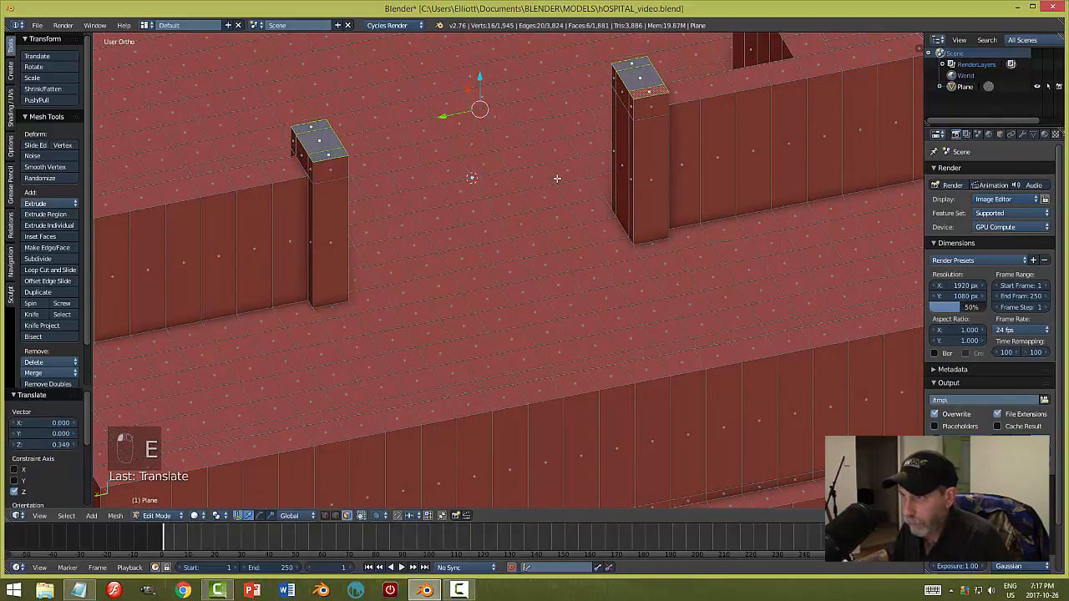
middle_drag(558, 179, 493, 181)
key(a)
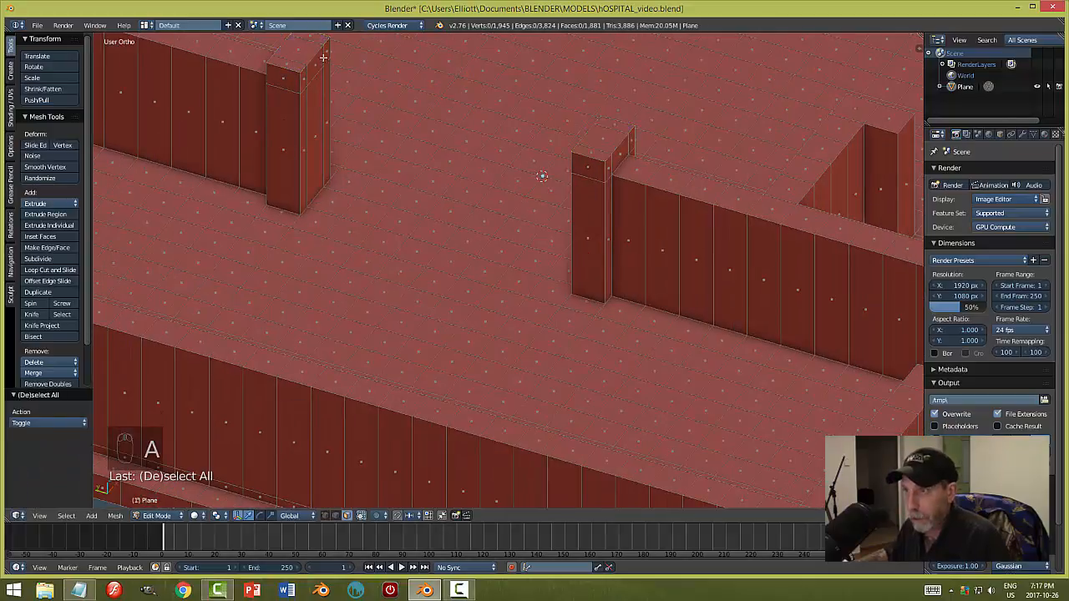
- Select the facing inner faces of both raised post tops, join them with Bridge Edge Loops into a lintel, and deselect
right_click(327, 56)
shift+right_click(314, 69)
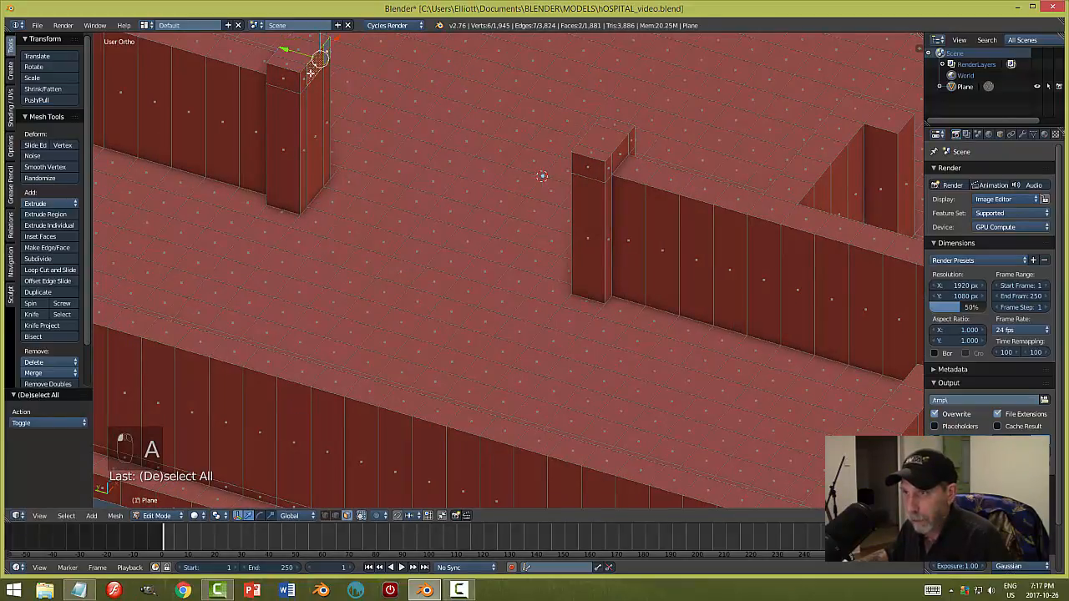
shift+right_click(307, 76)
middle_drag(307, 76, 551, 61)
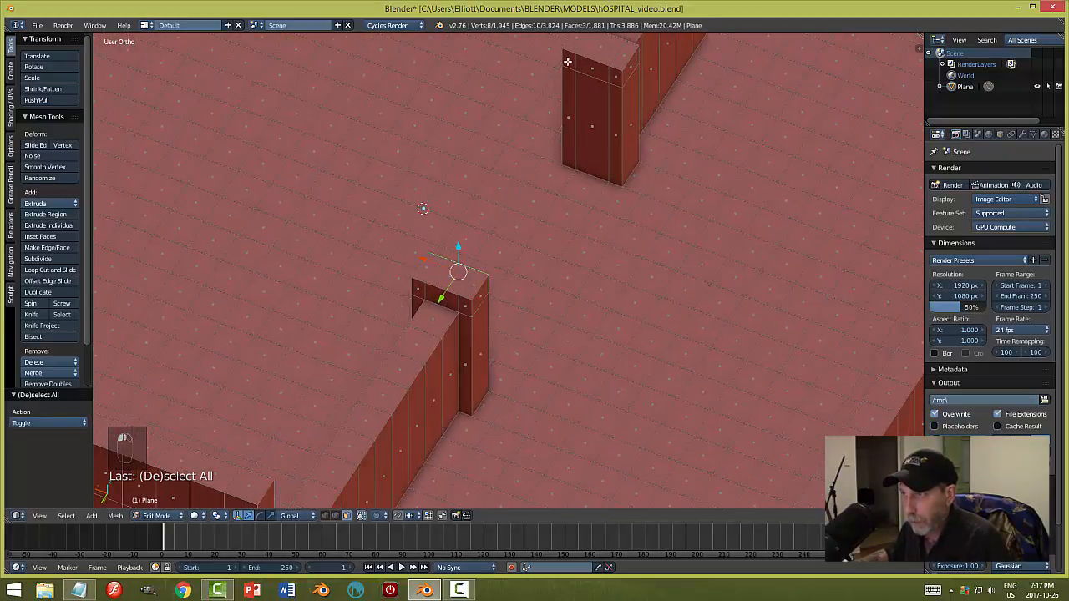
shift+right_click(567, 61)
shift+right_click(591, 65)
shift+right_click(617, 76)
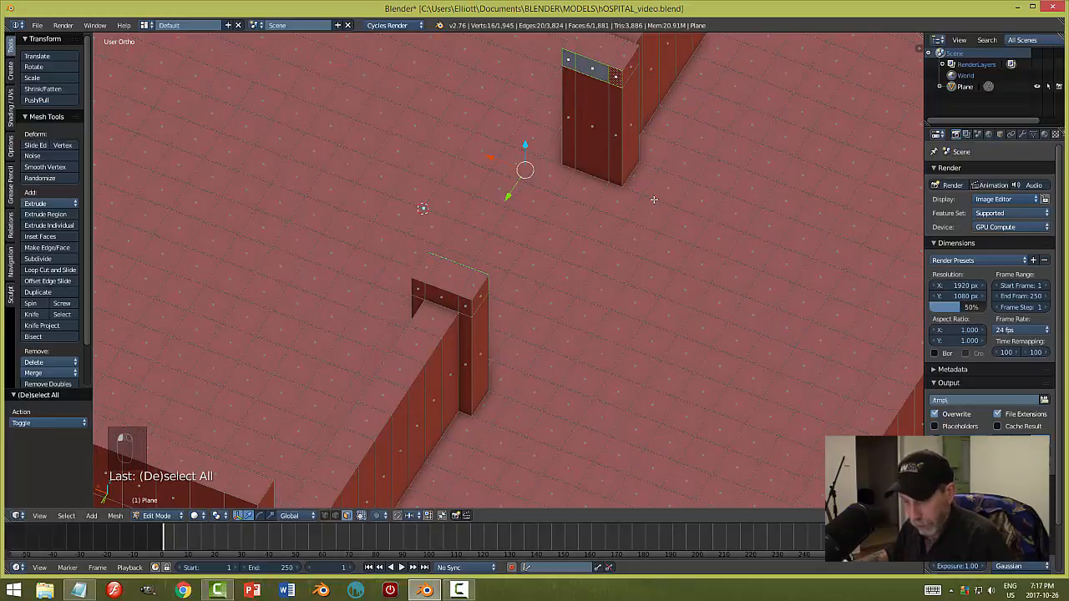
key(ctrl+e)
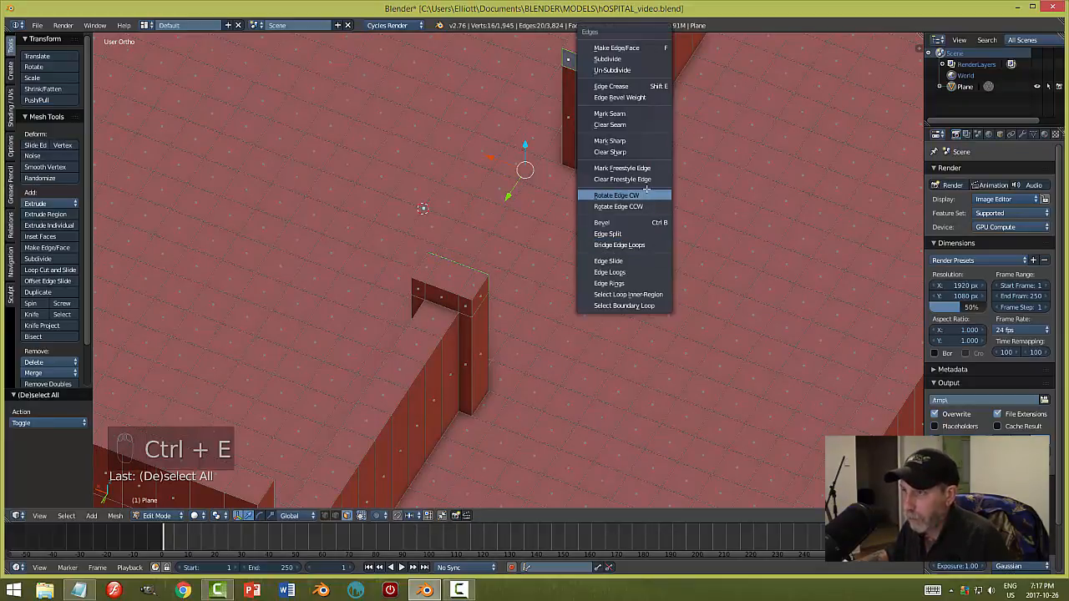
click(637, 243)
key(a)
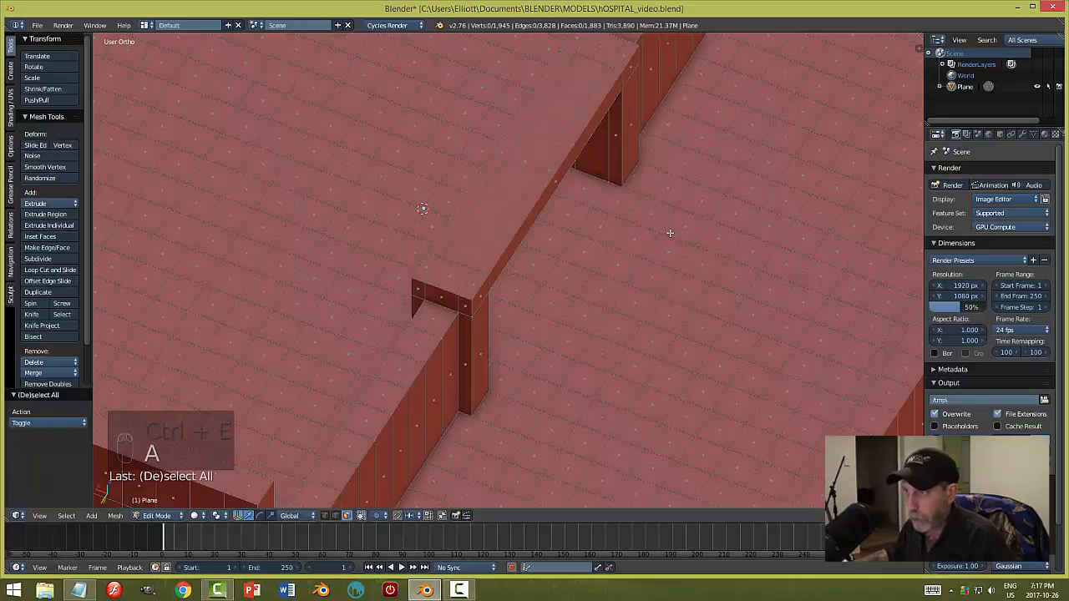
- Return to Object Mode and save the file with the rebuilt door frame
key(Tab)
middle_drag(691, 239, 489, 236)
key(ctrl+s)
scroll(598, 245, down, 2)
middle_drag(465, 186, 439, 196)
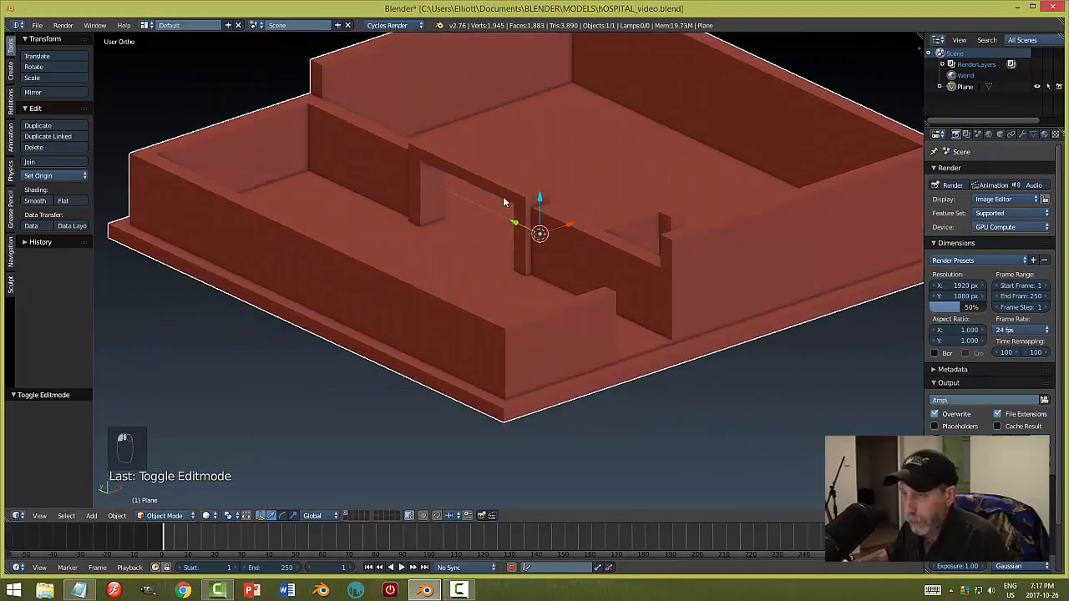
- Duplicate the middle inner face of the far door post in place, separate it into its own object, and return to Object Mode
key(Tab)
click(578, 198)
scroll(485, 245, up, 3)
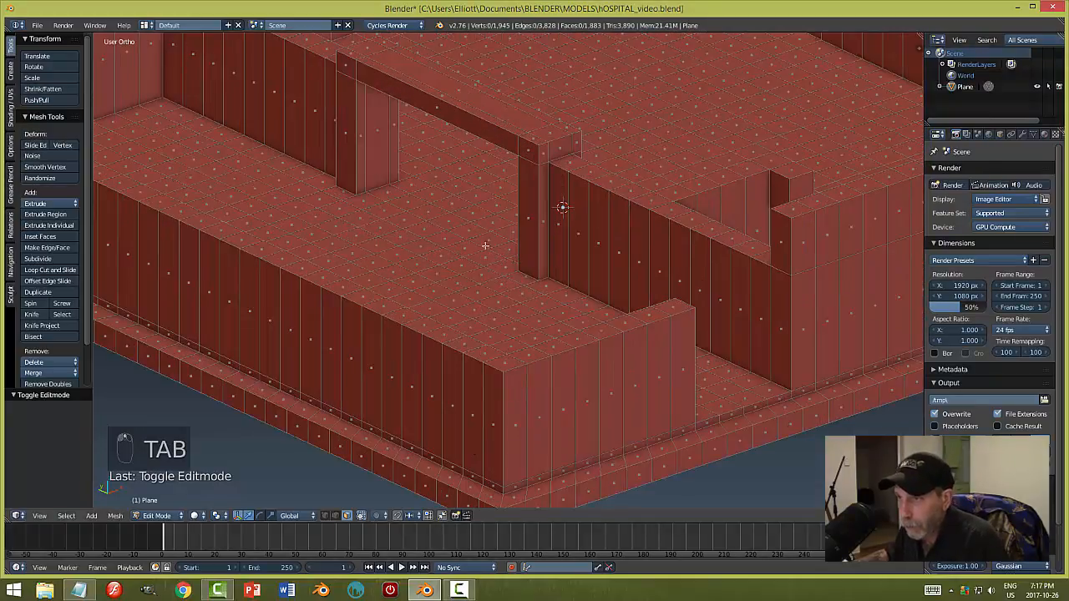
right_click(377, 140)
mouse_move(407, 183)
middle_down()
mouse_move(465, 170)
mouse_move(456, 192)
mouse_move(446, 186)
mouse_move(520, 200)
mouse_move(467, 210)
mouse_move(449, 178)
mouse_move(422, 177)
middle_up()
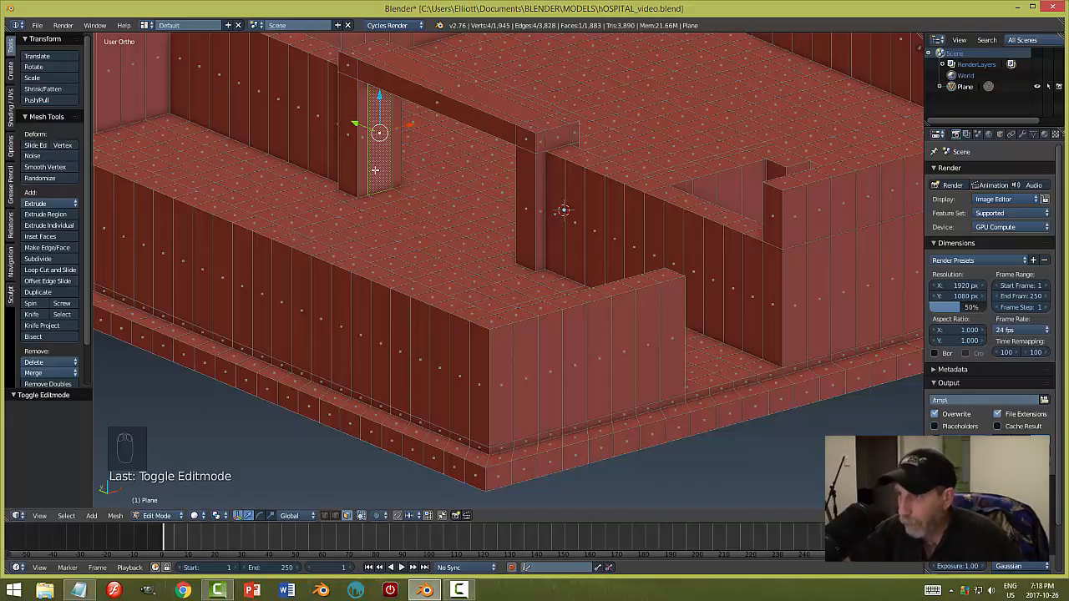
key(shift+d)
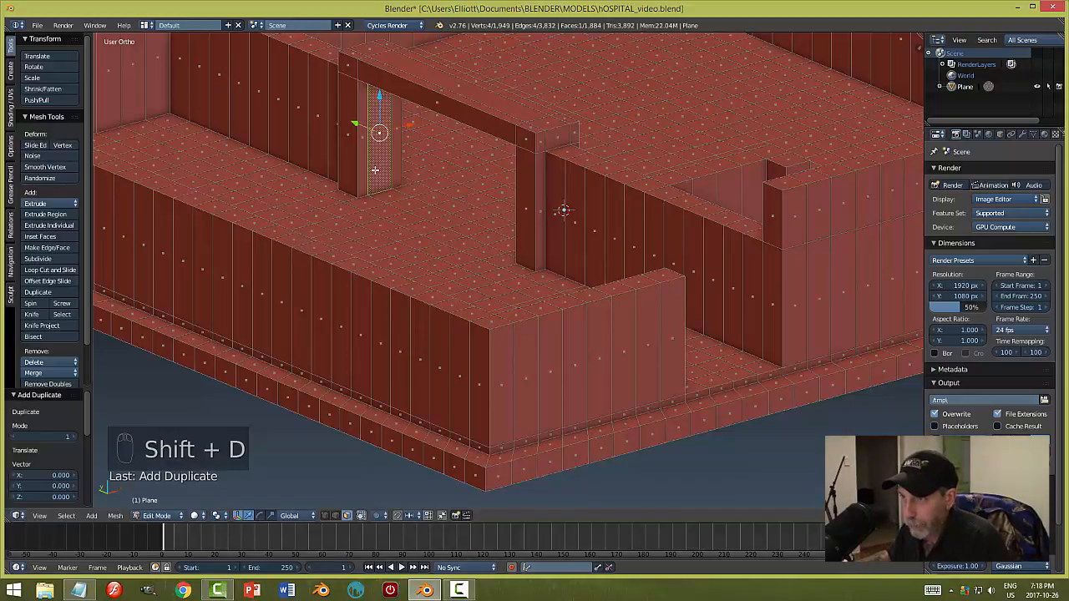
key(p)
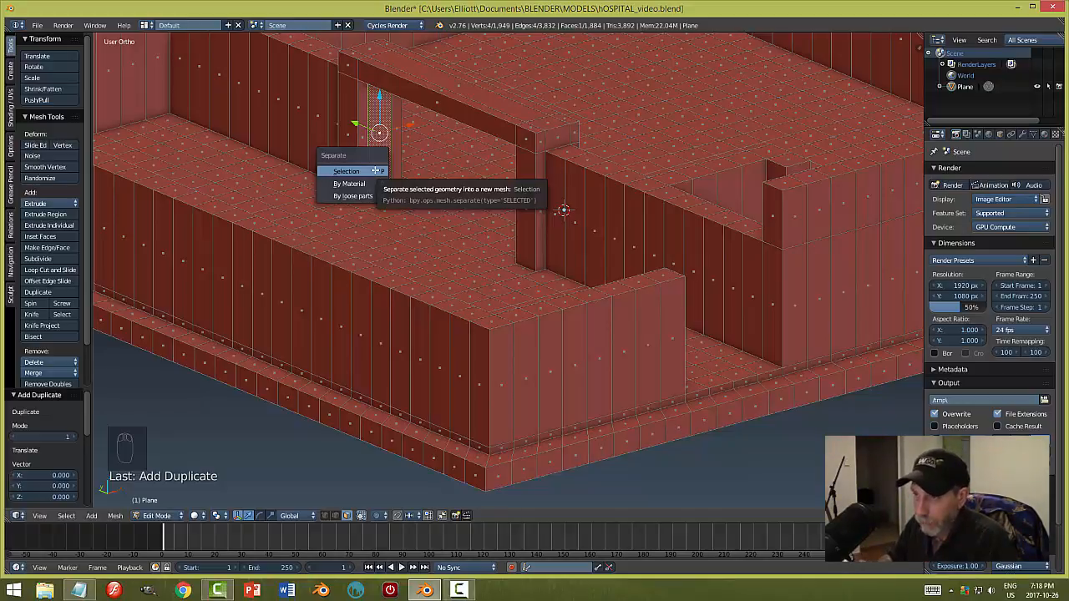
click(375, 171)
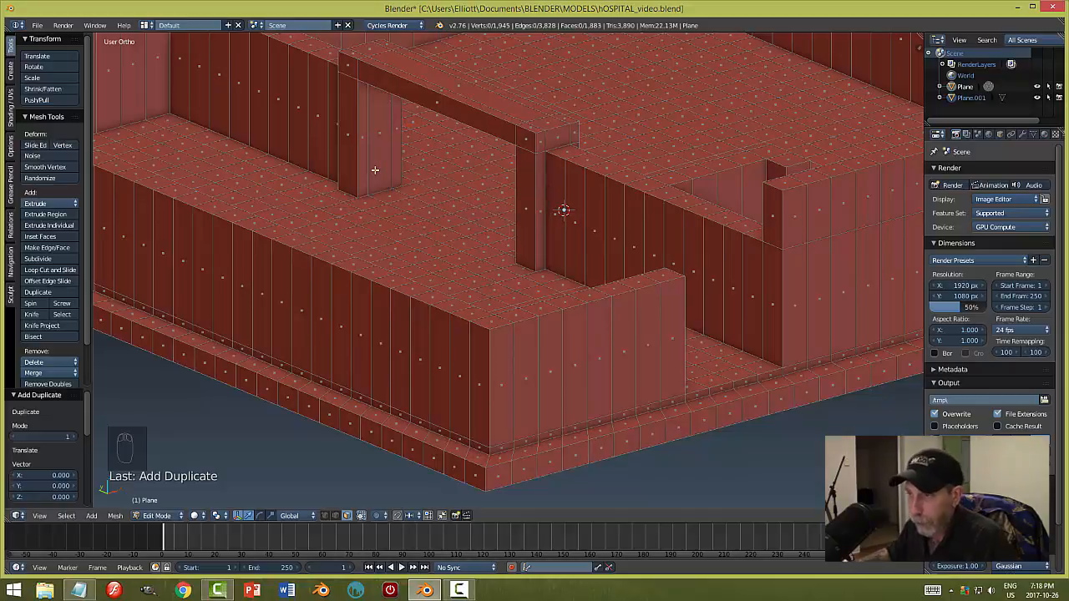
key(Tab)
click(366, 170)
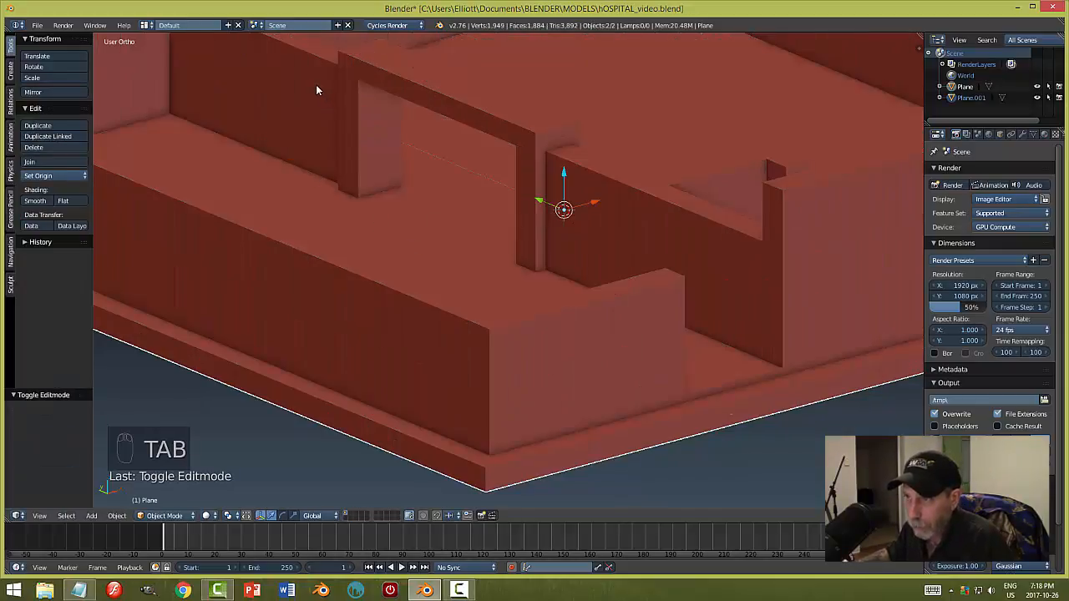
key(g)
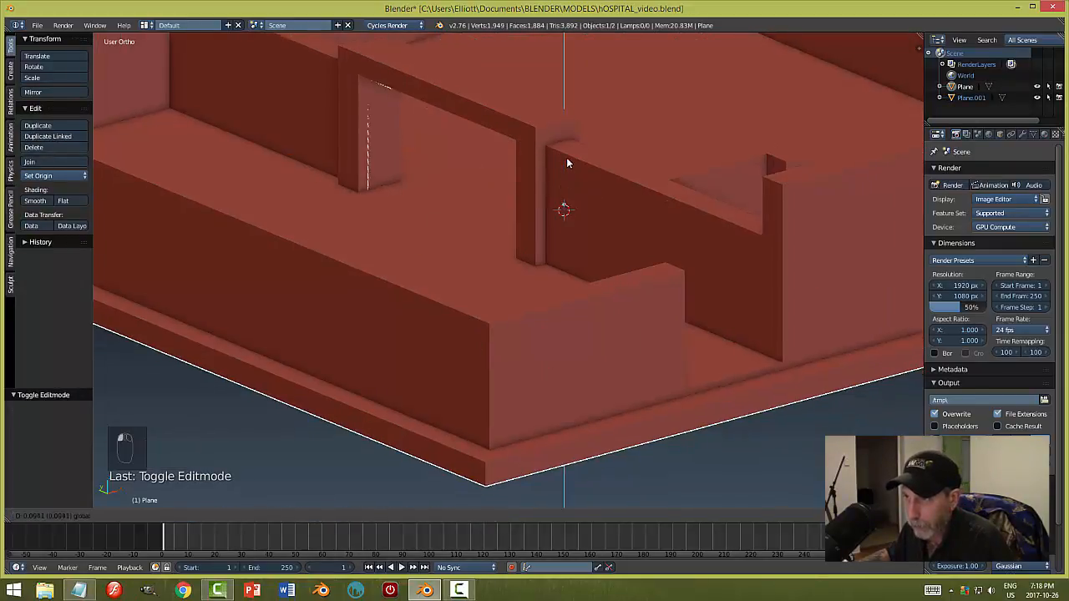
click(566, 158)
key(ctrl+z)
- Select the separated door face, set its origin to its geometry, and move it about -0.11 along Y off the post
right_click(387, 151)
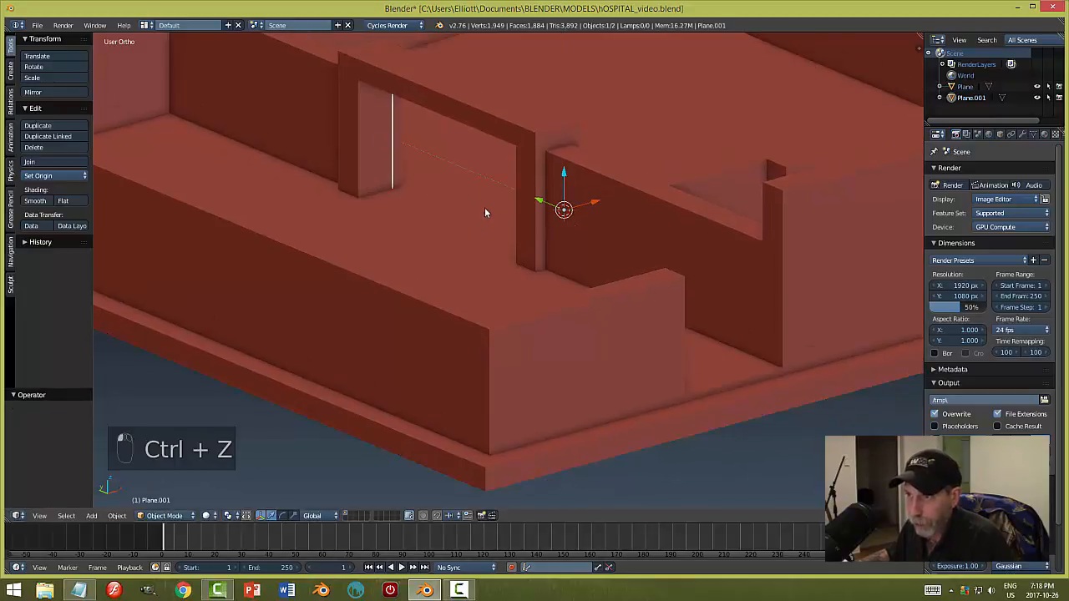
click(42, 176)
click(50, 202)
drag(354, 124, 357, 124)
middle_drag(363, 221, 460, 156)
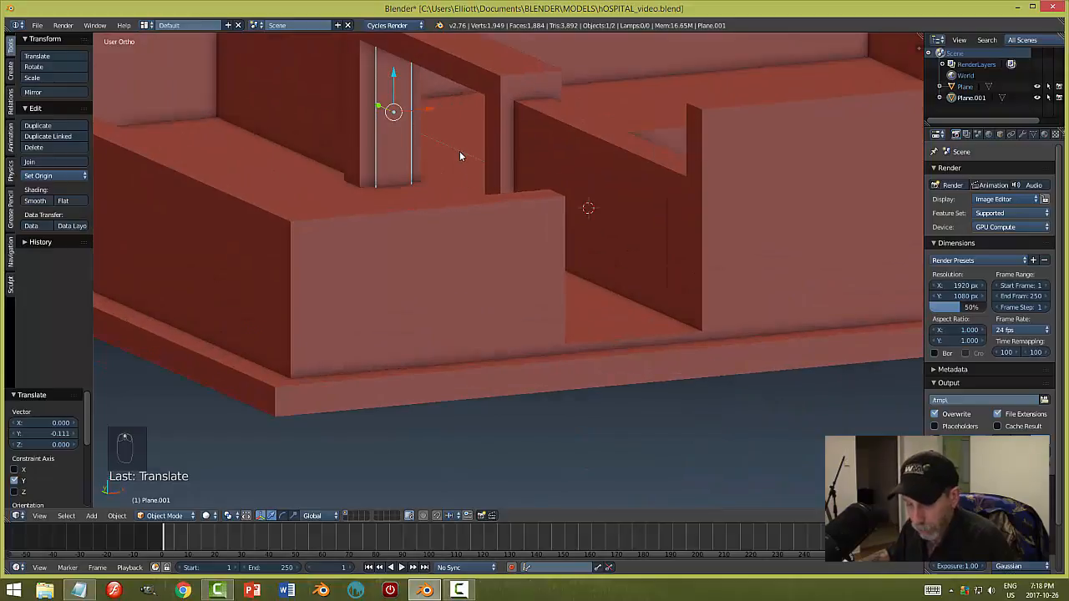
- Scale the door face to about 0.126 along X to make it a narrow strip
key(s)
key(x)
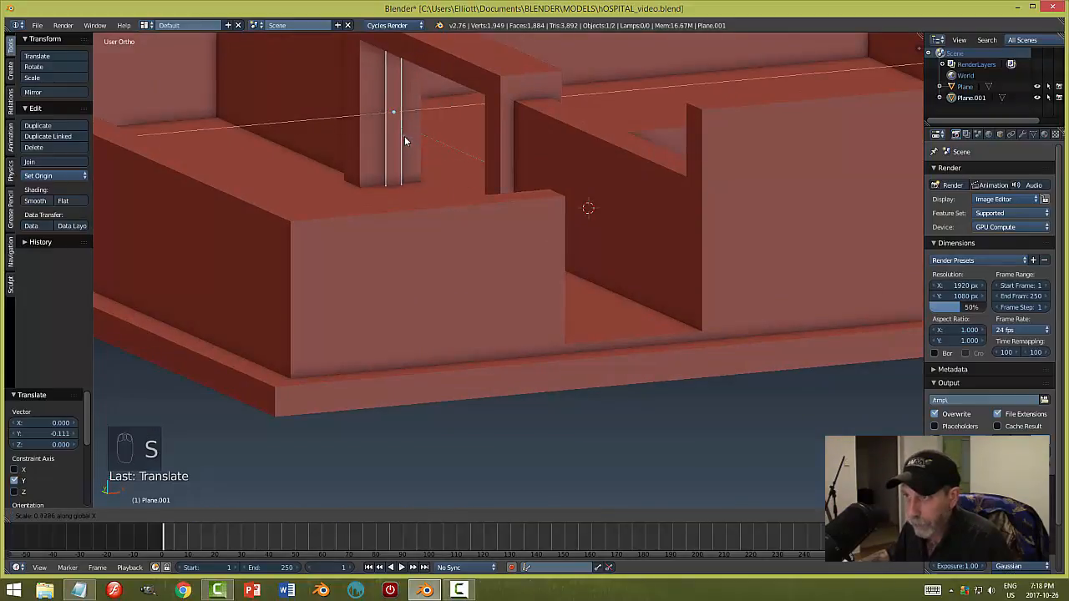
click(389, 130)
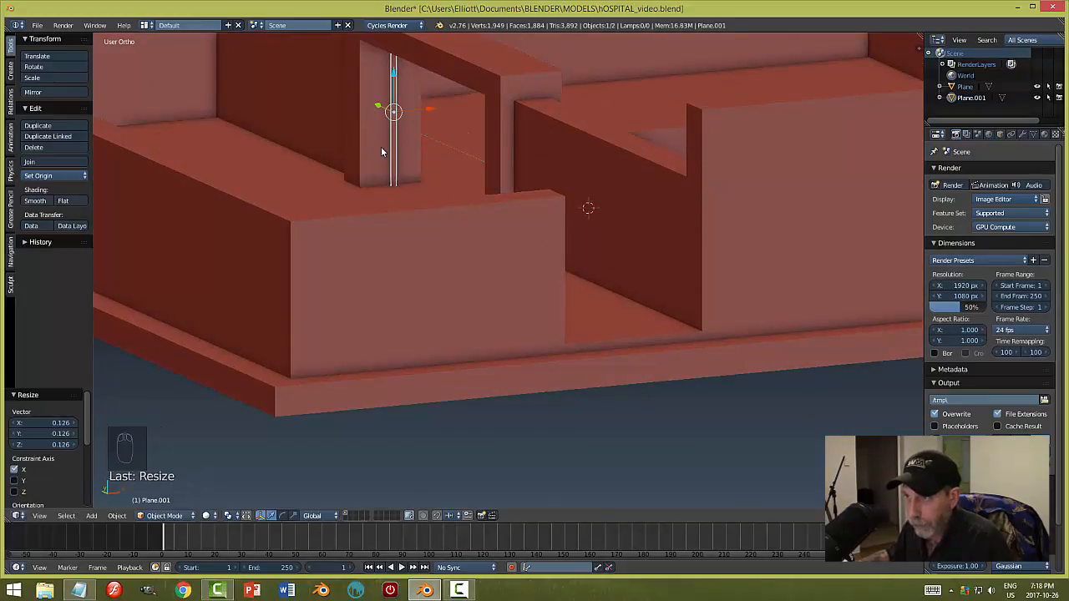
- Scale the narrow door strip to about 0.961 along Z
scroll(403, 161, up, 6)
scroll(299, 125, down, 2)
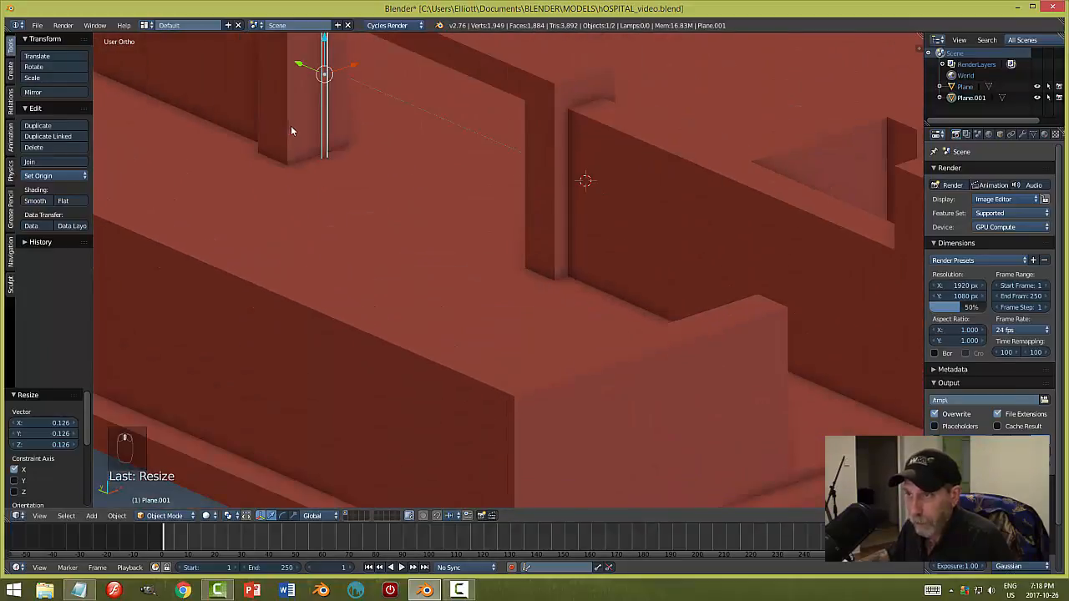
shift+middle_drag(319, 124, 419, 147)
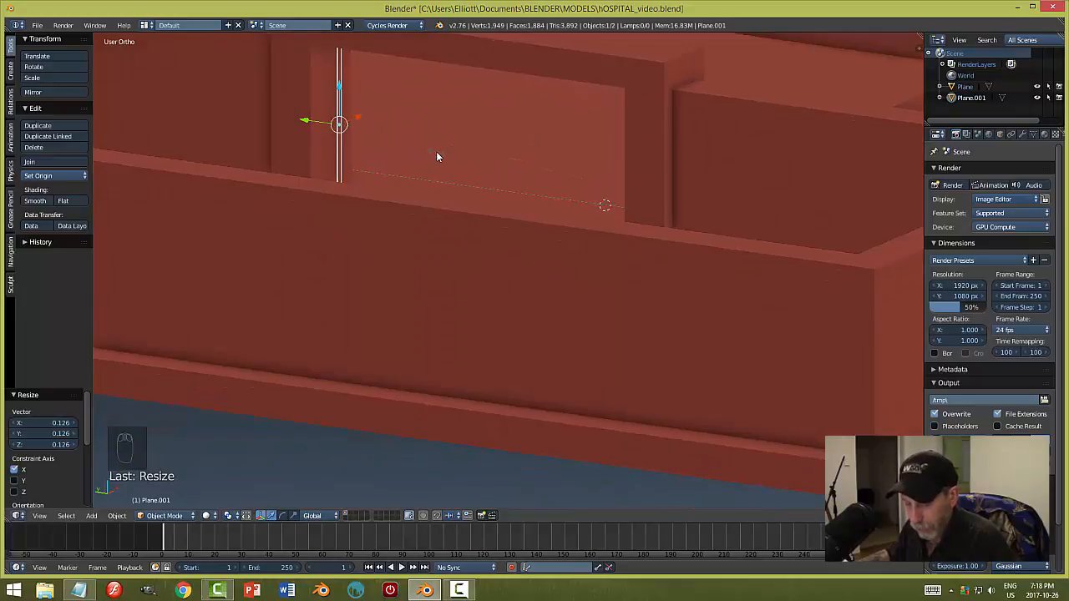
key(s)
key(z)
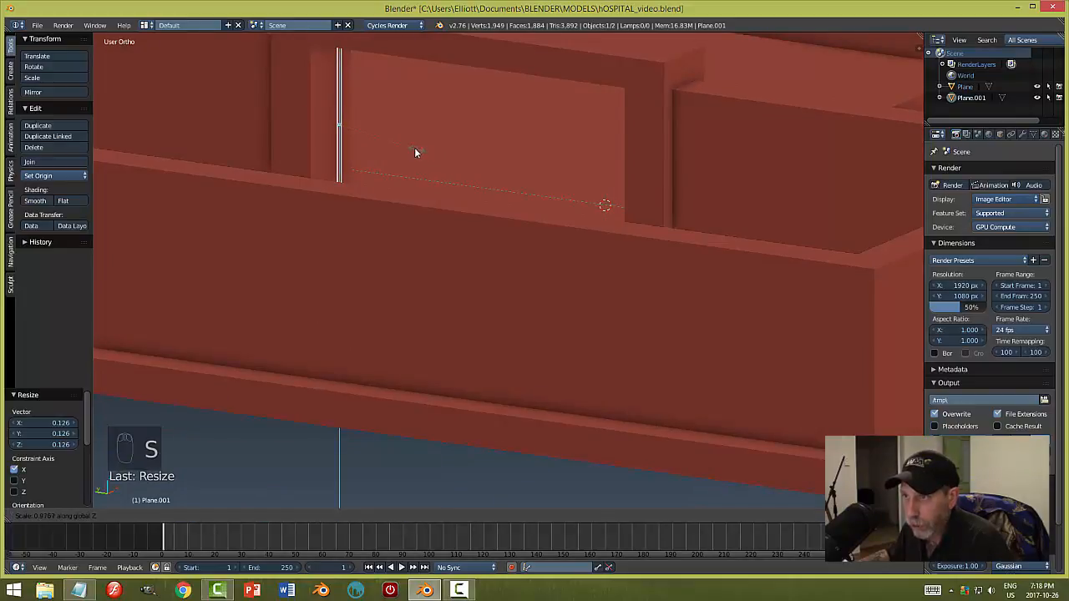
click(402, 145)
- Stretch the door strip slightly along Z to fit the opening's height, and deselect it
mouse_move(459, 135)
middle_down()
mouse_move(471, 155)
mouse_move(466, 141)
middle_up()
key(s)
key(z)
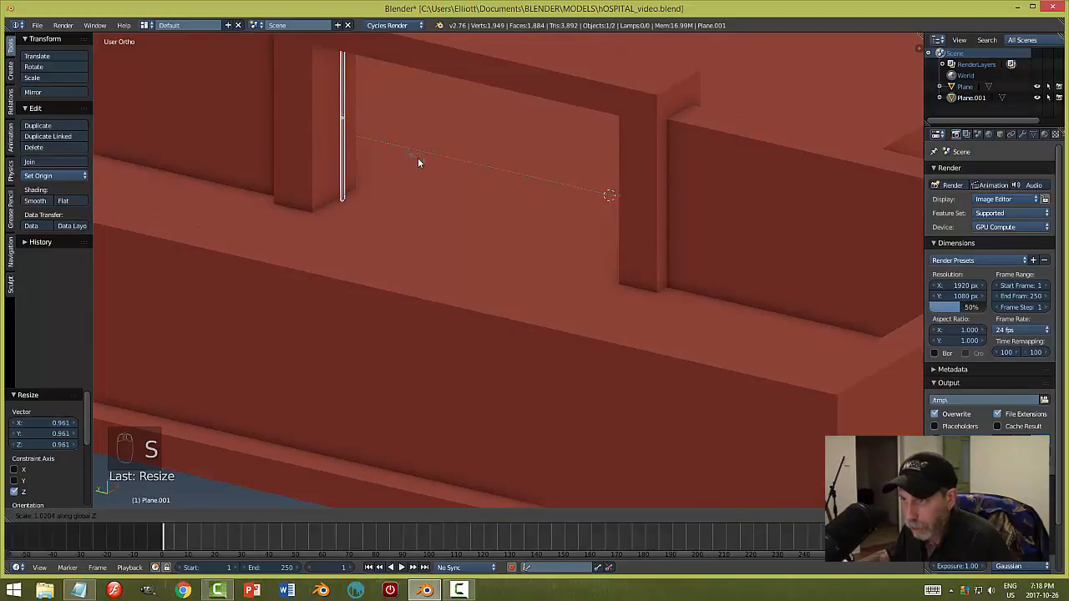
click(417, 158)
key(a)
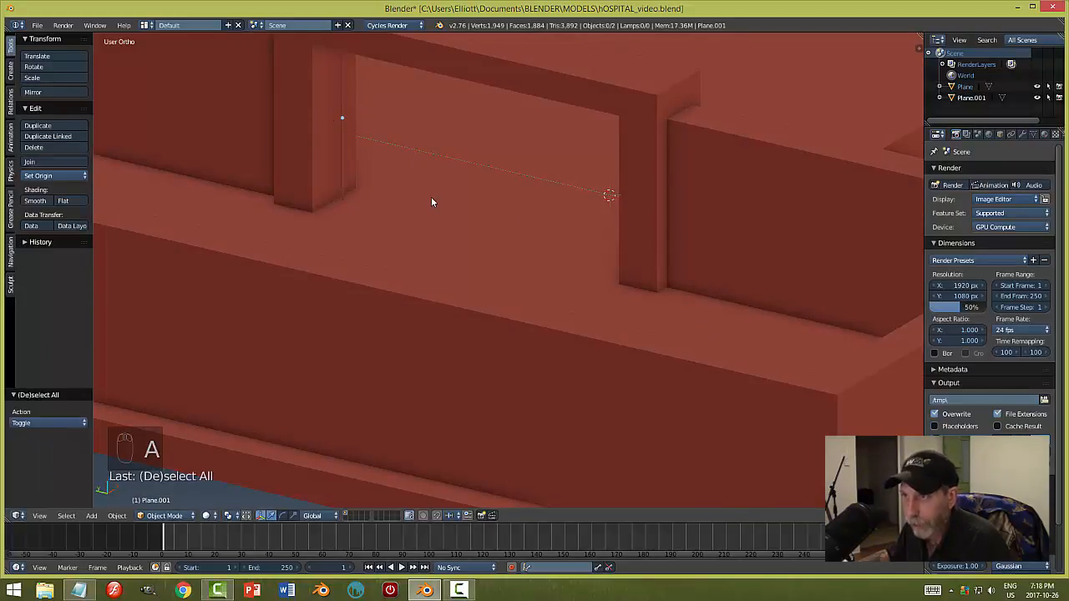
- Select the door strip and enter Edit Mode on it with face selection active
key(Tab)
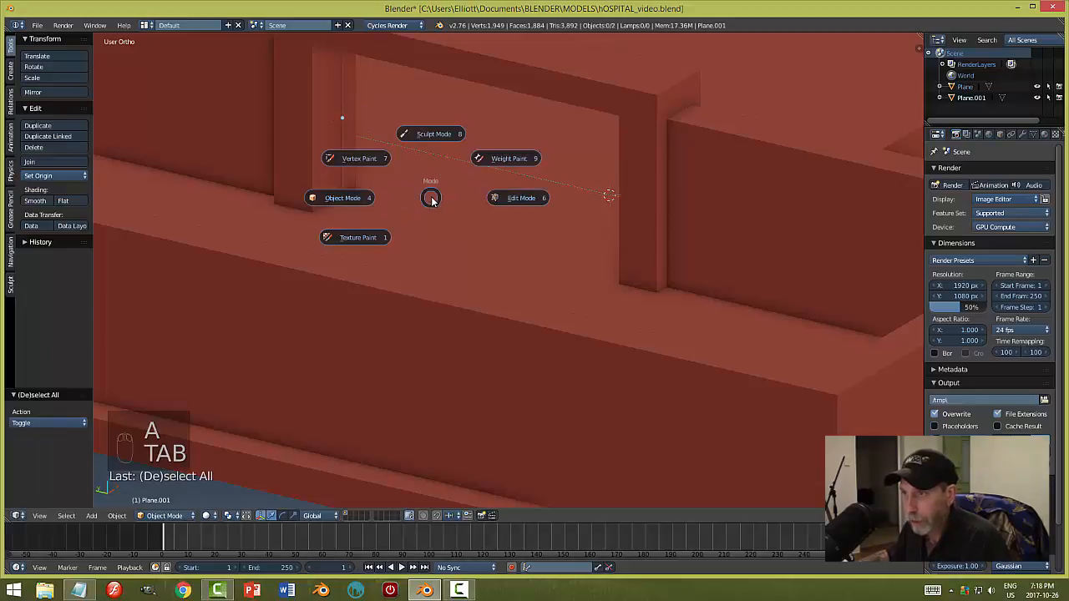
right_click(341, 130)
key(Tab)
click(435, 152)
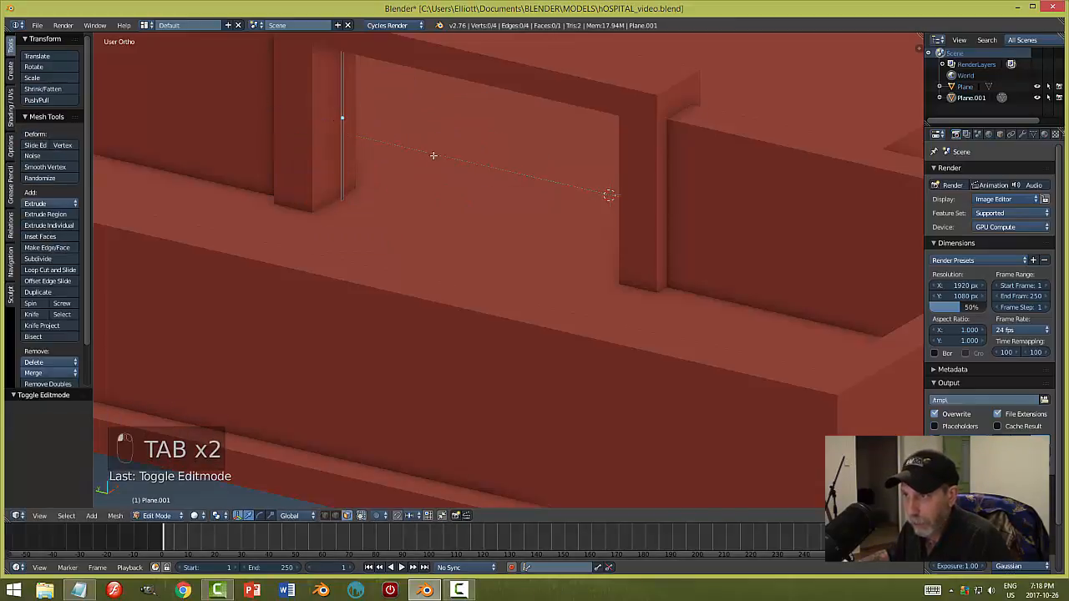
scroll(350, 151, up, 3)
key(ctrl+Tab)
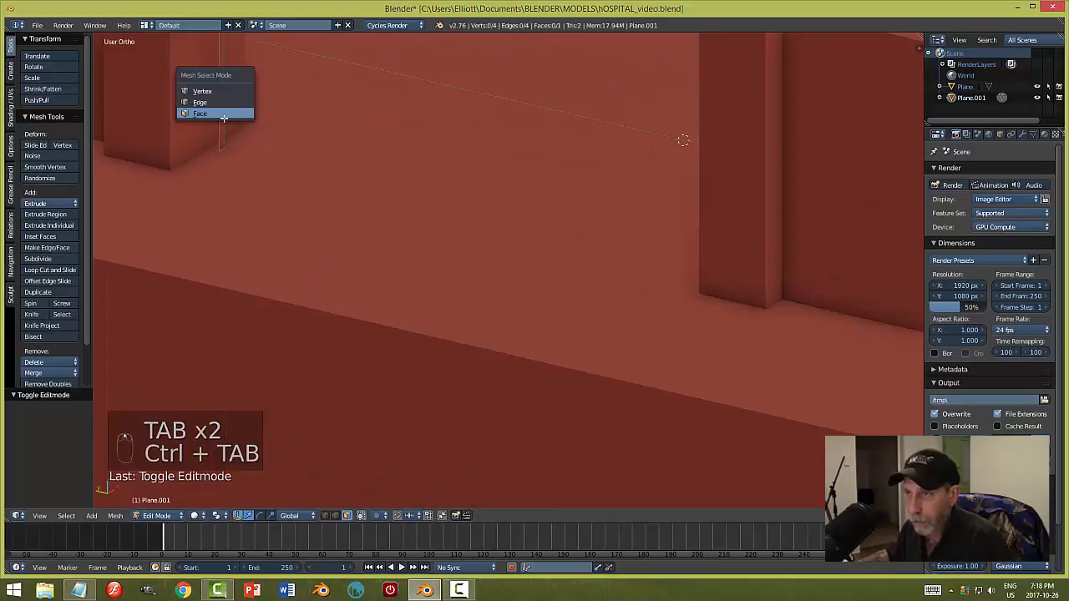
shift+middle_drag(305, 136, 384, 301)
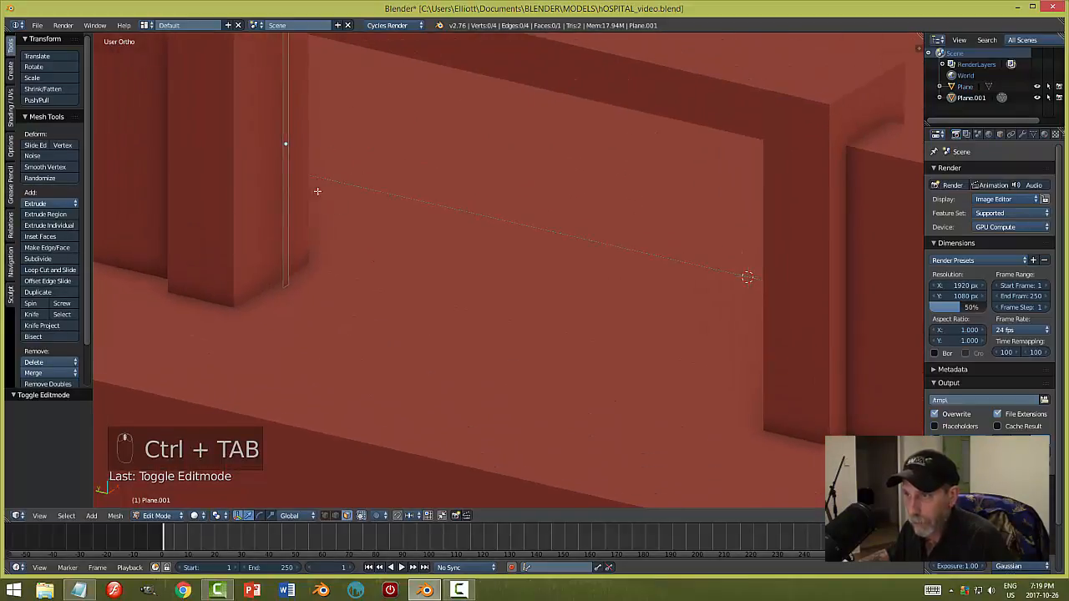
- Extrude the strip's face along Y to about the middle of the opening to form a thin door panel
click(288, 173)
middle_drag(377, 215, 391, 222)
key(e)
click(390, 222)
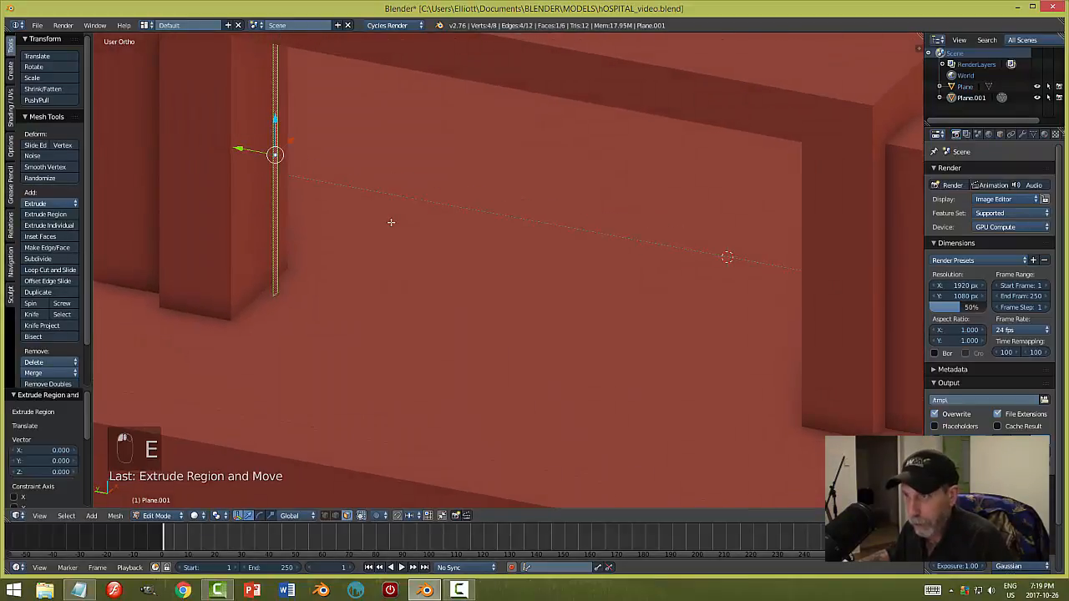
drag(239, 148, 455, 230)
key(a)
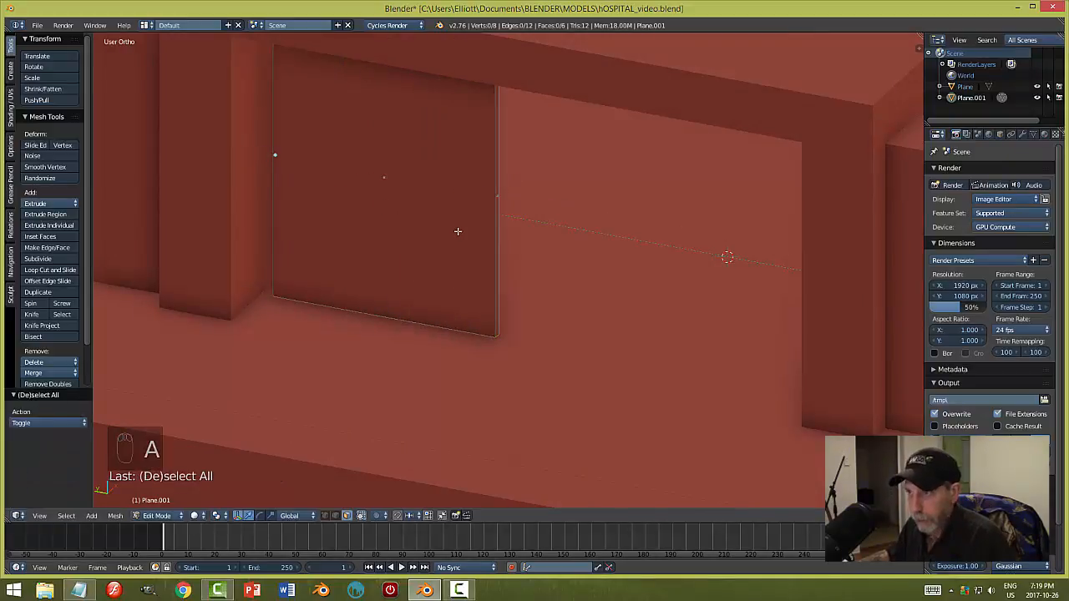
- Return to Object Mode and set the door panel's origin to its geometry
key(Tab)
click(343, 234)
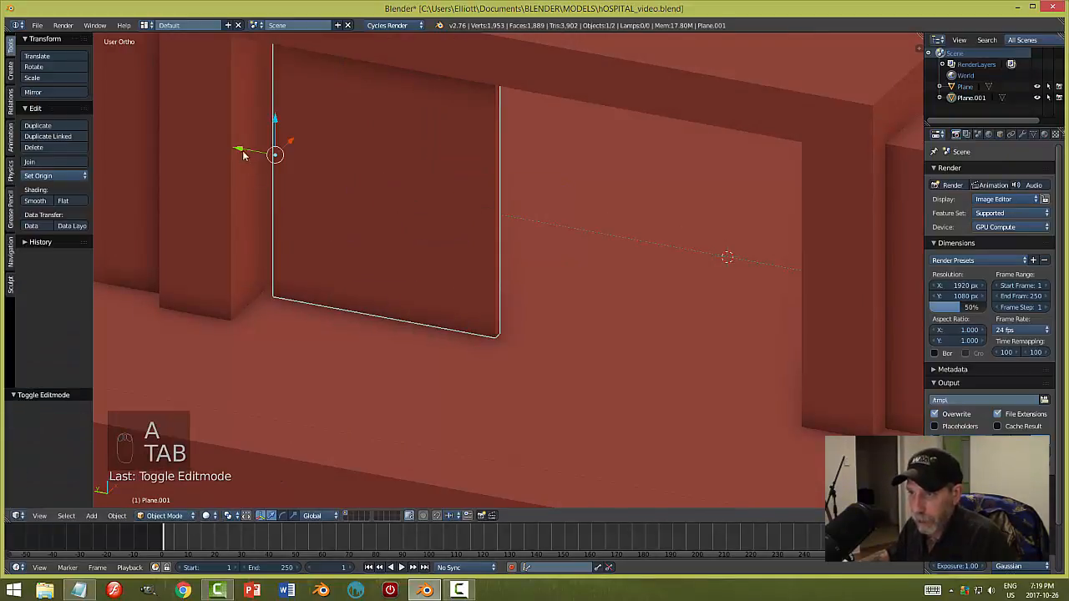
click(37, 175)
click(58, 201)
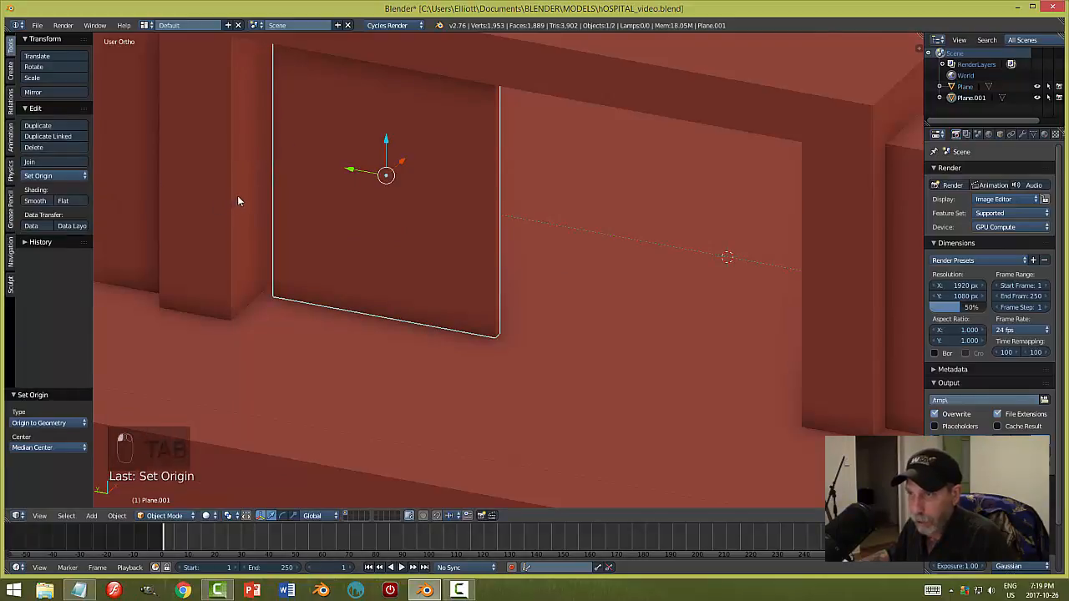
- Move the door panel about 0.09 along Y against the nearby door post, and deselect it
middle_drag(238, 195, 342, 200)
key(g)
key(y)
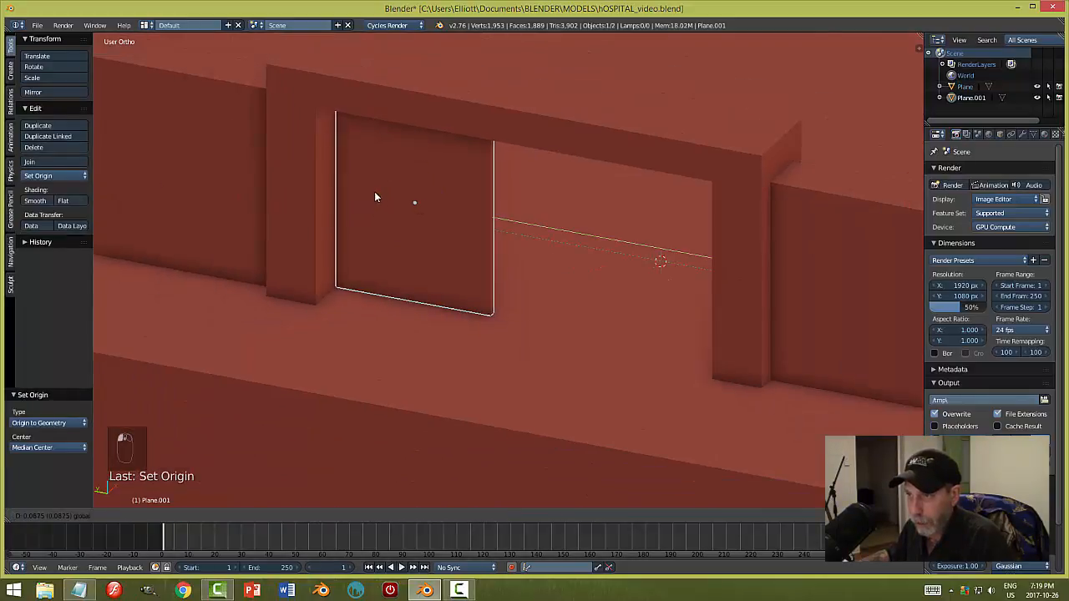
click(372, 195)
key(a)
- Select the door panel and set its origin to the 3D cursor at the middle of the door frame
middle_drag(468, 236, 502, 306)
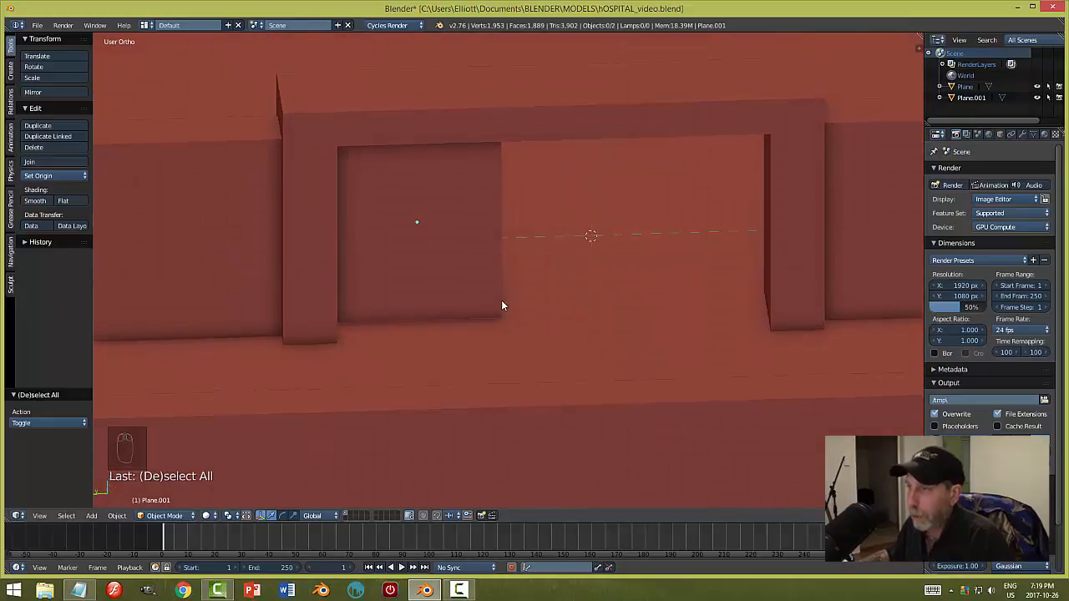
right_click(486, 240)
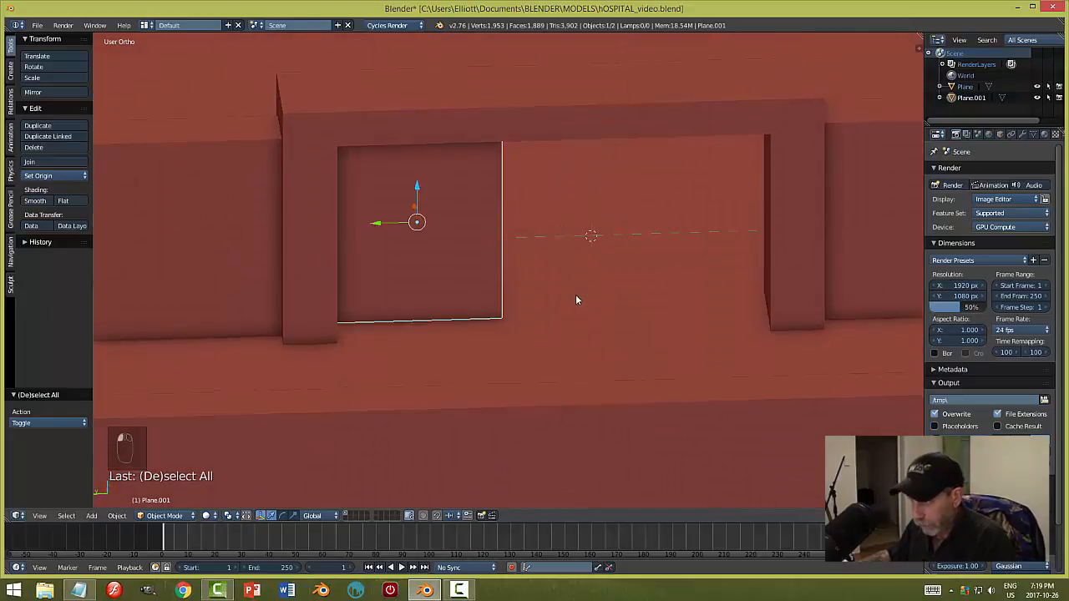
middle_drag(608, 292, 584, 327)
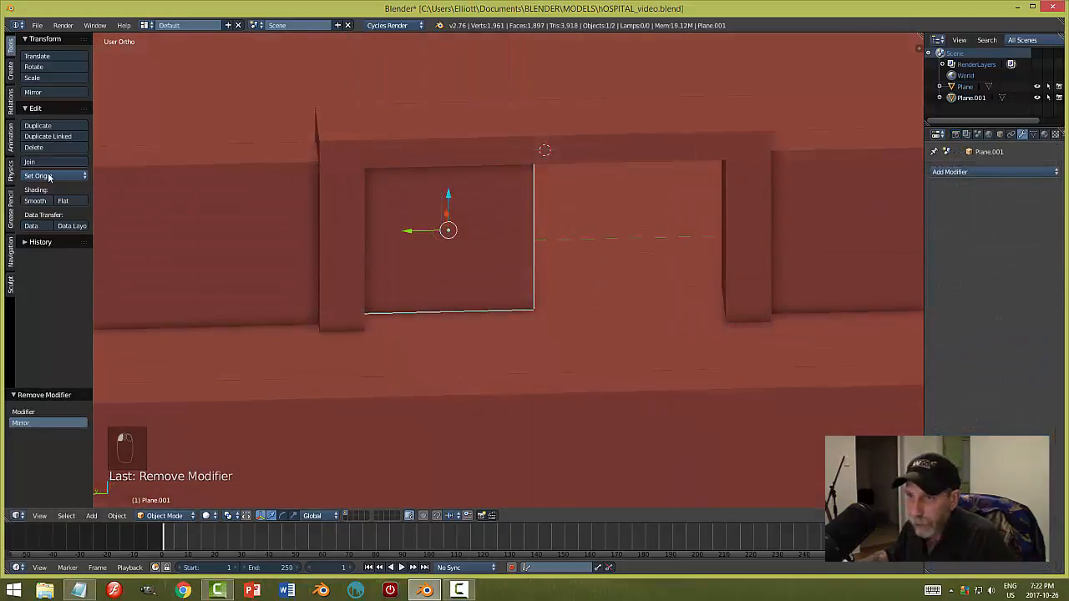
click(49, 177)
click(74, 214)
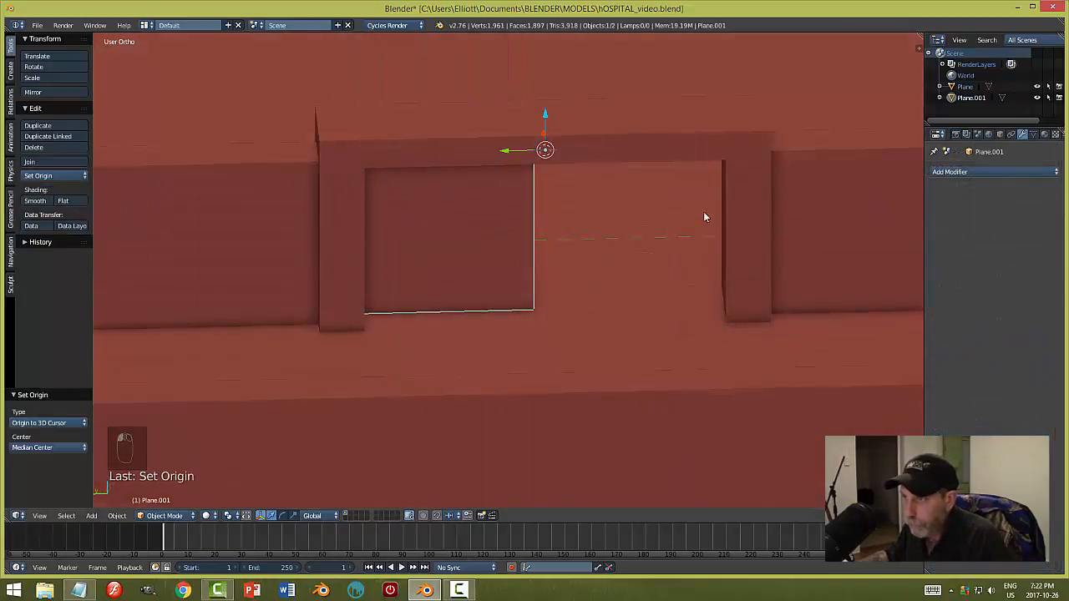
- Add a Mirror modifier to the door panel, mirroring across Y only
click(976, 171)
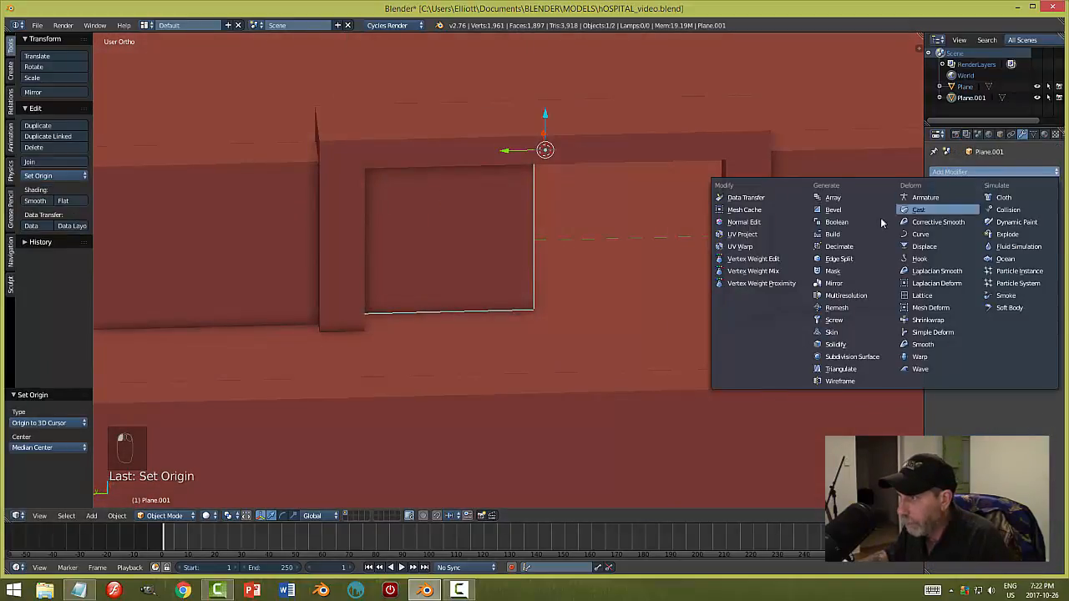
click(835, 283)
click(937, 248)
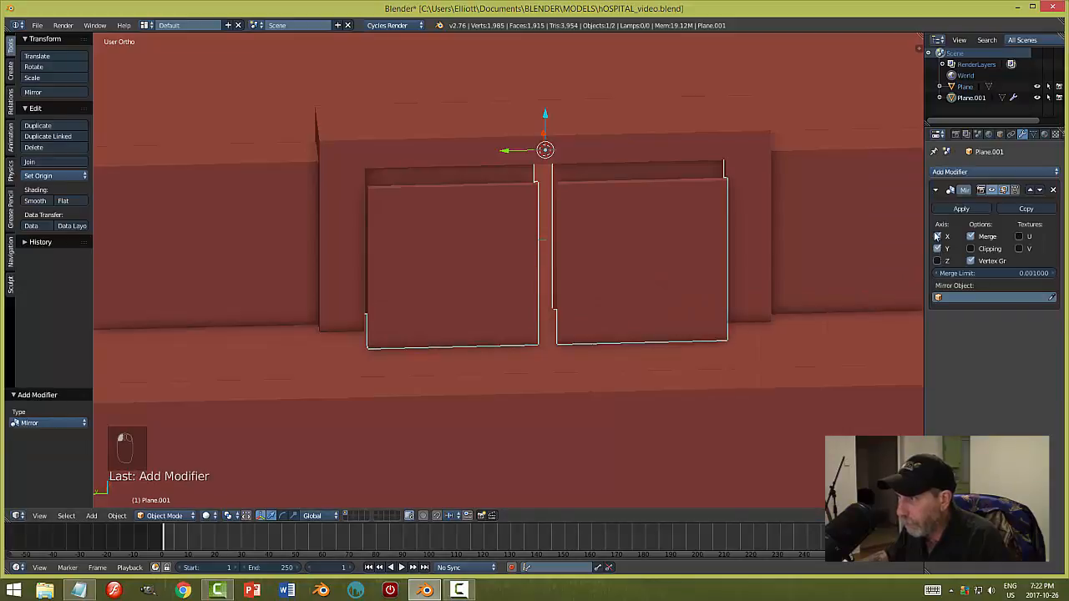
click(937, 236)
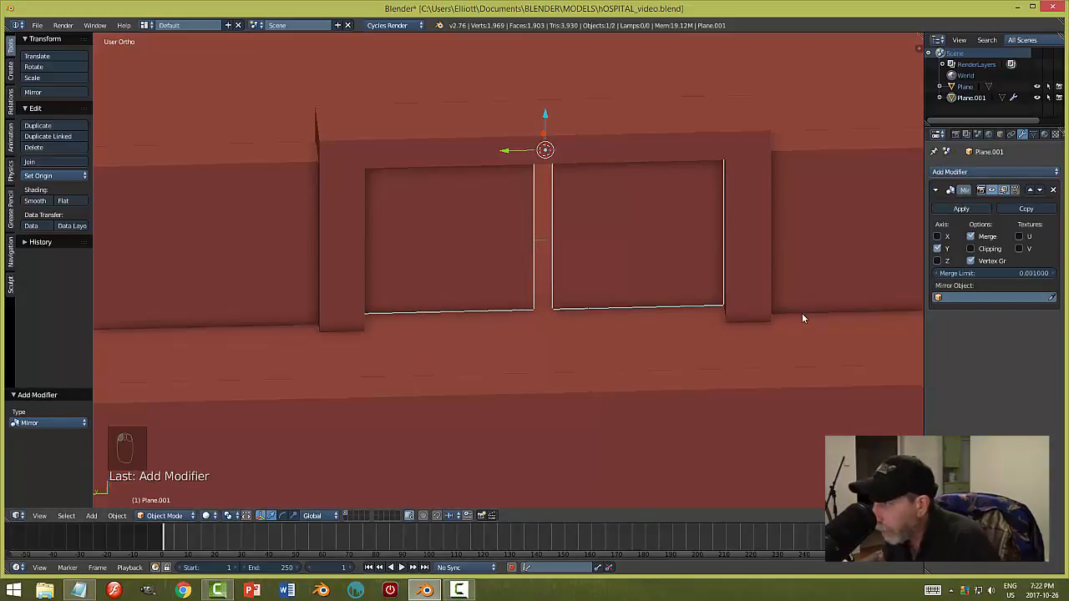
- Enter Edit Mode on the door panel and switch to face selection
scroll(667, 307, up, 3)
scroll(678, 299, down, 1)
mouse_move(690, 293)
middle_down()
mouse_move(675, 297)
mouse_move(681, 287)
middle_up()
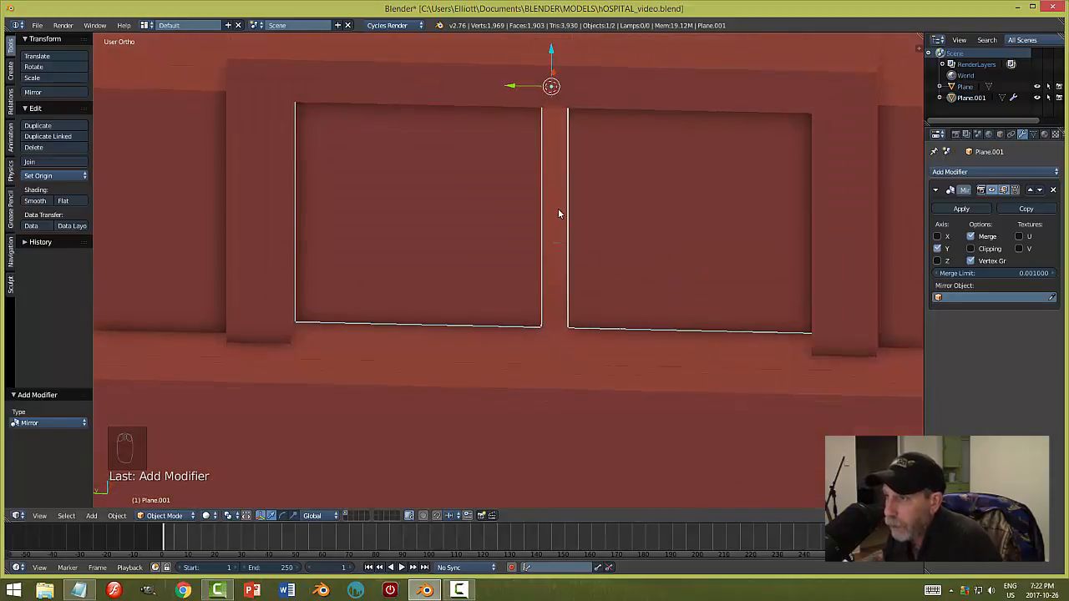
key(Tab)
middle_drag(577, 231, 547, 229)
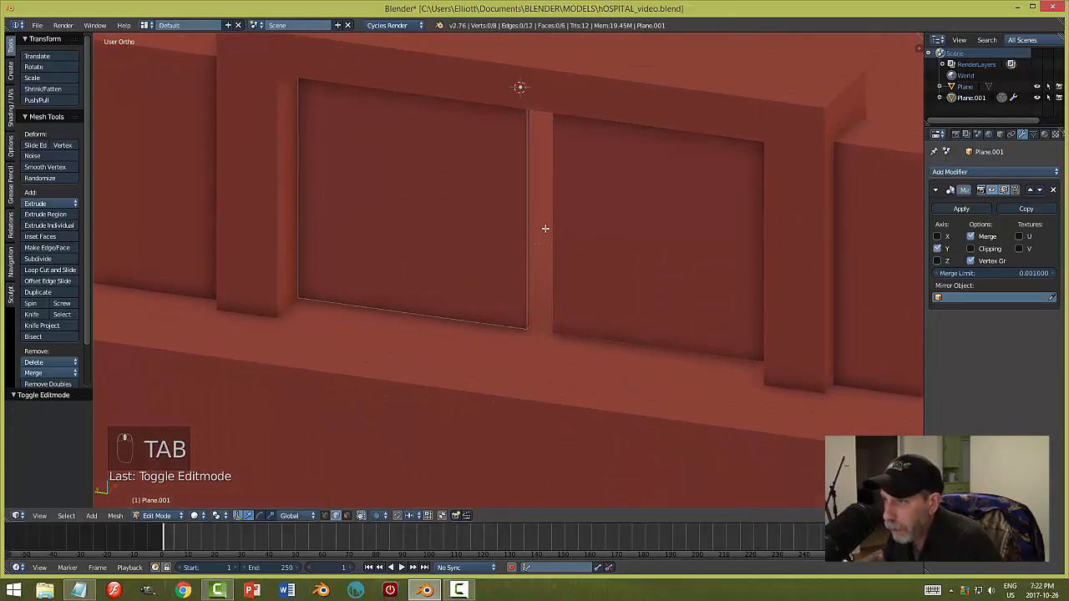
scroll(554, 225, up, 3)
key(ctrl+Tab)
click(519, 234)
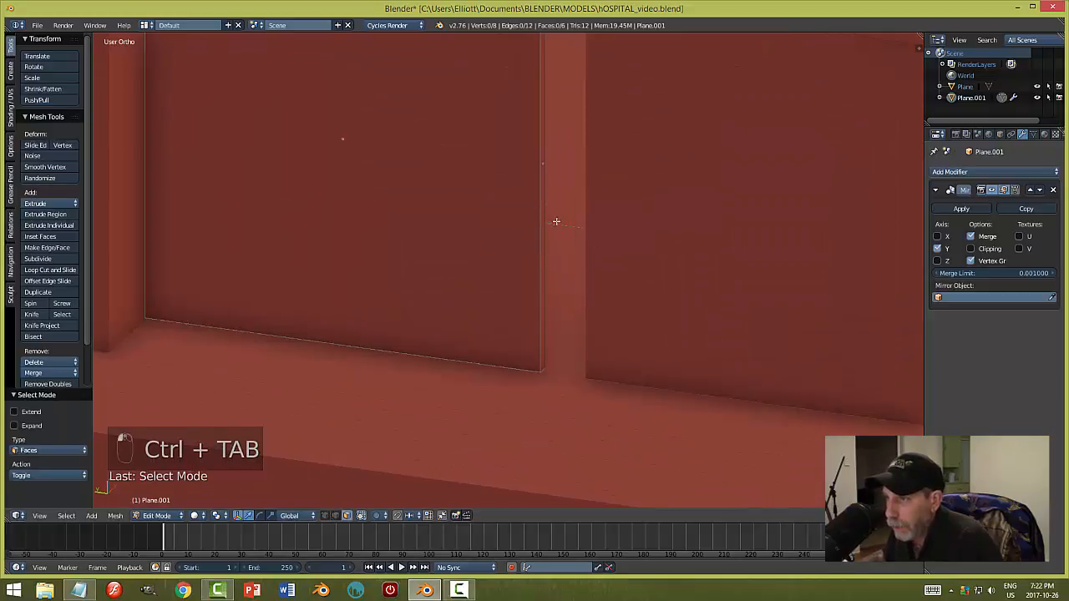
- Move the door panel's inner end face along Y toward the opening's centre to nearly close the gap between the halves
right_click(542, 193)
scroll(542, 192, down, 2)
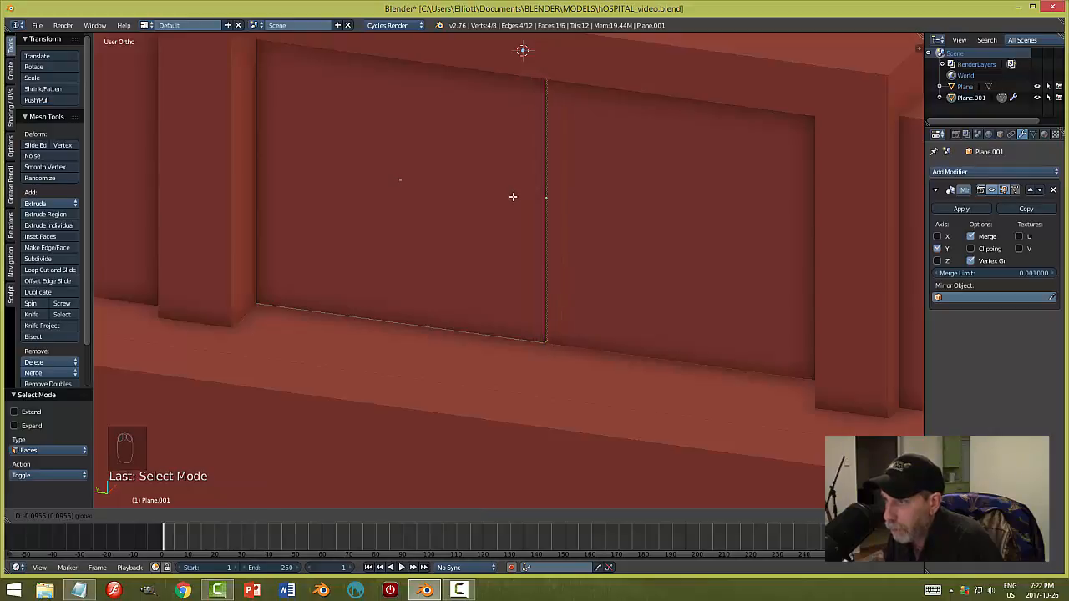
click(513, 196)
key(a)
- Remove the Mirror modifier from the door panel
scroll(659, 279, up, 4)
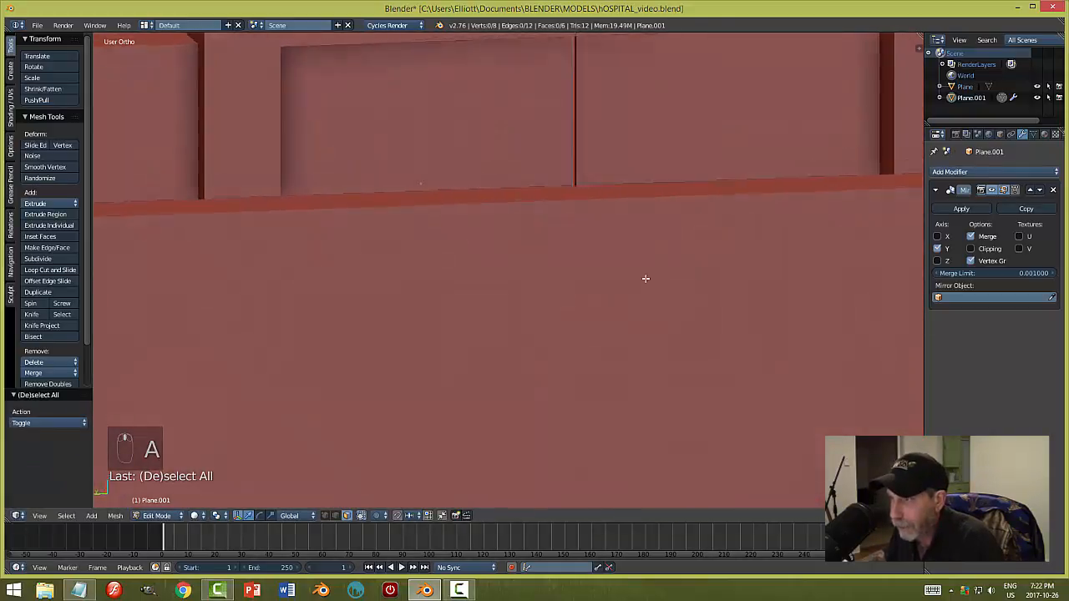
middle_drag(645, 278, 624, 297)
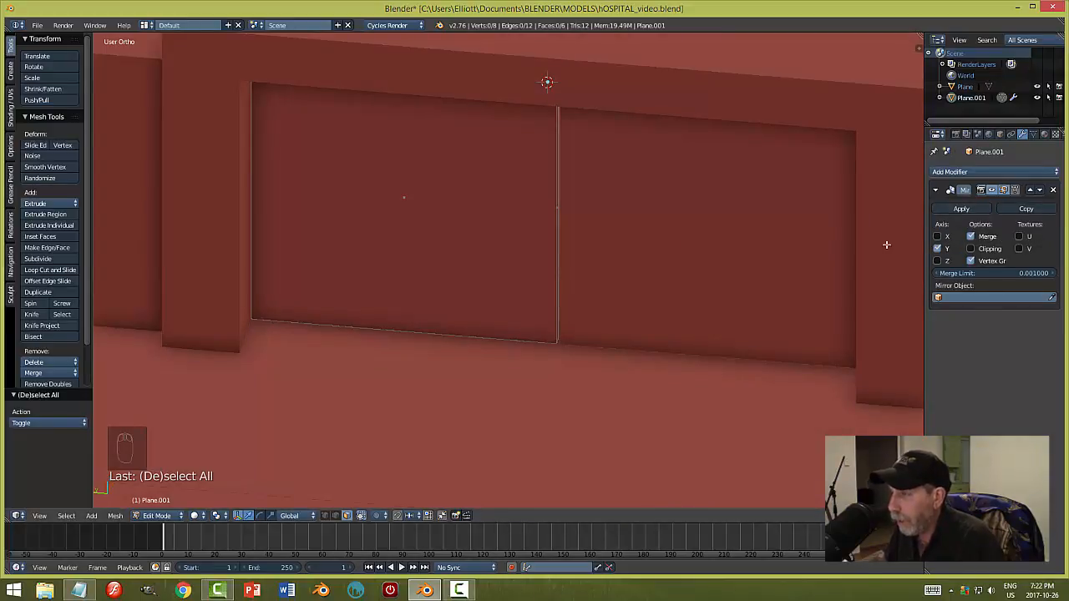
click(1053, 191)
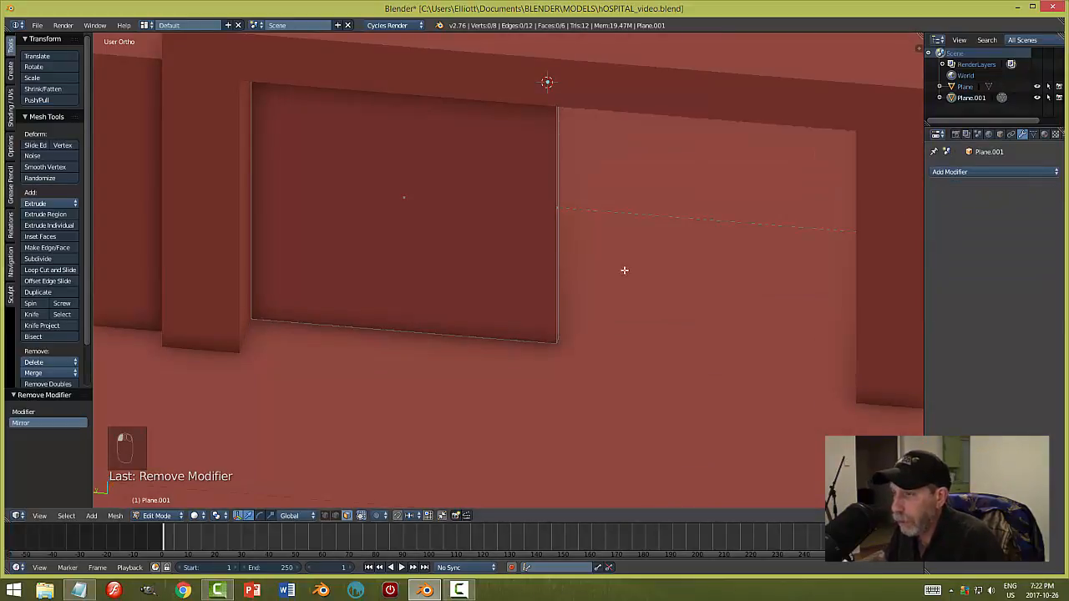
- Return to Object Mode and set the widened door panel's origin back to its geometry
key(Tab)
click(529, 271)
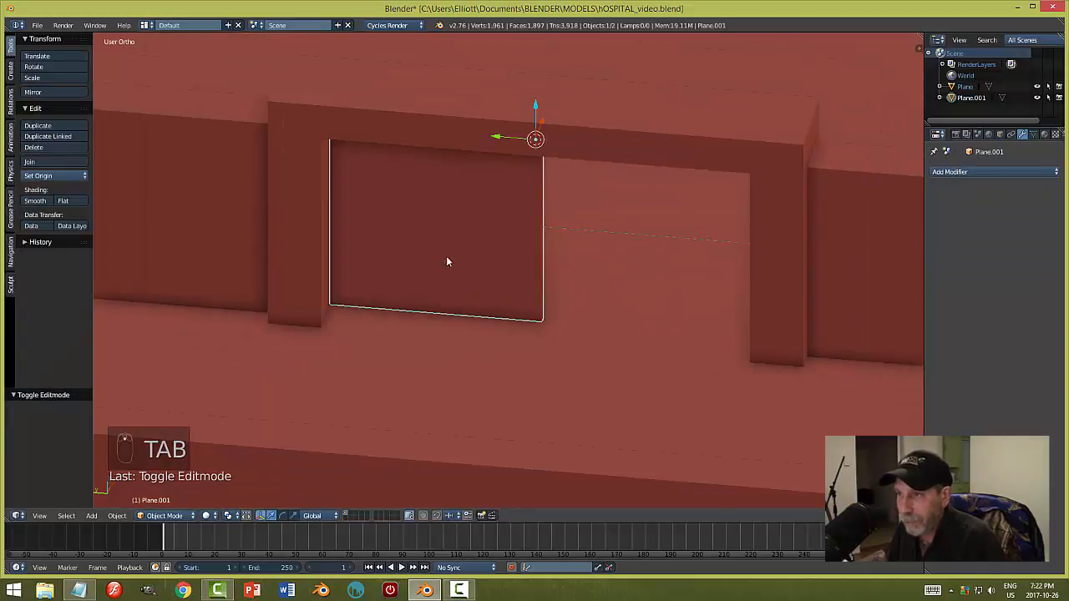
click(57, 176)
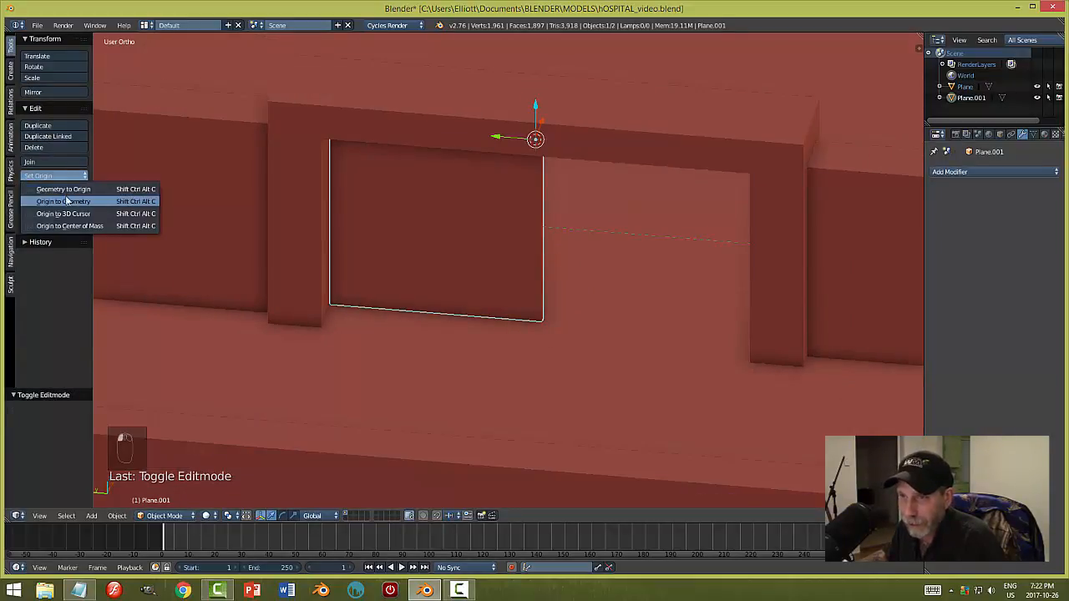
click(70, 201)
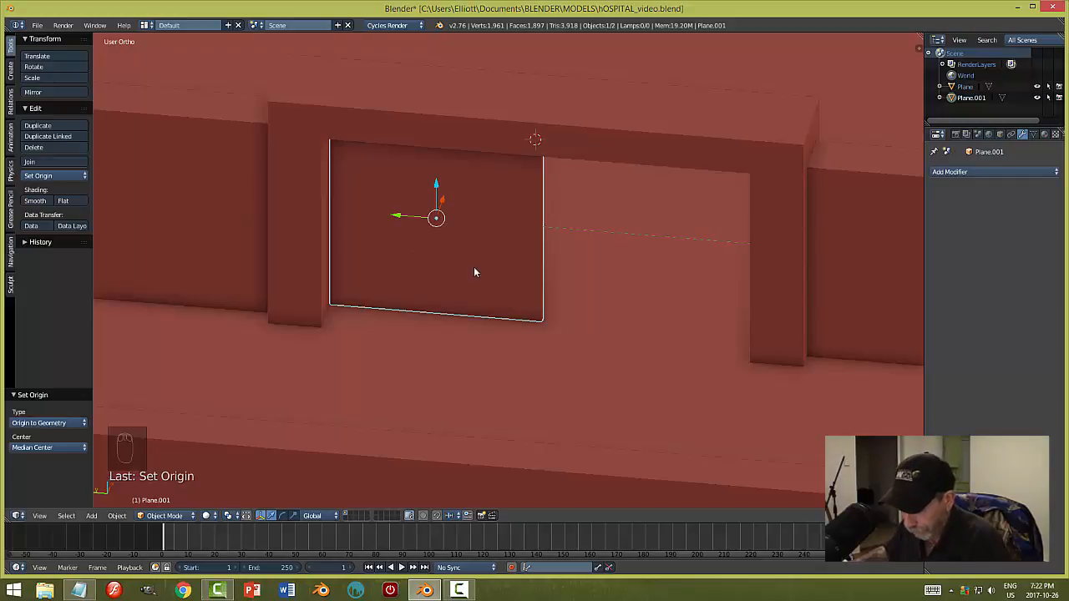
- Move the door panel to the second layer and display only that layer
key(m)
click(569, 289)
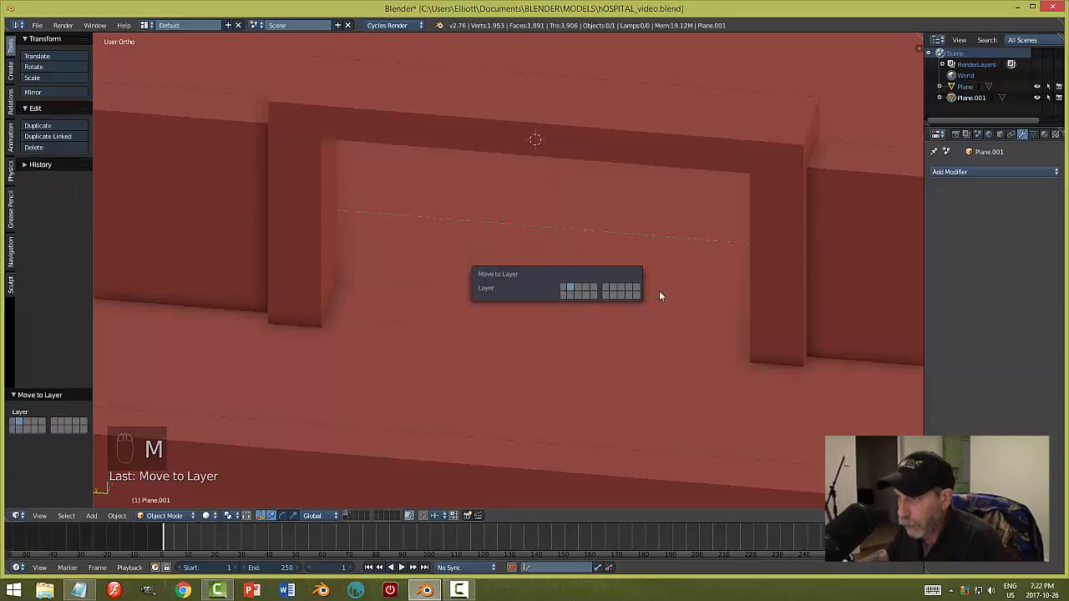
click(351, 513)
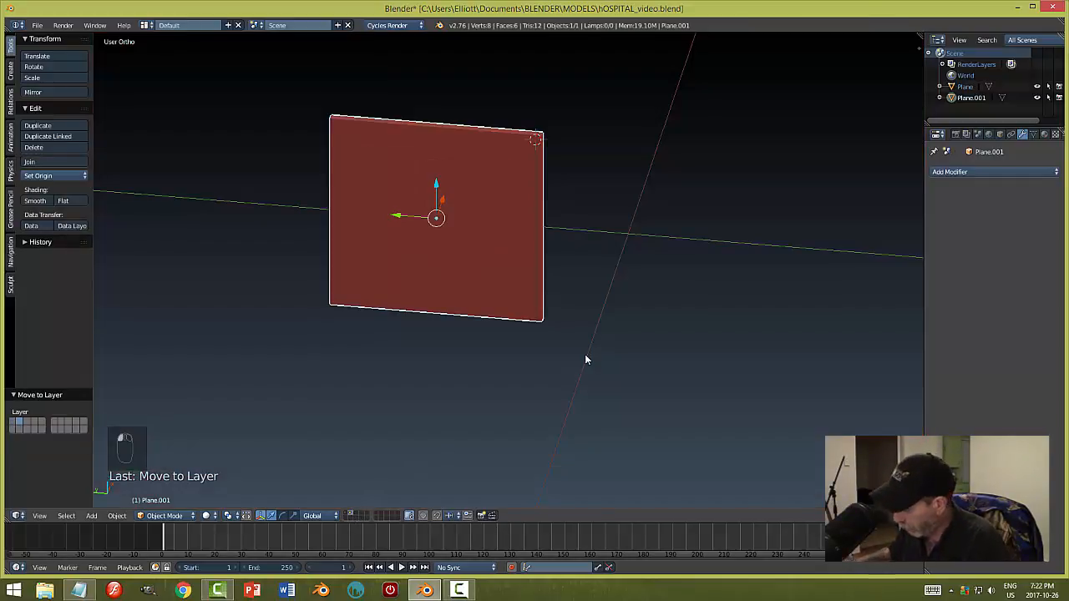
- Frame the door panel in the view and snap the 3D cursor to the scene centre
key(KP_Decimal)
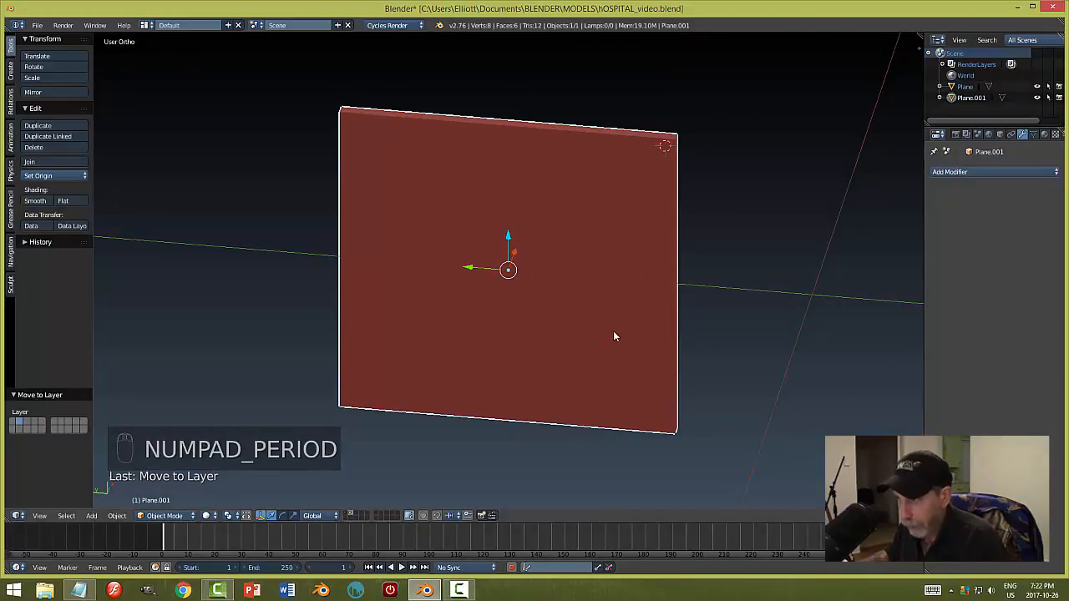
key(shift+s)
click(597, 343)
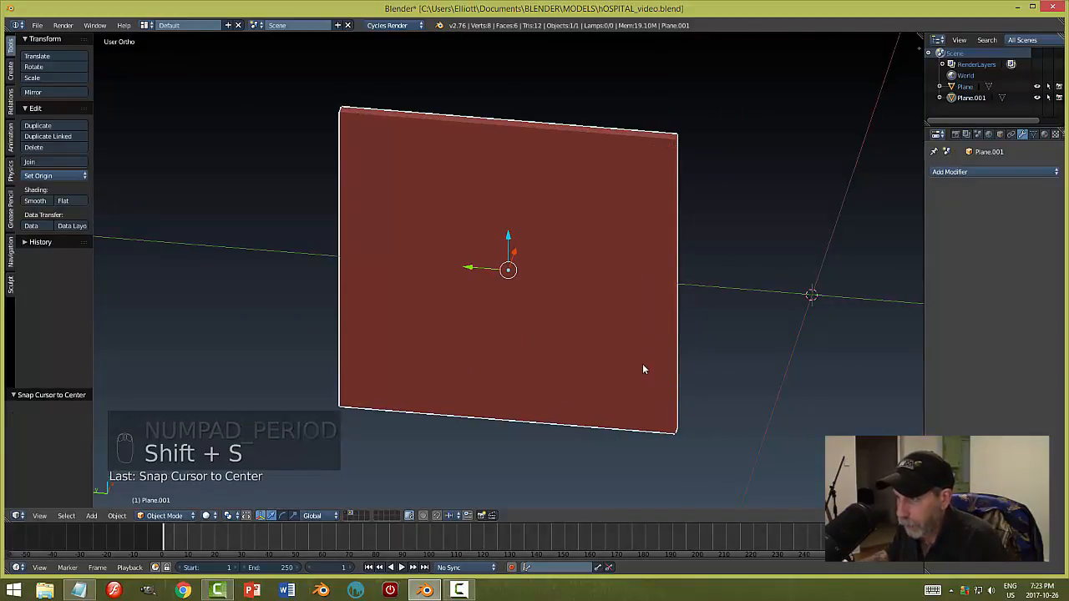
- Apply the scale transformation to the door panel
middle_drag(642, 363, 566, 342)
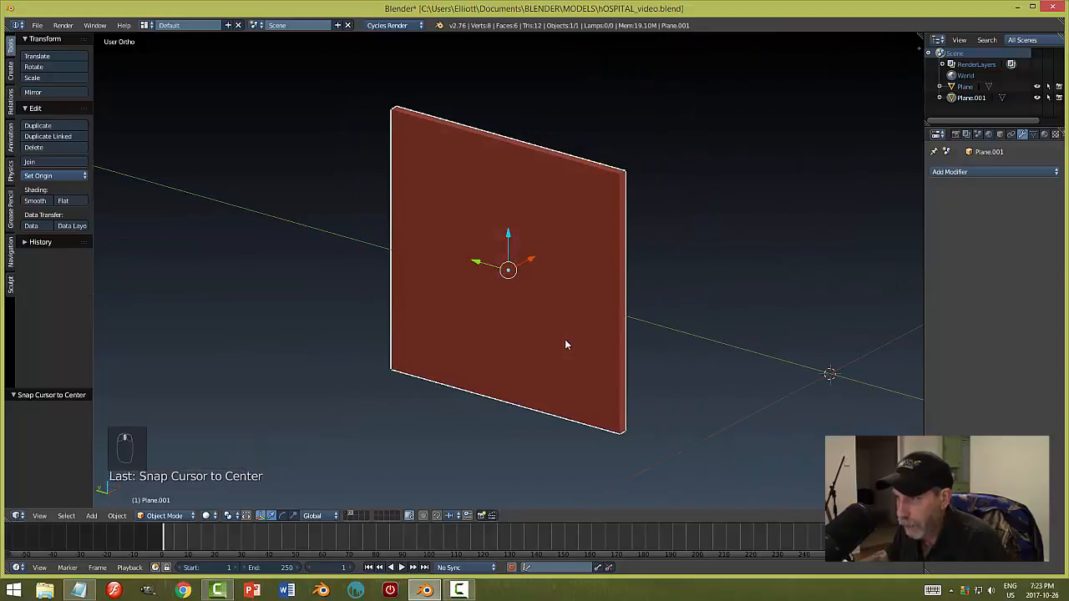
click(117, 515)
mouse_move(142, 432)
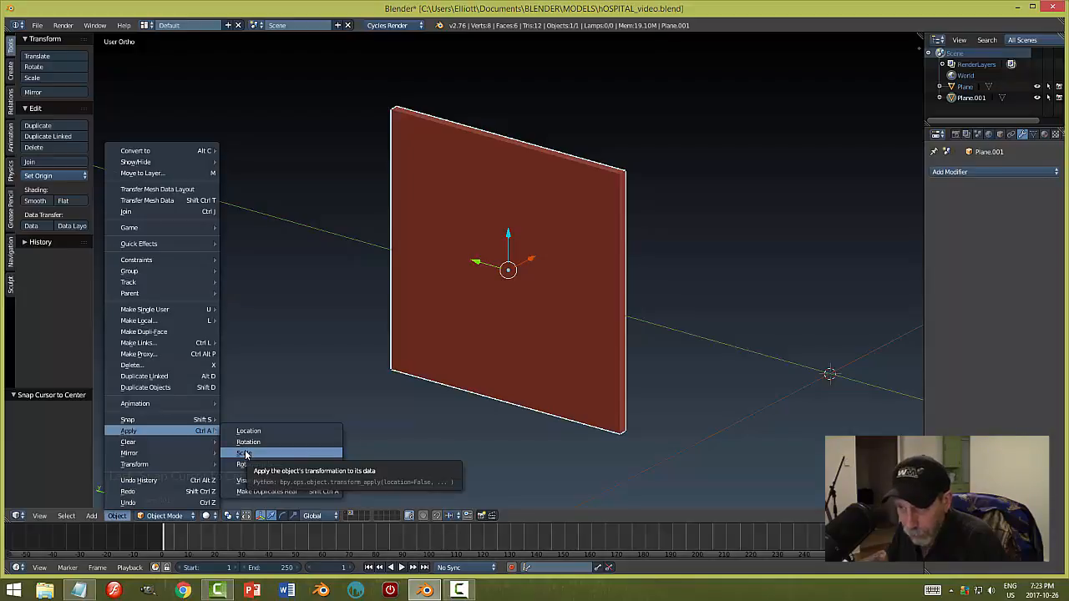
click(244, 454)
- Enter Edit Mode with edge selection and select the four short edges across the door panel's thickness at its corners
key(Tab)
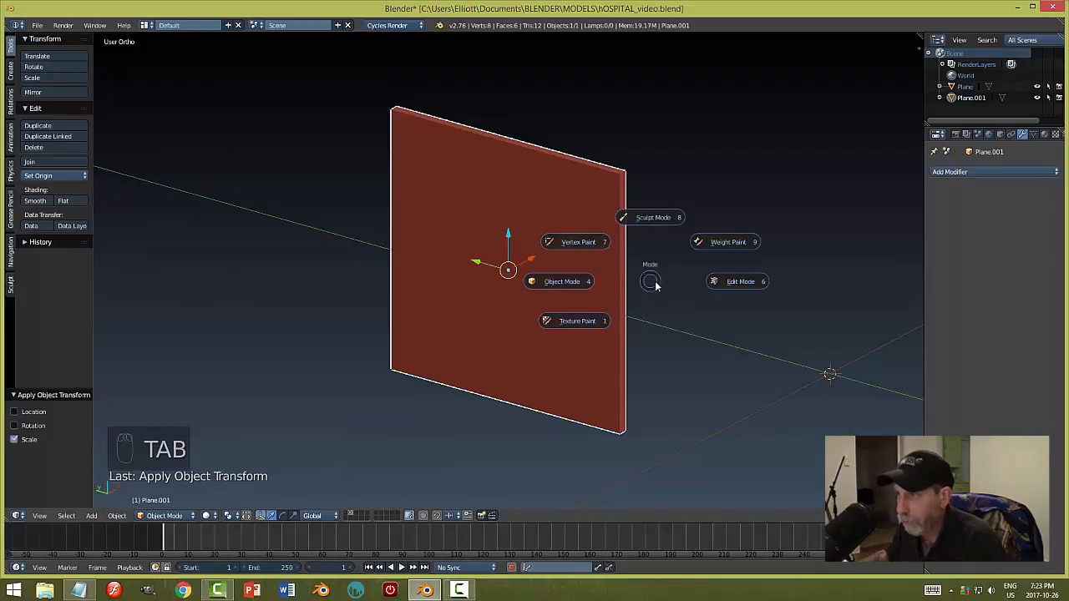
key(ctrl+Tab)
click(648, 231)
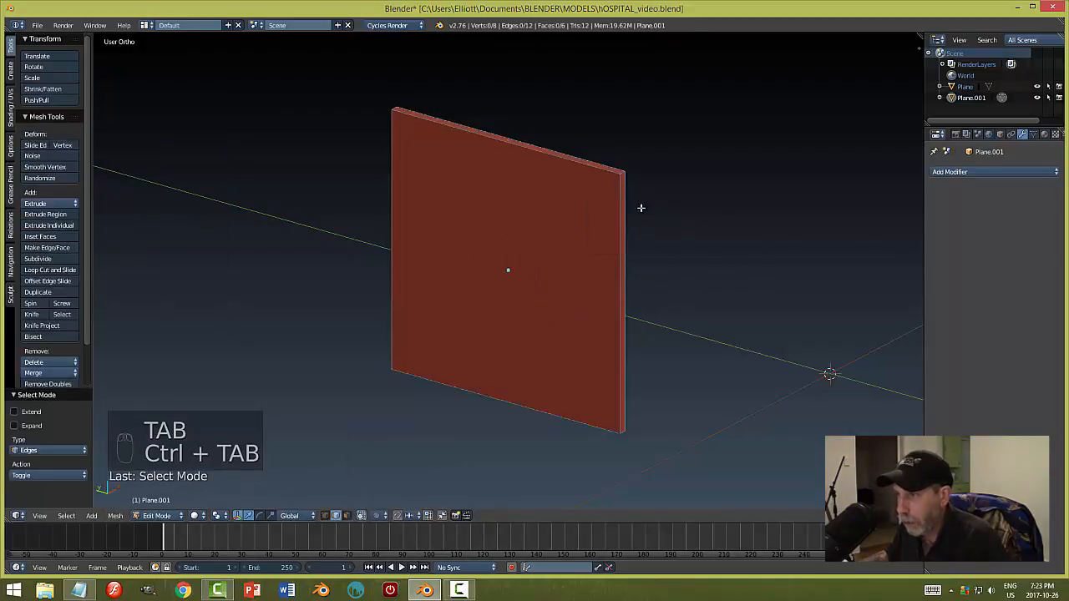
click(623, 172)
middle_drag(496, 257, 649, 267)
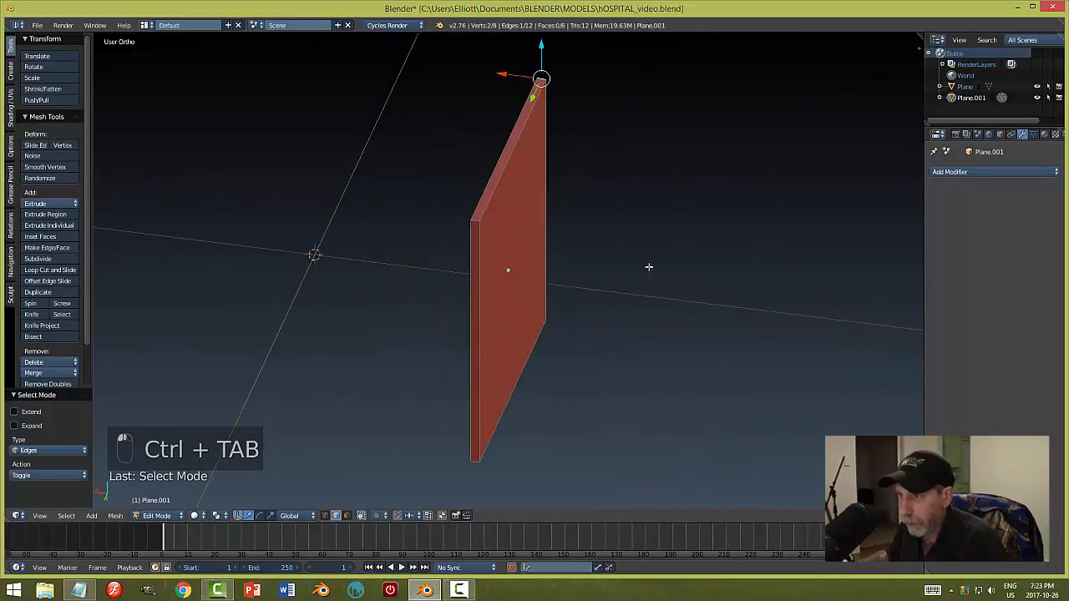
shift+click(473, 221)
middle_drag(529, 309, 487, 272)
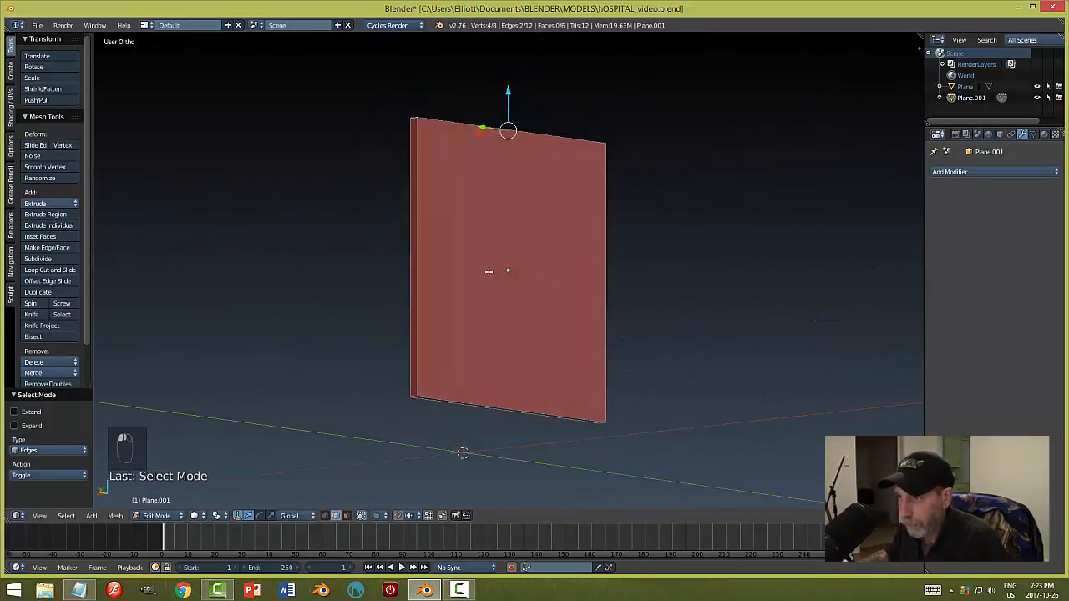
shift+click(412, 388)
middle_drag(489, 377, 585, 388)
shift+click(609, 389)
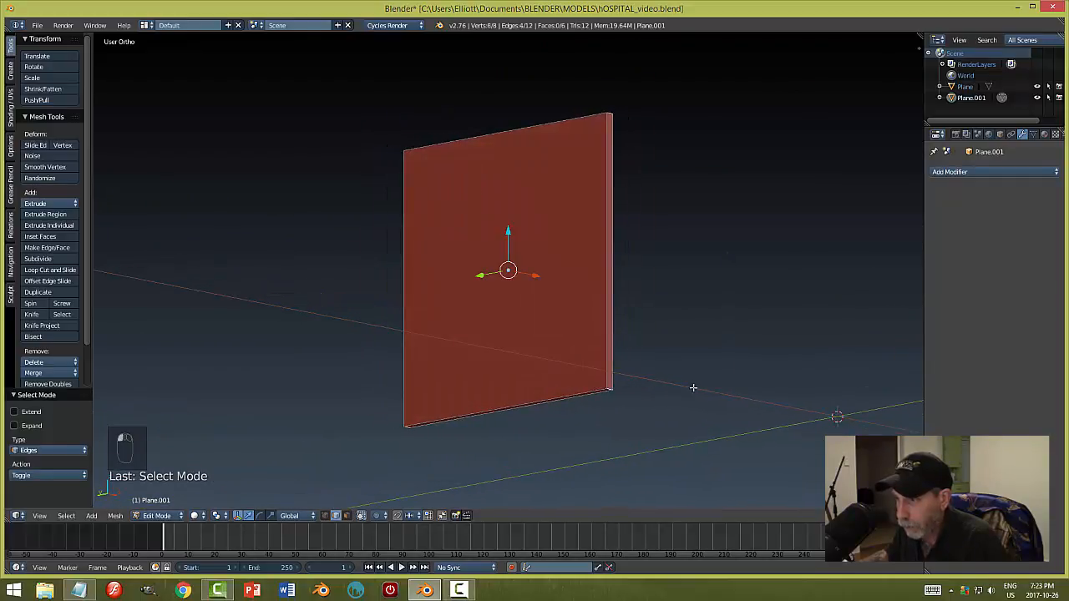
- Bevel the selected corner edges of the door panel by about 0.054 with 3 segments
mouse_move(693, 387)
middle_down()
mouse_move(671, 406)
mouse_move(675, 430)
mouse_move(695, 372)
middle_up()
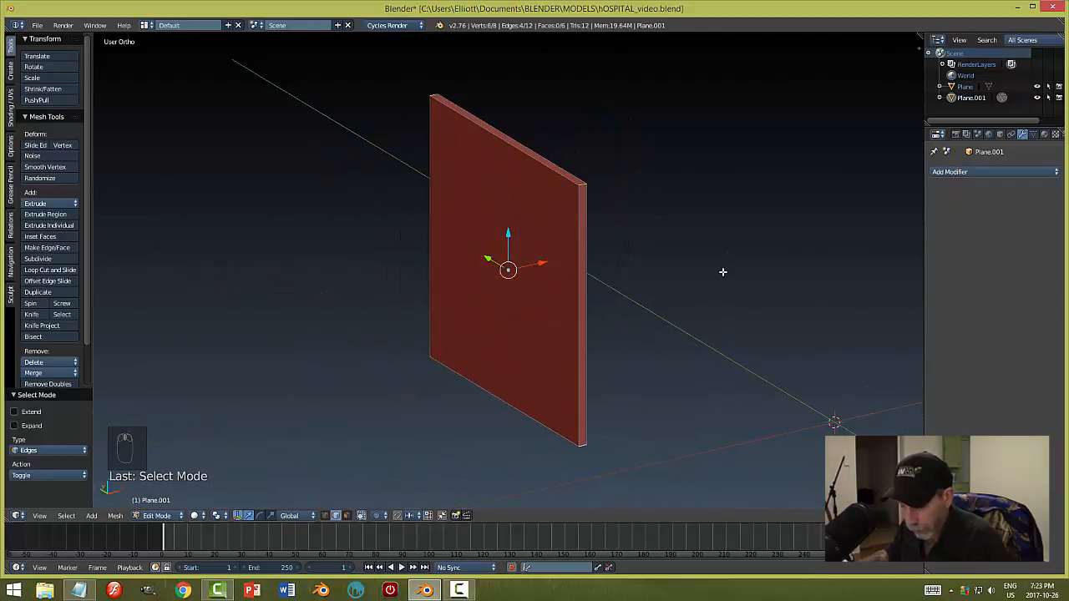
key(ctrl+b)
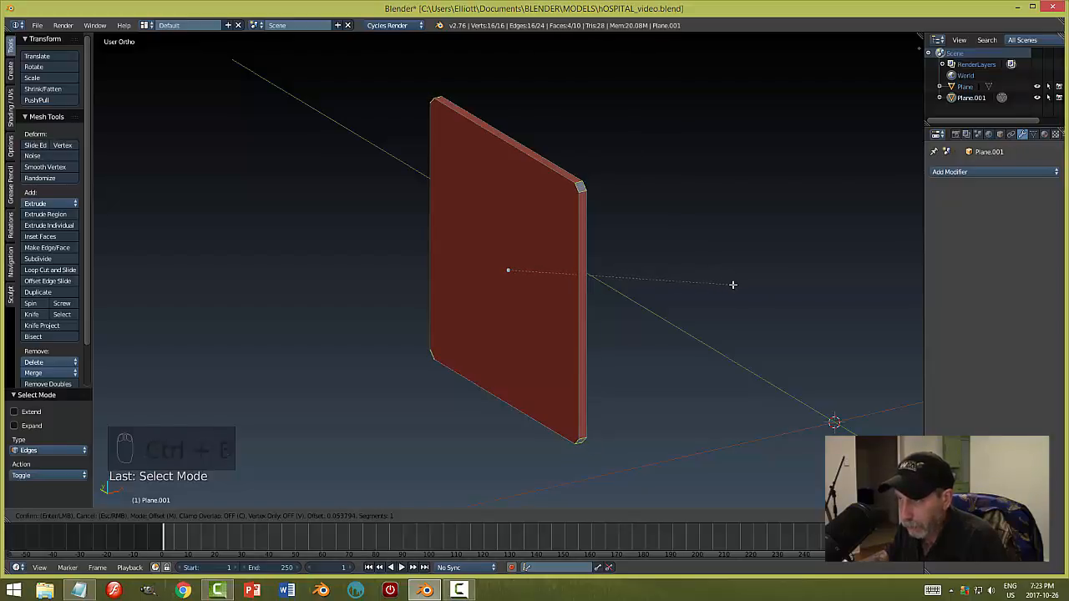
scroll(732, 285, up, 2)
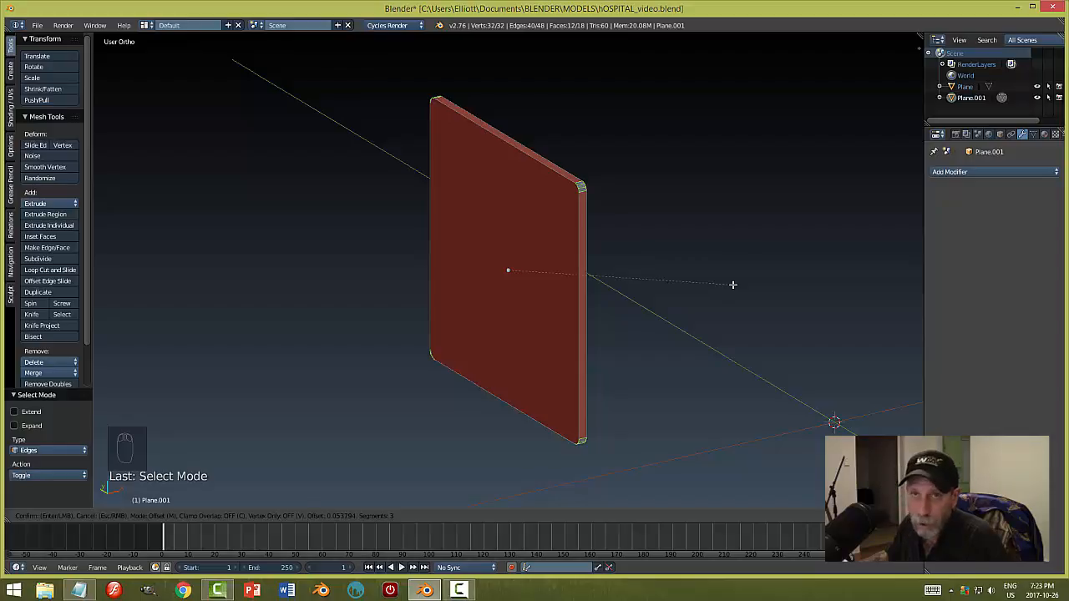
click(732, 285)
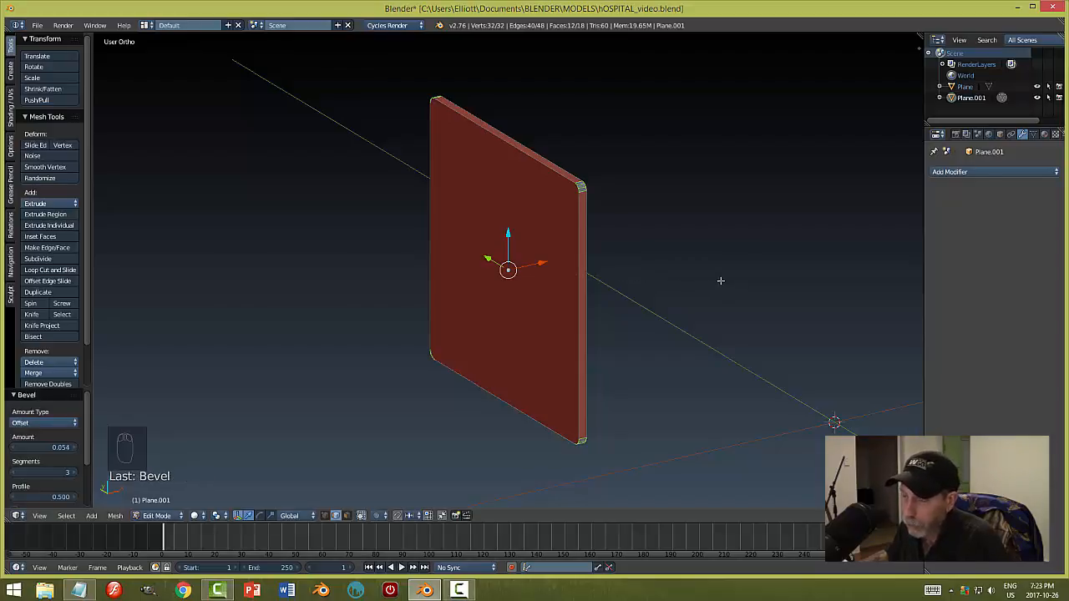
- Bevel the edge loops outlining both large faces of the door panel by about 0.016 with 2 segments, then return to Object Mode
key(a)
right_click(541, 152)
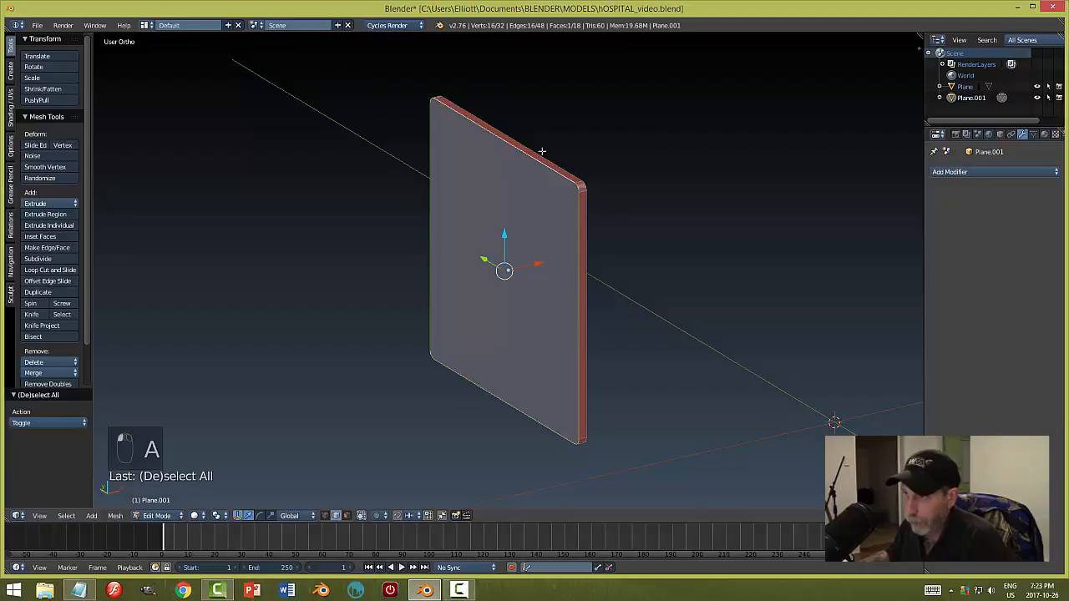
alt+shift+right_click(539, 151)
middle_drag(708, 262, 622, 251)
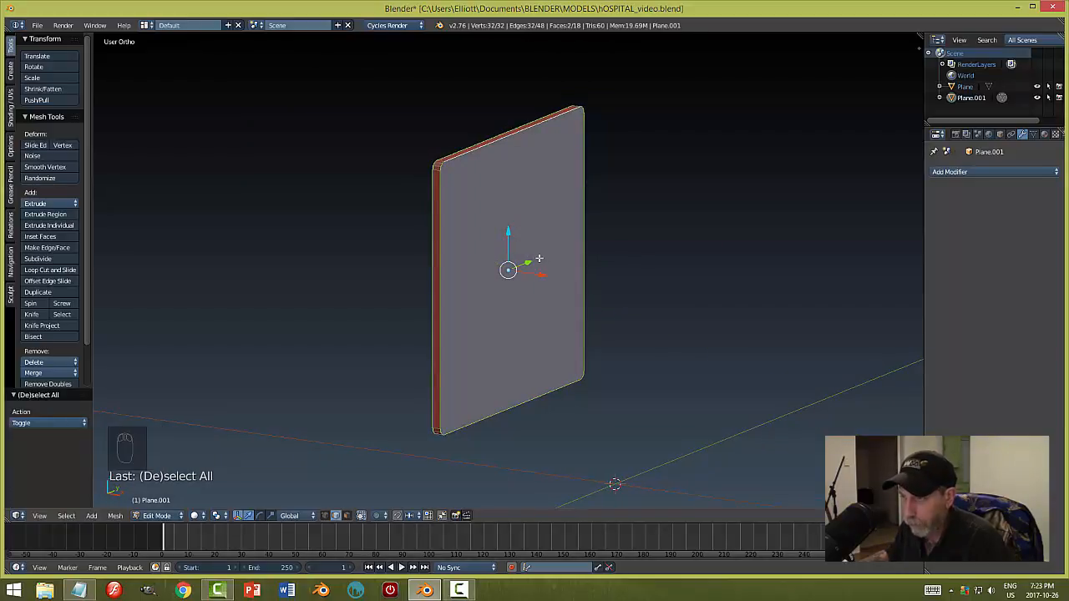
middle_drag(538, 259, 644, 253)
key(ctrl+b)
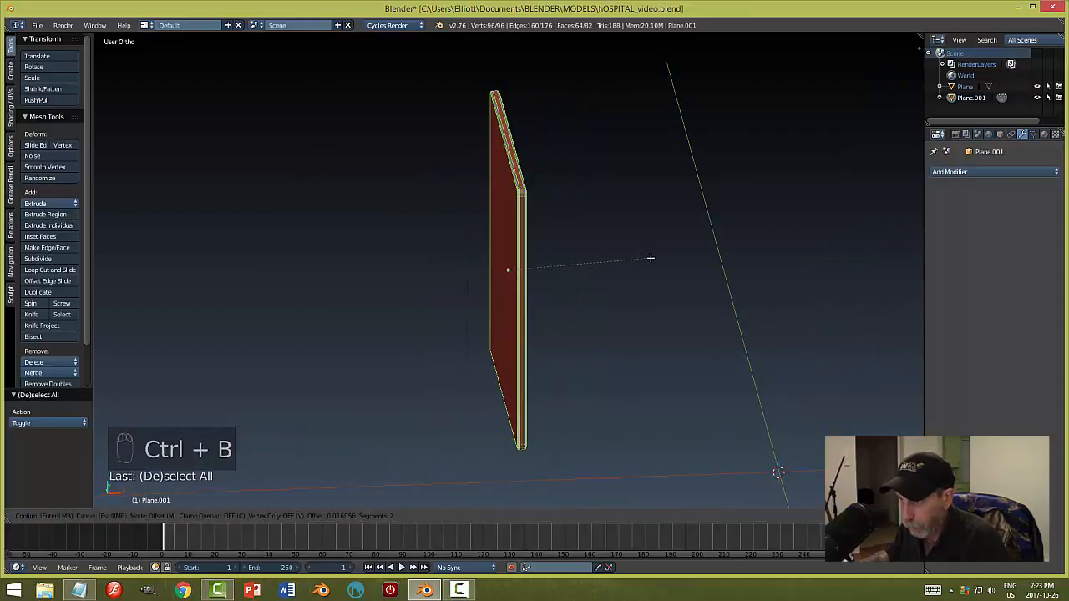
click(650, 258)
key(a)
key(Tab)
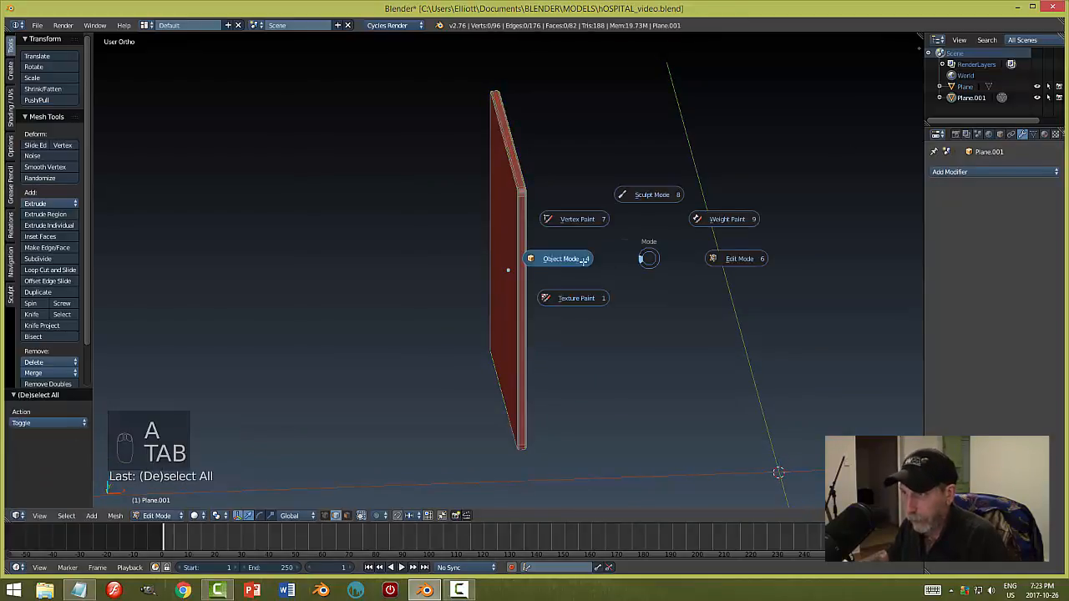
middle_drag(603, 276, 563, 269)
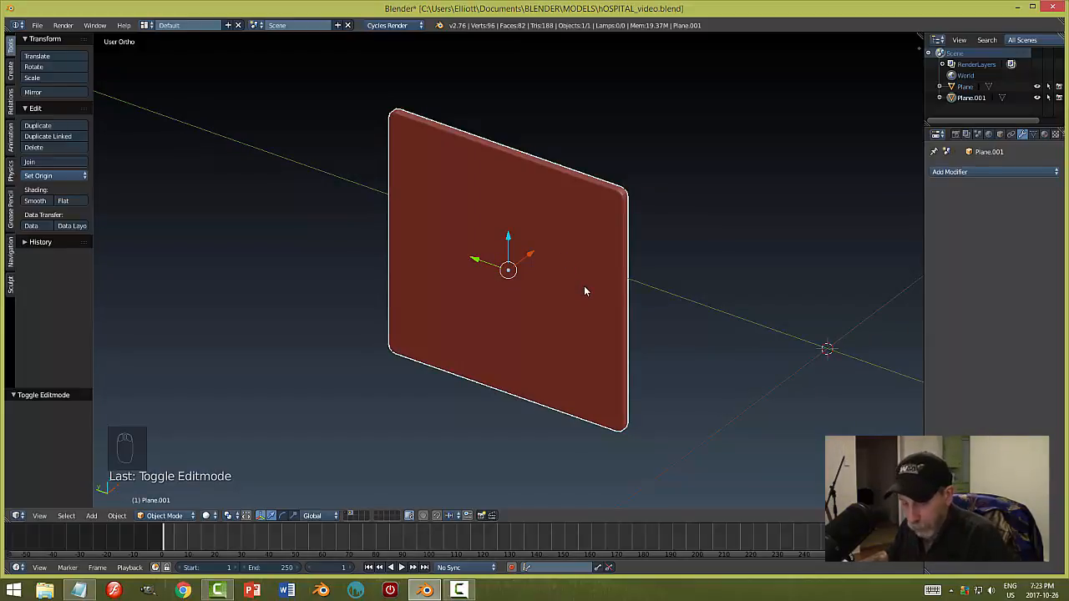
- Snap the 3D cursor to the door panel's centre and add a cube there
key(shift+s)
click(580, 276)
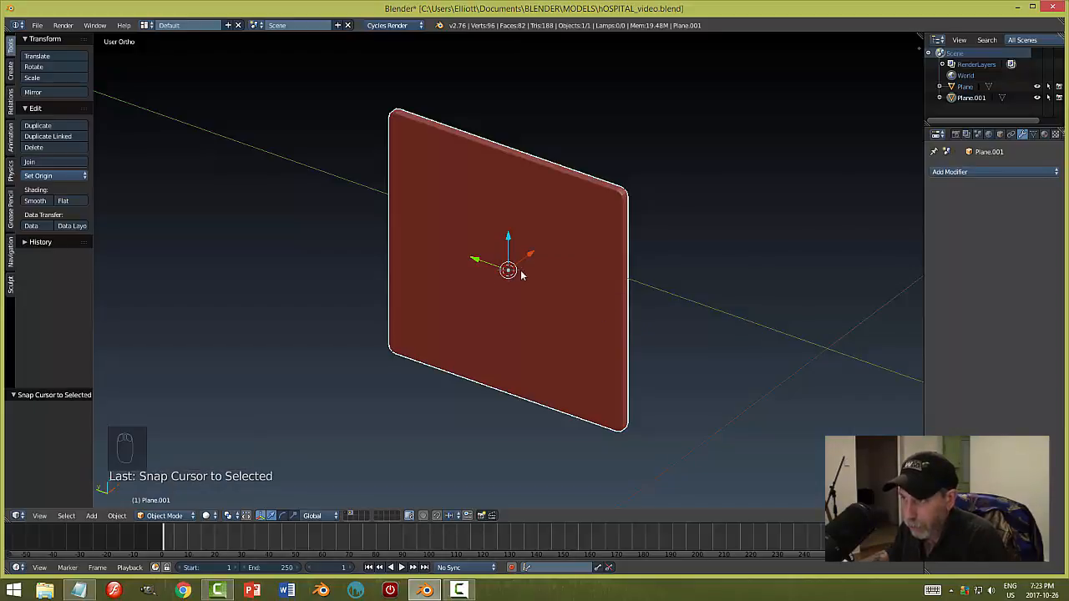
middle_drag(508, 265, 575, 259)
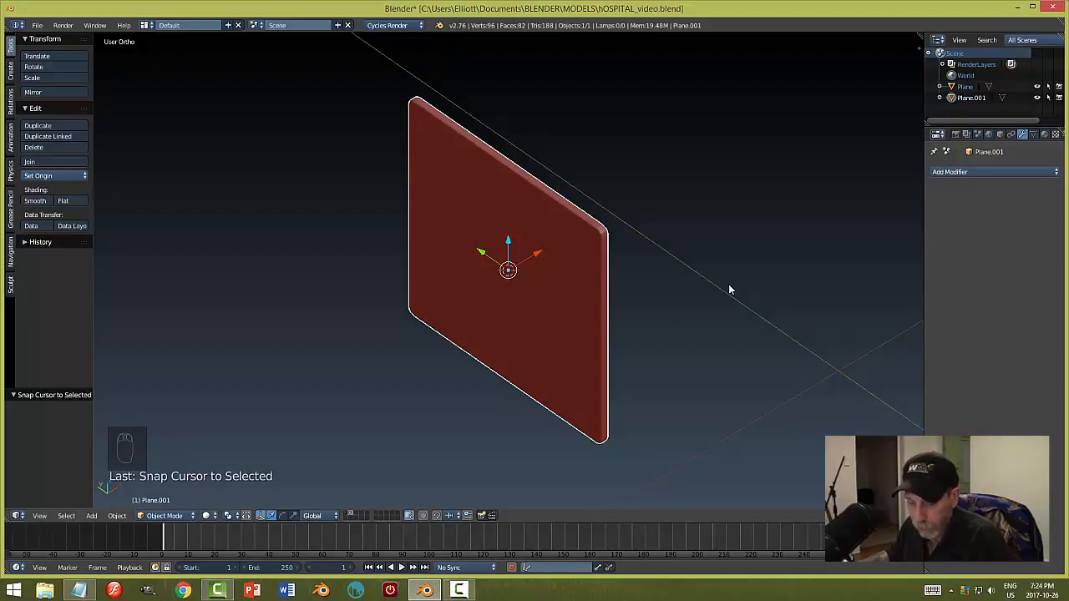
key(shift+a)
mouse_move(732, 290)
click(778, 297)
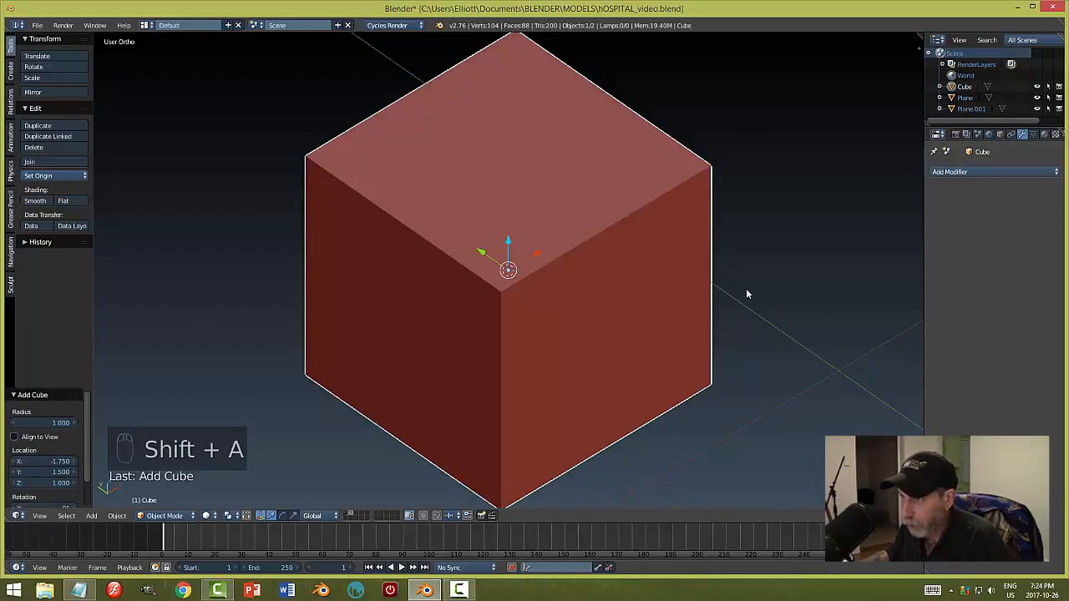
- Scale the cube down to a small block and move it up about 0.451 along Z on the door panel
scroll(794, 250, down, 3)
key(s)
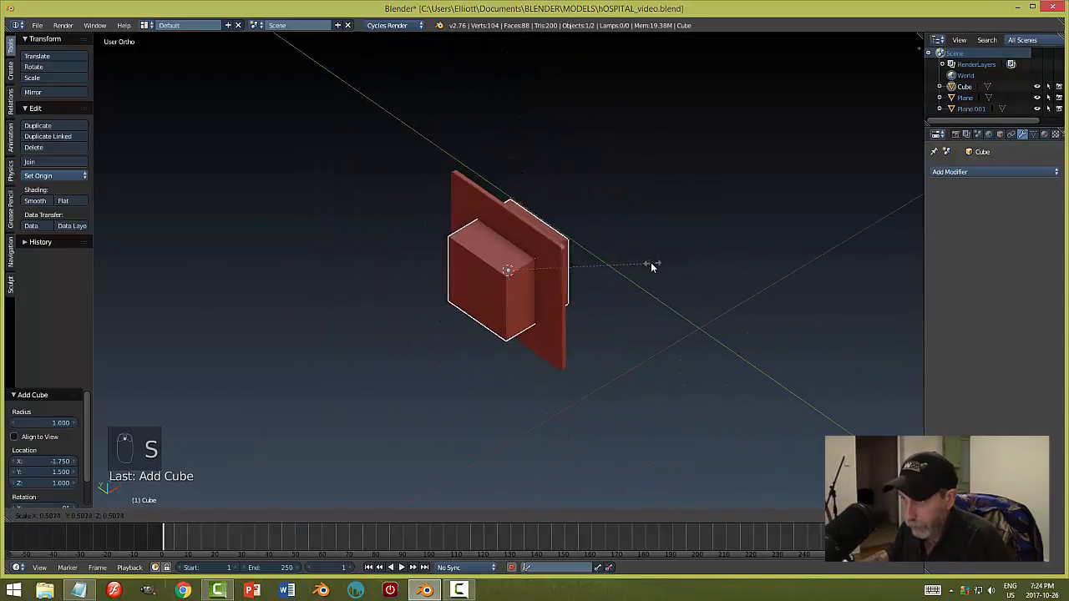
click(615, 268)
middle_drag(598, 269, 704, 255)
key(s)
click(522, 242)
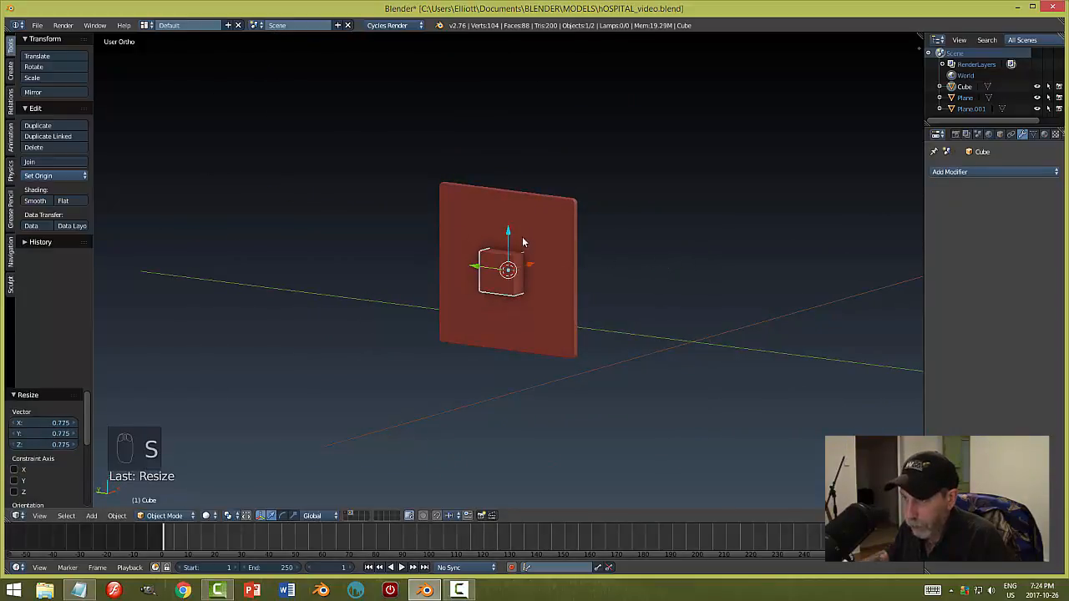
drag(510, 236, 513, 195)
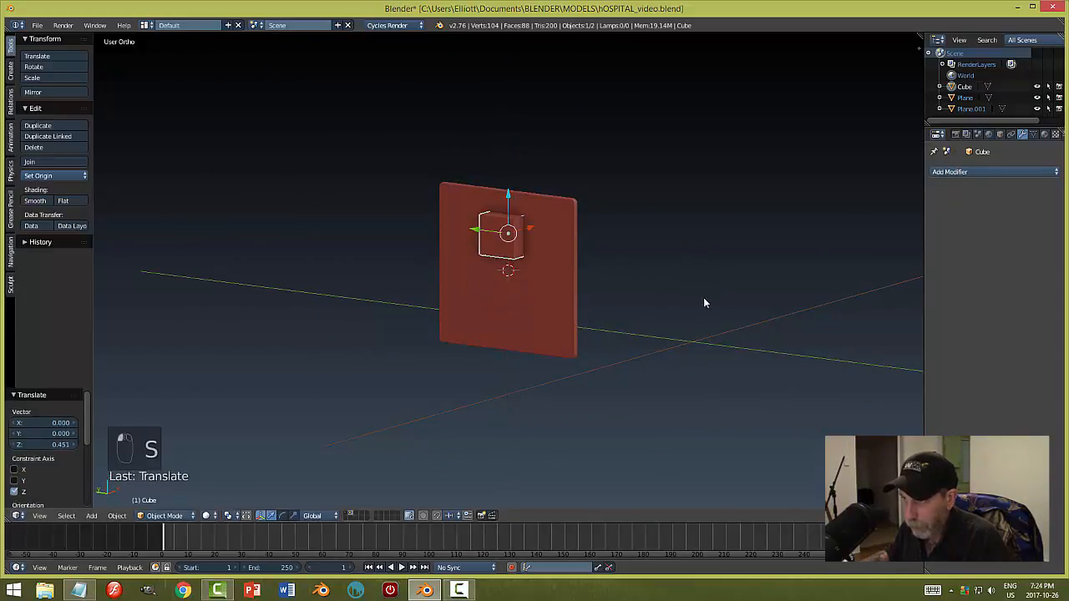
- Stretch the small block along Y by a factor of about 2.523
key(s)
key(y)
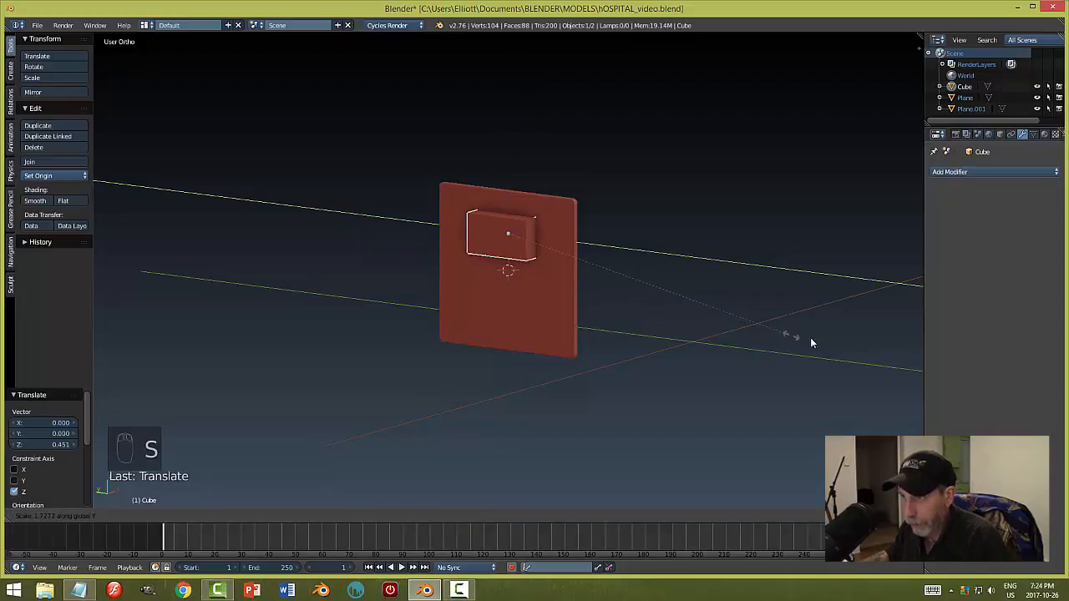
click(104, 341)
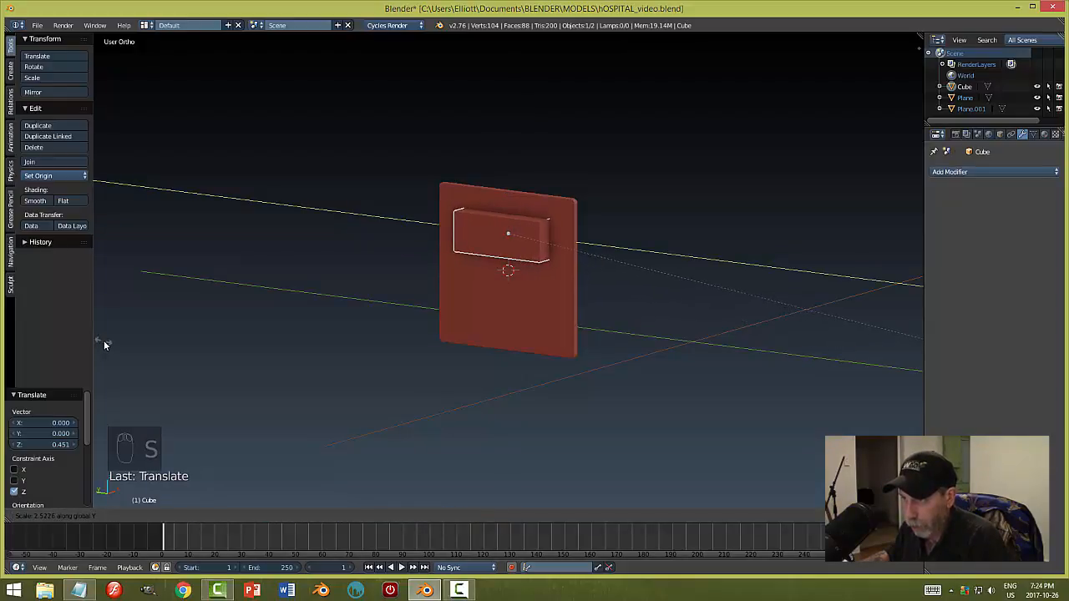
- Apply the scale transformation to the stretched block
middle_drag(515, 280, 572, 252)
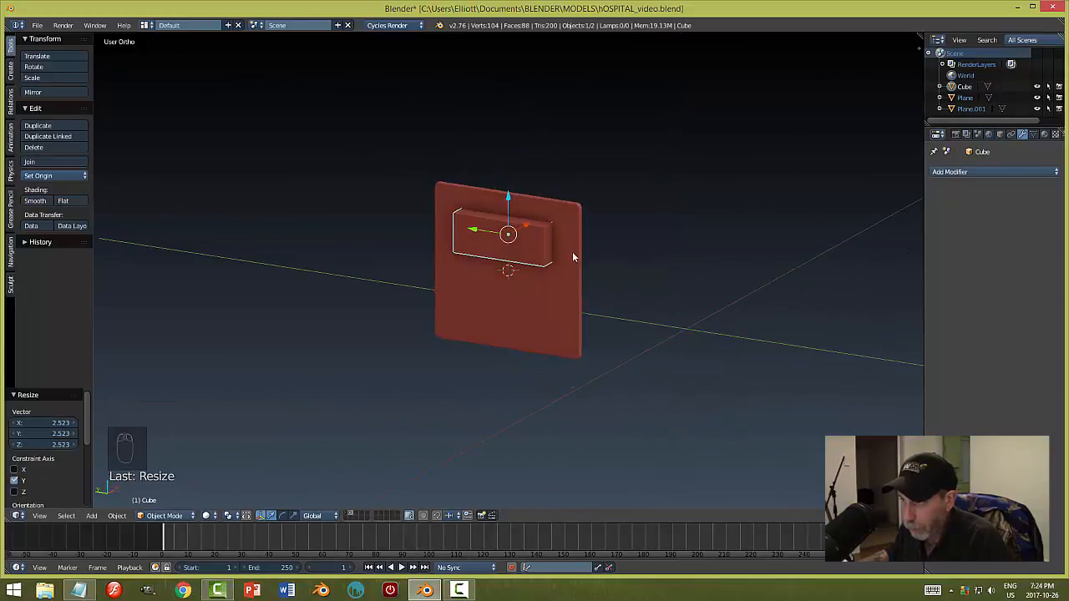
middle_drag(507, 280, 525, 267)
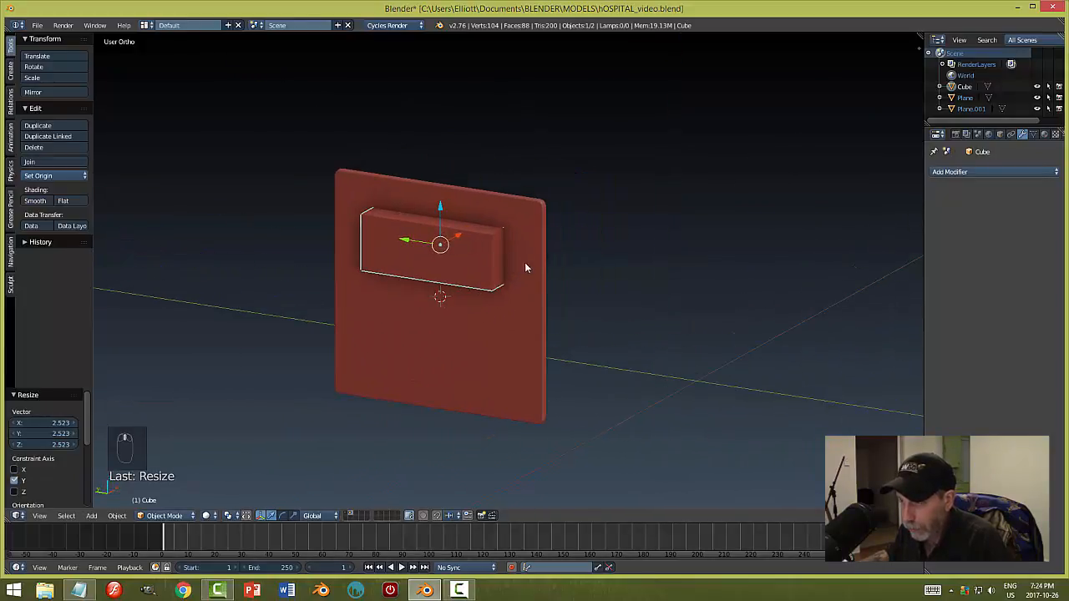
scroll(511, 216, up, 2)
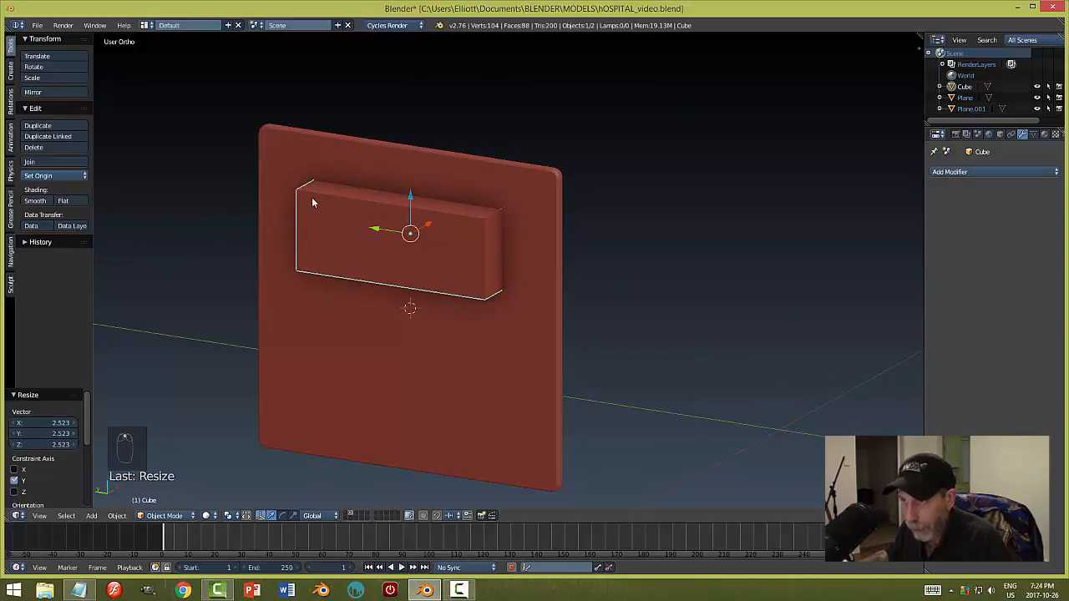
click(117, 515)
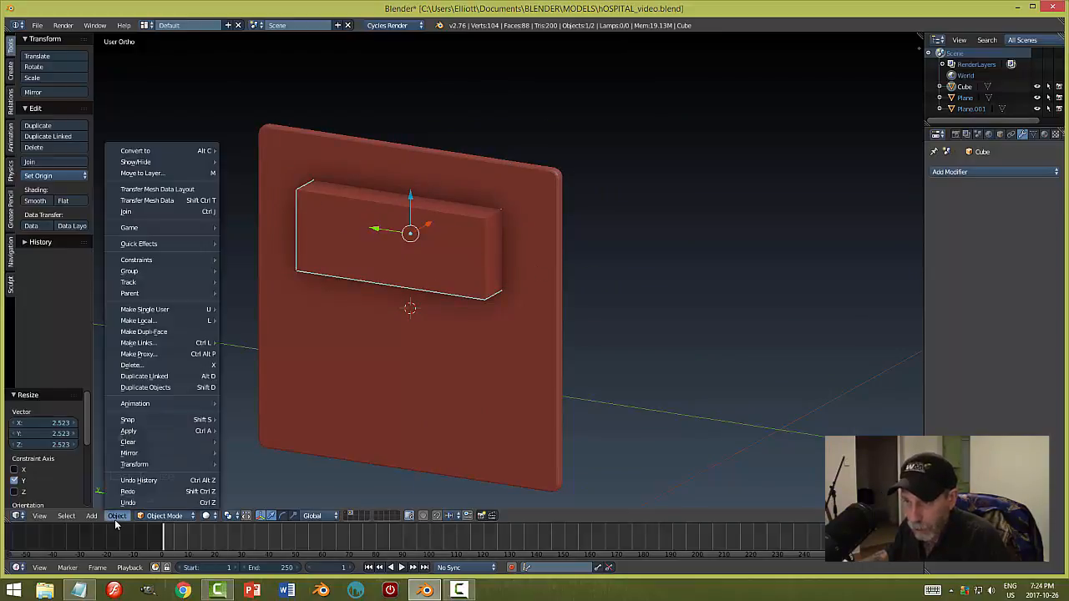
mouse_move(133, 431)
click(259, 454)
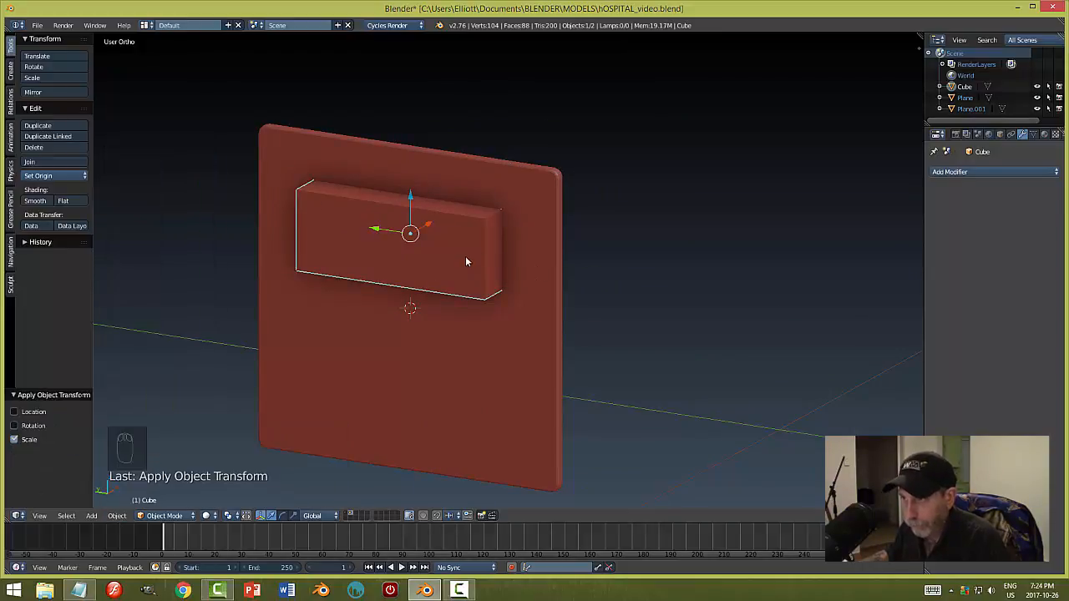
- In Edit Mode, select the block's four corner edges that run through the door panel's thickness
key(Tab)
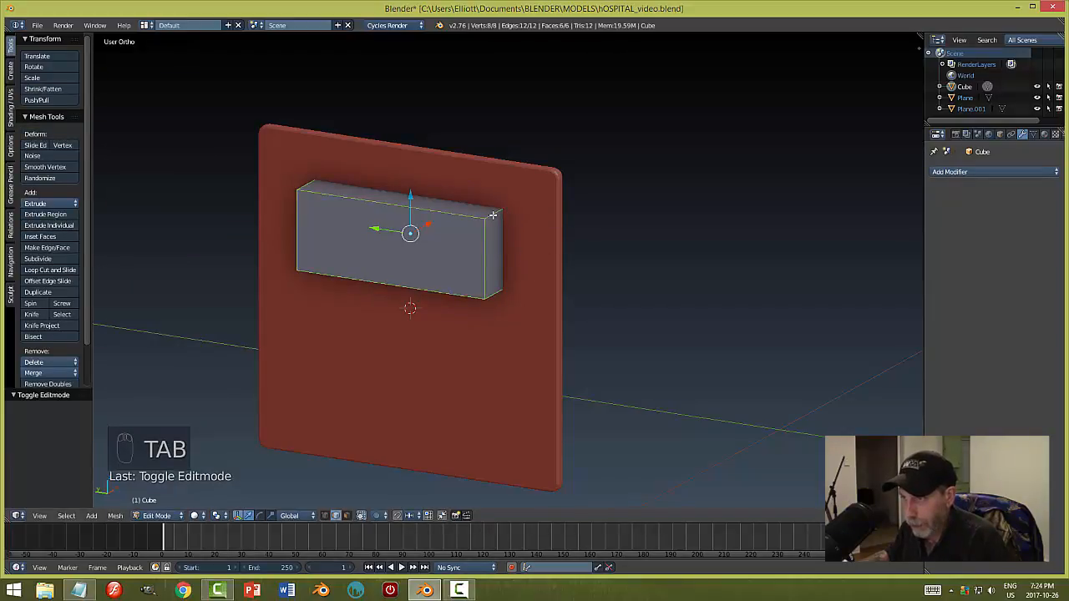
key(a)
right_click(495, 250)
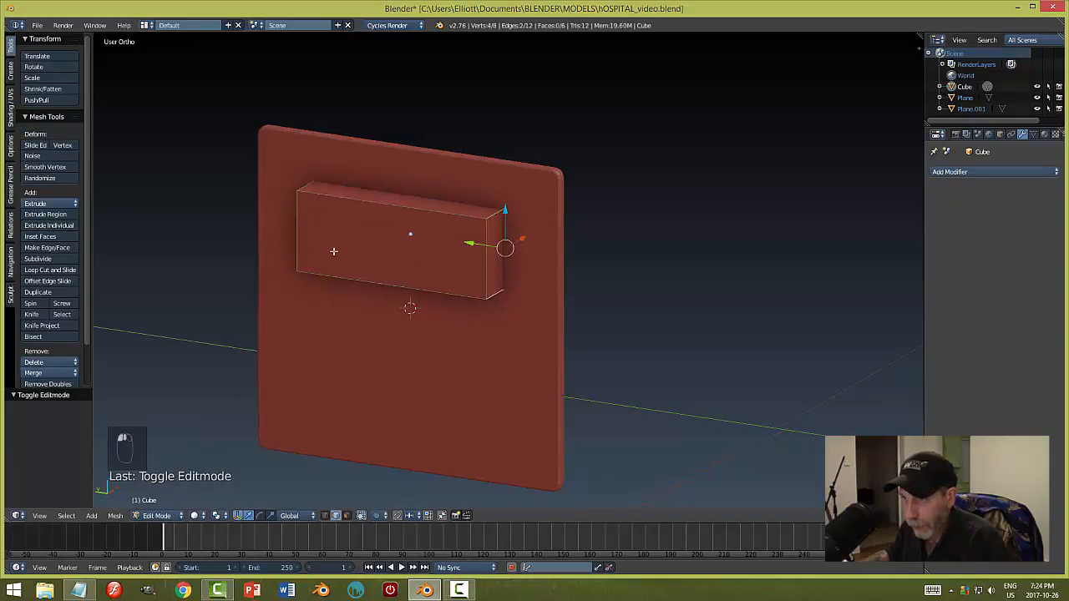
middle_drag(334, 251, 421, 246)
shift+right_click(412, 246)
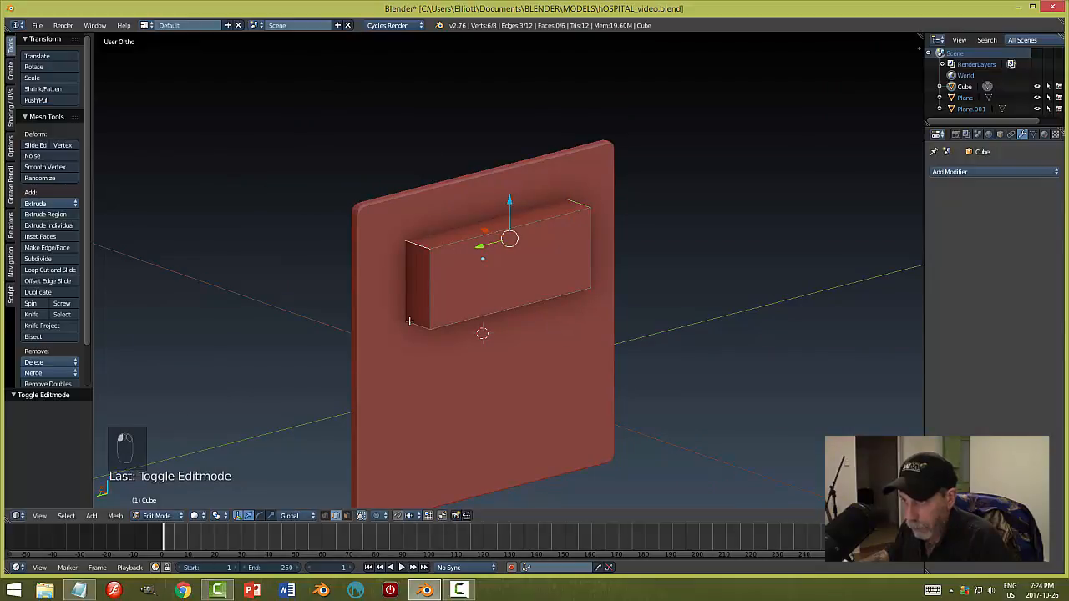
shift+right_click(409, 320)
- Bevel the block's selected corner edges by about 0.043 with 3 segments, clear the selection and return to Object Mode
key(ctrl+b)
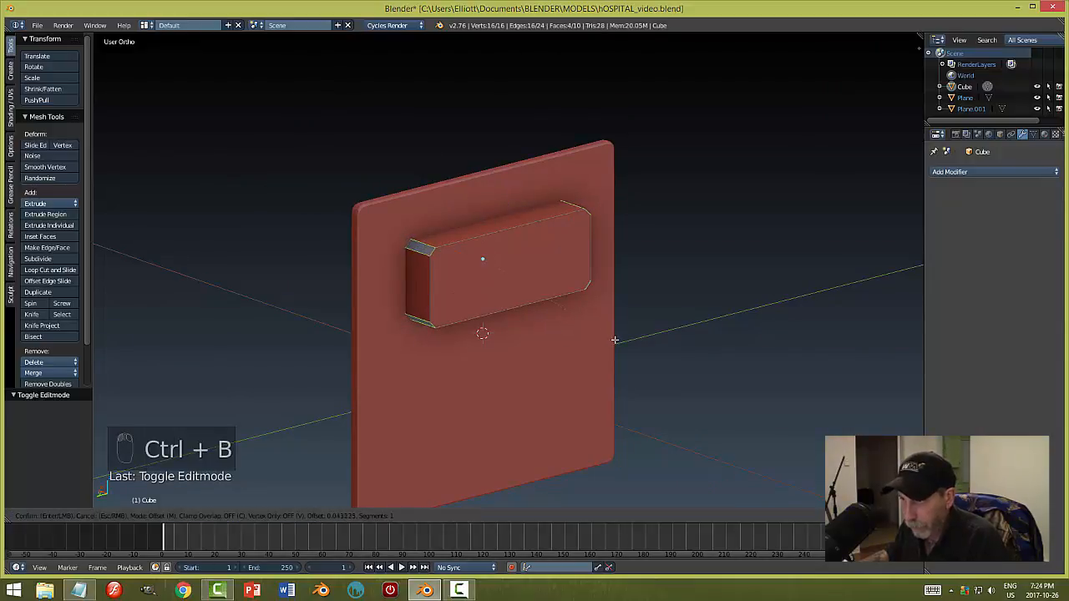
scroll(614, 340, up, 3)
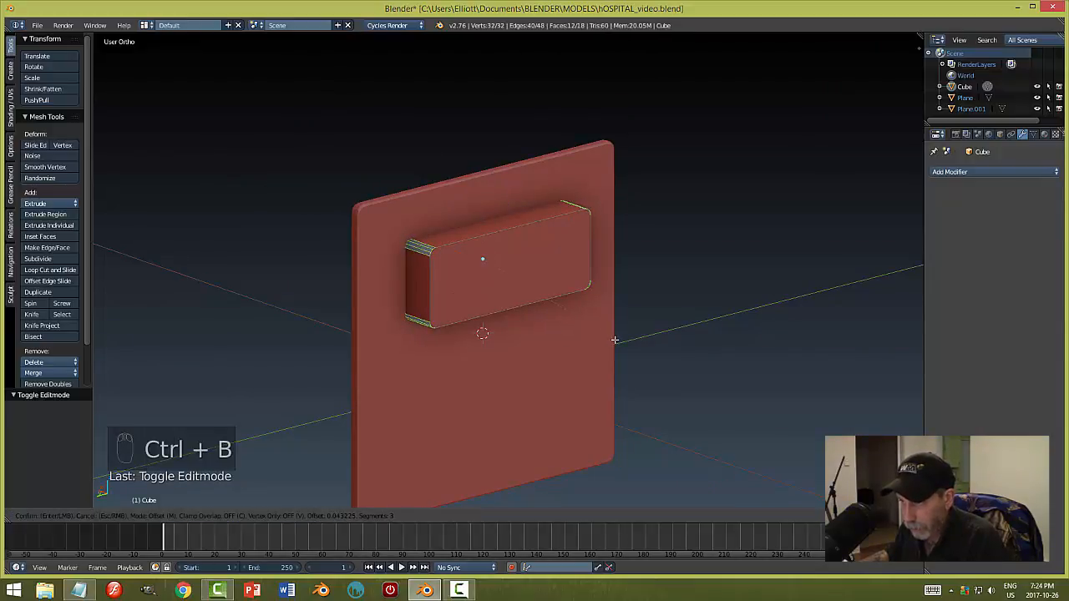
click(615, 340)
key(a)
key(Tab)
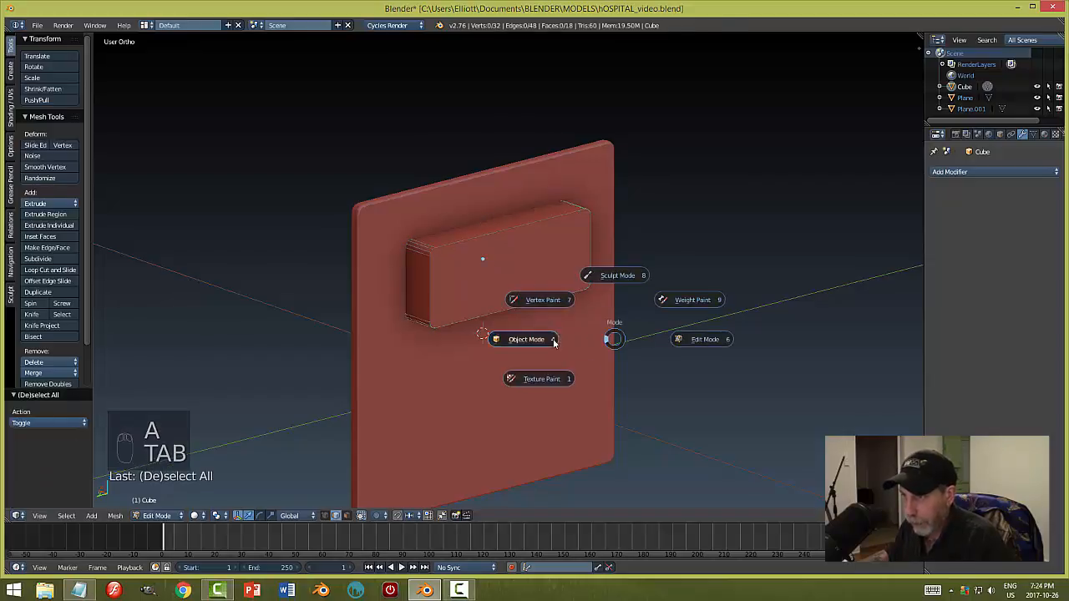
- Cut the rounded block's shape out of the door panel with a Boolean modifier set to Difference and object Cube, and apply it
click(492, 339)
middle_drag(495, 339, 524, 228)
right_click(524, 228)
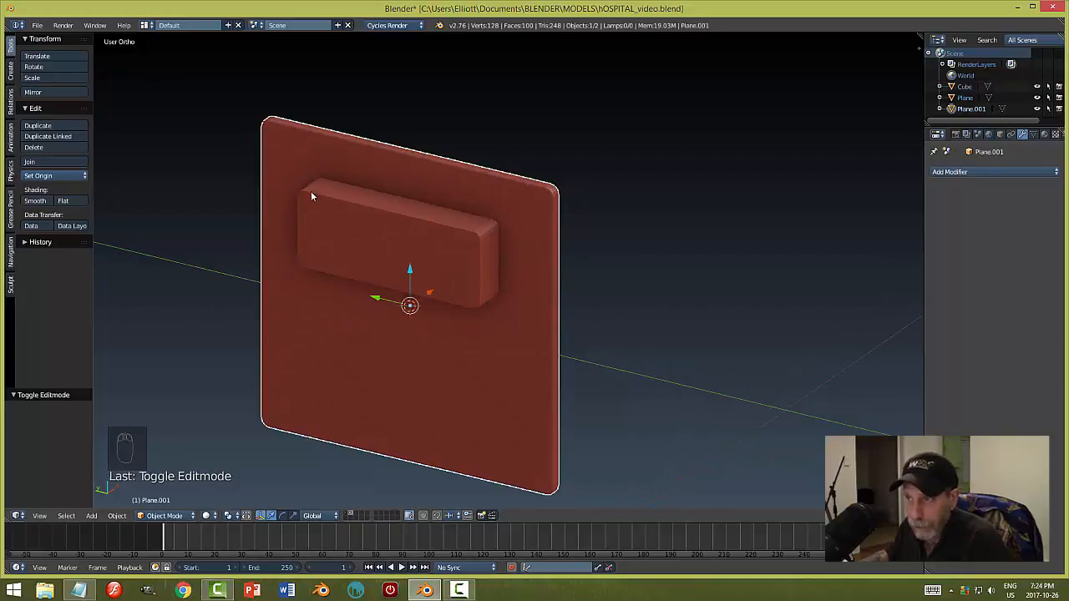
middle_drag(568, 295, 526, 295)
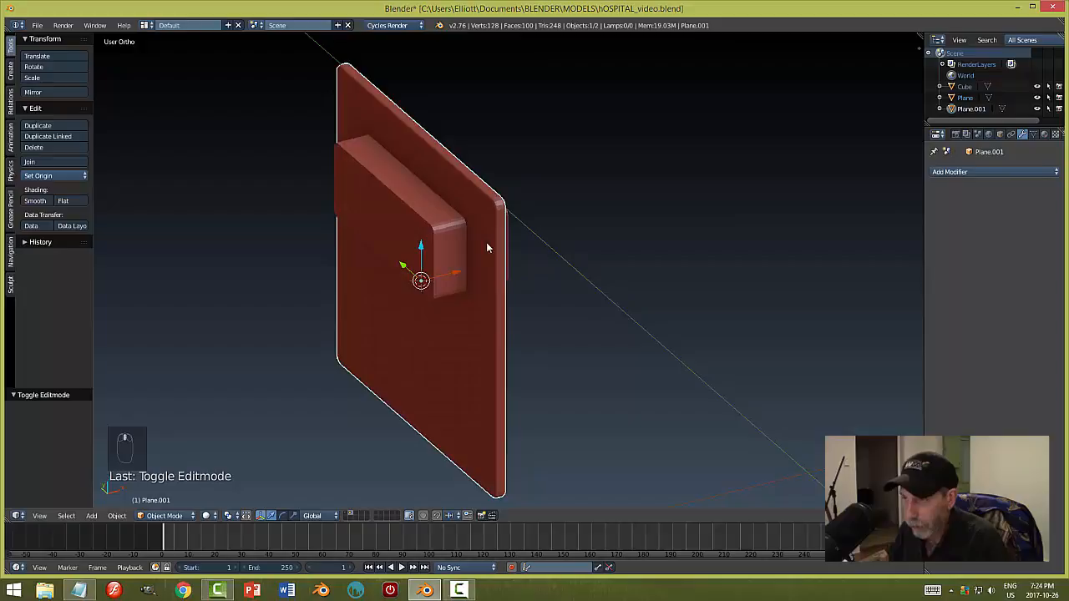
click(960, 172)
click(835, 222)
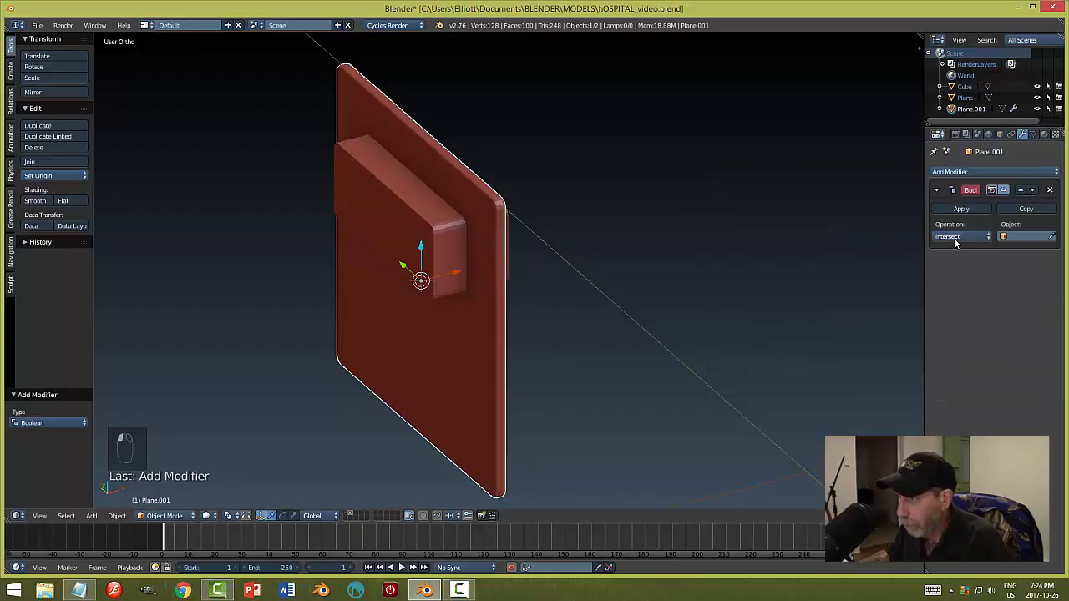
click(960, 237)
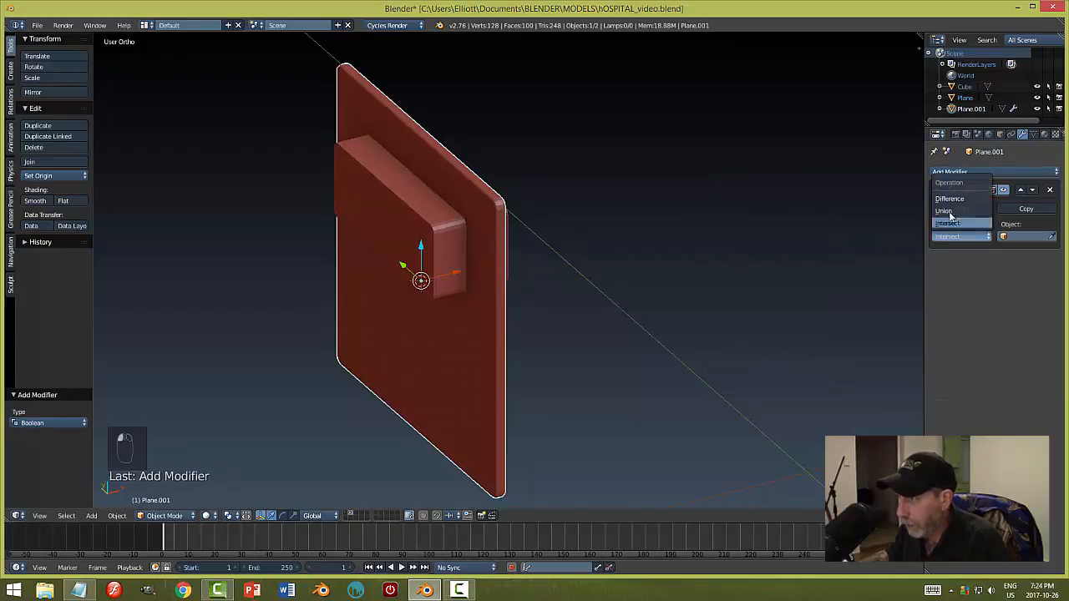
click(1051, 237)
click(408, 224)
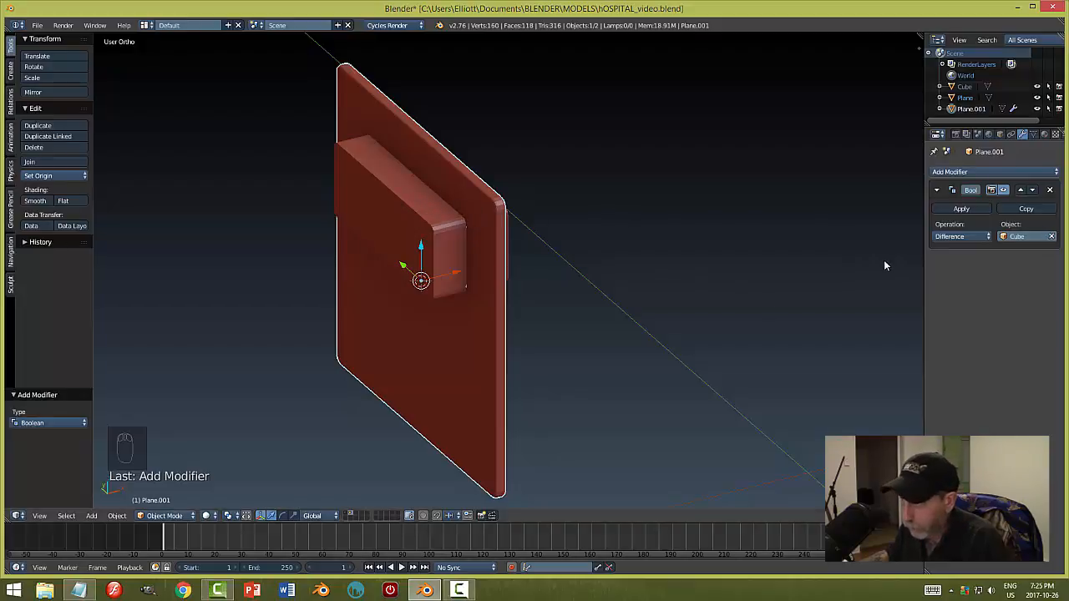
click(961, 209)
- Hide the rounded block used as the cutter
right_click(391, 222)
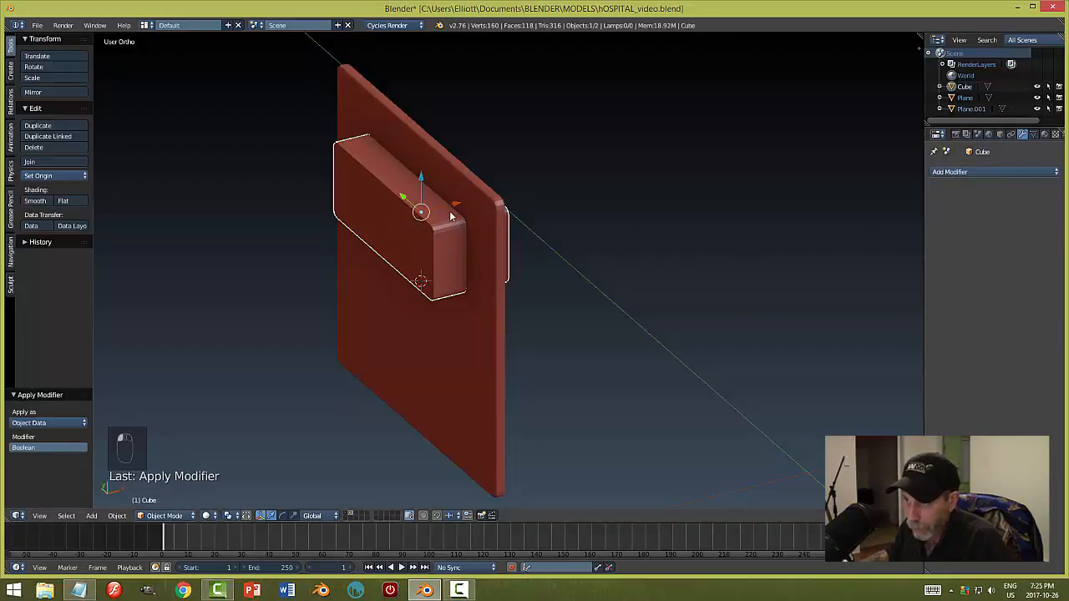
key(h)
middle_drag(461, 216, 384, 229)
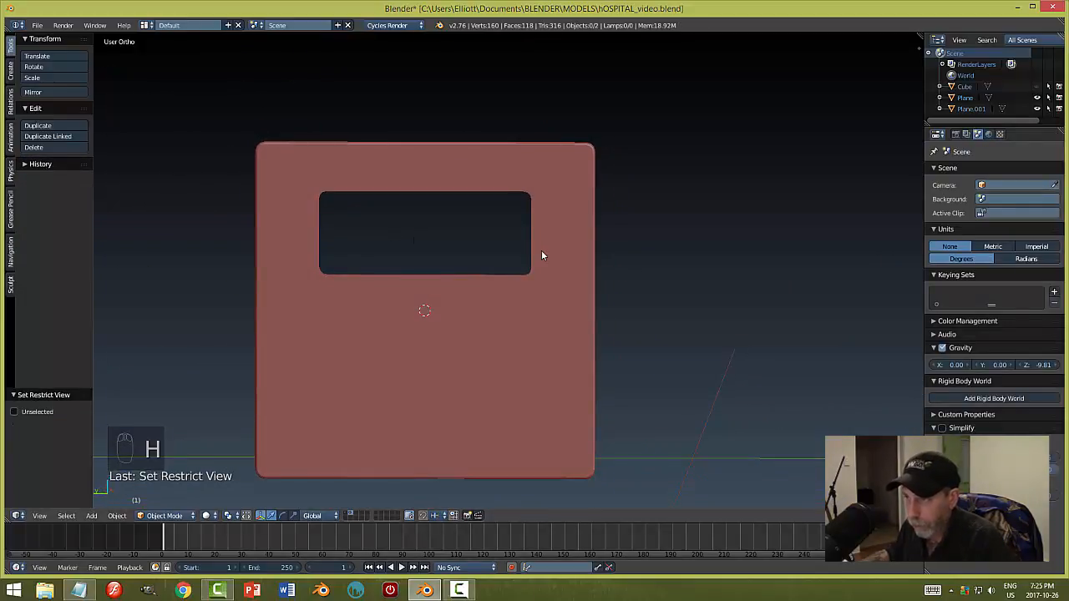
- Select the door panel and enter Edit Mode with edge selection
scroll(543, 252, up, 3)
right_click(480, 292)
right_drag(494, 291, 454, 270)
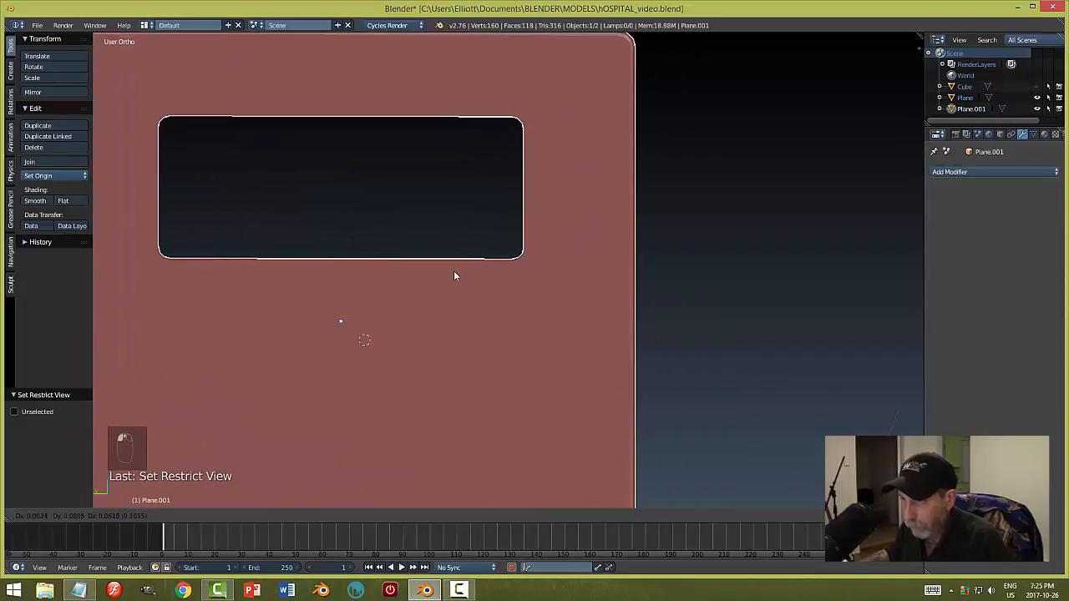
right_click(453, 271)
middle_drag(486, 289, 444, 284)
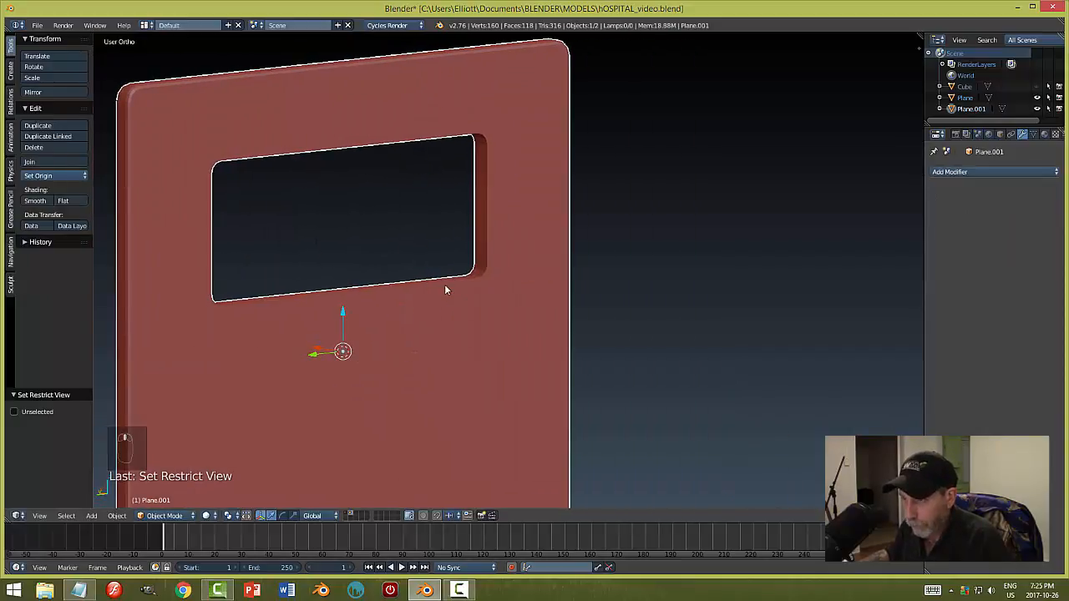
key(Tab)
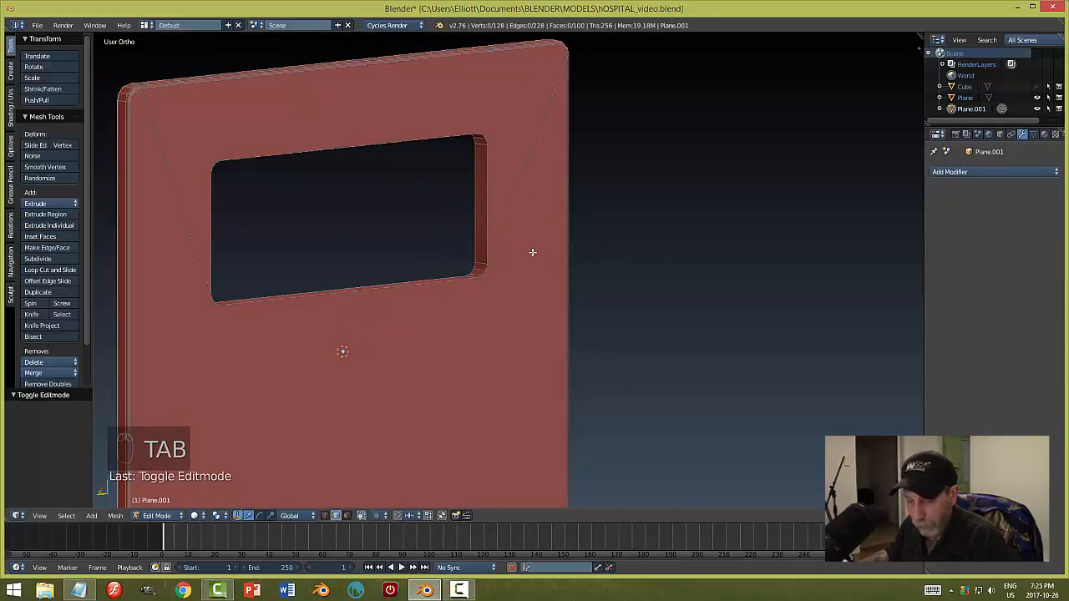
key(ctrl+Tab)
click(522, 251)
- Select all rim edges of the window opening on both faces of the door panel
key(alt+shift+space)
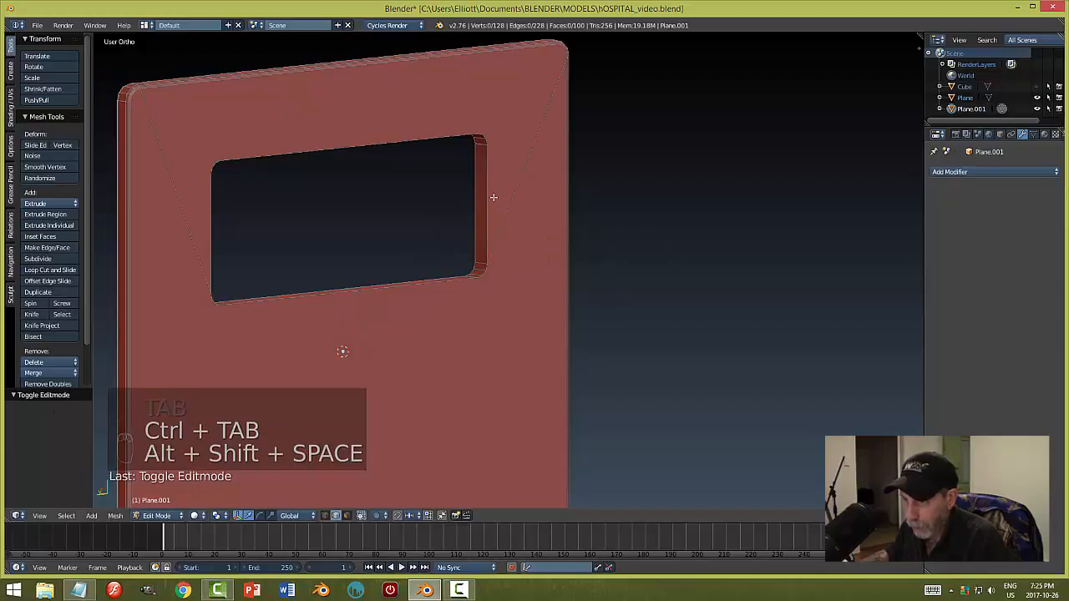
key(alt+shift+space)
alt+shift+click(493, 197)
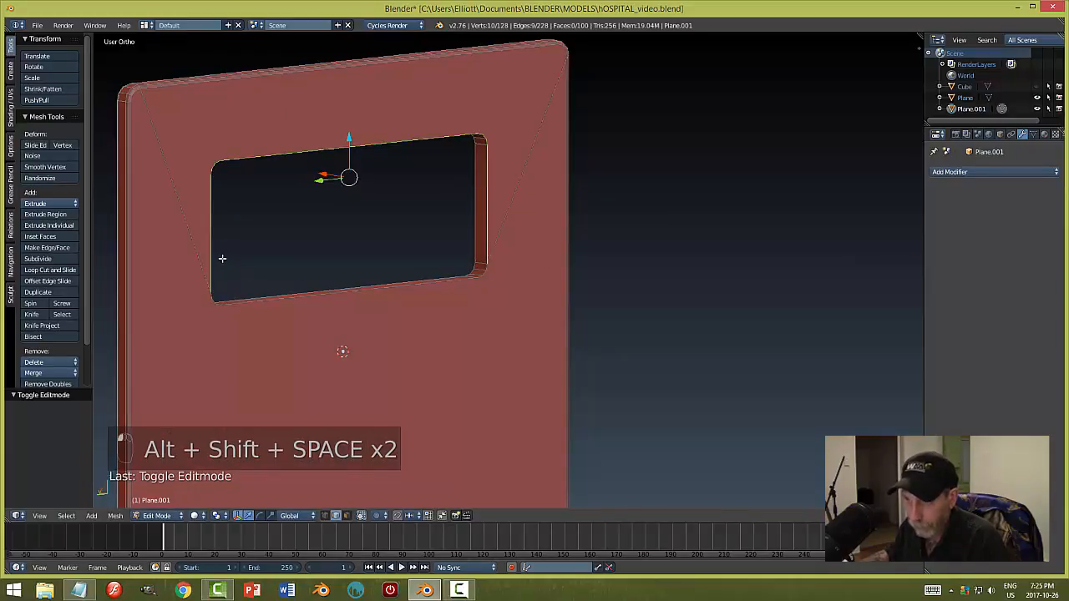
alt+shift+click(252, 298)
middle_drag(253, 299, 337, 298)
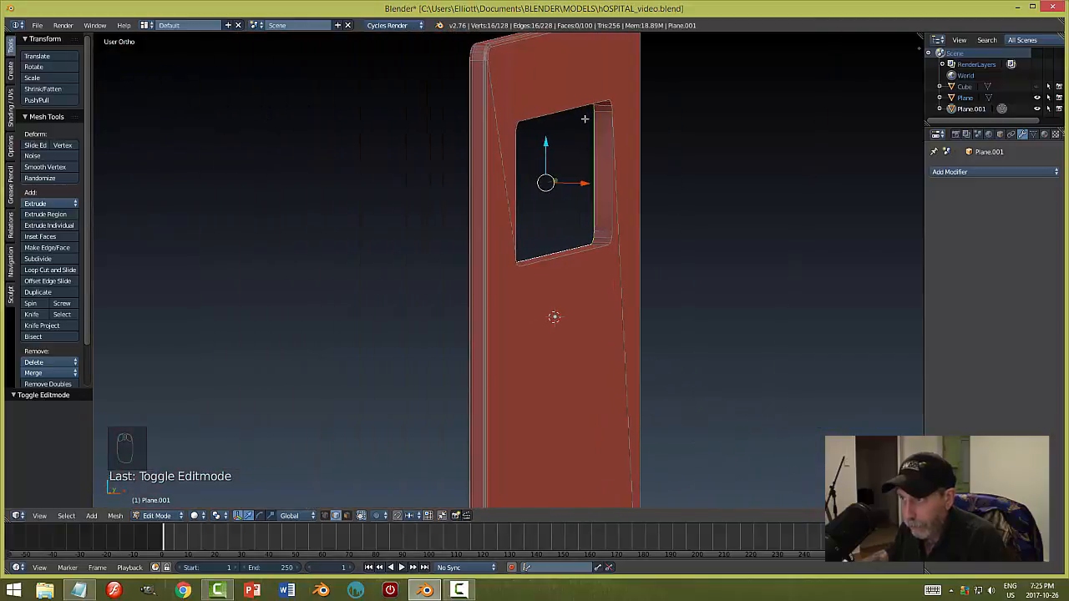
alt+shift+click(551, 108)
alt+shift+click(569, 262)
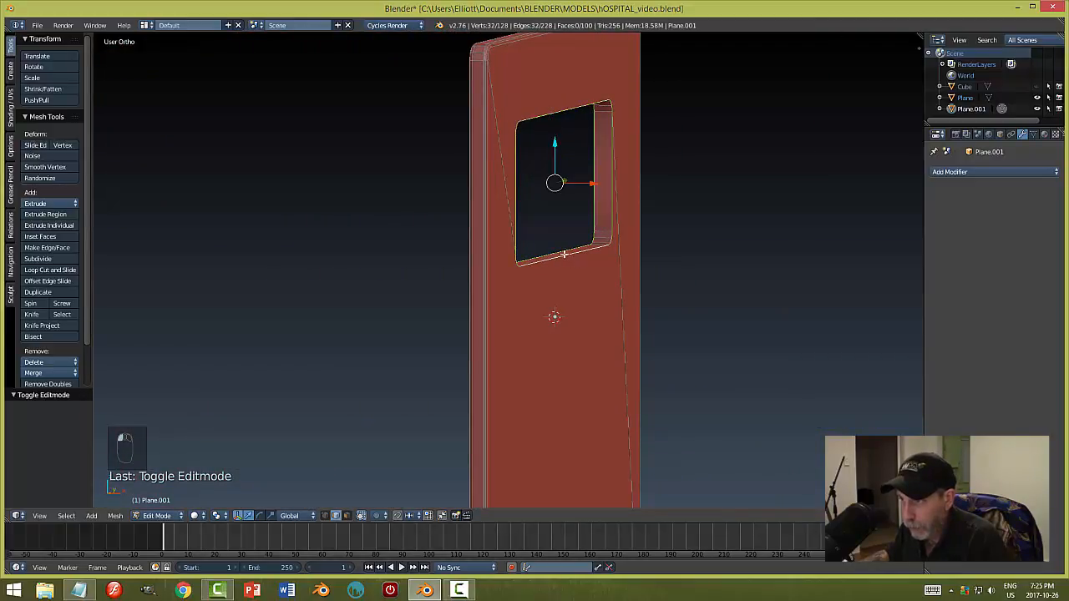
middle_drag(570, 261, 699, 266)
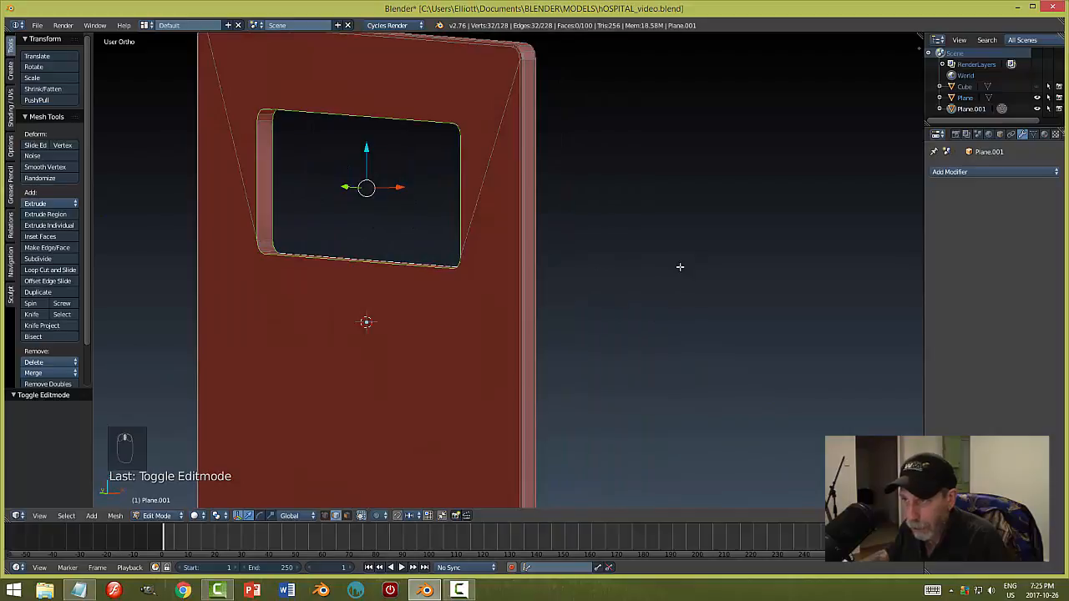
- Bevel the opening's selected rim edges by about 0.013 with 3 segments, then return to Object Mode with nothing selected
shift+middle_drag(543, 276, 621, 264)
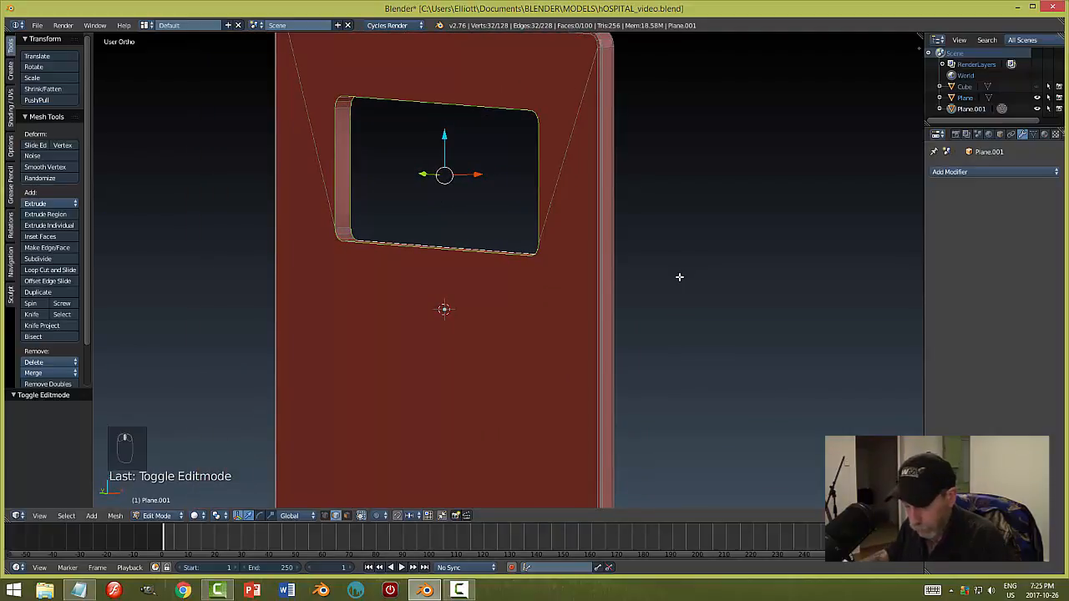
key(ctrl+b)
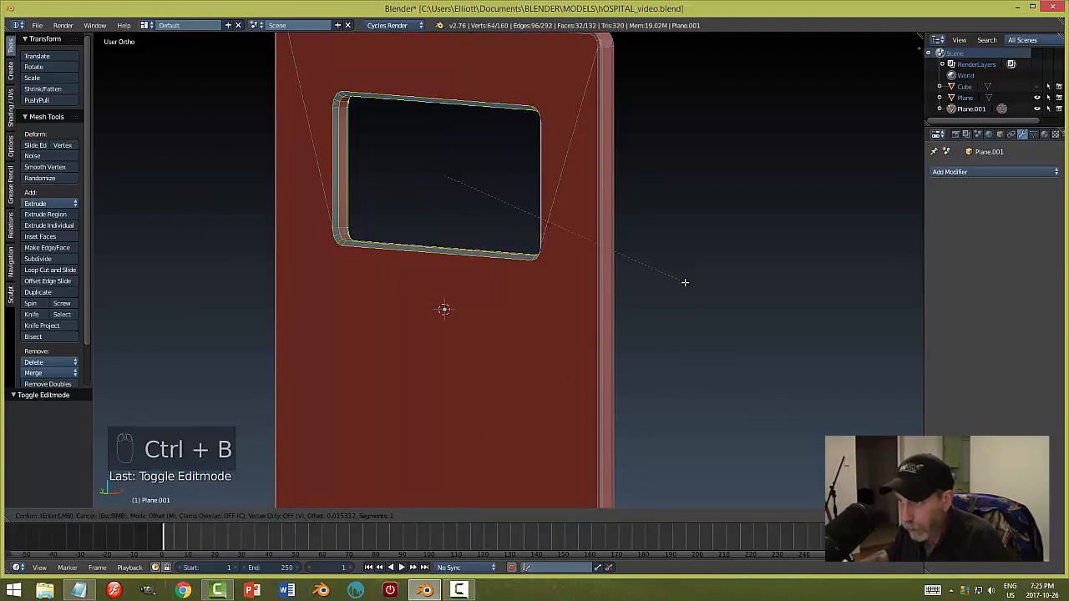
scroll(685, 282, up, 1)
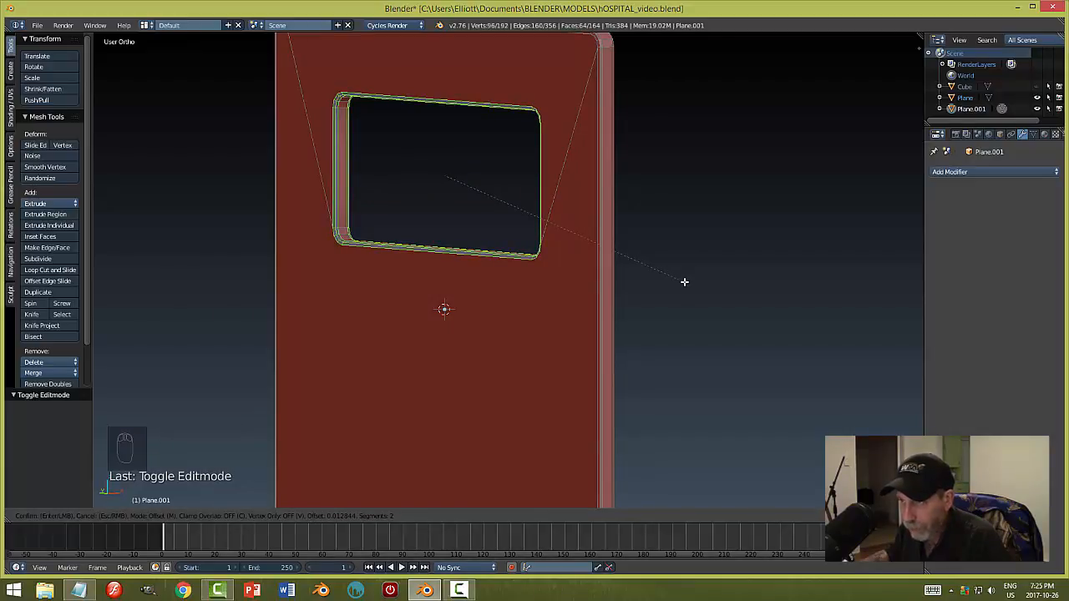
scroll(684, 282, up, 1)
click(681, 282)
key(a)
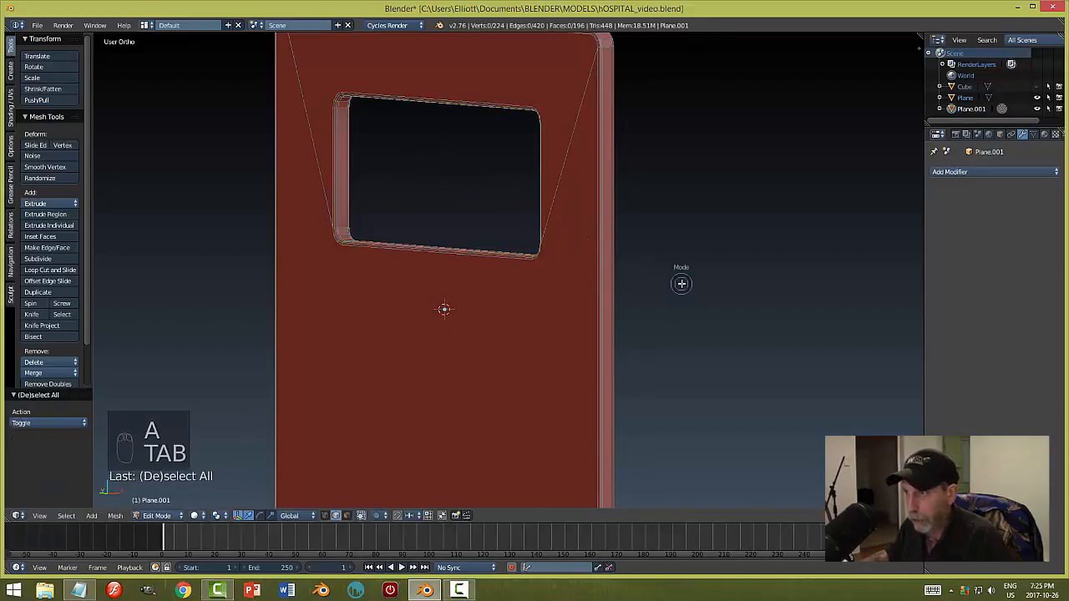
key(Tab)
scroll(668, 266, down, 2)
key(a)
middle_drag(678, 278, 490, 184)
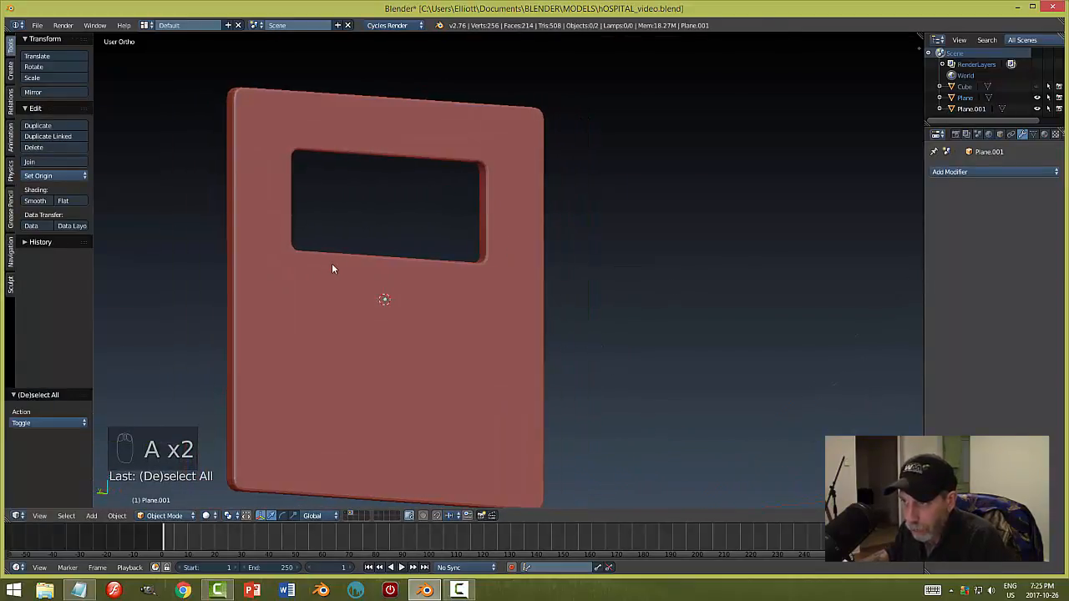
middle_drag(562, 263, 488, 297)
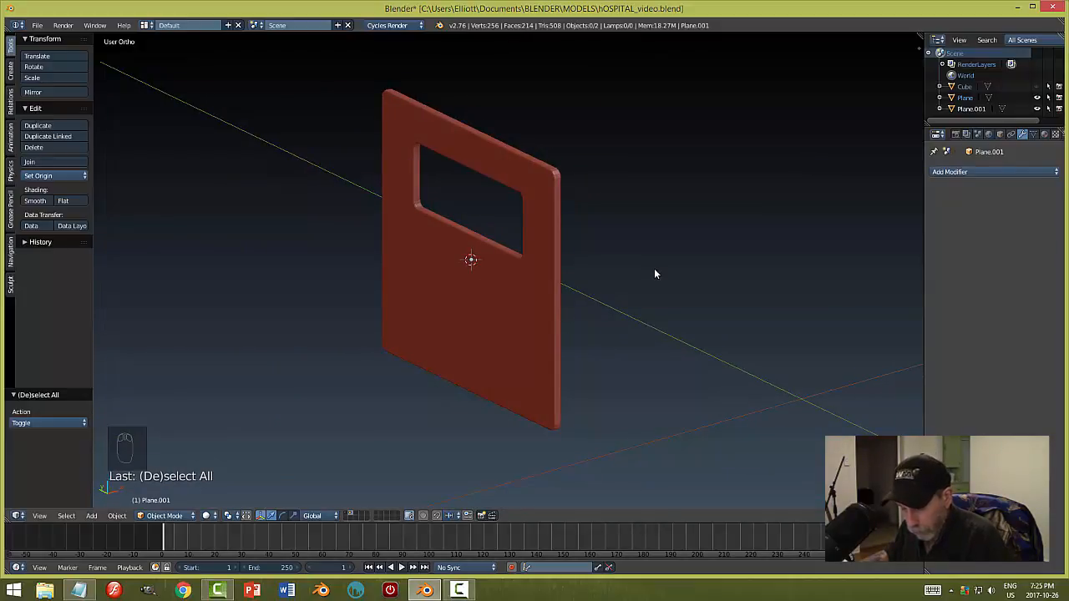
- Unhide the rounded block and move it about 0.849 down along Z, below the window opening
key(alt+h)
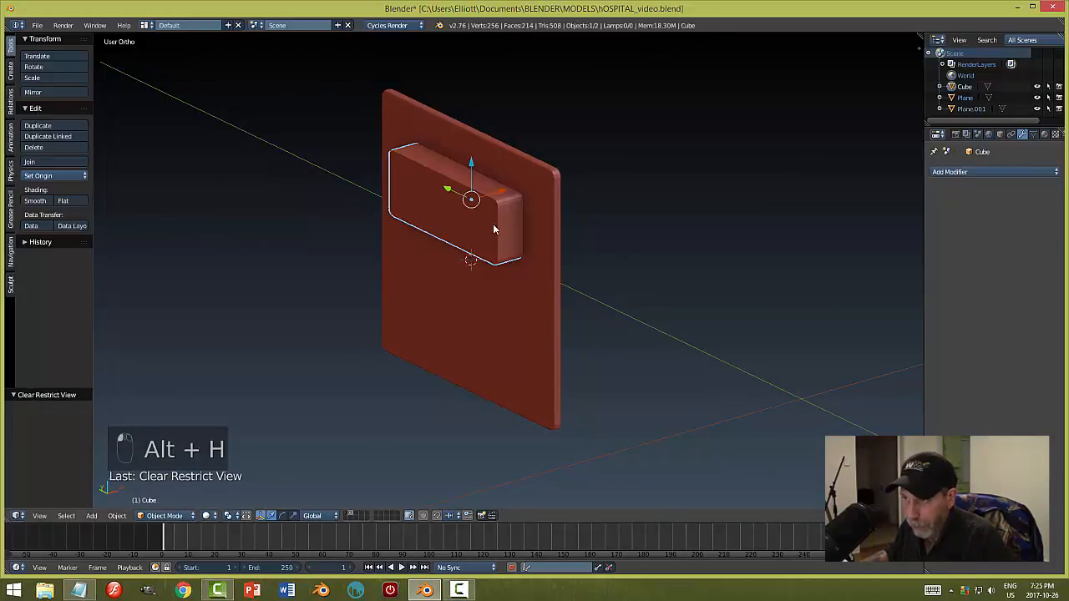
key(h)
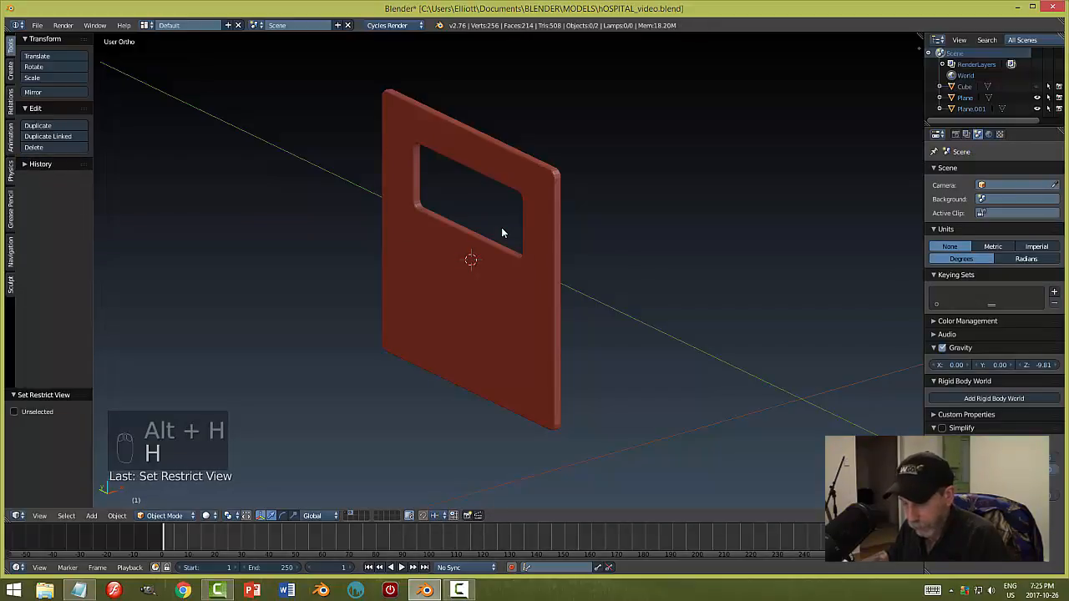
key(alt+h)
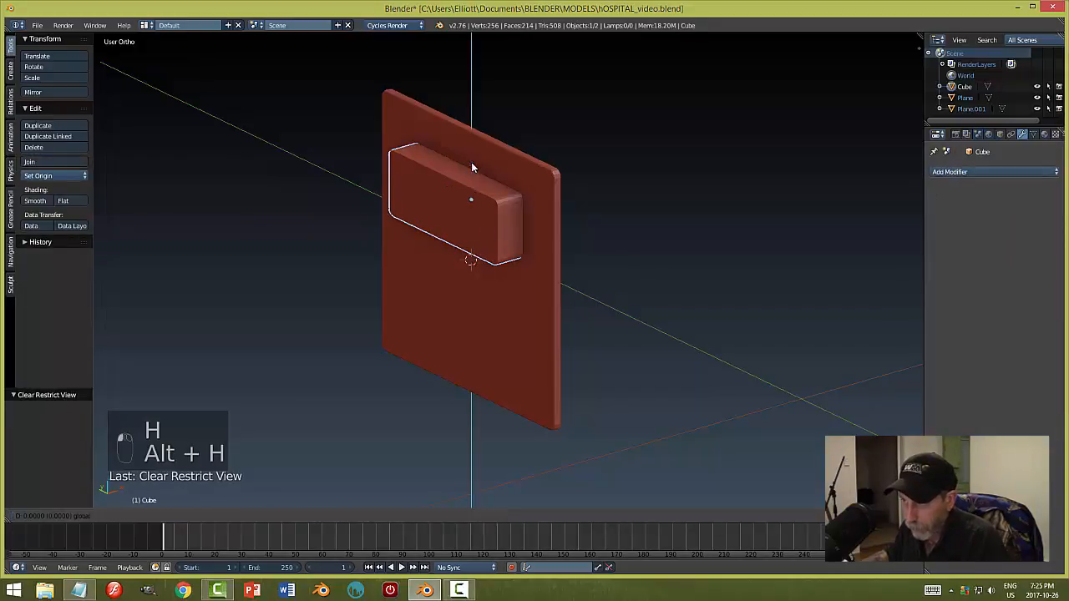
drag(471, 162, 478, 275)
middle_drag(477, 275, 656, 273)
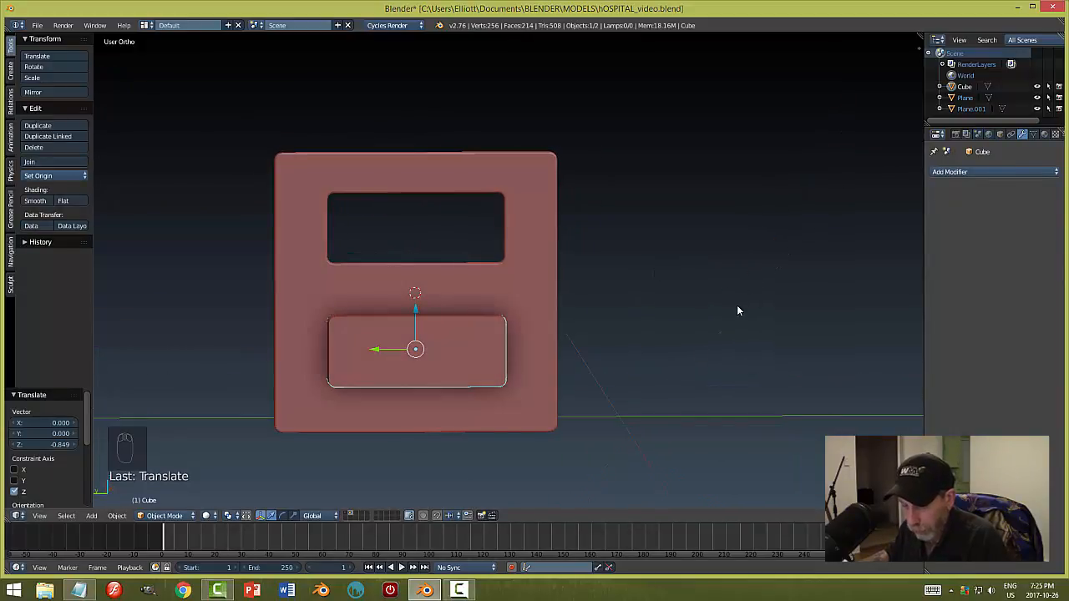
- Scale the rounded block uniformly by about 0.469 and rotate it 90° about the X axis
key(s)
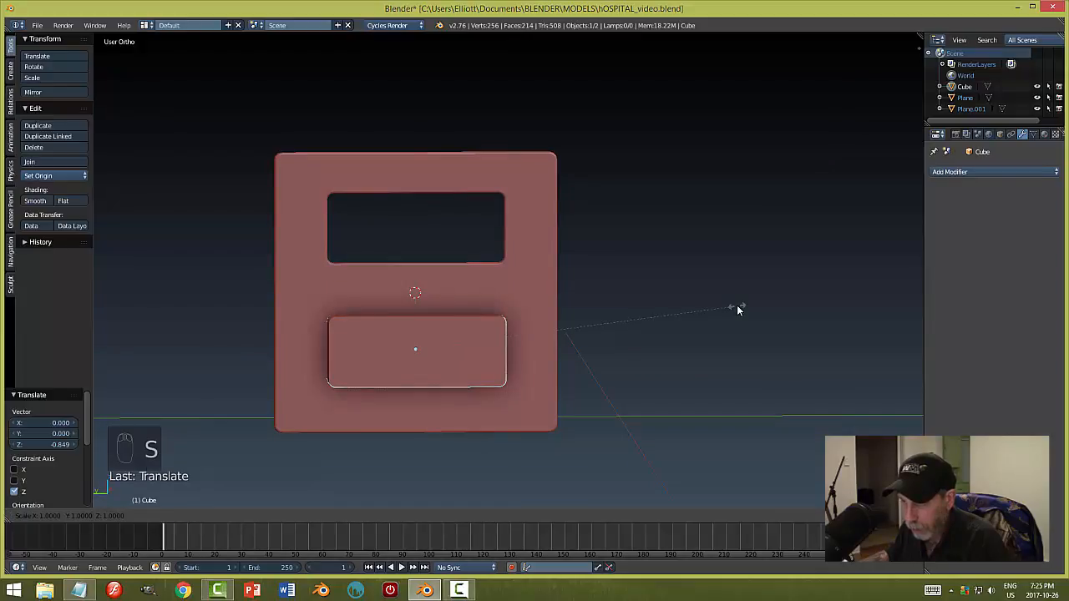
click(565, 327)
middle_drag(640, 289, 606, 313)
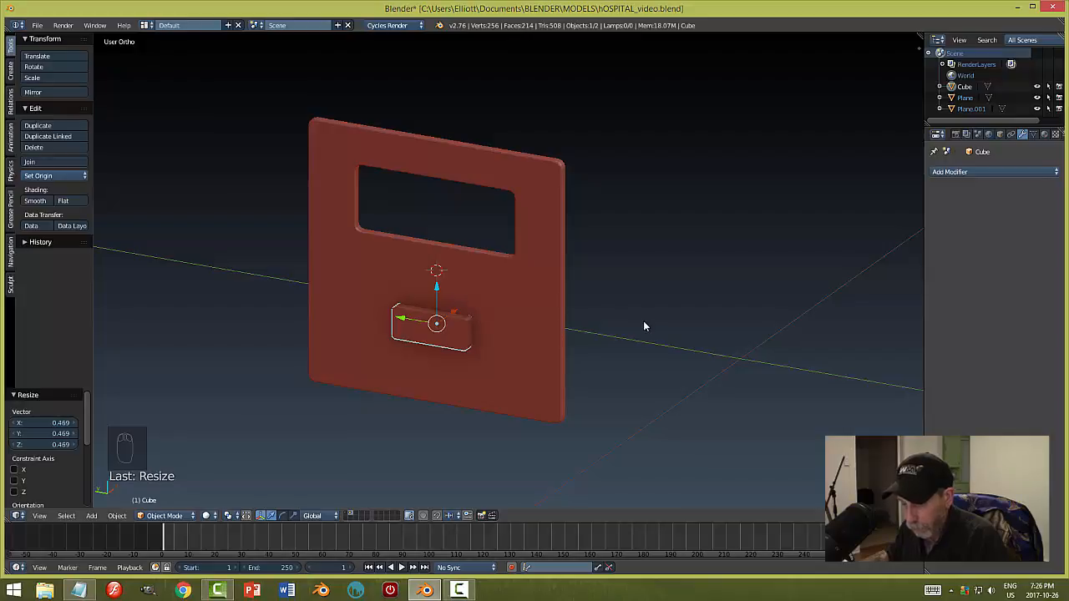
text(rx90)
key(Return)
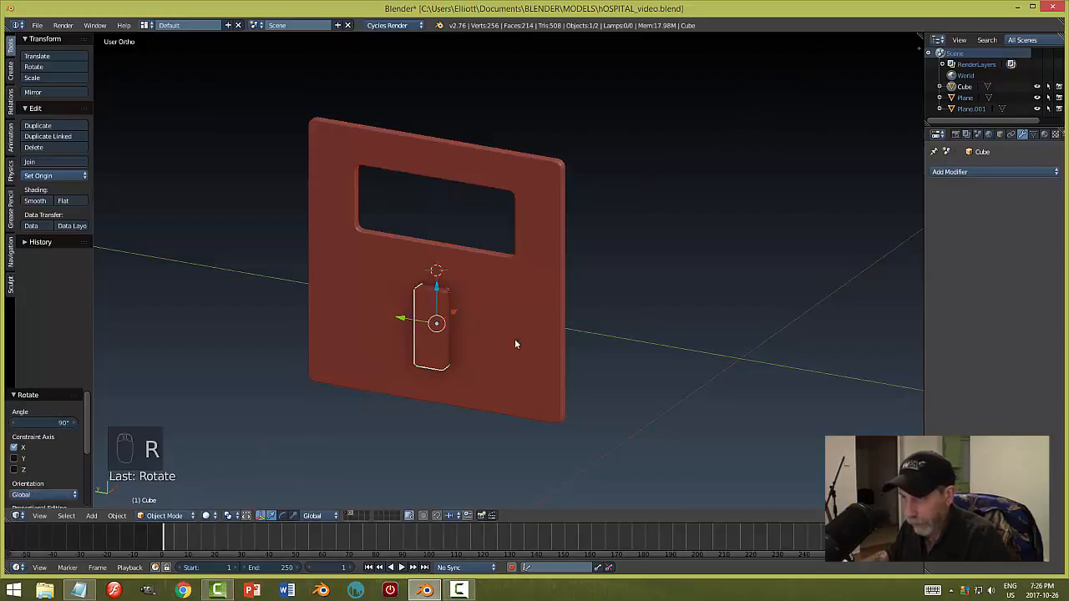
- Move the upright block about 0.392 along Y and scale its X thickness by about 0.506
middle_drag(516, 341, 436, 335)
drag(378, 345, 323, 337)
middle_drag(323, 337, 502, 301)
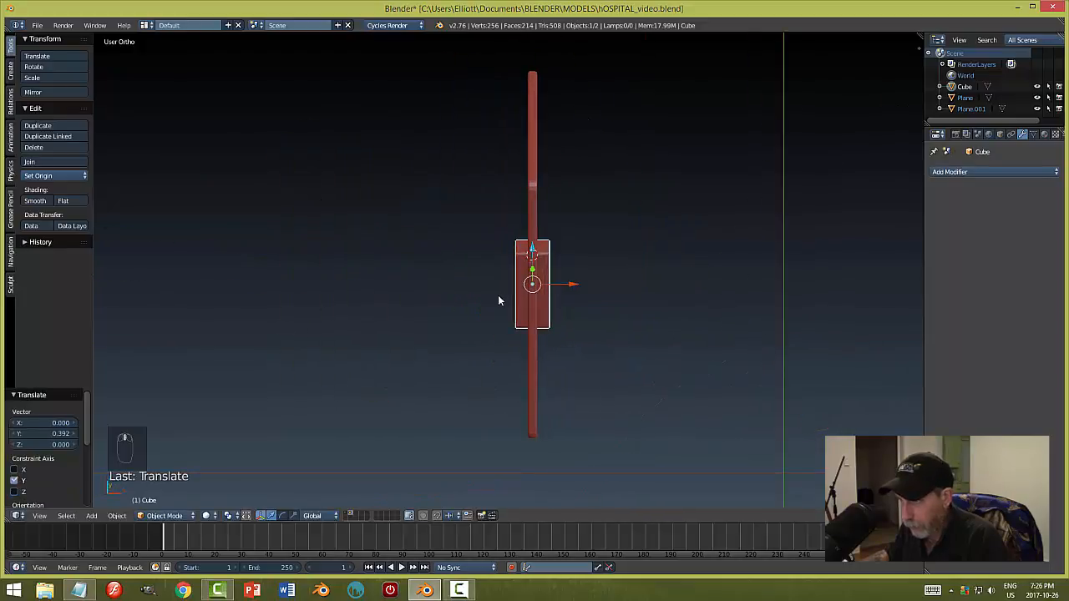
key(s)
key(x)
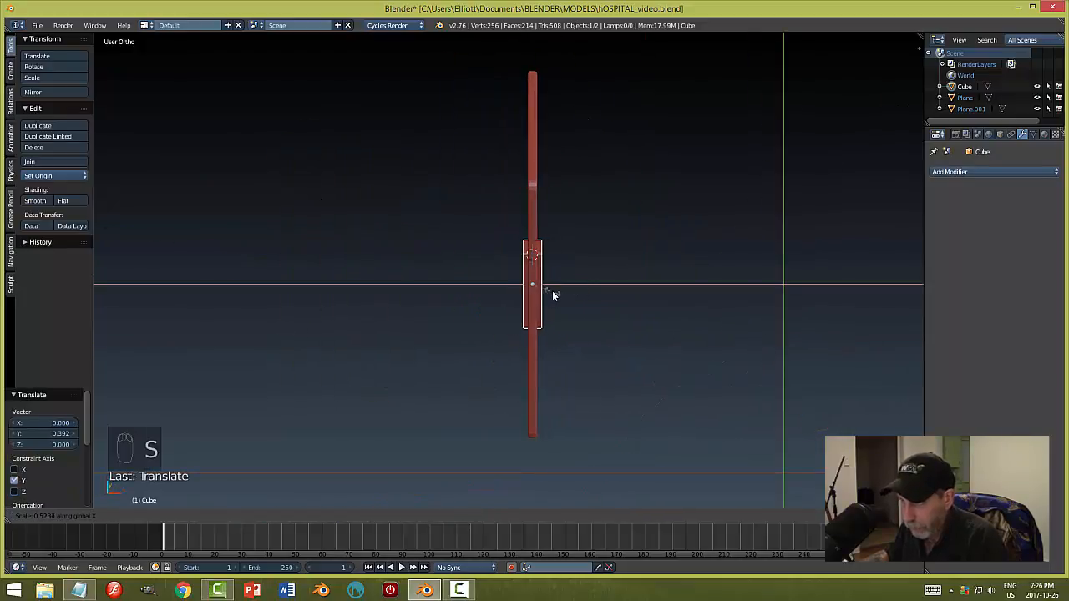
click(553, 296)
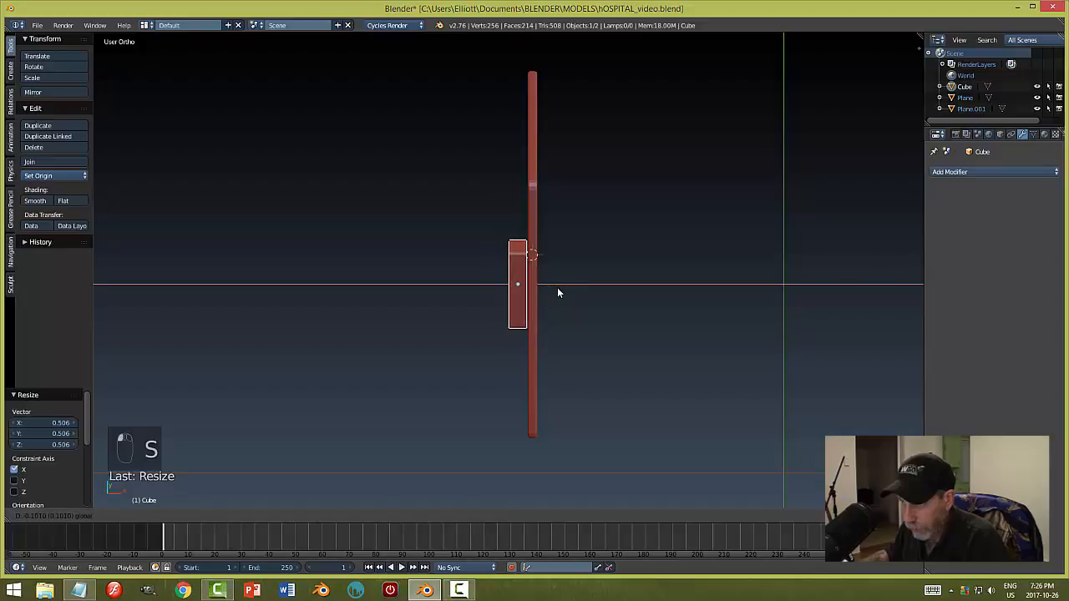
- Move the block about -0.1 along X toward one face of the panel and shift it by -0.027 along Y
click(561, 287)
middle_drag(598, 293, 745, 272)
drag(322, 346, 327, 346)
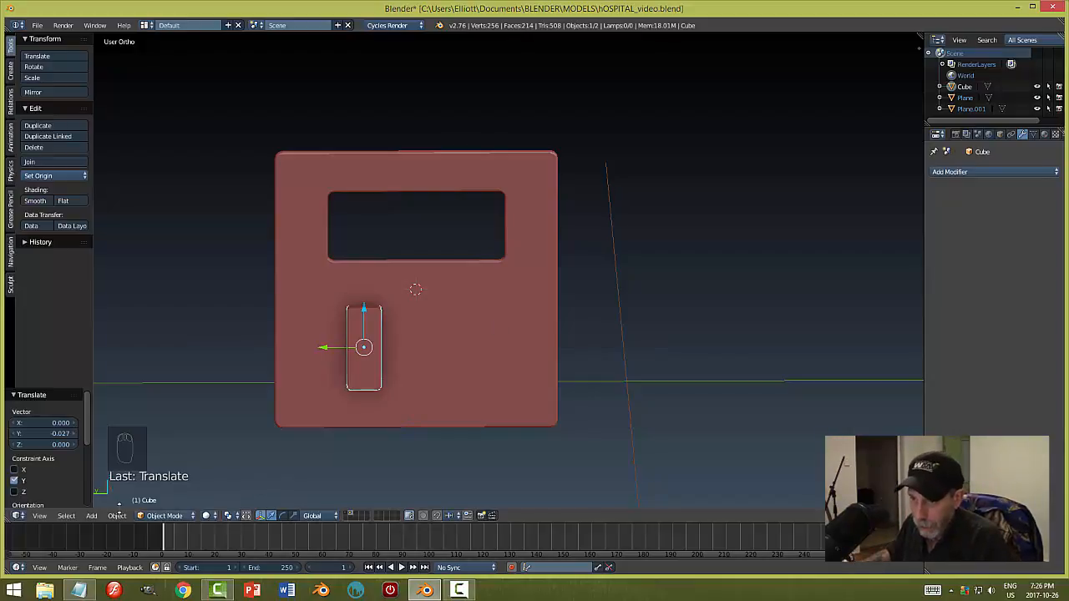
- Apply the rotation and scale transformations to the upright block
click(117, 515)
mouse_move(133, 432)
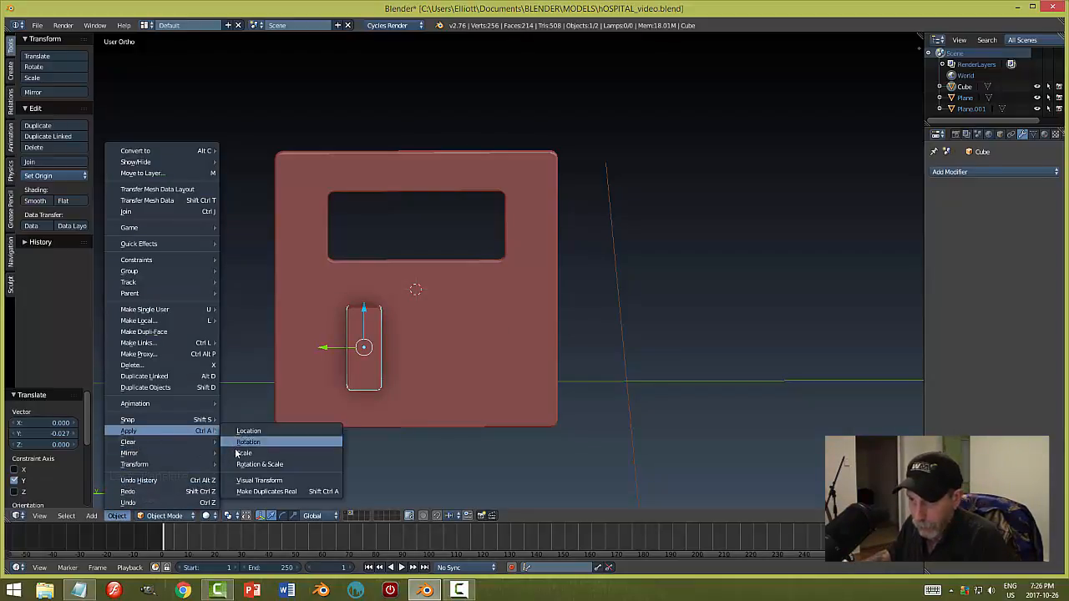
click(251, 464)
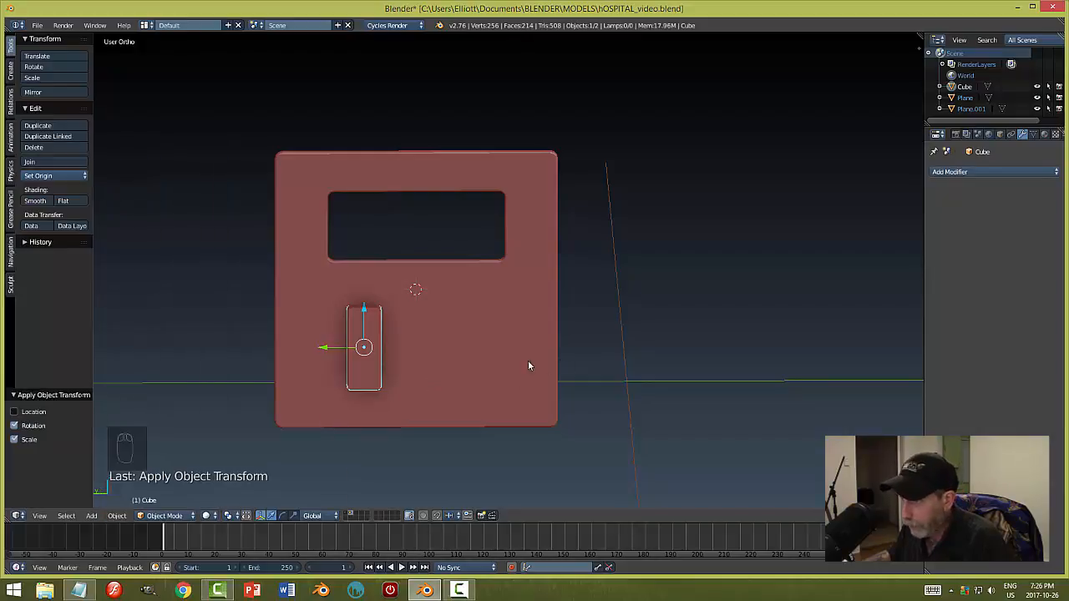
- Add a Mirror modifier to the upright block, mirrored across the door panel Plane.001 on the Y axis only
click(951, 171)
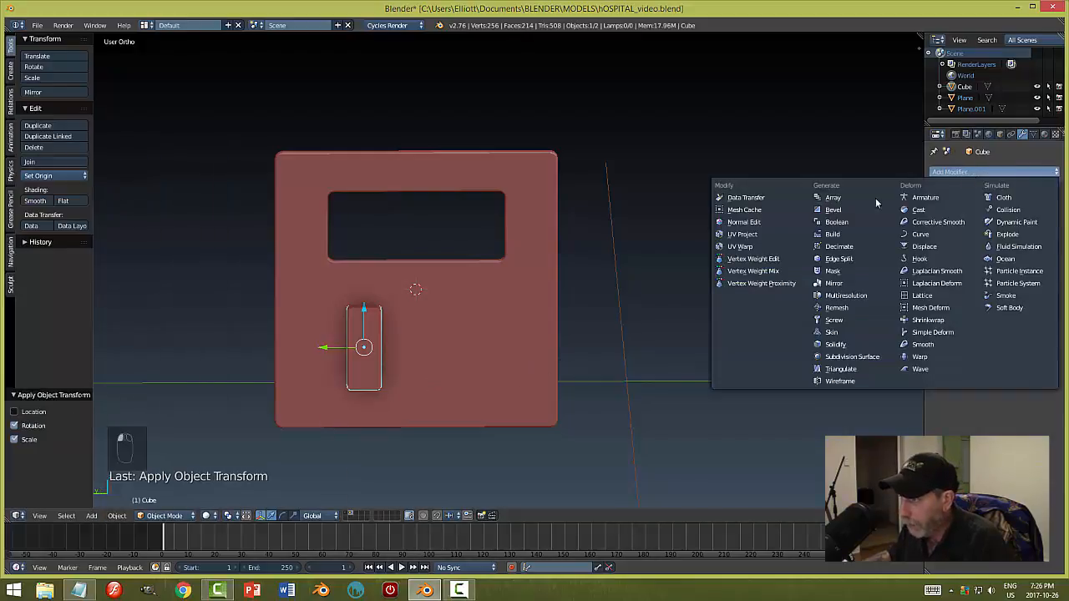
click(837, 285)
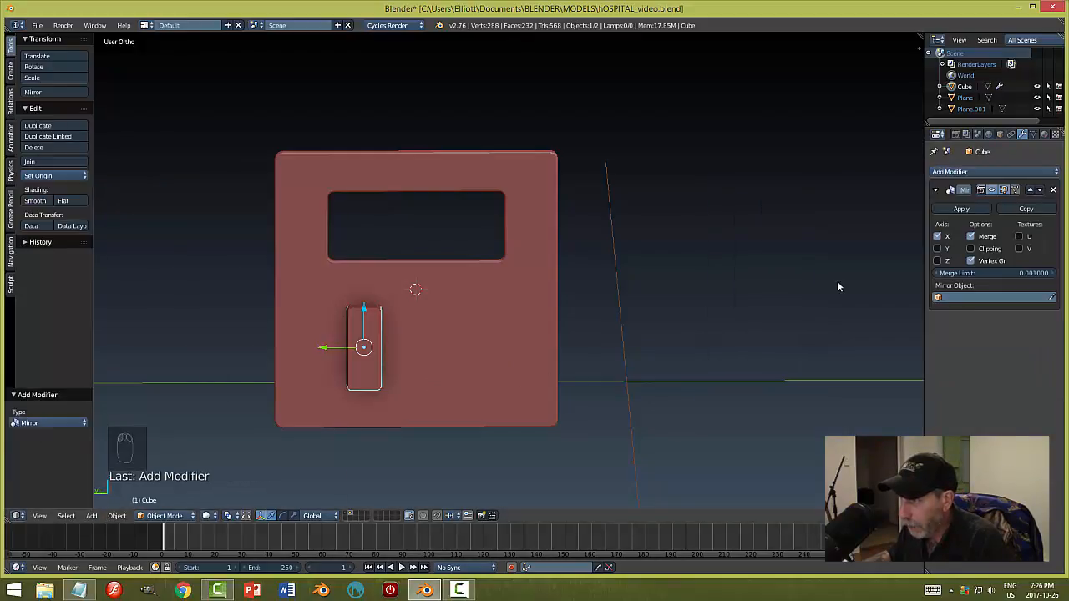
click(1052, 299)
click(464, 294)
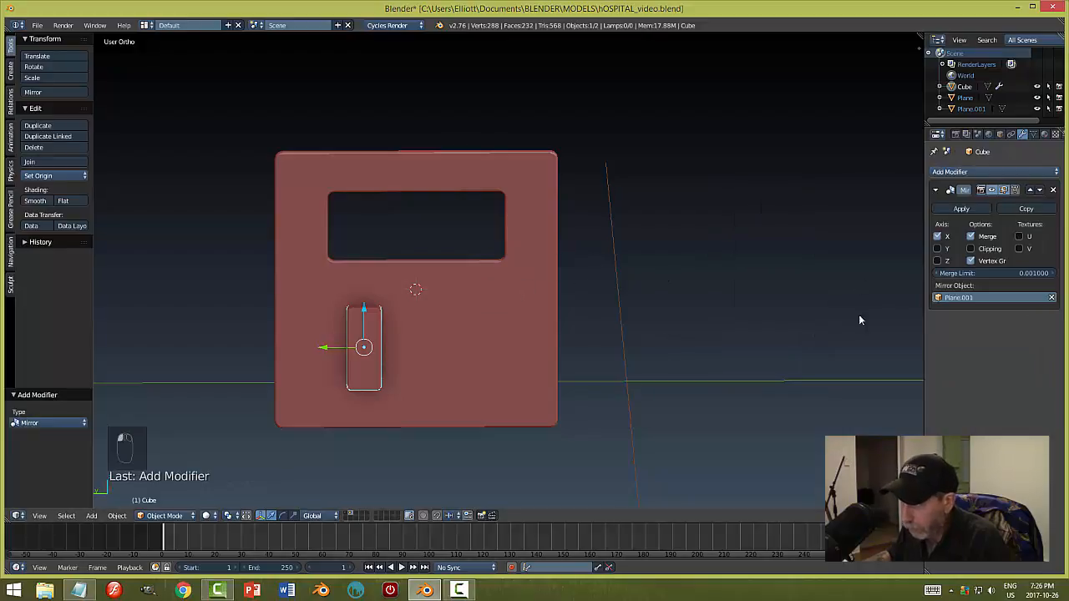
click(936, 248)
click(936, 237)
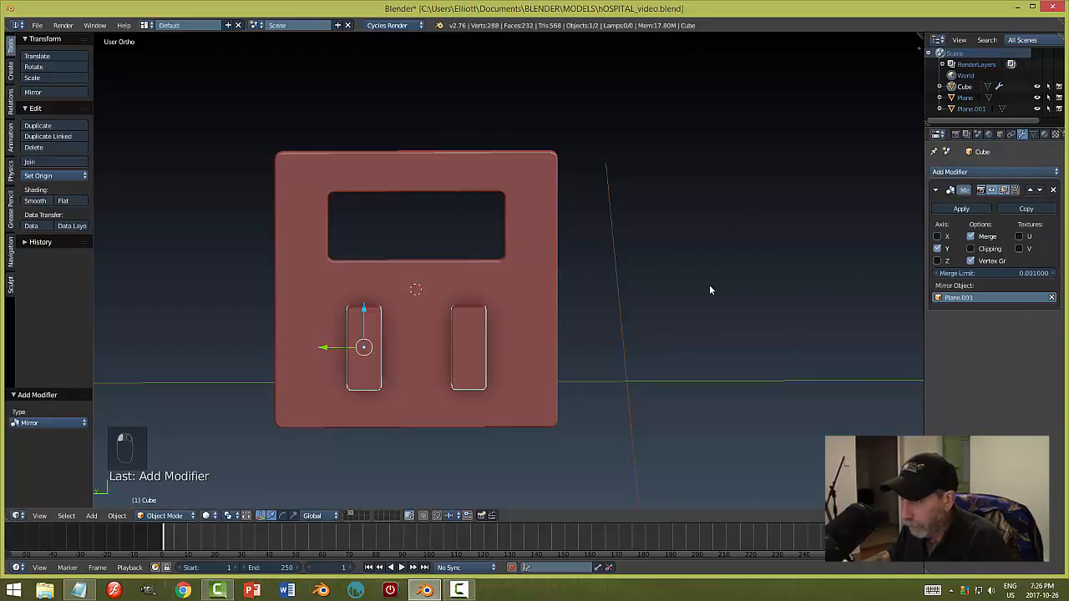
- Mirror the blocks on the X axis as well so both panel faces have a pair, and apply the Mirror modifier
middle_drag(709, 290, 573, 324)
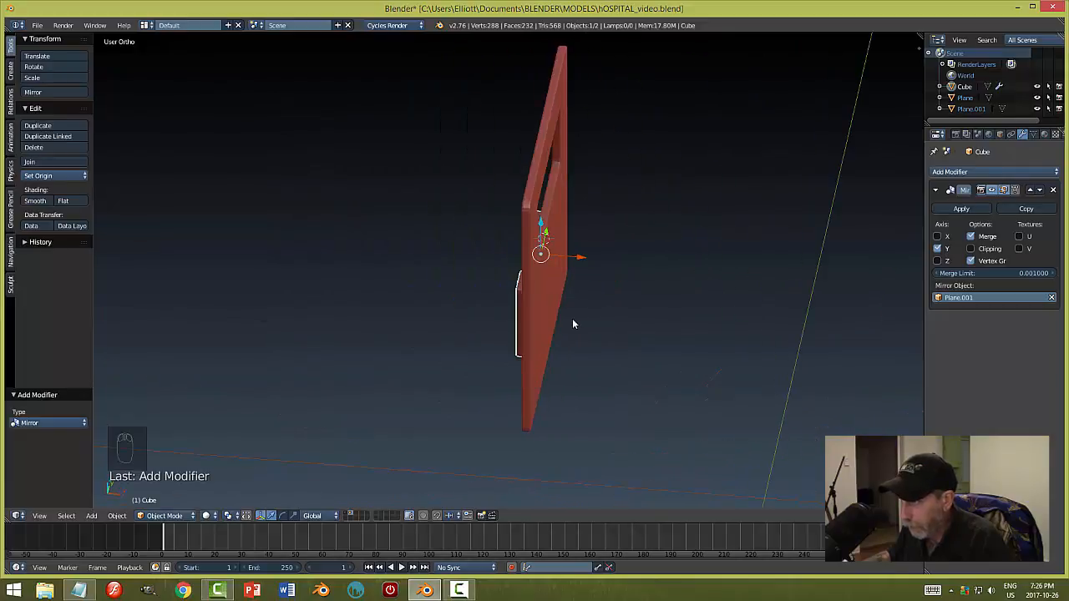
click(937, 236)
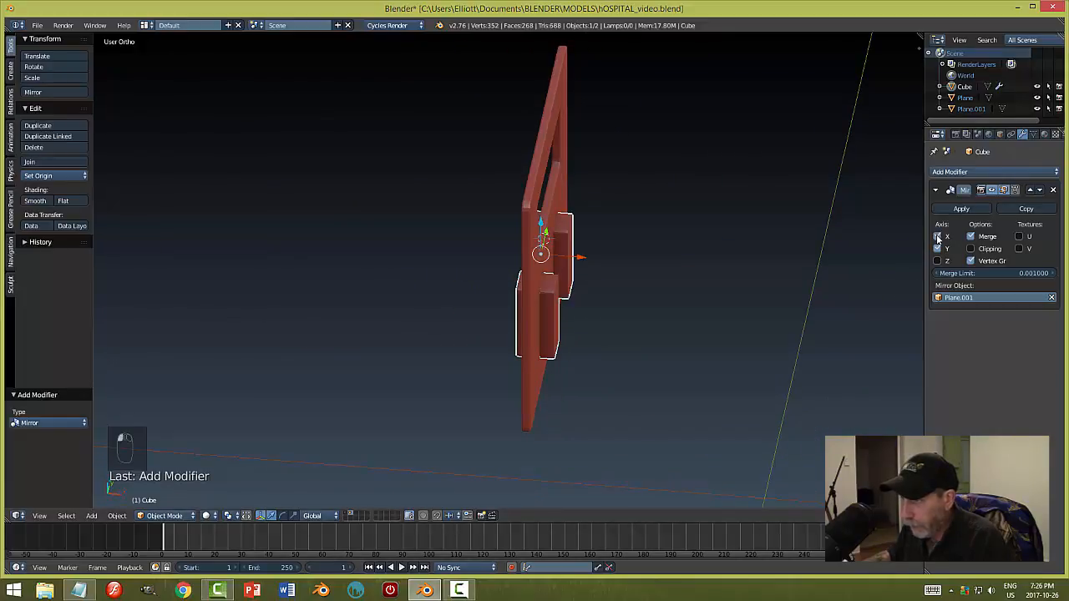
middle_drag(638, 332, 502, 334)
scroll(645, 321, up, 2)
click(953, 210)
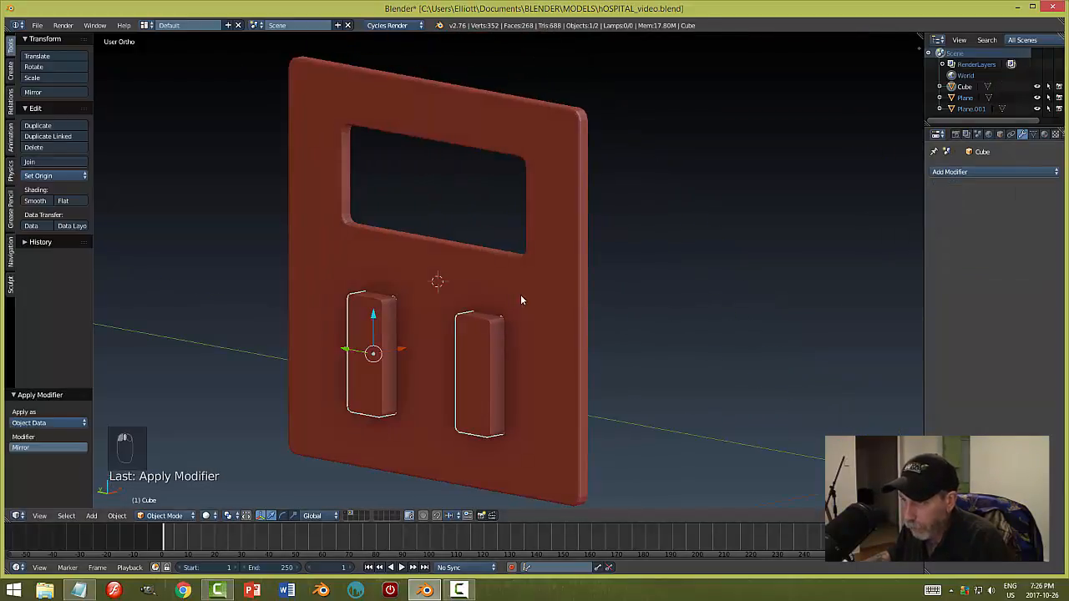
- Cut the mirrored blocks out of the door panel with a Boolean modifier set to Difference using Cube, and apply it
right_click(524, 327)
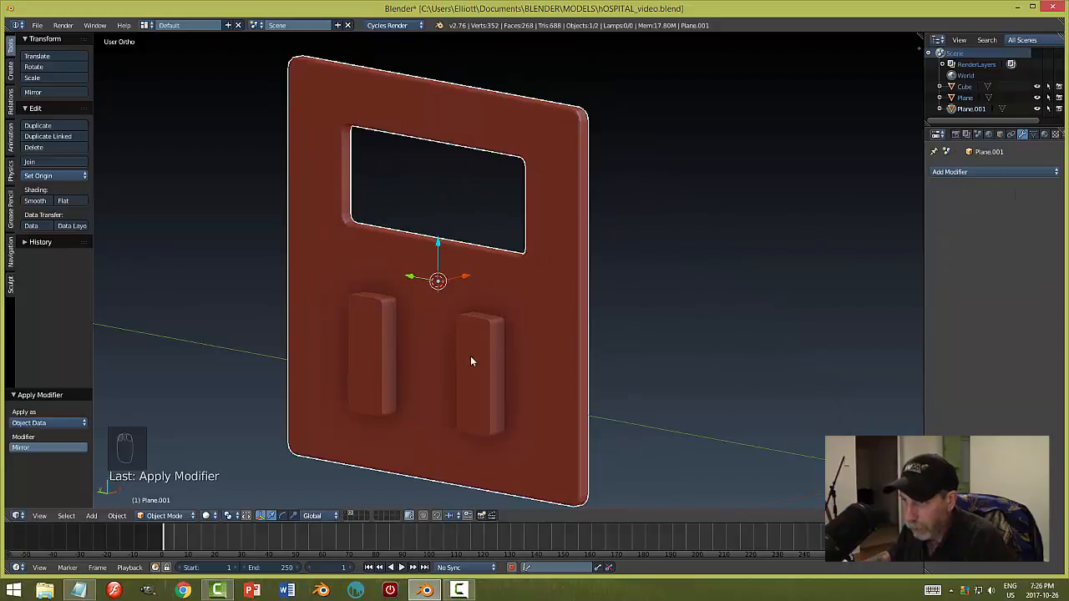
click(939, 173)
click(850, 225)
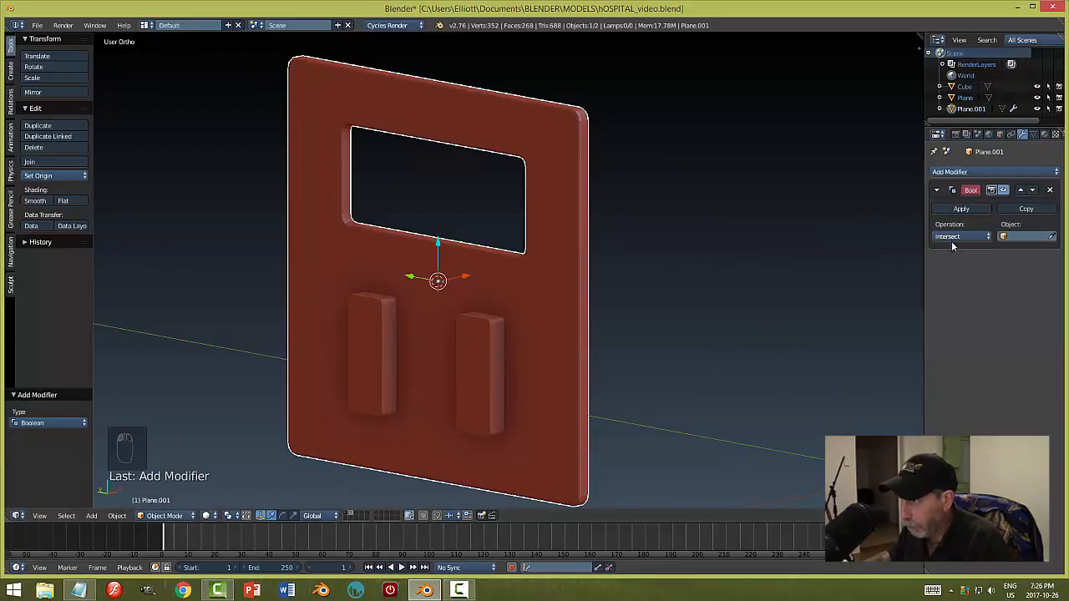
click(953, 238)
click(956, 199)
click(1050, 238)
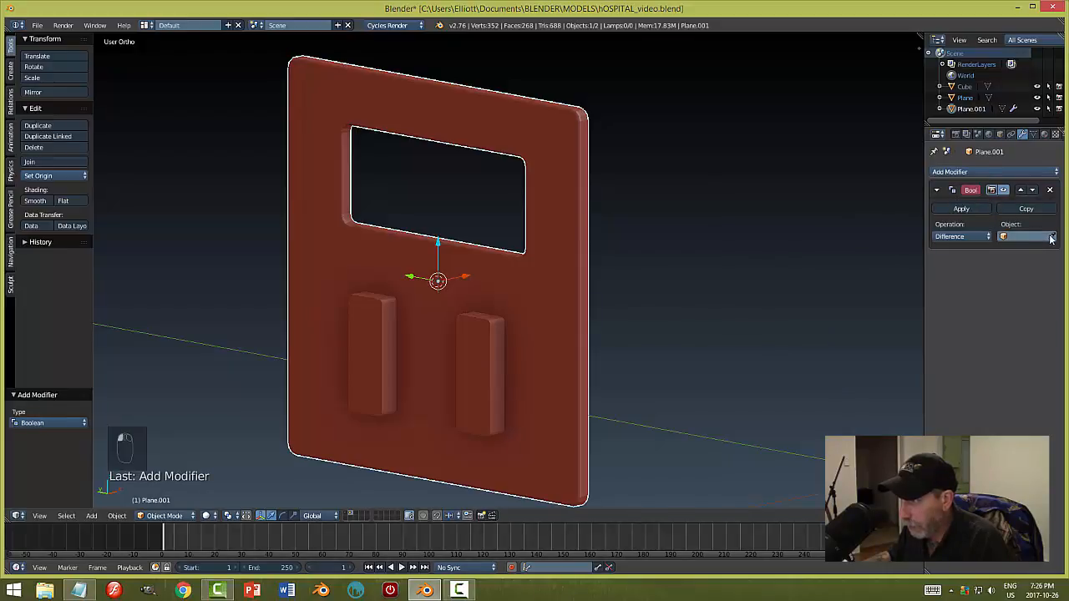
click(480, 368)
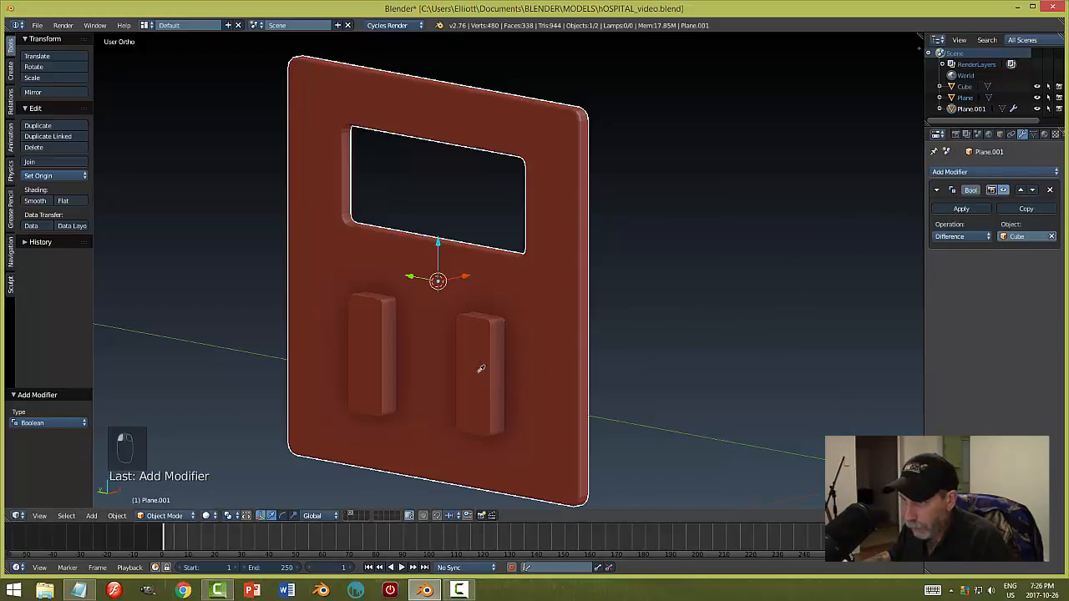
click(961, 209)
- Hide the cutter blocks to expose the recesses on both faces of the door panel
right_click(488, 342)
key(h)
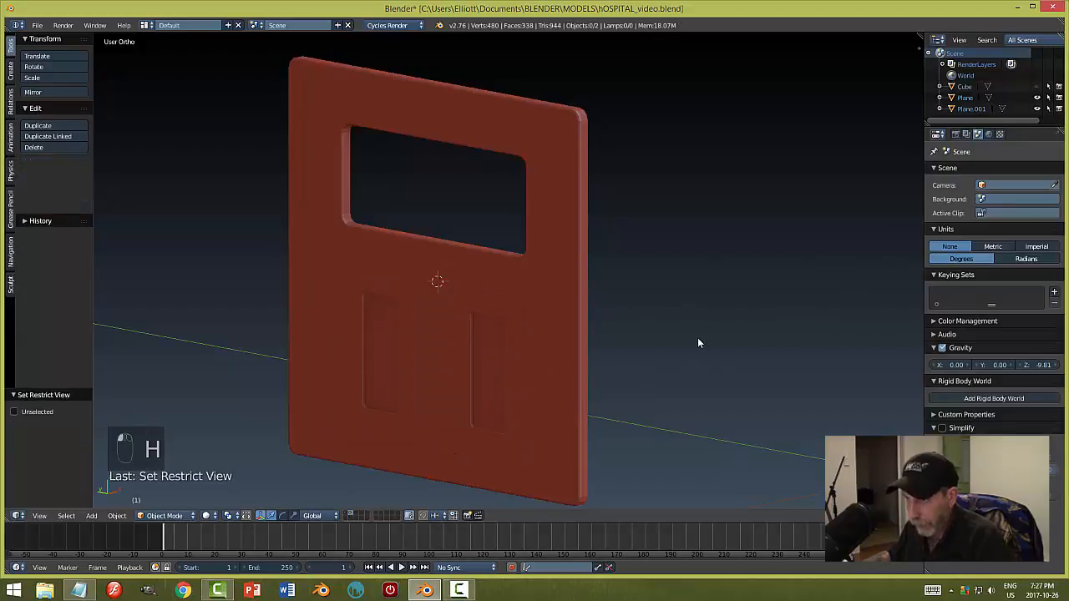
mouse_move(658, 327)
middle_down()
mouse_move(713, 311)
mouse_move(703, 327)
mouse_move(540, 360)
mouse_move(460, 363)
mouse_move(669, 349)
middle_up()
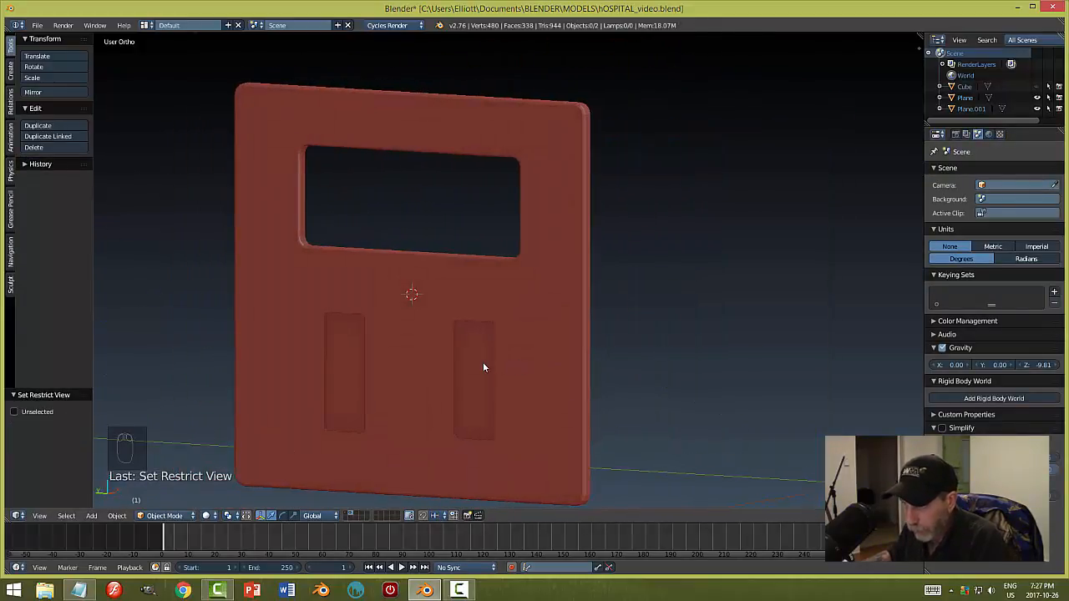
mouse_move(485, 367)
middle_down()
mouse_move(620, 307)
mouse_move(662, 342)
middle_up()
- In Edit Mode, select the rim edge loops of the two recesses on one face of the door panel
right_click(559, 279)
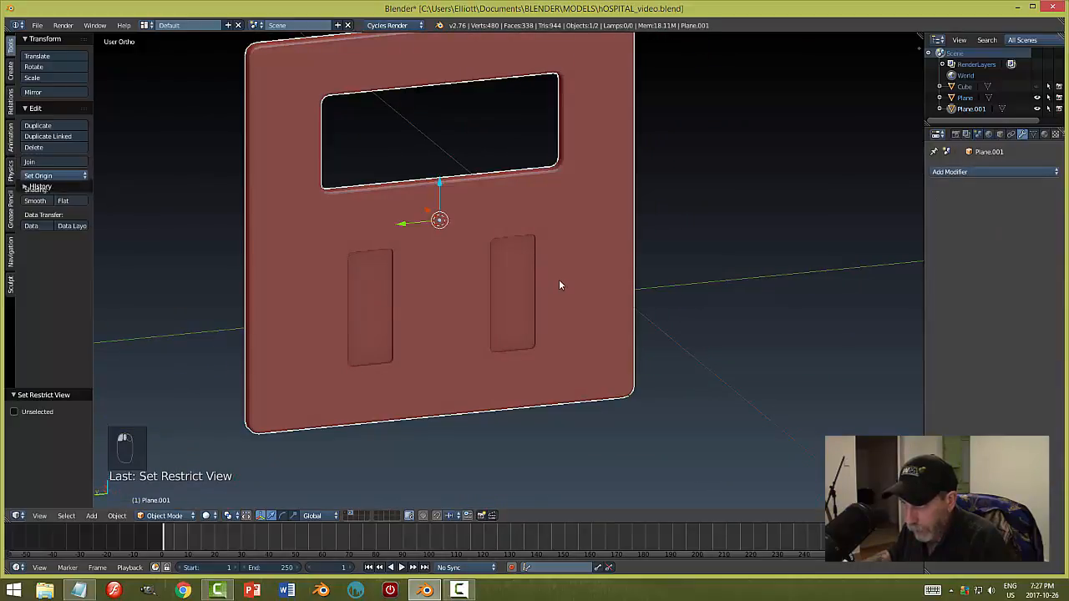
key(Tab)
scroll(609, 288, up, 3)
shift+middle_drag(604, 274, 652, 251)
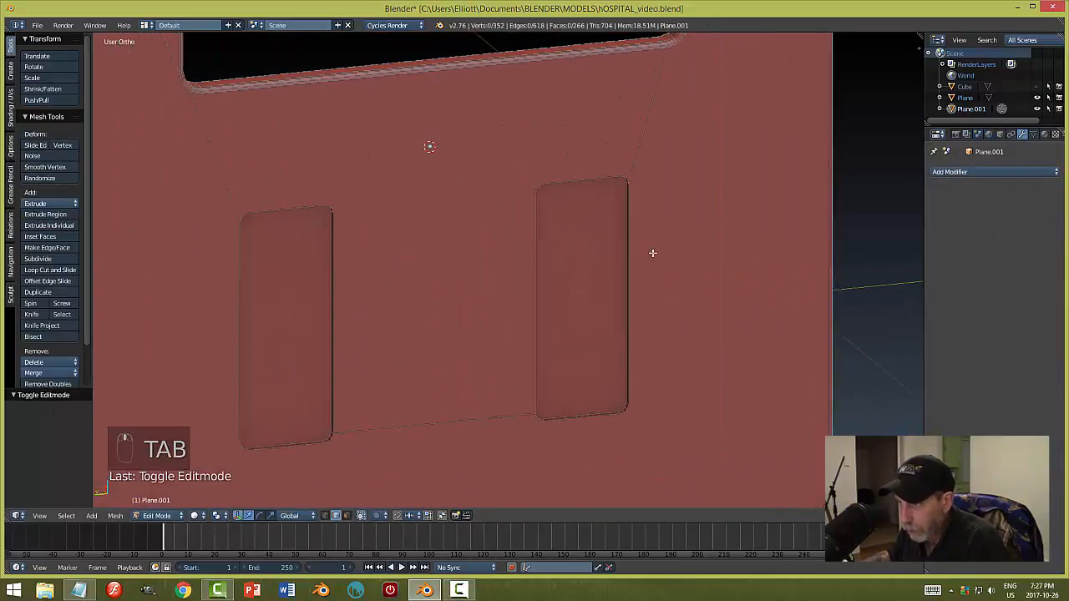
right_click(632, 237)
alt+right_click(569, 177)
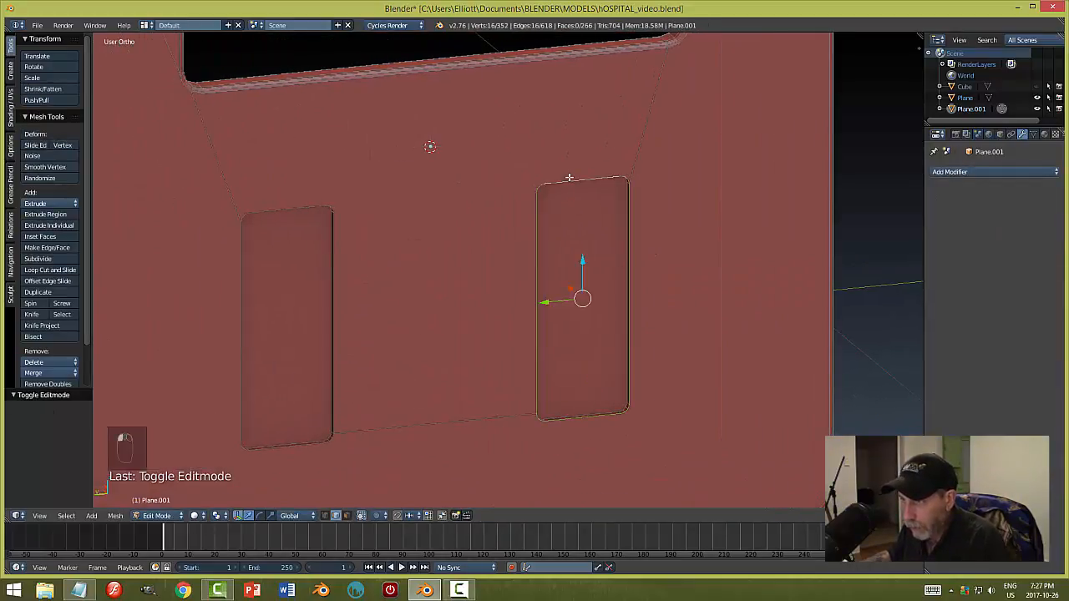
middle_drag(603, 292, 440, 288)
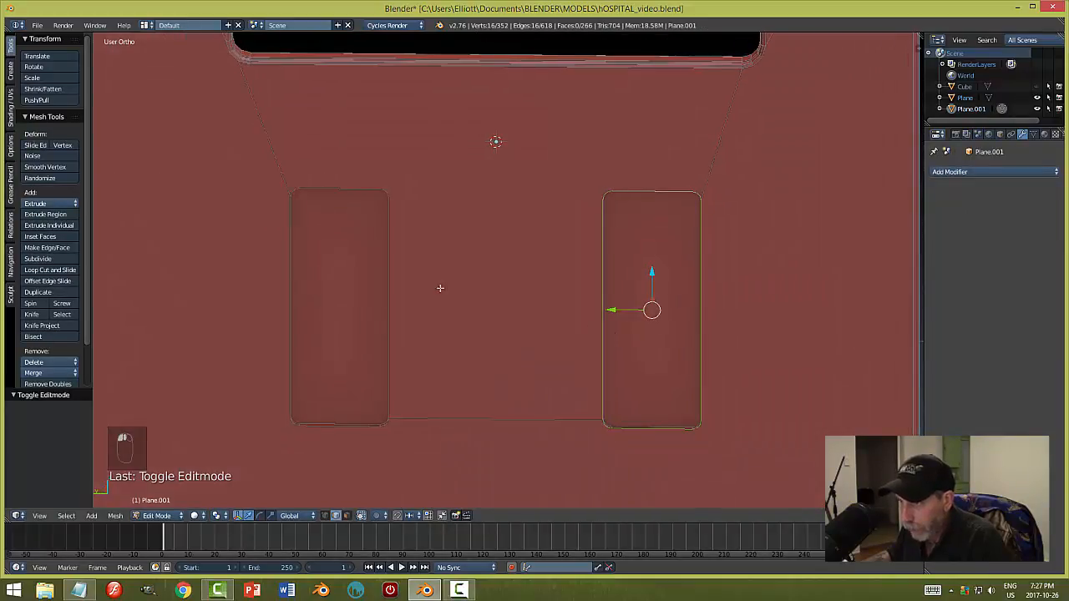
alt+shift+right_click(396, 261)
alt+shift+right_click(287, 252)
- Add the rim edge loops of the two recesses on the opposite face to the selection
middle_drag(482, 323, 375, 336)
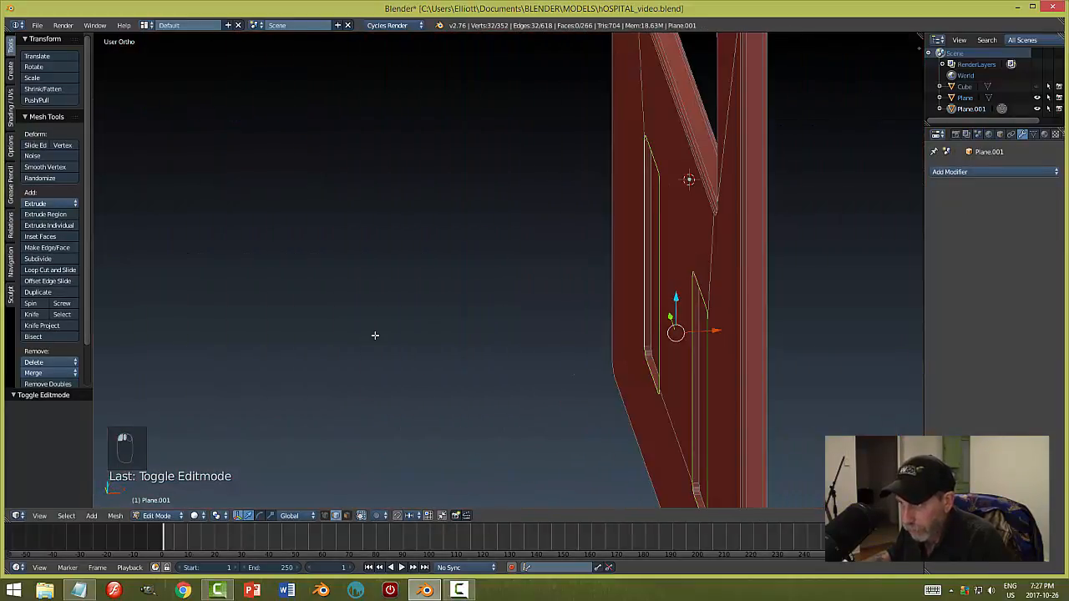
scroll(562, 330, down, 2)
middle_drag(621, 326, 543, 336)
alt+shift+right_click(543, 335)
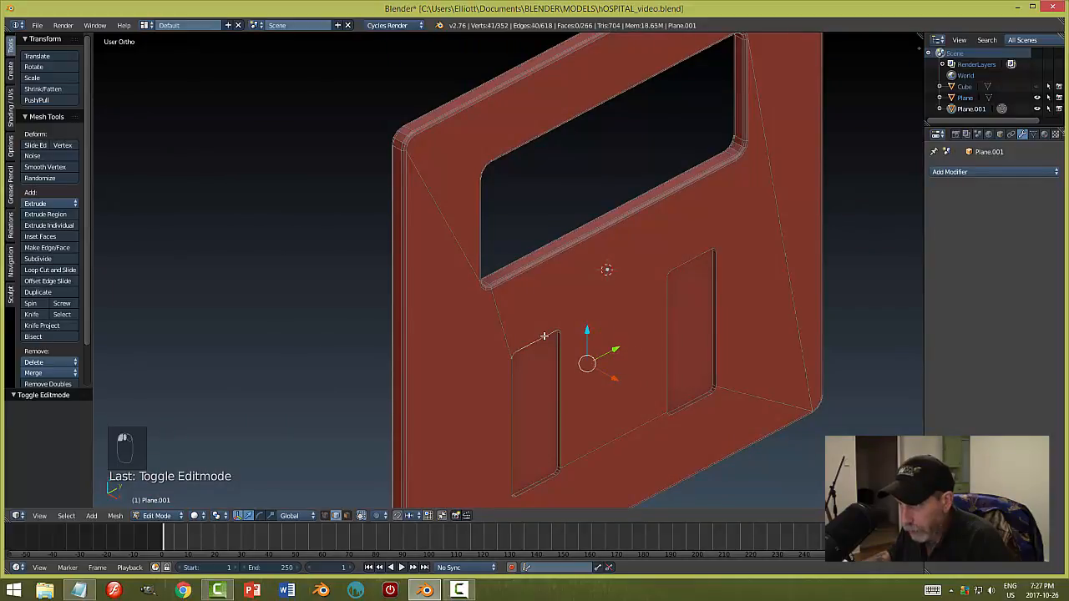
alt+shift+right_click(510, 401)
alt+shift+right_click(714, 271)
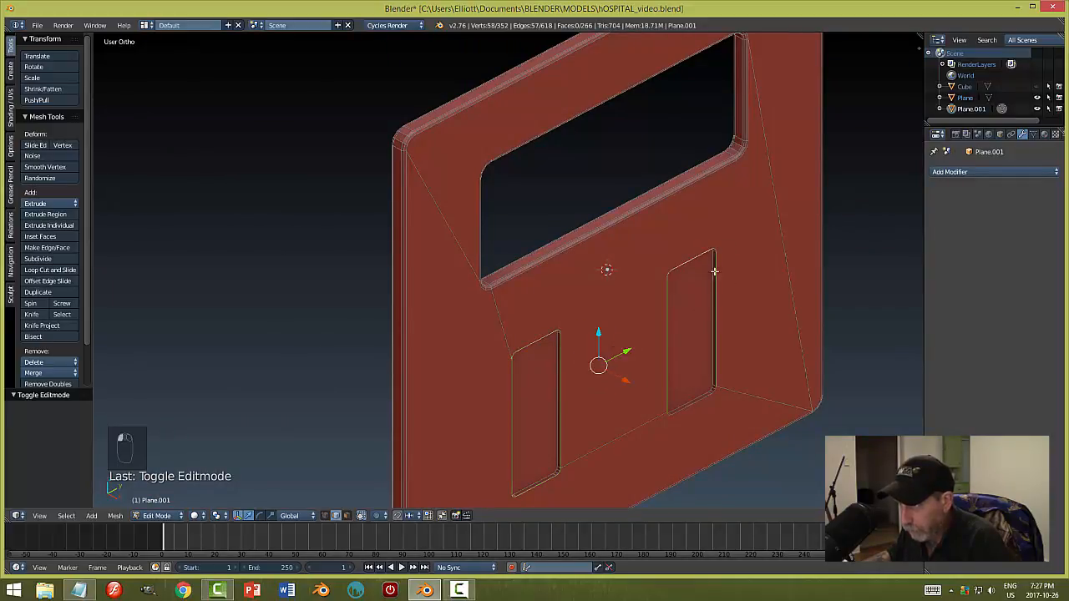
alt+shift+right_click(706, 401)
middle_drag(746, 411, 644, 264)
scroll(763, 387, up, 1)
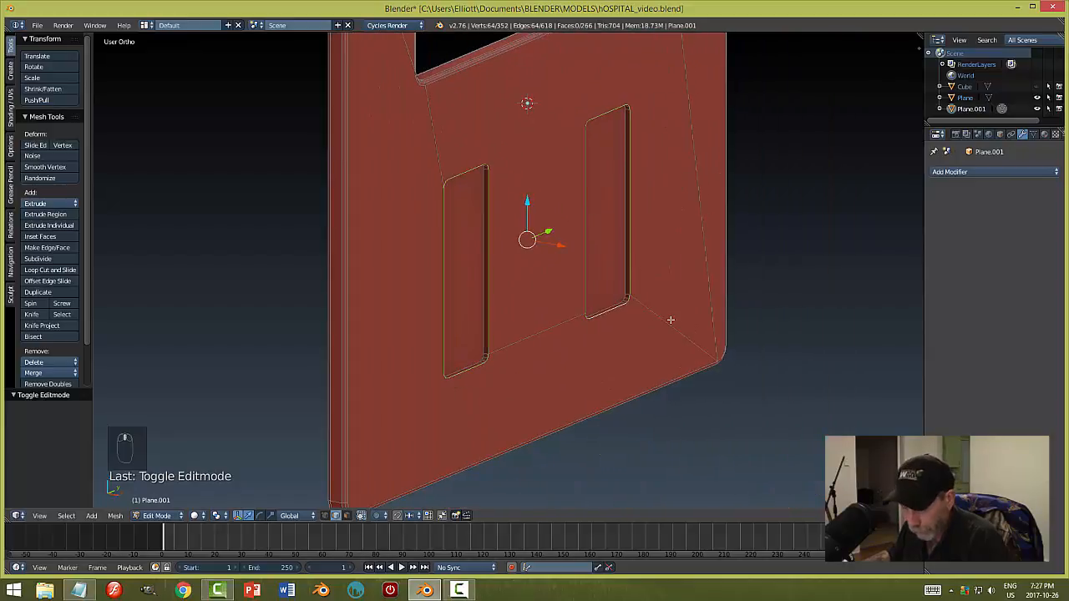
- Bevel the selected recess rims by about 0.008 with 2 segments, return to Object Mode and deselect the panel
key(ctrl+b)
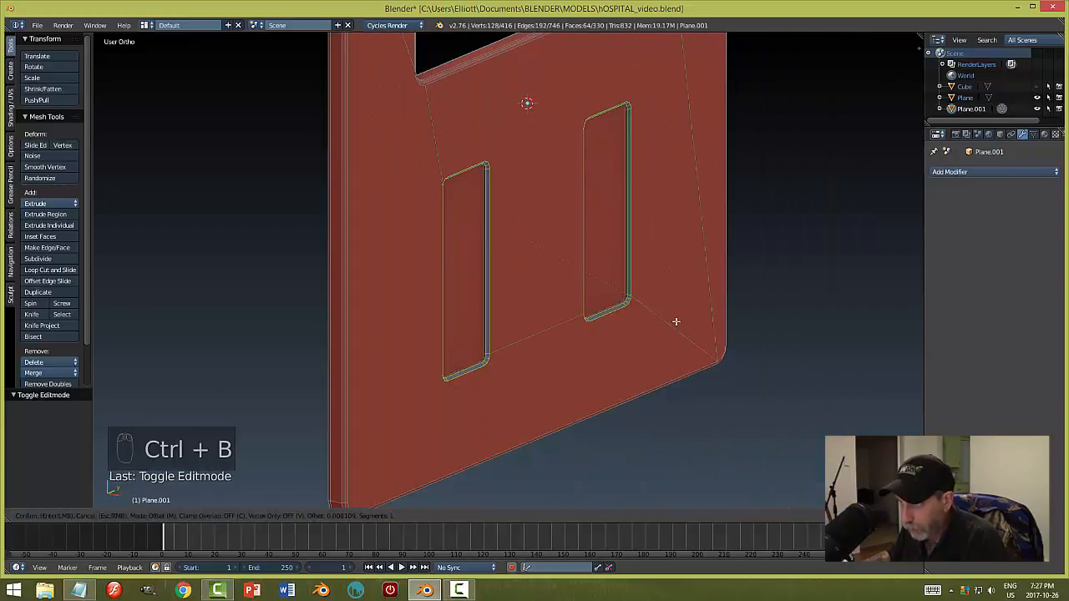
scroll(675, 320, up, 1)
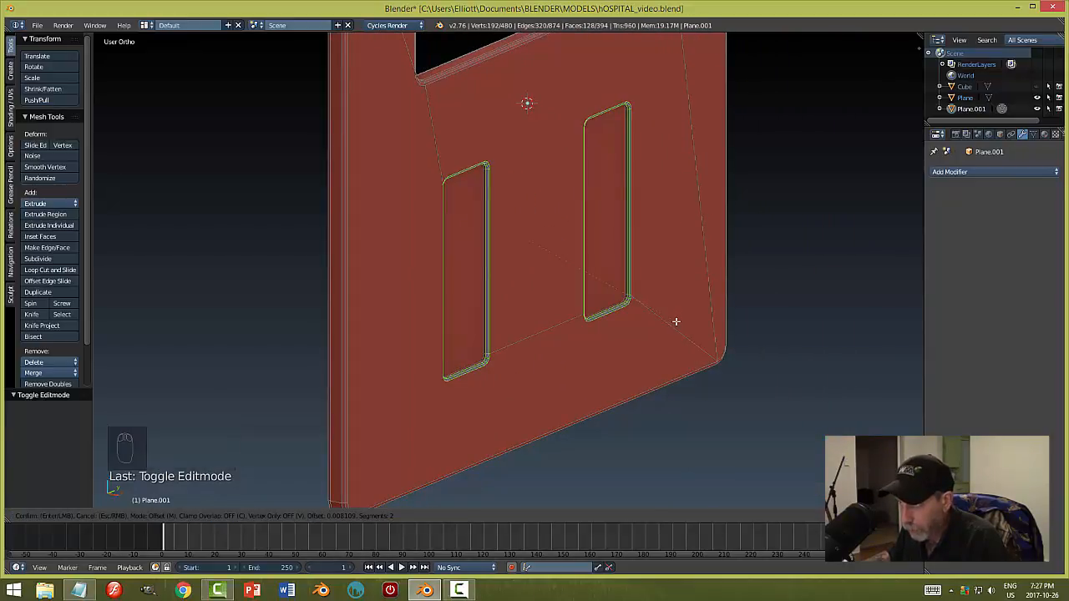
click(675, 320)
key(a)
key(Tab)
click(584, 323)
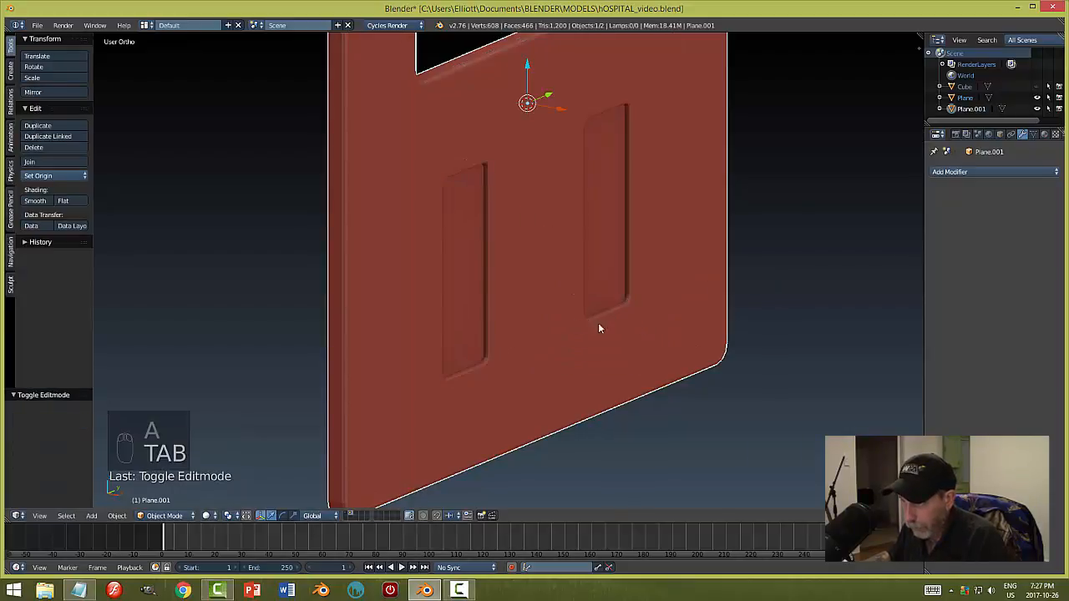
key(a)
middle_drag(610, 339, 548, 328)
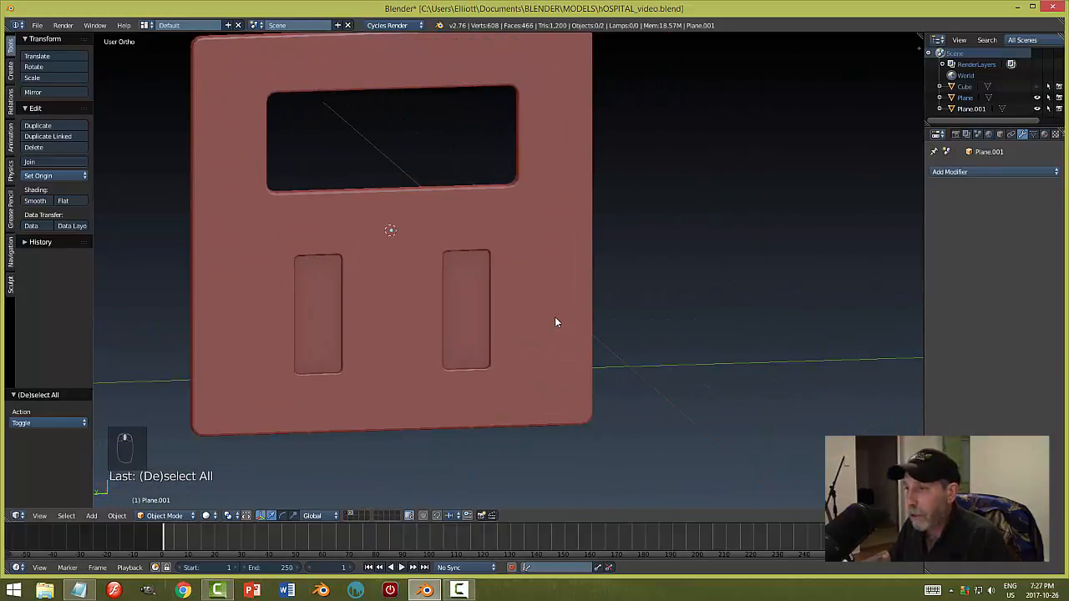
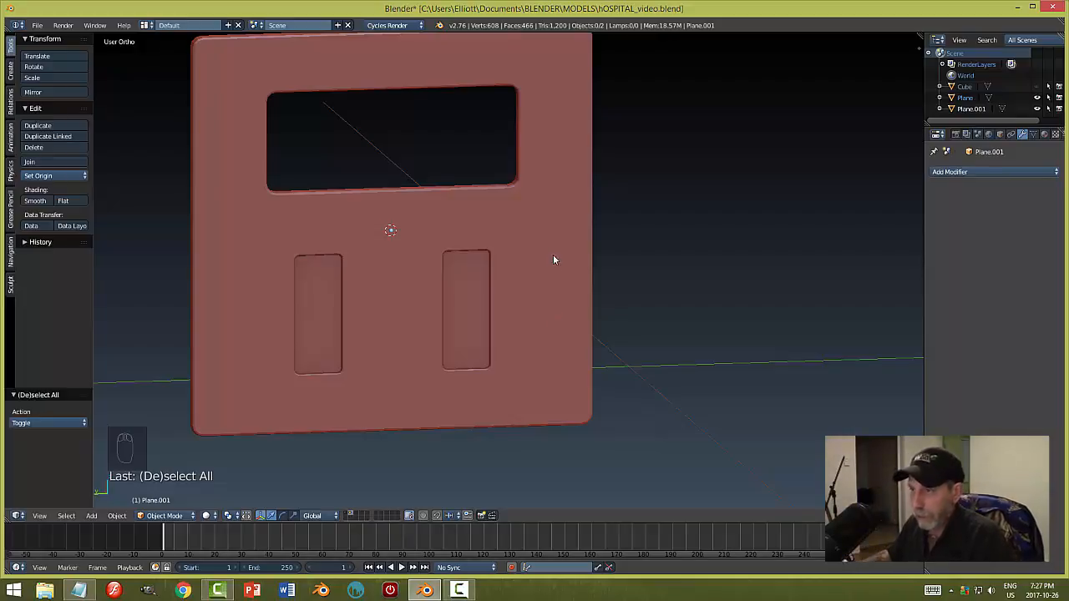
- Show the building's layer to check the door panel in its doorway, then return to the panel's layer and frame the panel
scroll(566, 265, down, 3)
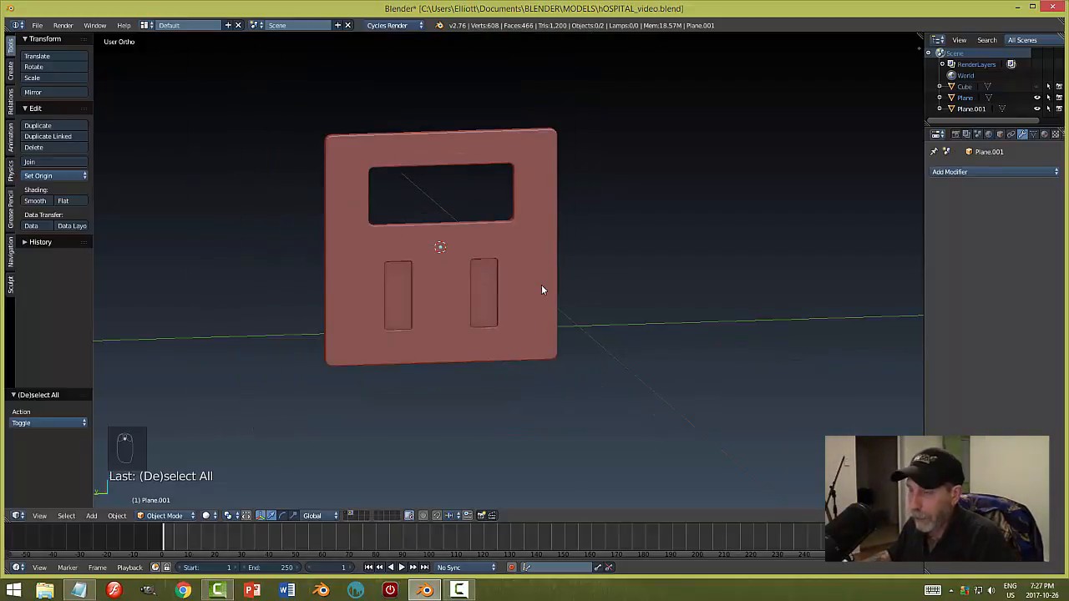
shift+click(346, 513)
scroll(477, 354, down, 3)
middle_drag(477, 354, 549, 247)
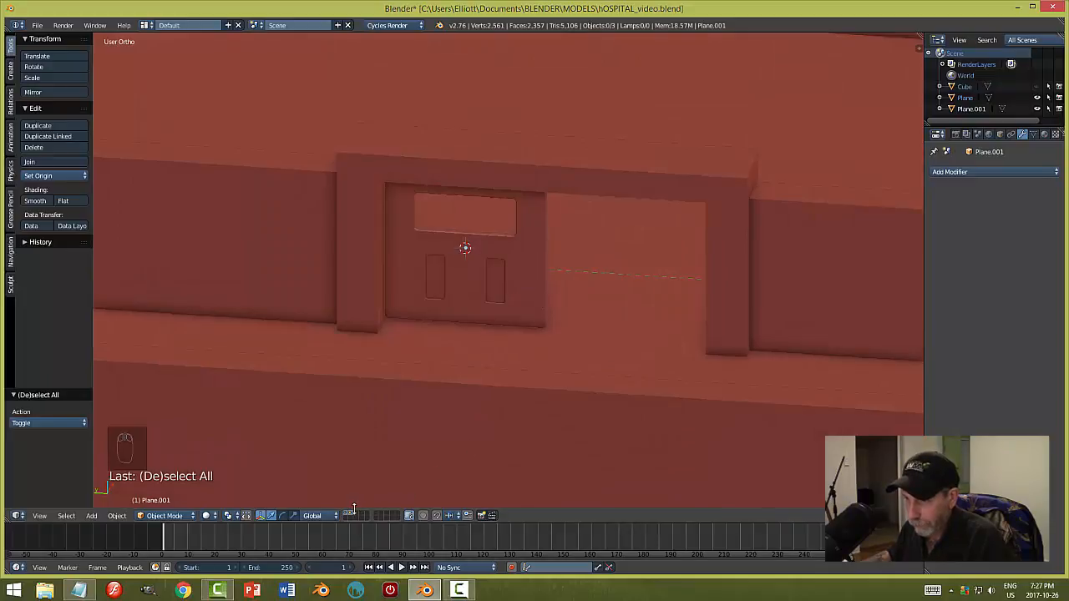
click(352, 515)
right_click(519, 269)
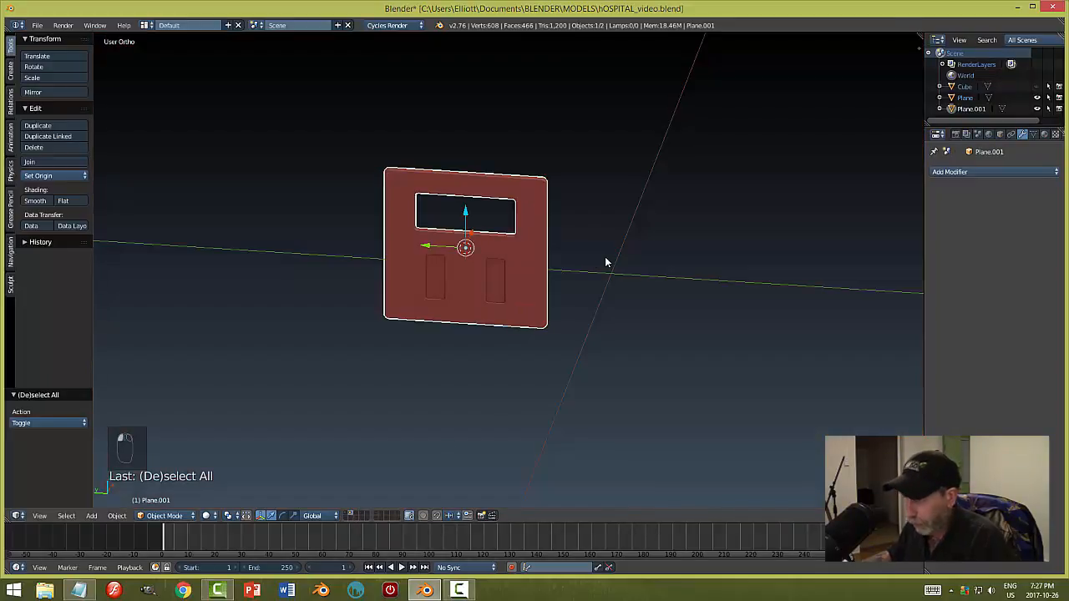
key(KP_Decimal)
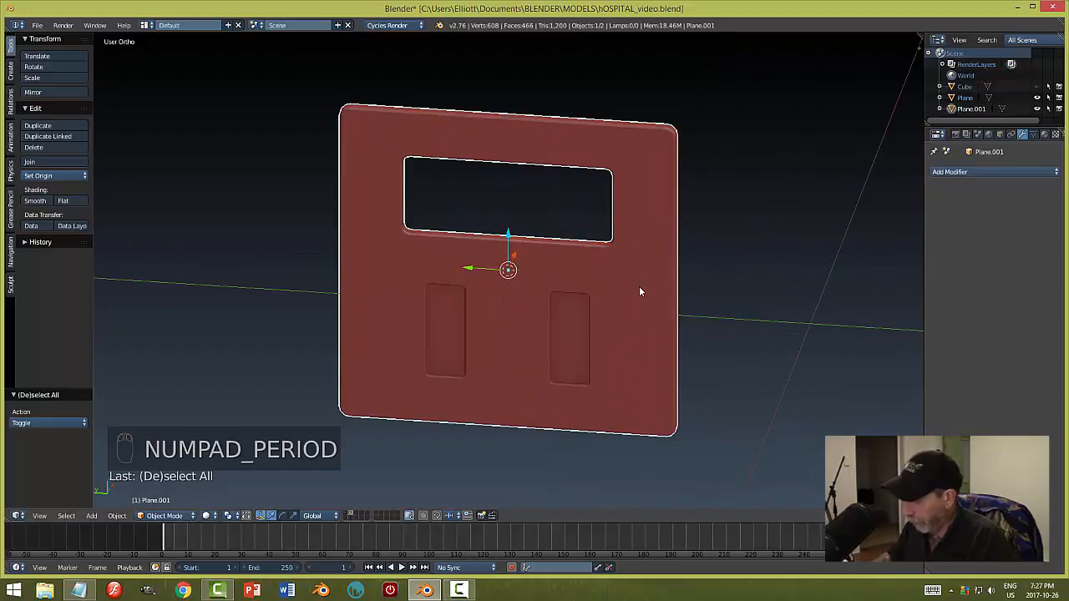
middle_drag(640, 288, 547, 265)
scroll(653, 260, up, 1)
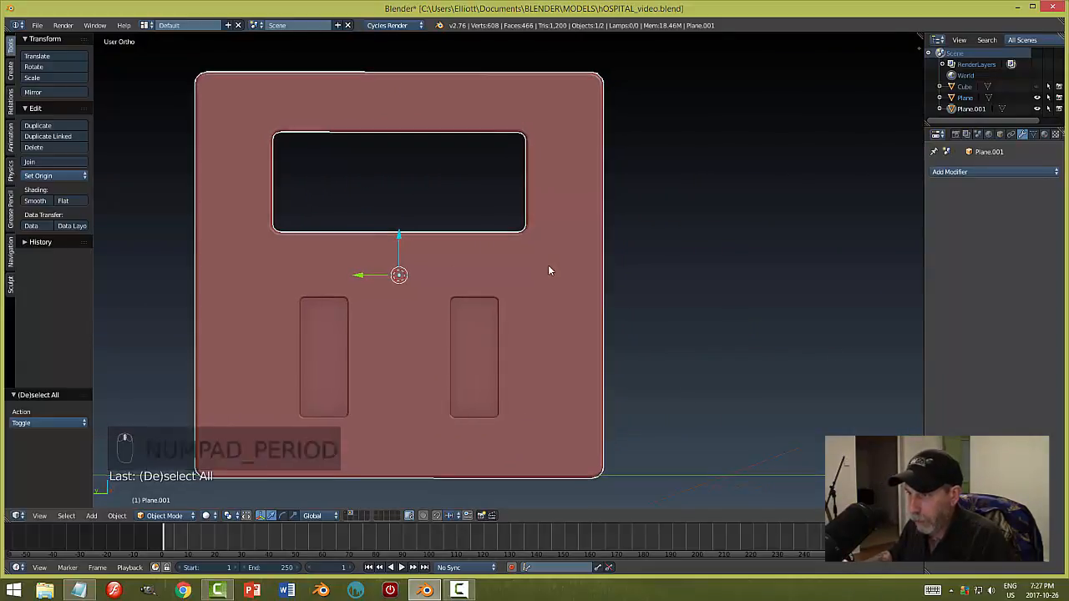
- Add a mesh circle with 32 vertices and radius 1 at the centre of the door panel
key(shift+a)
mouse_move(600, 297)
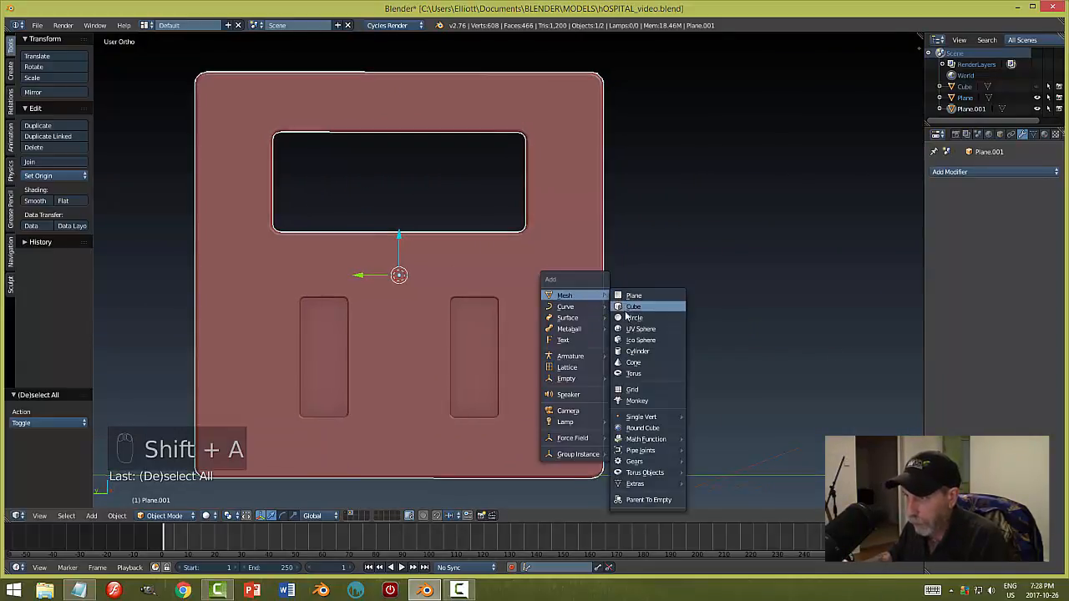
click(624, 317)
middle_drag(660, 293, 623, 312)
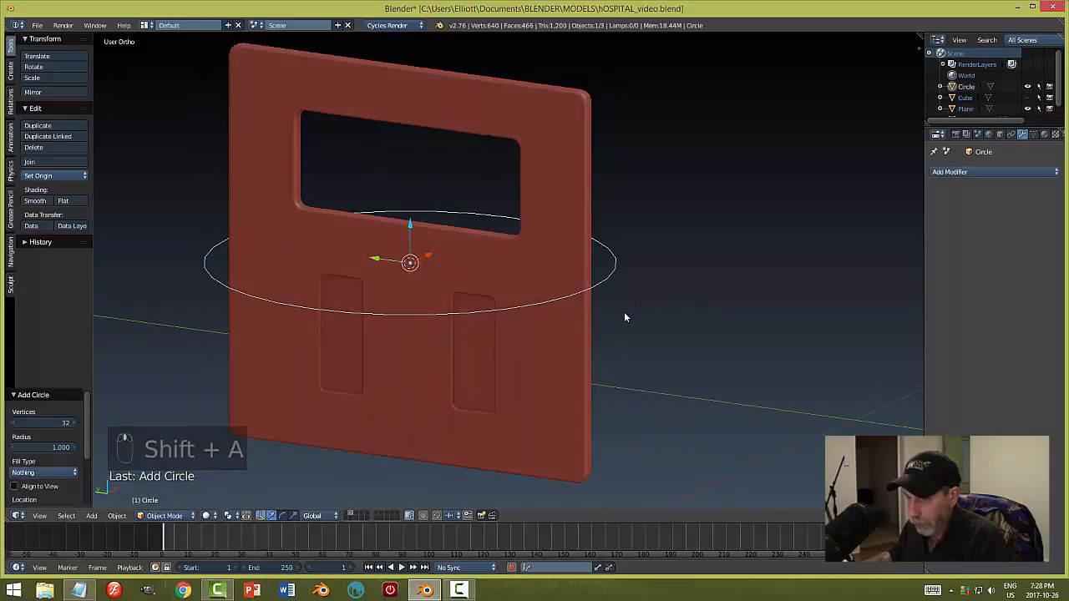
- Rotate the circle 90° about the Y axis and move it about -0.247 along X in front of the panel
text(ry90)
key(Return)
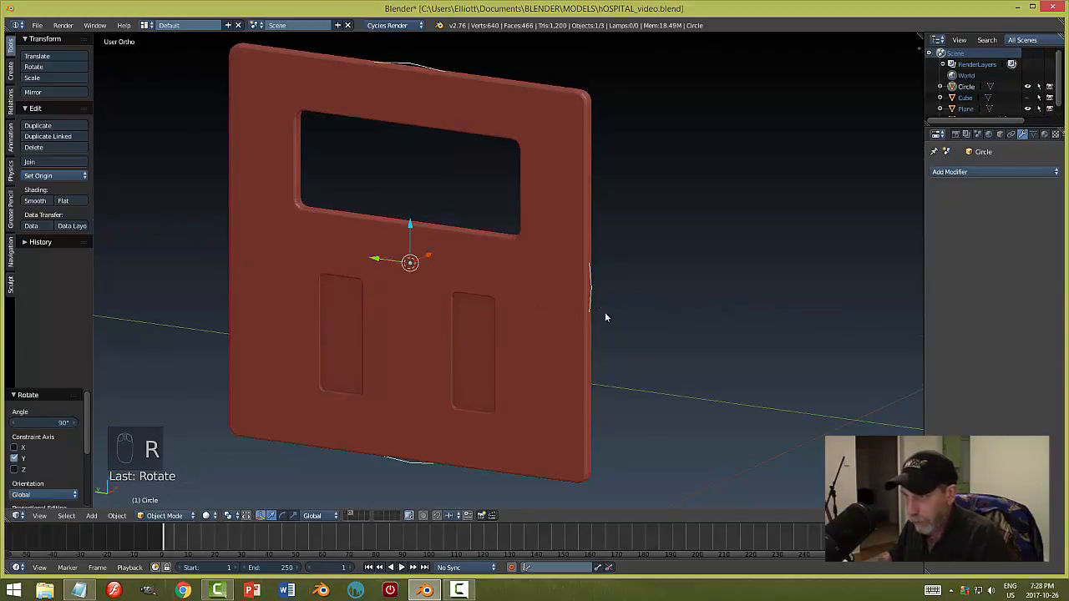
drag(431, 261, 482, 284)
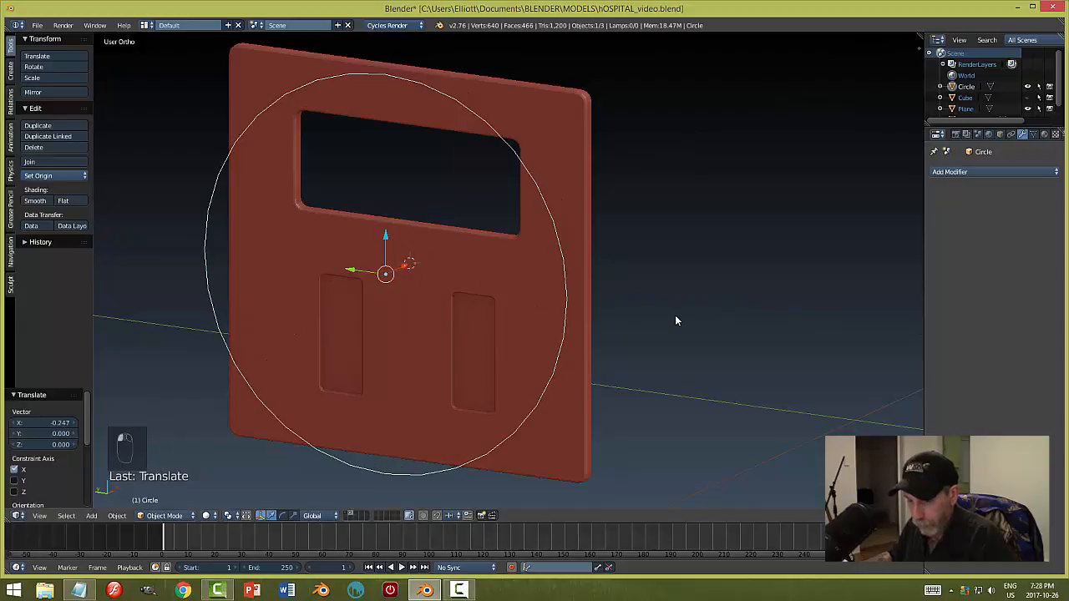
- Scale the circle down to about 0.047 and move it about -0.972 along Y to the door panel's side edge
key(s)
click(396, 288)
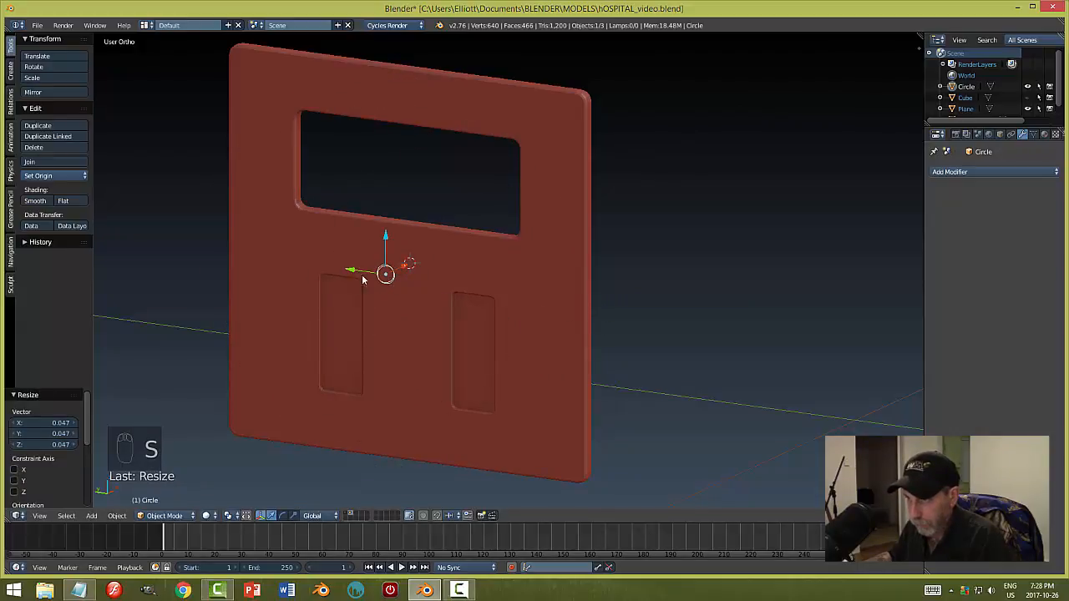
drag(351, 270, 524, 328)
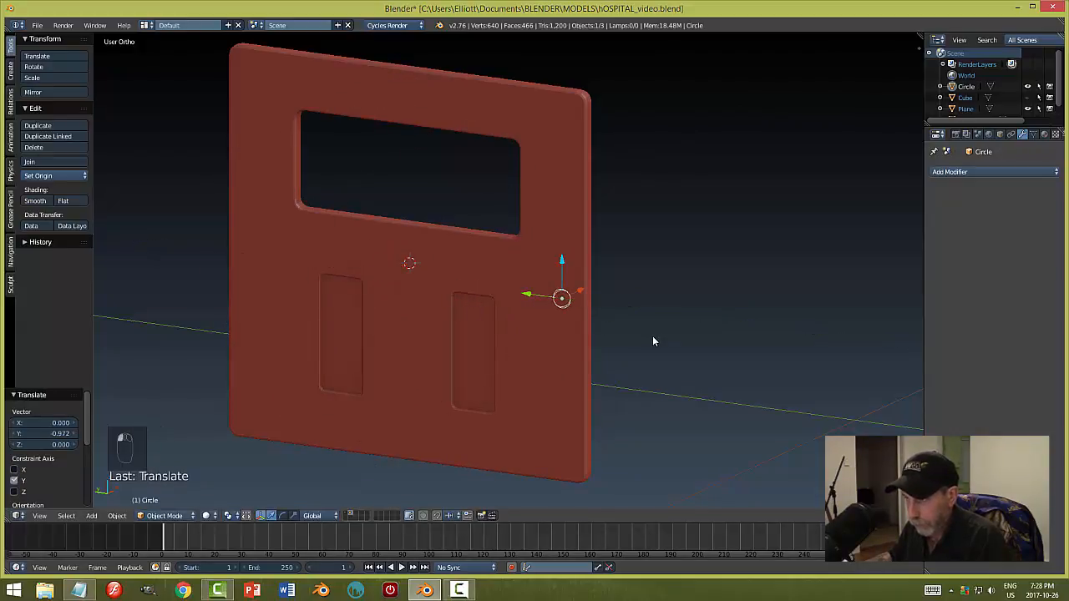
- Move the small circle about 0.202 along X to the panel's face and about 0.097 along Y inward from its edge
middle_drag(653, 336, 697, 316)
key(KP_1)
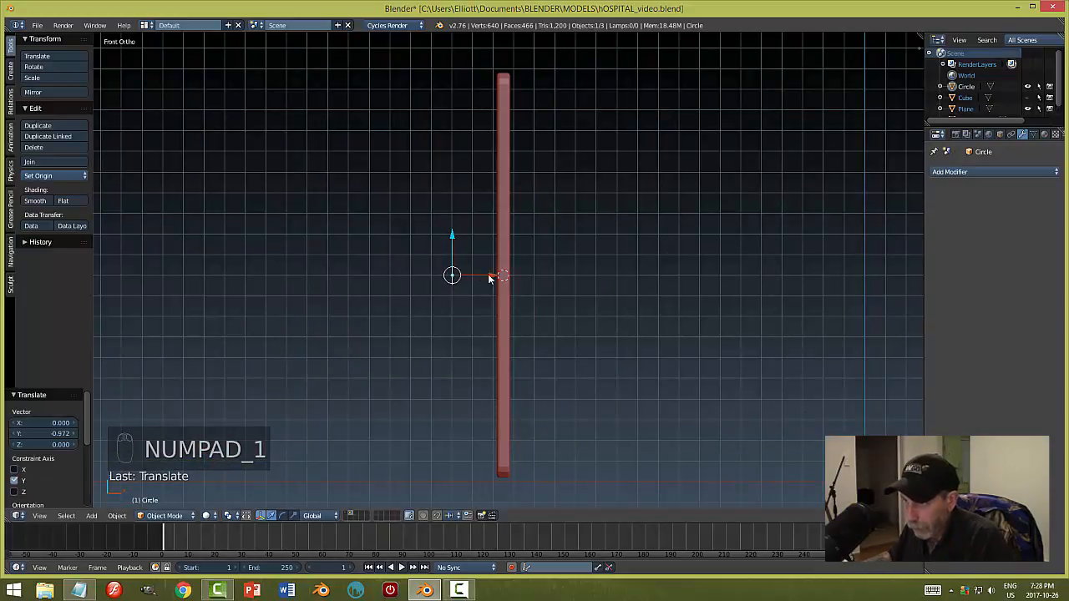
drag(490, 281, 535, 286)
key(KP_3)
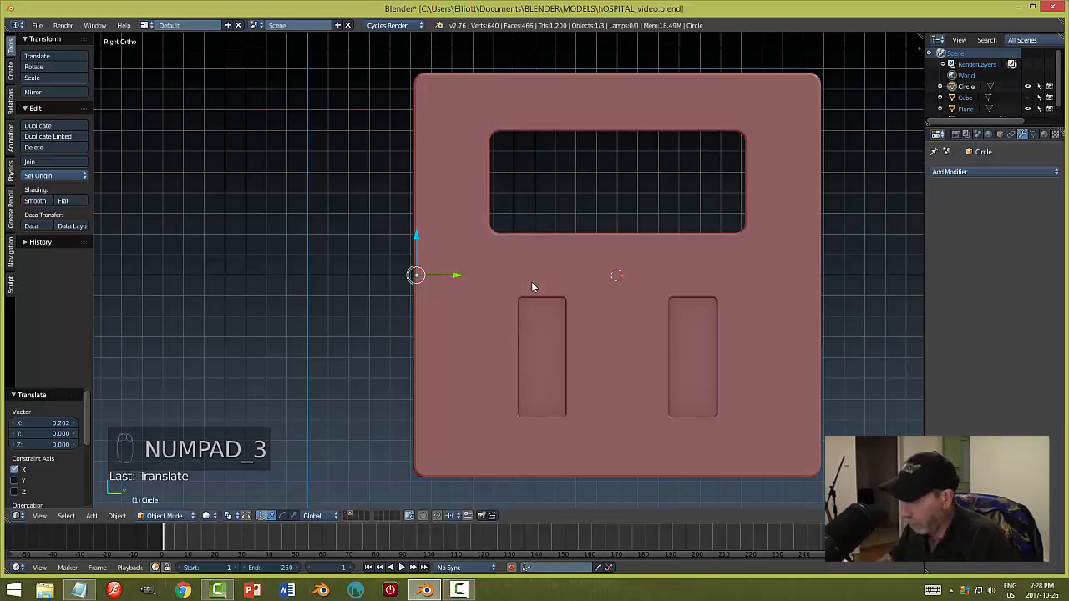
key(ctrl+KP_3)
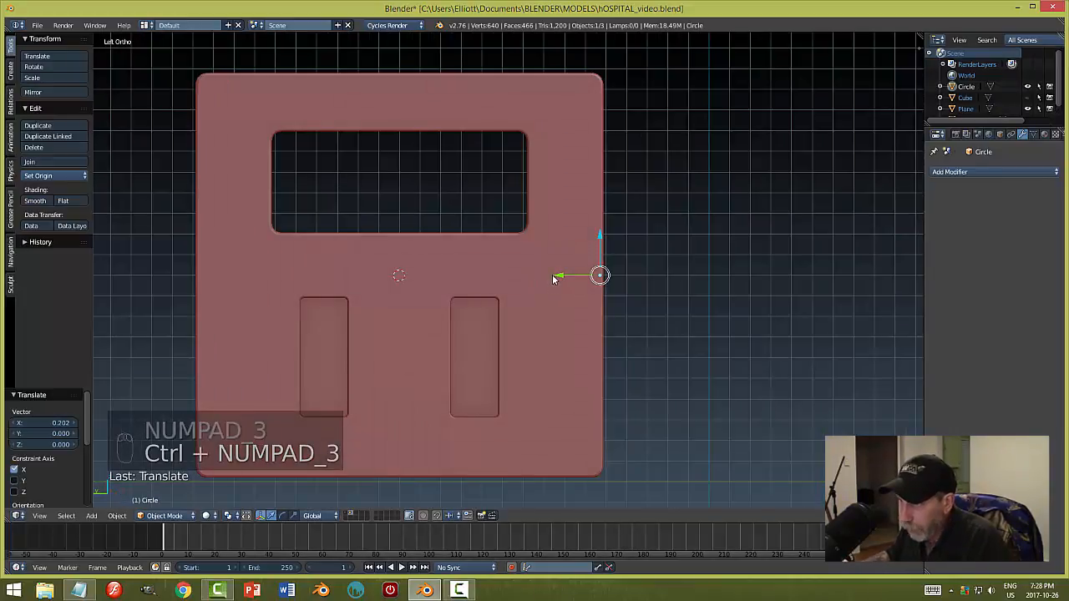
drag(556, 275, 533, 272)
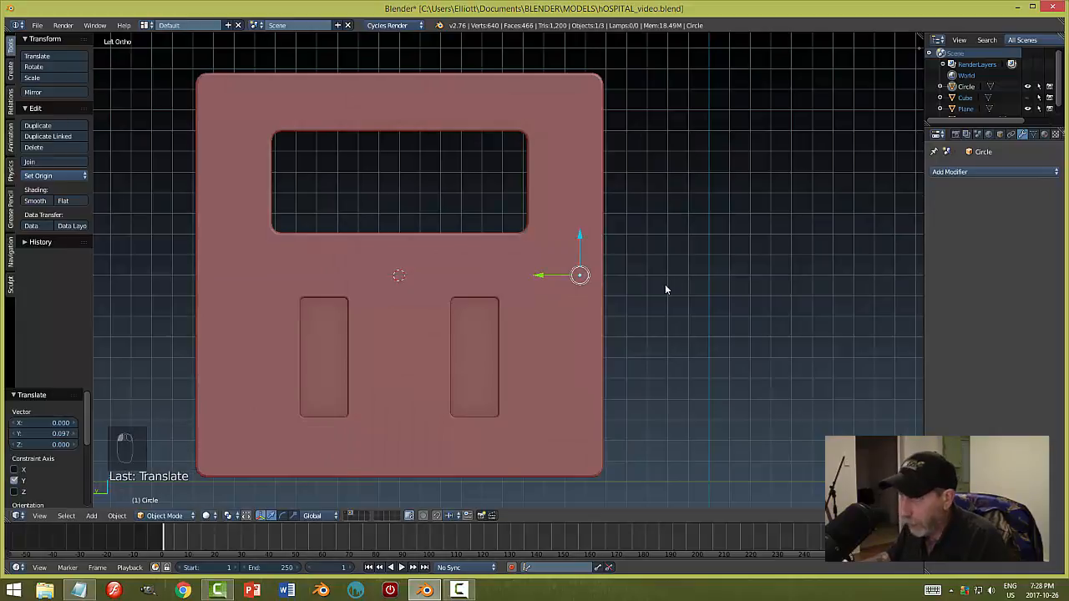
key(KP_3)
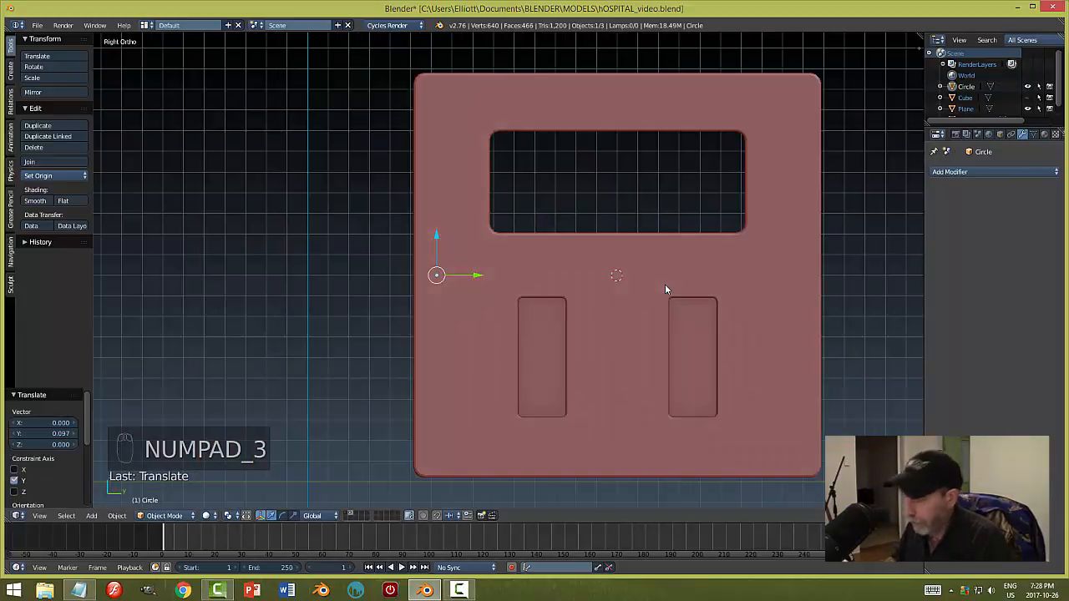
key(ctrl+KP_3)
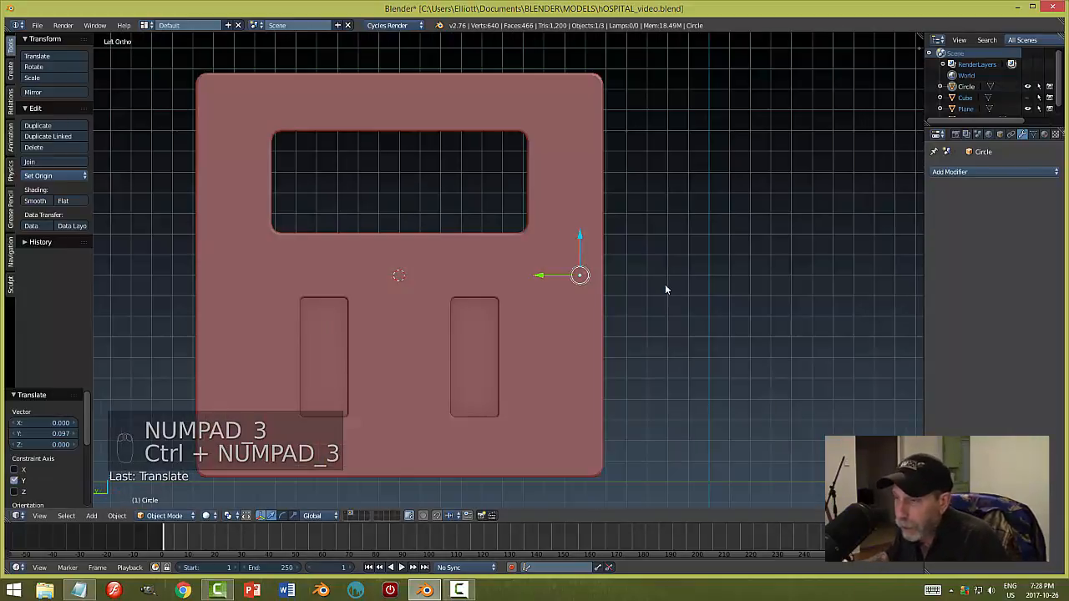
key(KP_3)
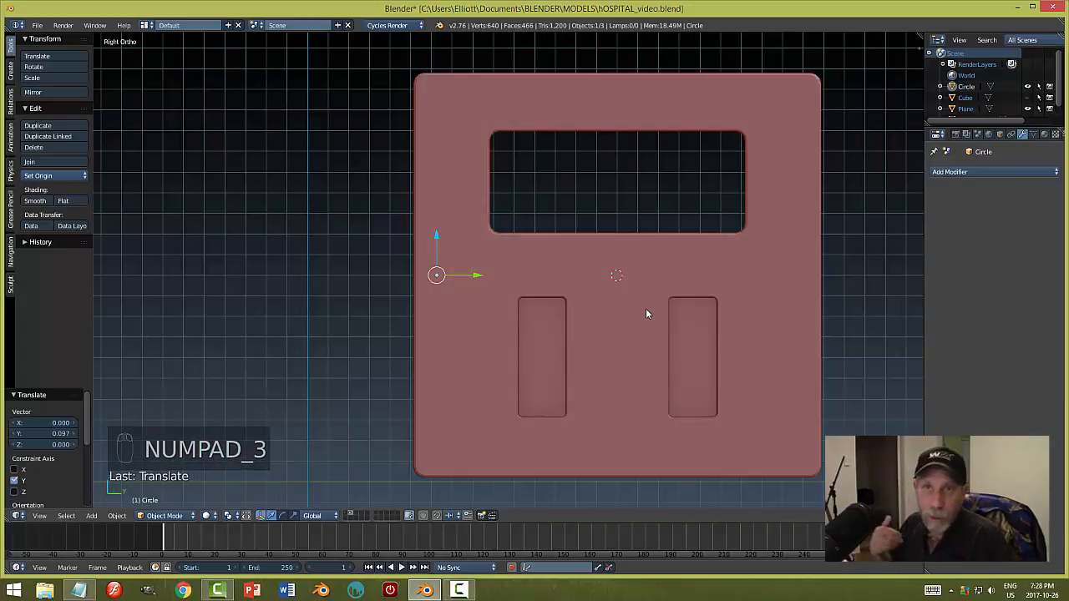
key(ctrl+KP_3)
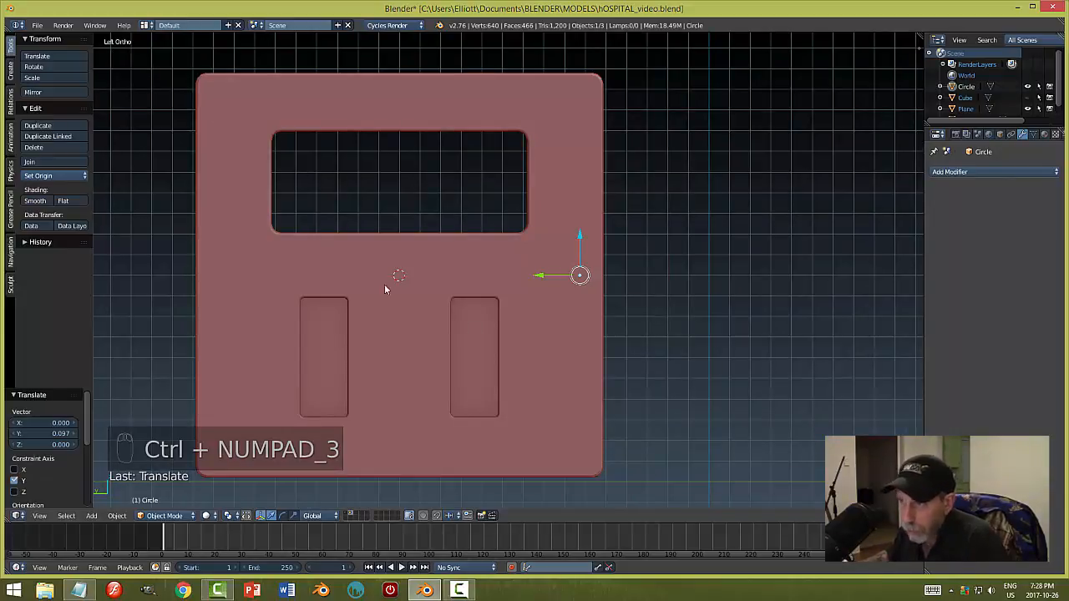
- Enter Edit Mode on the circle in vertex select mode and deselect all its vertices
scroll(639, 335, up, 4)
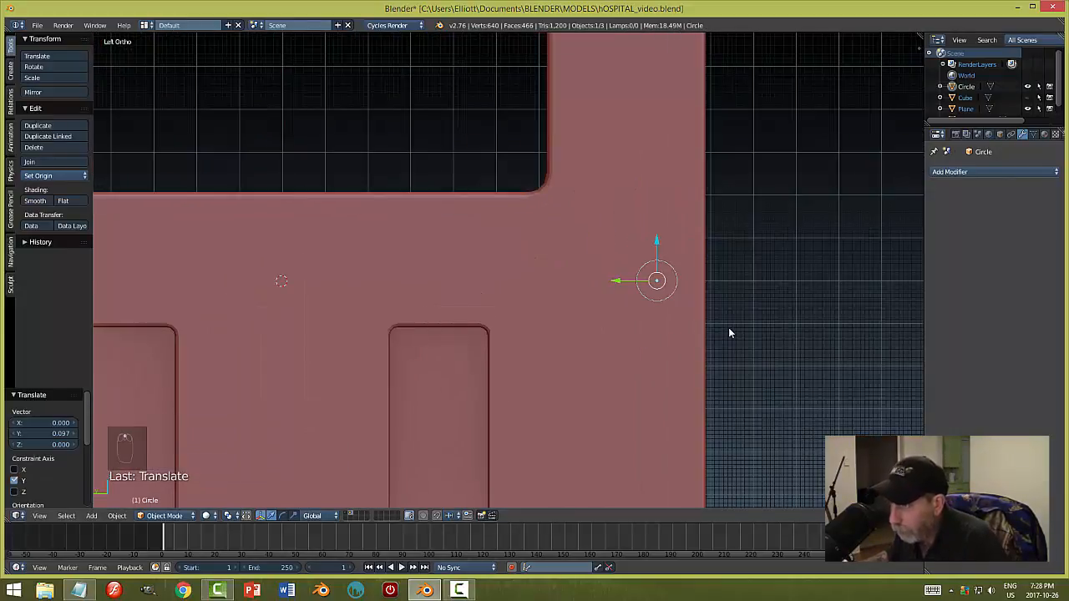
key(Tab)
key(ctrl+Tab)
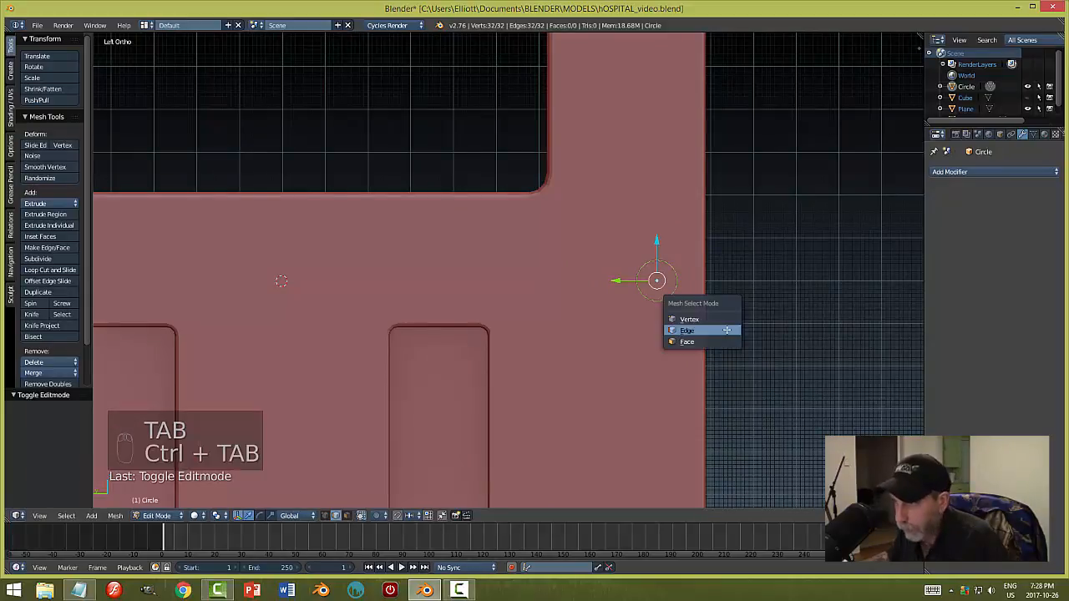
click(719, 318)
key(a)
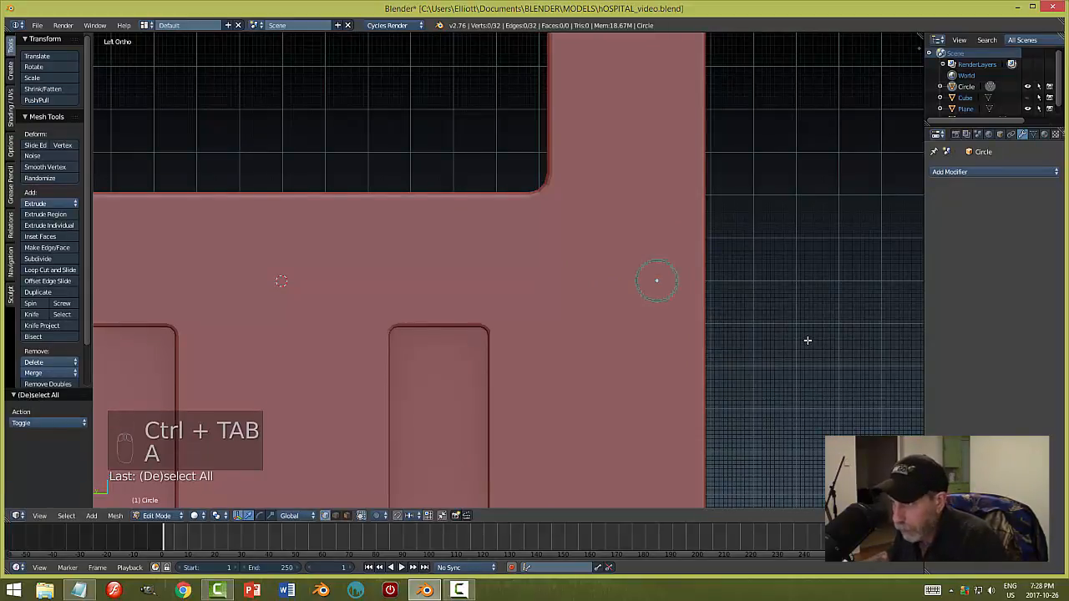
- Box-select the lower half of the circle's vertices and delete them, leaving the upper arc
scroll(795, 351, up, 3)
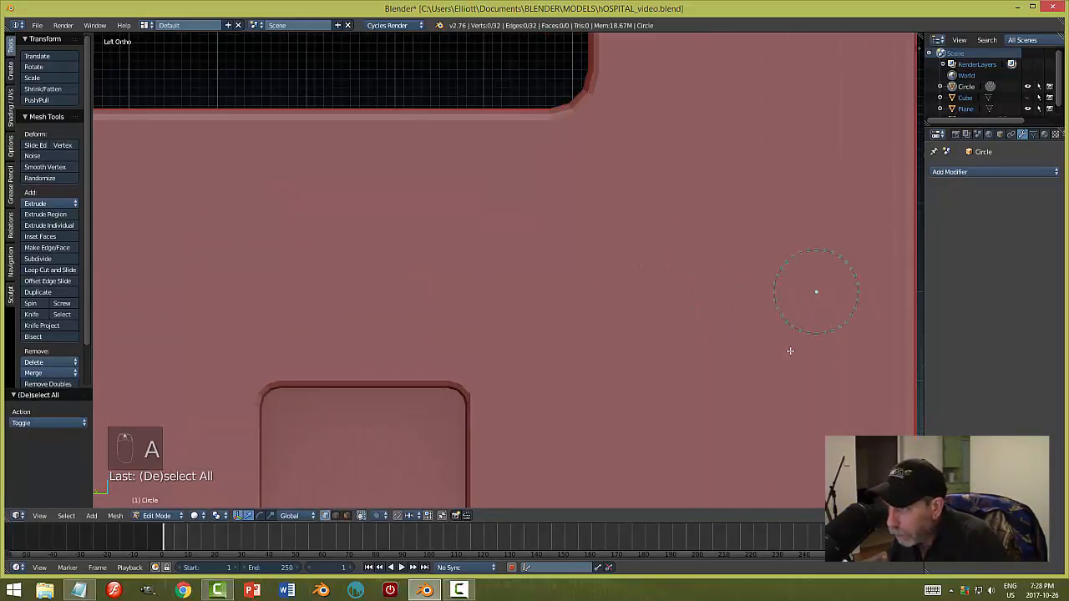
scroll(795, 351, down, 2)
shift+middle_drag(794, 353, 698, 346)
key(b)
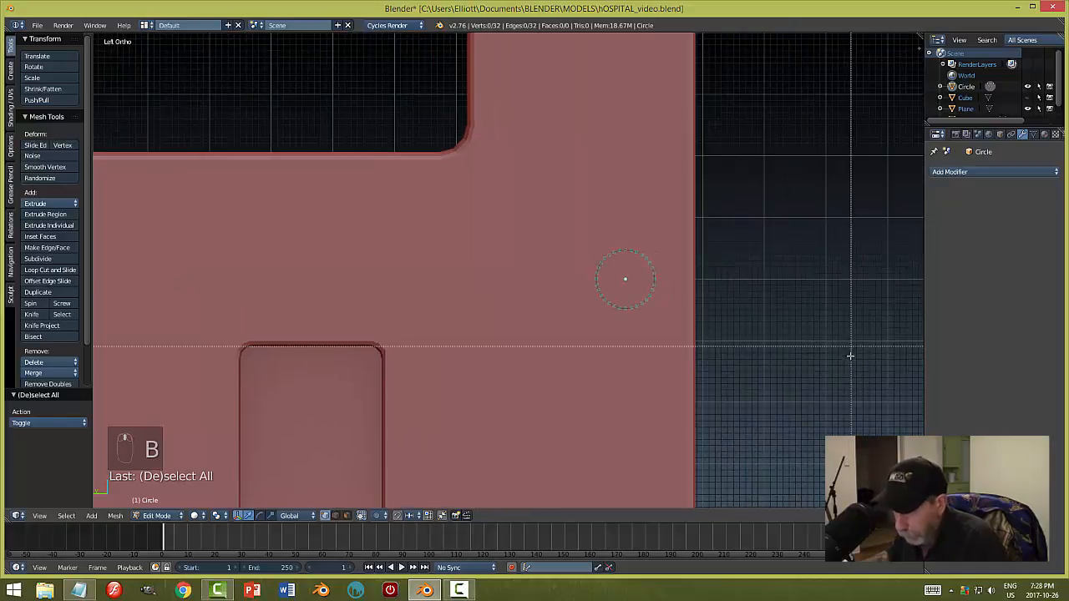
drag(781, 401, 563, 282)
scroll(691, 315, up, 3)
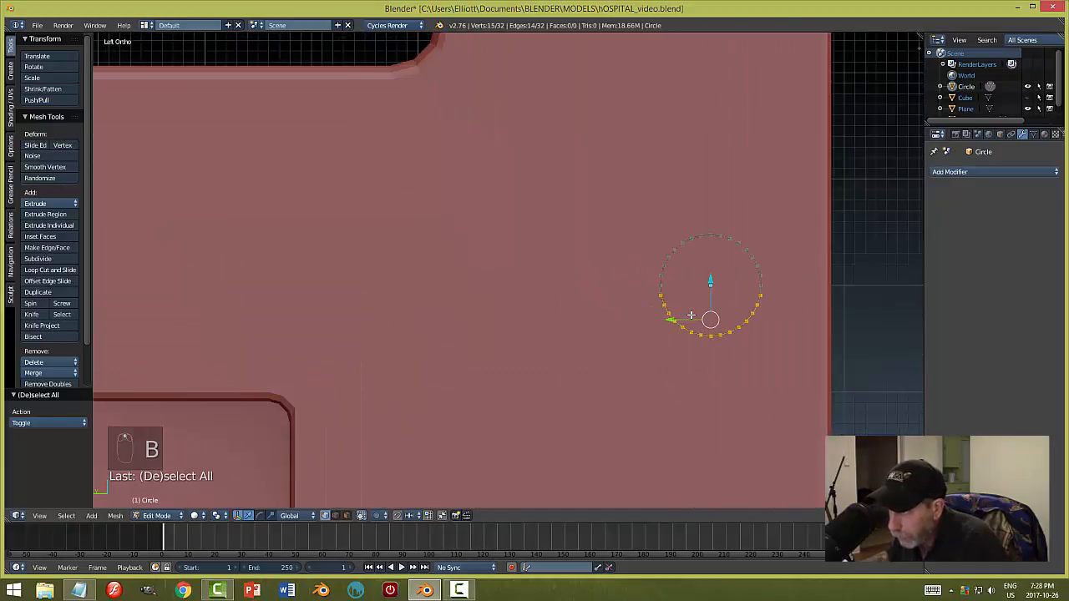
key(x)
click(769, 331)
- Duplicate the arc in place, rotate the copy 180° about X and move it about -0.148 along Z below the original
key(a)
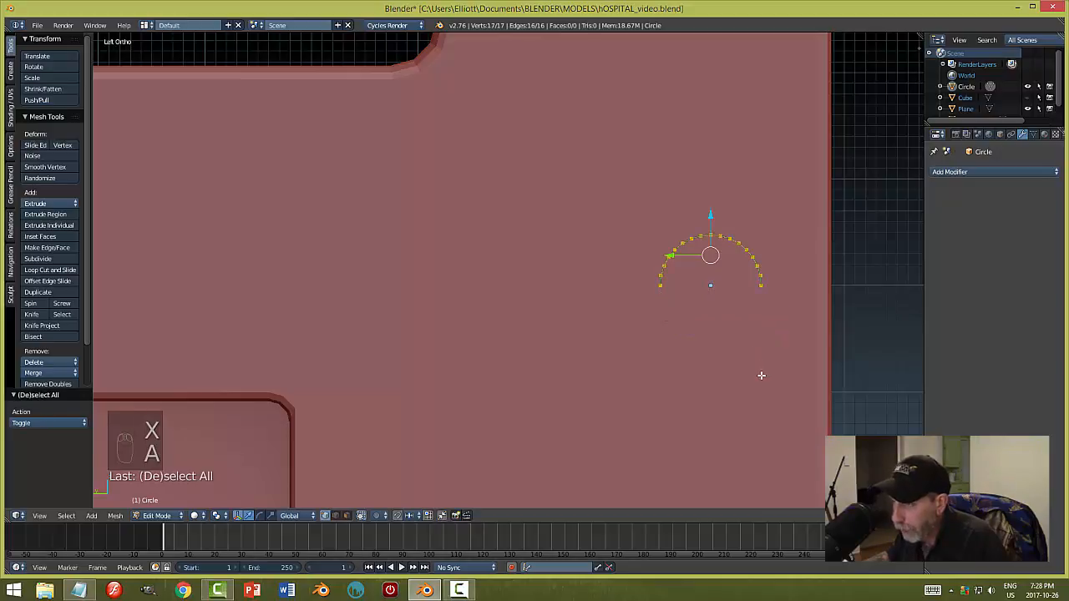
scroll(760, 375, down, 1)
shift+middle_drag(758, 375, 715, 339)
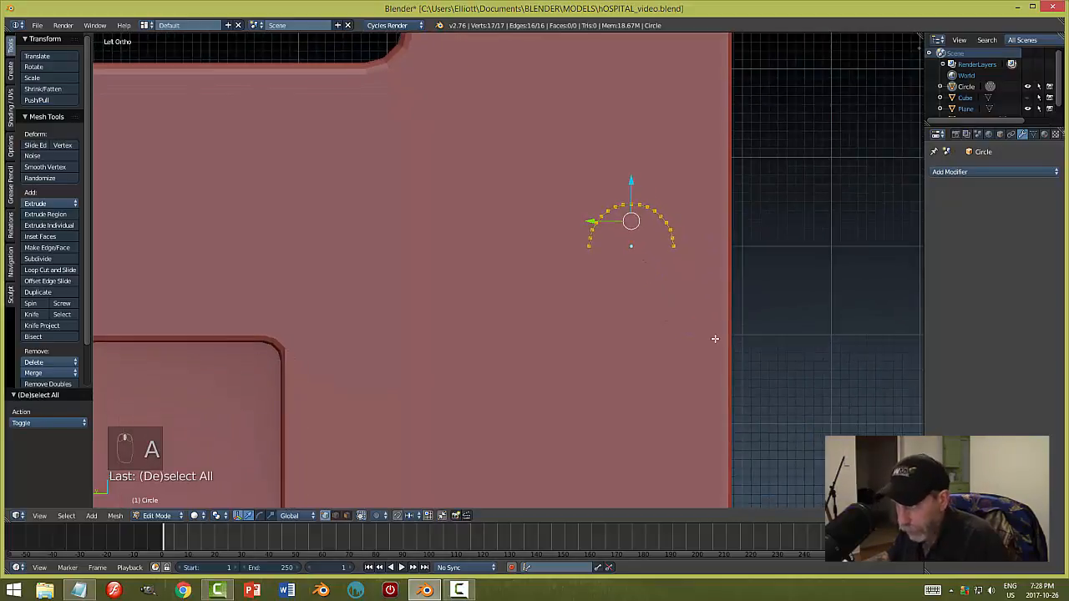
key(shift+d)
right_click(715, 338)
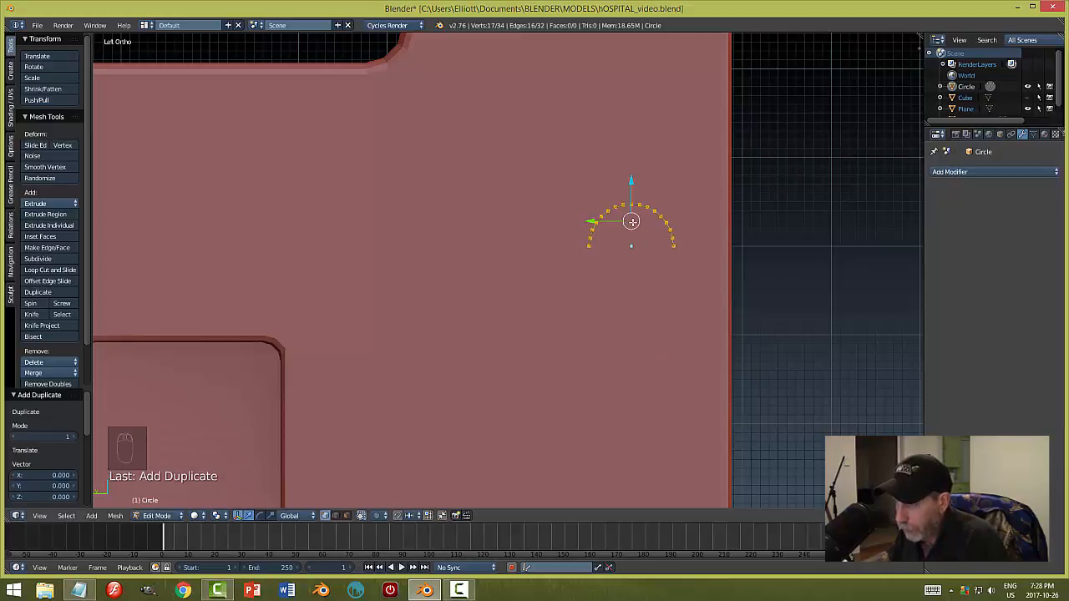
key(r)
key(x)
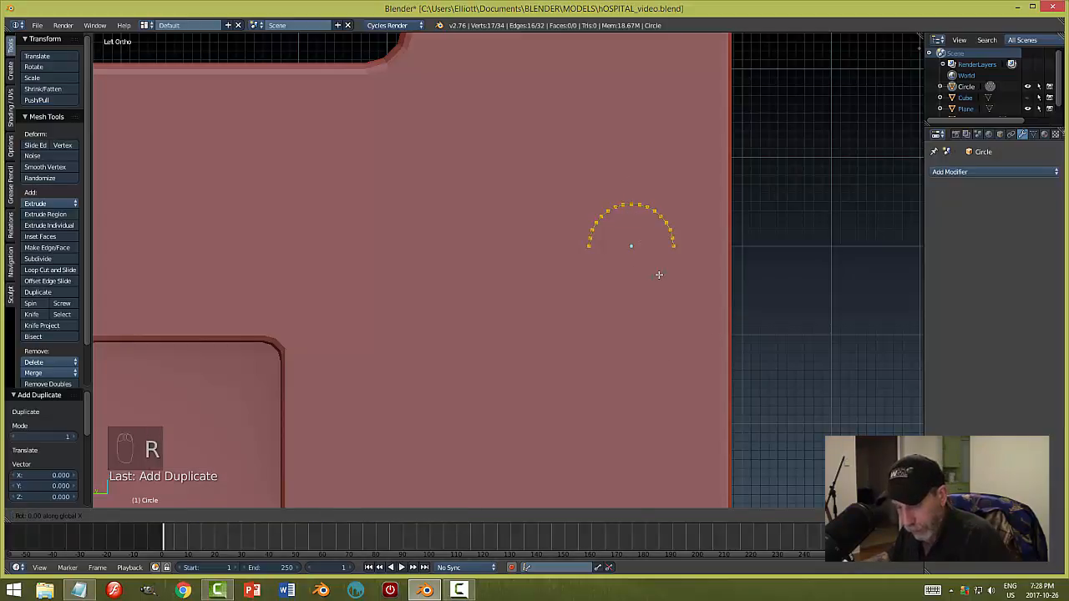
key(1)
key(8)
key(0)
key(Return)
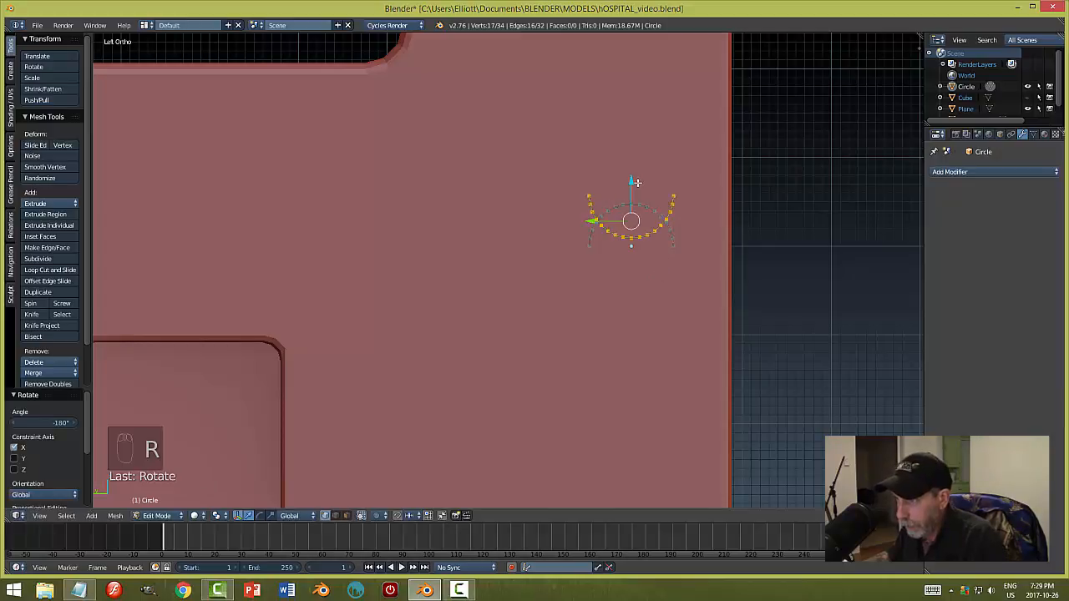
drag(632, 180, 690, 310)
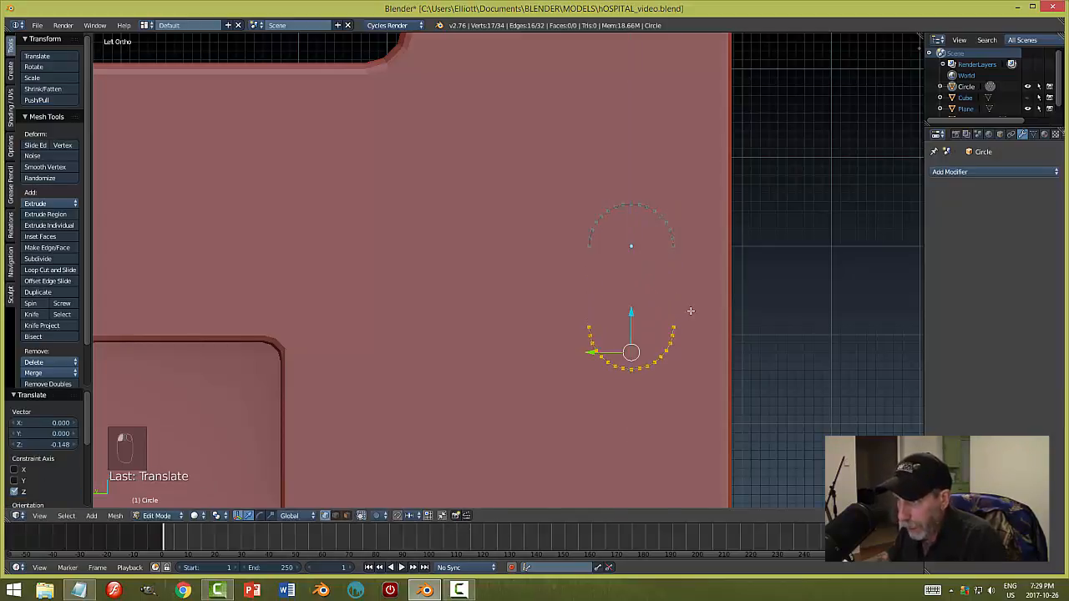
- Connect the facing end vertices of the two arcs with an edge on each side to close the oblong outline
key(a)
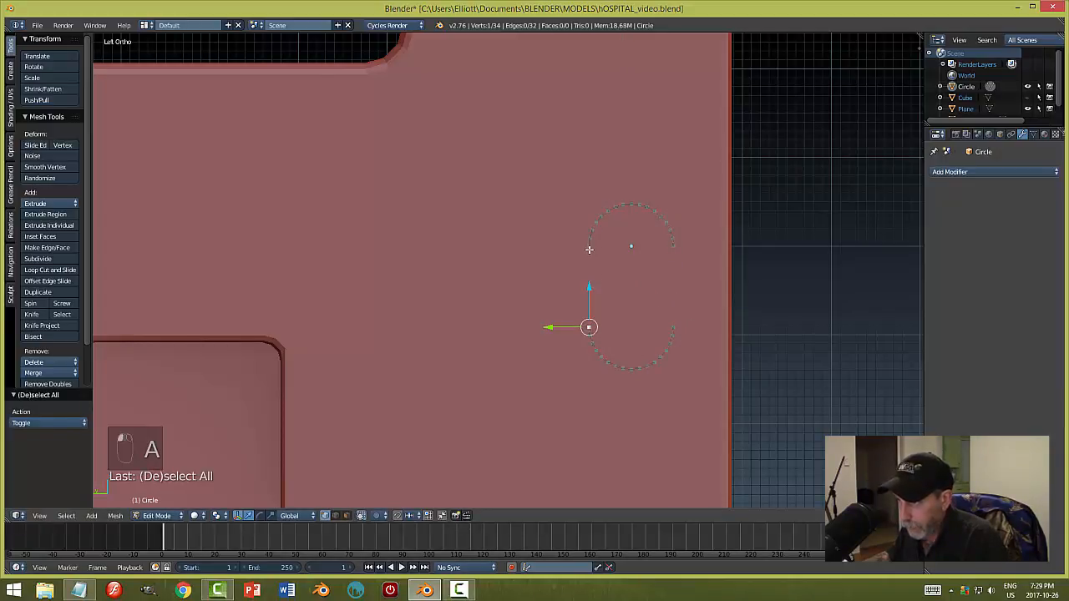
shift+right_click(589, 247)
key(f)
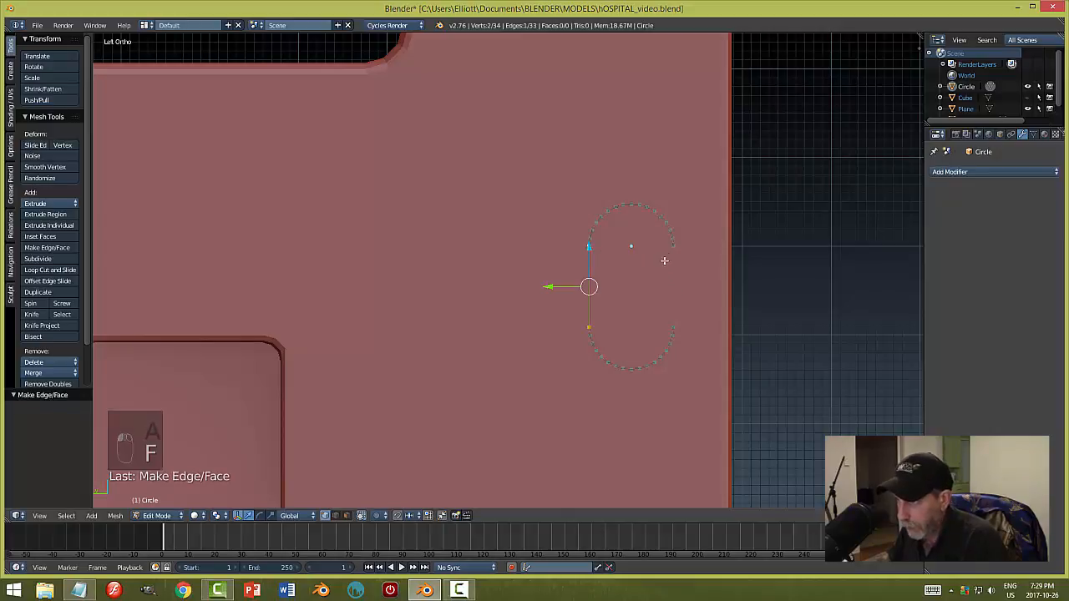
right_click(672, 247)
shift+right_click(673, 326)
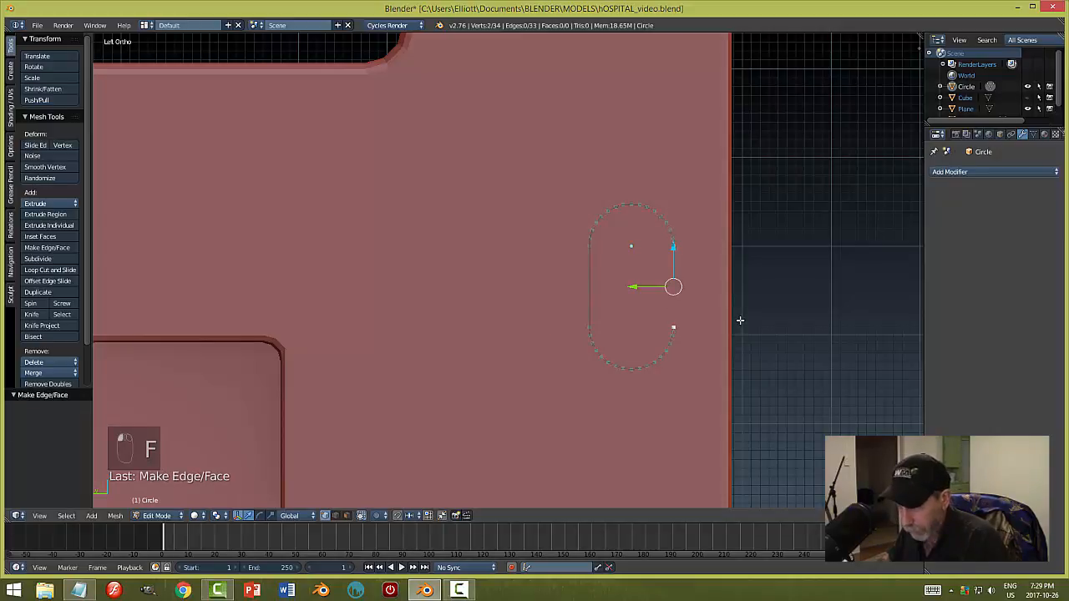
key(f)
- Fill the whole oblong outline with a face and extrude it about -0.019 along X, away from the panel
key(a)
key(a)
key(a)
middle_drag(740, 321, 732, 327)
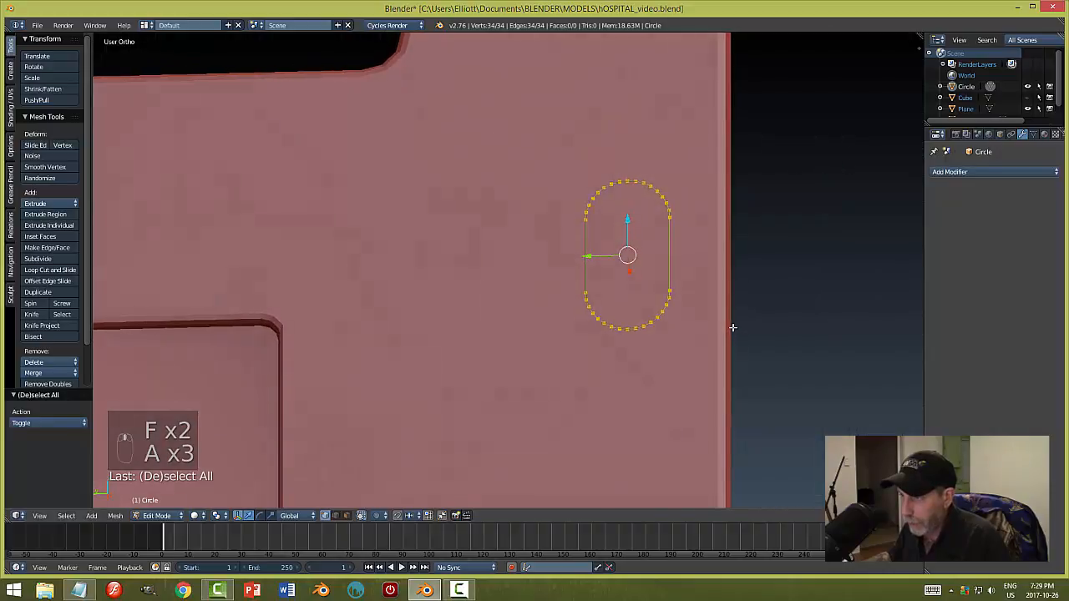
key(f)
middle_drag(713, 382, 622, 399)
key(e)
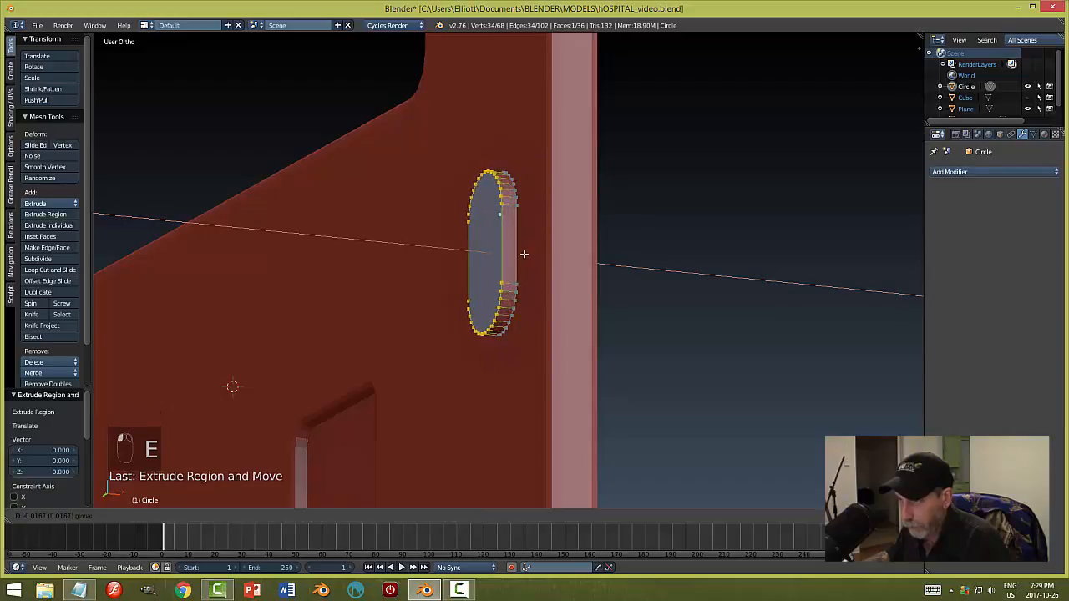
click(529, 255)
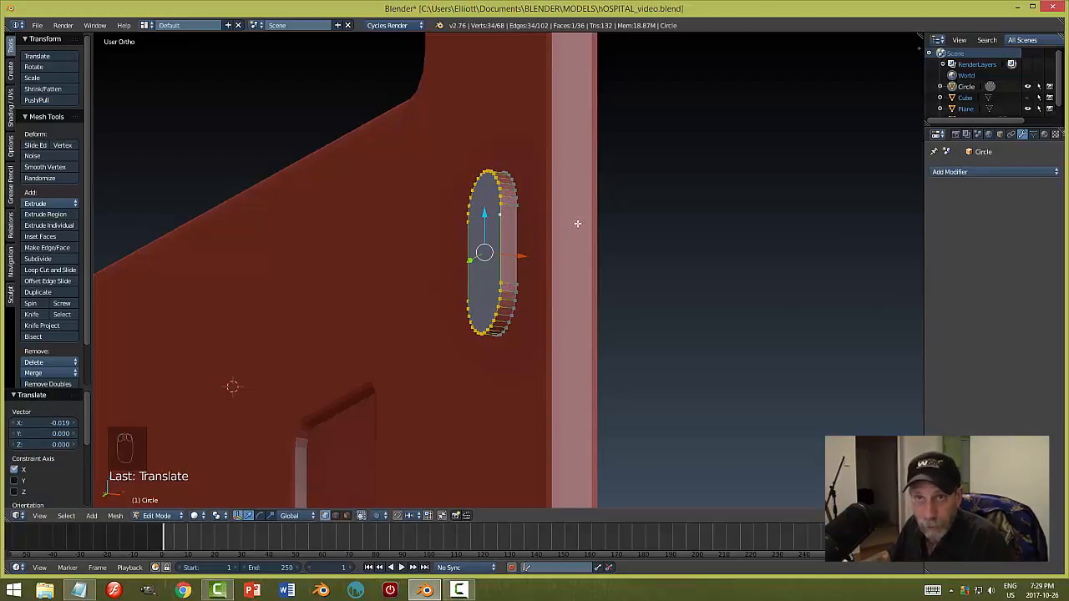
- Make the normals of the whole oblong plate consistent, deselect everything and return to Object Mode
key(a)
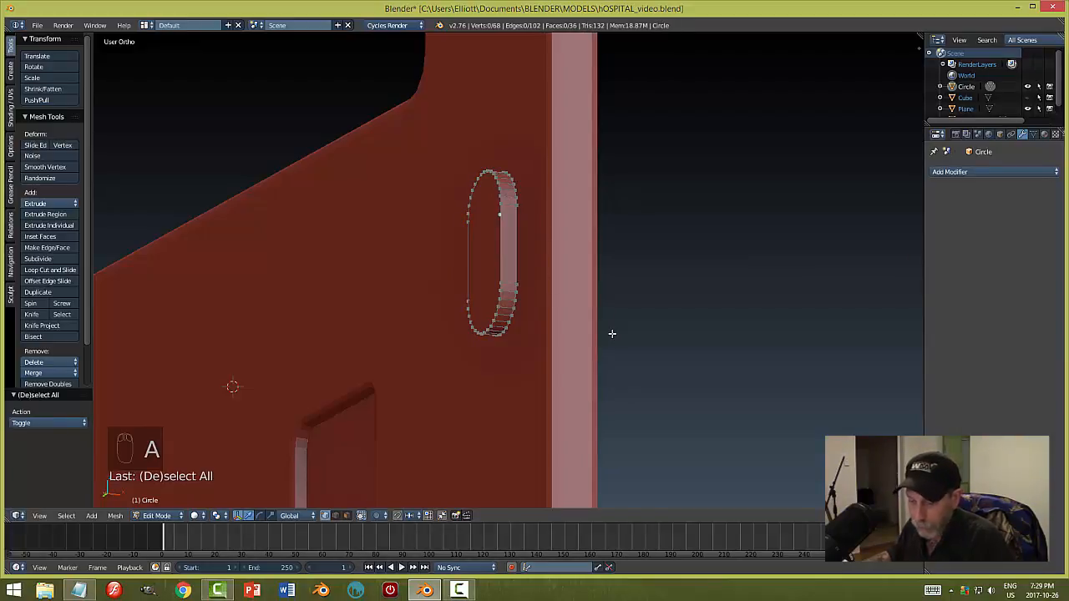
key(a)
key(ctrl+n)
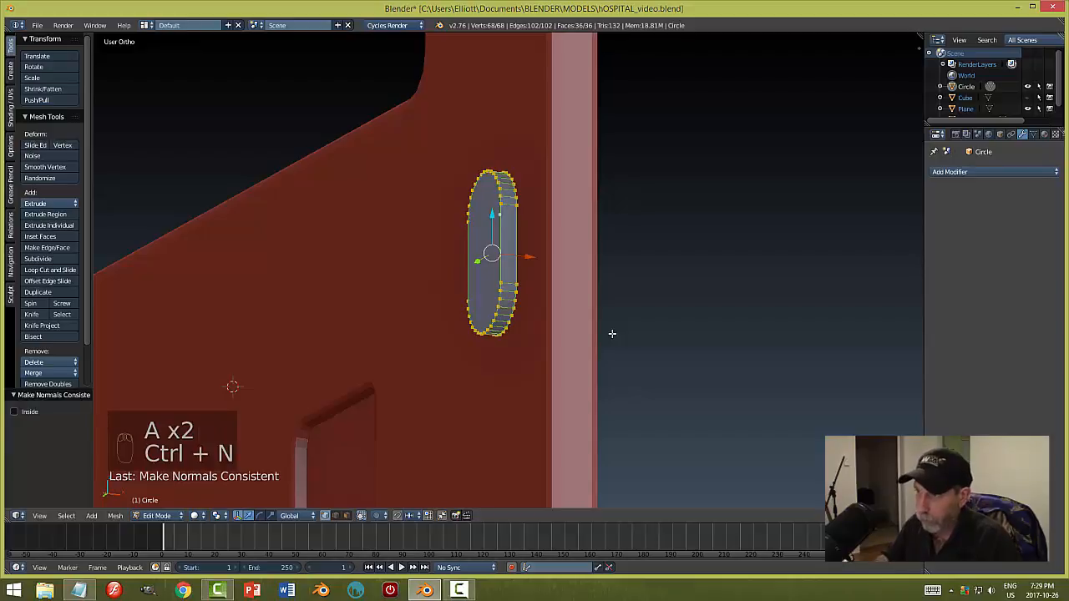
key(a)
key(Tab)
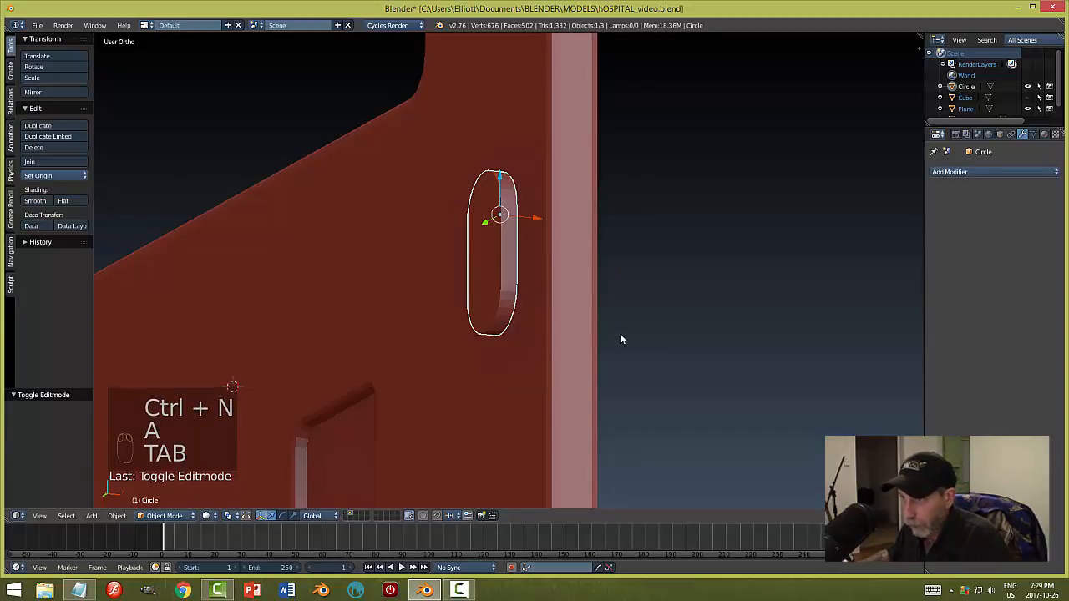
- Set the oblong plate's origin to its geometry and move the plate about 0.019 along X against the door panel
middle_drag(620, 339, 604, 370)
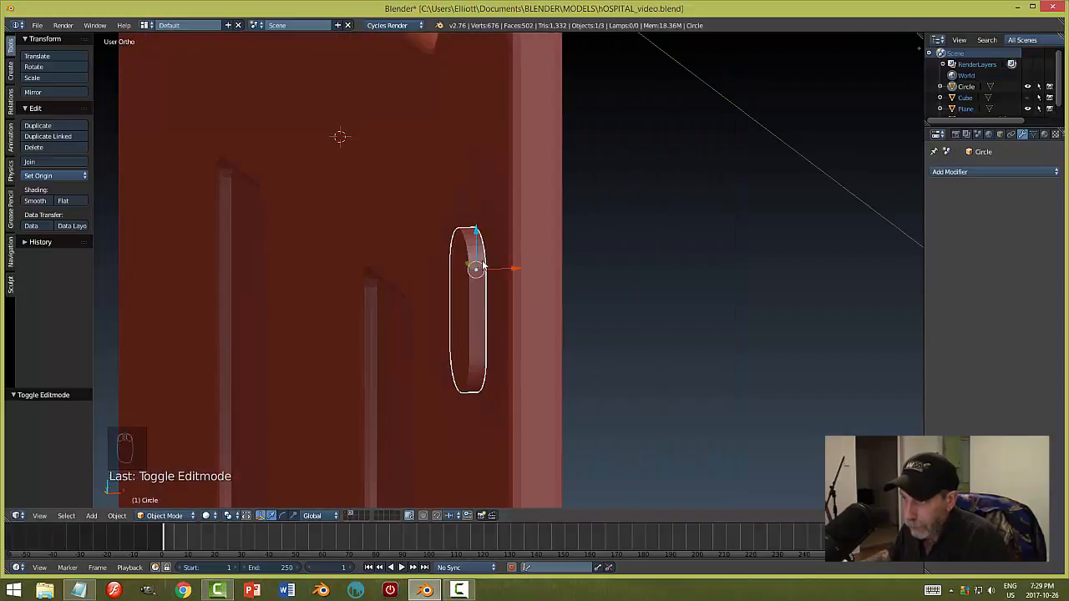
click(48, 176)
click(62, 202)
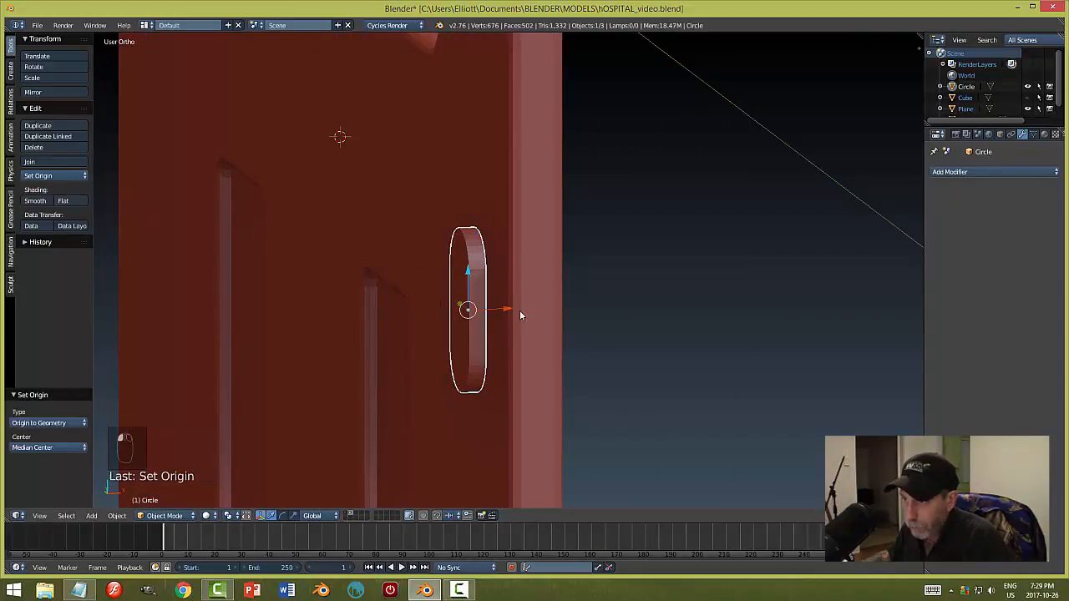
drag(501, 307, 521, 306)
- Mirror the oblong plate on the X axis only across the door panel as mirror object and apply the modifier
middle_drag(648, 339, 631, 311)
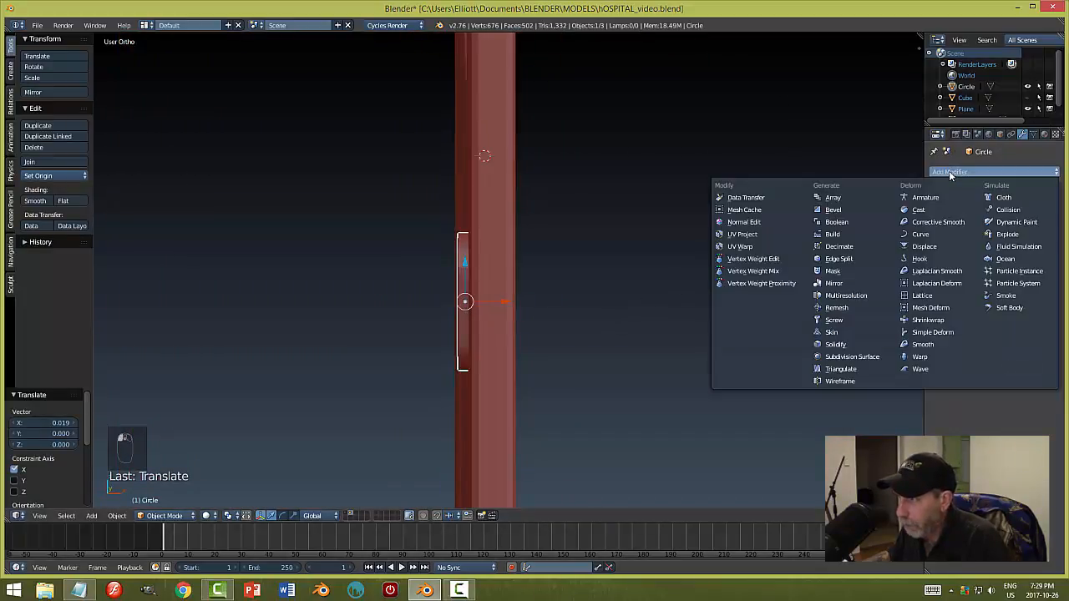
click(952, 171)
click(834, 284)
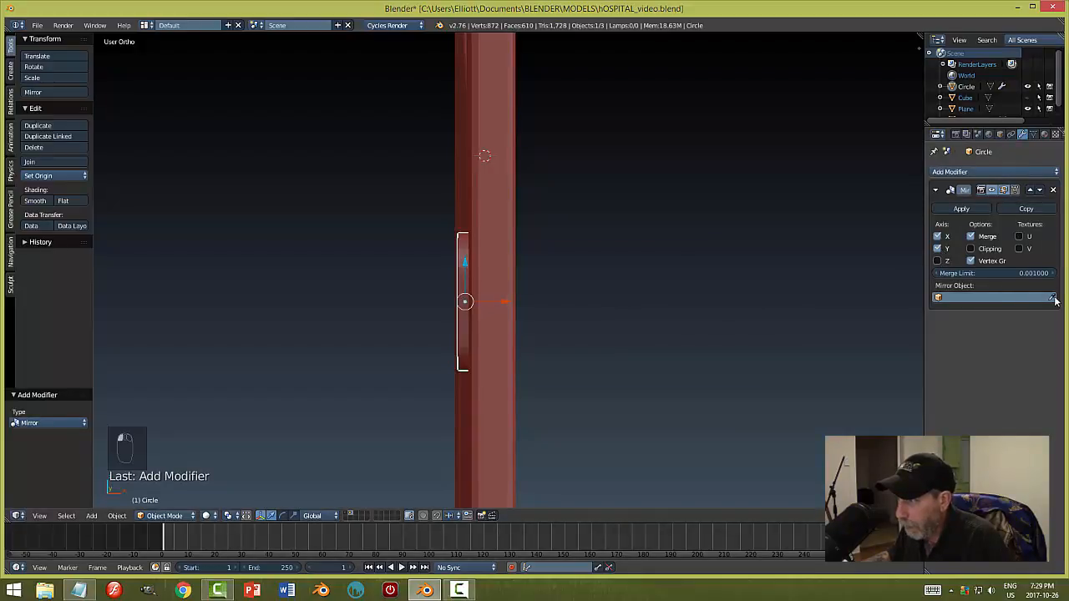
click(527, 244)
middle_drag(604, 256, 667, 271)
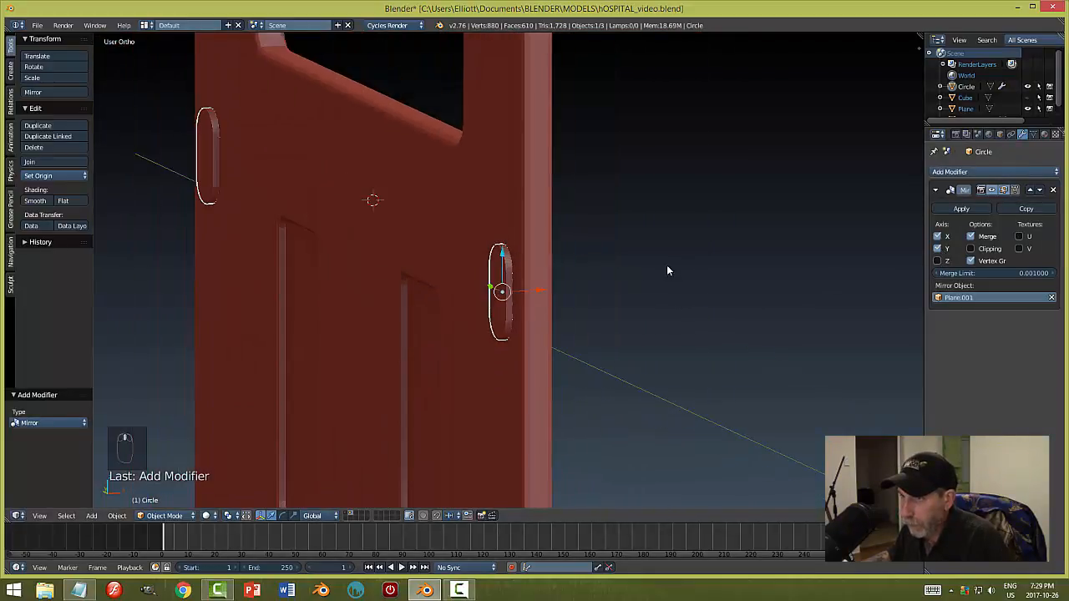
click(936, 247)
middle_drag(693, 263, 693, 307)
click(962, 209)
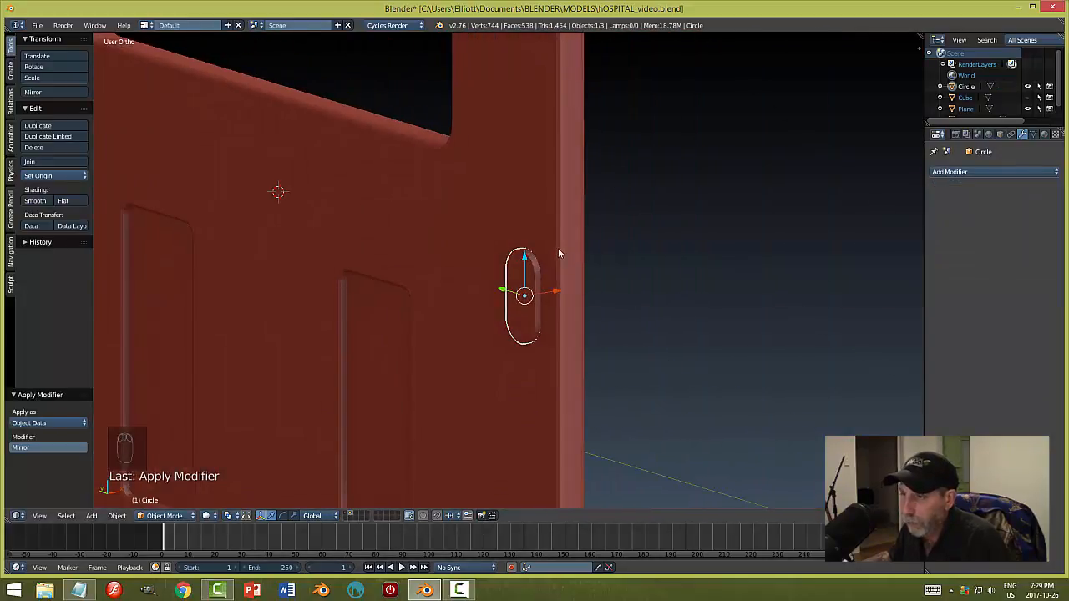
- Cut the mirrored oblong plates out of the door panel with an applied Boolean Difference modifier and hide the plates
right_click(538, 218)
click(941, 172)
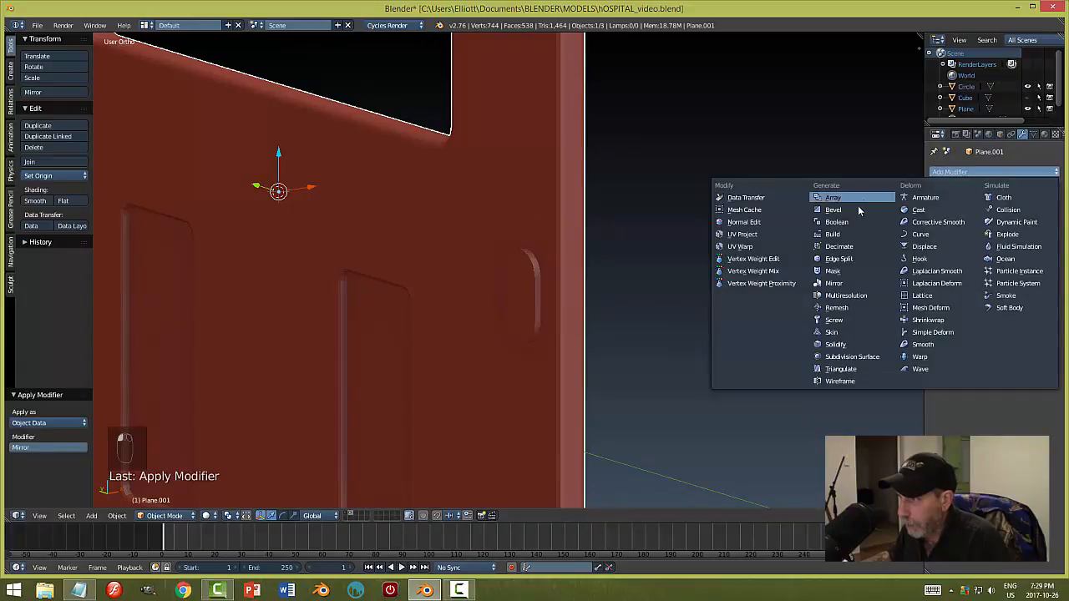
click(864, 219)
click(955, 236)
click(949, 199)
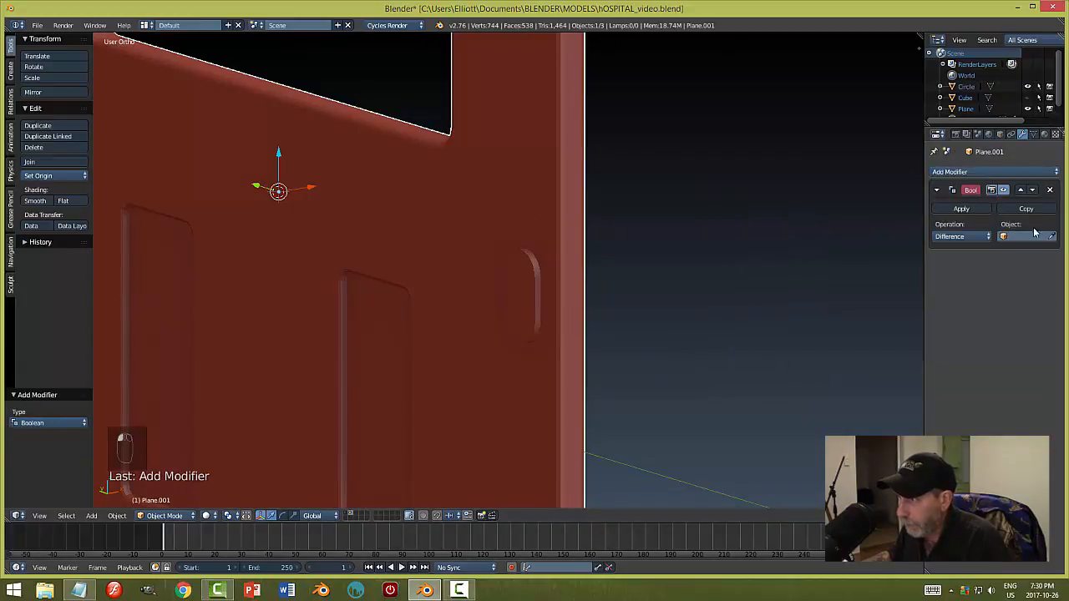
click(1050, 240)
click(544, 287)
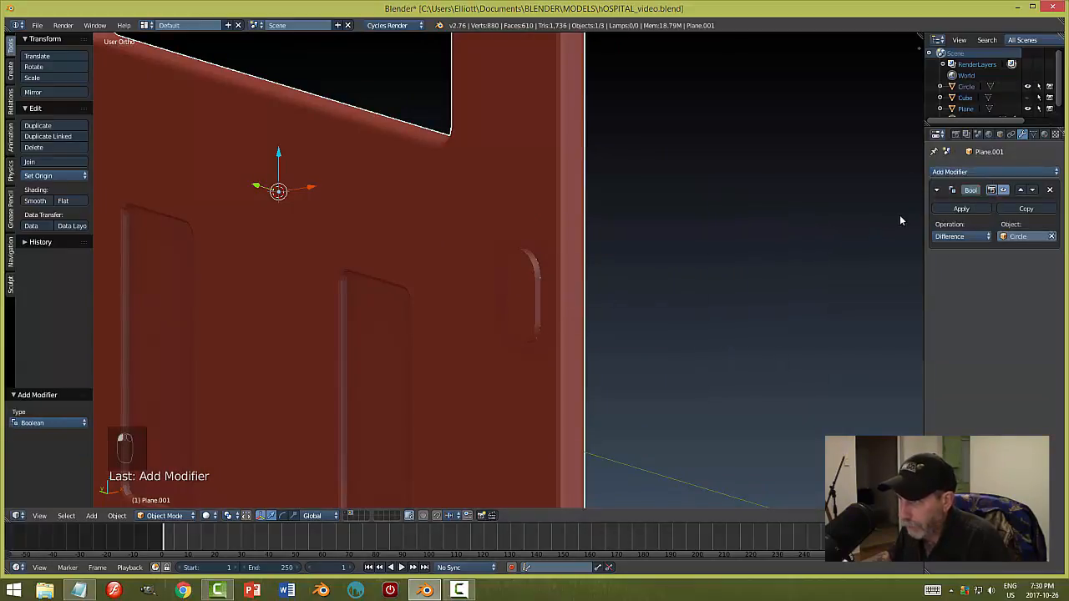
click(961, 209)
right_click(537, 284)
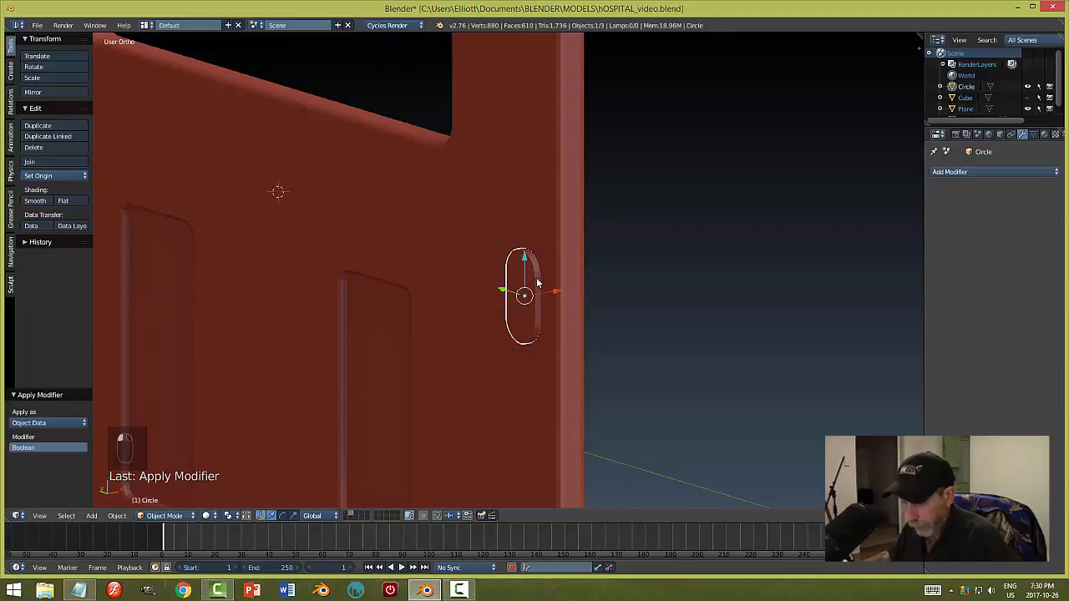
key(h)
middle_drag(536, 283, 586, 237)
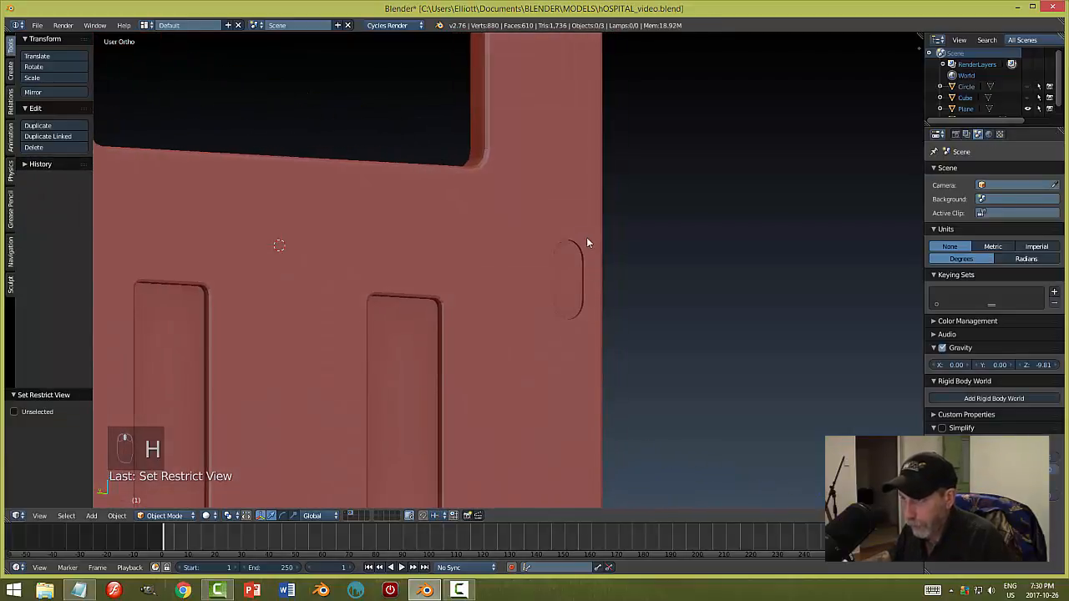
- In Edit Mode with edge selection, select the rim edge loops of the oblong recesses on both faces of the door panel
right_click(586, 242)
key(Tab)
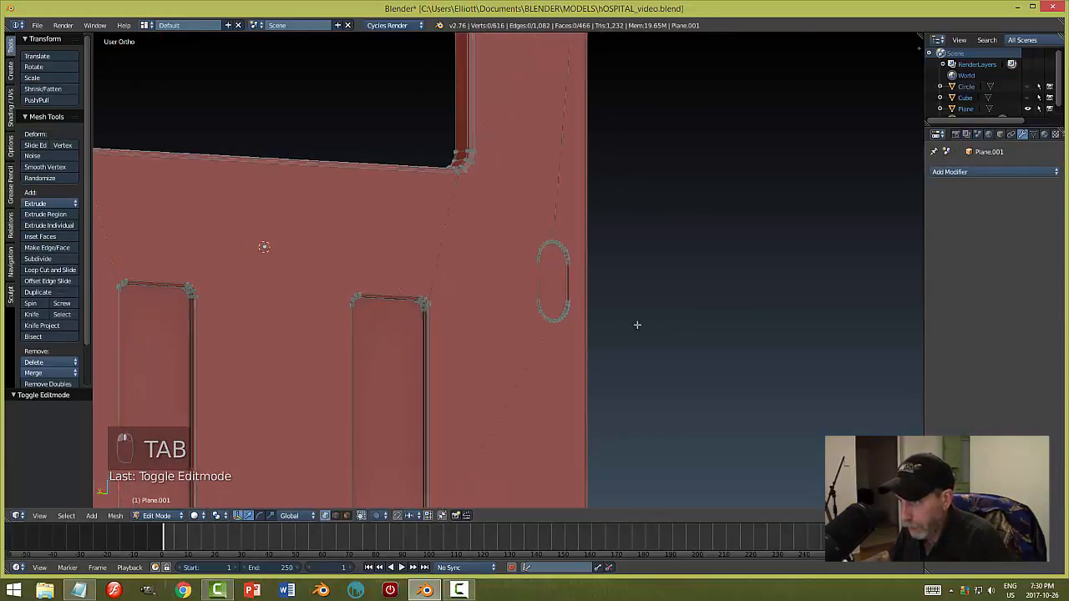
scroll(630, 326, up, 4)
key(ctrl+Tab)
click(647, 324)
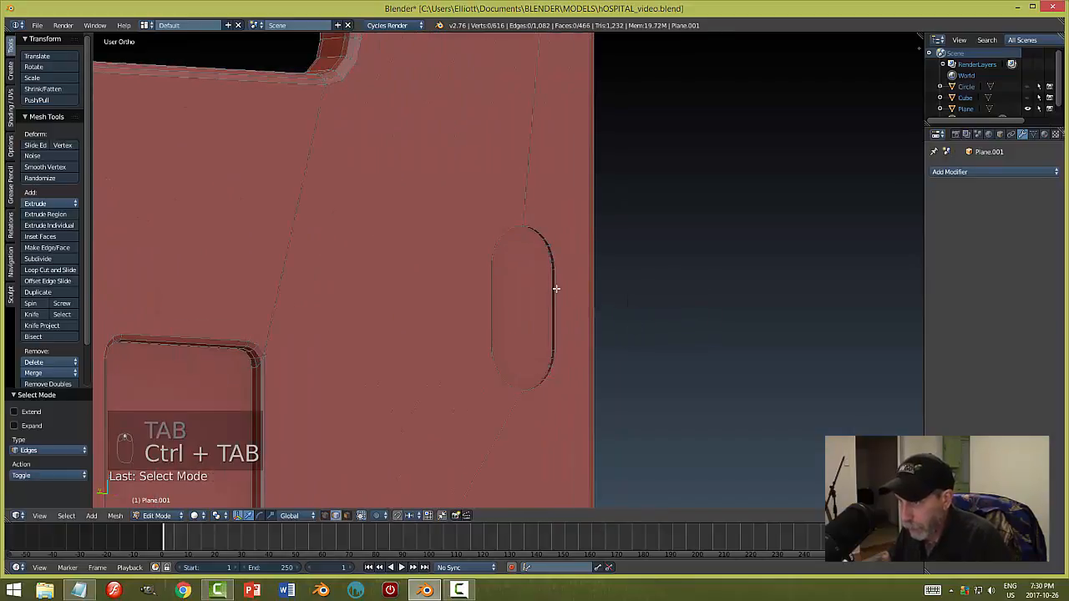
alt+right_click(555, 288)
alt+shift+right_click(487, 285)
middle_drag(488, 285, 401, 292)
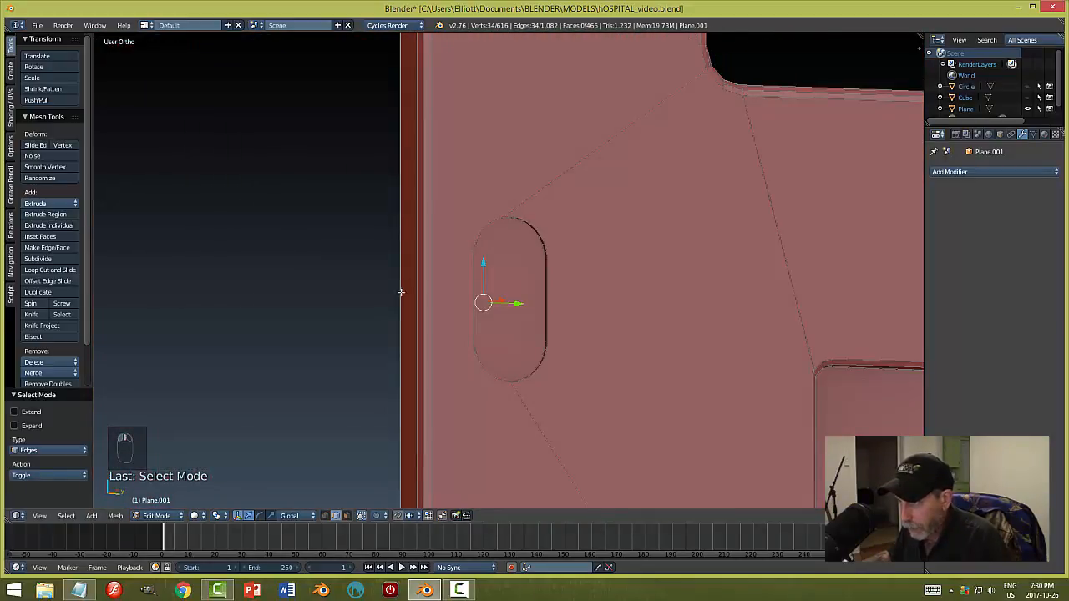
alt+shift+right_click(551, 266)
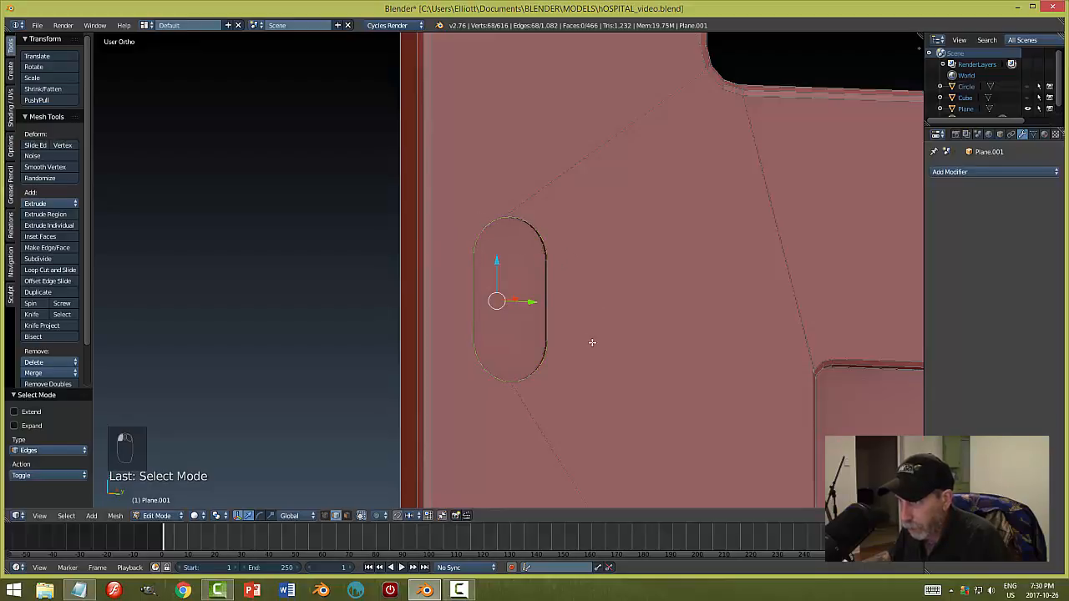
- Bevel the selected oblong rims by about 0.002 with 2 segments, deselect everything and return to Object Mode
middle_drag(593, 342, 620, 354)
scroll(620, 354, up, 2)
shift+middle_drag(703, 349, 657, 319)
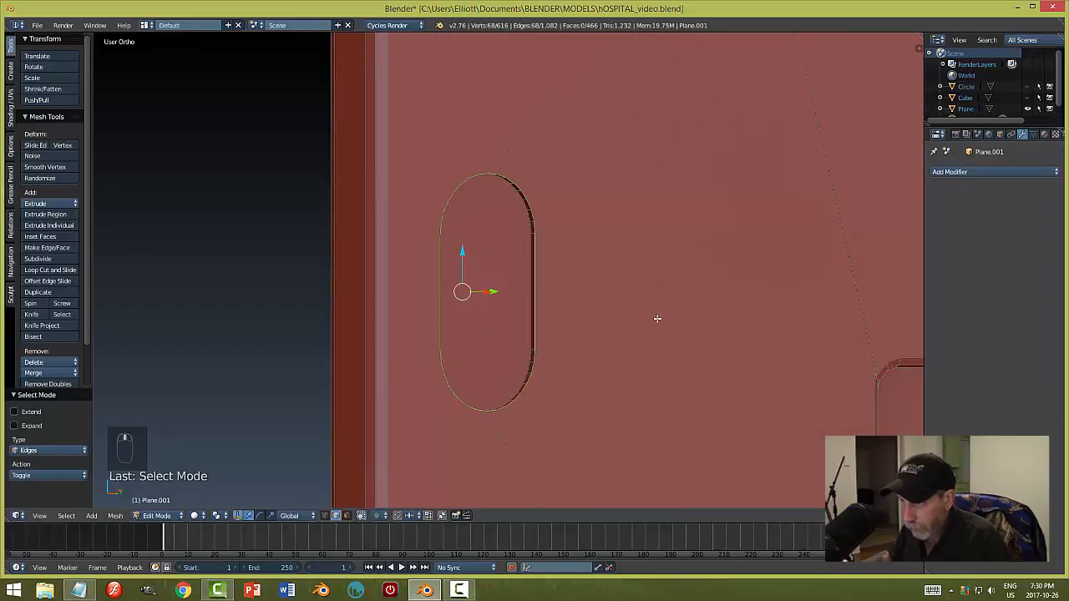
key(ctrl+b)
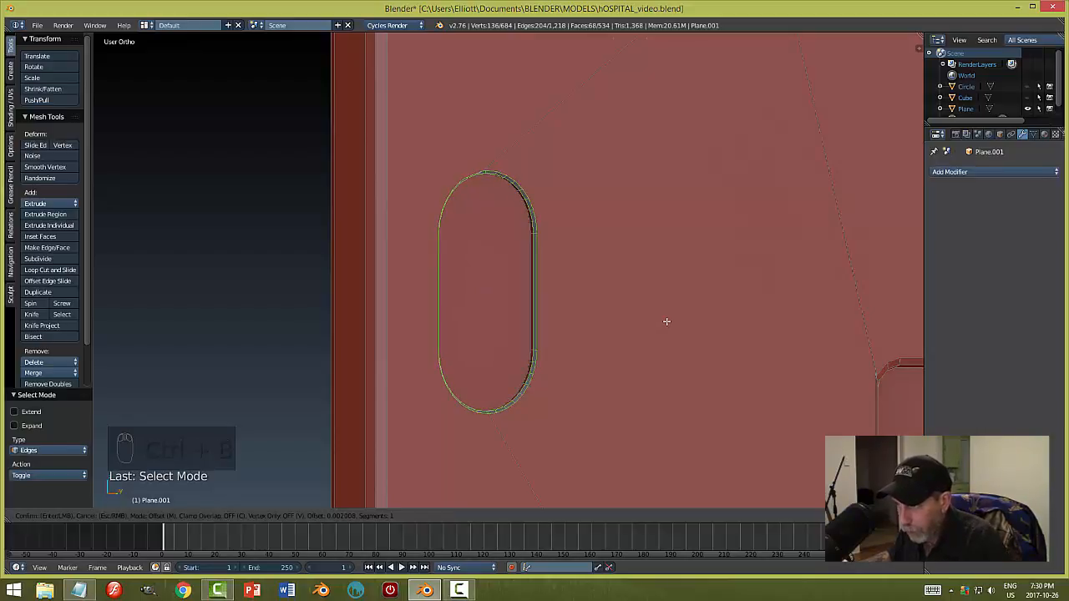
scroll(666, 322, up, 1)
click(666, 321)
key(a)
key(Tab)
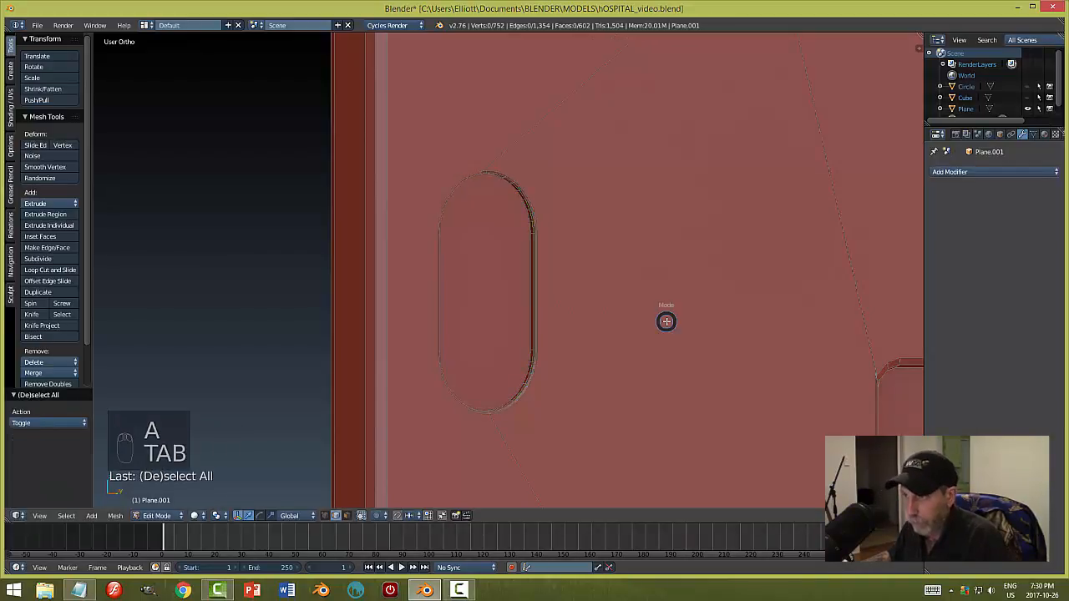
- Make sure nothing is selected and save the file over the existing version
key(a)
key(a)
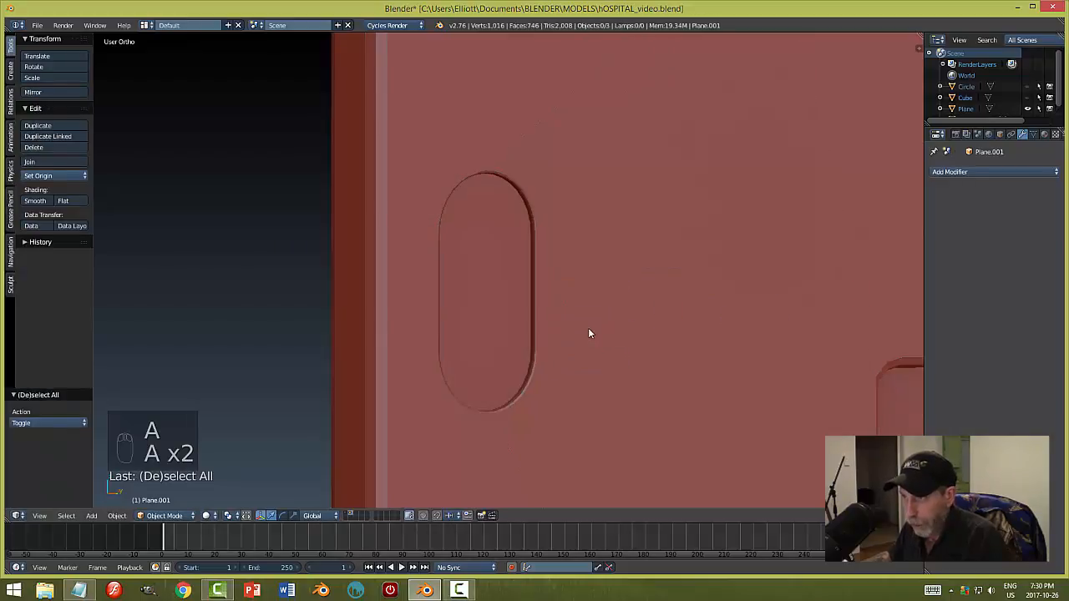
middle_drag(565, 331, 606, 329)
key(ctrl+s)
click(654, 367)
scroll(645, 350, down, 4)
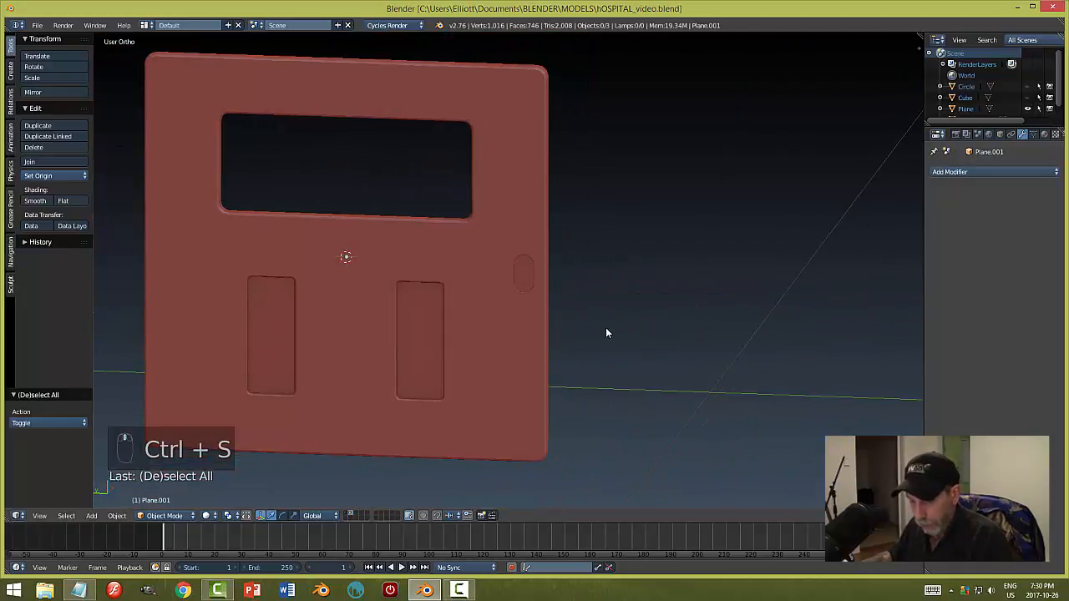
- Unhide the rectangular and oblong cutter objects and delete them, keeping only the door panel
key(alt+h)
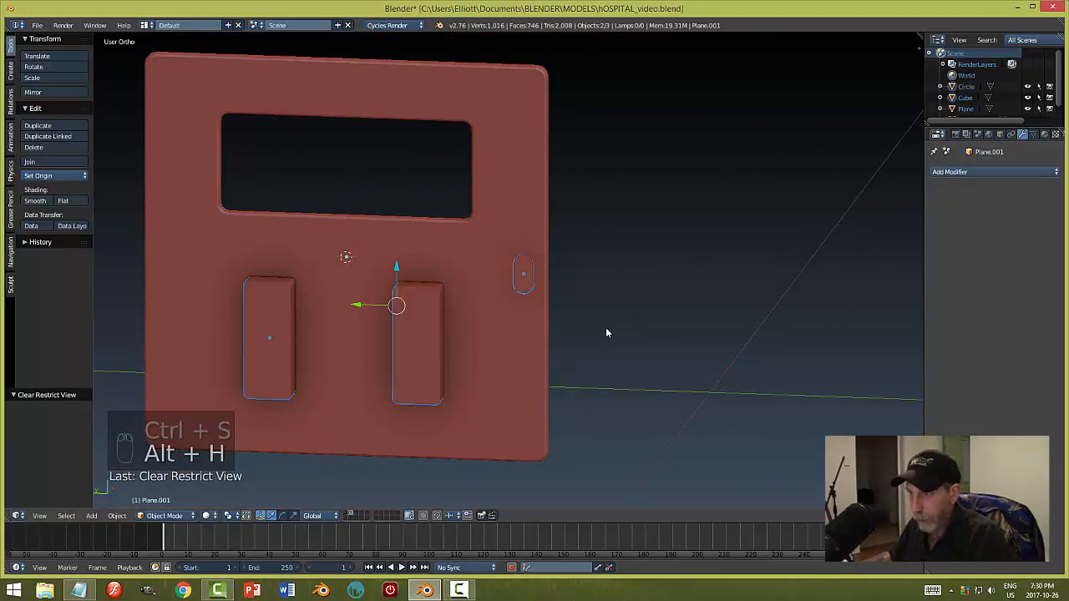
right_click(443, 329)
key(x)
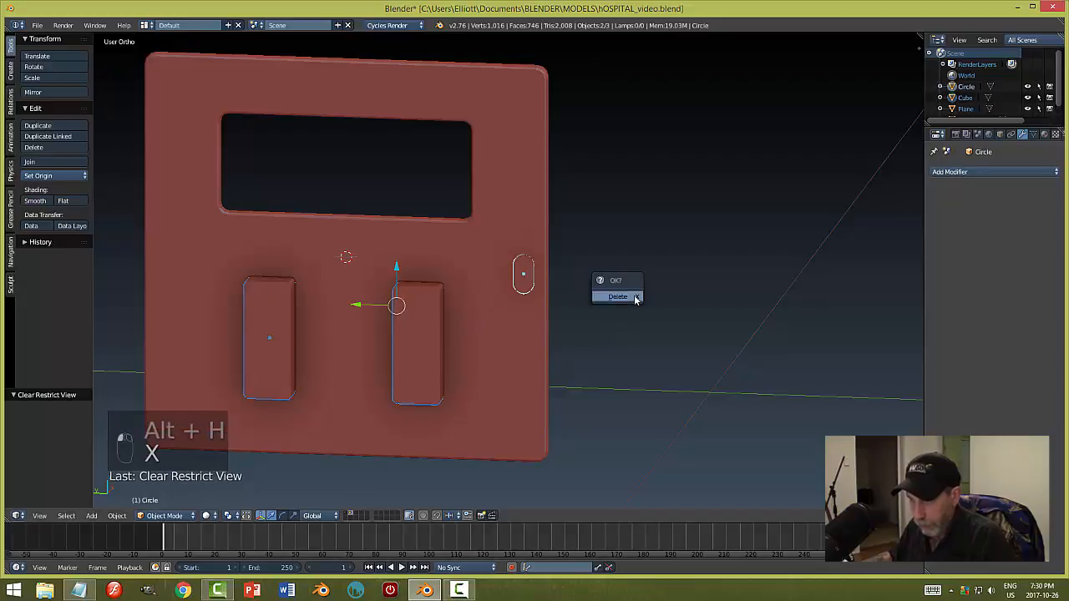
click(633, 297)
scroll(598, 334, down, 2)
middle_drag(599, 337, 566, 334)
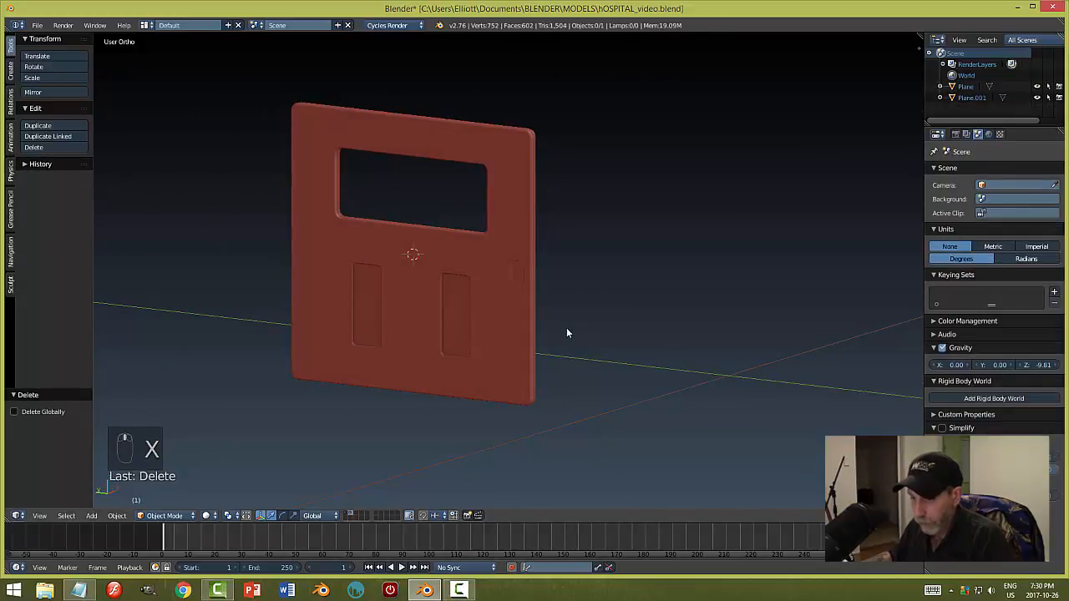
- Move the door panel to the first layer and display that layer with the building
right_click(489, 359)
key(m)
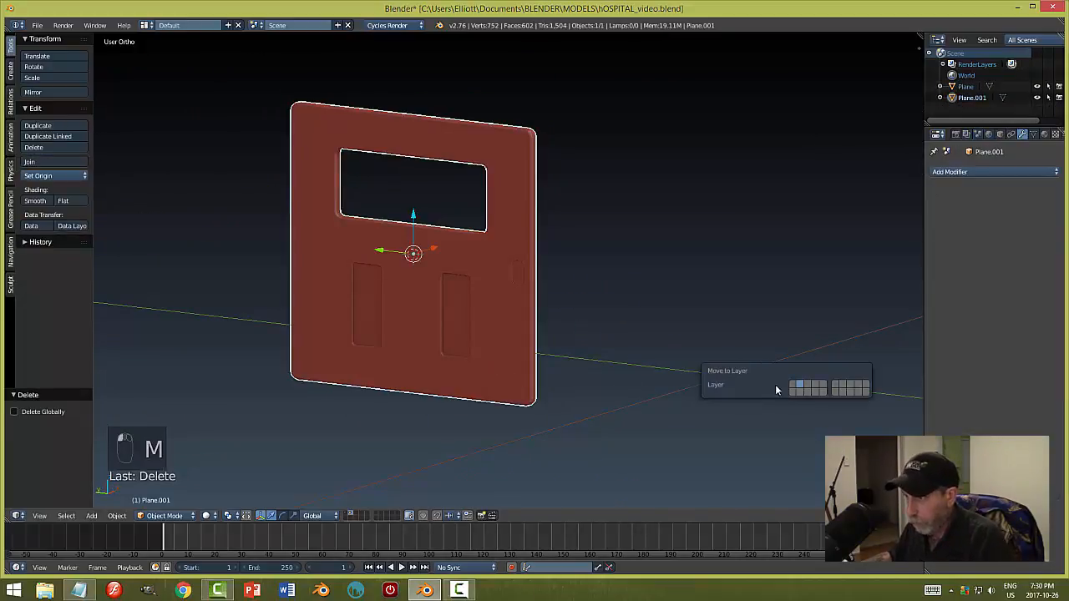
click(800, 388)
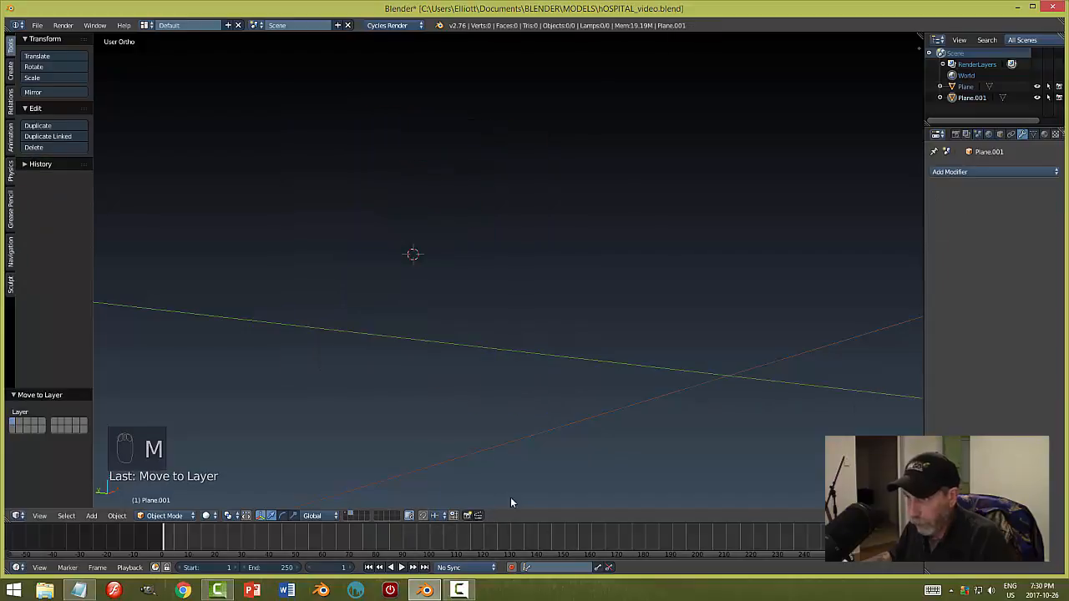
click(349, 515)
- Nudge the door panel slightly along Y towards the doorway's near jamb and deselect it
scroll(588, 353, up, 2)
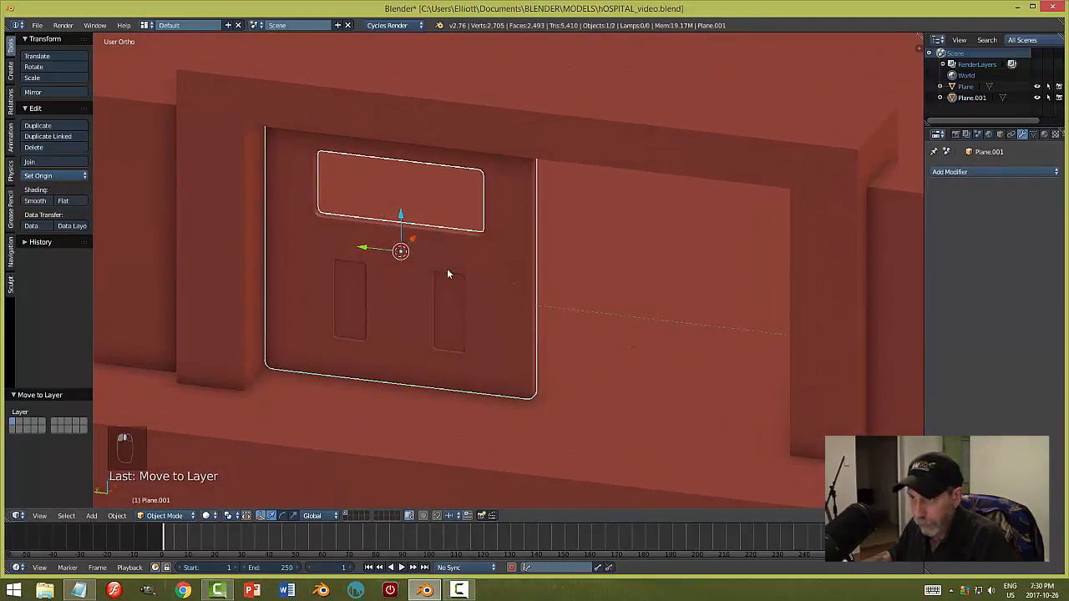
drag(367, 254, 357, 247)
key(a)
middle_drag(546, 368, 513, 298)
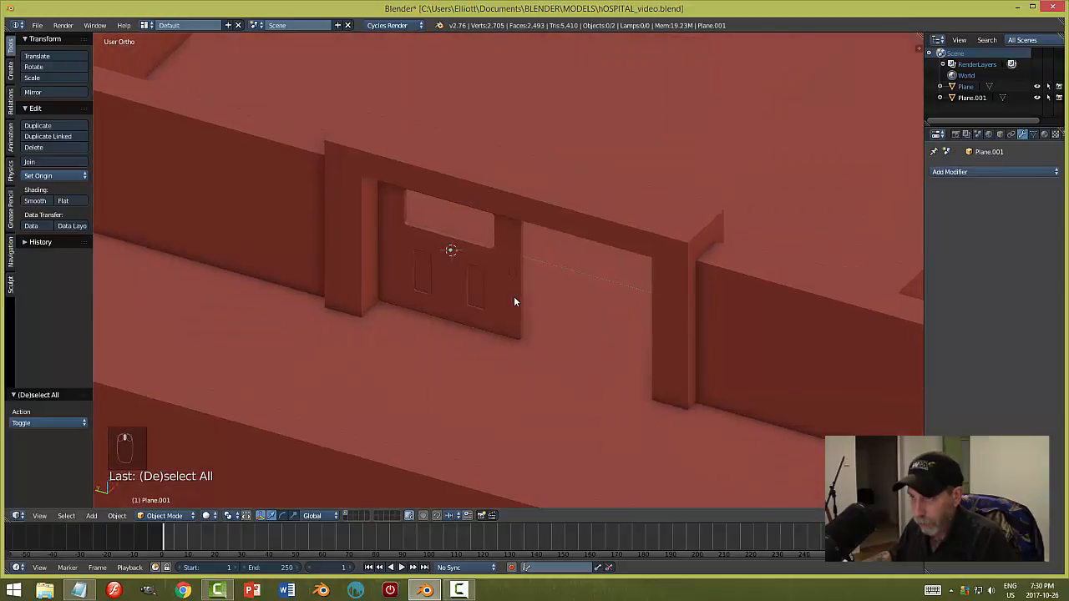
- Duplicate the door panel, move the copy about -1.684 along Y into the doorway's open half and rotate it 180° about Z
right_click(513, 297)
middle_drag(623, 372, 655, 363)
key(shift+d)
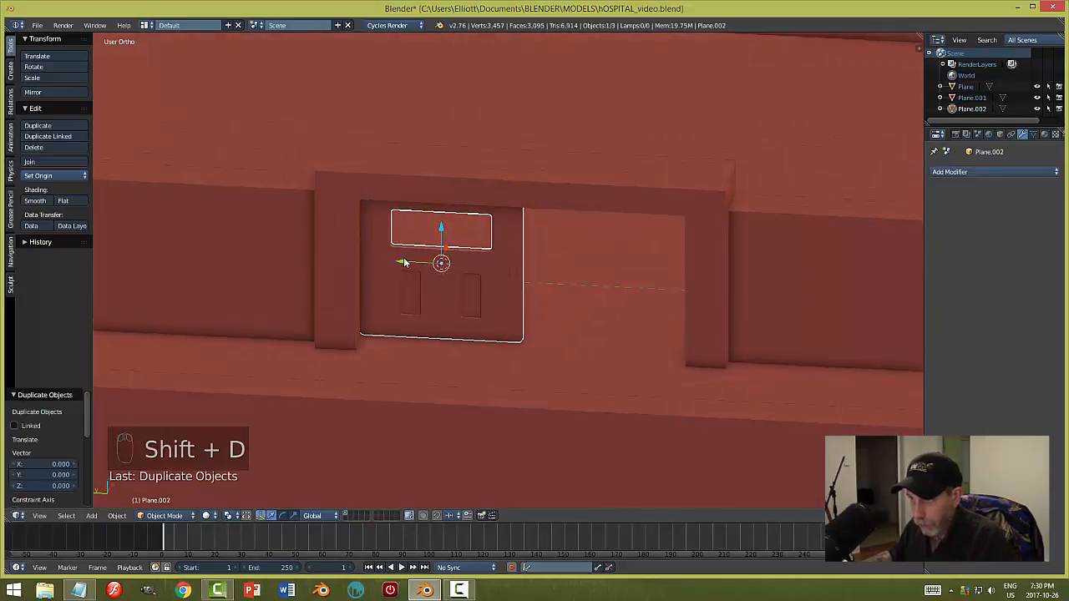
click(539, 265)
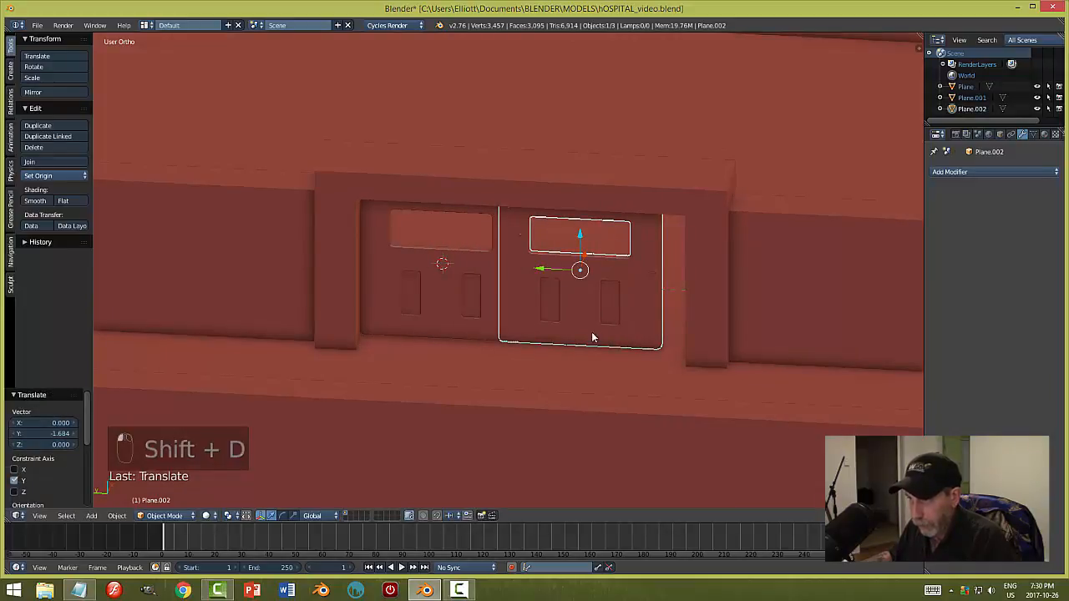
middle_drag(589, 318, 561, 324)
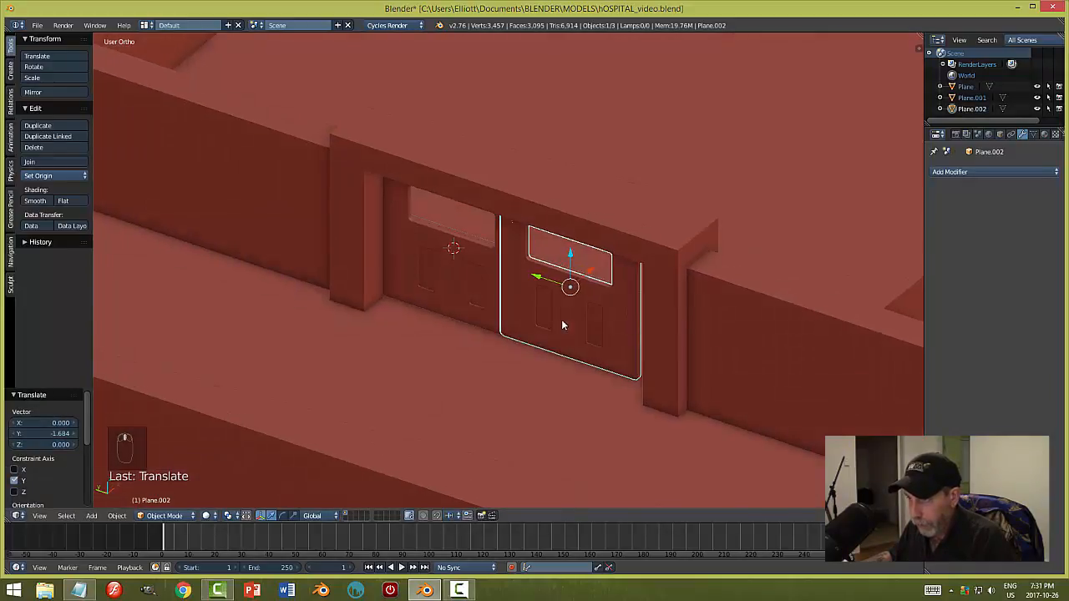
text(rz180)
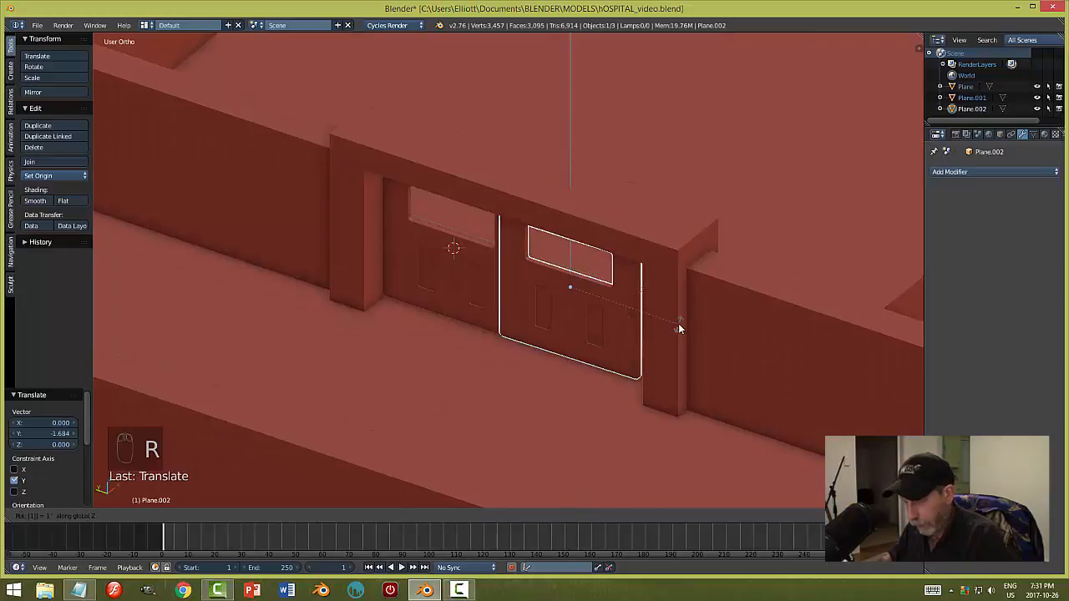
key(Return)
- Move the rotated door copy about -0.25 along Y towards the opposite jamb and deselect it
key(g)
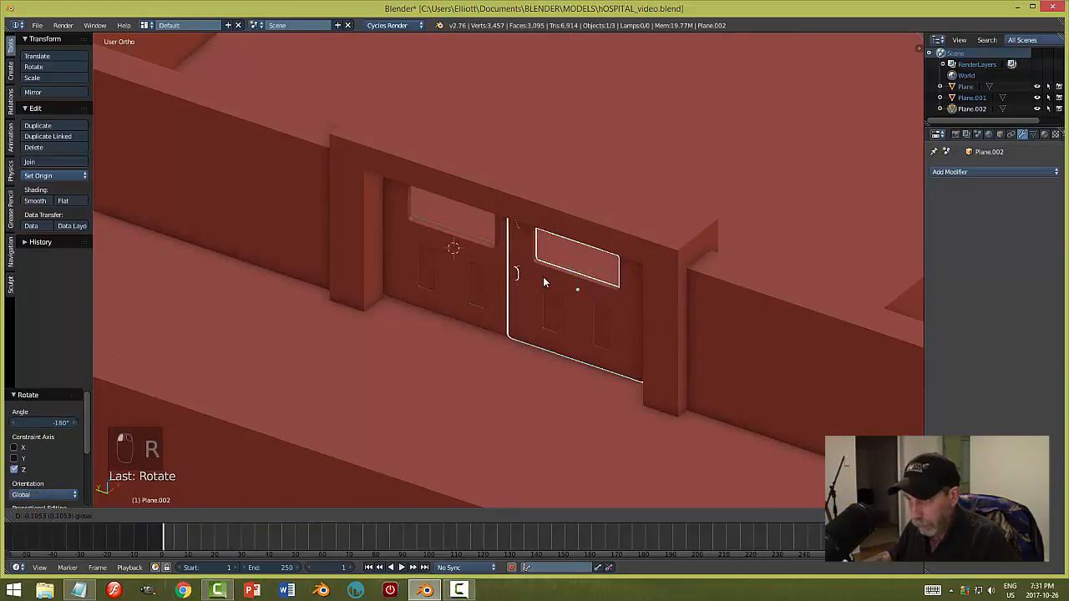
key(y)
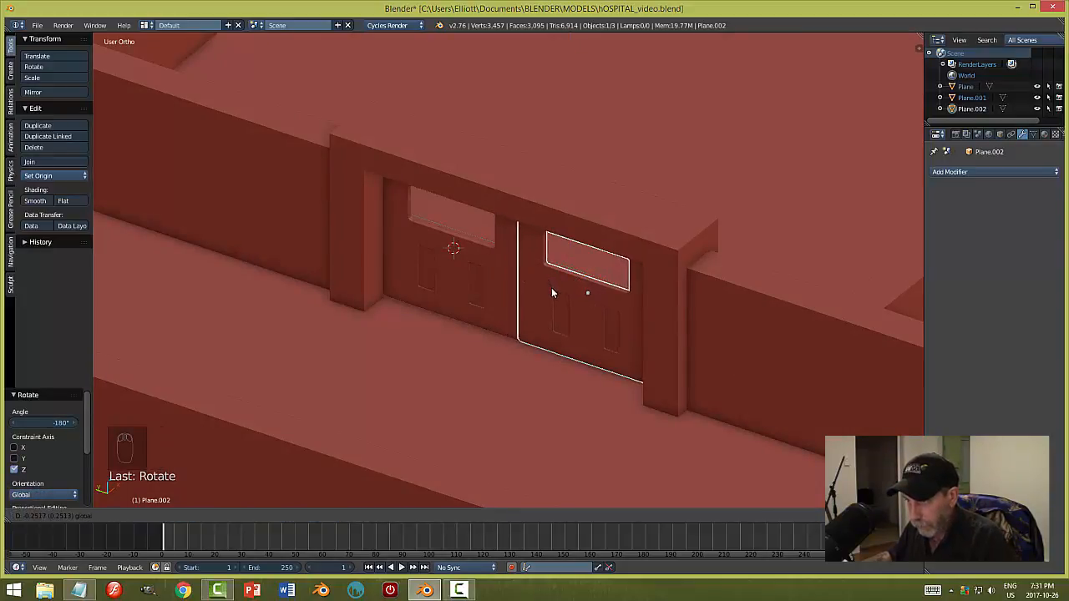
click(551, 288)
key(a)
- Fine-tune the second door's position along Y so its edge meets the first door, and deselect it
middle_drag(531, 359, 562, 340)
right_click(556, 275)
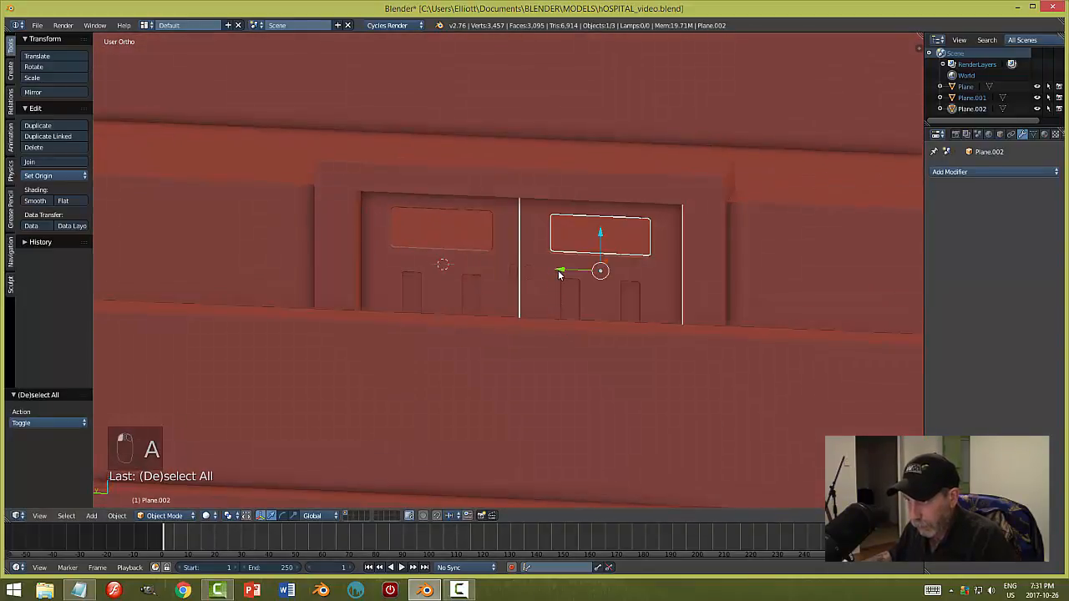
key(g)
click(562, 272)
key(a)
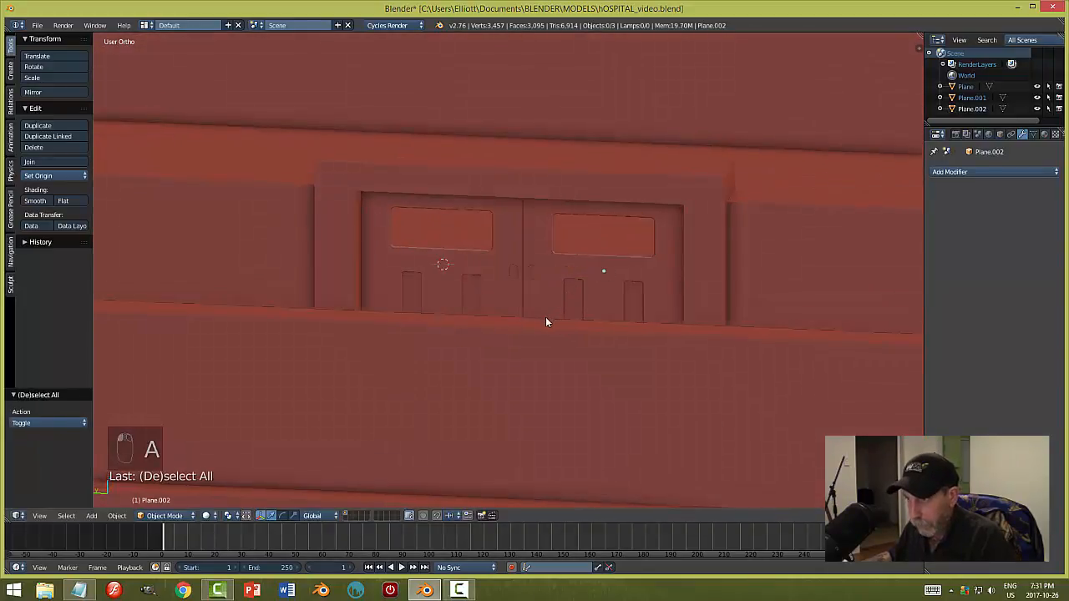
- Move the second door slightly in the negative Y direction, away from the first door, and deselect it
middle_drag(546, 321, 638, 289)
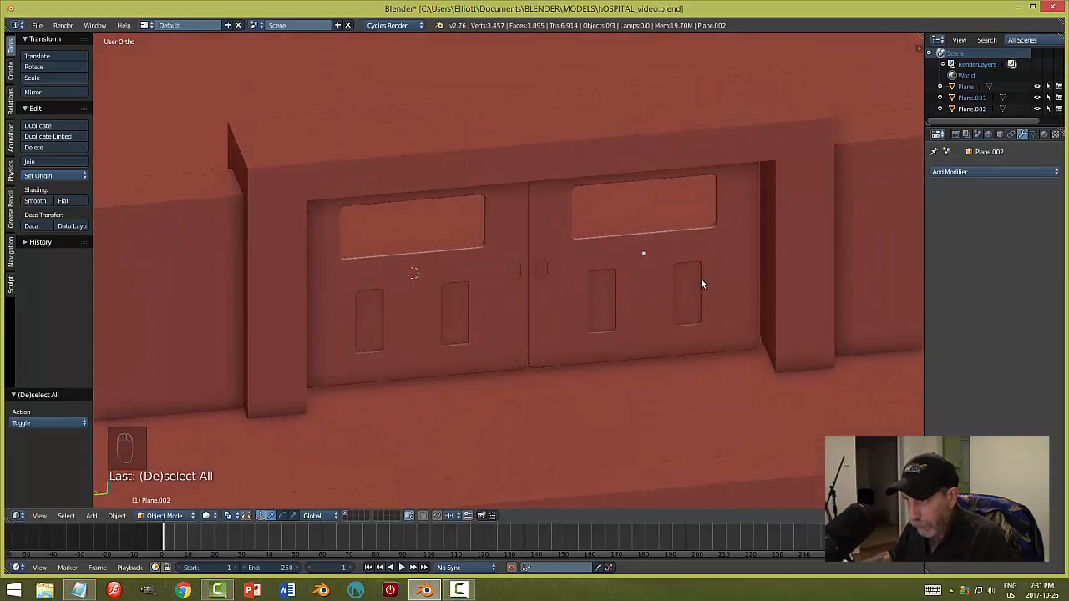
right_click(695, 255)
key(g)
key(x)
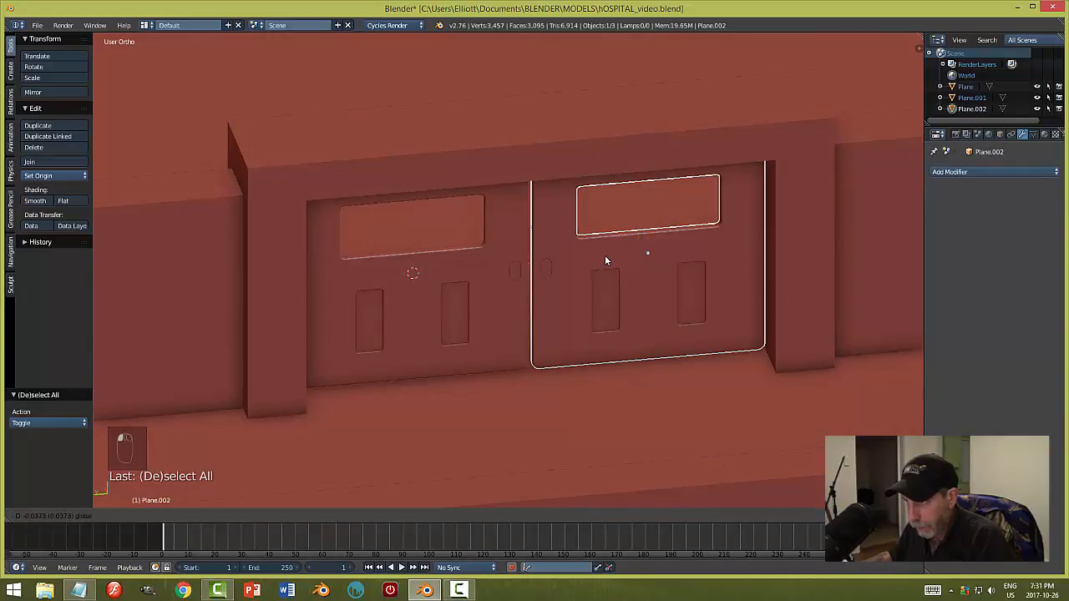
click(608, 256)
key(a)
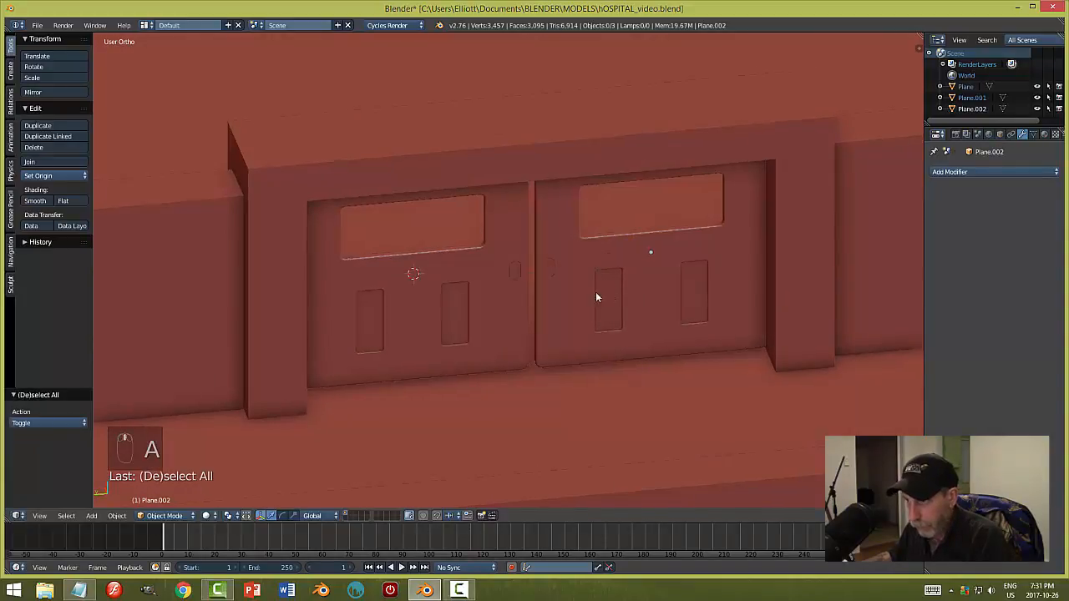
- Fine-tune the first door's position along Y, keeping a narrow gap to the second door, and deselect it
middle_drag(596, 297, 474, 263)
right_click(473, 261)
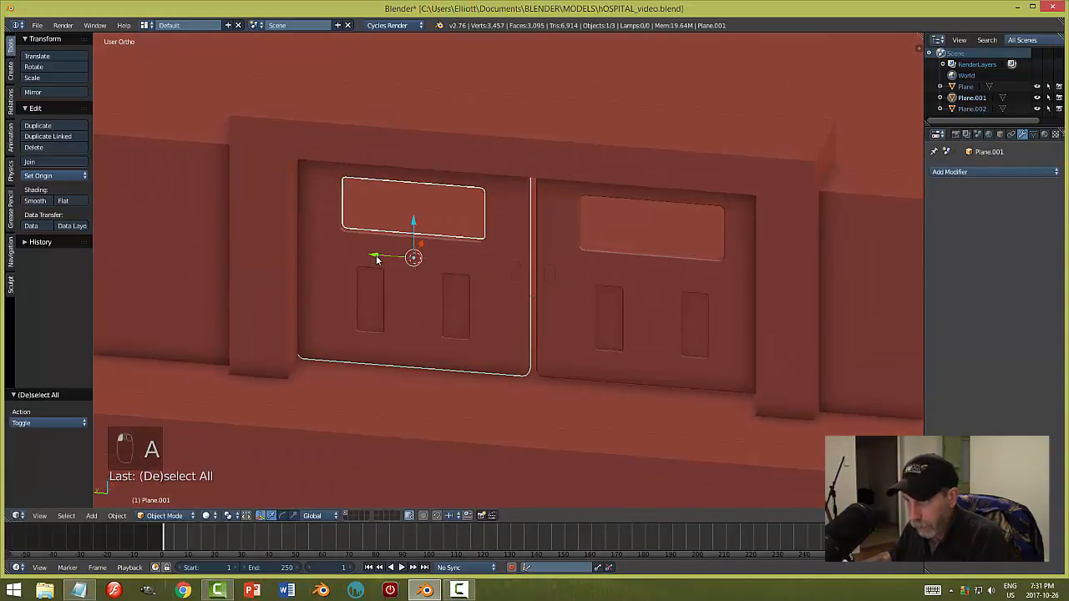
key(g)
key(x)
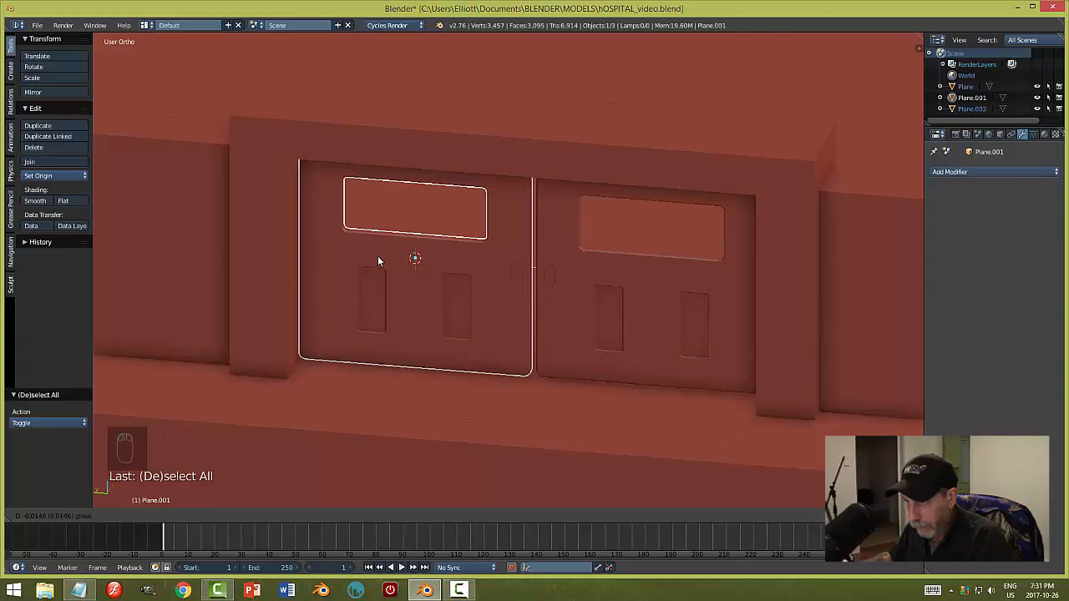
click(375, 255)
key(a)
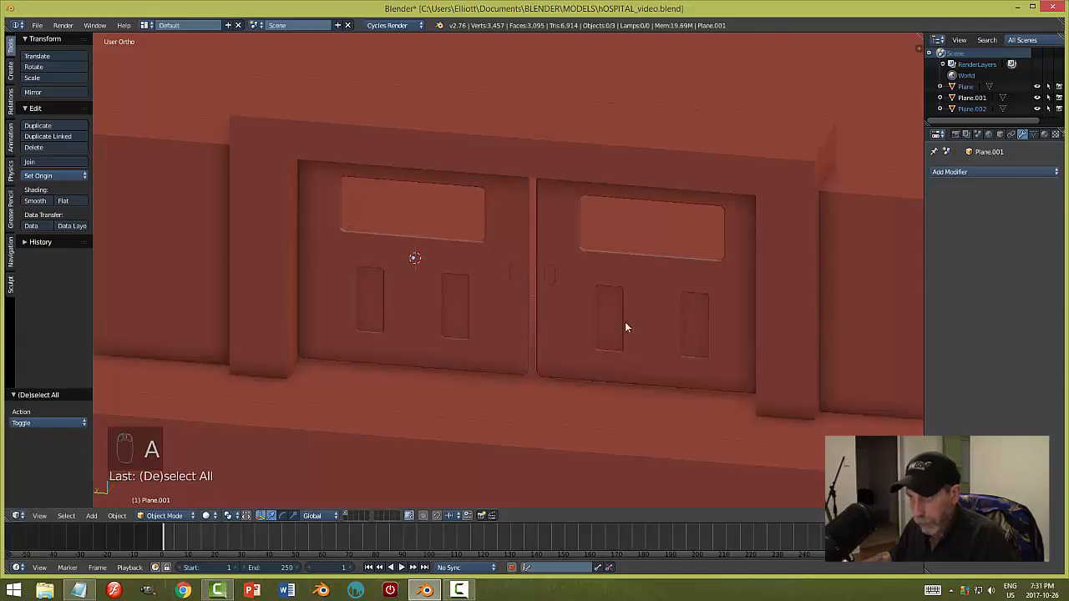
- Select both entrance doors and set the pivot point to Individual Origins
scroll(598, 306, down, 3)
mouse_move(598, 306)
middle_down()
mouse_move(627, 305)
mouse_move(589, 309)
middle_up()
scroll(584, 318, up, 4)
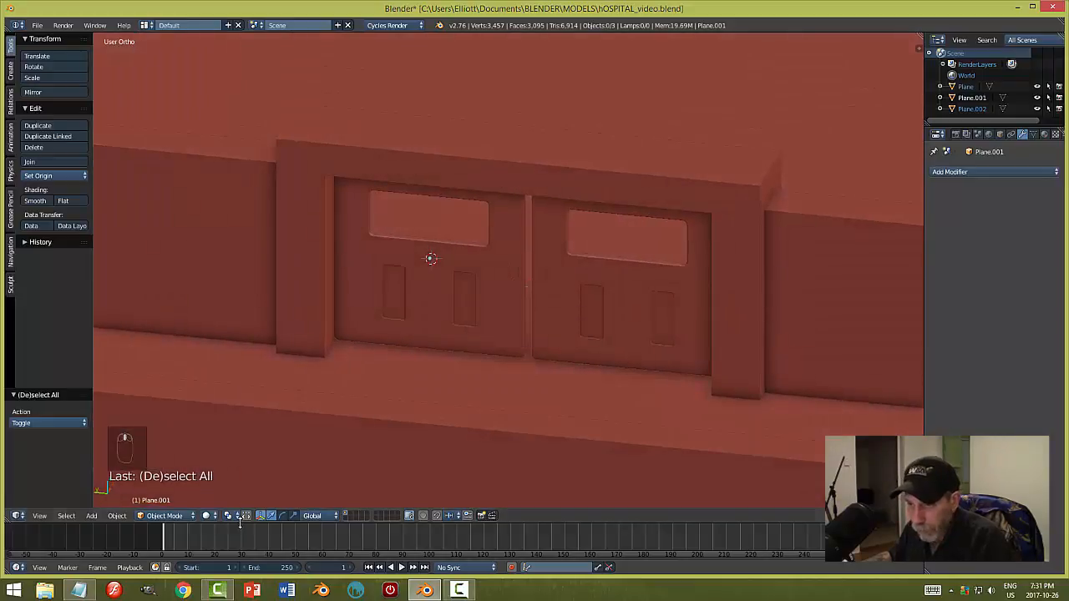
click(238, 515)
click(261, 476)
right_click(608, 288)
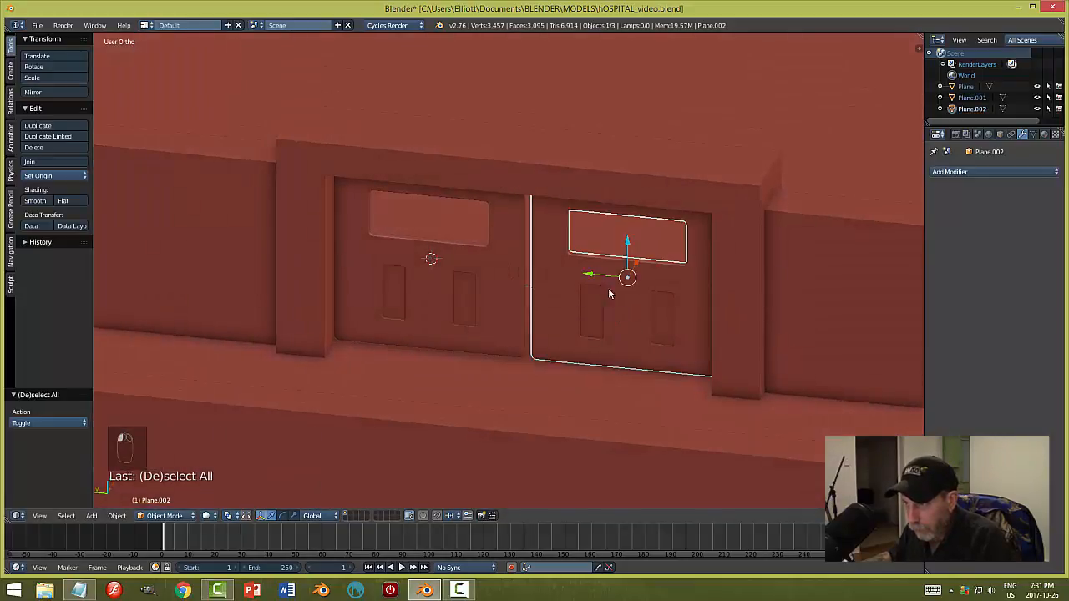
shift+right_click(497, 285)
middle_drag(601, 378, 605, 374)
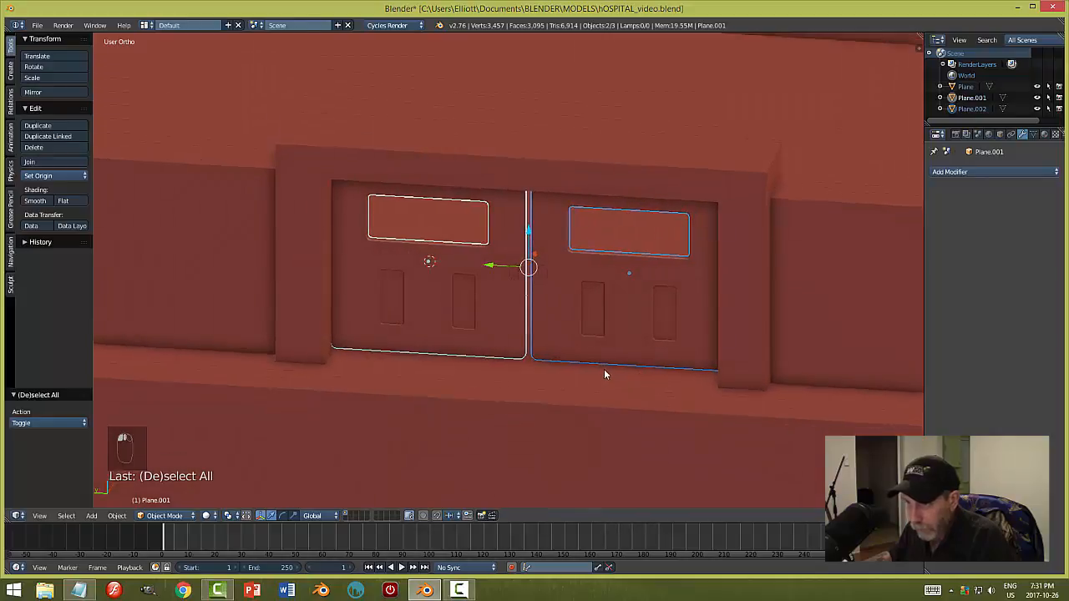
click(232, 516)
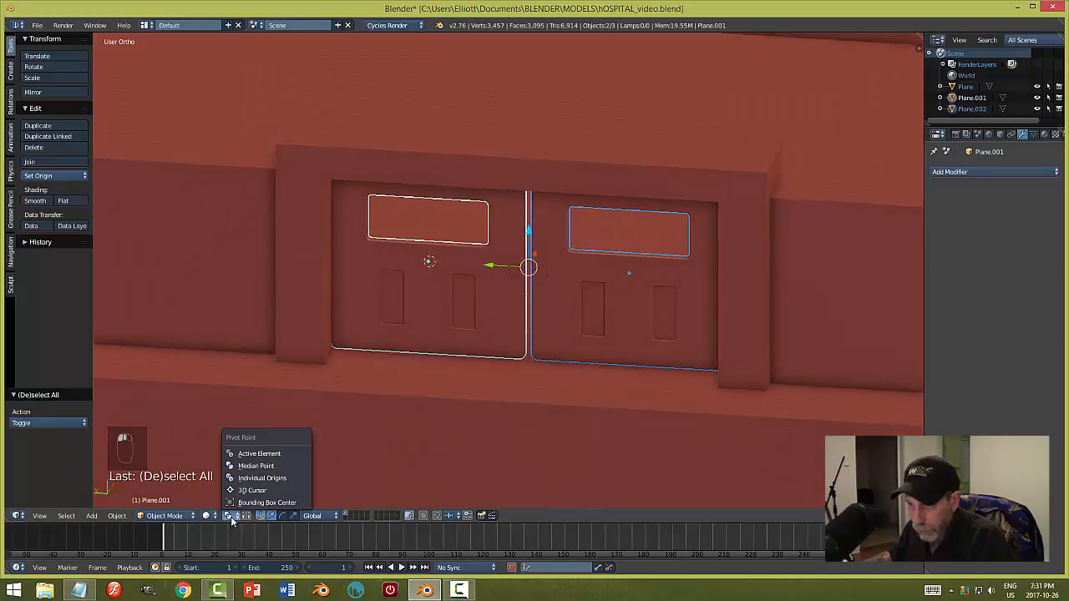
click(259, 479)
- Widen both doors along Y in two passes, by about 1.018 and about 1.023, to close the gap between them, and deselect them
key(s)
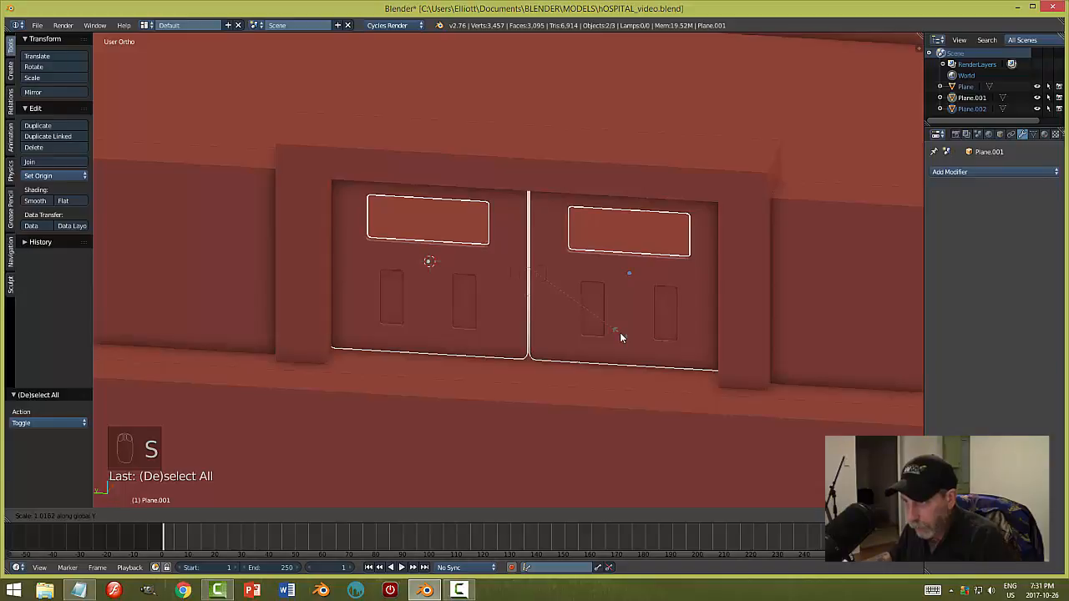
click(620, 337)
key(a)
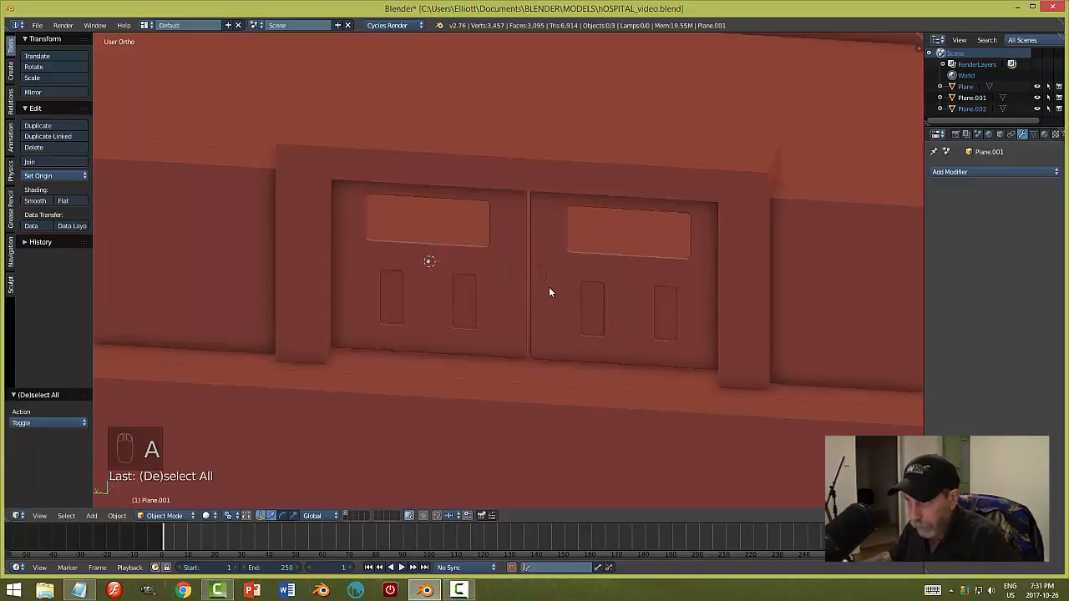
key(a)
key(s)
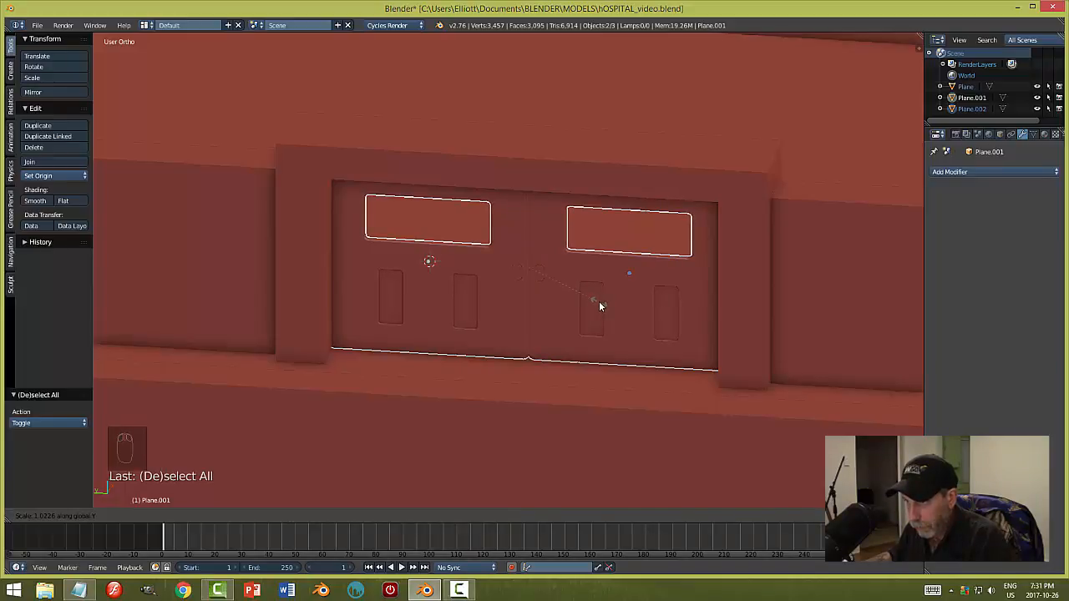
click(605, 307)
key(a)
- Save the scene, overwriting the existing hOSPITAL_video.blend file
scroll(575, 310, down, 1)
middle_drag(578, 308, 644, 310)
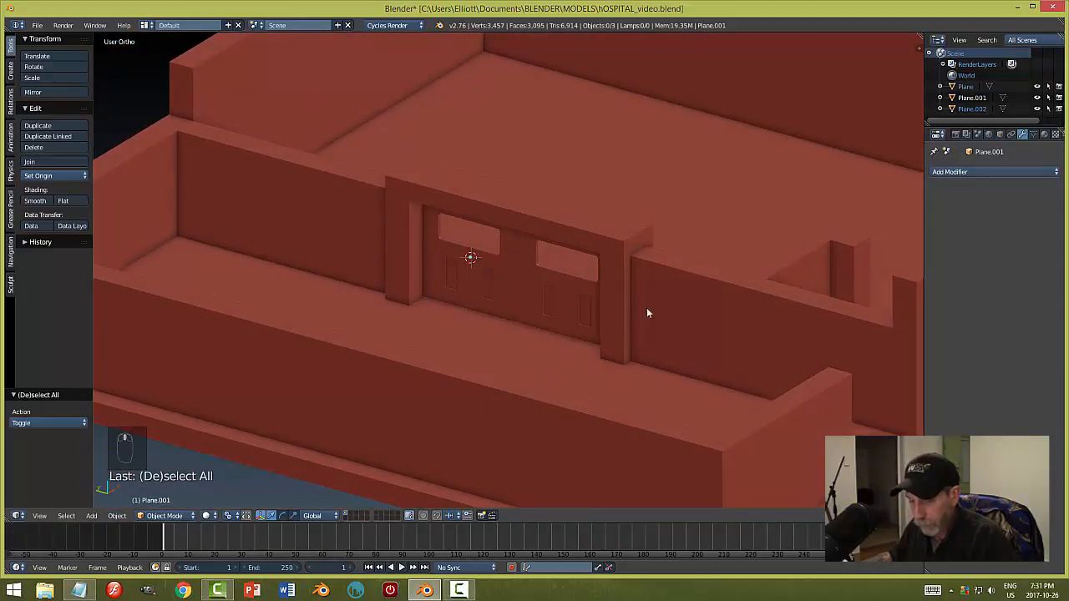
key(ctrl+s)
click(640, 302)
middle_drag(585, 331, 579, 307)
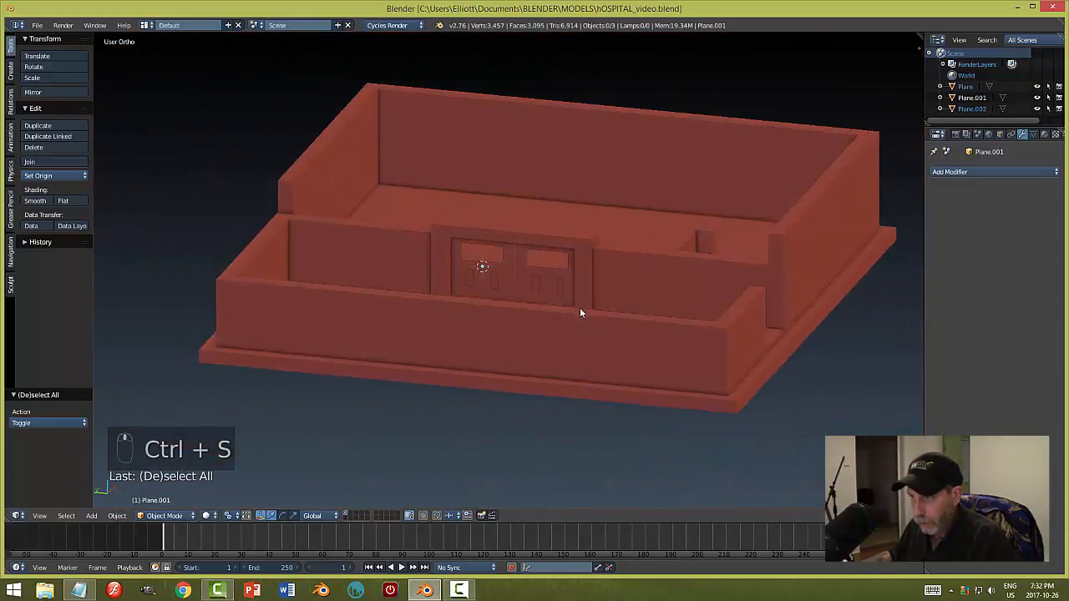
scroll(509, 292, up, 5)
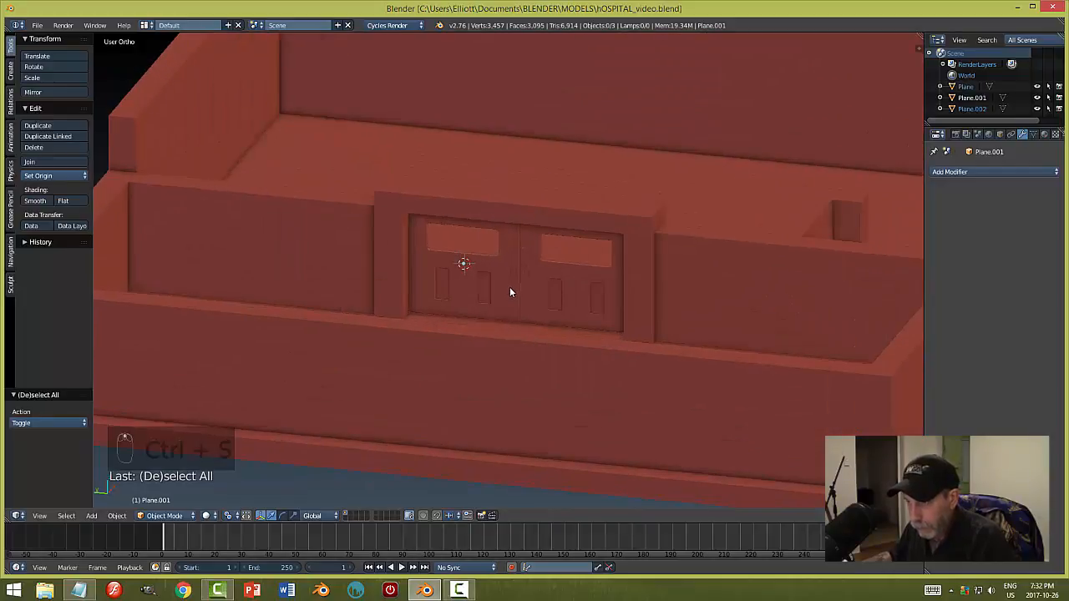
scroll(511, 291, down, 1)
middle_drag(511, 291, 540, 296)
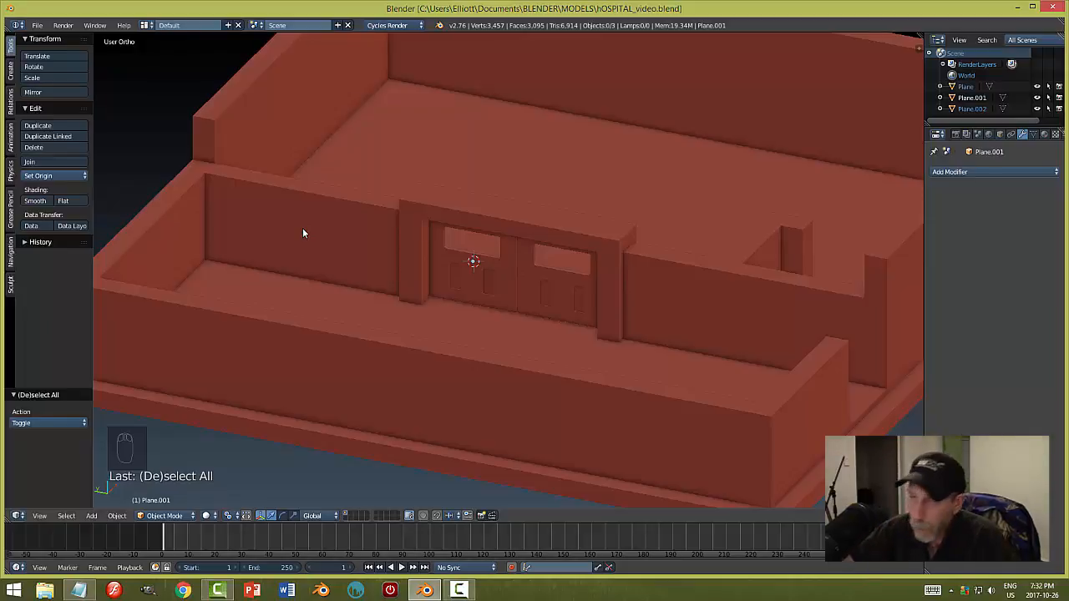
mouse_move(434, 328)
middle_down()
mouse_move(425, 327)
mouse_move(445, 311)
middle_up()
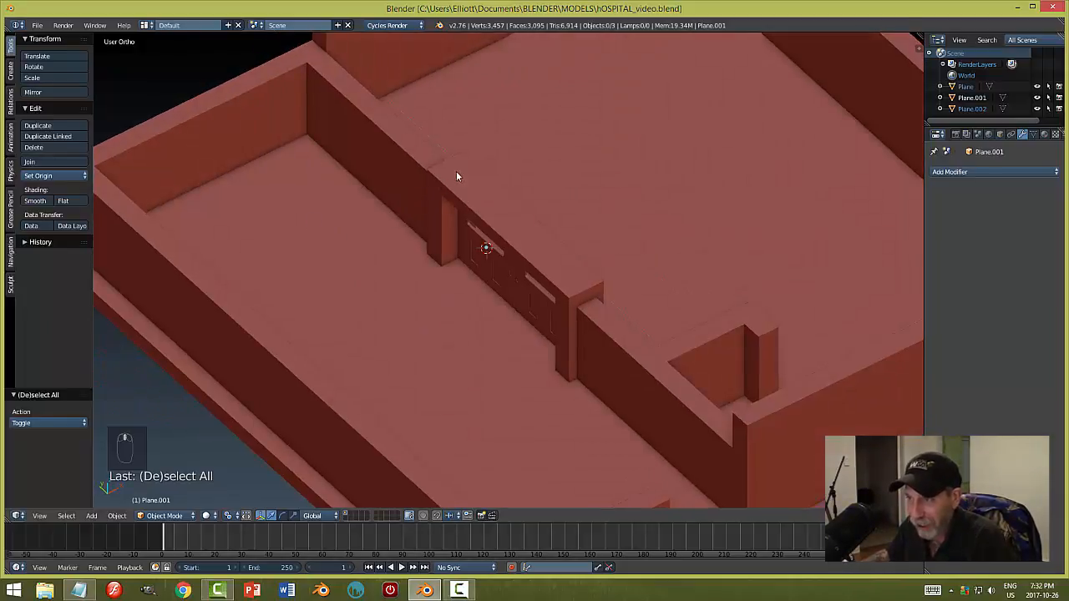
- Add a cube, move it about 4.29 units along Y onto the wall beside the double doors and scale it to about 0.296
middle_drag(457, 172, 484, 165)
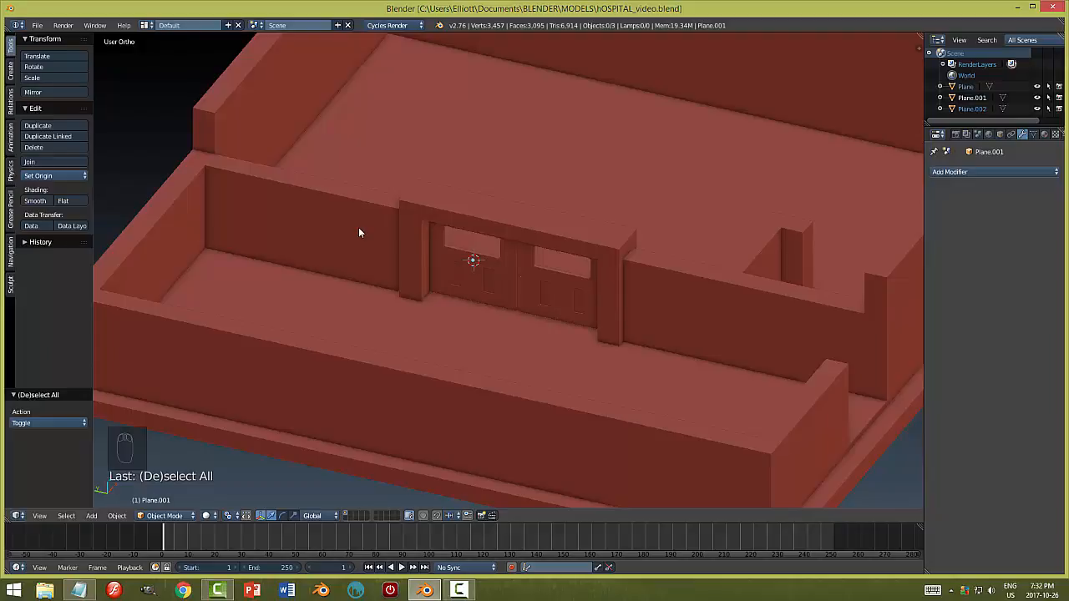
key(shift+a)
mouse_move(359, 229)
click(393, 240)
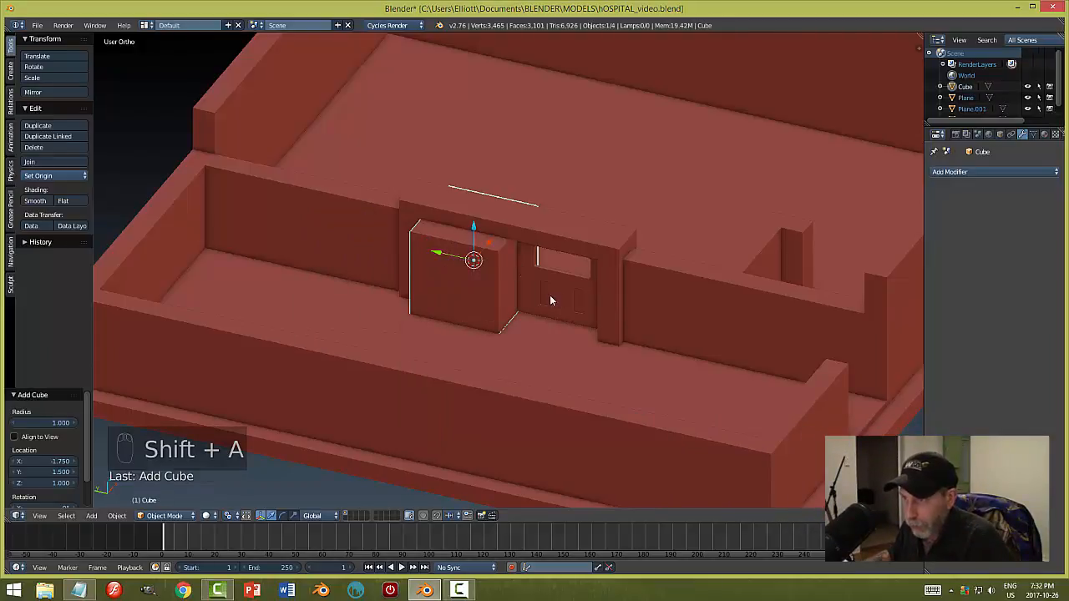
drag(444, 256, 250, 223)
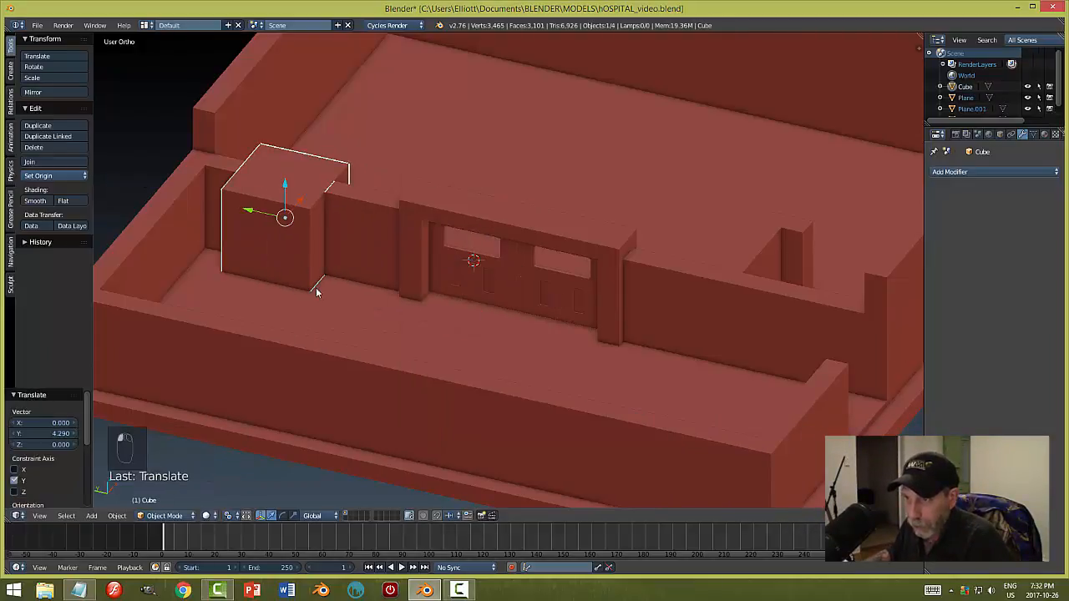
key(s)
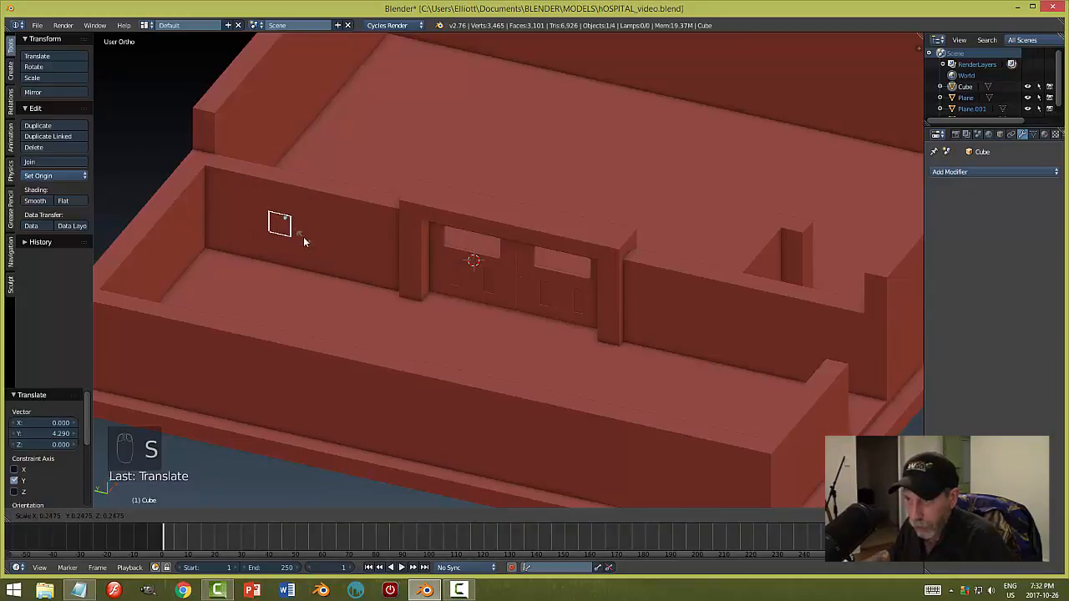
click(306, 242)
- Shift the small cube about 0.27 units along Y and stretch it along Y by a factor of about 3.04
middle_drag(380, 240, 451, 163)
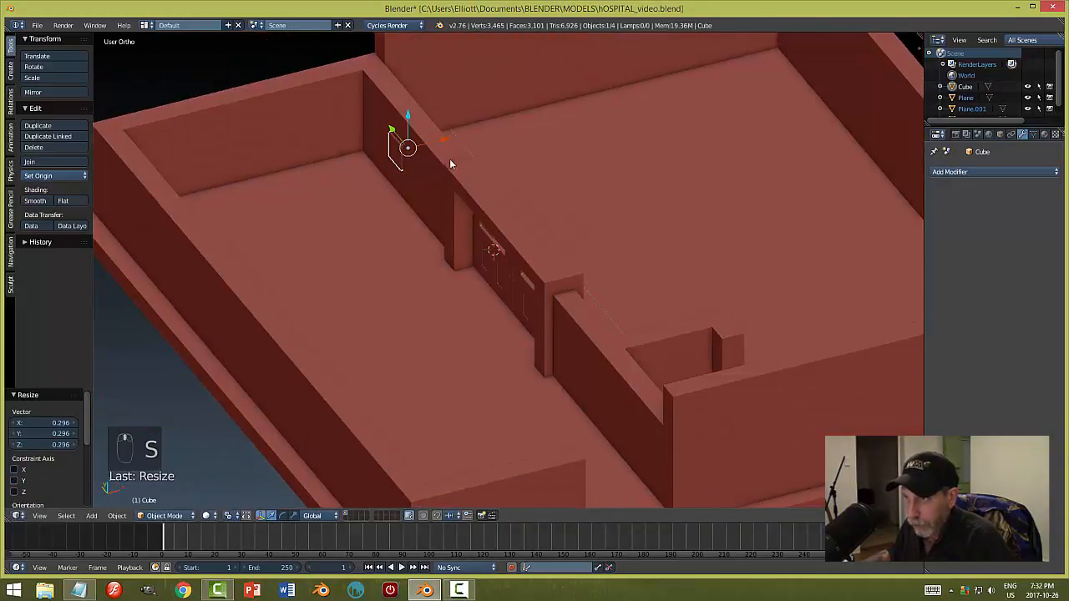
drag(410, 121, 386, 114)
middle_drag(485, 165, 505, 175)
key(s)
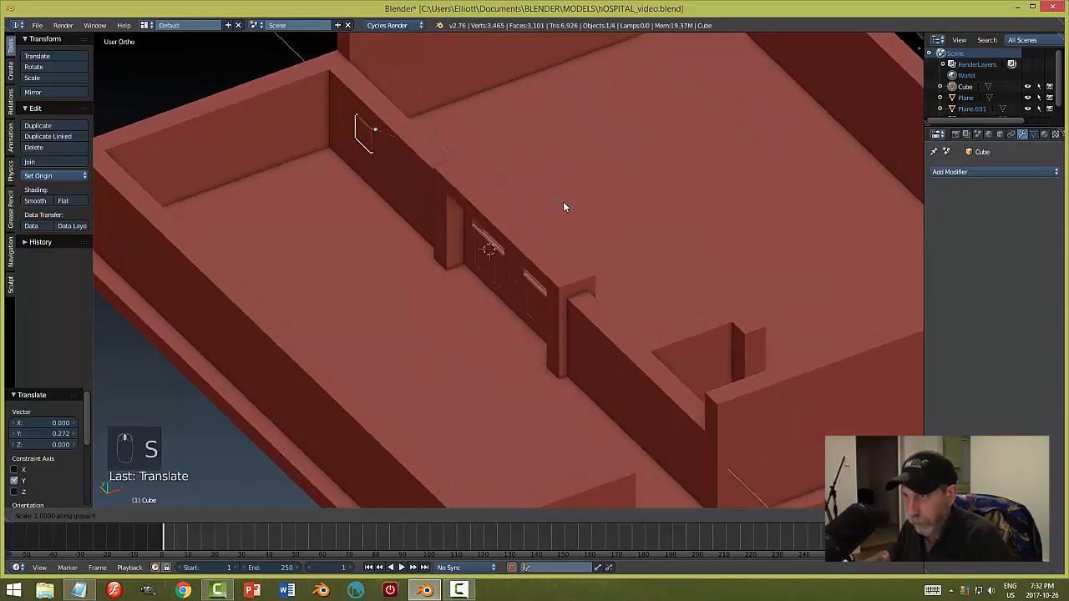
click(871, 364)
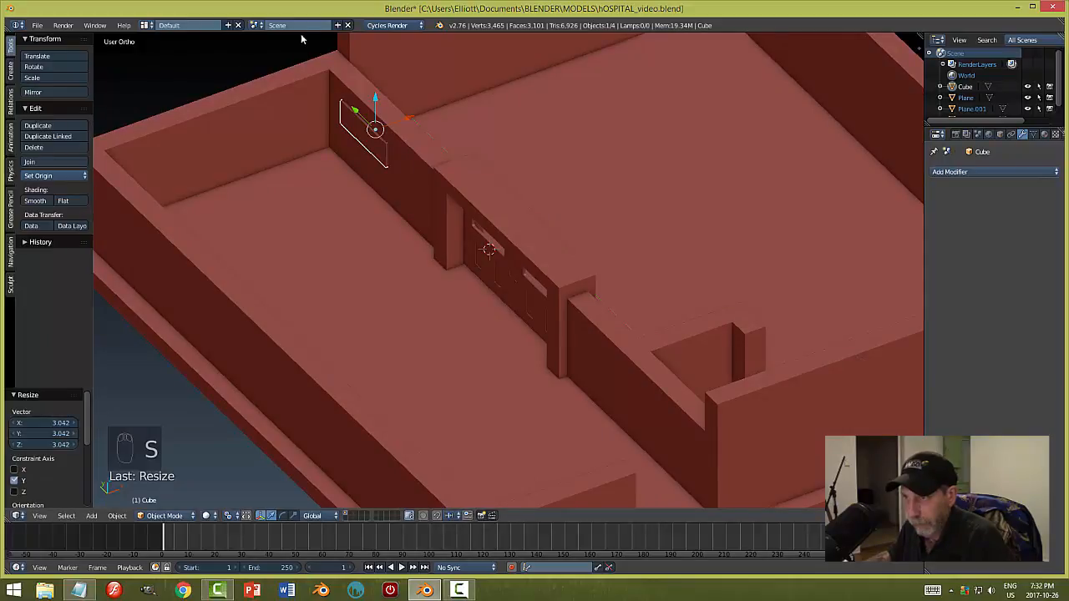
- Lengthen the block along Y by a factor of about 1.47 and center it along the wall section
key(KP_Decimal)
middle_drag(383, 102, 577, 214)
drag(470, 274, 489, 273)
key(s)
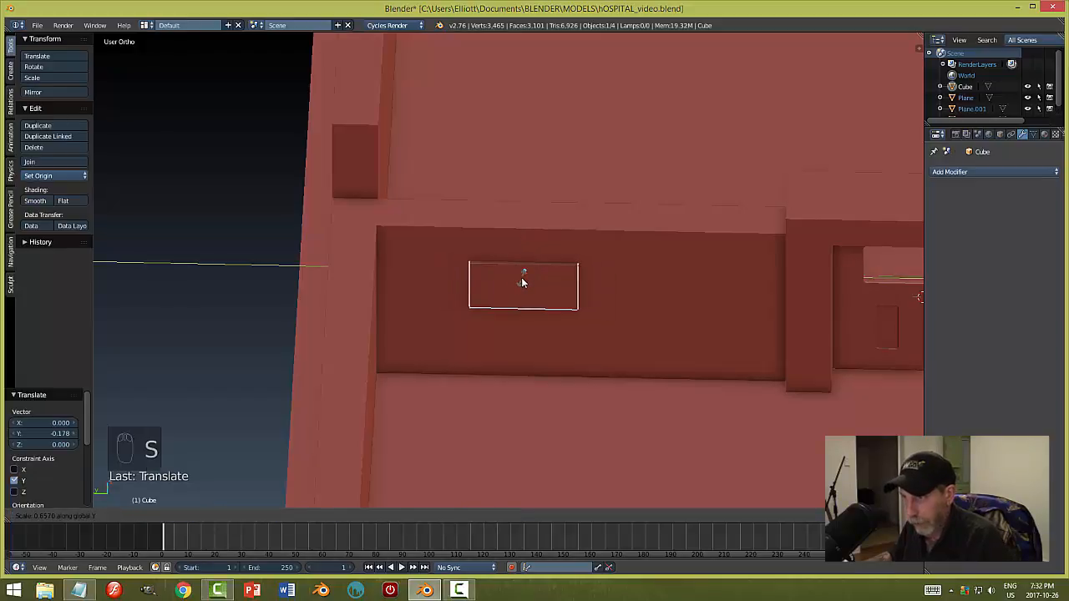
click(523, 292)
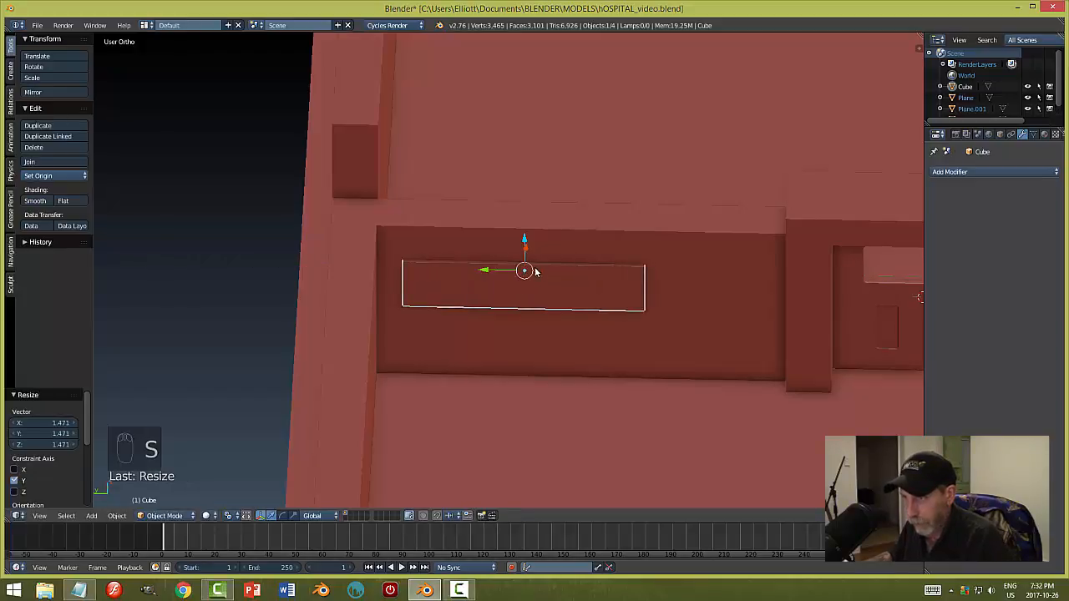
drag(490, 273, 518, 275)
- Scale the block along X by about 1.27 so it passes through the wall, and apply its scale
middle_drag(517, 276, 403, 405)
key(s)
click(596, 299)
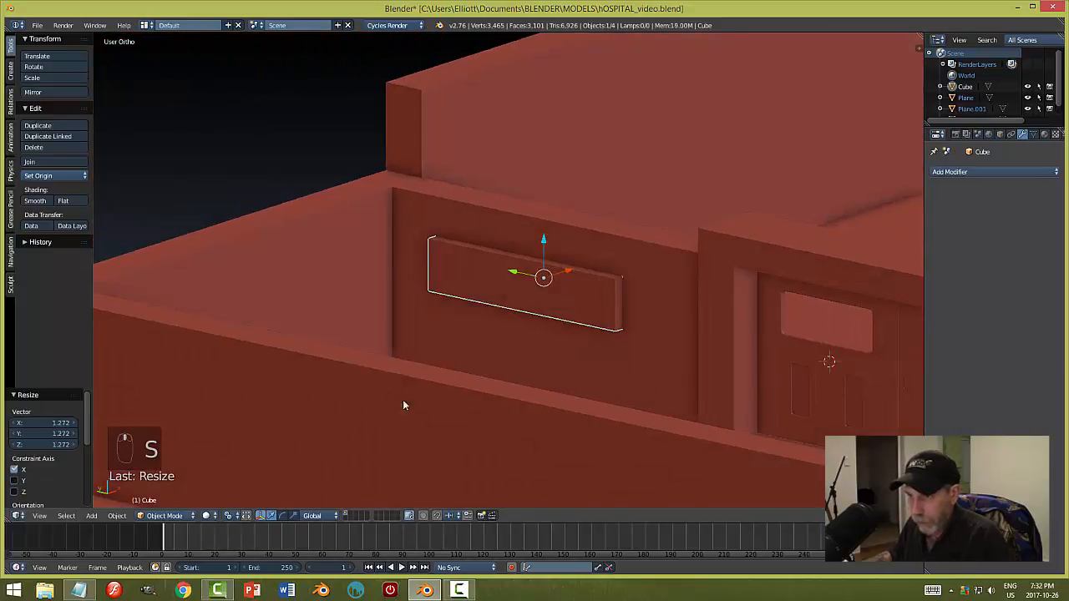
click(118, 515)
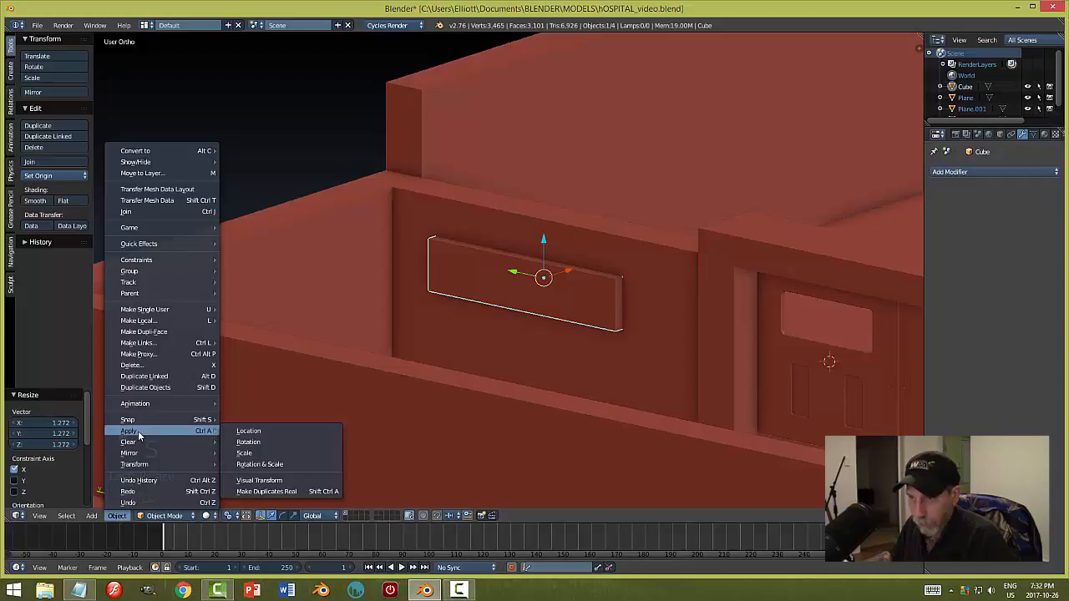
click(246, 453)
- Bevel the block's four corner edges that run through the wall with 3 segments, and return to Object Mode
key(Tab)
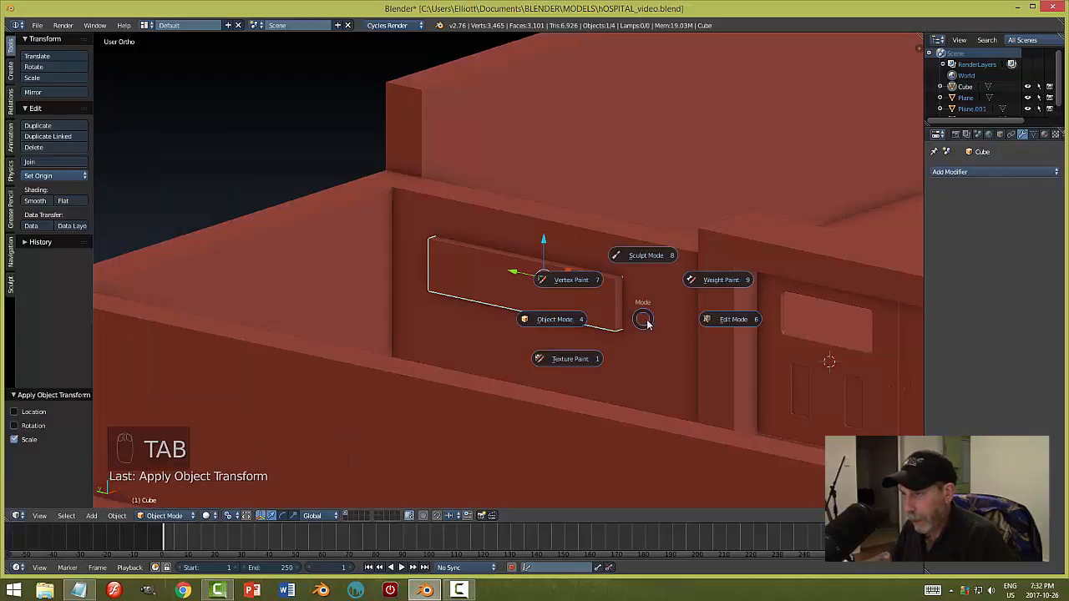
click(708, 320)
key(ctrl+Tab)
click(673, 307)
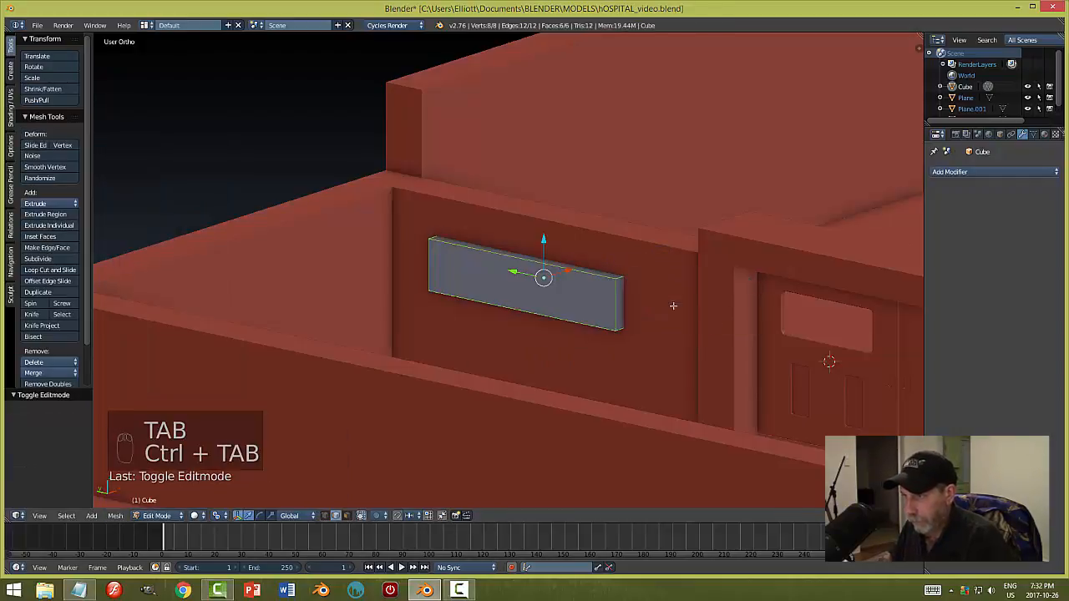
right_click(617, 276)
shift+right_click(430, 237)
middle_drag(459, 304, 431, 315)
shift+right_click(435, 306)
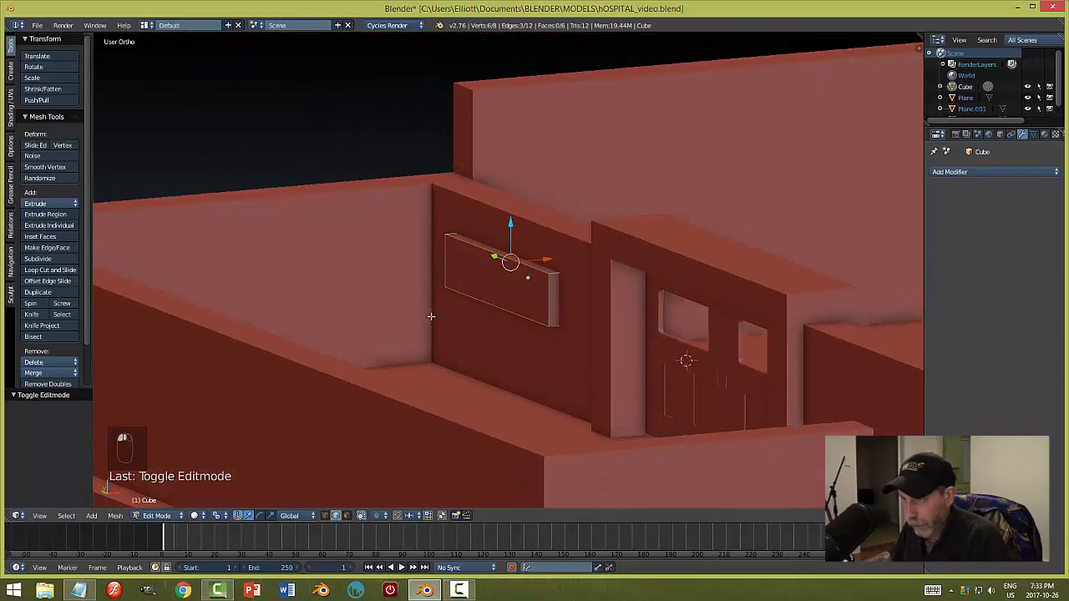
shift+right_click(561, 327)
key(ctrl+b)
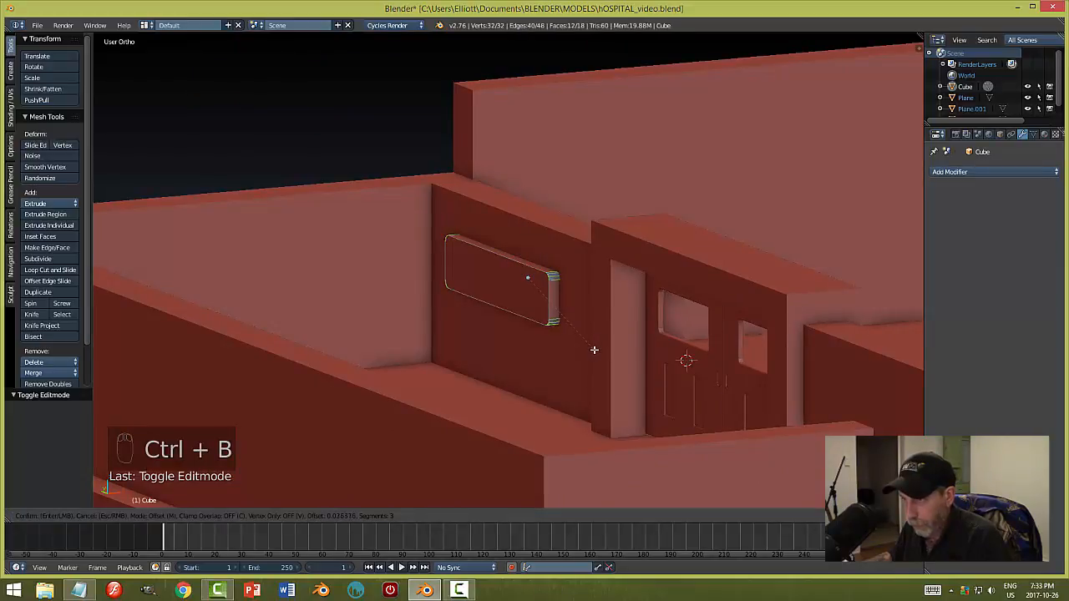
click(594, 349)
key(a)
key(Tab)
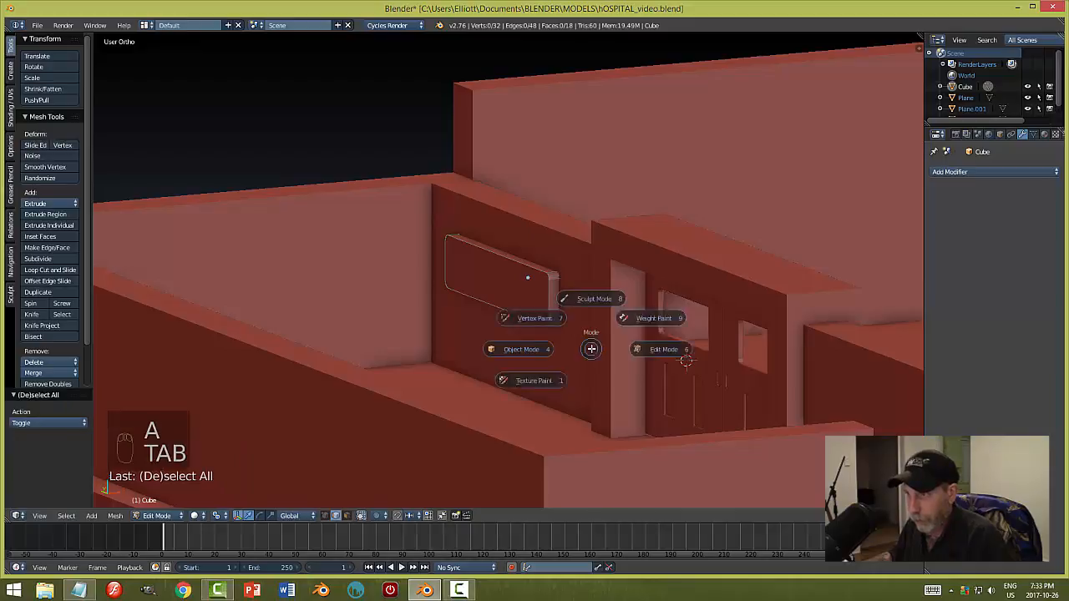
click(520, 349)
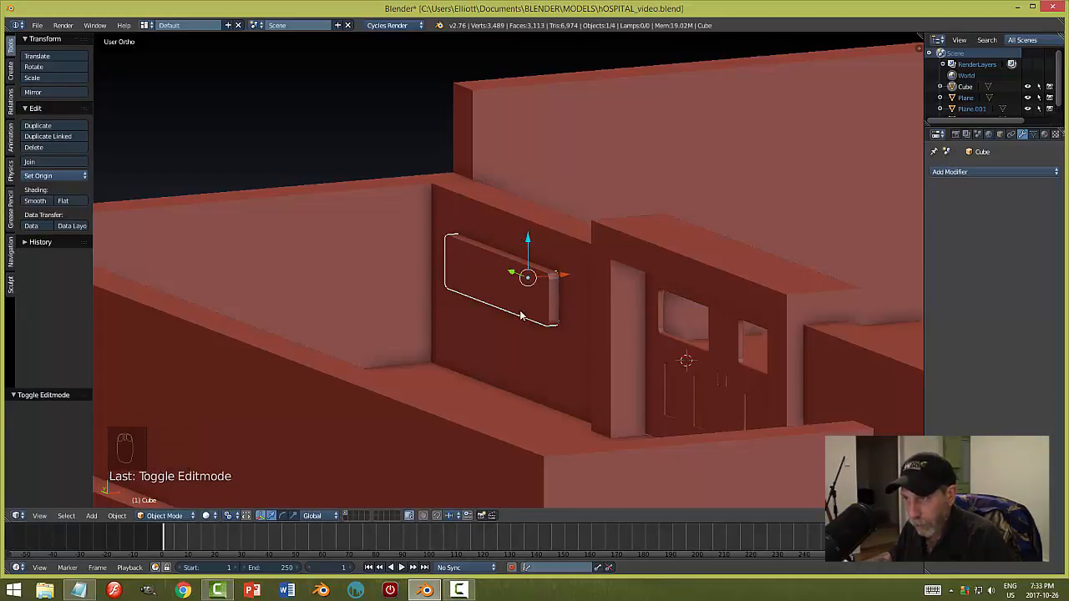
- Cut the block out of the building walls with a Boolean modifier set to Difference, using Cube as the object, and apply it
middle_drag(519, 315, 594, 312)
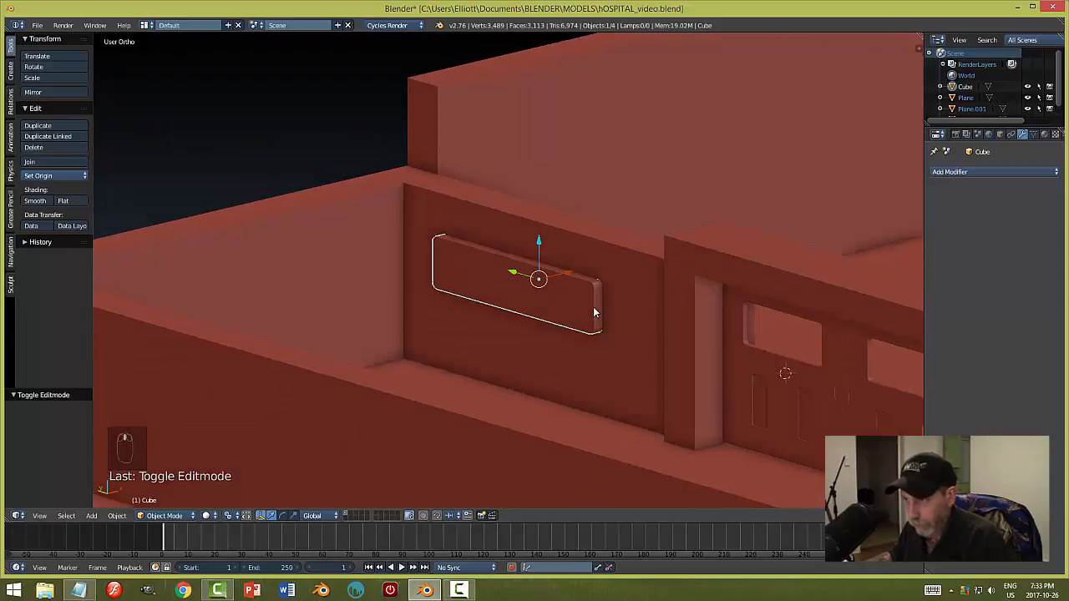
right_click(622, 297)
click(951, 172)
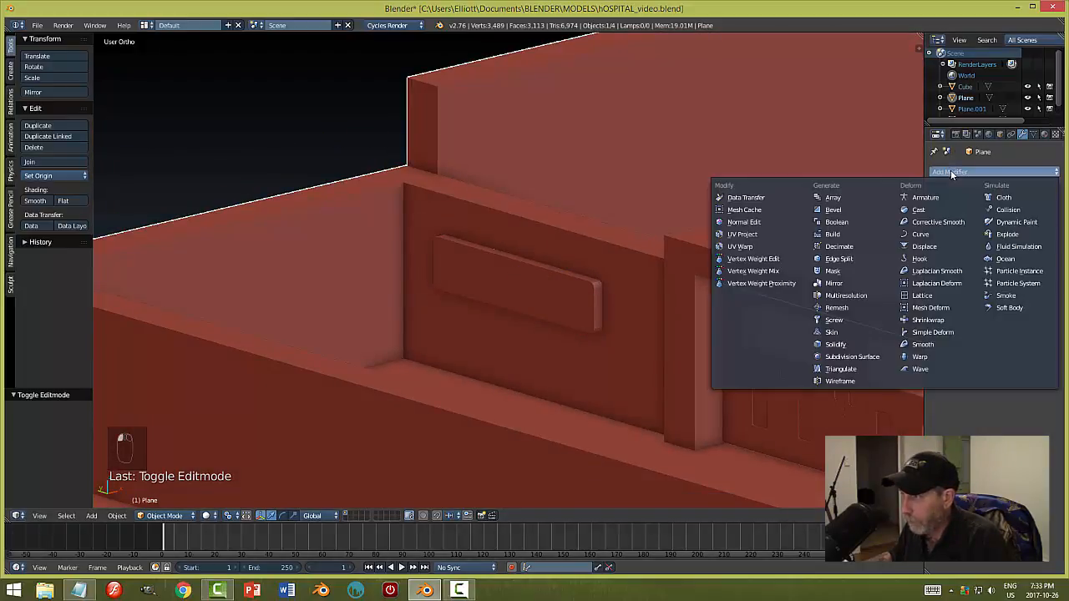
click(856, 222)
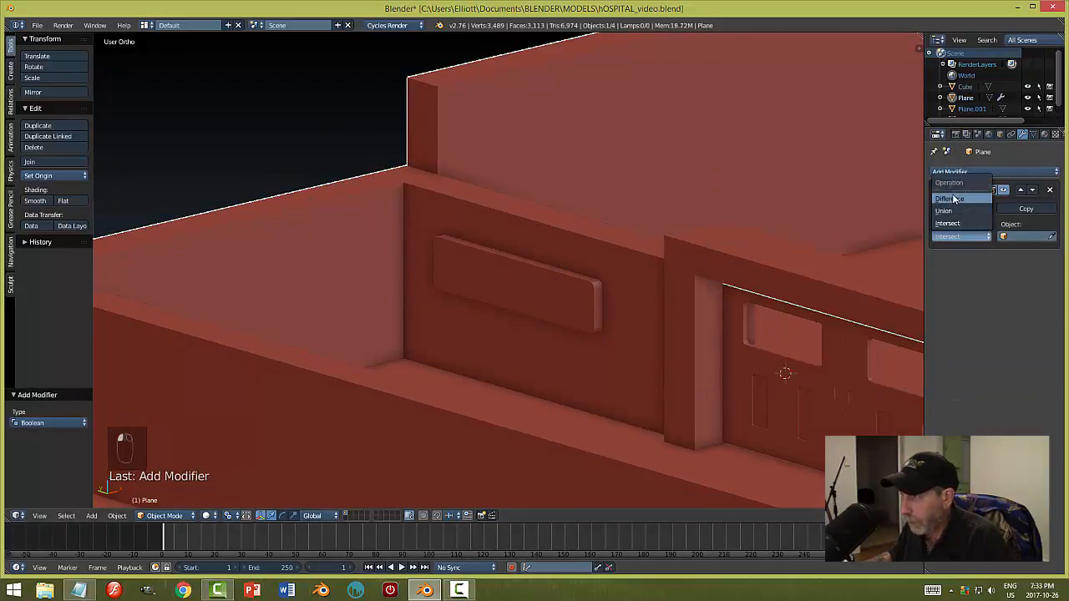
click(605, 285)
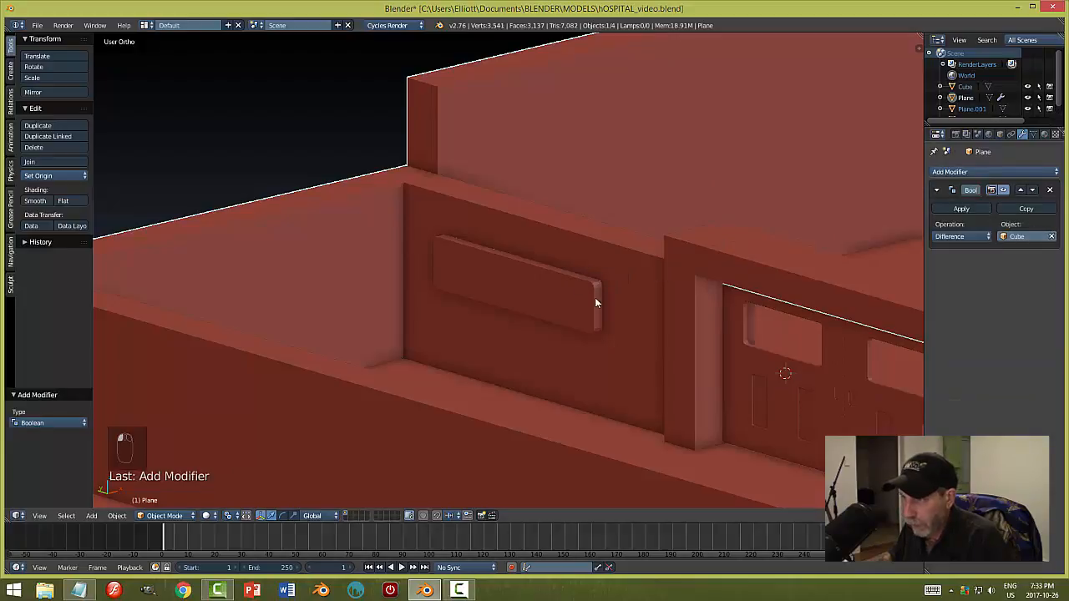
click(961, 209)
- Hide the cutter block to inspect the window opening, and unhide it again
right_click(563, 296)
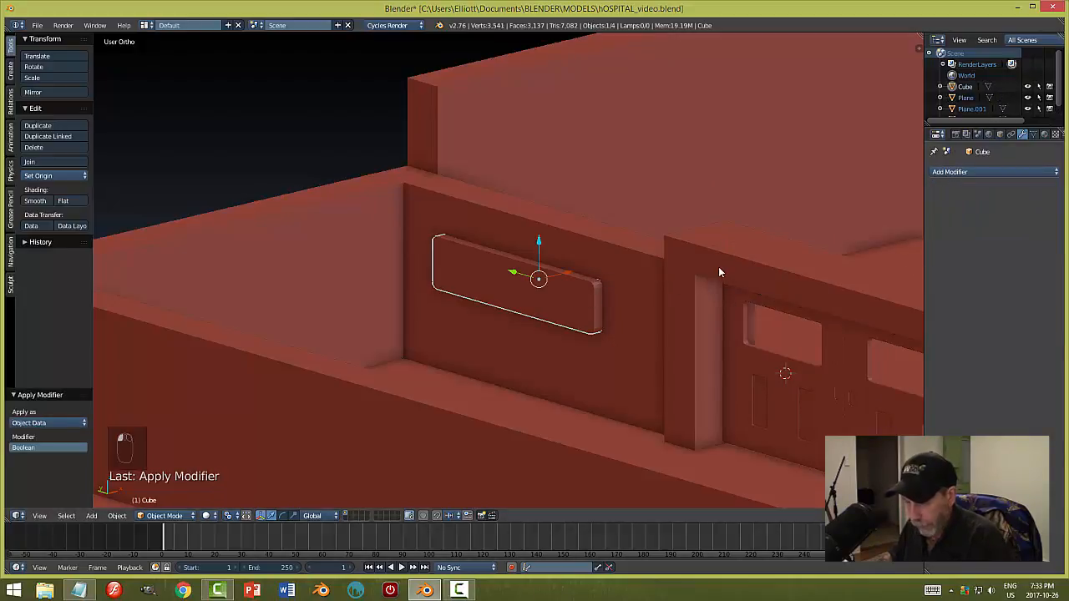
key(h)
mouse_move(662, 289)
middle_down()
mouse_move(587, 303)
mouse_move(478, 286)
mouse_move(787, 286)
mouse_move(677, 305)
mouse_move(625, 300)
mouse_move(691, 284)
mouse_move(604, 294)
mouse_move(663, 289)
mouse_move(644, 290)
middle_up()
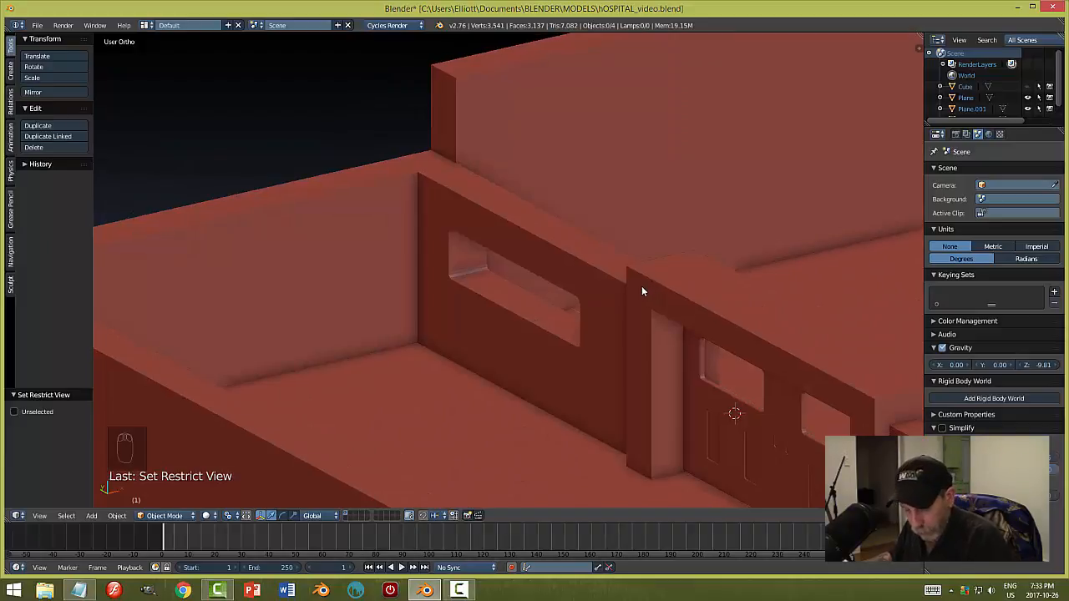
key(alt+h)
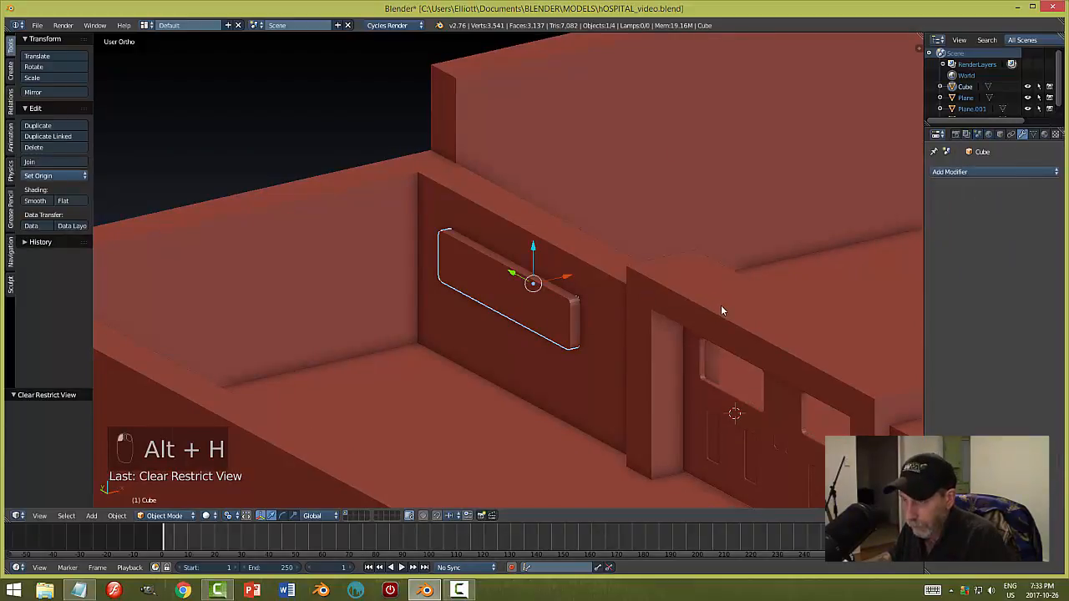
- Scale the cutter block along X to about 0.34 so it sits inside the window opening as a panel
middle_drag(723, 311, 703, 318)
key(s)
key(x)
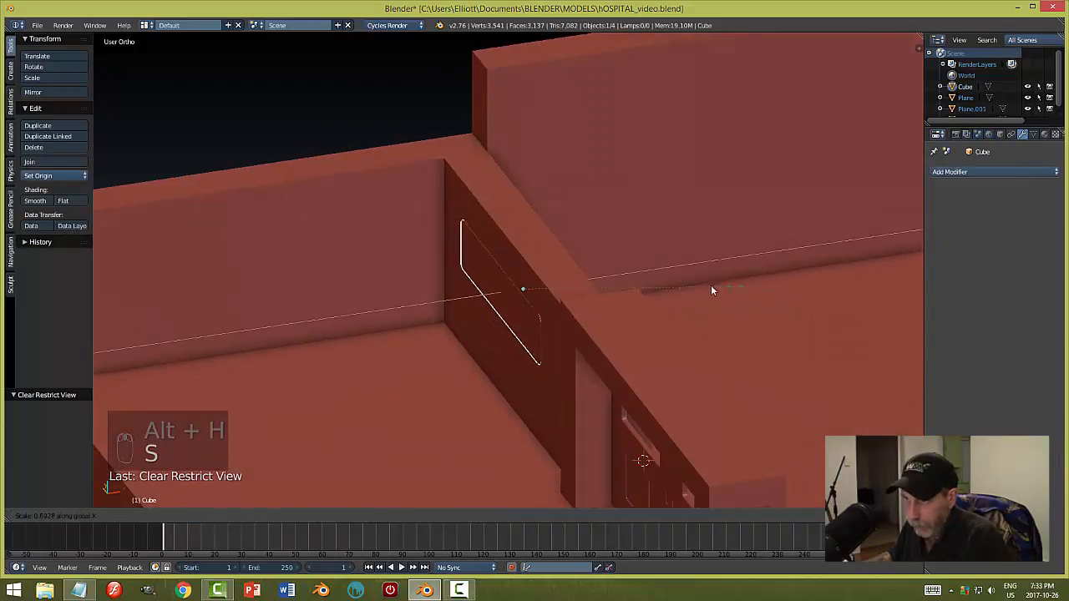
click(629, 289)
middle_drag(629, 288, 479, 292)
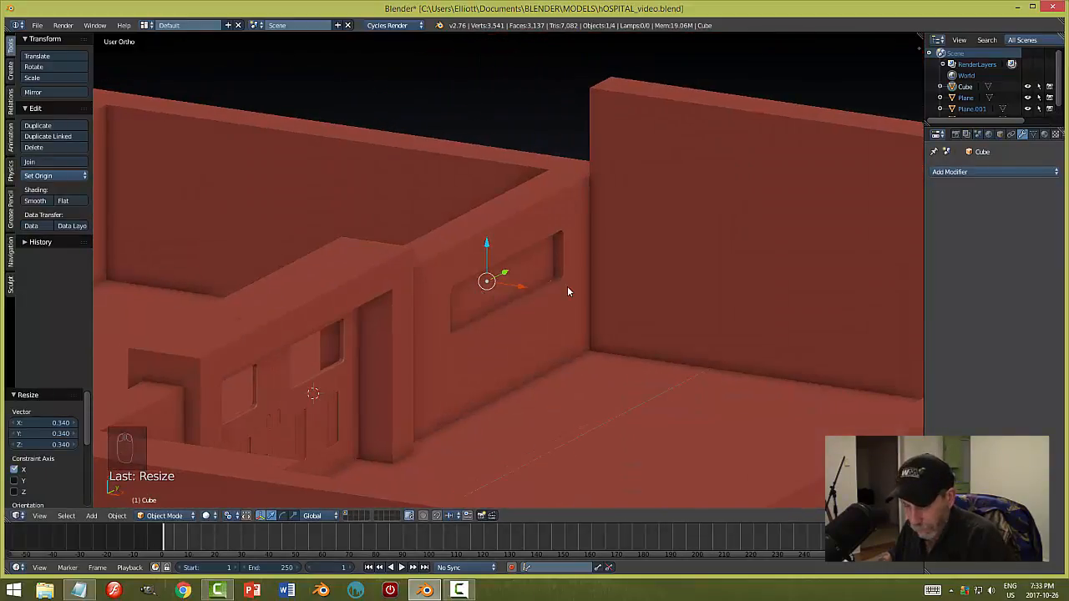
- Show the scene in wireframe and thin the window panel further along X to make a narrow pane
key(z)
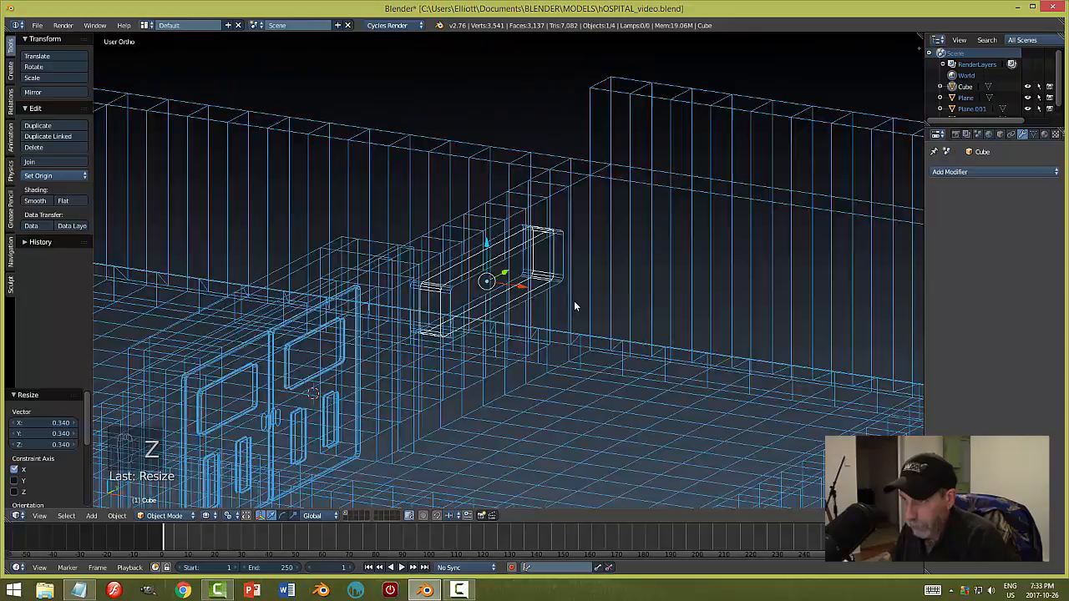
mouse_move(573, 301)
middle_down()
mouse_move(567, 312)
mouse_move(579, 325)
mouse_move(695, 292)
middle_up()
key(s)
key(x)
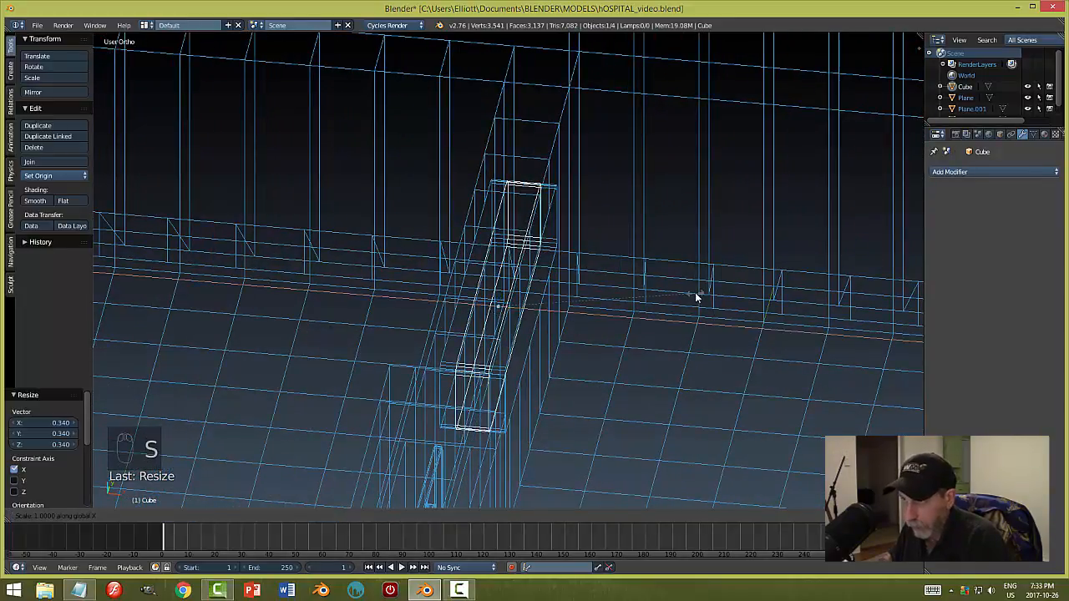
click(547, 279)
- Deselect everything, return to solid shading and save the file
key(a)
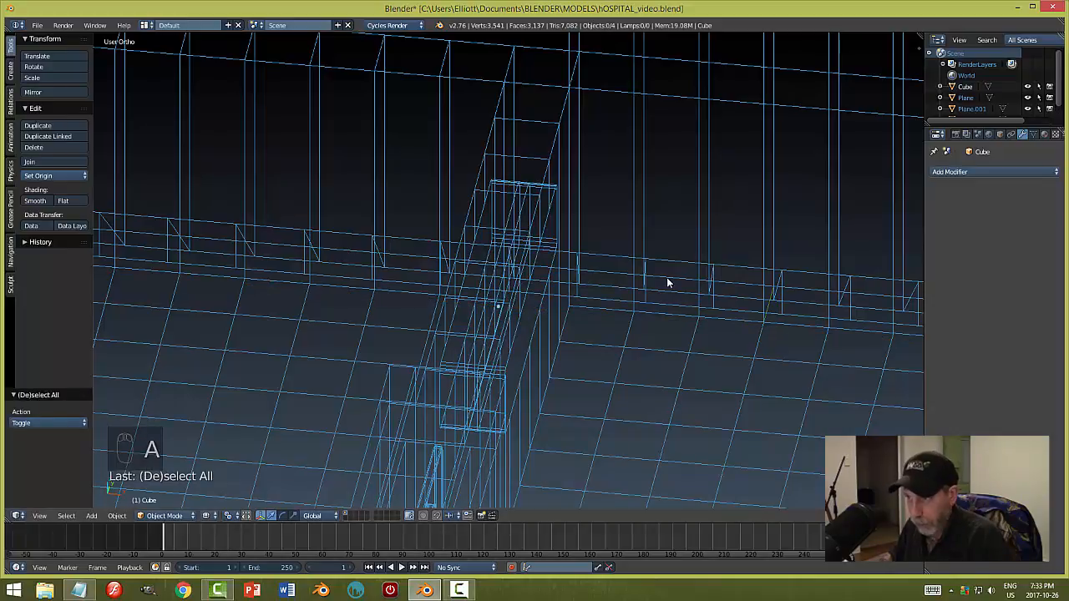
key(z)
click(671, 343)
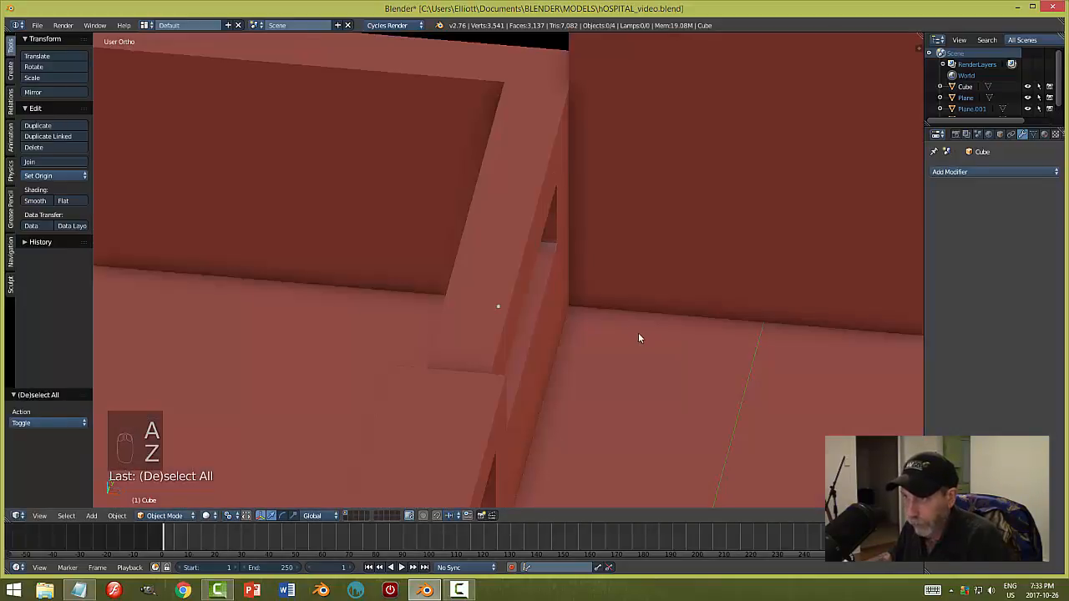
mouse_move(638, 332)
middle_down()
mouse_move(733, 300)
mouse_move(710, 323)
mouse_move(563, 301)
mouse_move(587, 320)
mouse_move(732, 302)
mouse_move(780, 312)
mouse_move(788, 294)
mouse_move(821, 296)
mouse_move(671, 318)
mouse_move(582, 293)
mouse_move(822, 299)
mouse_move(794, 315)
mouse_move(608, 269)
mouse_move(629, 258)
mouse_move(631, 287)
mouse_move(687, 255)
mouse_move(693, 275)
mouse_move(648, 267)
mouse_move(573, 196)
middle_up()
scroll(733, 302, down, 3)
key(ctrl+s)
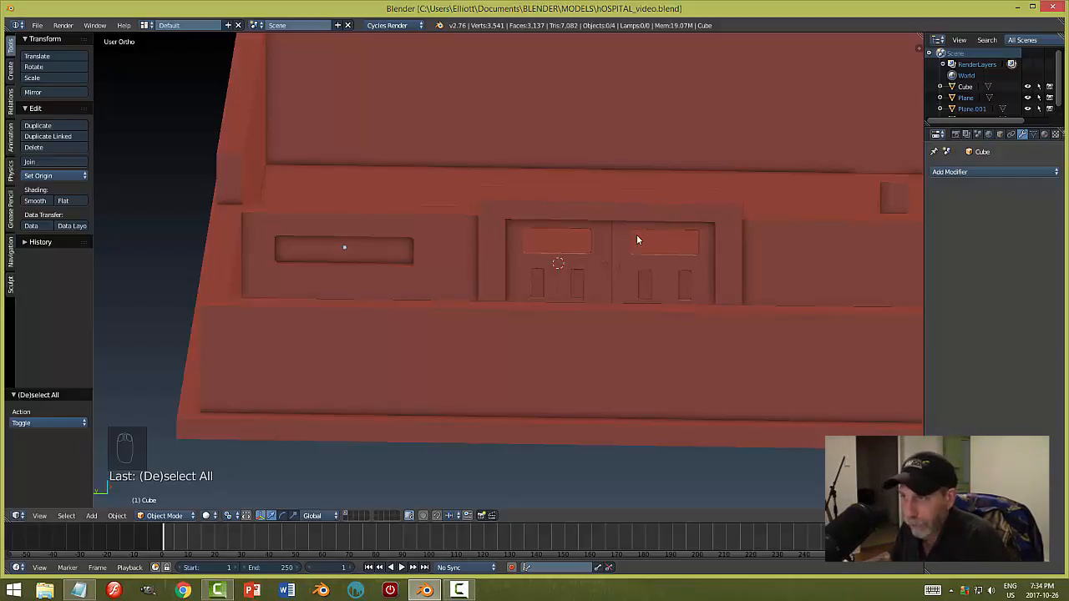
- Add a new cube at the doors, raise it about 1.92 units along Z and scale it to about 0.21
mouse_move(631, 240)
middle_down()
mouse_move(639, 254)
mouse_move(627, 253)
middle_up()
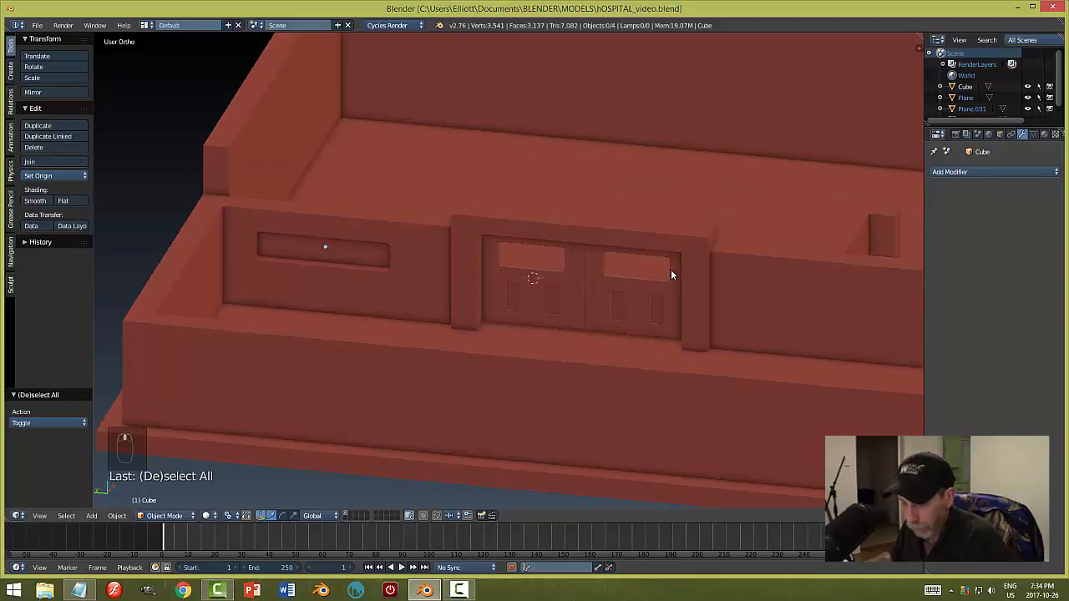
key(shift+a)
mouse_move(672, 270)
click(706, 292)
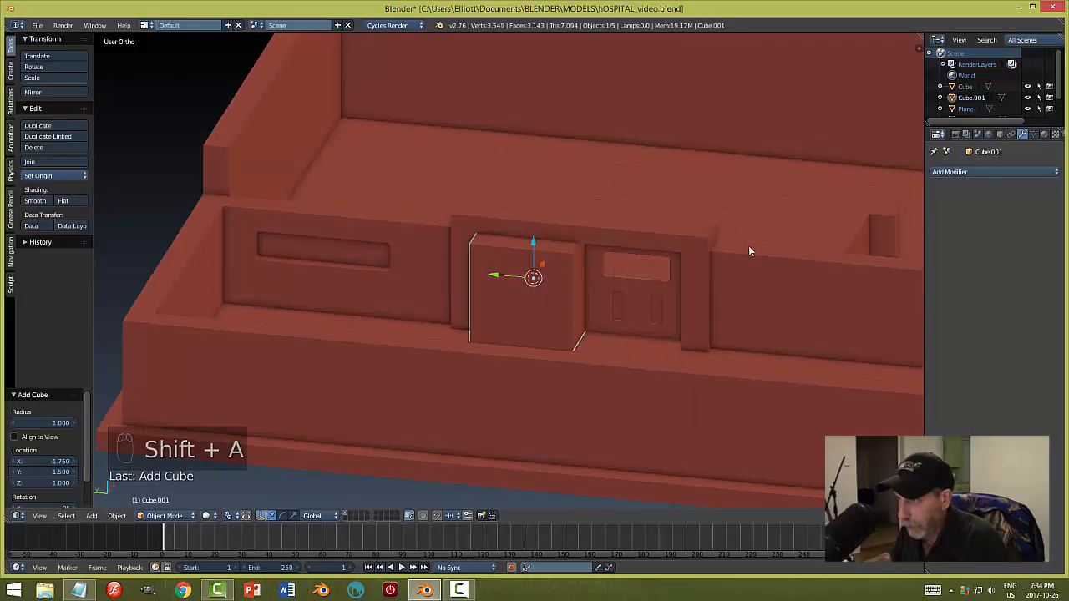
middle_drag(749, 251, 727, 266)
drag(496, 274, 496, 190)
key(s)
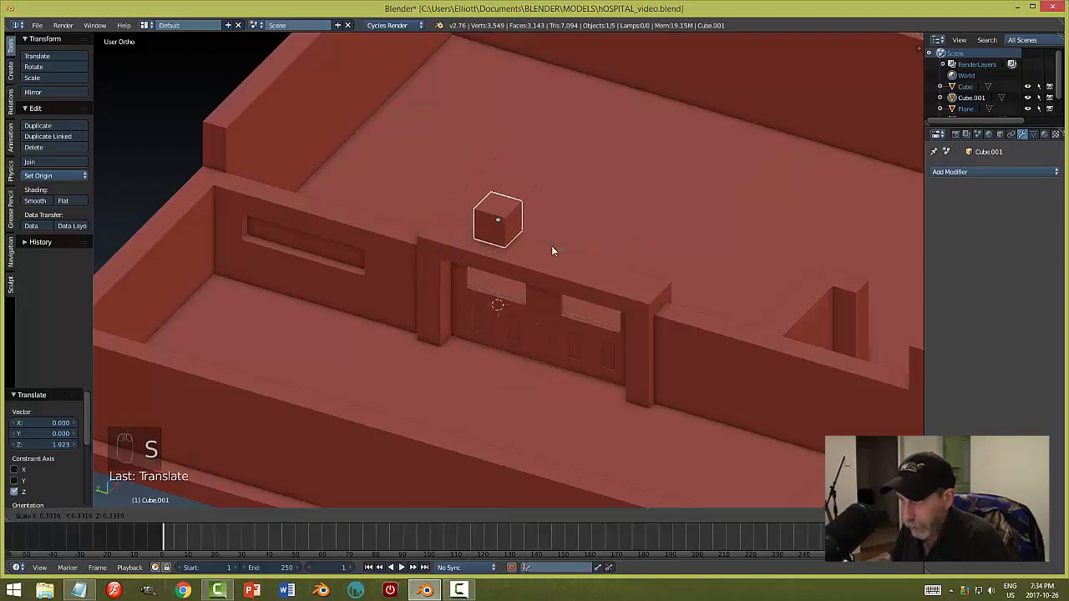
click(533, 247)
middle_drag(586, 233, 532, 256)
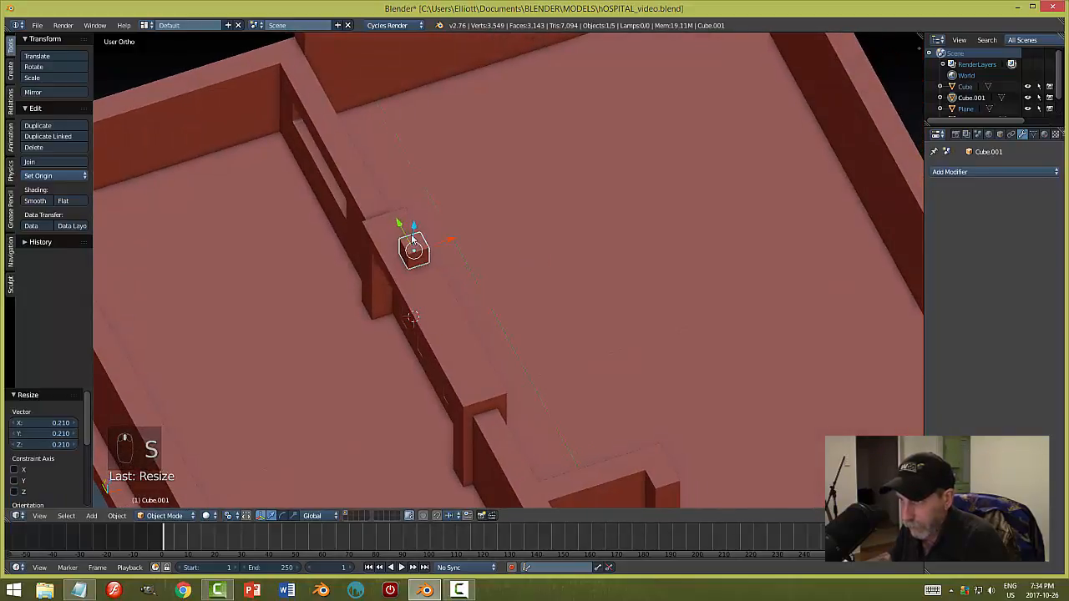
- Lower the small cube about 0.408 units along Z toward the door frame
drag(415, 227, 418, 241)
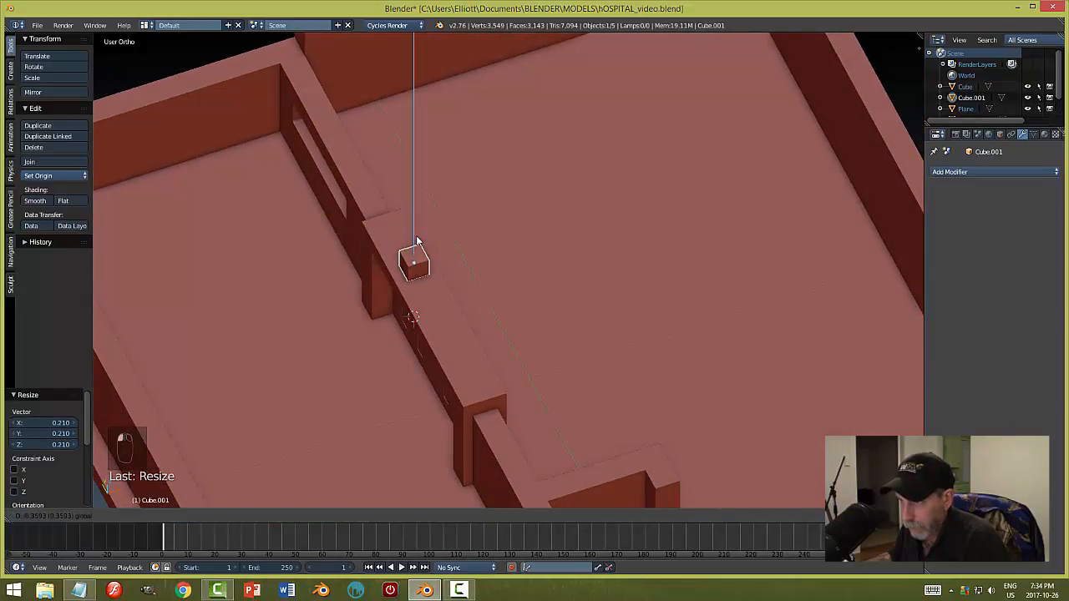
click(417, 241)
key(KP_1)
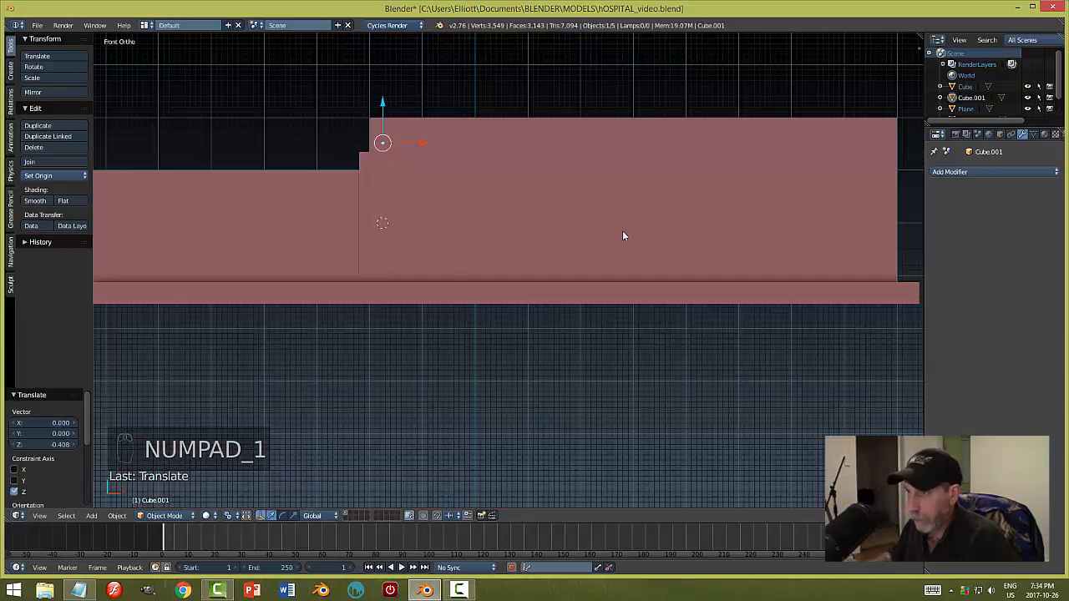
key(KP_3)
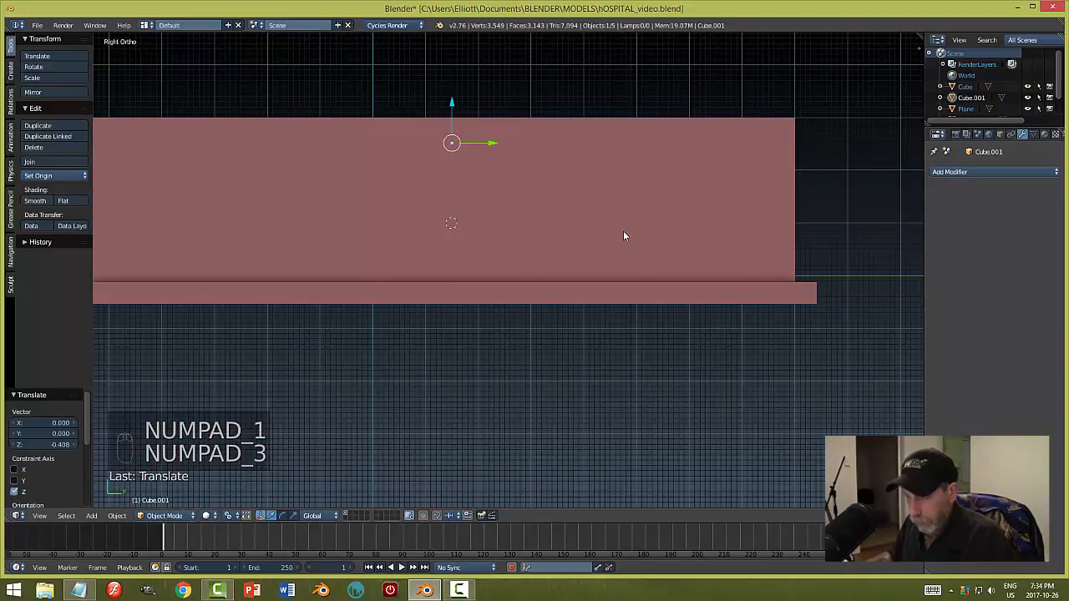
- Move the cube about 0.933 units in negative Y, then fine-tune it by -0.043 to centre it over the double doors
middle_drag(622, 231, 466, 117)
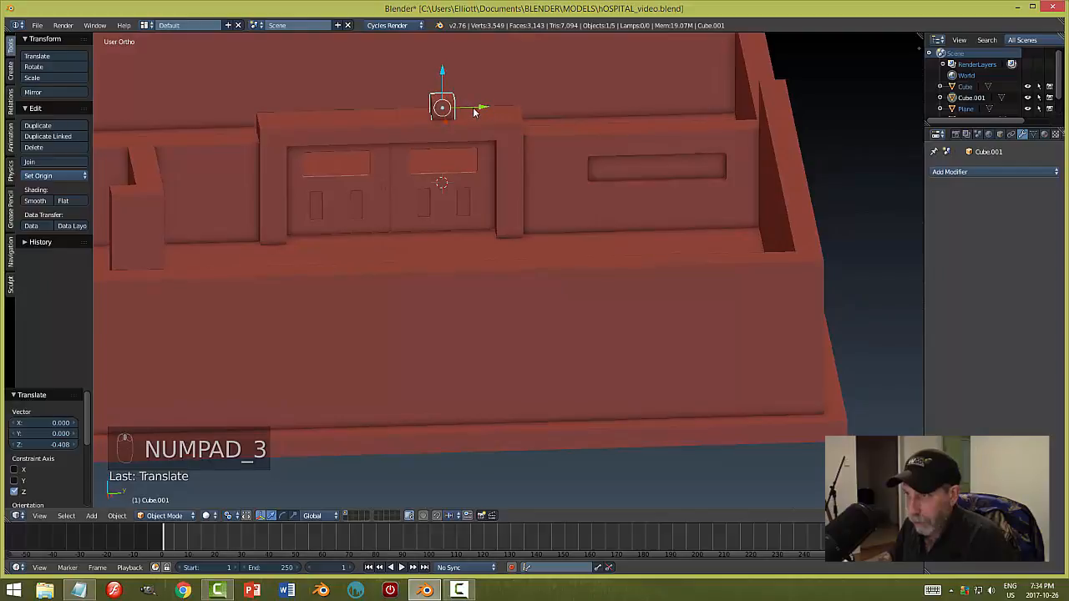
drag(485, 109, 435, 110)
middle_drag(465, 172, 442, 171)
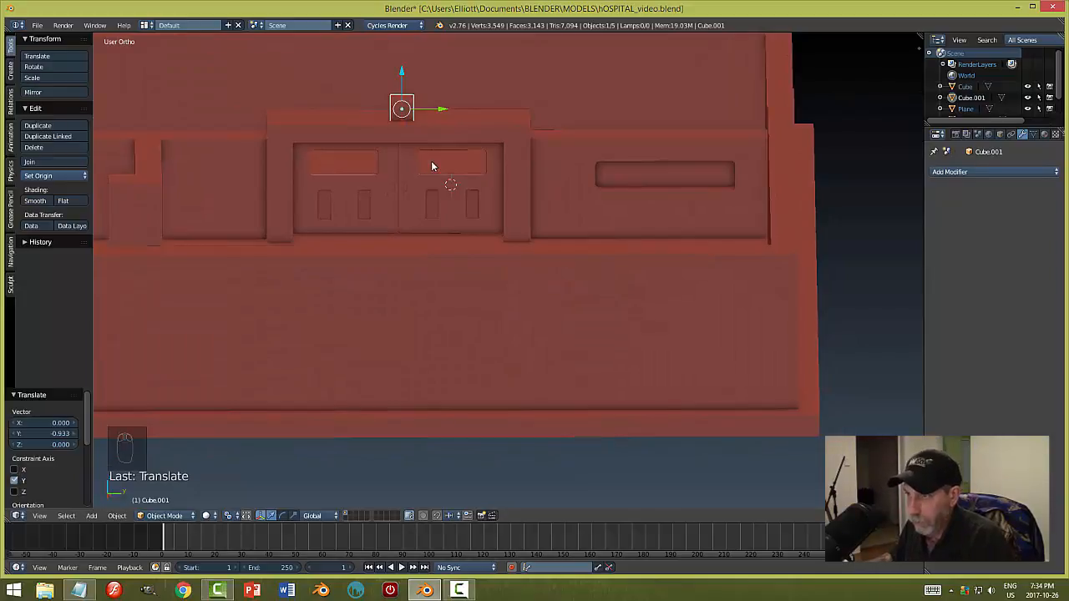
scroll(432, 162, up, 3)
shift+middle_drag(365, 76, 475, 234)
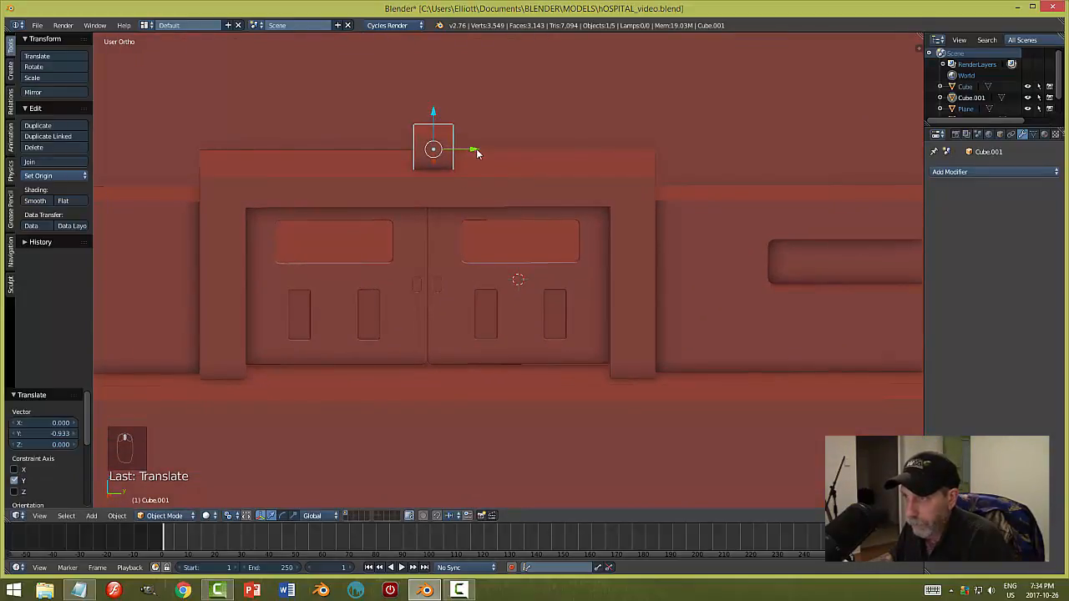
drag(477, 153, 473, 147)
middle_drag(473, 147, 457, 196)
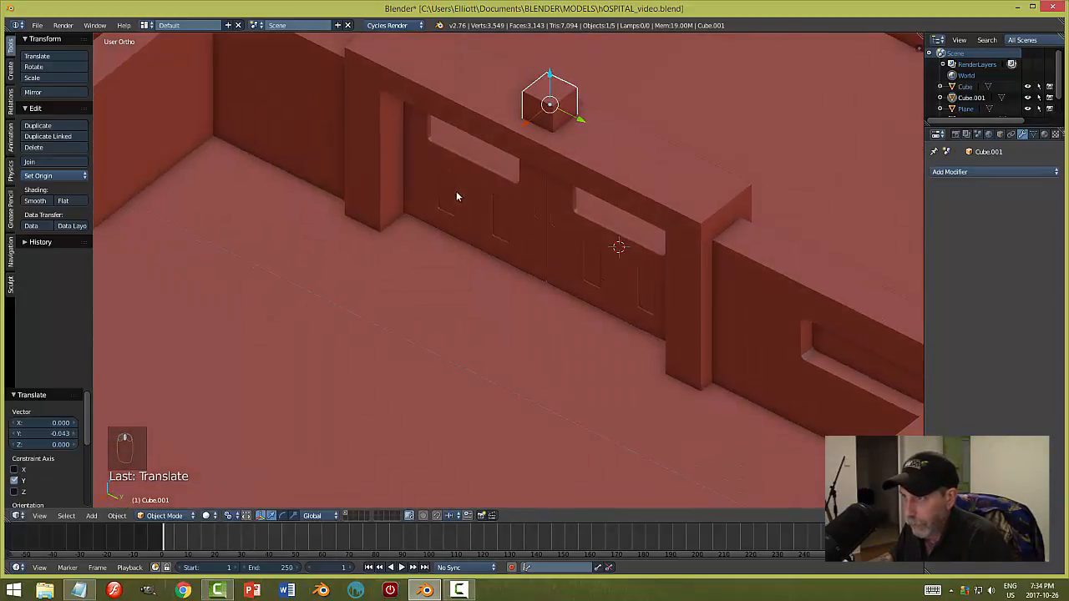
- Thin the cube along X to about 0.37 and raise it 0.156 units along Z
key(s)
key(x)
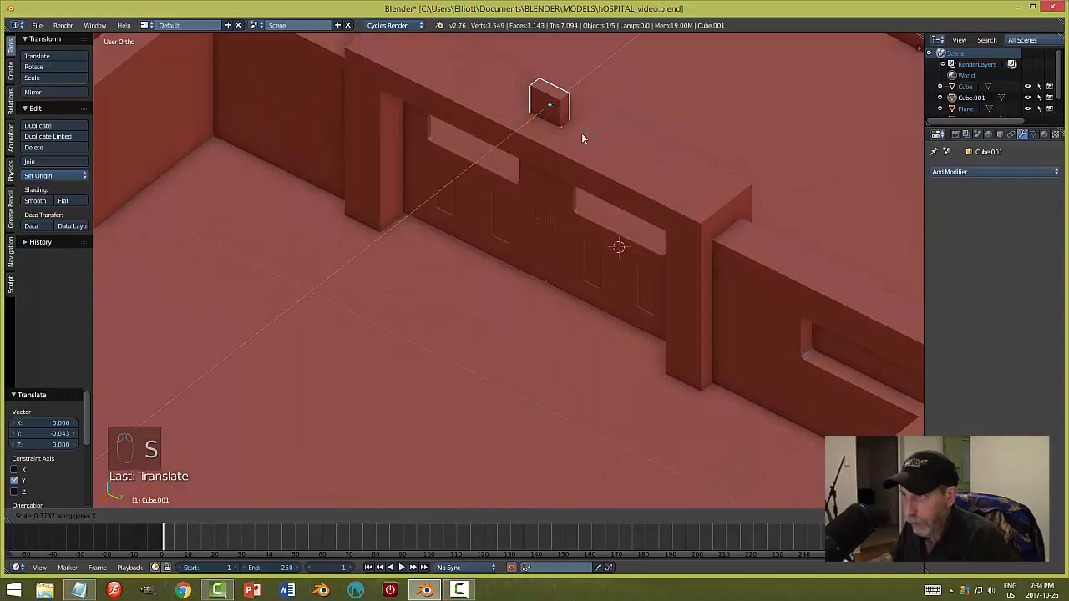
click(573, 139)
drag(551, 79, 551, 69)
- Scale the thinned box to 0.752 along Z and 1.278 along Y to make it a wide, low shape
key(s)
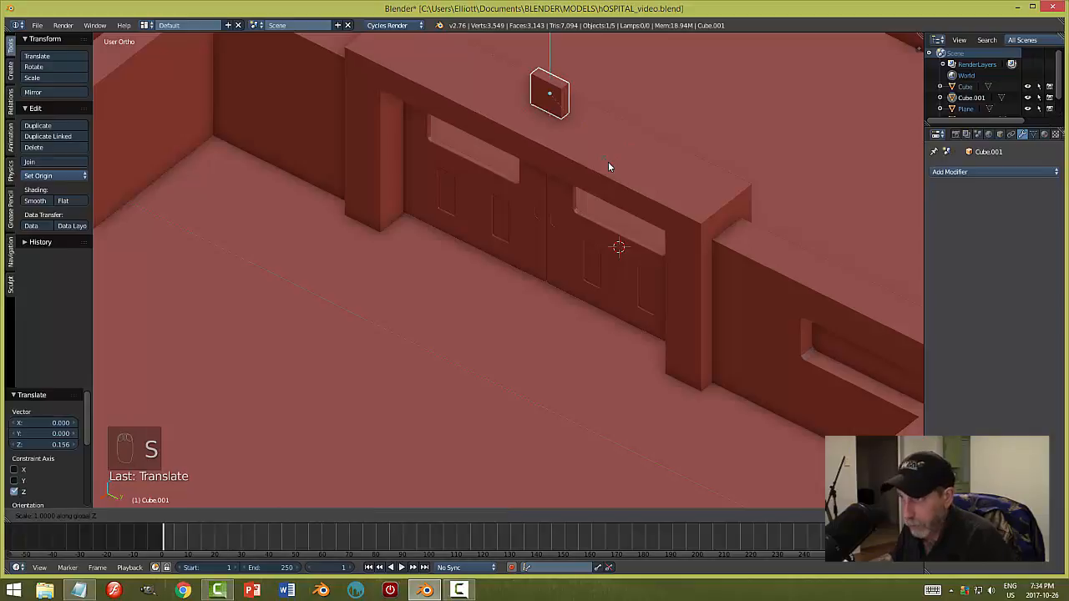
click(611, 146)
key(s)
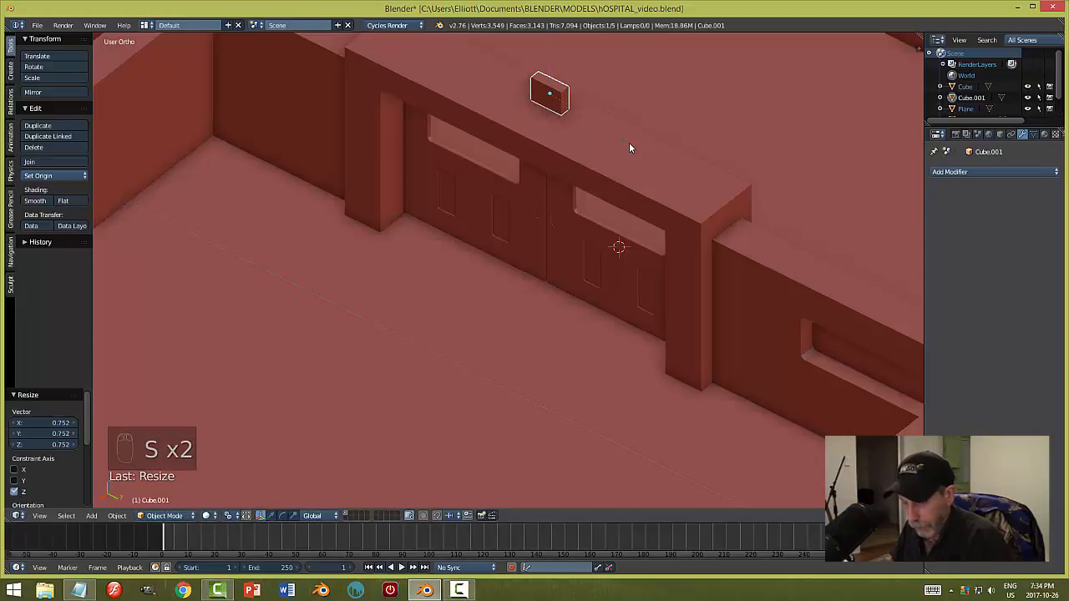
click(649, 162)
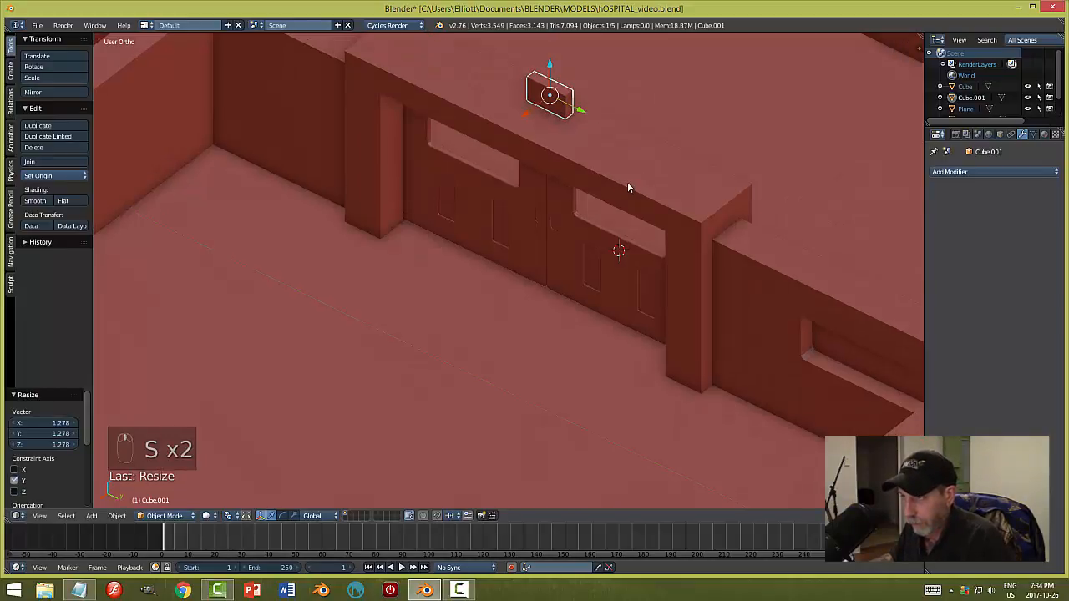
- Apply the scale transform of the box above the doors
mouse_move(627, 182)
middle_down()
mouse_move(659, 167)
mouse_move(639, 178)
middle_up()
middle_drag(564, 201, 235, 314)
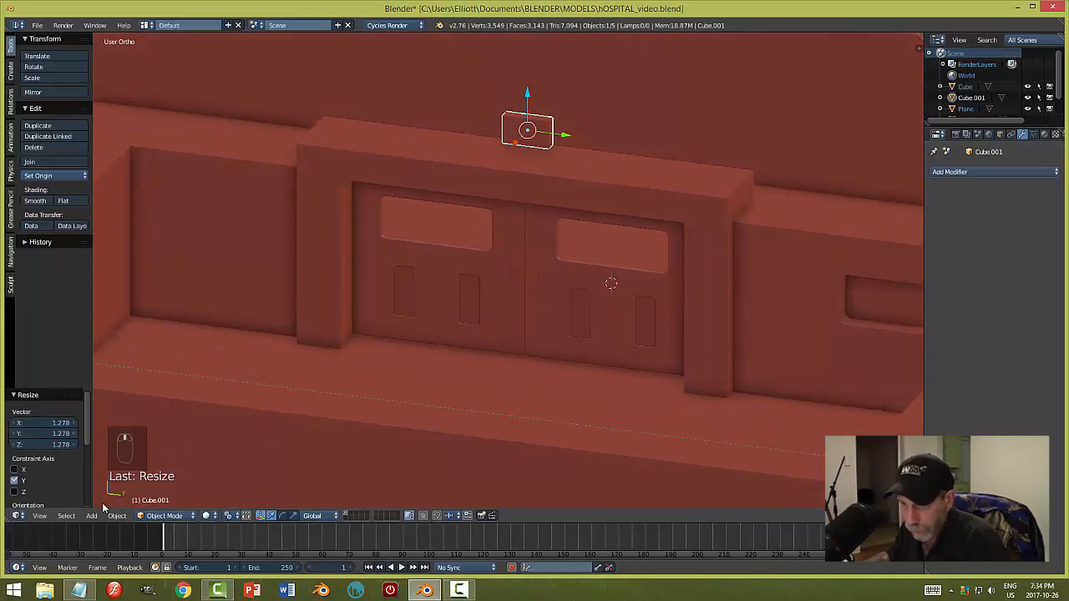
click(115, 516)
mouse_move(140, 432)
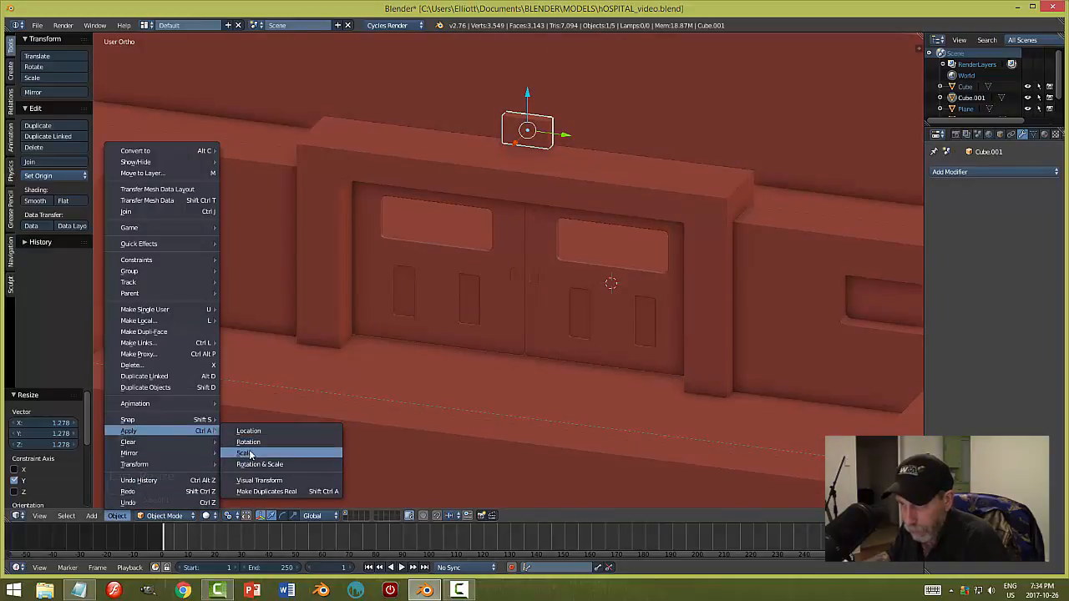
click(249, 455)
key(Tab)
key(Tab)
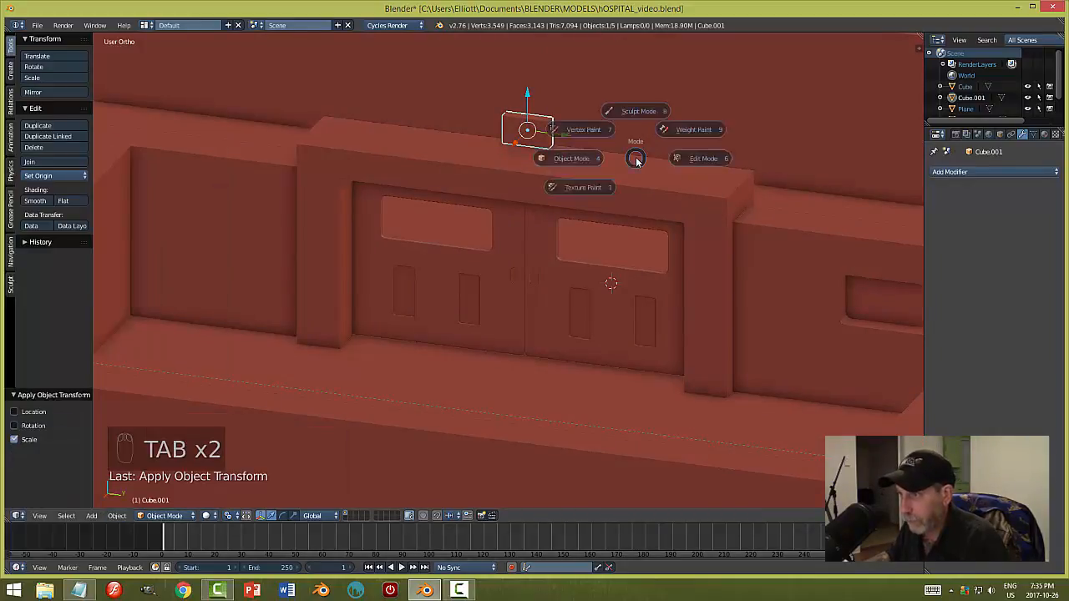
click(720, 157)
scroll(660, 153, up, 3)
shift+middle_drag(660, 153, 607, 253)
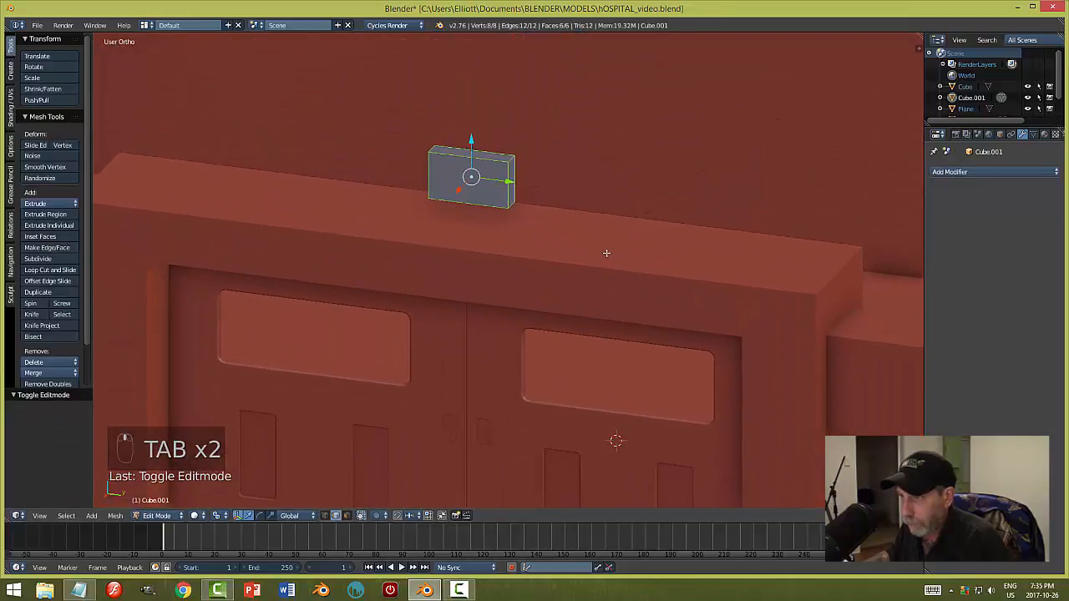
scroll(606, 253, up, 2)
key(a)
key(a)
key(a)
key(ctrl+Tab)
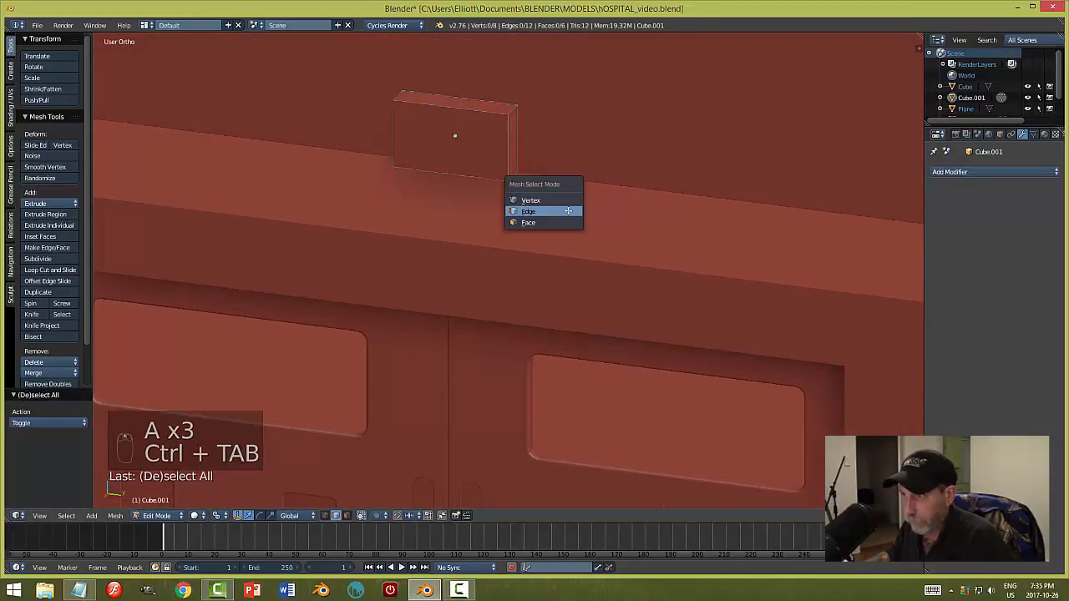
key(a)
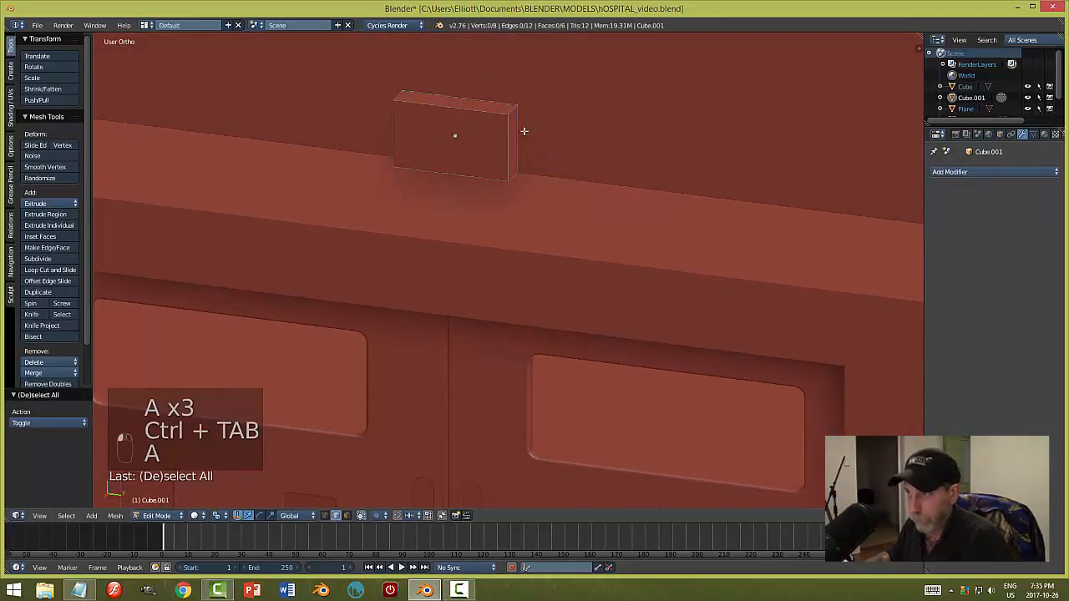
key(Tab)
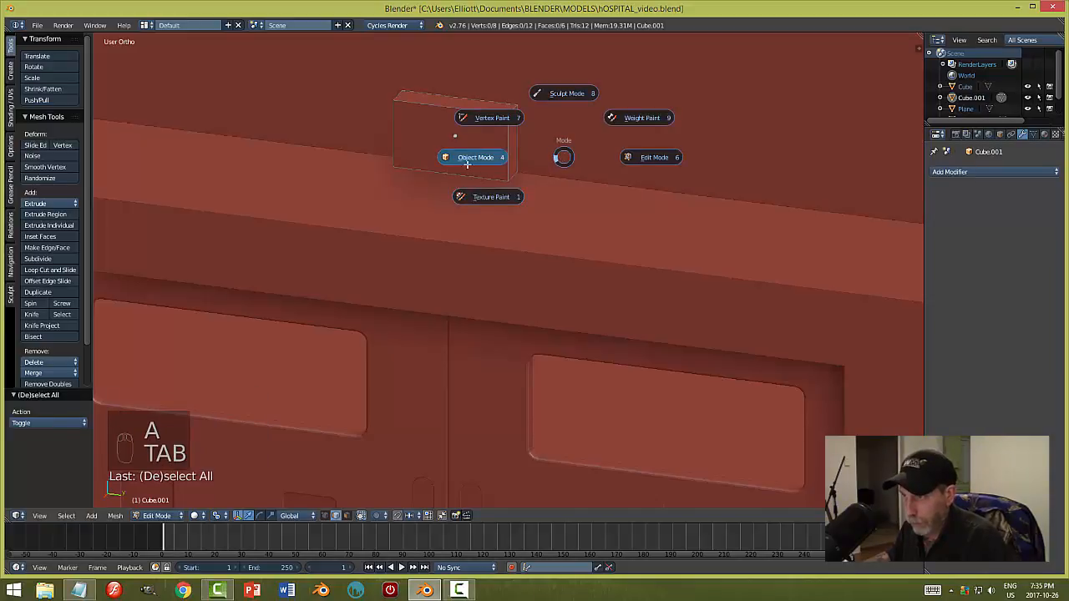
- Add a Bevel modifier to the box with 2 segments and a width of 0.0140
click(943, 172)
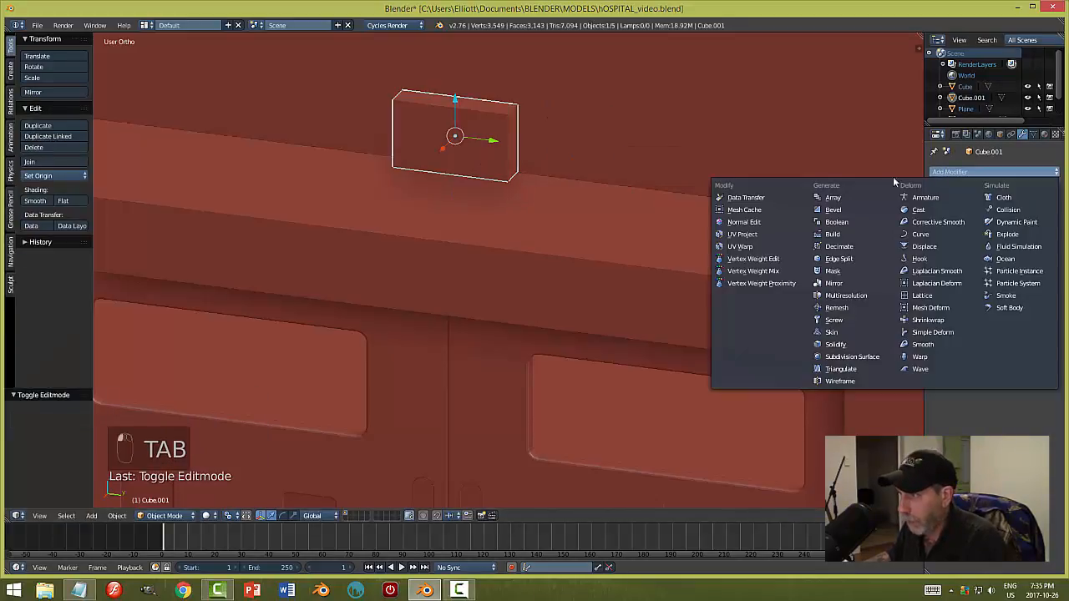
click(853, 212)
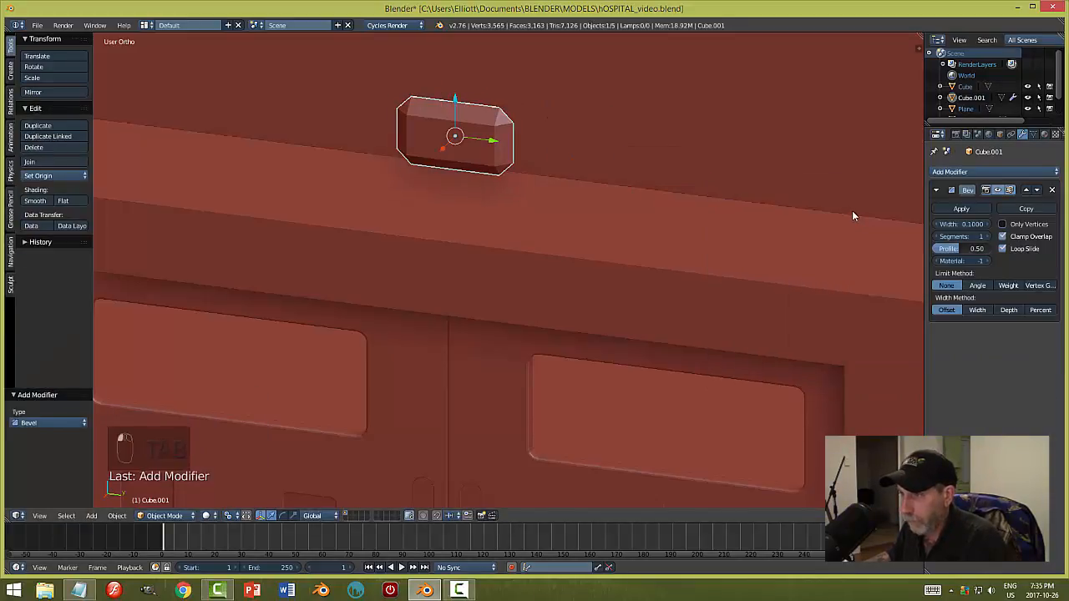
click(989, 237)
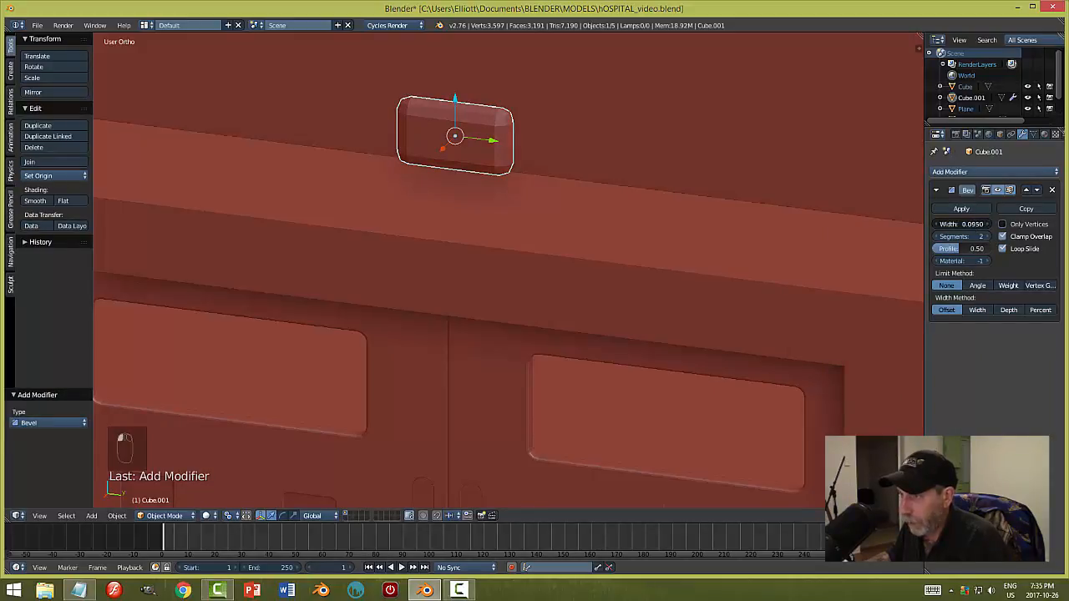
drag(960, 224, 936, 224)
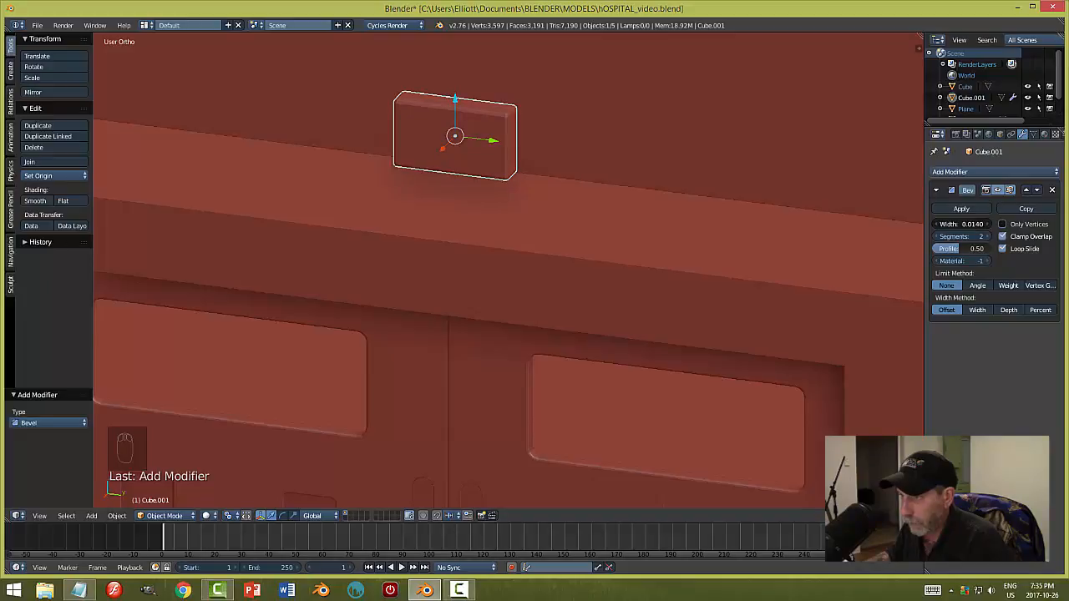
- Lower the bevelled box along Z closer to the top of the door frame and deselect it
key(a)
middle_drag(568, 222, 591, 200)
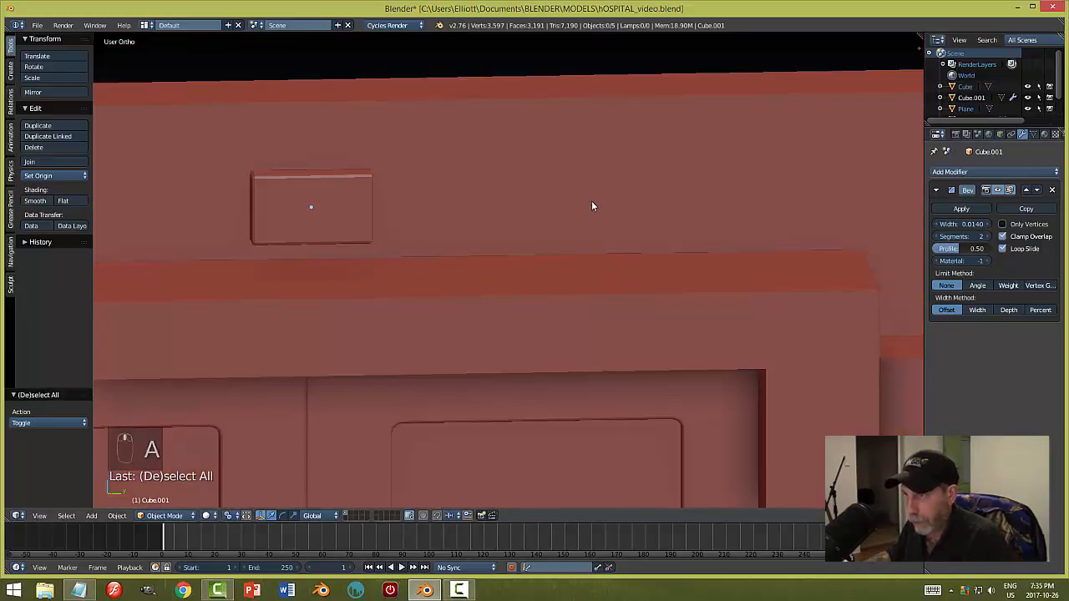
right_click(367, 210)
drag(324, 170, 328, 206)
key(a)
scroll(426, 210, down, 3)
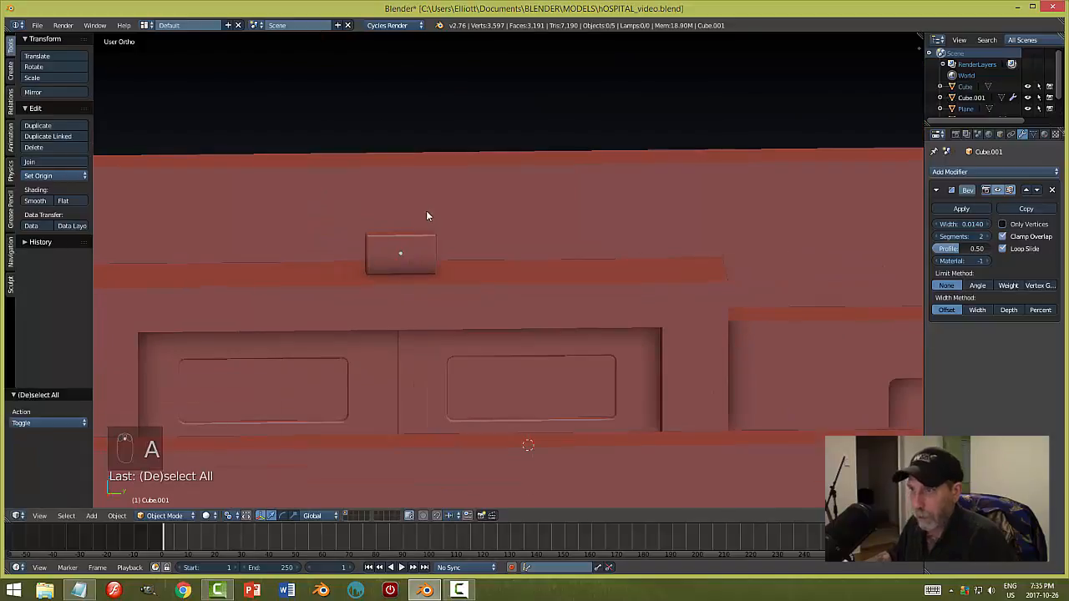
- Apply the box's Bevel modifier and save the file
middle_drag(425, 215, 548, 280)
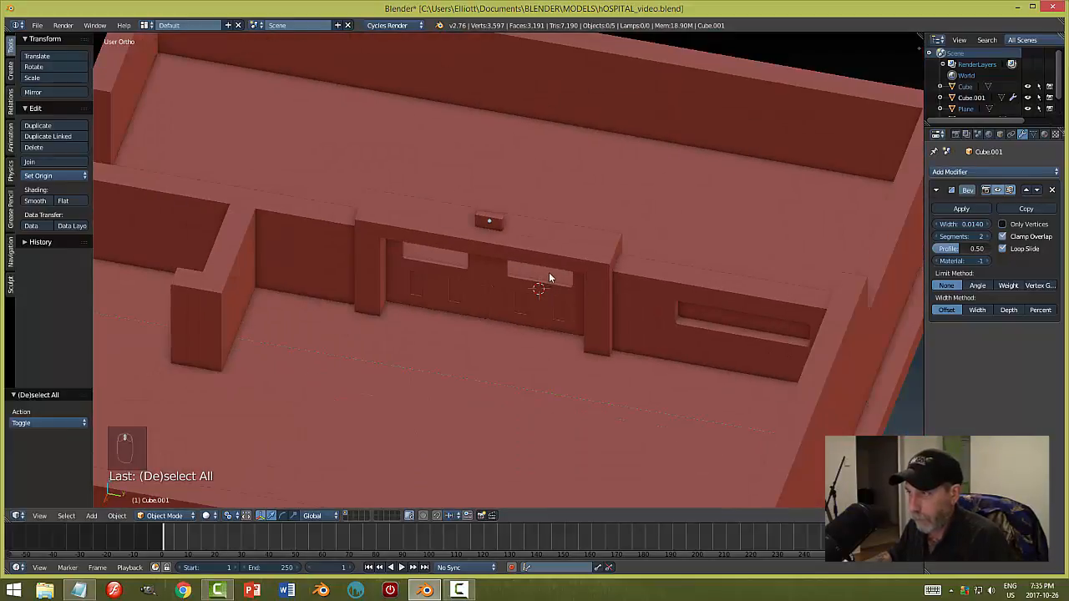
click(961, 209)
key(ctrl+s)
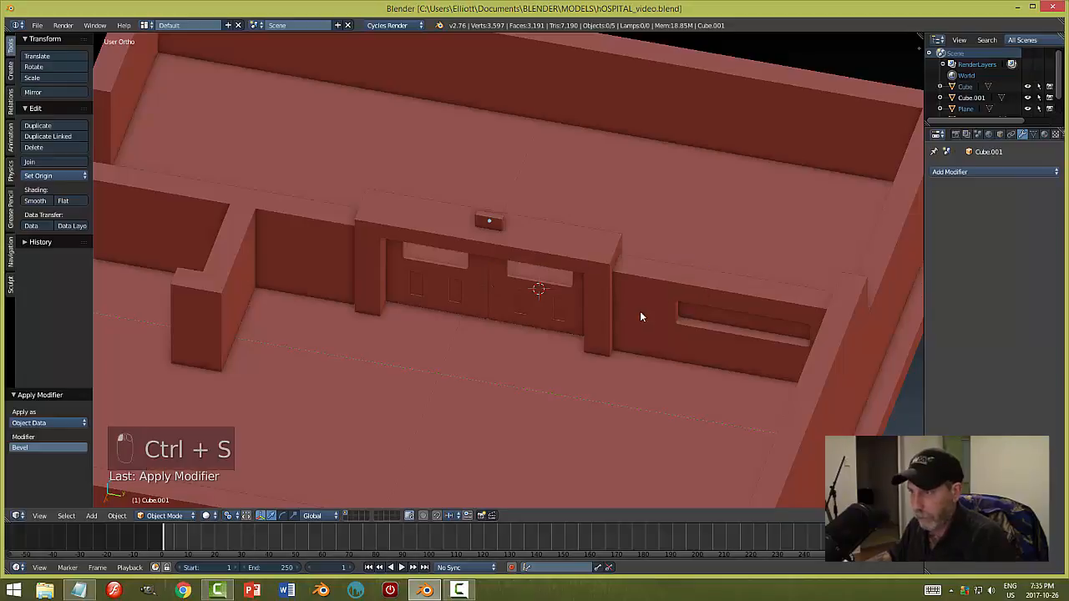
- Open the building mesh in Edit Mode for editing around the pillar opening
middle_drag(641, 316, 699, 308)
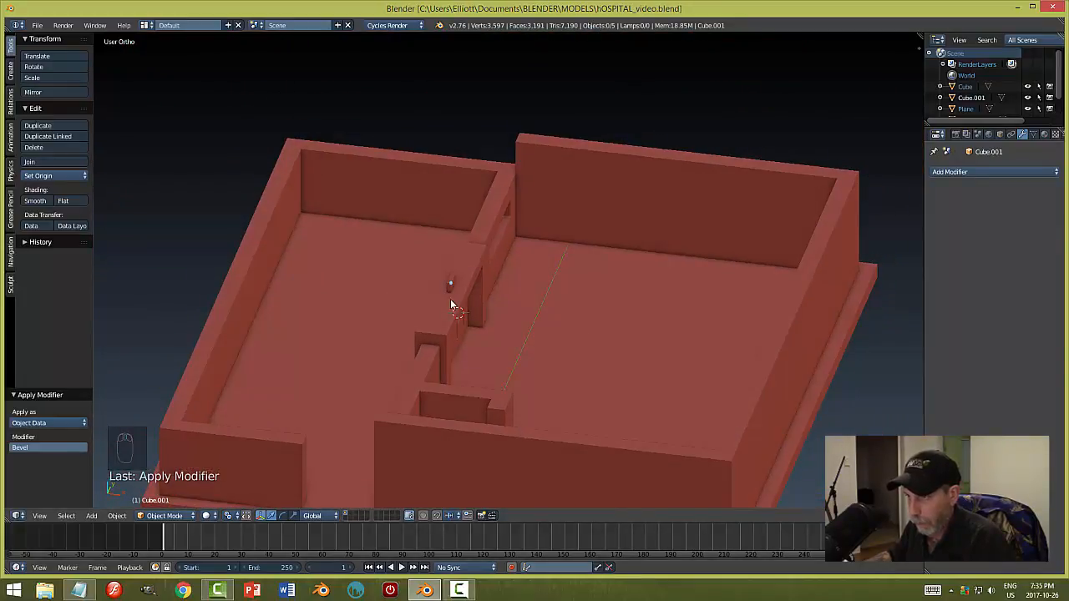
middle_drag(450, 304, 523, 312)
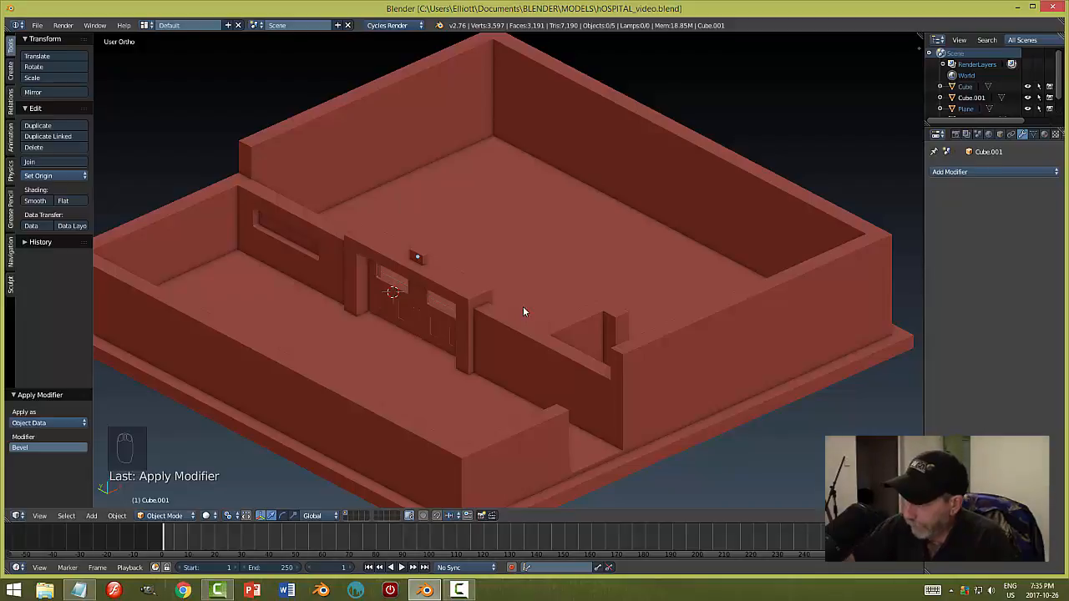
scroll(523, 311, down, 3)
middle_drag(545, 309, 386, 286)
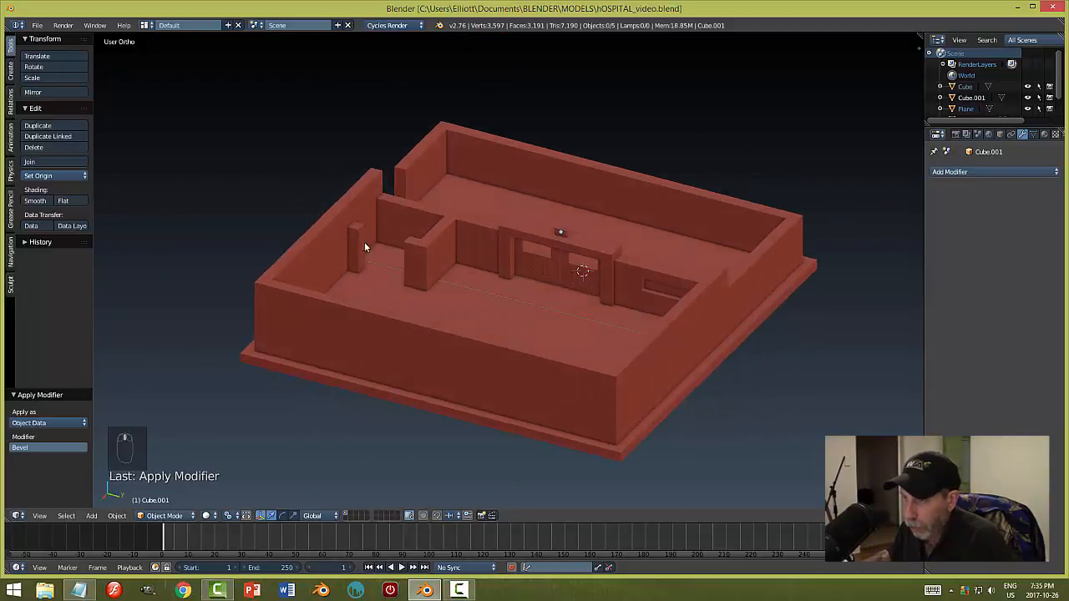
scroll(401, 259, up, 4)
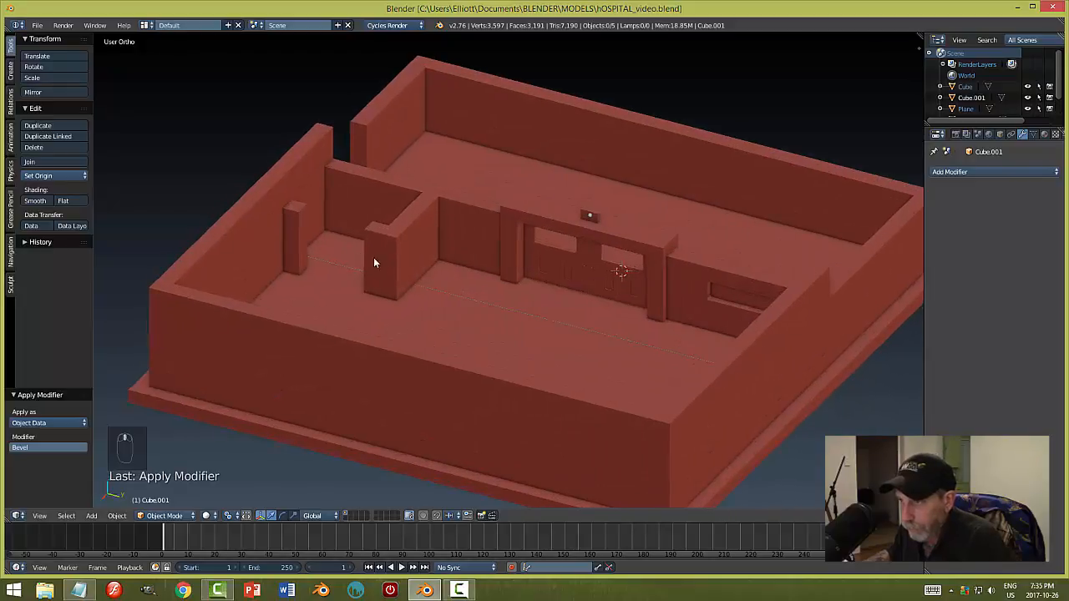
mouse_move(522, 289)
middle_down()
mouse_move(530, 295)
mouse_move(506, 303)
middle_up()
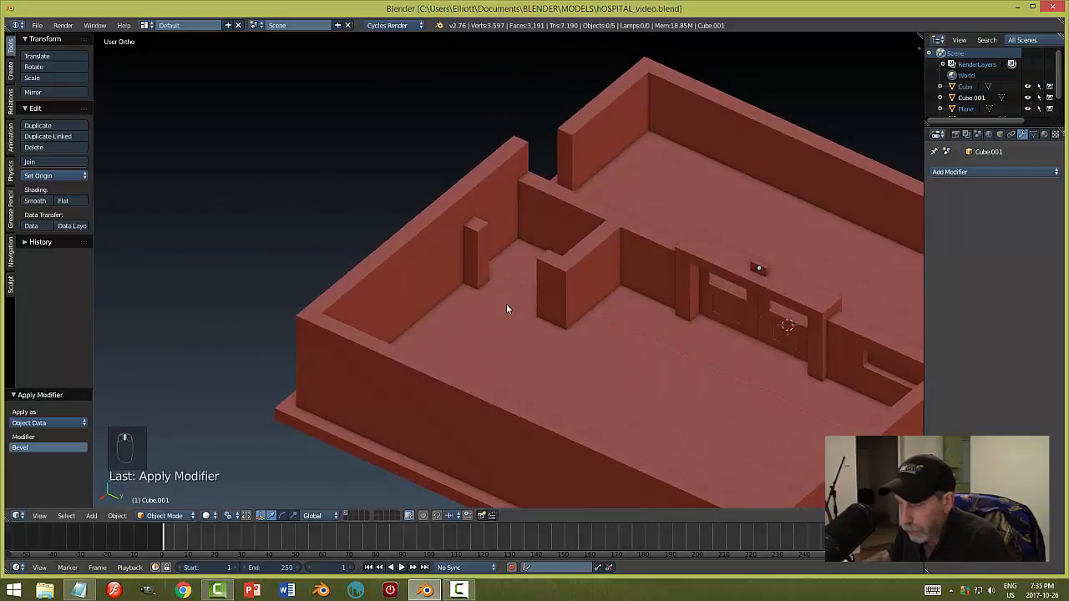
scroll(491, 278, up, 3)
right_click(492, 278)
key(Tab)
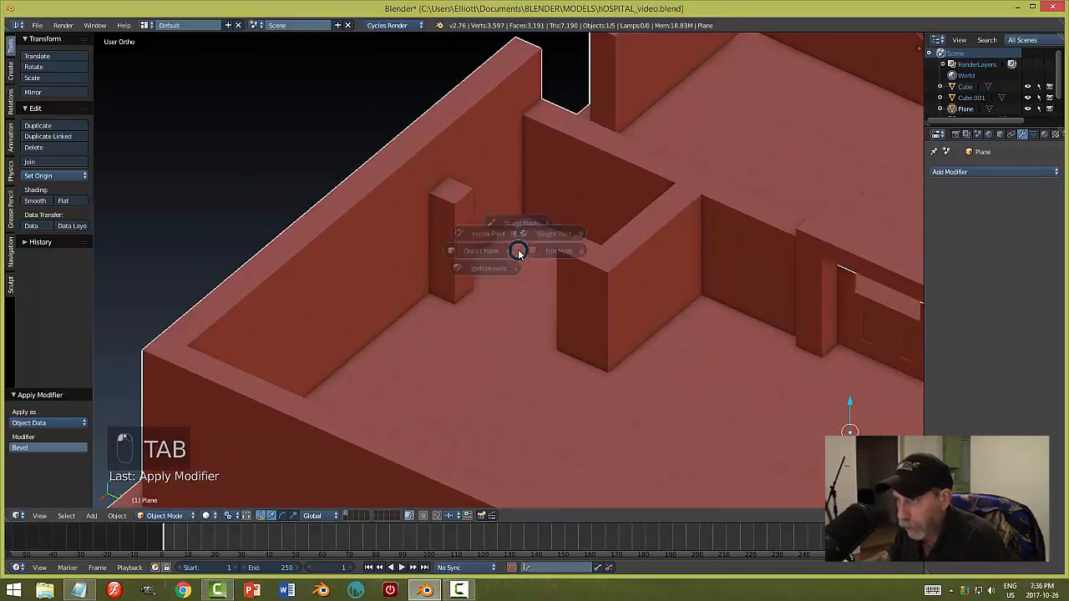
click(603, 251)
scroll(516, 278, up, 2)
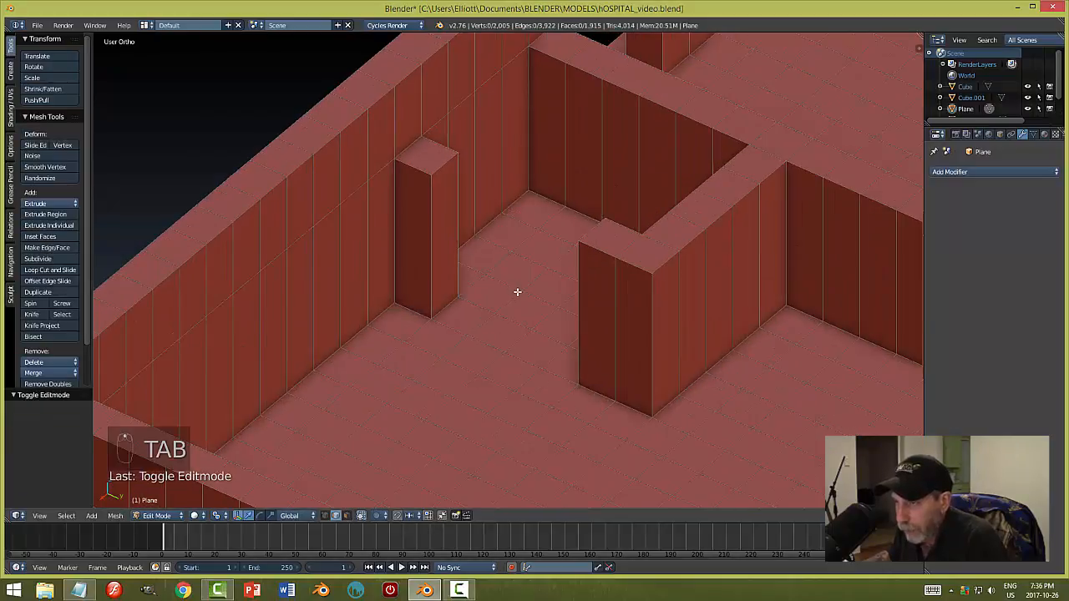
middle_drag(517, 292, 589, 281)
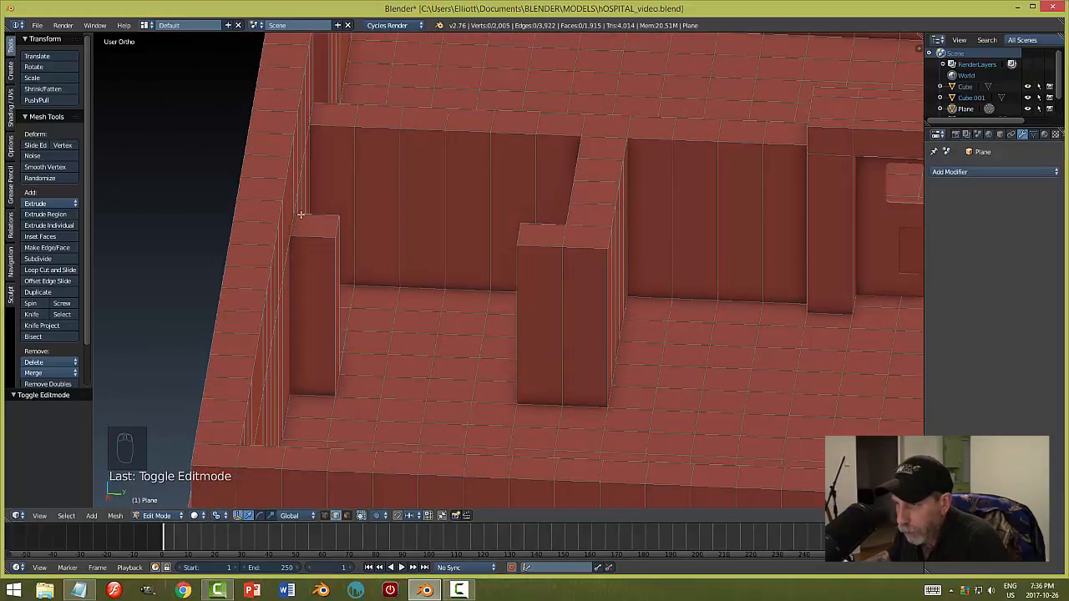
middle_drag(439, 267, 407, 264)
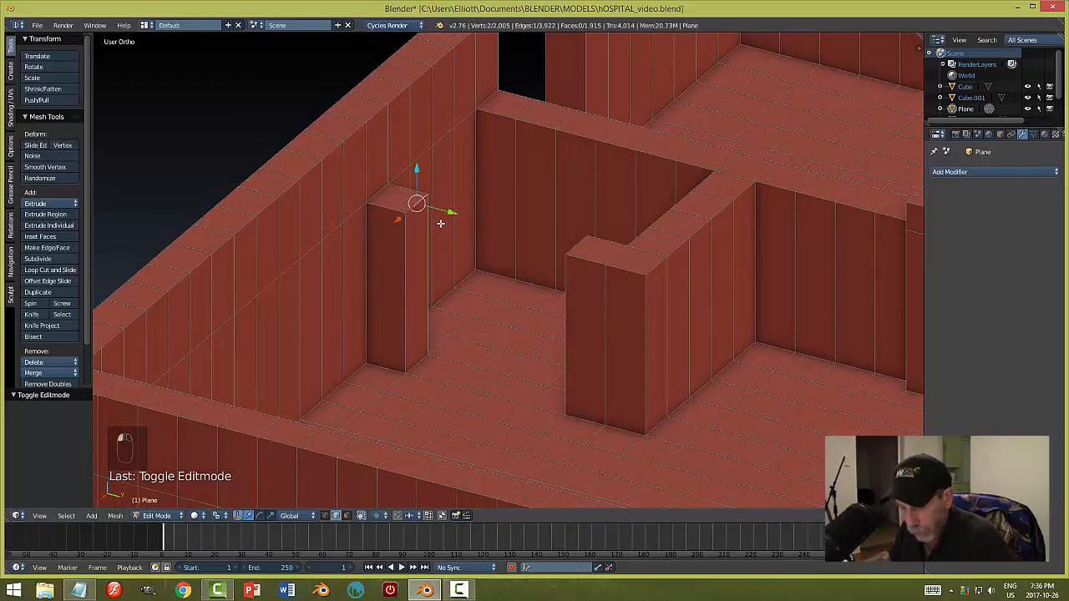
- Extrude the top faces of the free-standing pillar and the facing wall end slightly upward in face select mode, and deselect everything
key(a)
key(ctrl+Tab)
click(409, 235)
right_click(426, 204)
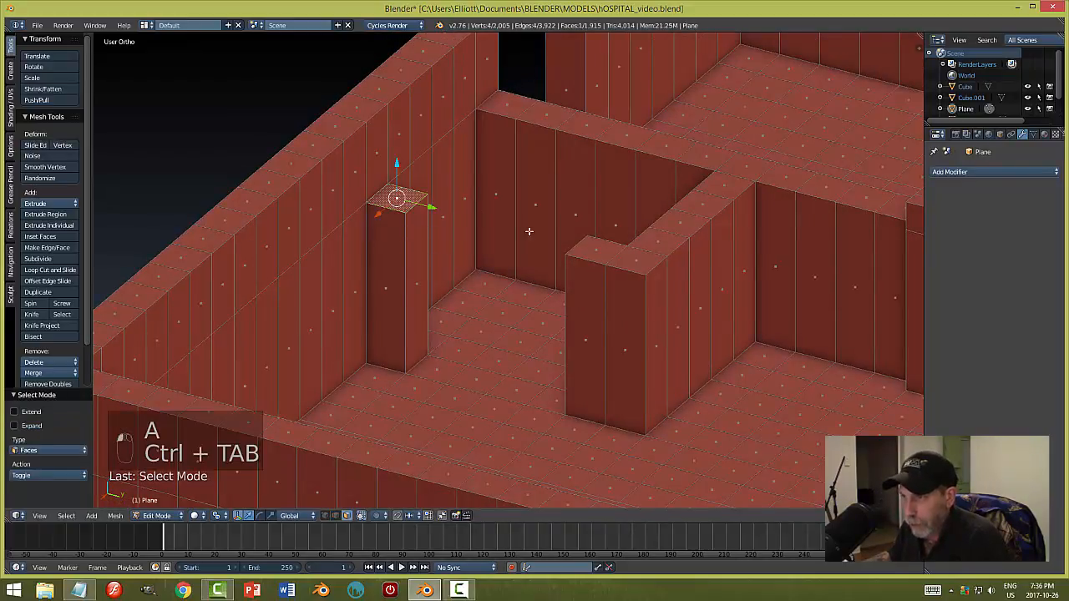
shift+right_click(597, 248)
middle_drag(596, 248, 489, 284)
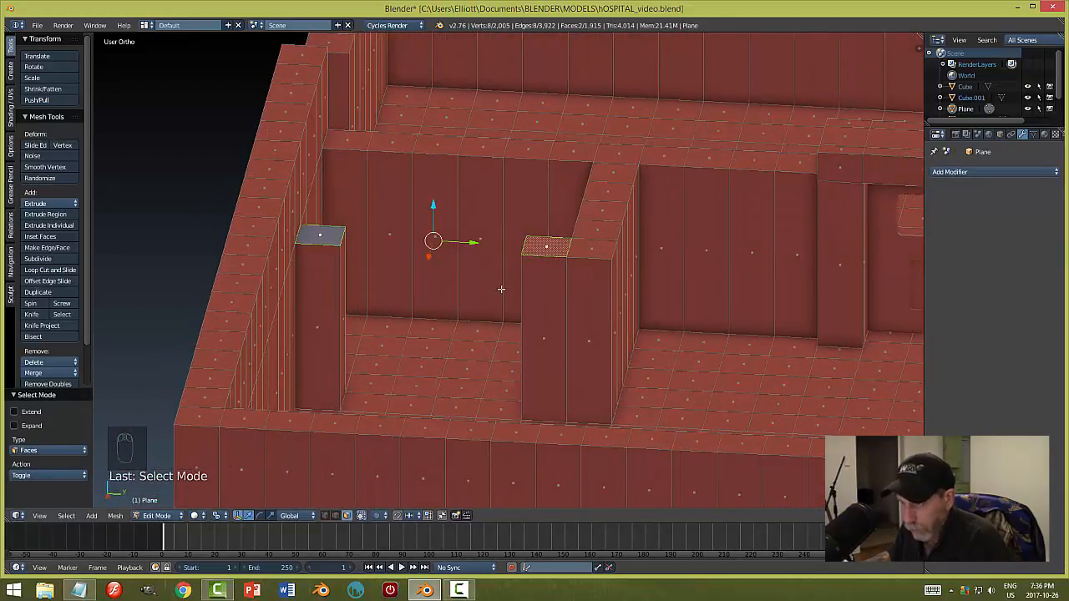
key(e)
right_click(501, 289)
drag(438, 206, 431, 191)
key(a)
middle_drag(431, 194, 394, 255)
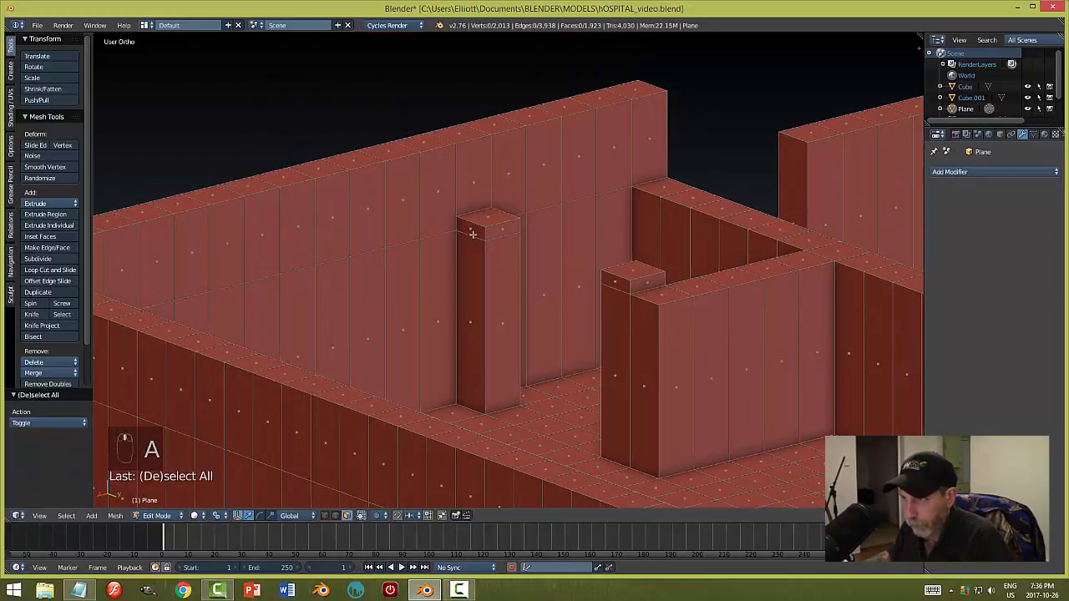
- Bridge the facing side faces of the two raised blocks with Bridge Edge Loops to form a lintel, and return to Object Mode
right_click(496, 229)
middle_drag(558, 263, 503, 288)
shift+right_click(480, 241)
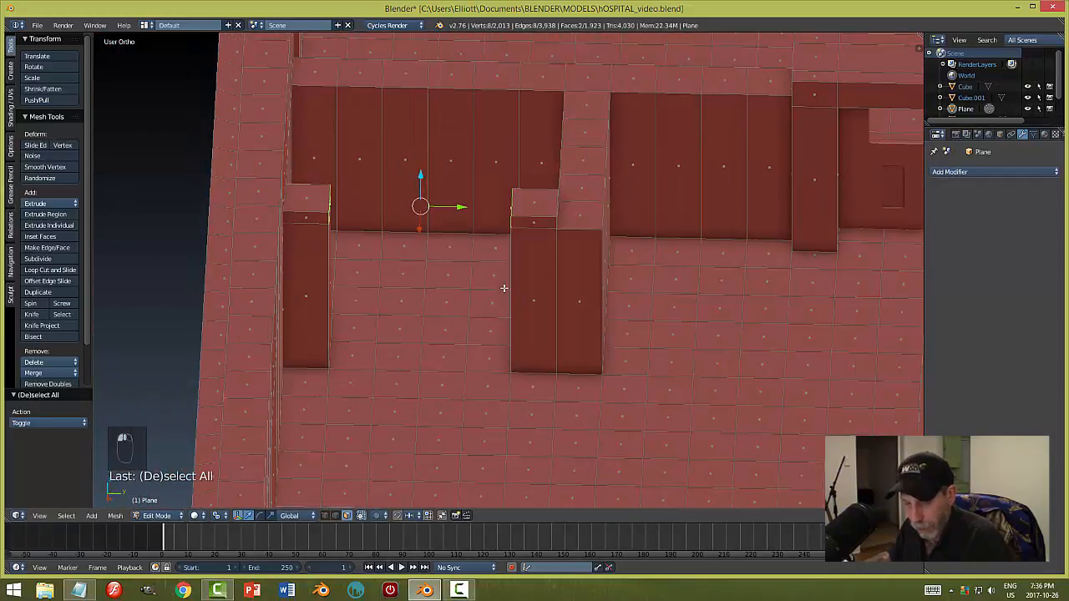
key(ctrl+e)
click(503, 288)
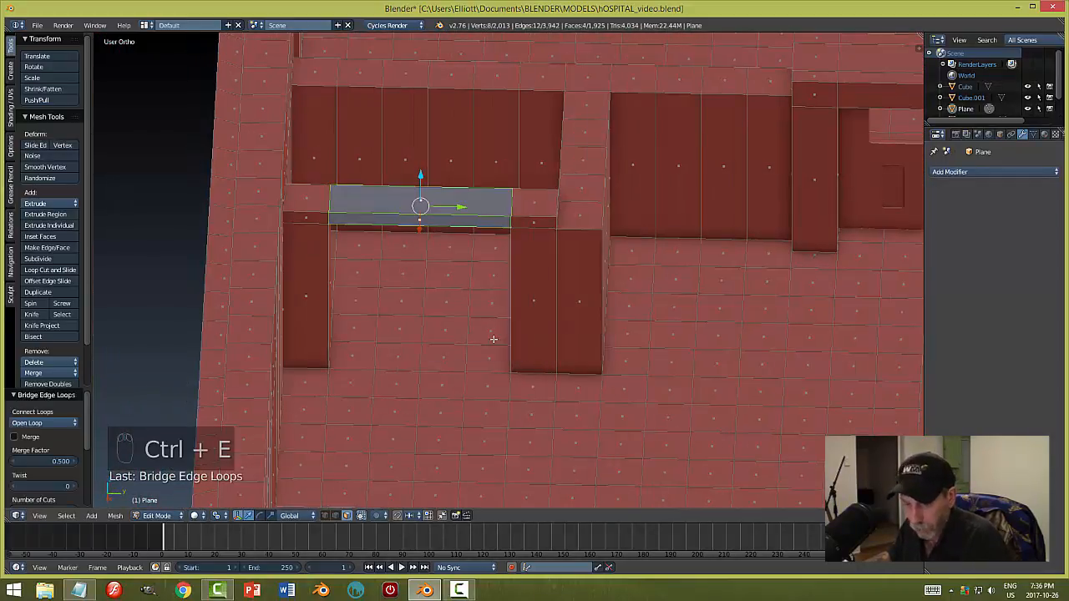
key(a)
key(Tab)
scroll(615, 340, down, 1)
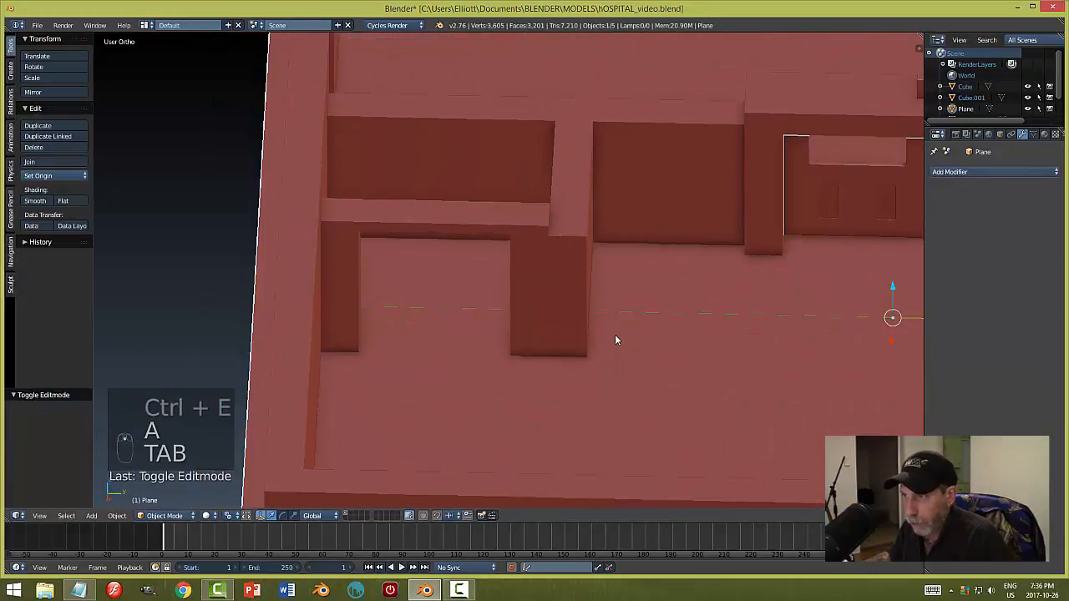
- Undo the lintel edits made across the pillar opening
middle_drag(614, 339, 735, 277)
key(ctrl+z)
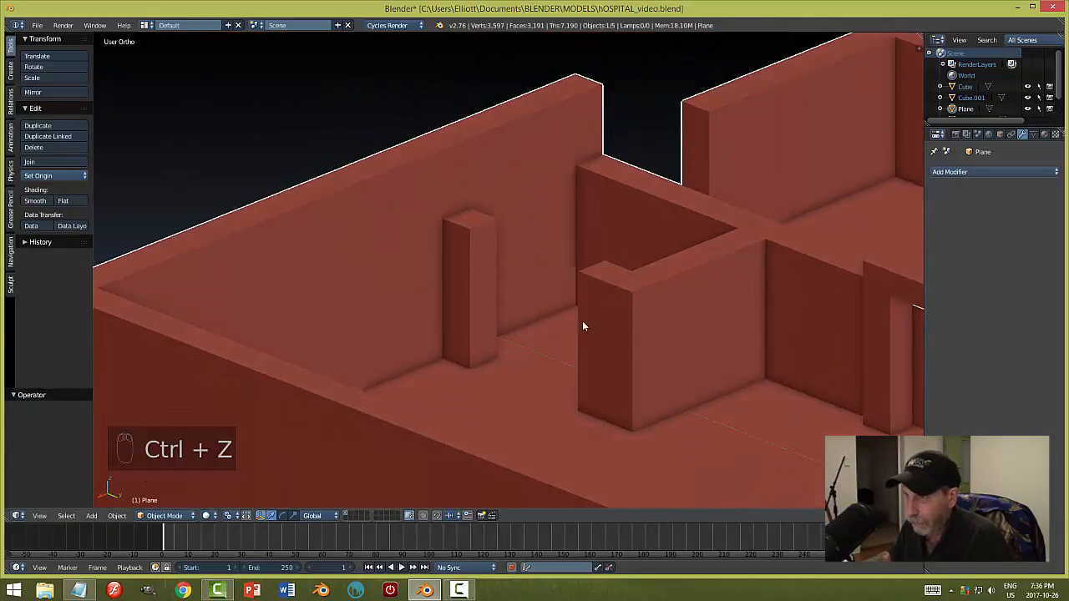
middle_drag(583, 326, 568, 322)
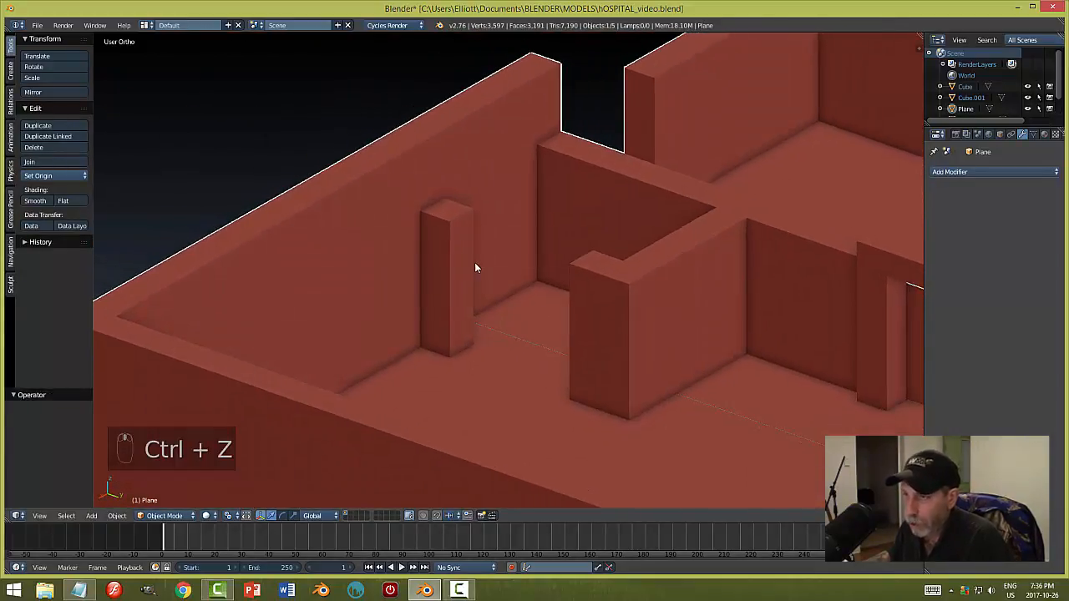
middle_drag(480, 285, 449, 261)
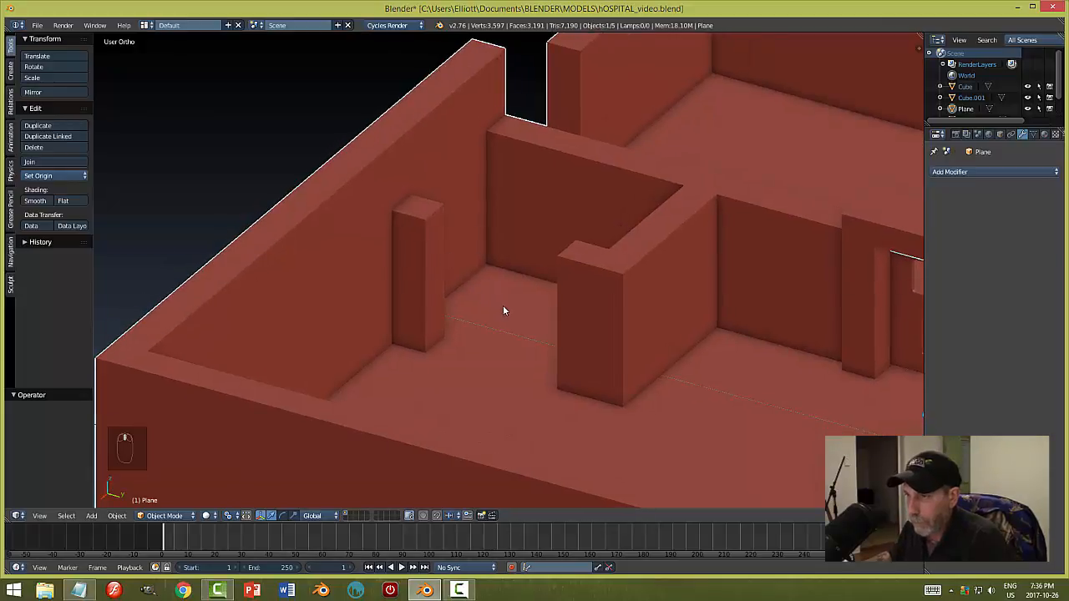
middle_drag(503, 310, 476, 274)
- Snap the 3D cursor to the pillar's side face that faces the opening, deselect it and return to Object Mode
key(Tab)
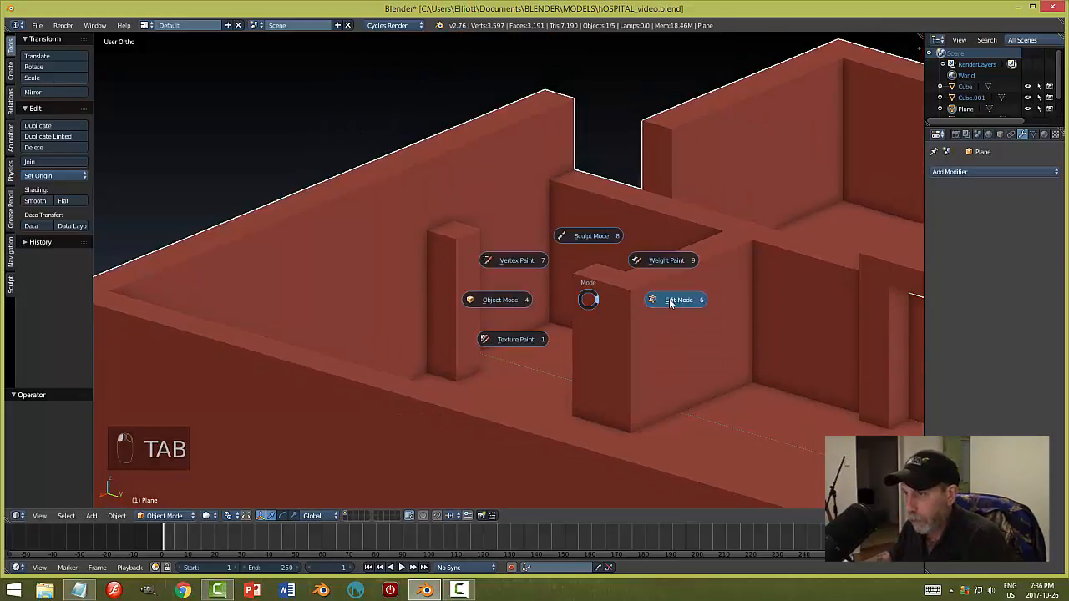
key(ctrl+Tab)
click(488, 276)
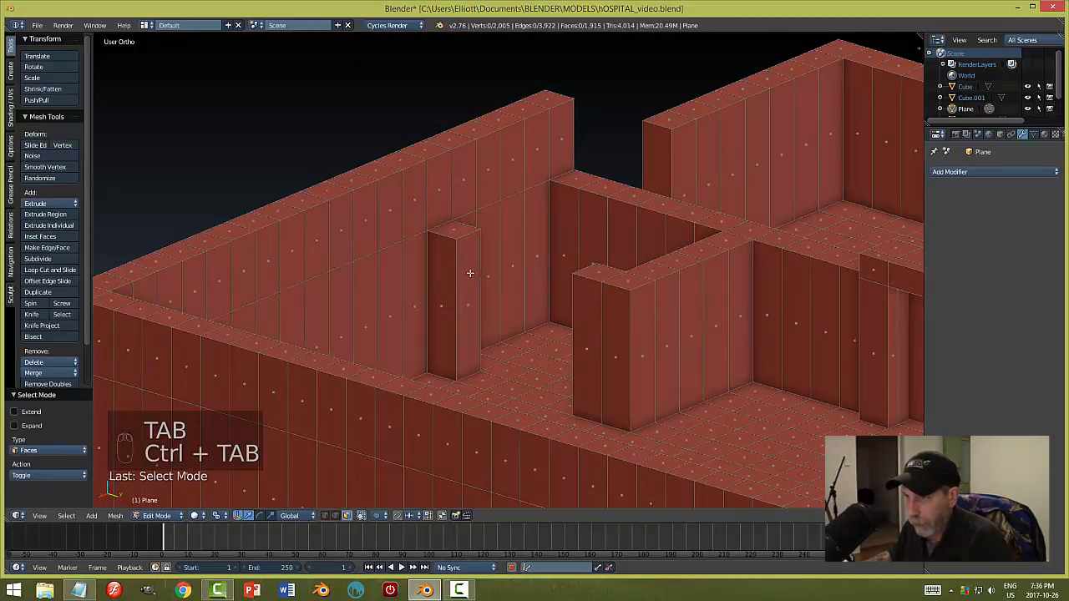
right_click(469, 276)
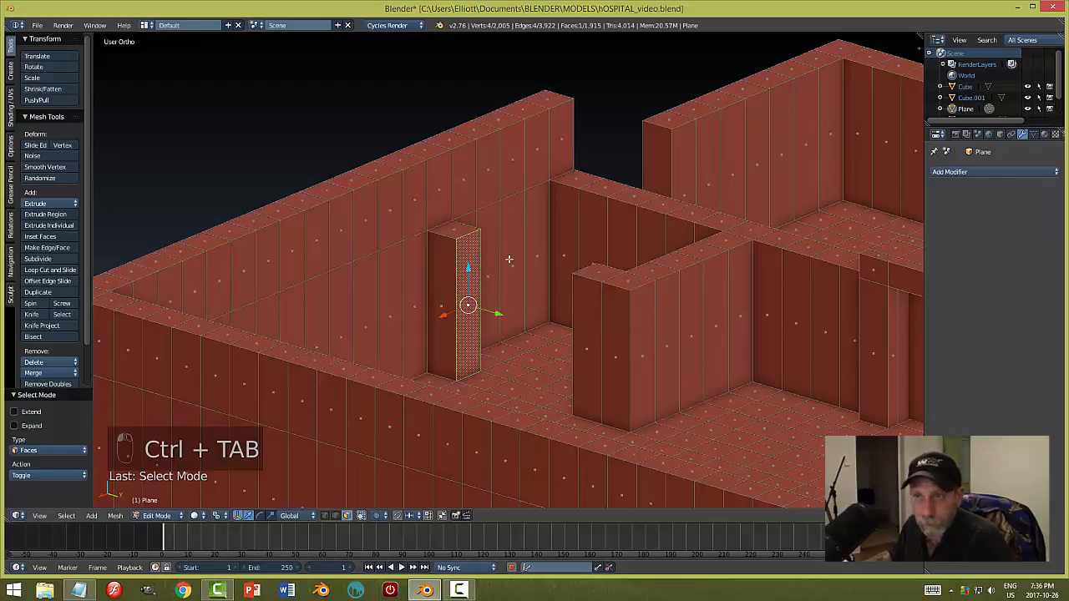
key(shift+s)
click(482, 297)
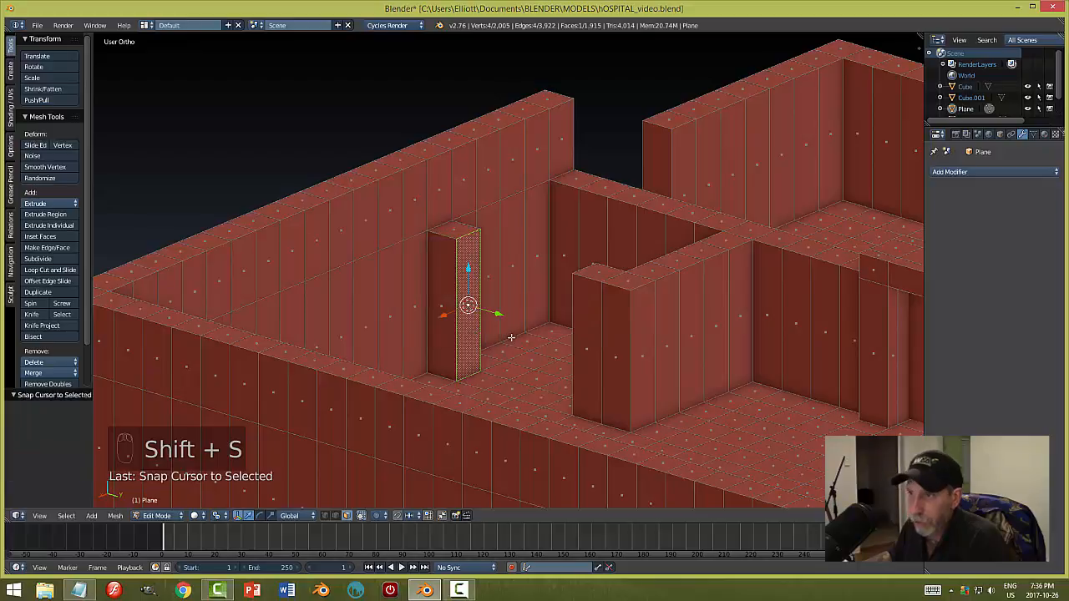
key(a)
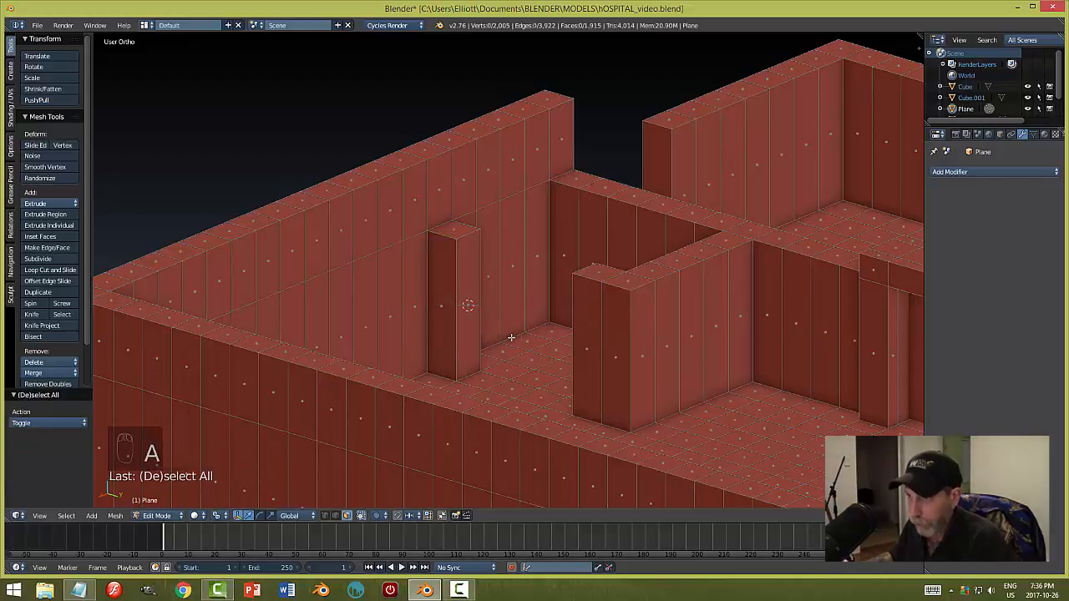
key(Tab)
click(446, 338)
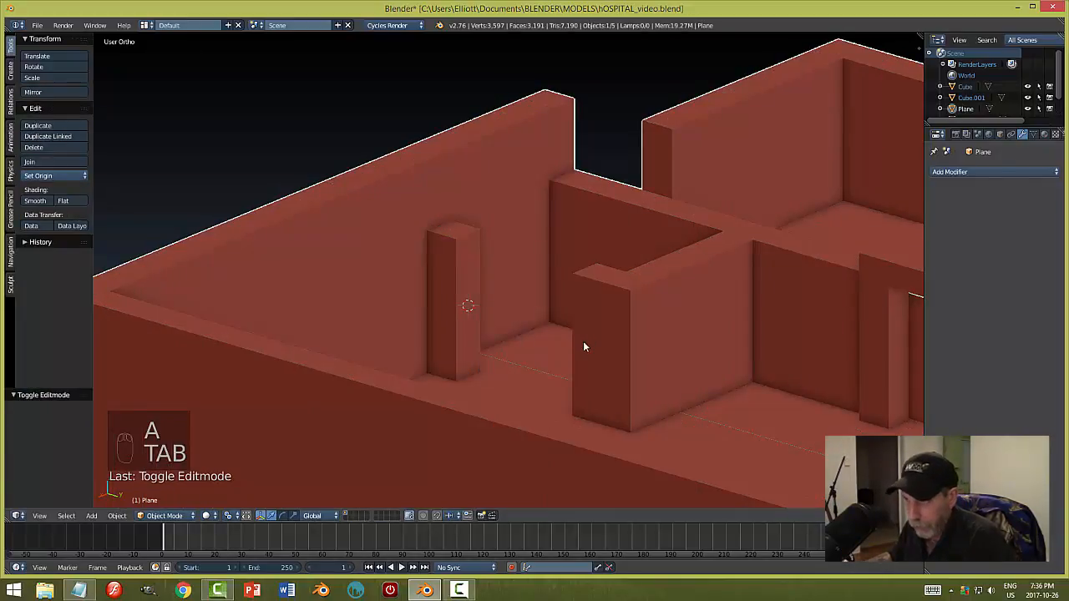
- Add a cube at the 3D cursor and scale it along X by 0.030 to make a thin door panel
key(shift+a)
mouse_move(585, 344)
click(622, 354)
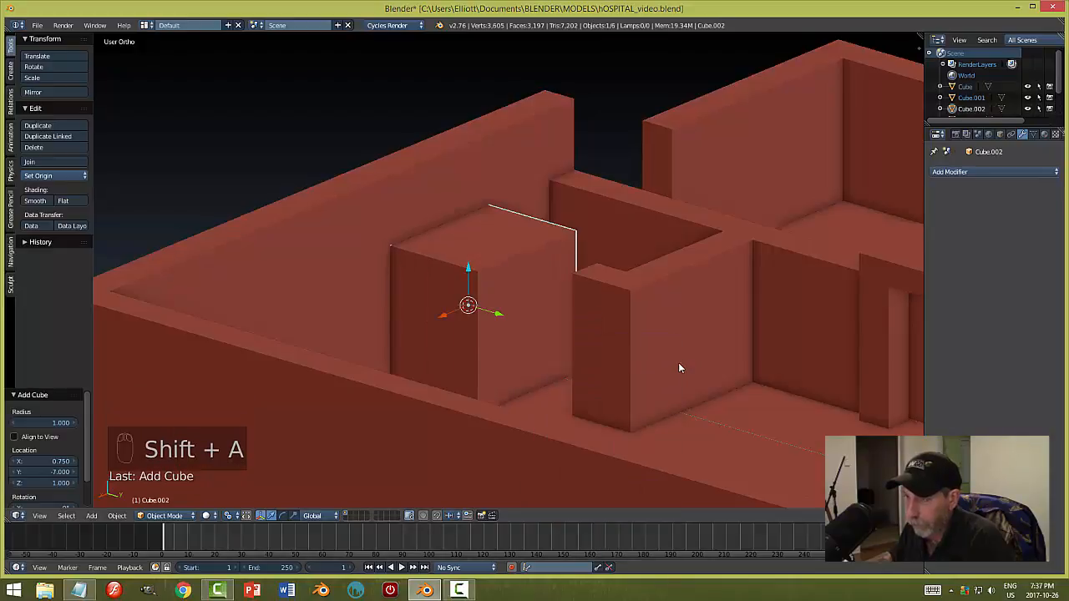
key(s)
key(x)
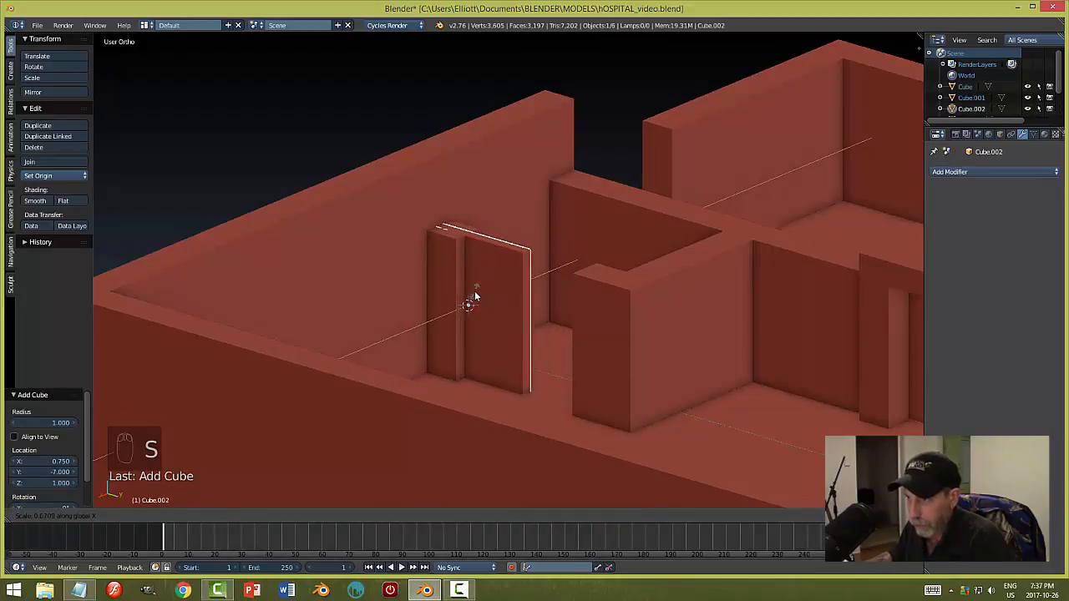
click(472, 304)
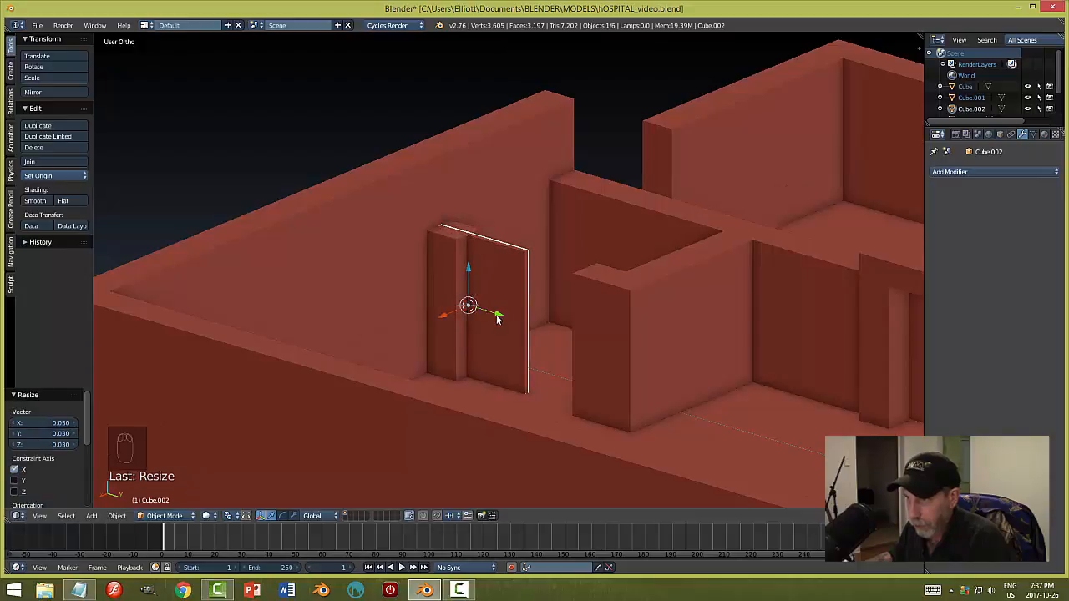
- Move the thin panel about 0.94 along Y into the opening between the pillar and the wall end, fine-tune its position and deselect it
drag(497, 316, 542, 356)
middle_drag(572, 372, 627, 382)
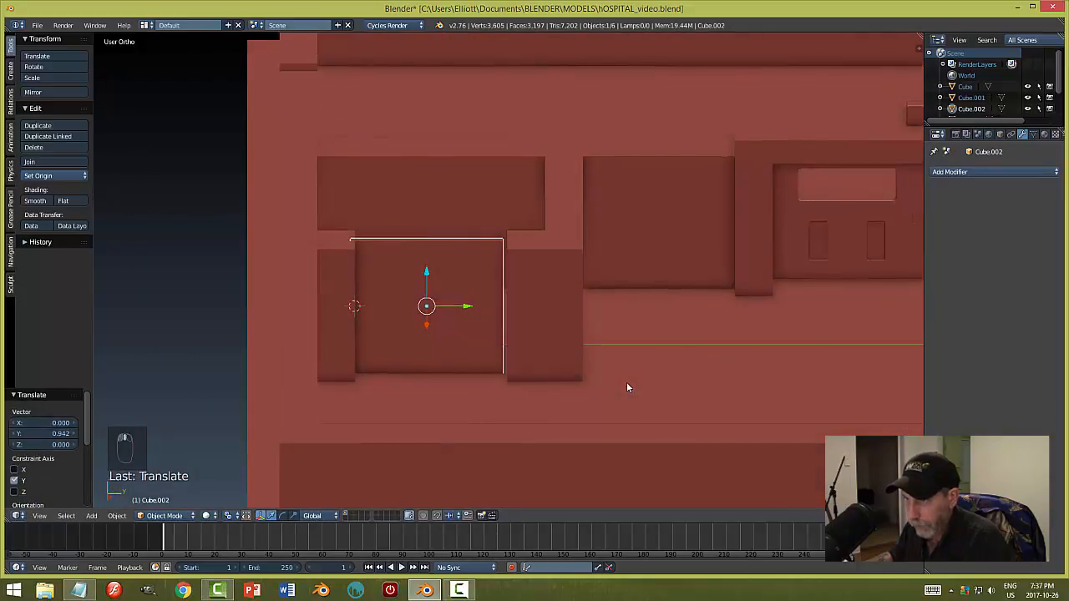
key(s)
right_click(661, 357)
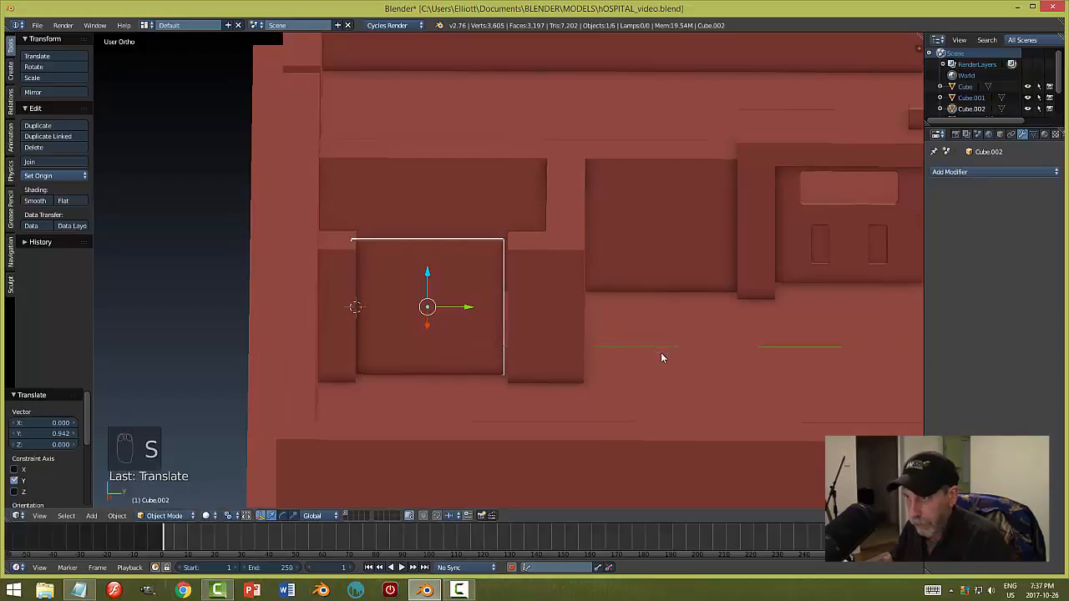
drag(473, 310, 477, 308)
key(a)
middle_drag(573, 355, 551, 348)
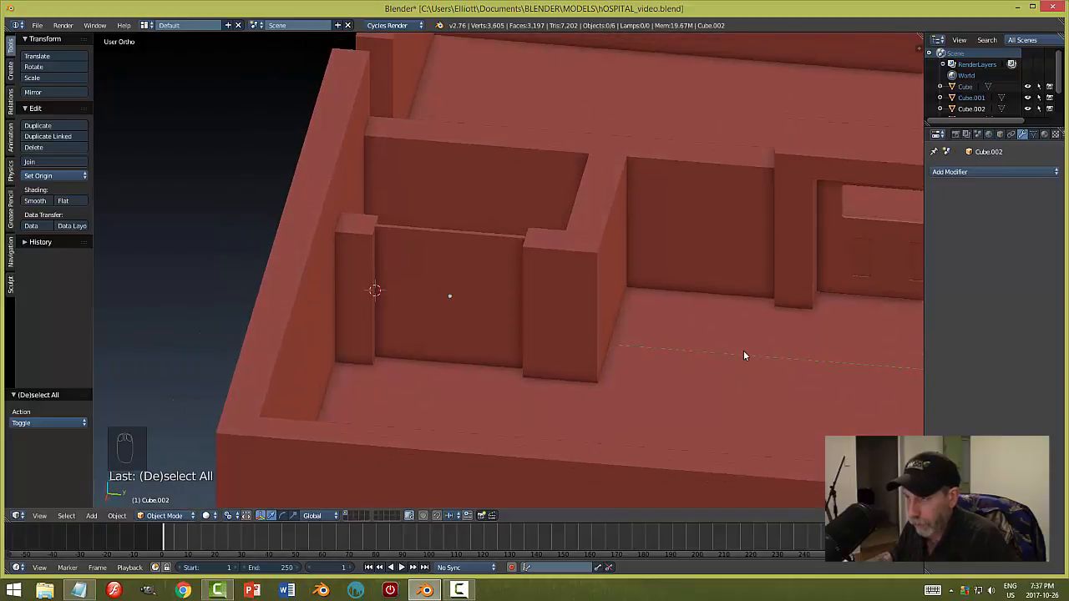
middle_drag(744, 356, 713, 357)
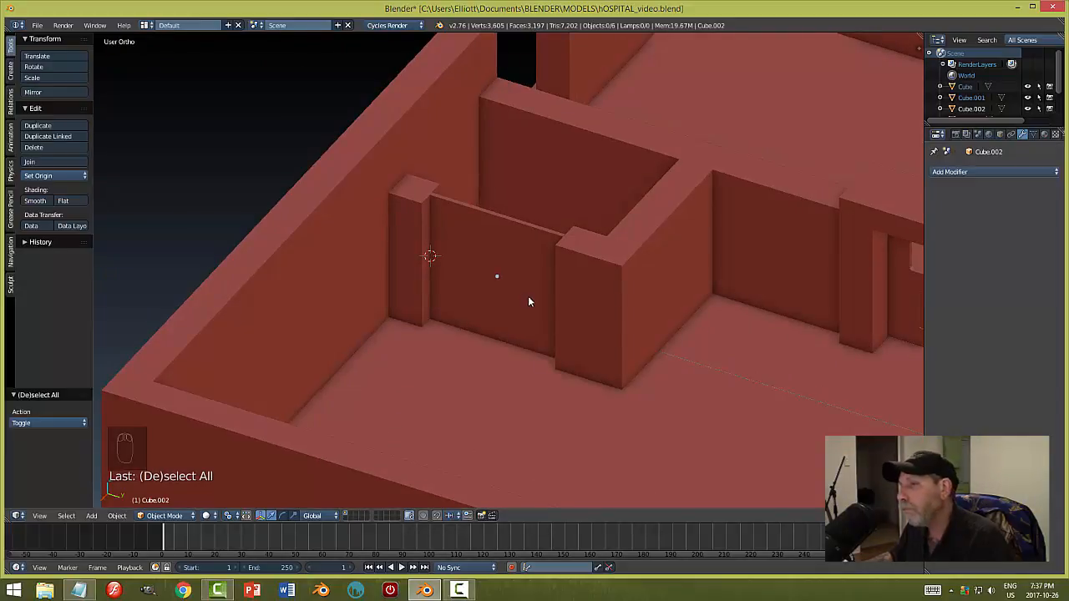
- Select the panel in the opening and shift it along Y by -0.030
right_click(503, 271)
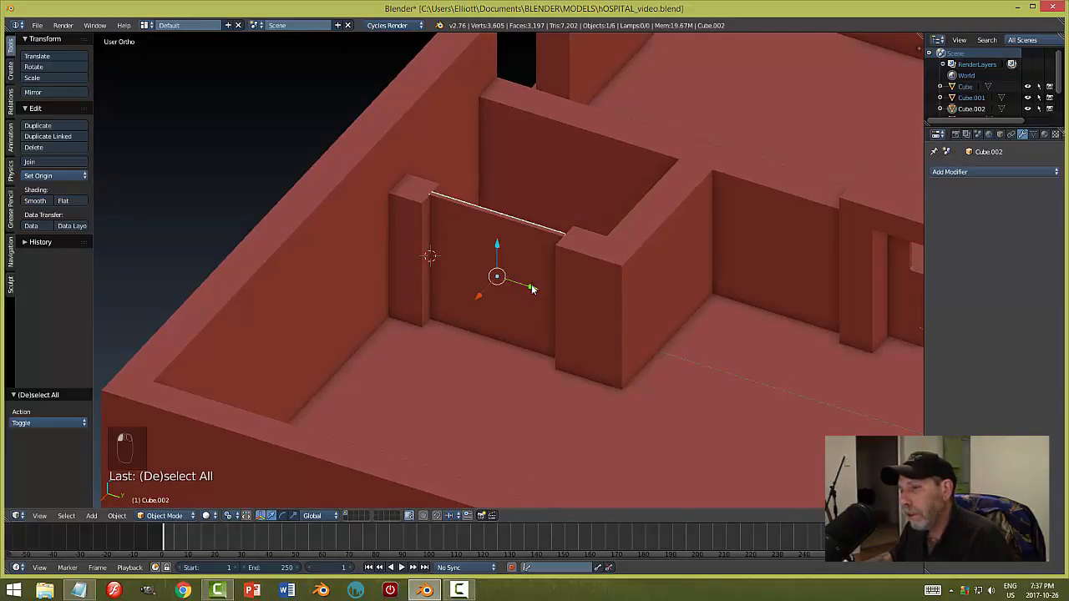
middle_drag(530, 290, 509, 298)
drag(491, 317, 489, 313)
middle_drag(519, 313, 530, 317)
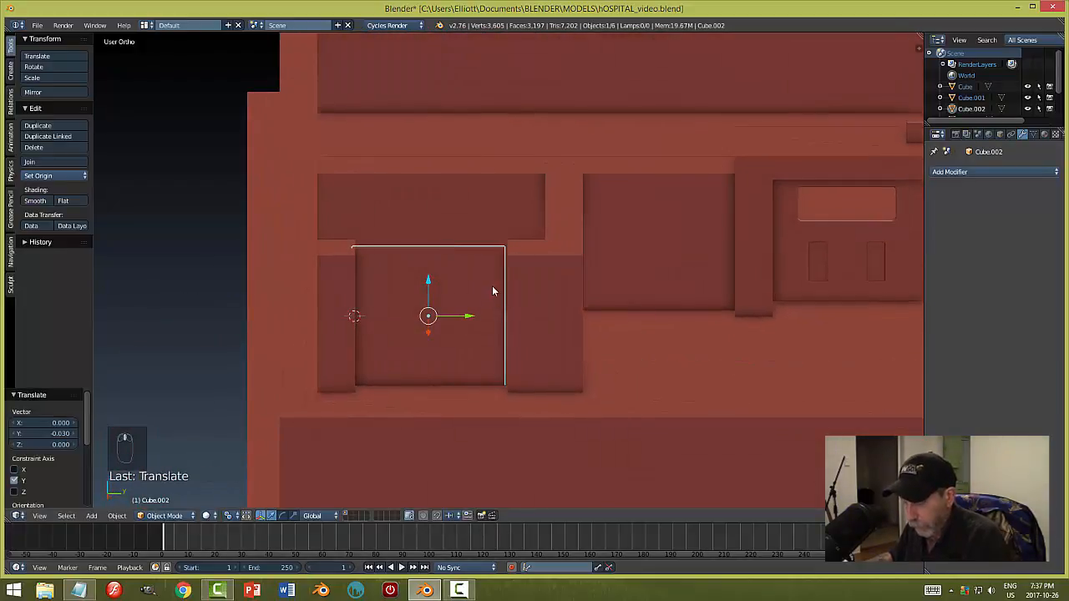
- Move the panel to the second layer and display only that layer
key(m)
click(589, 311)
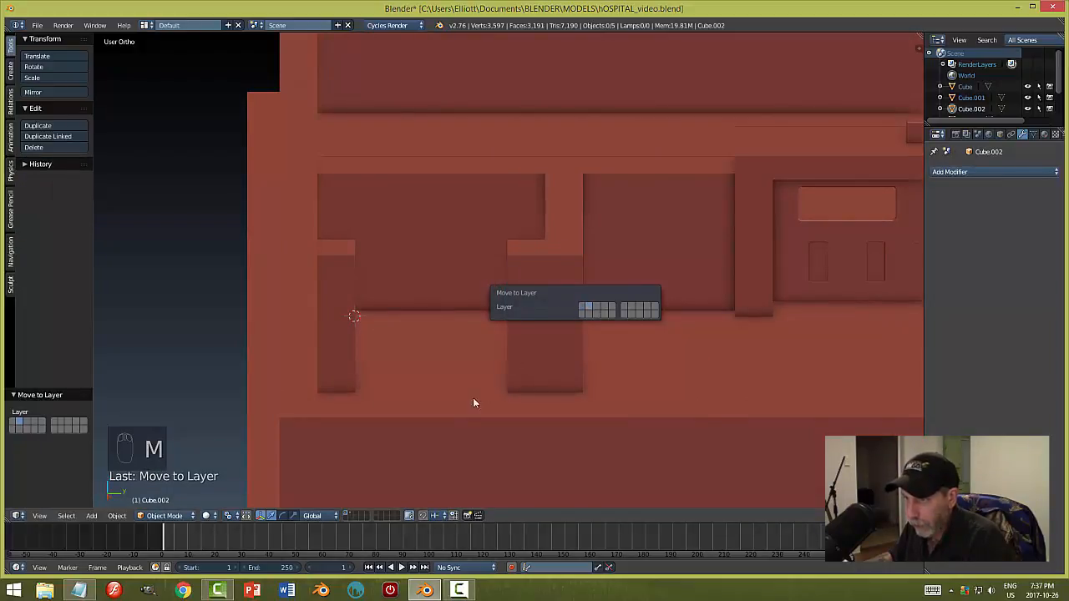
click(351, 515)
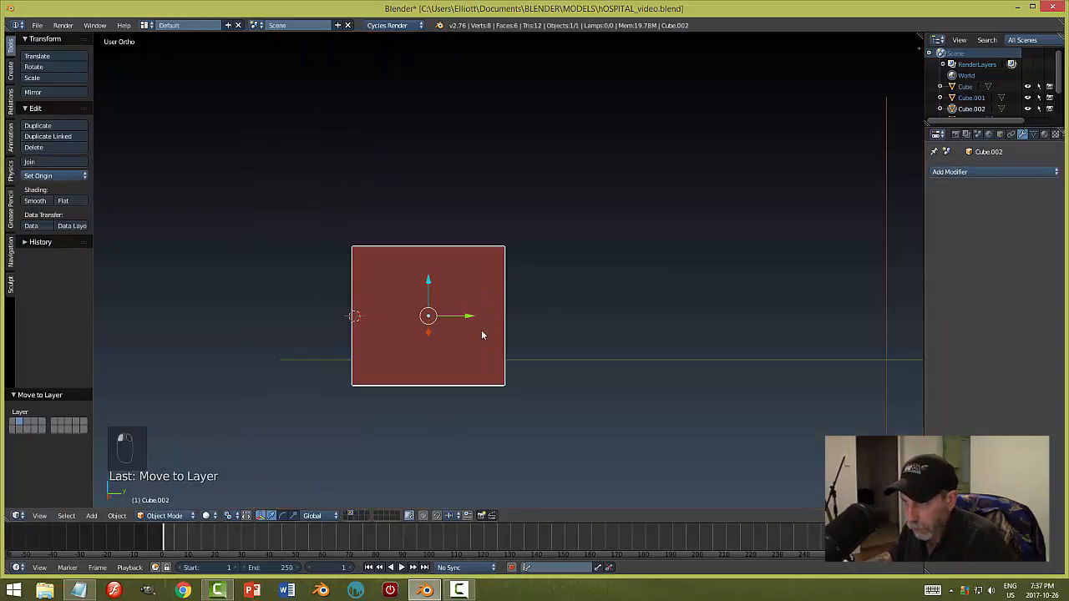
- Apply the scale of the thin door panel
key(KP_Decimal)
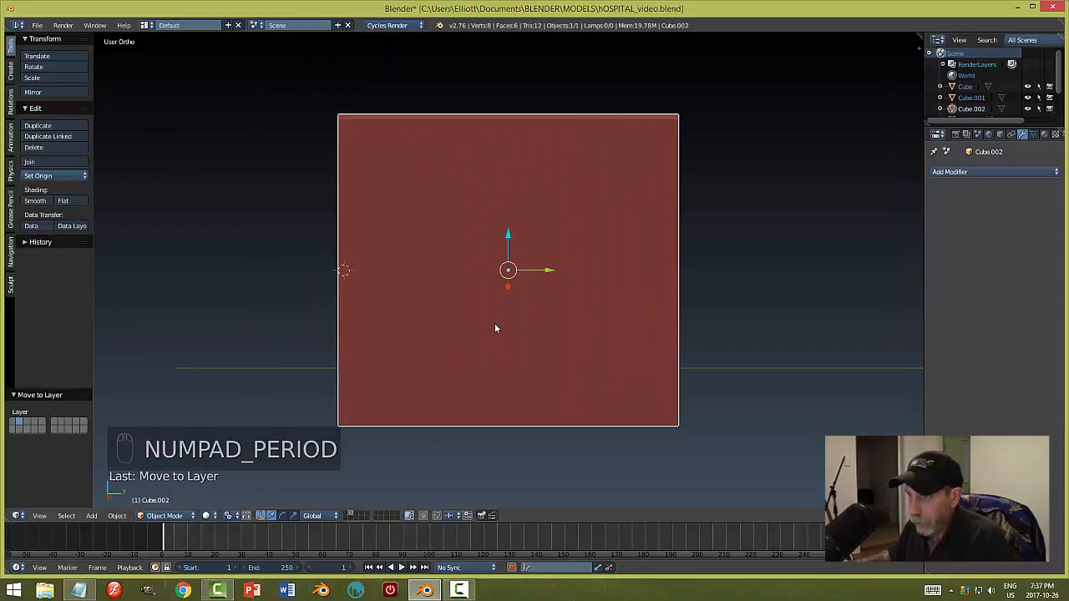
scroll(495, 323, up, 1)
middle_drag(596, 310, 568, 326)
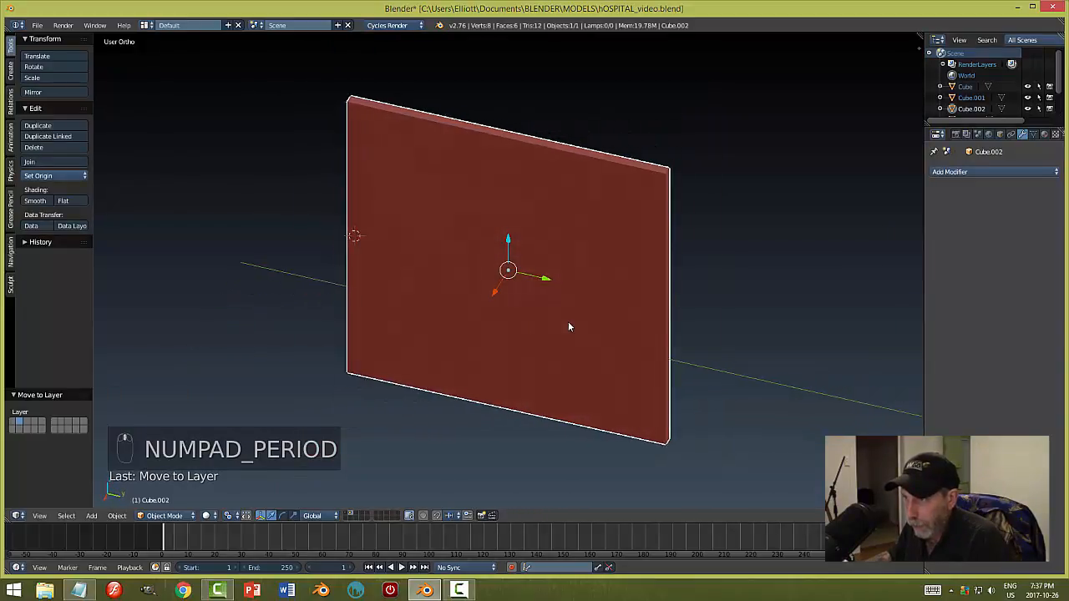
click(126, 516)
mouse_move(172, 432)
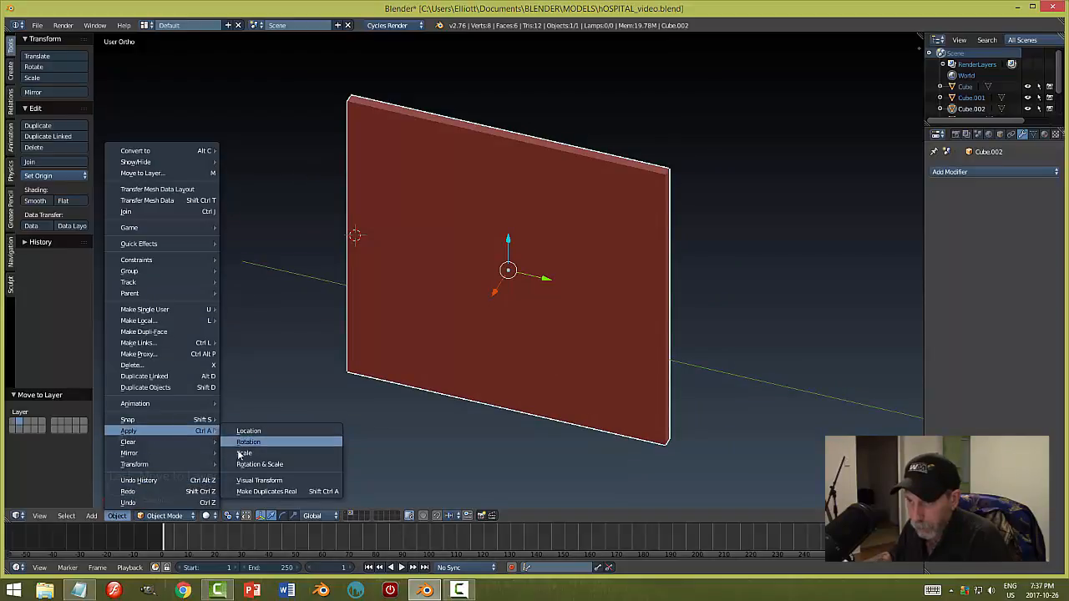
click(240, 453)
- Bevel the panel's four short corner edges with 3 segments and an offset of about 0.05 to round its corners
key(Tab)
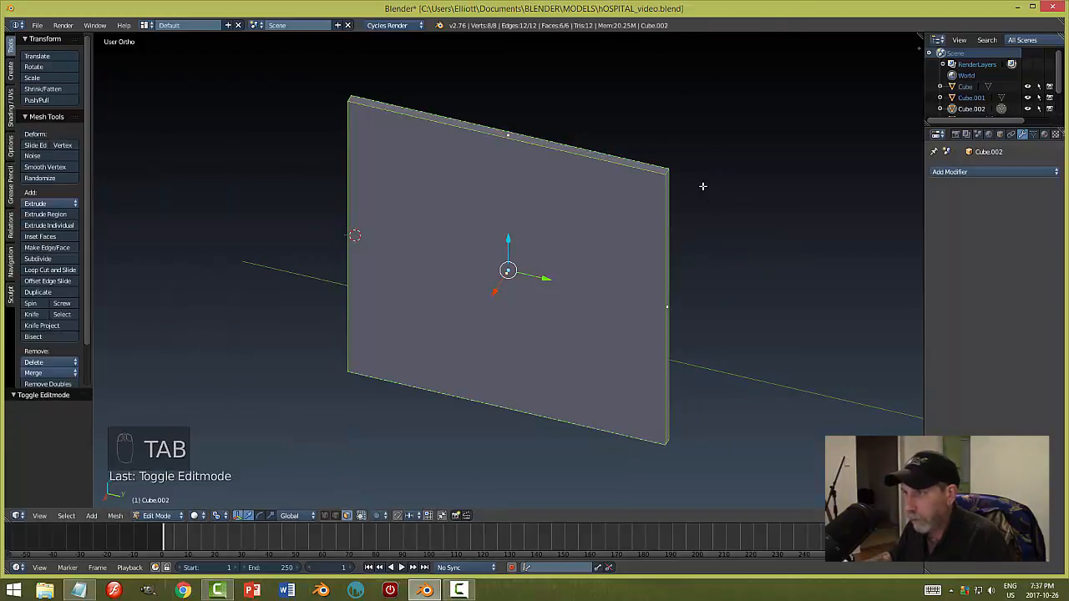
key(ctrl+Tab)
click(673, 172)
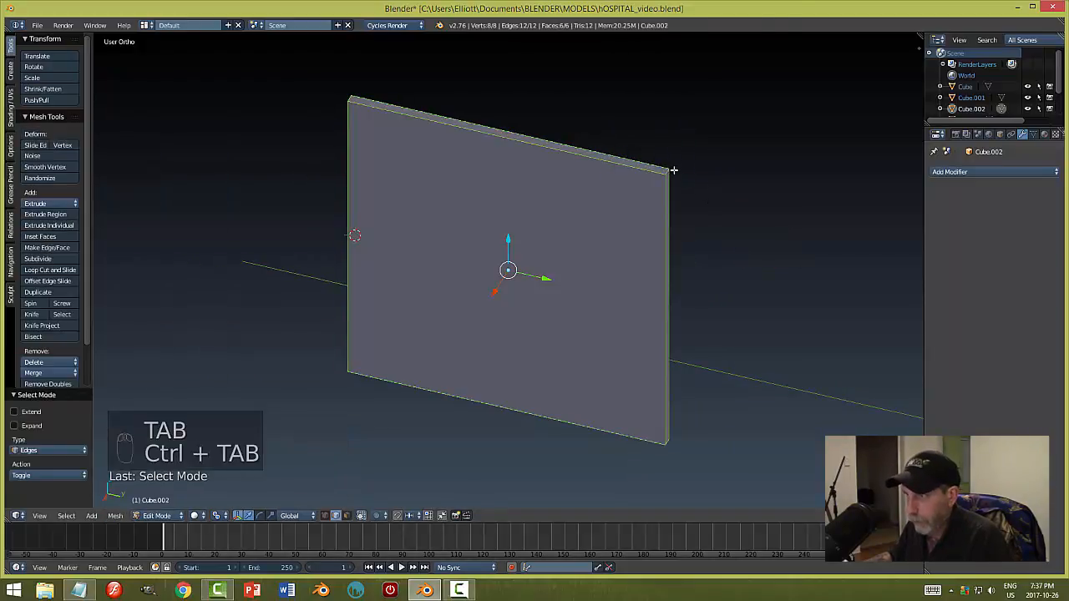
right_click(671, 172)
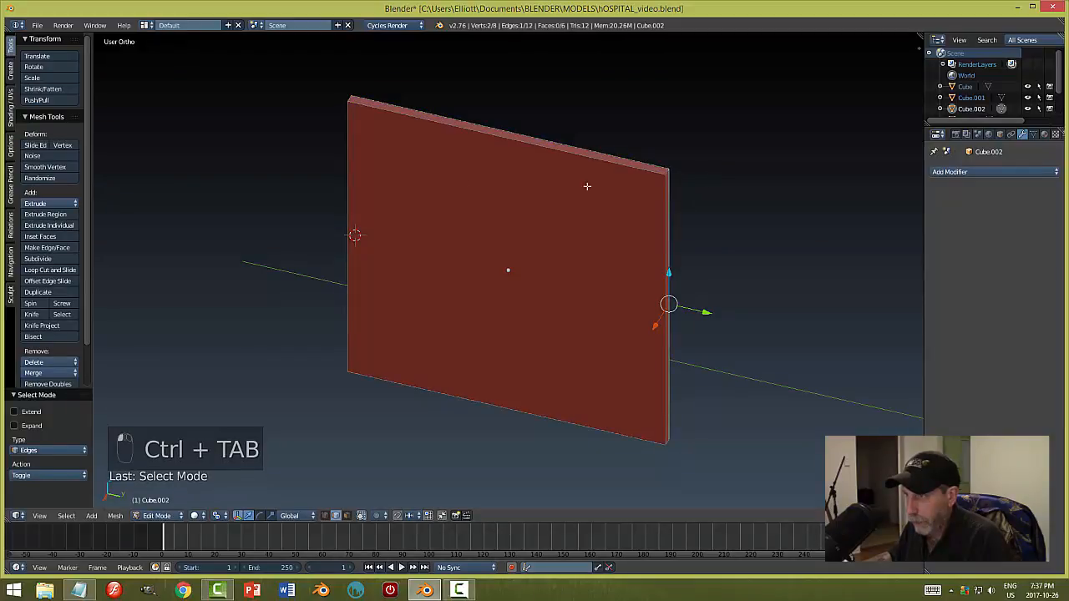
key(a)
right_click(664, 173)
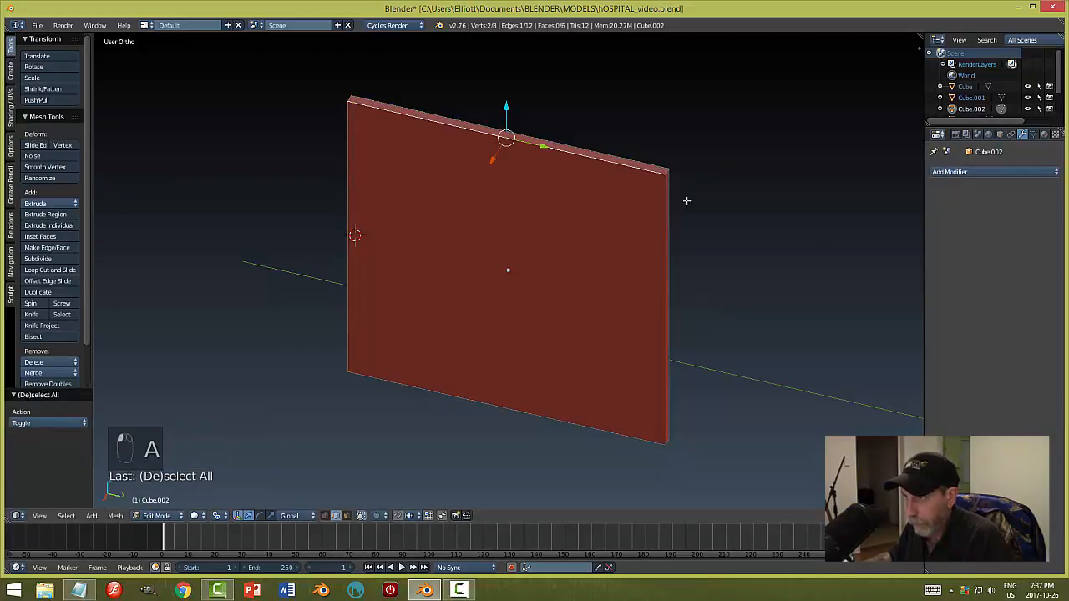
right_click(668, 172)
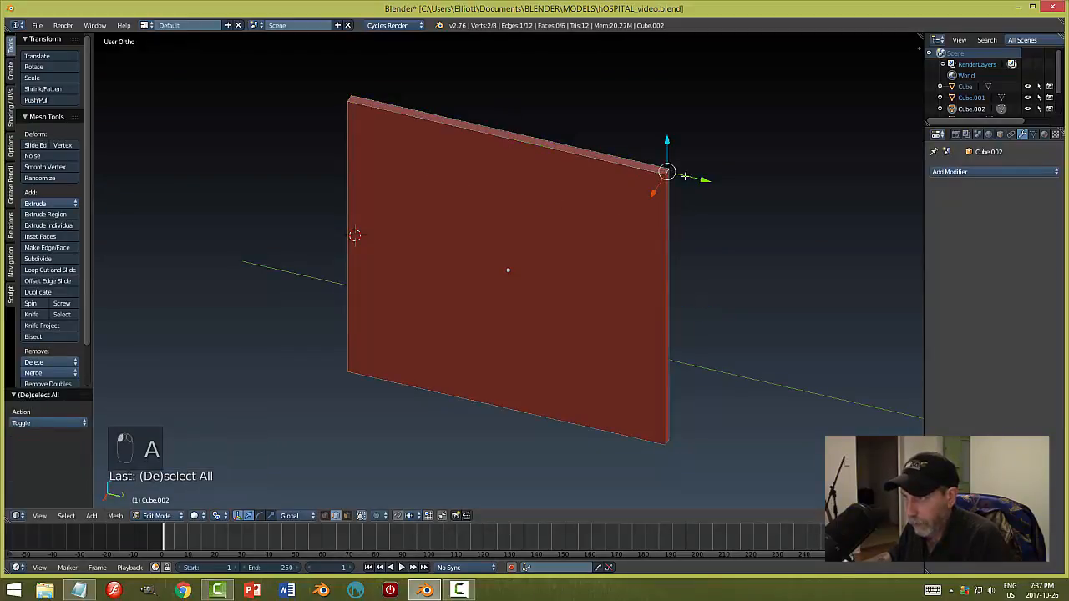
shift+right_click(352, 100)
middle_drag(382, 195, 498, 179)
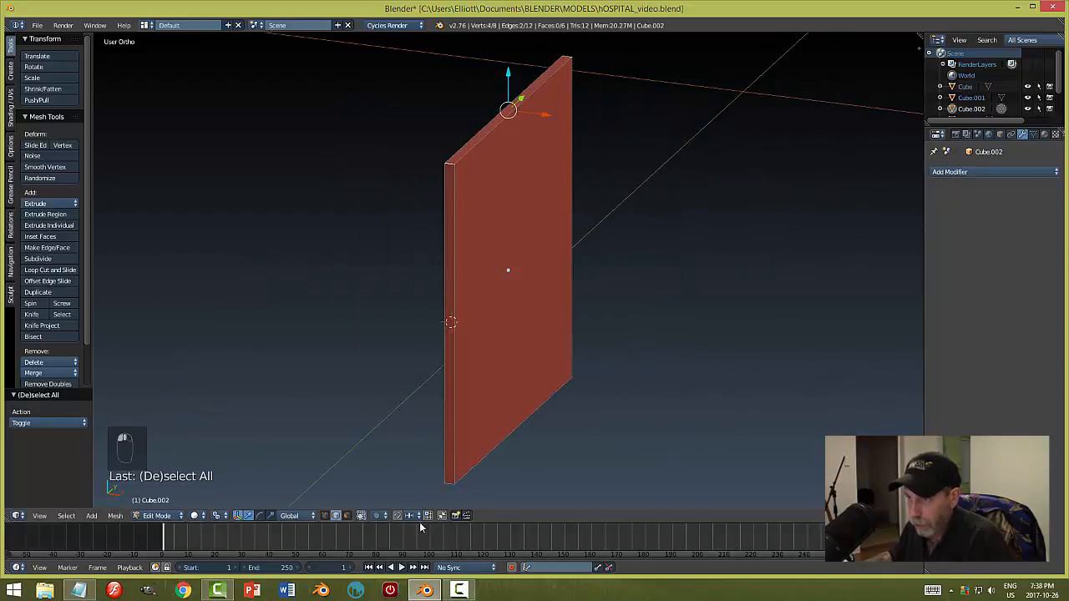
shift+right_click(451, 484)
middle_drag(534, 473, 495, 393)
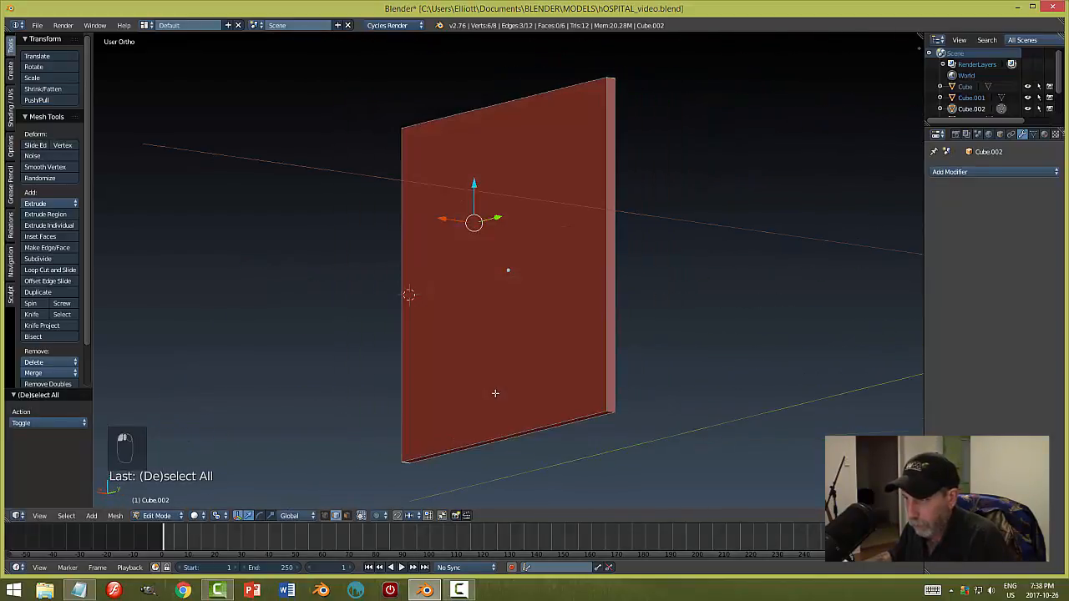
shift+right_click(608, 413)
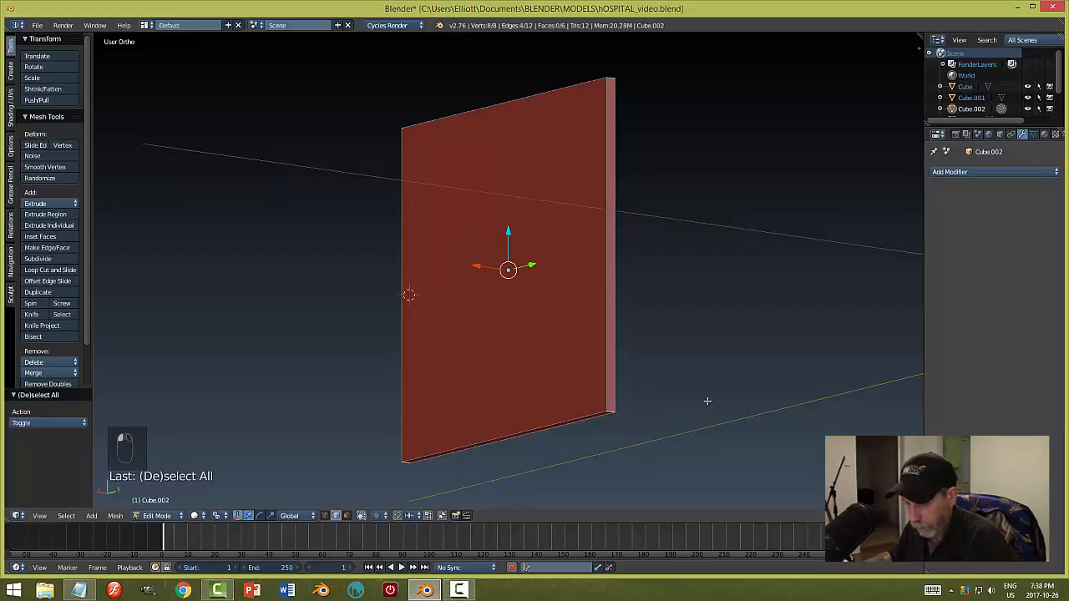
key(ctrl+b)
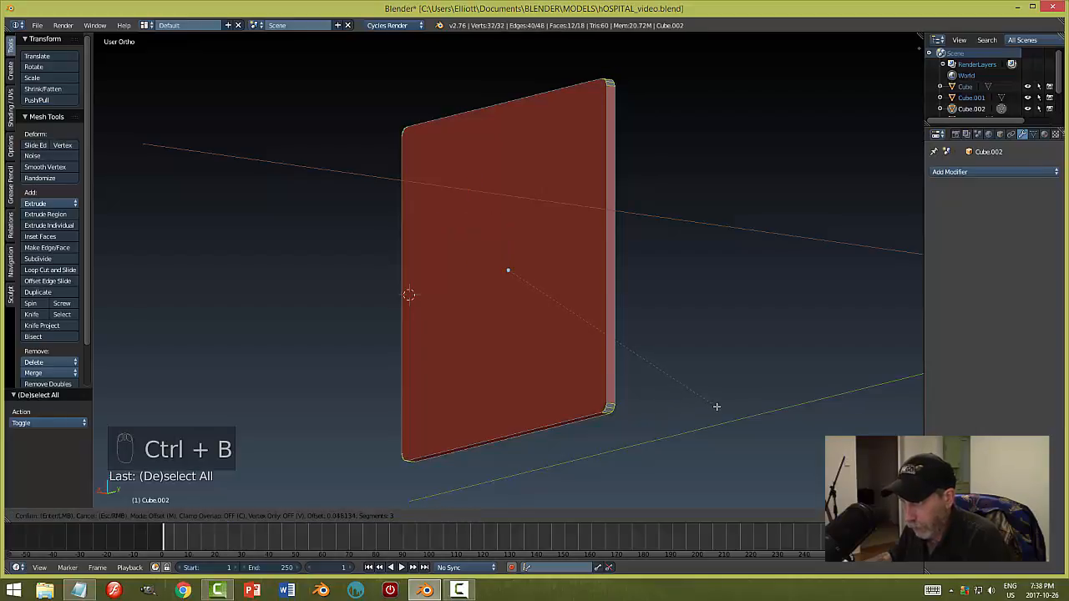
click(717, 407)
- Bevel the outline edges of both large panel faces with one segment and an offset of about 0.014, then return to Object Mode
key(a)
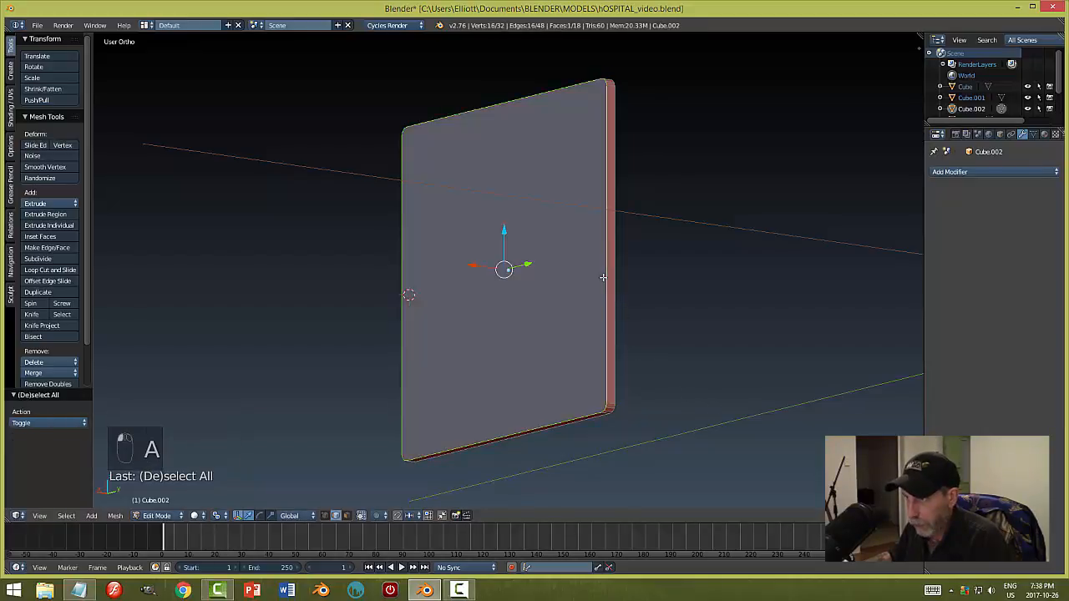
shift+right_click(616, 258)
middle_drag(618, 261, 647, 338)
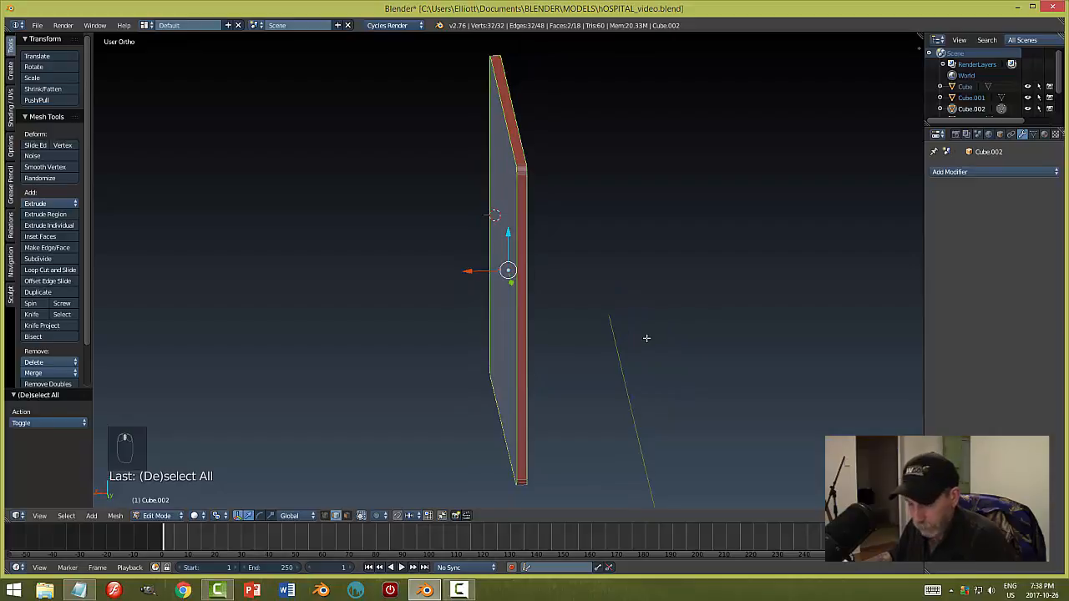
key(ctrl+b)
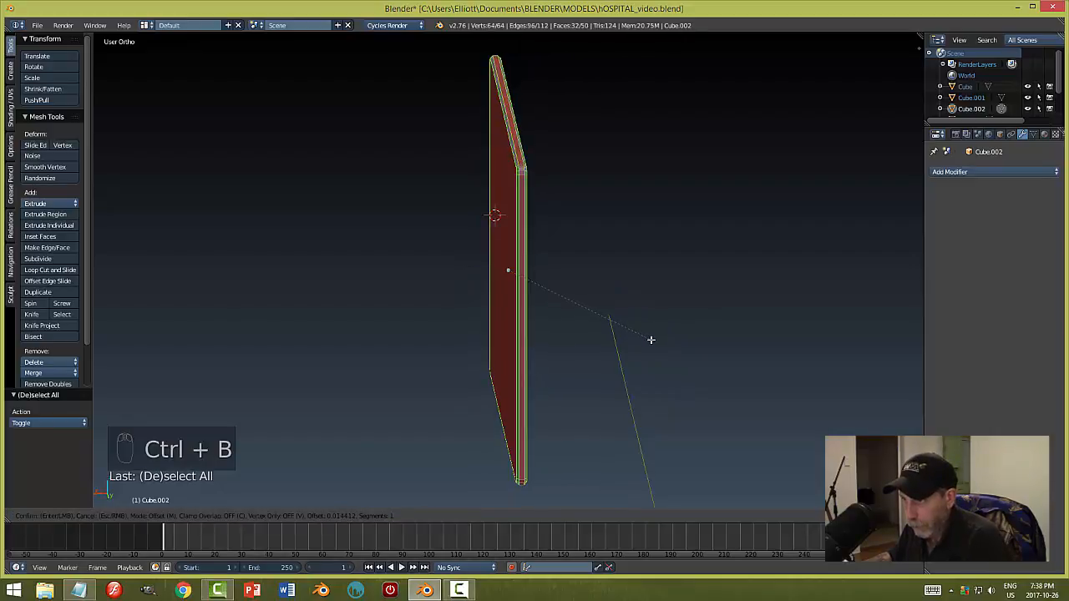
click(650, 340)
key(a)
key(Tab)
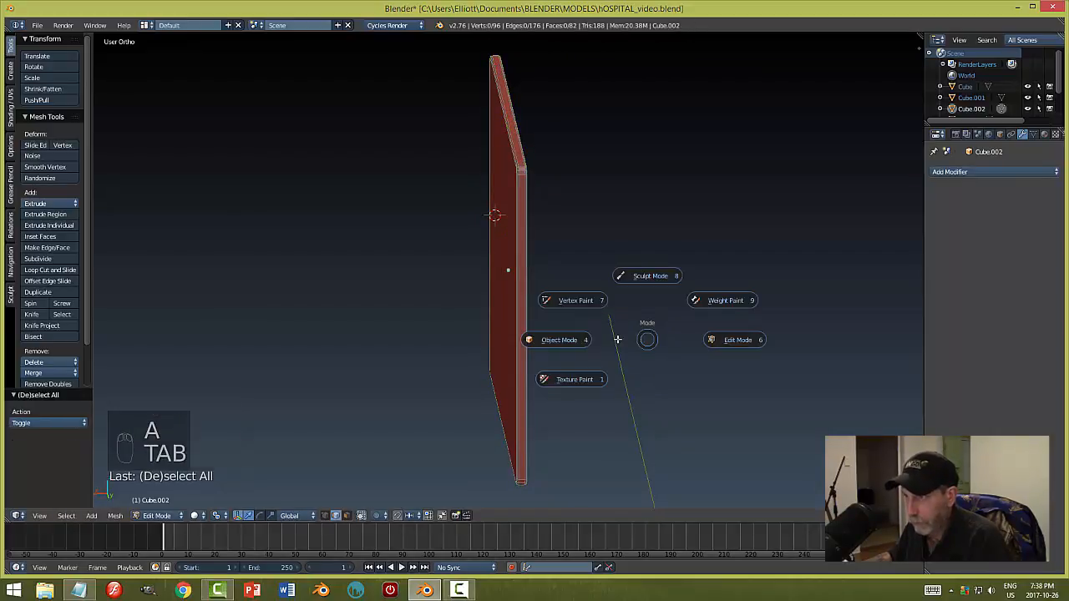
click(592, 347)
middle_drag(592, 346, 637, 325)
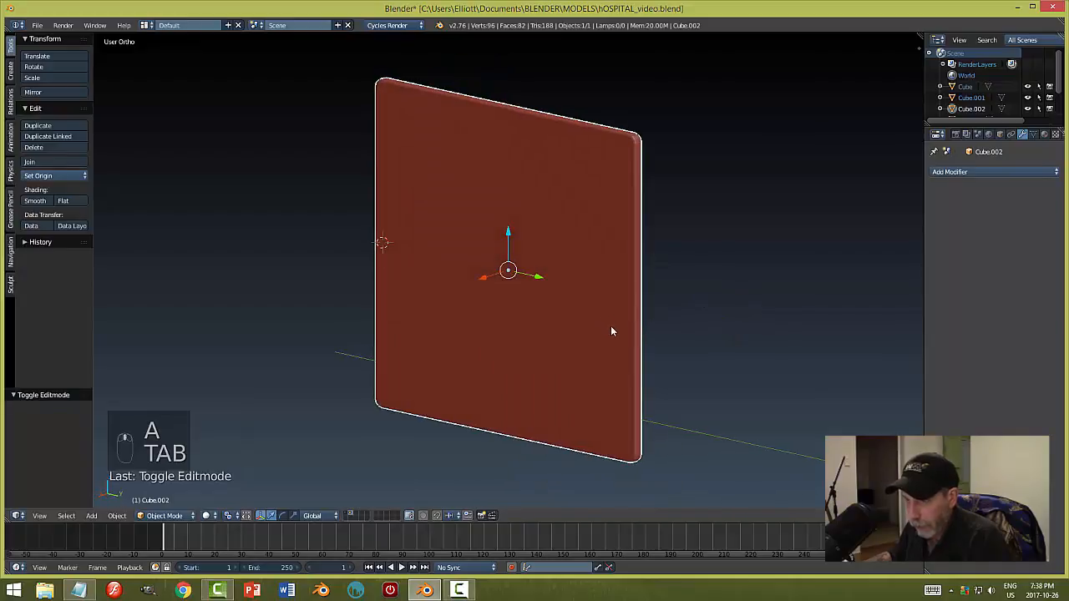
- Add a 32-vertex mesh circle at the 3D cursor and rotate it 90° about the Y axis
key(shift+a)
mouse_move(610, 329)
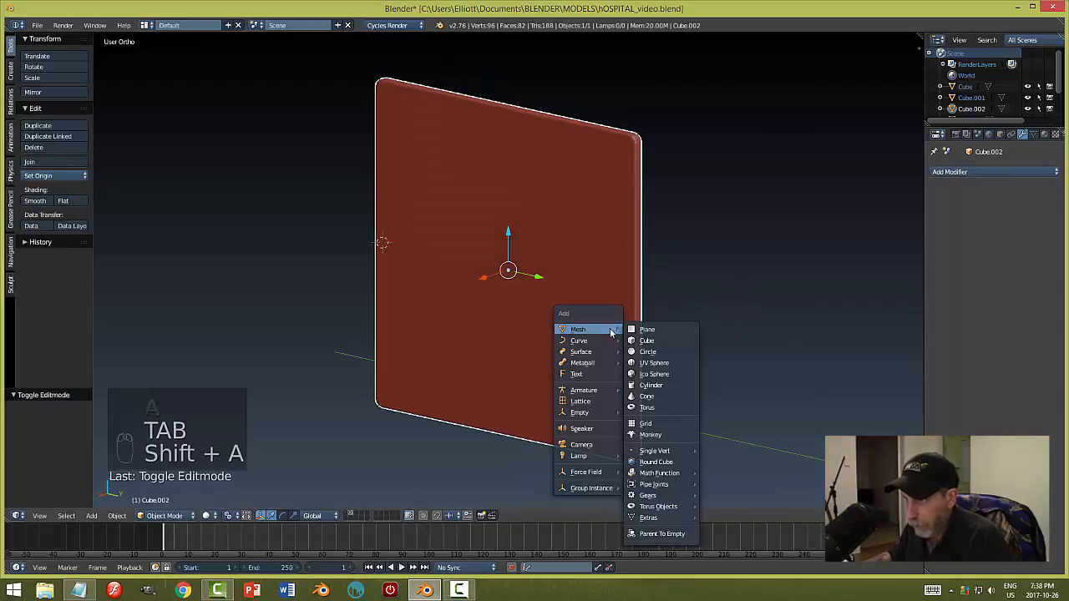
click(656, 354)
text(r)
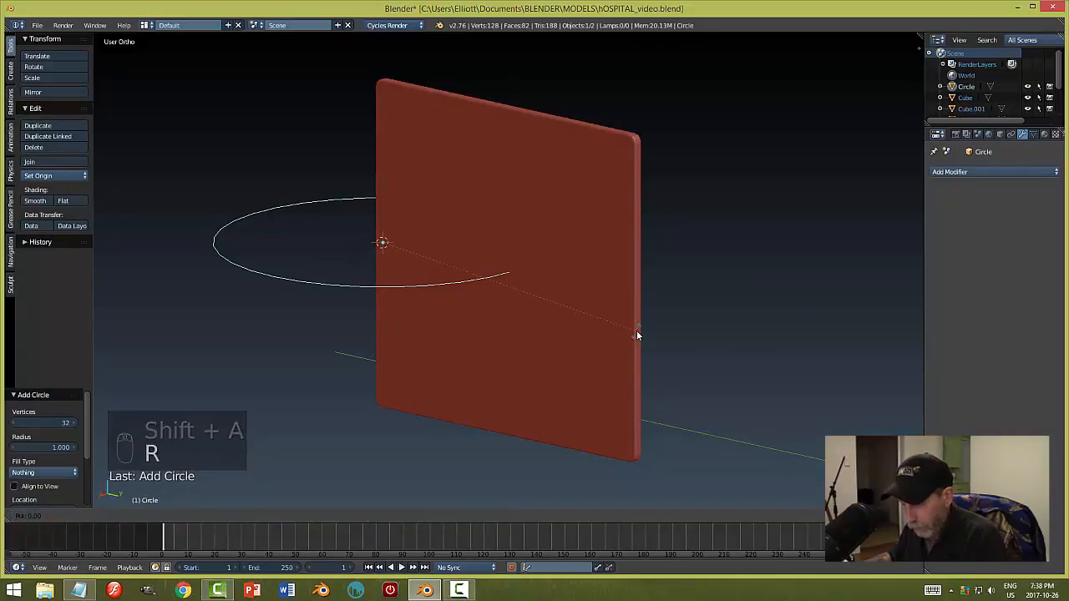
text(y90)
key(Return)
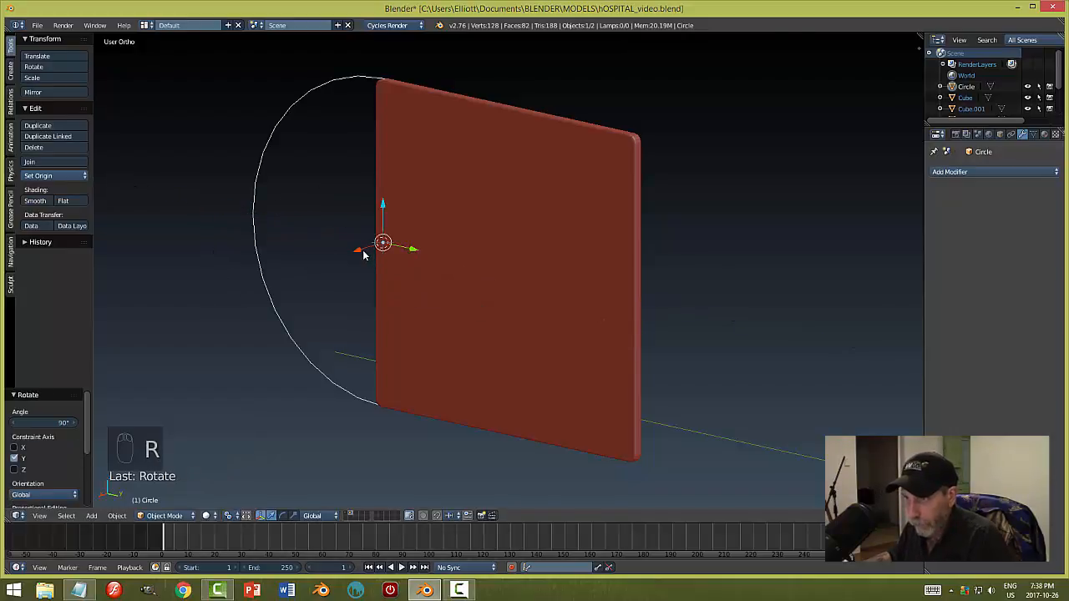
- Move the circle about 0.245 along X in front of the panel and scale it down to about 0.063
drag(363, 255, 338, 259)
key(s)
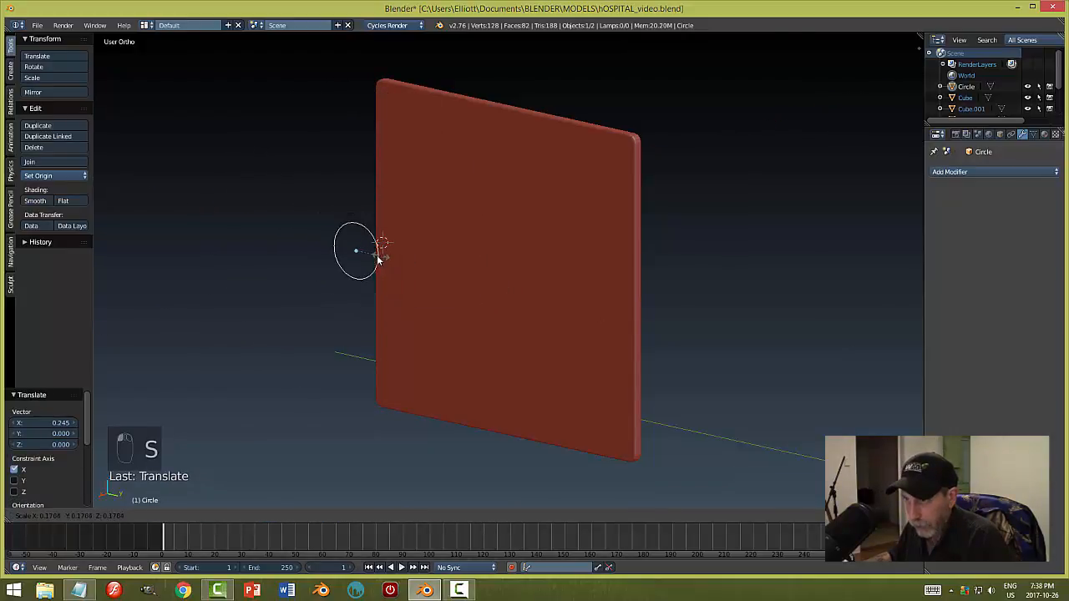
click(371, 263)
- Move the circle about 1.976 along Y to the panel's opposite edge and check its position against the walls on the first layer
key(g)
key(x)
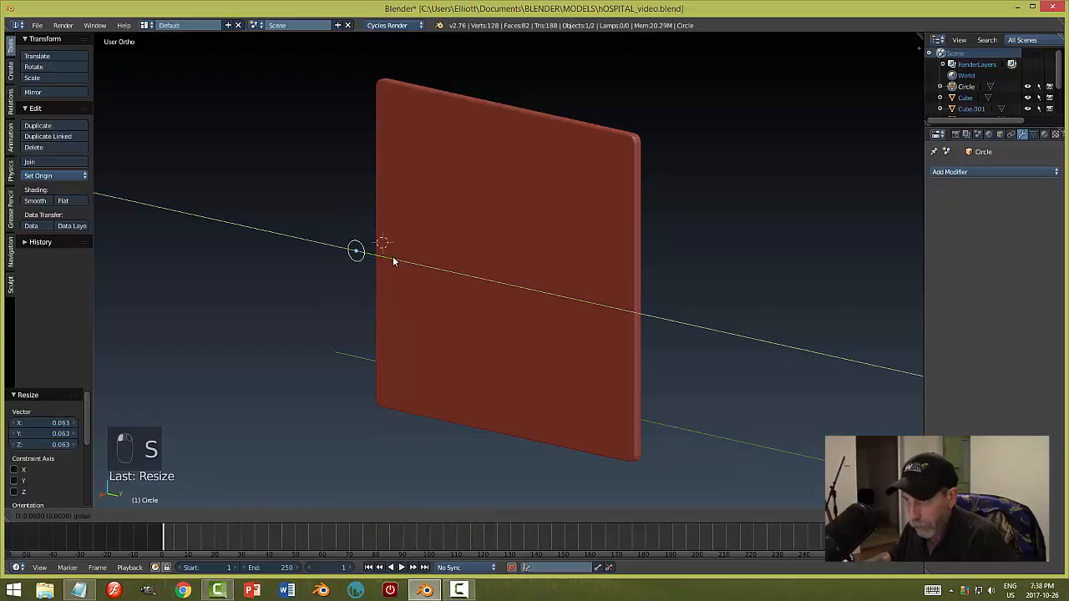
click(638, 364)
scroll(586, 420, down, 2)
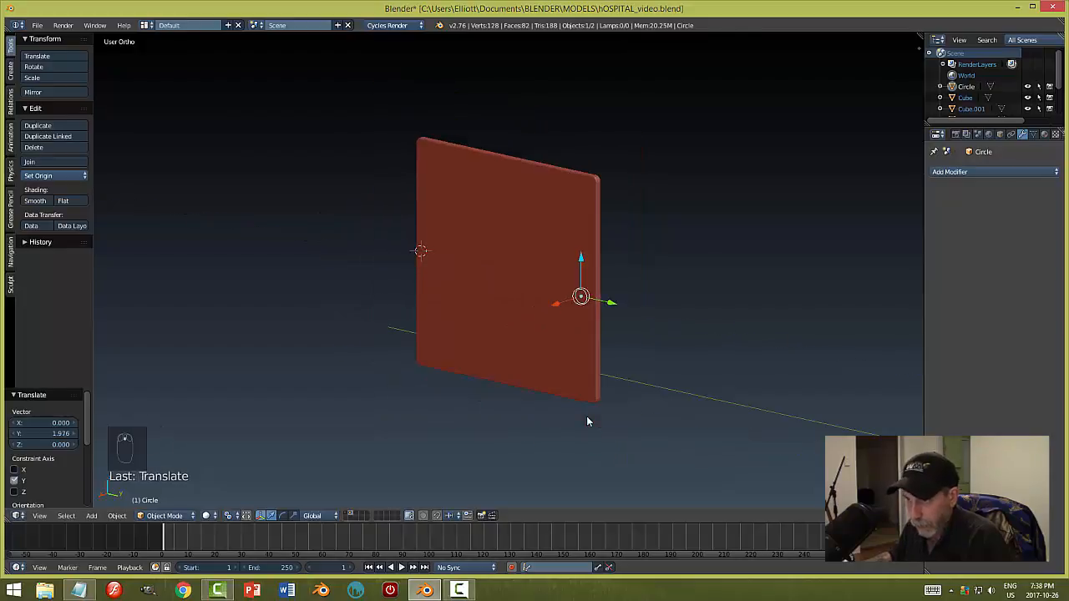
click(349, 515)
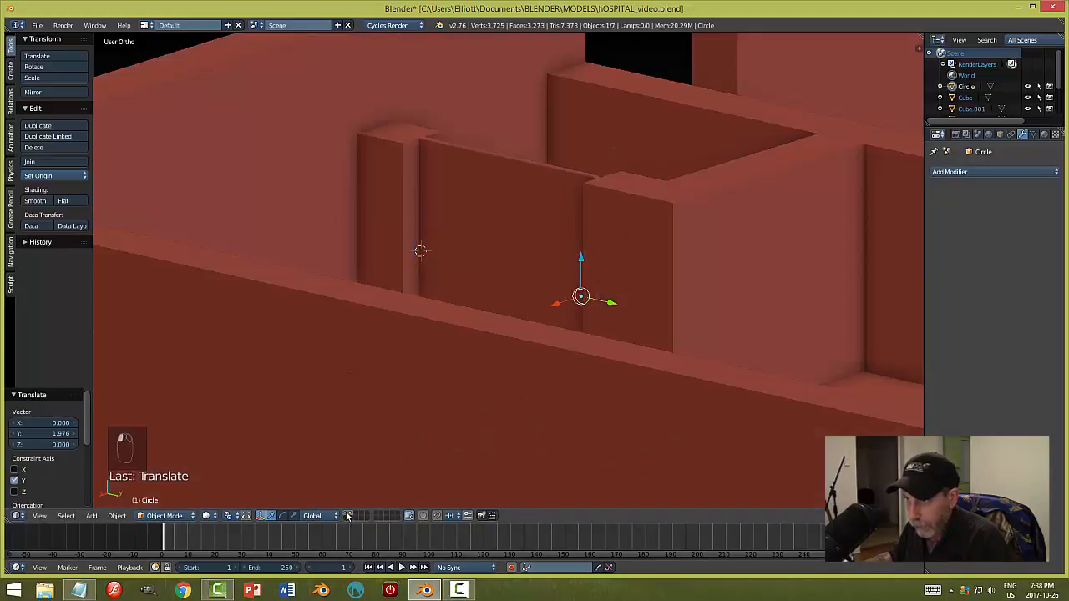
click(349, 515)
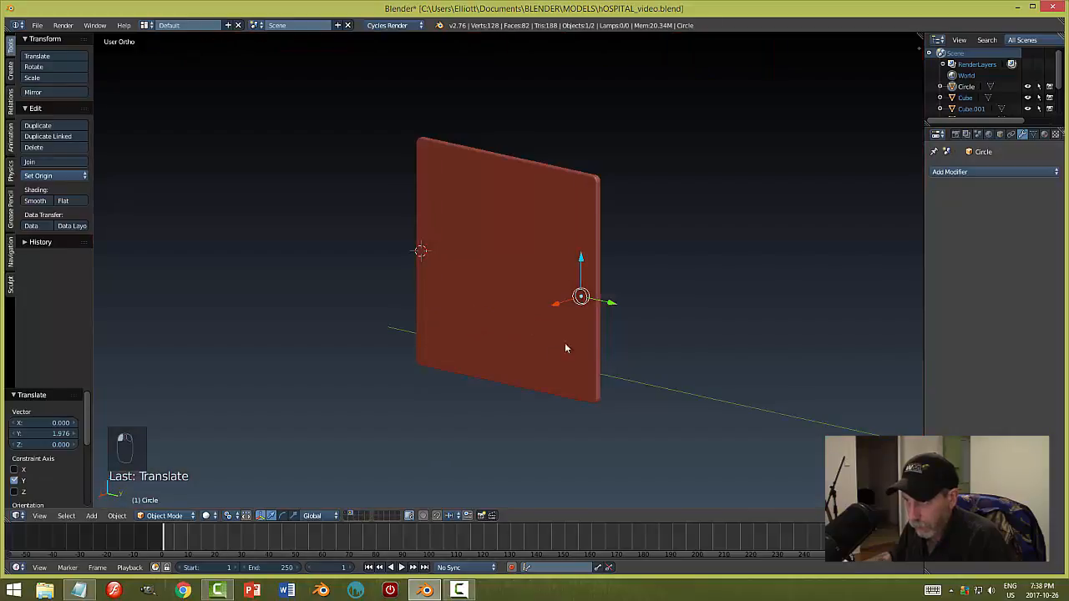
- Shift the circle about -0.116 along Y and -0.154 along X to bring it close to the panel's surface
scroll(576, 347, up, 2)
mouse_move(638, 311)
mouse_down()
mouse_move(627, 306)
mouse_move(643, 305)
mouse_up()
middle_drag(654, 303, 599, 381)
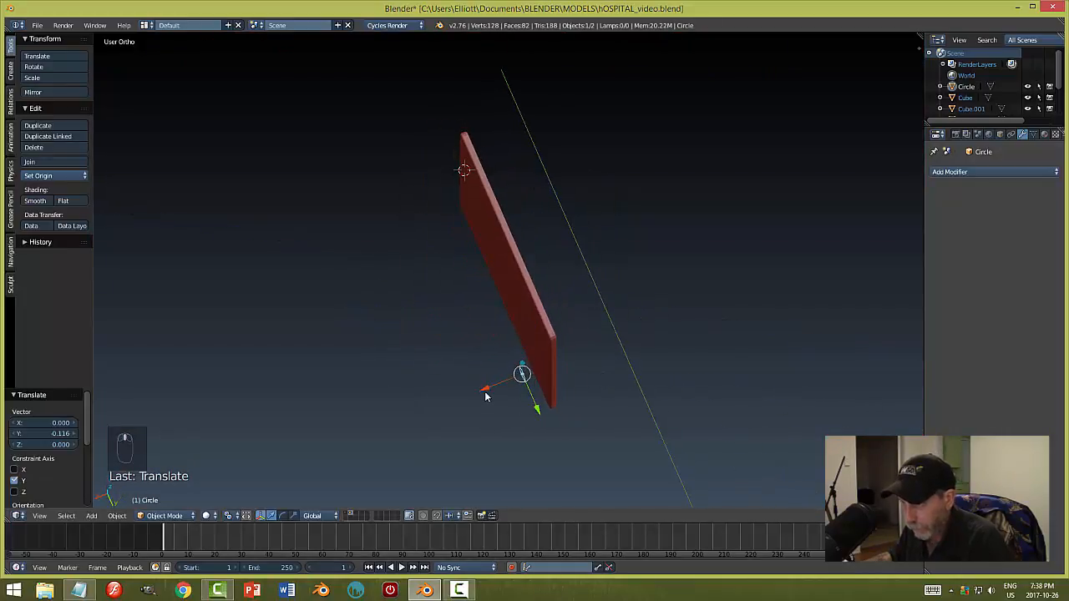
drag(489, 390, 505, 384)
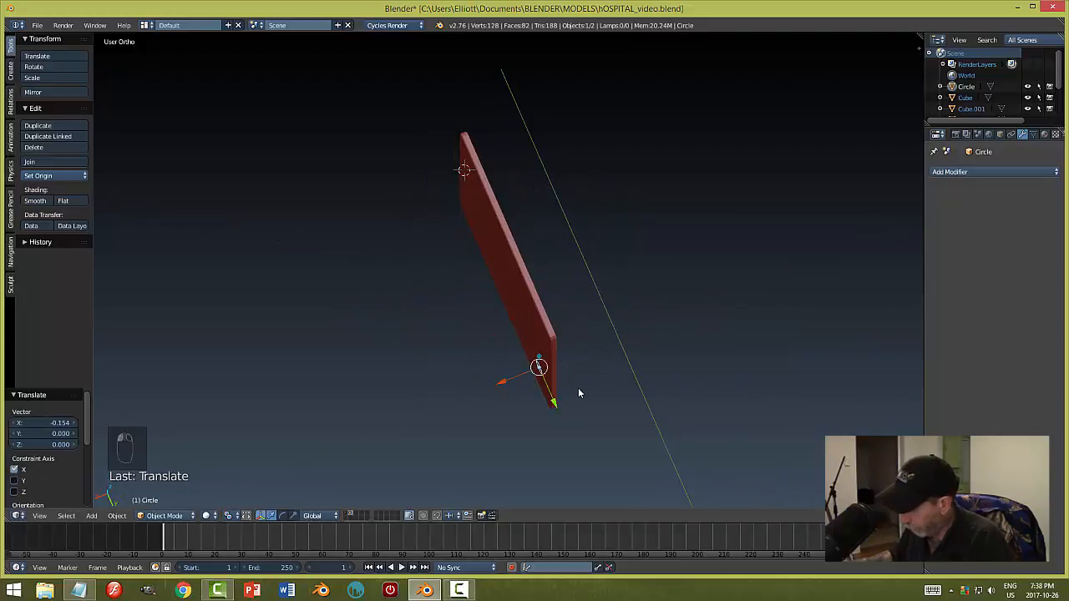
- Fill the circle with a face and extrude it about 0.045 along X, away from the door panel, to form a knob
key(KP_Decimal)
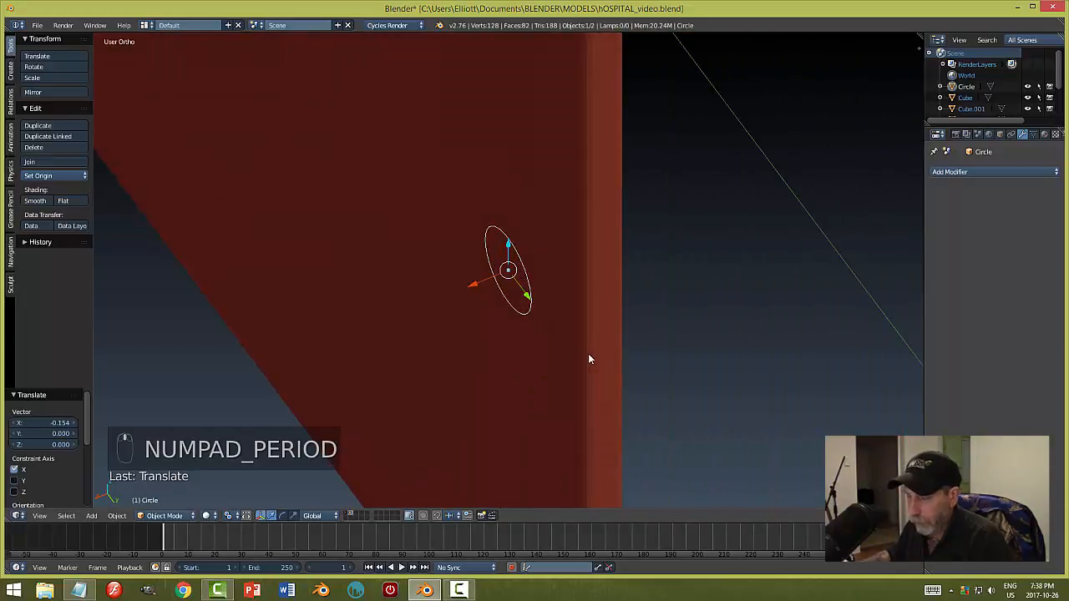
key(Tab)
click(676, 353)
key(f)
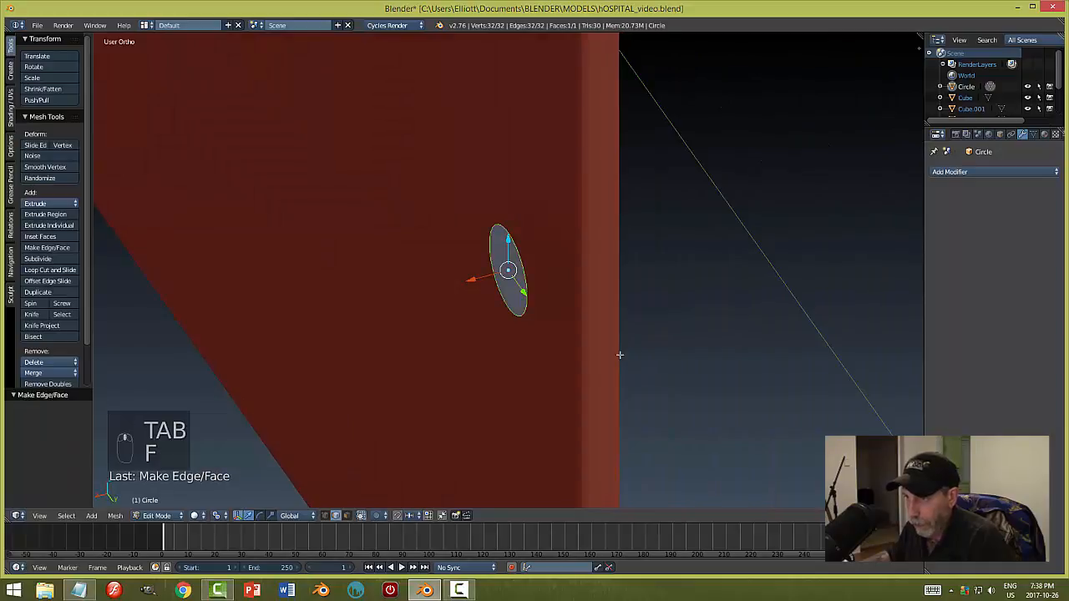
middle_drag(619, 355, 588, 374)
key(e)
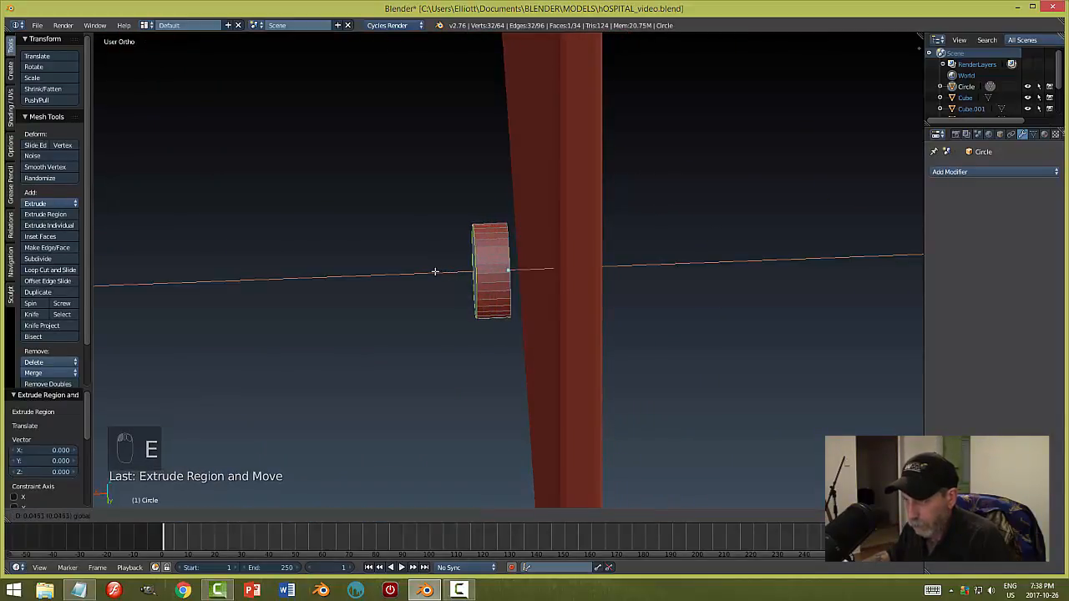
click(435, 271)
- Bevel the knob's outer rim with 6 segments and an amount of about 0.550, and deselect the mesh
key(ctrl+b)
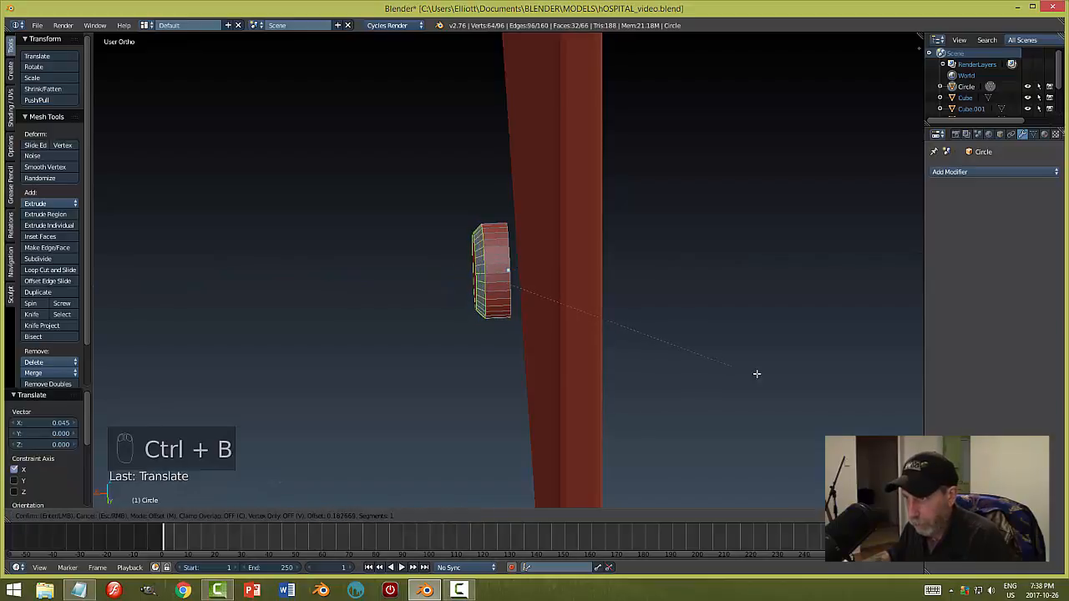
scroll(195, 416, up, 5)
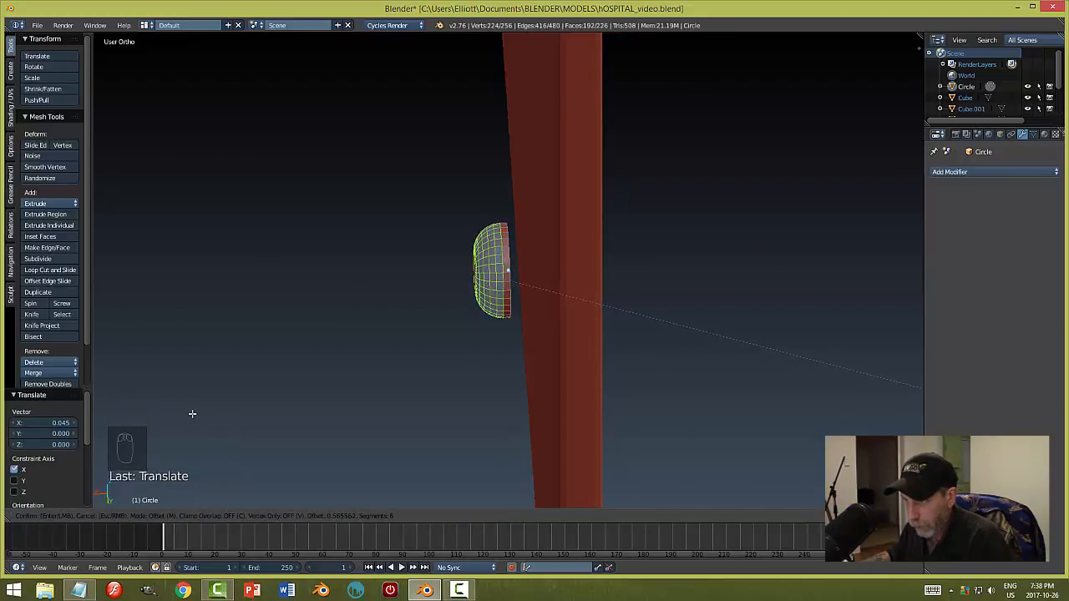
click(187, 403)
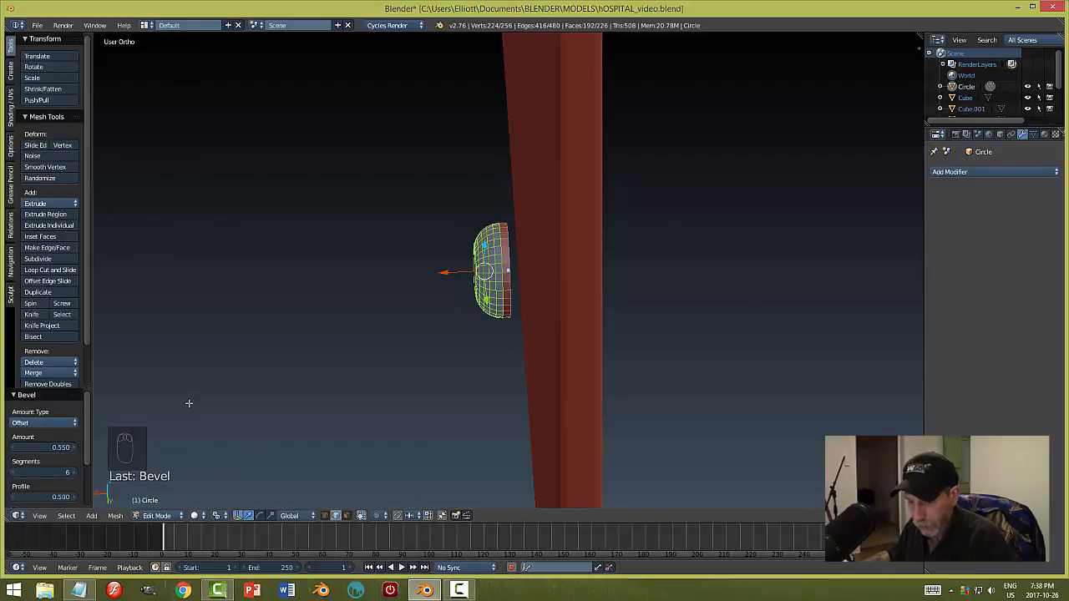
key(a)
- Inset the knob's flat back face by about 0.2247 and scale the inset face to about 0.779 along Y and Z only
mouse_move(183, 403)
middle_down()
mouse_move(334, 410)
mouse_move(258, 379)
mouse_move(164, 397)
middle_up()
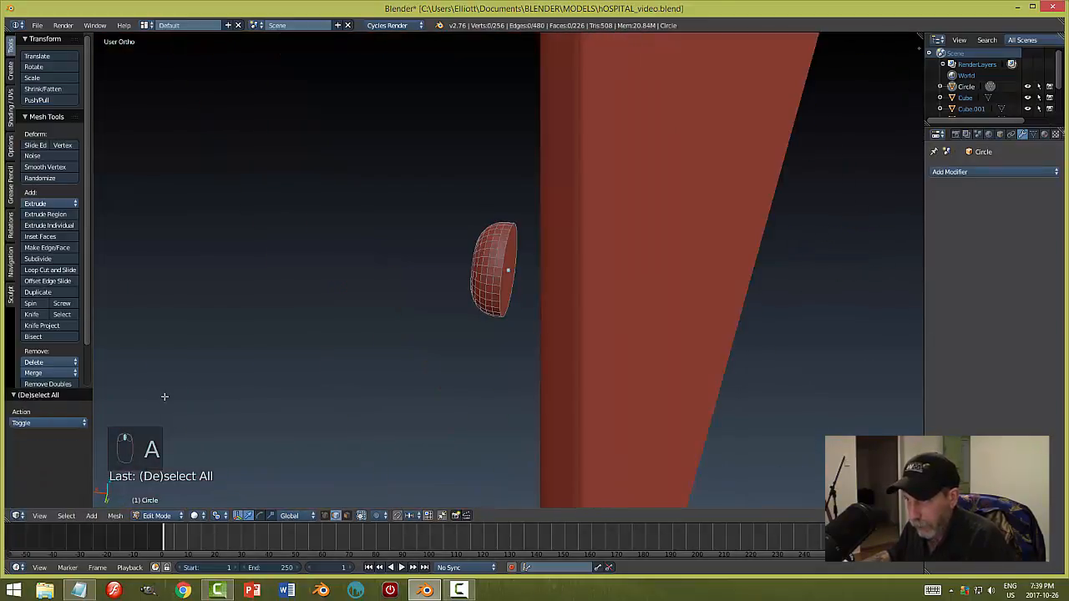
key(Tab)
key(ctrl+Tab)
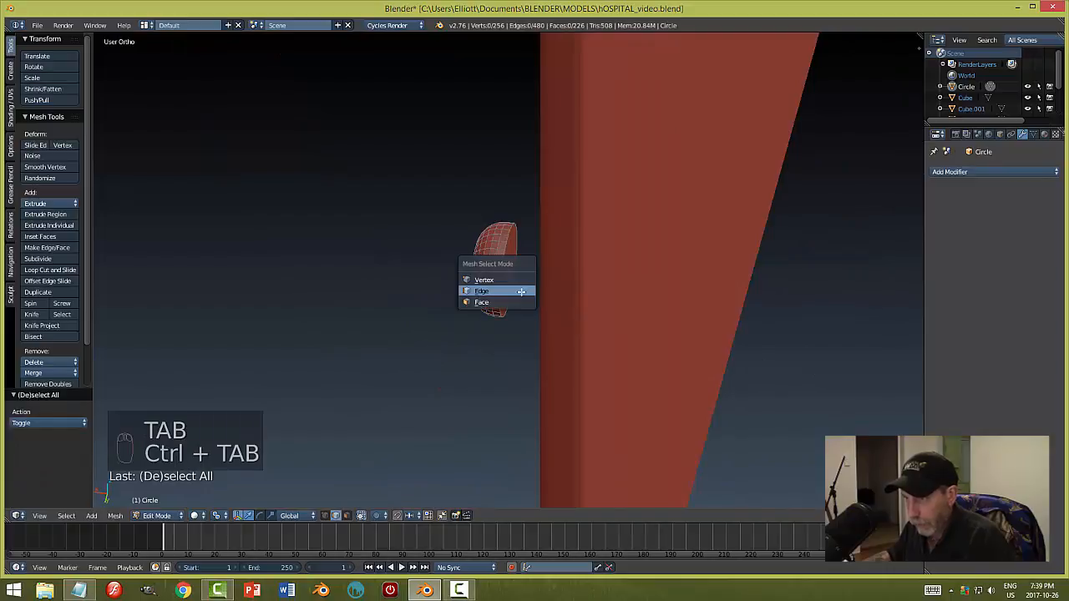
click(507, 303)
right_click(509, 271)
middle_drag(641, 355, 623, 351)
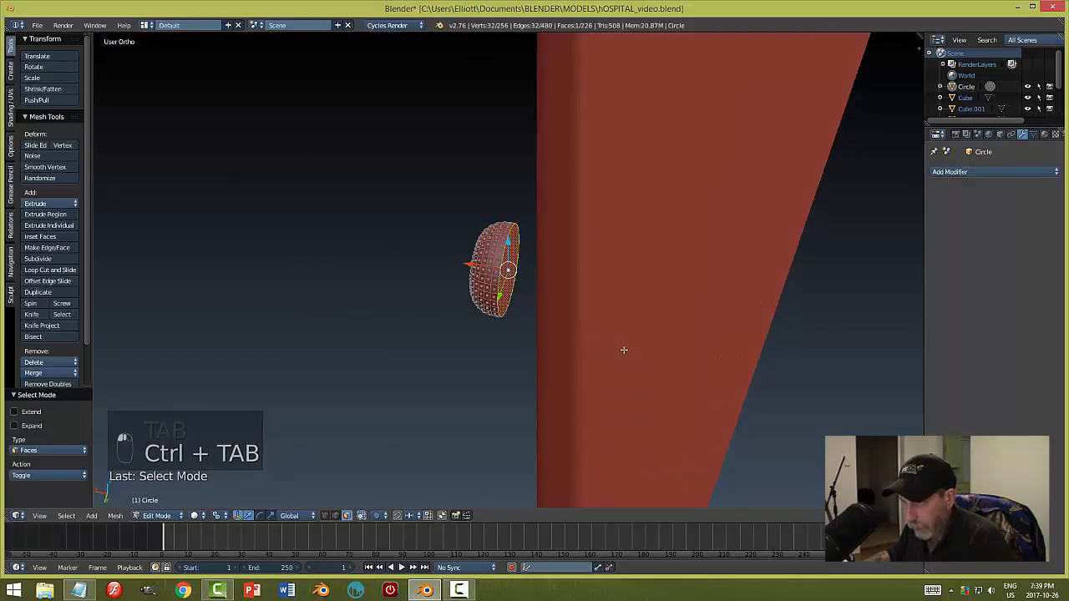
key(i)
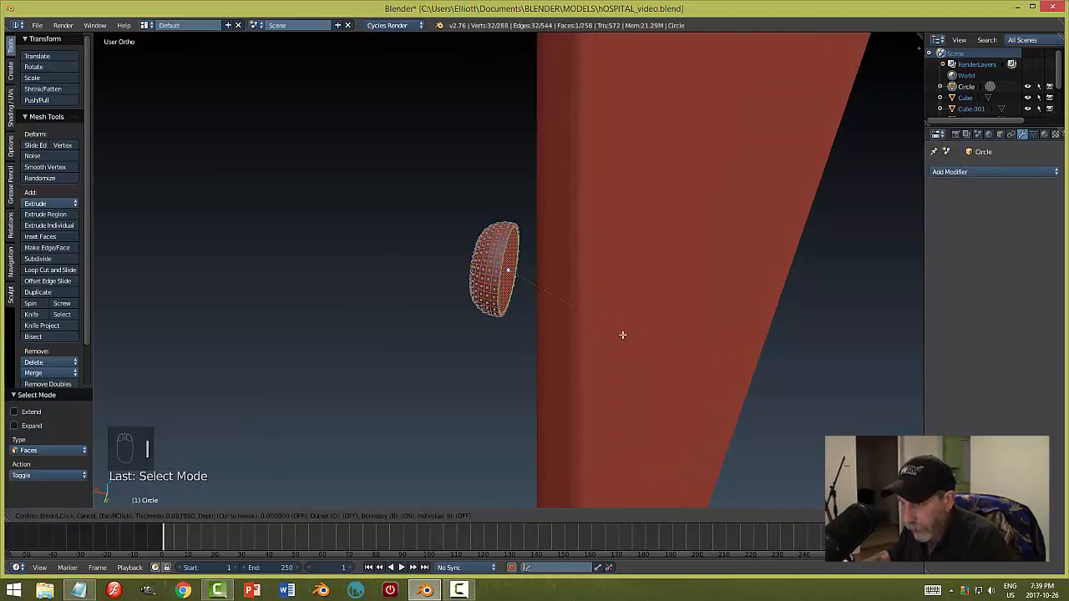
click(545, 296)
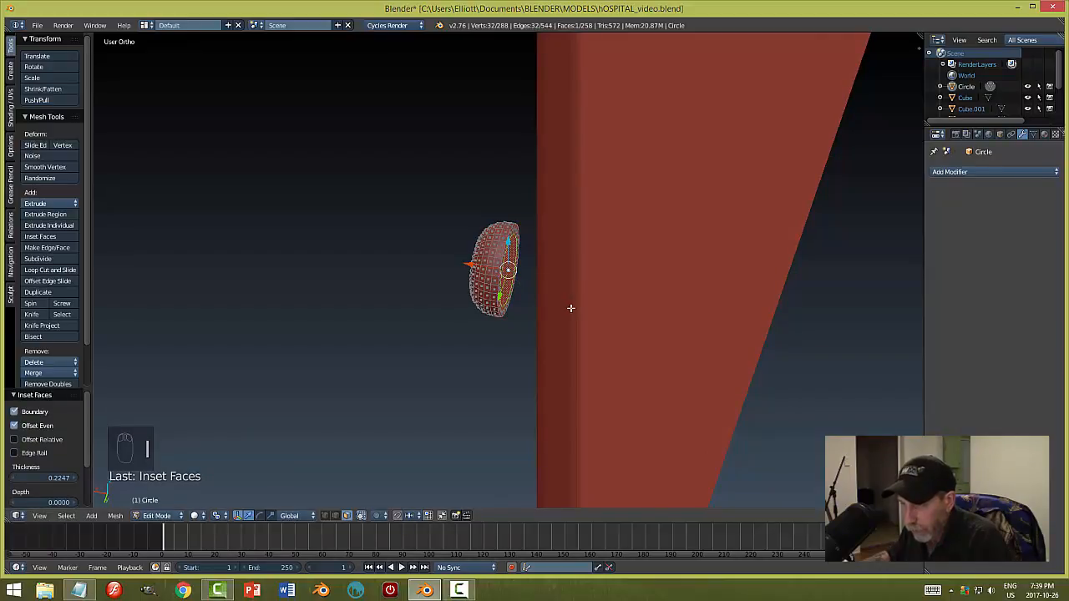
key(s)
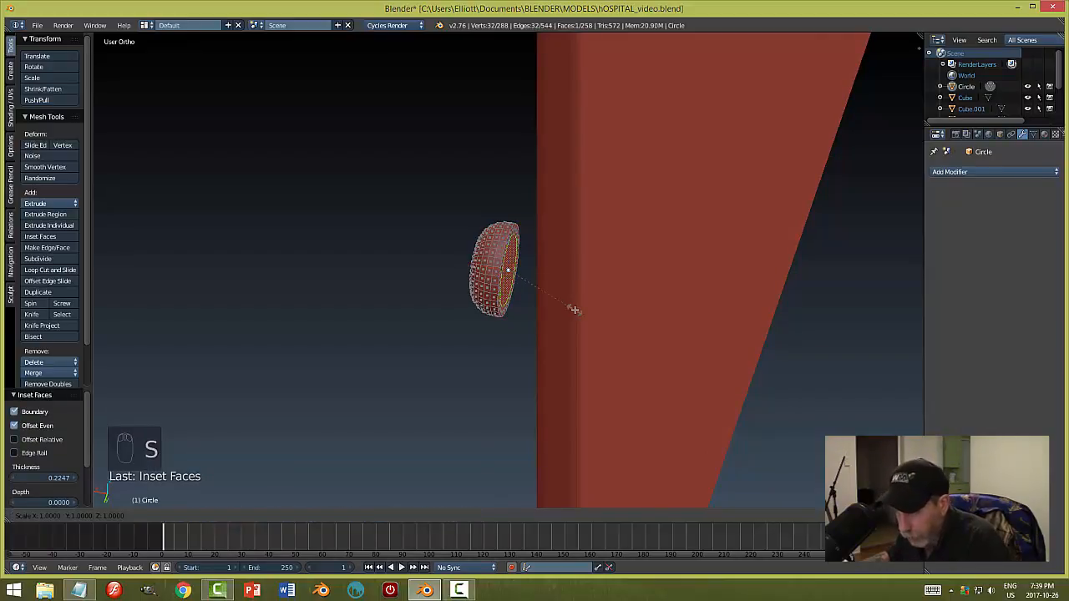
key(shift+x)
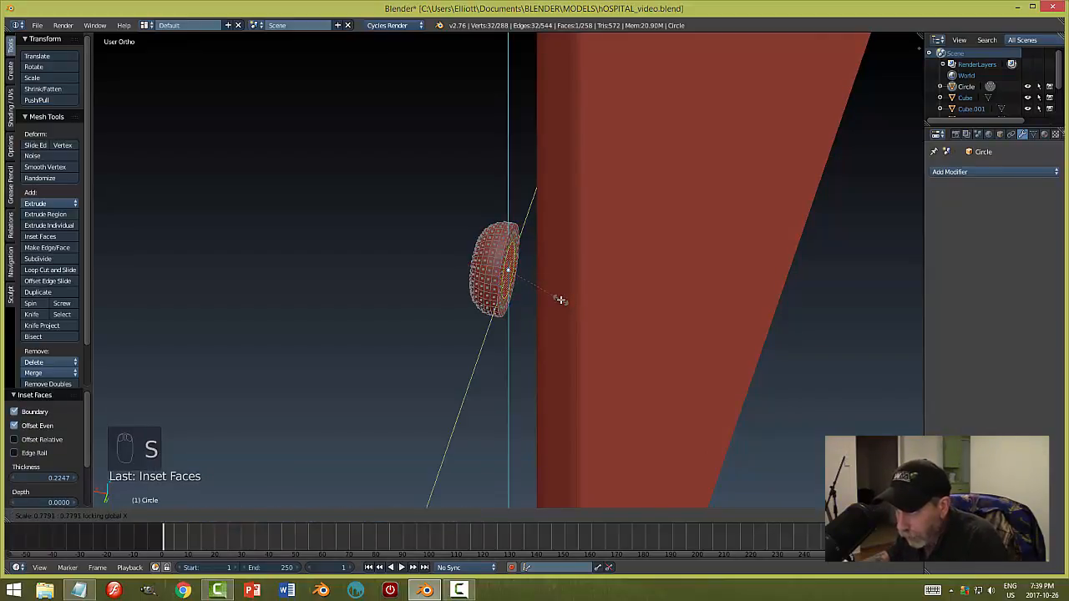
click(560, 300)
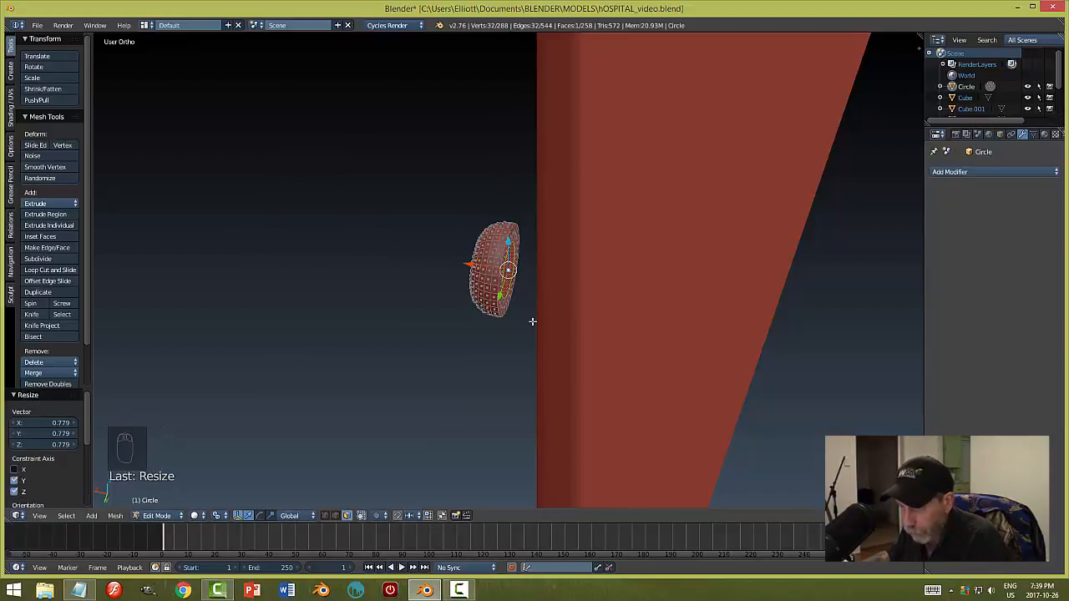
- Extrude the inset face about 0.041 along X toward the door as a stem, and delete only the face at its end
key(e)
drag(472, 266, 500, 287)
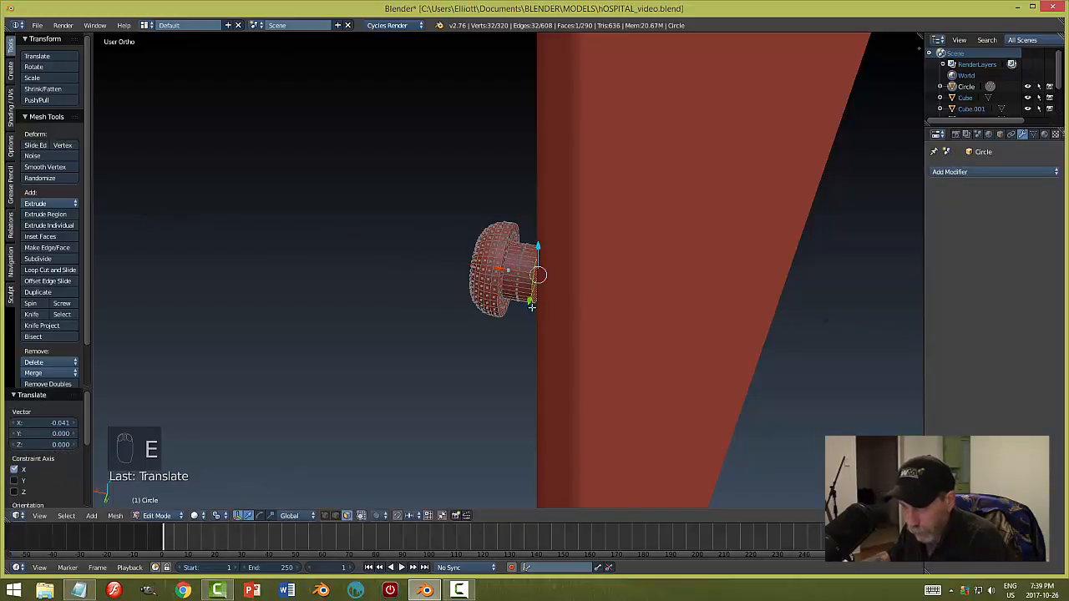
key(x)
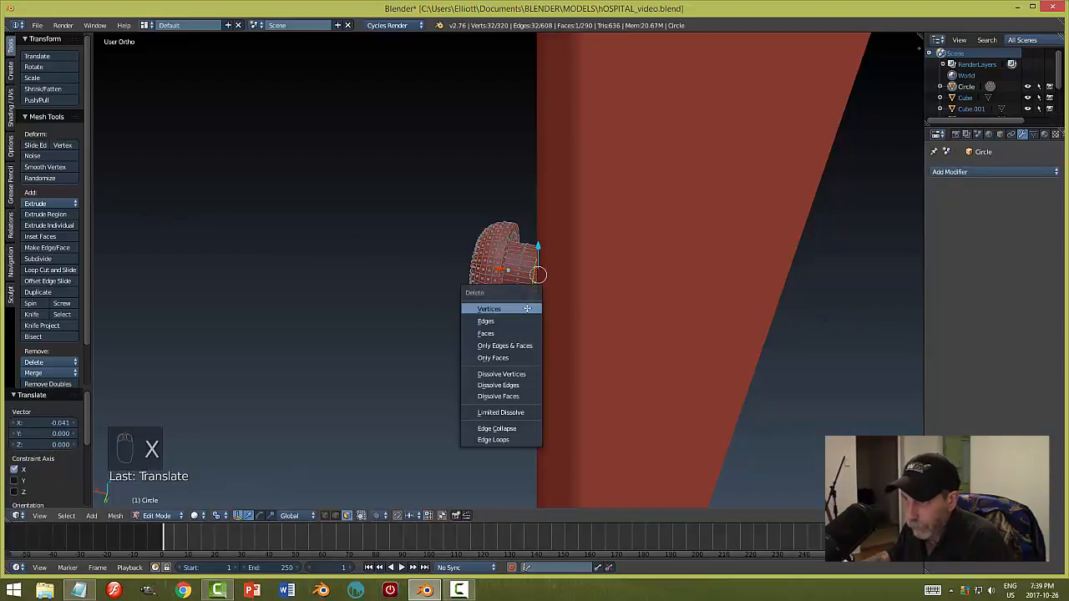
click(500, 359)
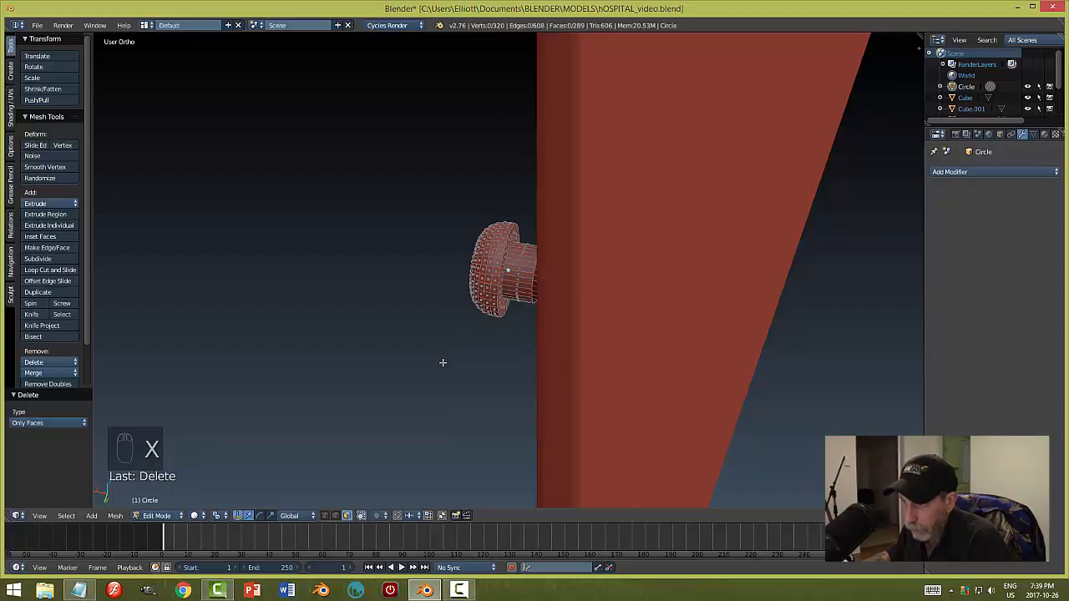
key(Tab)
click(407, 354)
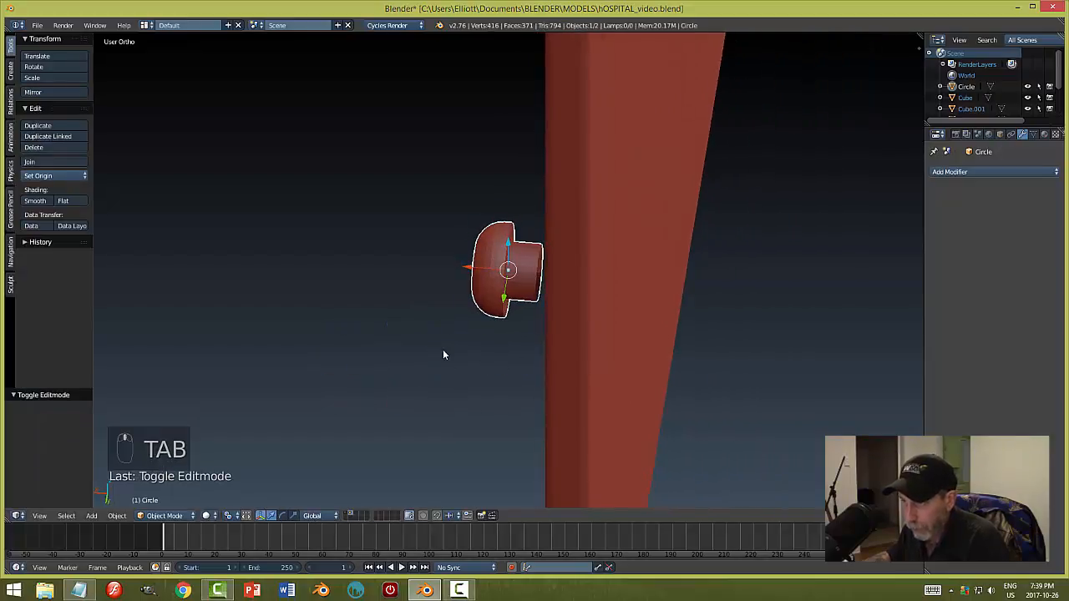
- Bevel the knob head's back outer edge loop with 3 segments and an amount of about 0.042, and return to Object Mode
scroll(525, 284, up, 3)
key(Tab)
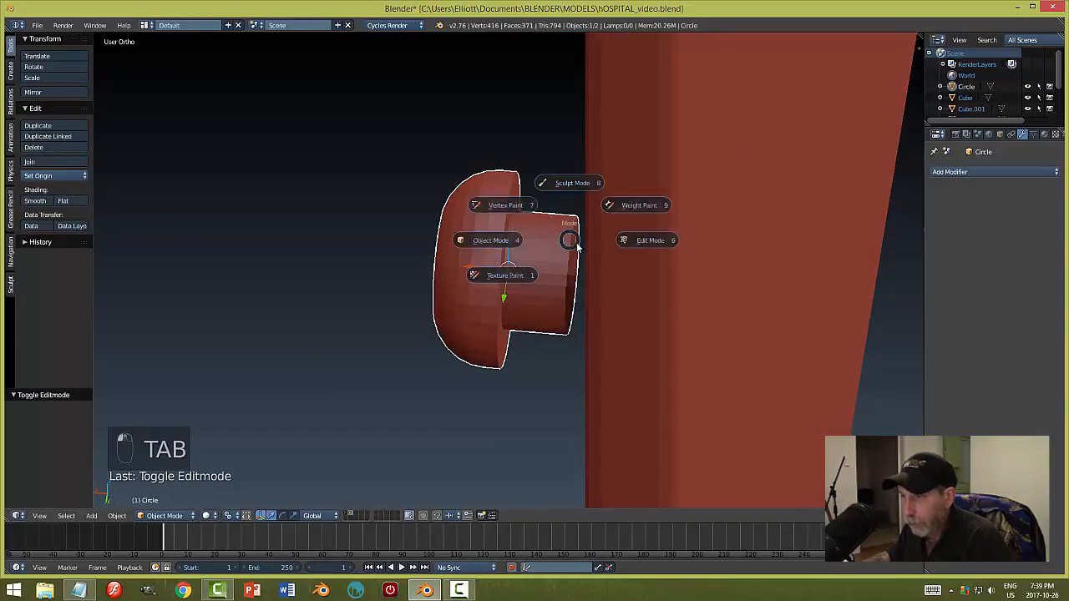
click(644, 241)
key(ctrl+Tab)
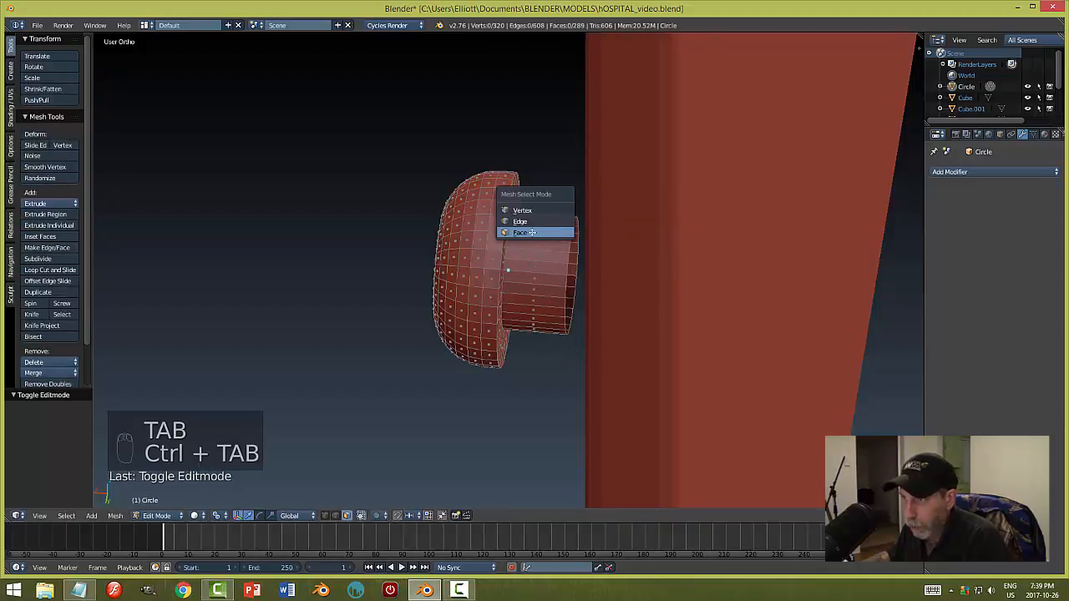
click(524, 223)
alt+right_click(510, 215)
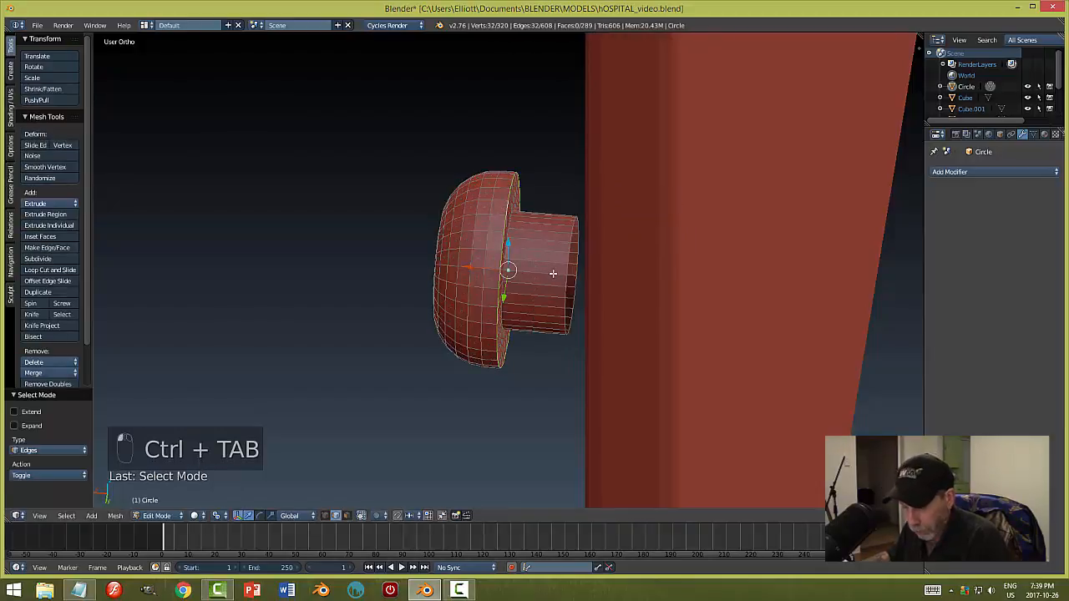
key(ctrl+b)
key(ctrl+b)
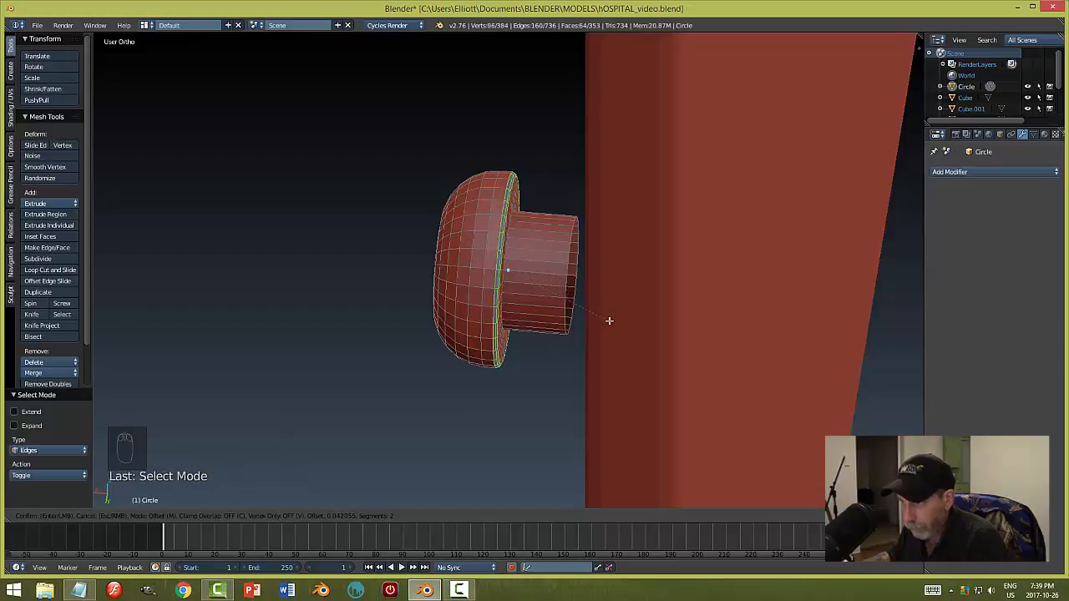
click(608, 320)
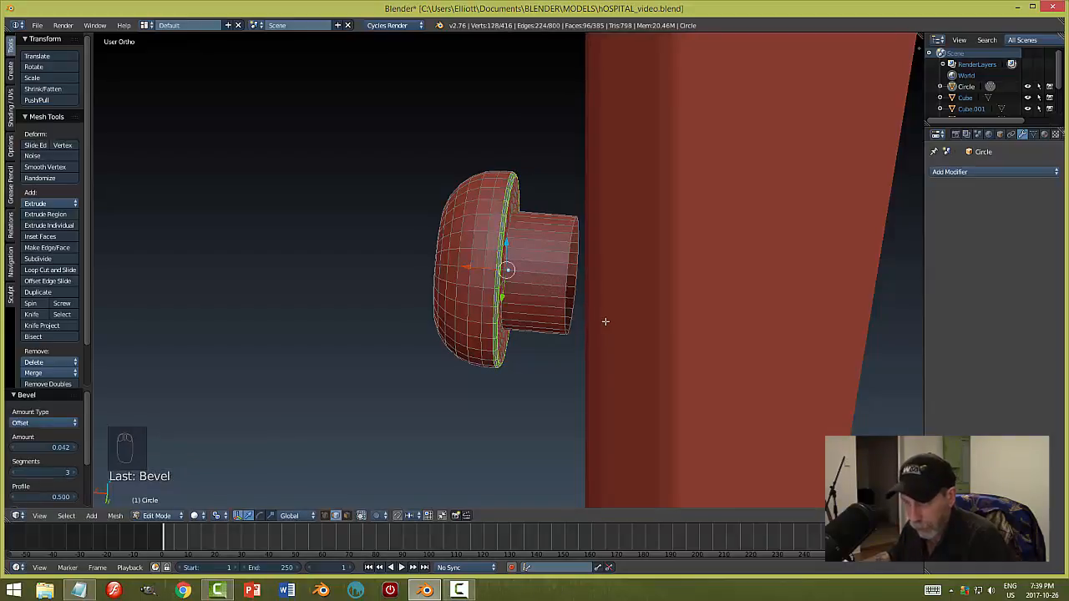
key(a)
key(Tab)
- Shift the knob slightly along X toward the door so its stem meets the panel's surface, and deselect it
middle_drag(541, 332, 583, 331)
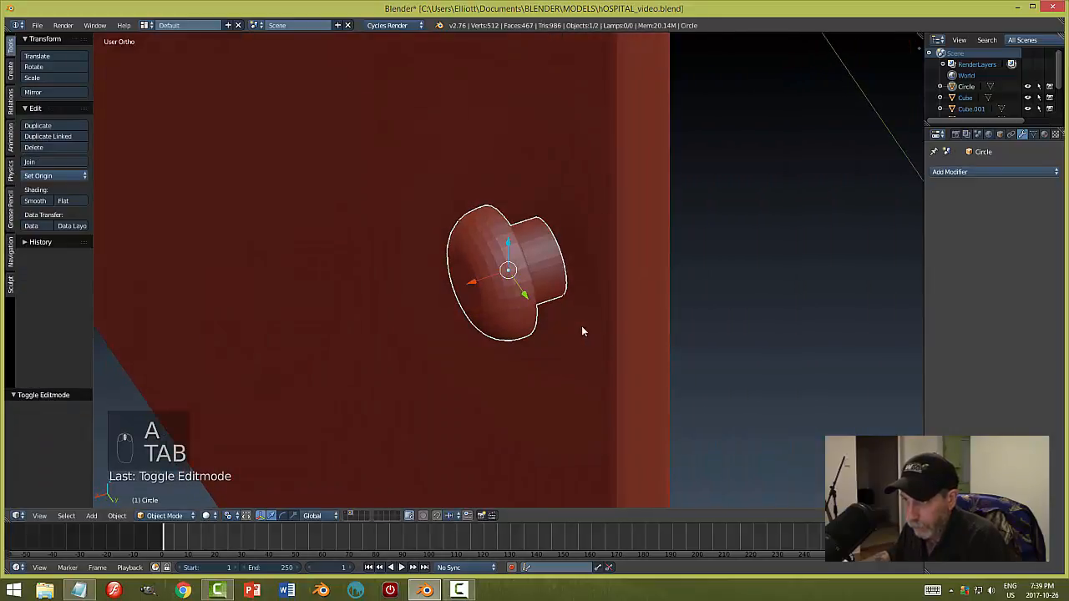
key(g)
key(x)
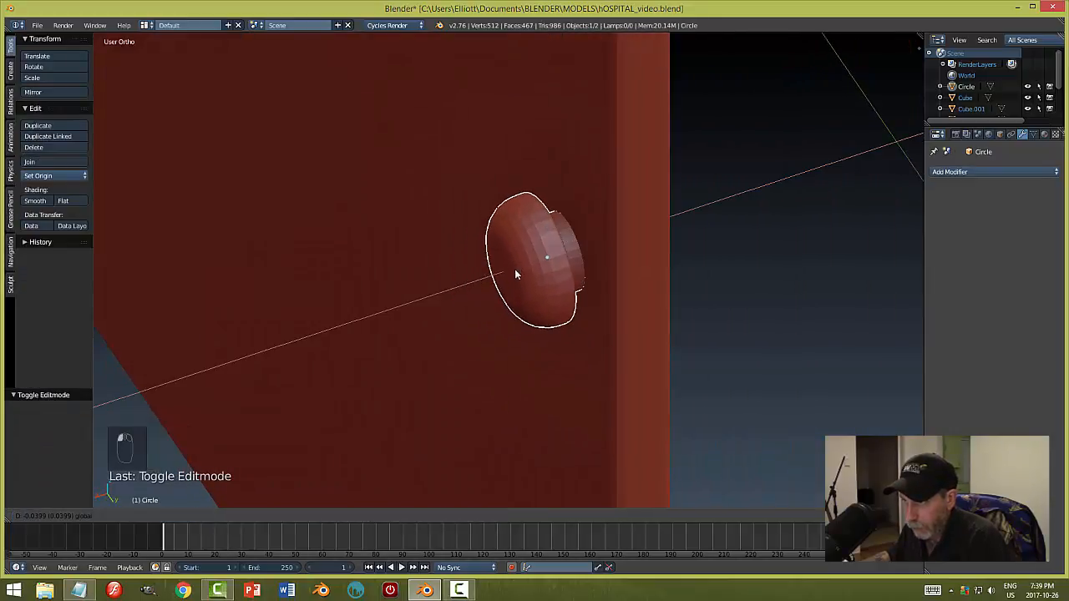
click(535, 291)
key(a)
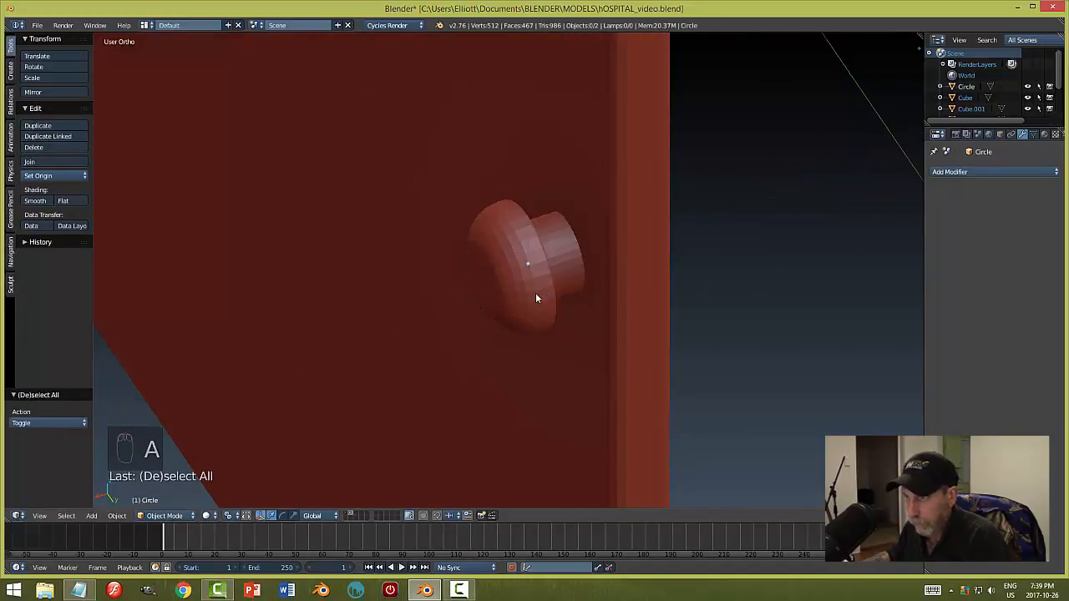
- Apply smooth shading to the door knob
middle_drag(536, 298, 519, 286)
right_click(519, 286)
click(39, 201)
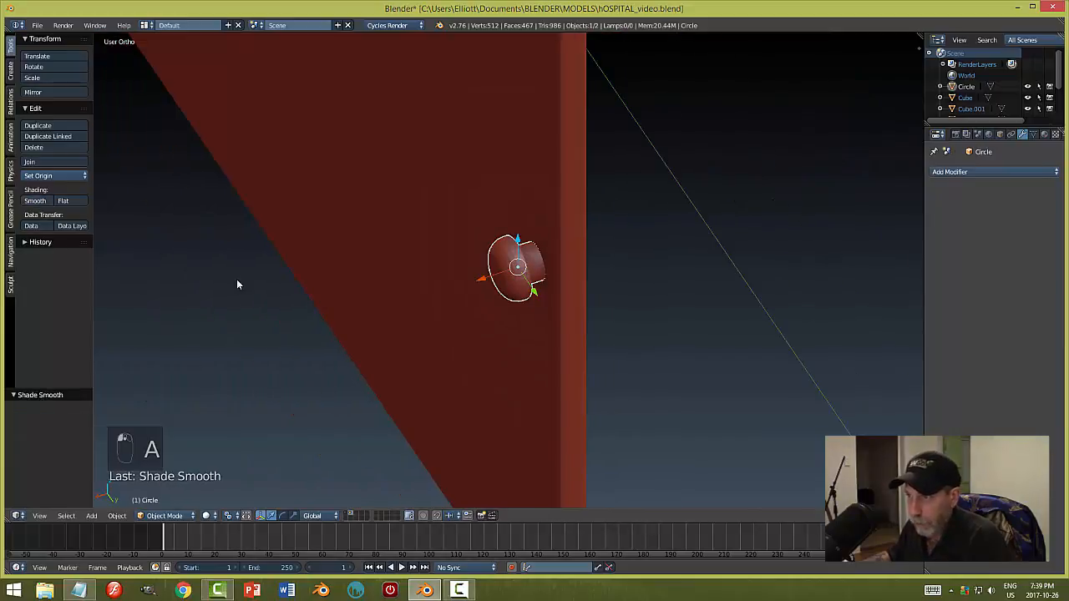
key(a)
- Move the knob a little along Y, inward from the door's edge, and deselect it
middle_drag(364, 325, 502, 270)
right_click(502, 271)
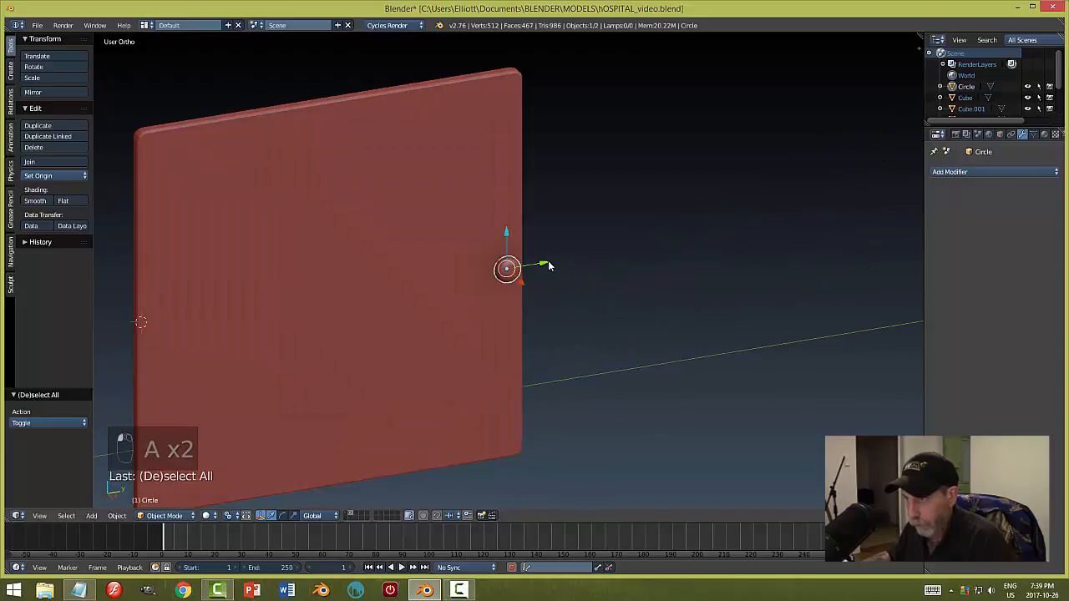
drag(546, 262, 531, 268)
key(a)
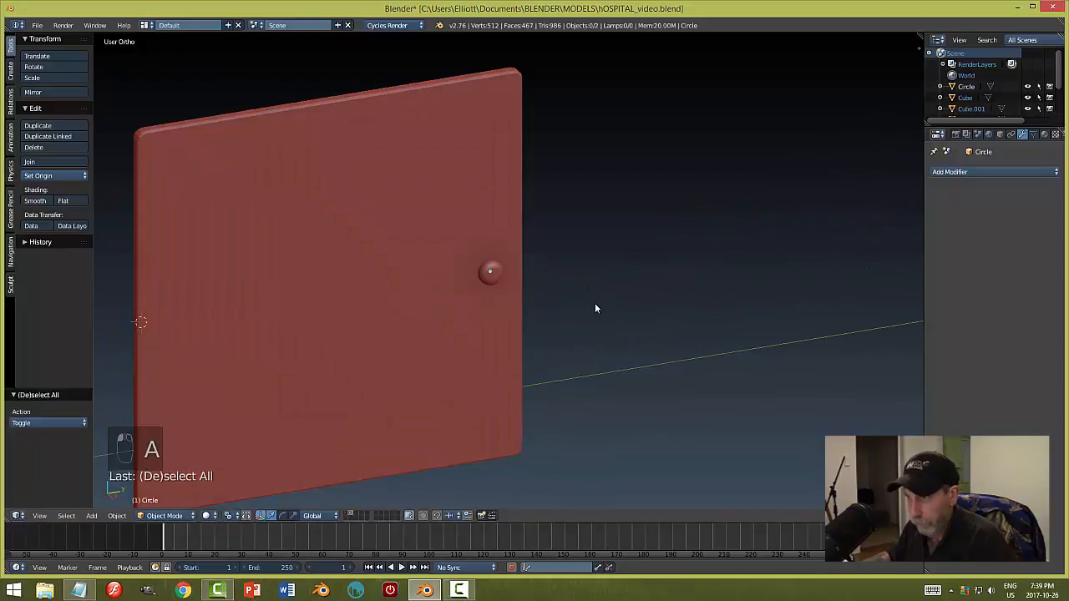
- Show the first layer's walls along with the door to check the knob's position, and return to the door's layer alone
scroll(594, 306, down, 4)
middle_drag(597, 307, 542, 310)
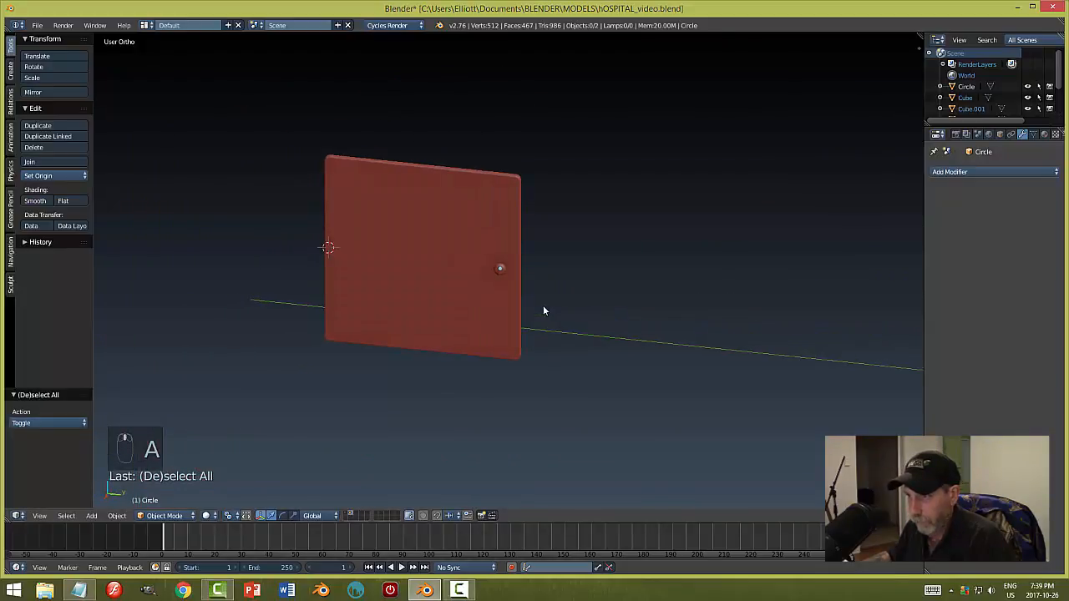
shift+click(347, 515)
middle_drag(586, 375, 518, 337)
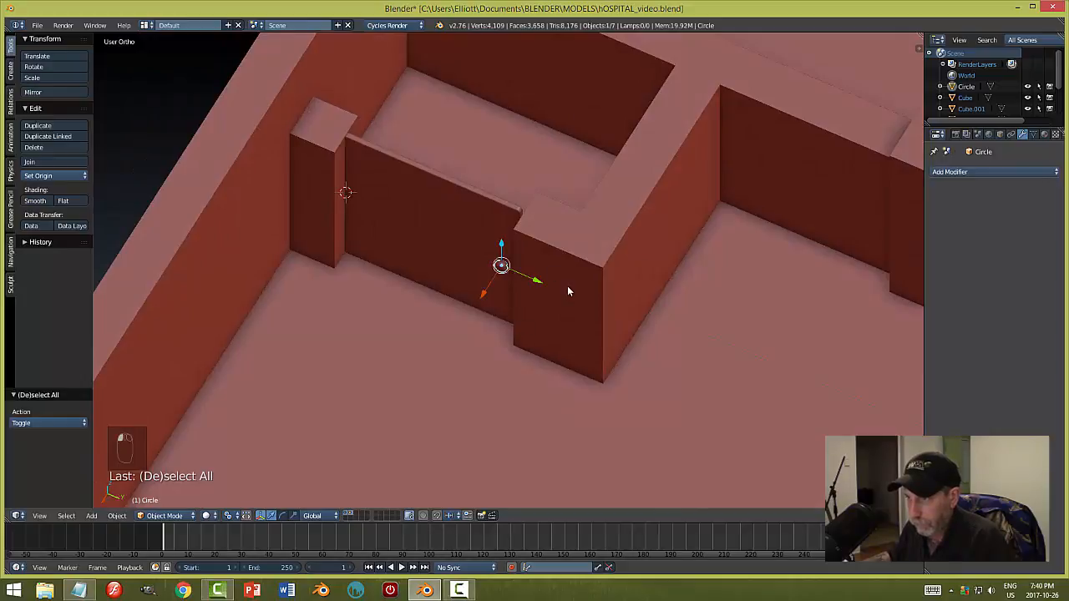
click(352, 513)
- Add a Mirror modifier to the knob along X, using the door panel Cube.002 as the mirror object
middle_drag(576, 301, 546, 298)
scroll(576, 302, up, 8)
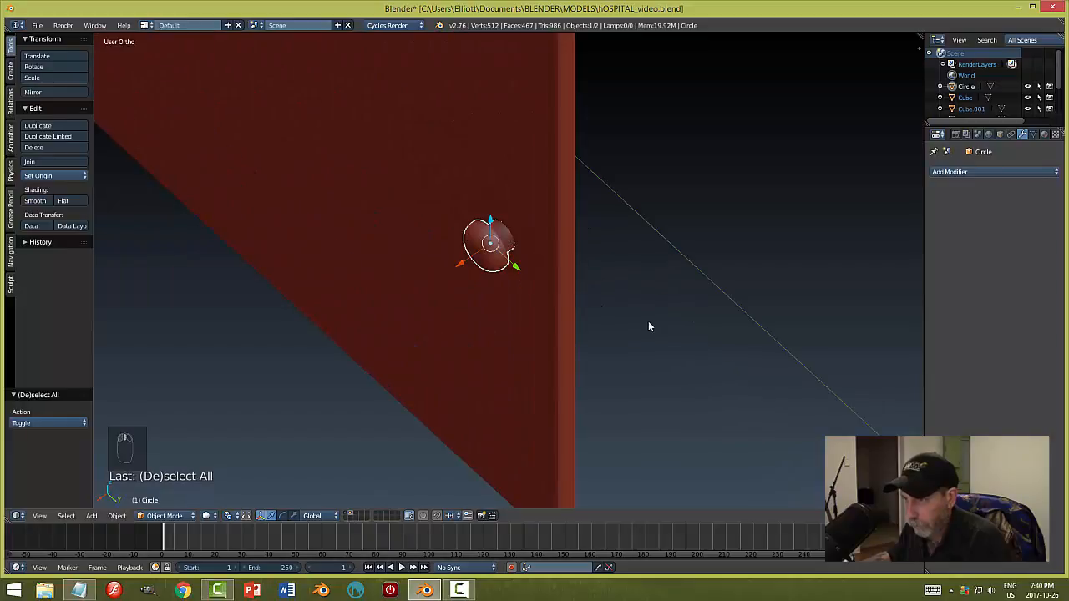
middle_drag(647, 326, 618, 309)
click(960, 172)
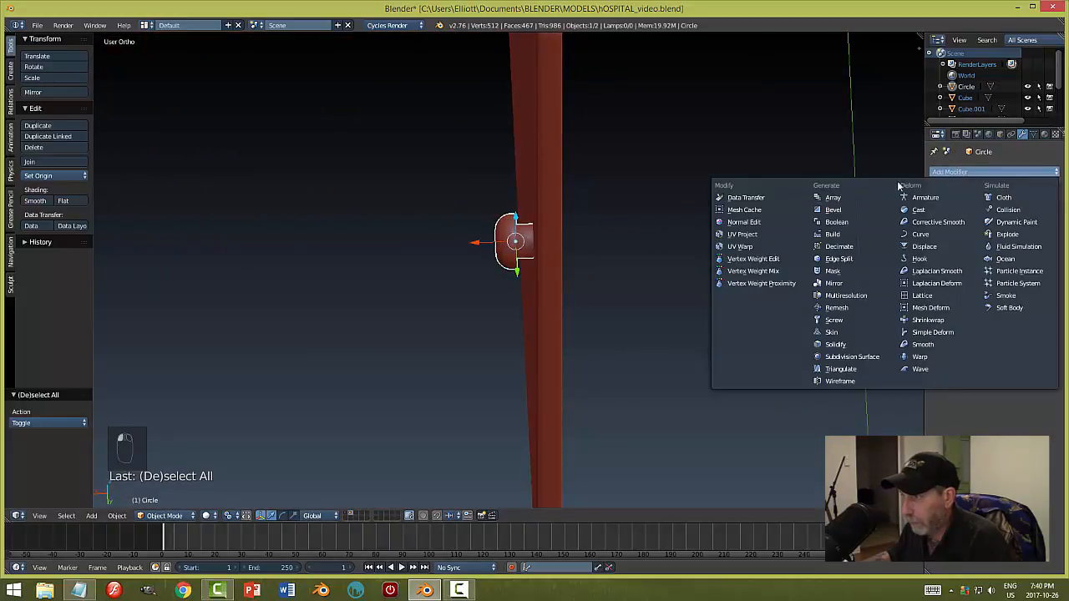
click(841, 284)
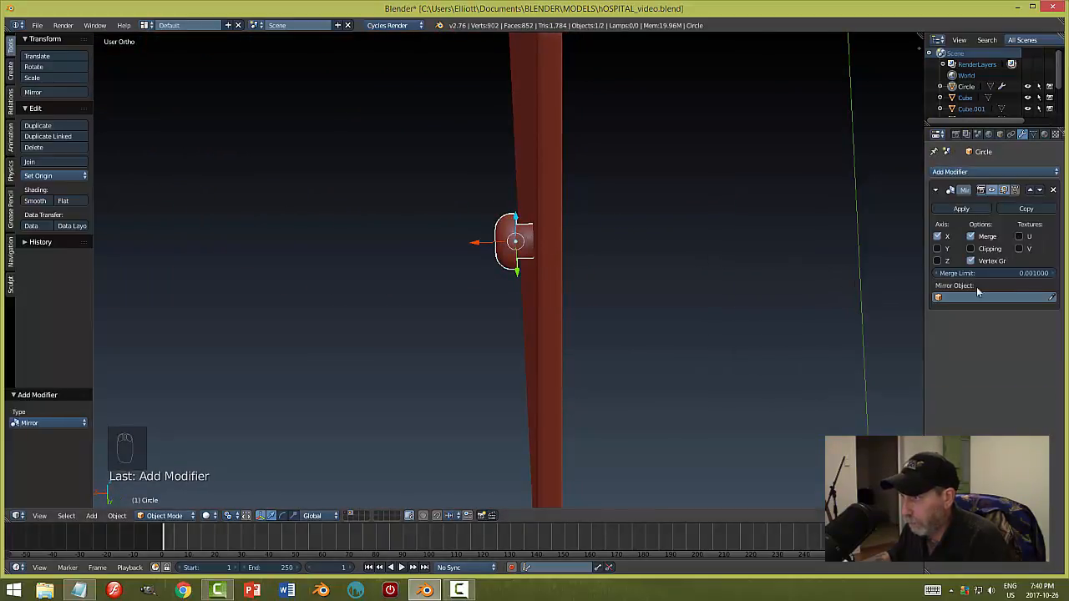
click(551, 285)
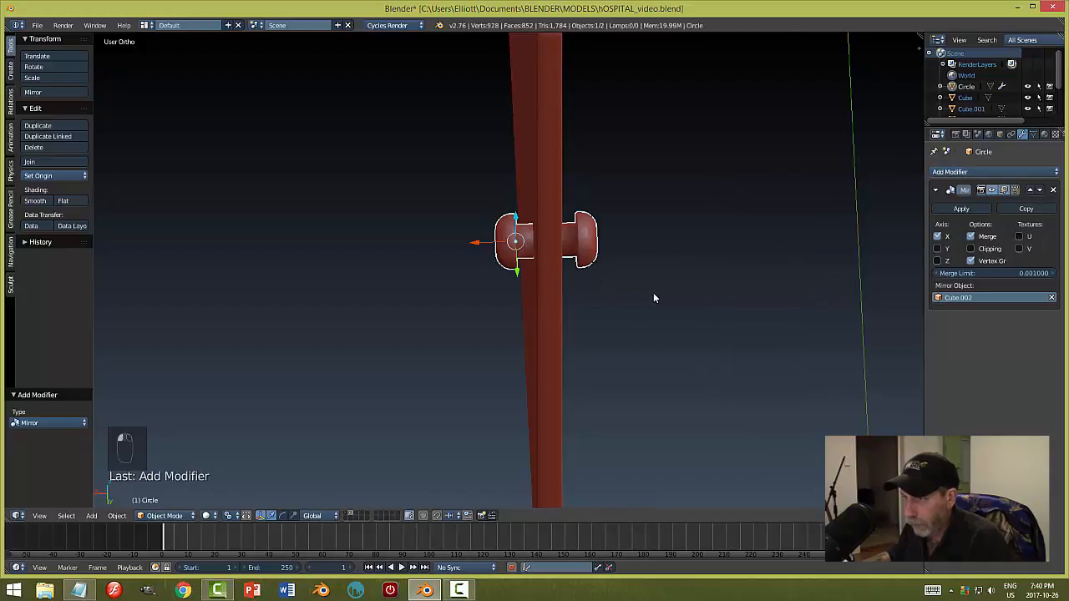
middle_drag(653, 292, 795, 258)
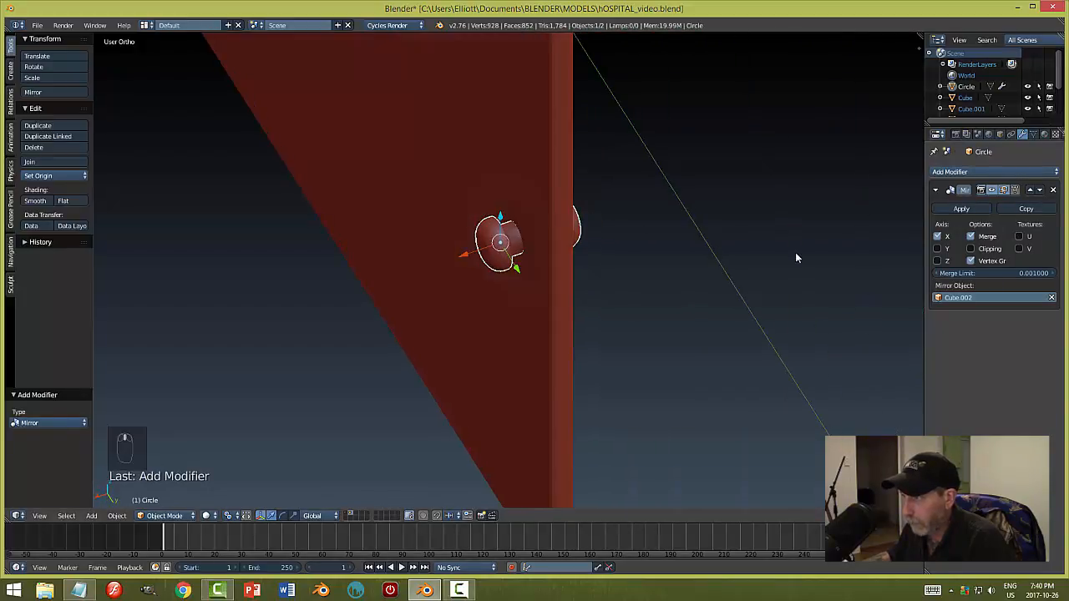
- Apply the knob's Mirror modifier and join both knobs into the door panel object
click(961, 209)
shift+right_click(496, 164)
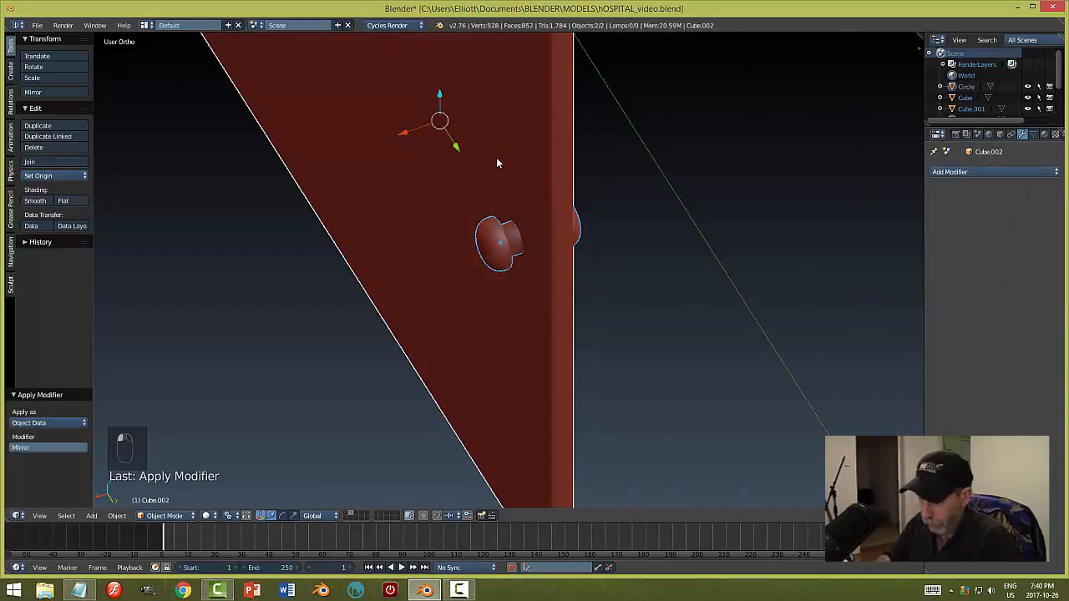
key(ctrl+j)
scroll(496, 163, down, 5)
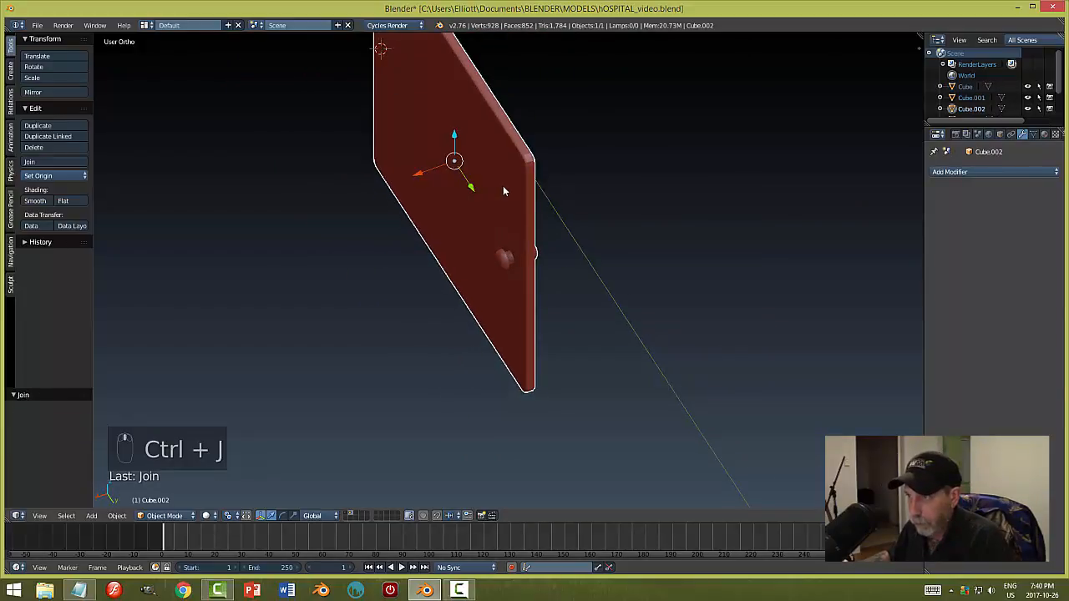
- Save the blend file over the existing one and move the finished door to the first layer
middle_drag(503, 190, 632, 198)
key(ctrl+s)
click(638, 200)
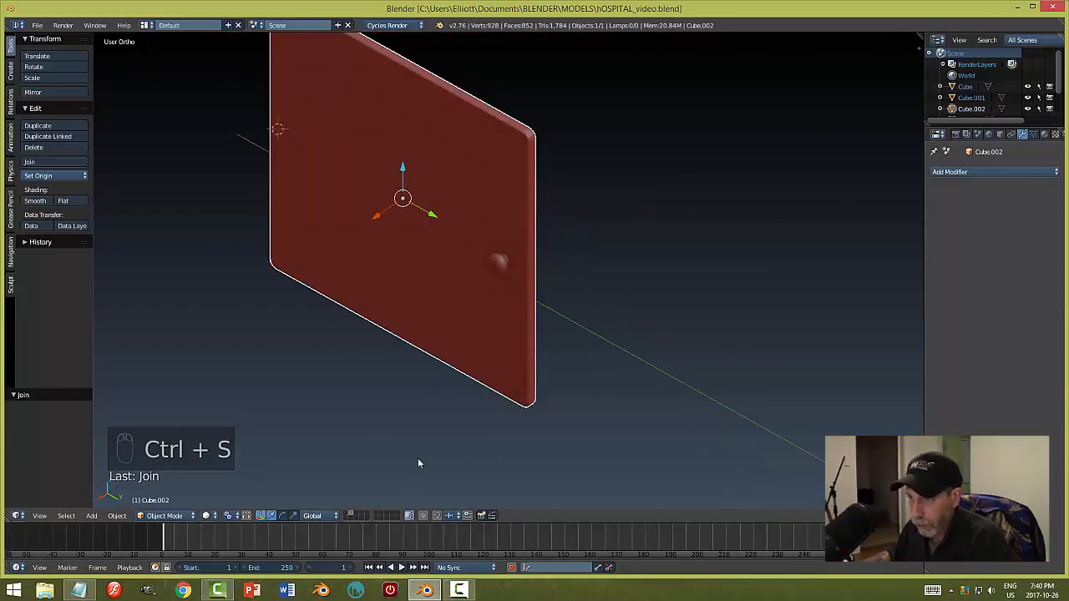
key(m)
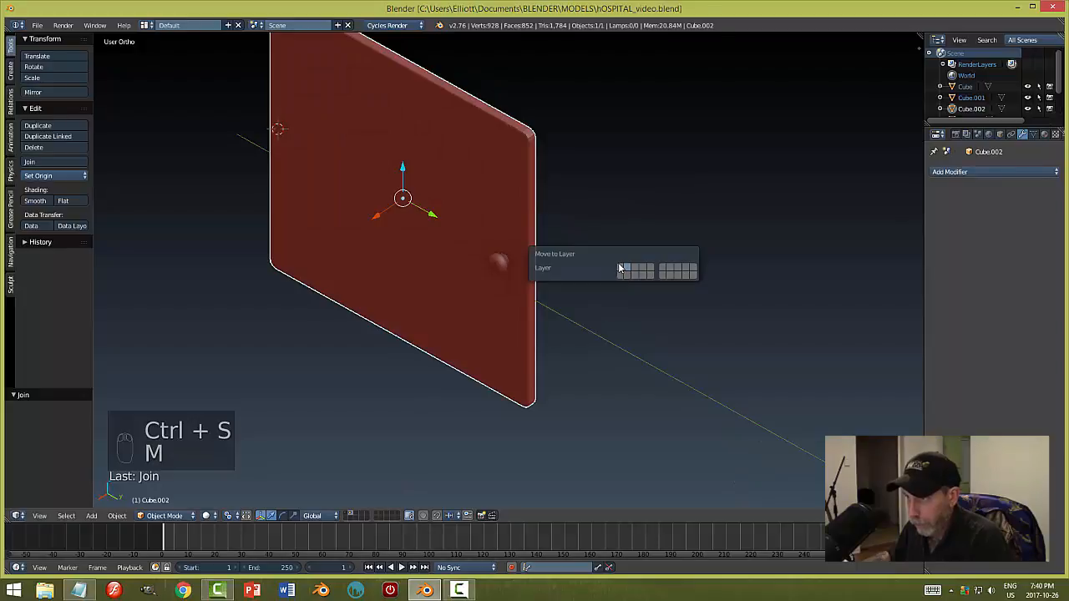
click(621, 268)
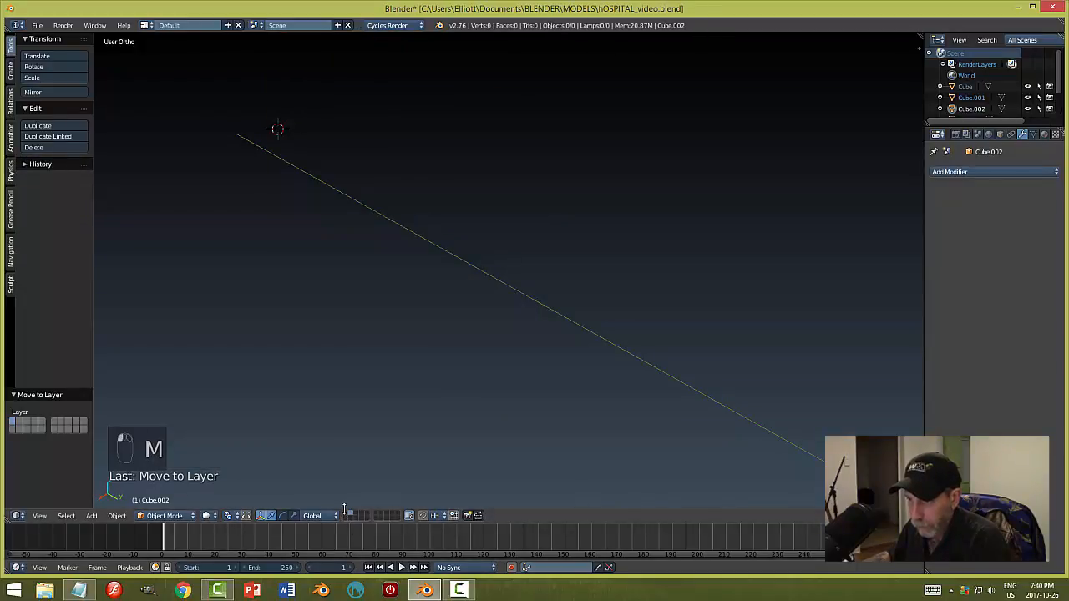
- Show the first layer with the walls and inspect how the door fits in its opening
click(349, 512)
key(a)
scroll(480, 393, up, 2)
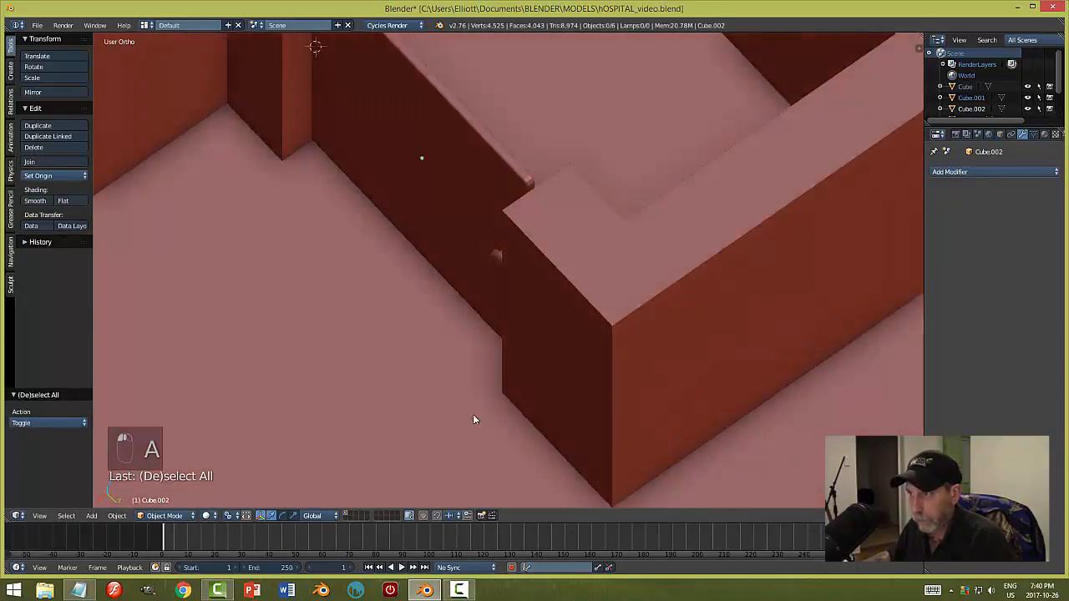
middle_drag(473, 415, 565, 389)
right_click(389, 271)
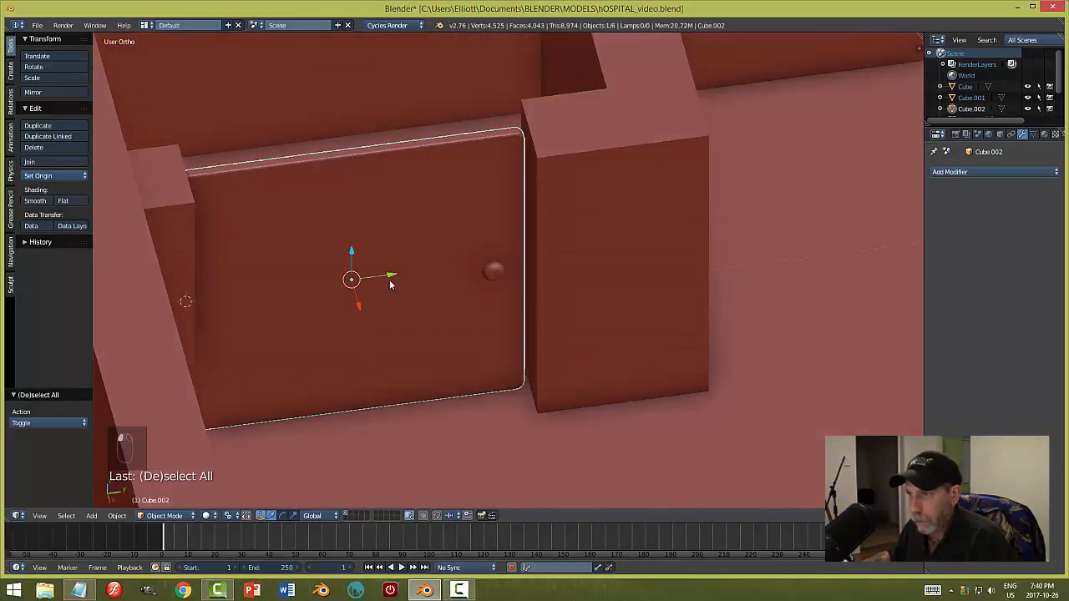
middle_drag(389, 284, 384, 279)
drag(389, 276, 397, 284)
key(a)
middle_drag(426, 288, 391, 264)
- Set the pivot point to the 3D cursor and swing the door open by rotating it about -34.4° around Z
right_click(373, 245)
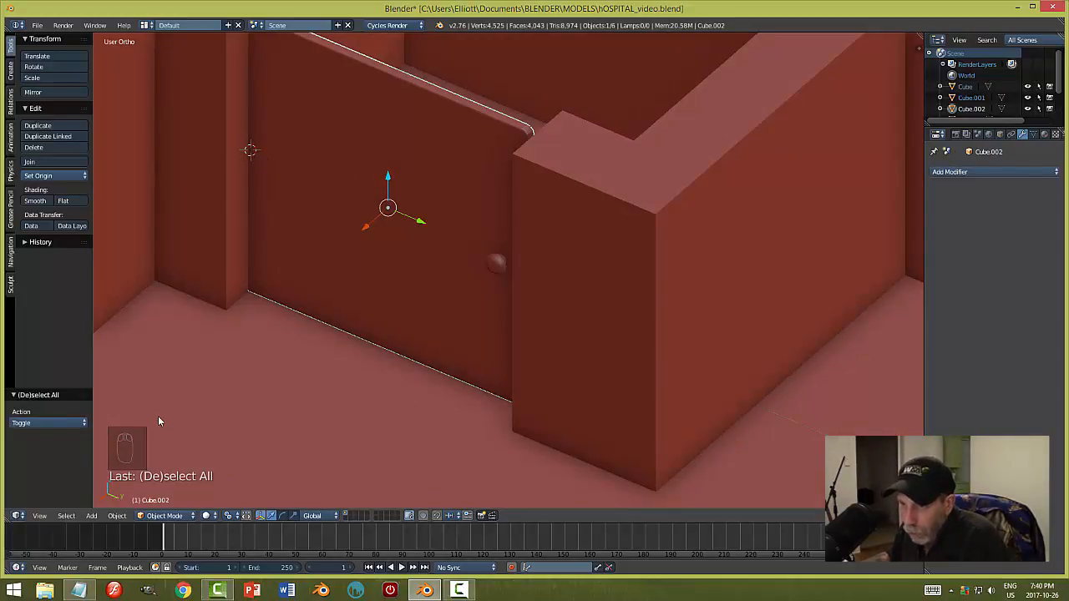
click(230, 515)
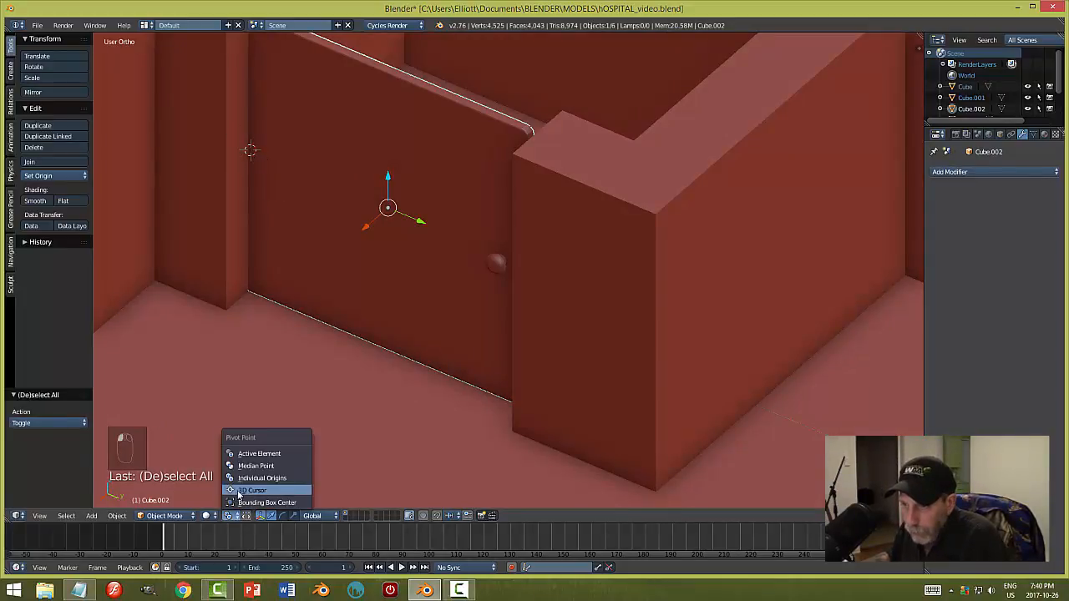
click(242, 491)
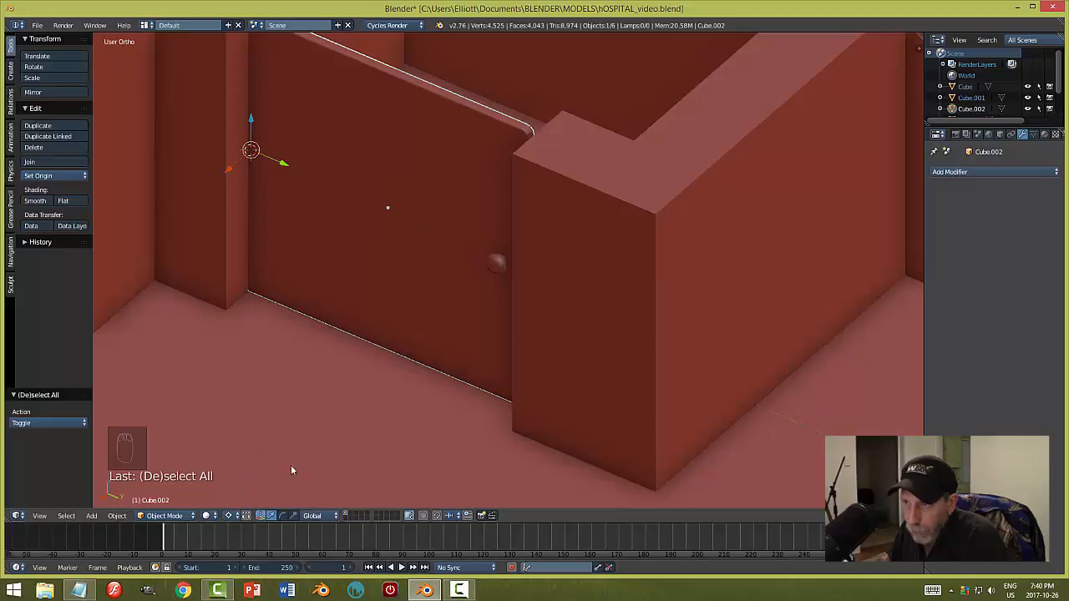
middle_drag(371, 386, 412, 348)
key(r)
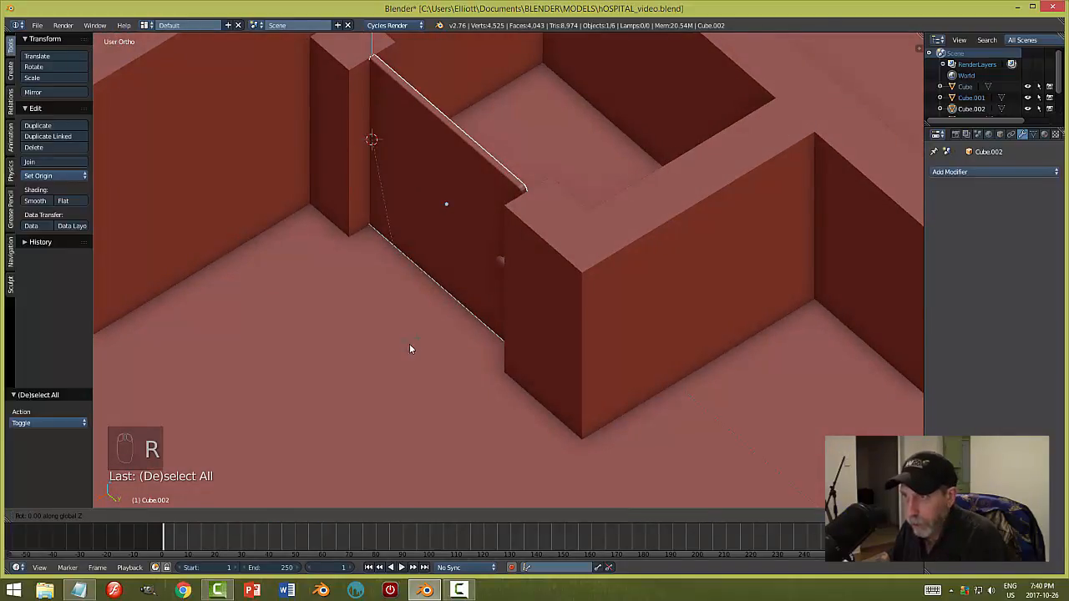
click(261, 396)
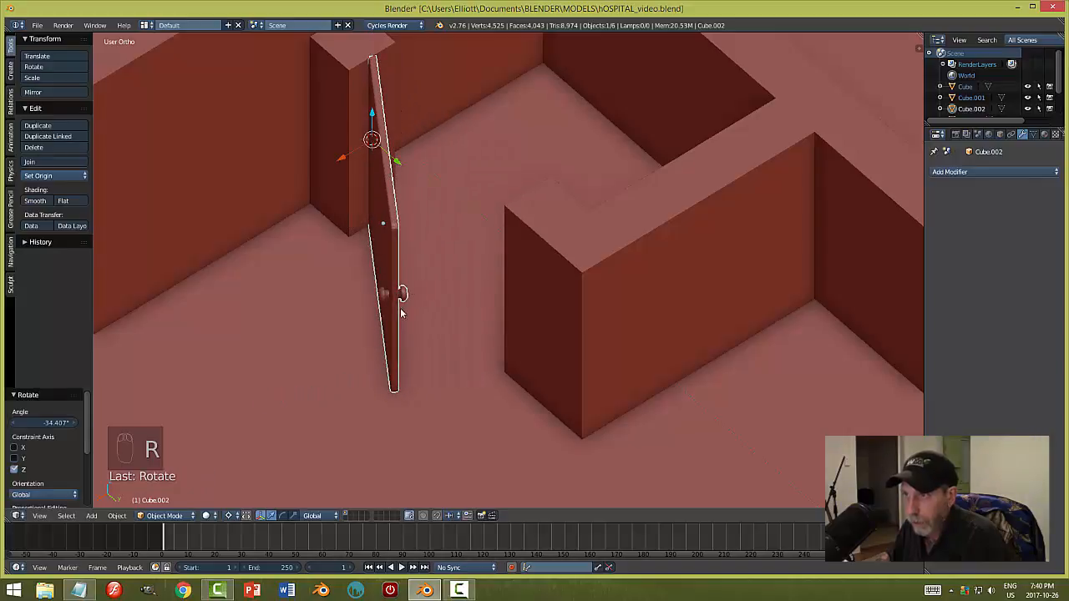
middle_drag(261, 396, 431, 284)
drag(374, 175, 497, 235)
key(a)
- Examine the opened door in its doorway from several sides of the building
middle_drag(497, 235, 445, 260)
scroll(445, 259, down, 4)
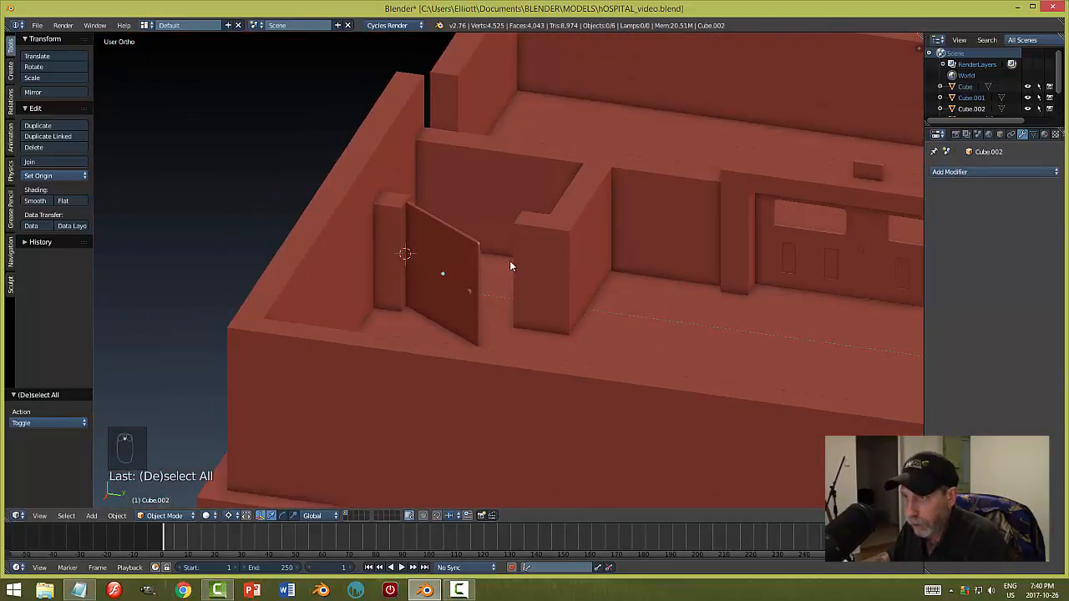
middle_drag(511, 265, 446, 308)
scroll(531, 273, down, 2)
scroll(551, 248, up, 4)
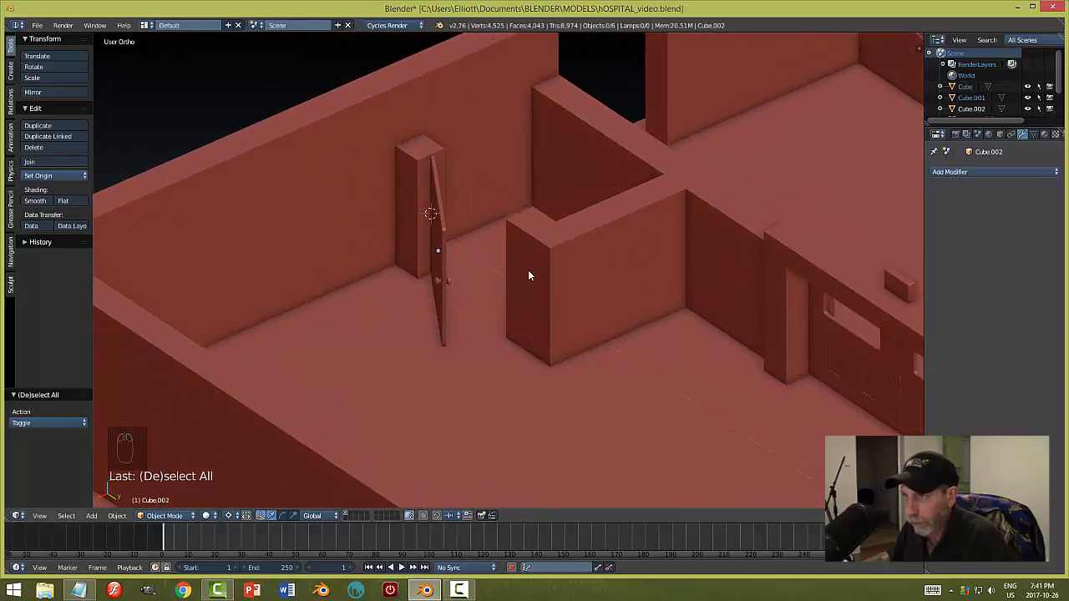
middle_drag(530, 274, 417, 266)
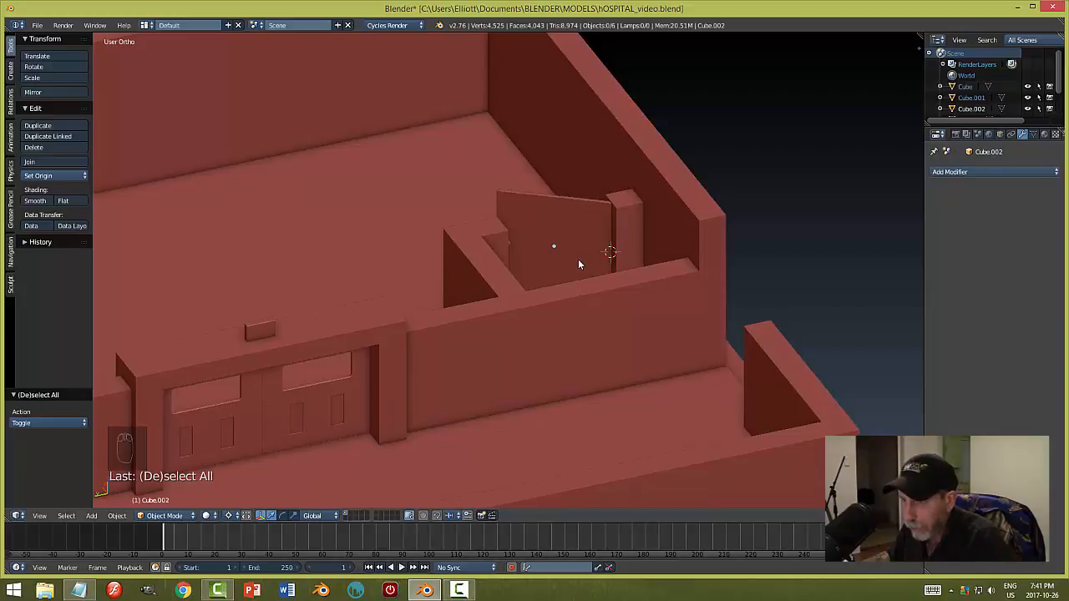
scroll(576, 260, up, 2)
middle_drag(564, 251, 721, 265)
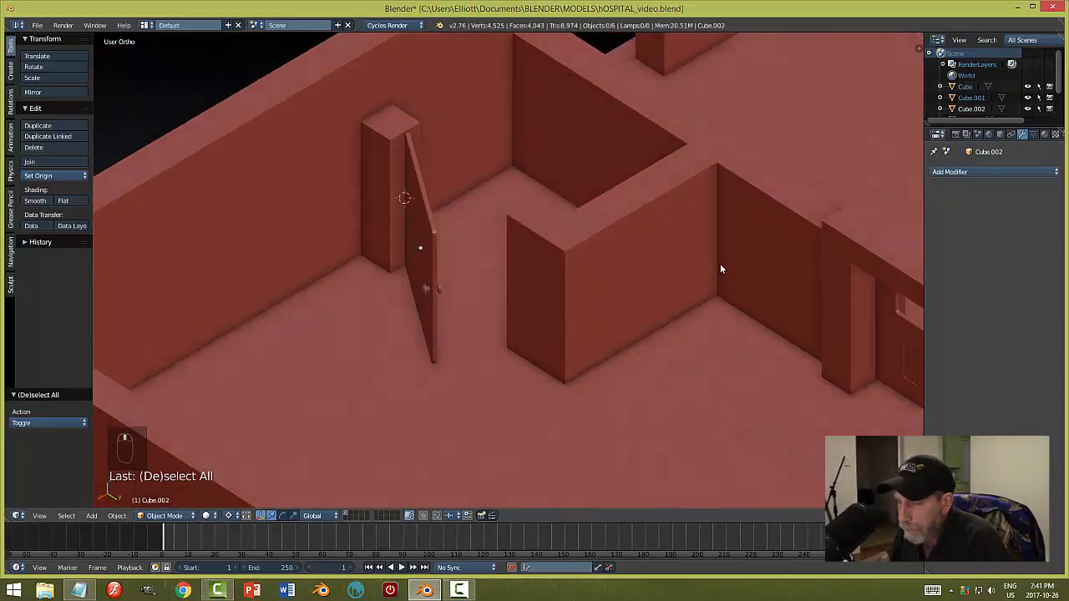
- Extrude the three top faces of the wall ends on both sides of the door upward by 0.266
right_click(591, 216)
key(Tab)
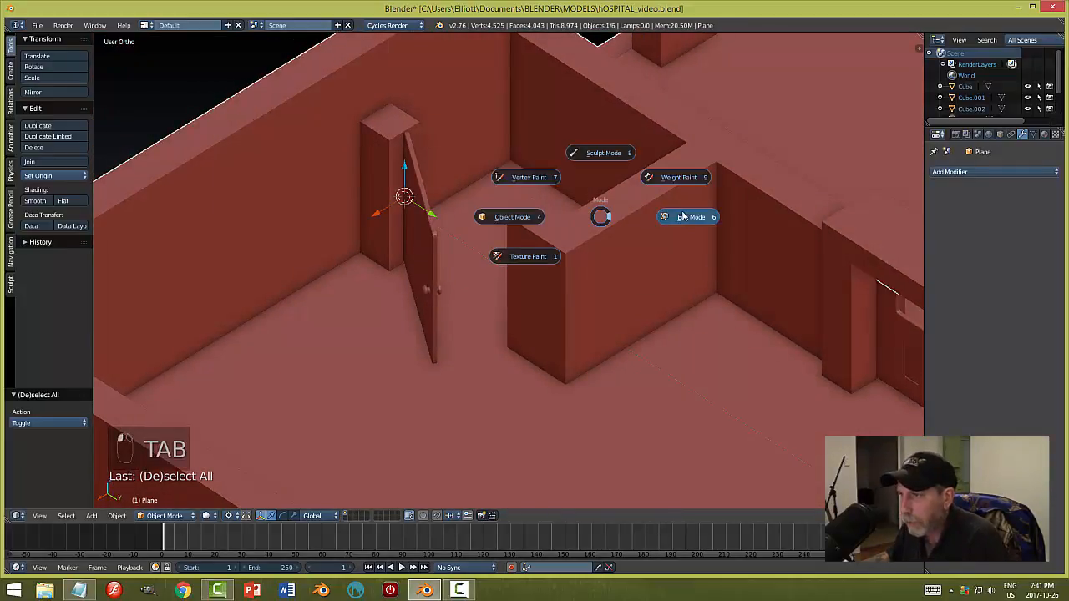
click(684, 216)
key(ctrl+Tab)
click(368, 143)
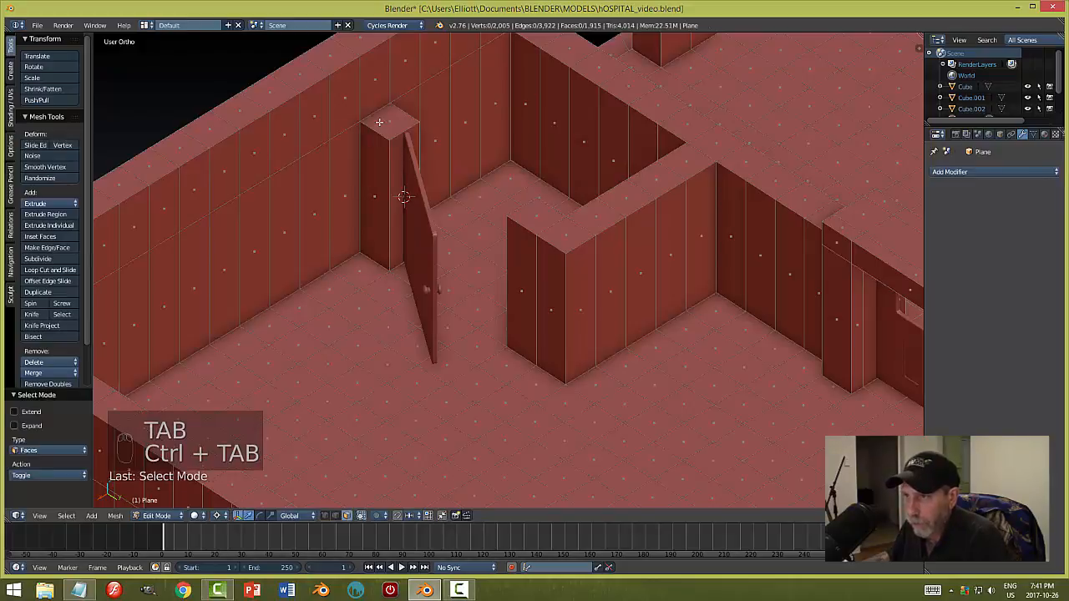
shift+right_click(539, 219)
shift+right_click(567, 234)
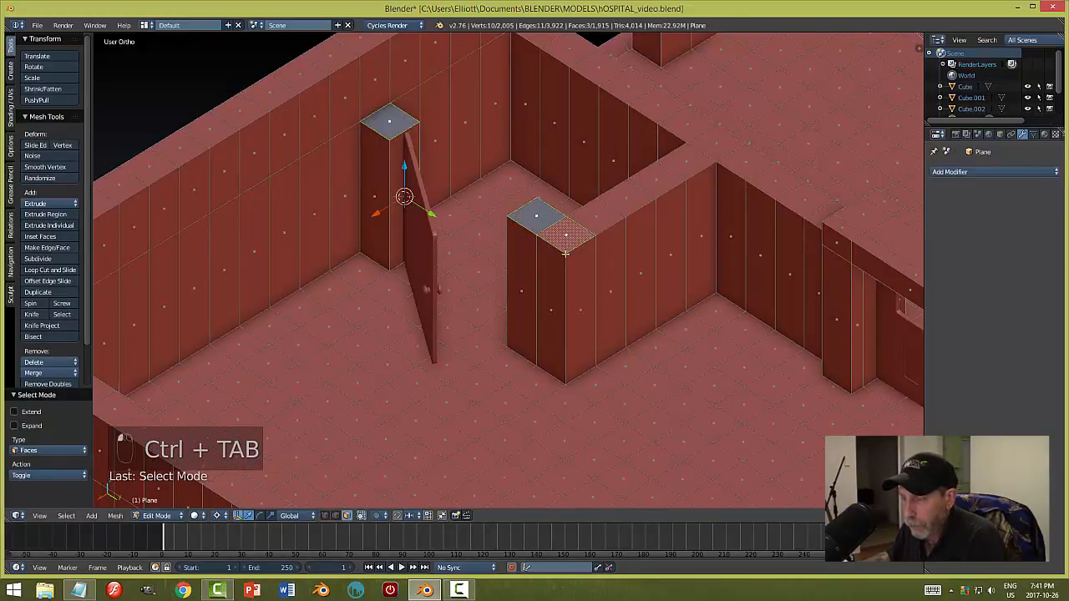
middle_drag(585, 248, 616, 233)
key(e)
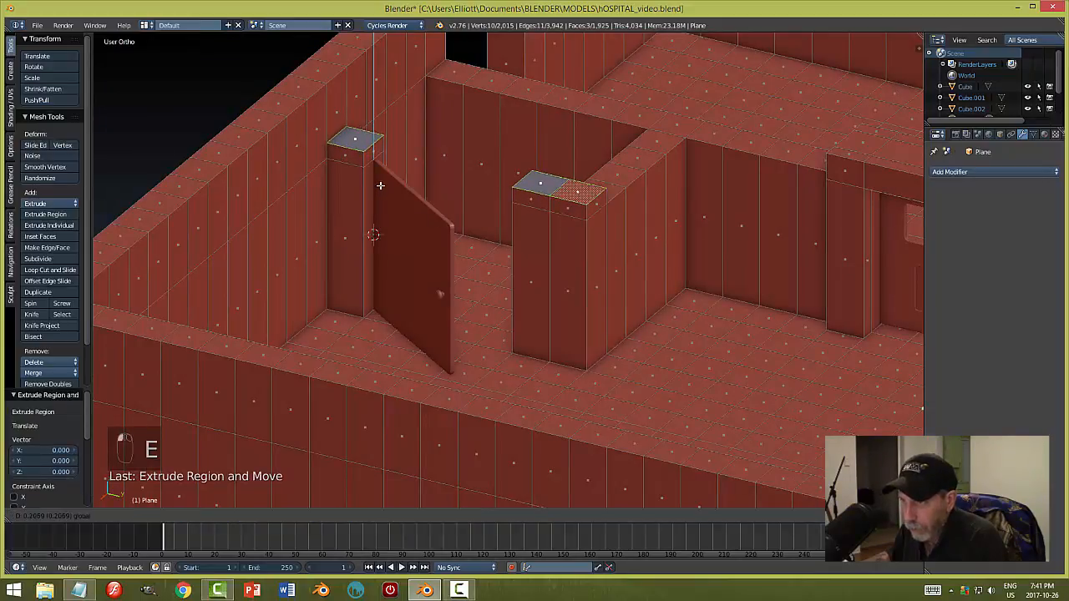
click(387, 169)
- Bridge the facing side faces of the two raised wall ends into a lintel over the door and return to Object Mode
click(375, 146)
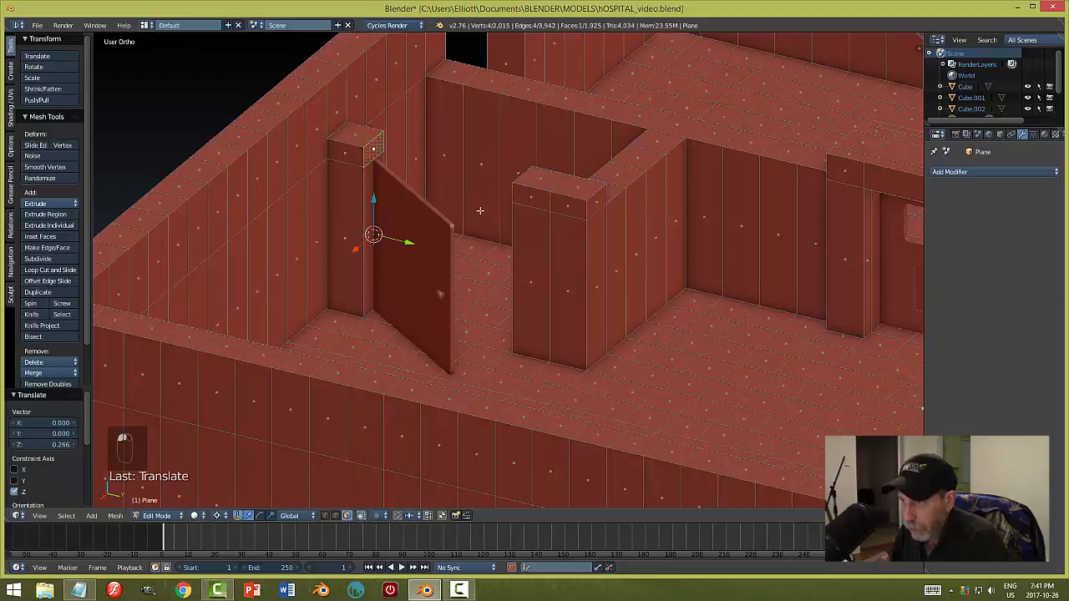
middle_drag(480, 211, 498, 175)
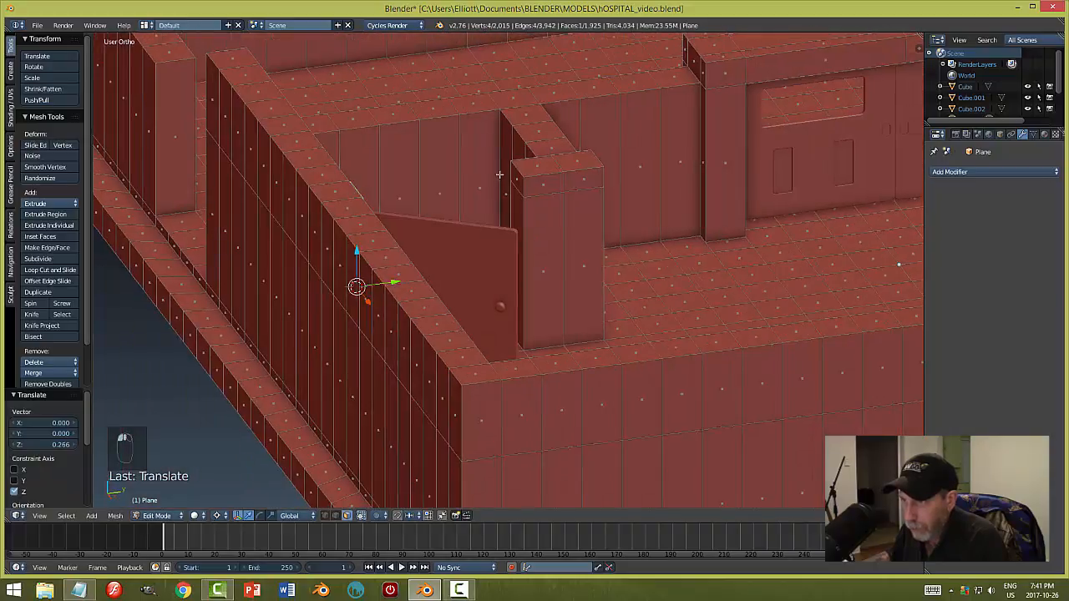
key(ctrl+e)
click(659, 245)
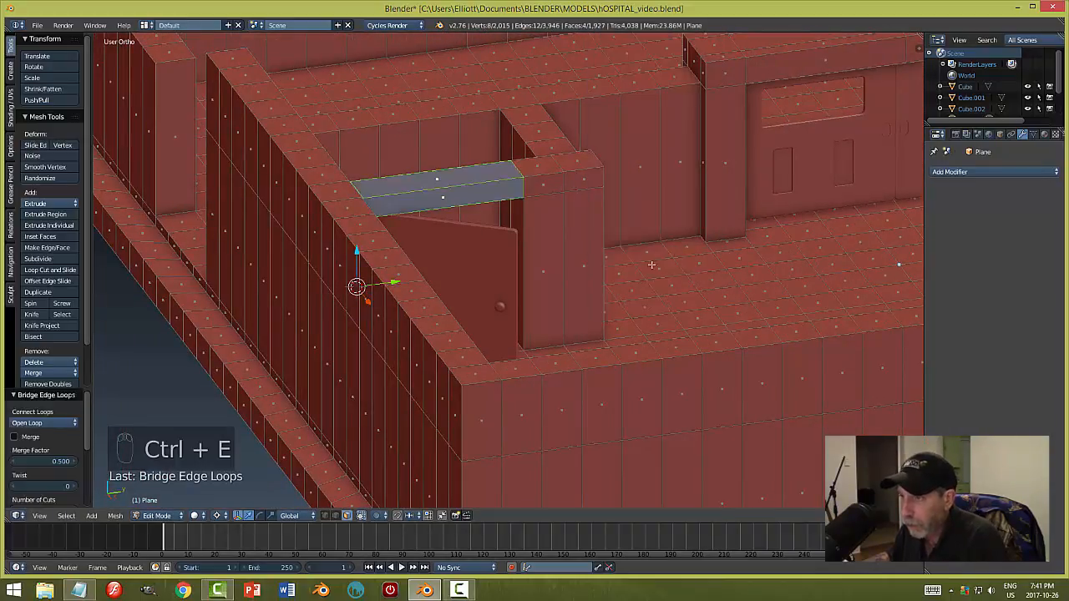
key(a)
key(Tab)
click(716, 254)
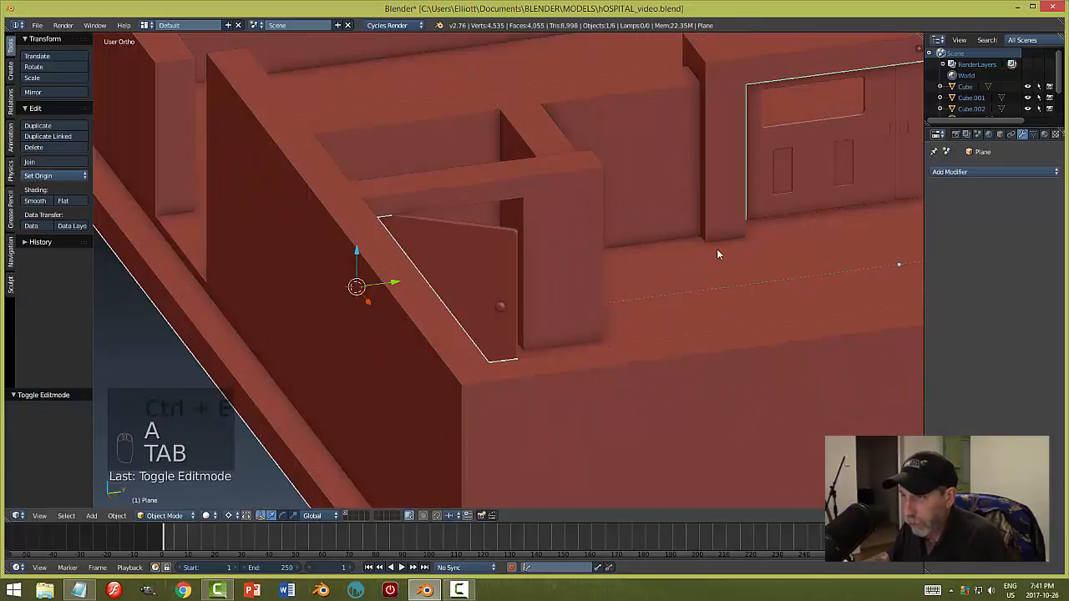
- Review the finished doorway and the floor plan from several sides and save the blend file
middle_drag(716, 252, 401, 222)
key(a)
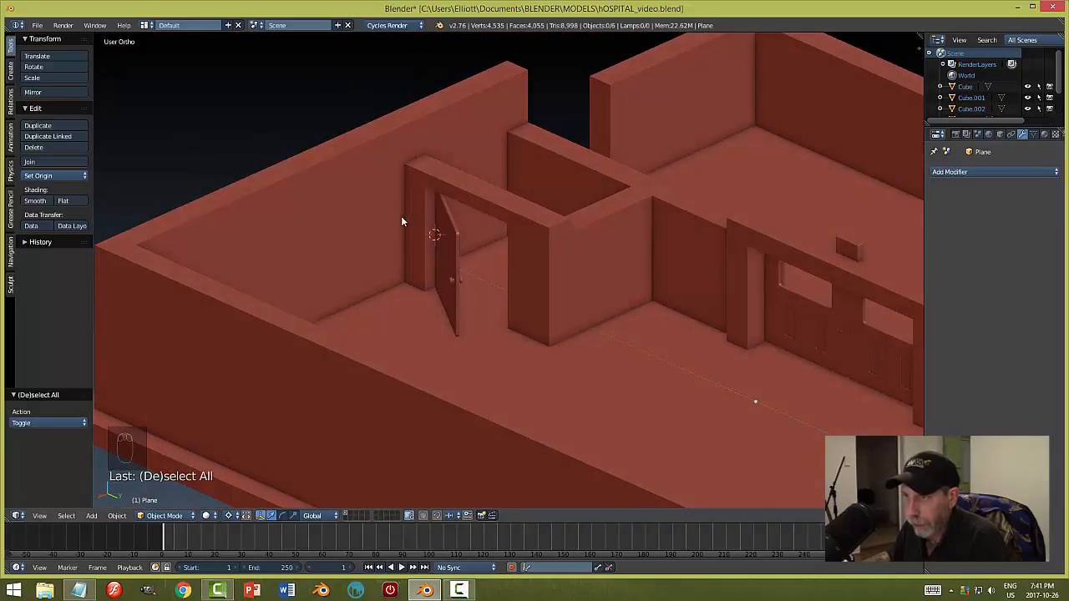
middle_drag(435, 189, 278, 226)
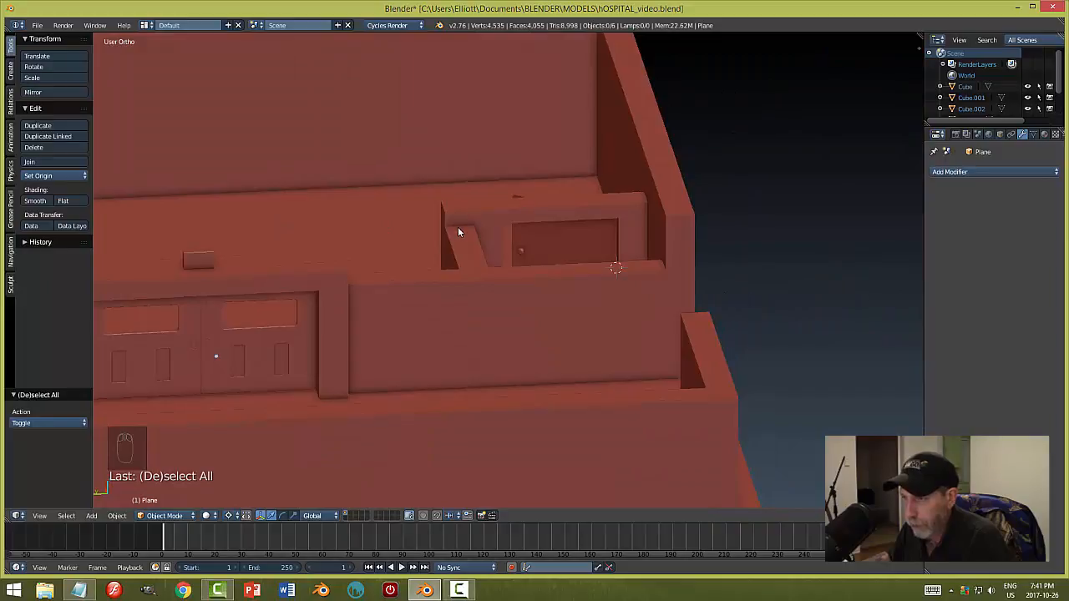
middle_drag(458, 227, 677, 269)
scroll(677, 264, down, 5)
middle_drag(765, 272, 549, 298)
key(ctrl+s)
scroll(770, 279, down, 3)
scroll(548, 298, up, 3)
middle_drag(467, 320, 518, 281)
scroll(516, 279, up, 3)
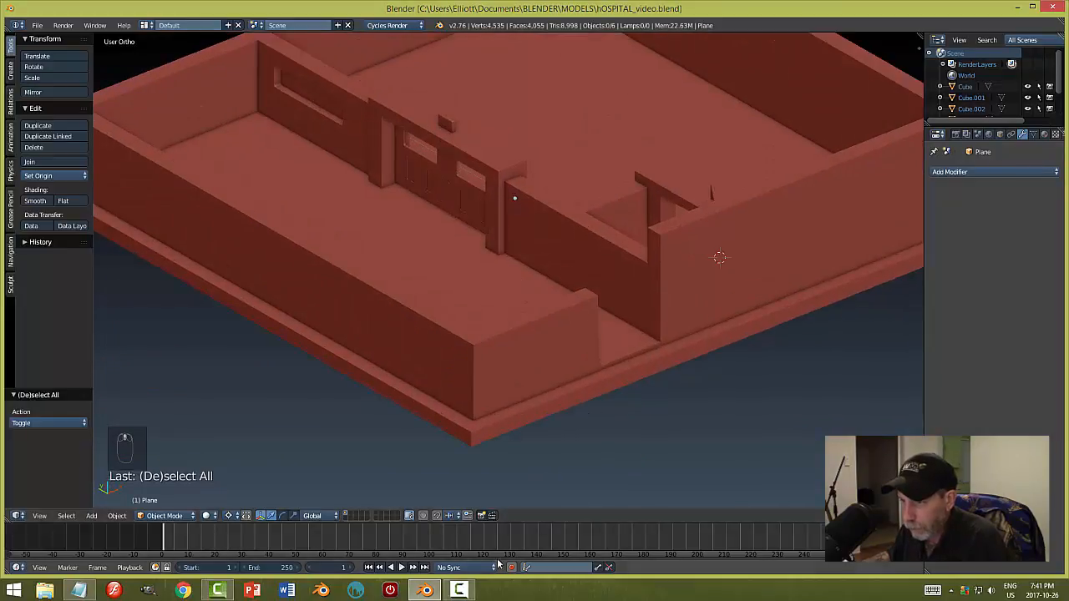
- Check the list of hospital models in the Notepad file models for hospital.txt and return to Blender
click(458, 591)
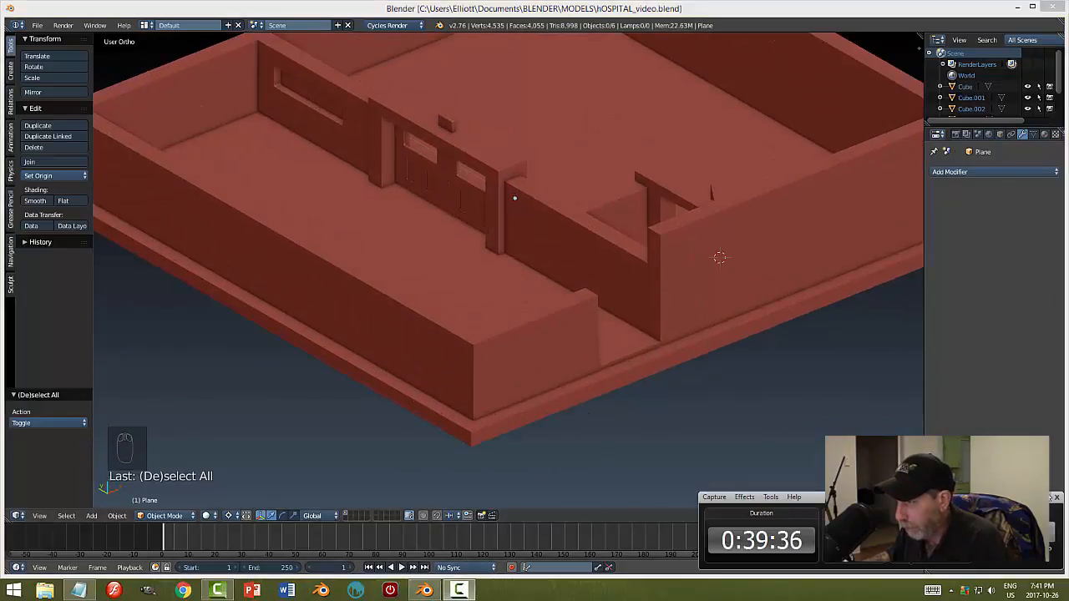
middle_drag(663, 339, 638, 351)
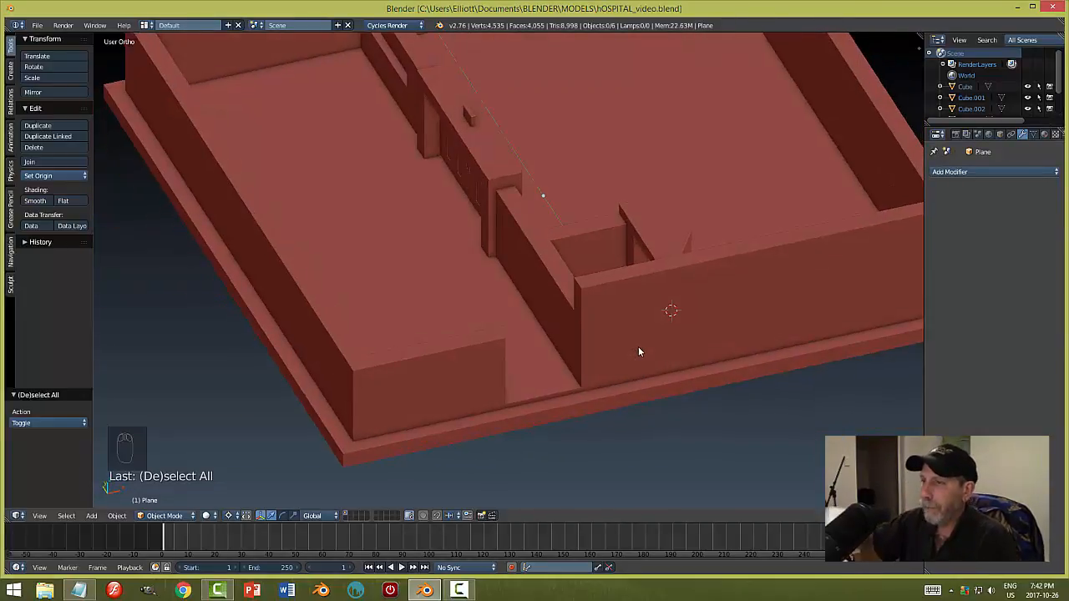
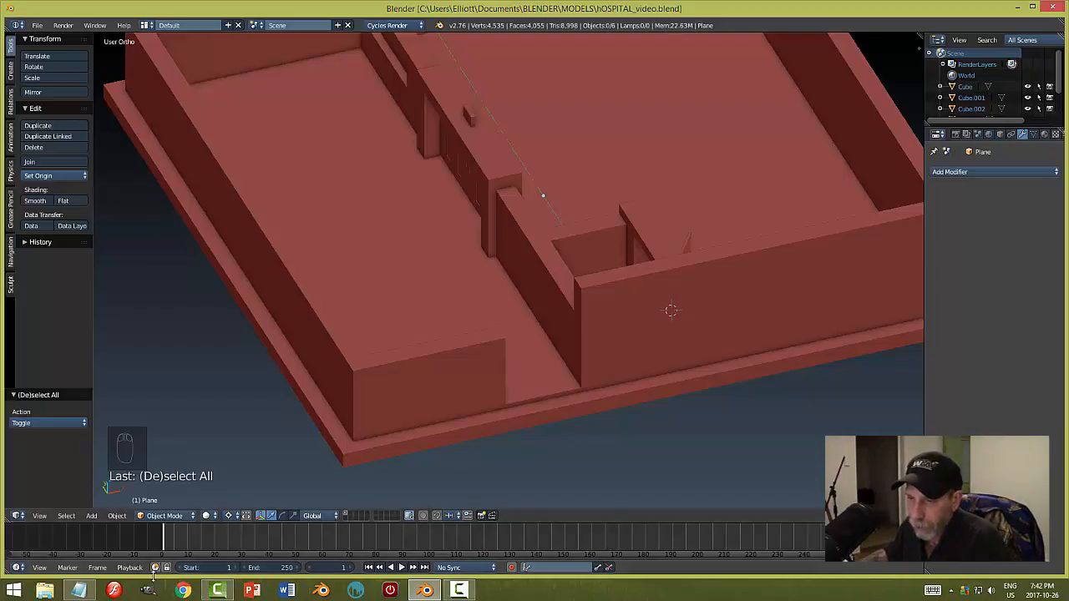
click(79, 591)
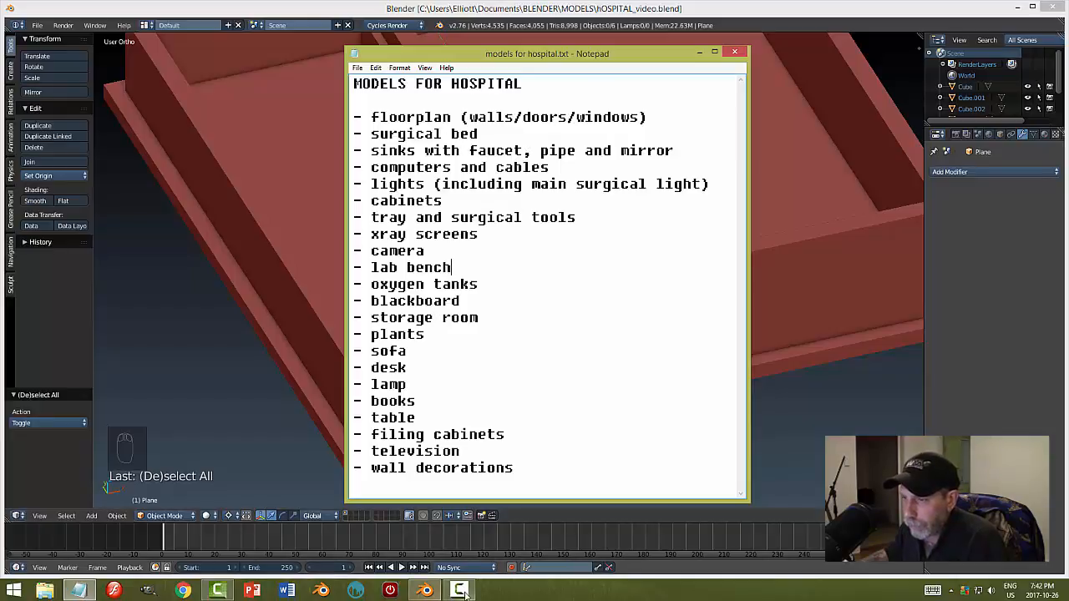
click(425, 591)
- Snap the 3D cursor to a vertical edge in the middle of the short wall beside the doorway and return to Object Mode
middle_drag(694, 281, 431, 140)
scroll(450, 196, up, 2)
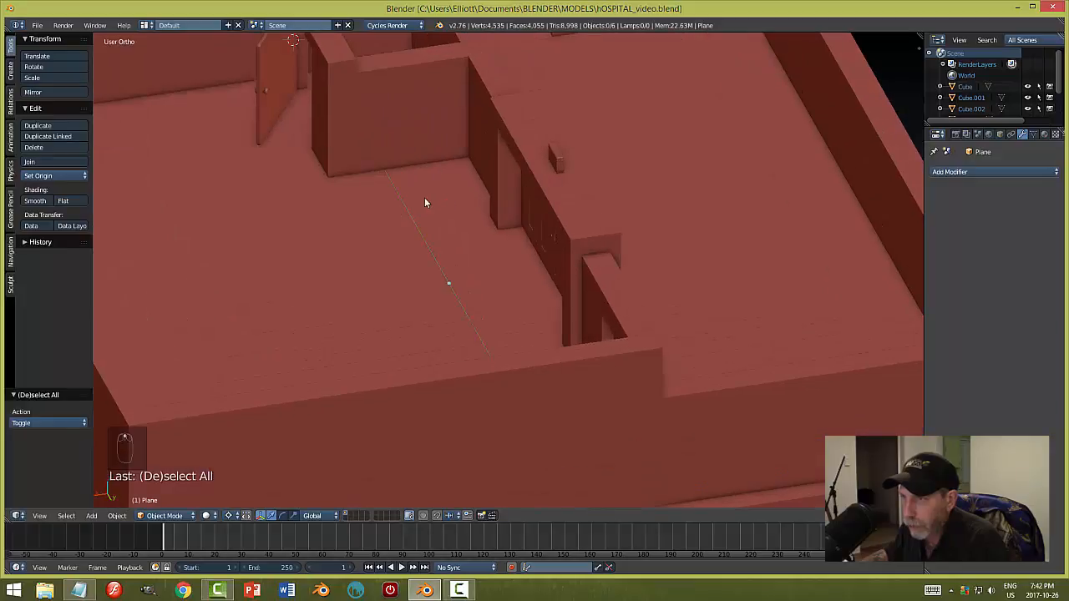
middle_drag(424, 197, 438, 250)
right_click(458, 199)
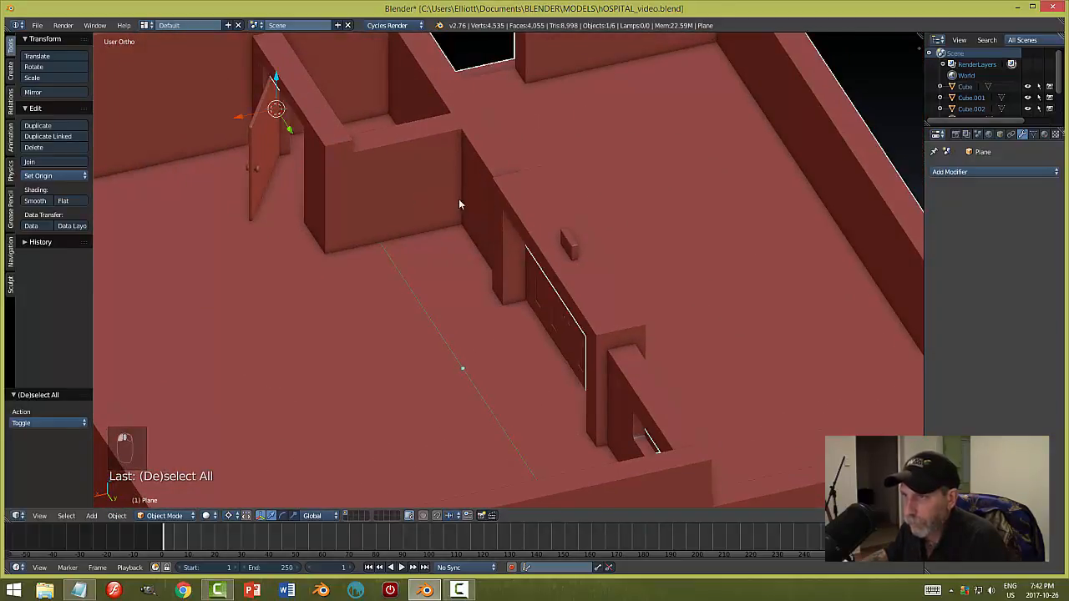
key(Tab)
click(578, 203)
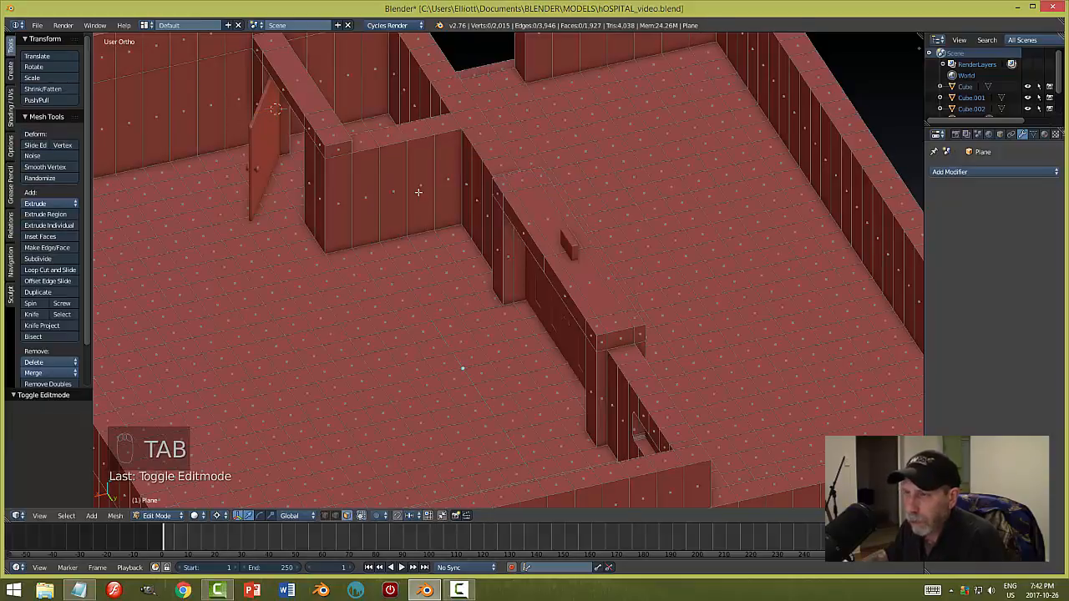
key(ctrl+Tab)
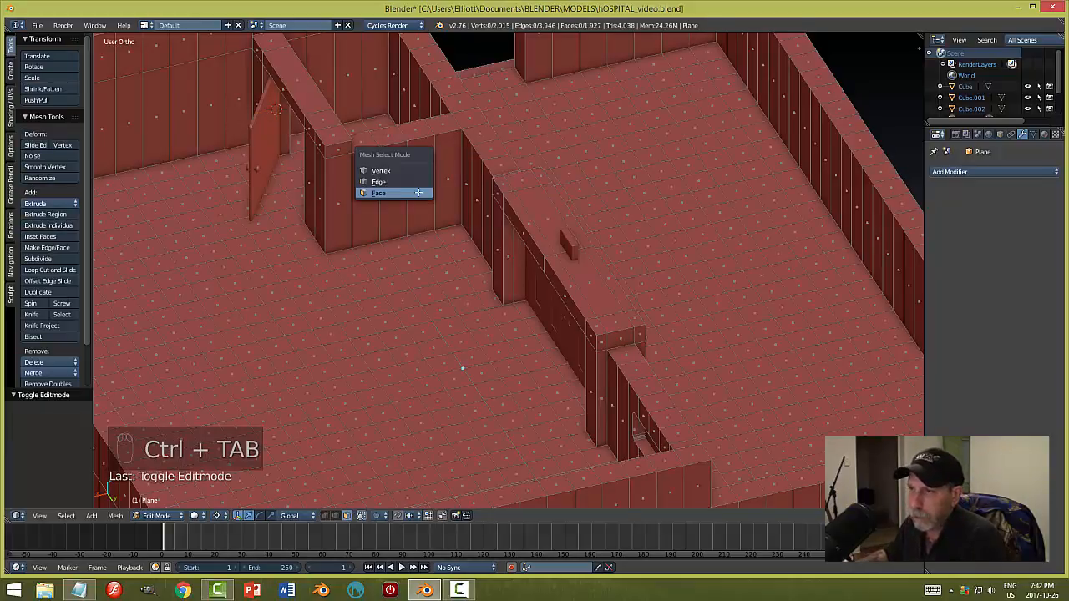
click(404, 182)
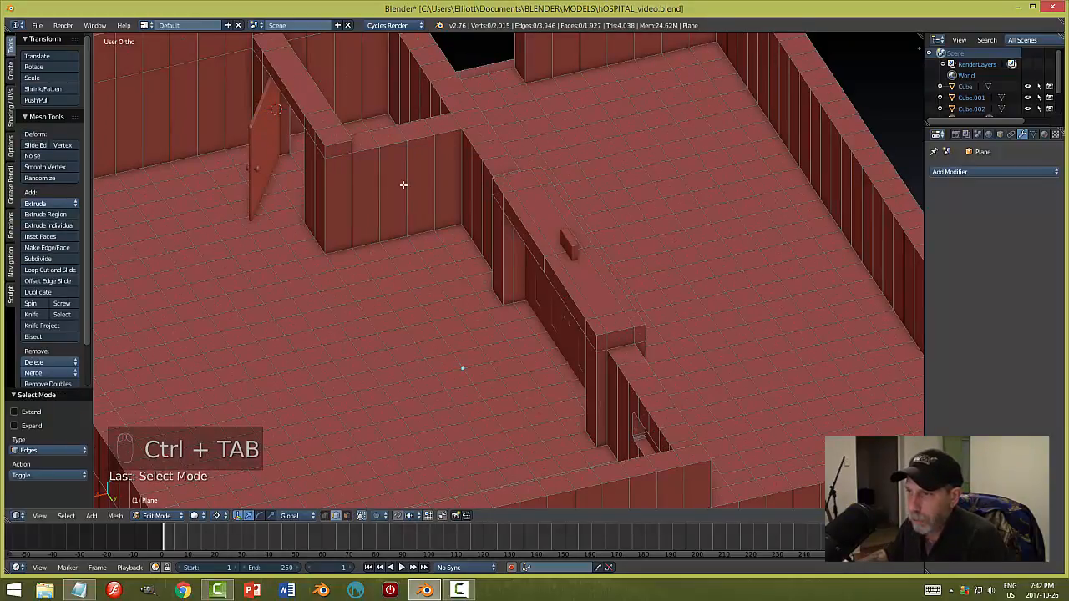
key(shift+s)
click(501, 215)
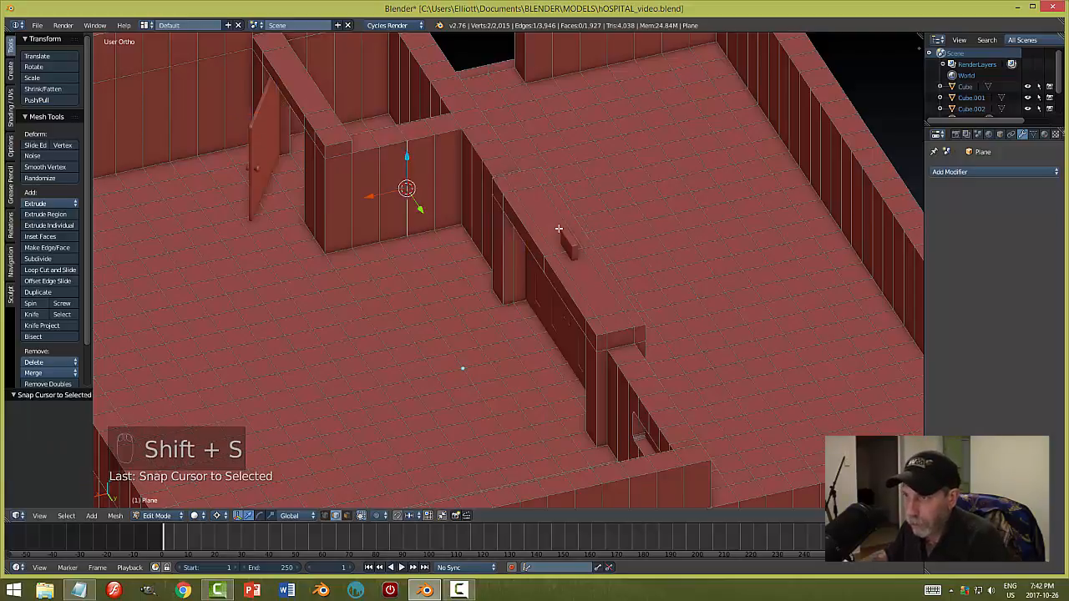
key(a)
key(Tab)
click(498, 231)
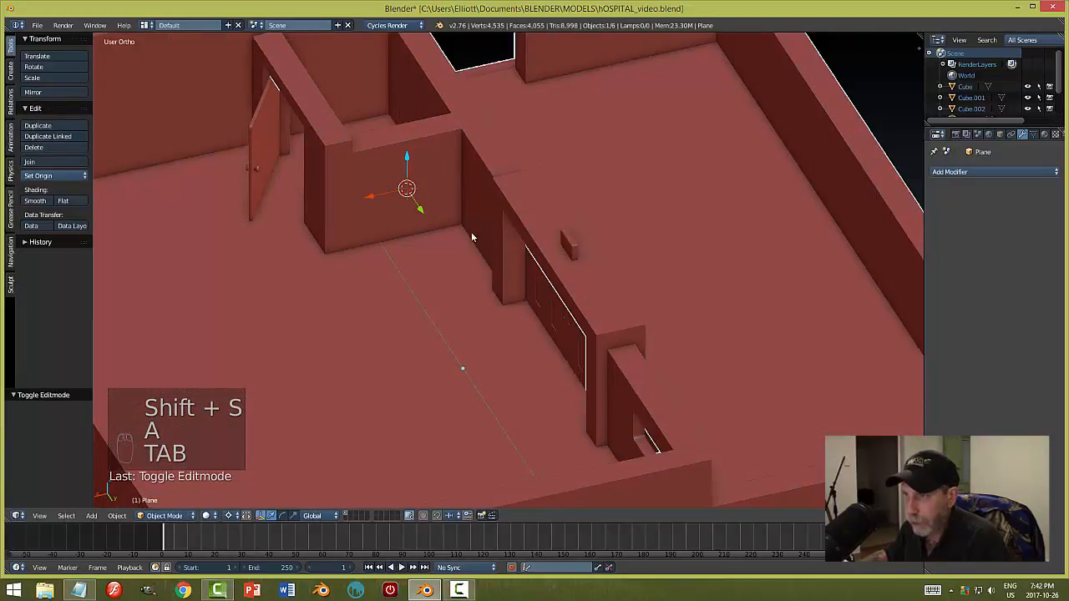
- Add a cube mesh at the 3D cursor on the short wall beside the doorway
middle_drag(471, 232, 506, 228)
key(shift+a)
mouse_move(503, 226)
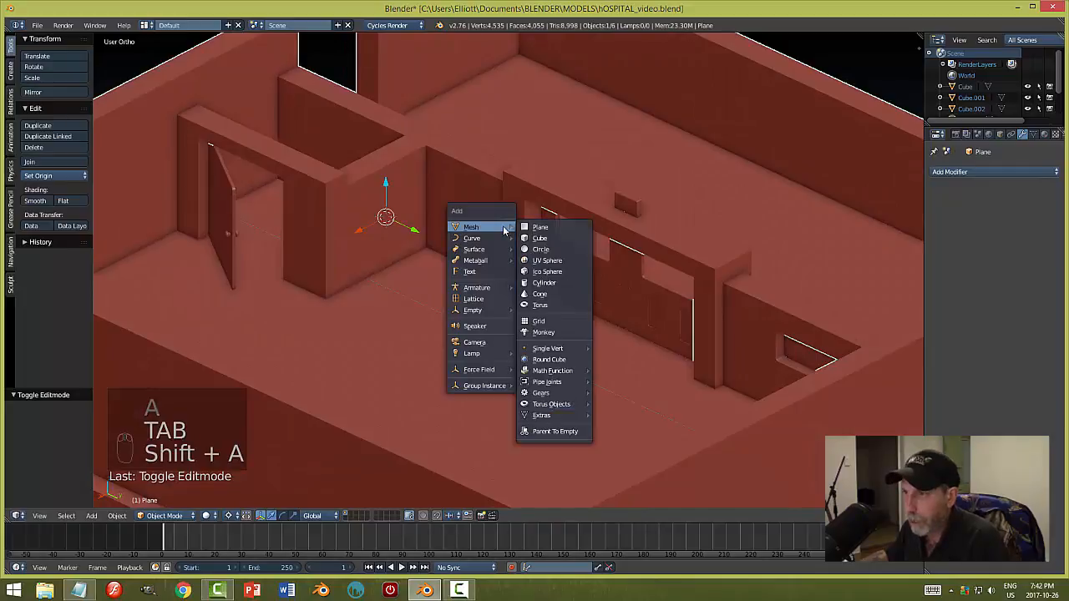
click(559, 239)
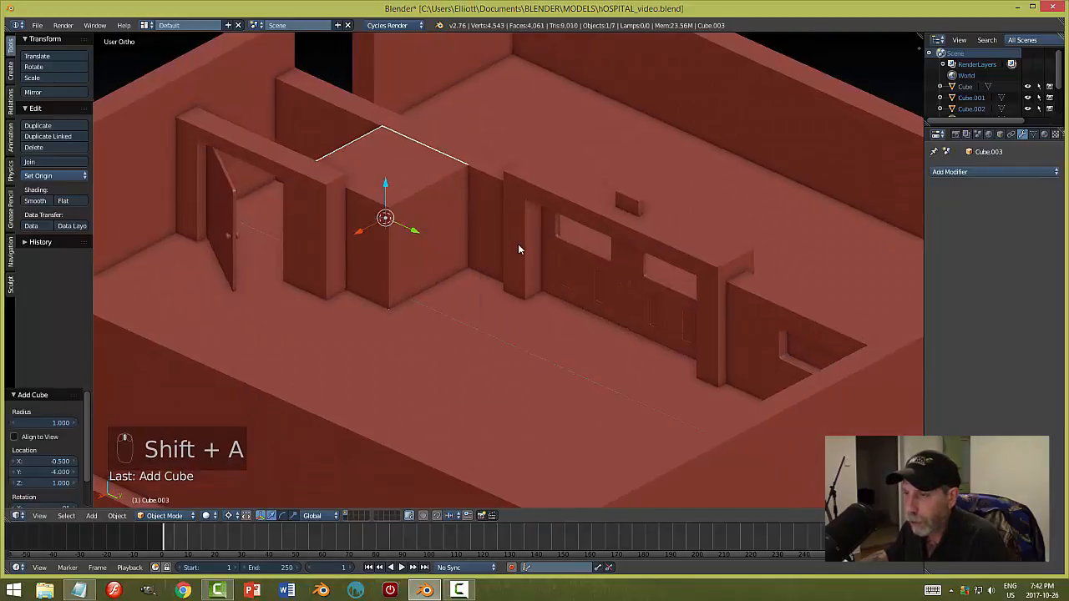
- Scale the new cube to about 0.309 and shift it about 0.228 in negative Y into the short wall
key(s)
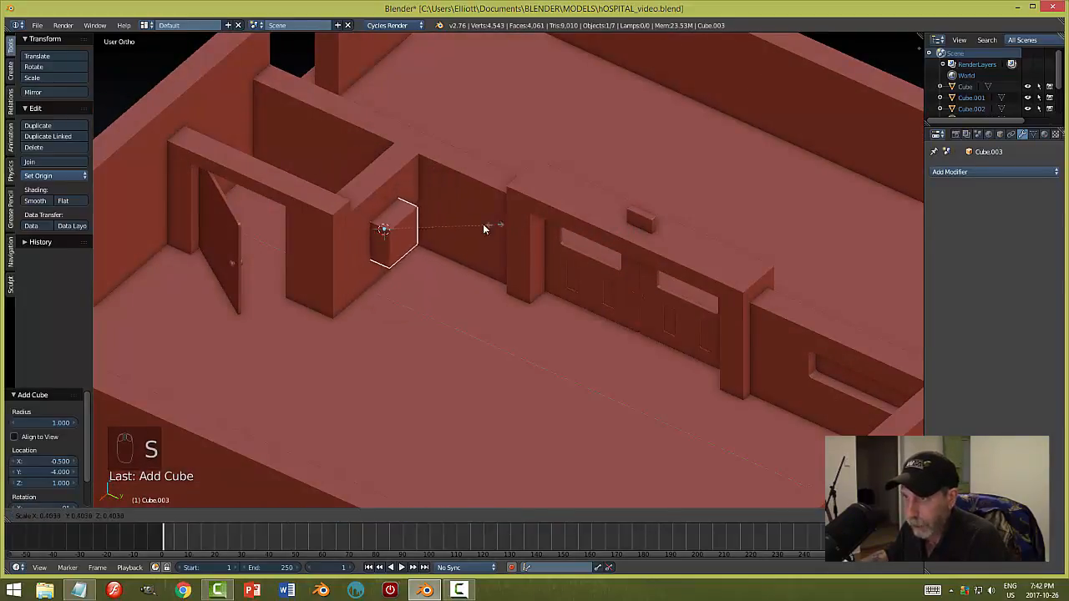
click(470, 230)
scroll(400, 213, up, 3)
middle_drag(401, 213, 506, 271)
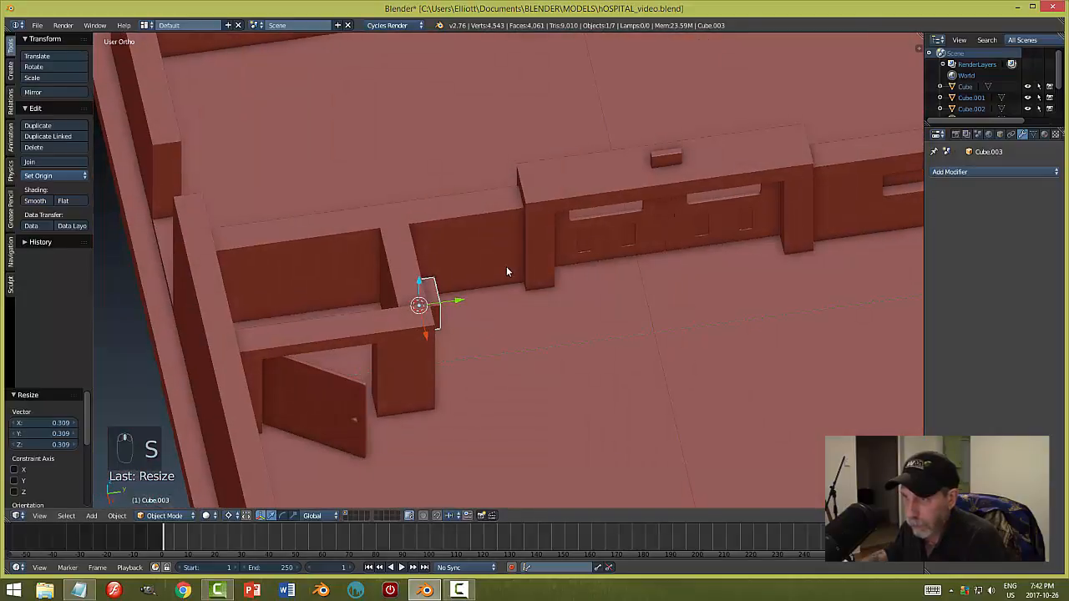
key(g)
key(y)
click(443, 297)
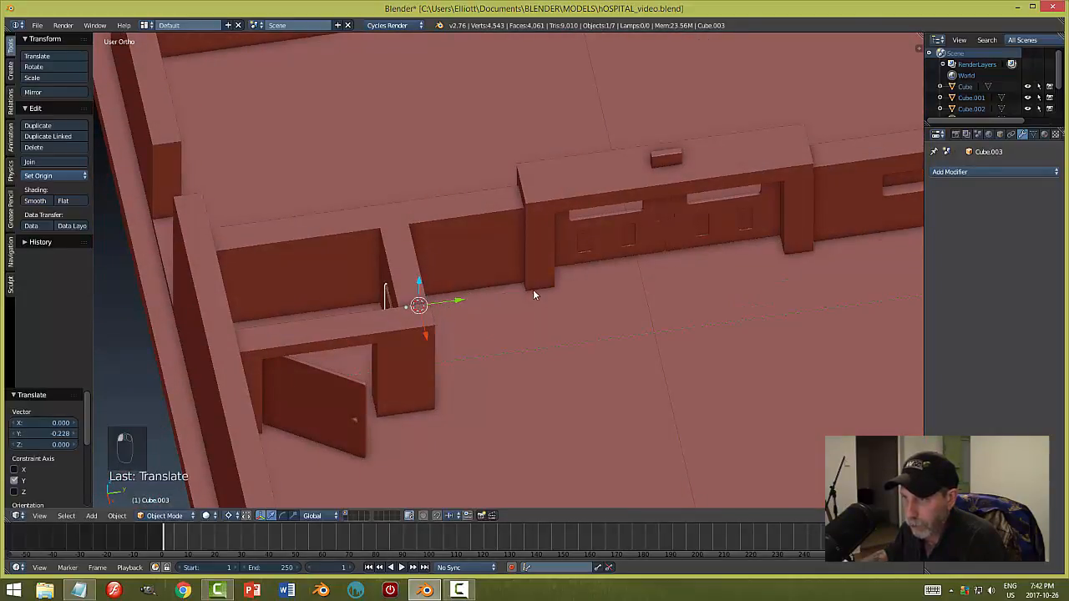
- Enlarge the cube by a factor of about 1.452 and shift it about 0.076 along Y so it passes through the wall
key(s)
click(580, 289)
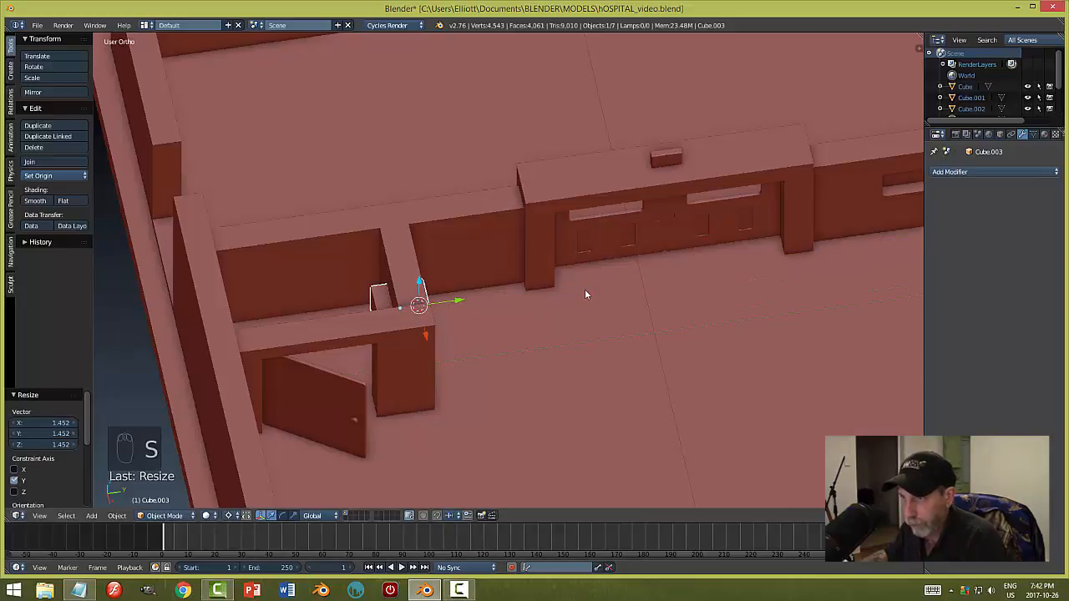
drag(459, 302, 464, 301)
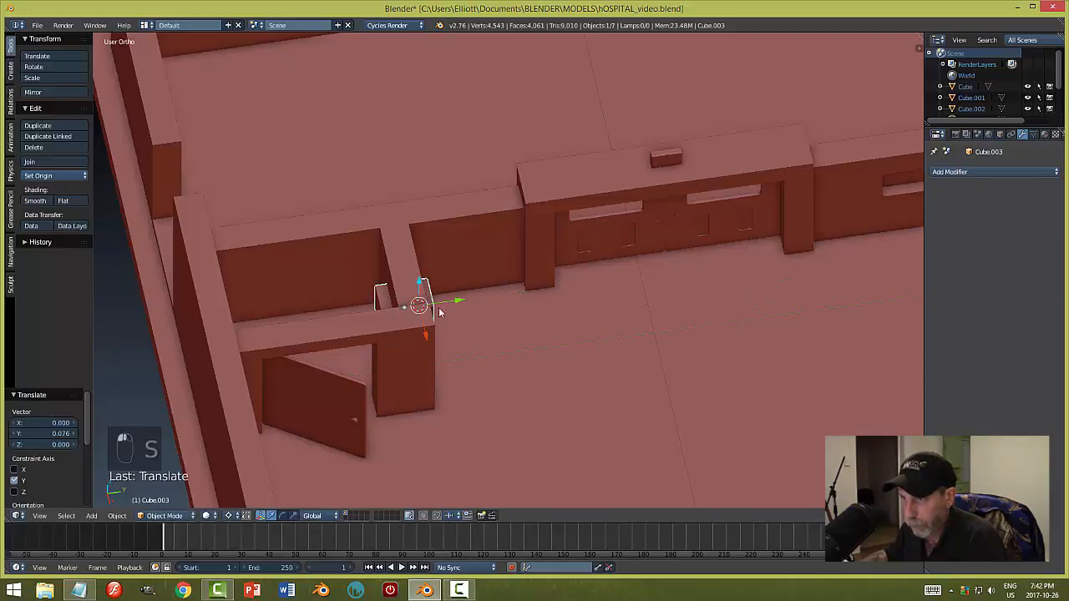
- Raise the cube about 0.235 along Z on the short wall
middle_drag(451, 303, 378, 216)
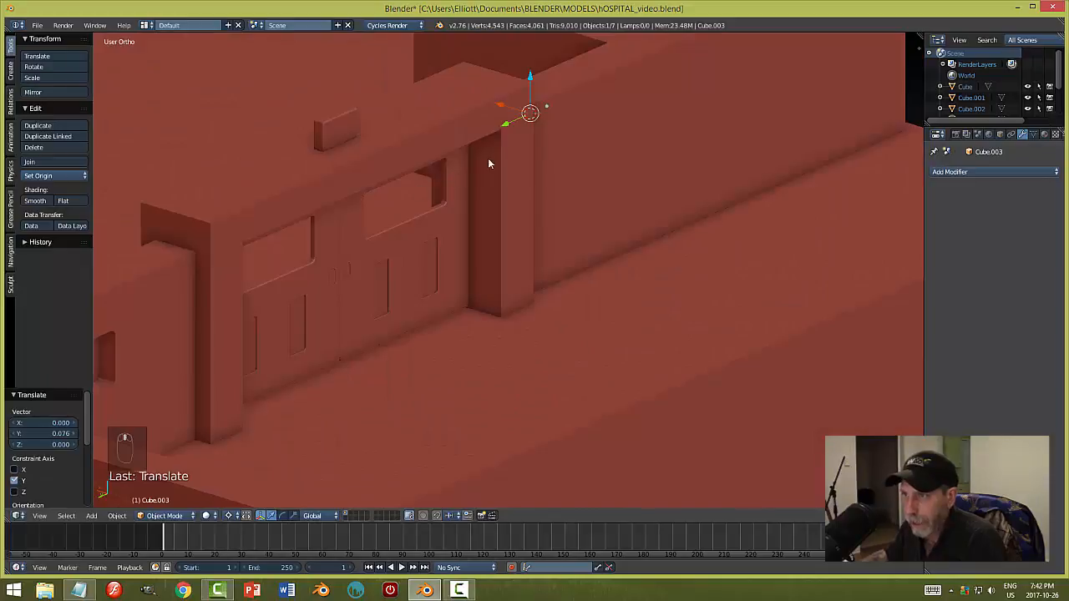
key(KP_Decimal)
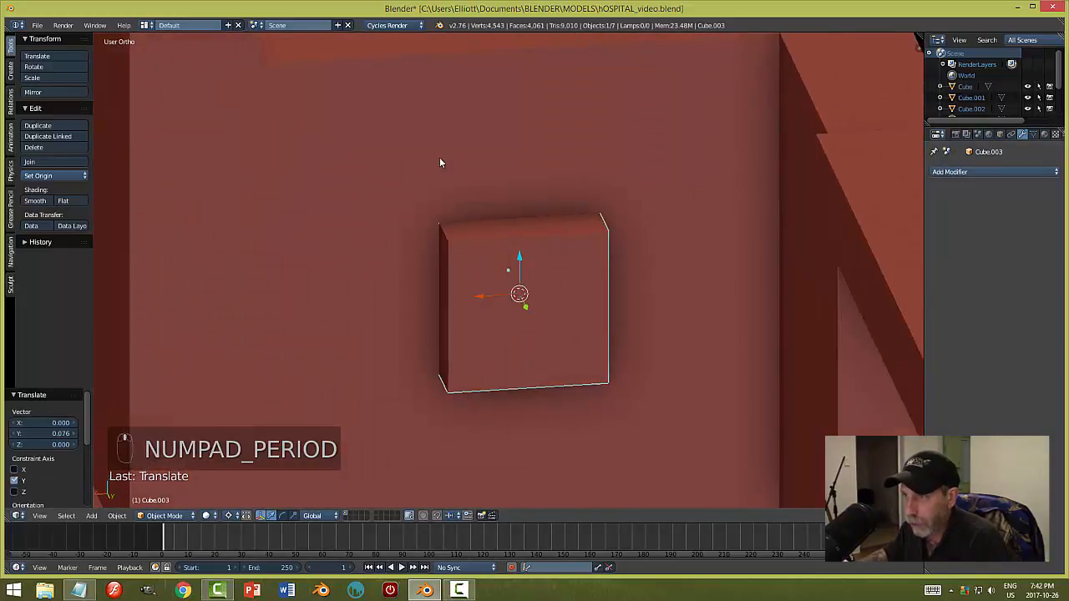
middle_drag(439, 158, 465, 140)
scroll(476, 177, down, 4)
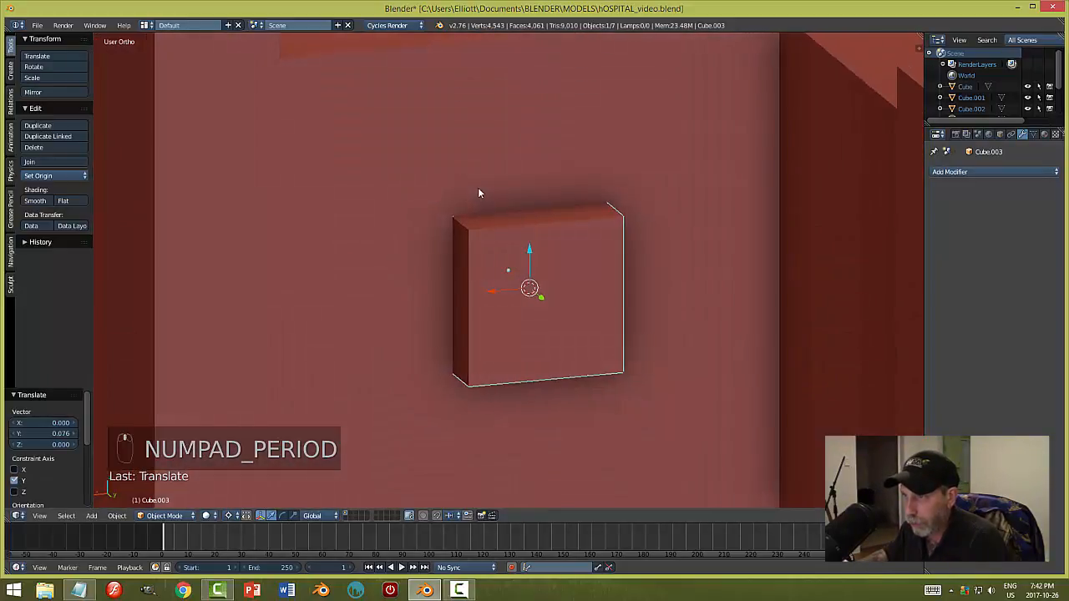
drag(529, 249, 531, 190)
scroll(555, 190, down, 3)
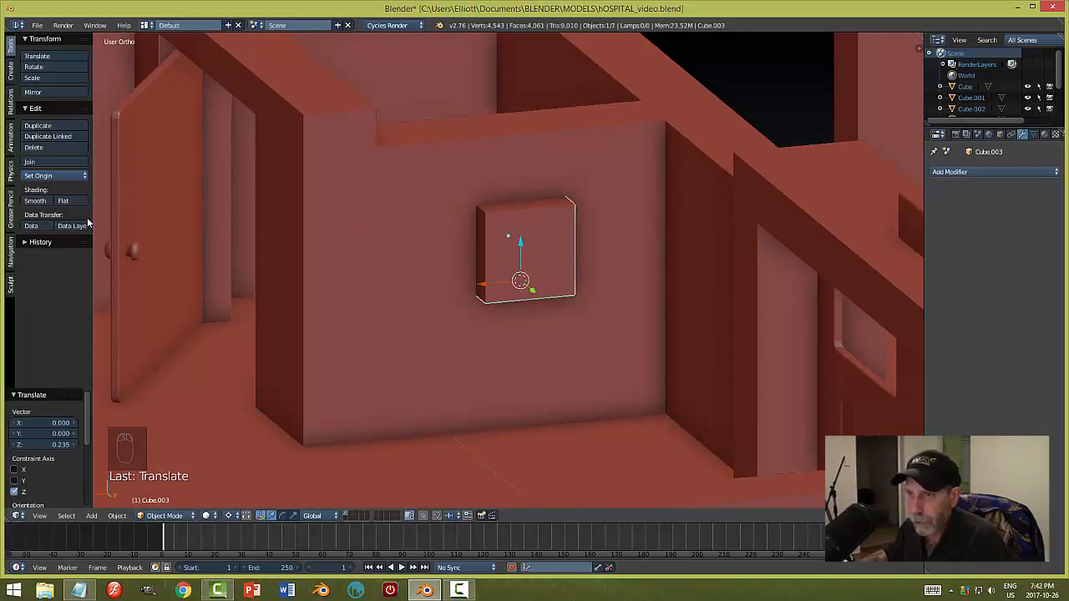
- Set the cube's origin to its geometry and raise it about 0.068 further along Z
click(49, 179)
click(67, 210)
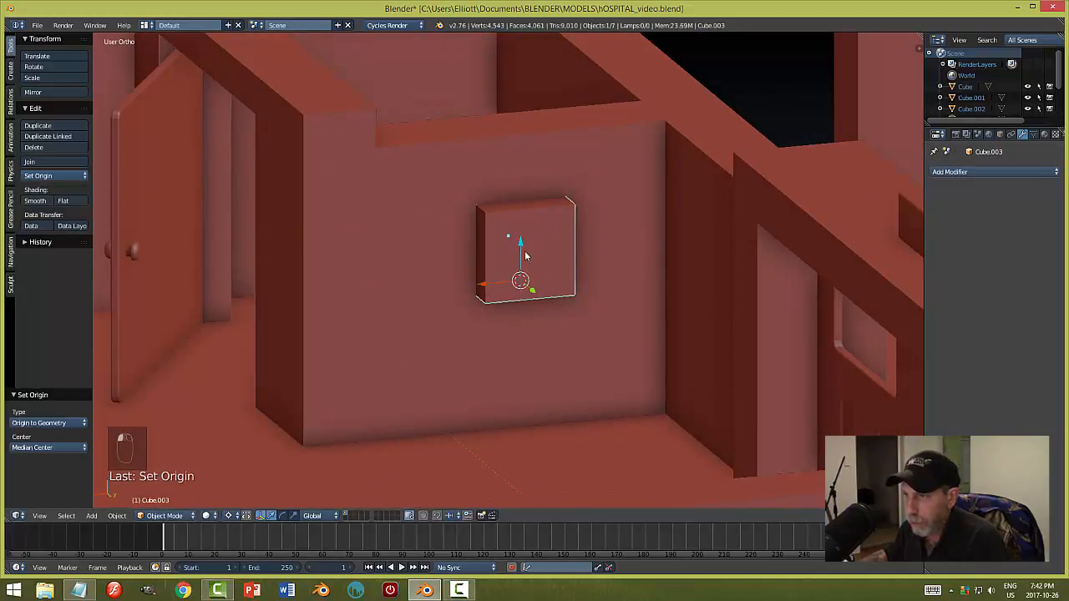
drag(525, 256, 523, 234)
middle_drag(591, 266, 633, 275)
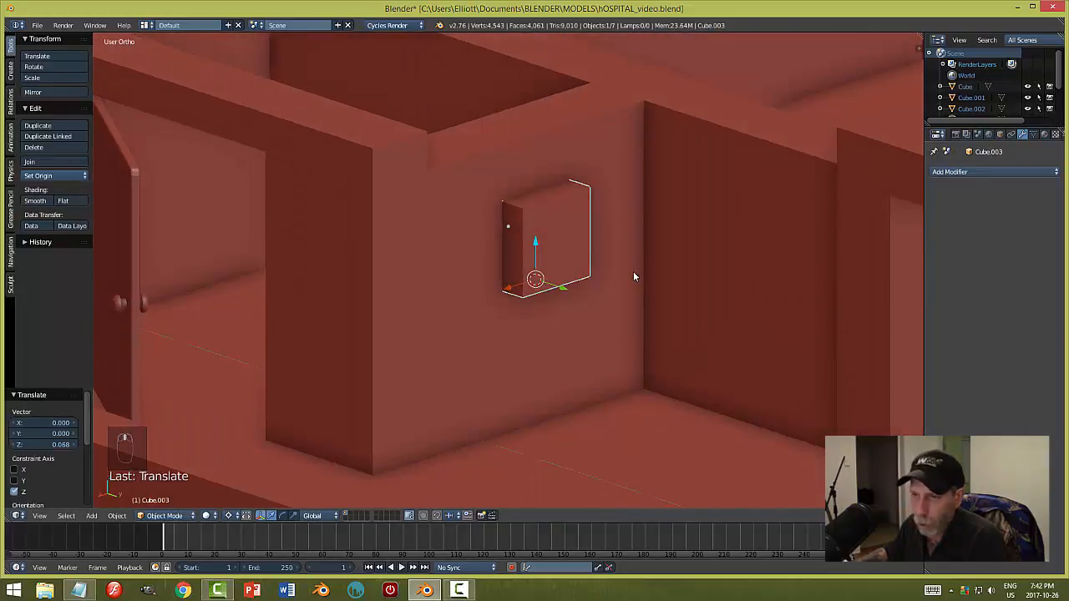
- With the pivot changed to the cube's own origin, move it about 0.262 along X and scale it to about 0.804
click(226, 515)
click(251, 463)
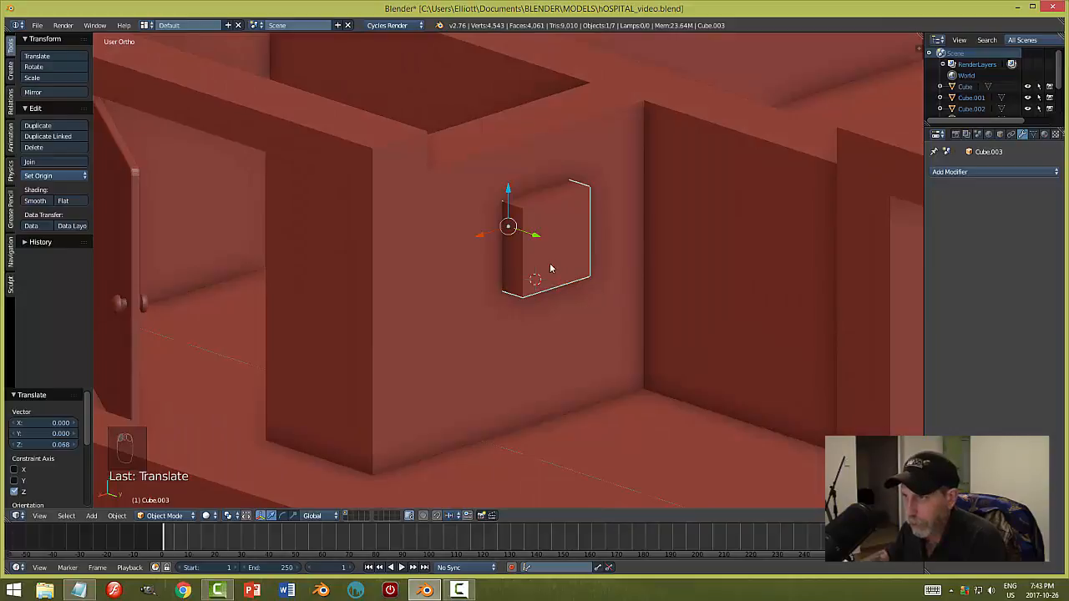
middle_drag(550, 268, 513, 275)
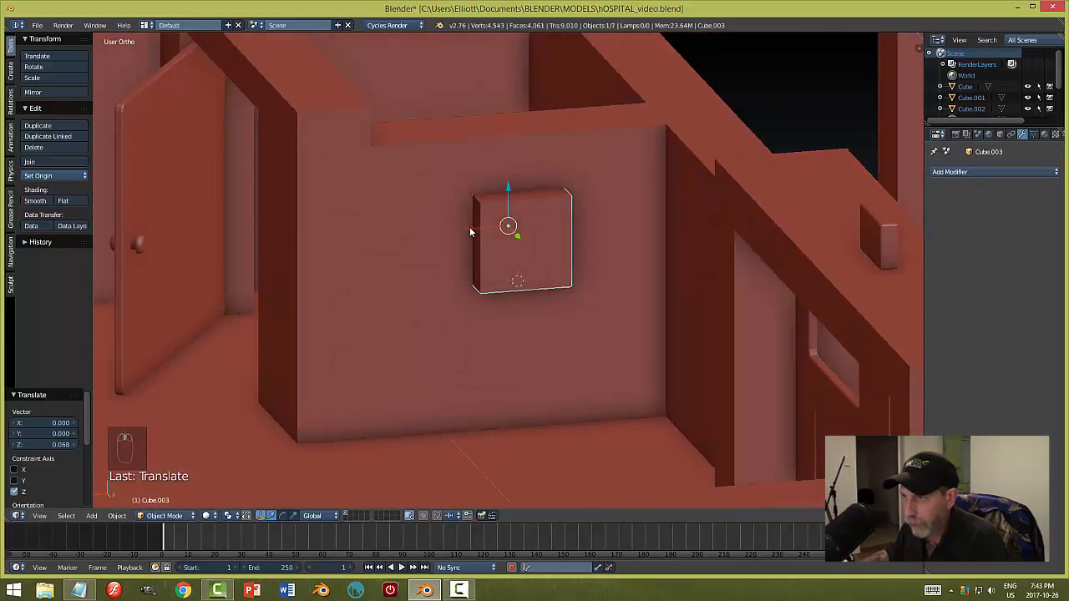
drag(469, 227, 430, 226)
mouse_move(516, 246)
middle_down()
mouse_move(514, 237)
mouse_move(526, 259)
middle_up()
key(s)
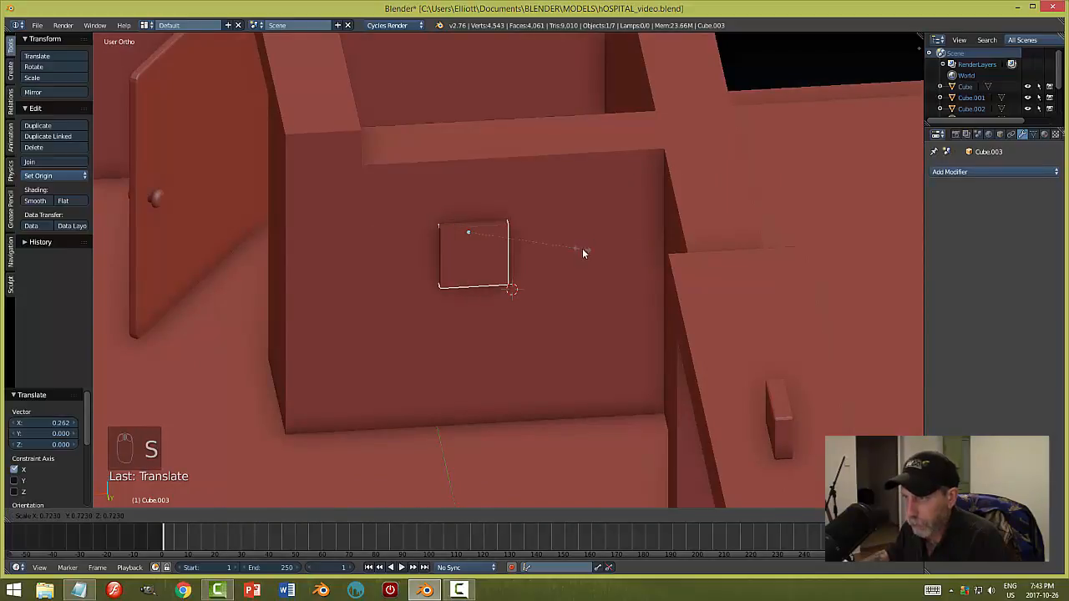
click(591, 251)
middle_drag(594, 253, 519, 255)
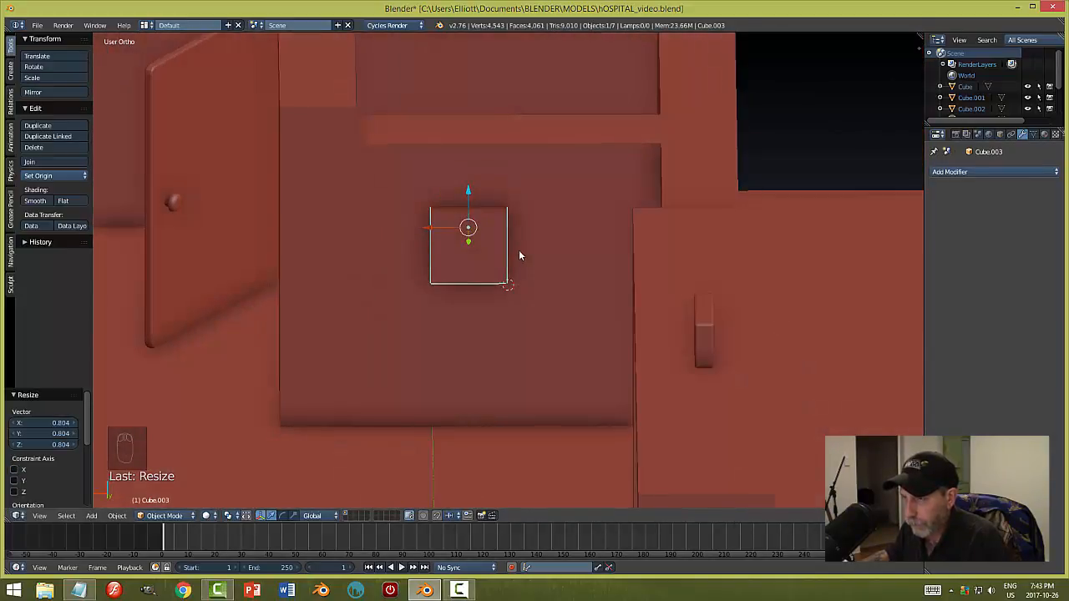
- Bevel the cube's four corner edges running through the wall with three segments and return to Object Mode
key(Tab)
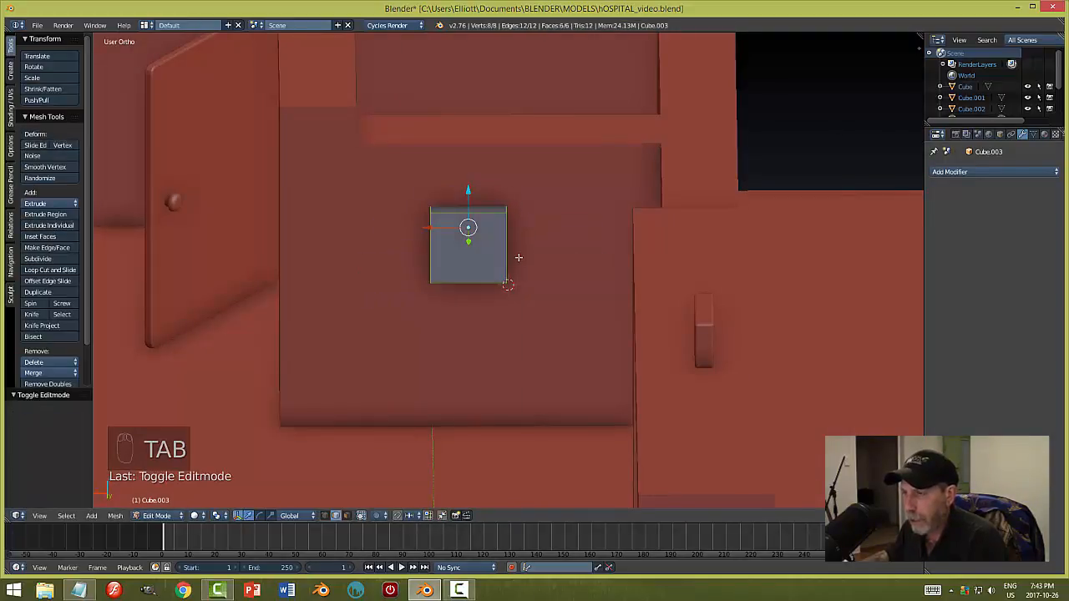
key(ctrl+Tab)
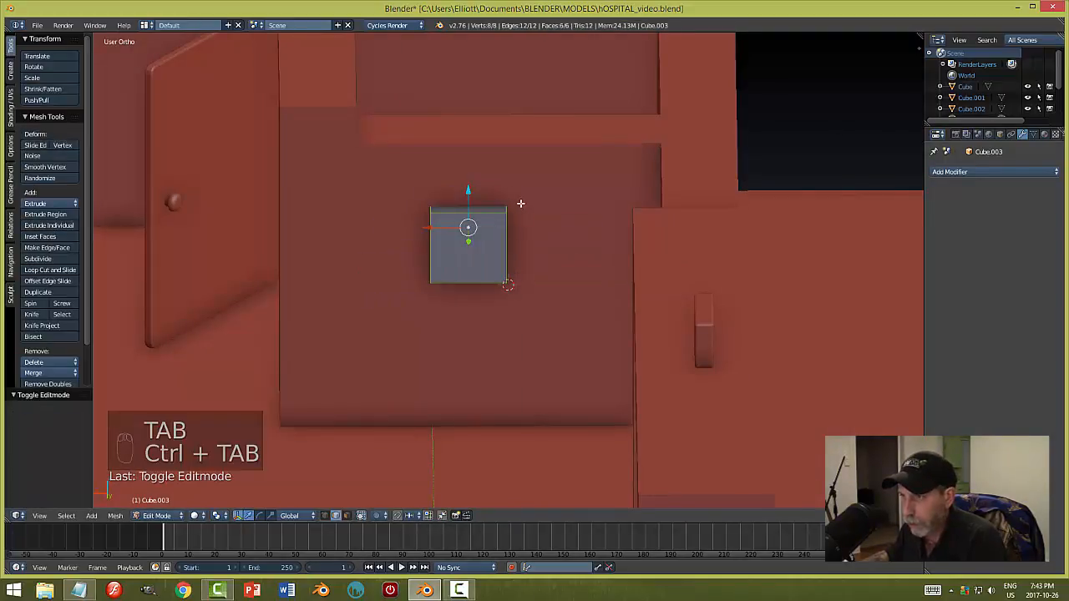
right_click(519, 217)
middle_drag(444, 258, 508, 303)
key(a)
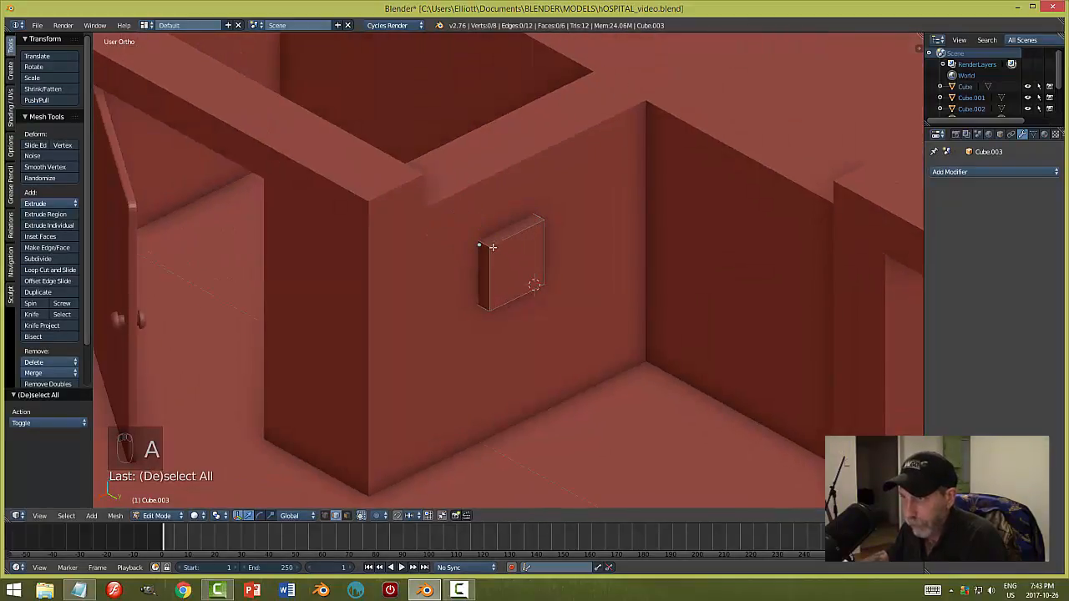
shift+right_click(539, 215)
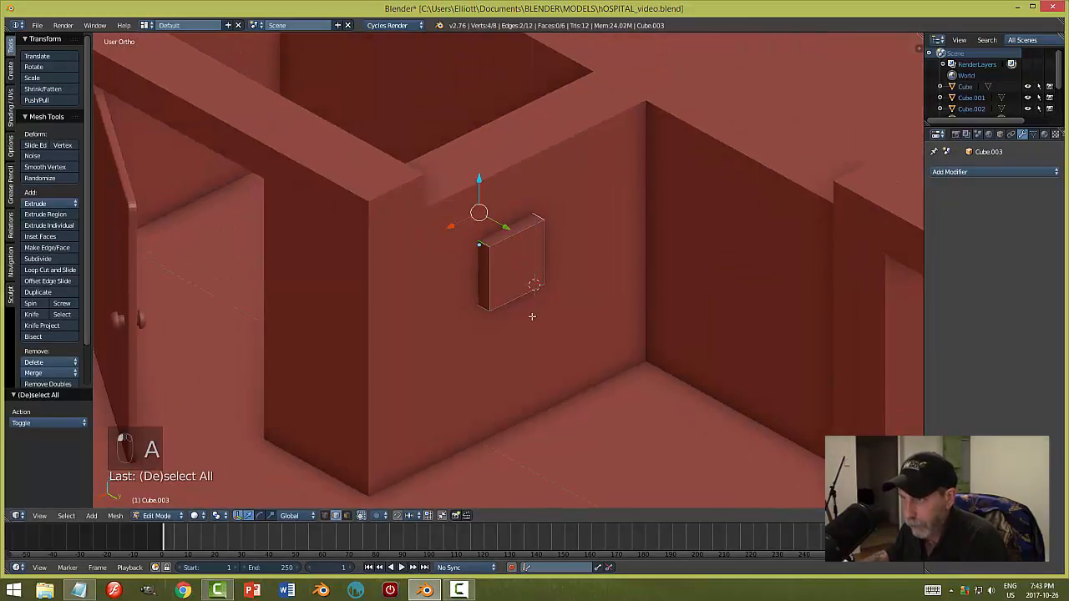
middle_drag(533, 317, 493, 292)
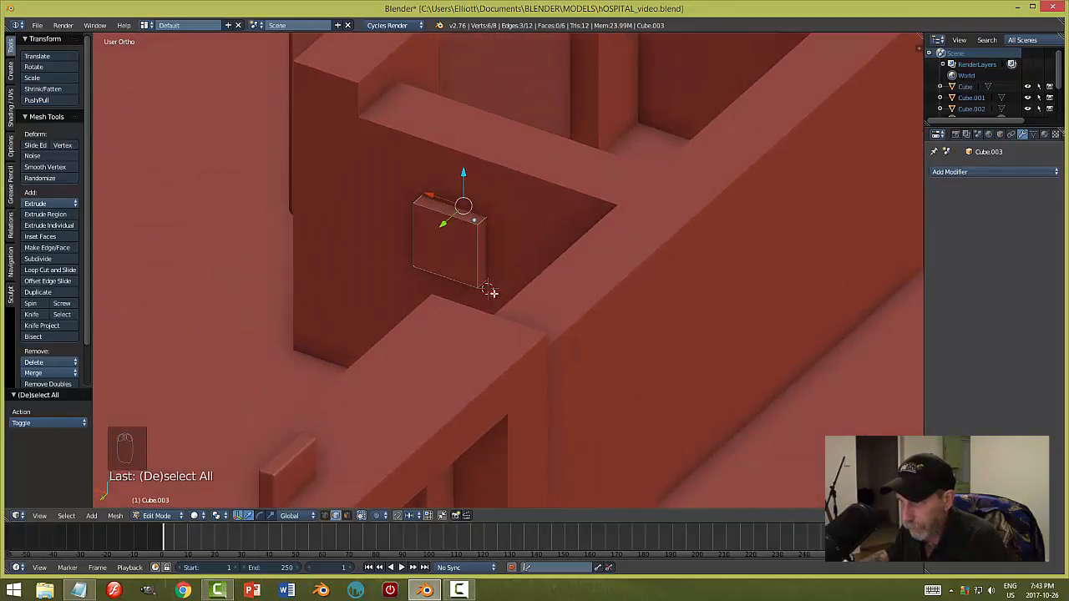
shift+right_click(485, 285)
key(ctrl+b)
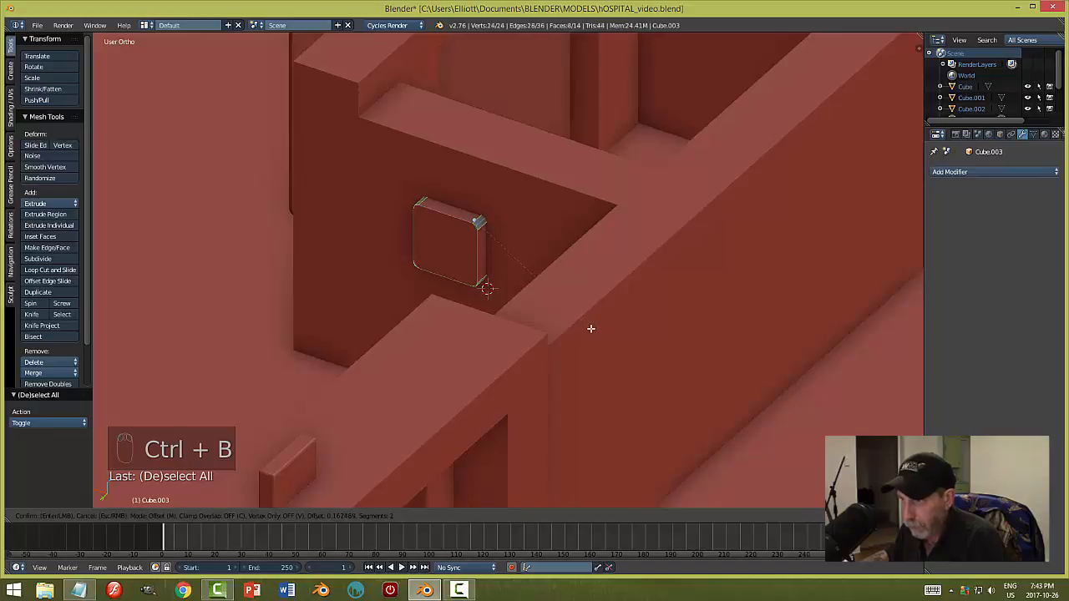
click(590, 328)
key(a)
key(Tab)
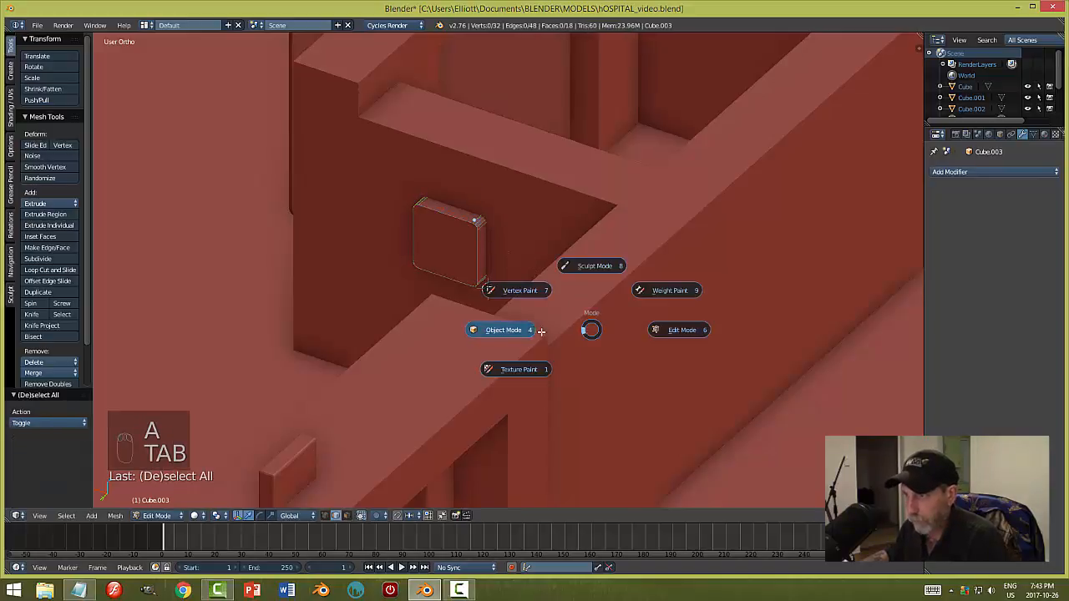
click(554, 330)
- Move the rounded block about 0.208 along X and place a duplicate of it beside it on the wall along X
middle_drag(554, 331, 513, 303)
drag(437, 235, 403, 232)
middle_drag(404, 232, 501, 305)
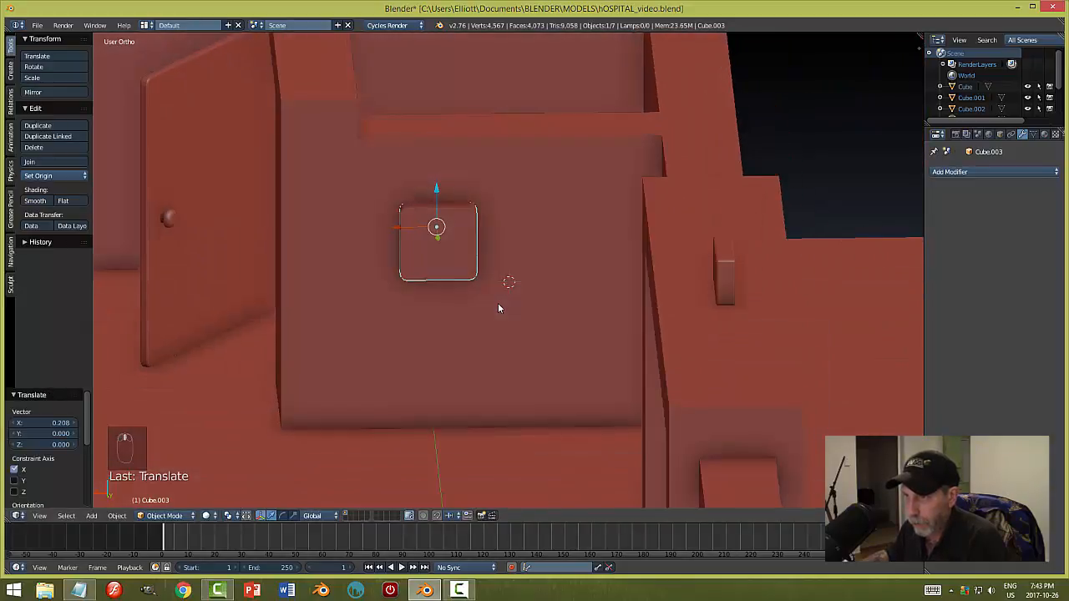
key(shift+d)
right_click(560, 268)
drag(399, 234, 543, 251)
- Join the two rounded blocks into one object and set its origin to its geometry
shift+right_click(452, 251)
key(ctrl+j)
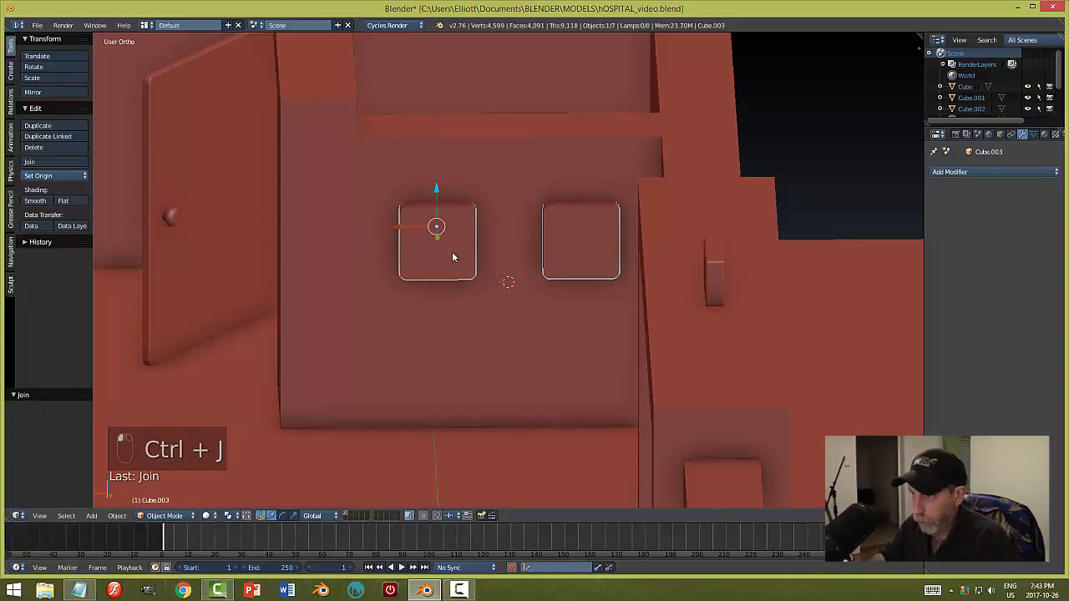
click(29, 177)
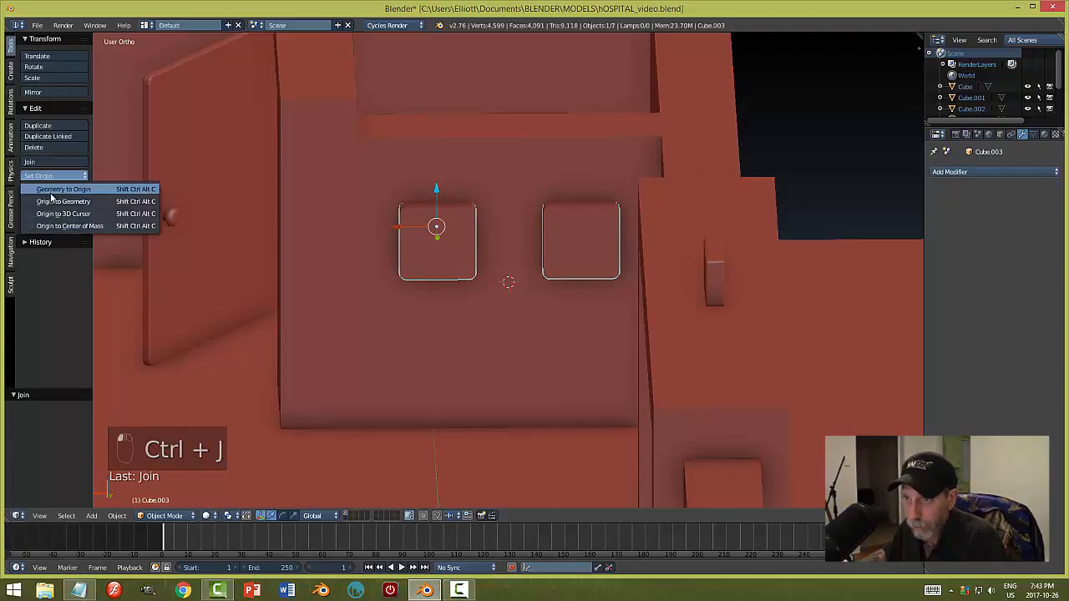
click(92, 200)
- Save the blend file over the existing version
middle_drag(226, 190, 445, 187)
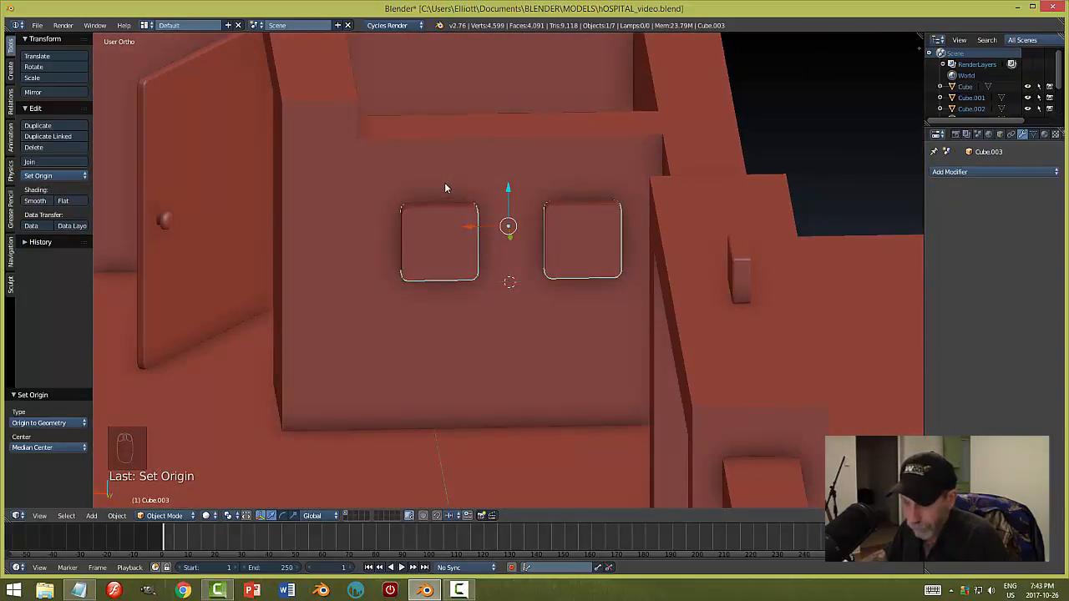
key(ctrl+s)
click(444, 184)
- Cut the joined blocks out of the wall object with a Boolean modifier set to Difference and apply it
right_click(563, 176)
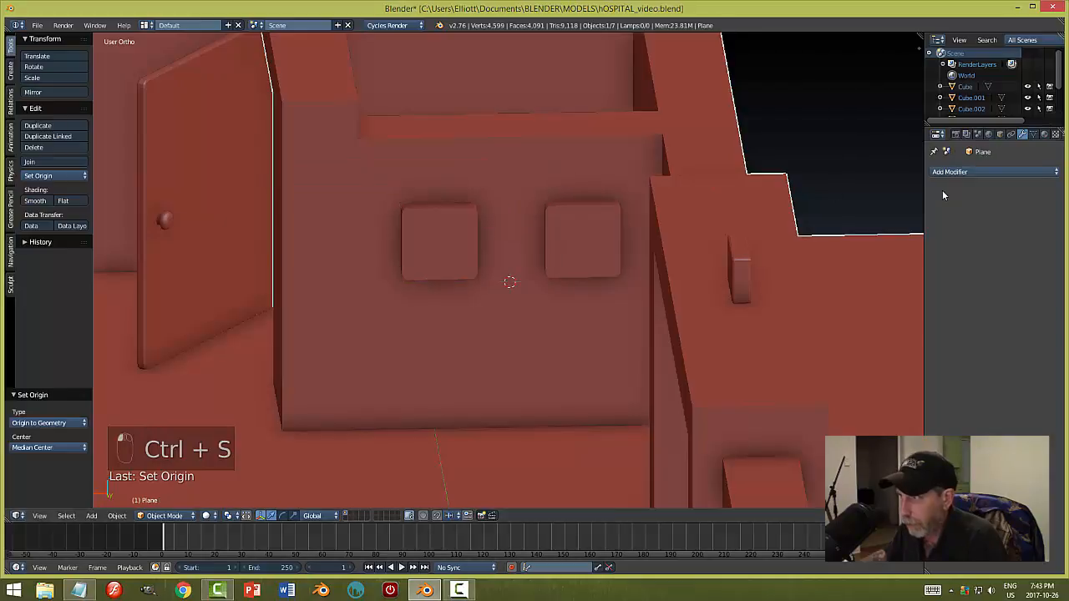
click(982, 173)
click(860, 225)
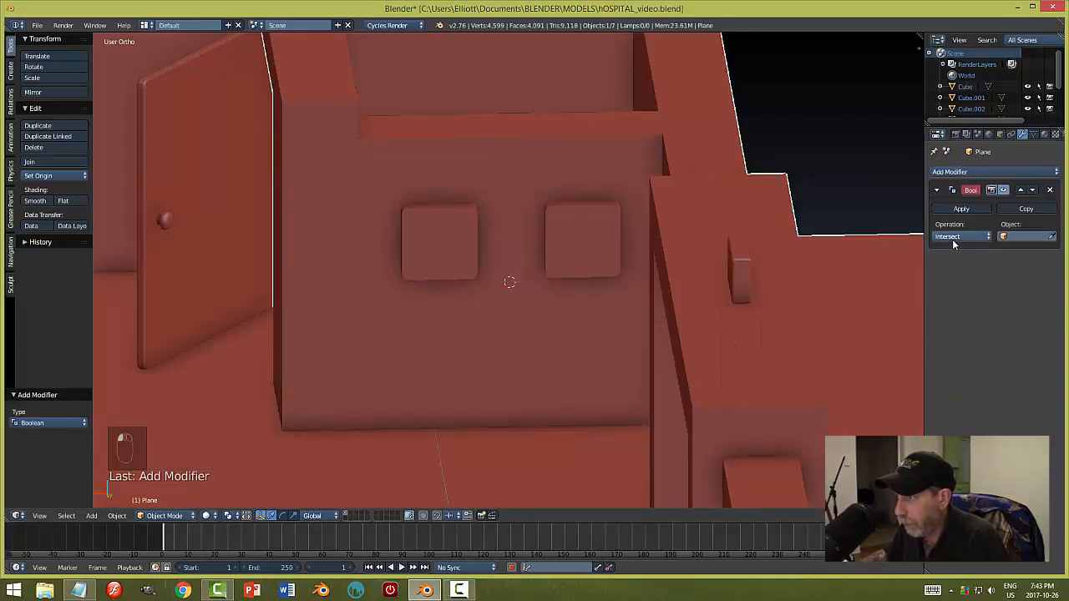
click(955, 237)
click(949, 199)
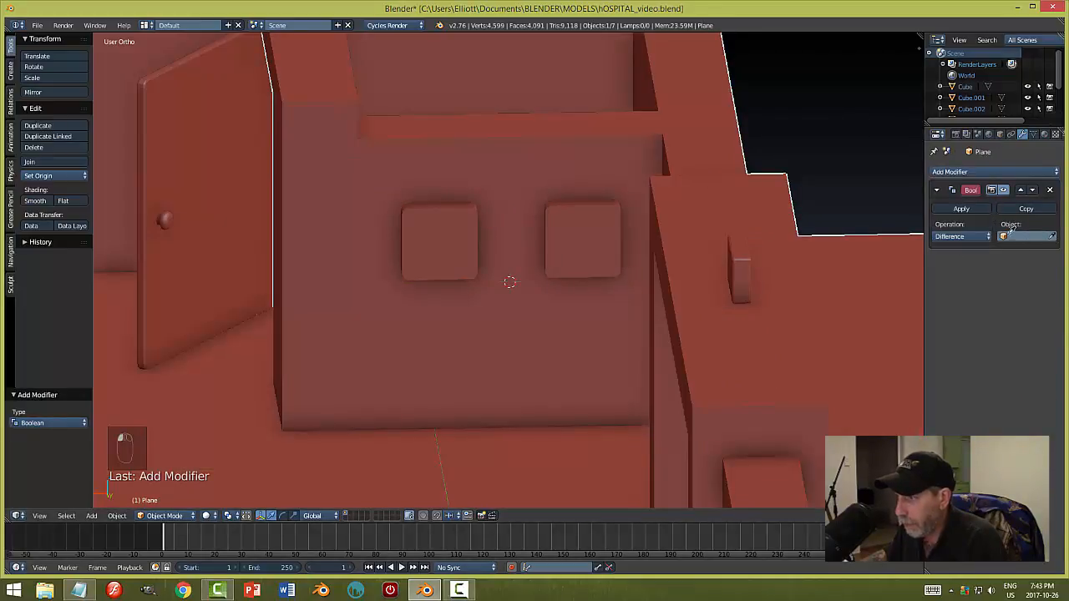
click(589, 233)
click(950, 209)
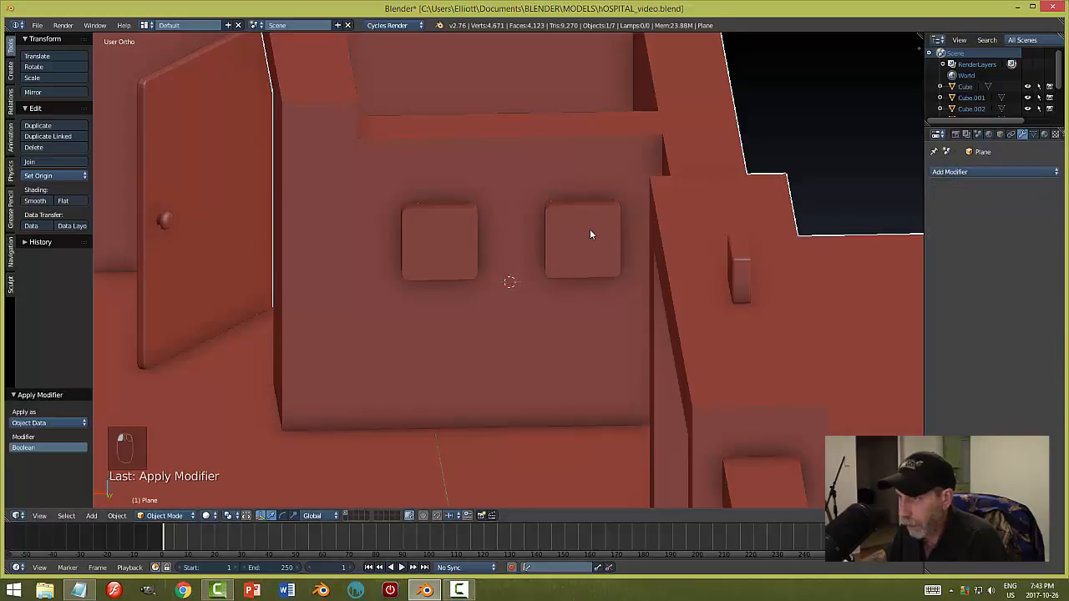
- Hide the joined cutter blocks in the wall
right_click(589, 235)
key(h)
middle_drag(618, 231, 591, 234)
- Open the wall object for edge editing and select only the front rim of the window opening farther from the doorway
right_click(536, 215)
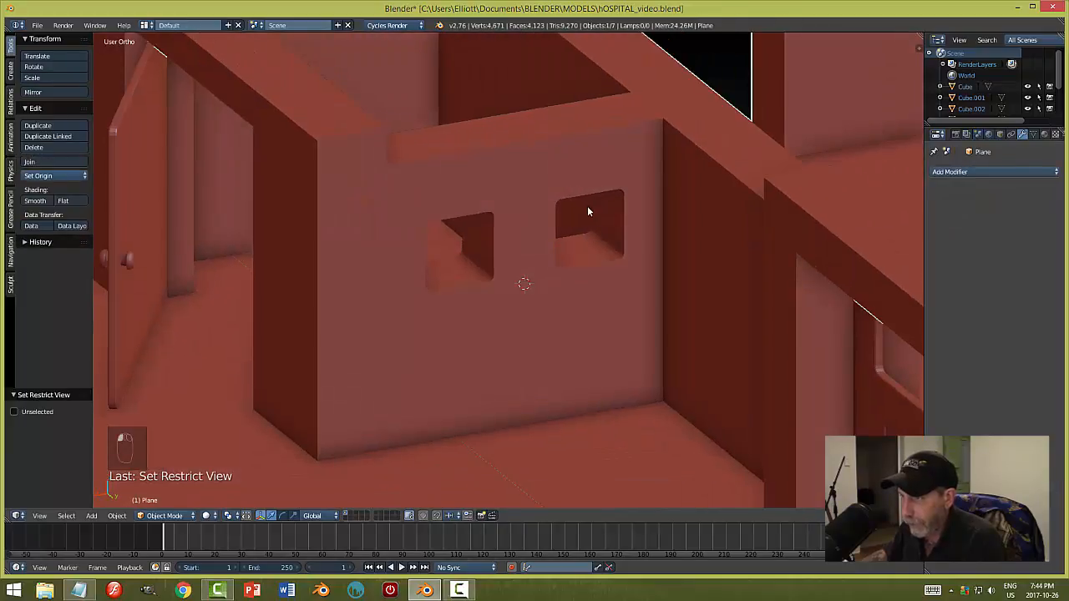
key(Tab)
click(681, 208)
scroll(602, 234, up, 3)
key(ctrl+Tab)
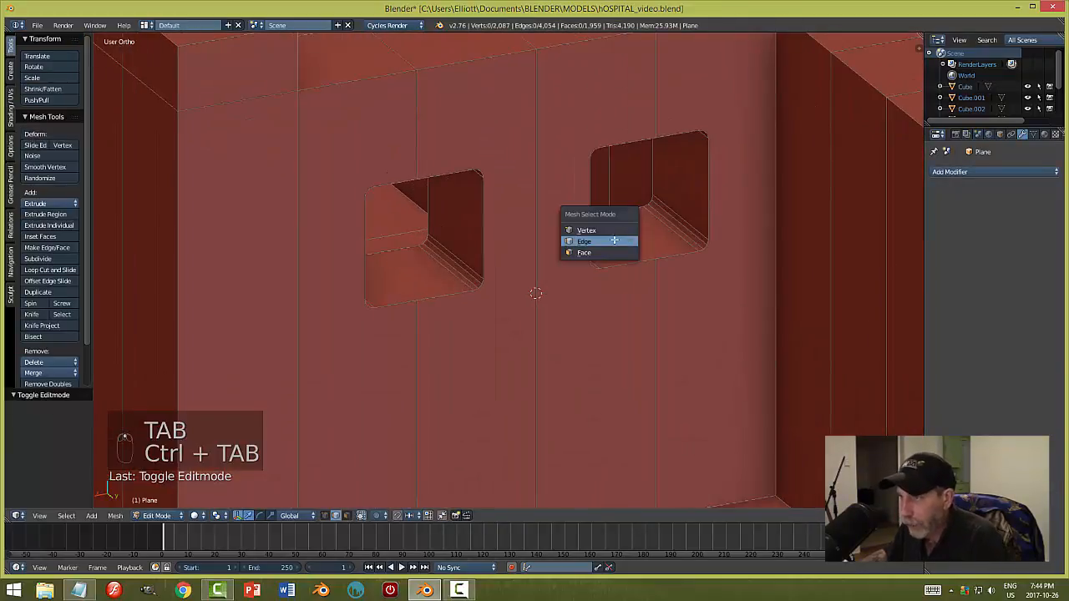
click(614, 241)
alt+right_click(622, 144)
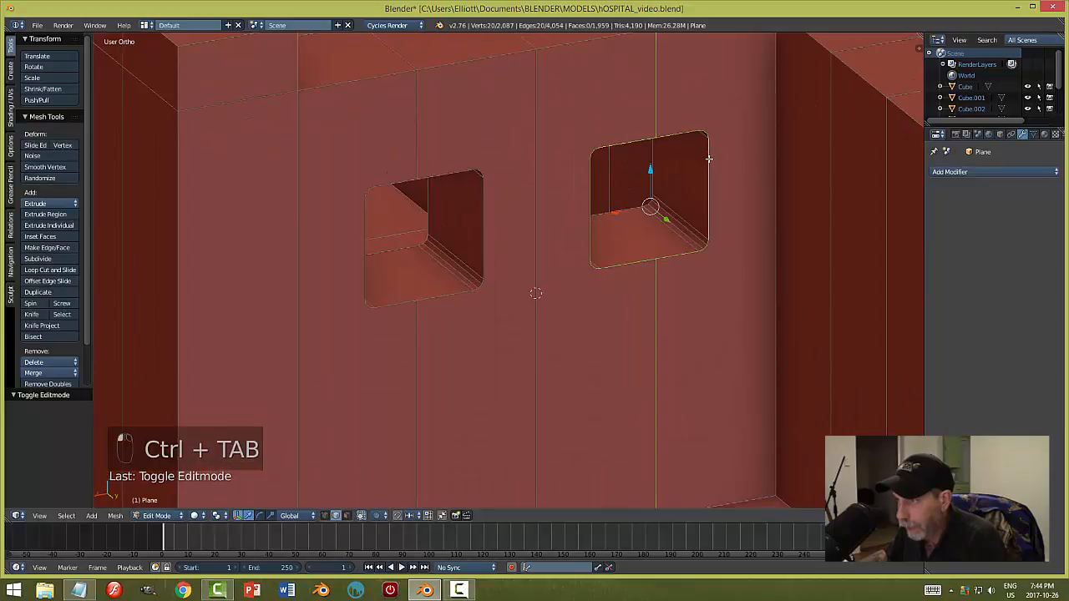
shift+right_click(655, 292)
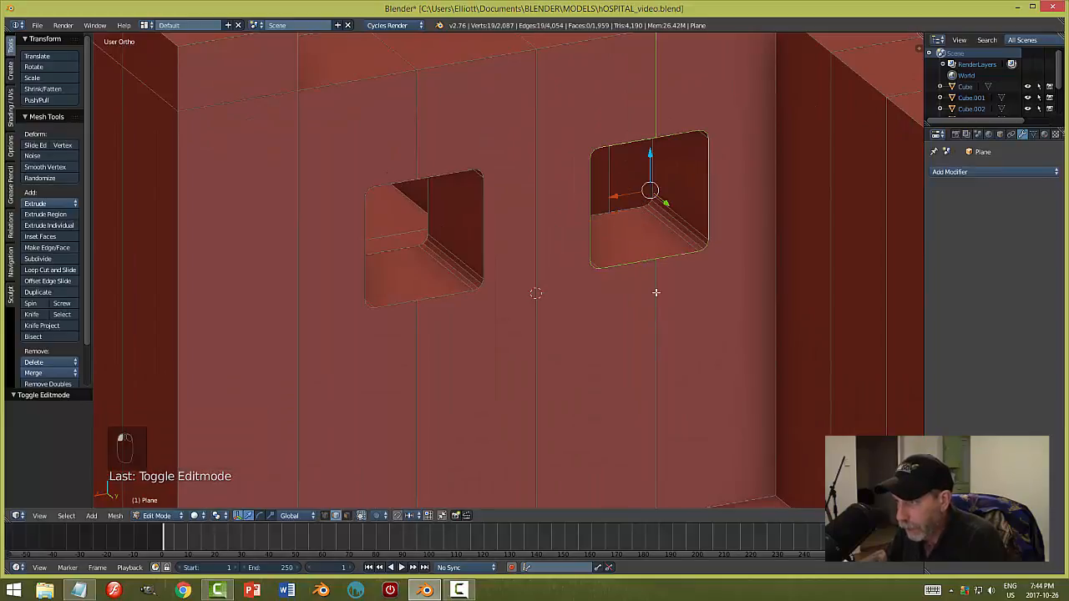
shift+right_click(656, 121)
- Add the front rim of the opening nearer the doorway to the selection, leaving out the vertical wall edges above and below it
alt+shift+right_click(461, 171)
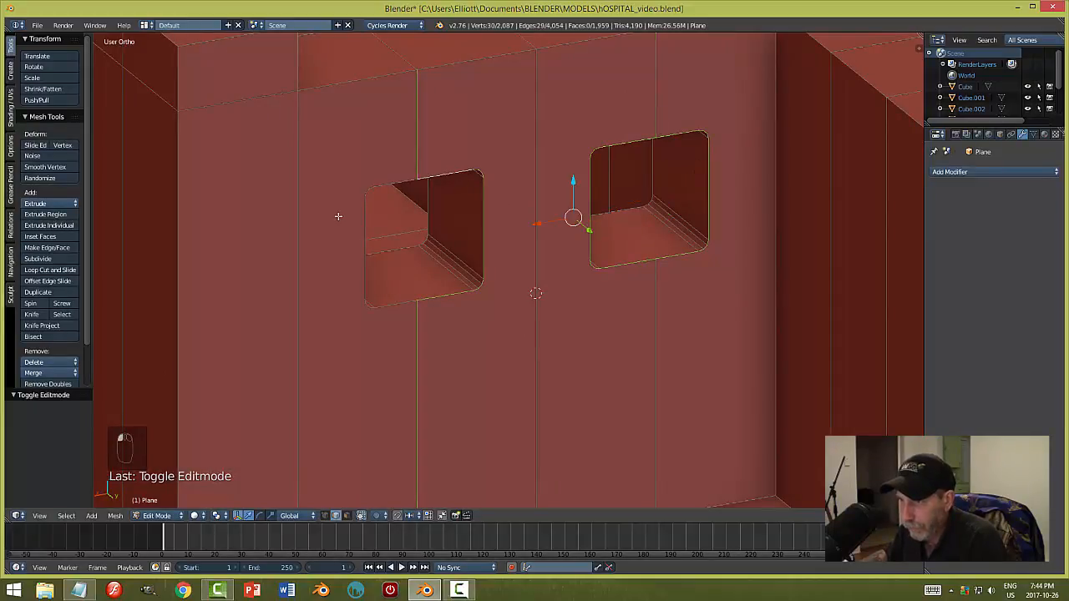
alt+shift+right_click(361, 206)
alt+shift+right_click(418, 121)
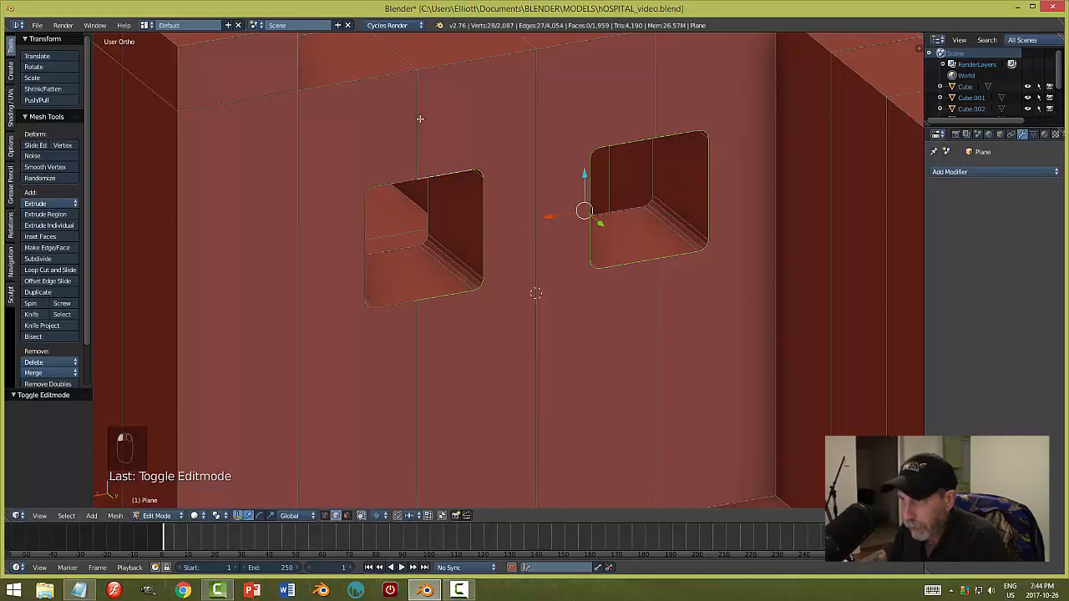
shift+right_click(358, 240)
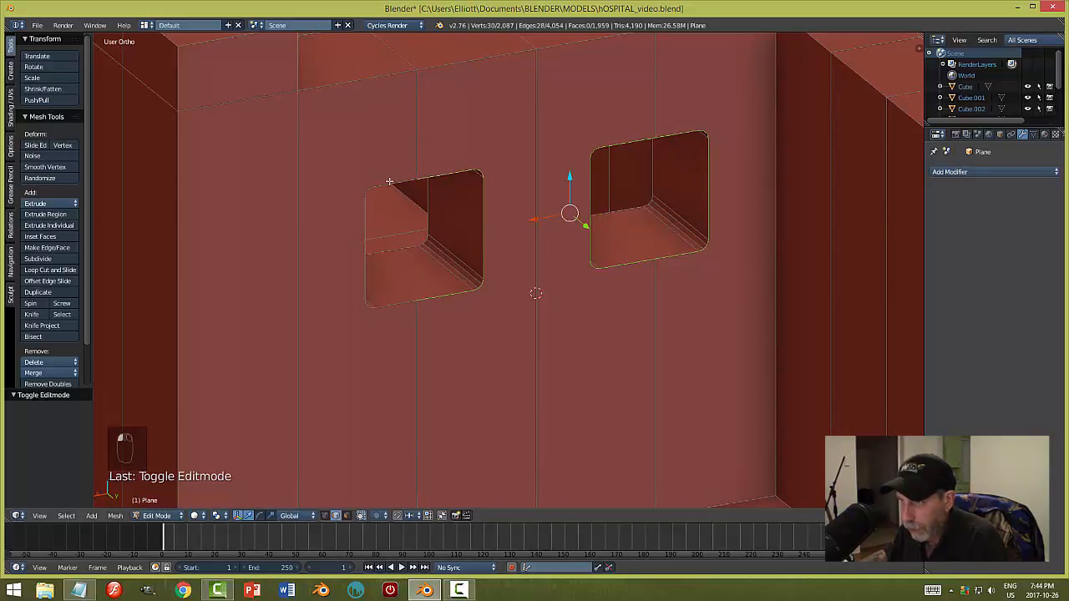
alt+shift+right_click(415, 156)
shift+right_click(416, 321)
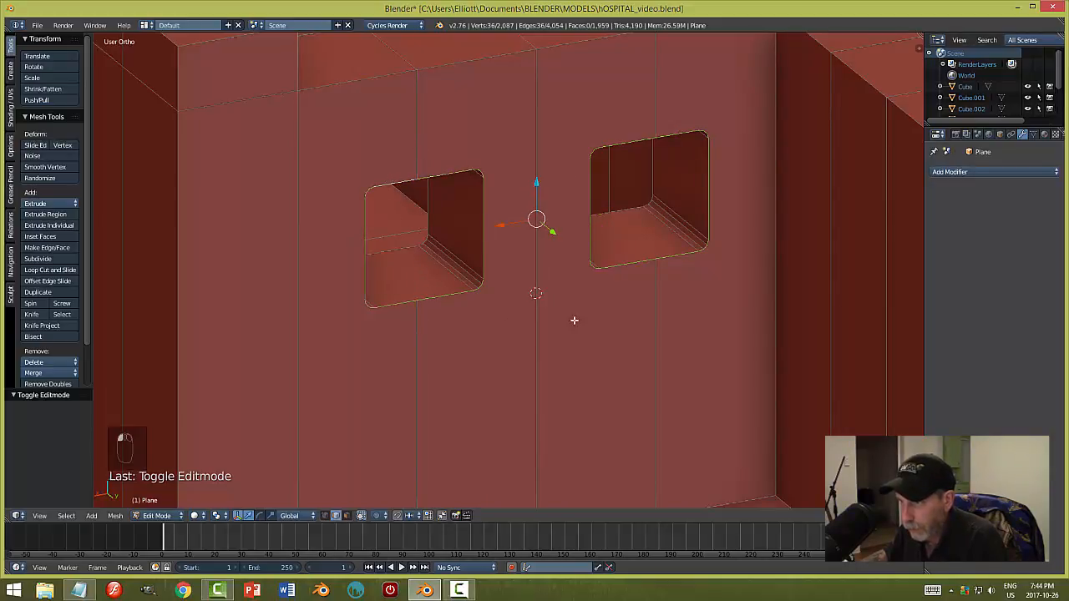
- Add the rims of both openings on the wall's rear face to the selection, leaving out the adjoining vertical wall edges
middle_drag(573, 317, 300, 343)
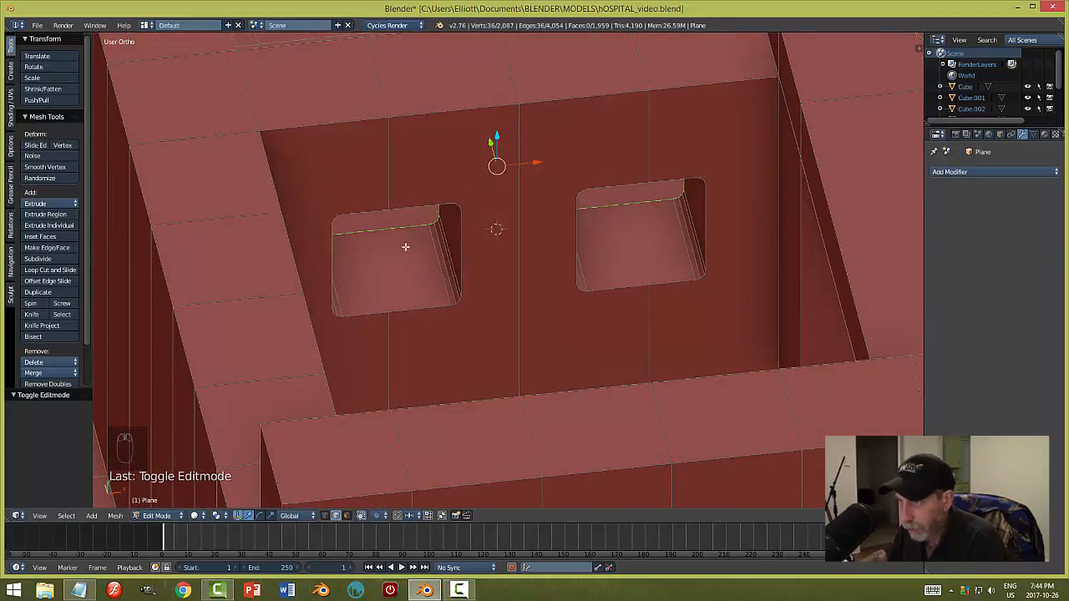
alt+shift+right_click(389, 207)
alt+shift+right_click(365, 201)
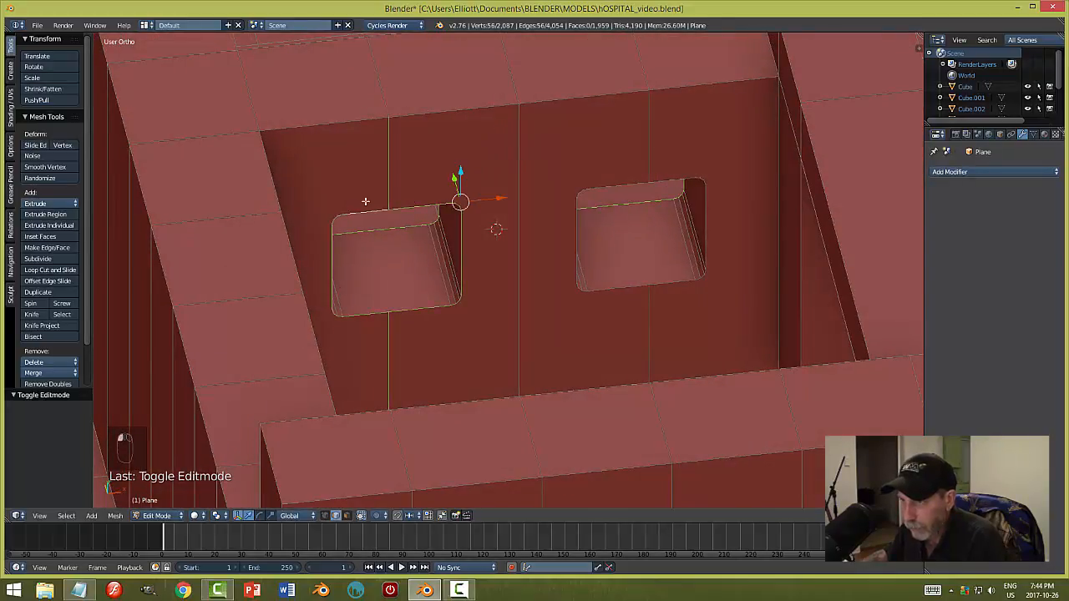
shift+right_click(386, 163)
shift+right_click(388, 334)
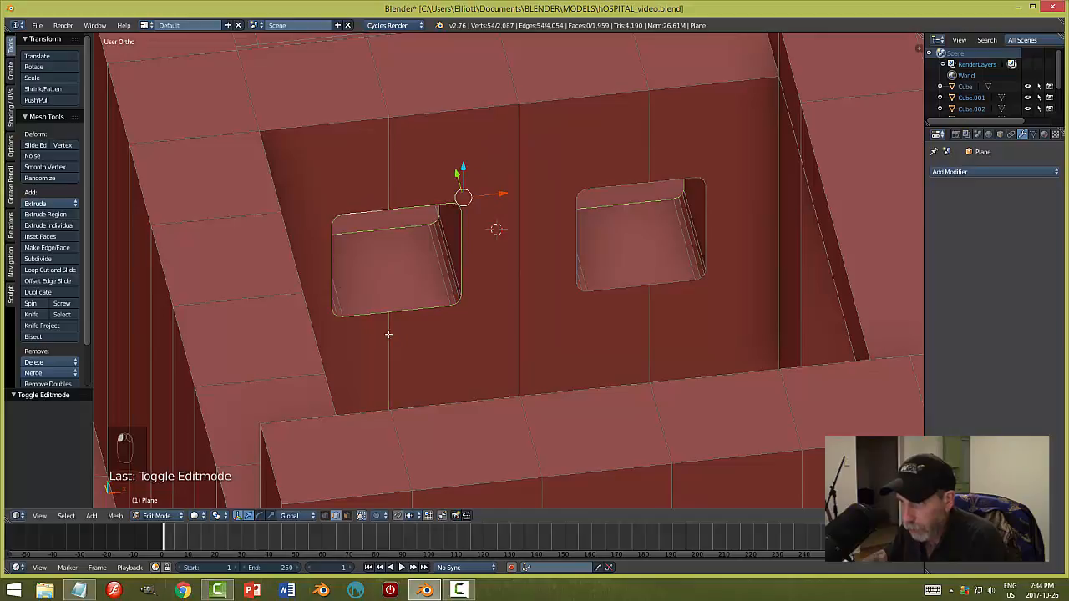
alt+shift+right_click(642, 186)
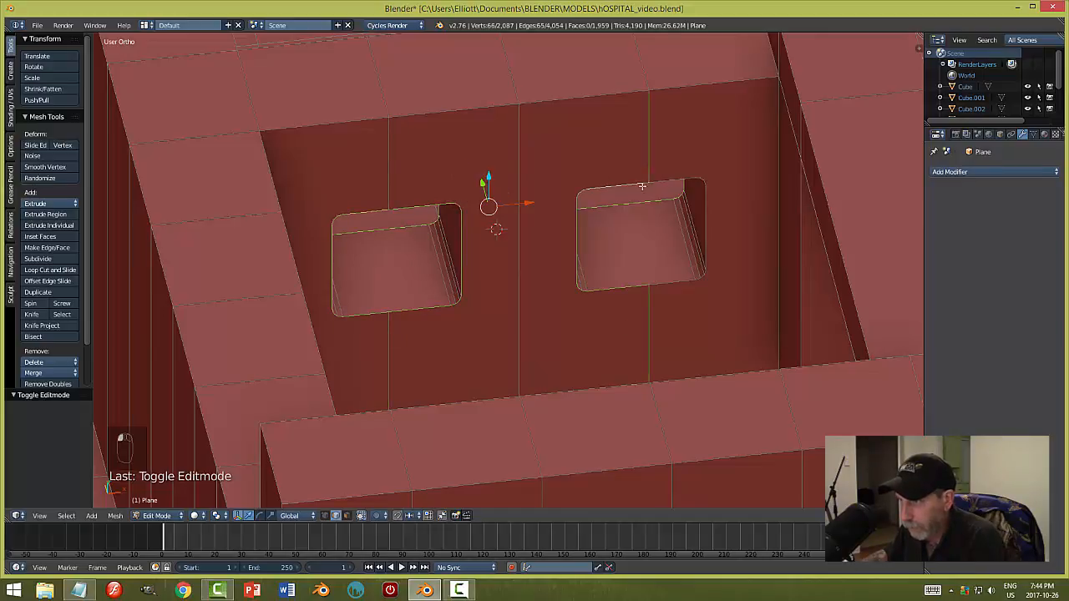
alt+shift+right_click(684, 178)
shift+right_click(650, 149)
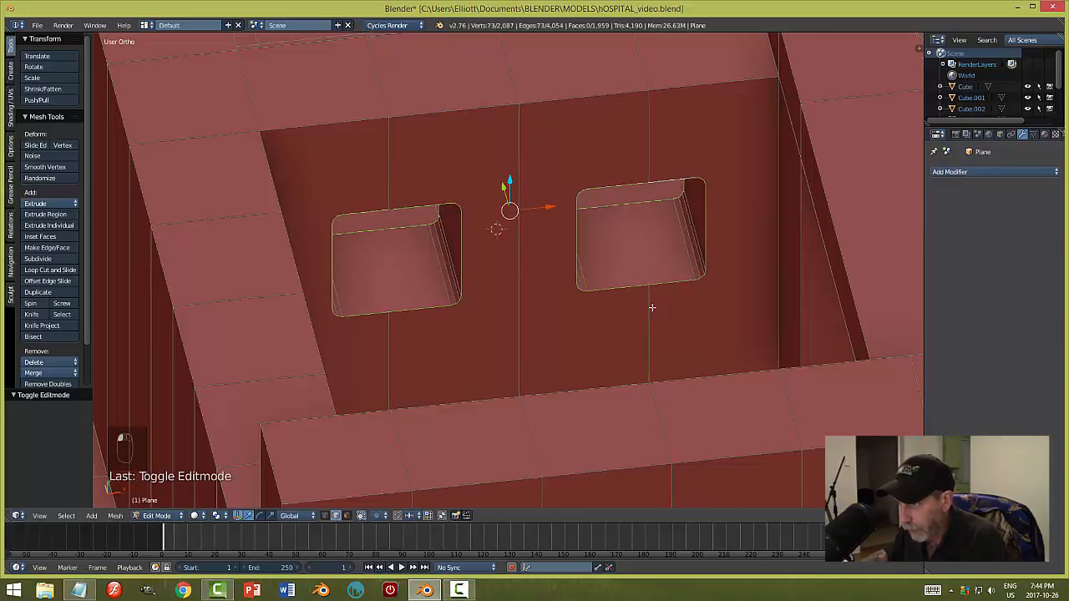
shift+right_click(652, 307)
- Bevel the selected front and rear window rims slightly with 2 segments, leave edit mode and deselect everything
middle_drag(772, 303, 559, 269)
scroll(579, 341, up, 1)
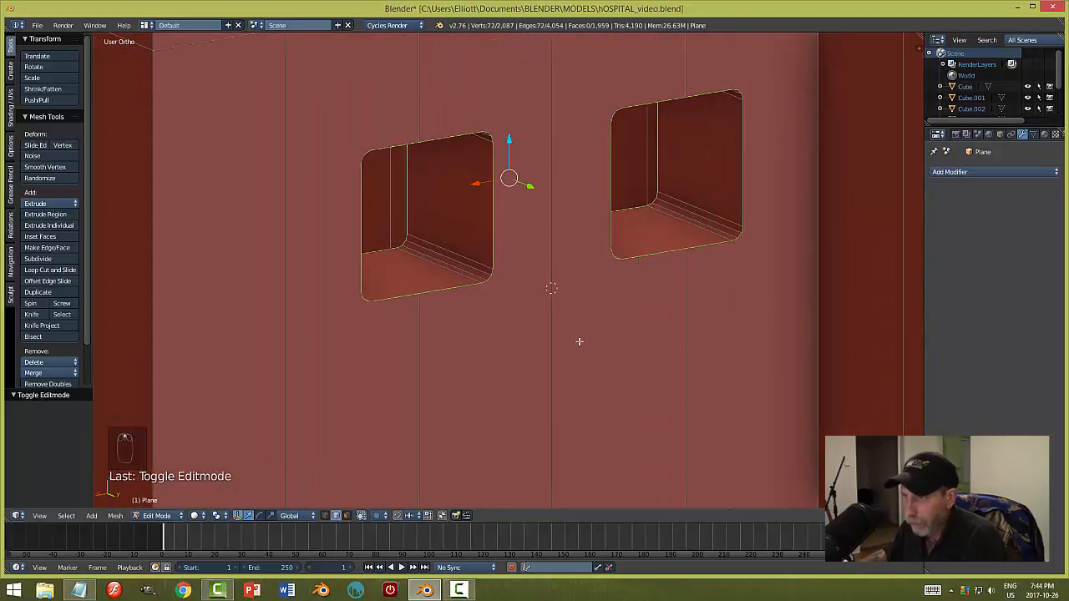
key(ctrl+b)
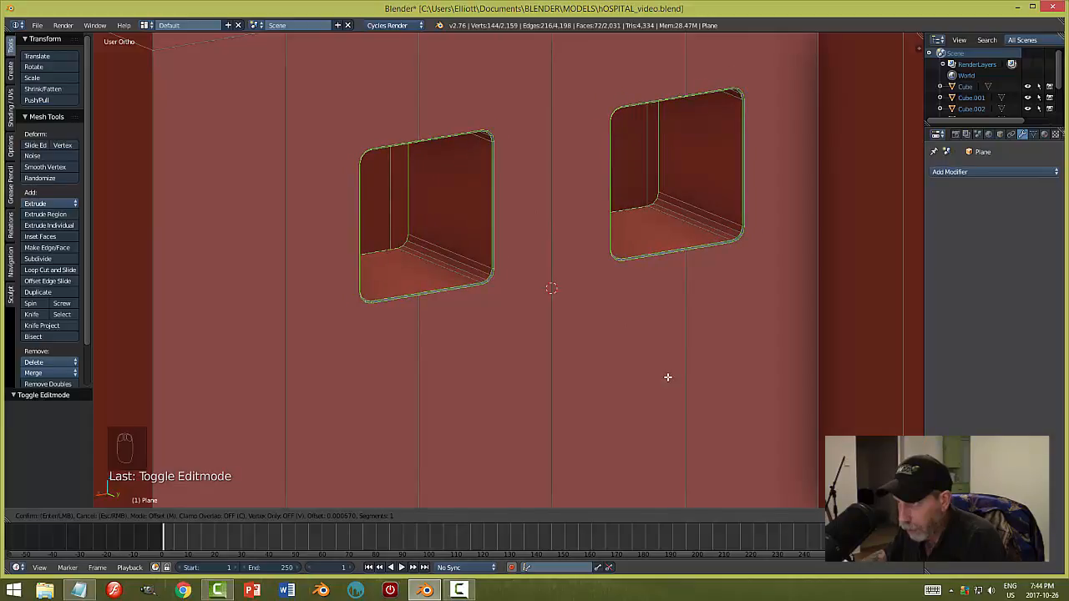
scroll(668, 377, up, 1)
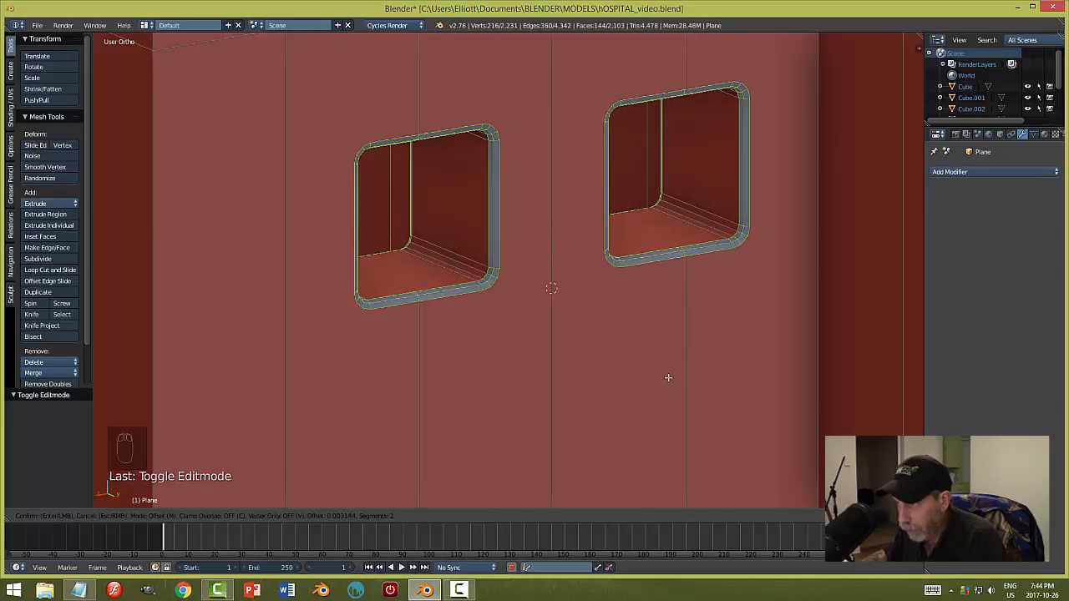
click(668, 378)
key(a)
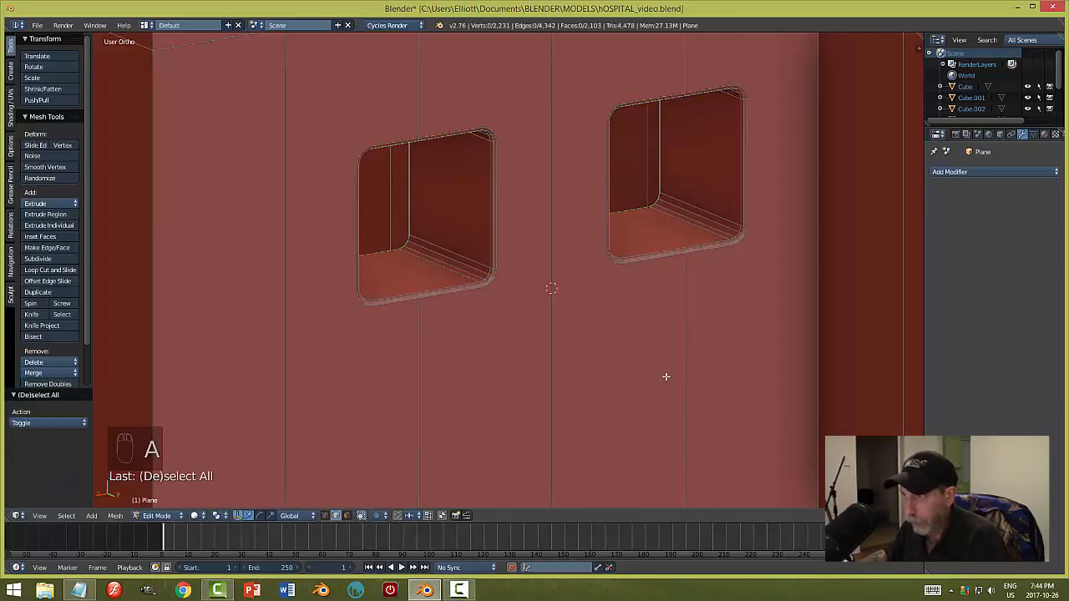
key(Tab)
key(a)
key(a)
middle_drag(678, 380, 731, 357)
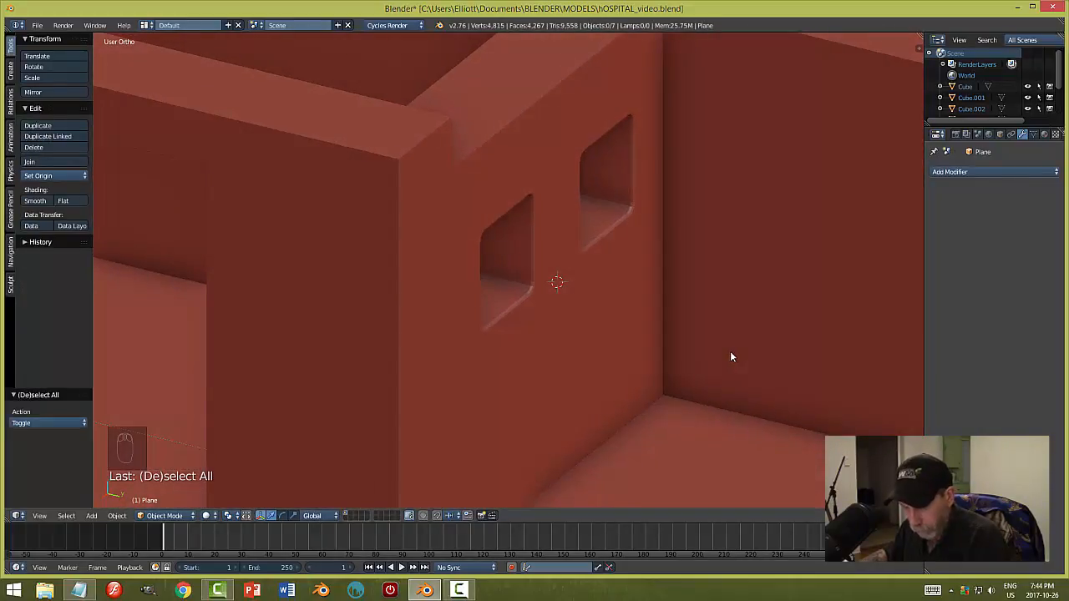
- Unhide the joined cutter blocks and scale them along Y by about 0.127 so they sit inside the wall
key(alt+h)
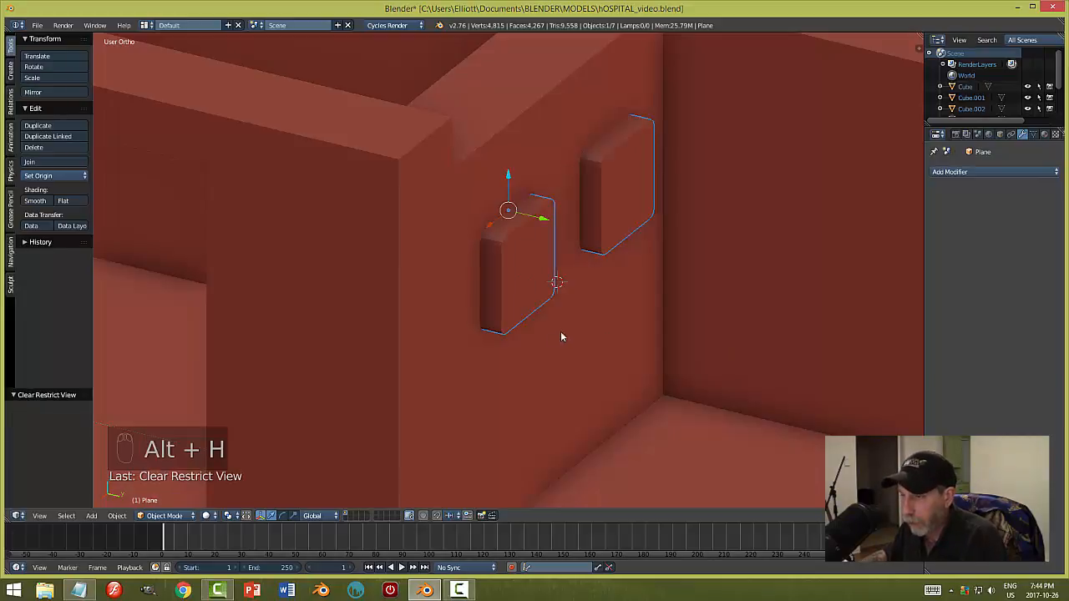
middle_drag(563, 334, 594, 379)
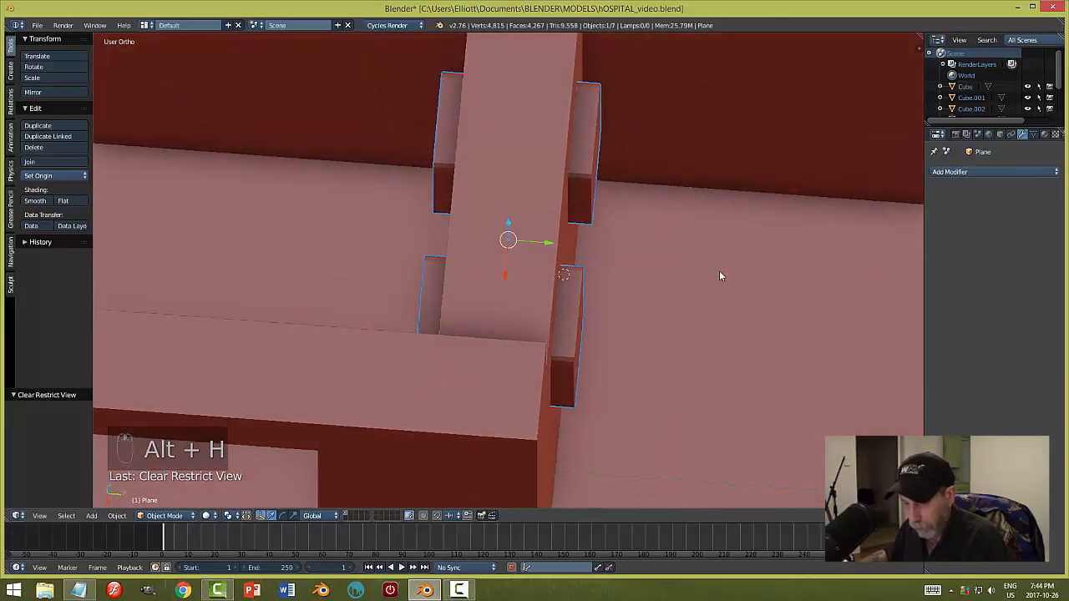
key(s)
key(y)
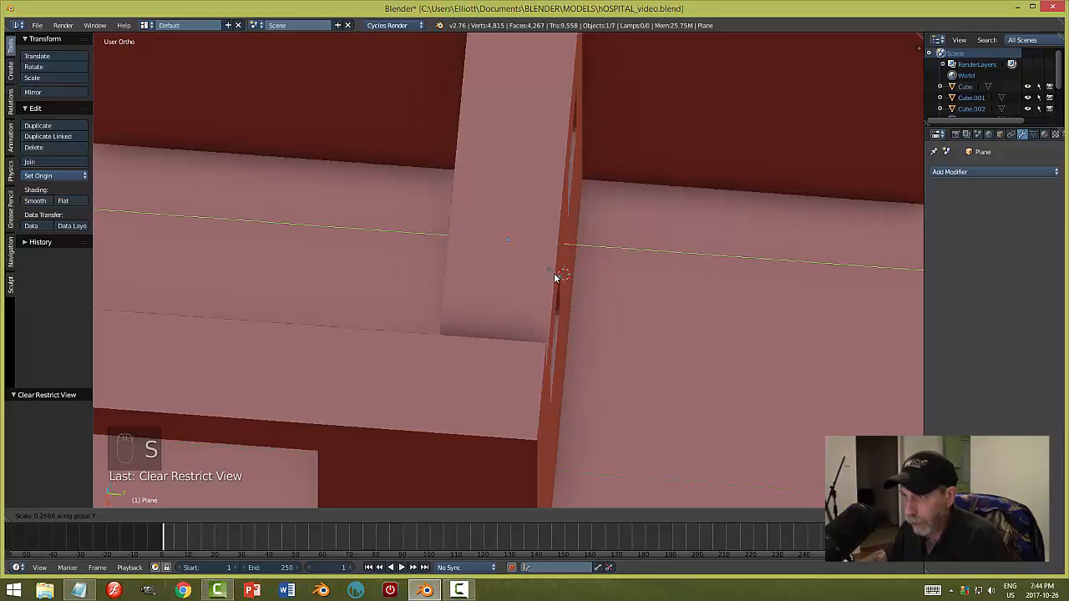
click(528, 263)
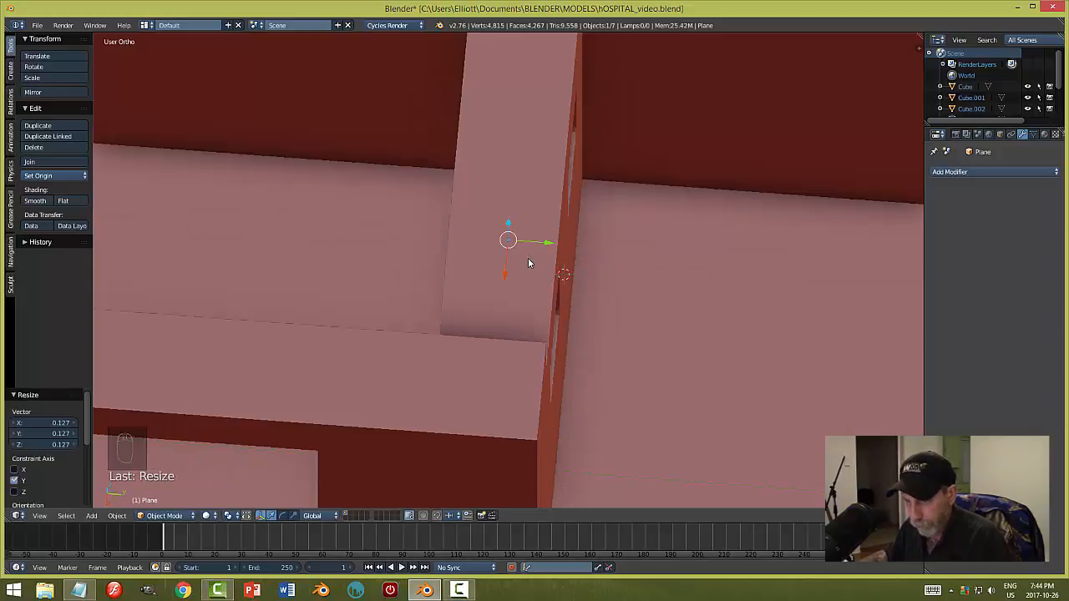
- Show the scene in wireframe and scale the cutter blocks along Y again by about 0.584 into thinner panes
key(z)
click(610, 266)
mouse_move(609, 292)
middle_down()
mouse_move(611, 307)
mouse_move(601, 289)
middle_up()
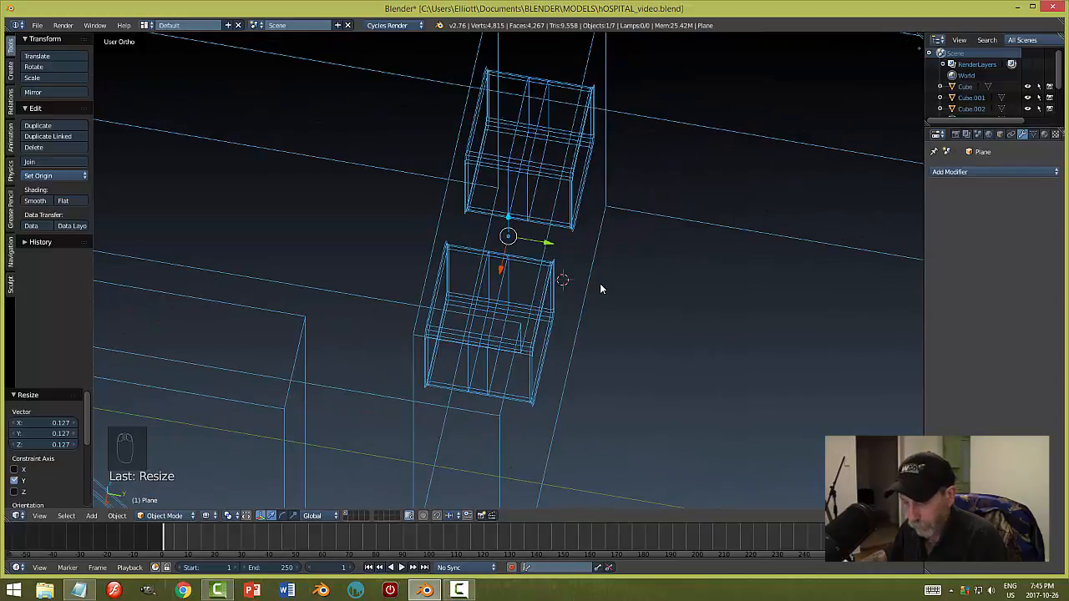
key(s)
key(y)
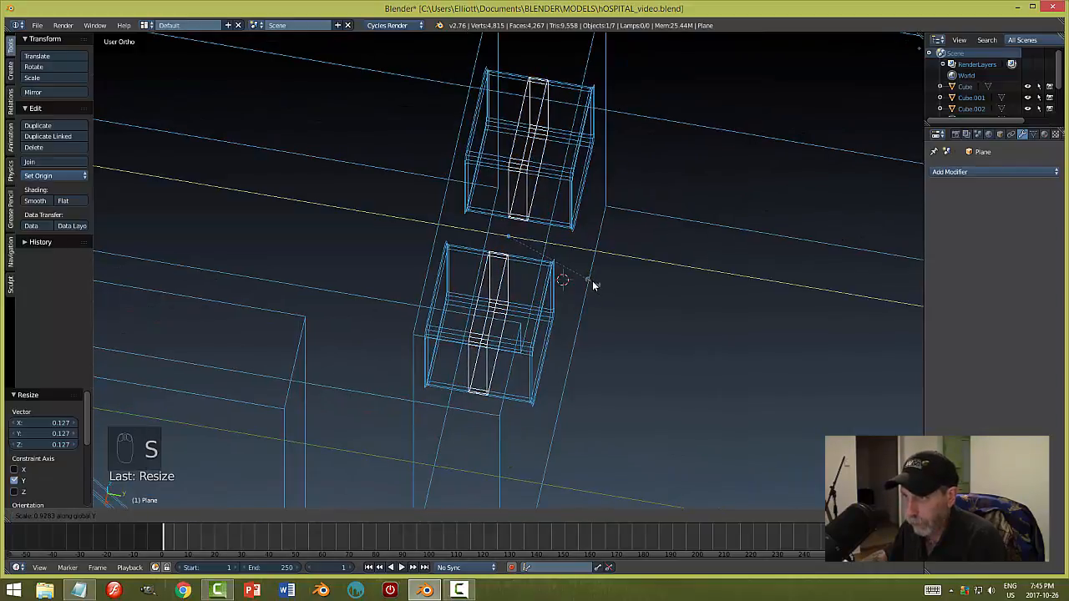
click(560, 269)
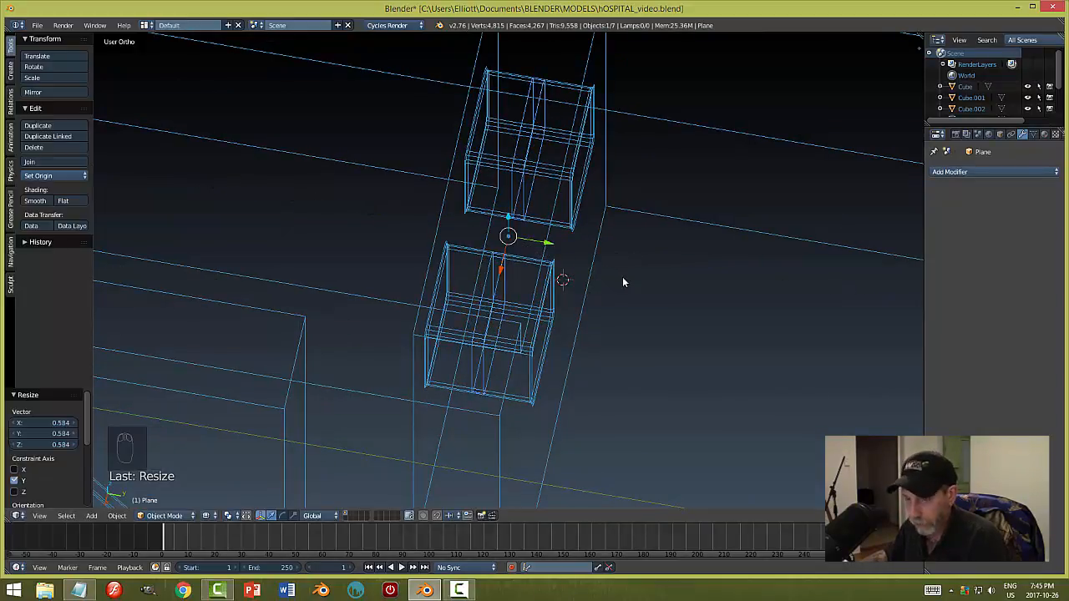
- Deselect everything, return the viewport to solid shading and save the blend file
key(a)
key(z)
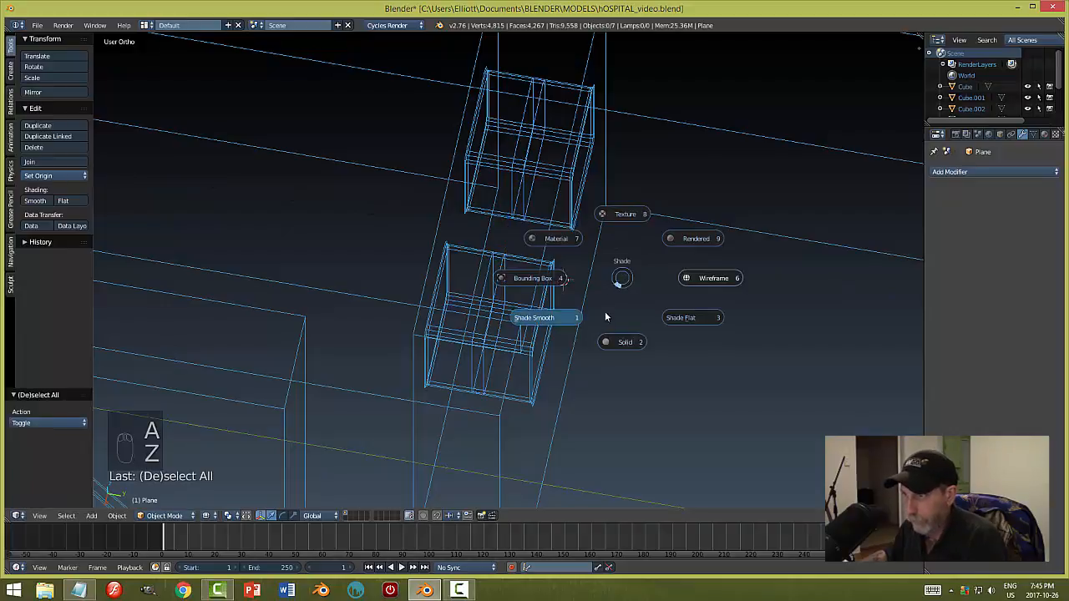
click(610, 324)
mouse_move(644, 324)
middle_down()
mouse_move(499, 296)
mouse_move(365, 340)
mouse_move(348, 306)
mouse_move(613, 317)
mouse_move(606, 327)
mouse_move(554, 303)
mouse_move(539, 332)
mouse_move(644, 291)
mouse_move(645, 320)
middle_up()
key(ctrl+s)
- Delete the thin pane object from the two window openings and save the blend file over the existing version
middle_drag(693, 290, 552, 265)
right_click(535, 259)
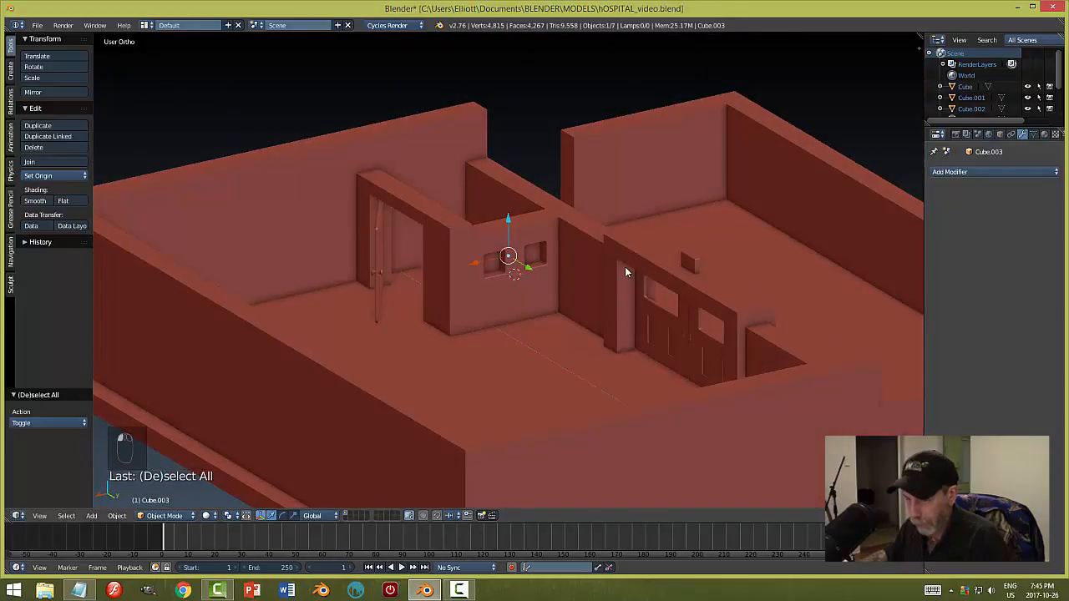
scroll(472, 289, up, 3)
right_click(474, 263)
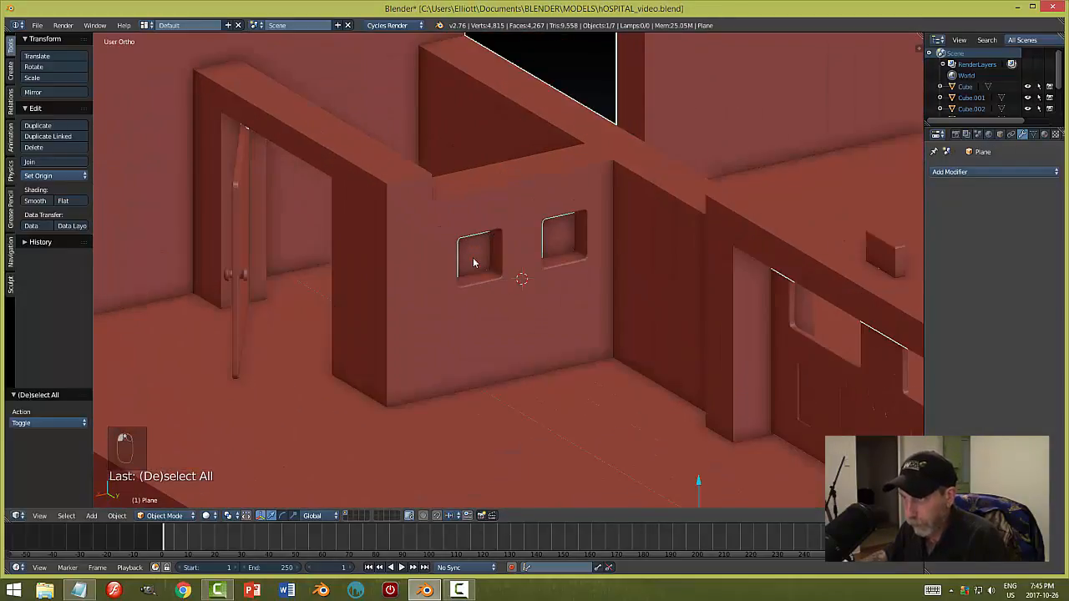
right_click(487, 253)
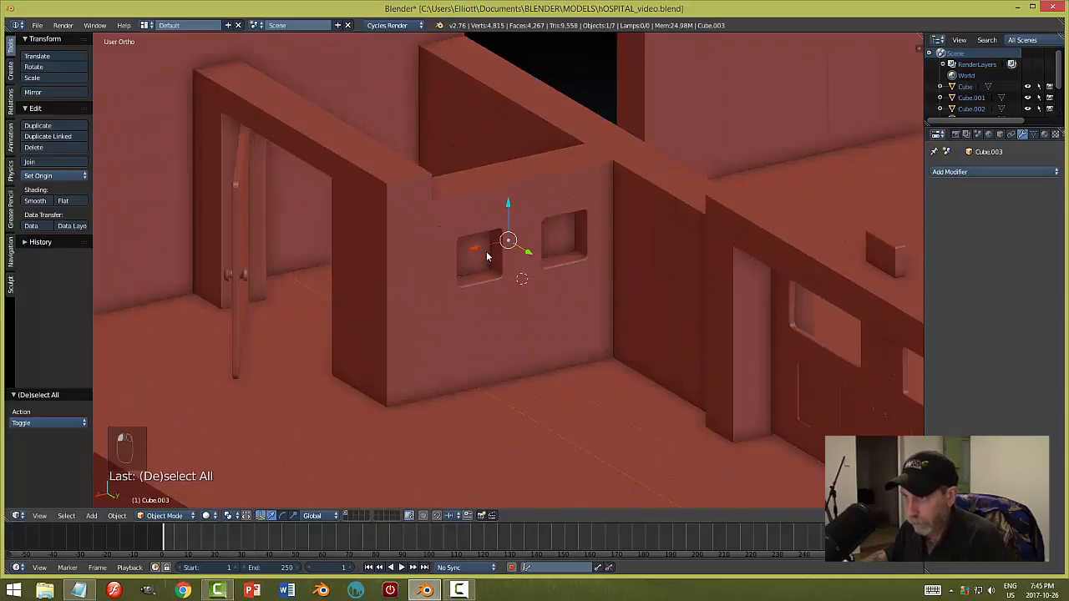
key(x)
click(561, 265)
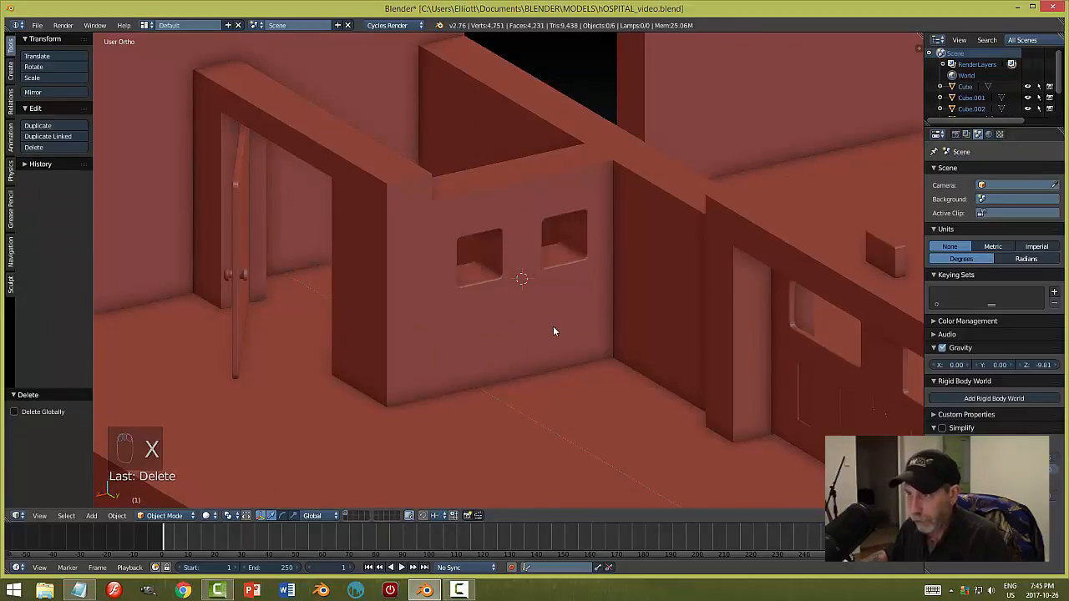
key(ctrl+s)
click(553, 326)
- Examine the building interior from several angles, including the new window openings and the small room behind them
scroll(589, 331, down, 5)
middle_drag(594, 342, 730, 325)
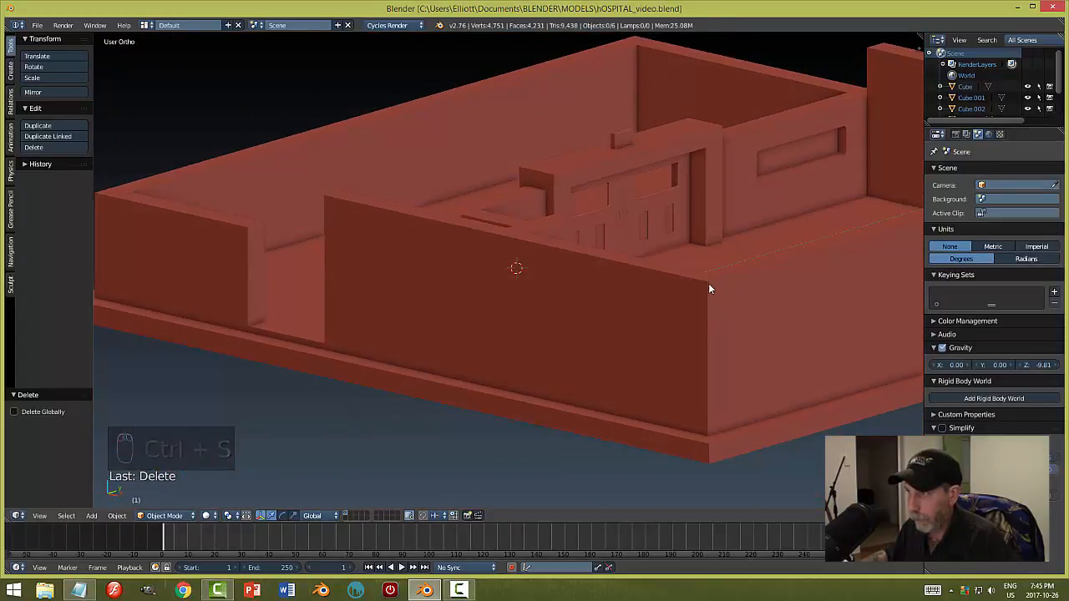
middle_drag(611, 235, 393, 284)
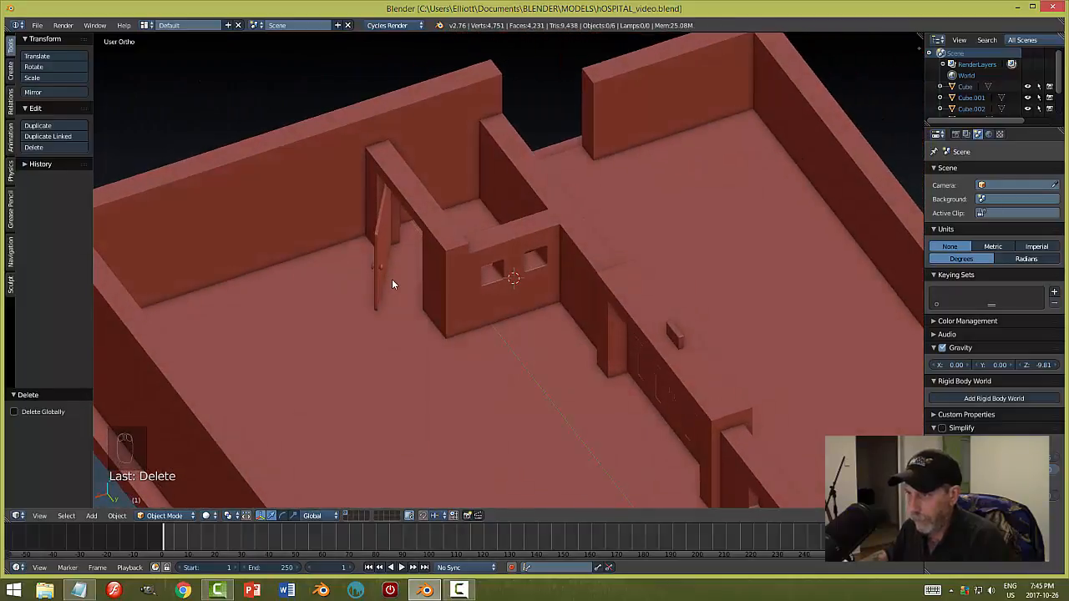
scroll(392, 284, up, 4)
middle_drag(523, 281, 573, 251)
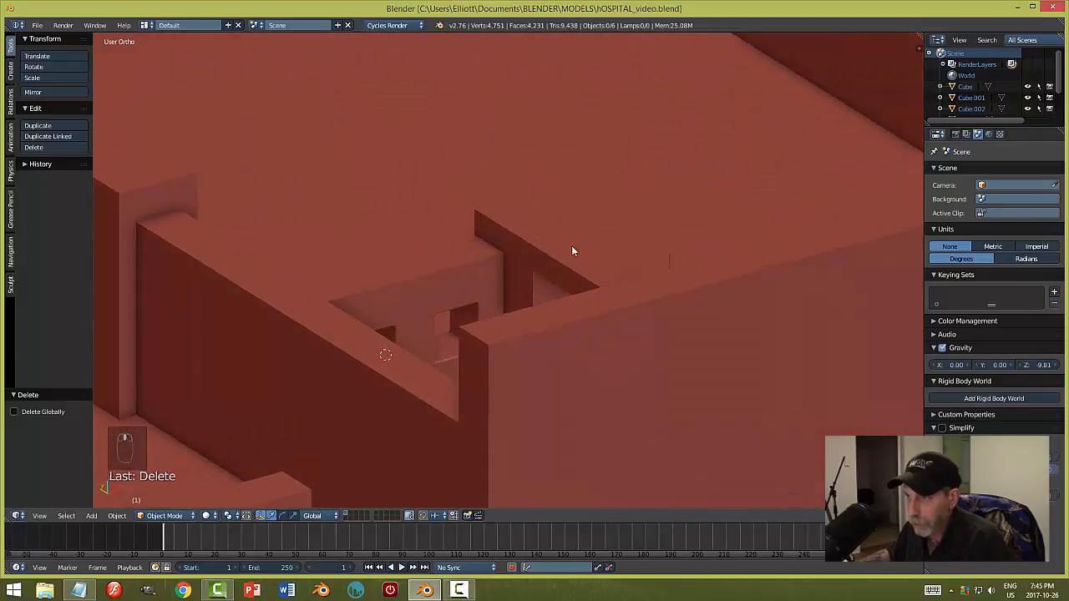
shift+middle_drag(476, 243, 778, 184)
middle_drag(684, 198, 701, 196)
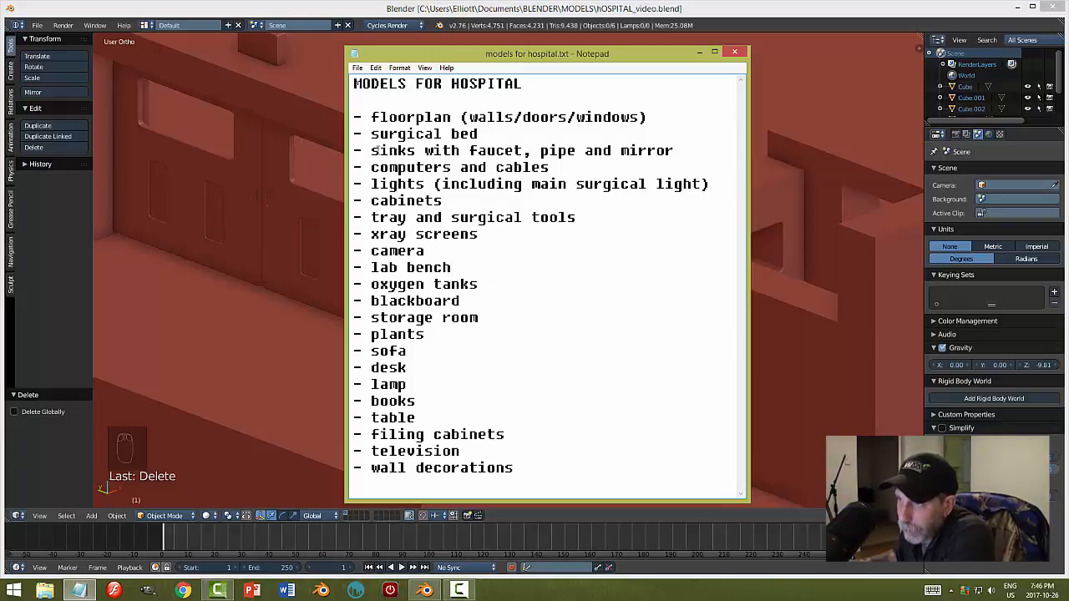
- Switch to the hospital model list in Notepad and highlight part of the "sinks with faucet, pipe and mirror" entry
drag(380, 151, 505, 151)
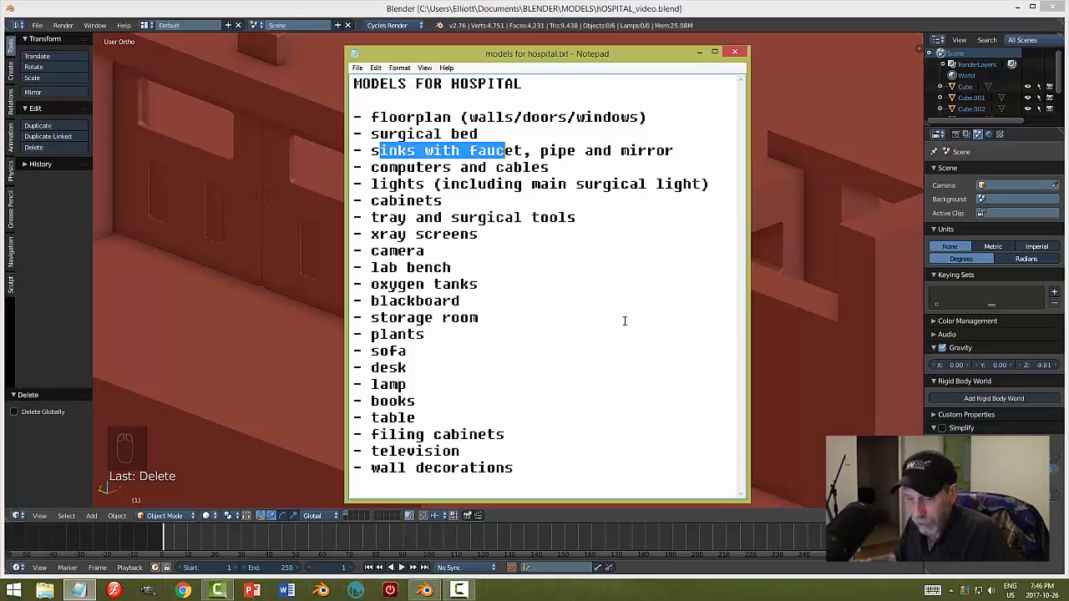
- Put away the Notepad model list, return to Blender and look over the building's rooms from above
click(642, 253)
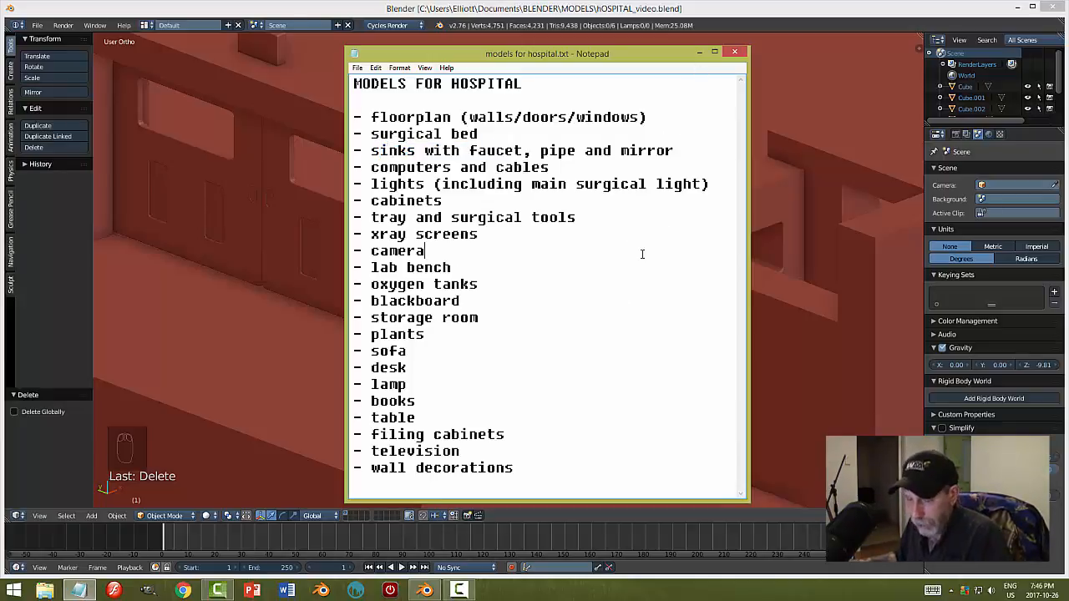
click(699, 53)
middle_drag(730, 245, 541, 250)
scroll(710, 276, down, 1)
middle_drag(730, 271, 671, 259)
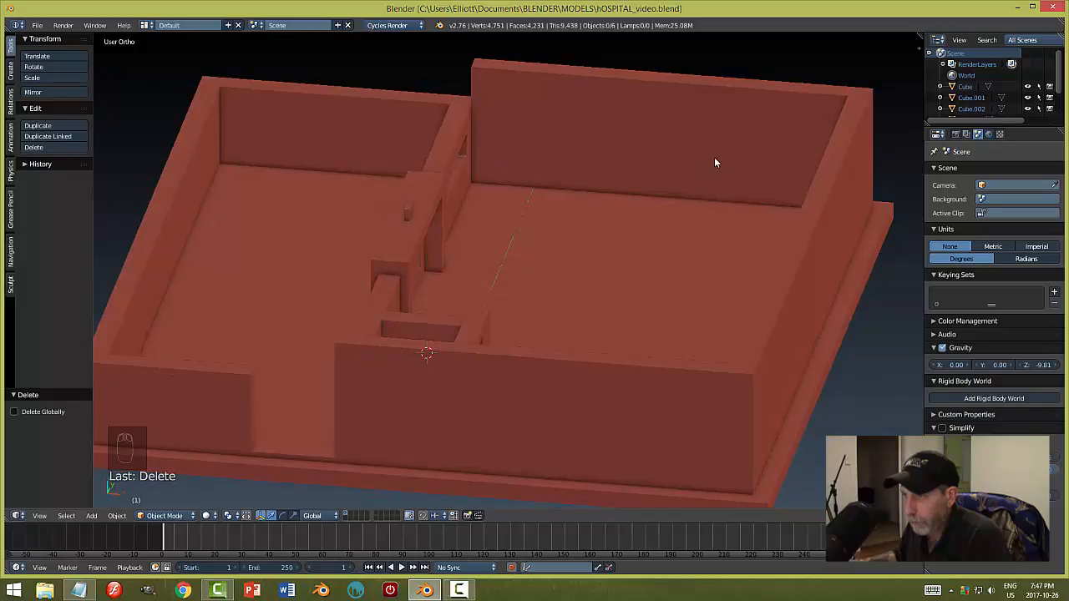
middle_drag(632, 192, 609, 204)
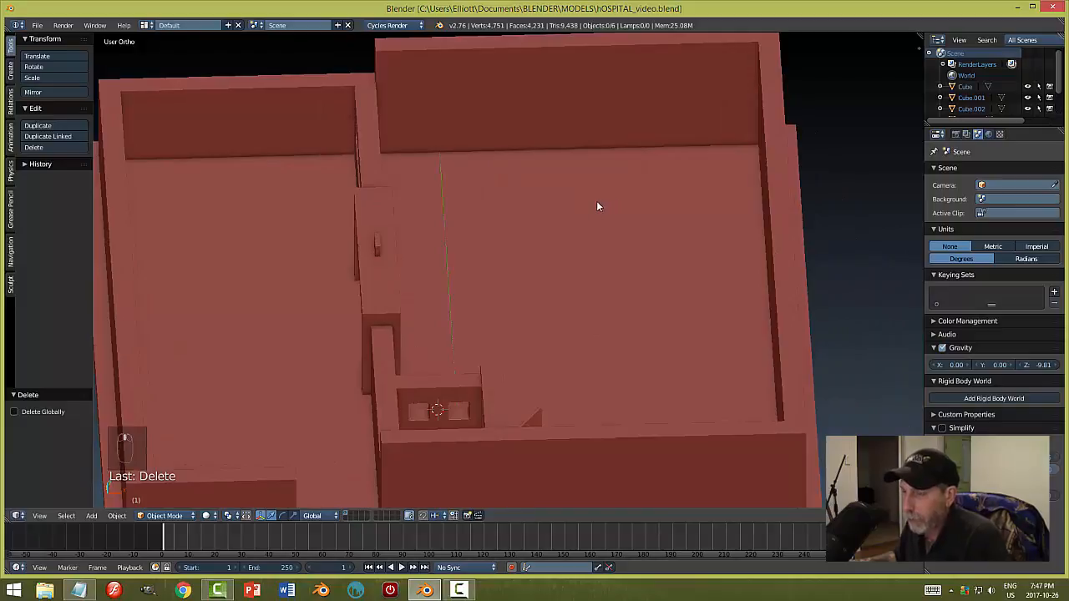
- Switch to the empty second layer in front view and snap the 3D cursor to the center
click(351, 516)
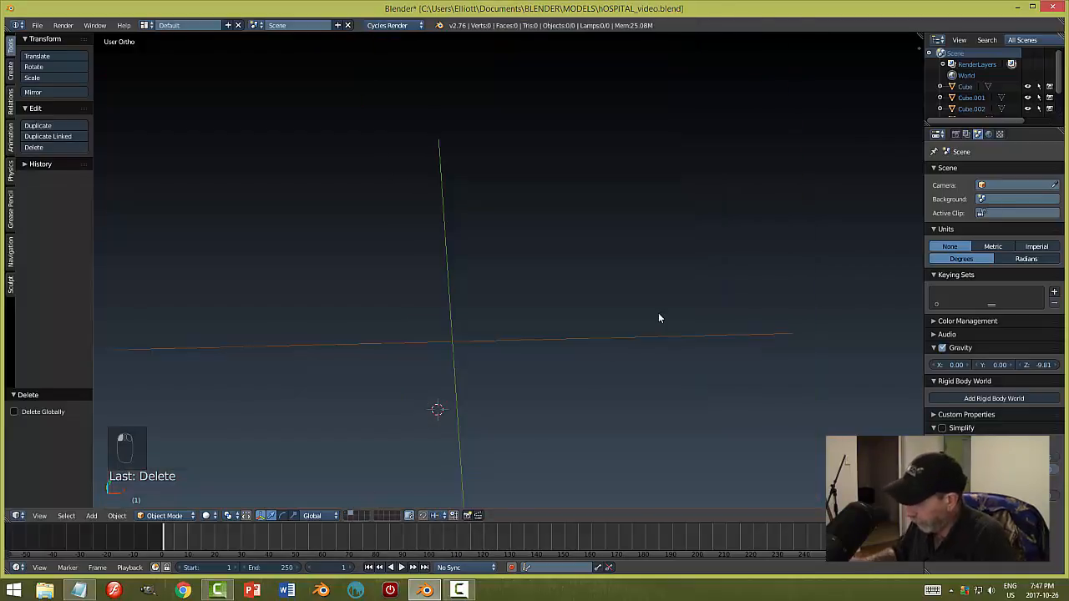
key(KP_7)
key(KP_1)
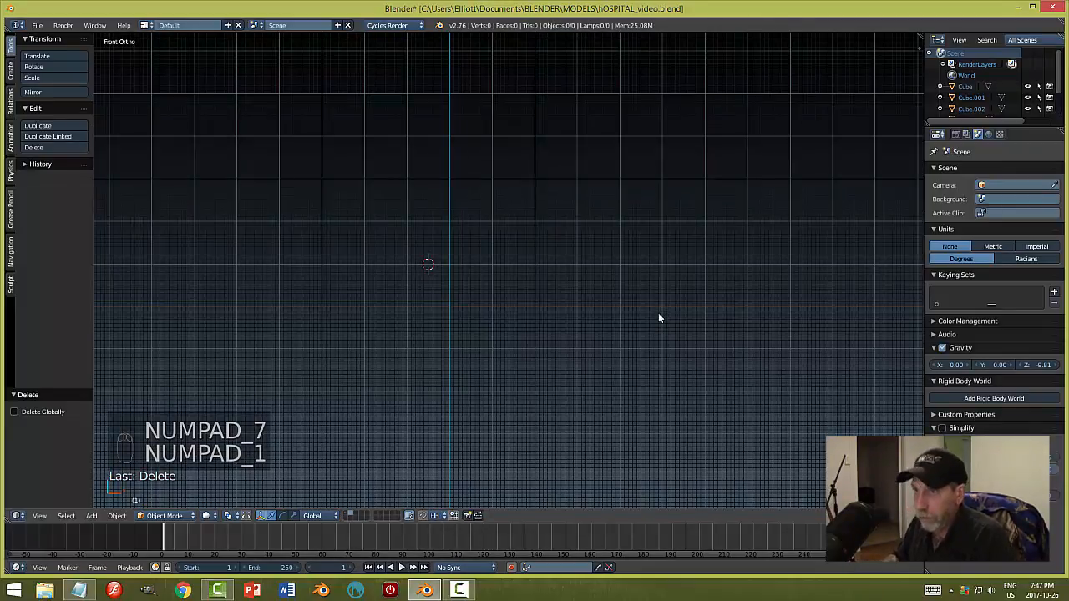
key(shift+s)
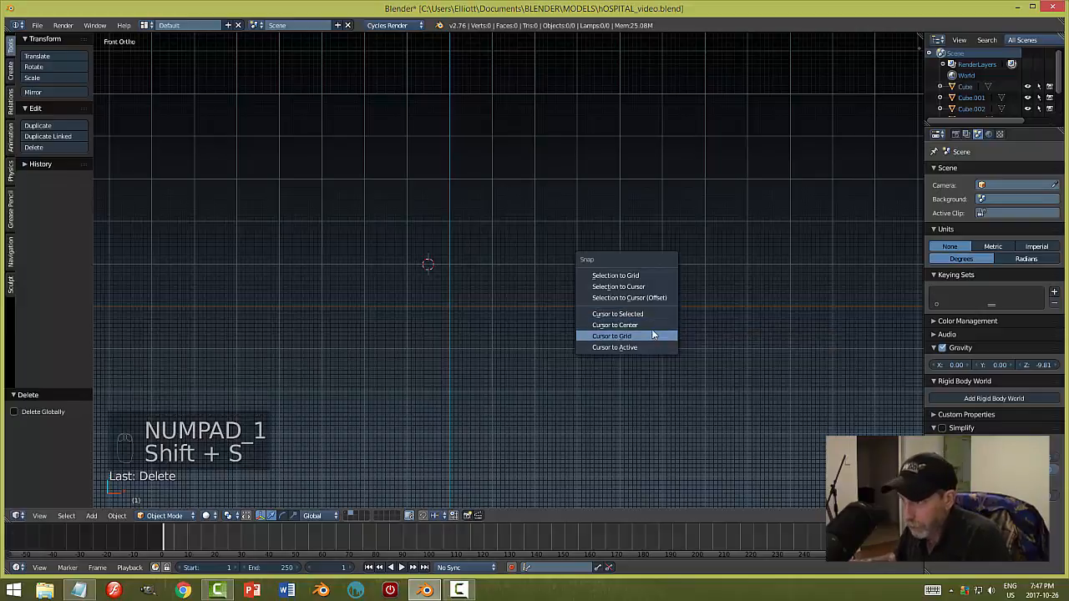
click(626, 337)
- Add a cube at the 3D cursor and stretch it along X by about 1.42
shift+middle_drag(514, 326, 583, 278)
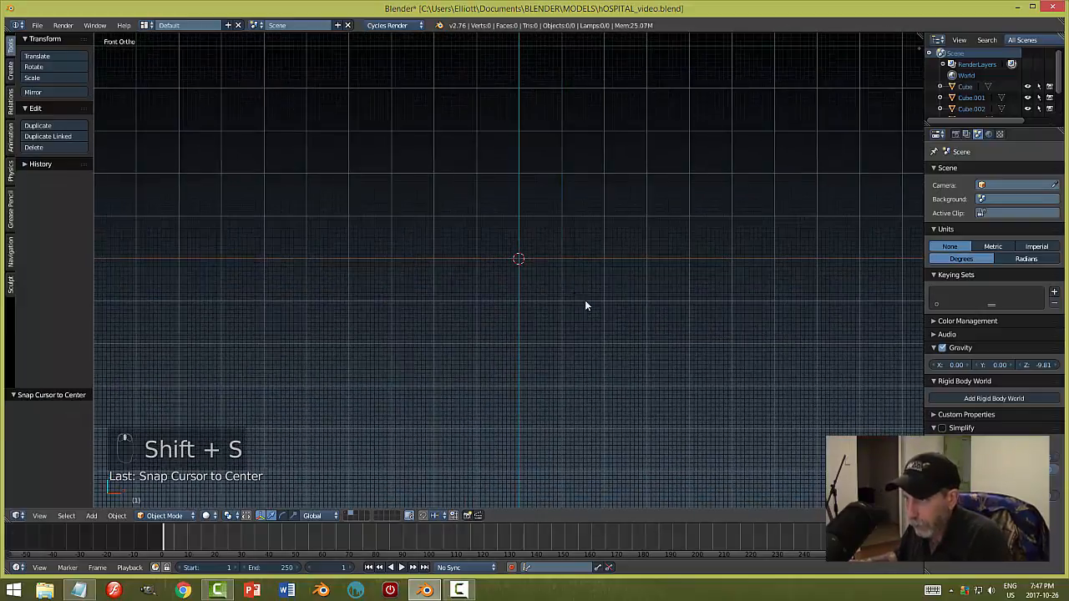
scroll(611, 311, up, 1)
scroll(610, 316, up, 2)
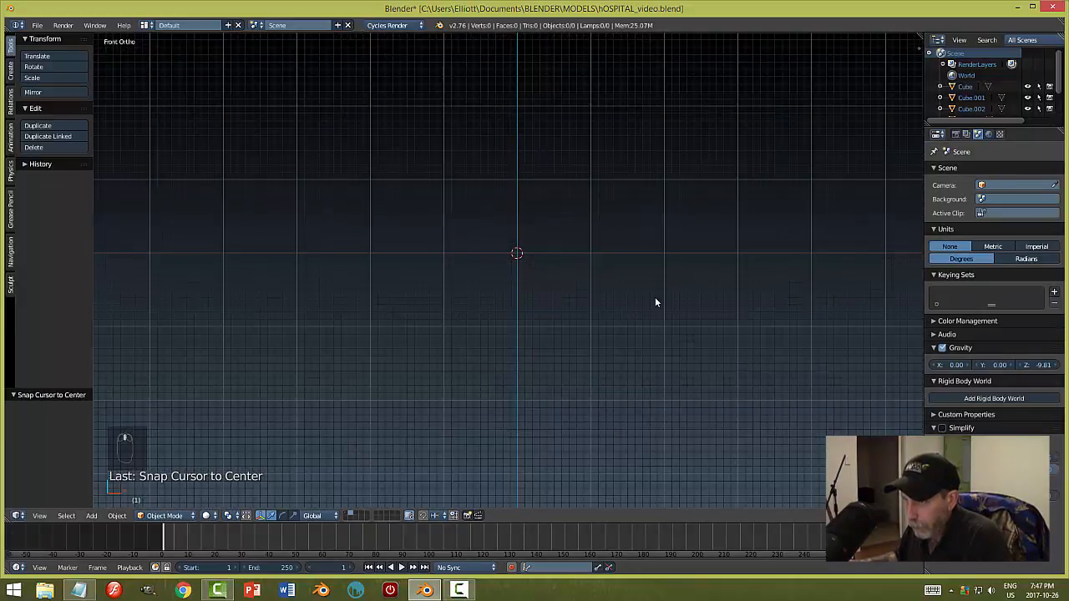
key(shift+a)
mouse_move(657, 299)
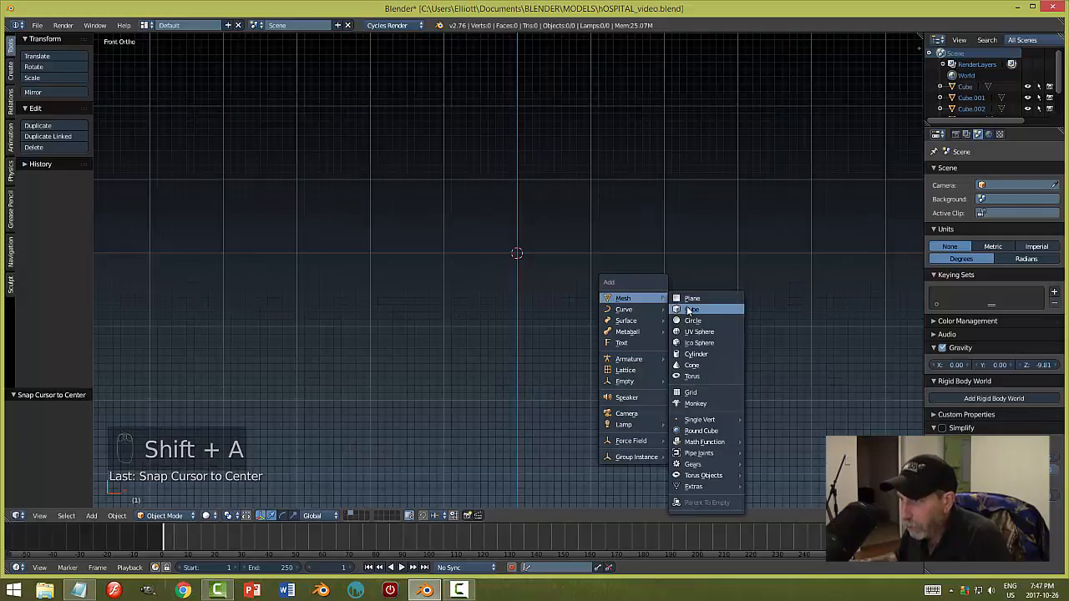
click(689, 310)
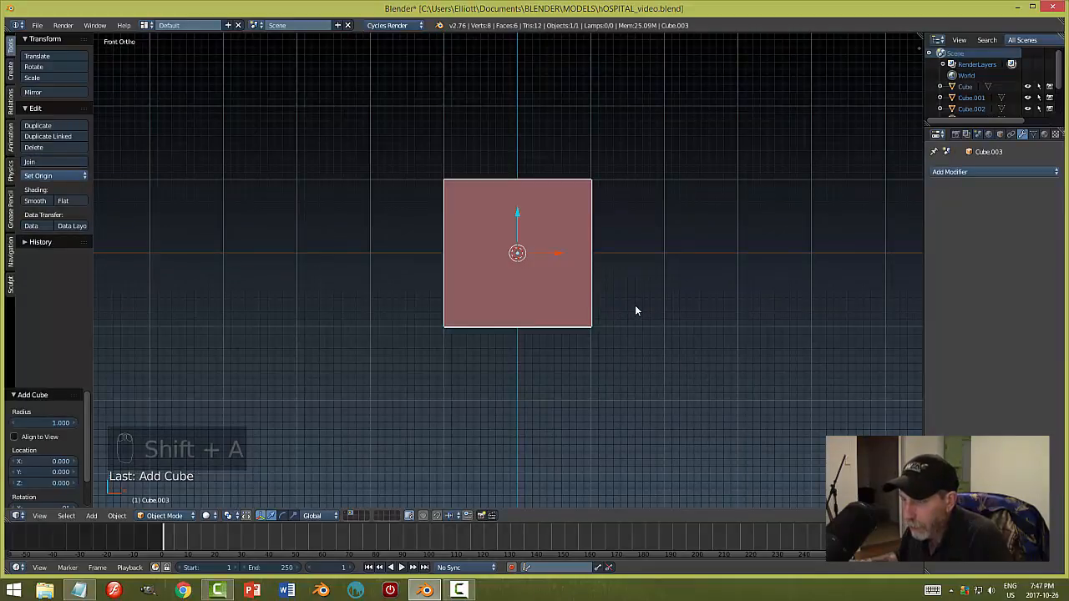
key(s)
key(x)
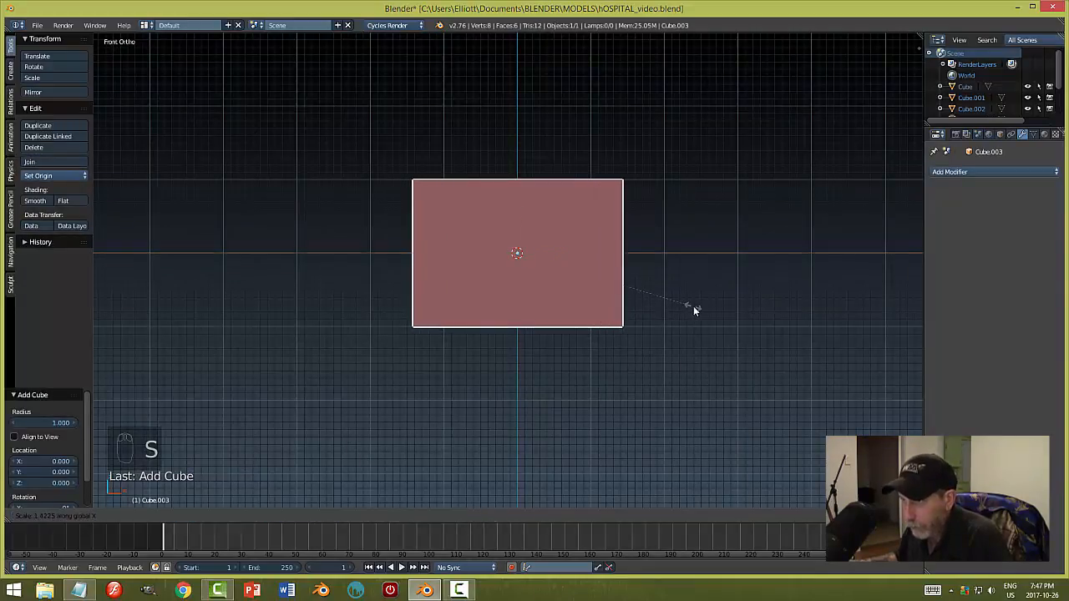
click(693, 305)
- Inset the cube's top face by about 0.032 and scale the inset face to 0.986 along Y
middle_drag(684, 266, 621, 348)
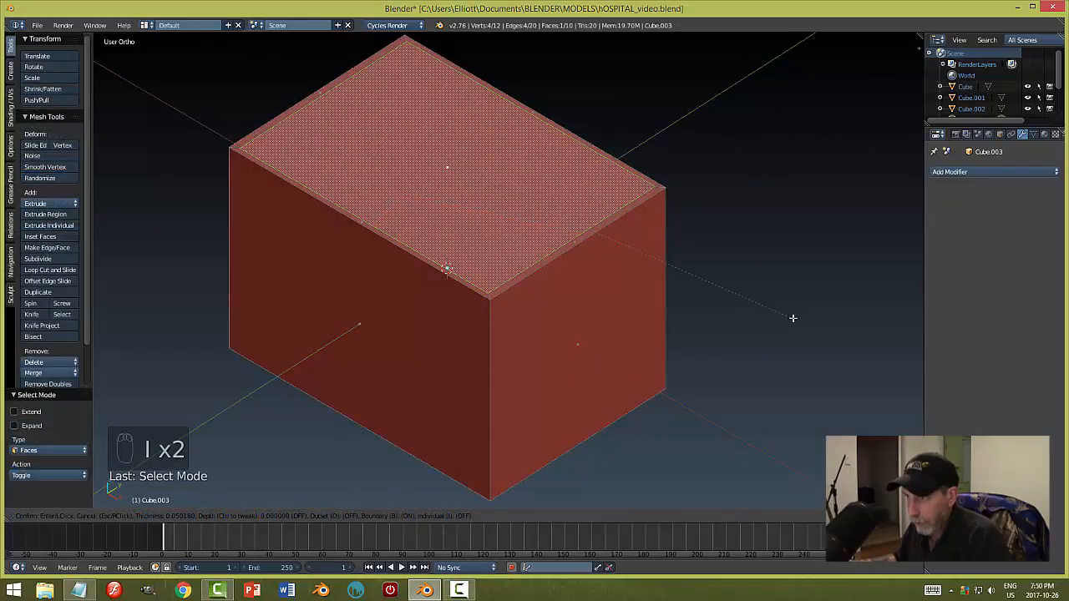
click(733, 262)
middle_drag(733, 262, 699, 274)
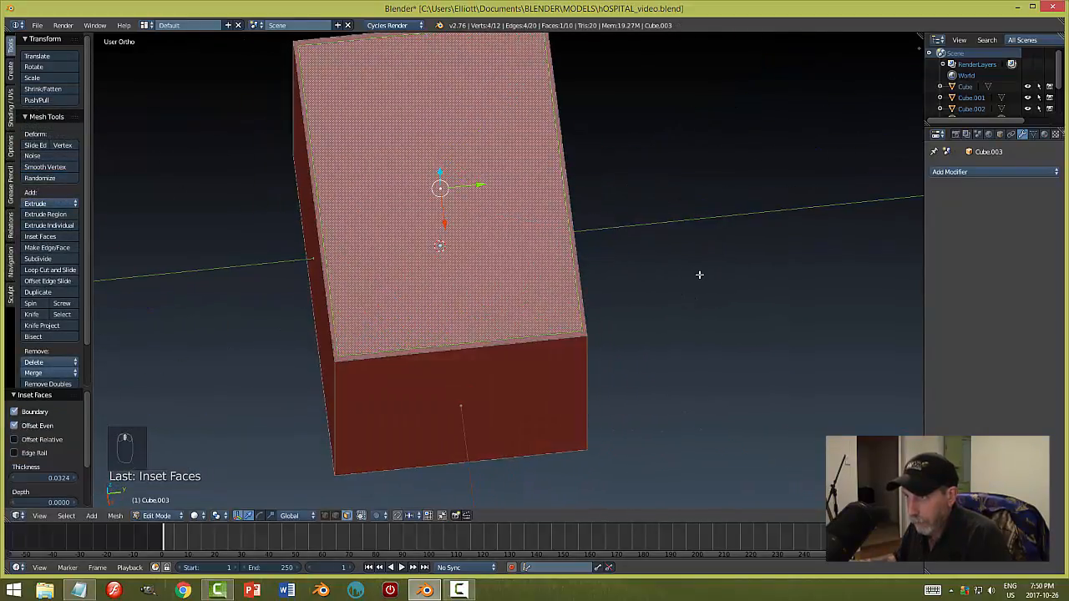
key(s)
key(y)
click(692, 277)
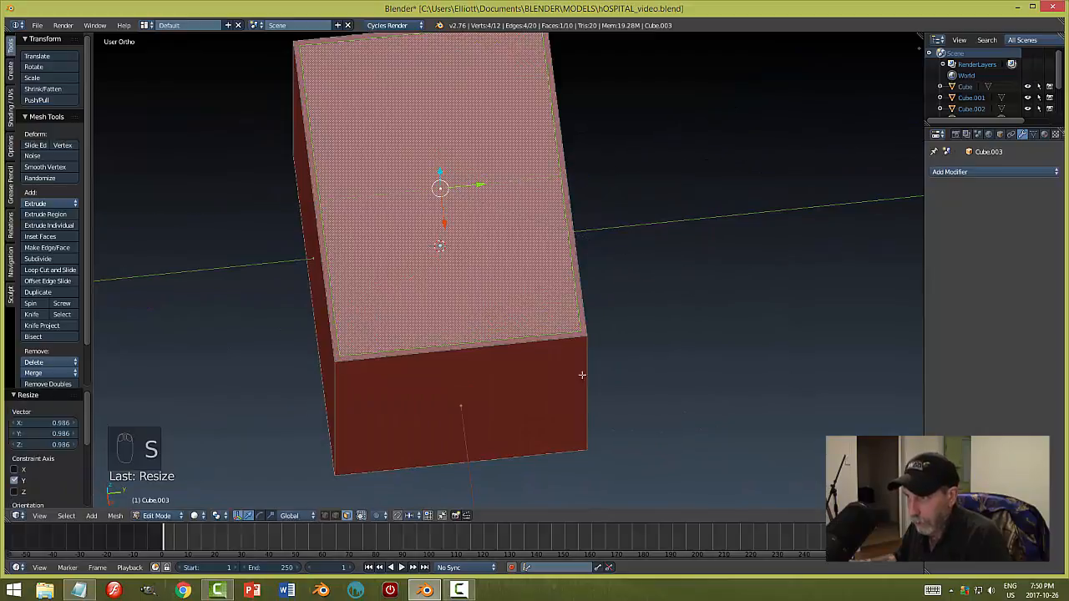
- Extrude the inset top face and move it down about 1.287 along Z to hollow out the box
middle_drag(559, 374, 636, 306)
key(e)
click(635, 305)
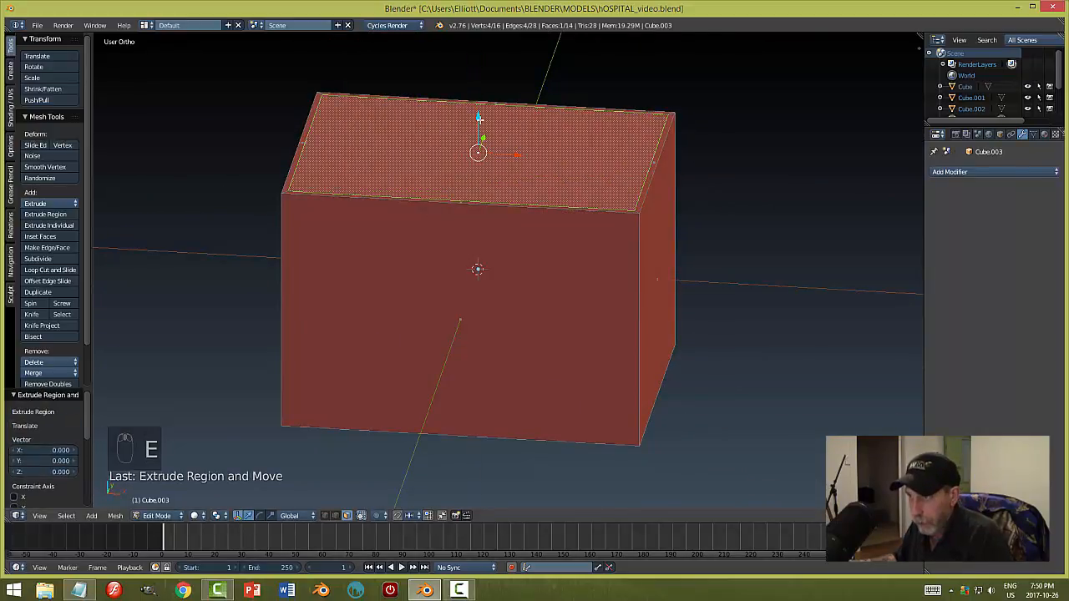
drag(478, 119, 478, 269)
- Lower the box's inner floor face close to its base using wireframe shading, then return to Object Mode and solid shading
key(z)
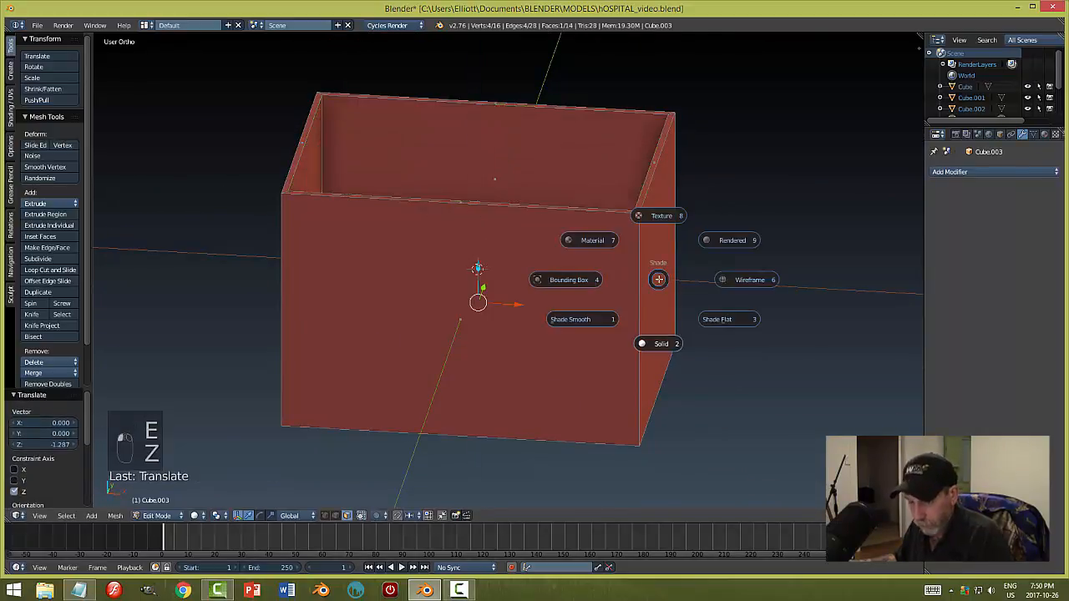
click(753, 280)
middle_drag(503, 299, 551, 309)
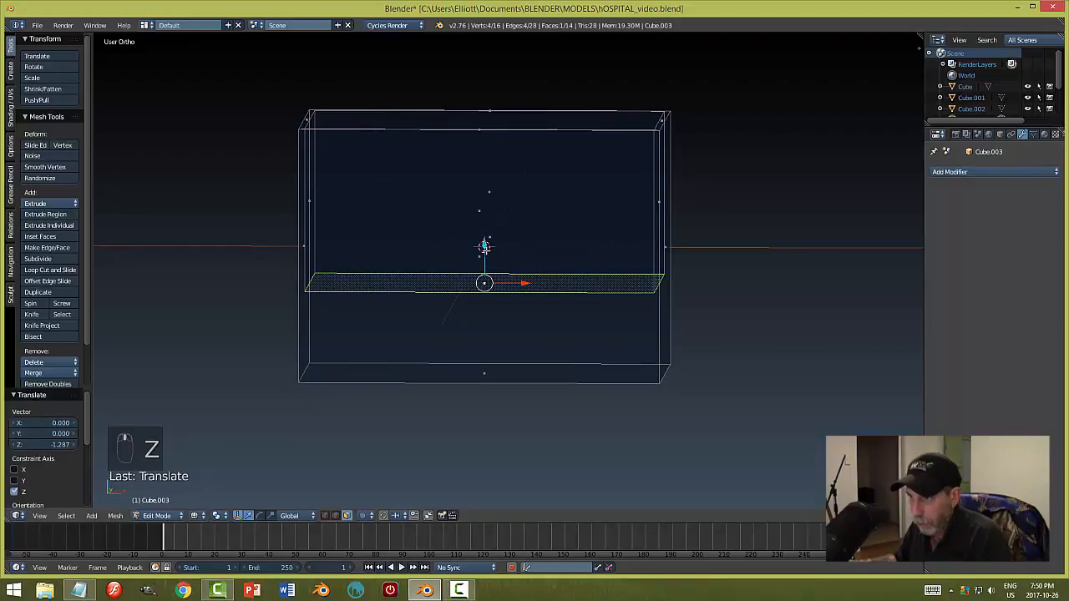
drag(484, 245, 487, 329)
key(a)
key(Tab)
click(698, 380)
middle_drag(779, 343, 759, 368)
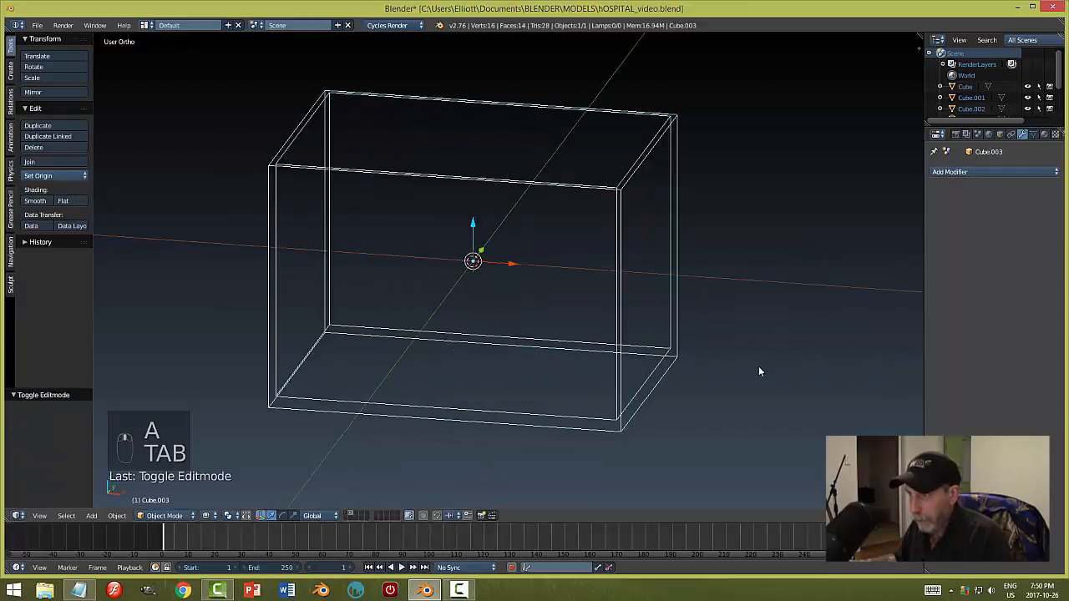
key(z)
click(756, 429)
- Put the box into Edit Mode with edge selection
key(ctrl+Tab)
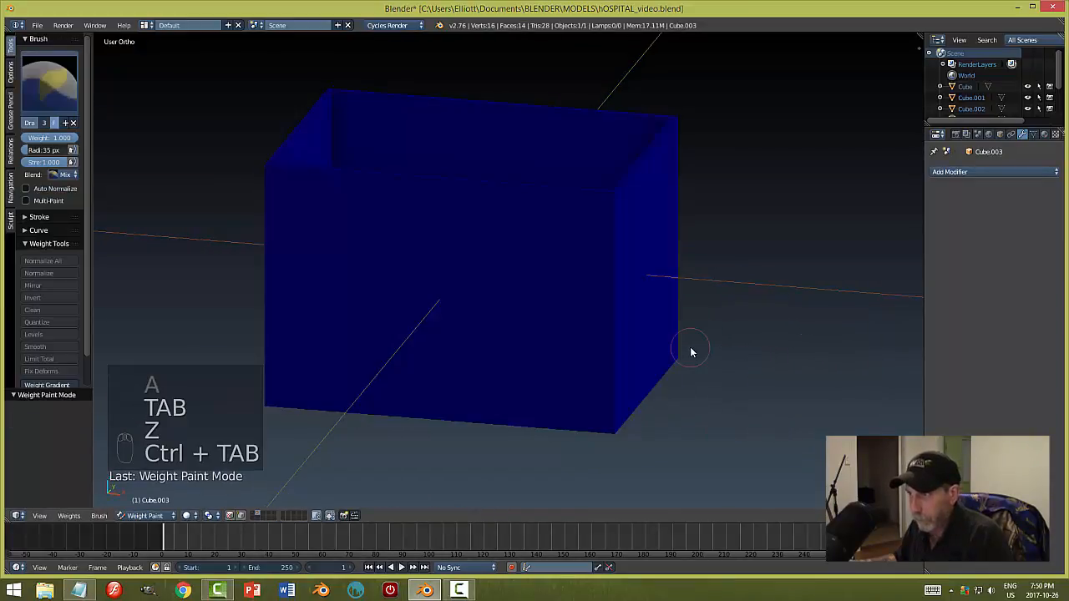
click(164, 517)
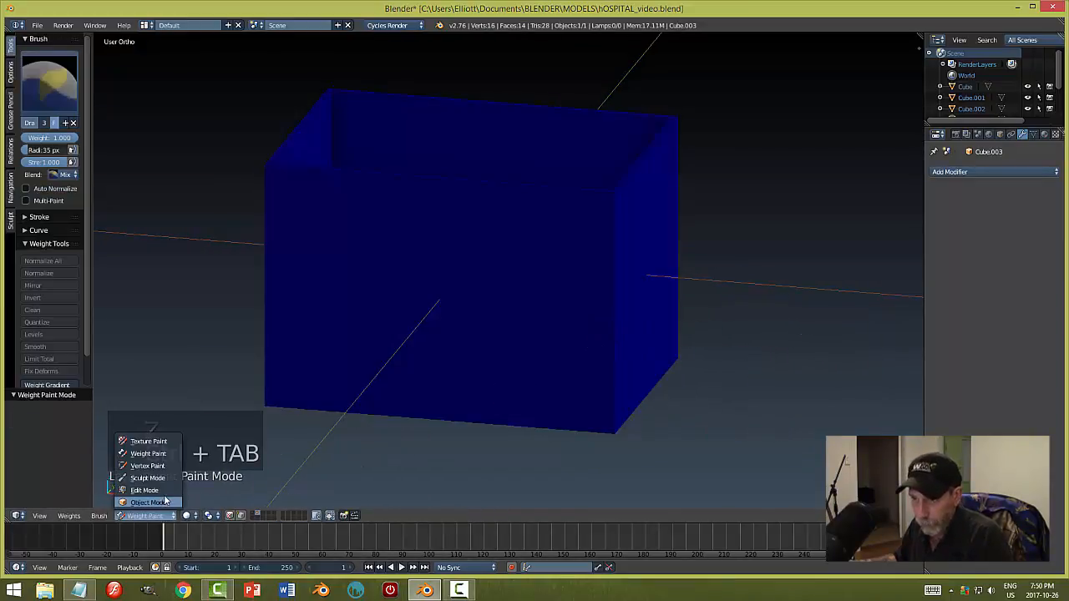
click(146, 451)
key(ctrl+Tab)
click(651, 276)
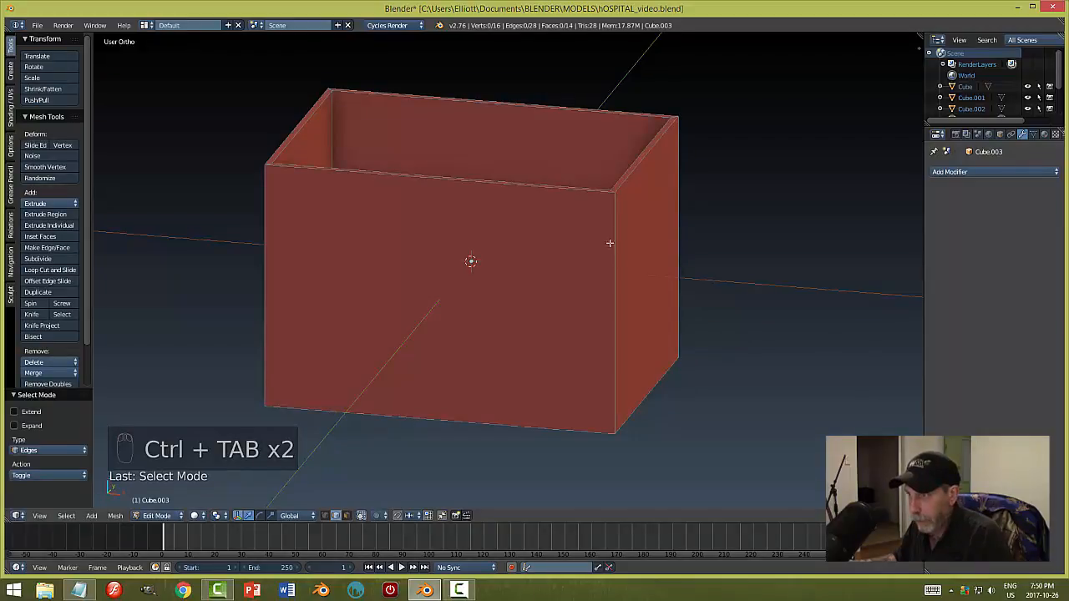
- Try bevelling the box's four outer vertical corner edges with an amount of 0.058 and 4 segments
right_click(616, 228)
middle_drag(689, 212, 756, 295)
shift+right_click(646, 238)
shift+right_click(707, 270)
middle_drag(831, 282, 780, 296)
shift+right_click(747, 314)
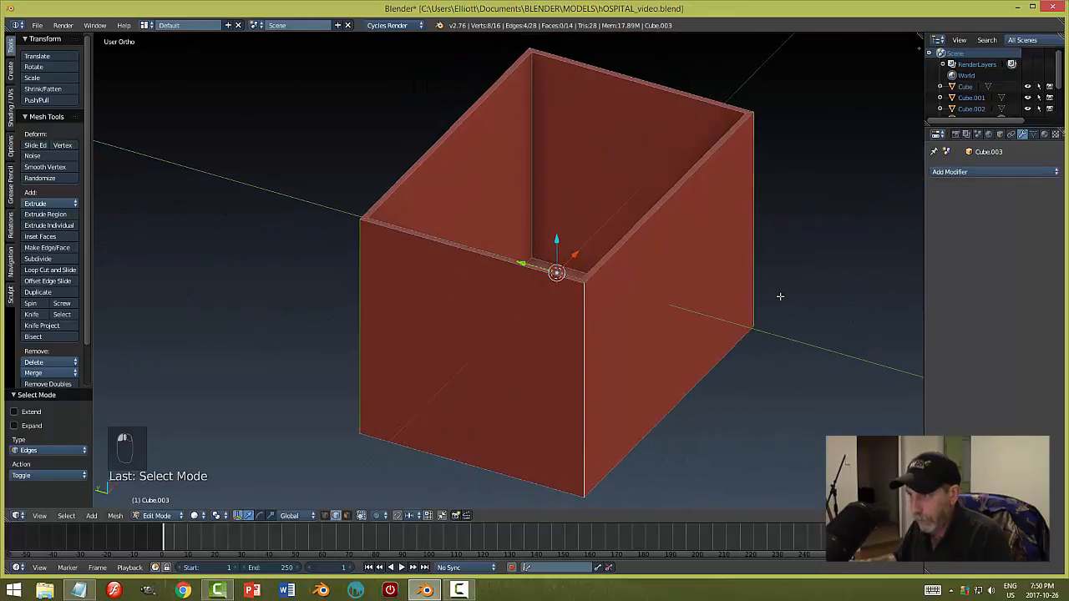
key(ctrl+b)
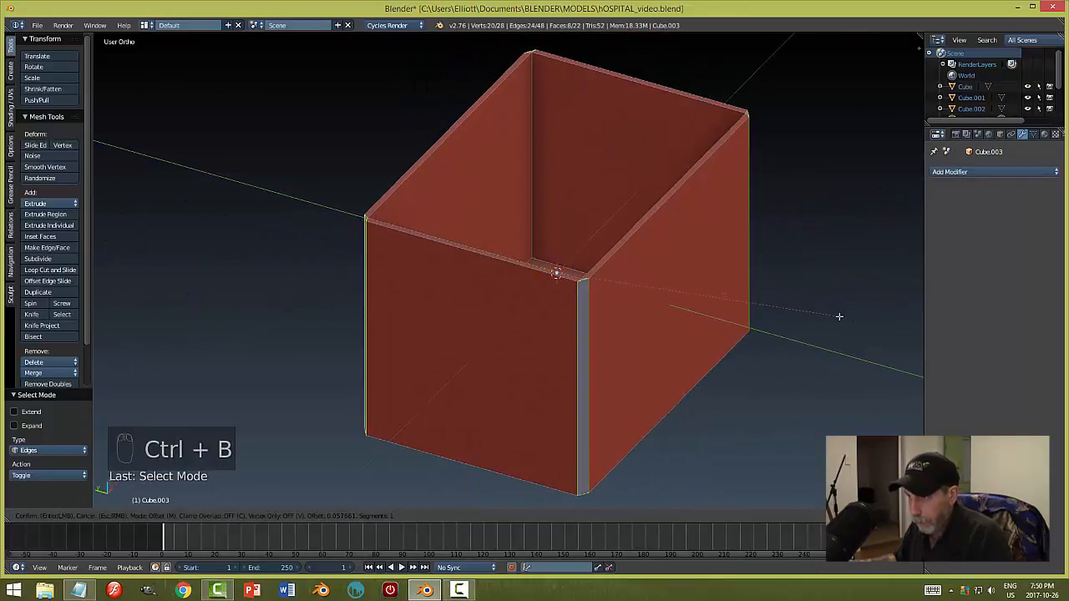
click(833, 312)
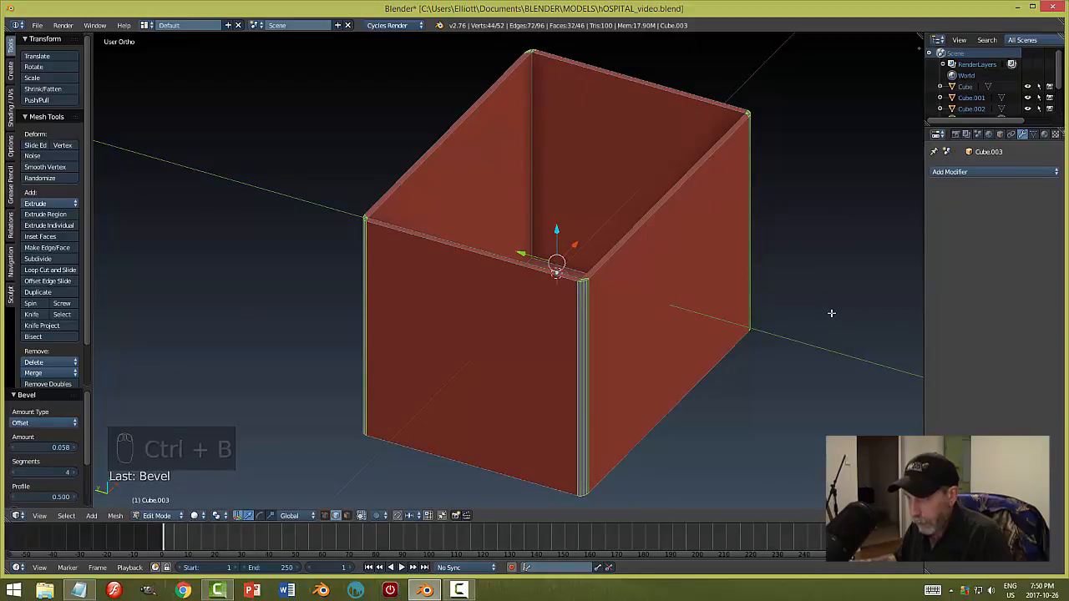
- Try bevelling the outer and inner edge loops of the box's top rim by about 0.021 with 2 segments
key(a)
alt+right_click(634, 239)
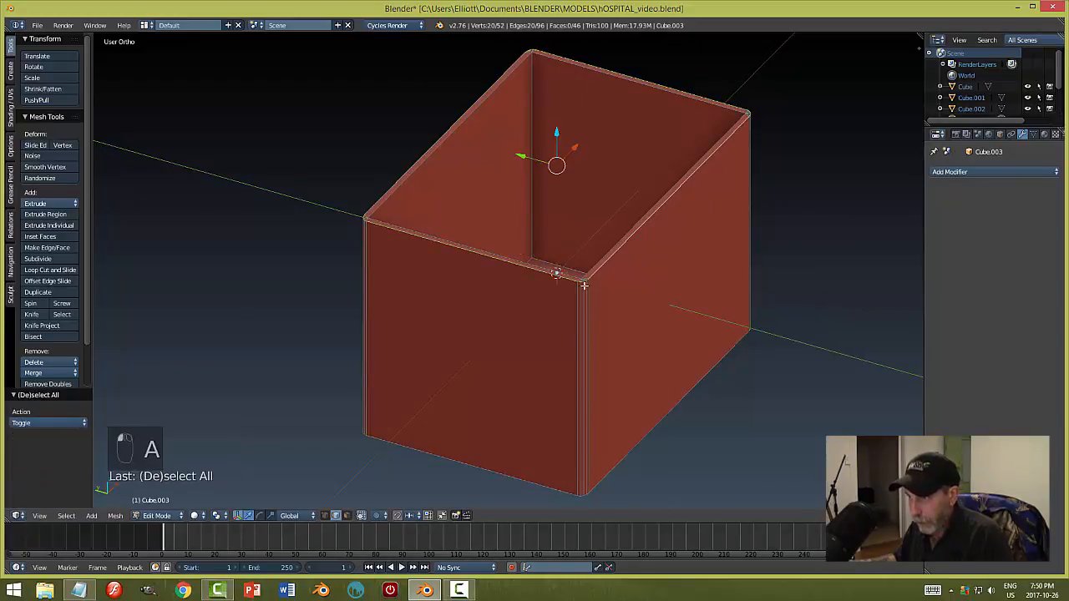
alt+shift+right_click(600, 256)
middle_drag(740, 317, 682, 308)
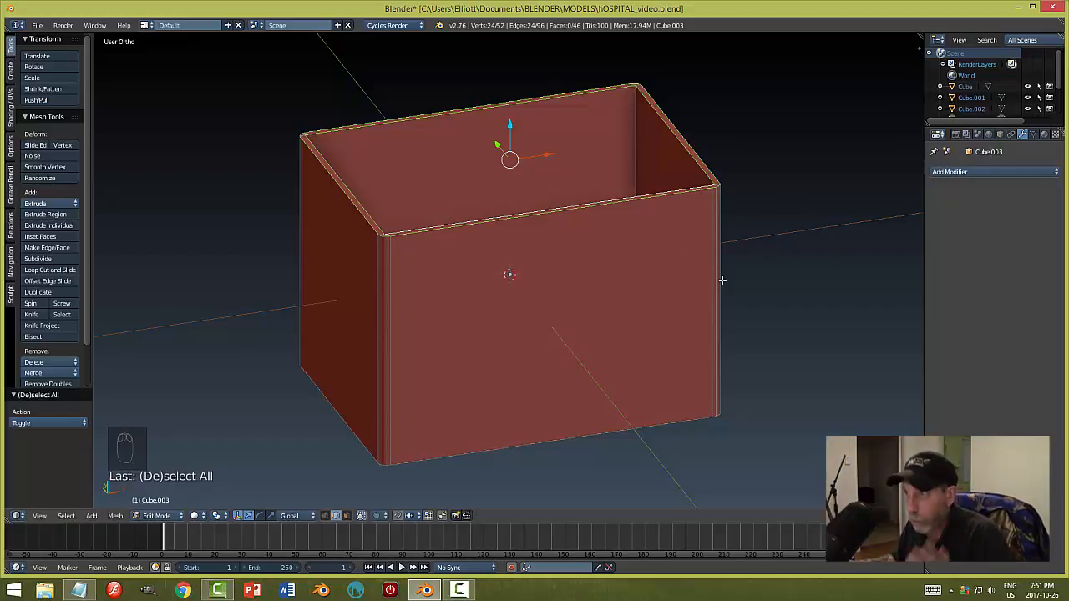
middle_drag(726, 291, 688, 316)
key(ctrl+b)
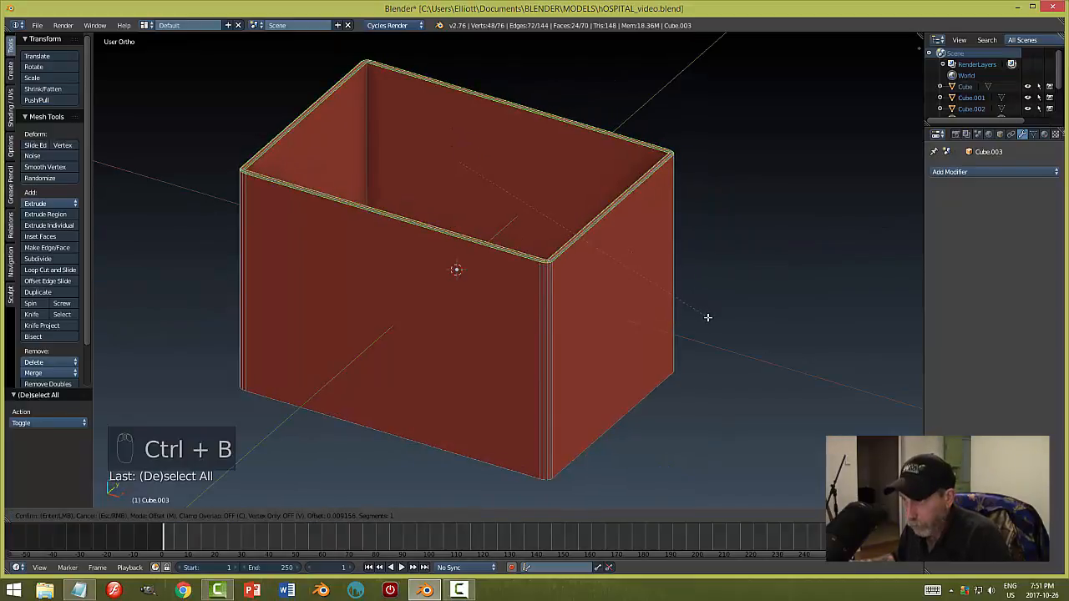
scroll(707, 318, up, 1)
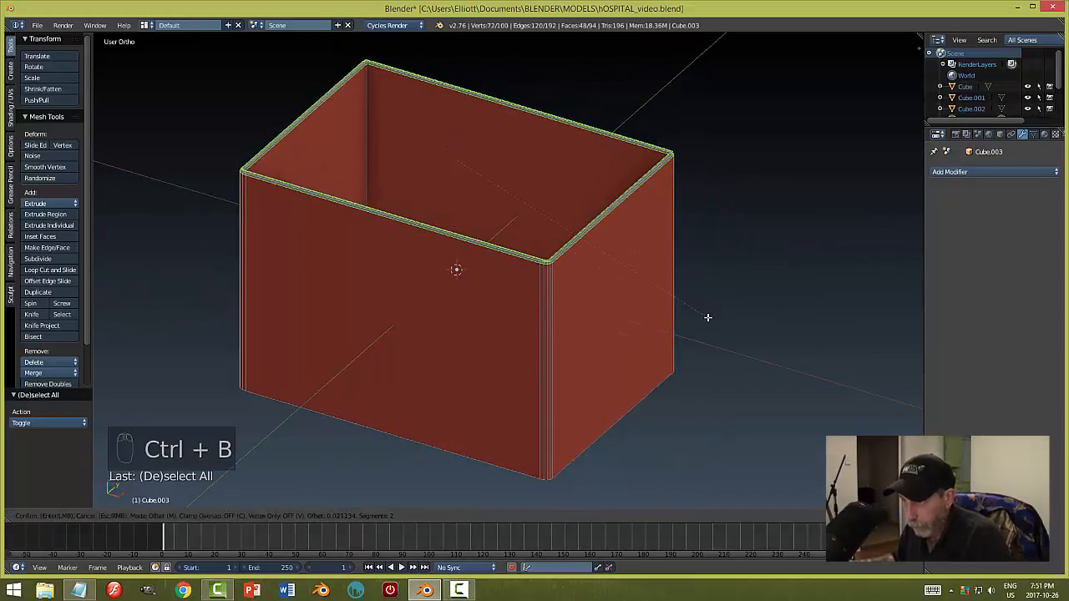
click(707, 318)
key(a)
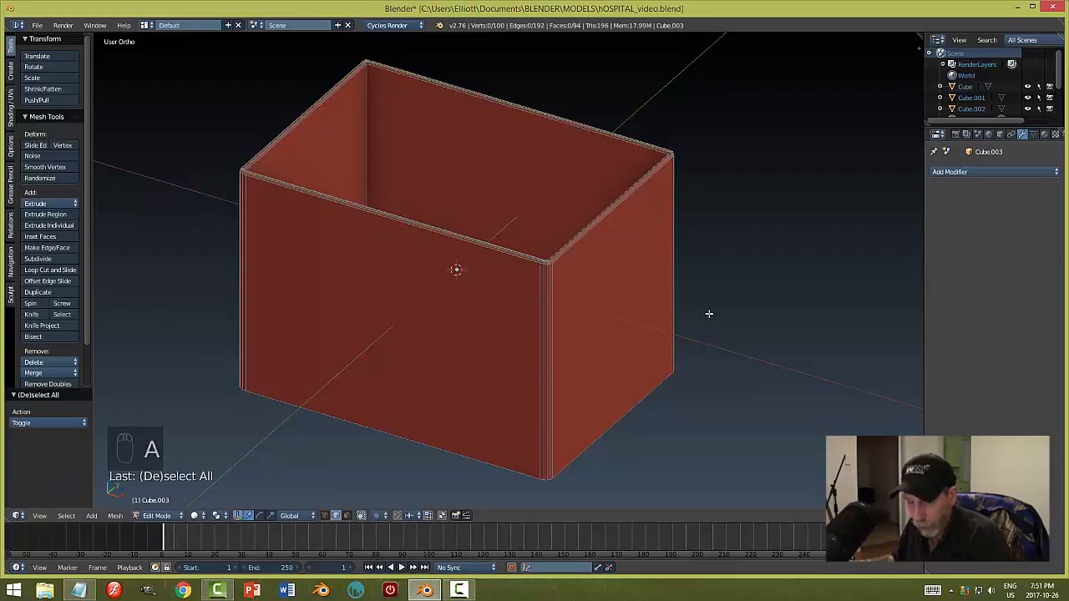
- Inspect the bevelled rim and corners in Object Mode and undo the bevels on the box
key(Tab)
click(624, 314)
middle_drag(740, 323, 734, 358)
scroll(734, 358, up, 6)
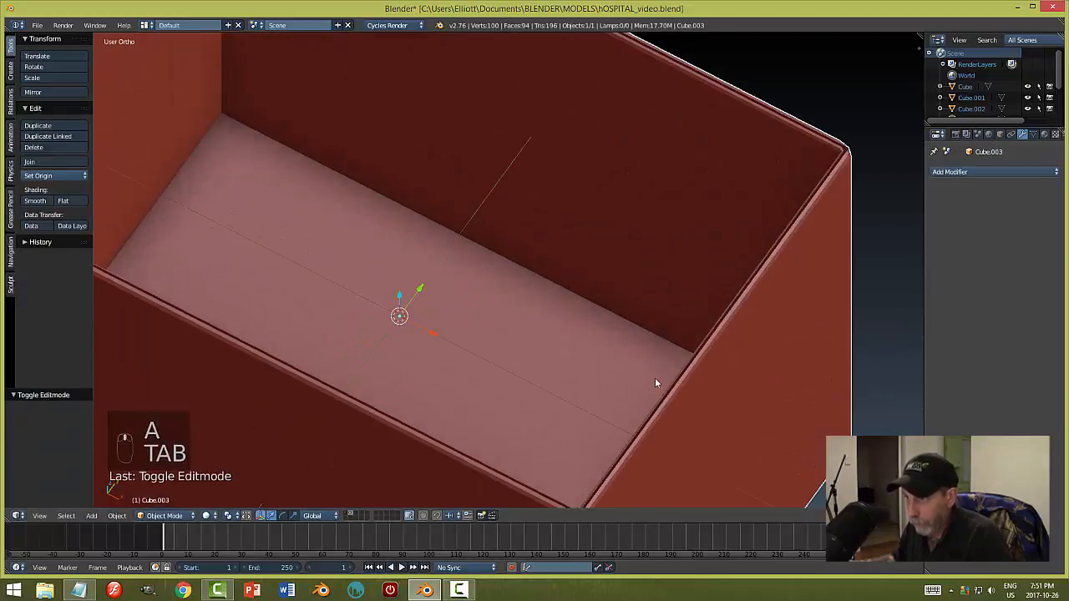
middle_drag(658, 343, 479, 364)
scroll(662, 329, down, 3)
scroll(738, 312, up, 3)
middle_drag(700, 312, 690, 297)
key(ctrl+z)
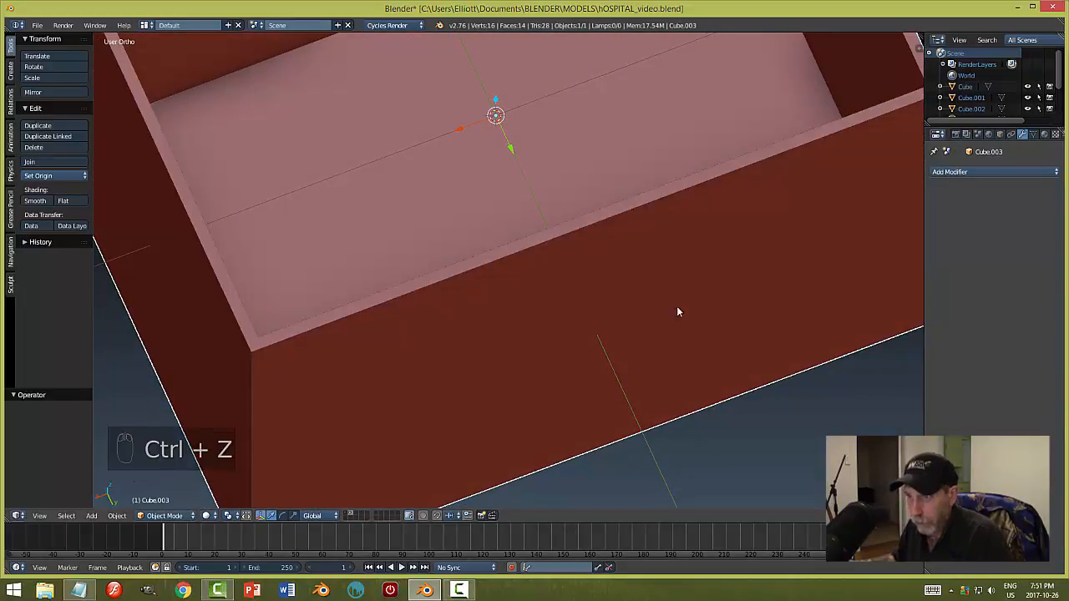
key(ctrl+z)
- Reopen the box mesh in Edit Mode, clear the selection and enable edge selection
key(Tab)
click(475, 317)
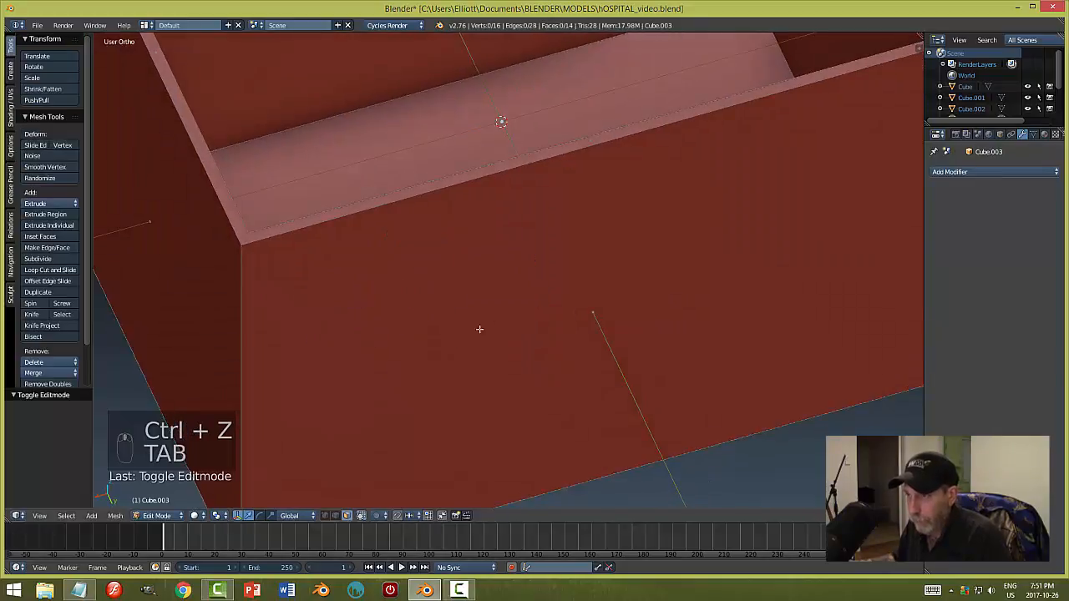
middle_drag(456, 338, 486, 329)
alt+click(329, 305)
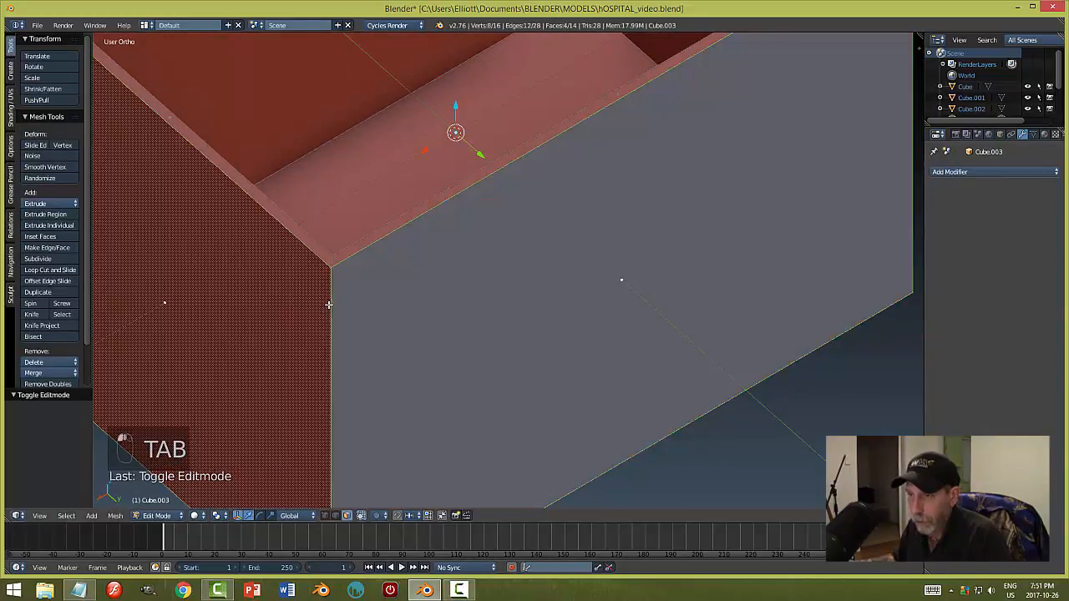
key(a)
key(ctrl+Tab)
click(452, 320)
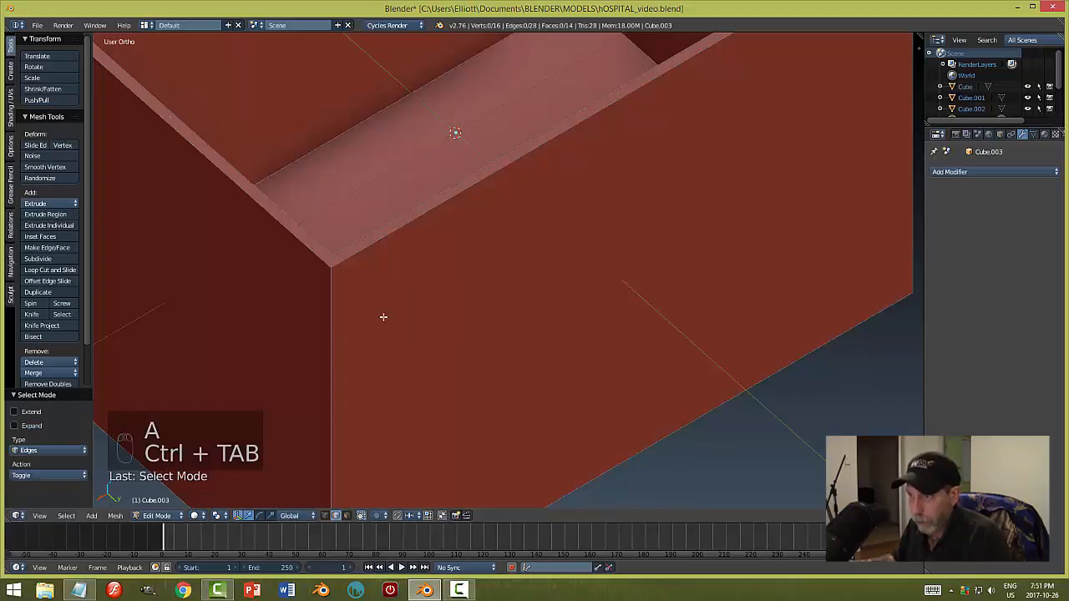
- Bevel the box's four outer vertical corner edges by about 0.030 with 3 segments
click(334, 305)
middle_drag(338, 304, 582, 318)
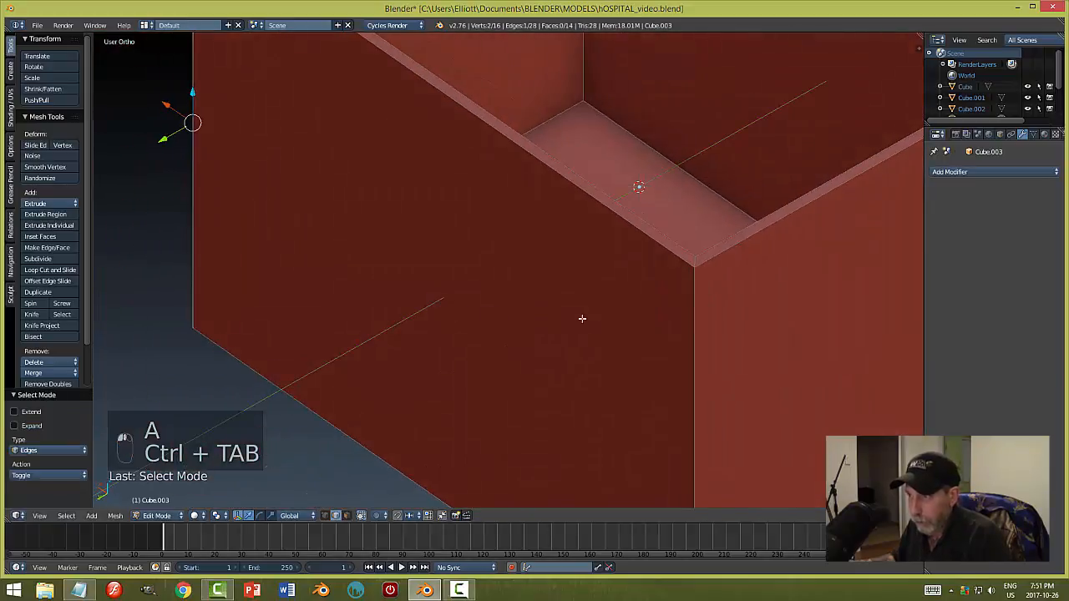
shift+right_click(695, 289)
scroll(823, 345, down, 3)
middle_drag(841, 354, 697, 331)
shift+right_click(729, 349)
shift+right_click(689, 328)
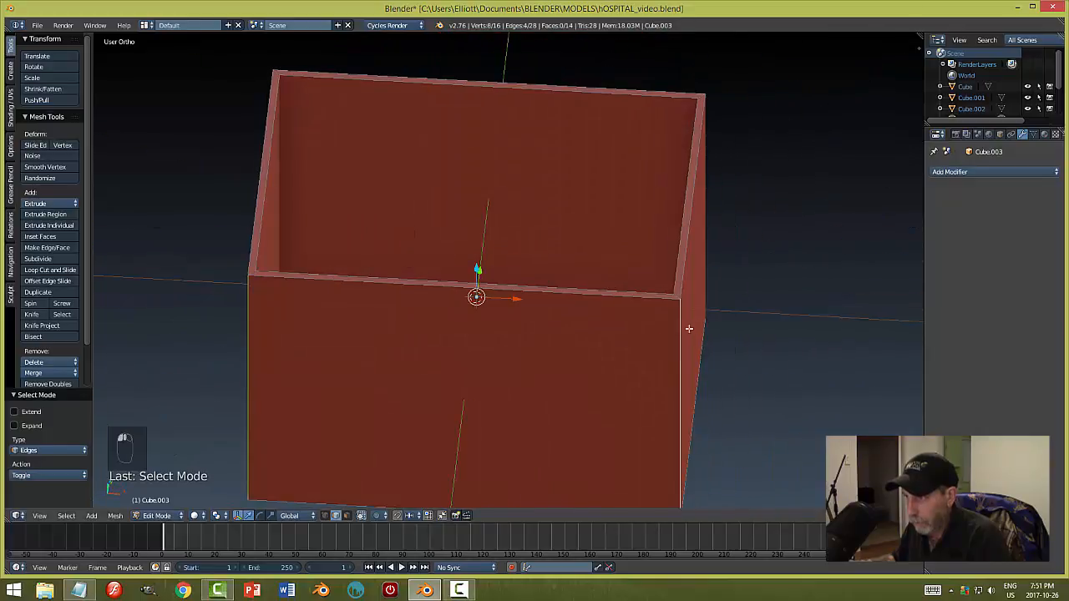
key(ctrl+b)
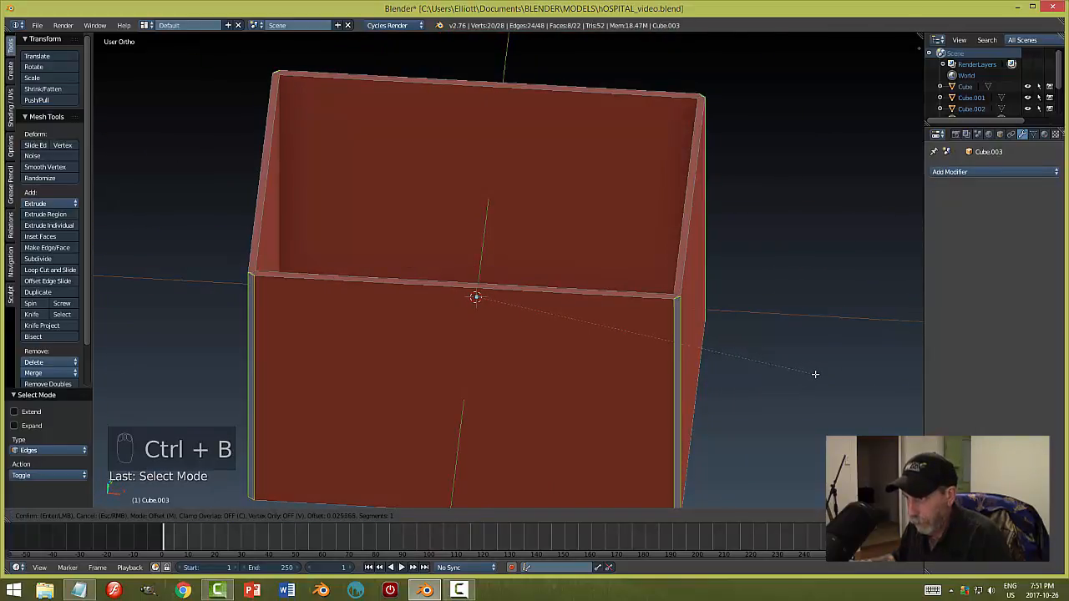
click(815, 373)
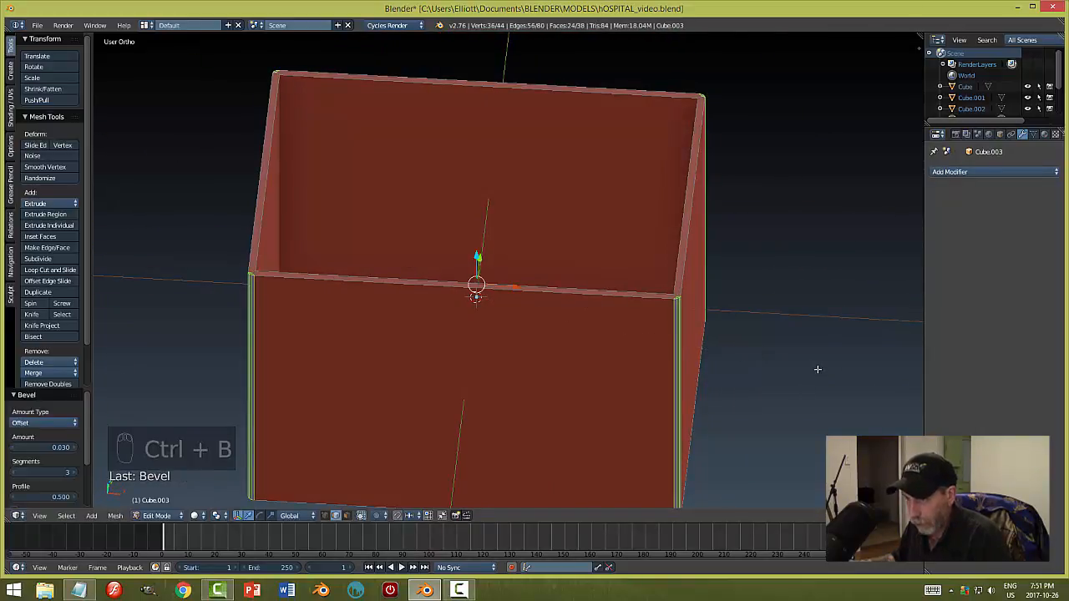
- Bevel the outer edge loop of the box's top rim by about 0.016 with multiple segments and return to Object Mode
key(a)
alt+right_click(685, 266)
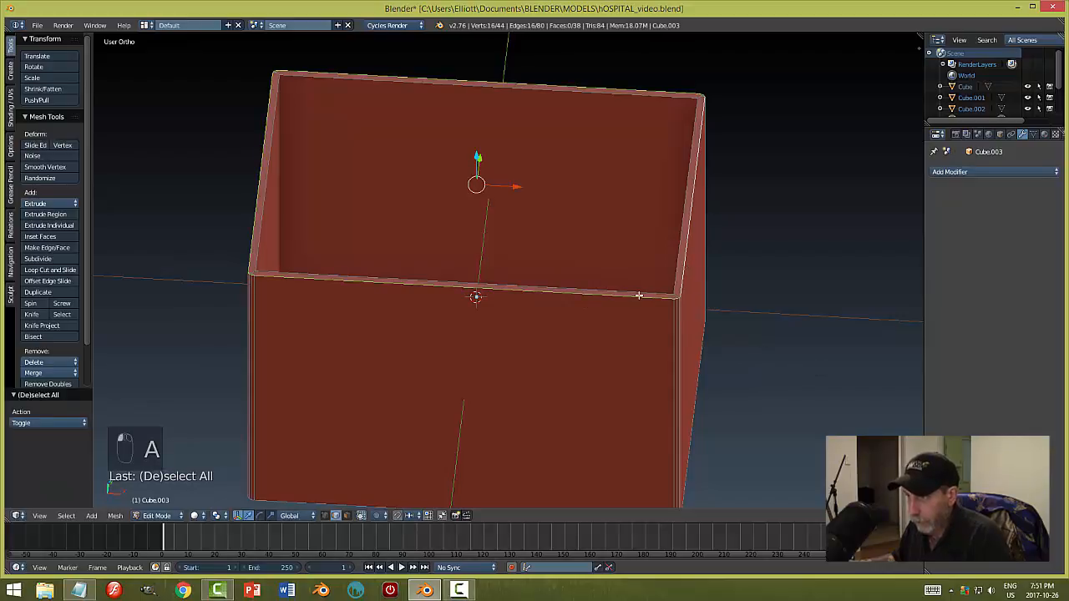
key(ctrl+b)
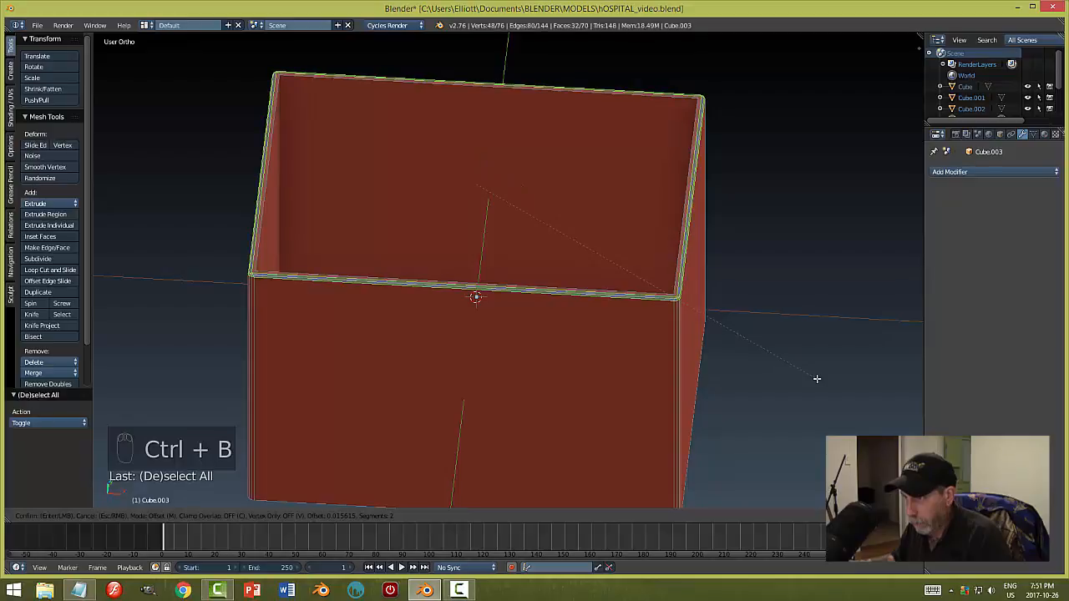
click(817, 378)
key(a)
key(Tab)
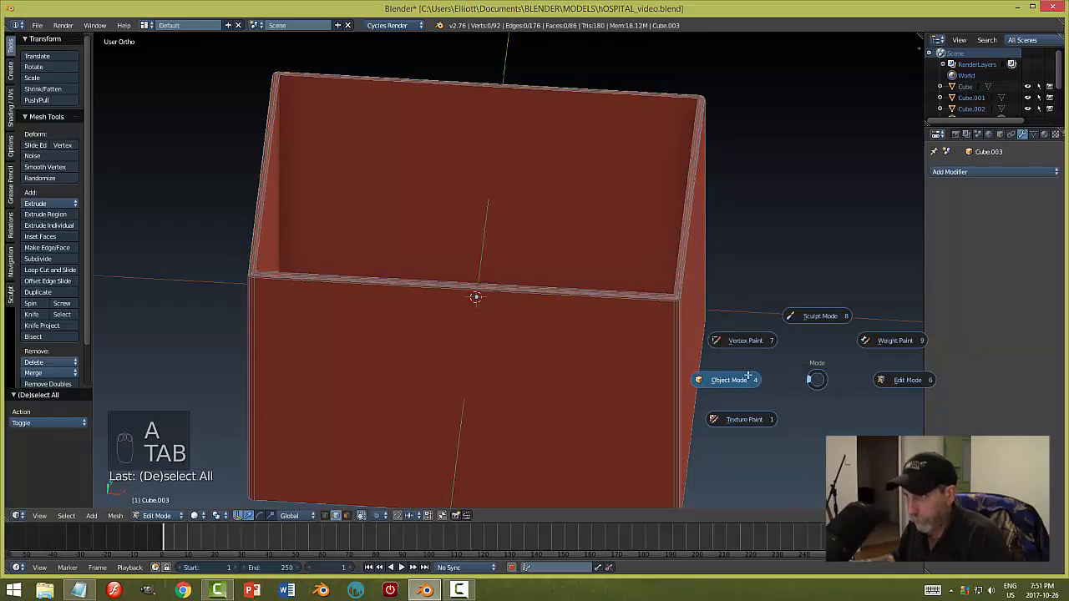
- Add a Simple Deform modifier to the box, set it to Taper and adjust the factor to about 0.155
scroll(823, 373, down, 3)
middle_drag(739, 379, 637, 385)
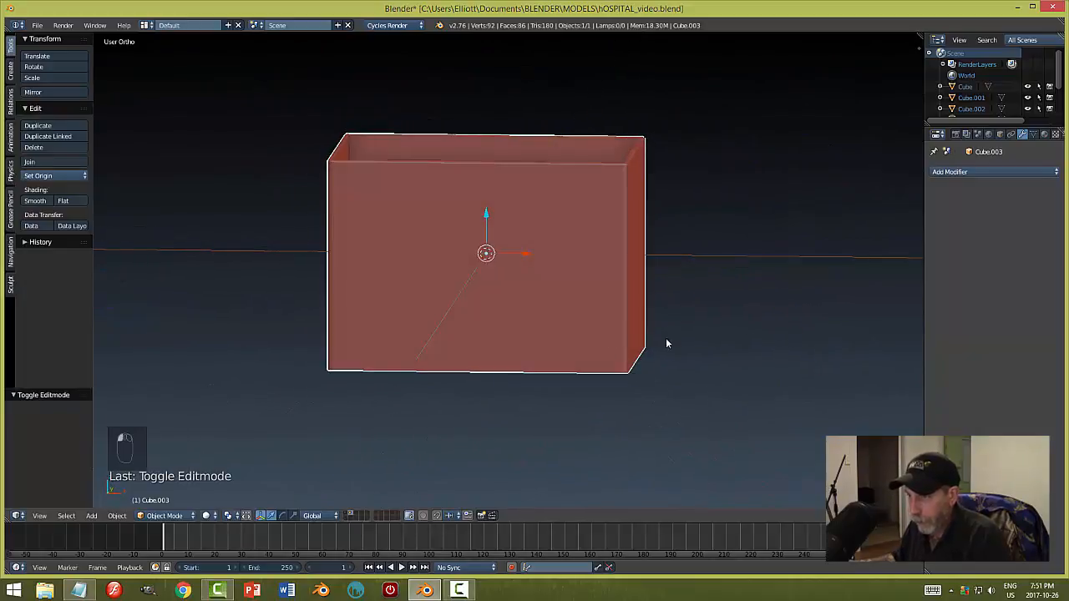
click(952, 174)
click(919, 333)
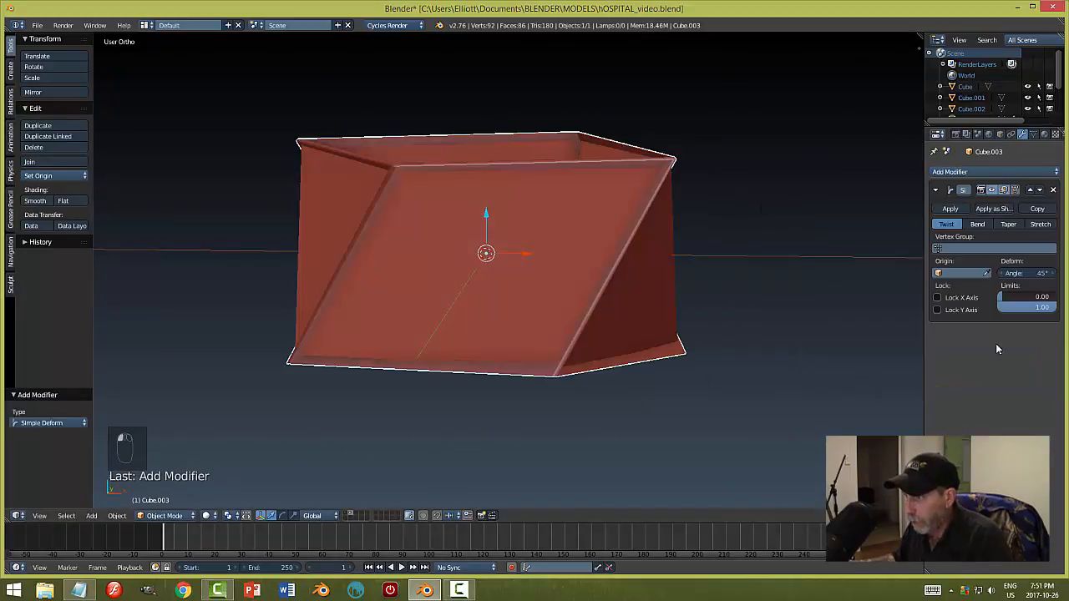
click(1008, 224)
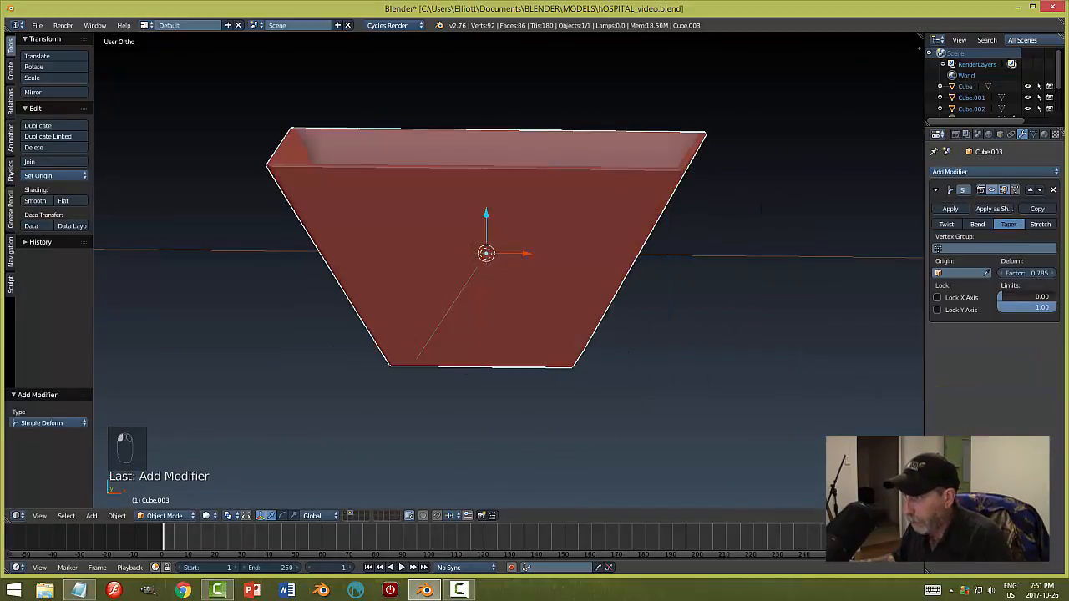
drag(1027, 273, 977, 273)
middle_drag(794, 350, 681, 381)
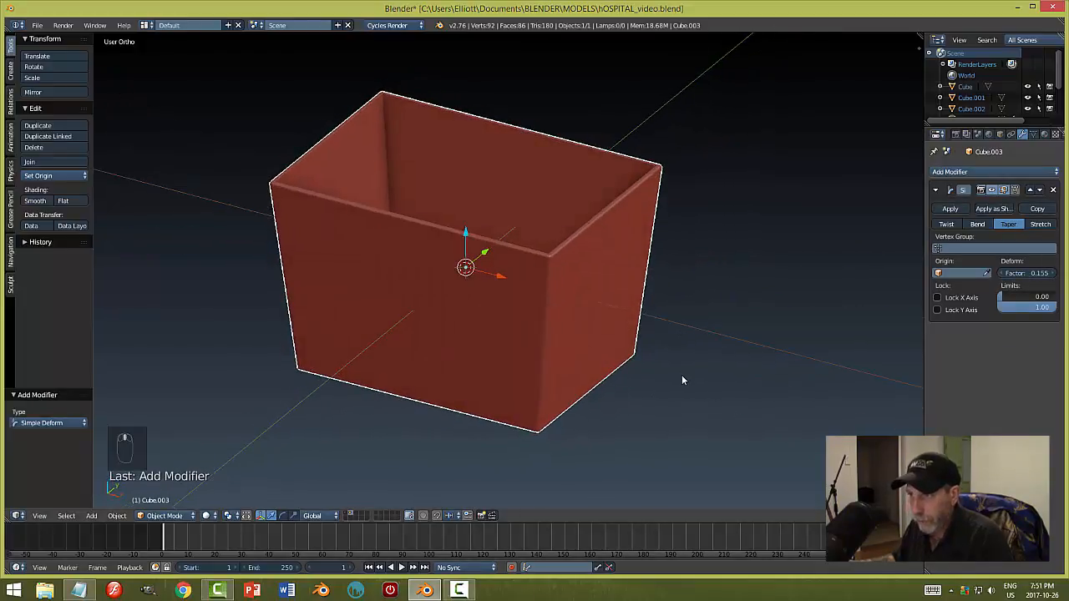
- Add a 32-vertex cylinder at the centre of the box and scale it down to the size of a drain hole
key(a)
key(shift+a)
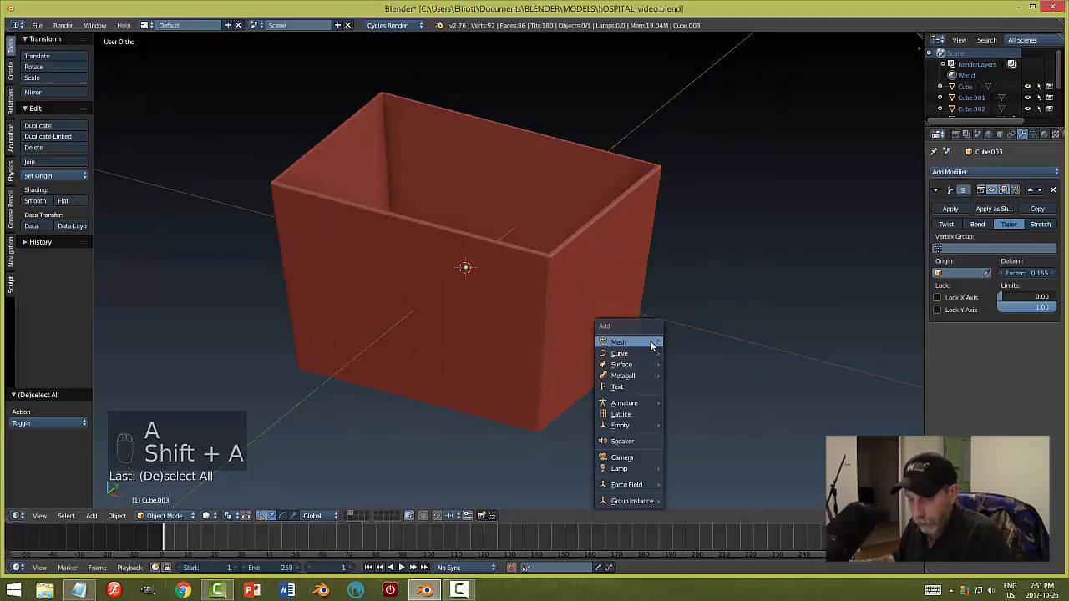
mouse_move(652, 342)
click(701, 385)
middle_drag(692, 321, 684, 336)
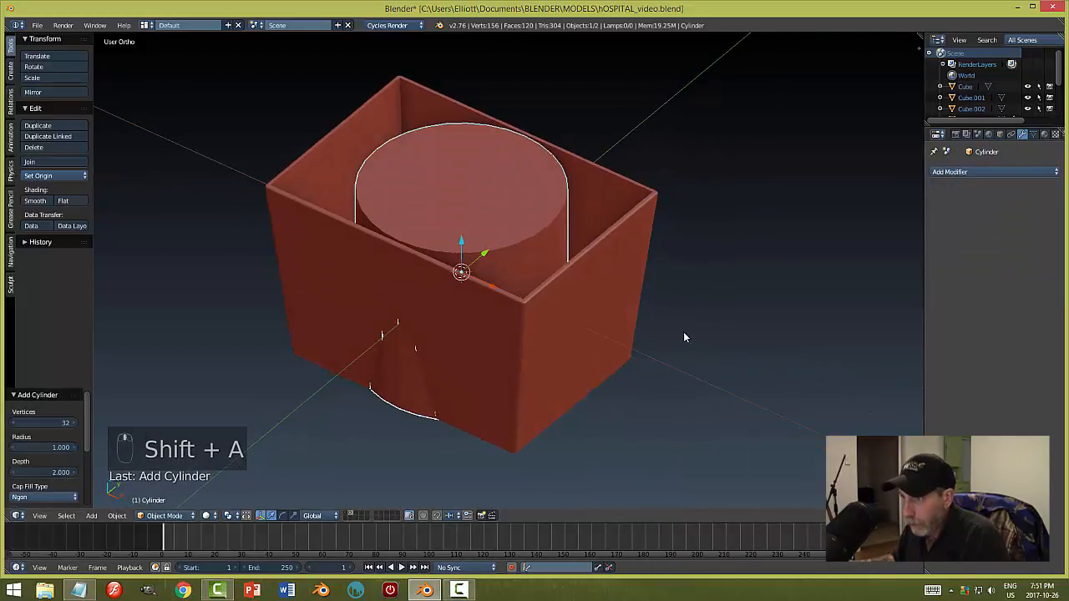
key(s)
click(513, 308)
- Lower the cylinder on Z by about 0.847 plus 0.089 so it passes through the box floor, and return to solid display
middle_drag(513, 309, 470, 294)
drag(452, 229, 454, 297)
middle_drag(482, 313, 620, 299)
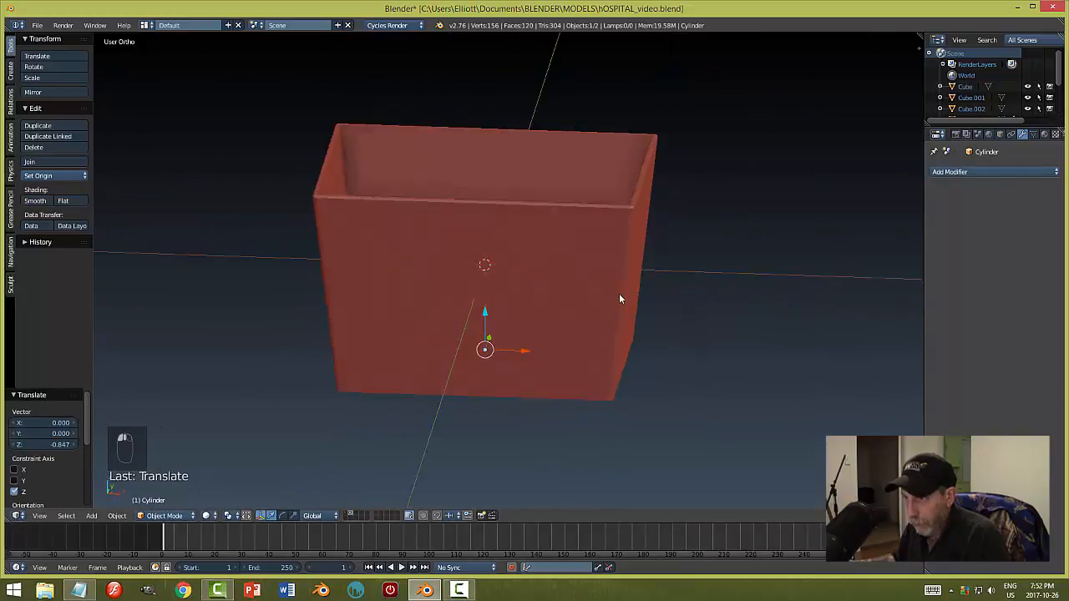
key(KP_1)
key(z)
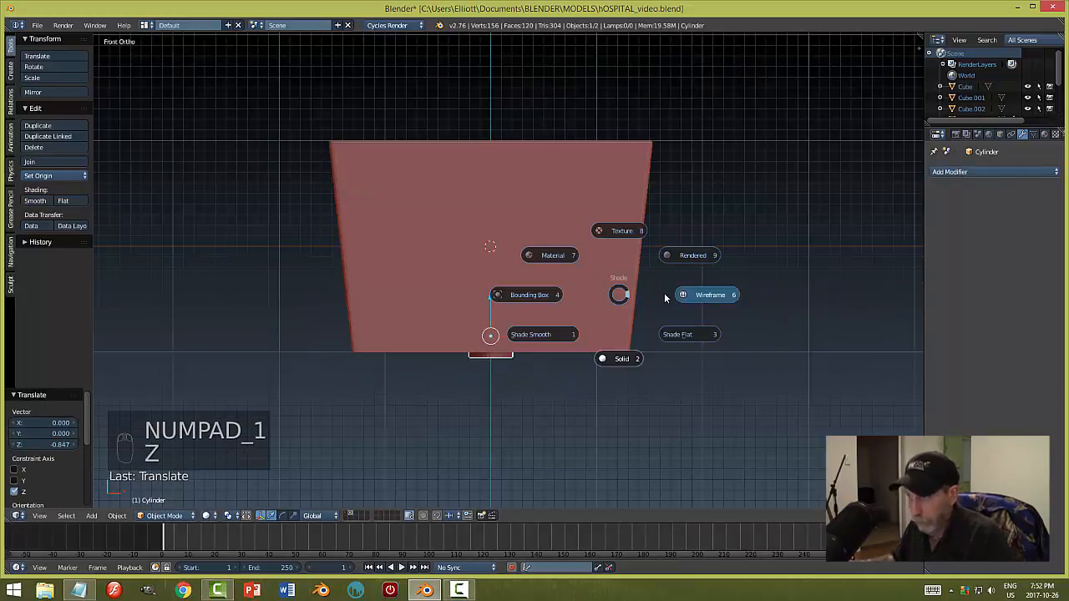
drag(490, 297, 489, 304)
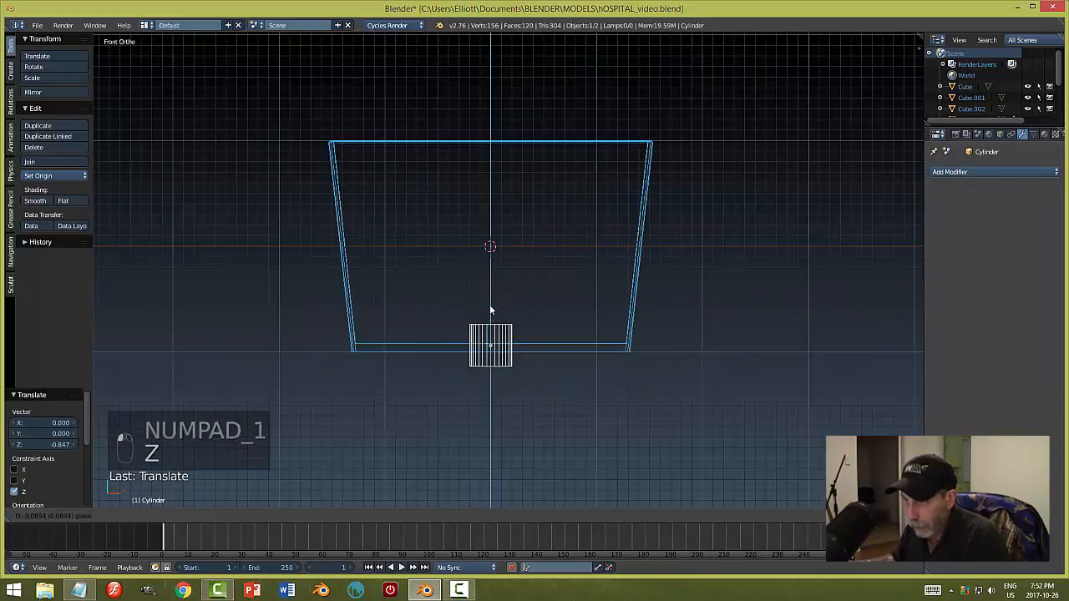
middle_drag(718, 318, 640, 353)
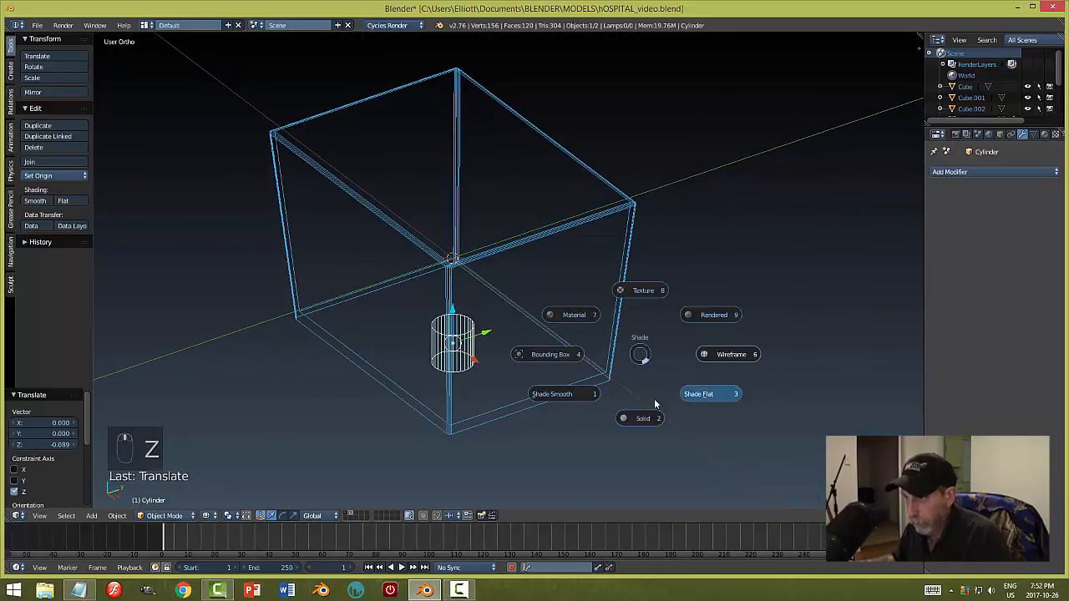
click(705, 391)
mouse_move(686, 313)
middle_down()
mouse_move(633, 375)
mouse_move(669, 348)
mouse_move(649, 344)
middle_up()
- Cut the cylinder from the box with a Boolean modifier set to Difference, placed above the taper modifier, and apply it
right_click(498, 243)
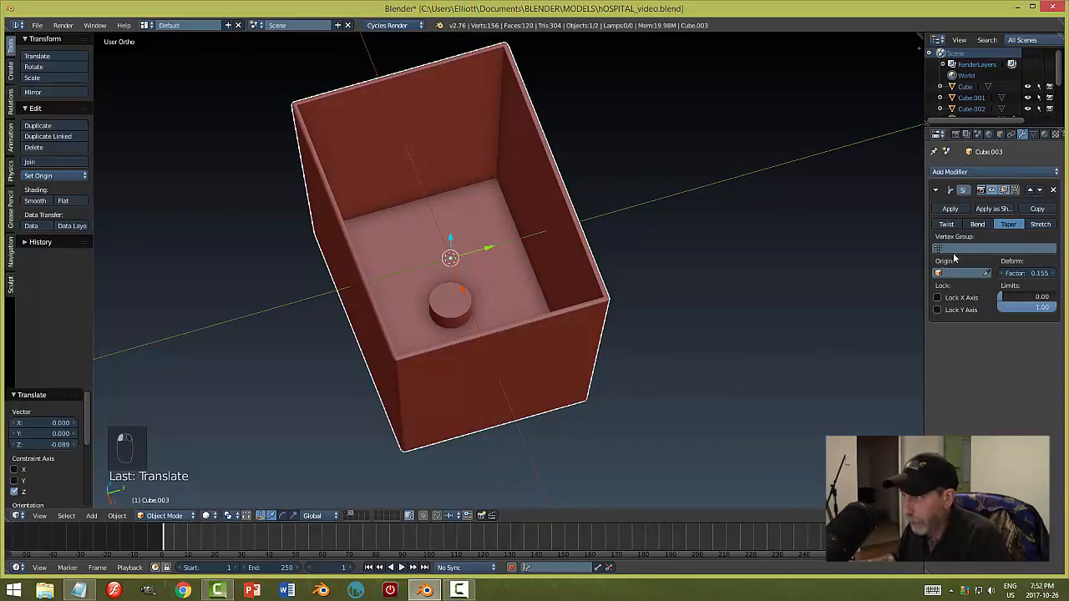
click(954, 172)
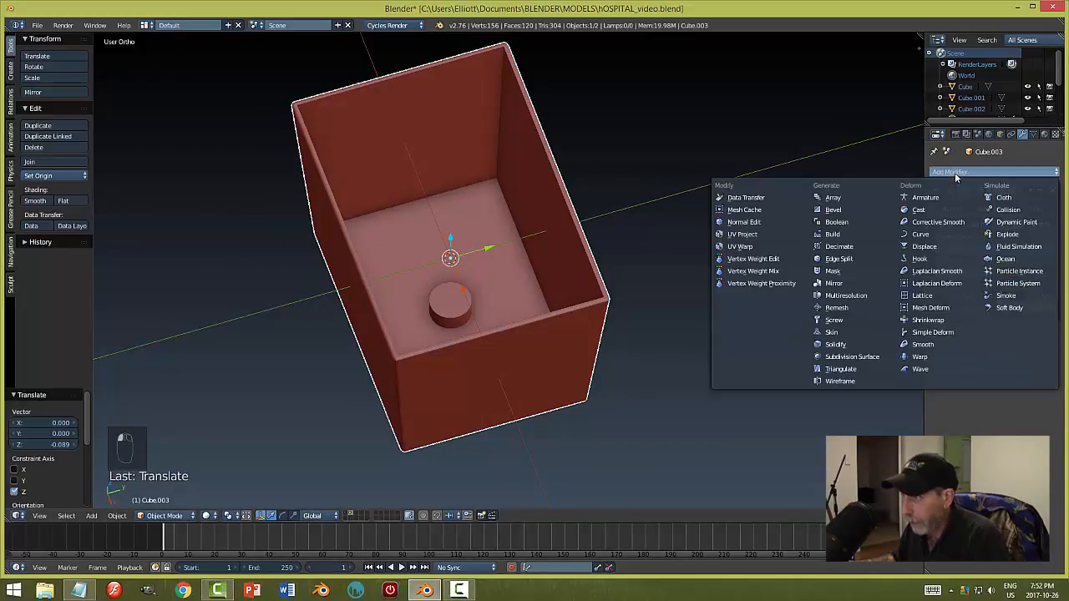
click(852, 222)
click(1021, 335)
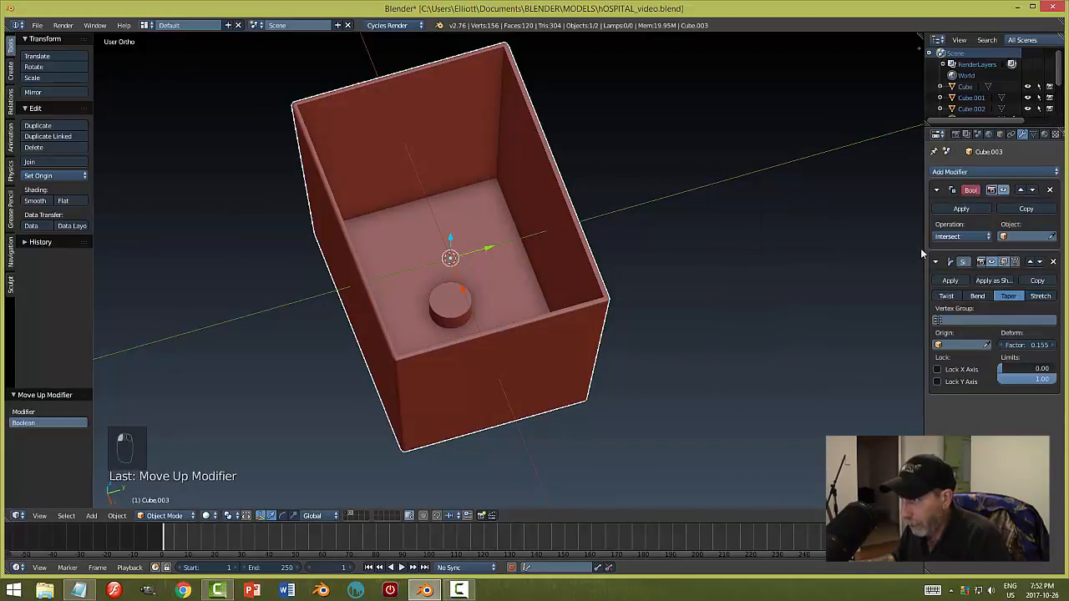
click(969, 237)
click(966, 200)
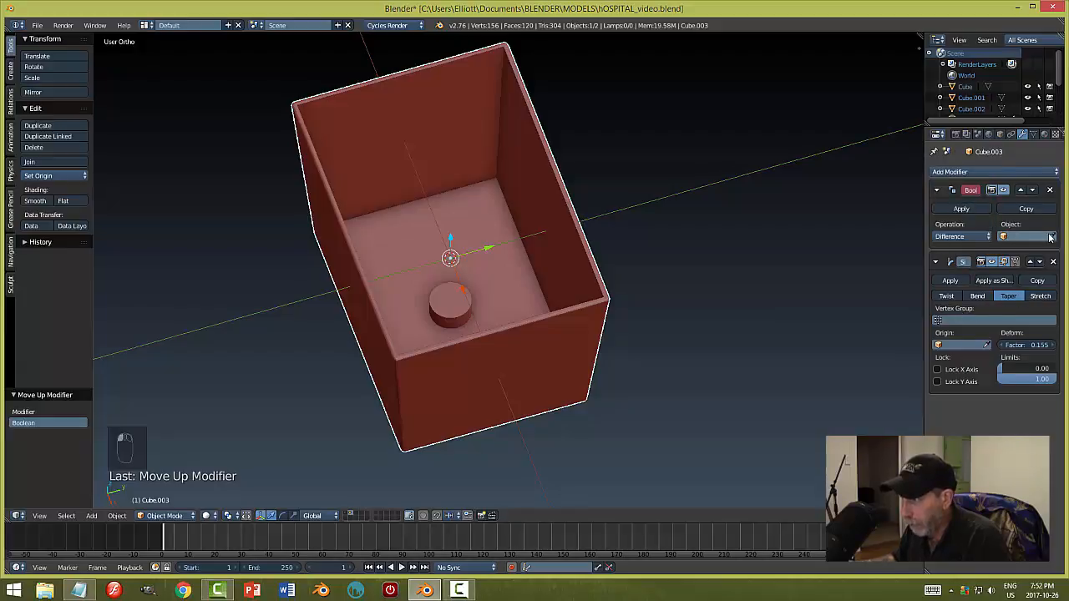
click(452, 284)
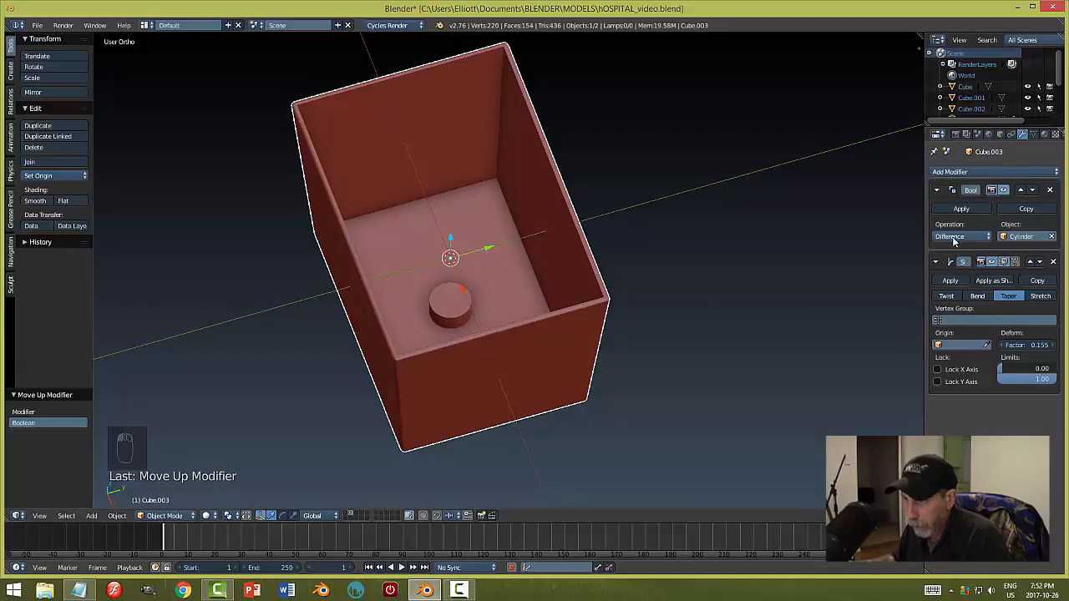
click(960, 209)
- Hide the cylinder to inspect the drain hole in the box floor and unhide it
right_click(449, 303)
key(h)
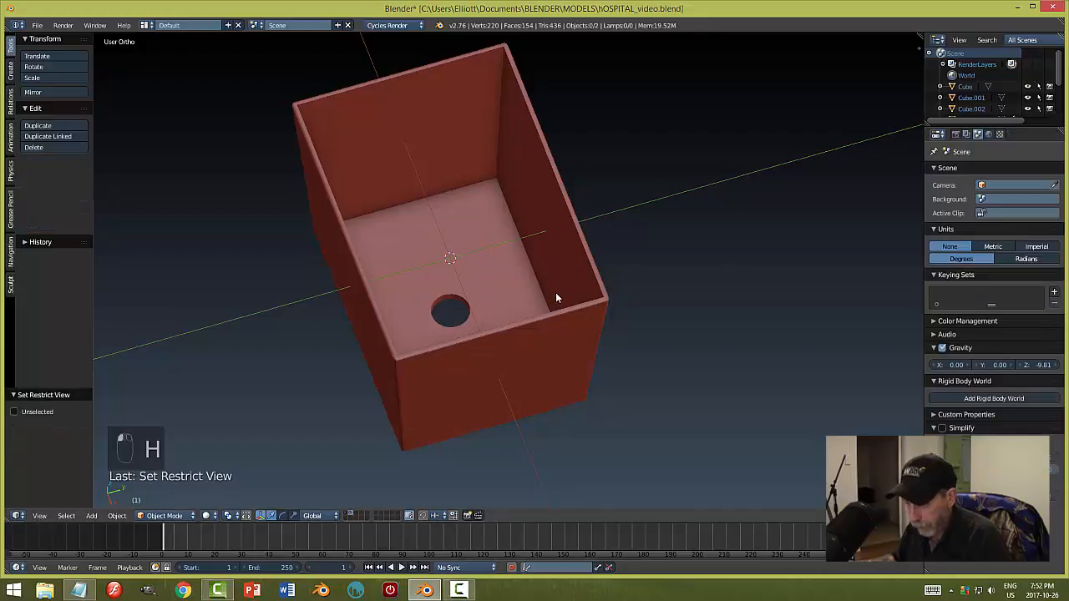
middle_drag(555, 292, 569, 357)
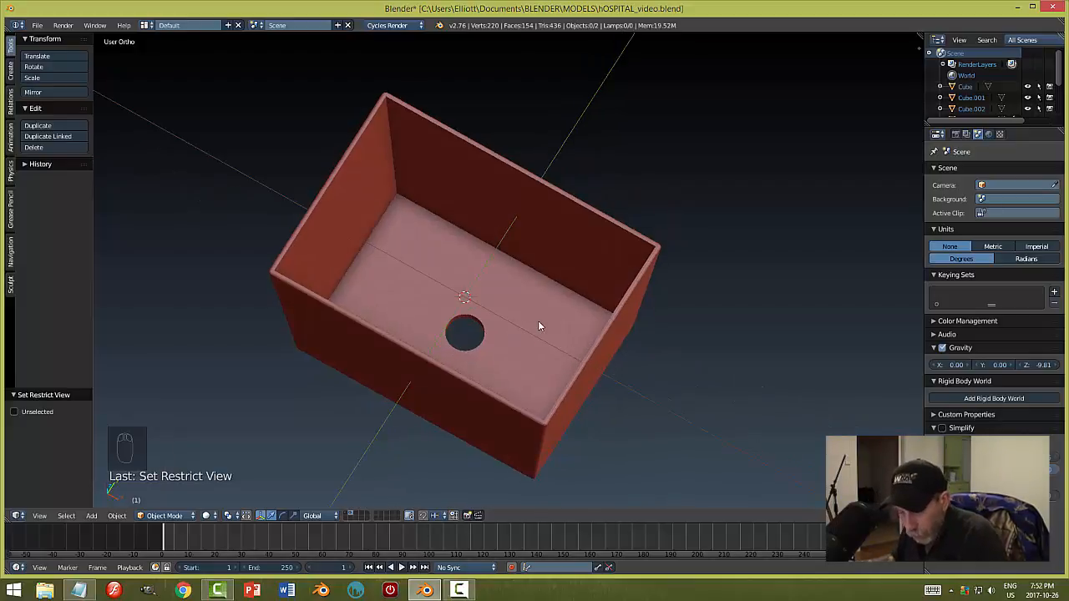
key(alt+h)
middle_drag(524, 346, 552, 320)
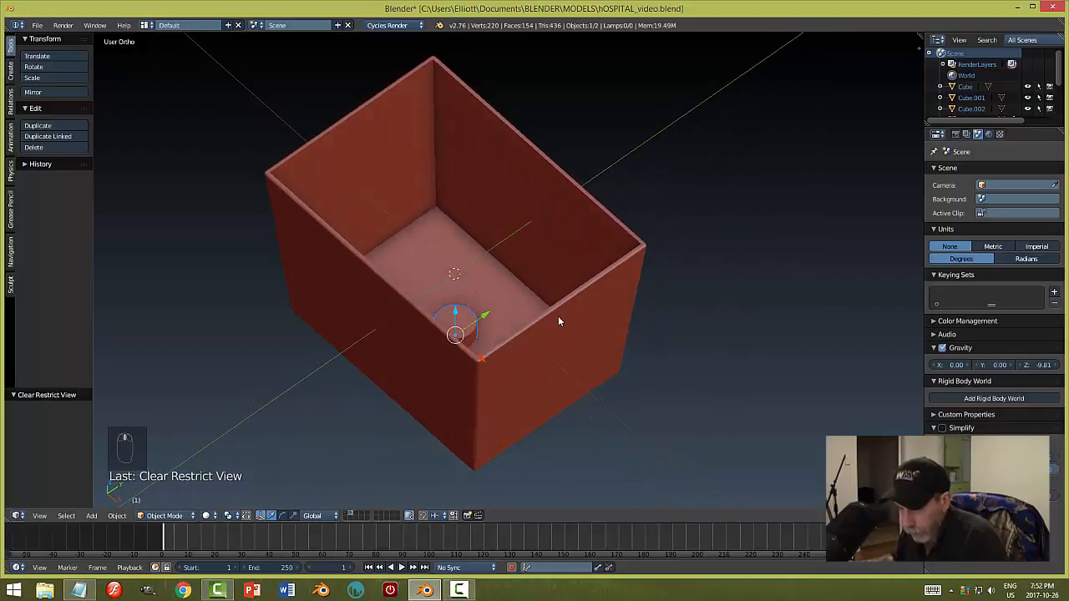
- Flatten the cylinder along Z to about 0.019 of its height
key(s)
key(z)
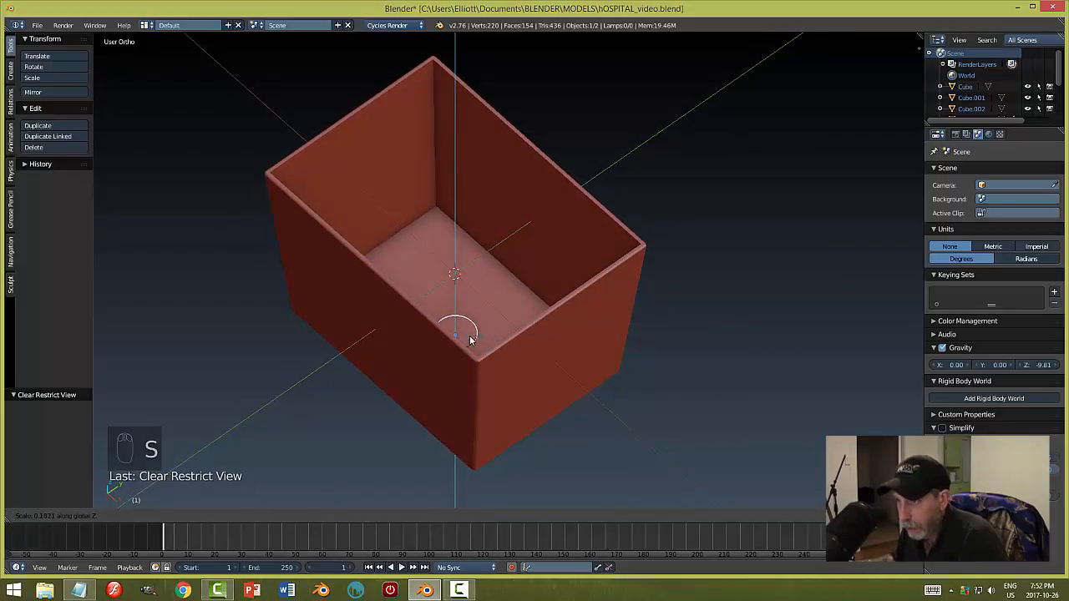
click(458, 340)
middle_drag(459, 334, 487, 332)
- Lower the flattened cylinder on Z by about 0.051 and a further 0.043 to the underside of the box
key(g)
key(z)
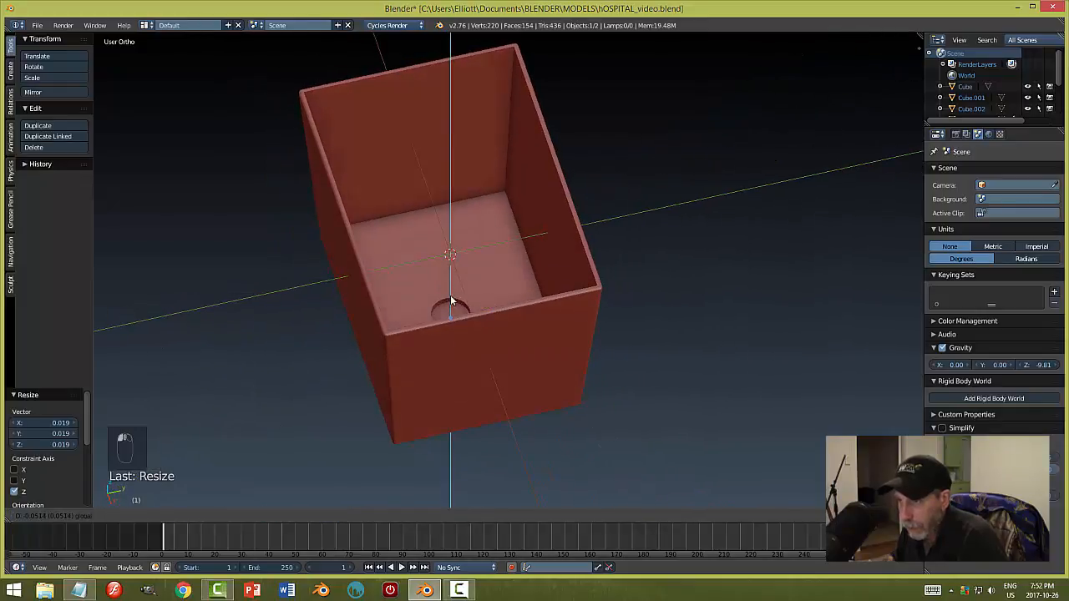
click(451, 301)
middle_drag(533, 318, 622, 257)
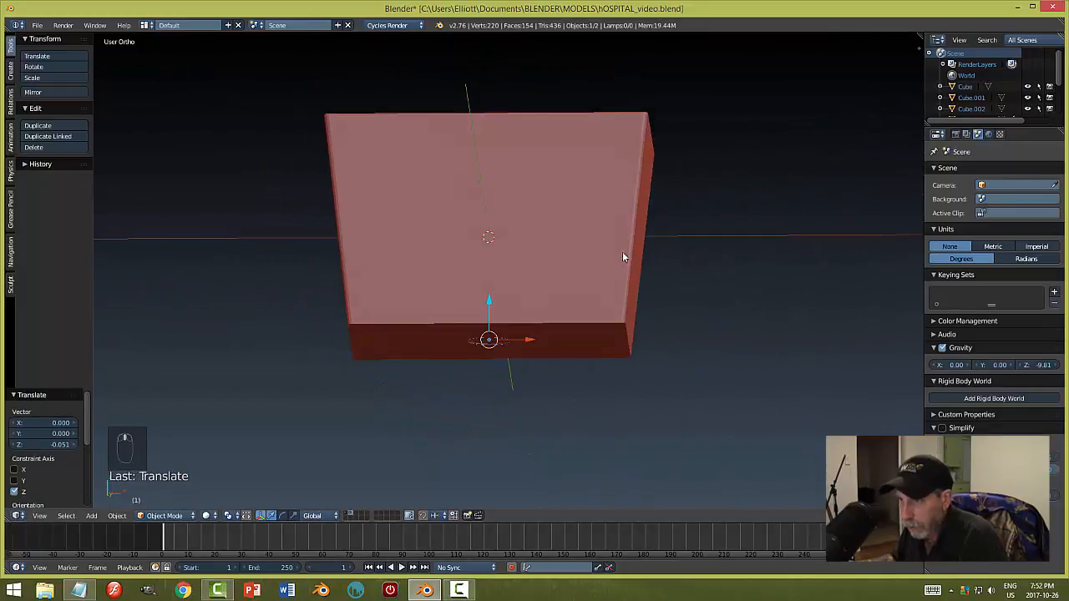
drag(491, 301, 492, 306)
middle_drag(492, 307, 560, 384)
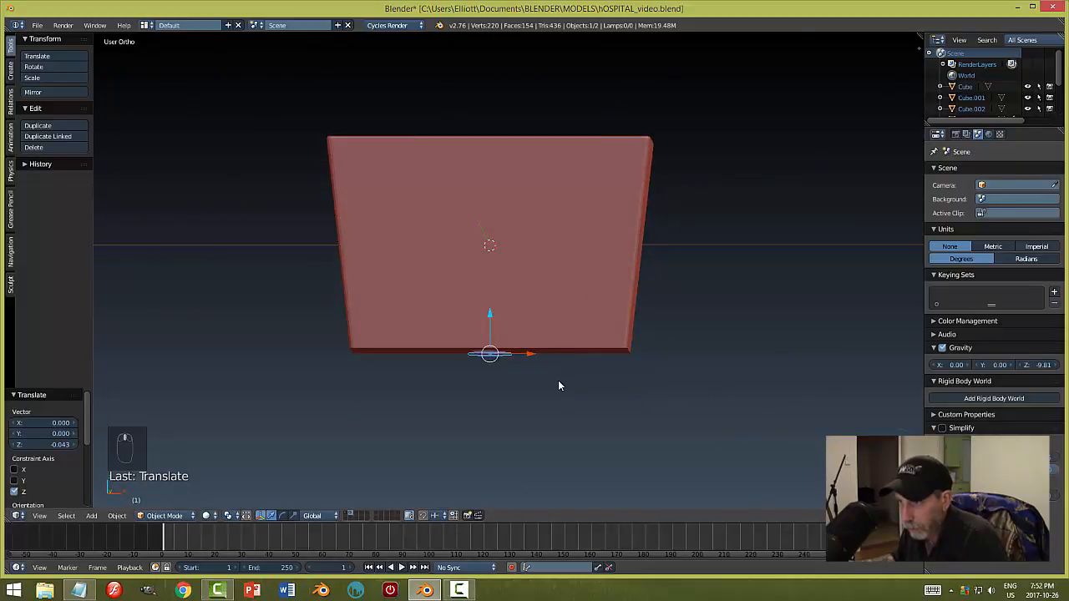
- Select the flattened cylinder under the basin and open its mesh for editing
scroll(491, 416, up, 4)
middle_drag(535, 488, 541, 424)
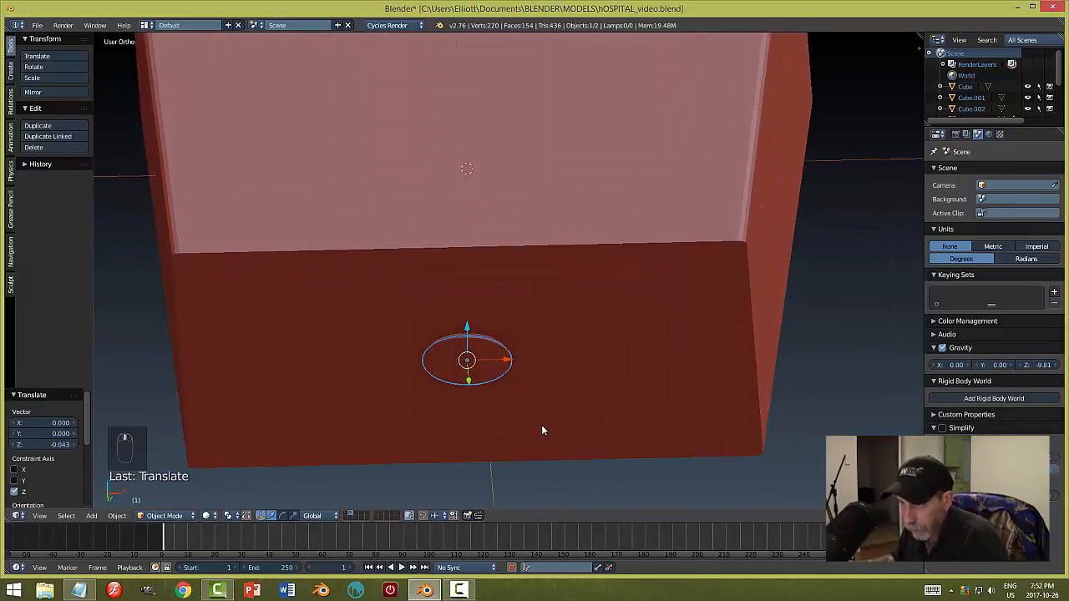
key(Tab)
key(Tab)
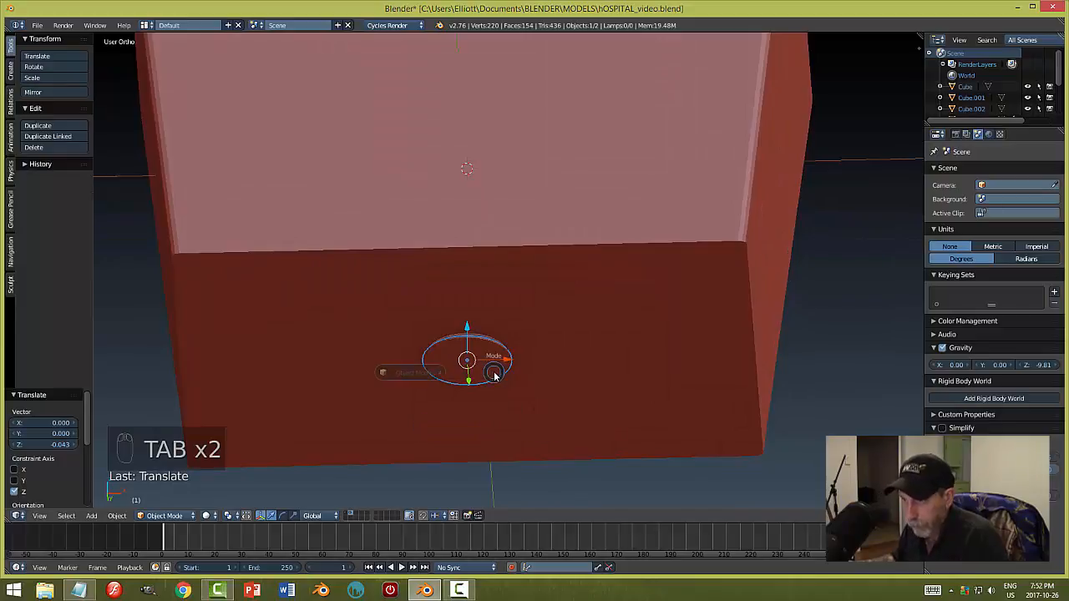
key(Escape)
key(Escape)
right_click(501, 359)
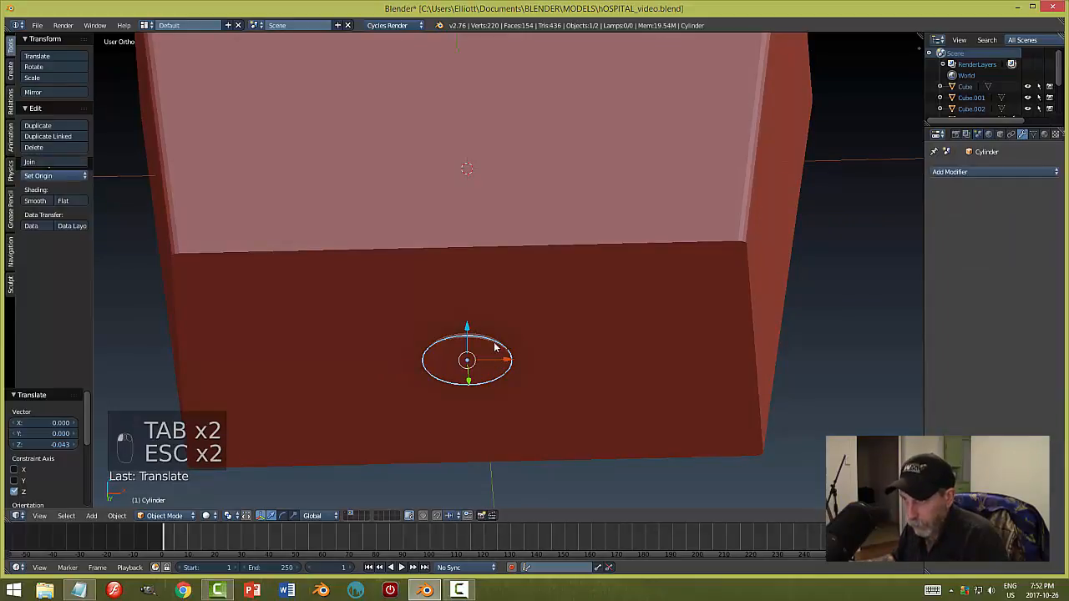
key(Tab)
click(586, 382)
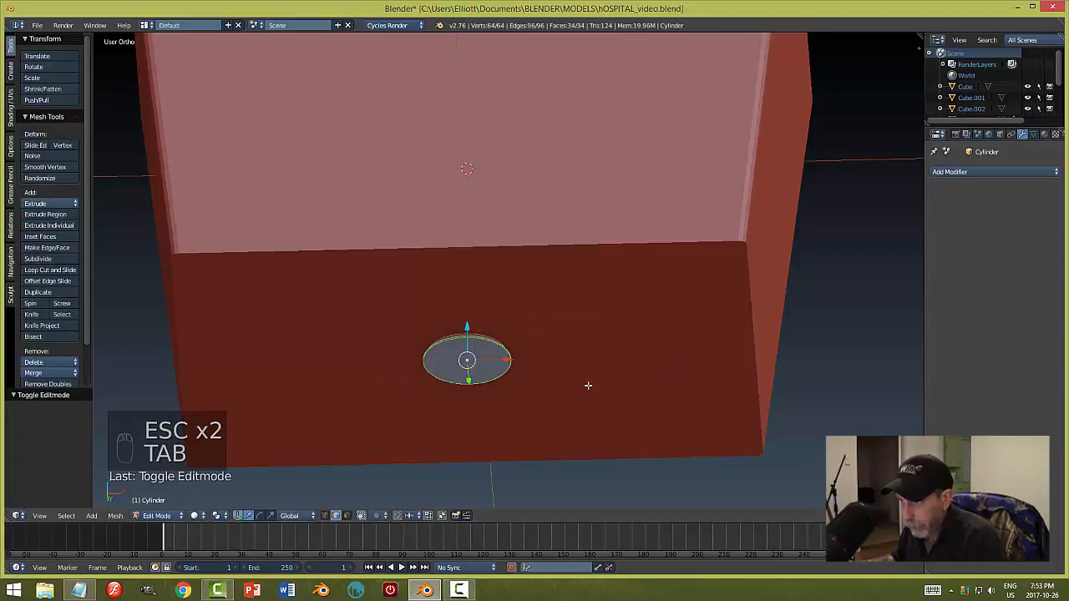
- Select the cylinder's bottom face and pull it down 0.25 along Z below the box
key(a)
key(a)
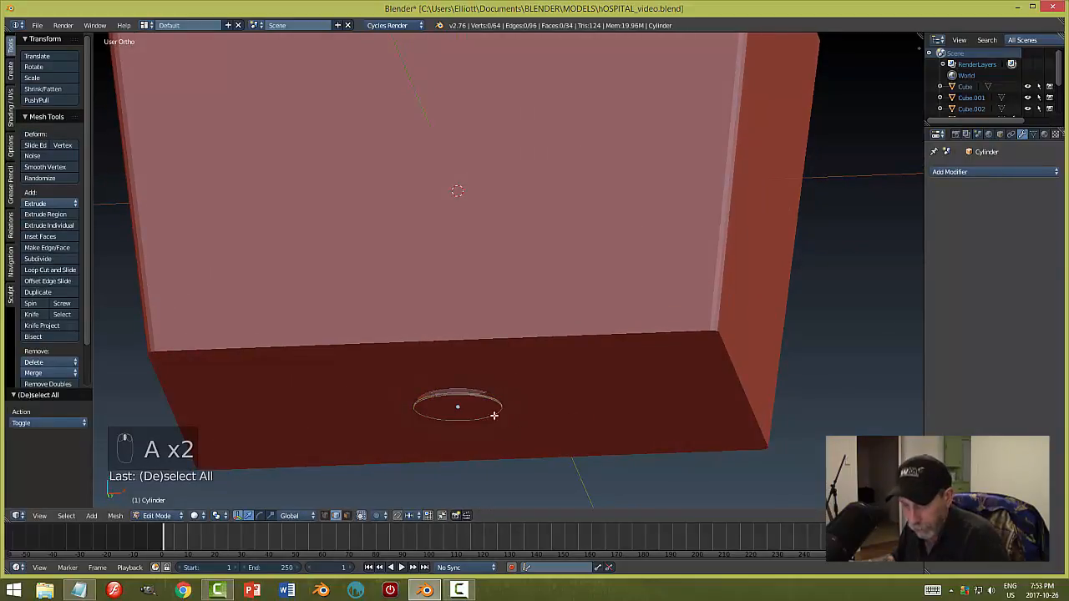
key(ctrl+Tab)
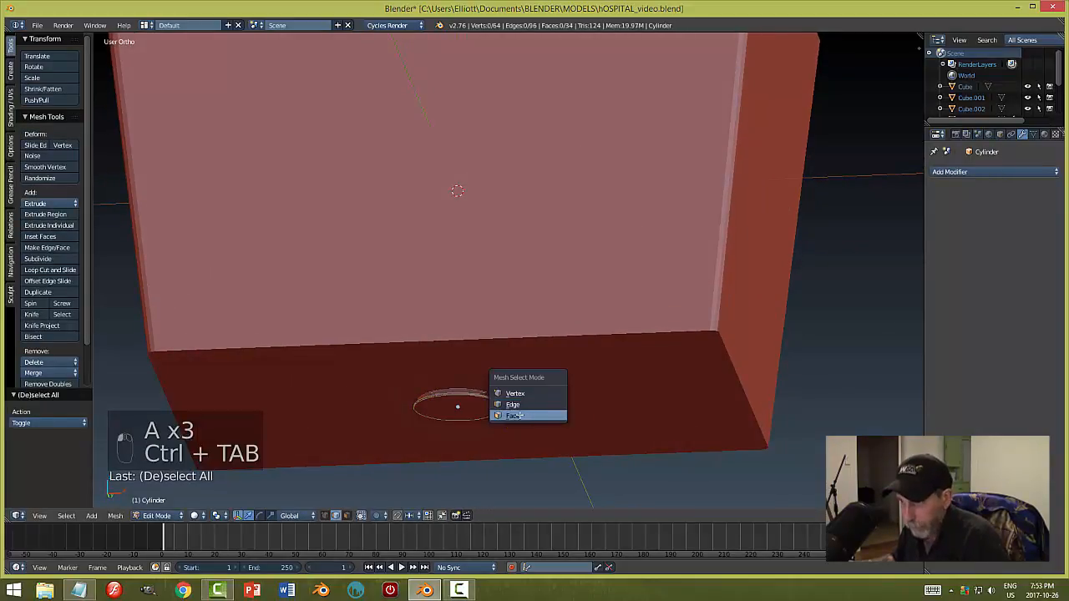
click(538, 415)
right_click(482, 410)
middle_drag(525, 406, 525, 414)
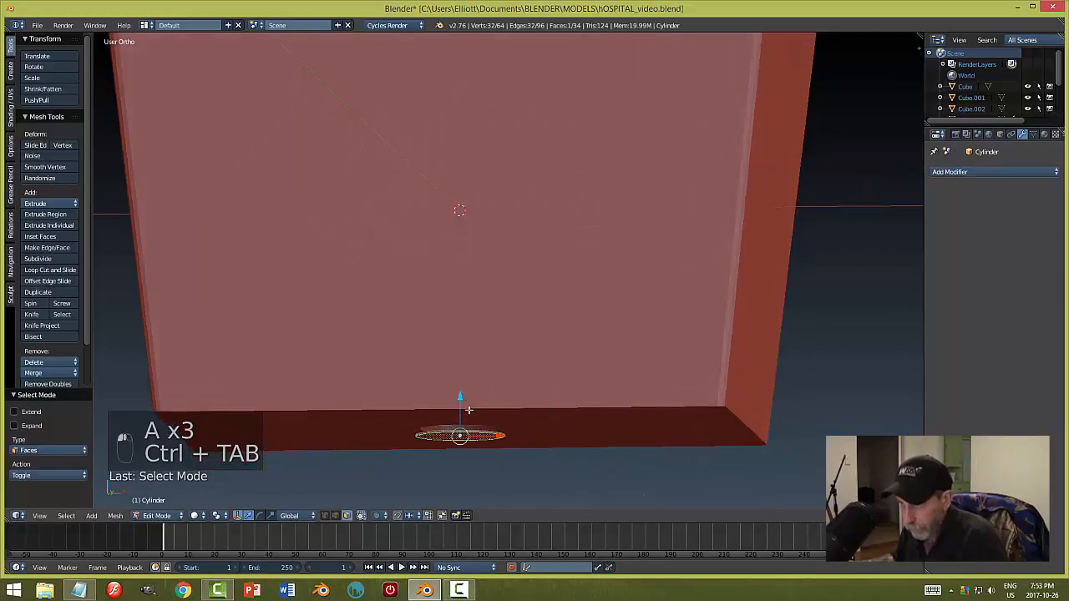
key(e)
drag(465, 455, 465, 454)
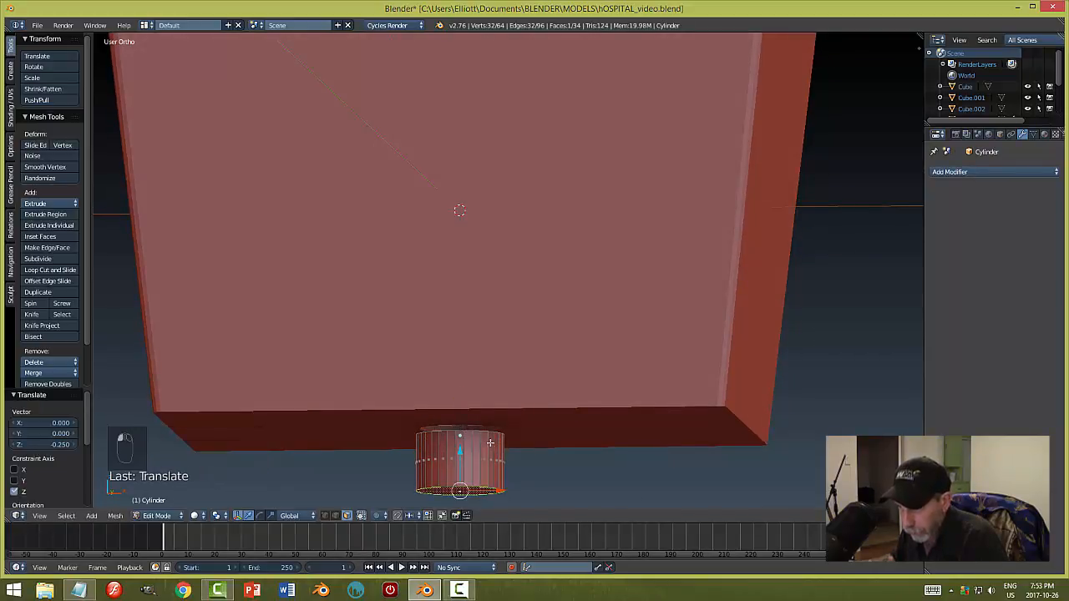
middle_drag(489, 442, 485, 452)
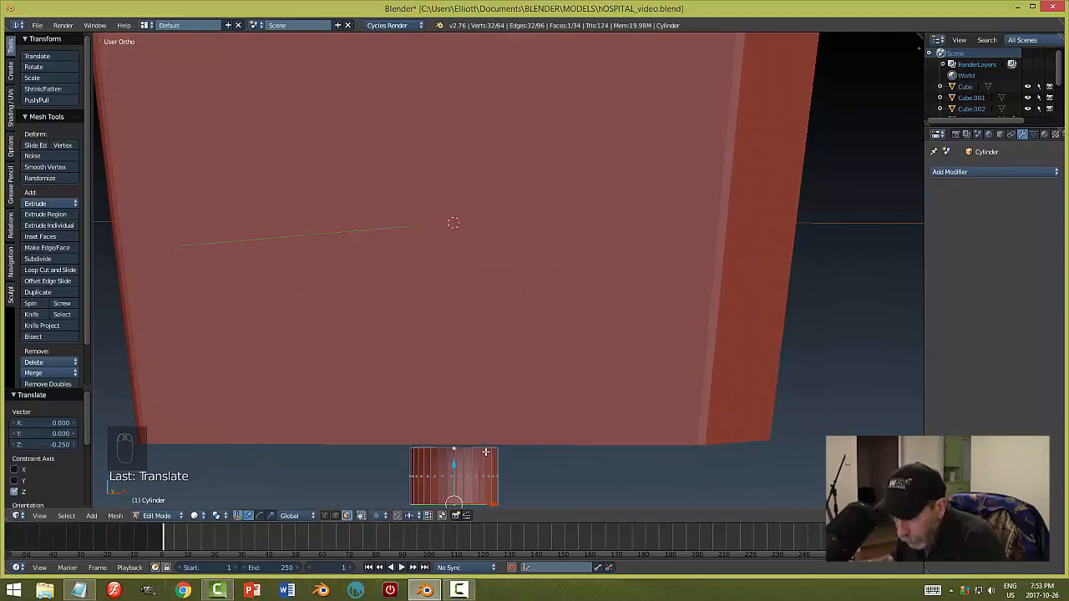
- Select the cylinder's top edge ring and raise it slightly along Z into the underside of the box
key(a)
key(ctrl+Tab)
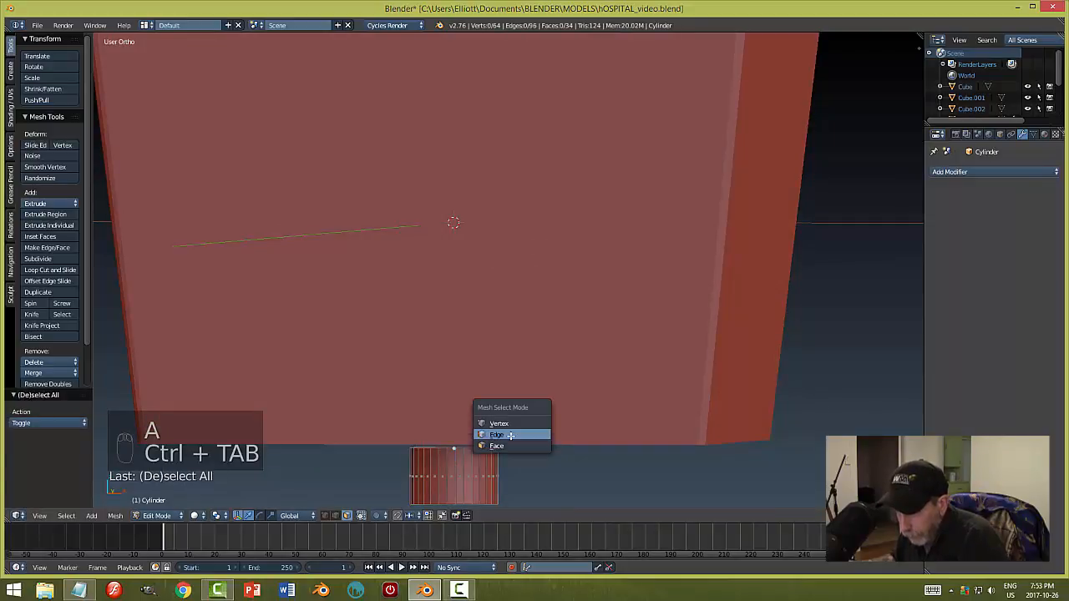
click(513, 434)
key(alt+shift+less)
key(alt+shift+space)
key(Escape)
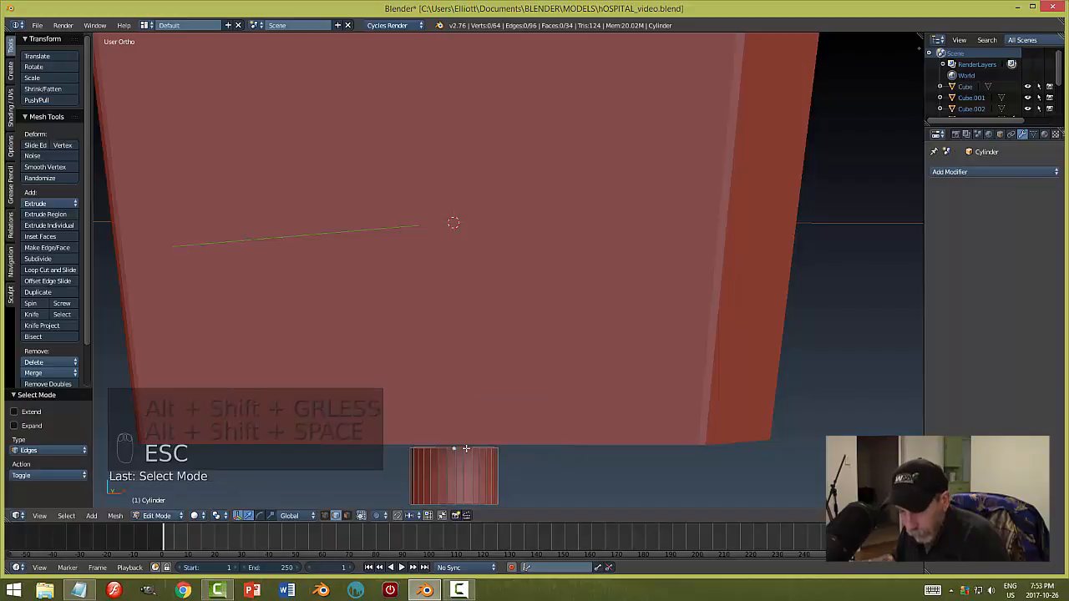
key(ctrl+Tab)
click(466, 448)
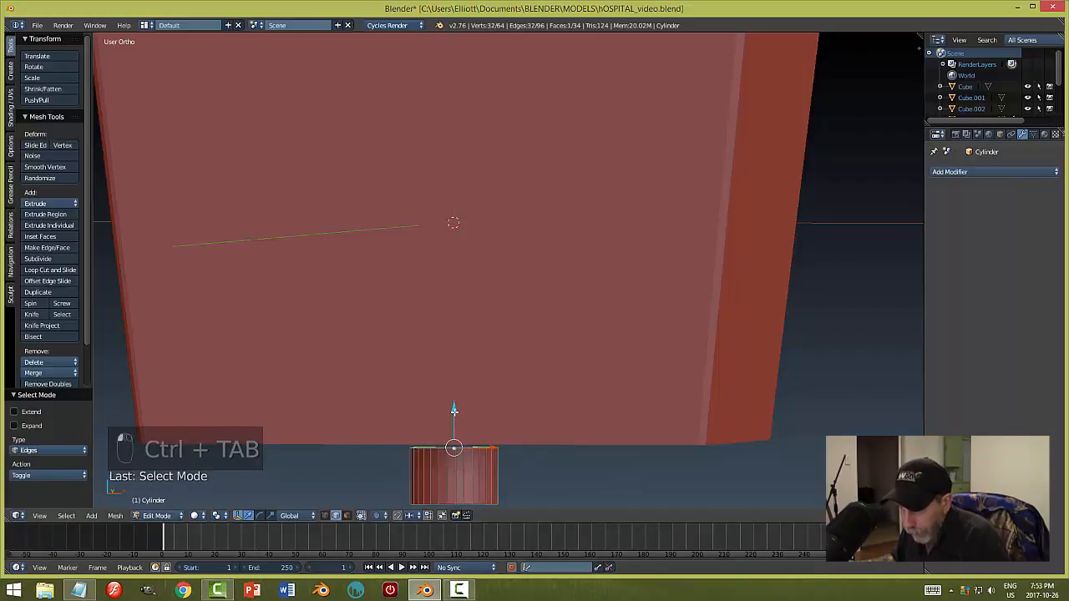
drag(453, 411, 454, 397)
middle_drag(455, 397, 424, 352)
key(a)
- Add one loop cut around the cylinder close to its upper end
middle_drag(527, 366, 483, 385)
key(ctrl+r)
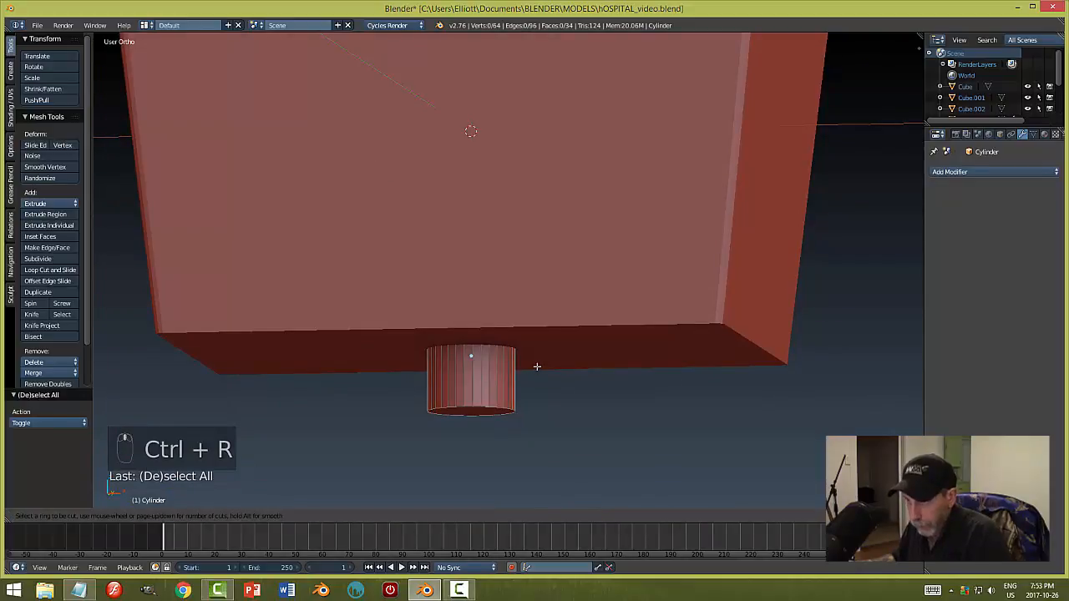
click(512, 367)
click(518, 351)
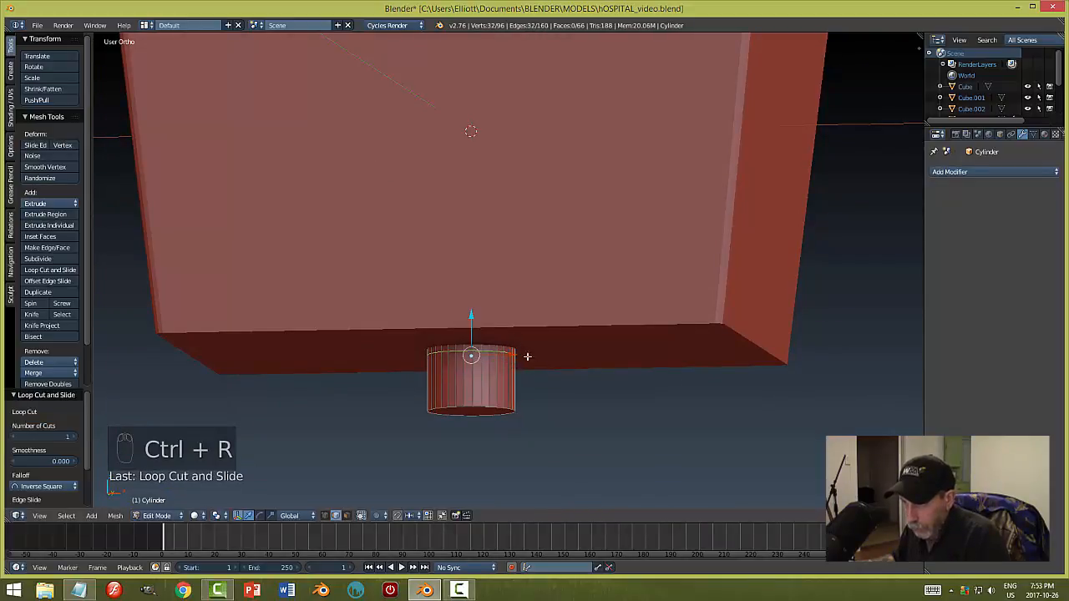
- Extrude the ring of side faces below the loop cut and scale it outward by 1.361 in X and Y only
key(a)
key(ctrl+Tab)
click(493, 398)
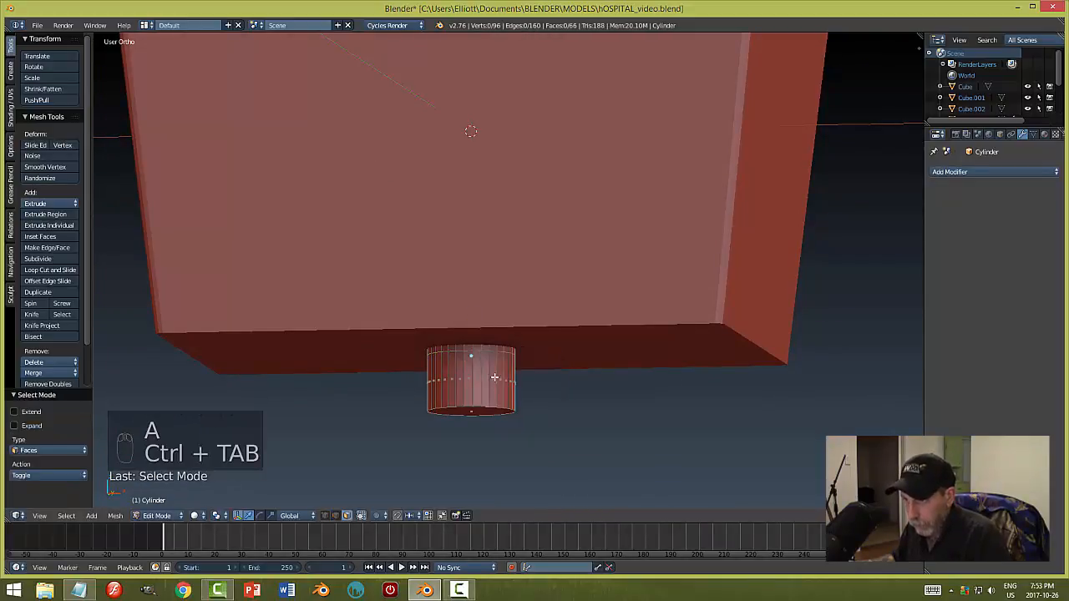
key(e)
right_click(581, 397)
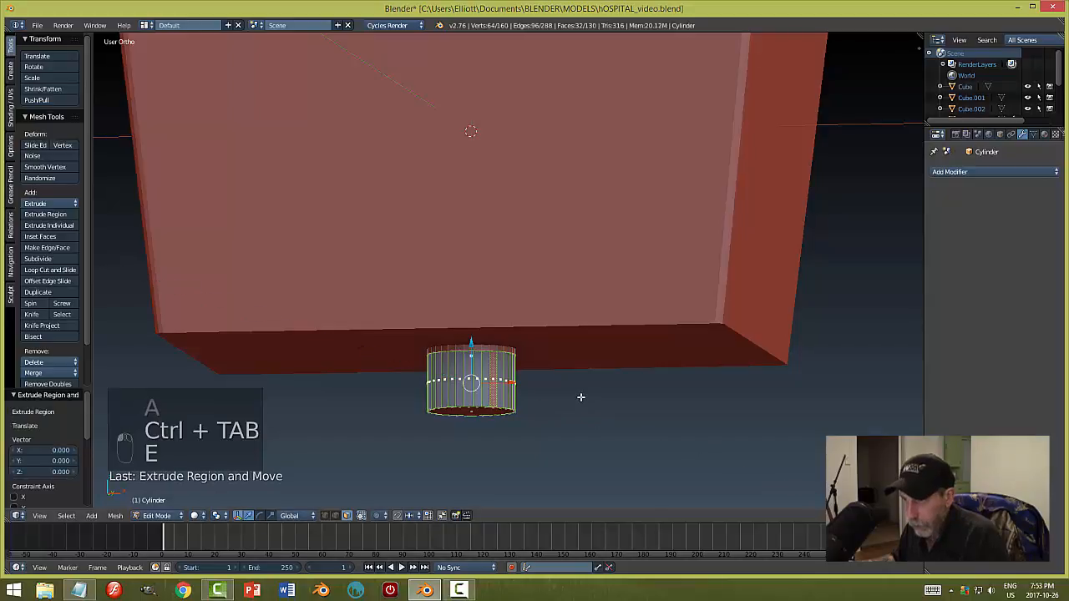
key(s)
key(shift+z)
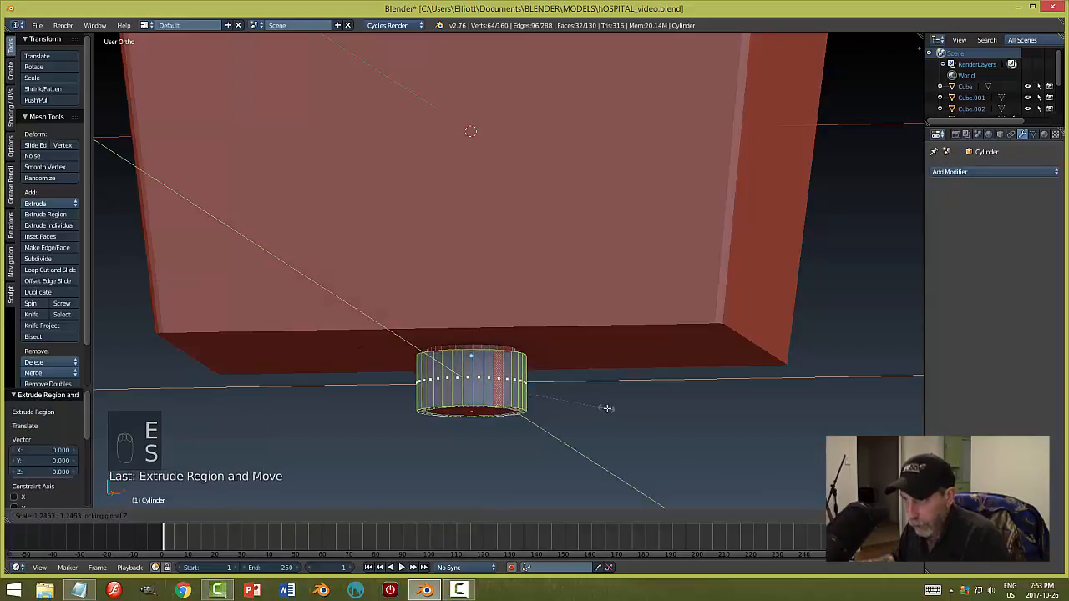
click(617, 415)
mouse_move(618, 415)
middle_down()
mouse_move(635, 353)
mouse_move(618, 406)
middle_up()
- Extrude the inner bottom face of the drain piece down 0.179 along Z to form a narrower outlet
right_click(431, 396)
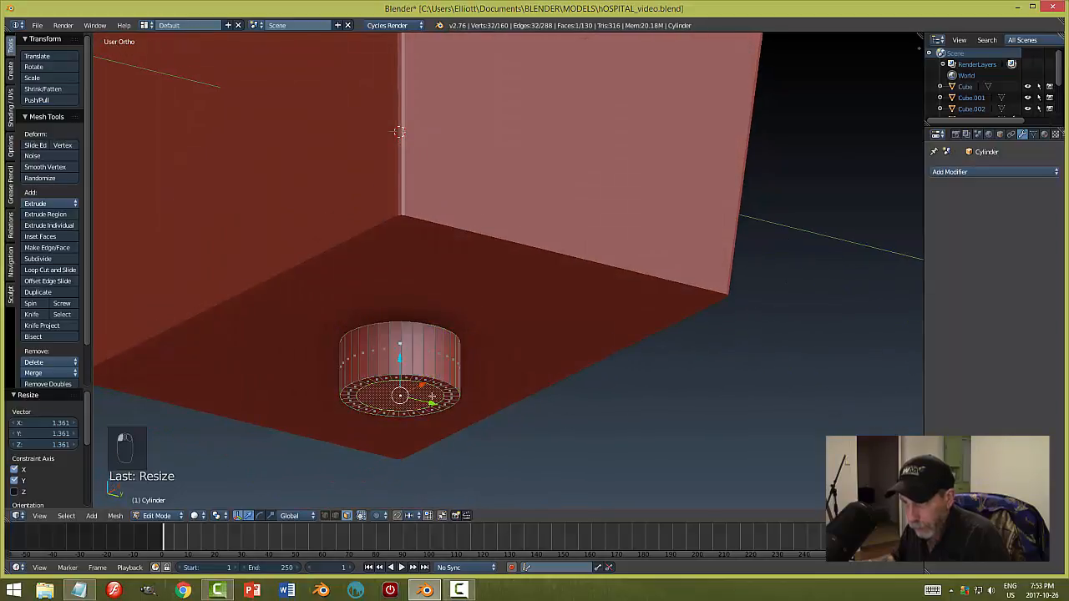
key(e)
drag(400, 360, 400, 399)
middle_drag(539, 353, 533, 382)
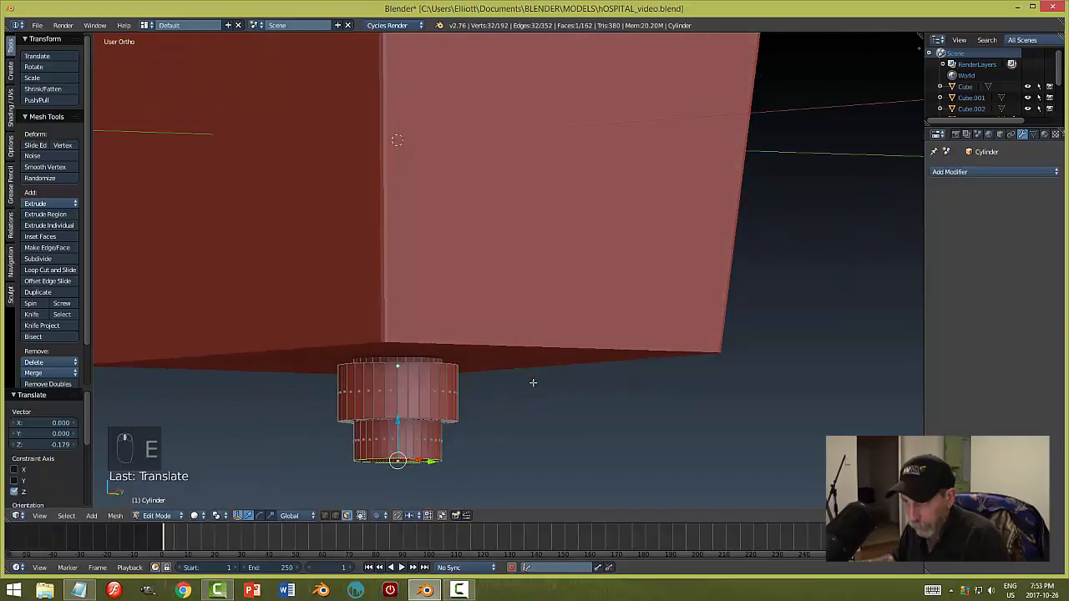
- Raise the drain piece's top edge ring slightly along Z and return to Object Mode with nothing selected
key(a)
key(ctrl+Tab)
click(506, 371)
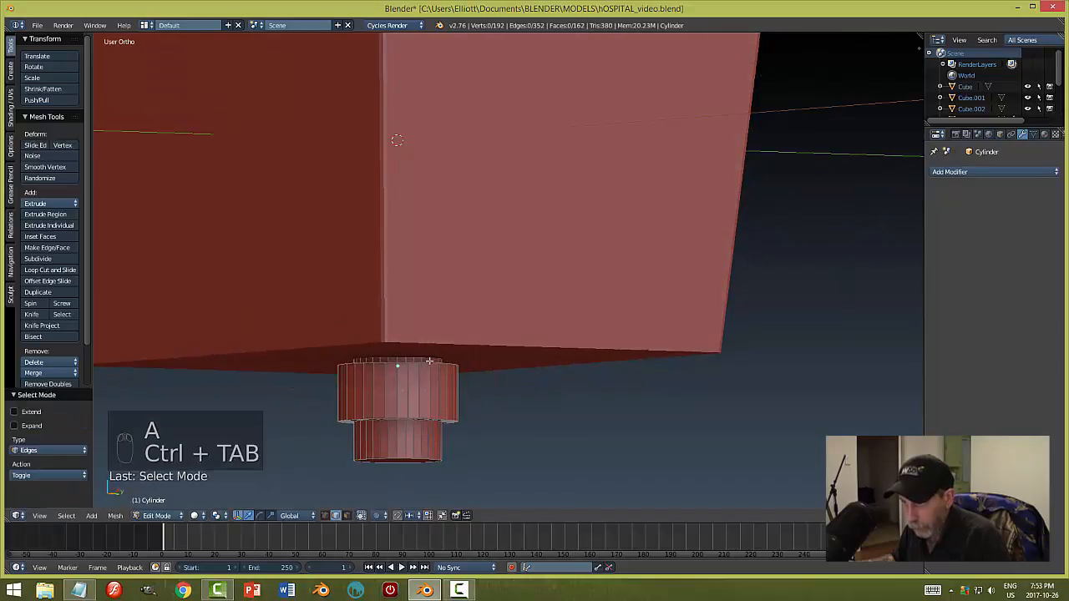
drag(397, 333, 399, 322)
key(a)
middle_drag(624, 368, 515, 344)
key(Tab)
key(a)
key(a)
scroll(547, 401, up, 5)
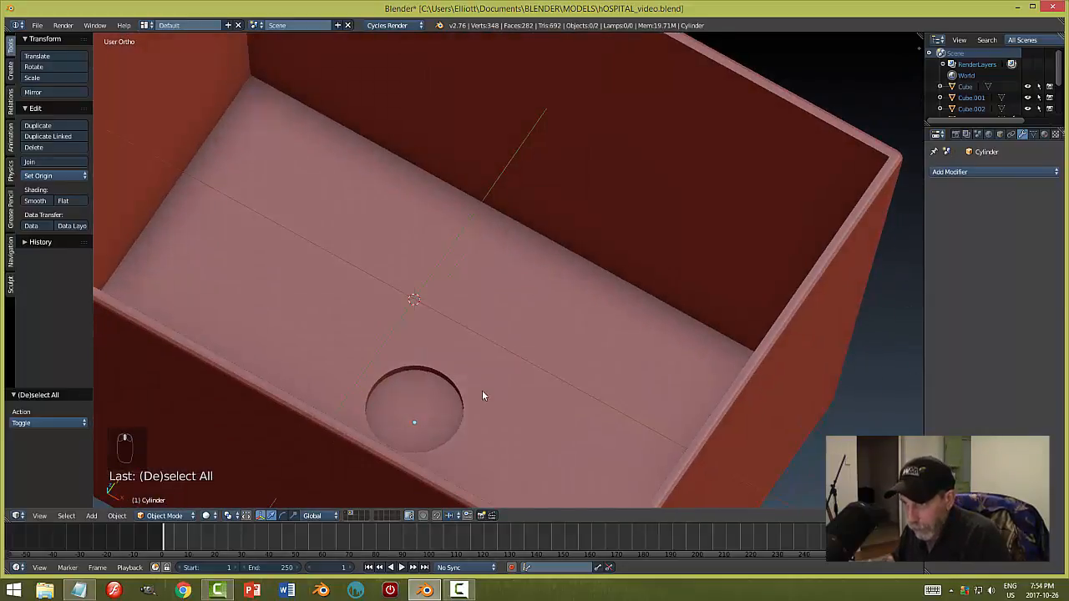
- Open the basin box's mesh for editing and turn off the taper modifier's display in Edit Mode
right_click(482, 393)
shift+middle_drag(526, 403, 573, 331)
scroll(574, 335, up, 3)
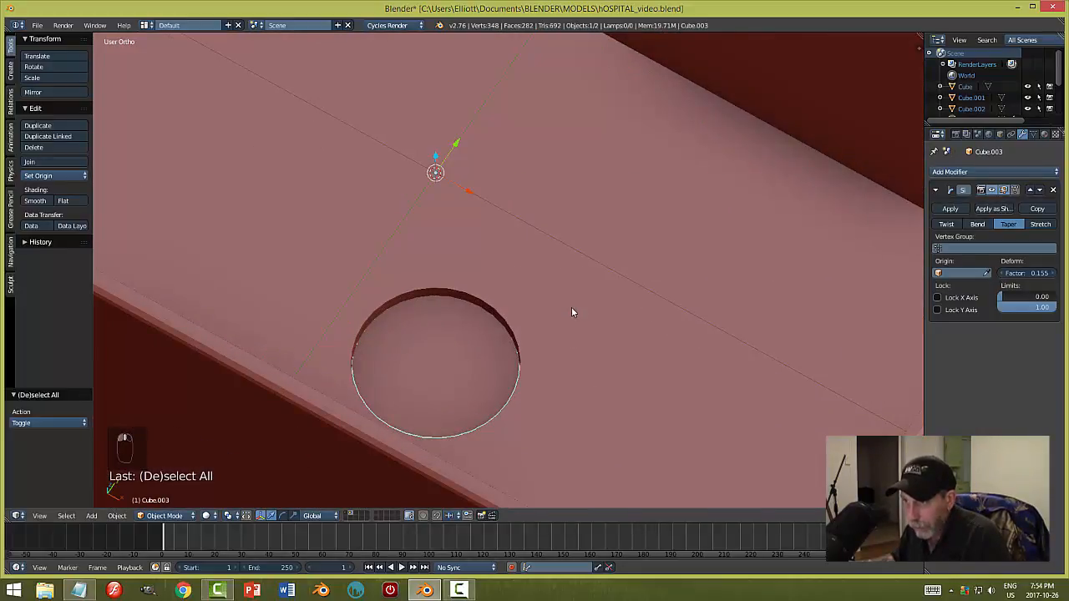
key(Tab)
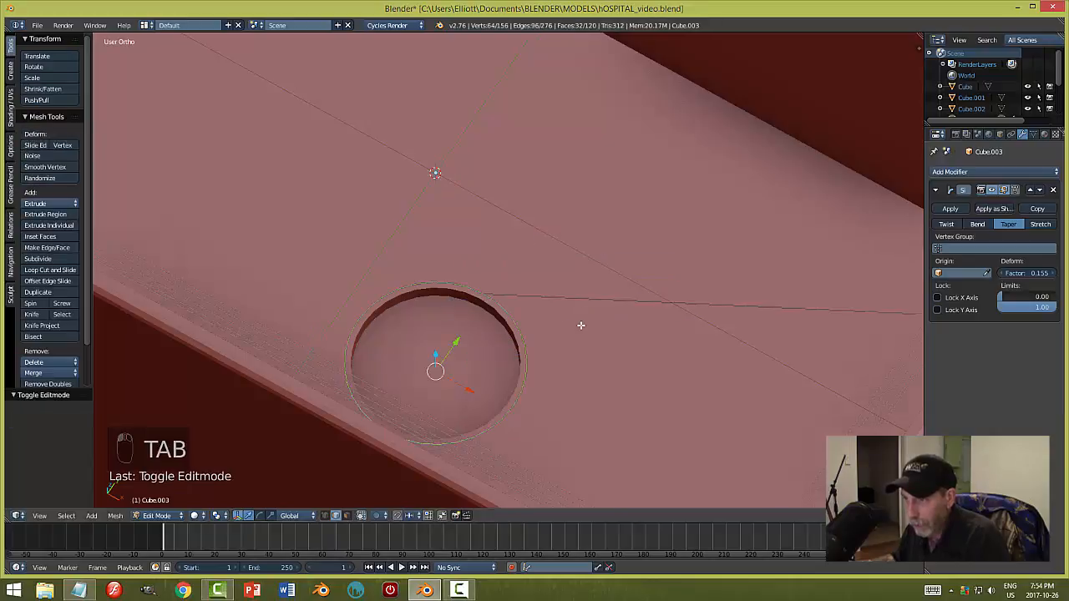
scroll(592, 346, up, 3)
middle_drag(615, 366, 576, 338)
click(991, 192)
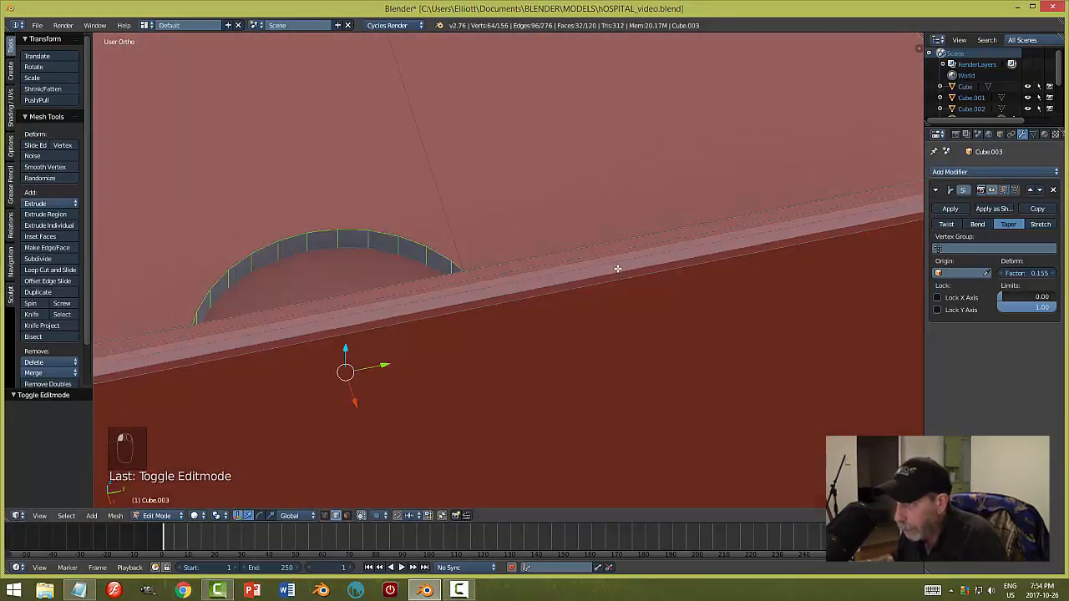
- Bevel the upper edge ring of the drain hole with one segment and an offset of about 0.005, then return to Object Mode
middle_drag(621, 246, 614, 265)
key(a)
key(ctrl+Tab)
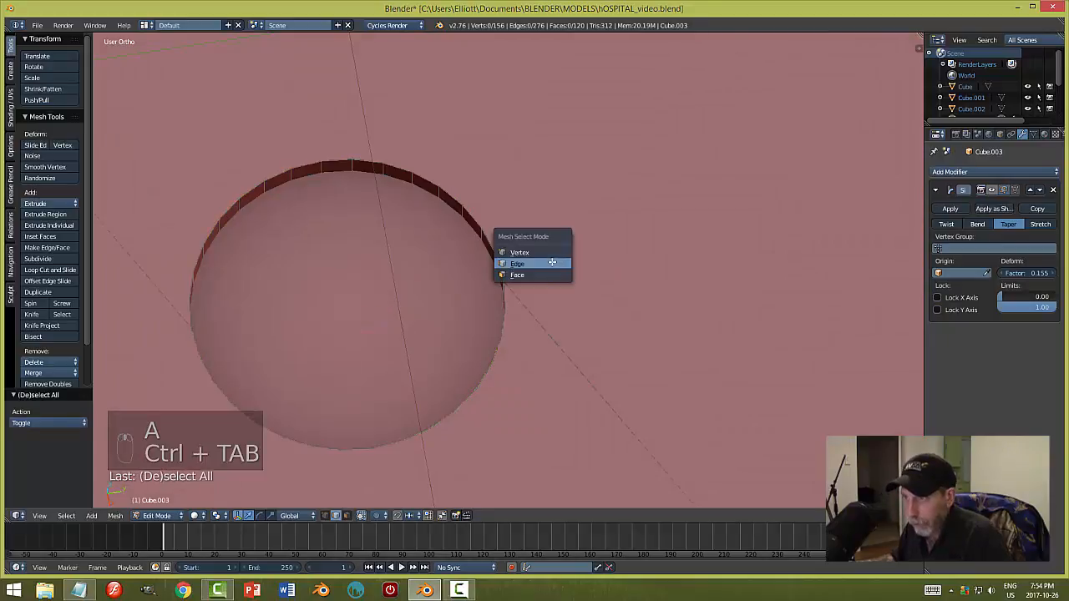
click(551, 263)
alt+right_click(462, 198)
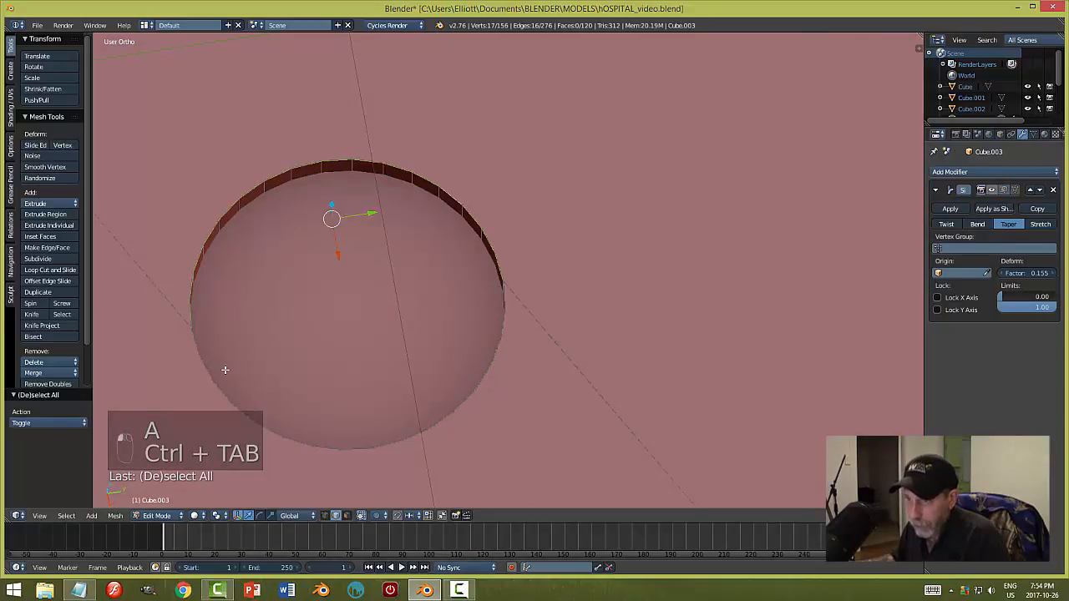
mouse_move(686, 395)
middle_down()
mouse_move(609, 385)
mouse_move(754, 390)
mouse_move(676, 392)
middle_up()
key(ctrl+b)
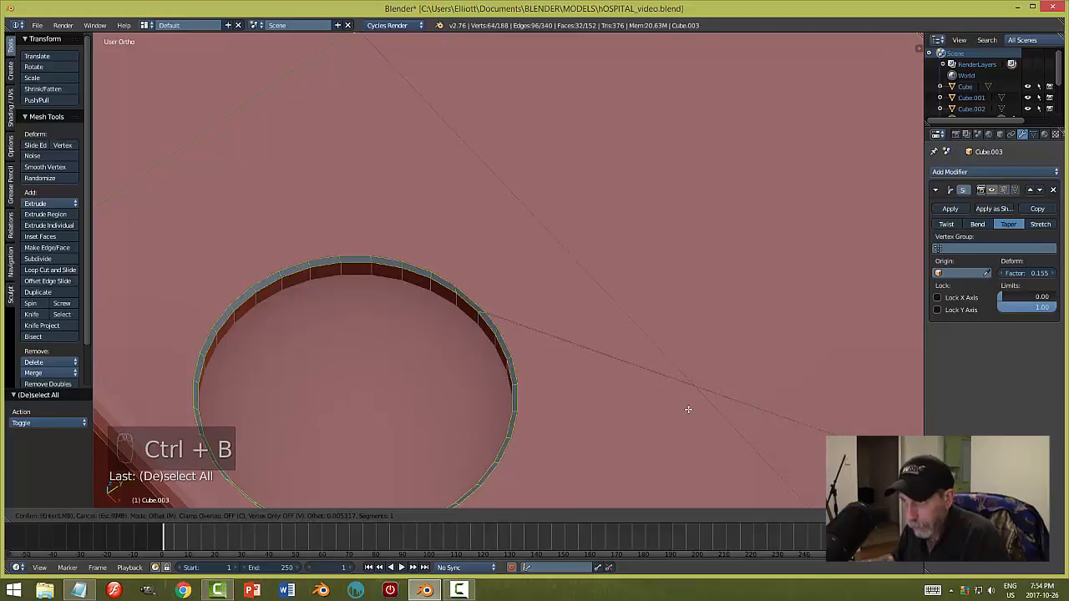
click(688, 409)
key(a)
key(Tab)
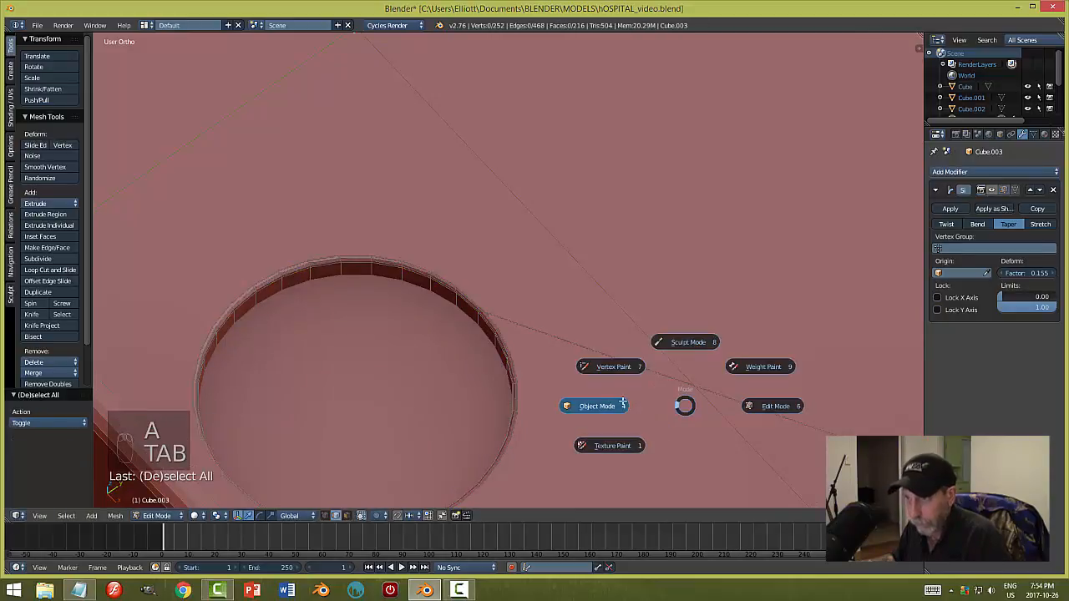
click(622, 404)
key(a)
key(a)
middle_drag(685, 397, 1065, 203)
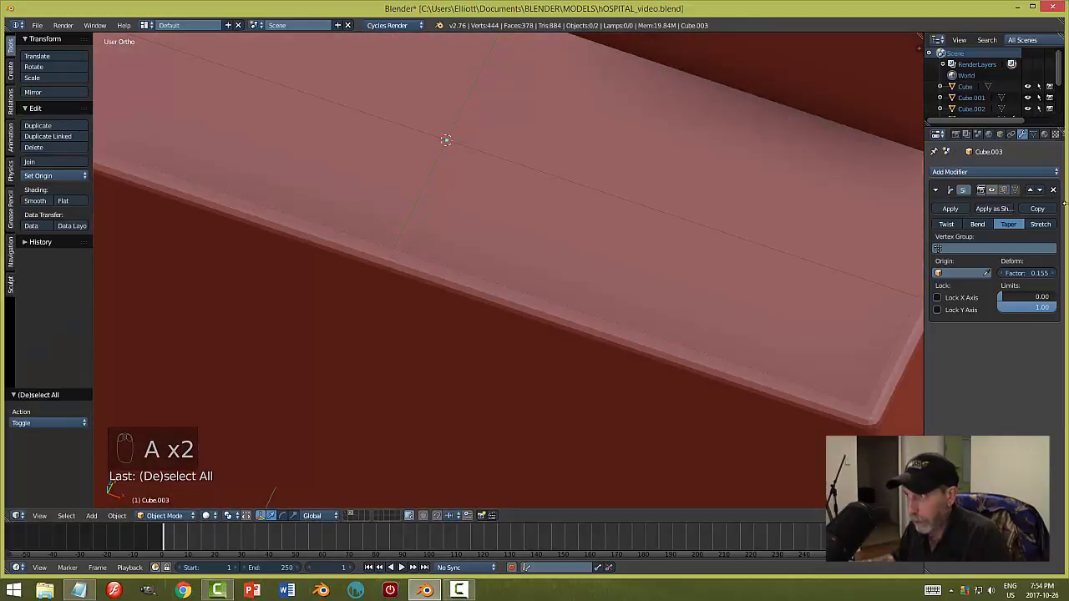
- Apply smooth shading to the drain piece and make the normals of its whole mesh consistent
middle_drag(648, 240, 536, 334)
right_click(534, 328)
click(35, 201)
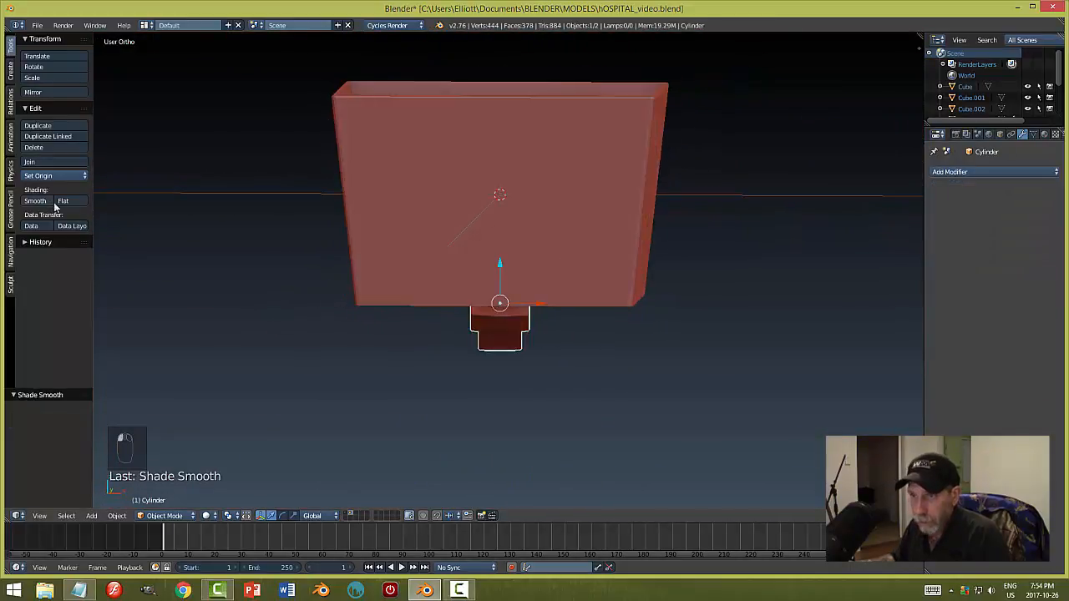
key(Tab)
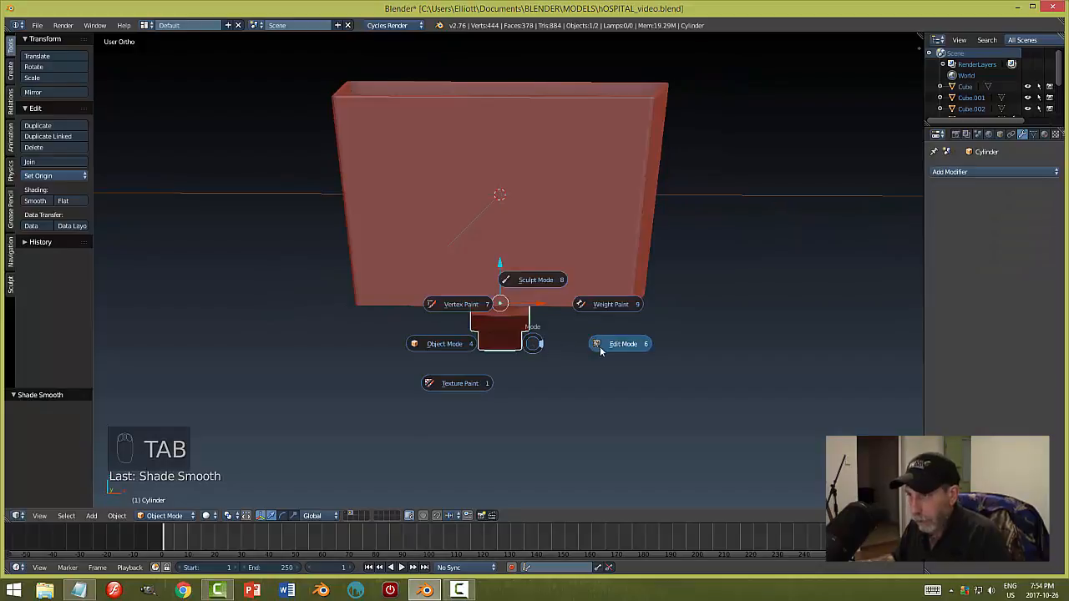
click(599, 346)
key(a)
key(a)
key(ctrl+n)
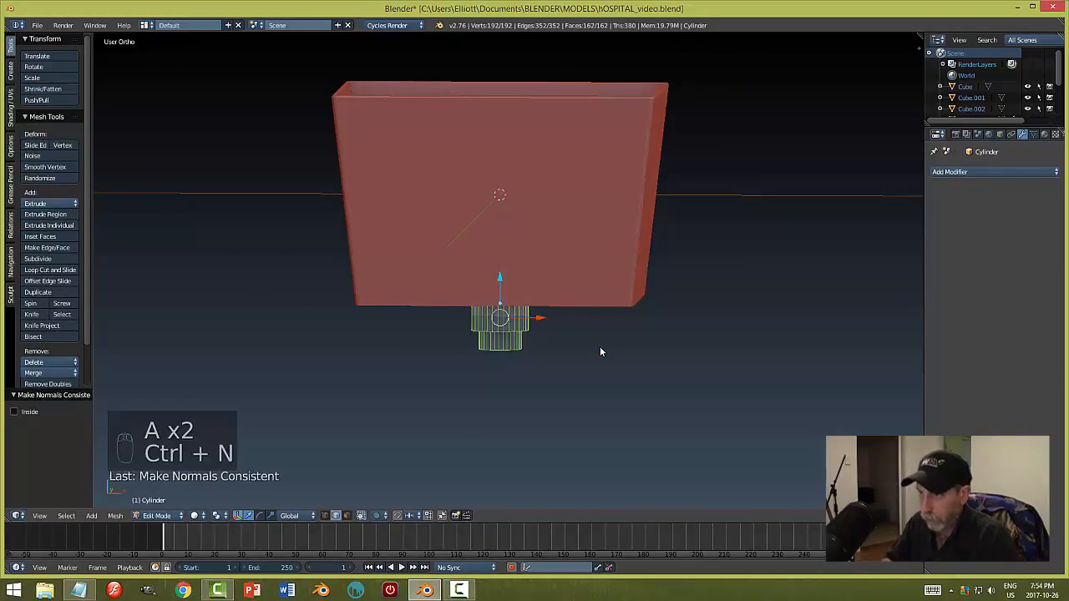
key(a)
key(Tab)
click(507, 345)
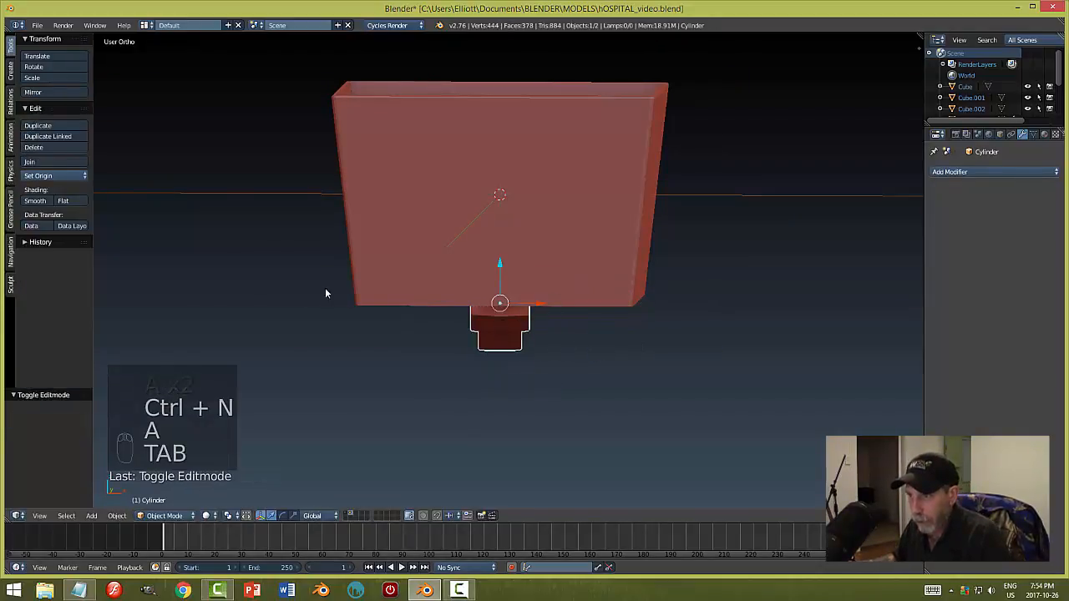
- Set the drain piece to flat shading and save the file
click(63, 201)
key(ctrl+s)
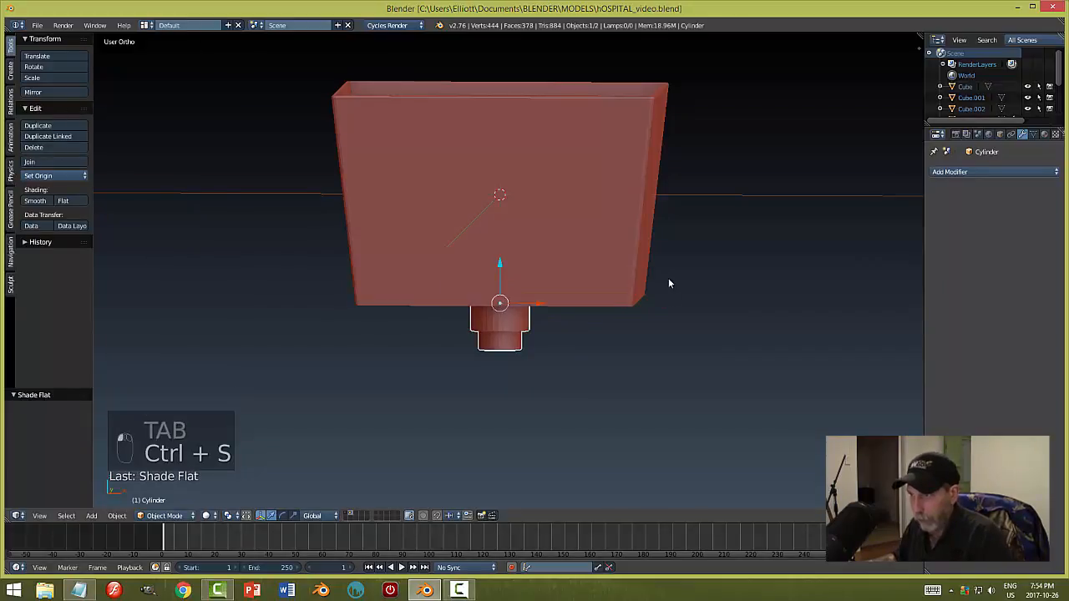
middle_drag(668, 284, 665, 226)
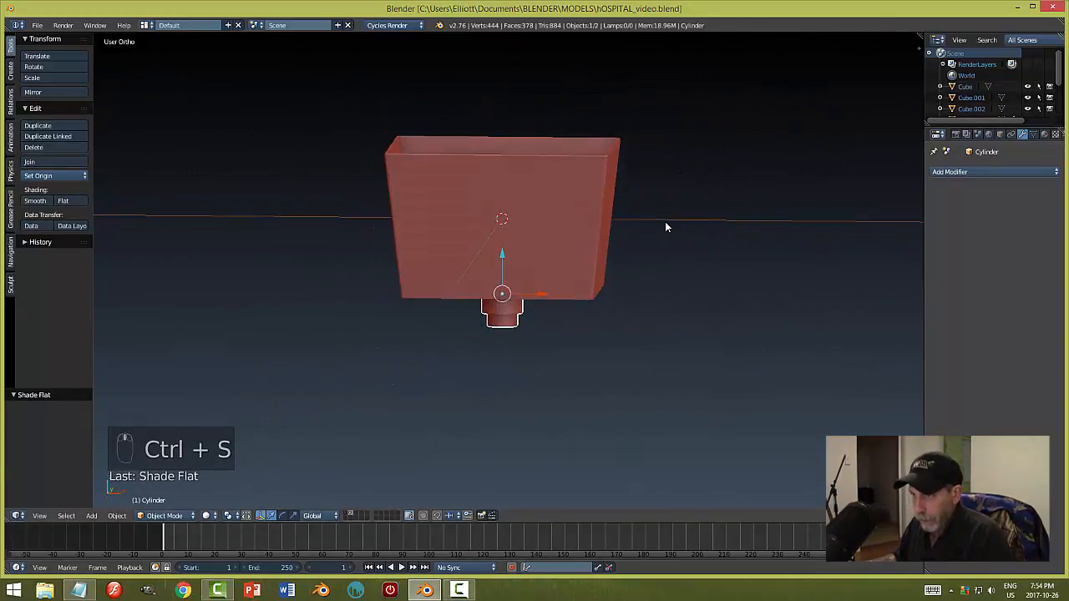
- Select the basin and its drain piece together, scale them along global Z to about 0.8, deselect them and save the file
right_click(585, 216)
middle_drag(586, 216, 660, 183)
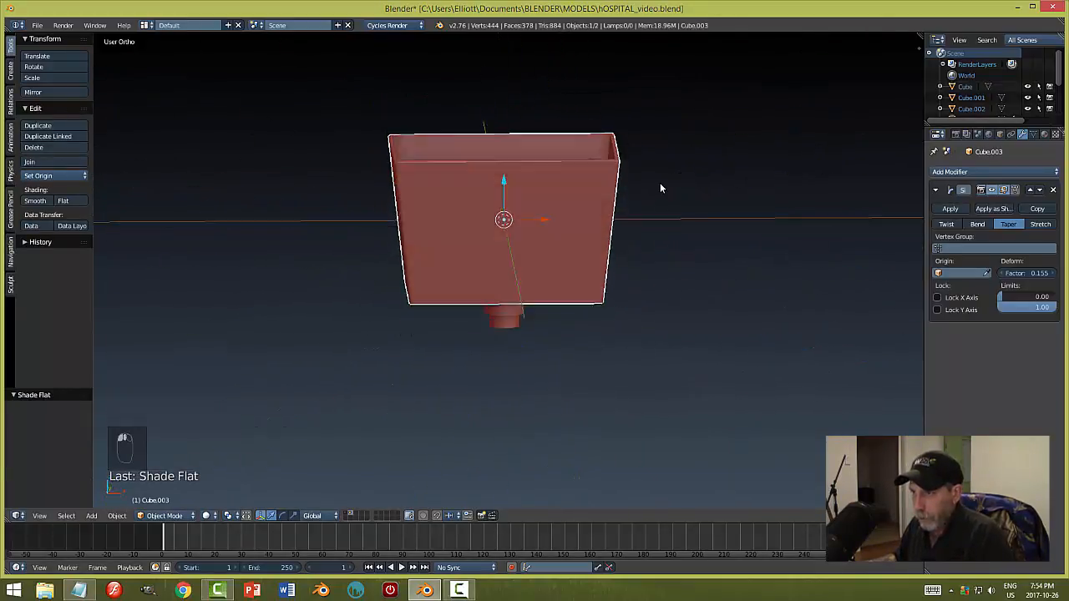
right_click(506, 308)
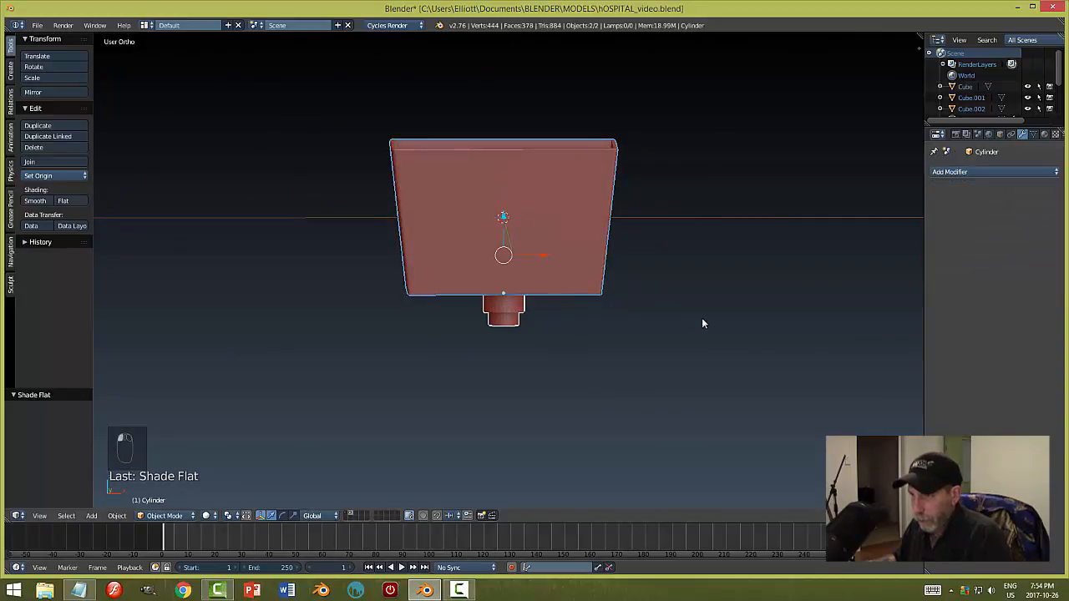
key(s)
key(z)
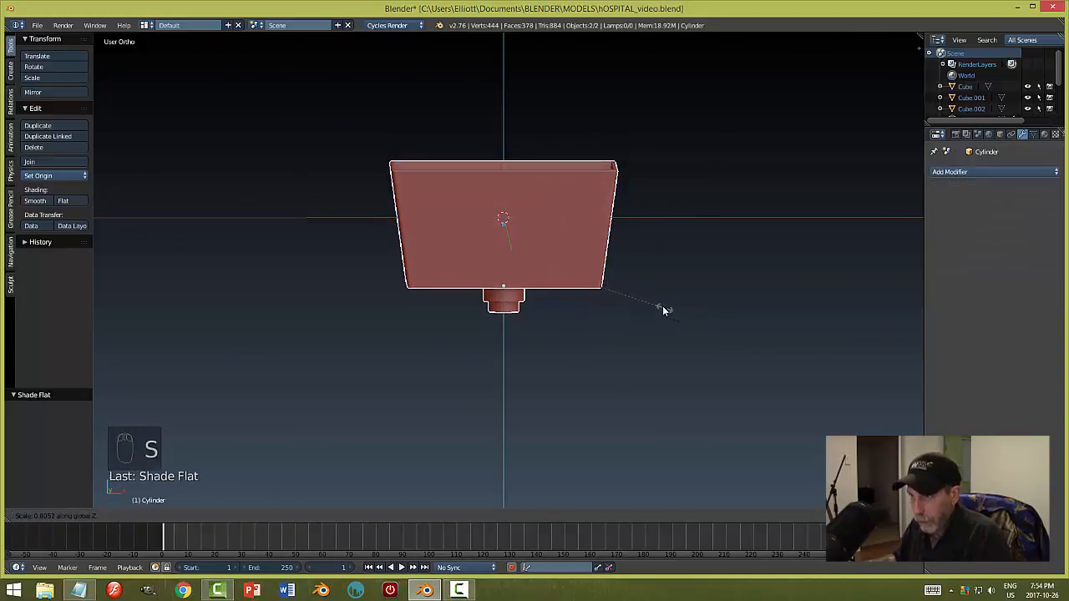
click(662, 306)
key(a)
middle_drag(723, 293, 675, 304)
key(ctrl+s)
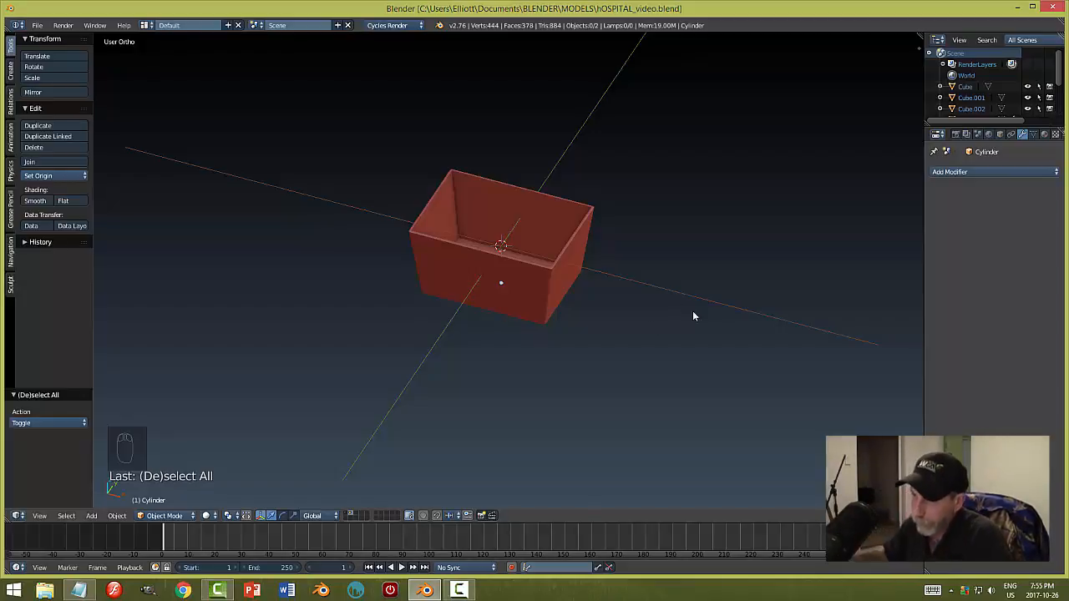
- Add a torus at the basin's centre with a major radius of 0.94 and a minor radius of 0.13
middle_drag(465, 448, 530, 359)
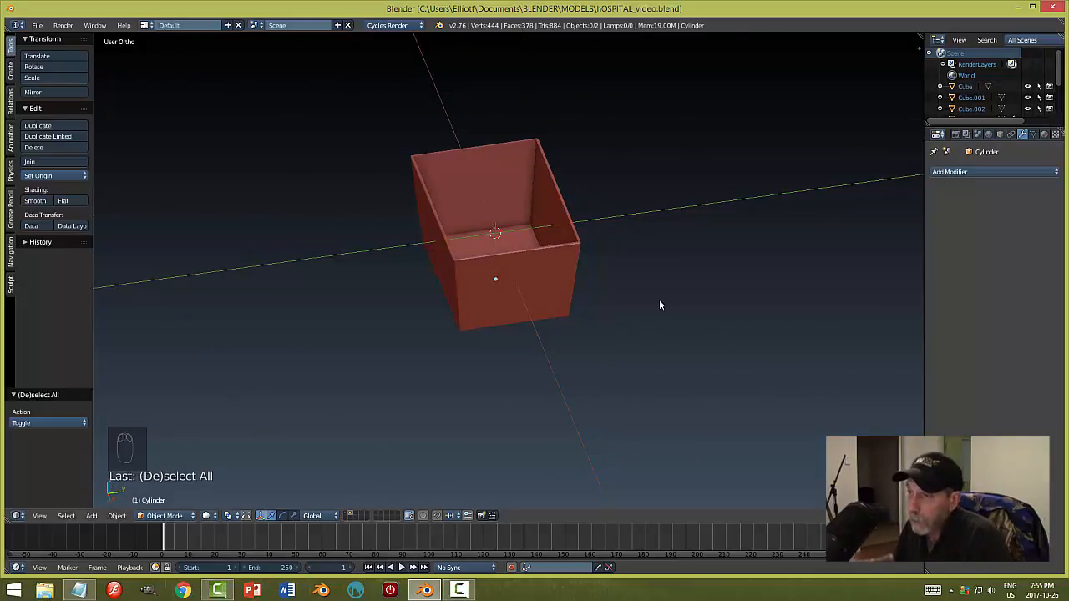
middle_drag(658, 300, 632, 298)
middle_drag(618, 259, 618, 286)
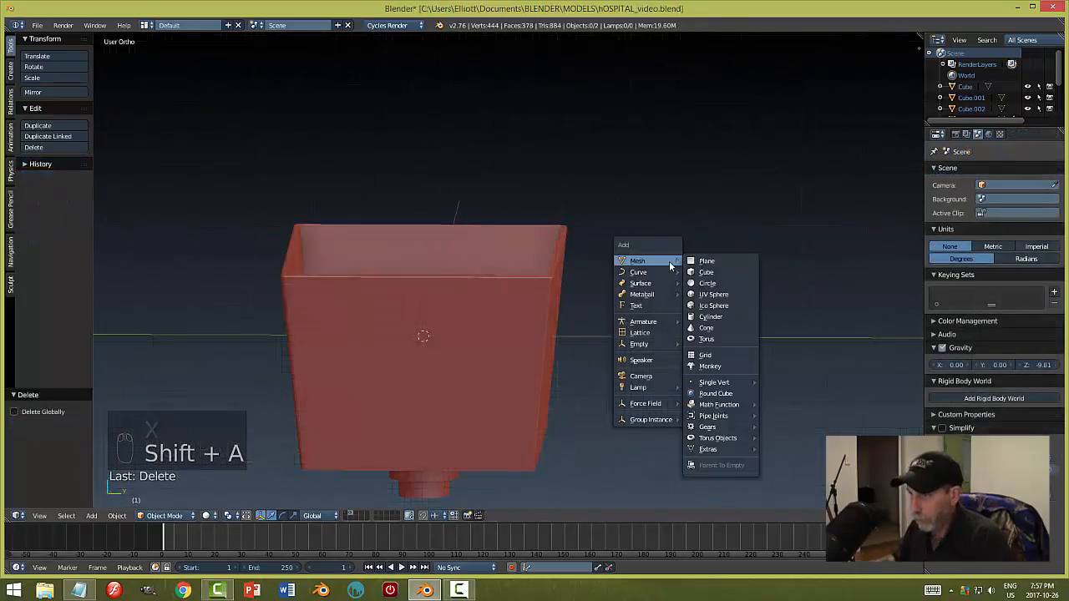
click(721, 337)
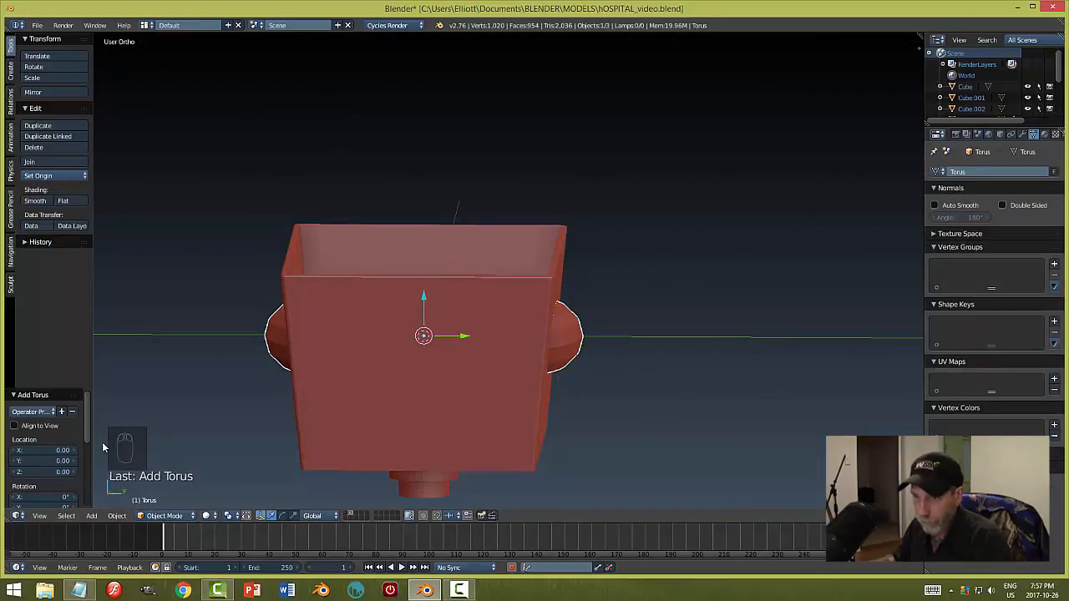
drag(91, 428, 44, 501)
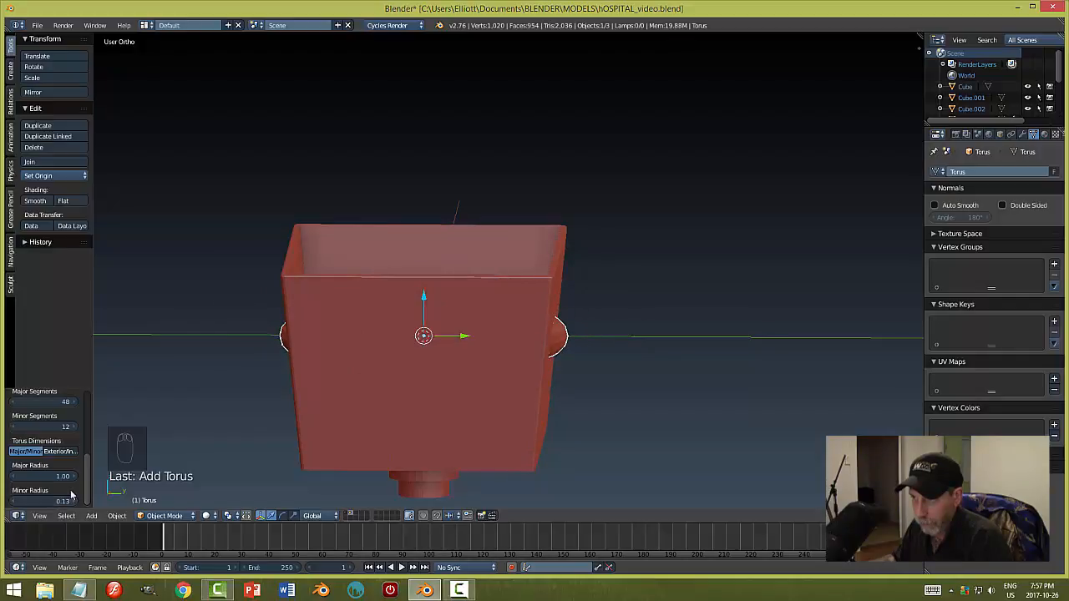
drag(85, 481, 89, 491)
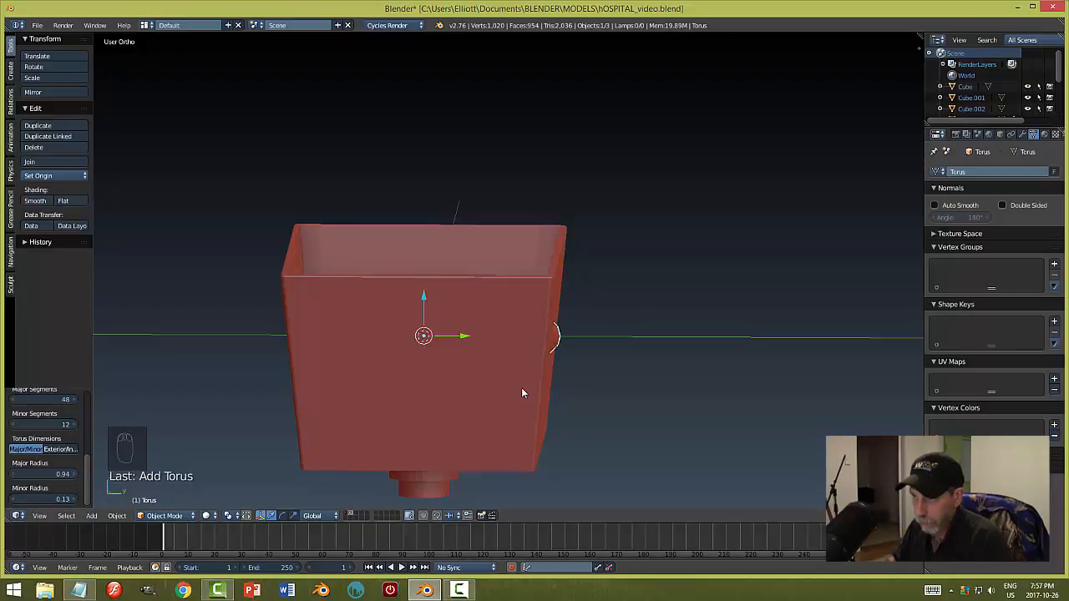
- Move the torus along Y until it is clear of the basin, then rotate it 90° about the global Y axis
drag(476, 345, 760, 377)
middle_drag(759, 372, 752, 410)
key(r)
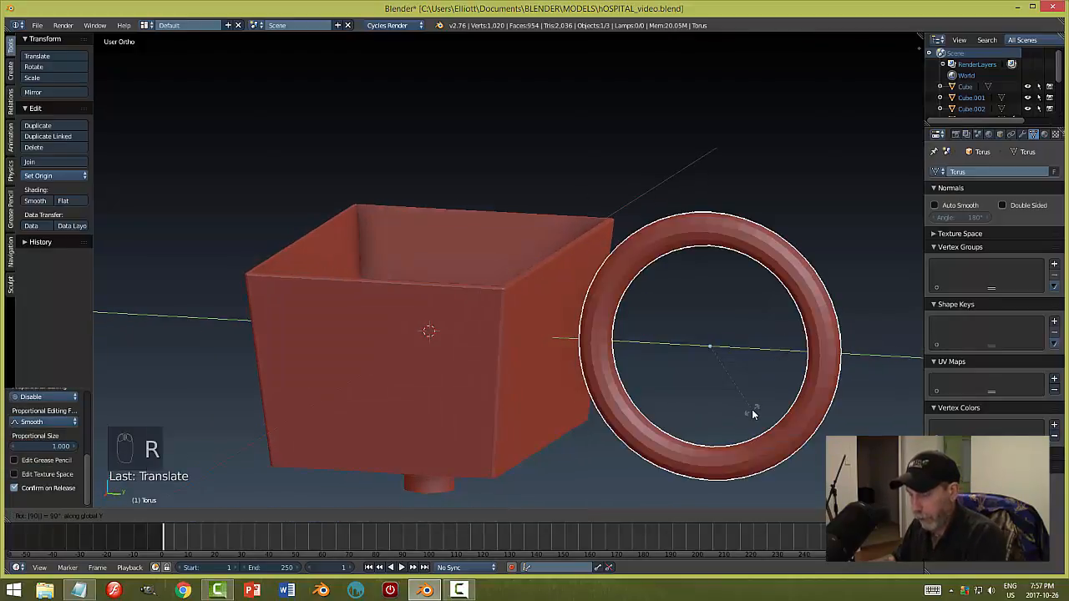
click(797, 363)
- Open the torus's mesh for editing in the right side view, with vertex selection and wireframe display
key(KP_3)
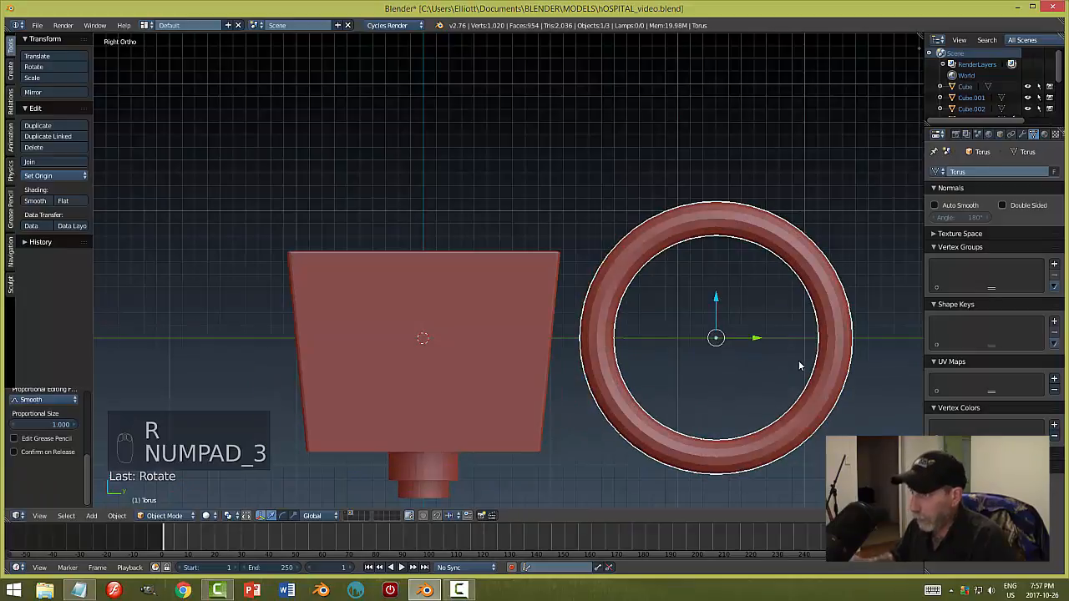
shift+middle_drag(798, 360, 783, 328)
key(Tab)
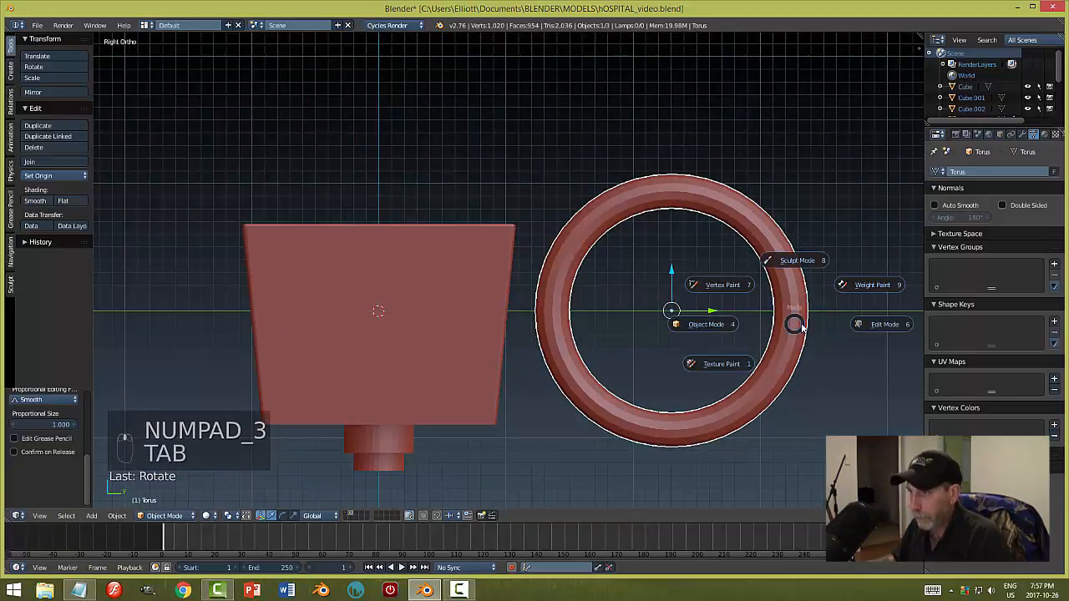
click(881, 325)
key(ctrl+Tab)
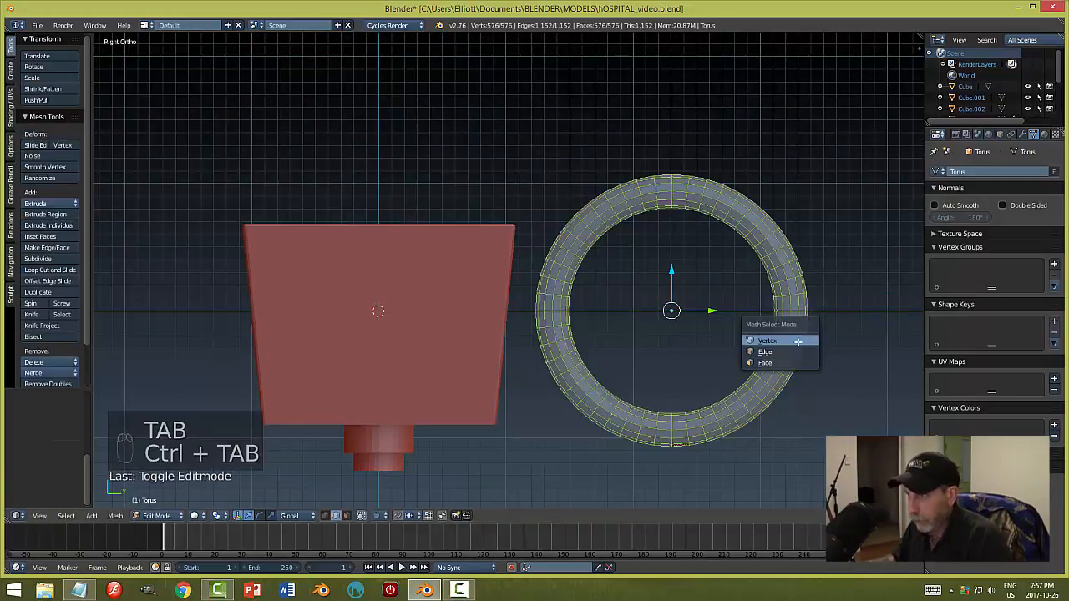
click(797, 341)
key(z)
click(919, 351)
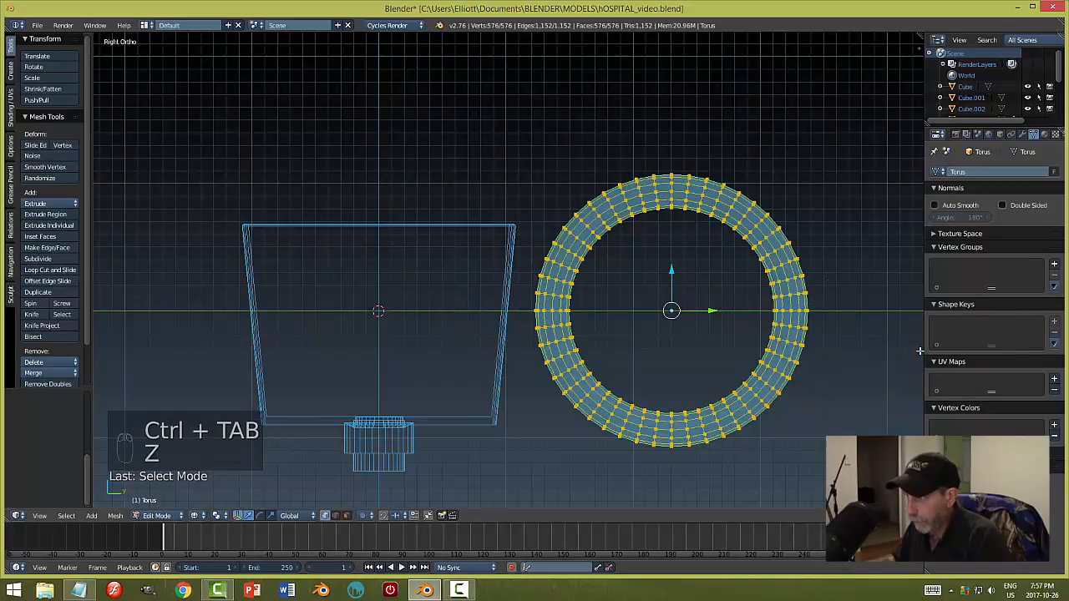
- Delete the vertices of the torus's lower half, leaving an upright arch
key(a)
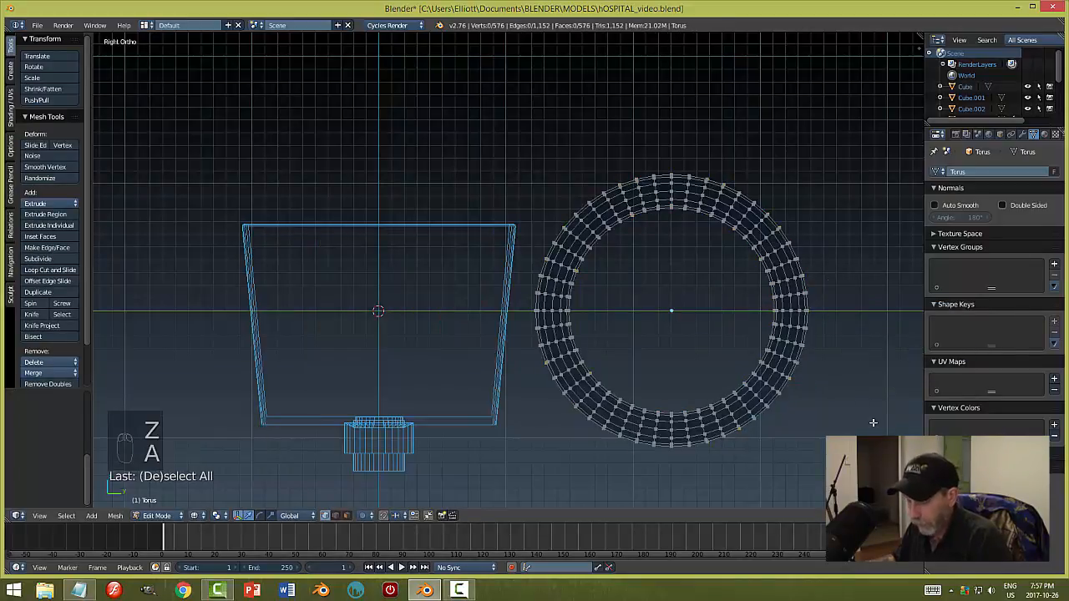
key(b)
drag(866, 482, 511, 314)
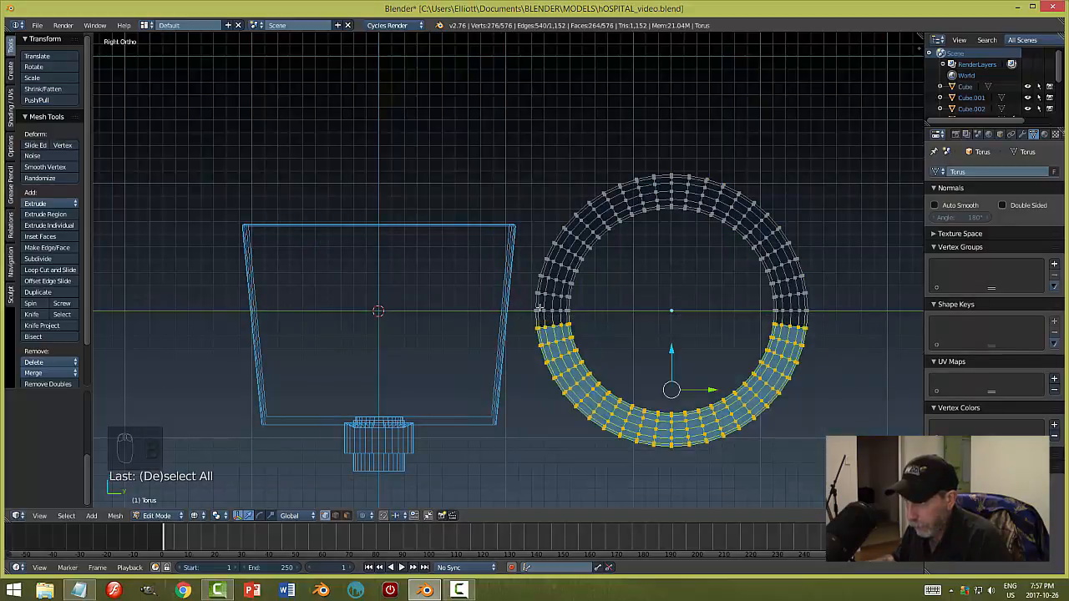
key(x)
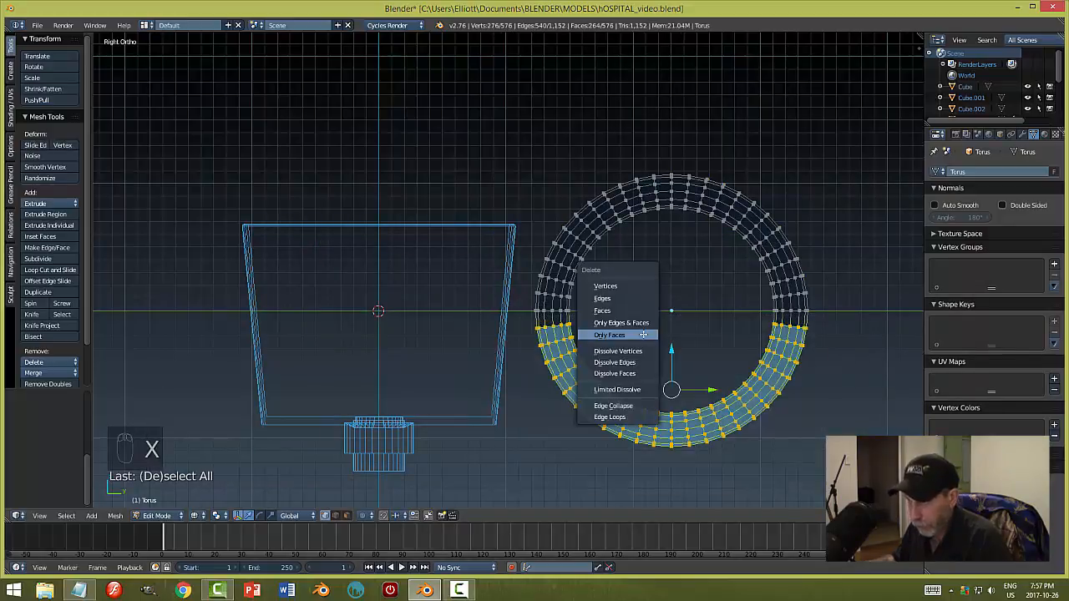
click(622, 294)
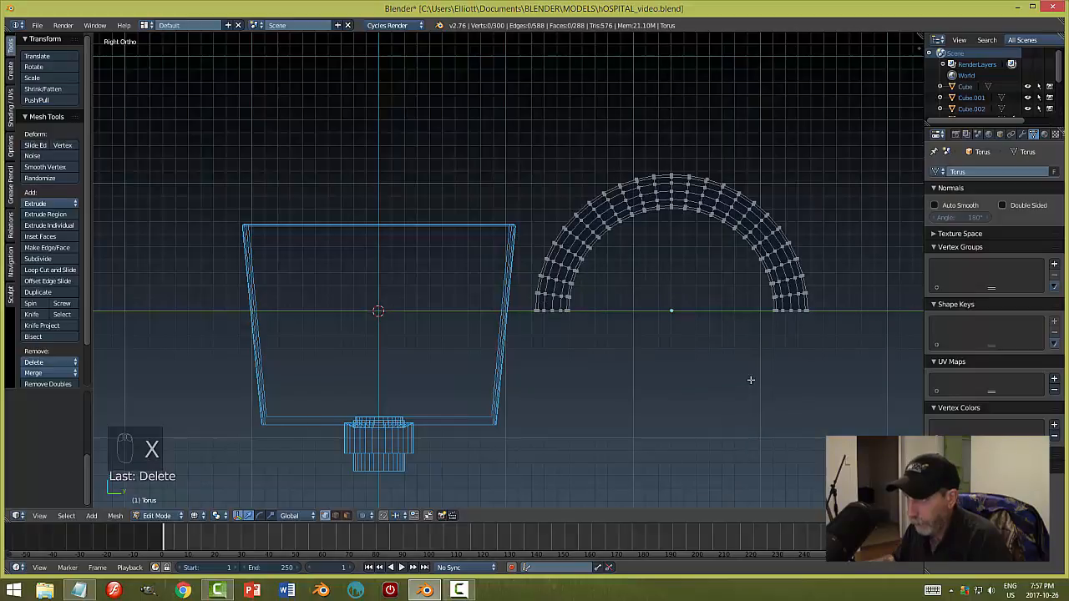
- Extrude the arch end farther from the basin about 1.6 units straight down and lower its end ring a bit more
key(b)
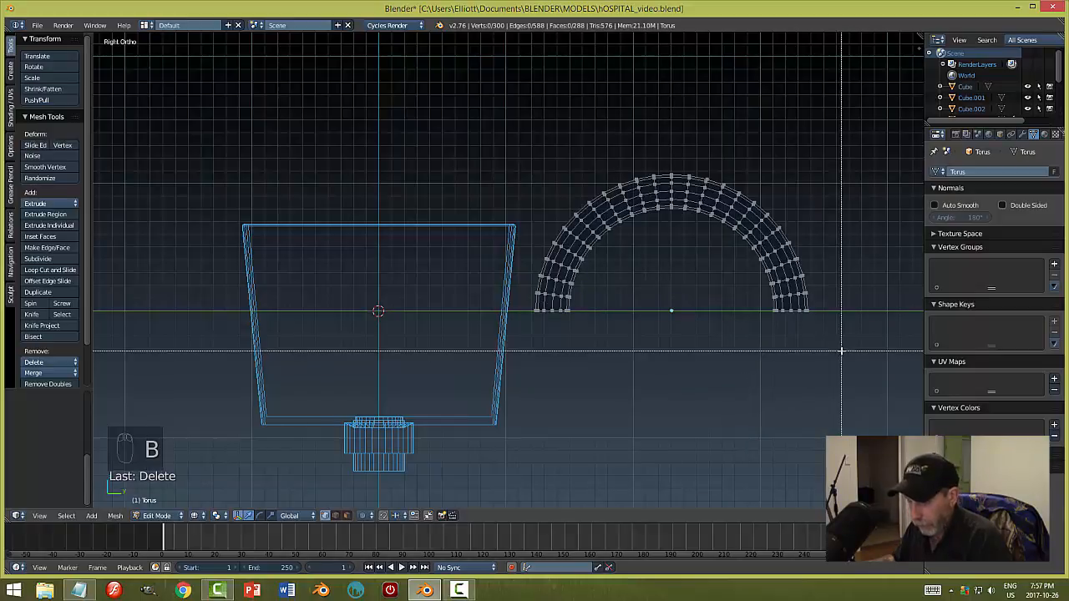
drag(838, 345, 763, 304)
key(e)
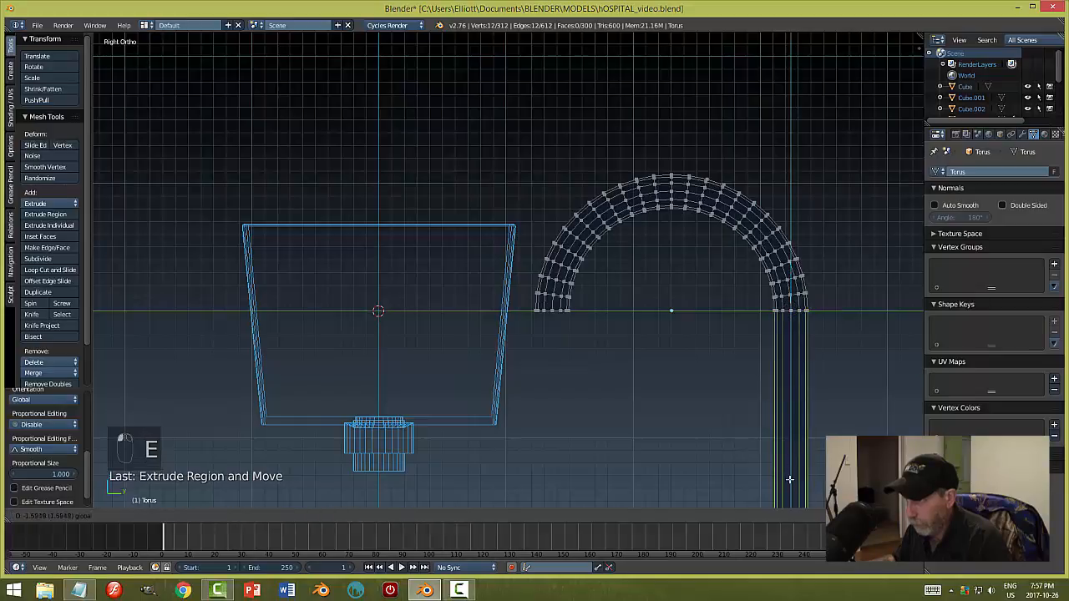
click(789, 479)
scroll(758, 374, down, 2)
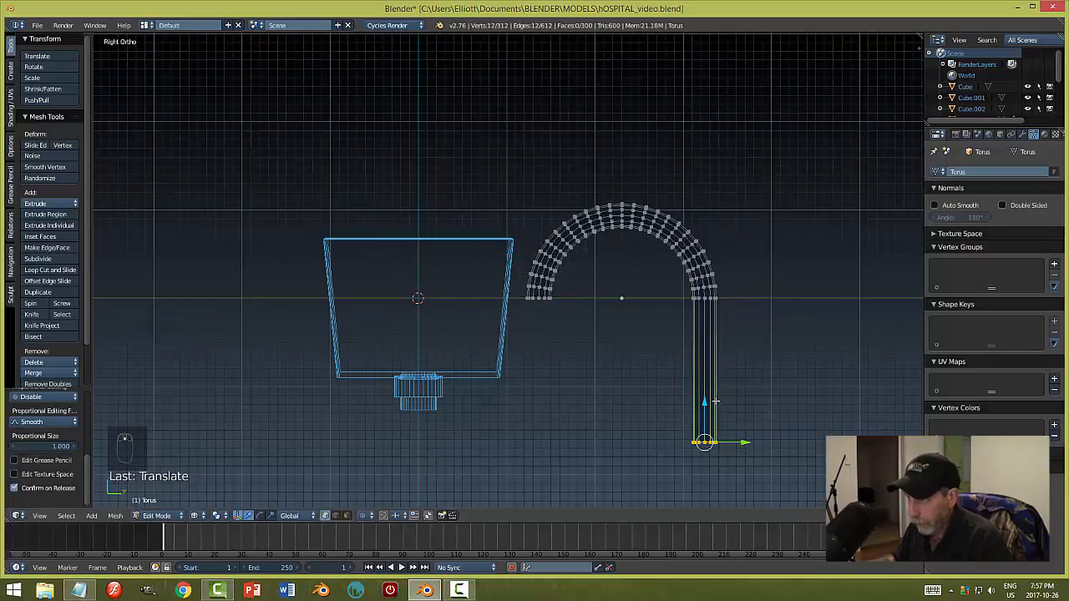
drag(707, 404, 708, 440)
shift+middle_drag(621, 357, 734, 362)
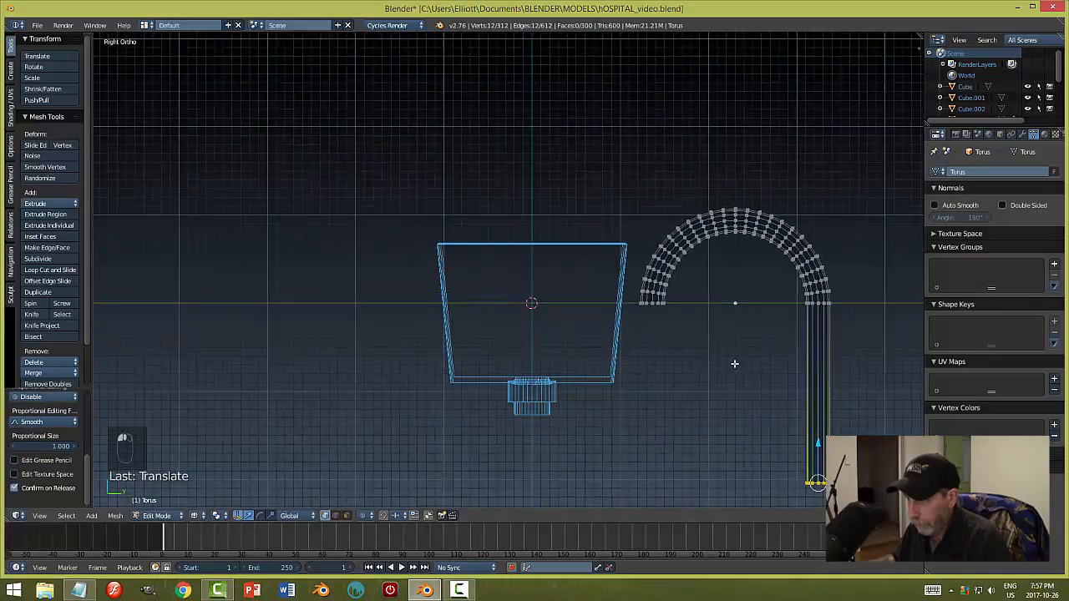
- Extrude the arch end nearer the basin straight down twice, making two short segments for the spout tip
scroll(710, 354, up, 3)
shift+middle_drag(842, 340, 759, 335)
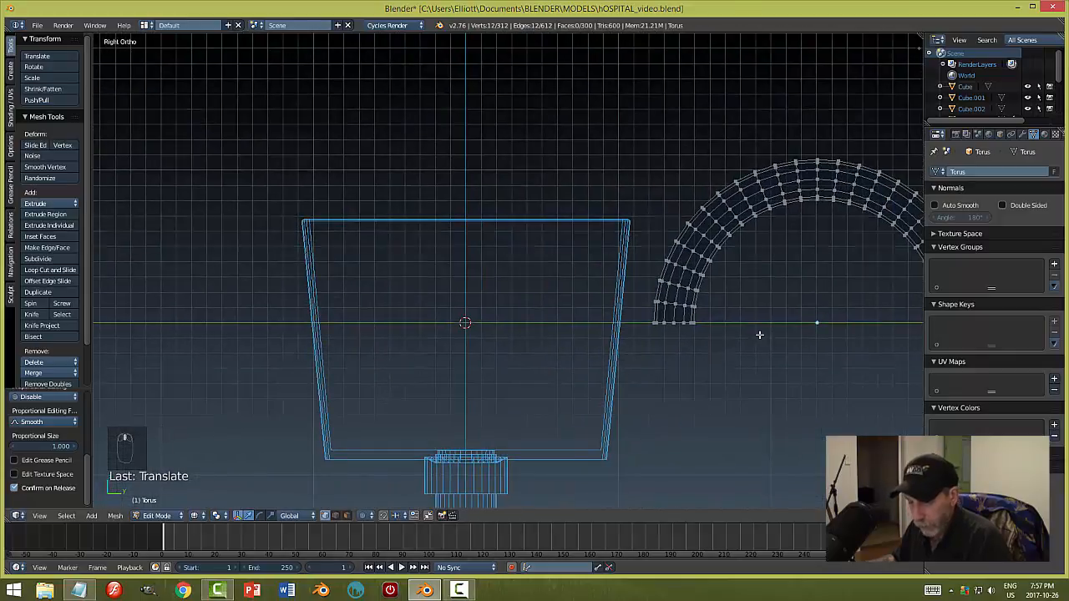
key(a)
key(b)
drag(772, 339, 636, 306)
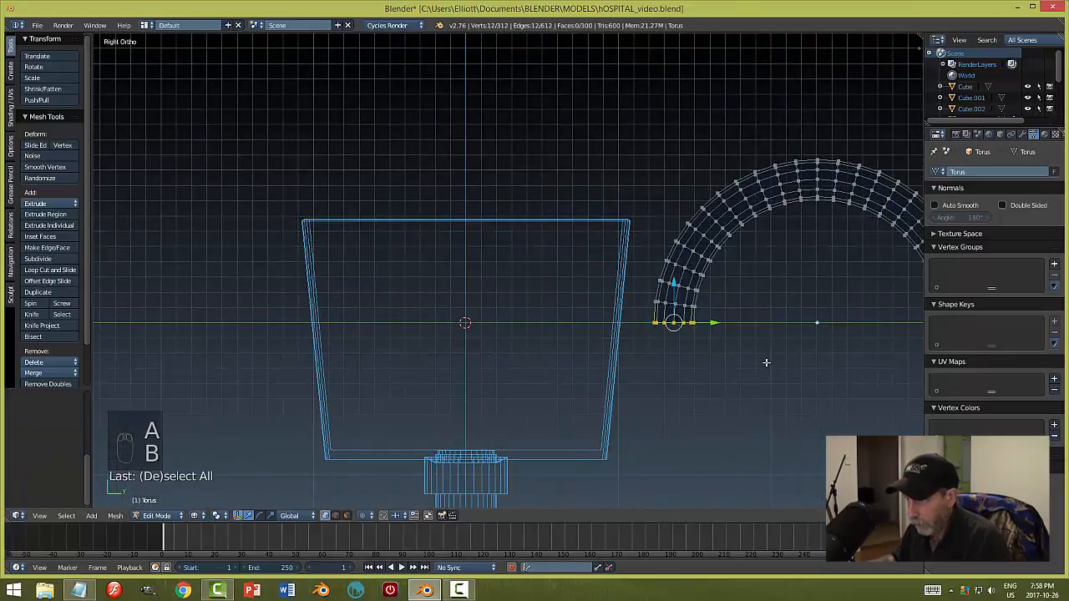
key(e)
key(e)
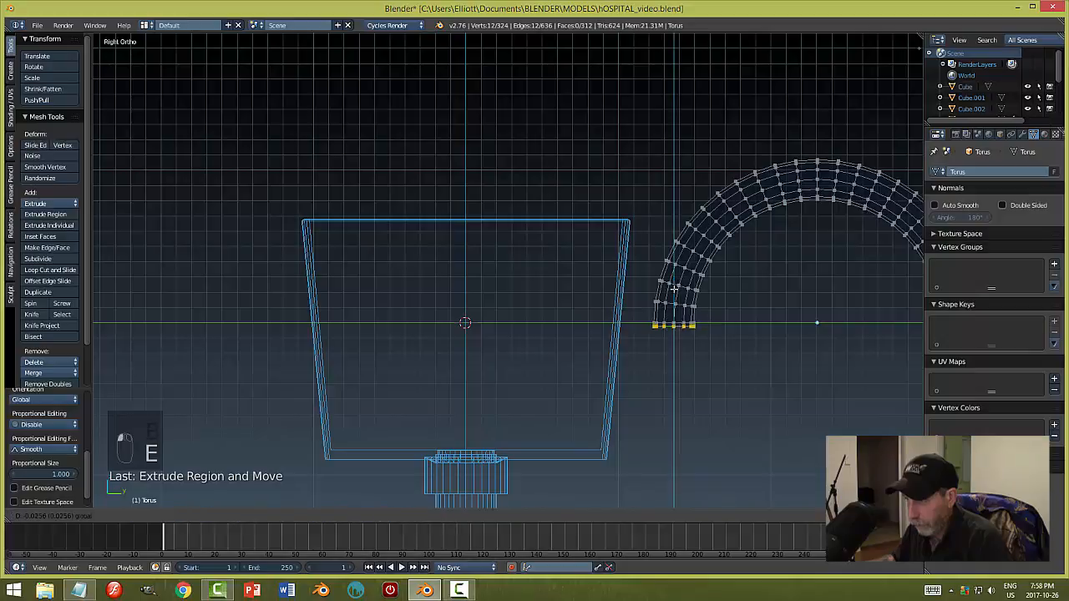
drag(673, 294, 842, 336)
key(e)
click(749, 392)
- Switch to face selection and select only the ring of faces on the lowest segment of the spout tip
key(a)
key(ctrl+Tab)
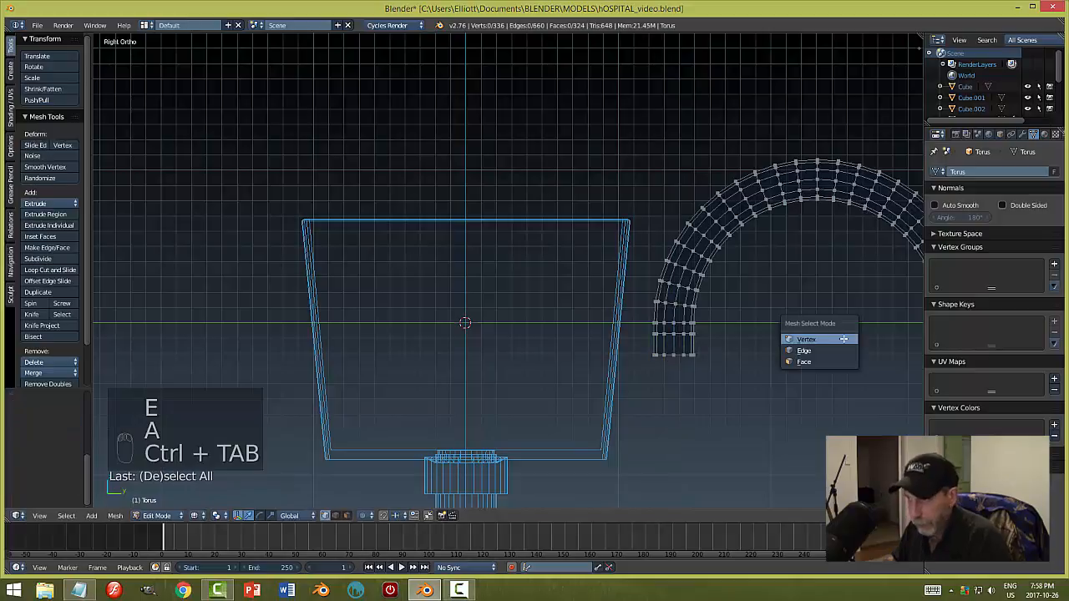
click(807, 362)
alt+right_click(681, 341)
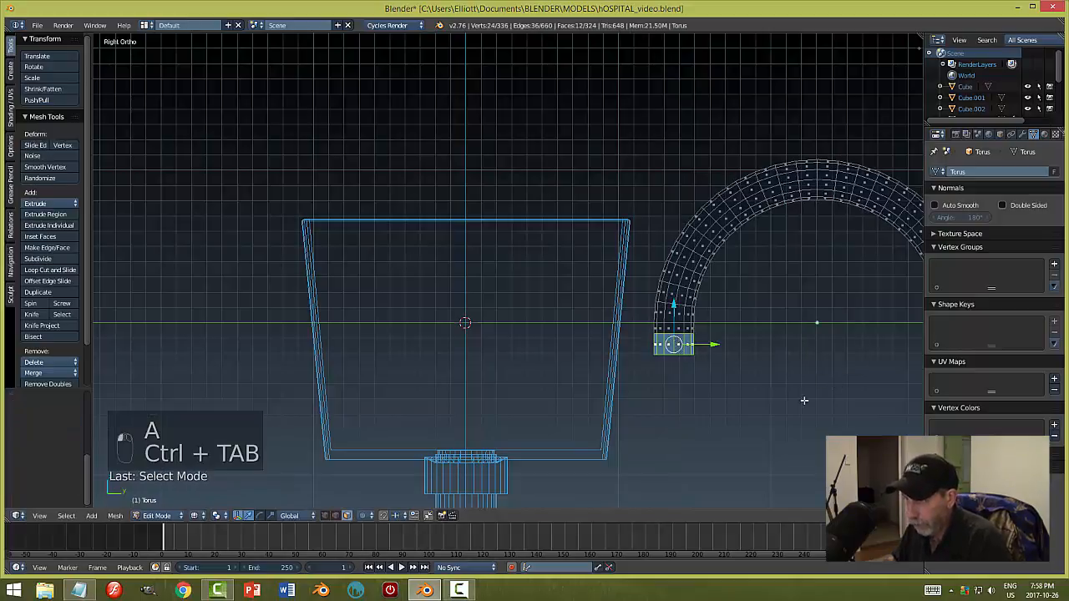
- Extrude the ring of faces at the spout's open end and scale it outward on X and Y only to form a collar
key(e)
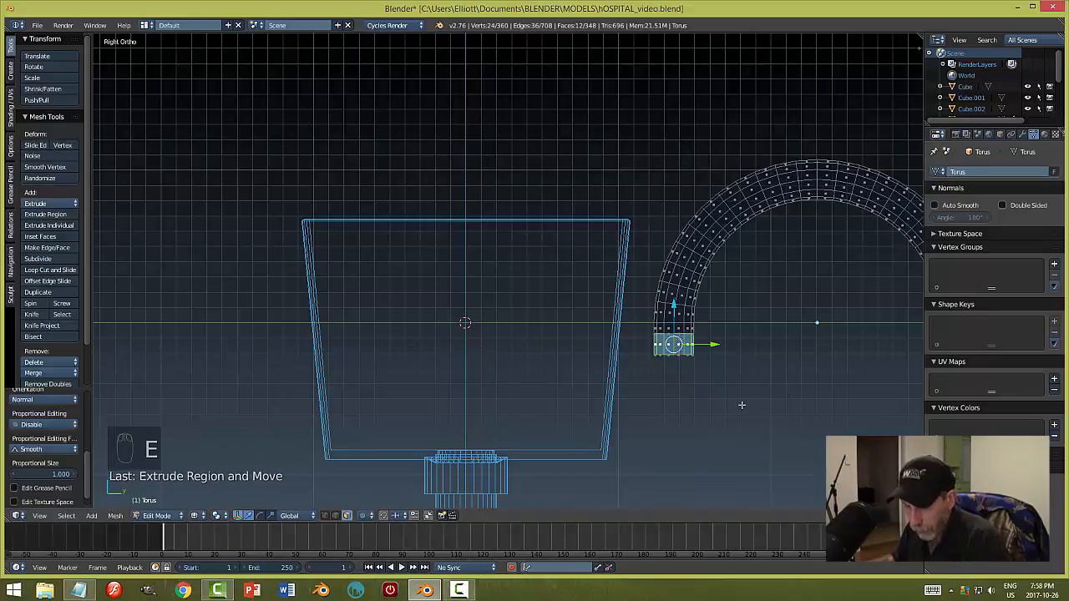
key(s)
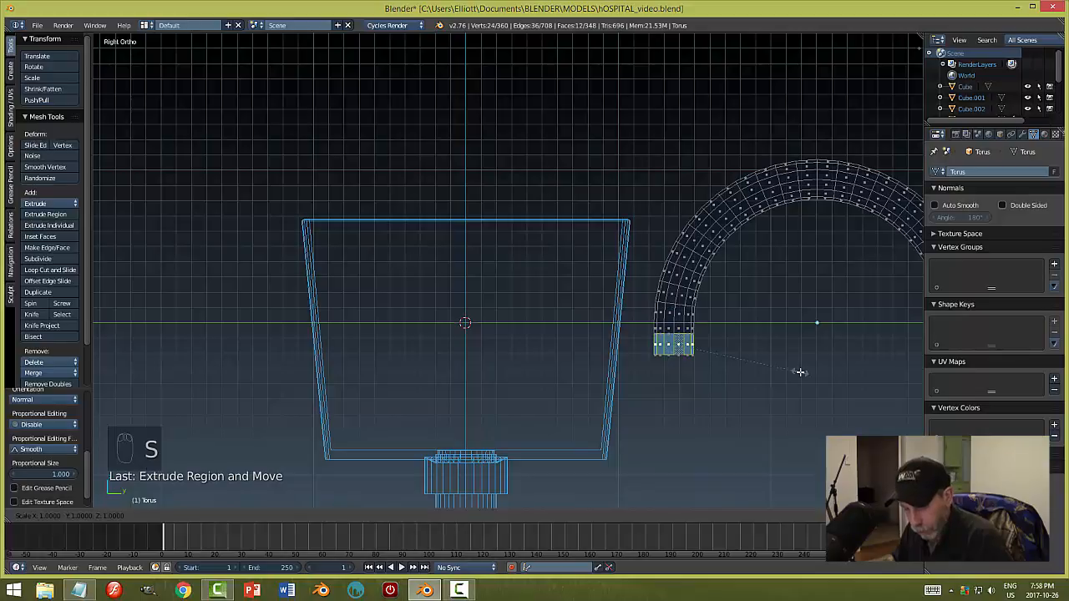
key(shift+z)
click(857, 390)
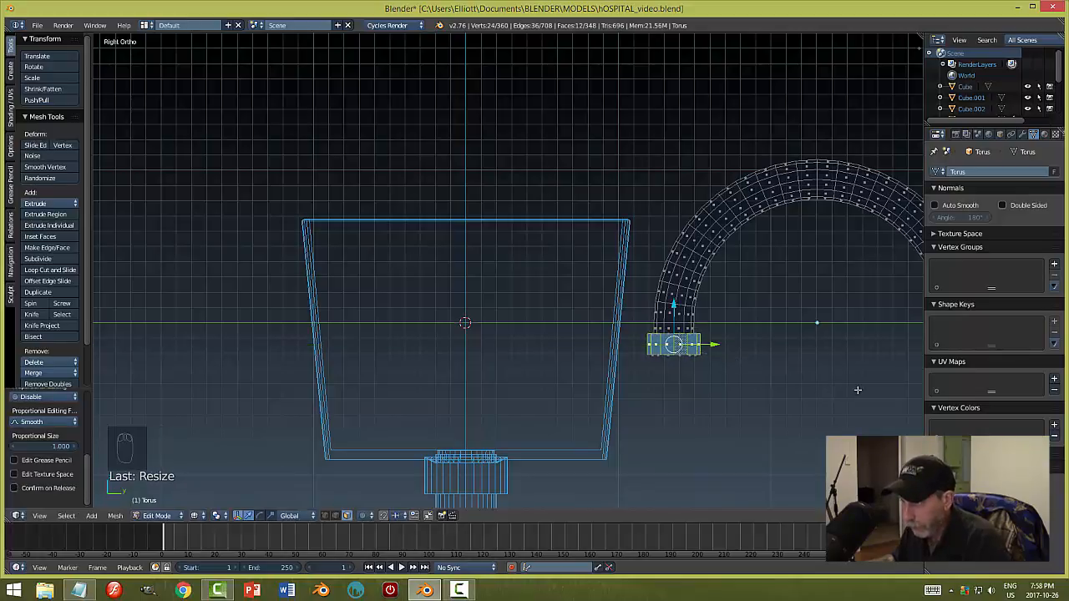
key(a)
key(Tab)
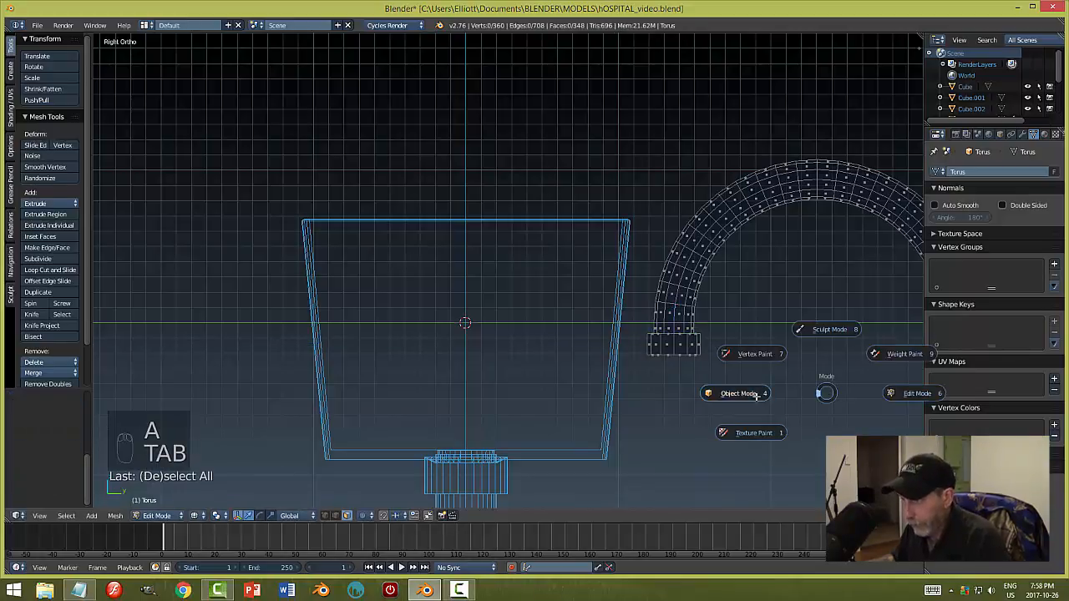
- Return to Object Mode, switch the view to solid shading and scale the whole faucet down to suit the sink
scroll(860, 387, down, 1)
key(z)
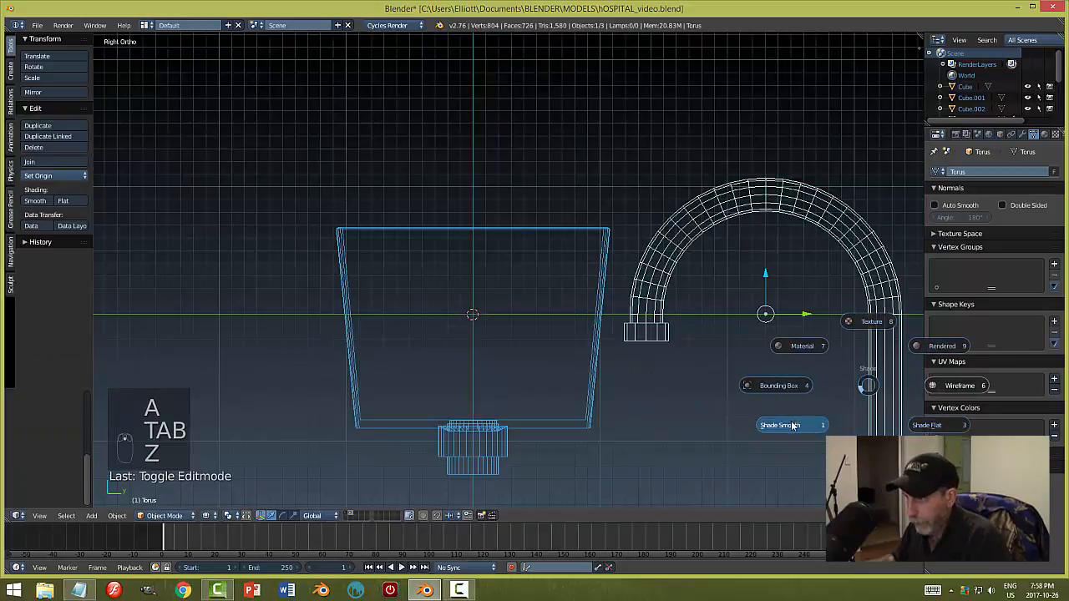
click(843, 405)
scroll(826, 401, down, 1)
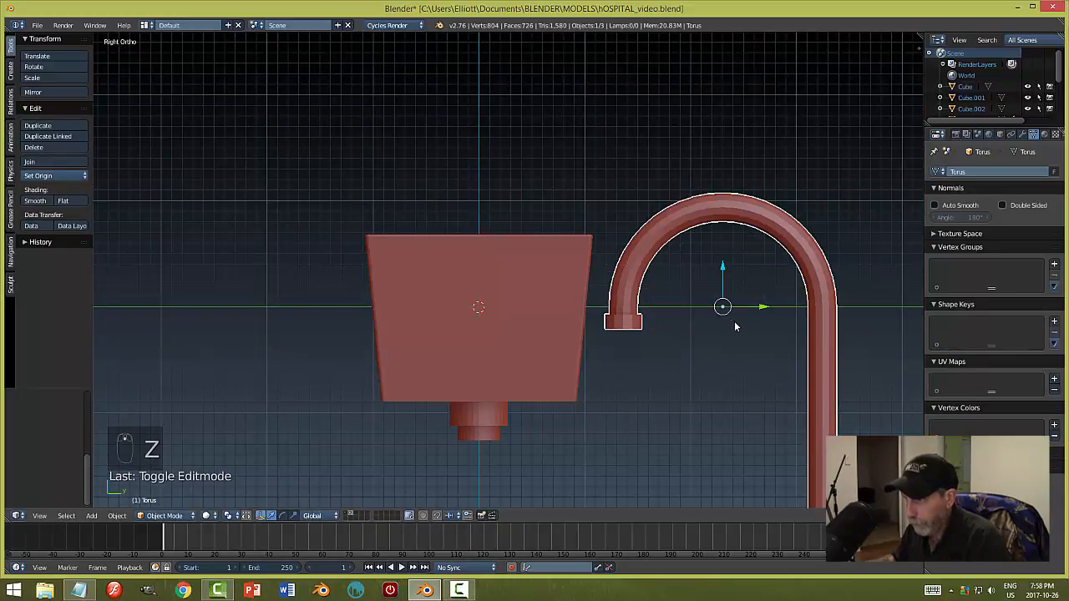
scroll(815, 319, down, 2)
key(s)
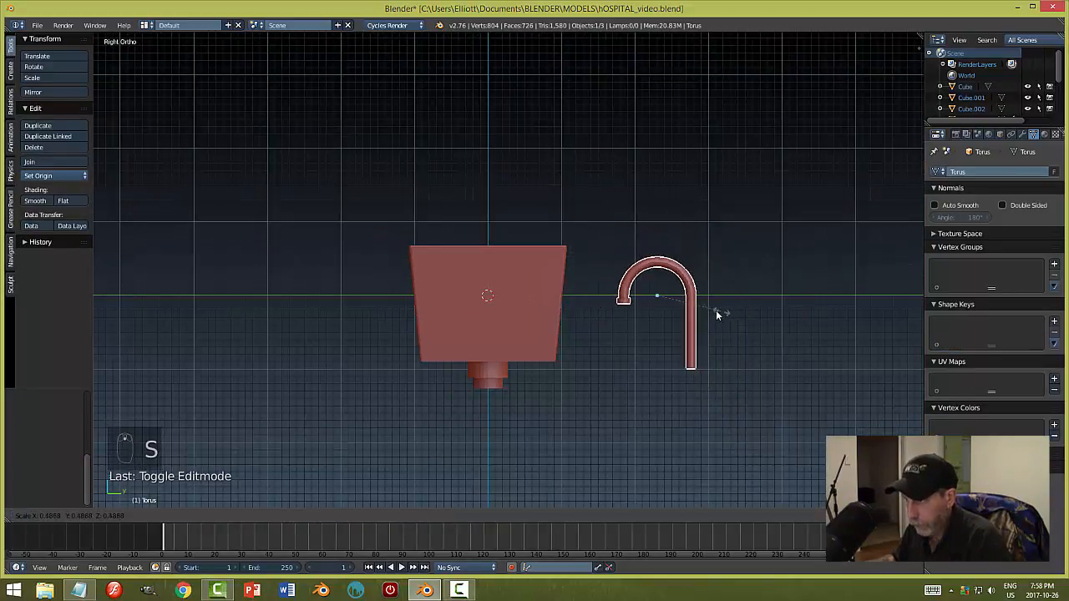
click(697, 310)
- Move the faucet along Y to the sink's side and raise it until the spout reaches over the rim
drag(689, 298, 599, 297)
drag(567, 264, 597, 234)
middle_drag(604, 252, 604, 287)
drag(552, 199, 553, 187)
middle_drag(602, 258, 573, 159)
key(a)
right_click(573, 159)
middle_drag(669, 203, 660, 245)
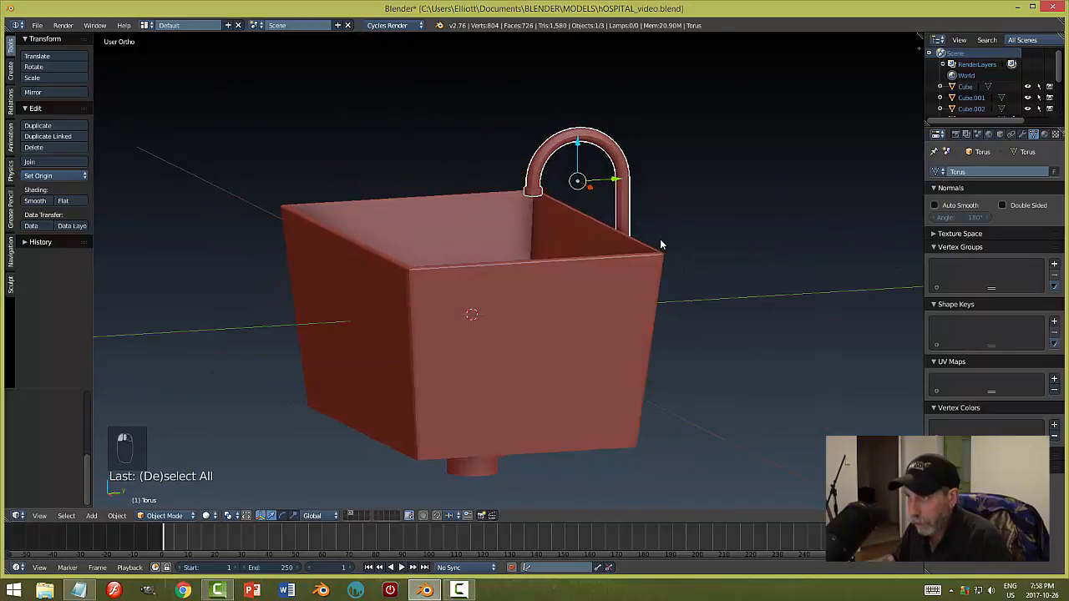
- Raise the faucet further on Z so its spout sits clear above the sink's rim
drag(579, 148, 579, 102)
middle_drag(747, 234, 642, 245)
right_click(639, 247)
right_click(635, 217)
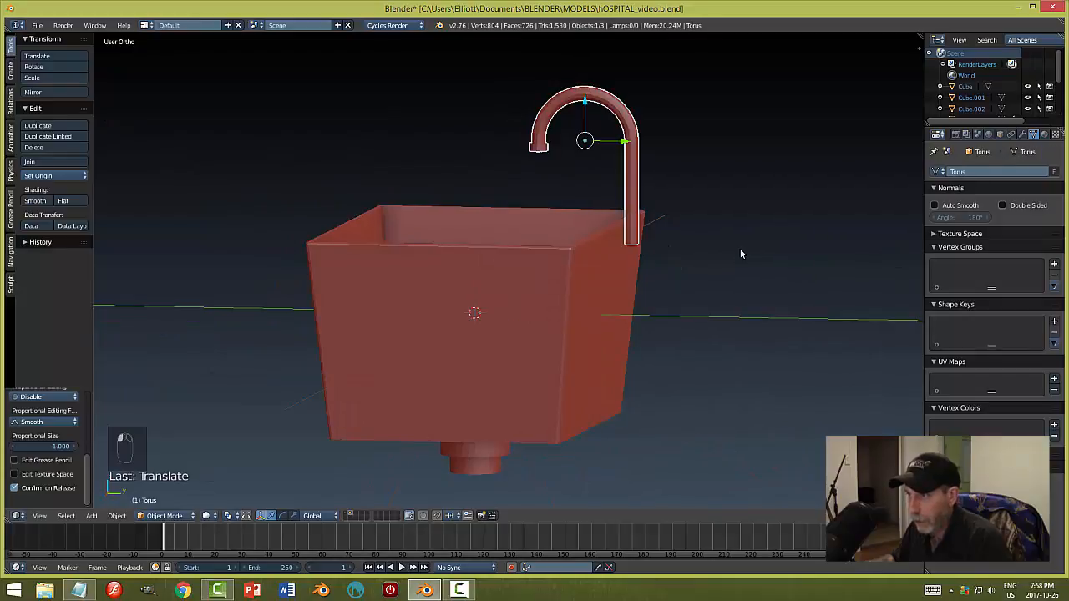
- Lengthen the faucet's straight pipe by moving its bottom edge loop down on Z, alongside the sink's outer wall
key(Tab)
scroll(755, 248, up, 4)
scroll(735, 258, down, 2)
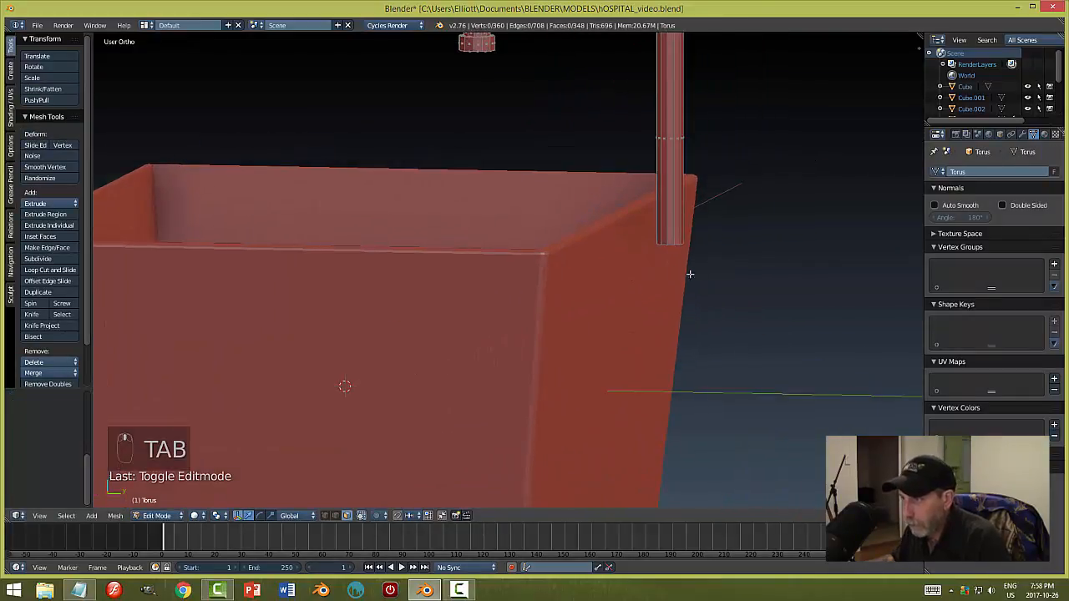
key(ctrl+Tab)
click(680, 258)
alt+right_click(678, 242)
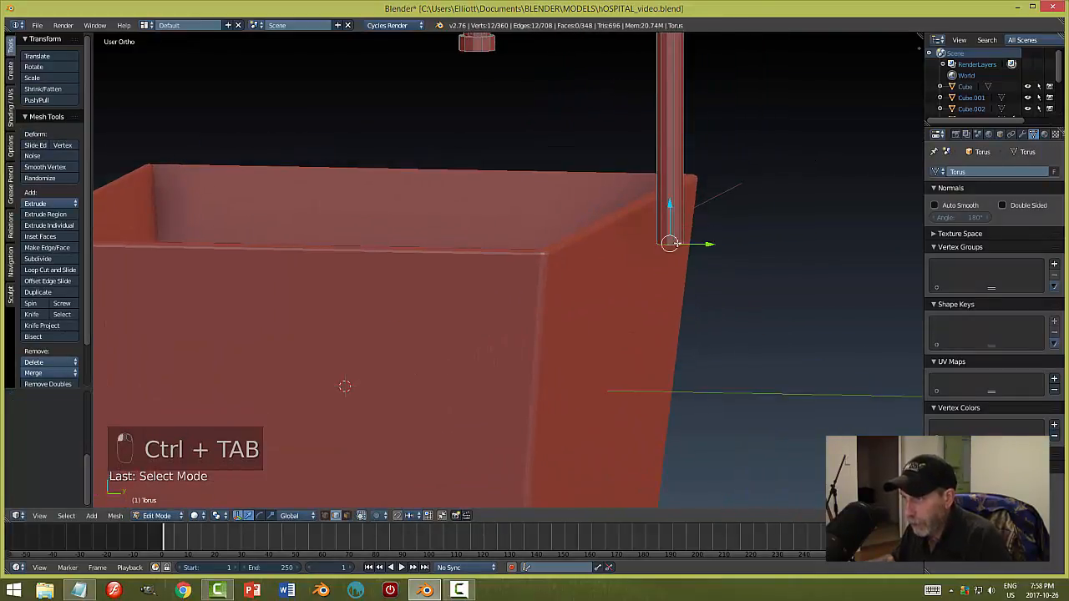
drag(669, 204, 716, 351)
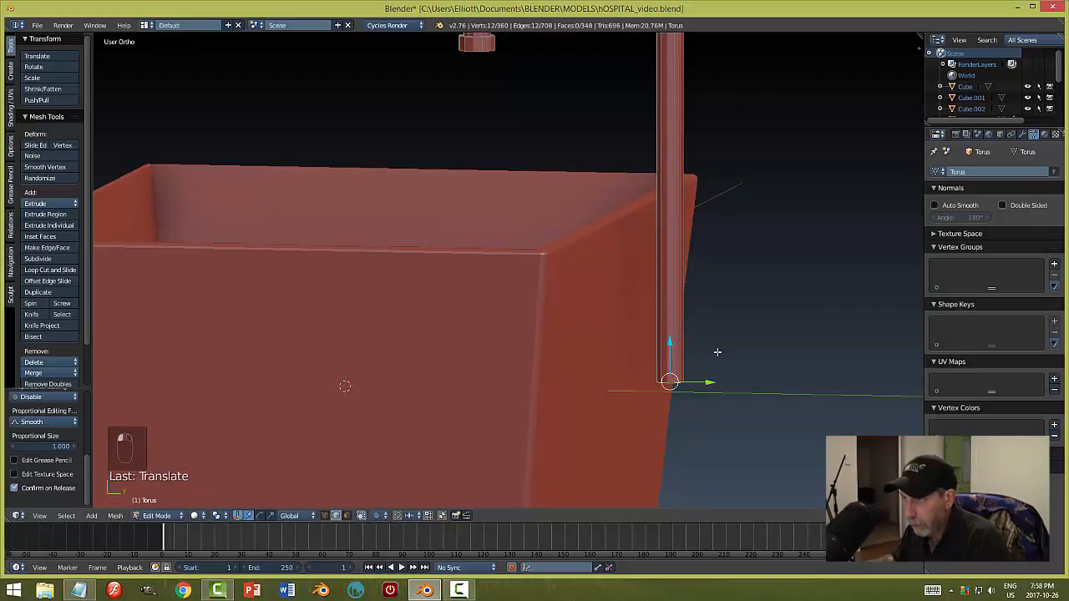
key(a)
- Bevel the upper and lower outer edge loops of the spout's collar with 2 segments and an offset of about 0.02
middle_drag(722, 344, 714, 368)
shift+middle_drag(570, 191, 631, 292)
scroll(640, 254, up, 4)
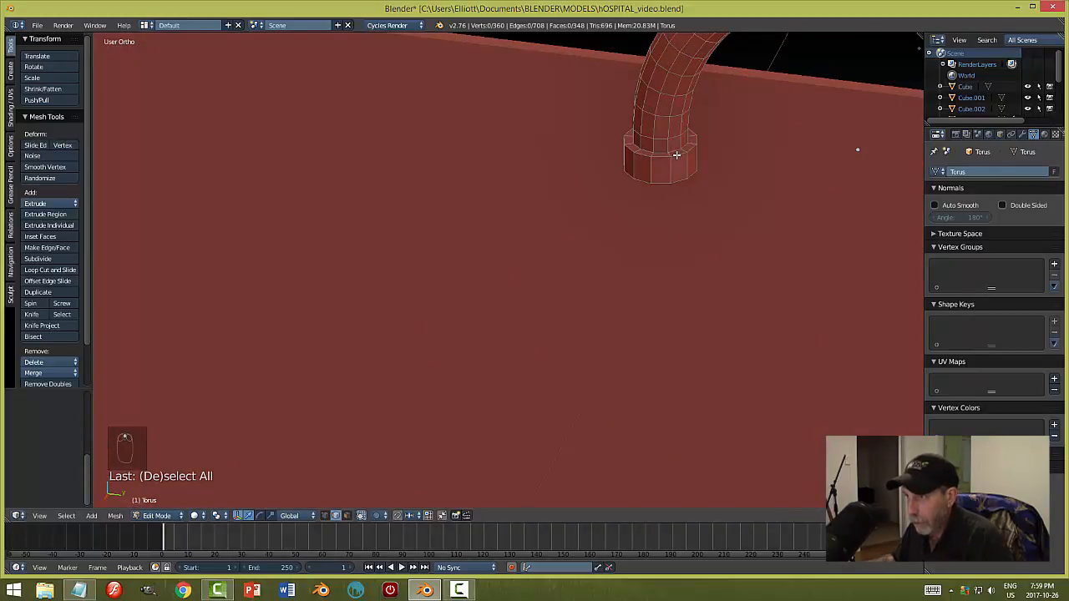
key(ctrl+Tab)
click(676, 154)
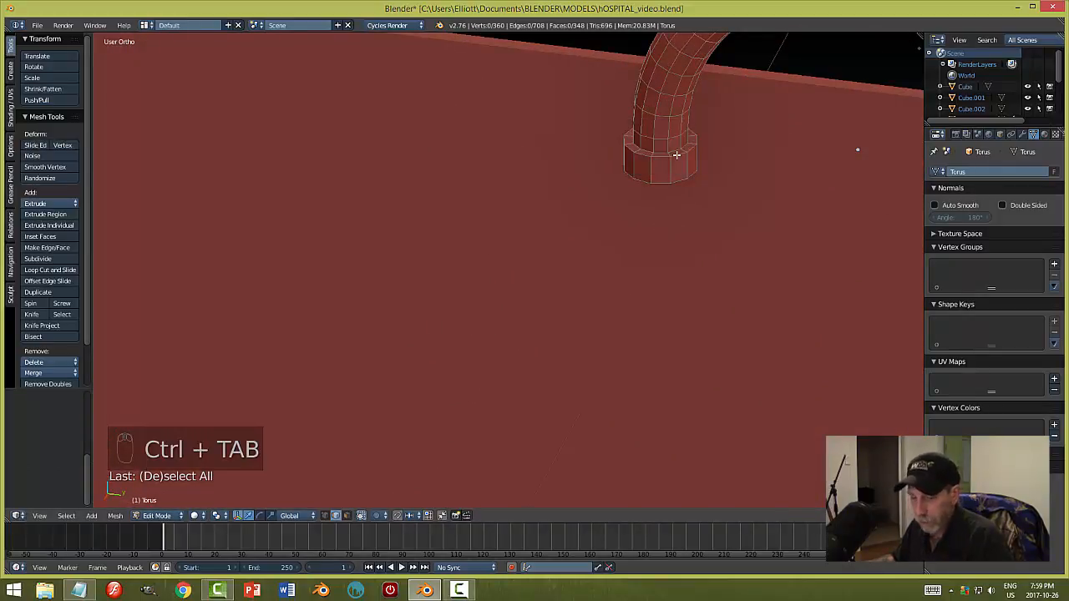
key(shift)
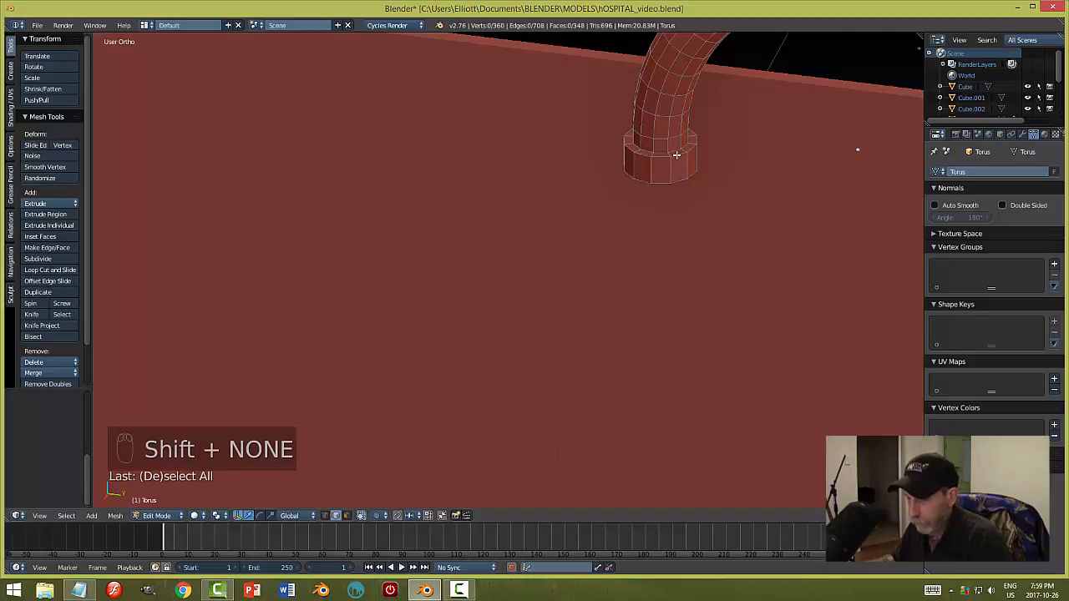
alt+shift+click(677, 155)
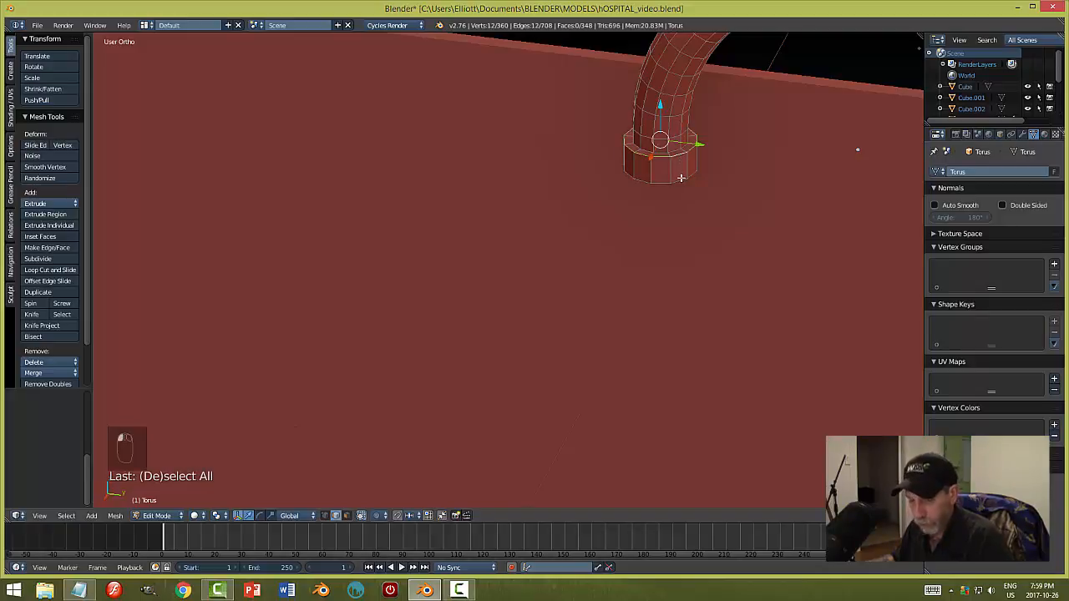
alt+shift+click(681, 178)
key(ctrl+b)
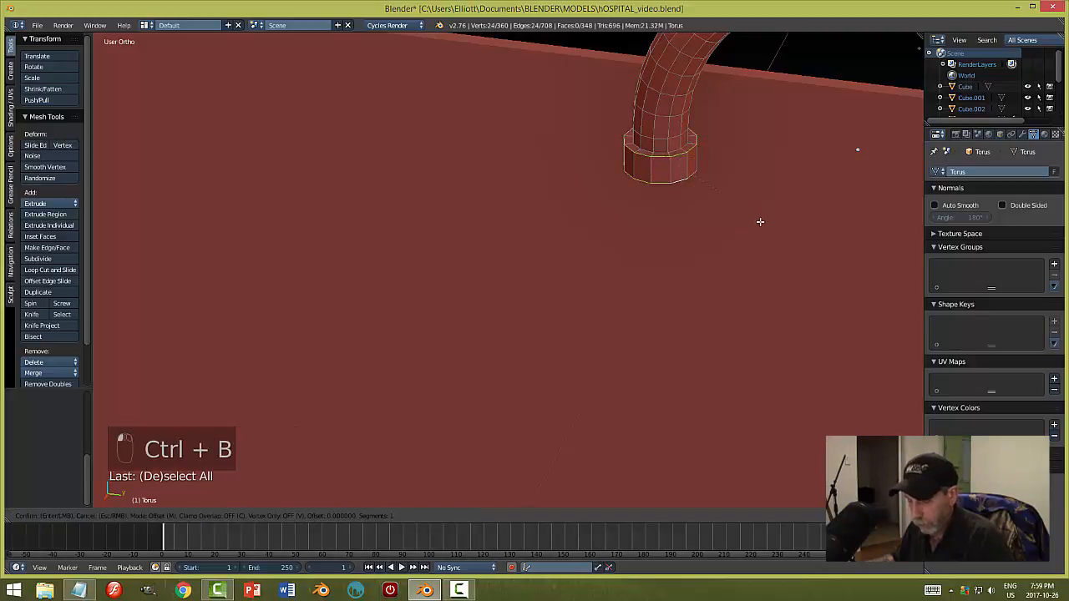
scroll(762, 227, up, 1)
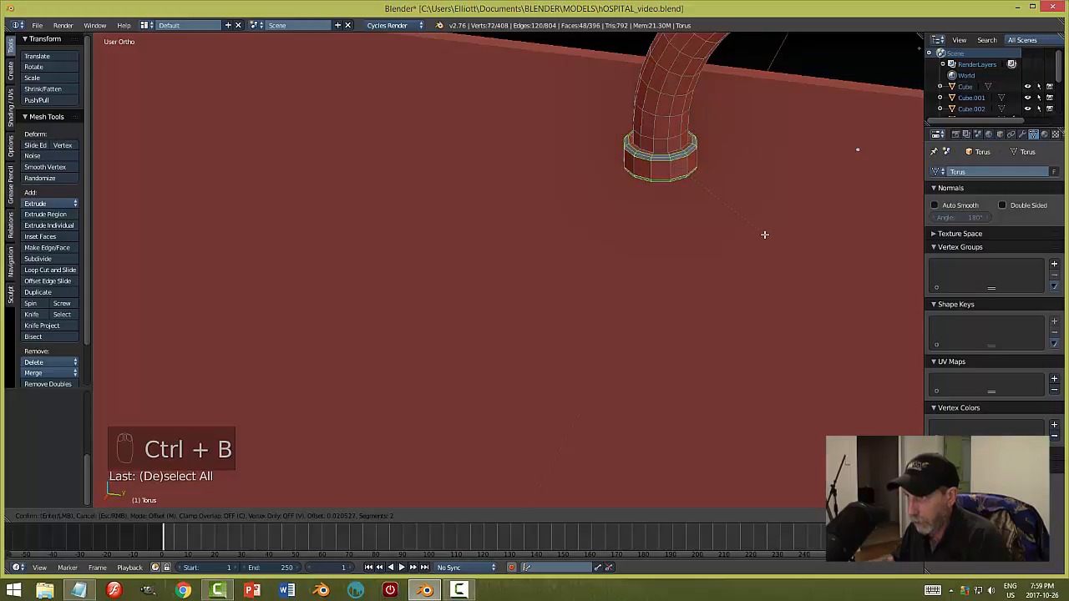
click(764, 234)
key(a)
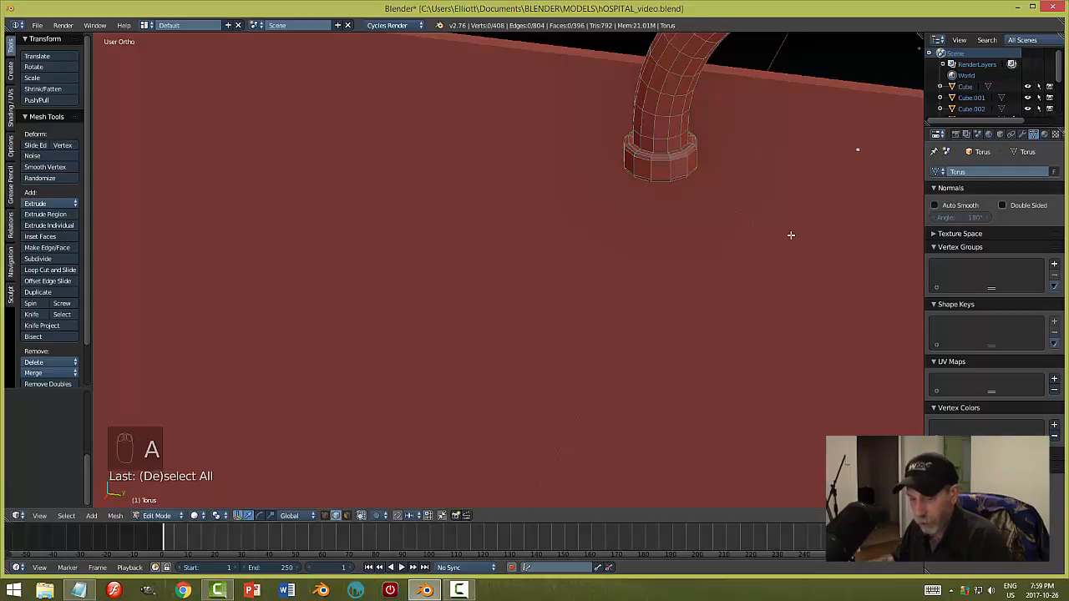
key(Tab)
- Snap the 3D cursor to a selected edge at the bottom end of the faucet's pipe, then return to Object Mode
scroll(723, 271, down, 3)
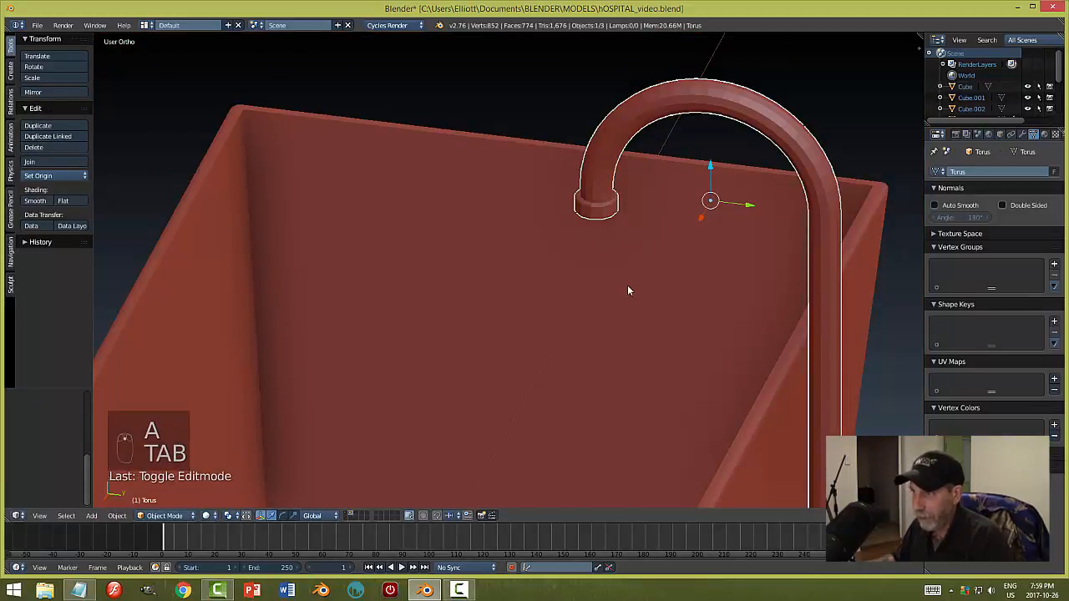
scroll(777, 258, down, 4)
middle_drag(767, 309, 676, 359)
key(Tab)
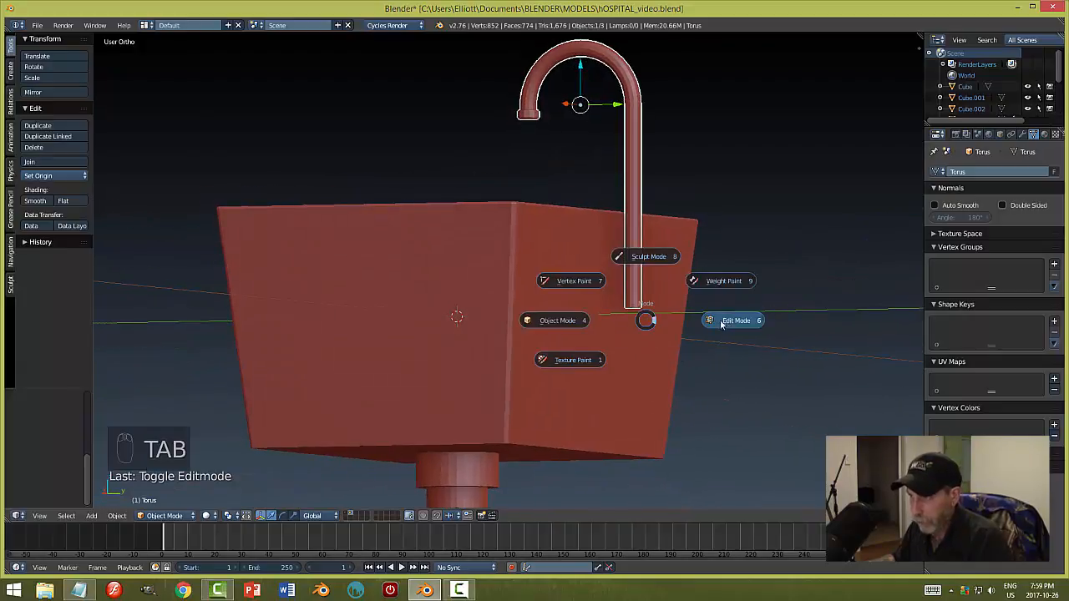
scroll(711, 334, up, 3)
key(ctrl+Tab)
click(763, 349)
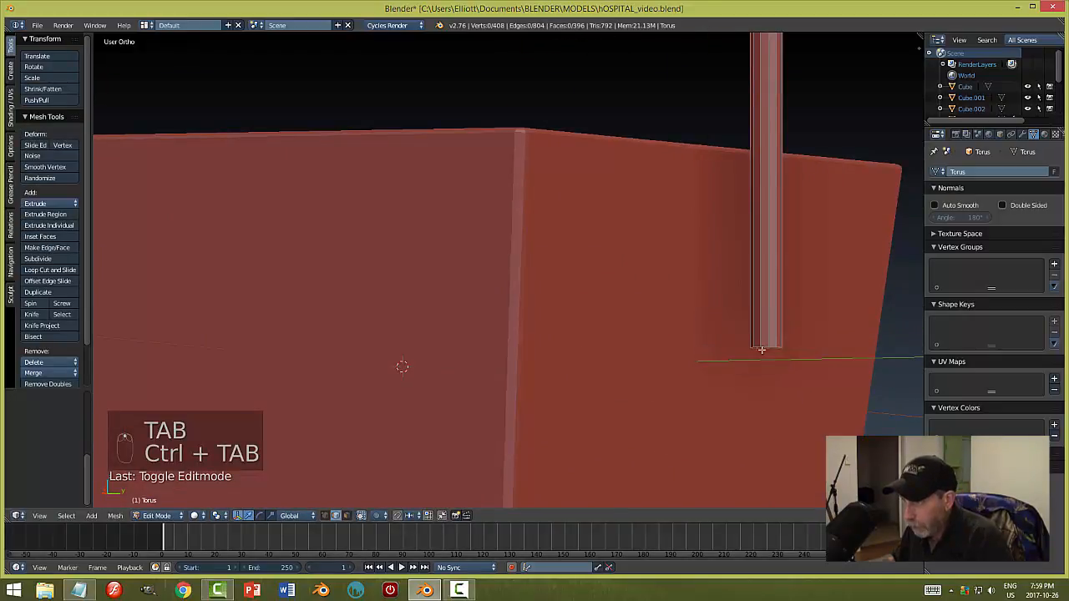
right_click(772, 345)
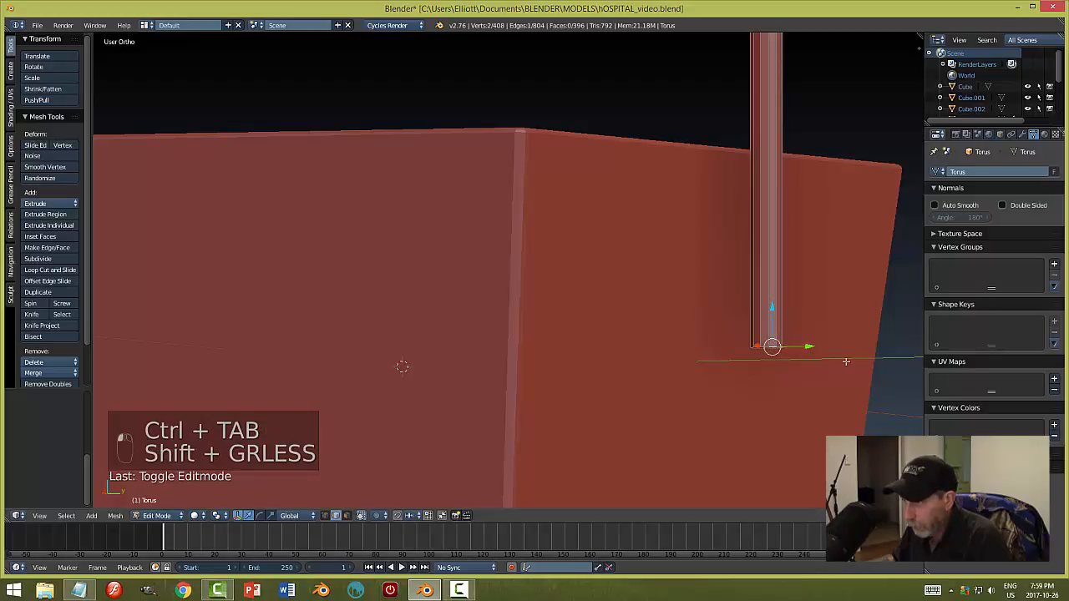
key(shift+s)
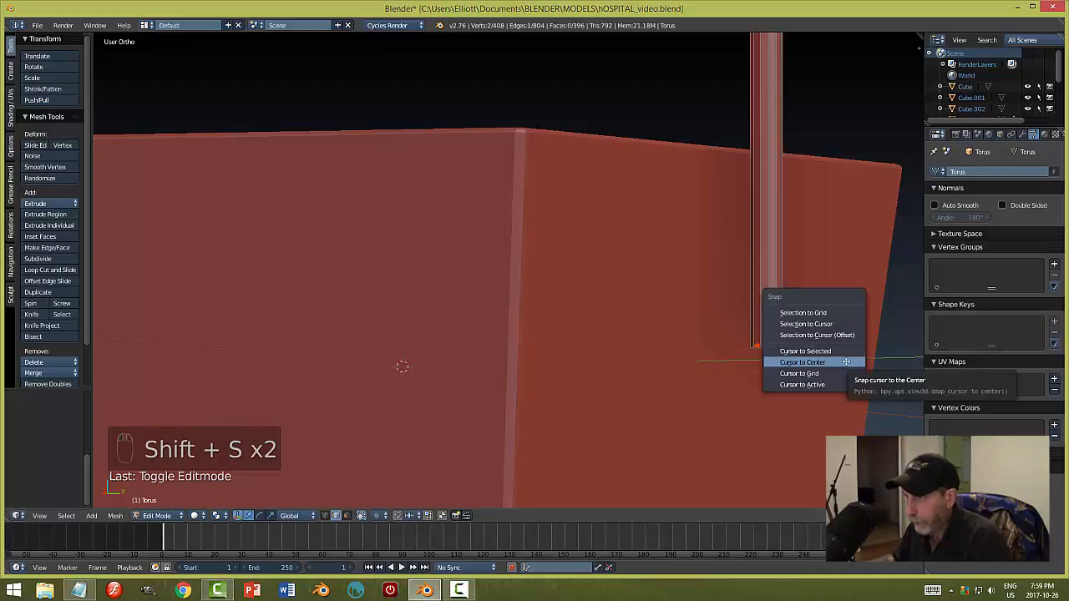
click(843, 352)
key(a)
key(Tab)
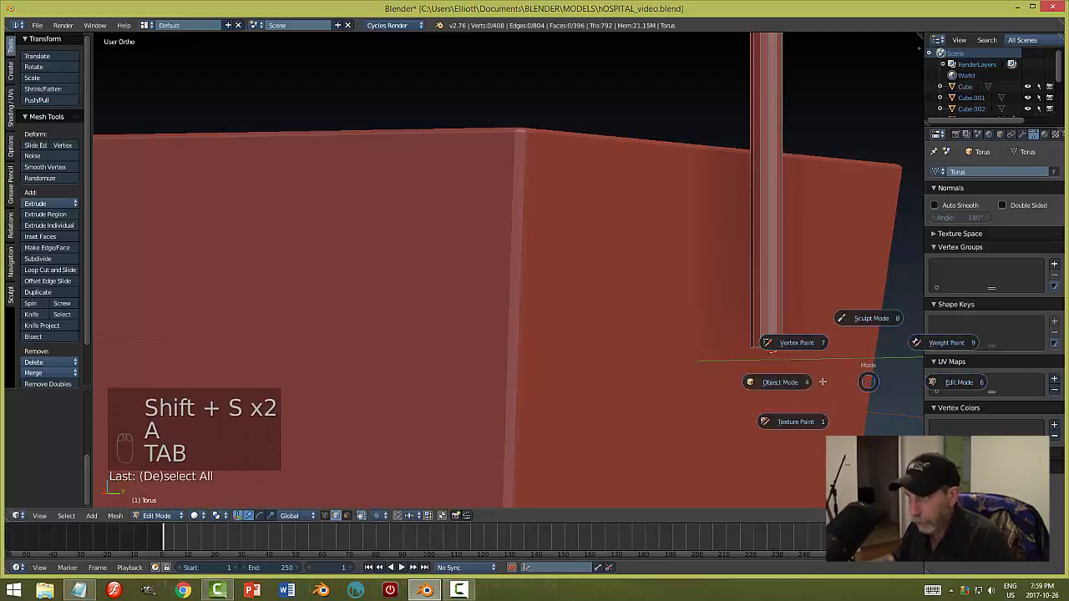
- Add a cube at the pipe's bottom end and scale it down to a small block slightly wider than the pipe
key(shift+a)
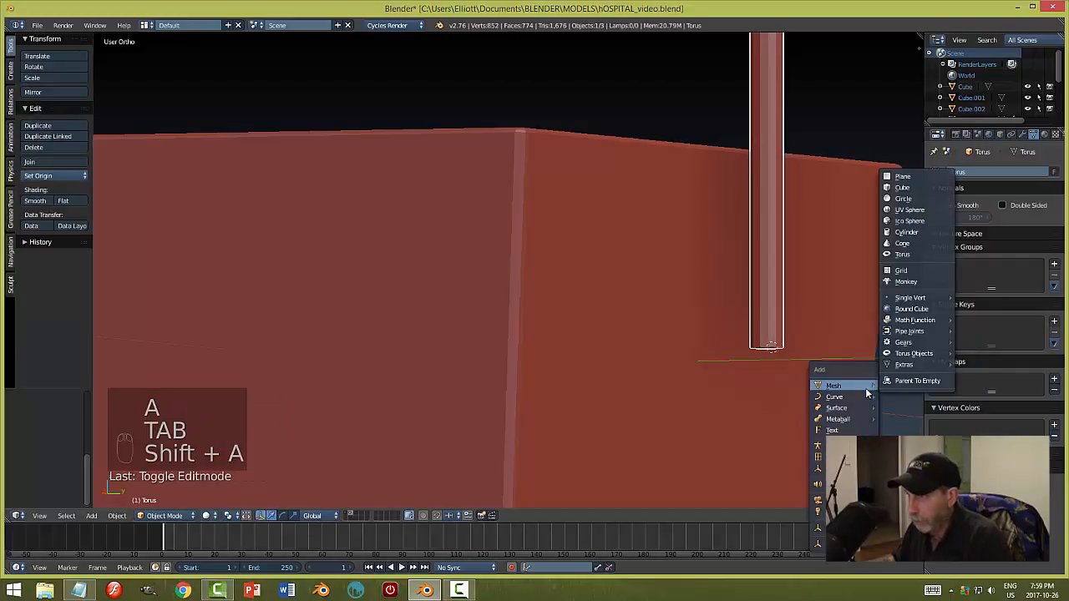
click(908, 187)
scroll(866, 358, down, 7)
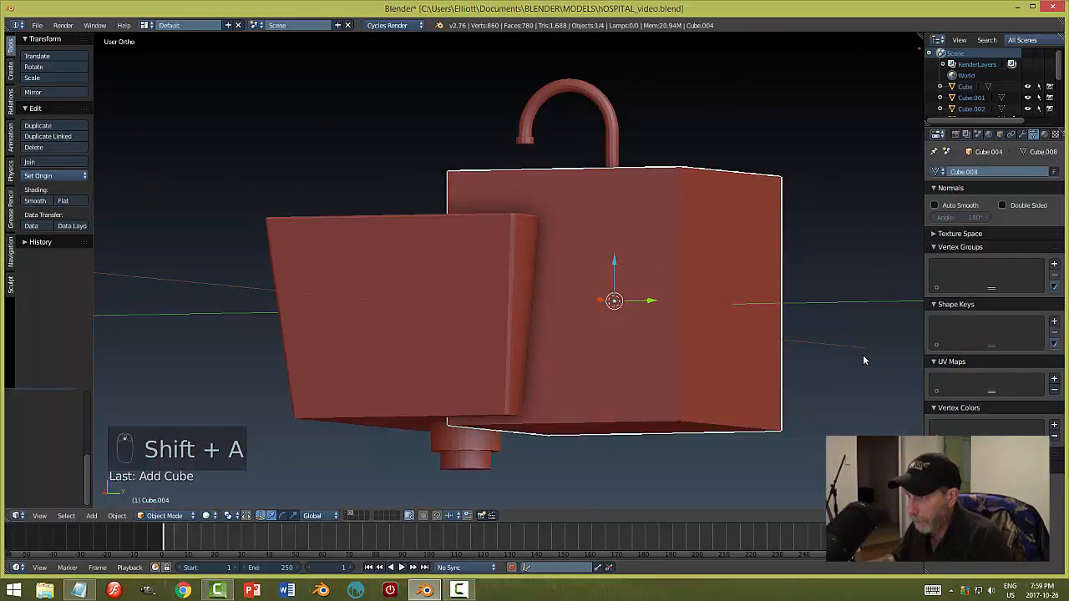
key(s)
key(s)
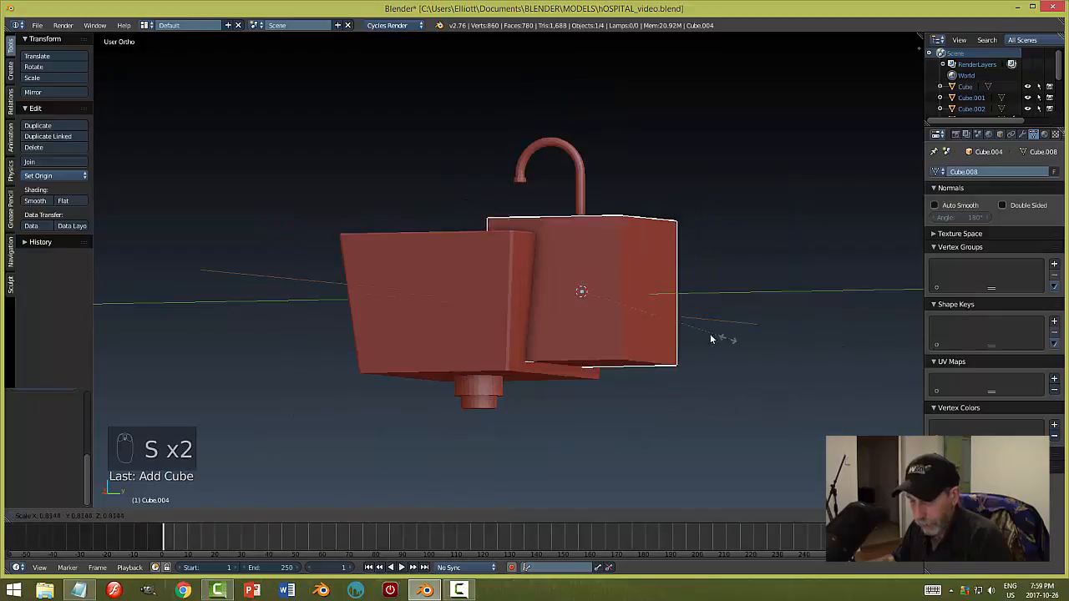
click(631, 298)
- Center the small block on the pipe by moving it along X, and raise it slightly on Z
middle_drag(631, 297, 616, 336)
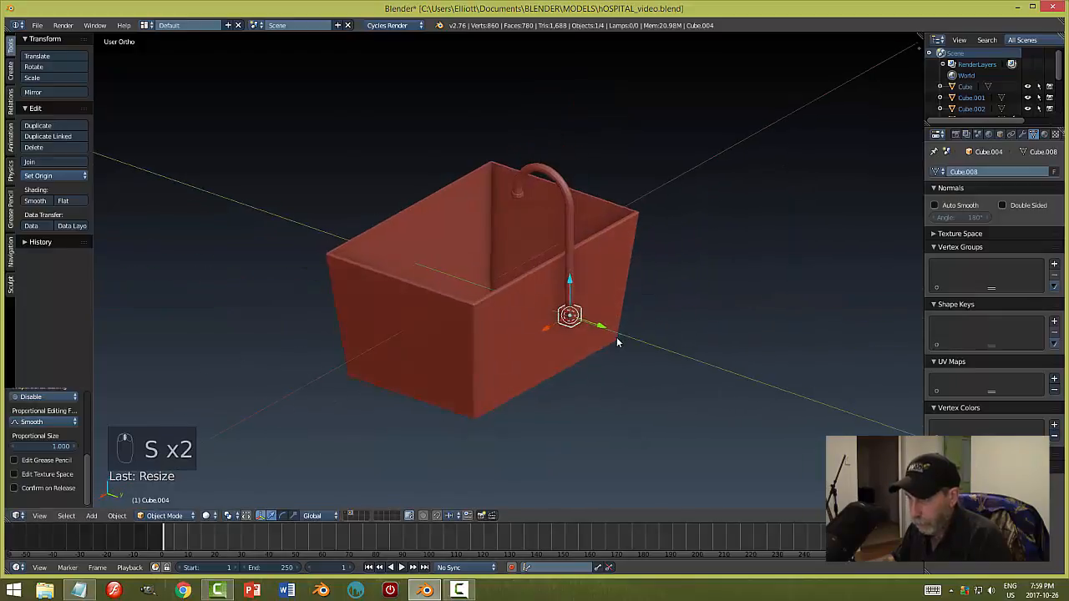
scroll(616, 336, up, 4)
middle_drag(707, 378, 582, 406)
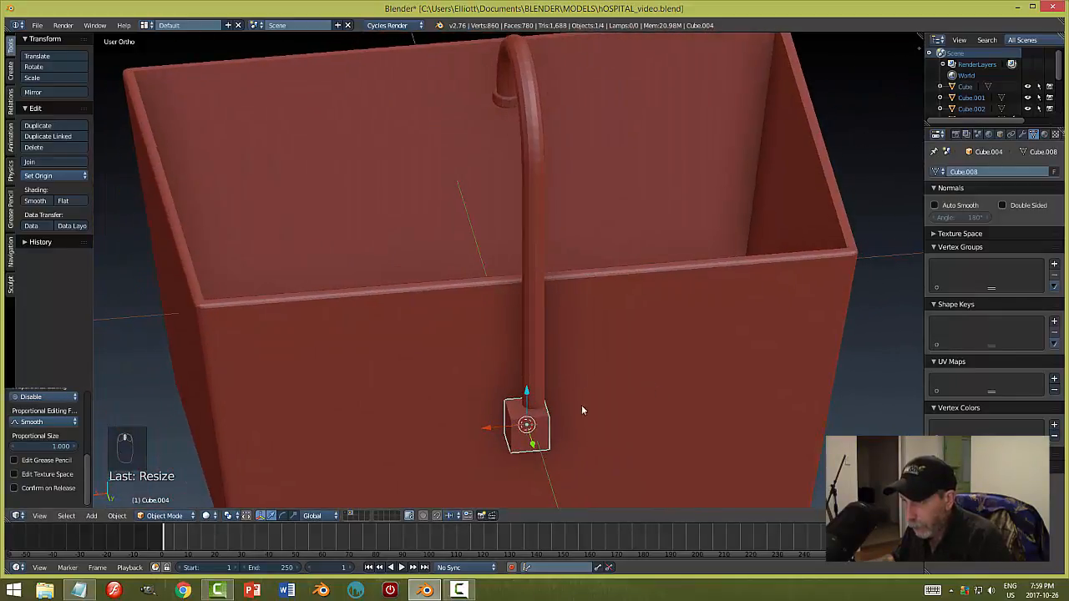
key(g)
key(x)
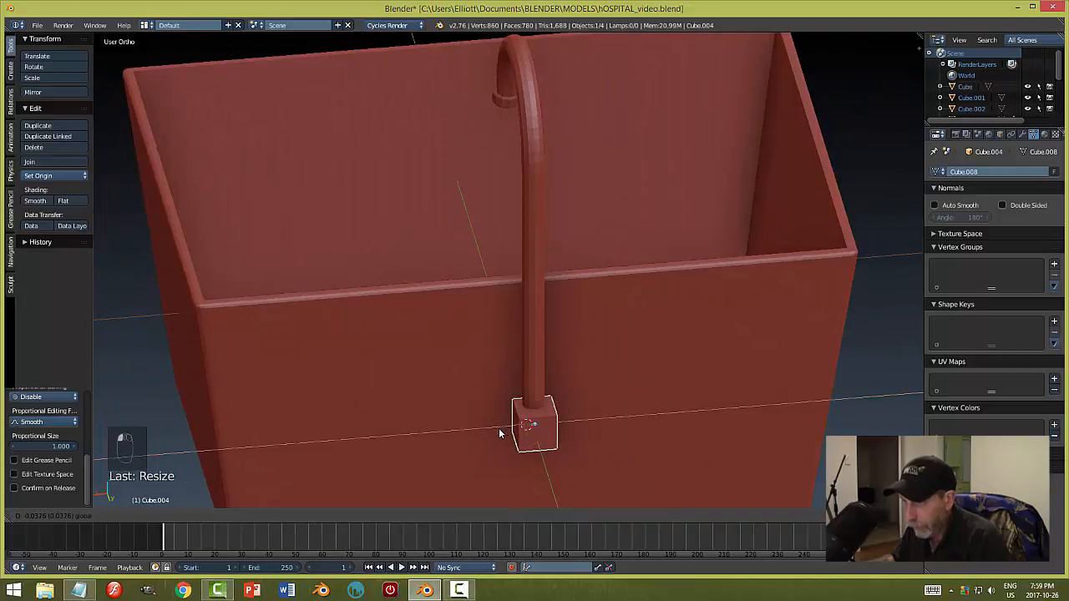
click(499, 433)
drag(535, 394, 542, 389)
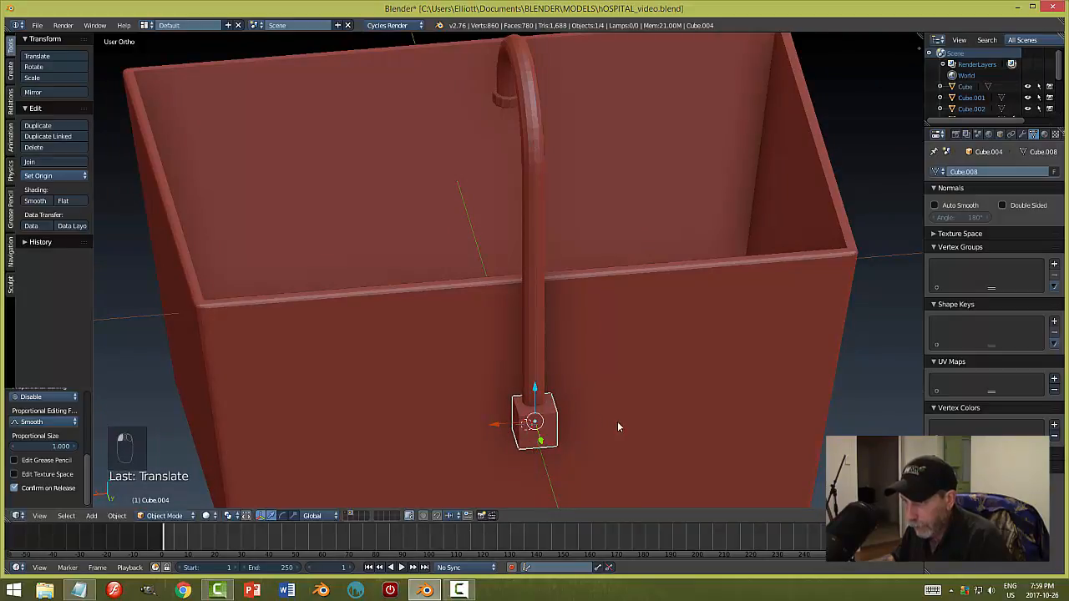
- Stretch the block along X into a wider bar and shift it along Y to line up with the pipe
middle_drag(619, 423, 754, 439)
key(s)
key(x)
click(781, 439)
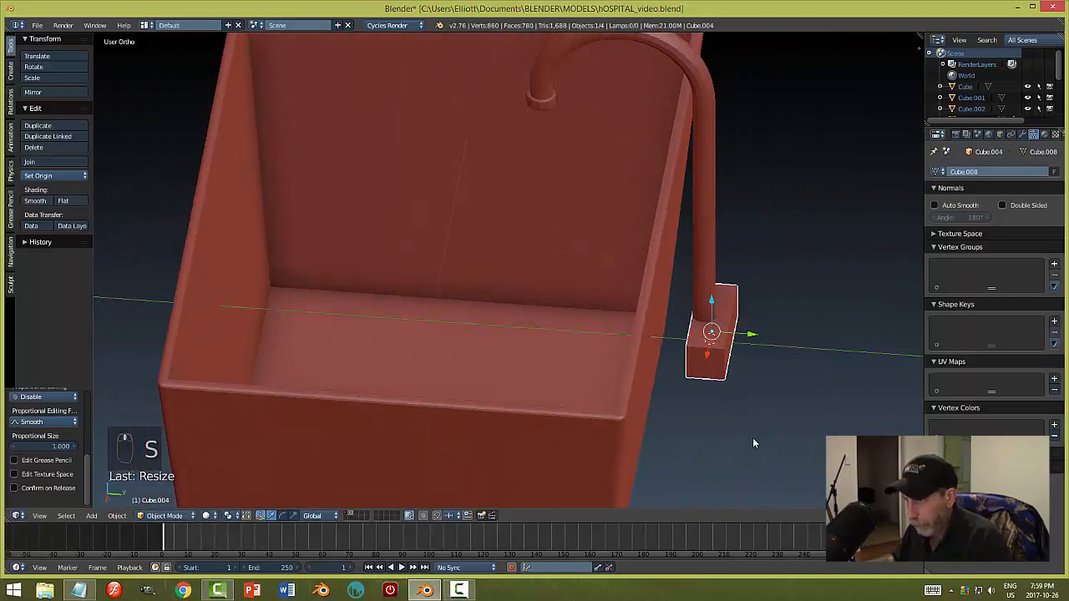
key(g)
key(y)
click(754, 336)
- Raise the bar-shaped block along the pipe on Z until it sits above the sink's rim
middle_drag(754, 336, 731, 382)
scroll(699, 386, up, 4)
scroll(773, 394, down, 5)
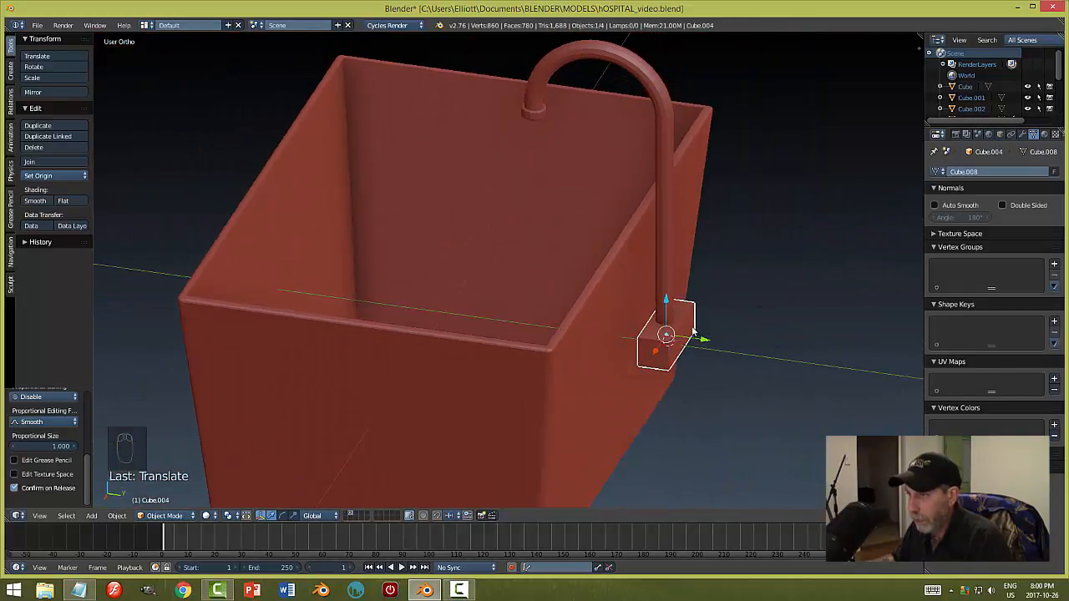
drag(667, 305, 658, 202)
middle_drag(680, 267, 649, 255)
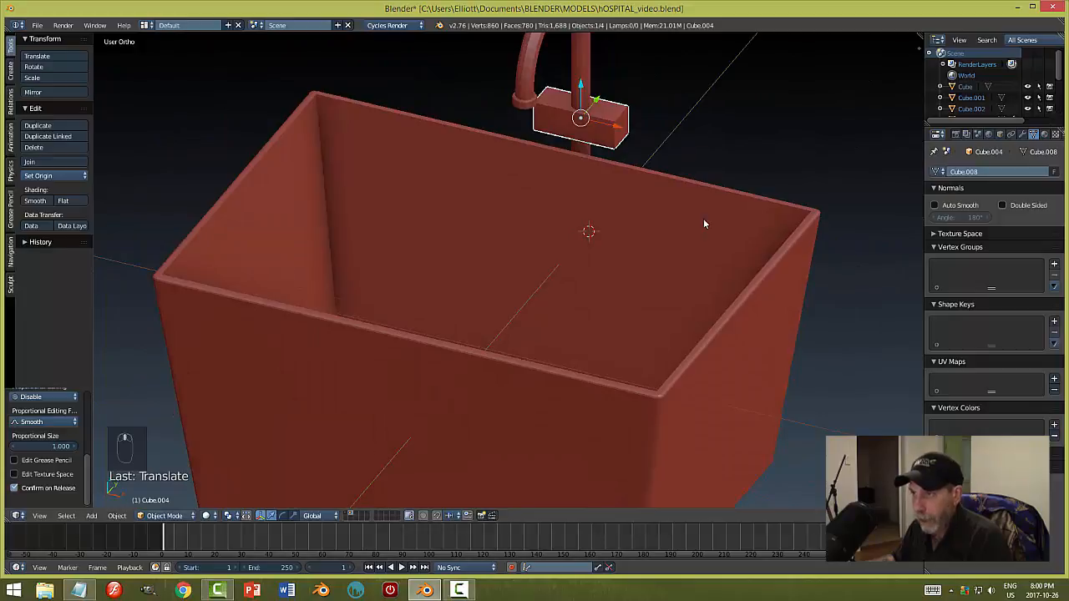
- Widen the mounting block along X by a factor of about 1.83
key(s)
key(x)
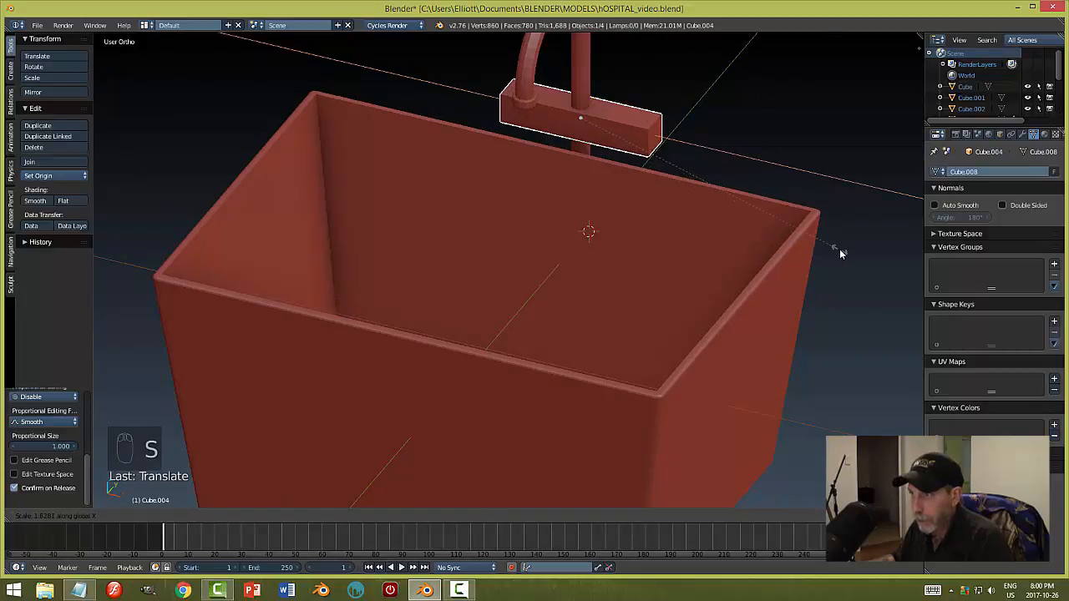
click(841, 253)
- Deepen the mounting block by moving its rear face outward along Y, well past the faucet pipe
middle_drag(841, 253, 761, 211)
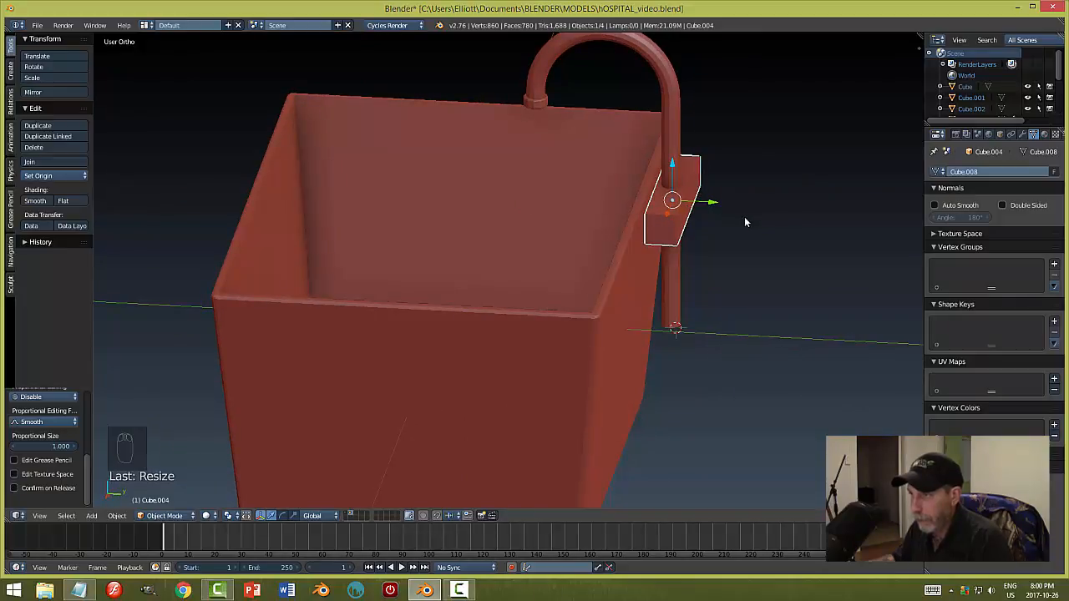
key(Tab)
key(a)
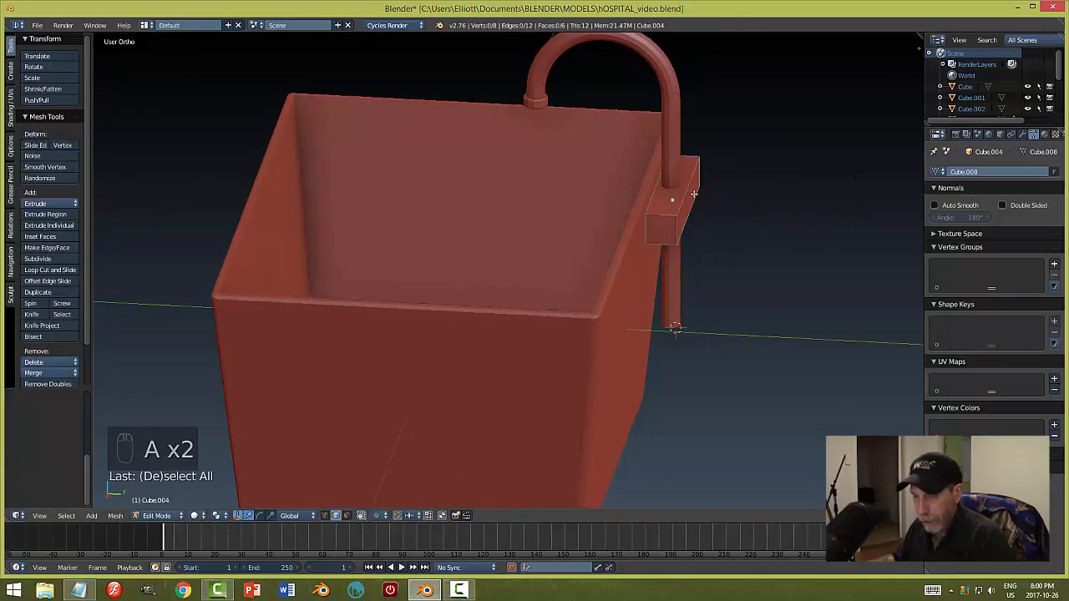
key(ctrl+Tab)
click(679, 205)
click(694, 198)
key(g)
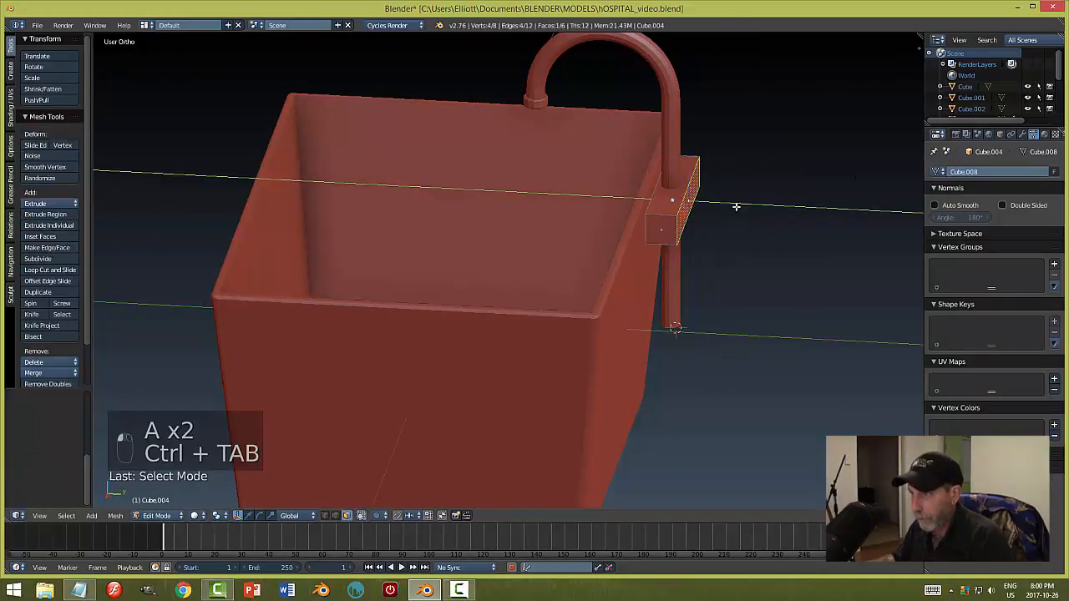
click(780, 223)
key(a)
- Select all four vertical corner edges of the mounting block in edge select mode
middle_drag(727, 281, 738, 281)
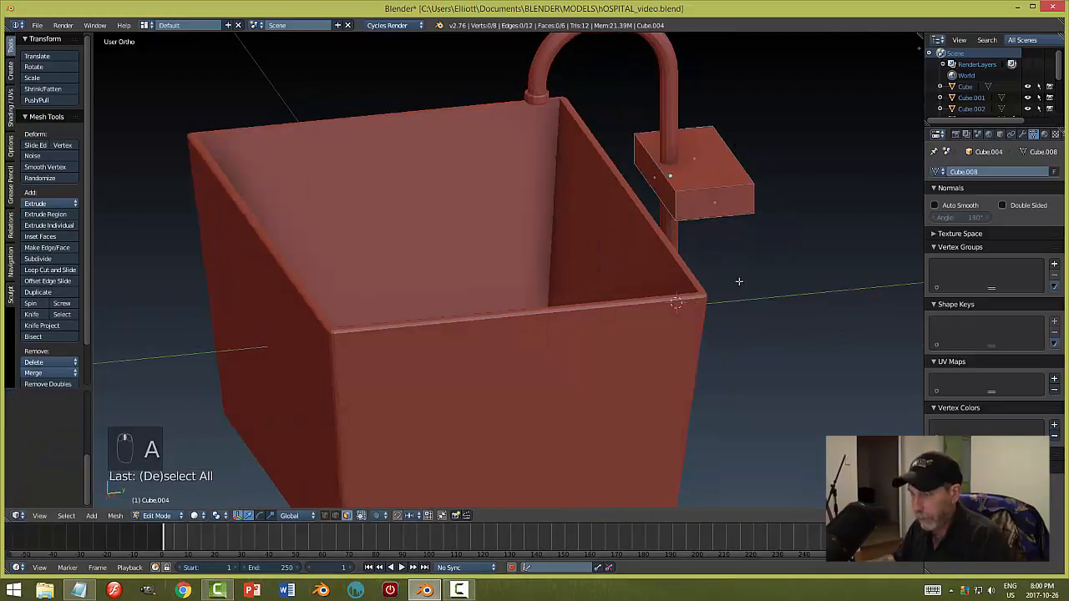
key(ctrl+Tab)
click(709, 262)
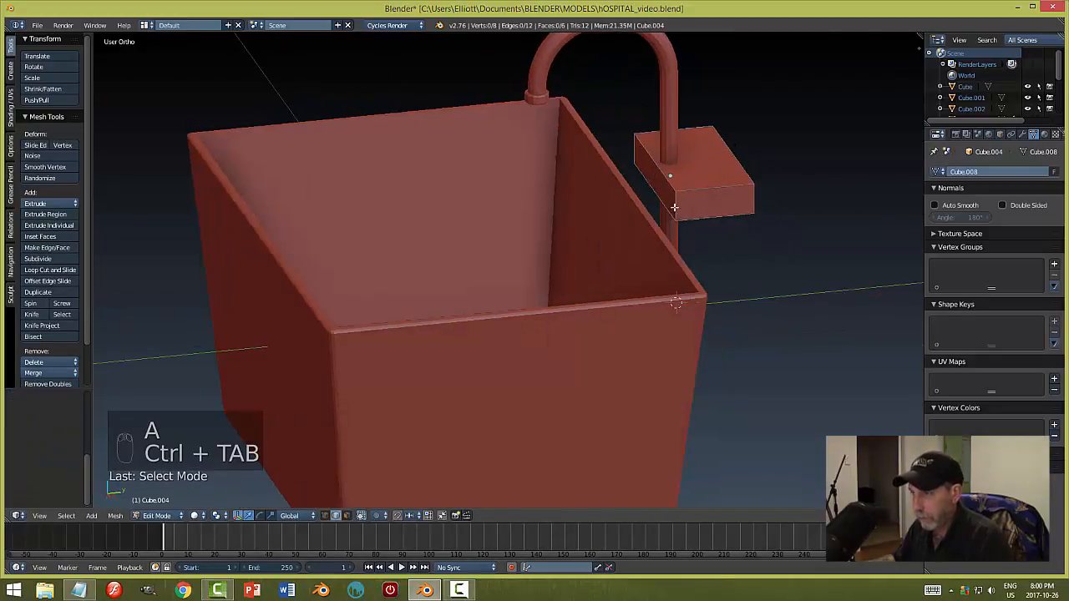
shift+right_click(634, 152)
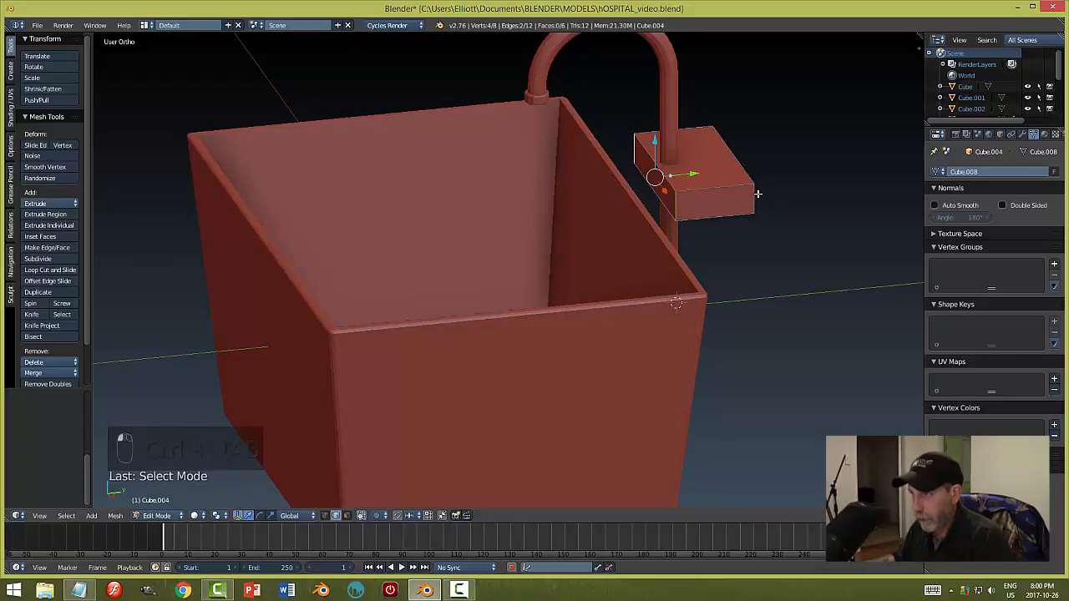
shift+right_click(756, 192)
middle_drag(781, 262, 628, 307)
shift+right_click(645, 294)
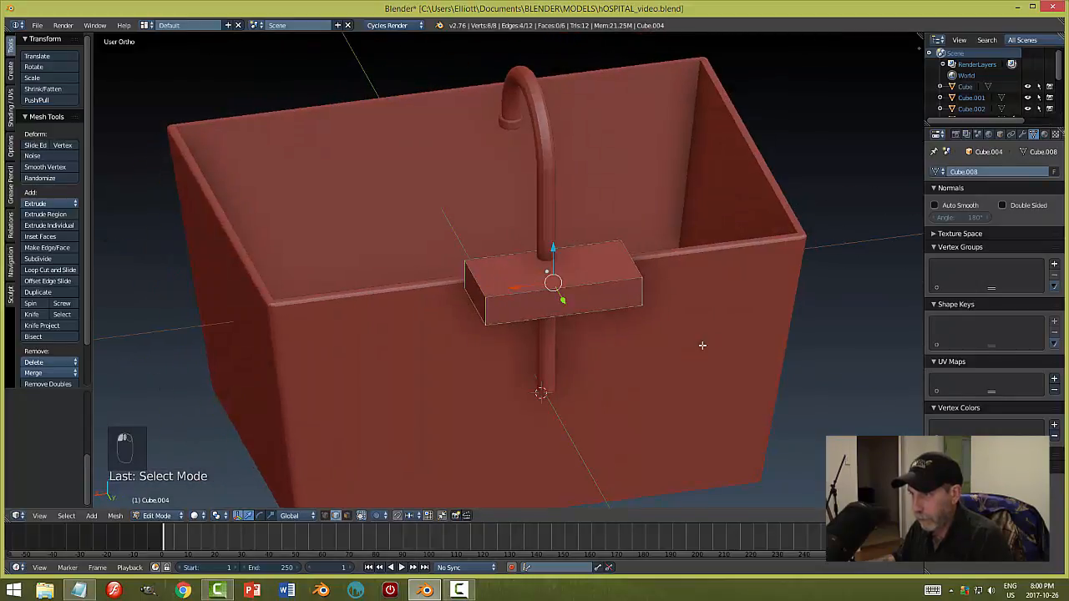
- Try a single-segment bevel on the block's four vertical corner edges and undo it
middle_drag(703, 346, 656, 350)
key(ctrl+b)
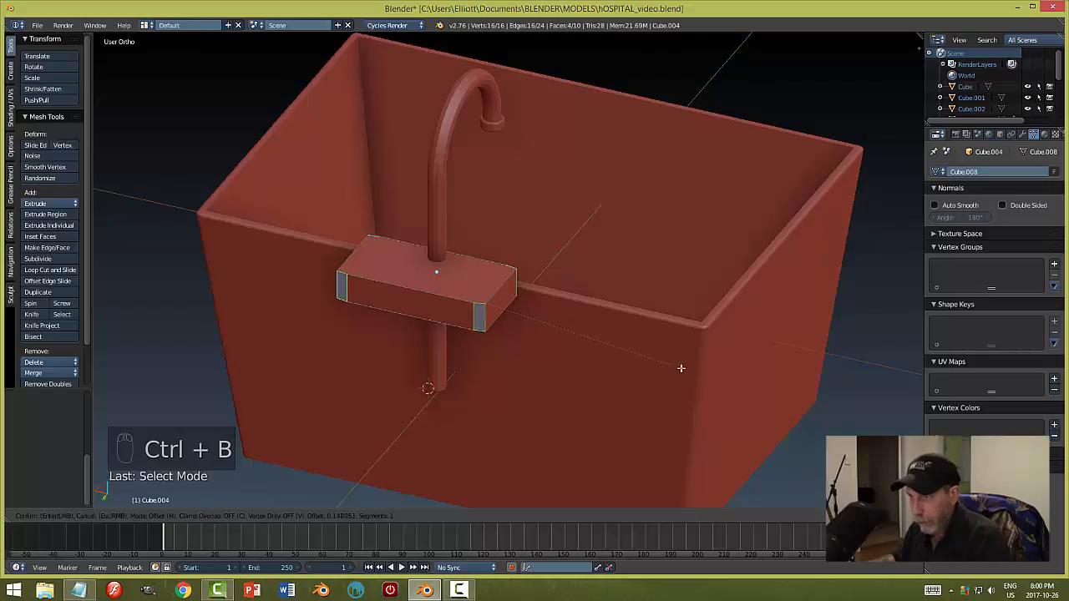
click(686, 370)
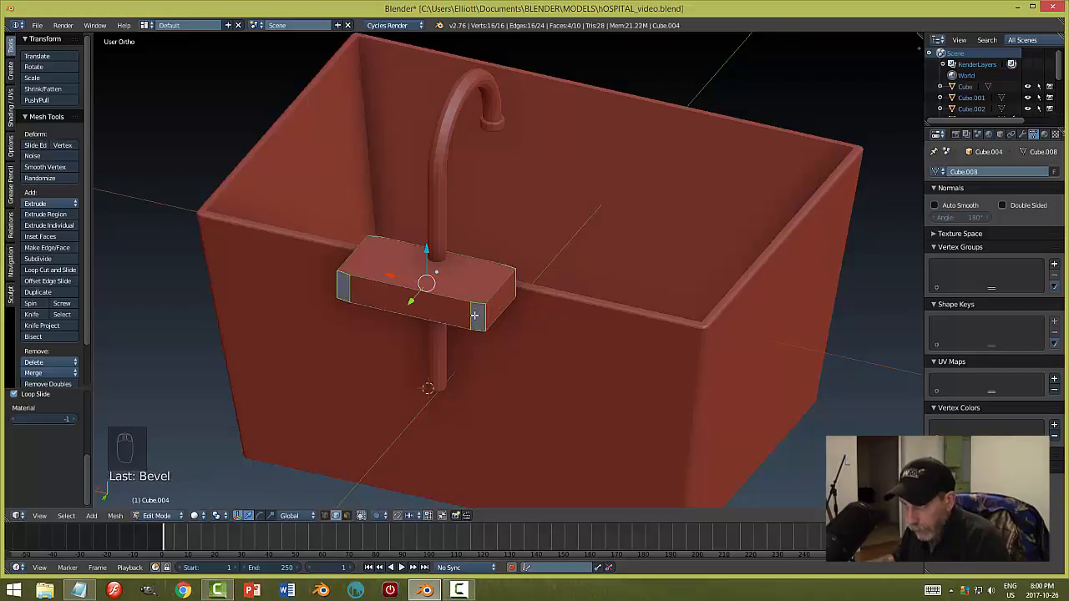
scroll(474, 314, up, 6)
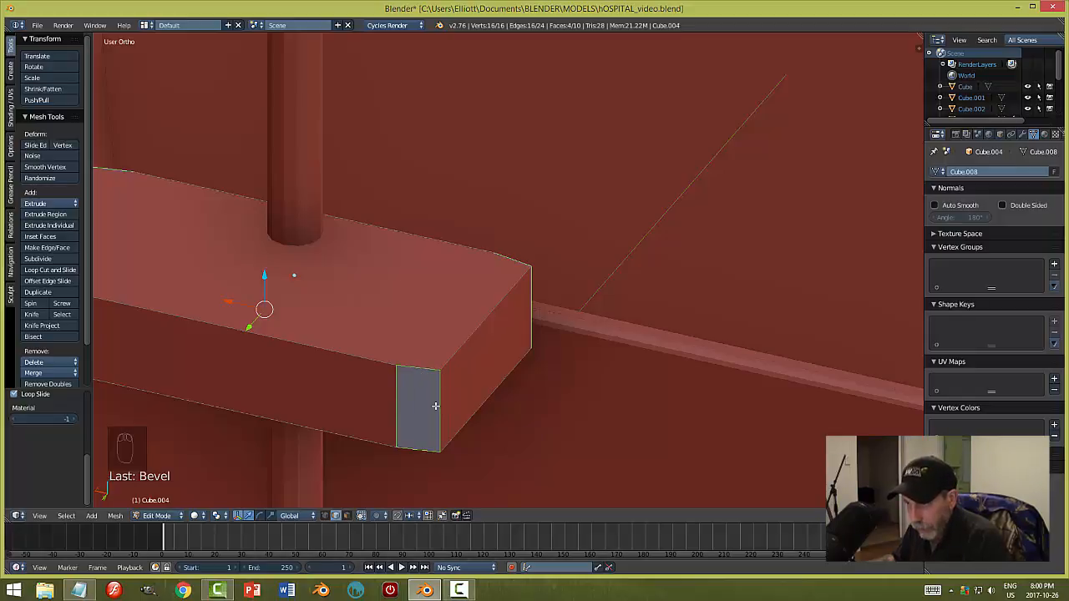
key(a)
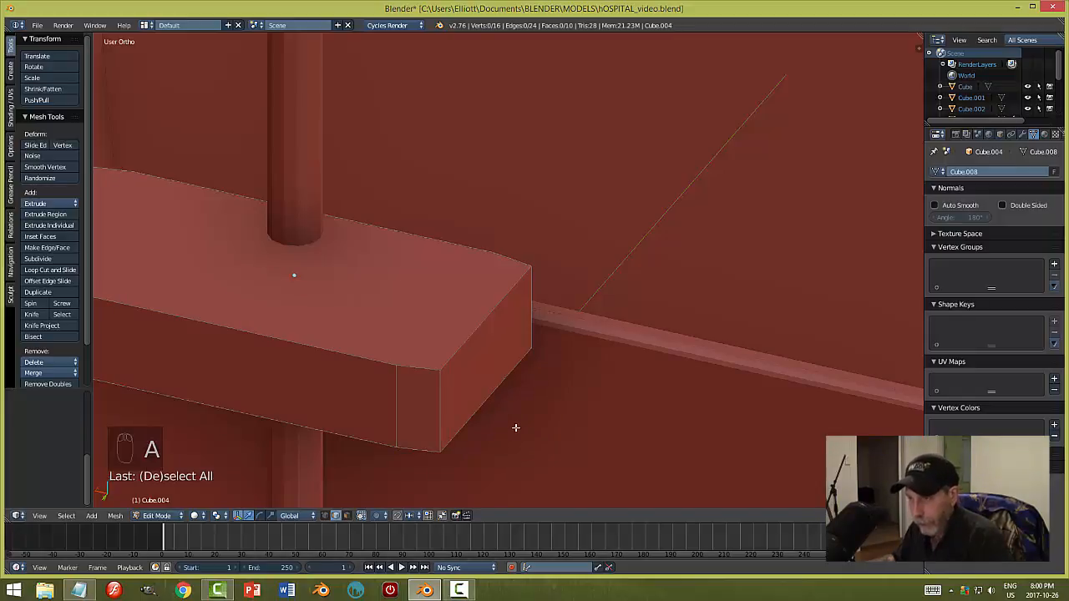
key(ctrl+z)
key(ctrl+z)
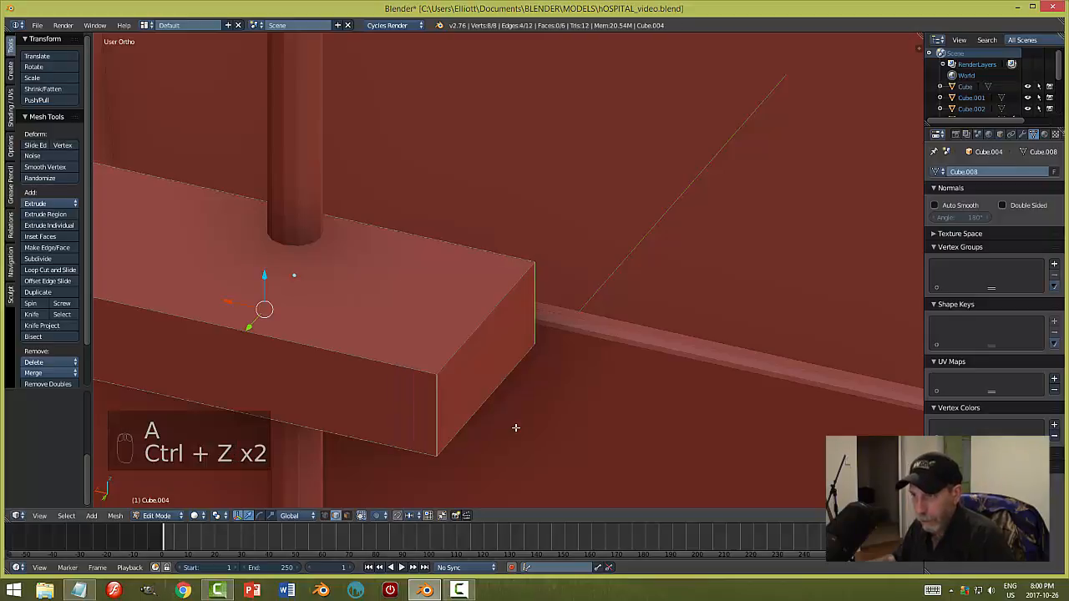
- Return to Object Mode and apply the mounting block's scale
key(Tab)
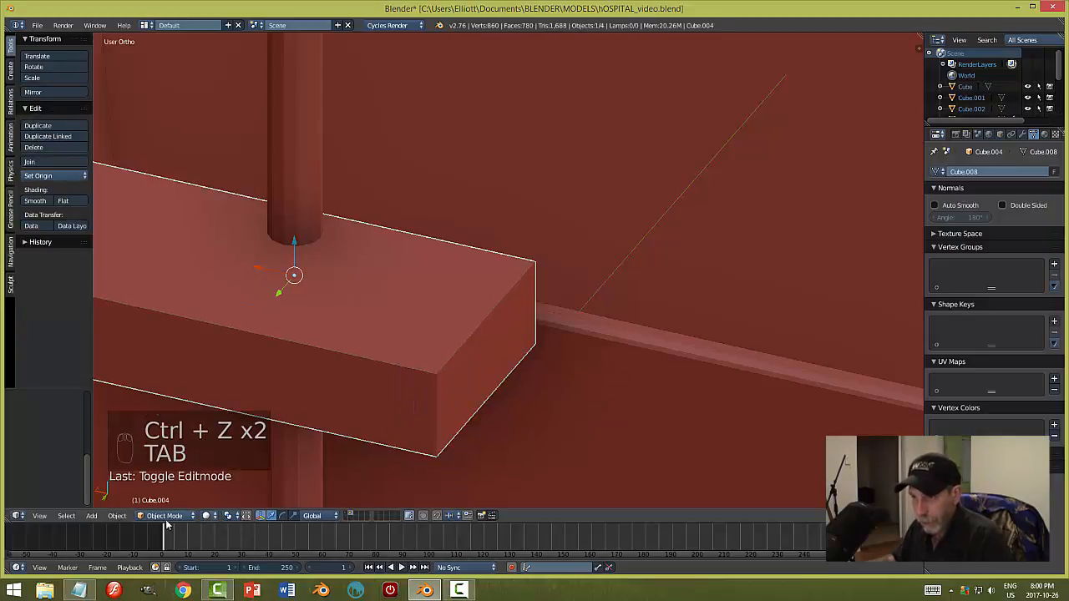
click(118, 515)
mouse_move(138, 431)
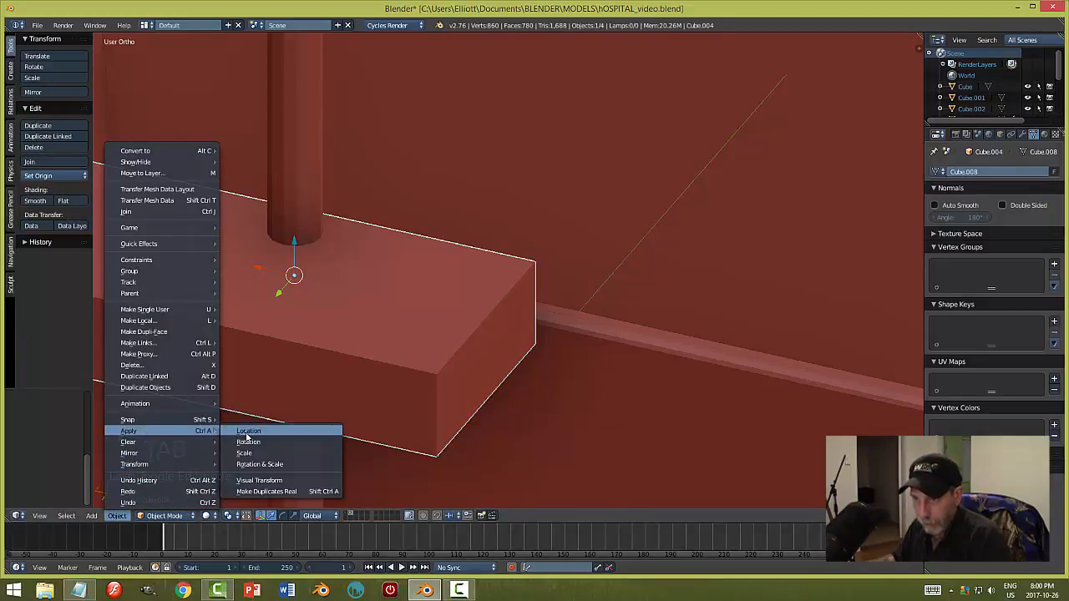
click(248, 452)
- Bevel the block's four vertical corner edges in Edit Mode by about 0.03 with three segments
key(Tab)
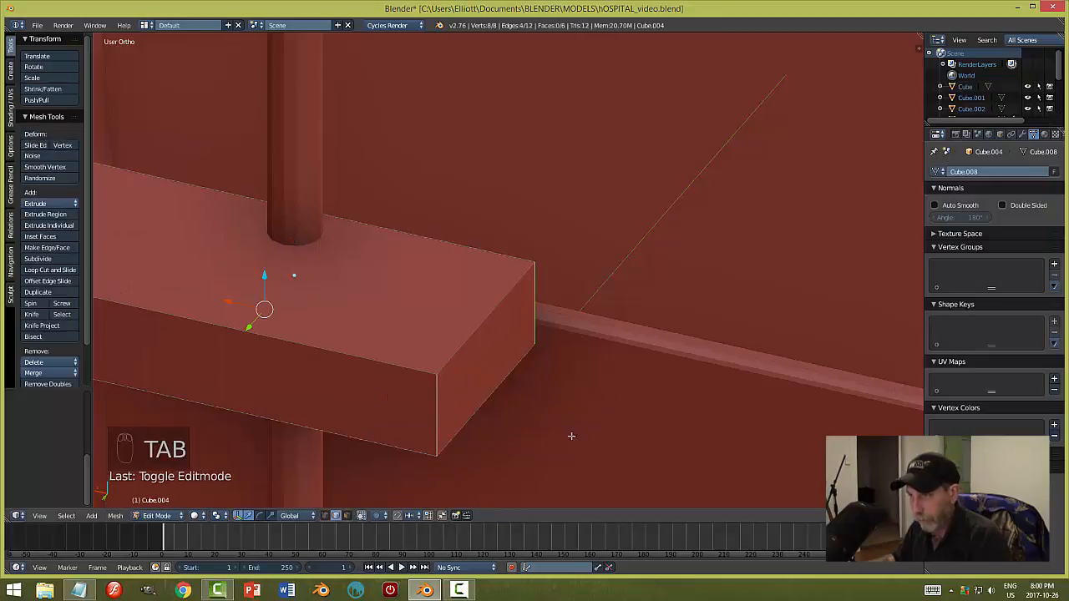
key(ctrl+b)
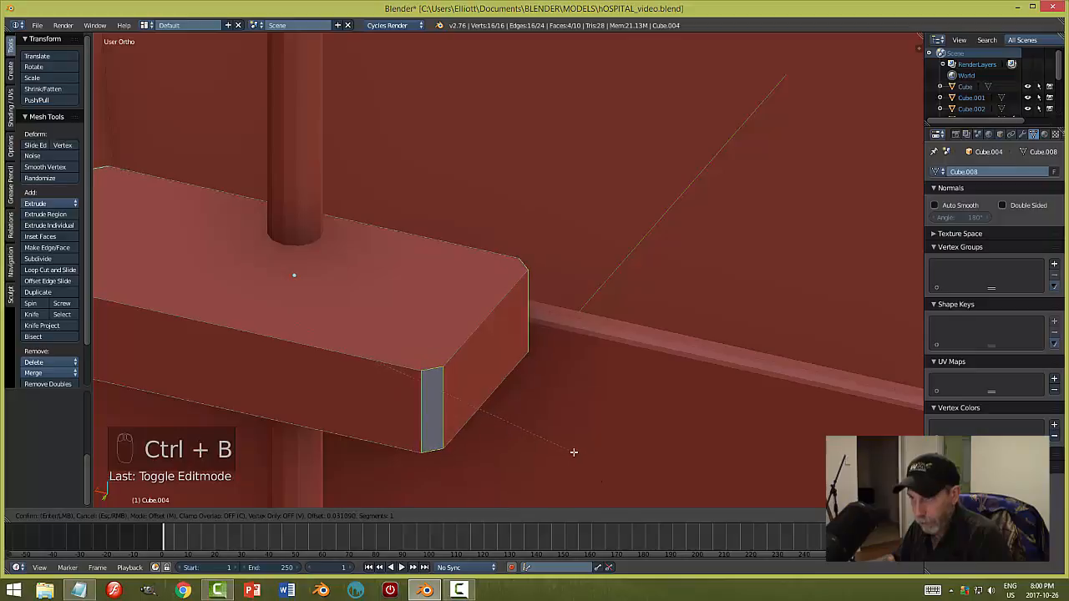
scroll(572, 450, up, 3)
click(573, 449)
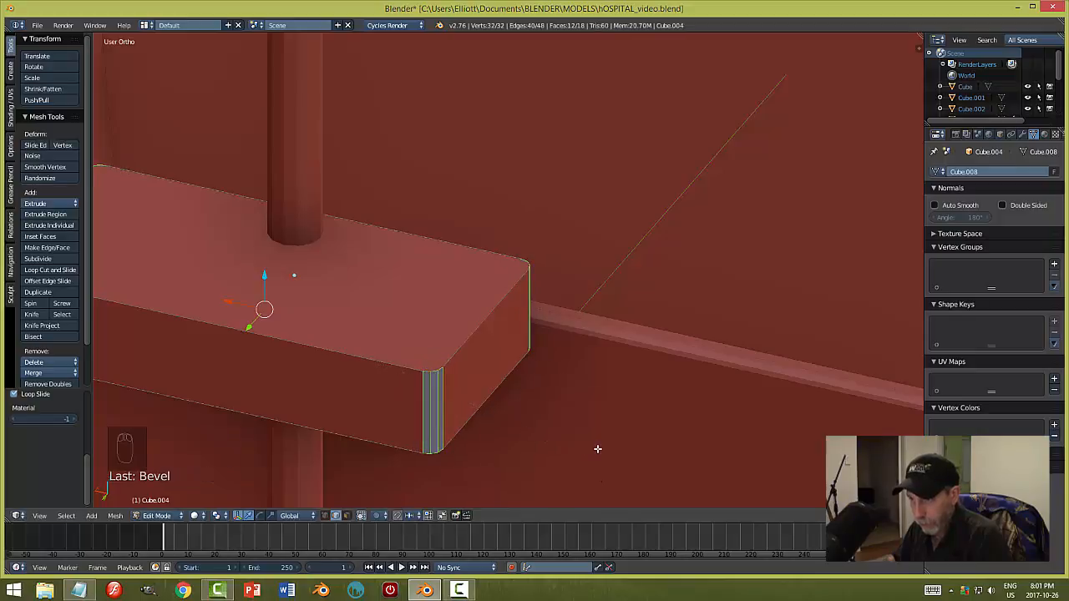
key(a)
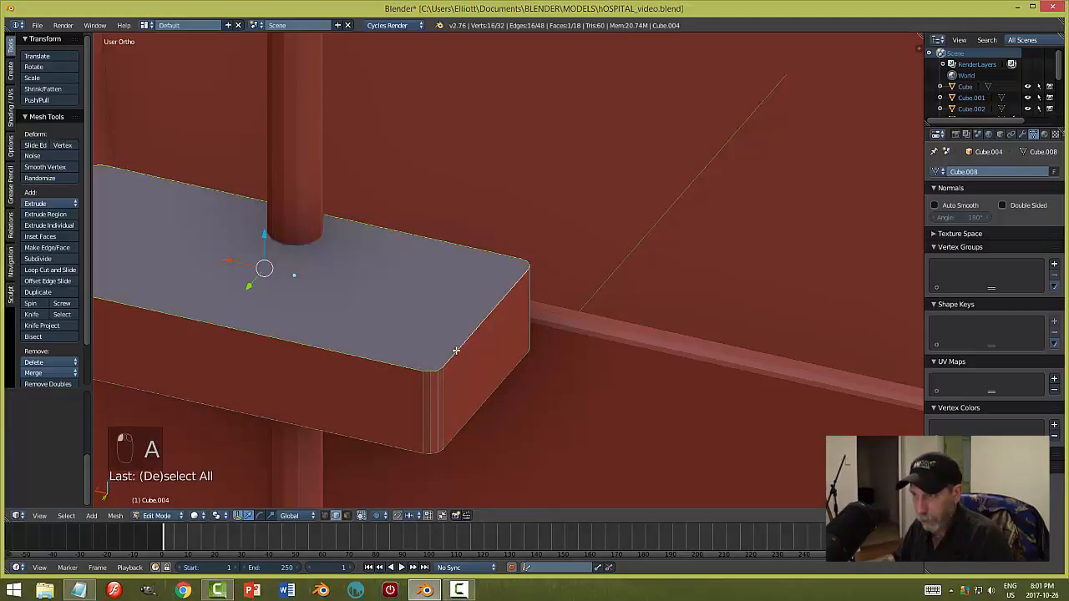
- Bevel the edges around the block's top and bottom faces slightly with three segments and return to Object Mode
key(a)
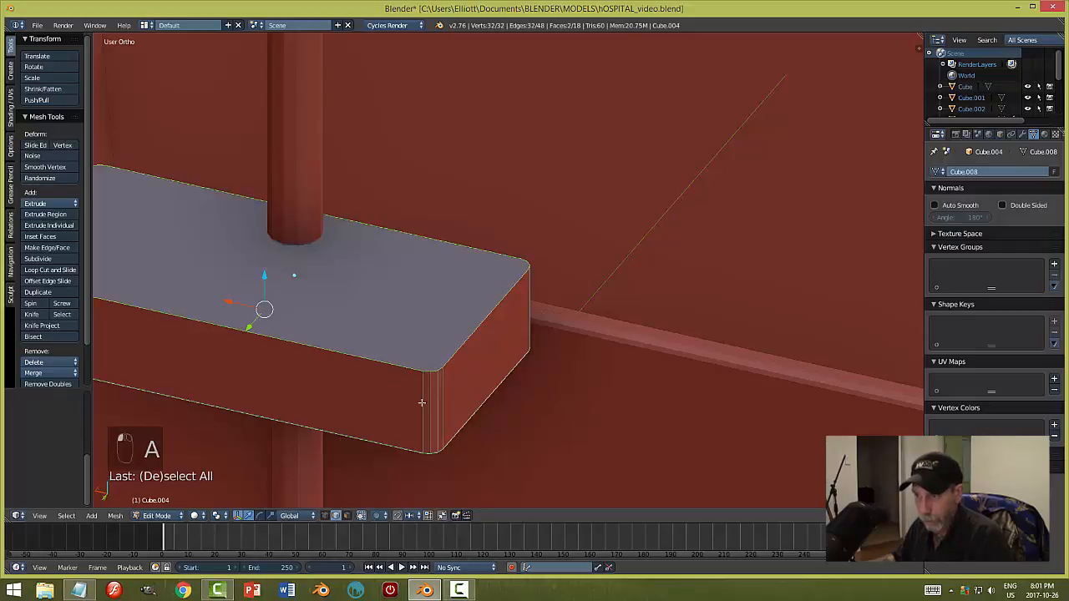
key(ctrl+b)
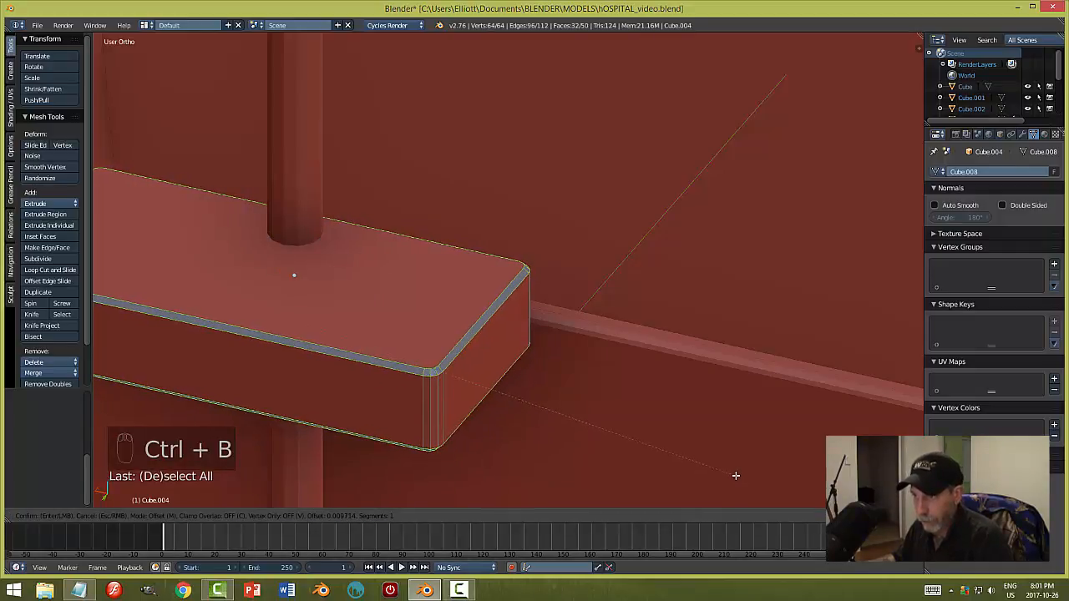
click(740, 474)
key(a)
key(Tab)
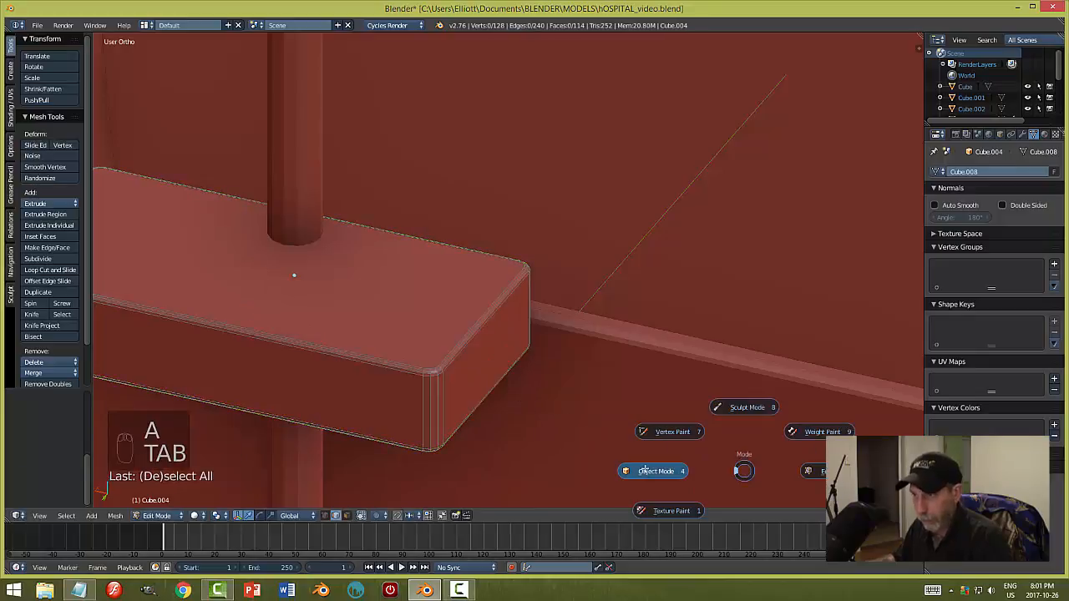
key(a)
- Lower the mounting block slightly on Z and move it along Y toward the sink until it overlaps the back rim
scroll(466, 423, down, 4)
middle_drag(466, 423, 723, 405)
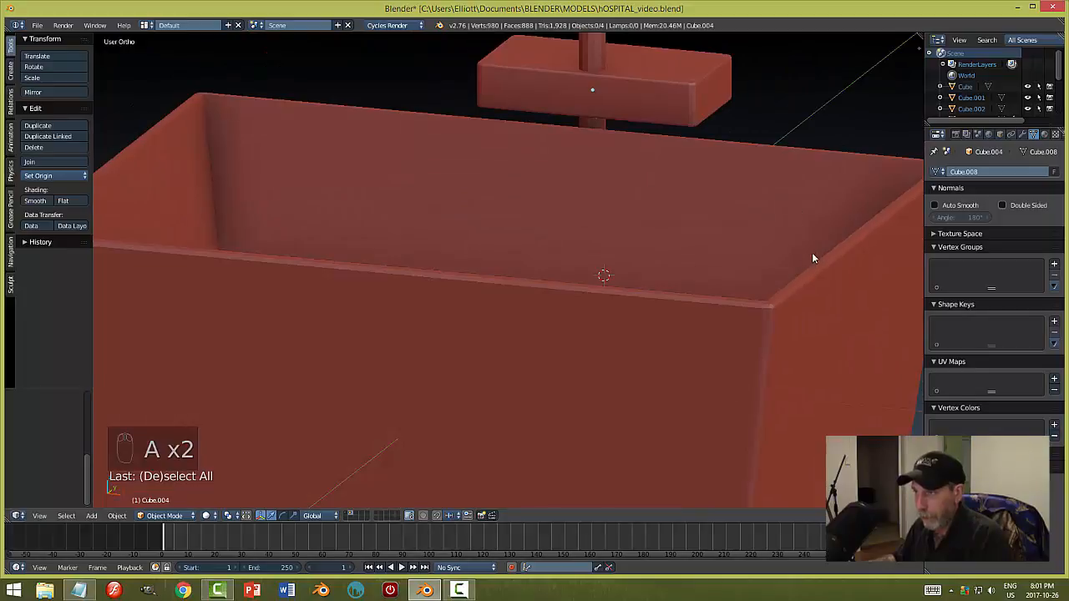
middle_drag(811, 257, 584, 267)
right_click(498, 177)
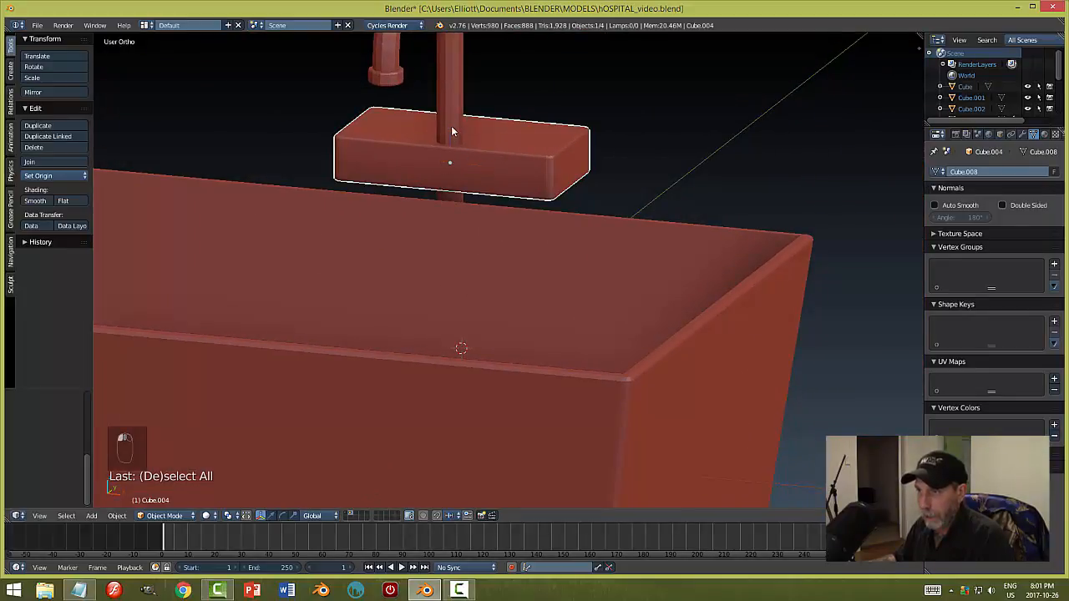
drag(451, 126, 451, 138)
middle_drag(584, 164, 526, 200)
drag(698, 151, 653, 154)
drag(640, 155, 640, 155)
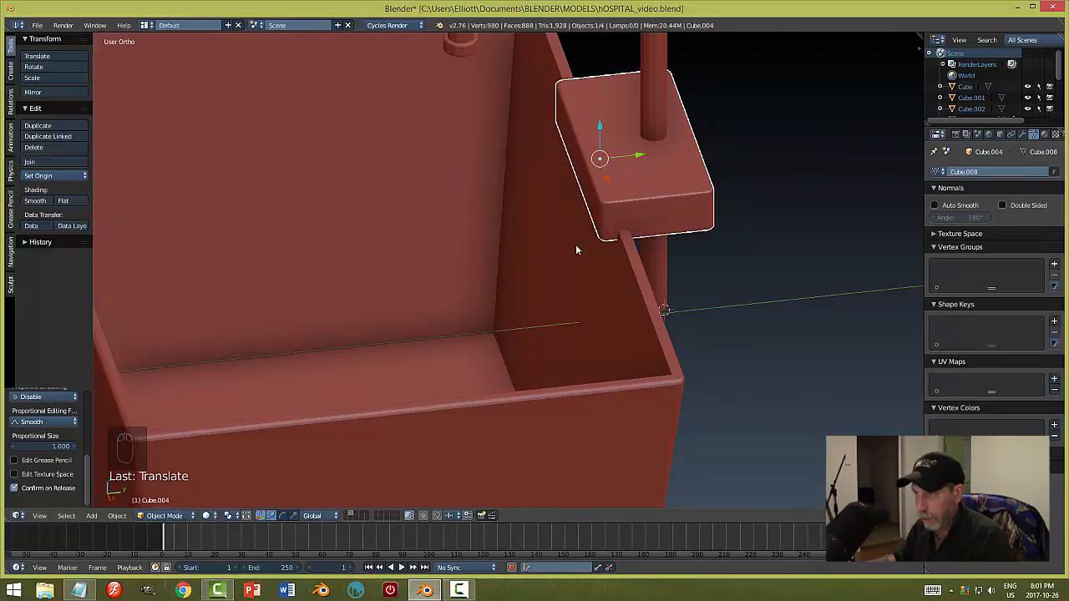
- Deselect the mounting block and save the file
middle_drag(576, 245, 763, 198)
key(a)
key(ctrl+s)
middle_drag(740, 239, 698, 248)
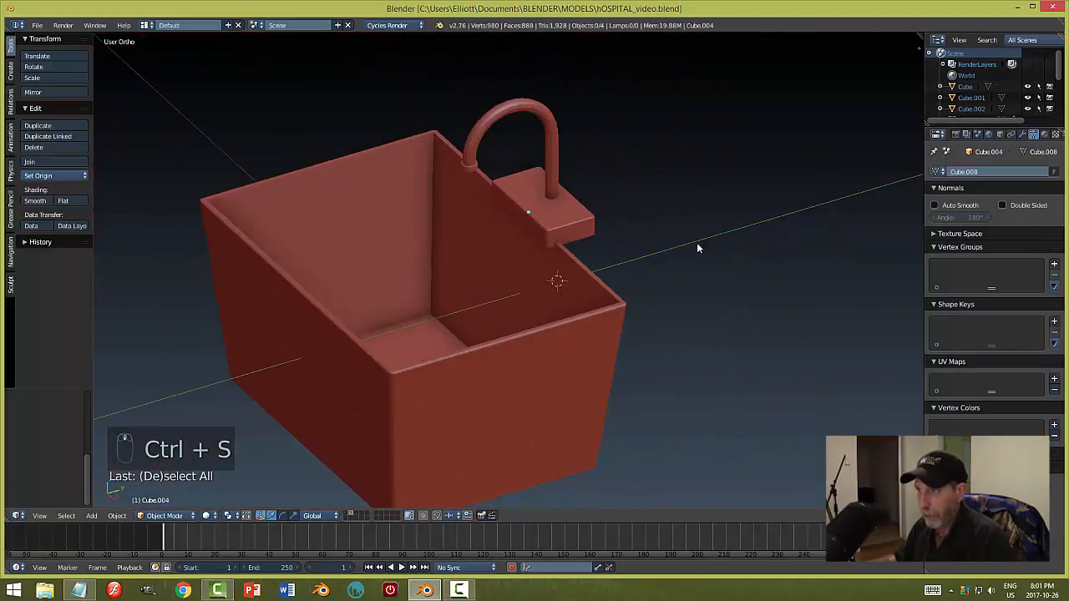
- Apply smooth shading to the curved faucet pipe
middle_drag(626, 261, 580, 242)
right_click(544, 110)
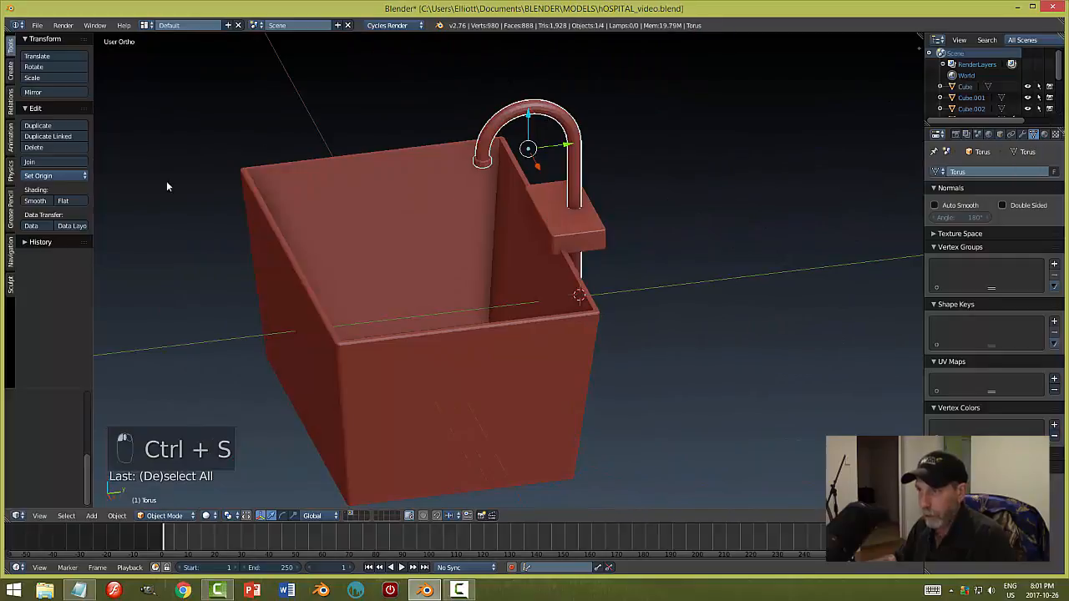
click(35, 200)
- Add an edge loop where the spout meets its collar, with an edge slide of about -0.77, and return to Object Mode
scroll(533, 185, up, 3)
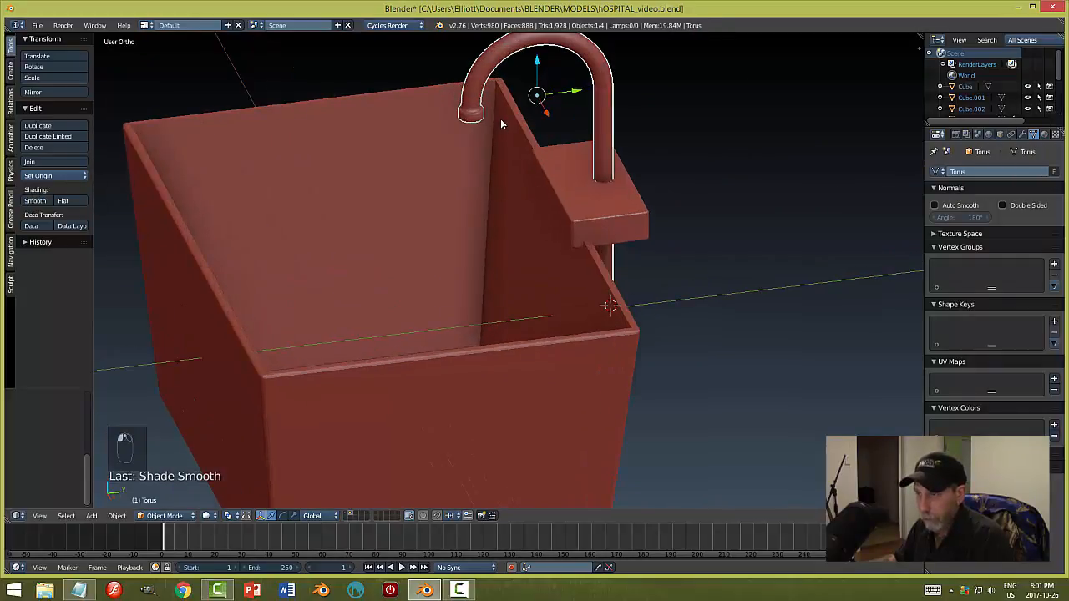
shift+middle_drag(512, 83, 573, 202)
scroll(571, 199, up, 3)
key(Tab)
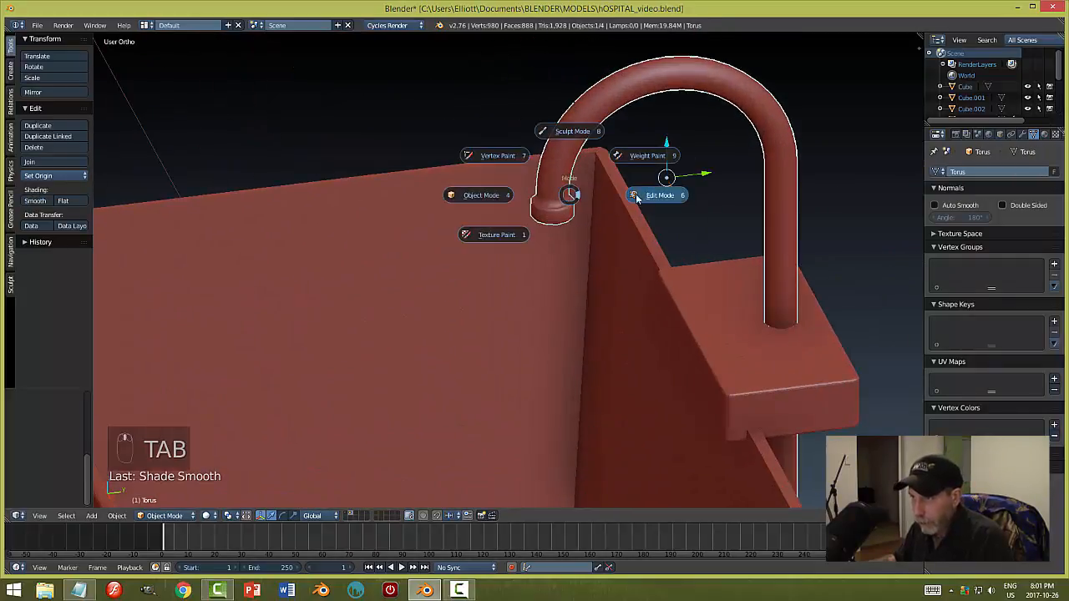
click(577, 199)
scroll(577, 200, up, 3)
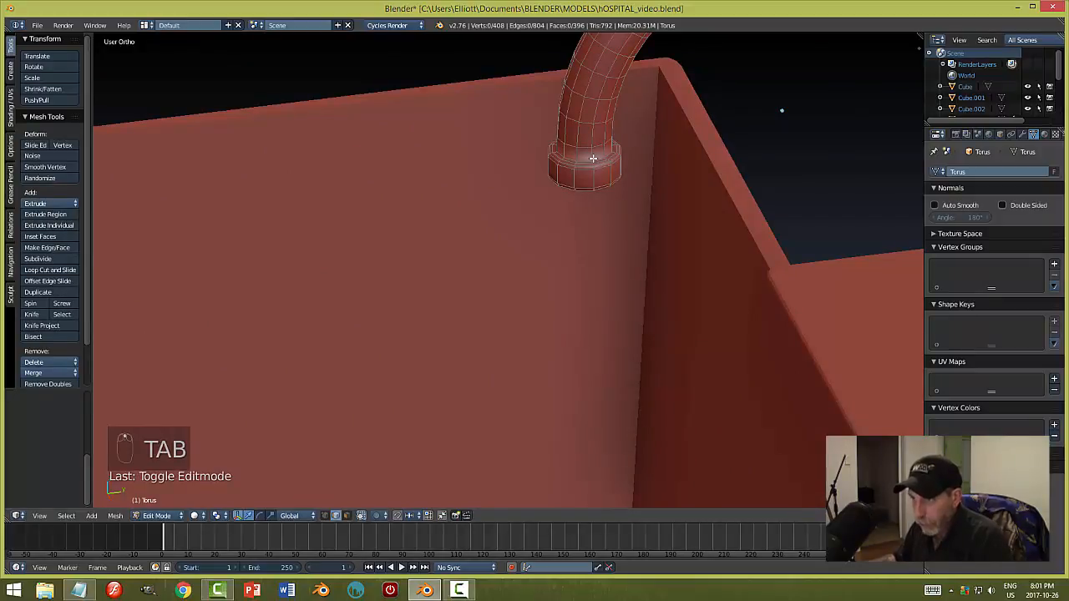
key(ctrl+r)
click(594, 161)
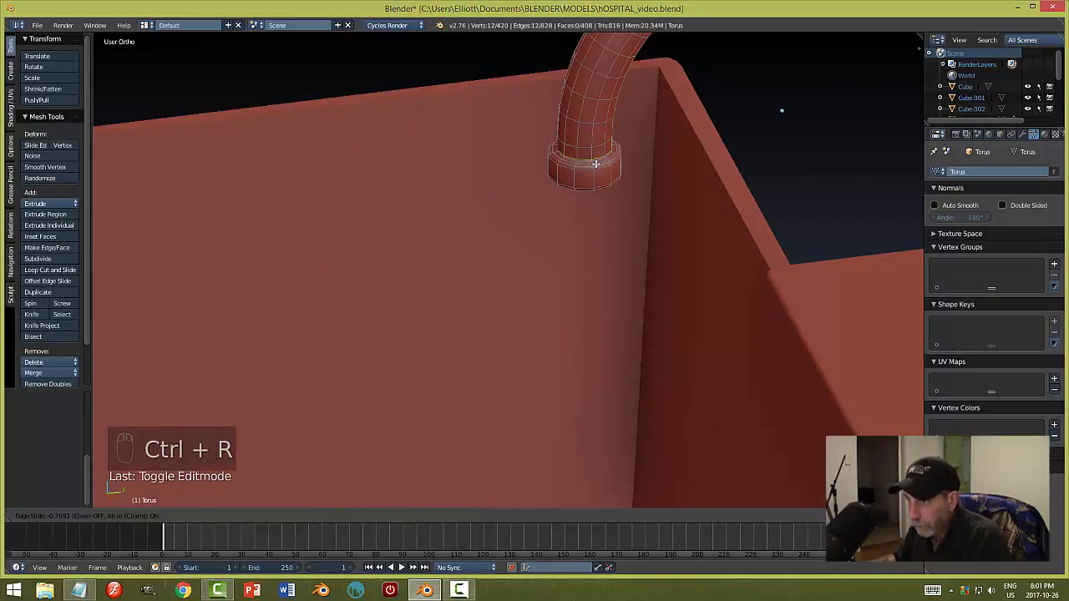
click(595, 164)
key(a)
key(Tab)
click(750, 224)
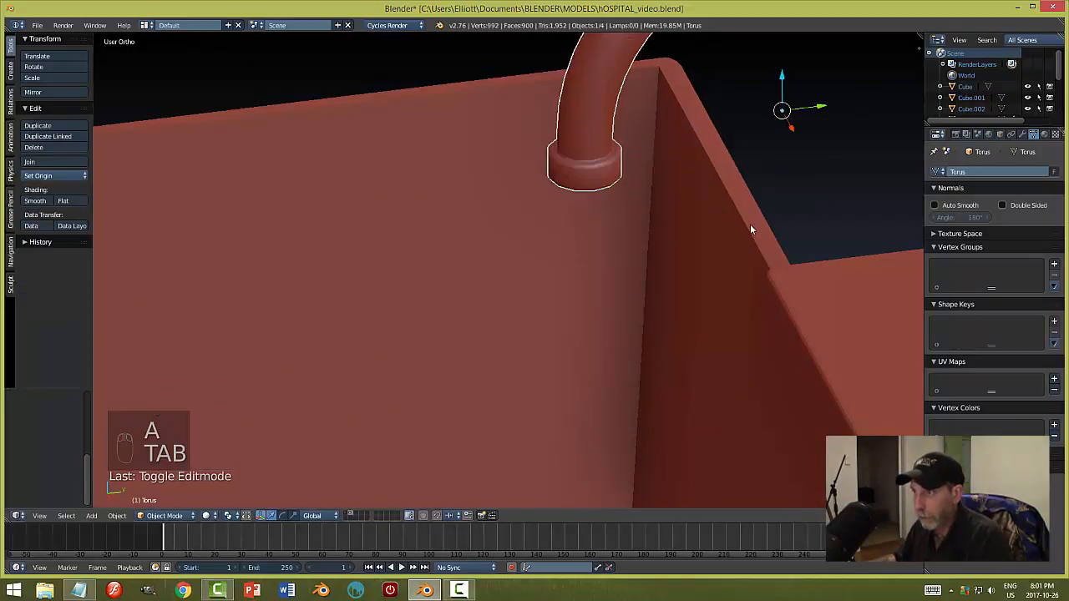
- Deselect the faucet and save the file
key(a)
middle_drag(765, 228, 554, 240)
key(ctrl+s)
click(689, 242)
scroll(656, 255, up, 2)
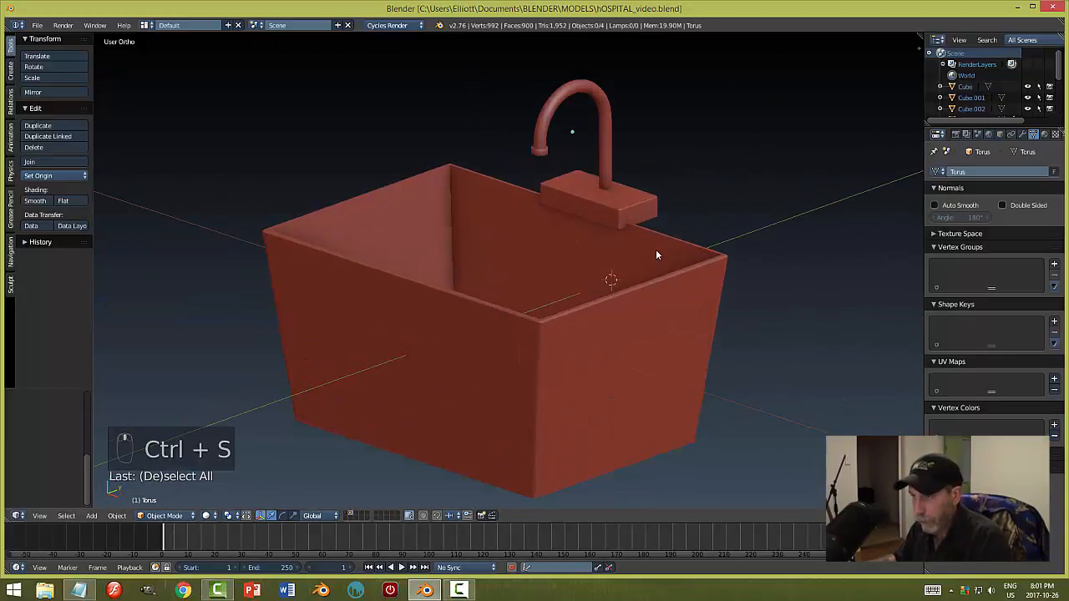
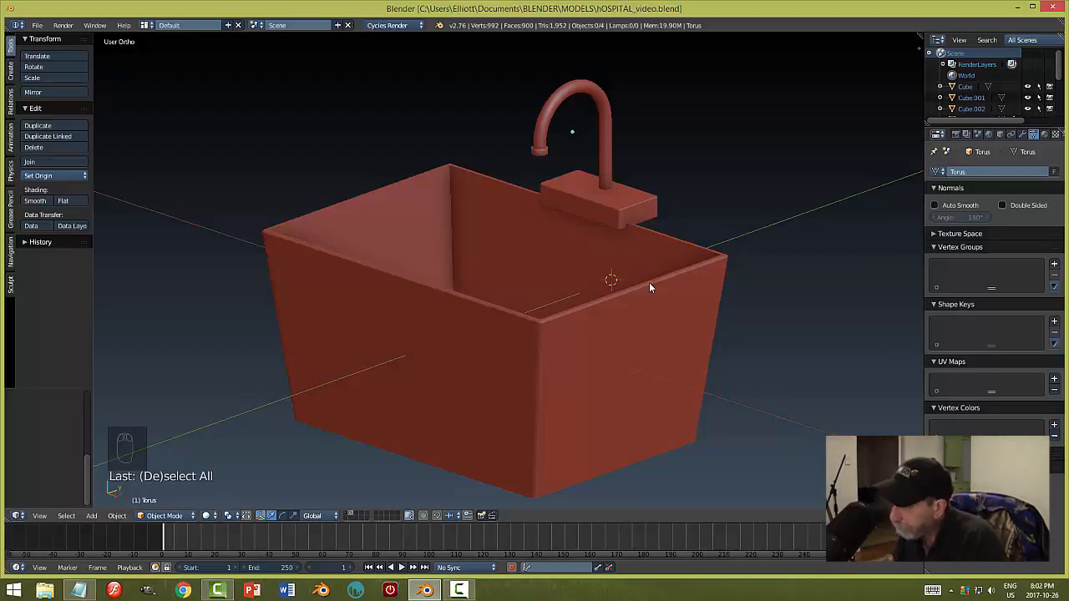
- Snap the 3D cursor to the center of the mounting block's top face, and return to Object Mode
middle_drag(648, 281, 641, 206)
right_click(641, 206)
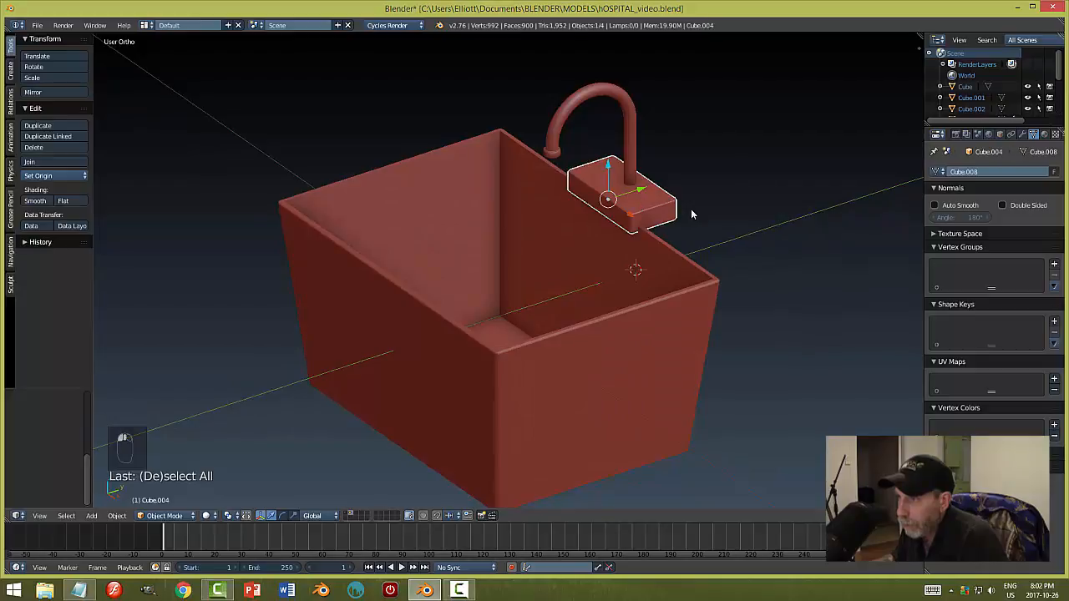
key(Tab)
click(758, 211)
key(ctrl+Tab)
click(701, 237)
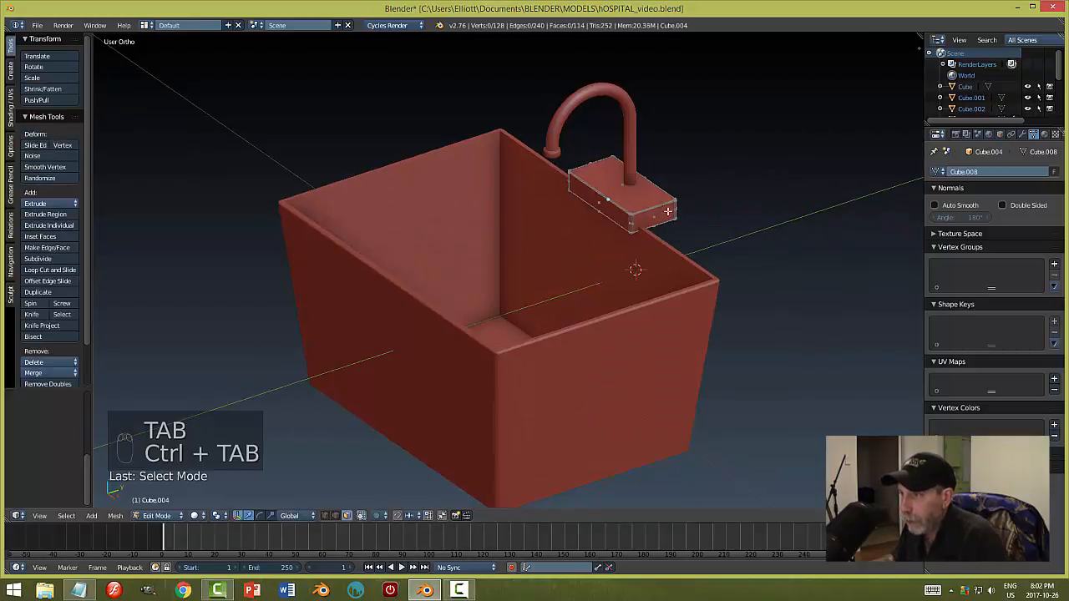
right_click(640, 194)
key(shift+s)
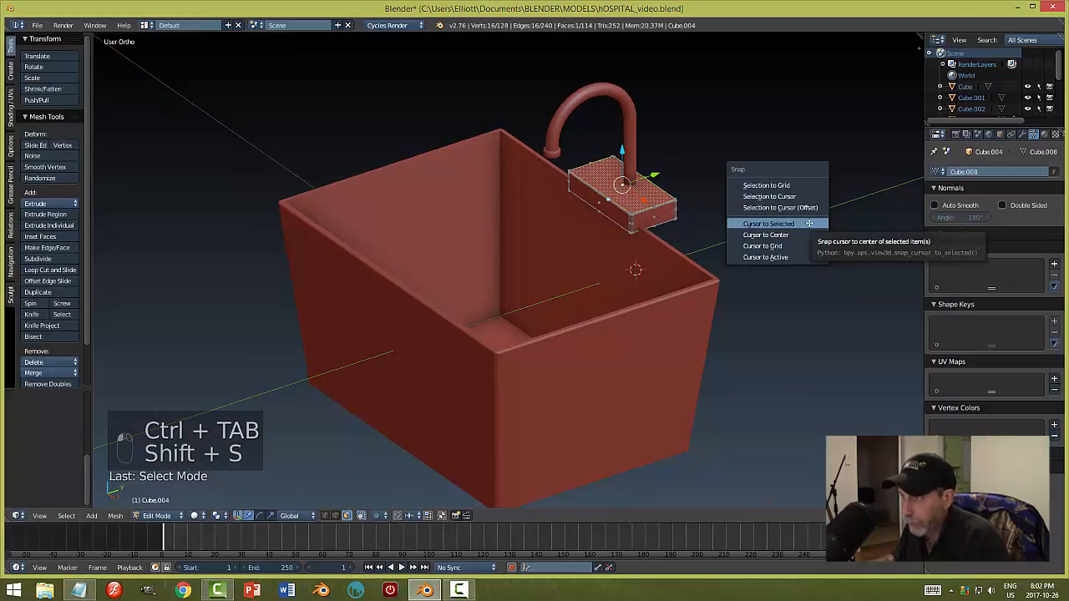
click(752, 224)
key(a)
key(Tab)
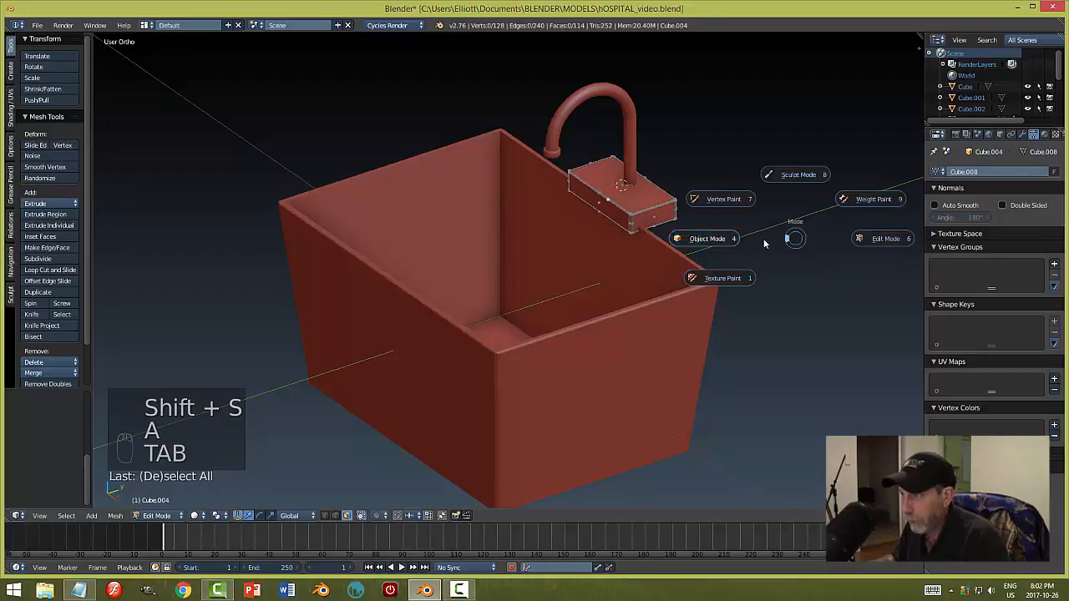
click(763, 238)
- Add a cylinder mesh at the 3D cursor and scale it down to tap-knob size
key(shift+a)
mouse_move(814, 249)
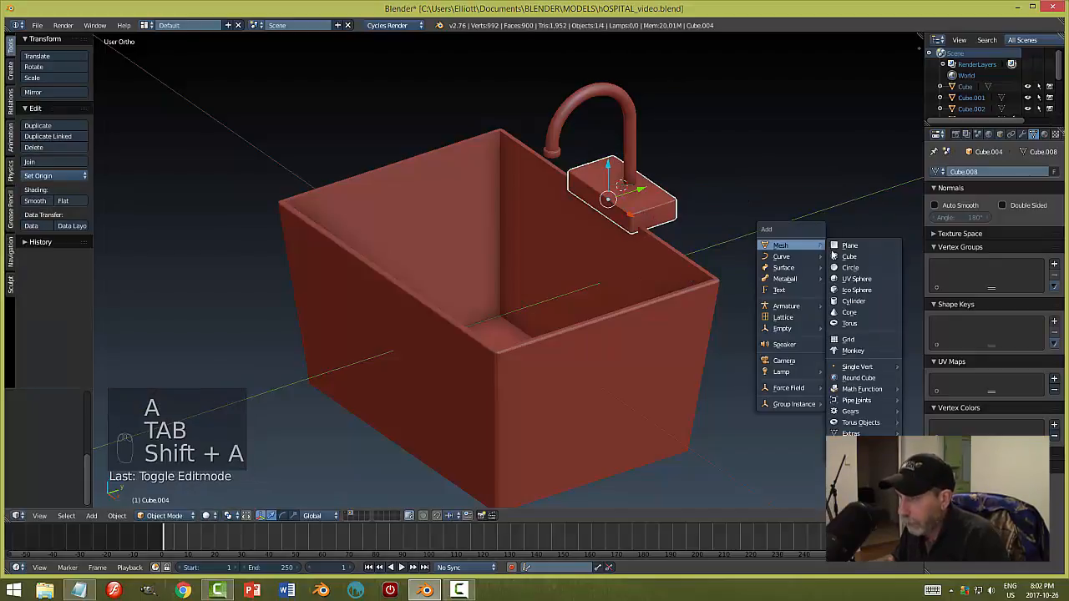
click(852, 301)
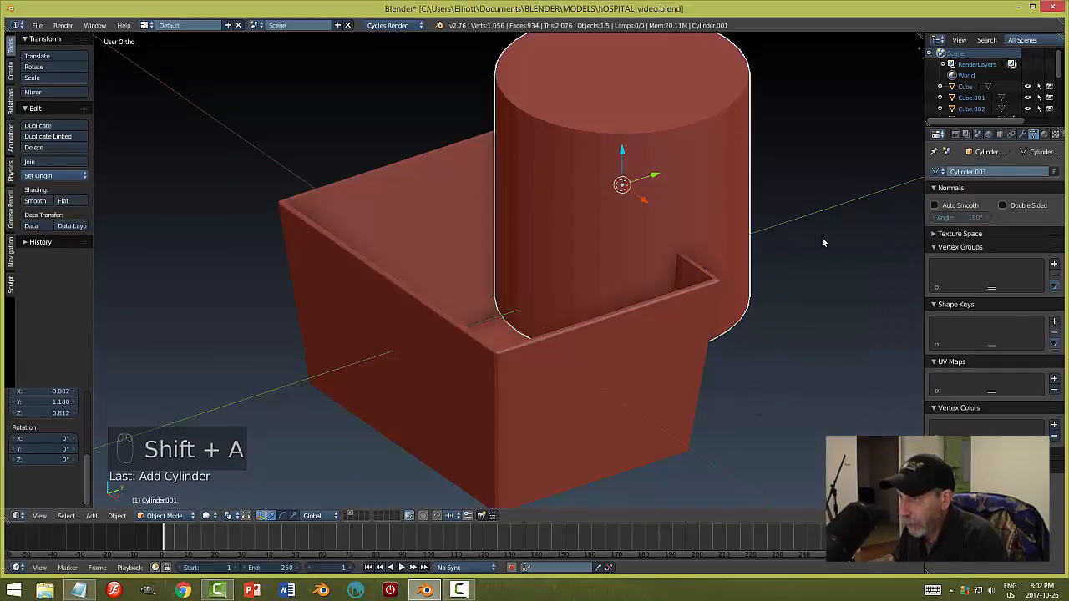
key(s)
click(638, 190)
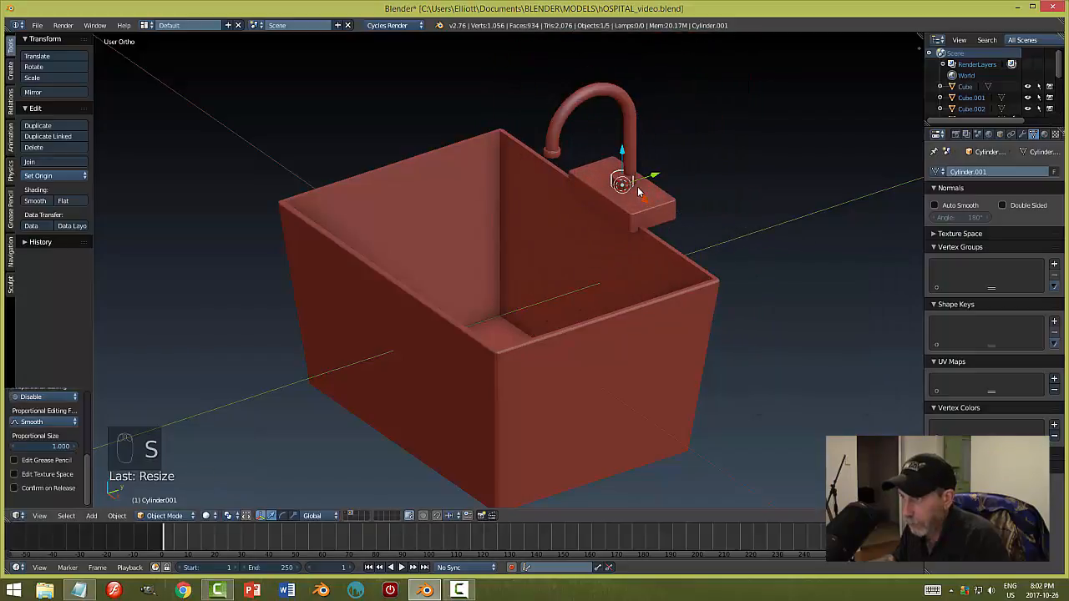
- Move the small cylinder beside the faucet pipe and above the mounting block, and reduce its height
drag(645, 200, 664, 215)
mouse_move(685, 216)
middle_down()
mouse_move(659, 239)
mouse_move(672, 224)
middle_up()
scroll(734, 268, up, 4)
shift+middle_drag(825, 243, 784, 217)
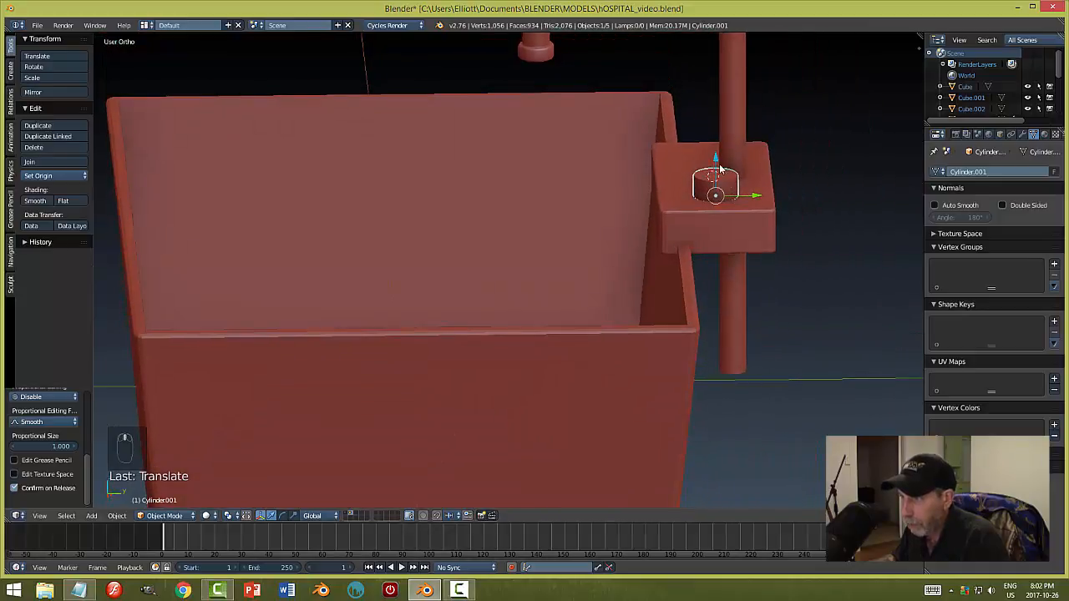
key(s)
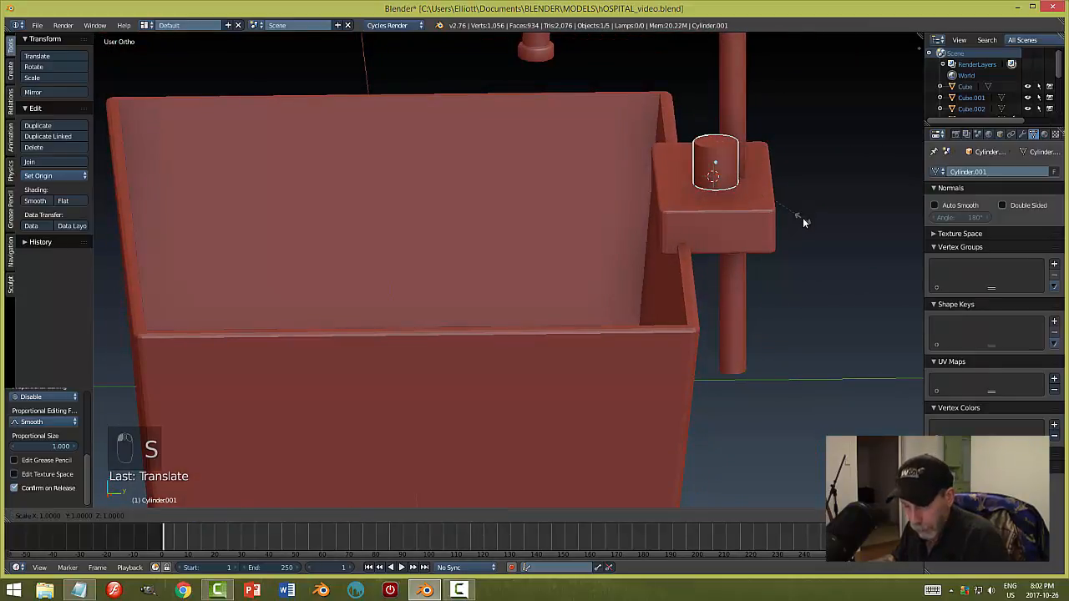
click(746, 175)
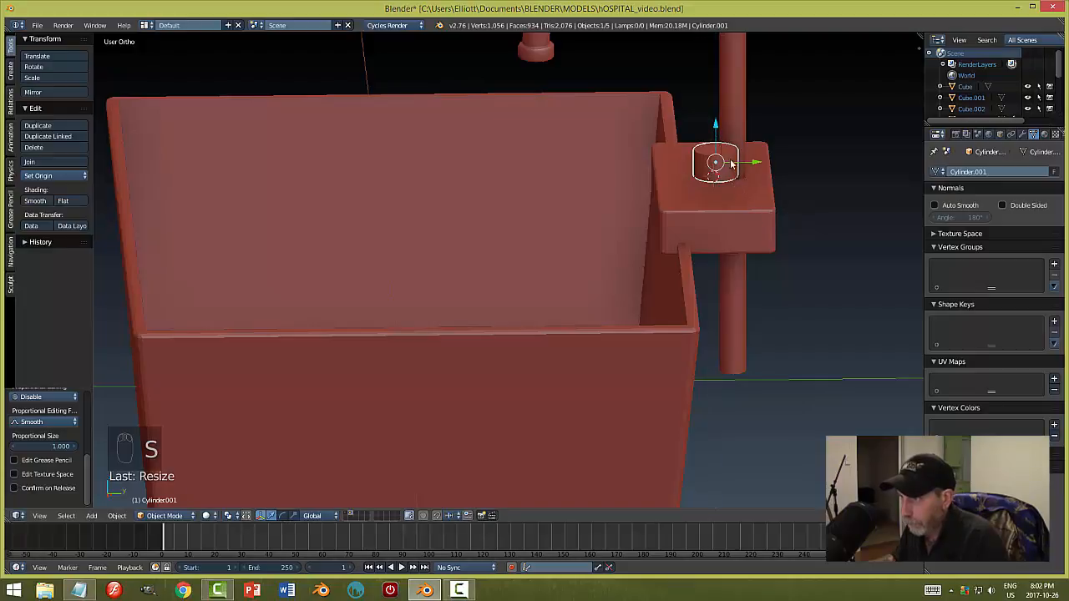
- Inset the bottom face of the knob cylinder to form the outline of a narrower stem
middle_drag(746, 215, 732, 174)
key(Tab)
click(811, 175)
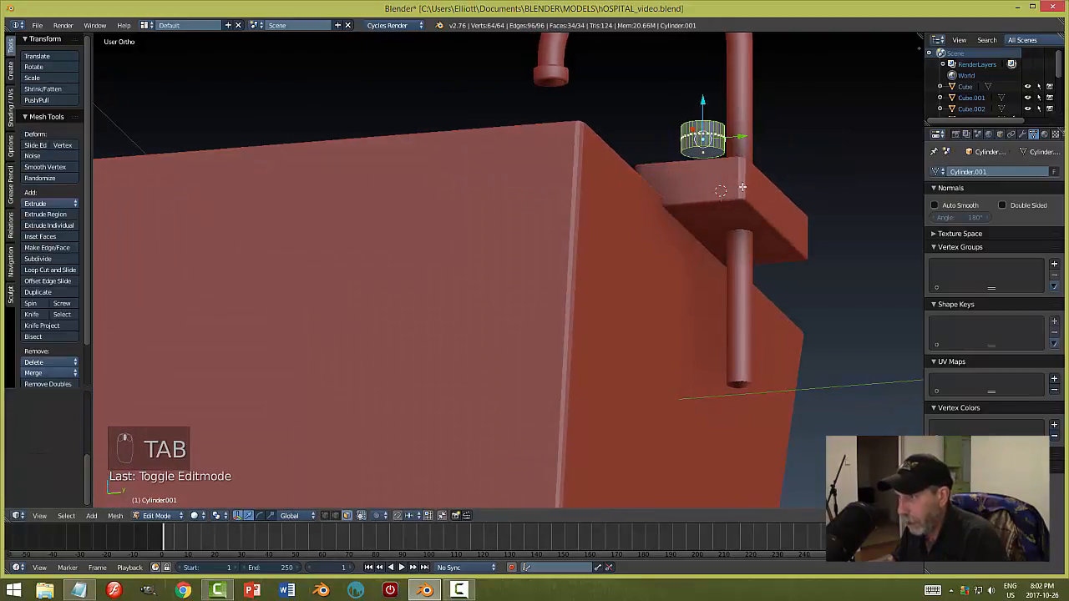
scroll(754, 138, up, 3)
right_click(858, 68)
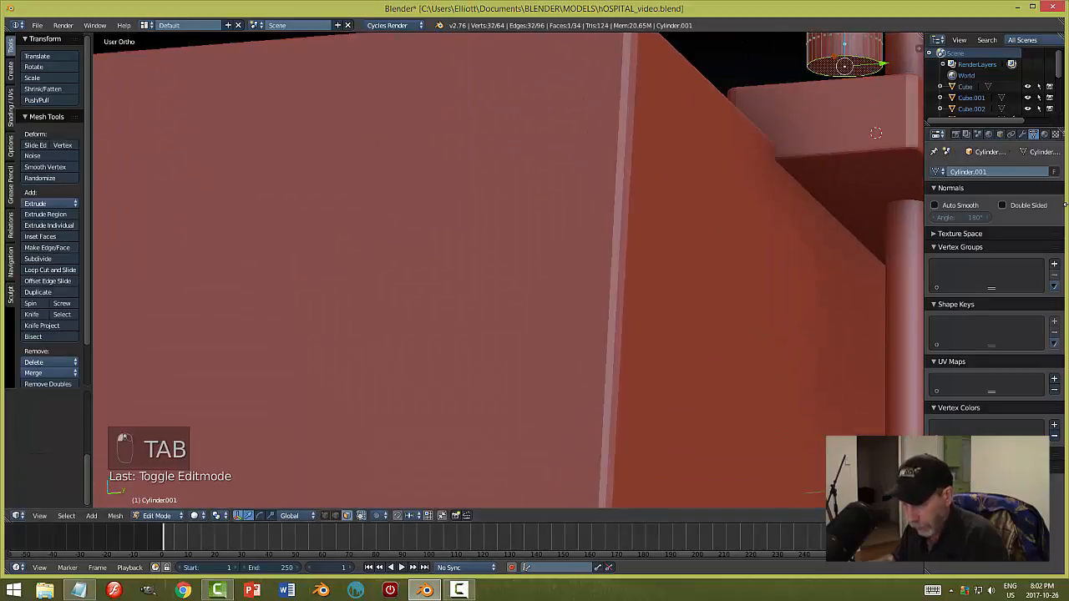
key(i)
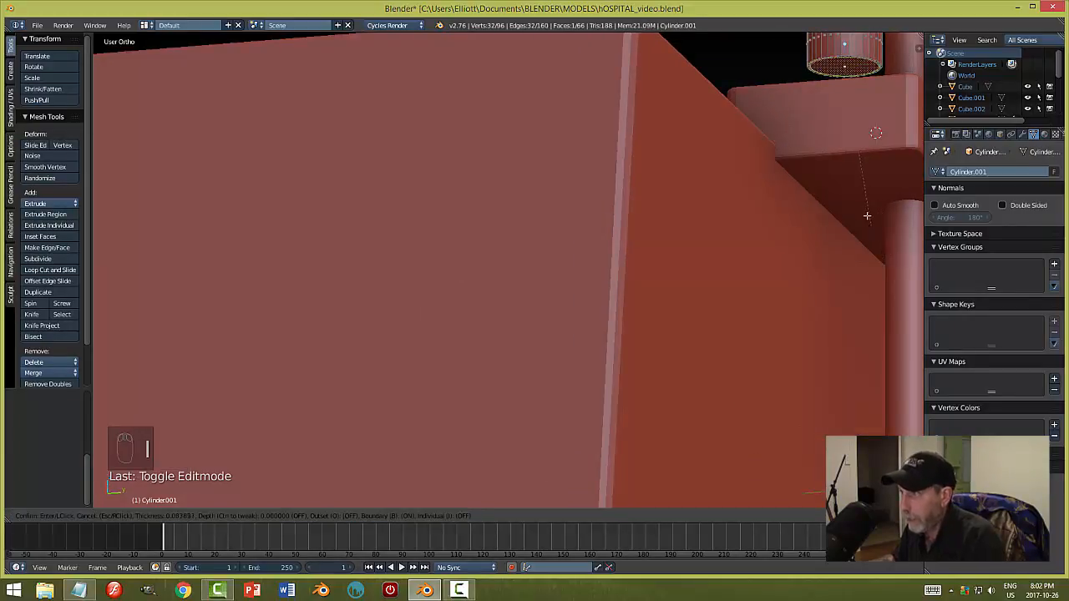
click(830, 111)
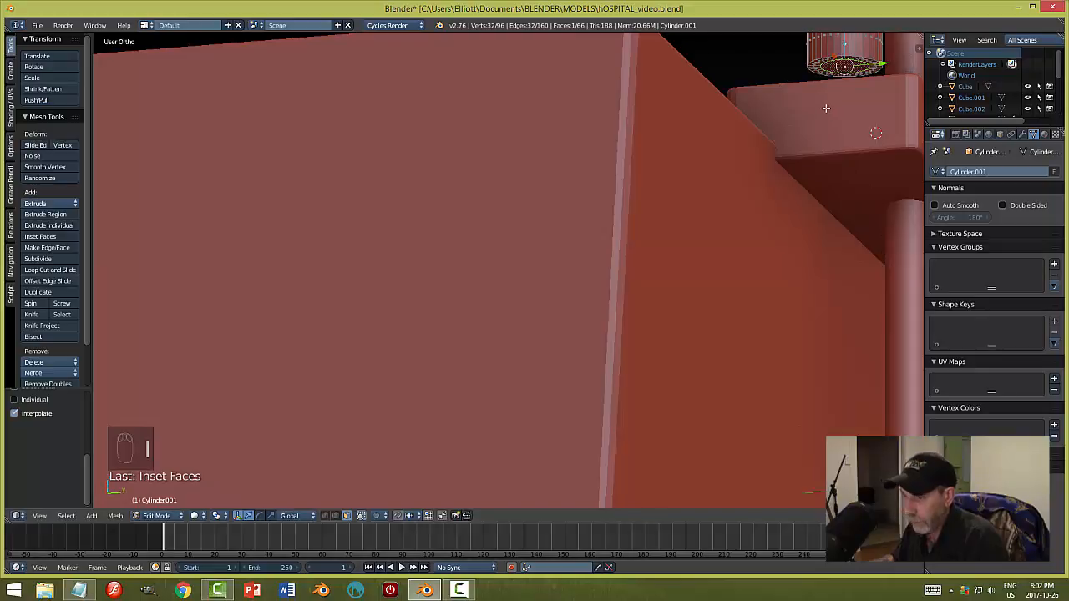
- Extrude the inset bottom face down to the mounting block as the knob's stem, and return to Object Mode
key(e)
click(840, 57)
scroll(840, 91, down, 1)
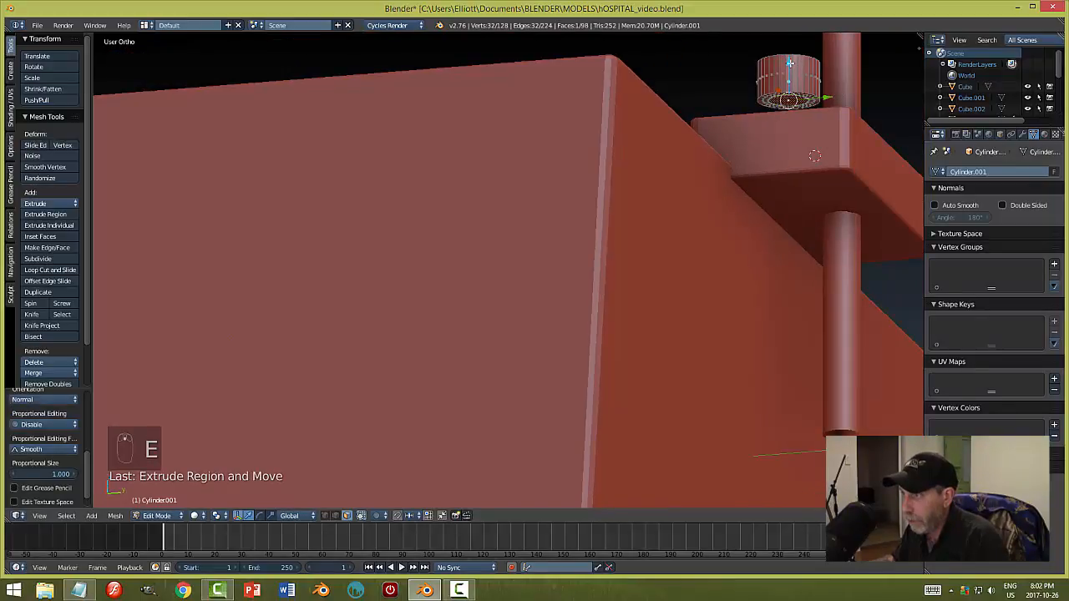
drag(789, 63, 781, 84)
middle_drag(781, 85, 790, 131)
drag(788, 113, 786, 125)
key(a)
middle_drag(771, 186, 643, 171)
key(Tab)
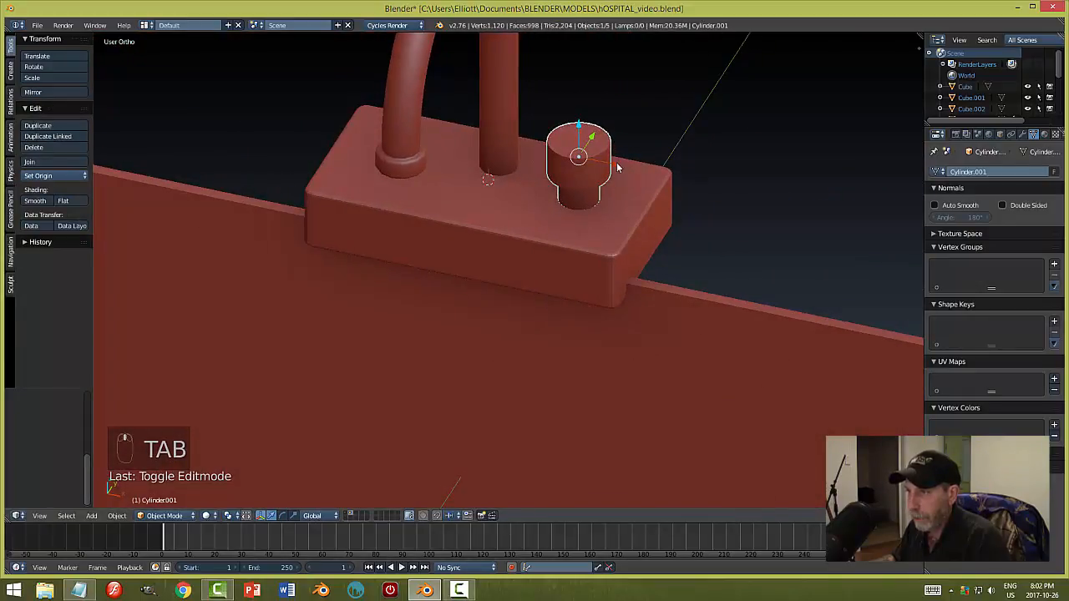
- Move the knob slightly along X toward the end of the mounting block, and open it in Edit Mode
drag(617, 162, 629, 171)
middle_drag(733, 200, 680, 216)
scroll(665, 237, up, 2)
key(Tab)
click(762, 218)
scroll(735, 230, up, 3)
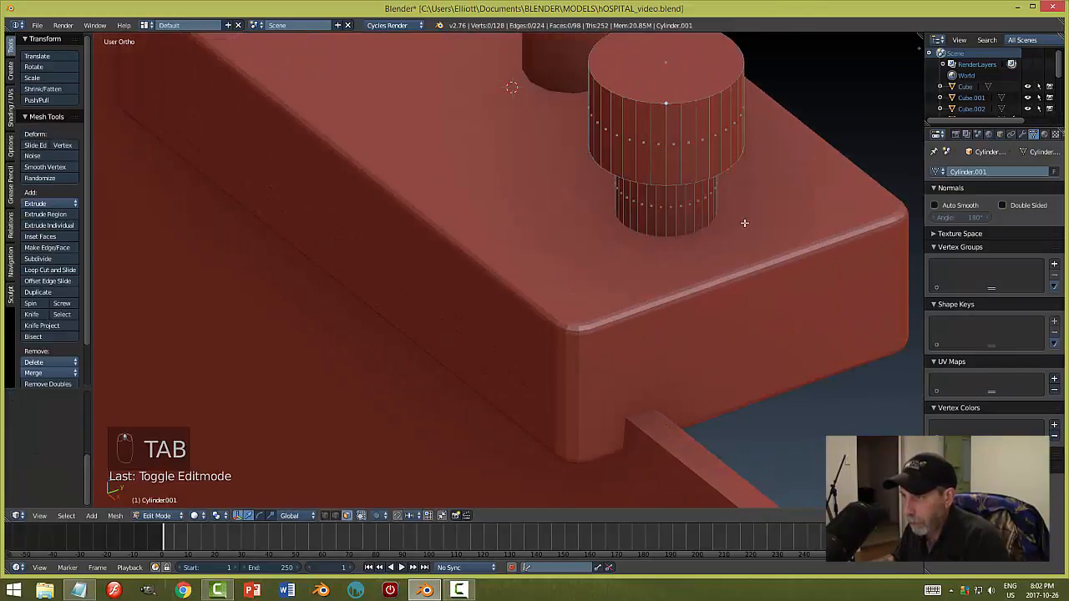
key(ctrl+Tab)
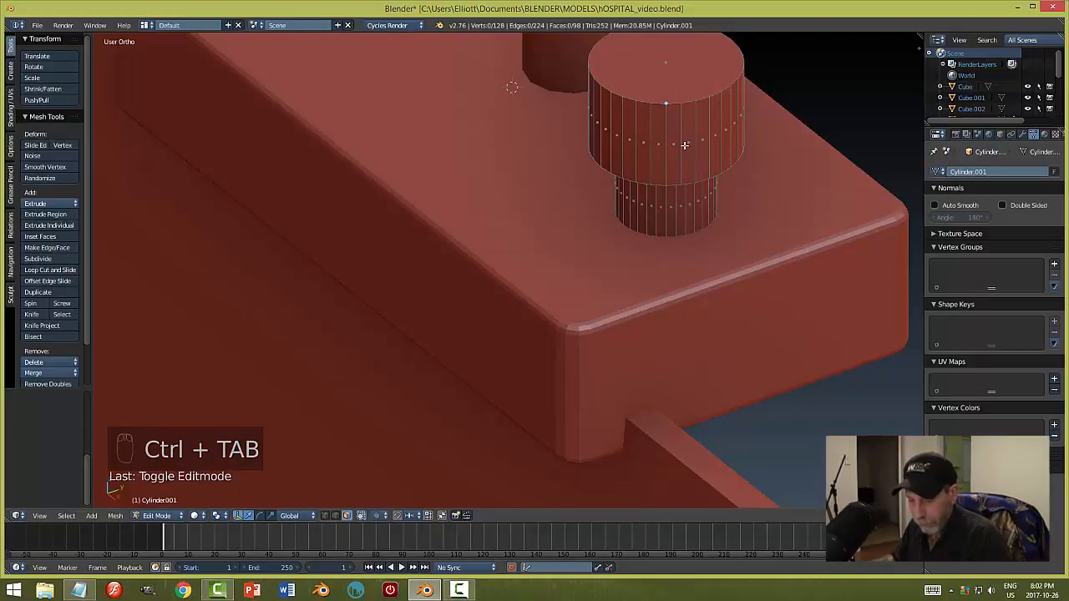
alt+right_click(679, 137)
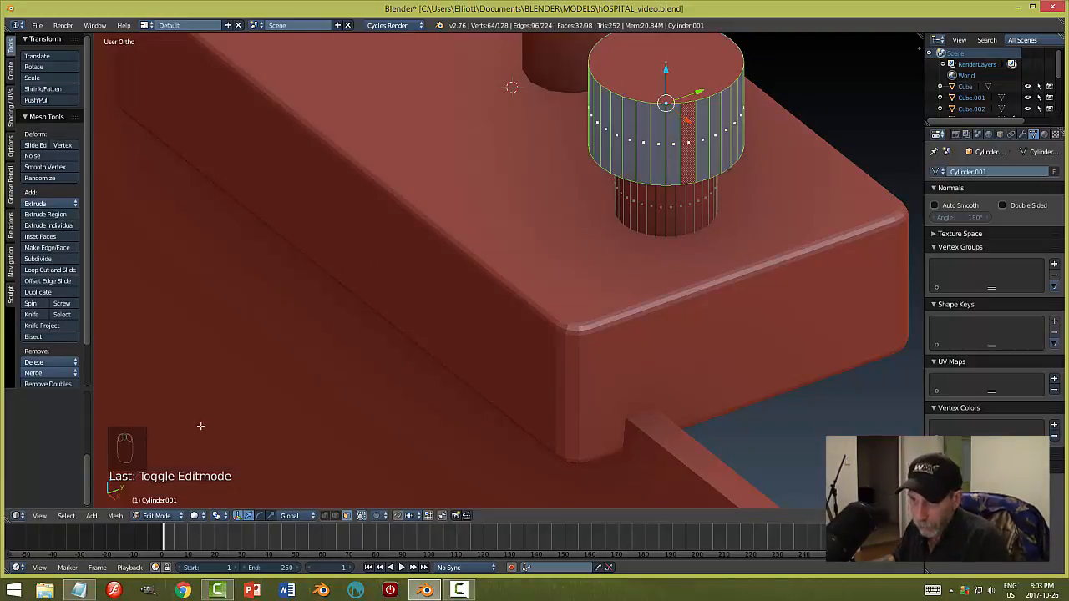
click(65, 517)
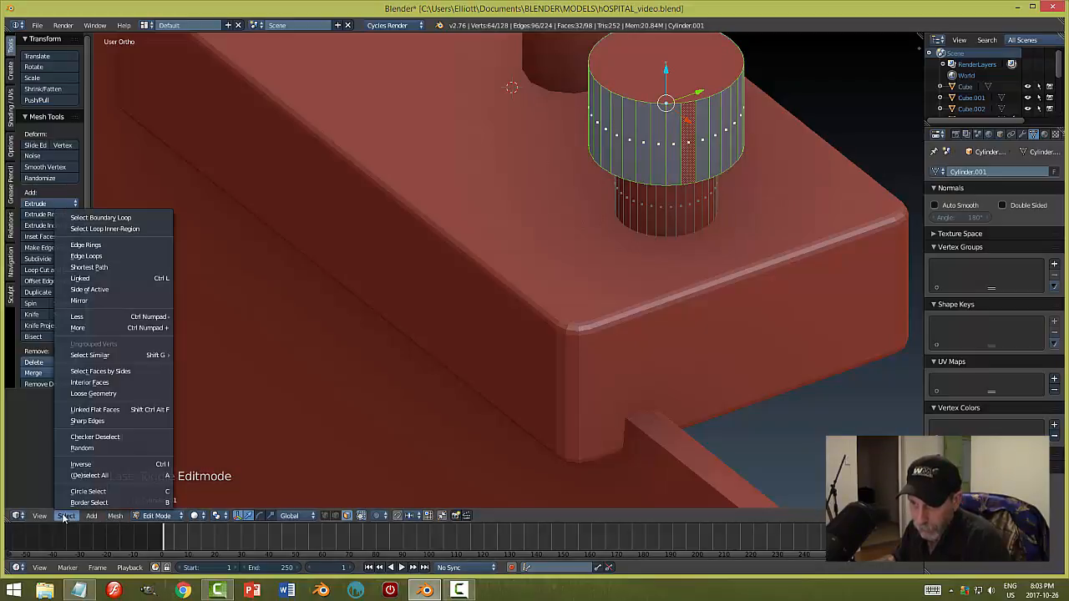
click(94, 437)
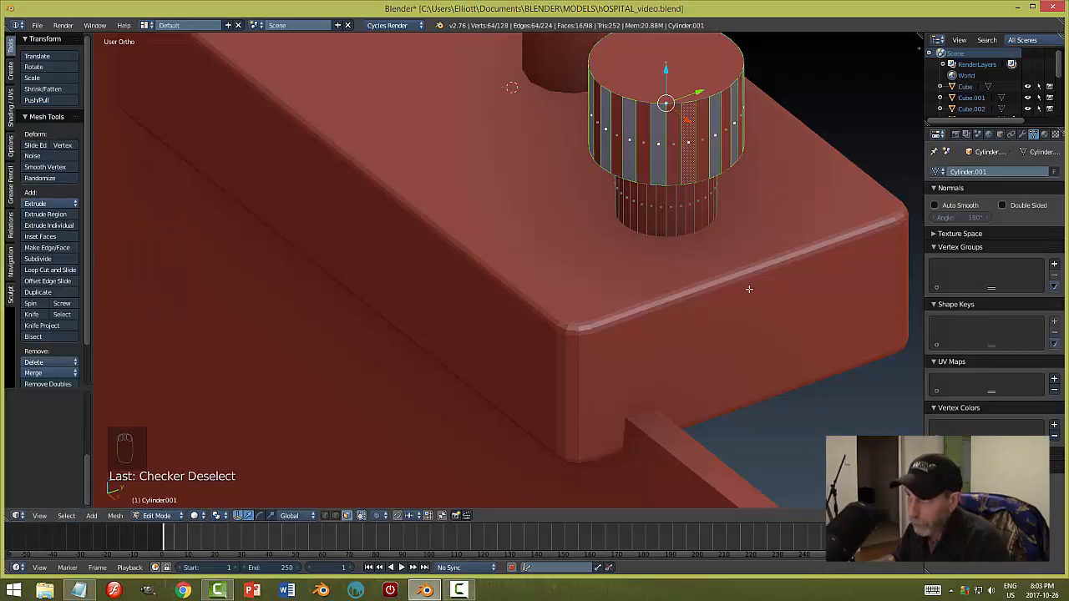
middle_drag(766, 272, 719, 255)
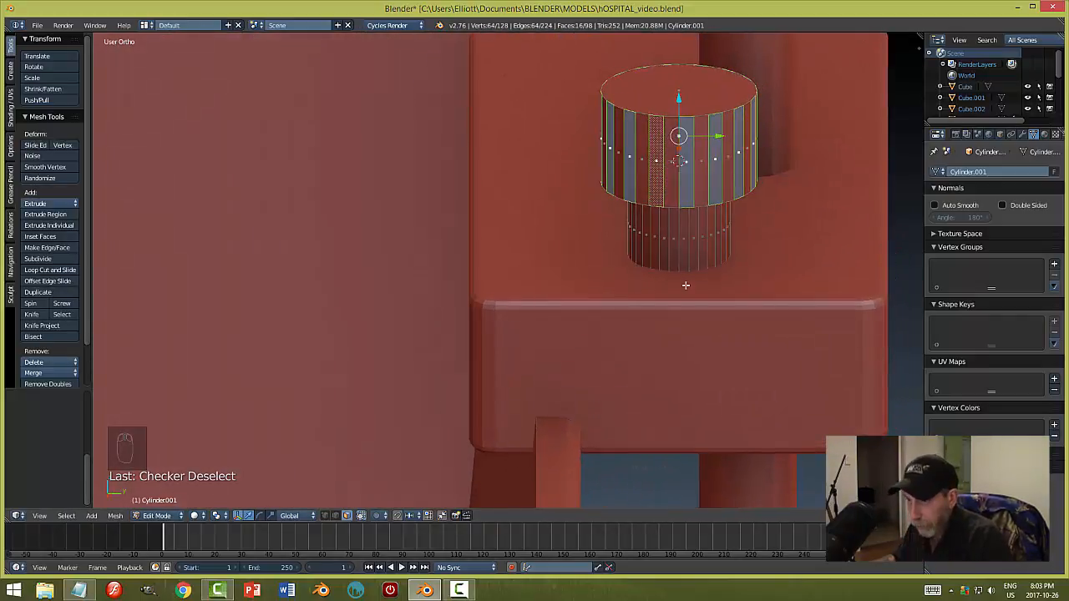
key(a)
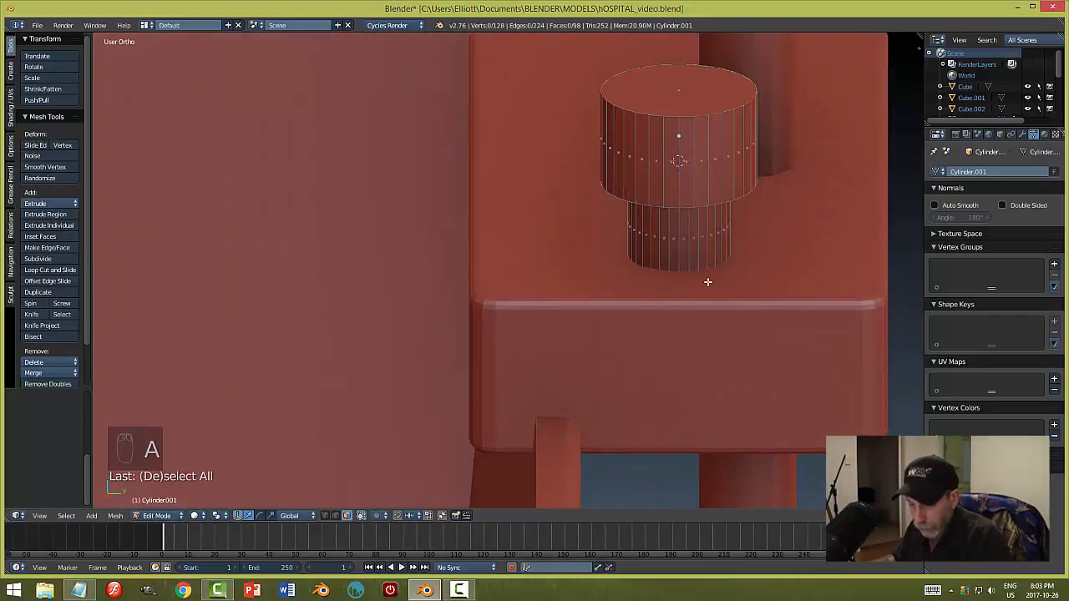
- Add two edge loops around the knob's head and spread them toward its rims by scaling about 2.5 along Z
key(ctrl+r)
click(712, 167)
right_click(712, 166)
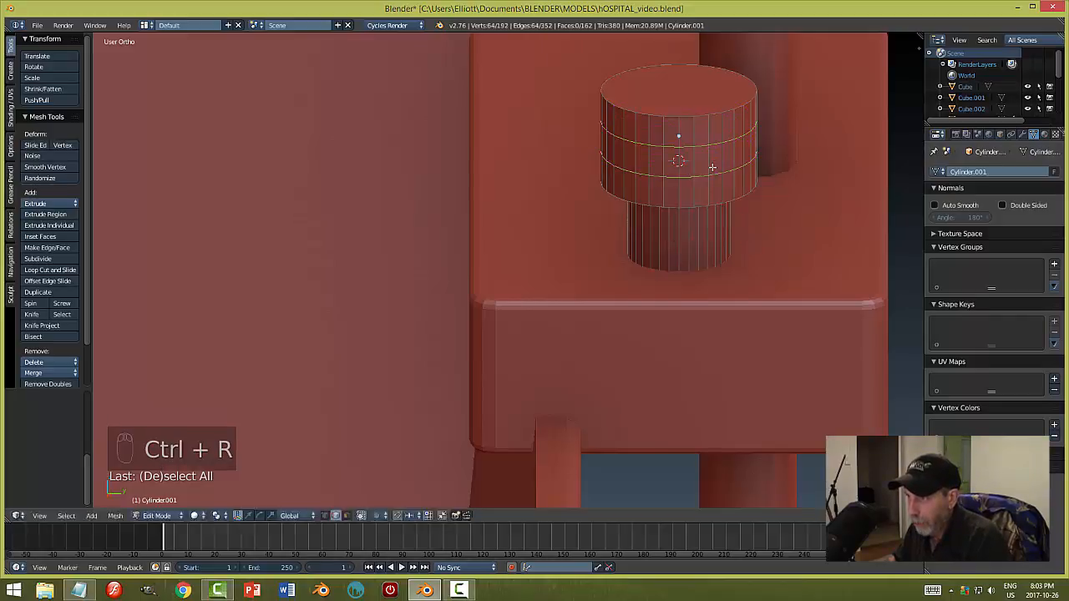
key(s)
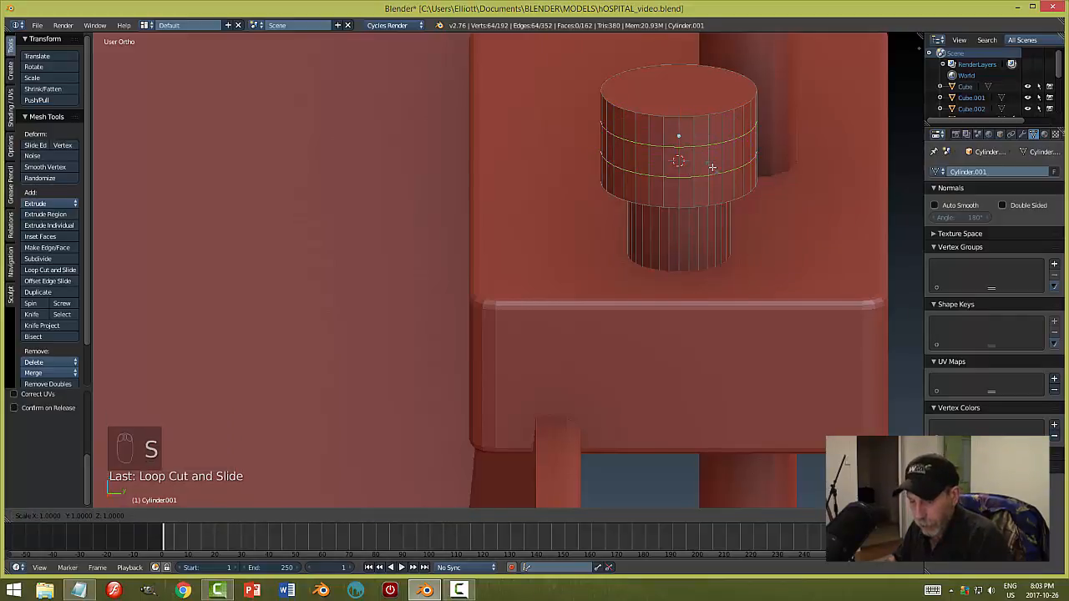
key(z)
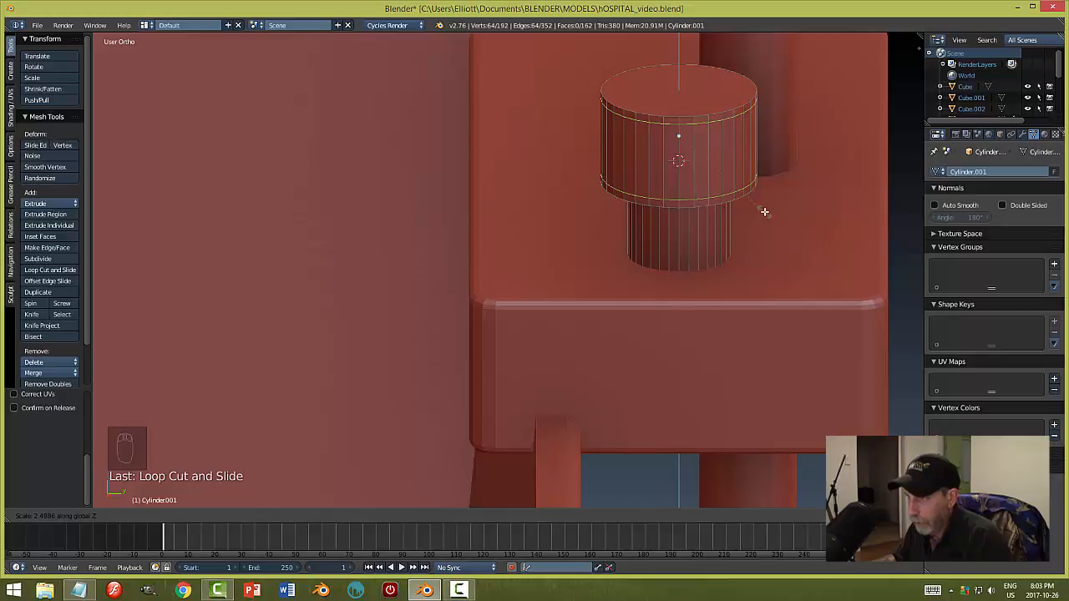
click(763, 212)
key(a)
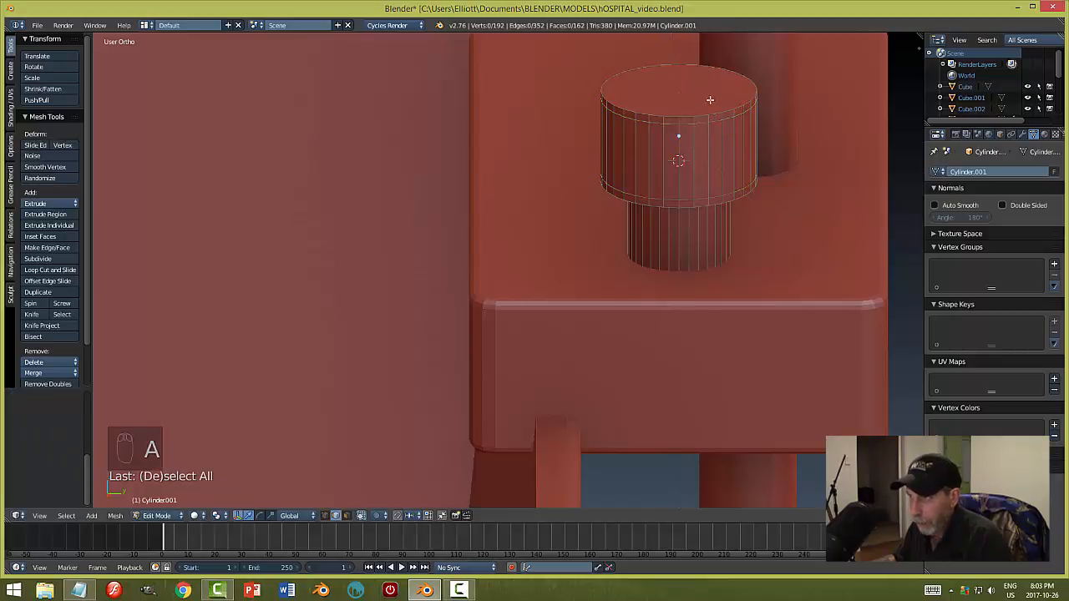
- Pick alternate faces of the knob head's middle band with Checker Deselect and extrude them individually outward as grip ridges
key(ctrl+Tab)
click(678, 186)
alt+right_click(715, 161)
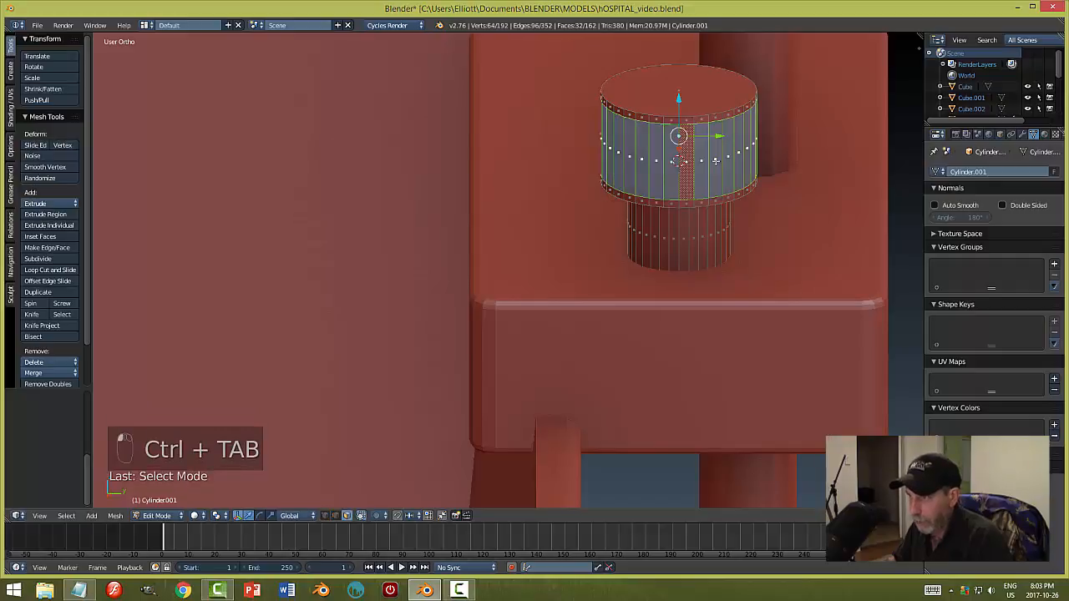
click(66, 515)
click(90, 437)
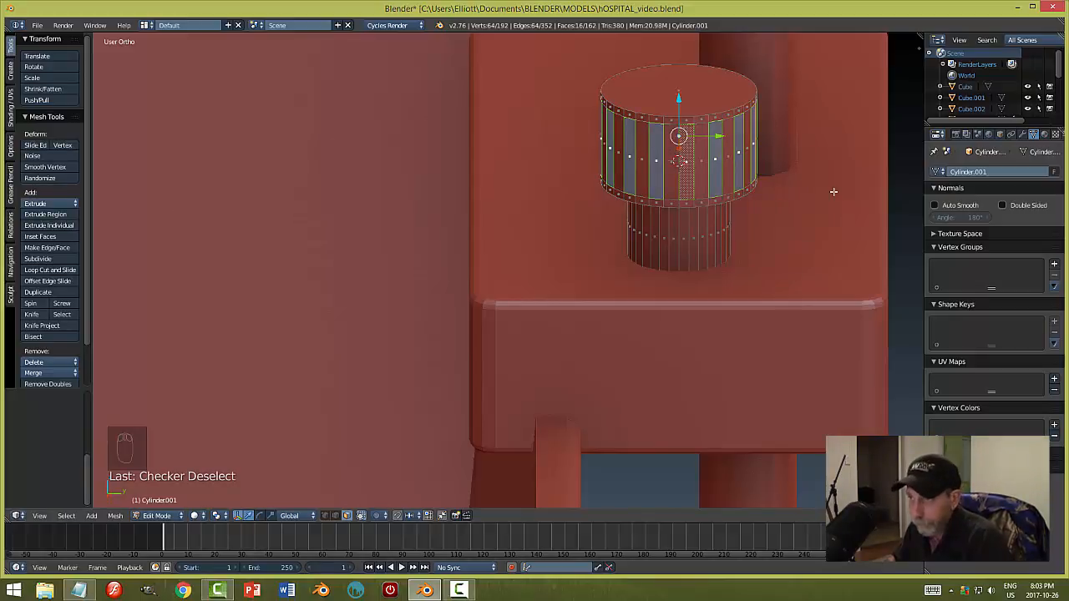
middle_drag(769, 195, 623, 178)
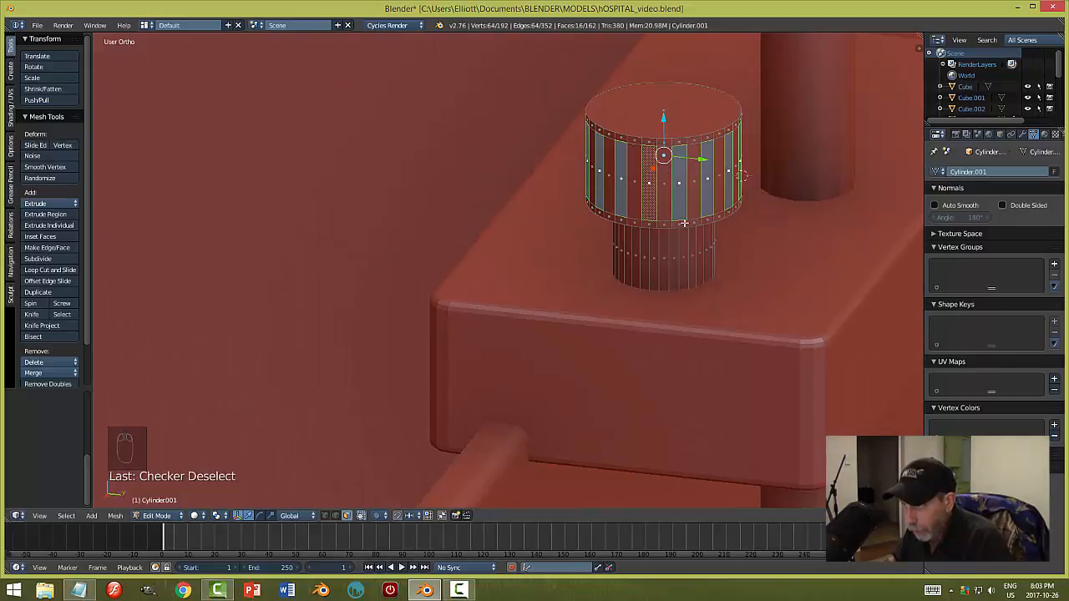
middle_drag(683, 223, 711, 144)
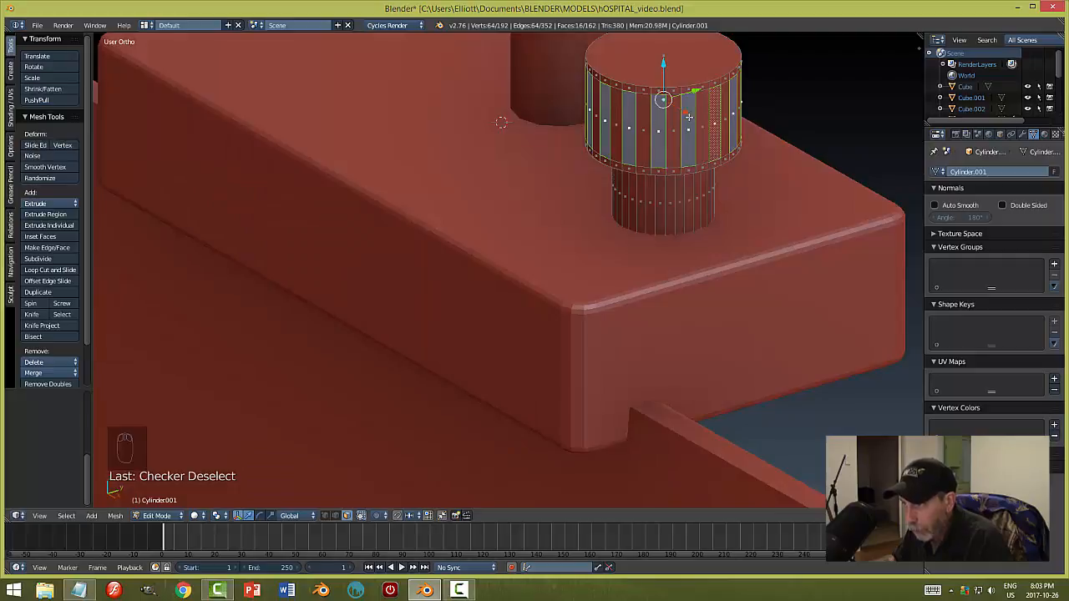
click(73, 227)
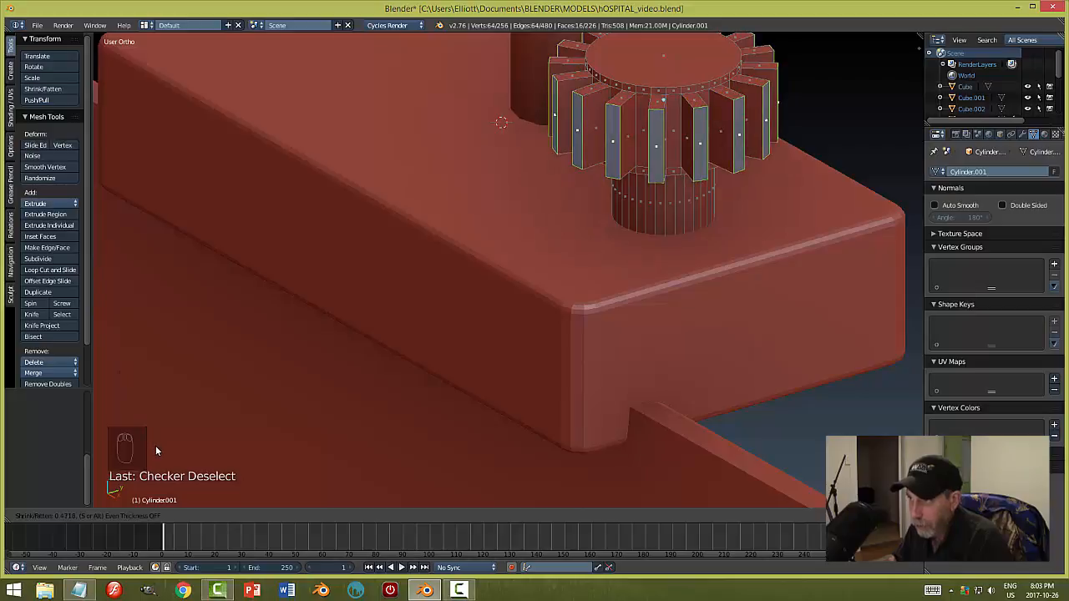
click(177, 502)
scroll(446, 364, down, 4)
middle_drag(456, 332, 560, 323)
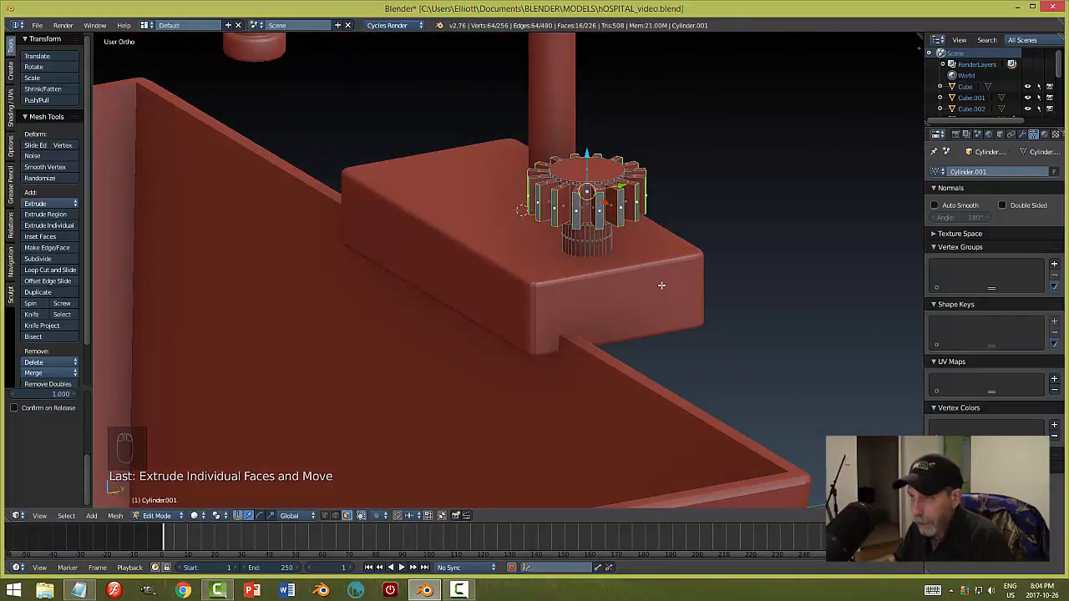
- Bevel the outer faces of the knob's grip ridges, and return to Object Mode with nothing selected
middle_drag(661, 284, 573, 300)
scroll(627, 299, up, 3)
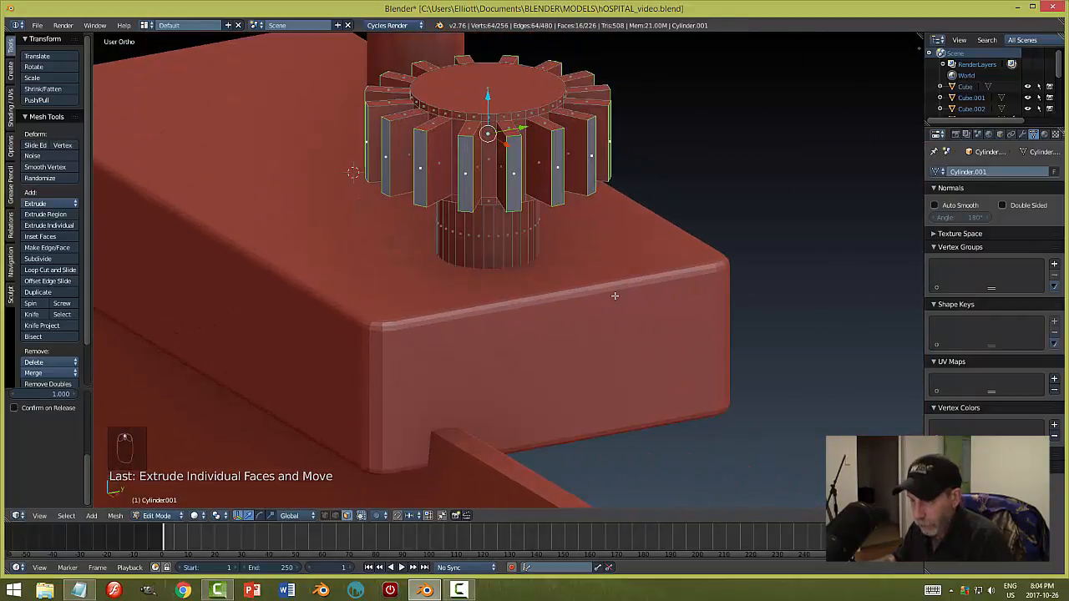
key(ctrl+b)
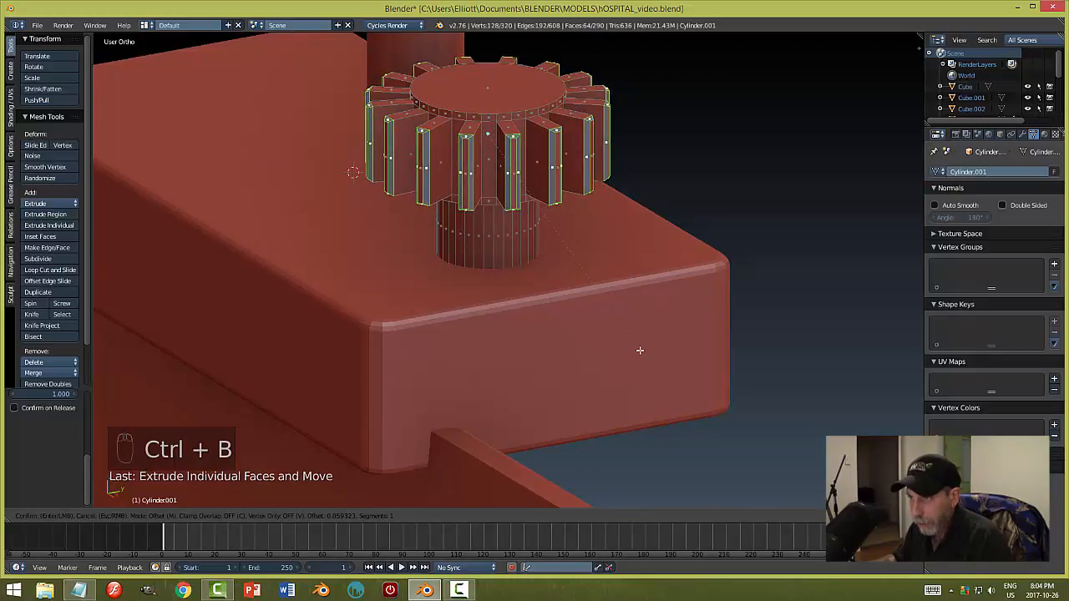
click(639, 343)
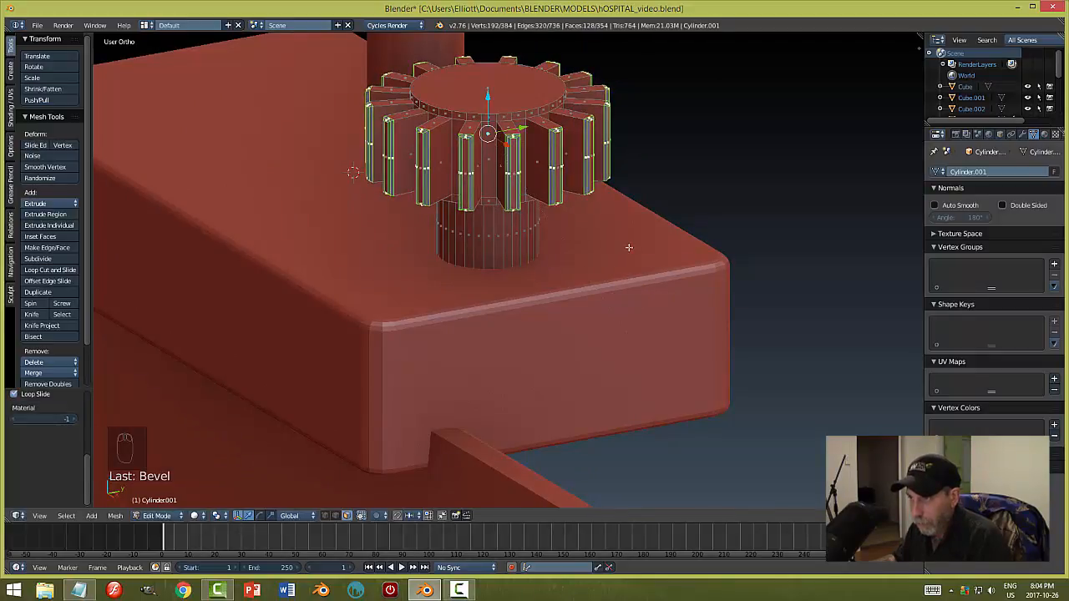
mouse_move(630, 247)
middle_down()
mouse_move(646, 331)
mouse_move(627, 255)
middle_up()
scroll(646, 332, down, 1)
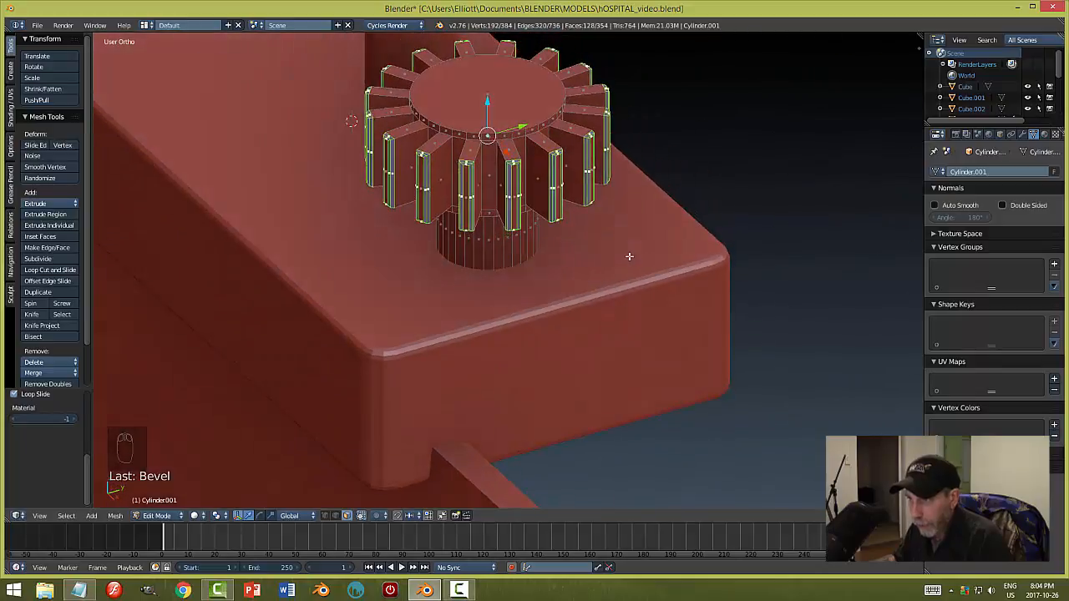
key(a)
key(Tab)
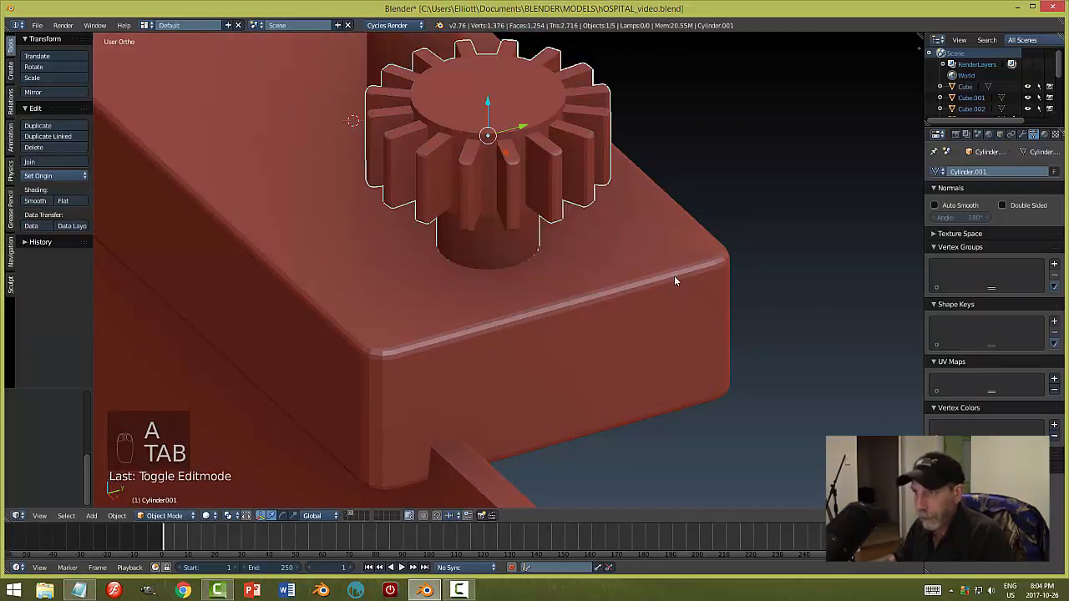
key(a)
- Select the ridged knob and nudge it slightly on the mounting block
scroll(652, 267, down, 4)
middle_drag(652, 267, 513, 240)
scroll(586, 294, down, 3)
right_click(513, 239)
drag(497, 205, 496, 204)
middle_drag(497, 204, 585, 295)
scroll(584, 295, up, 3)
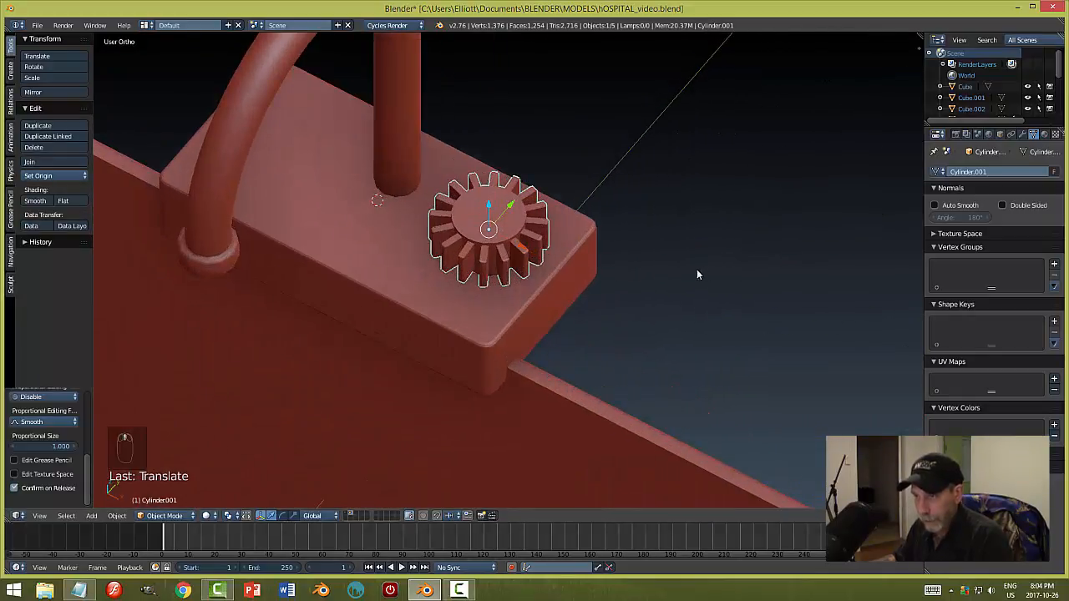
- Open the knob in Edit Mode and inset its round top face to leave a narrow rim
key(Tab)
click(589, 230)
scroll(541, 236, up, 3)
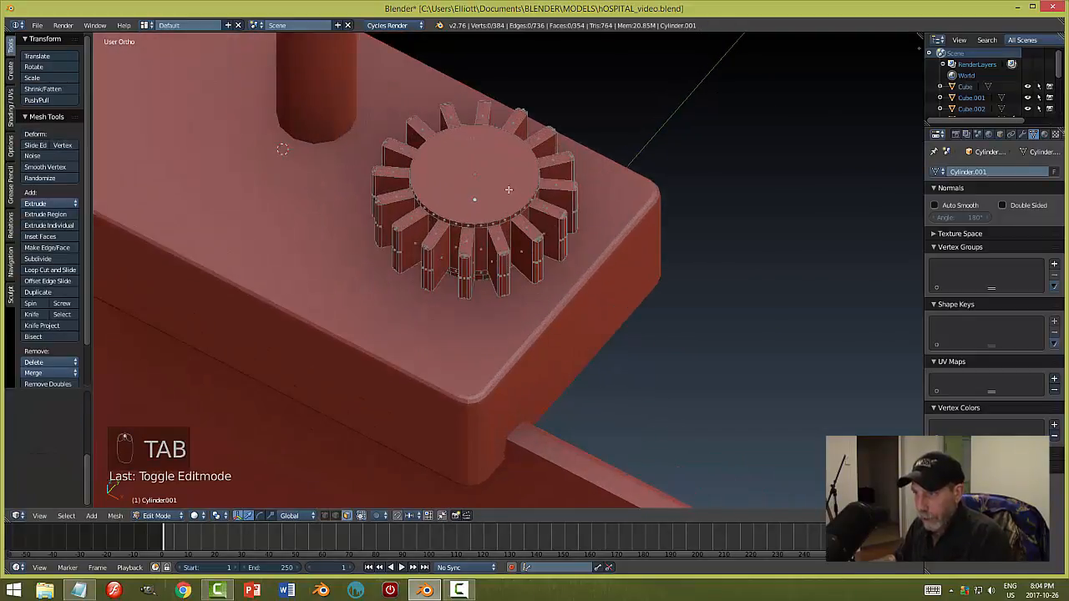
right_click(508, 191)
key(i)
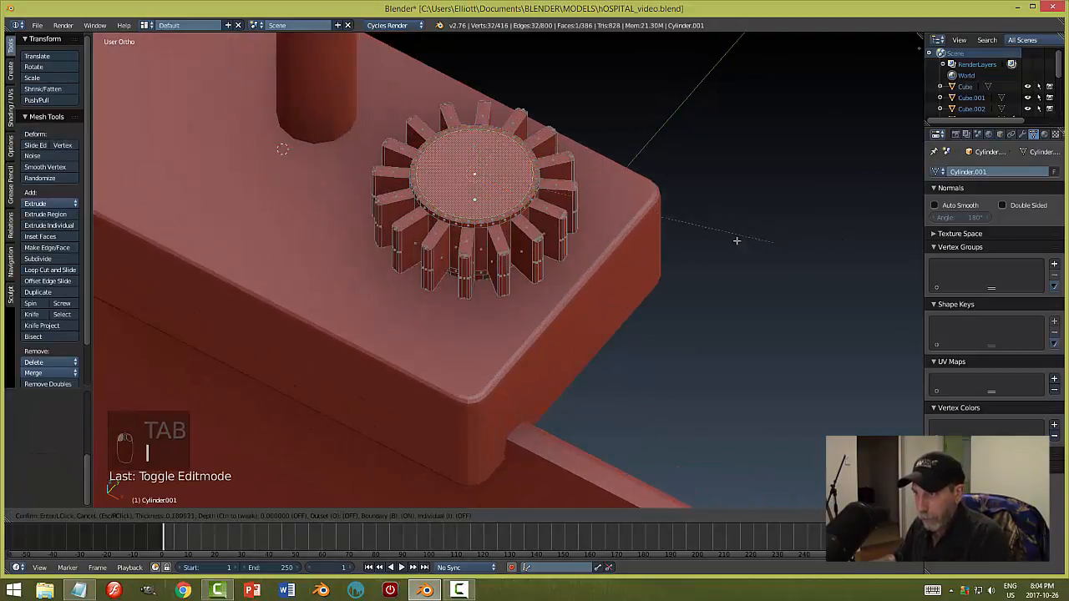
click(685, 233)
- Extrude the inset top face slightly downward along Z as a shallow recess, and adjust the size of its floor by scaling
middle_drag(685, 234, 620, 241)
key(e)
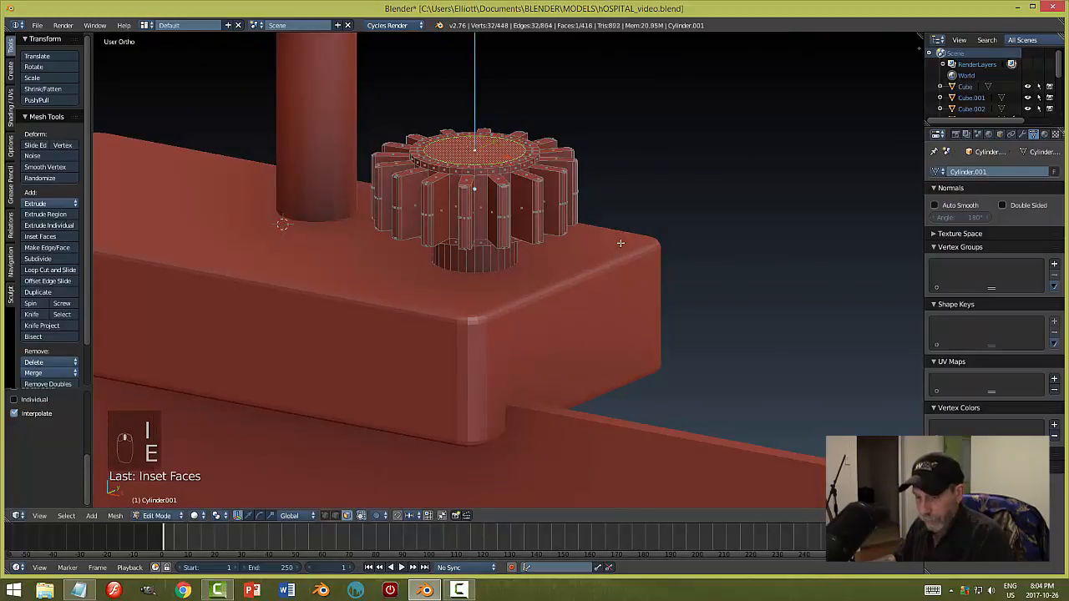
click(620, 241)
drag(474, 111, 475, 117)
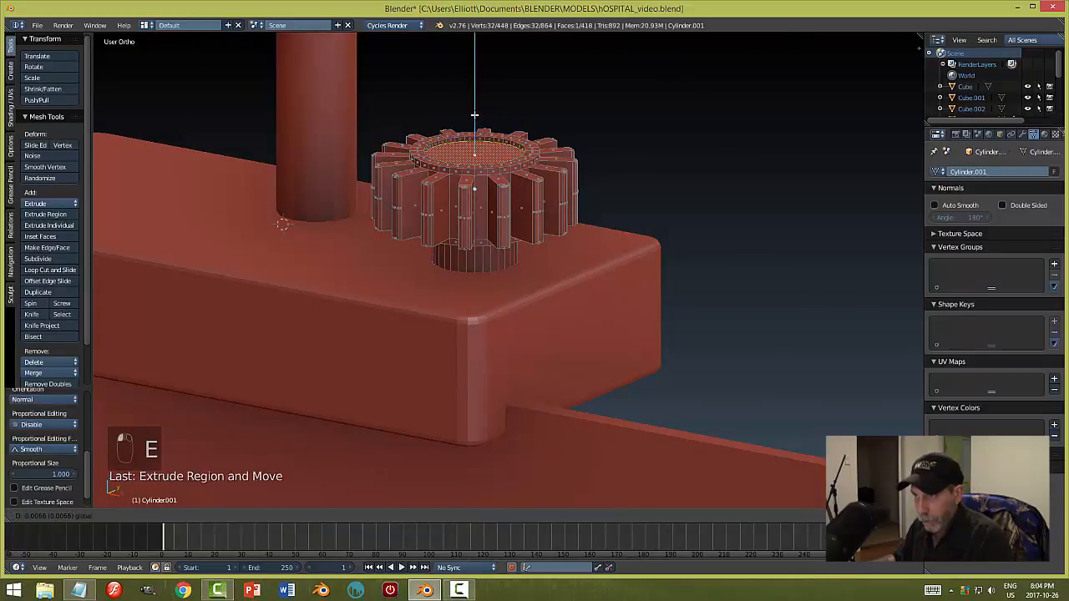
key(s)
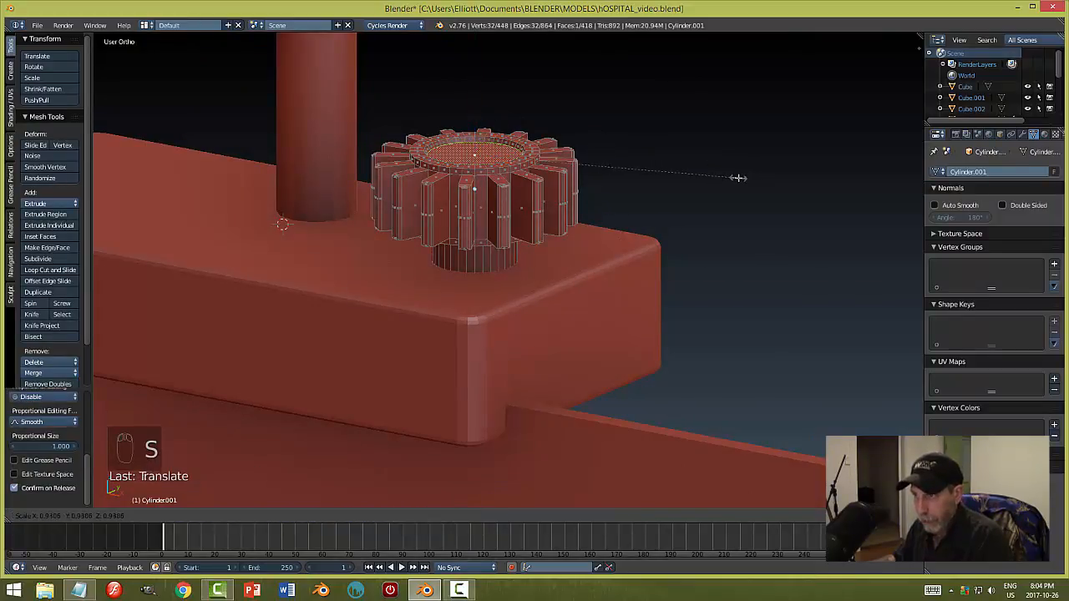
click(787, 214)
- Inset the recess floor again and extrude the inner face slightly upward along Z as a raised centre cap
key(i)
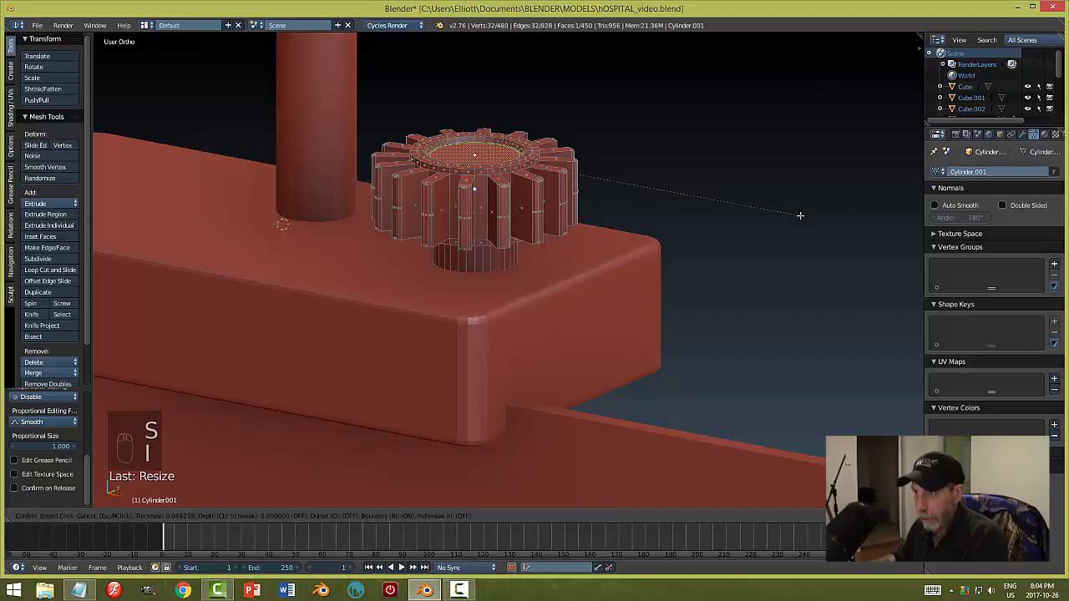
click(631, 226)
key(e)
click(631, 227)
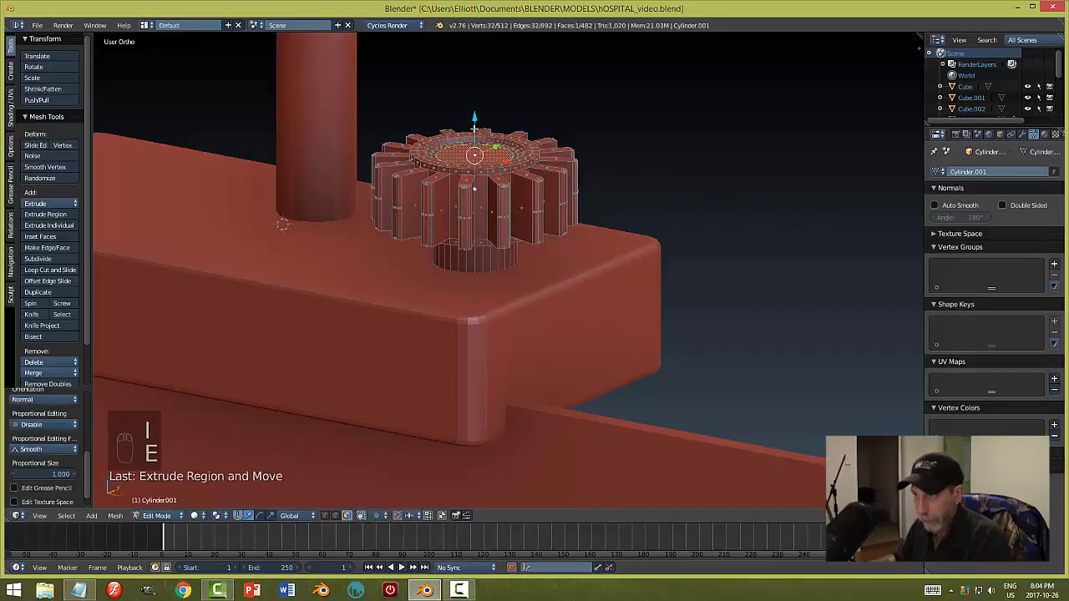
drag(474, 119, 474, 112)
- Bevel the border of the raised centre cap's top face, and clear the selection
key(ctrl+b)
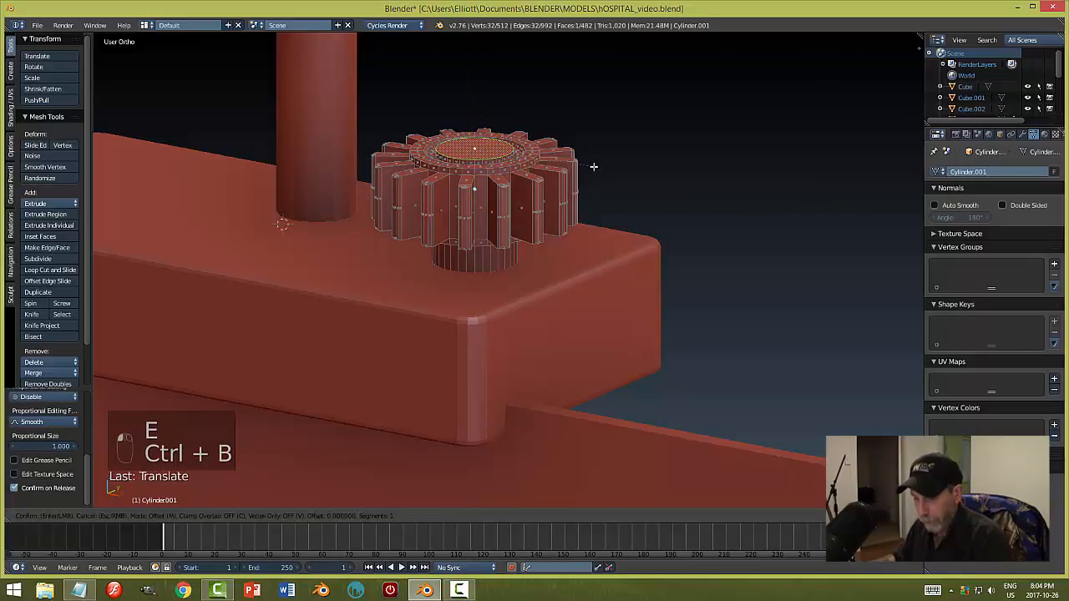
click(623, 223)
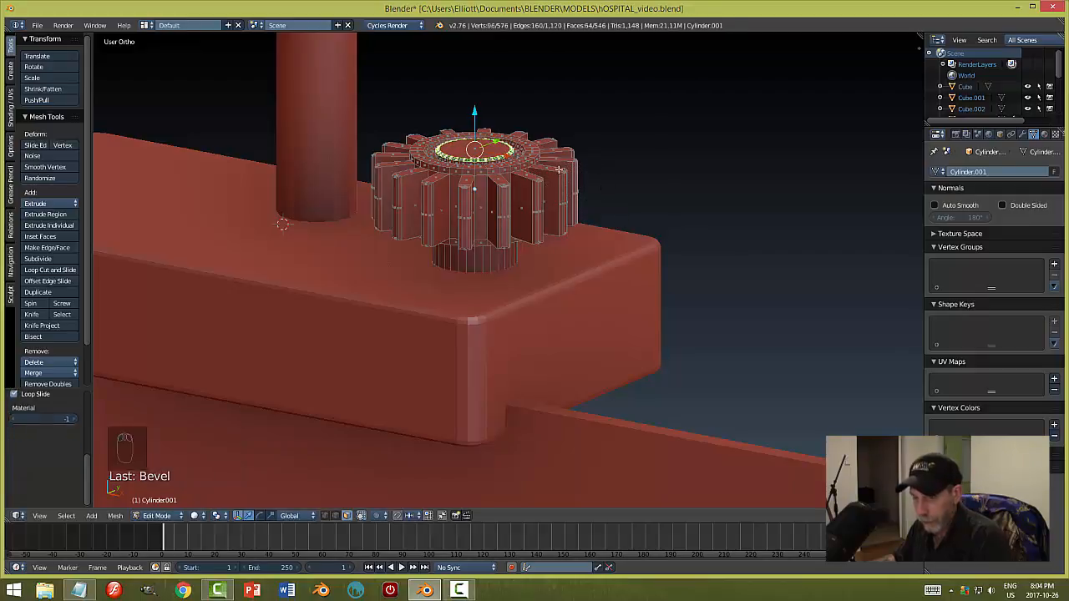
key(a)
- Switch to edge selection and bevel the outer top rim loop of the knob's head with 3 segments
scroll(556, 155, up, 3)
middle_drag(537, 127, 560, 142)
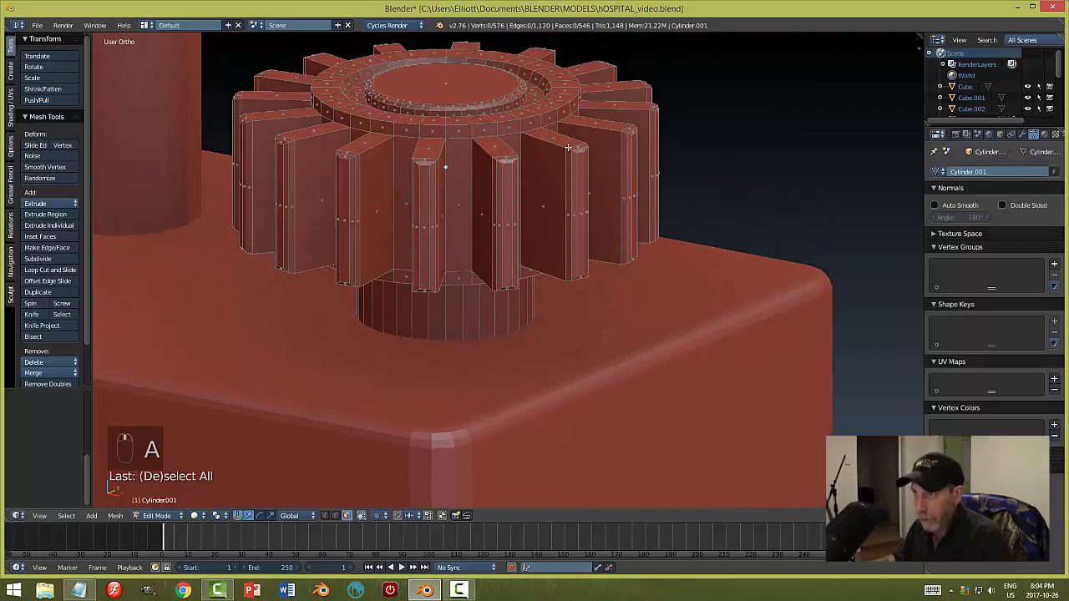
key(ctrl+Tab)
click(547, 136)
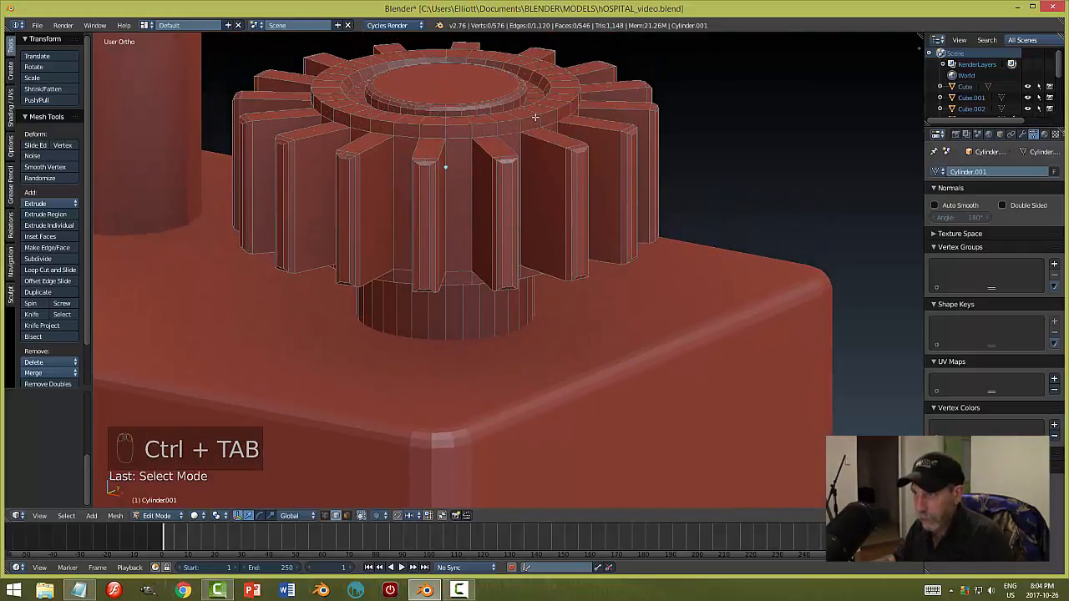
alt+click(535, 117)
key(ctrl+b)
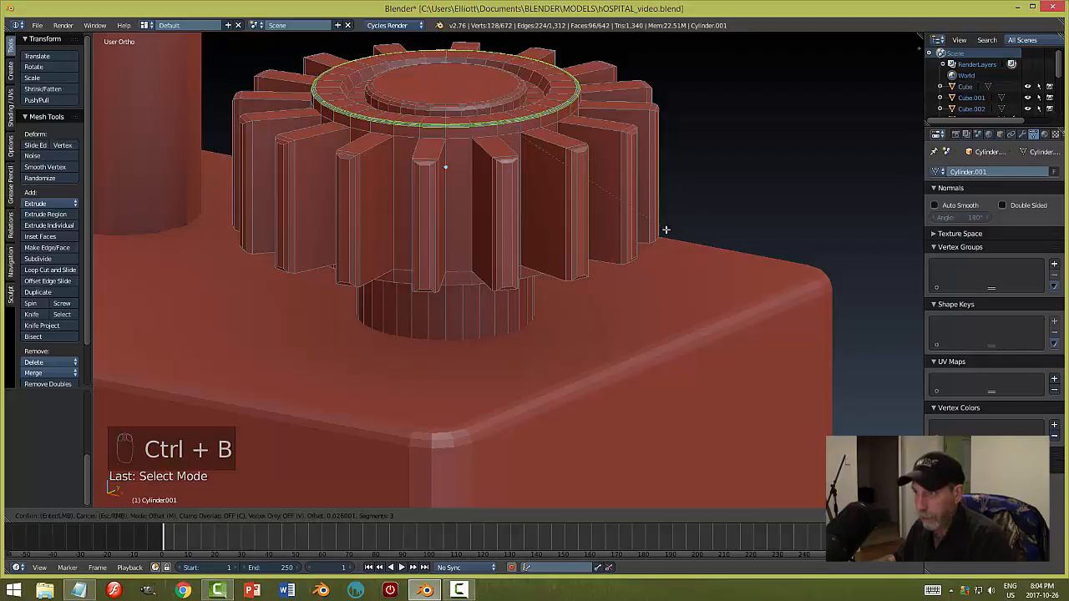
click(643, 207)
key(a)
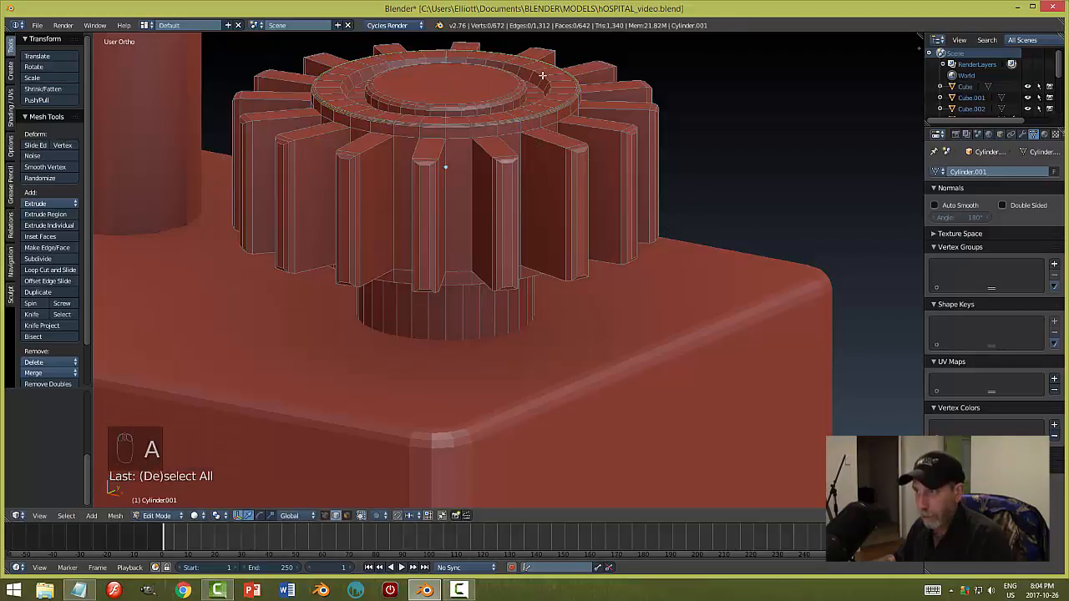
- Bevel the inner rim loop around the knob's recess, and return to Object Mode
alt+click(542, 75)
key(ctrl+b)
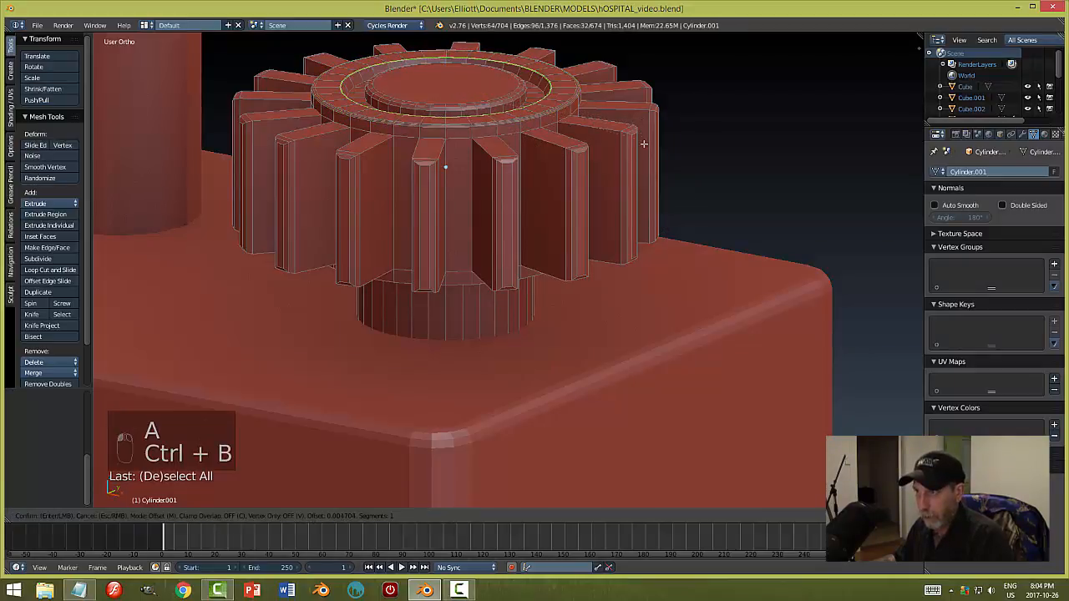
click(657, 172)
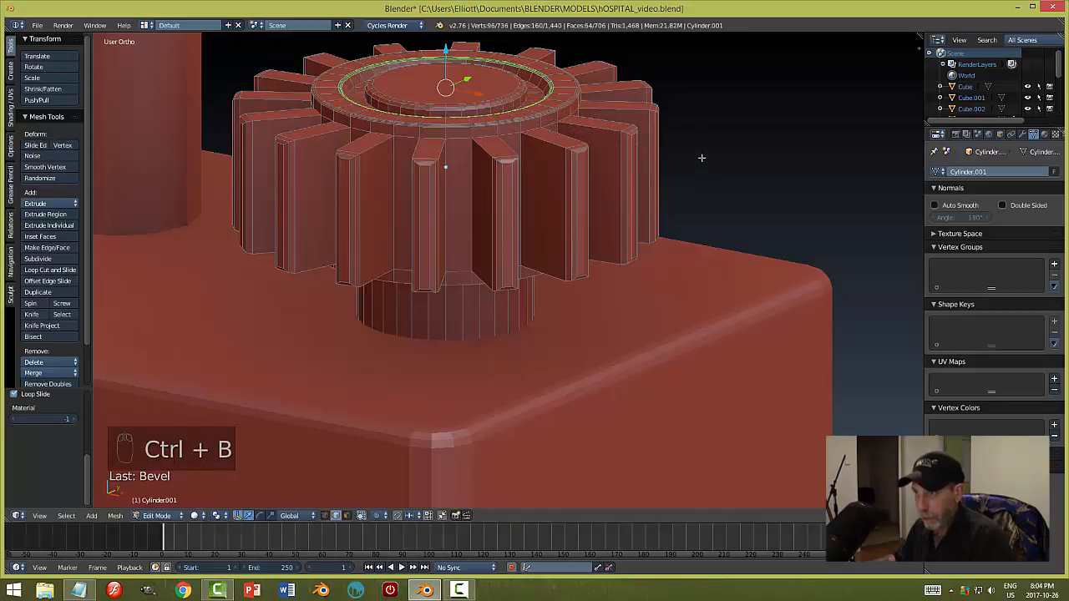
key(a)
key(Tab)
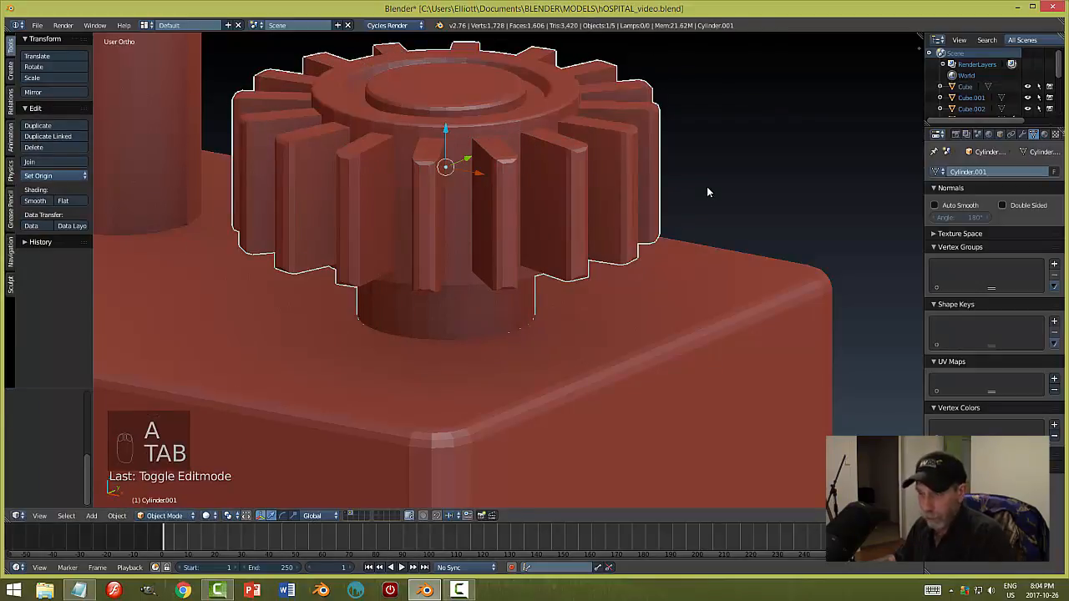
- Shade the knob smooth with Auto Smooth at an angle of 45°, and save the file
key(a)
scroll(579, 186, down, 5)
middle_drag(550, 185, 608, 246)
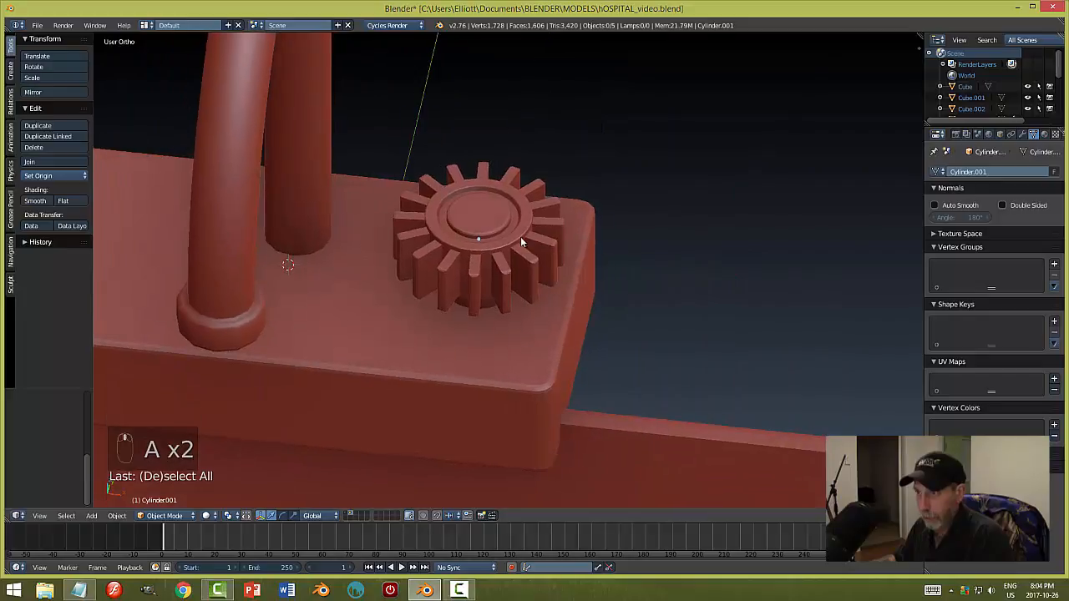
click(523, 242)
click(35, 201)
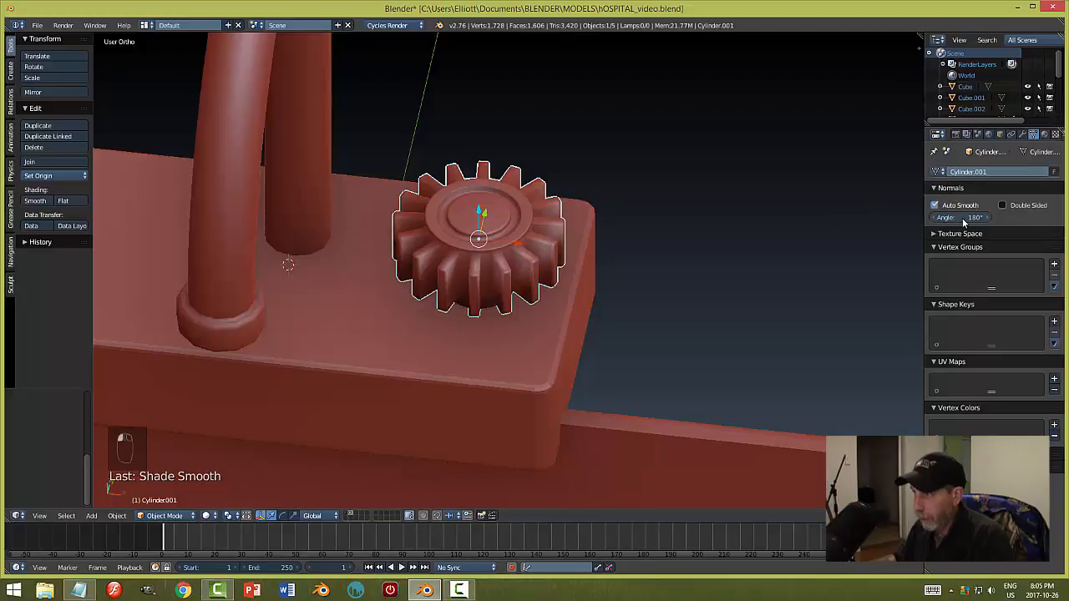
key(Return)
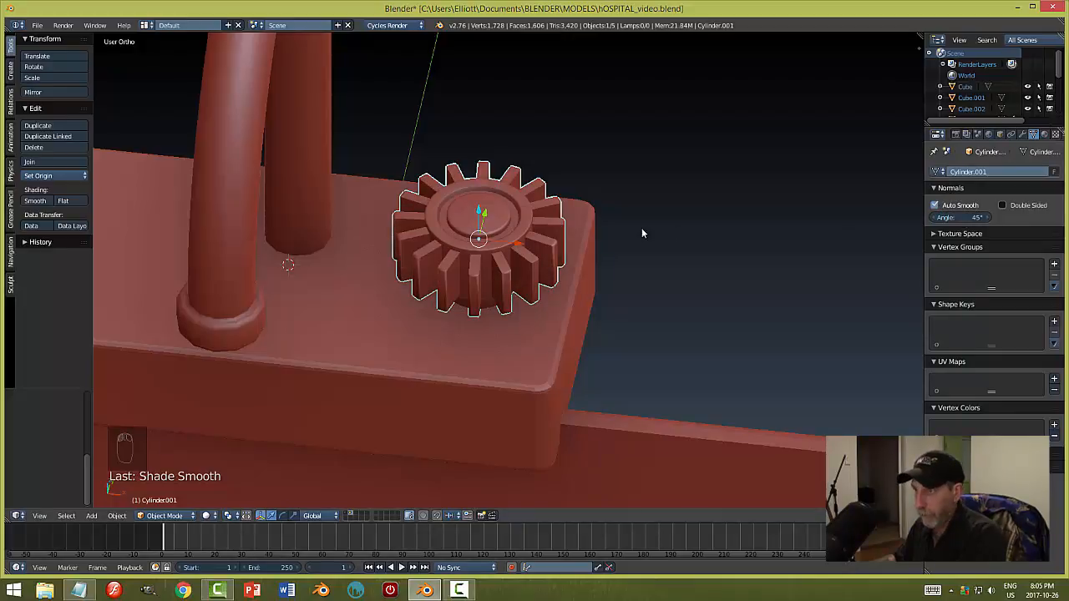
key(a)
middle_drag(724, 227, 599, 262)
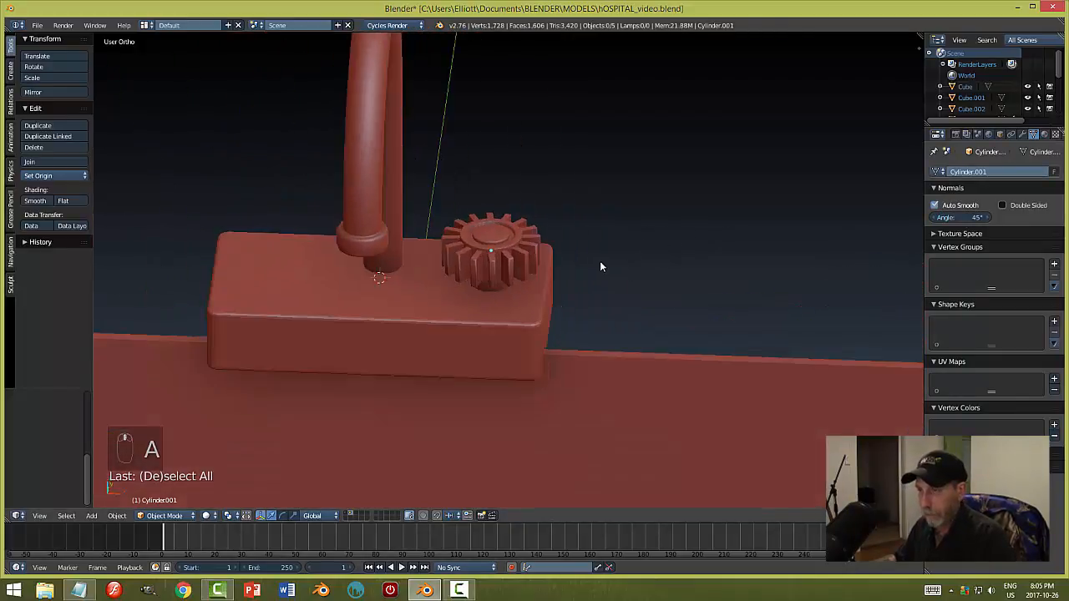
key(ctrl+s)
- Move the knob slightly along X toward the faucet pipe in the top view
middle_drag(679, 259, 615, 284)
right_click(501, 260)
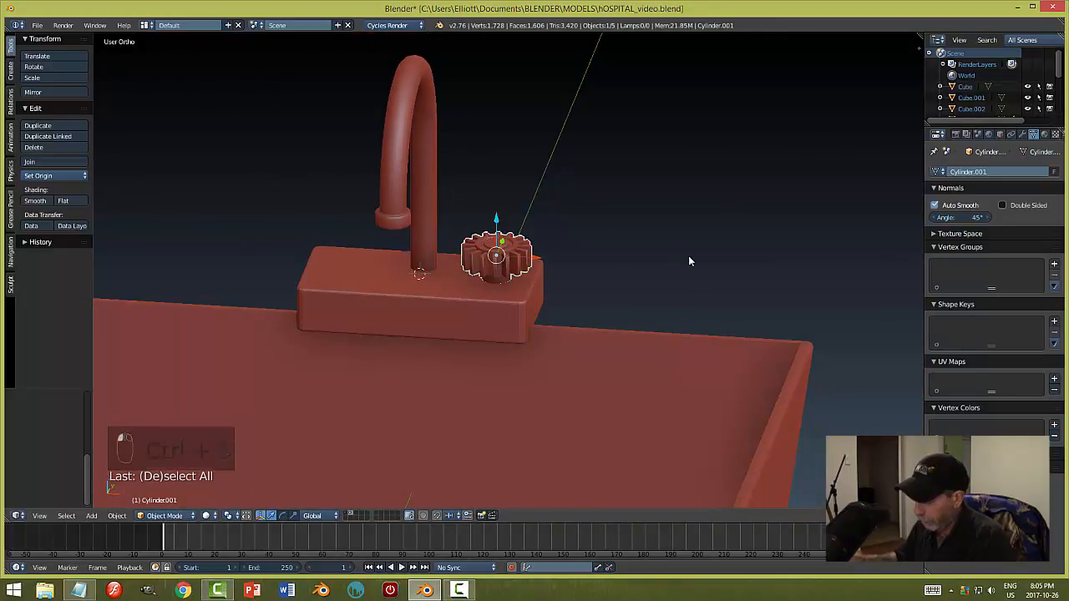
key(KP_7)
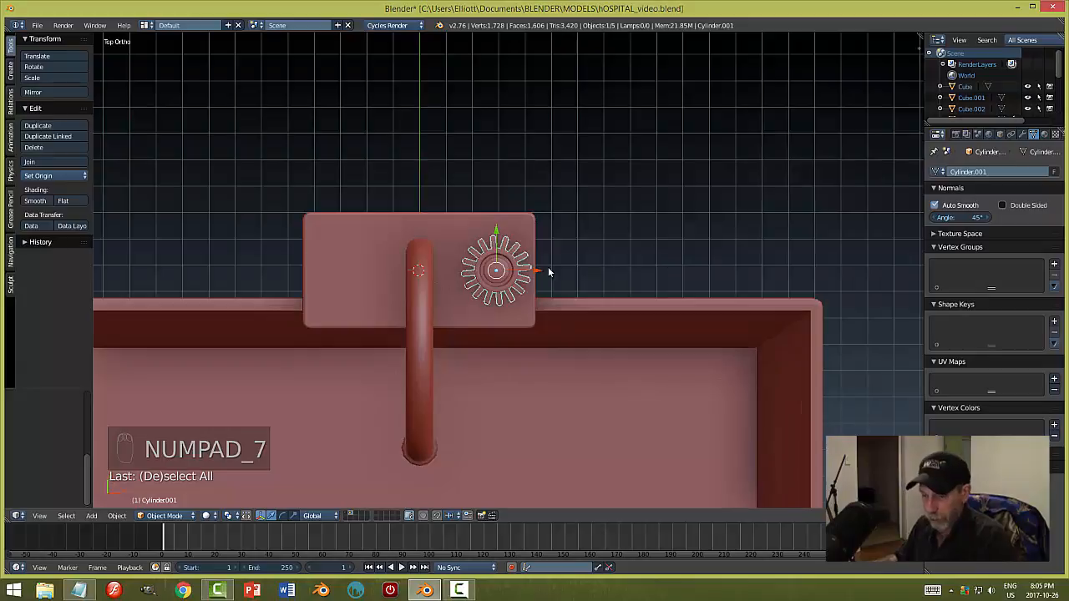
drag(537, 269, 528, 270)
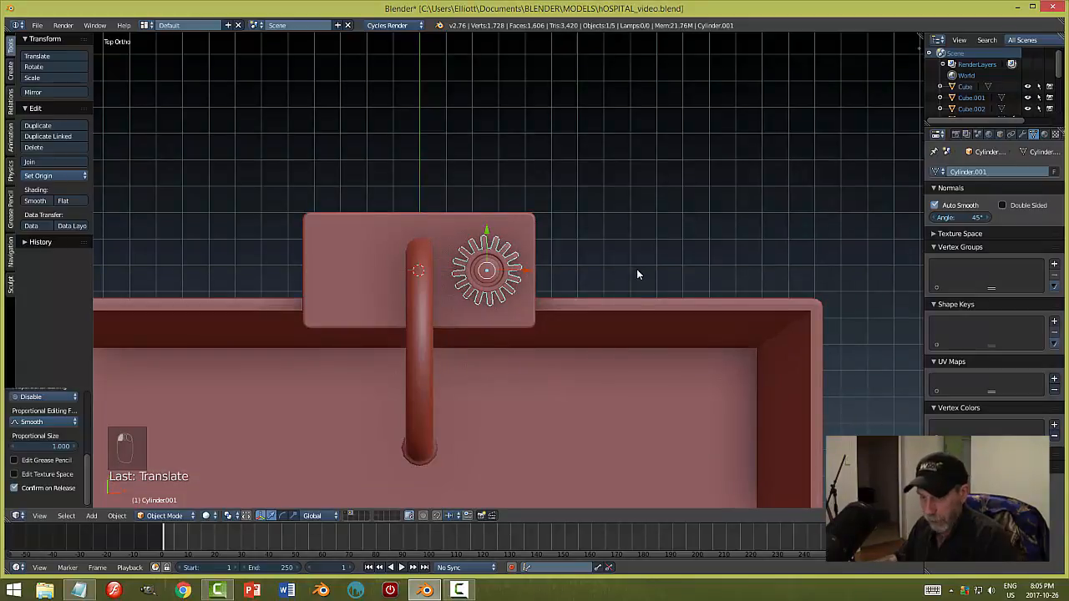
- Duplicate the knob along X to the opposite side of the faucet pipe, and save the file
key(shift+d)
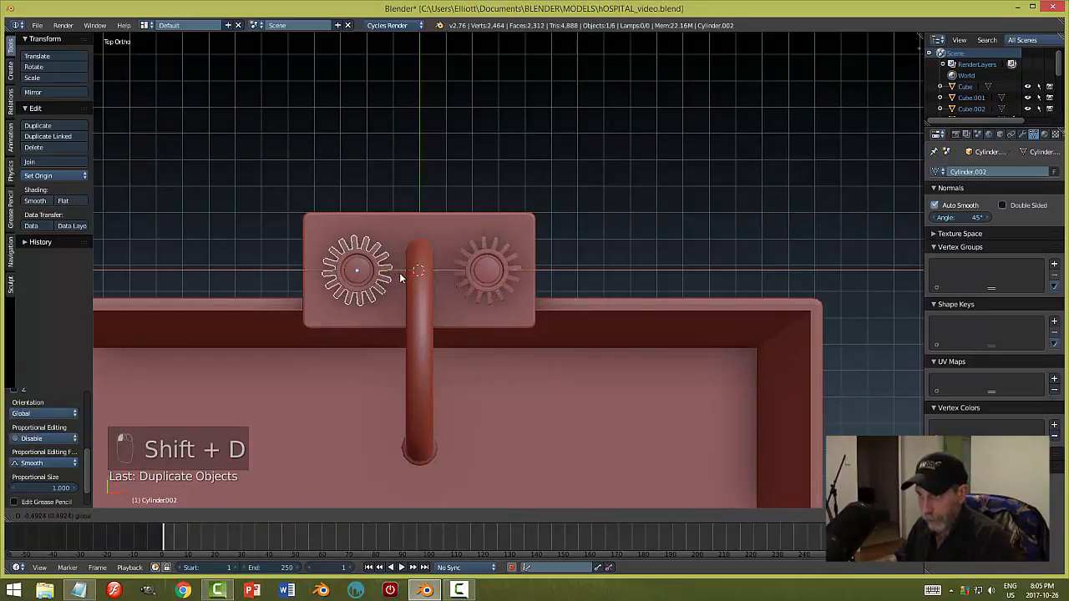
click(360, 278)
key(a)
middle_drag(575, 356, 554, 308)
scroll(509, 255, down, 5)
key(ctrl+s)
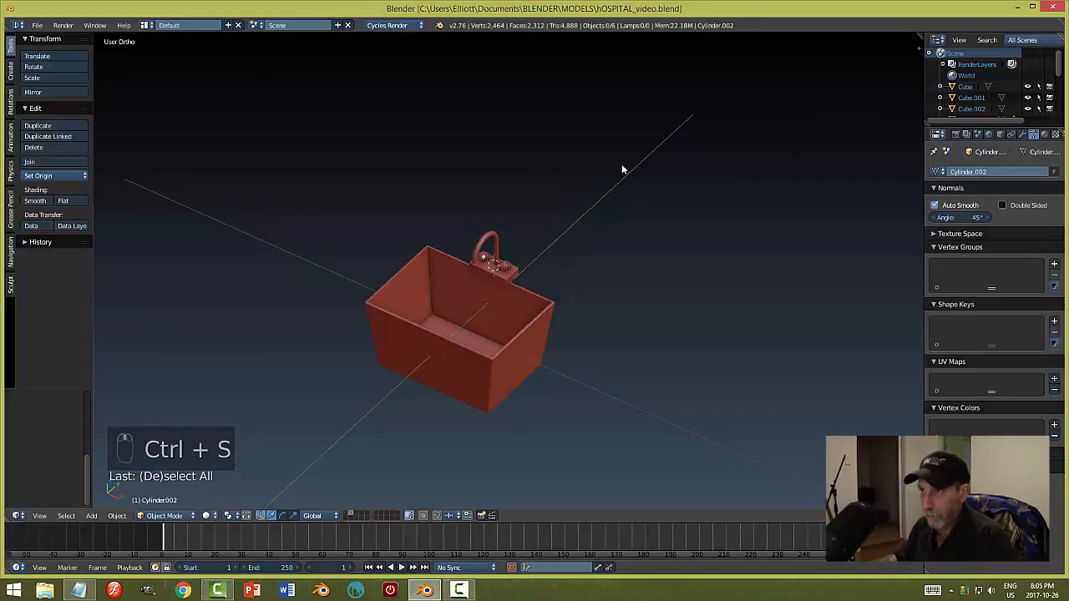
- Inspect the circular drain recess in the basin floor up close in Edit Mode, and return to Object Mode
scroll(589, 246, up, 4)
middle_drag(589, 245, 487, 293)
scroll(526, 266, down, 2)
scroll(482, 295, up, 6)
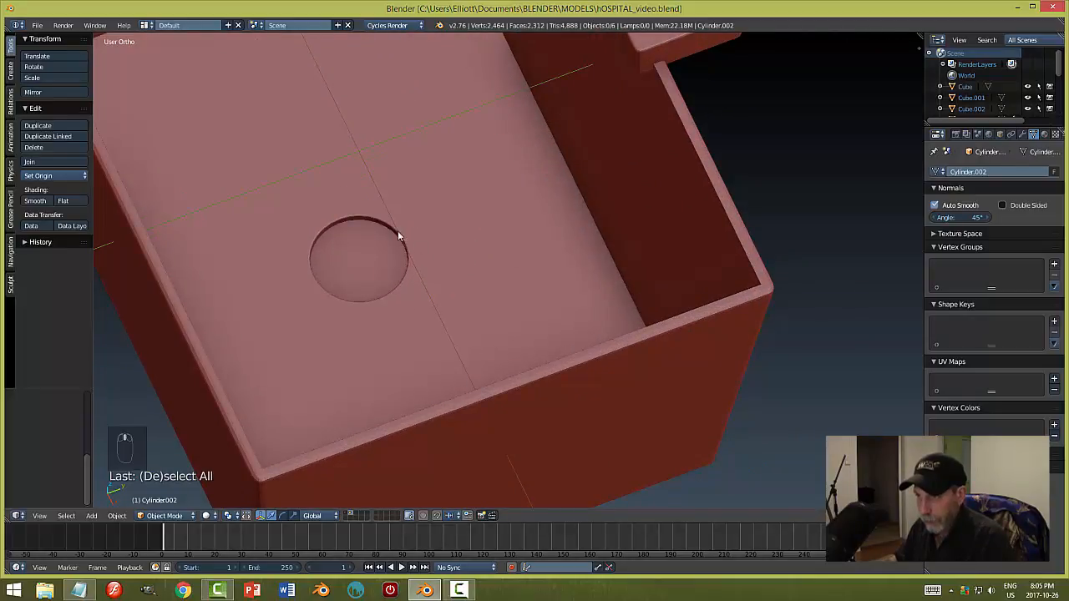
right_click(400, 238)
key(Tab)
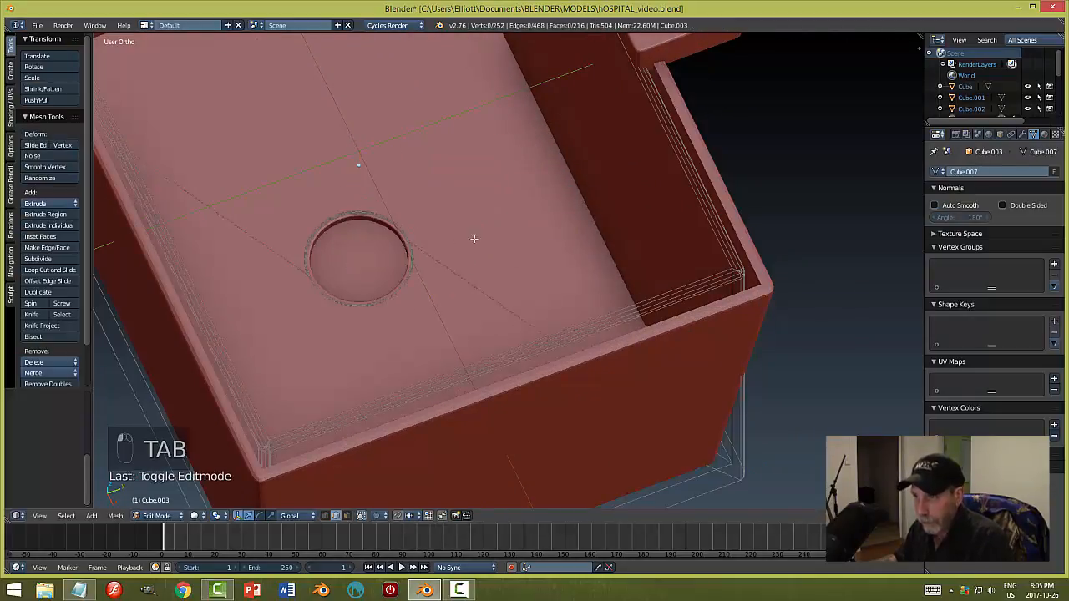
scroll(473, 239, up, 5)
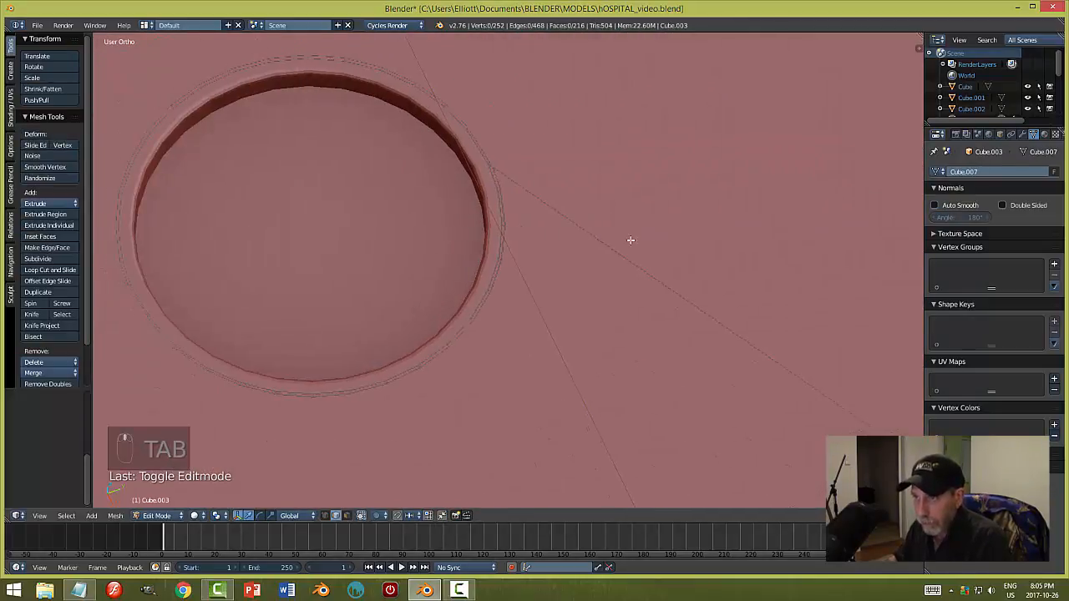
middle_drag(630, 241, 599, 236)
scroll(595, 241, down, 4)
shift+middle_drag(551, 274, 537, 215)
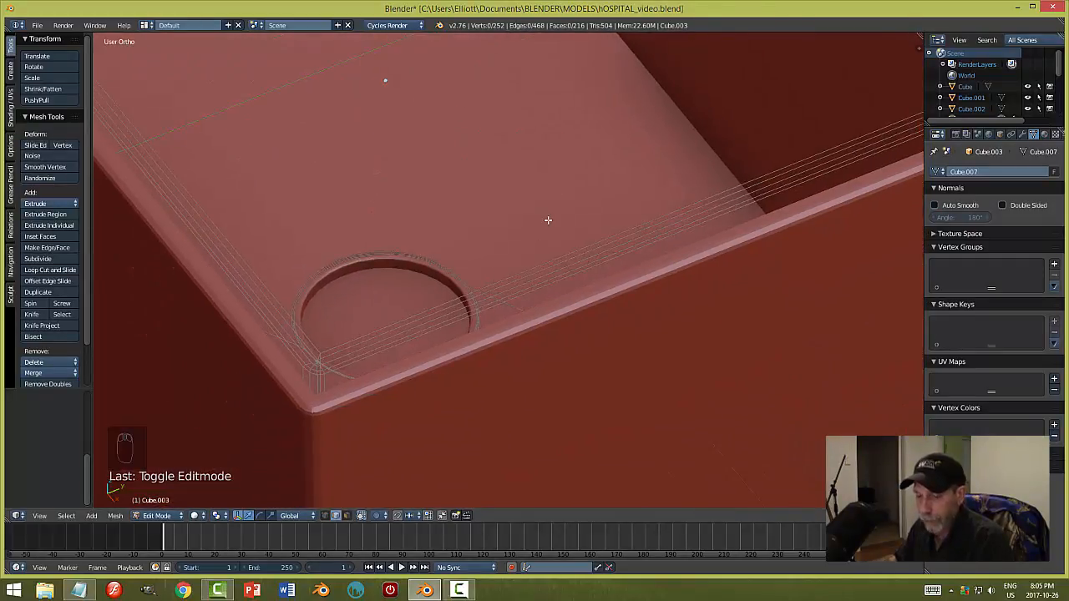
key(Tab)
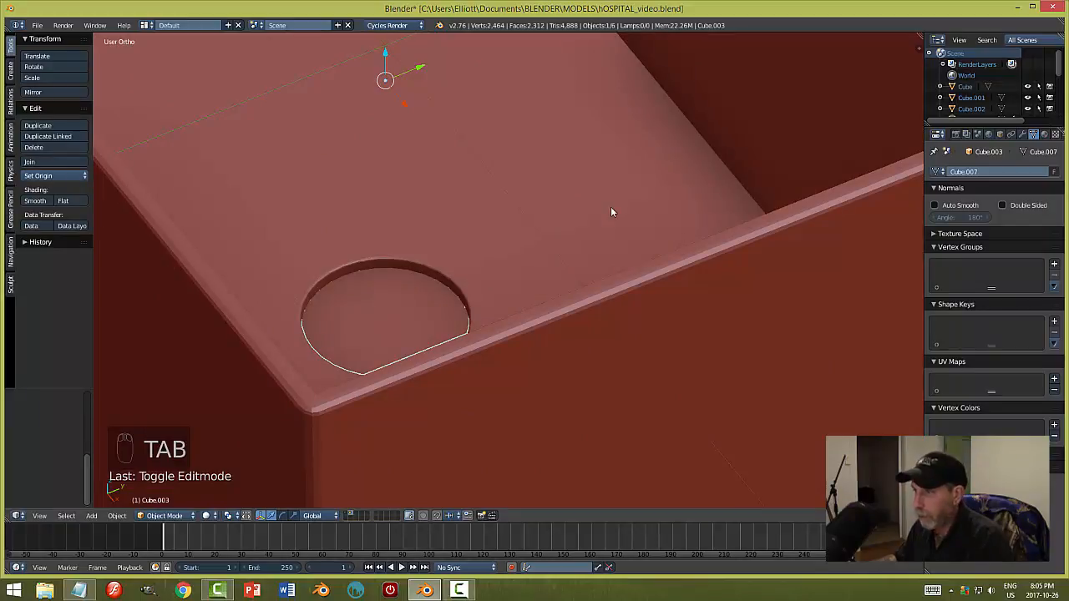
- Deselect everything and save the file over the existing one
key(a)
key(a)
scroll(583, 207, down, 1)
middle_drag(583, 207, 472, 306)
key(ctrl+s)
click(592, 209)
- Select the lower outer edge loop of the drain fitting's wider section in Edit Mode with edge selection
right_click(468, 306)
key(Tab)
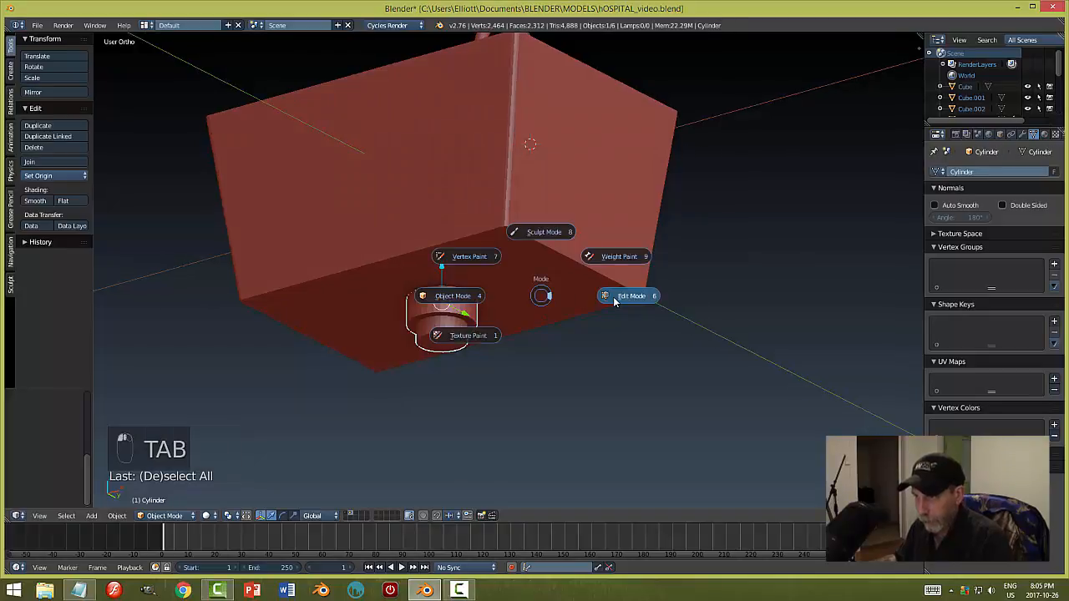
click(614, 302)
scroll(513, 327, up, 4)
shift+middle_drag(607, 220, 640, 203)
key(ctrl+Tab)
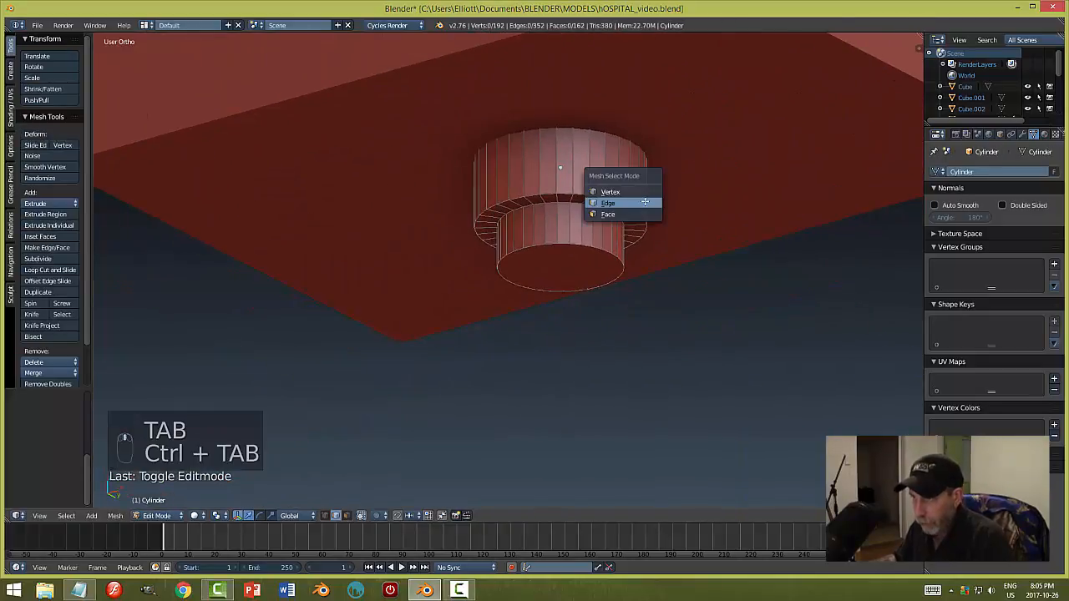
click(645, 203)
alt+right_click(568, 198)
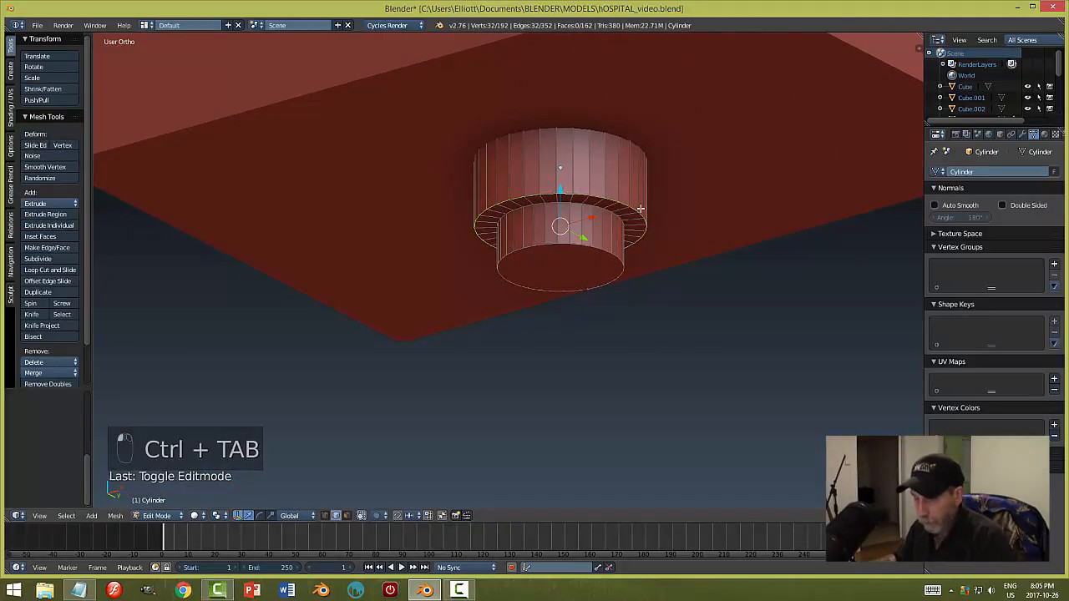
- Try to bevel the selected rim loop of the drain fitting, and undo the bevel
key(ctrl+b)
key(ctrl+b)
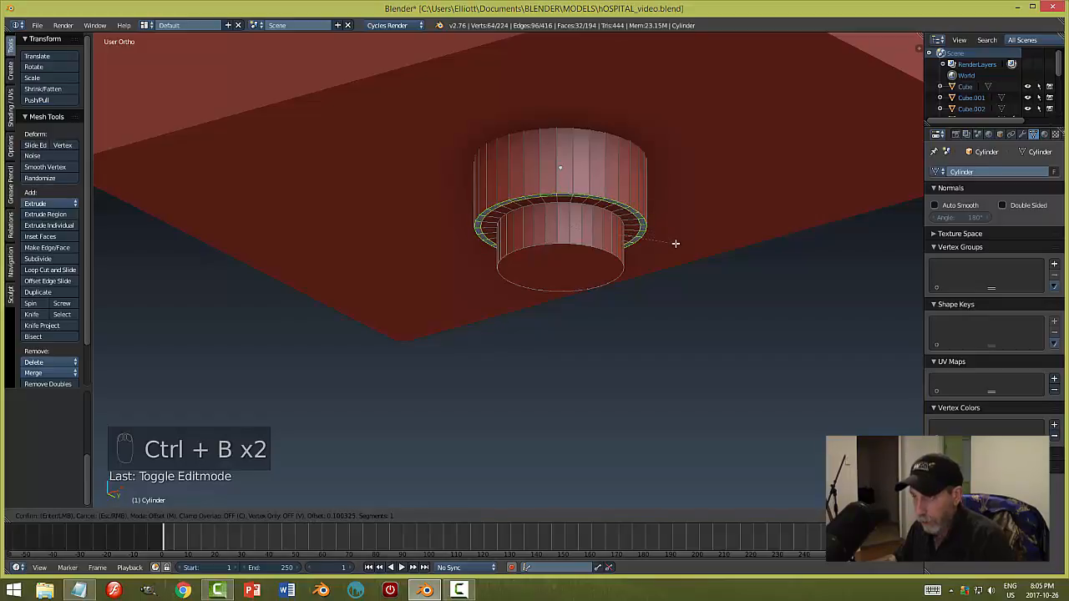
click(686, 262)
middle_drag(692, 207, 692, 232)
scroll(692, 234, up, 4)
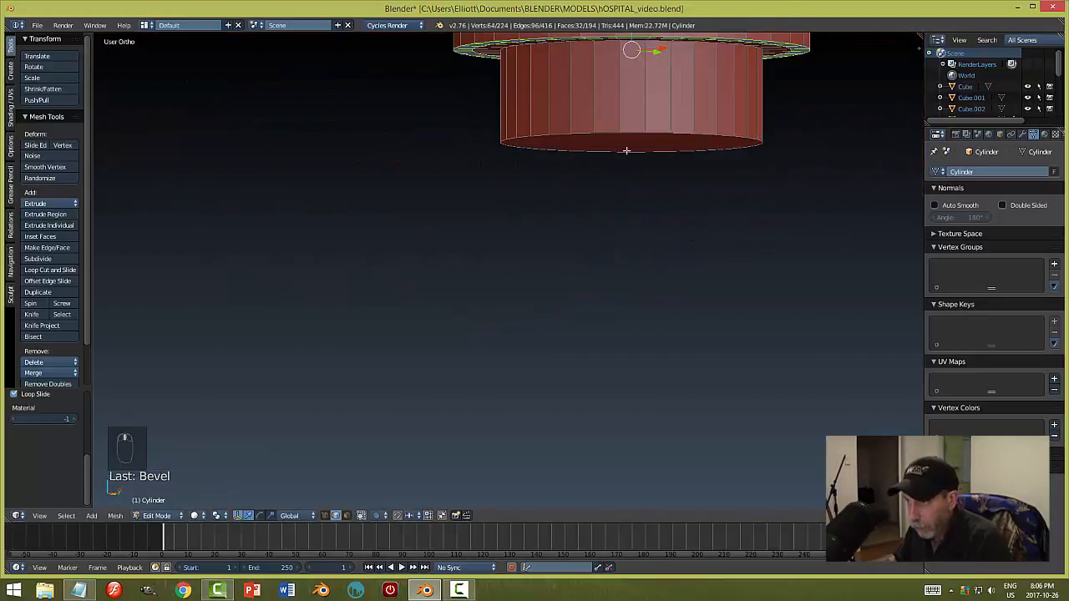
shift+middle_drag(601, 178, 533, 169)
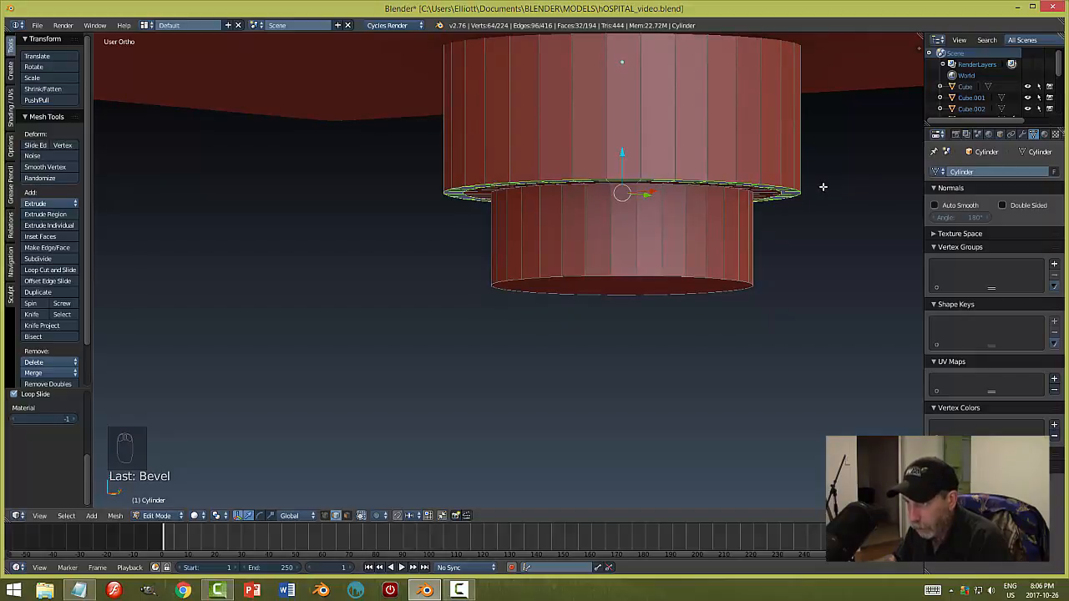
key(ctrl+z)
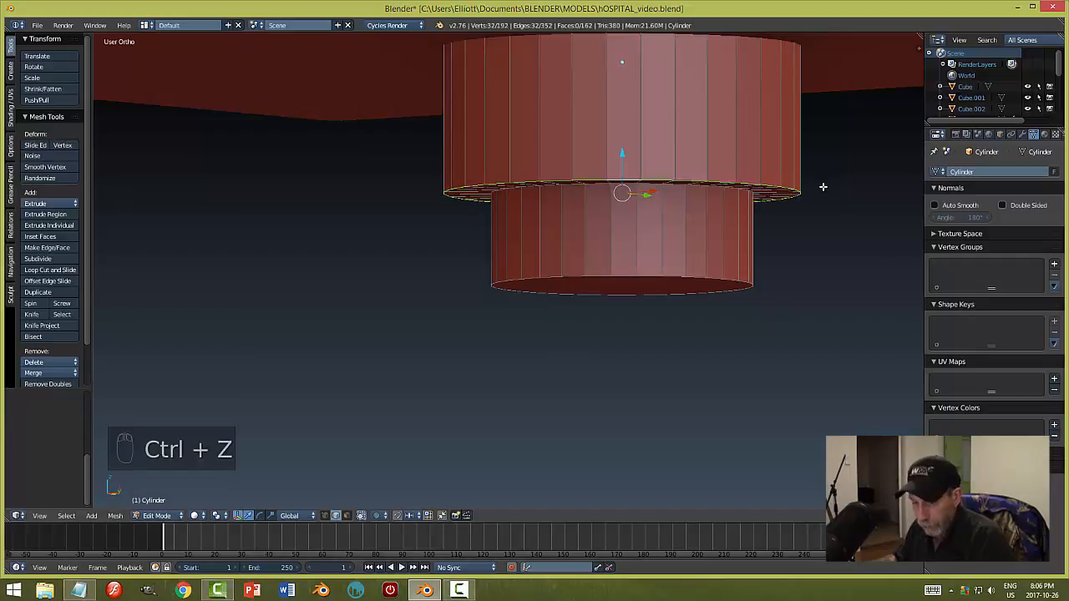
- Apply the drain fitting's scale in Object Mode
key(Tab)
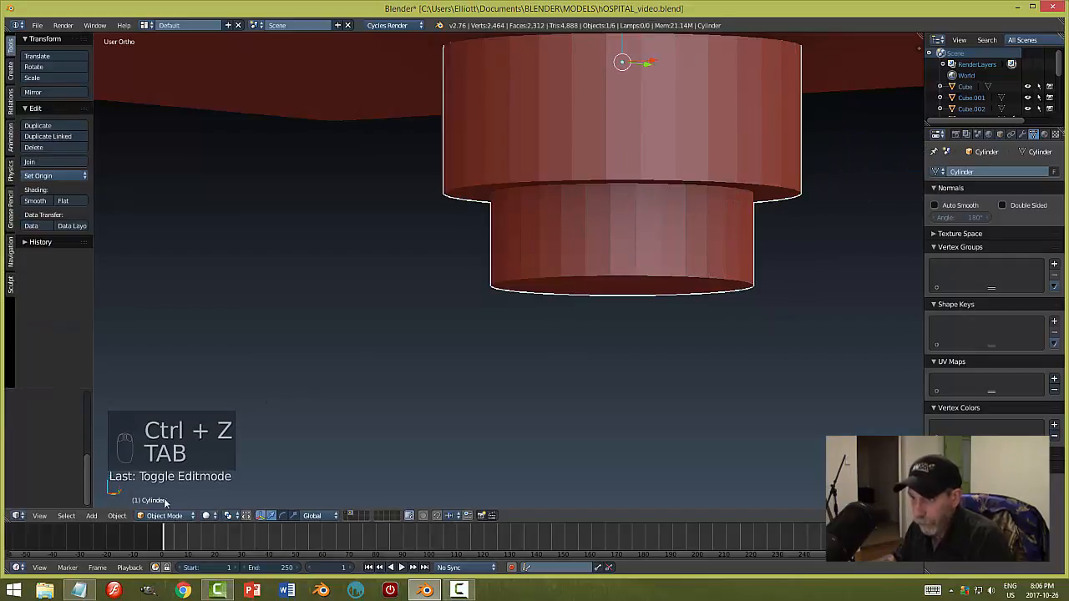
click(117, 515)
mouse_move(155, 430)
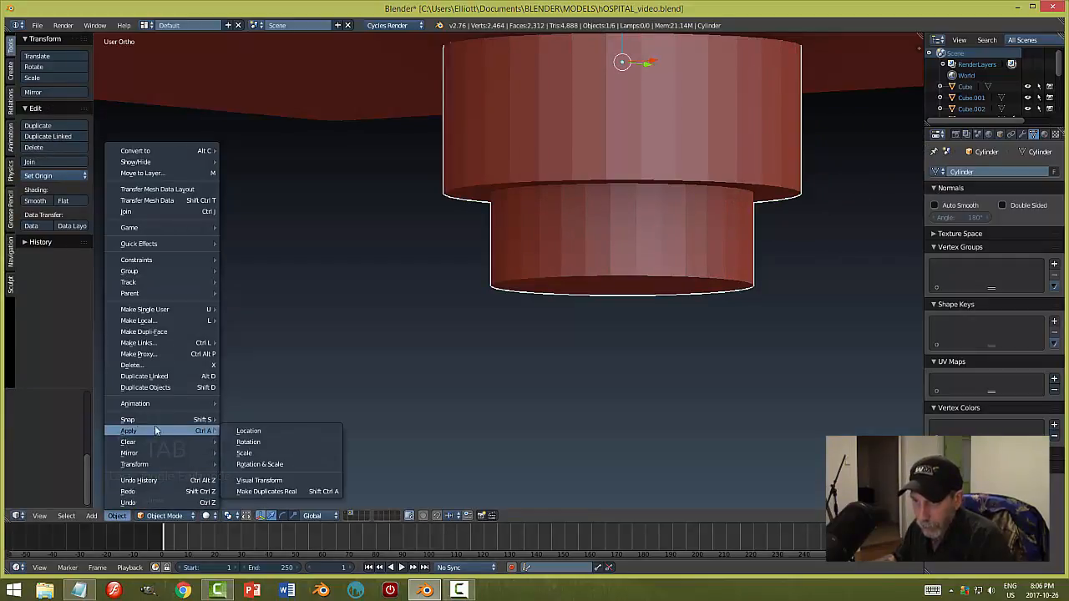
click(290, 453)
- Bevel the lower rim loop of the drain fitting's wider section with a narrow rounded edge, and return to Object Mode
key(Tab)
click(780, 218)
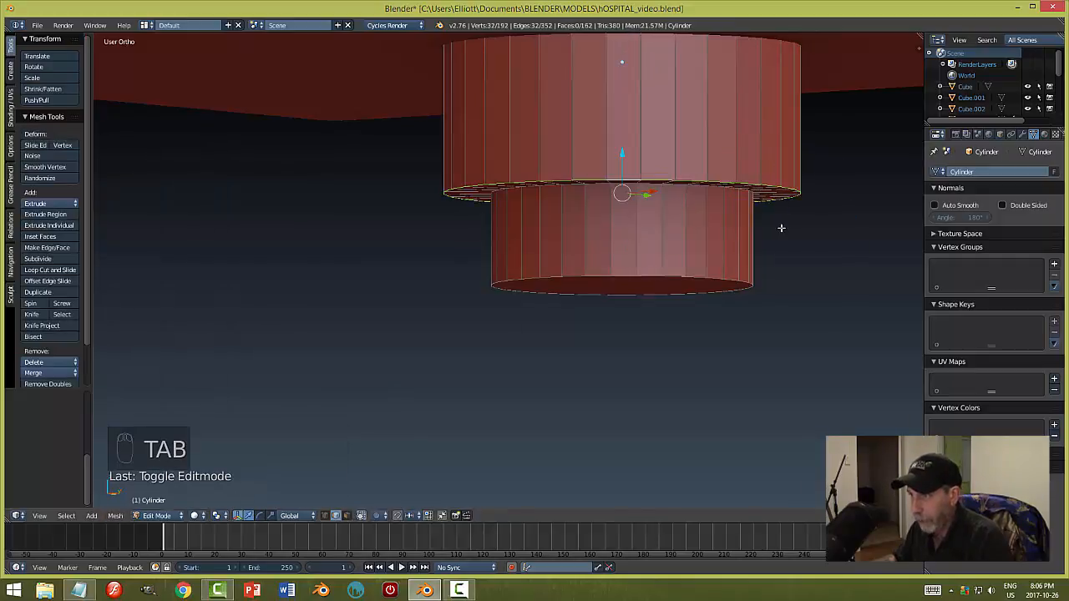
key(ctrl+b)
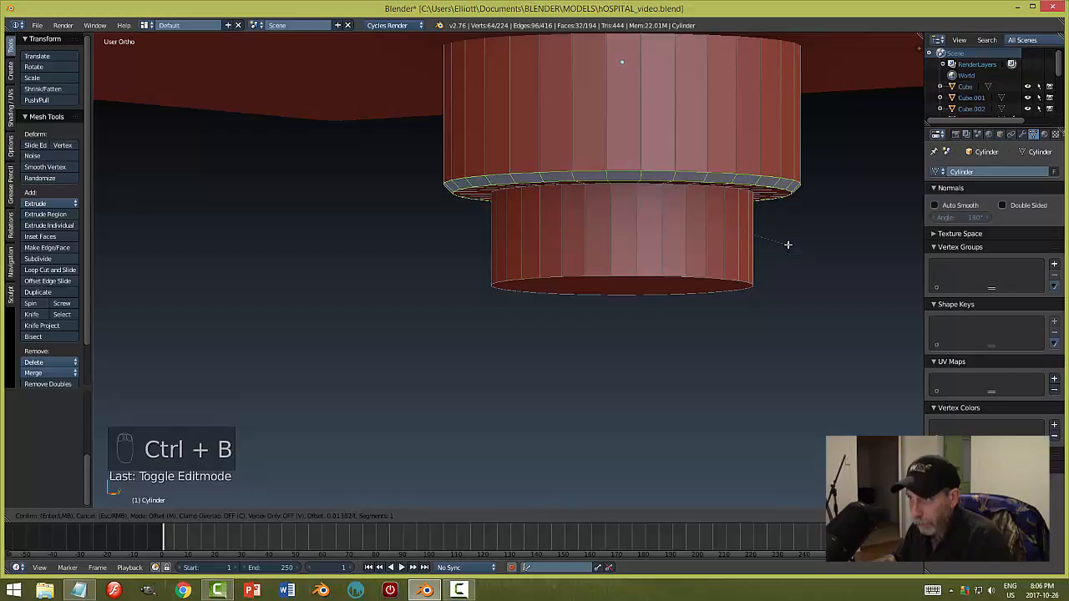
click(787, 239)
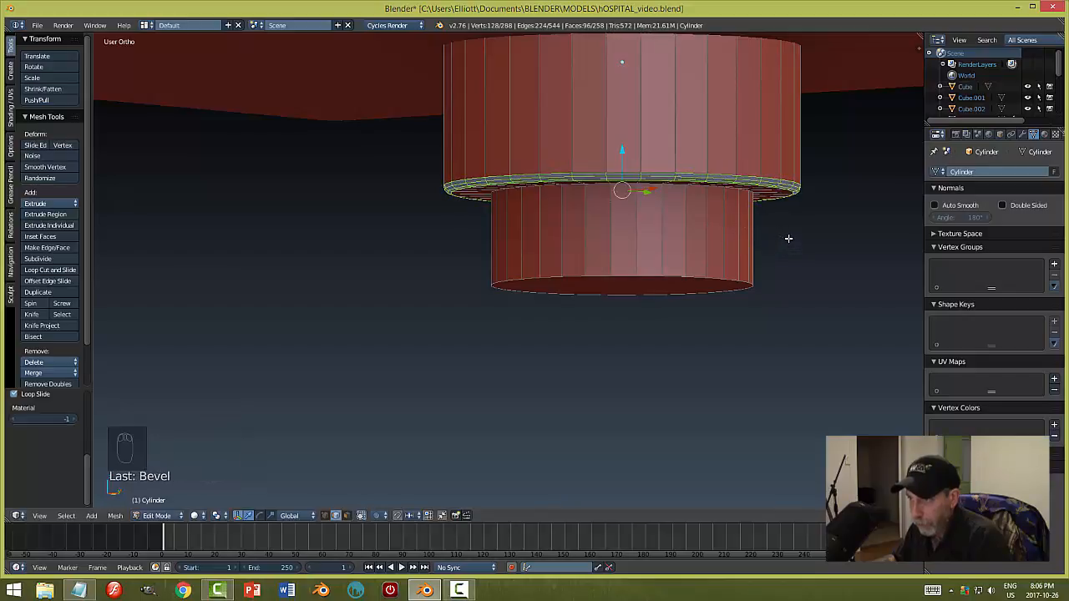
key(a)
key(Tab)
click(835, 254)
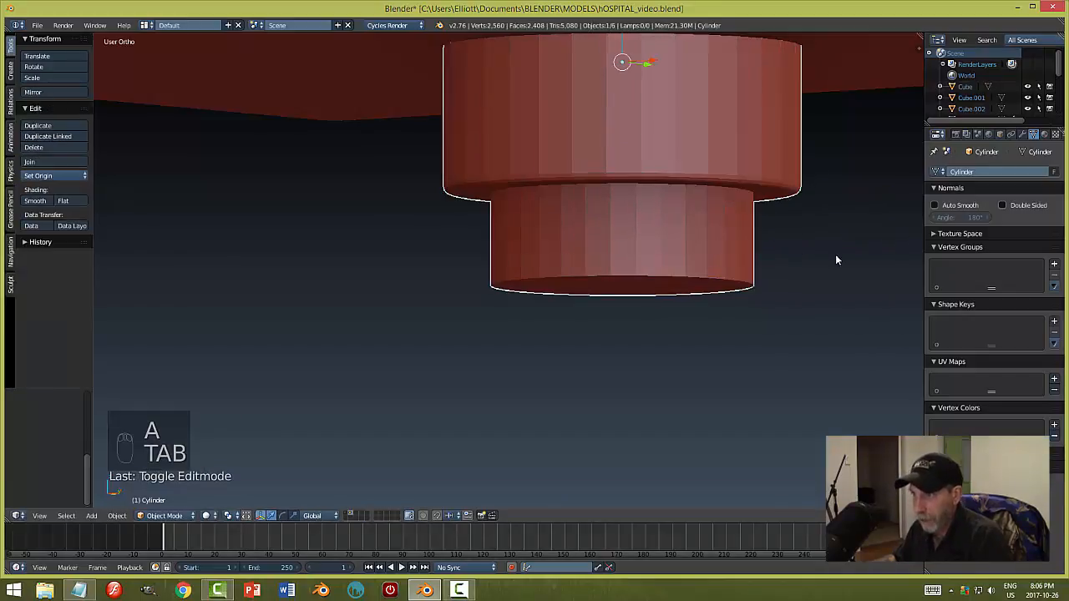
- Clear the selection and save the file
key(a)
key(a)
scroll(785, 257, down, 6)
mouse_move(692, 280)
middle_down()
mouse_move(718, 210)
mouse_move(685, 346)
mouse_move(660, 286)
mouse_move(706, 296)
mouse_move(642, 275)
mouse_move(653, 264)
mouse_move(725, 238)
mouse_move(661, 262)
mouse_move(802, 258)
mouse_move(736, 278)
mouse_move(700, 273)
mouse_move(709, 303)
mouse_move(665, 297)
mouse_move(771, 306)
mouse_move(777, 286)
mouse_move(766, 317)
mouse_move(795, 276)
mouse_move(651, 287)
mouse_move(720, 306)
mouse_move(709, 302)
mouse_move(755, 282)
mouse_move(689, 311)
mouse_move(674, 290)
mouse_move(732, 310)
mouse_move(704, 264)
middle_up()
key(ctrl+s)
- Scale the basin together with its drain fitting uniformly, and raise both along Z toward the faucet block
right_click(642, 258)
key(s)
click(793, 304)
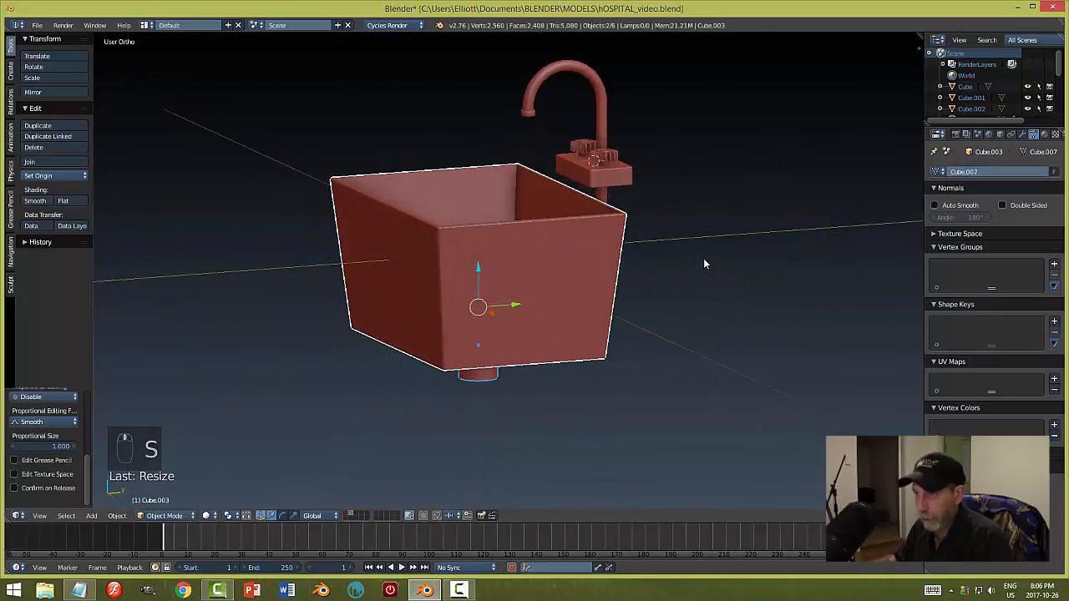
drag(478, 266, 482, 247)
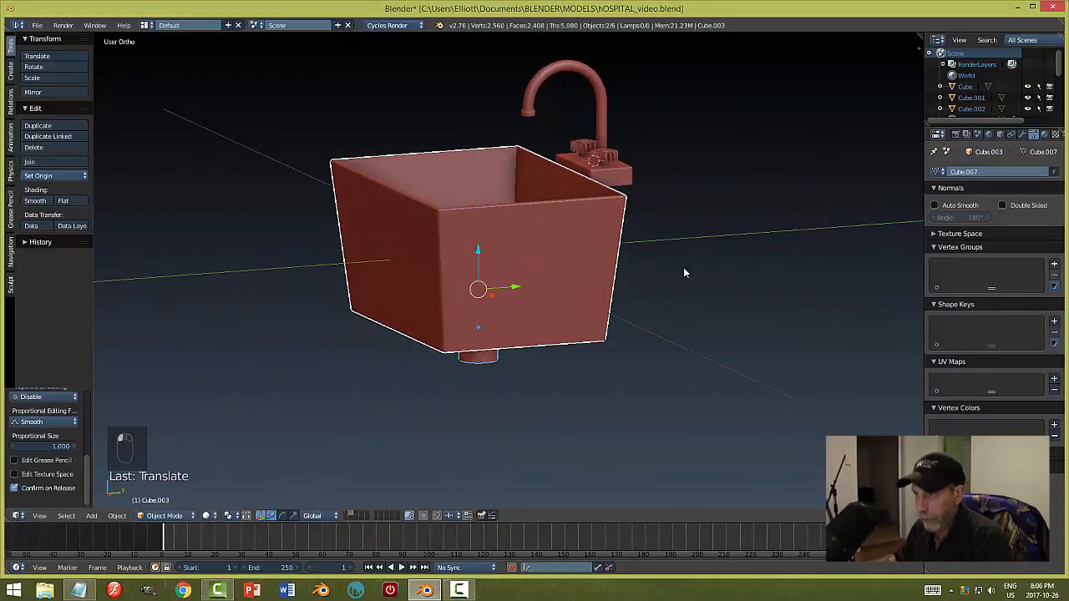
- Move the basin and drain fitting along Y toward the faucet, deselect them, and save the file
middle_drag(682, 268, 569, 294)
drag(511, 288, 527, 288)
key(s)
right_click(769, 309)
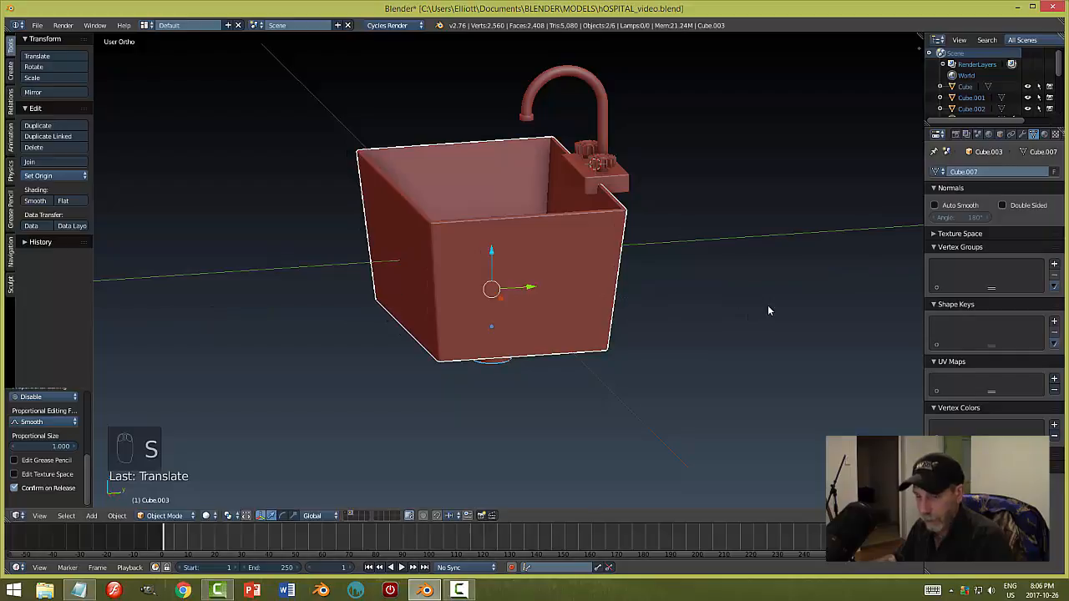
key(a)
scroll(743, 303, down, 3)
middle_drag(742, 302, 679, 336)
key(ctrl+s)
scroll(659, 340, up, 2)
click(620, 292)
- Scale the basin and drain fitting along Z to about 0.77, and raise both slightly along Z
shift+right_click(534, 321)
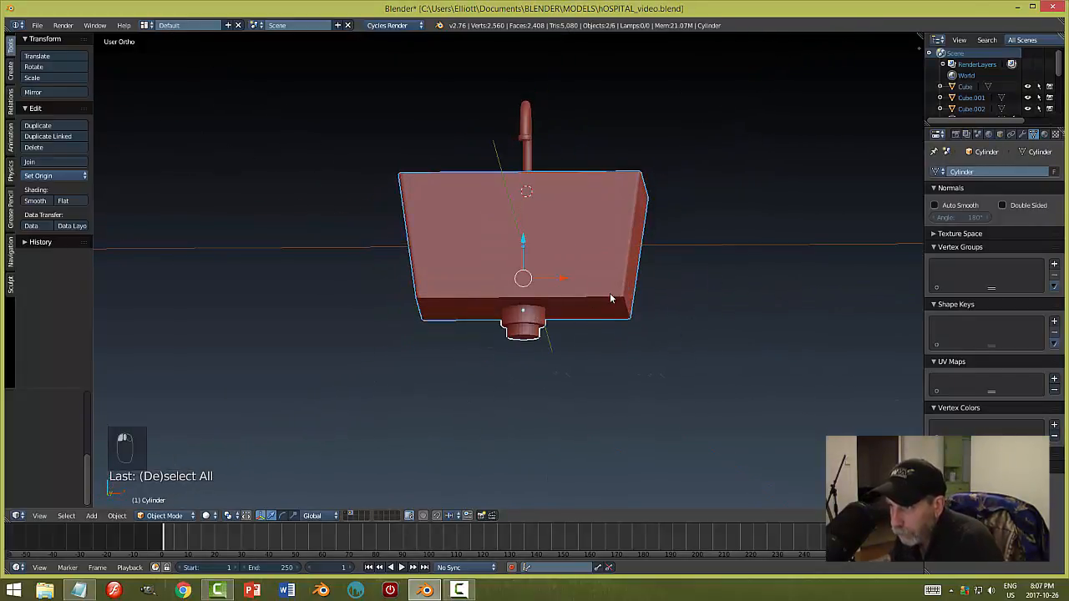
middle_drag(622, 308, 709, 320)
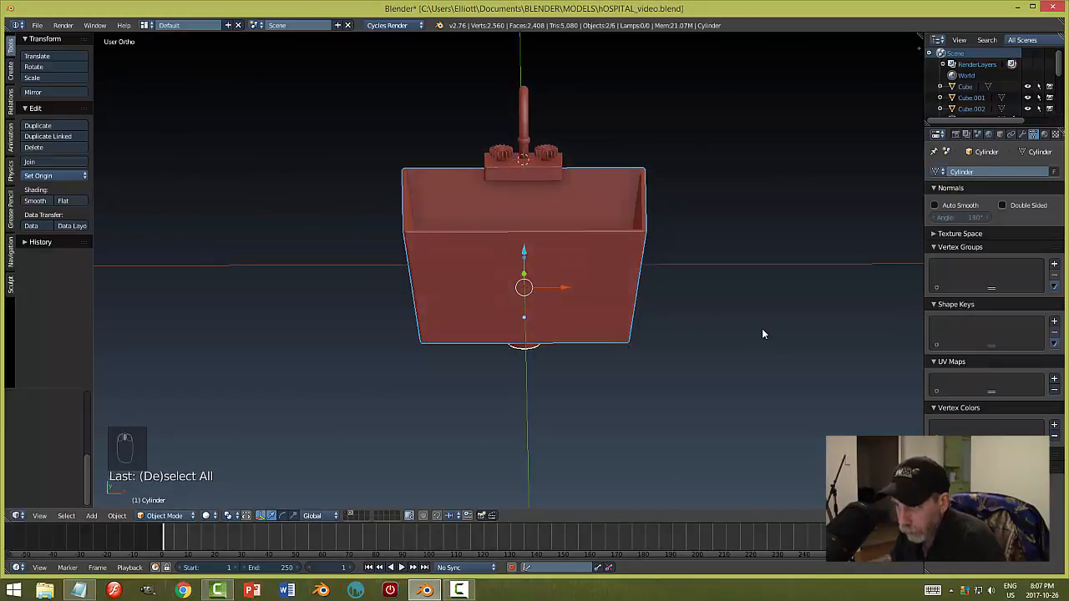
key(s)
key(z)
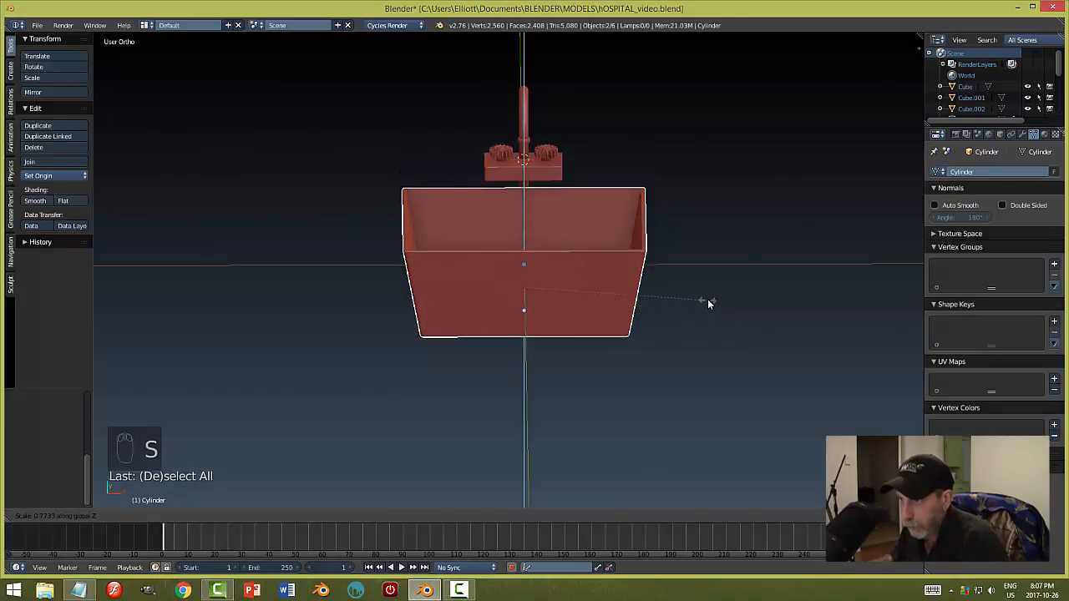
click(708, 304)
drag(527, 256, 523, 243)
- Deselect the basin and drain fitting, and save the file
middle_drag(706, 279, 657, 265)
key(a)
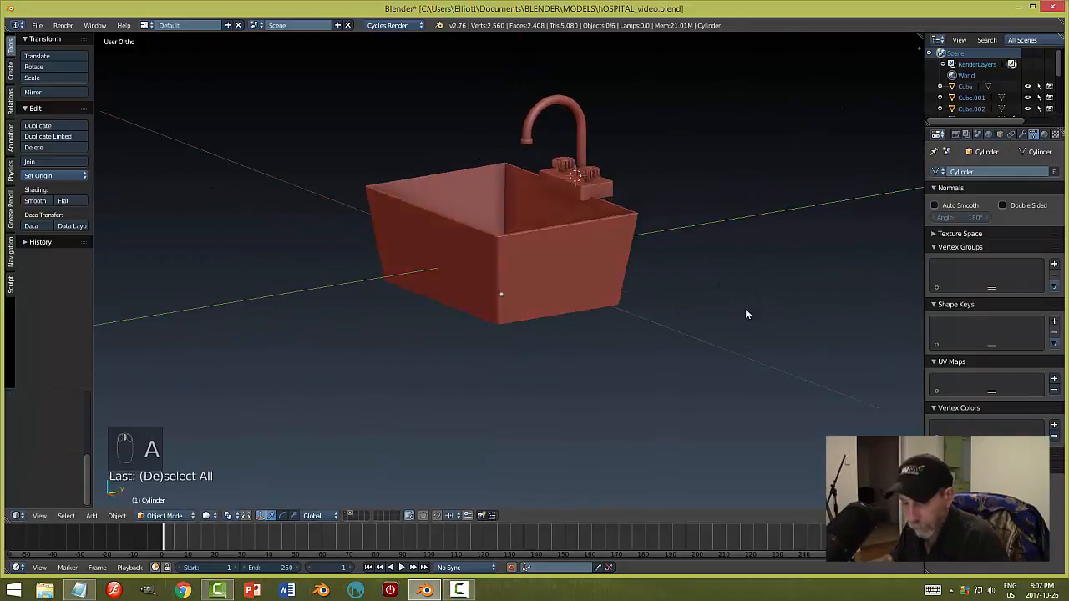
middle_drag(744, 308, 685, 265)
key(ctrl+s)
click(773, 307)
- Select the bottom face of the drain fitting in Edit Mode with face selection
scroll(598, 323, up, 2)
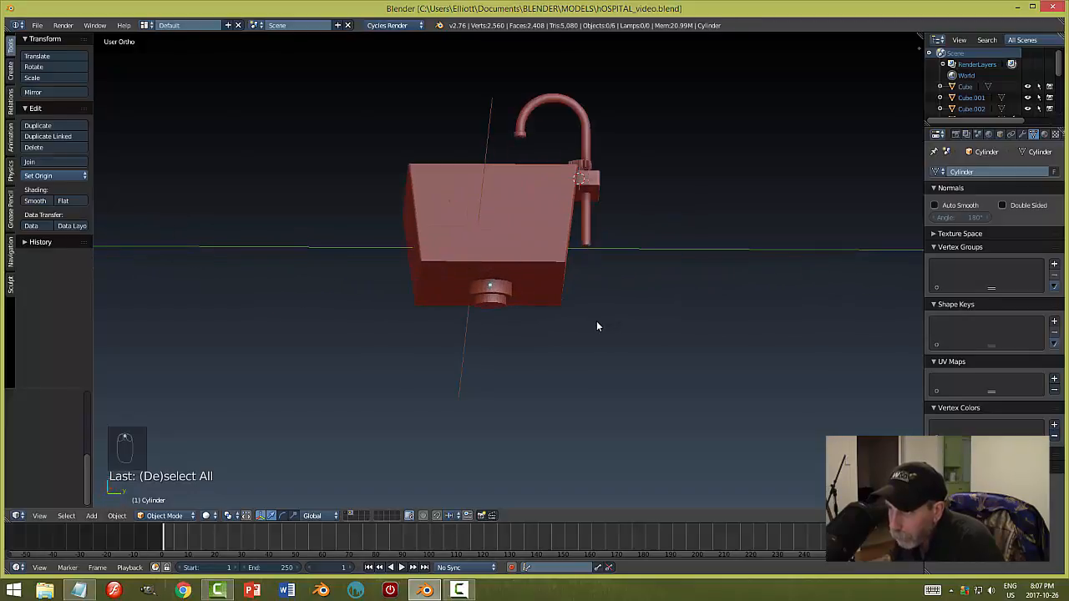
mouse_move(595, 338)
middle_down()
mouse_move(594, 353)
mouse_move(602, 325)
middle_up()
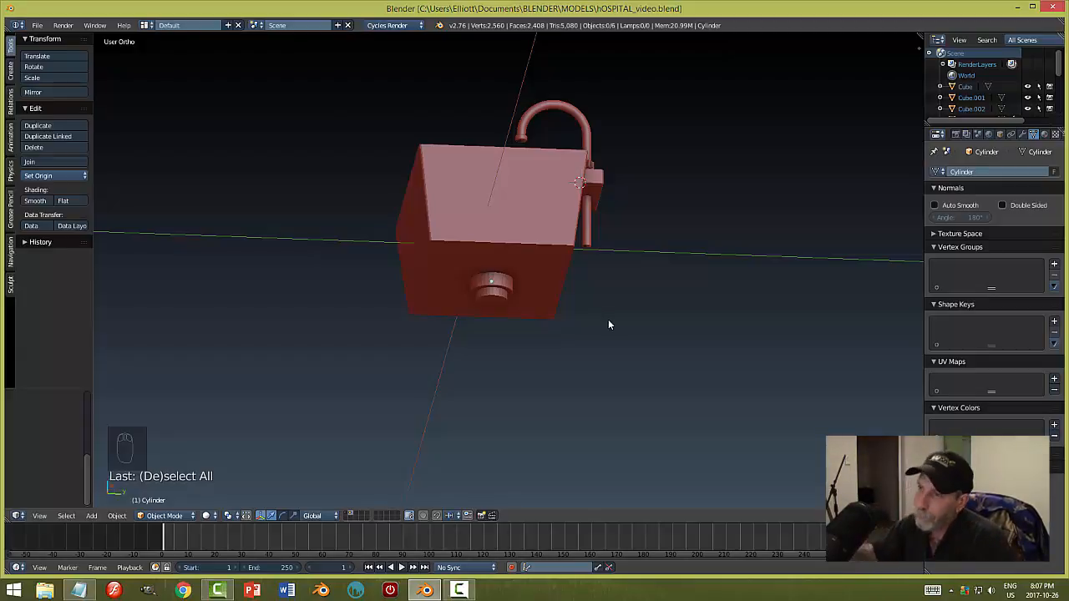
middle_drag(603, 322, 539, 324)
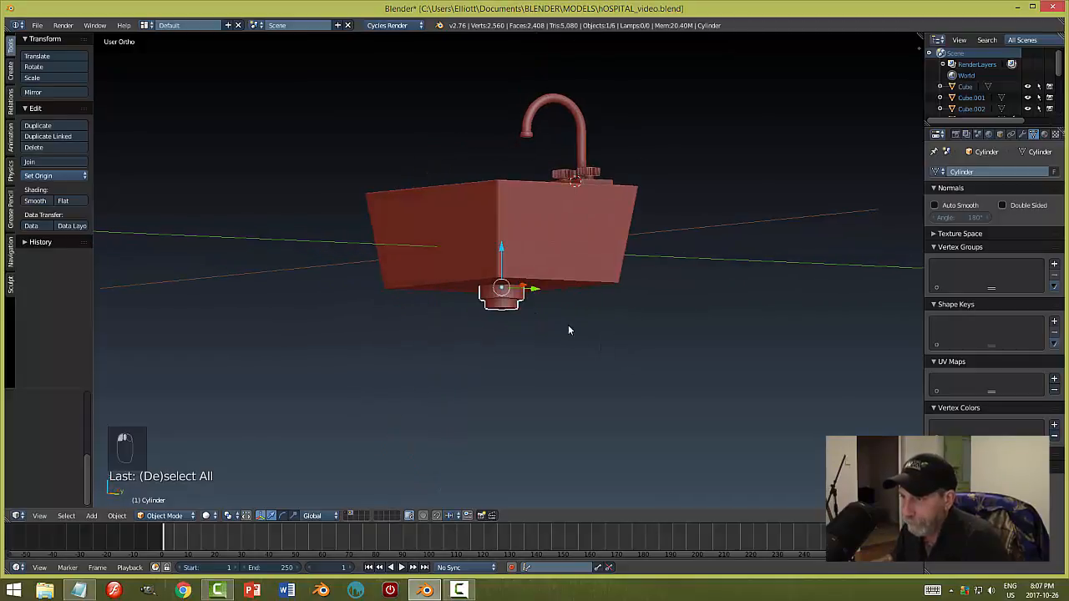
key(Tab)
click(660, 334)
middle_drag(616, 411, 558, 356)
scroll(525, 358, up, 4)
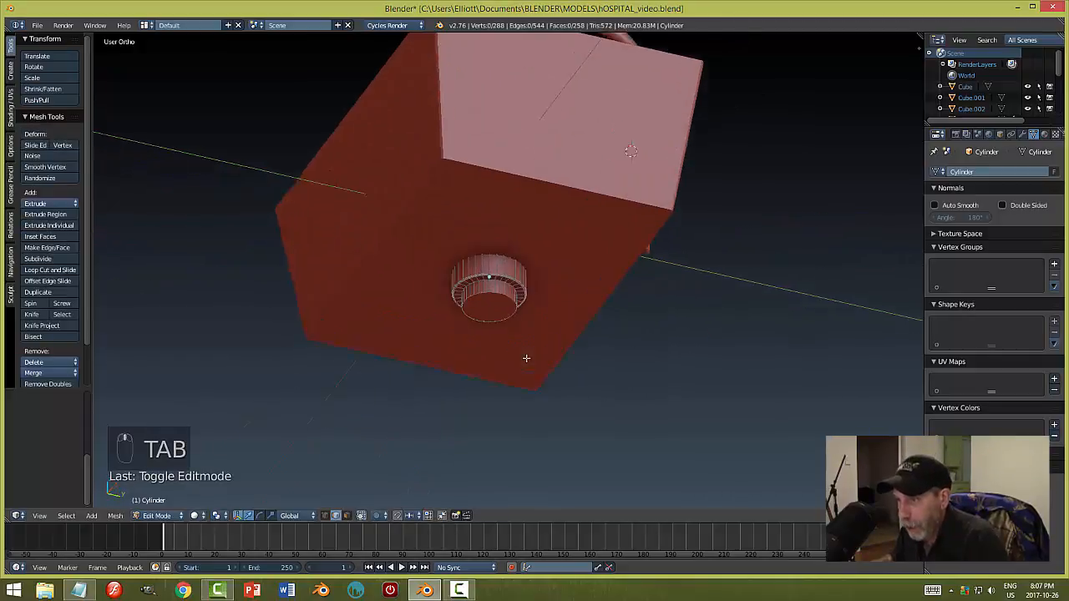
key(ctrl+Tab)
click(523, 355)
right_click(491, 321)
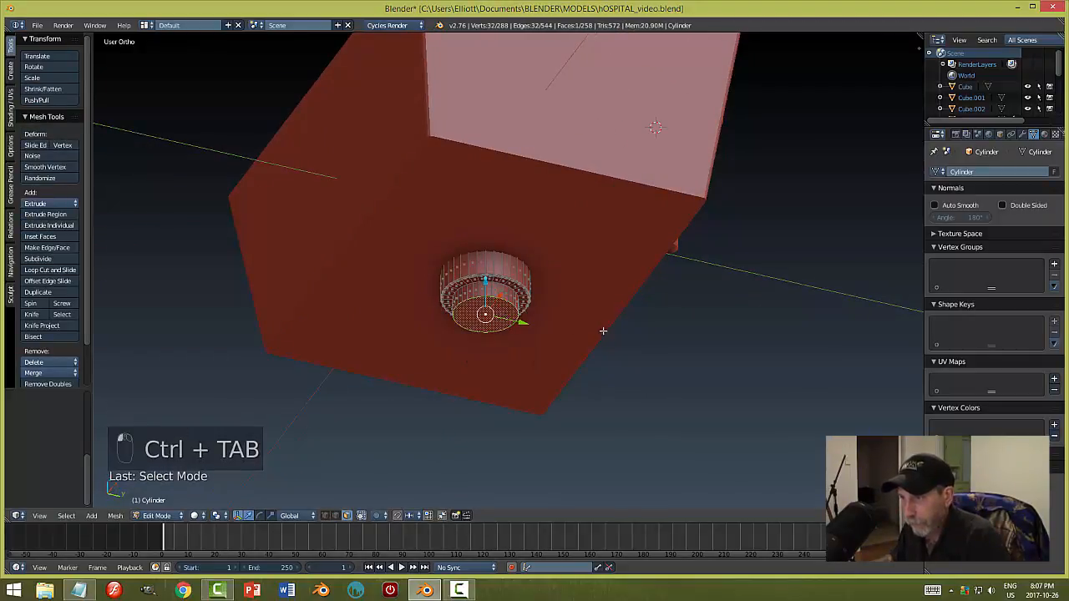
- Snap the 3D cursor to the drain fitting's selected bottom face, deselect it, and return to Object Mode
middle_drag(501, 321, 649, 366)
key(shift+s)
click(616, 340)
key(a)
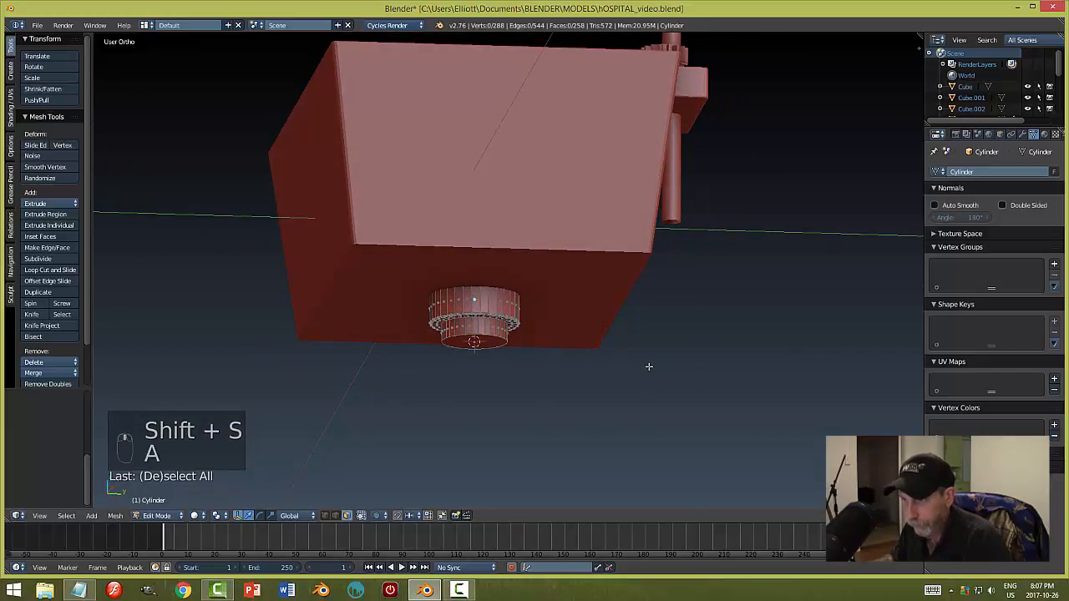
key(Tab)
click(629, 362)
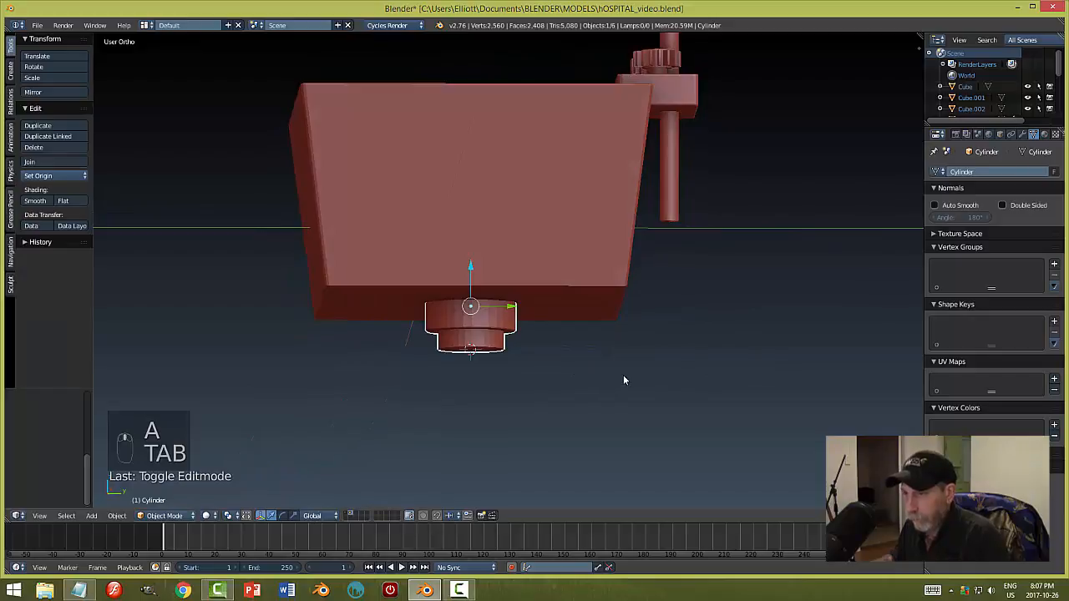
- Add a plane at the 3D cursor beneath the drain fitting
key(shift+a)
mouse_move(625, 380)
click(683, 168)
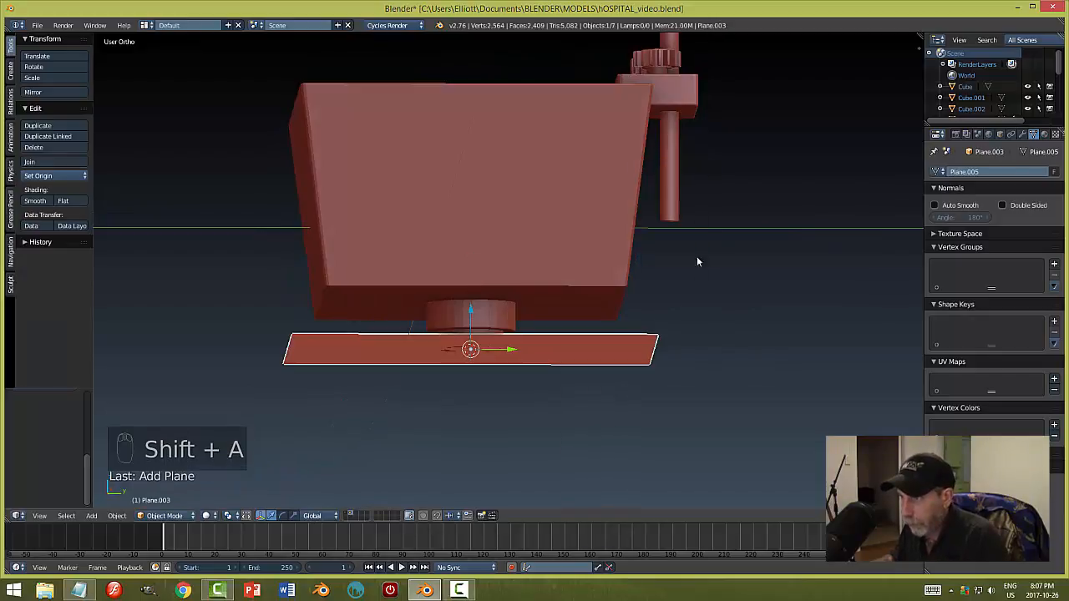
- Enter Edit Mode on the plane with vertex selection and merge its four vertices into a single vertex under the drain fitting
middle_drag(692, 314, 687, 322)
key(Tab)
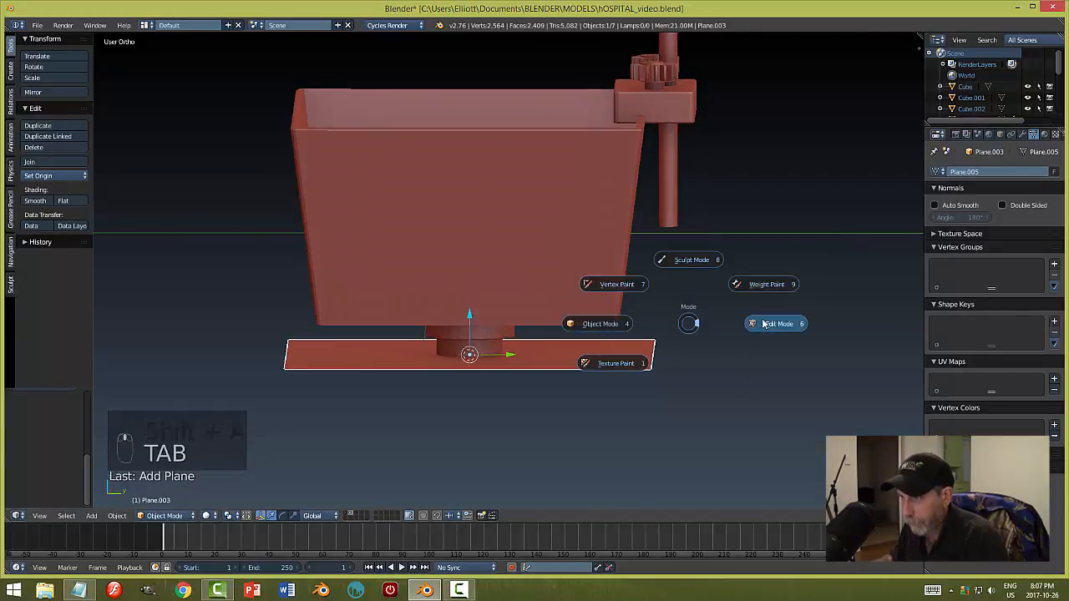
click(717, 325)
key(ctrl+Tab)
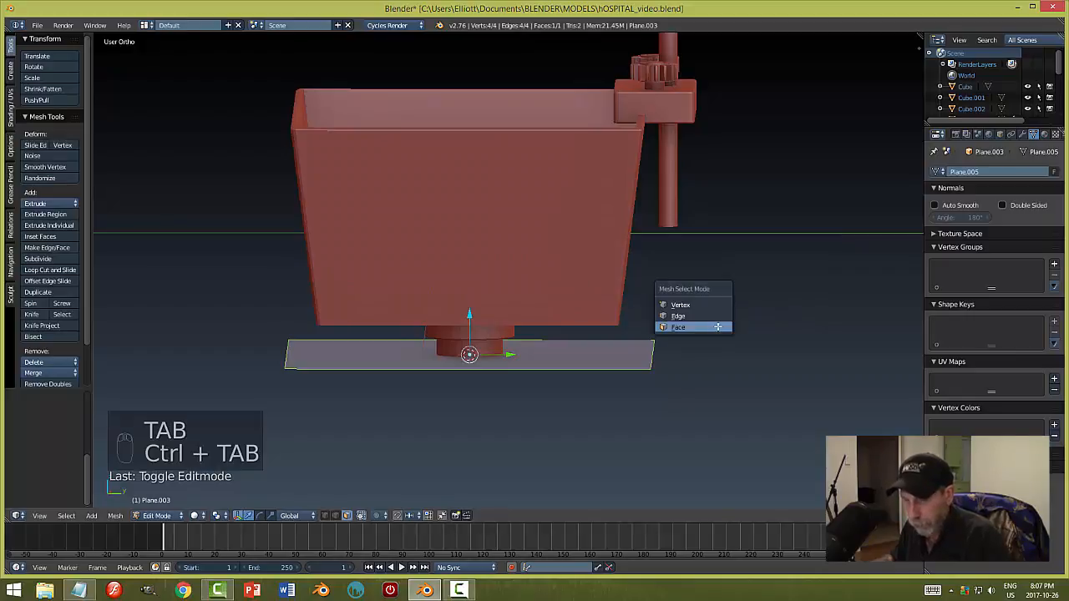
click(700, 304)
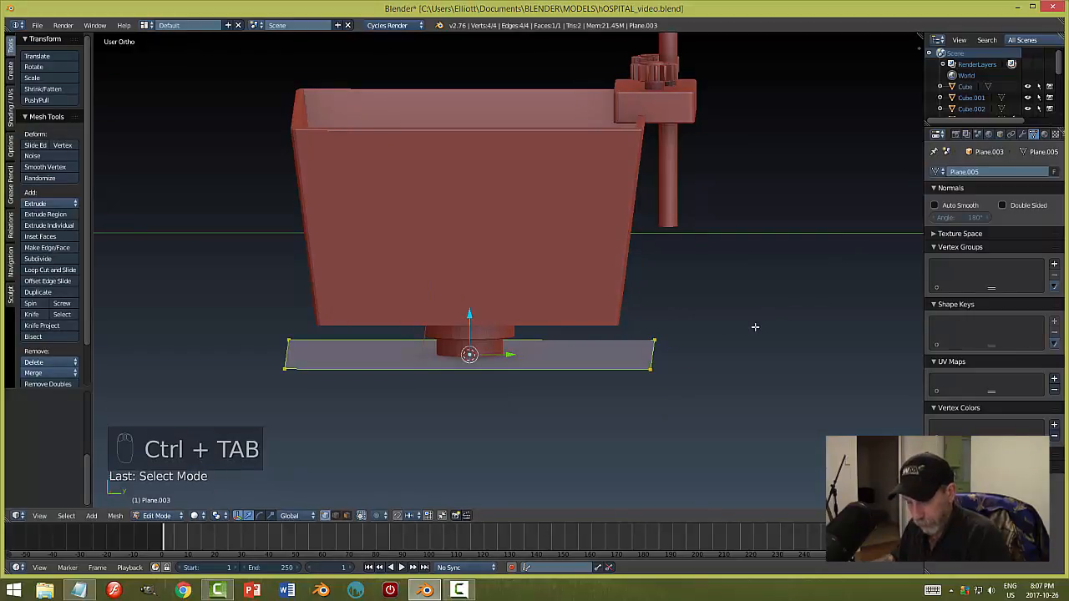
key(alt+m)
click(755, 328)
- In front view, extrude the vertex straight down along Z to start the drain pipe path
middle_drag(589, 405, 567, 409)
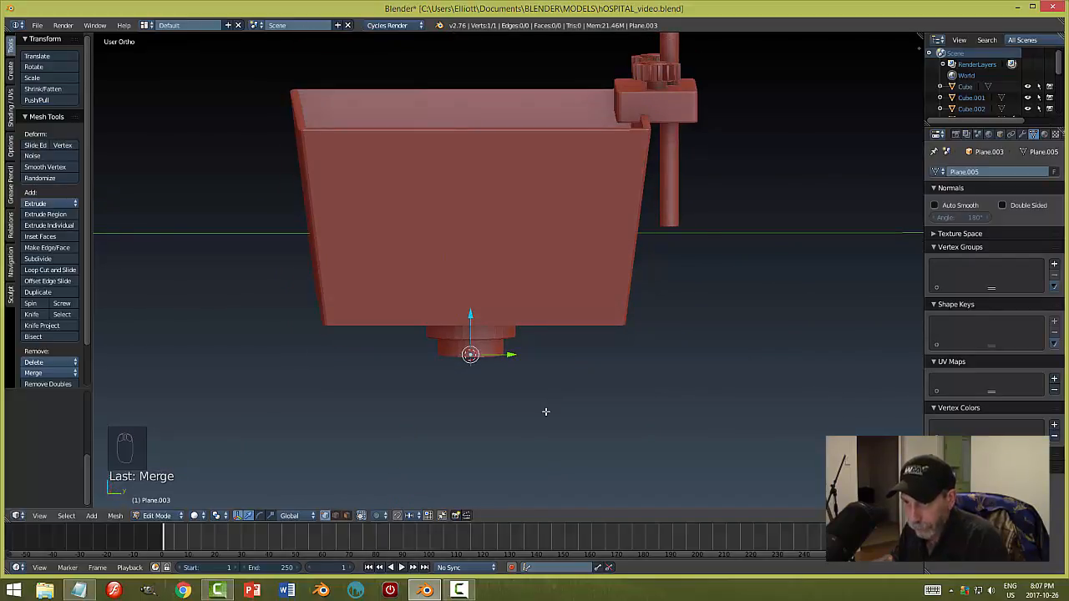
middle_drag(522, 422, 574, 394)
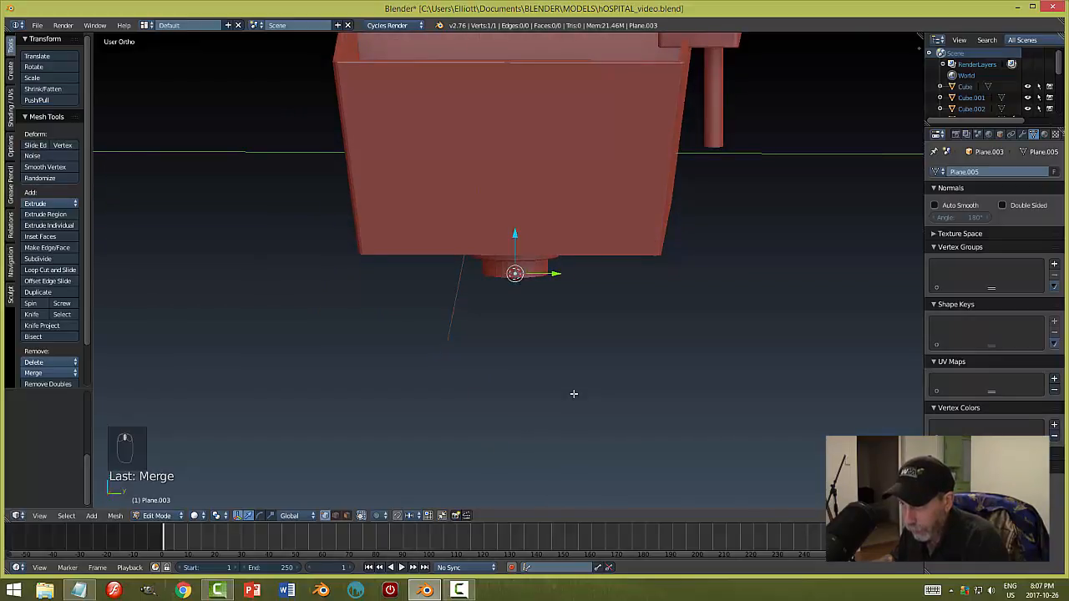
key(KP_1)
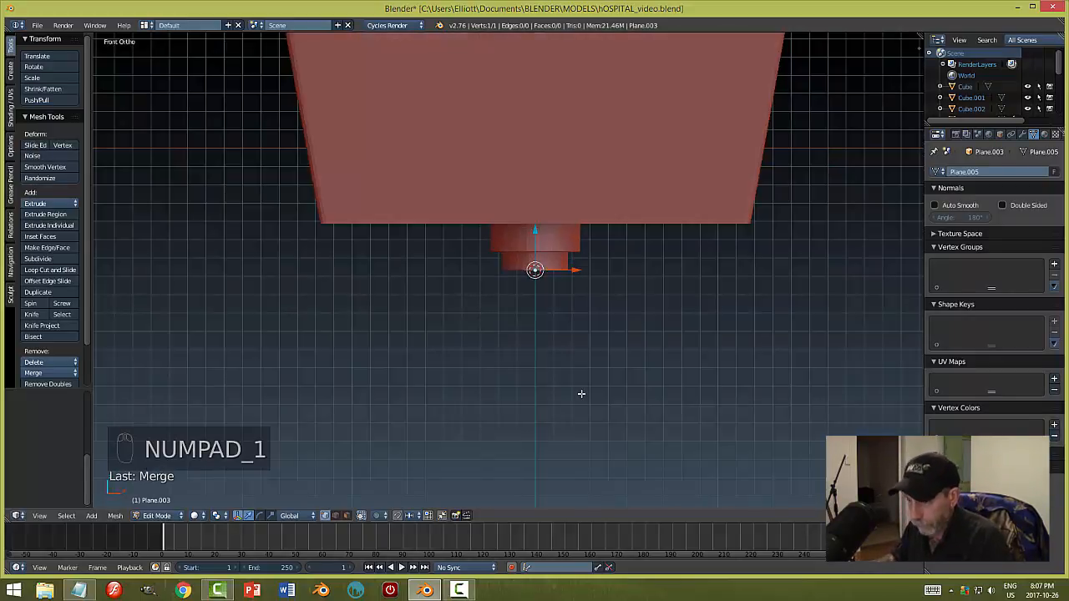
key(e)
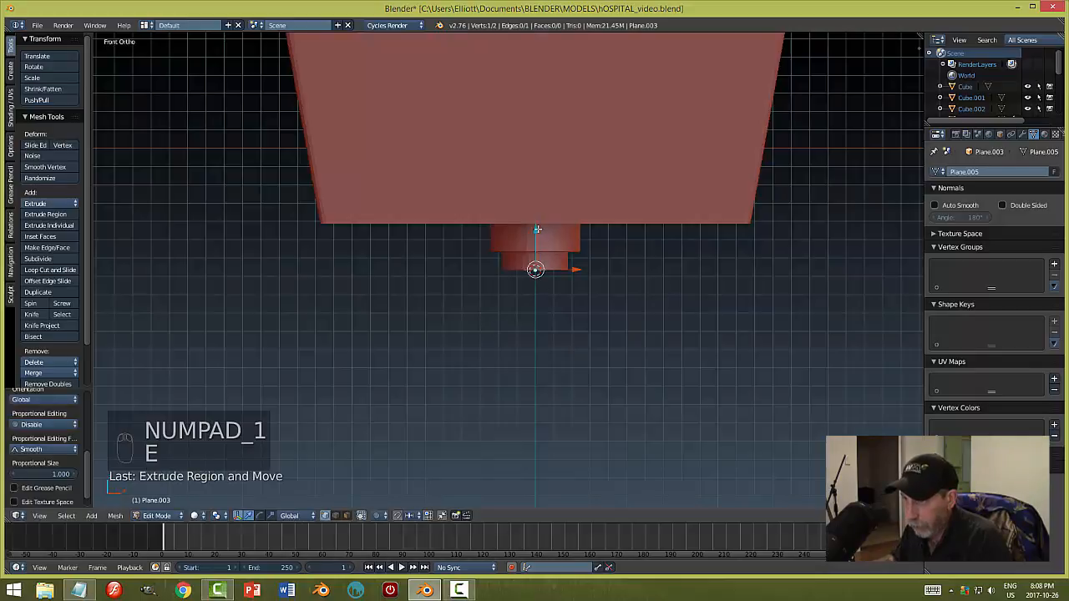
click(516, 346)
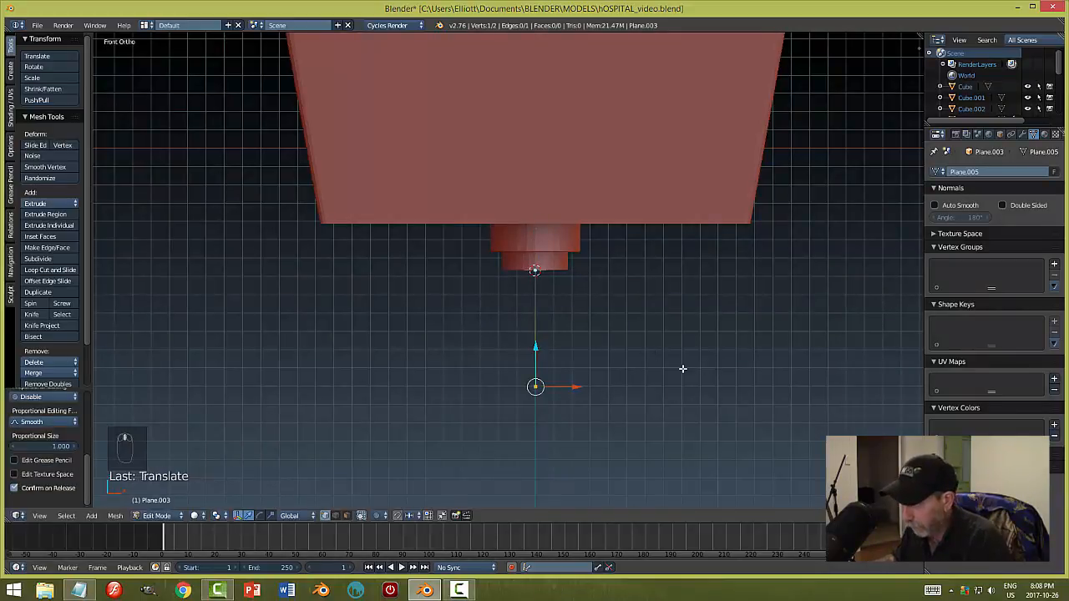
- In right view, extrude the lower end vertex horizontally along Y, well past the faucet side of the basin
middle_drag(682, 368, 595, 364)
key(KP_3)
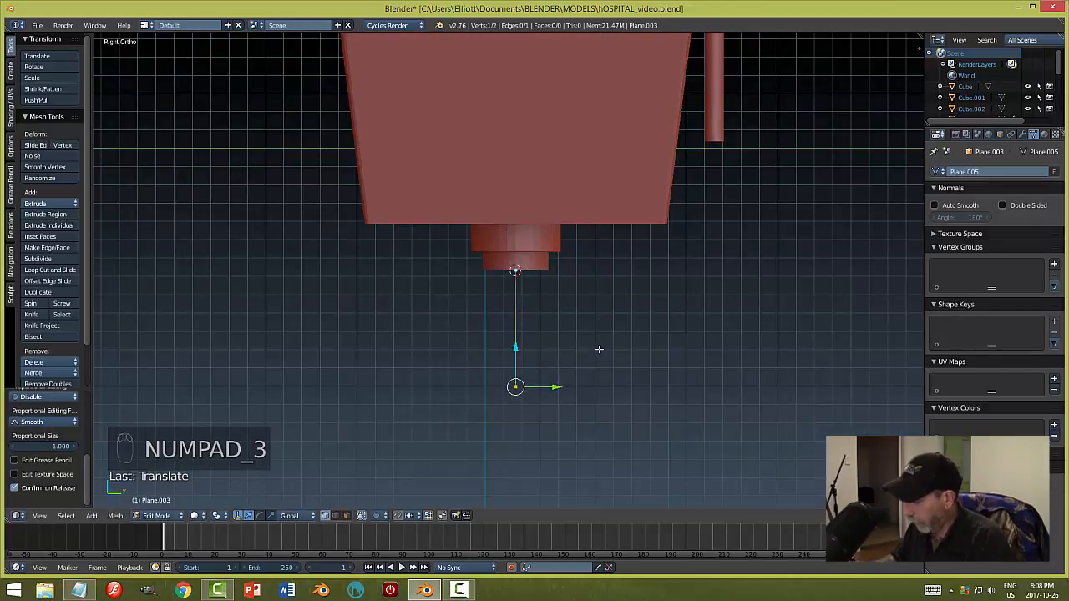
scroll(652, 403, down, 1)
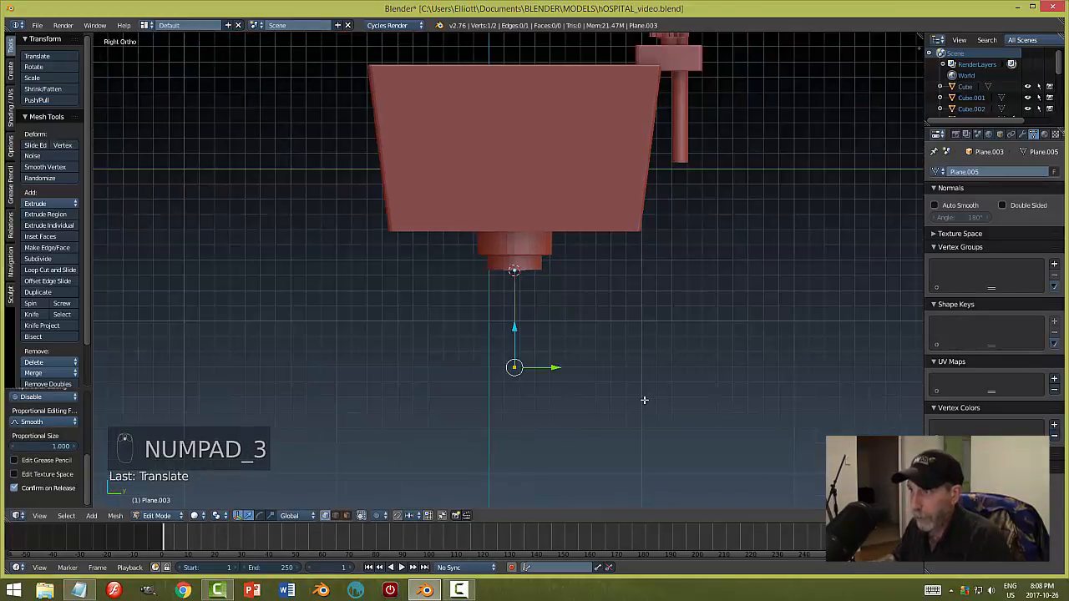
key(e)
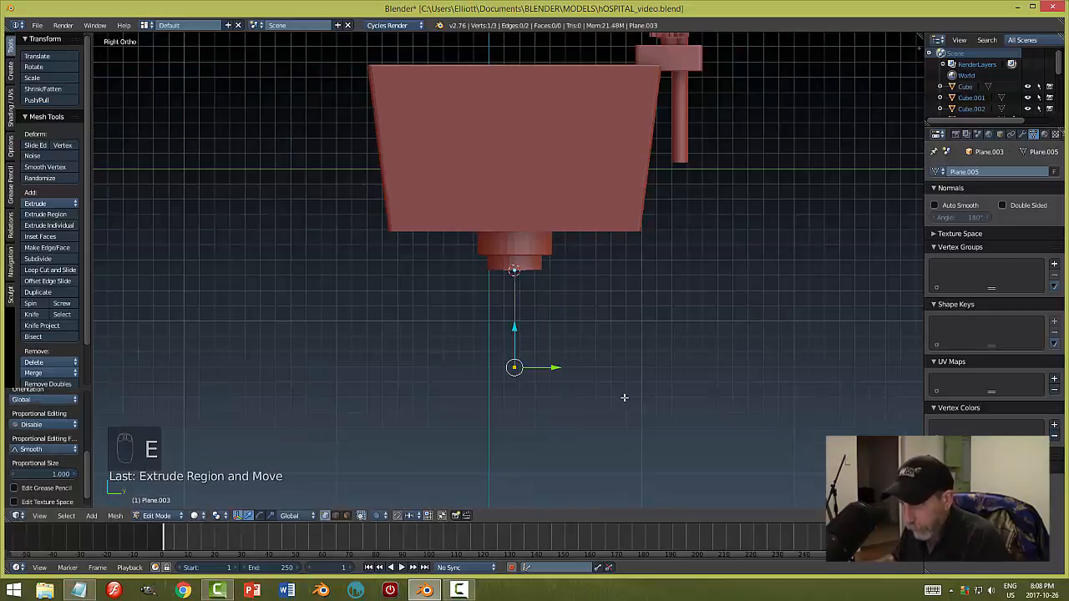
drag(555, 368, 621, 371)
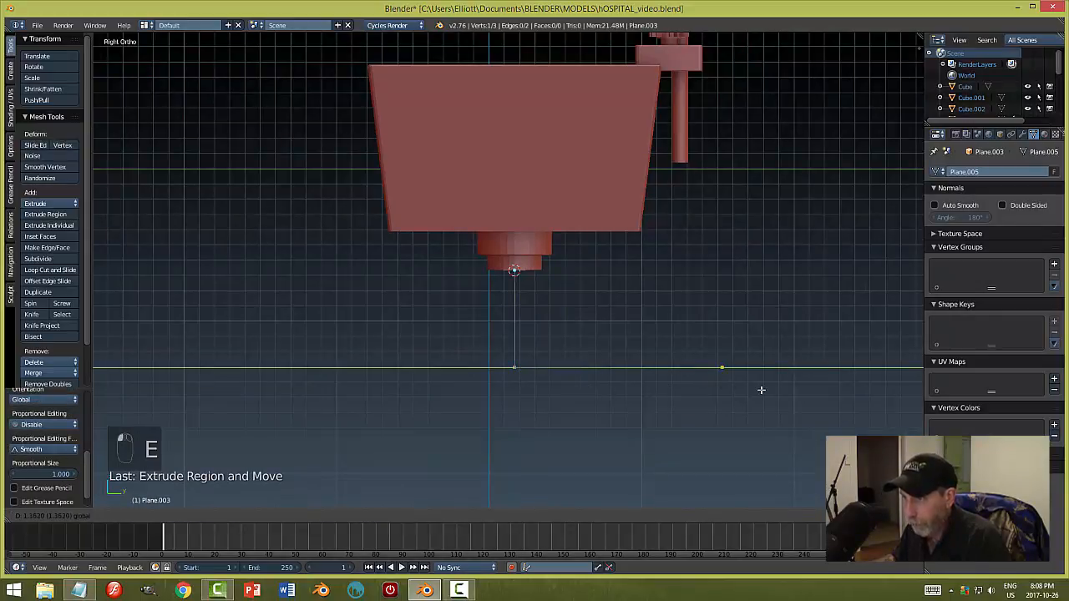
drag(789, 393, 809, 396)
- Extrude a short sideways segment along negative X from the far end of the drain path
middle_drag(809, 395, 821, 416)
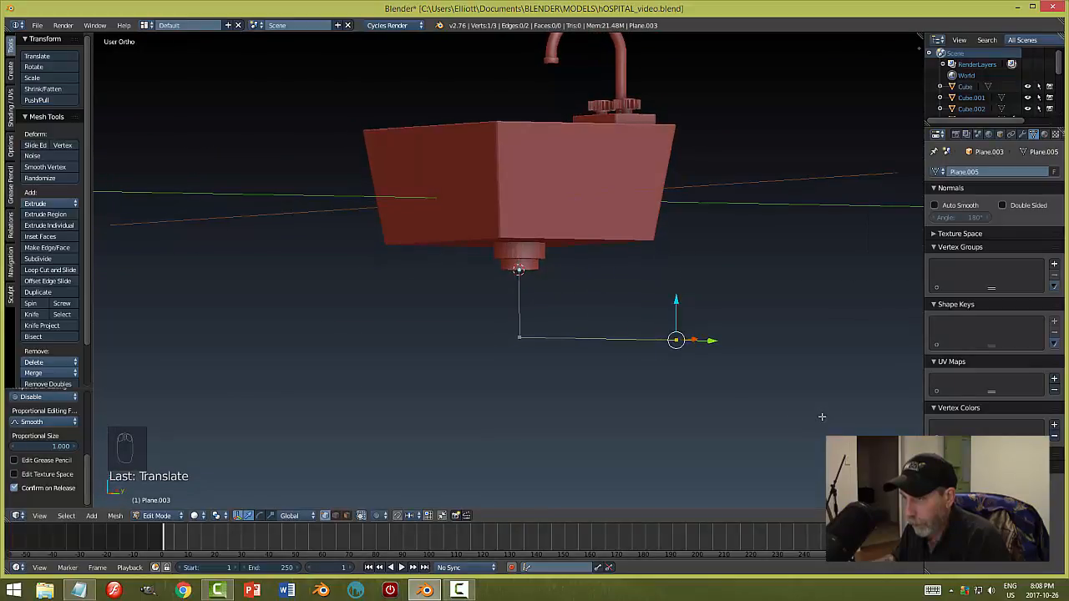
middle_drag(673, 407, 664, 433)
middle_drag(761, 358, 683, 369)
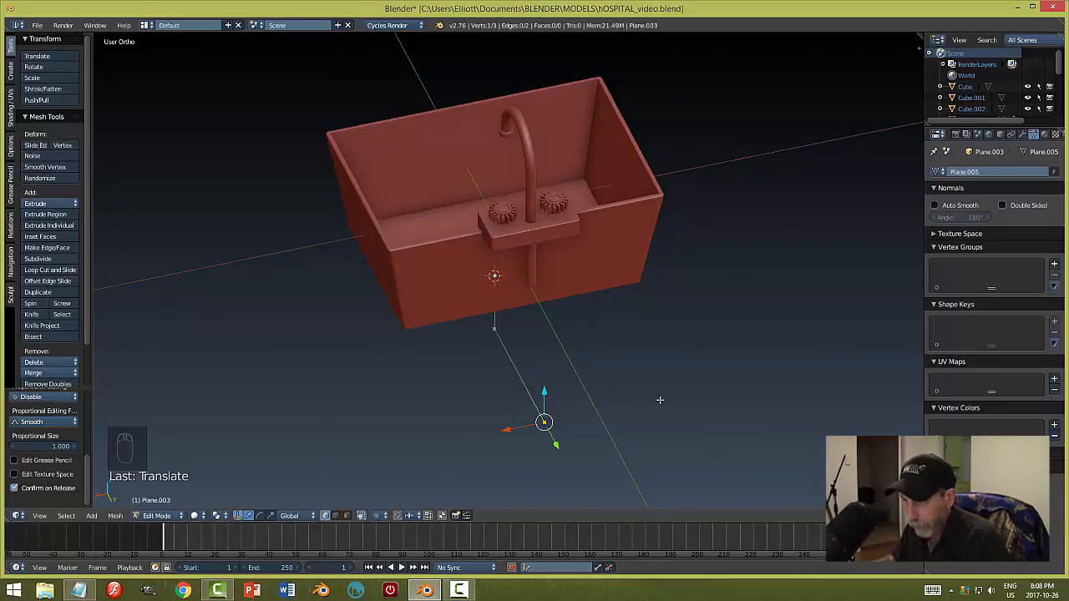
key(e)
drag(556, 424, 649, 422)
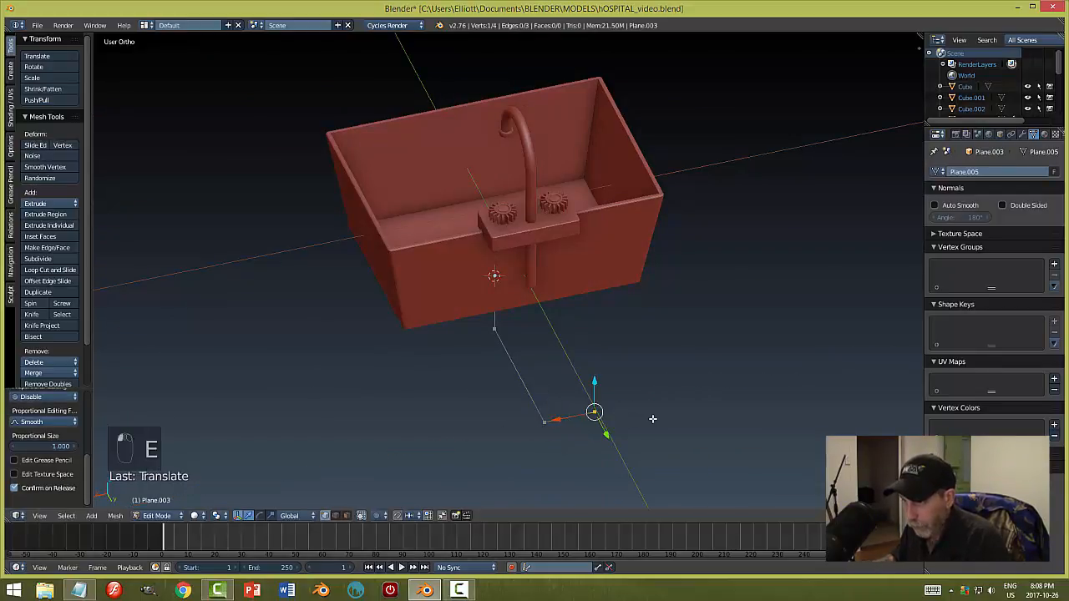
- Extrude a short final segment along positive Y, away from the basin, from the path's end vertex
middle_drag(649, 422, 693, 418)
key(e)
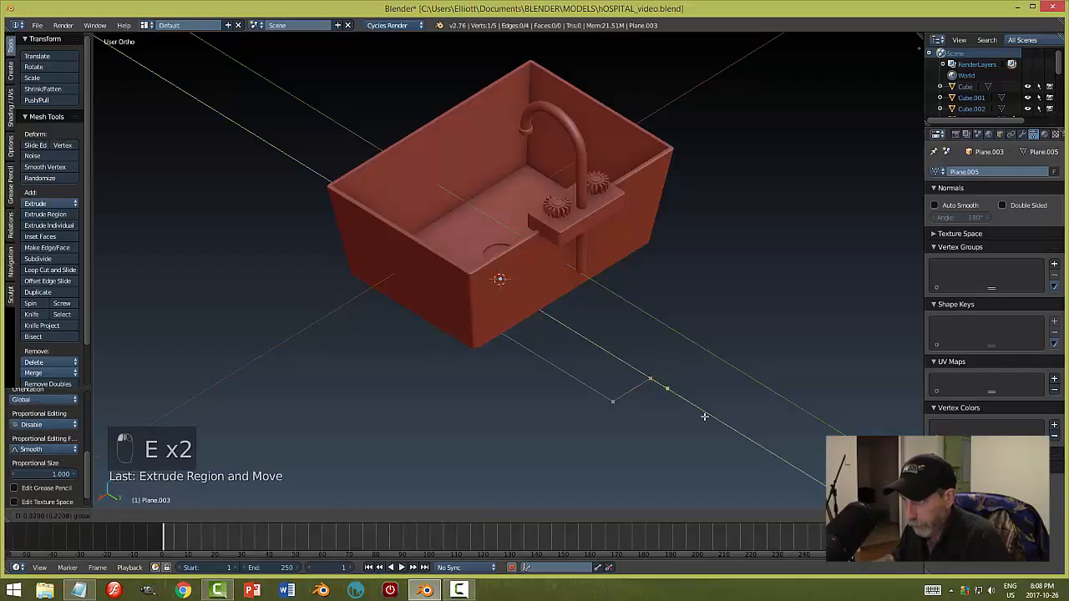
click(710, 423)
- In top view, box-select the three outermost path vertices and move them along Y closer to the basin
middle_drag(671, 453, 729, 430)
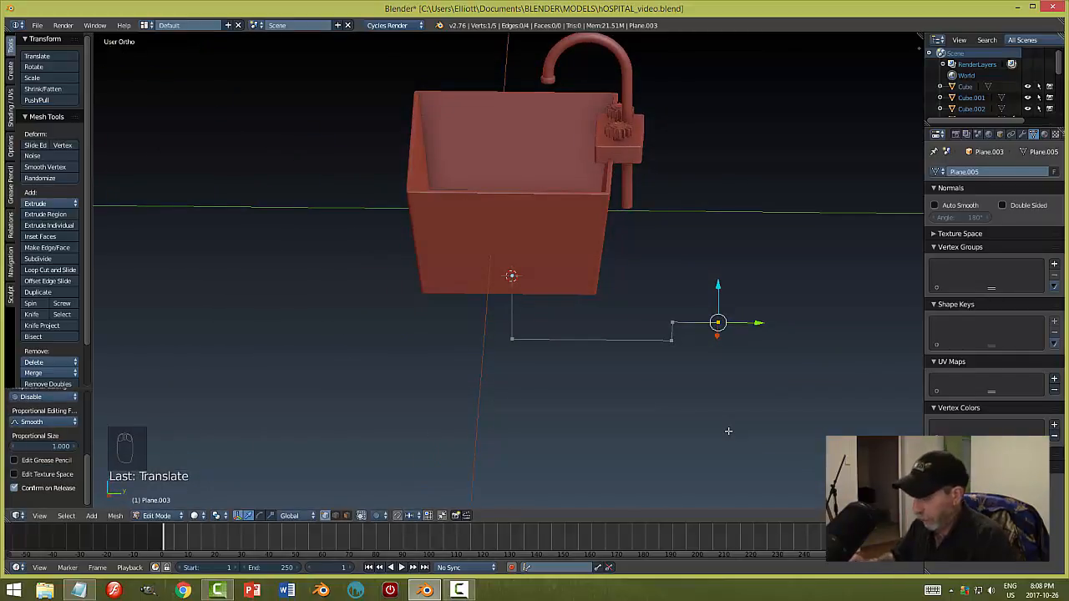
key(KP_7)
shift+middle_drag(706, 121, 739, 261)
key(a)
key(b)
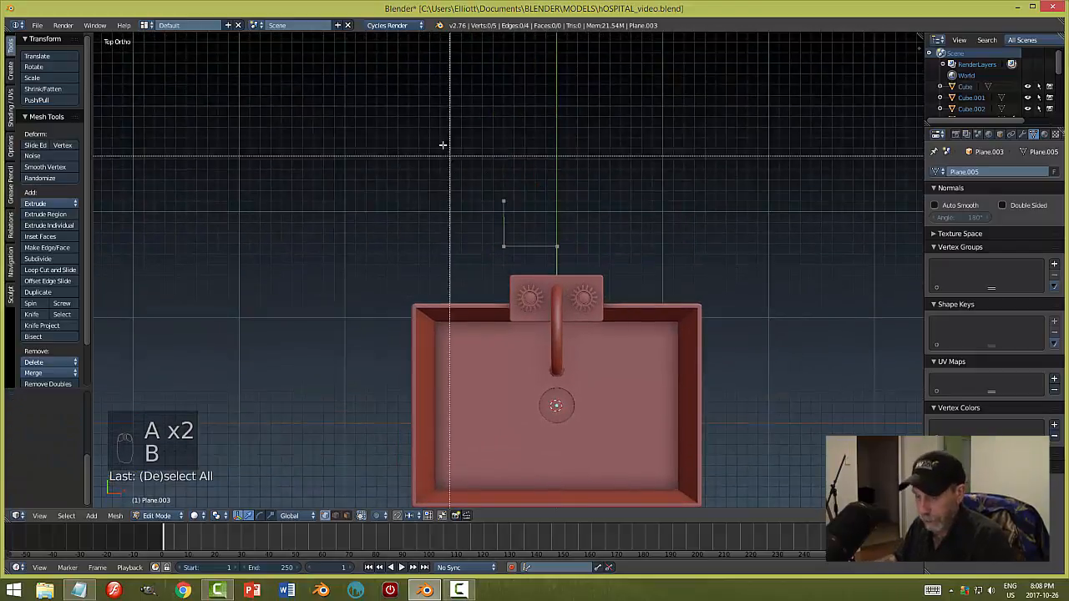
drag(430, 131, 574, 263)
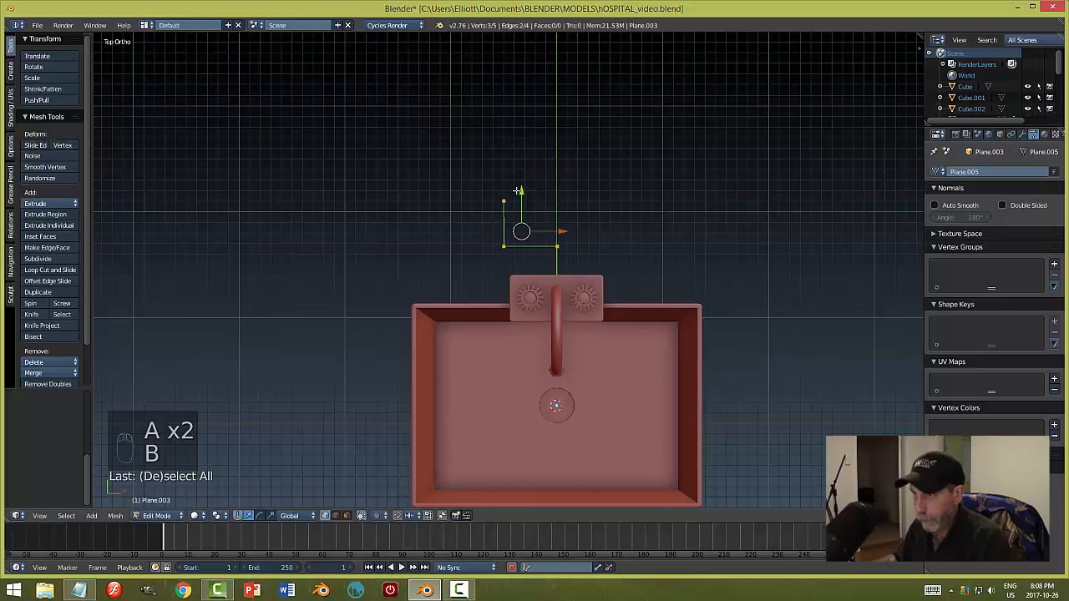
drag(521, 192, 528, 236)
- Select all vertices of the drain path and apply a vertex-only bevel
middle_drag(799, 339, 717, 309)
key(a)
key(a)
key(a)
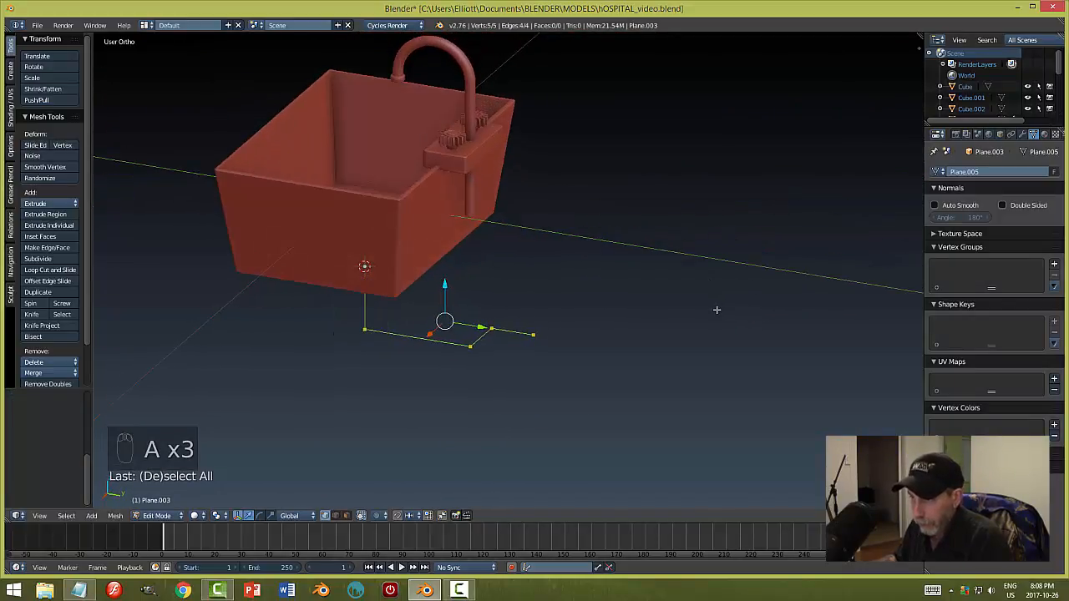
key(ctrl+b)
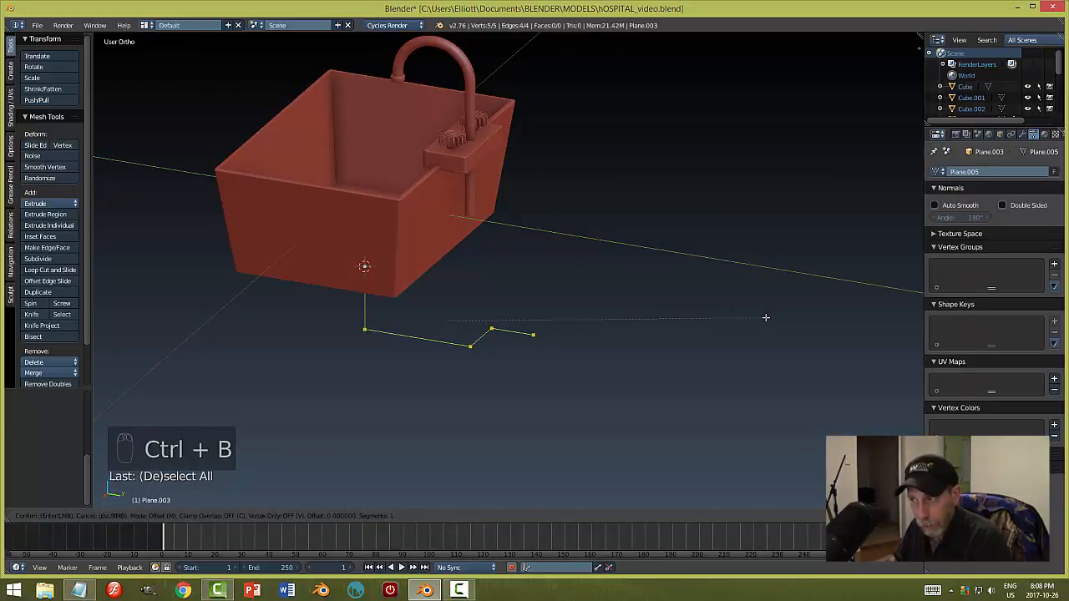
click(766, 318)
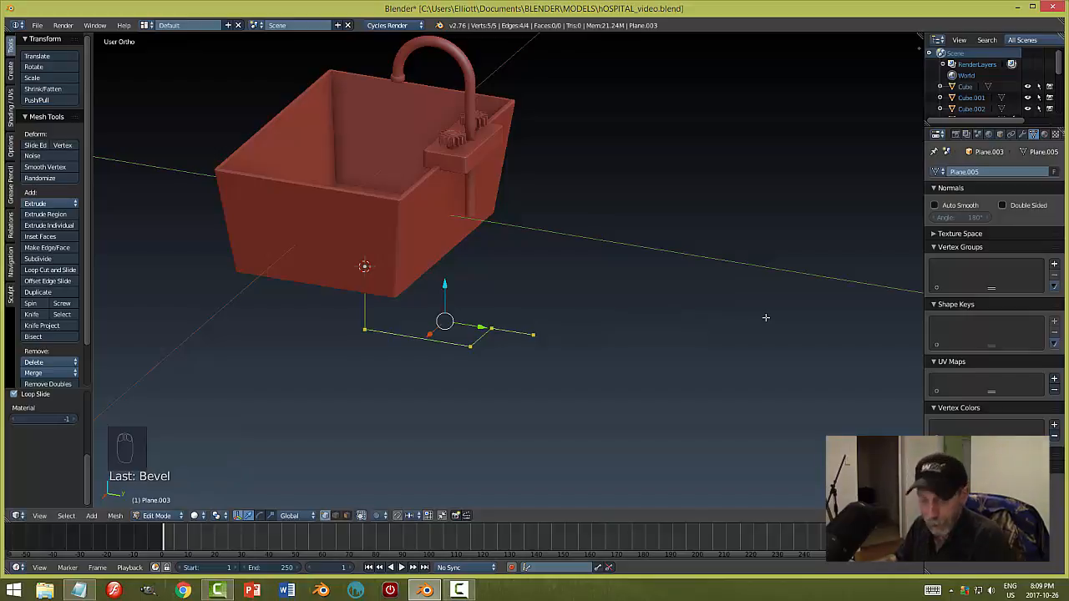
- Raise the bevel's segment count and amount so the path's corners become rounded bends
key(F6)
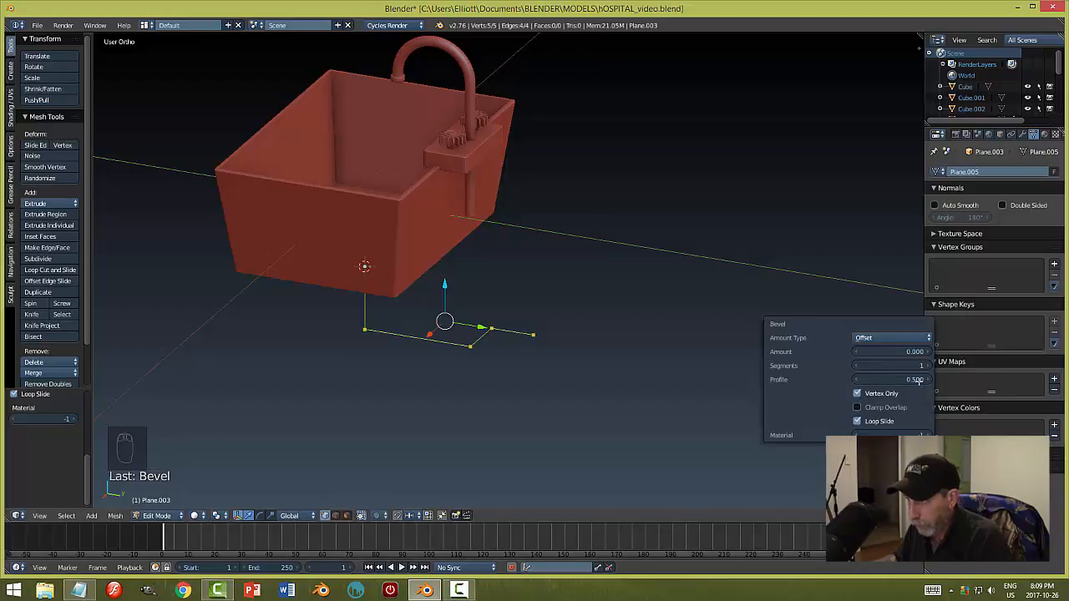
click(927, 365)
click(927, 364)
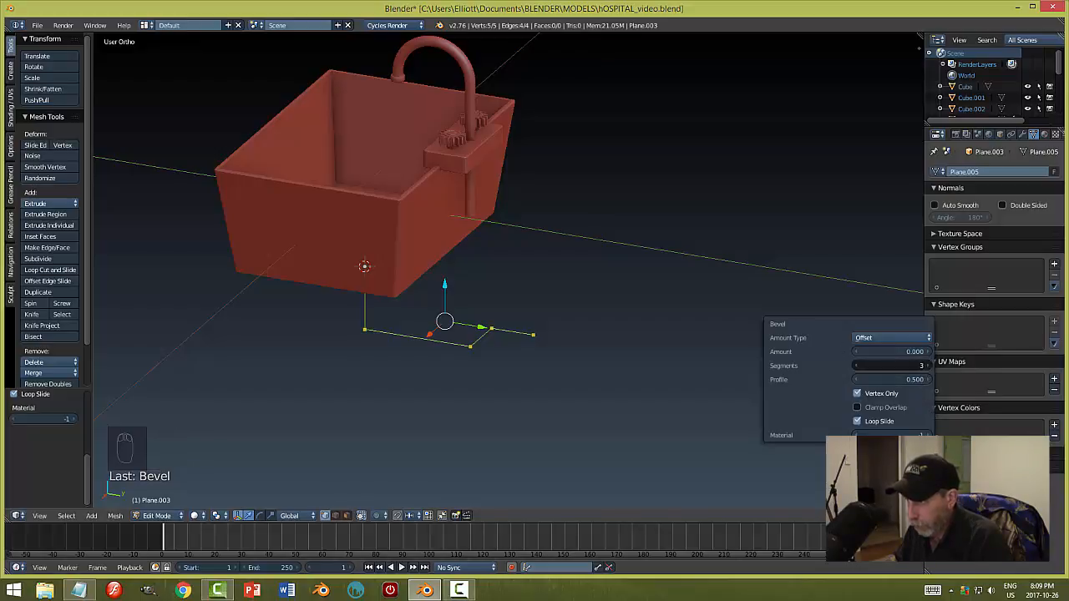
drag(896, 351, 906, 351)
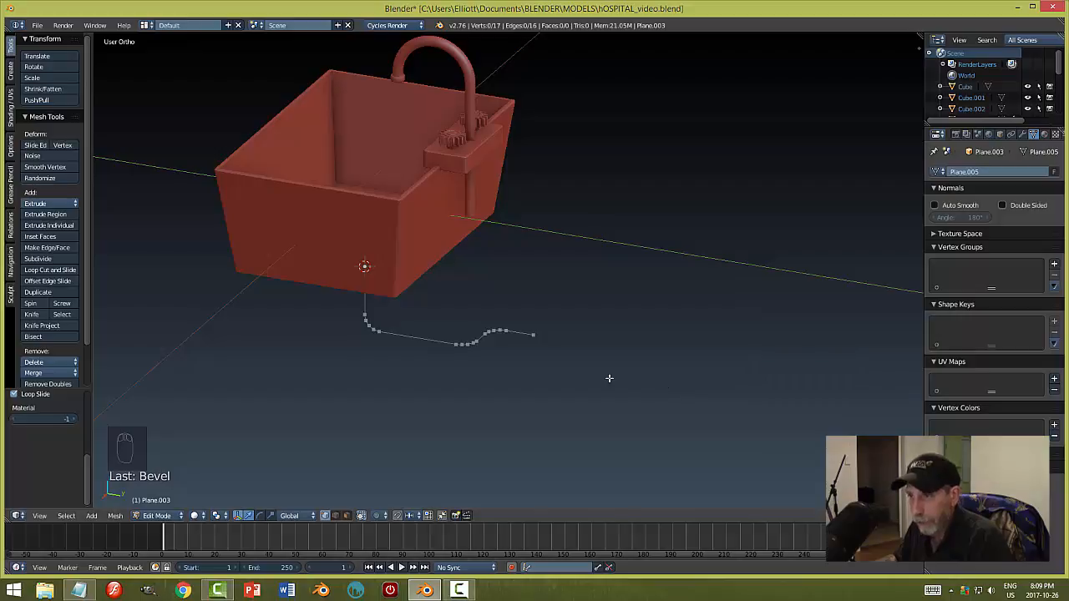
- Return to Object Mode and convert the rounded drain path from a mesh into a curve
middle_drag(608, 378, 571, 355)
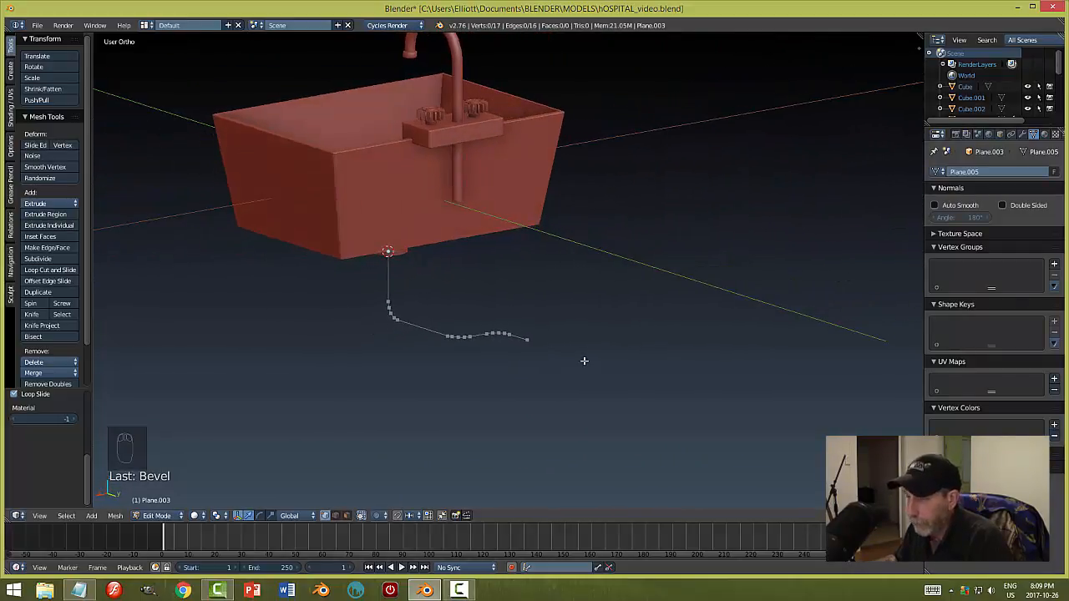
key(Tab)
middle_drag(596, 351, 509, 329)
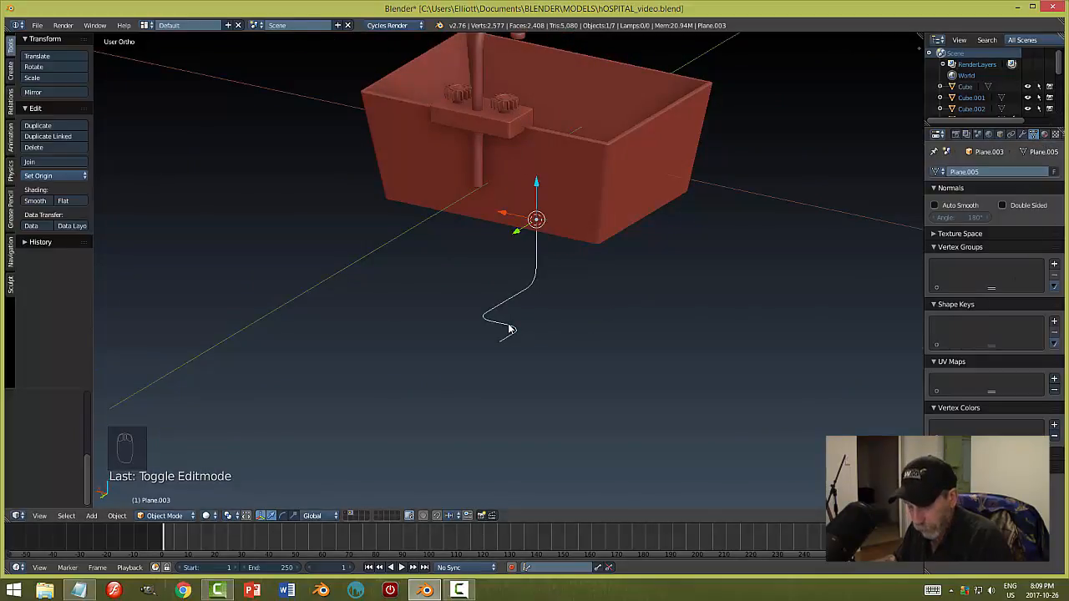
key(alt+c)
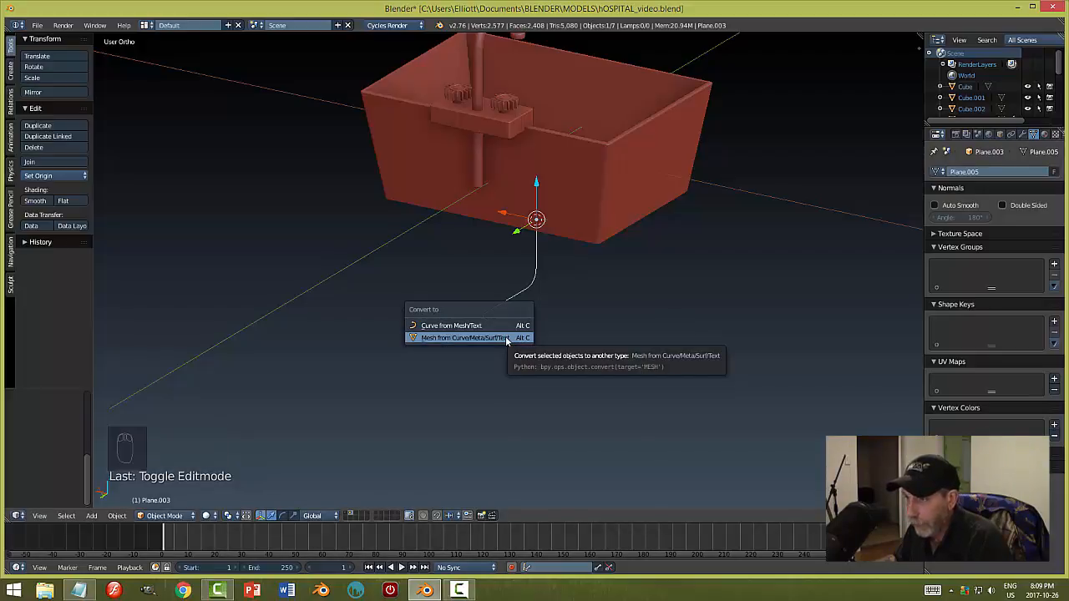
click(491, 325)
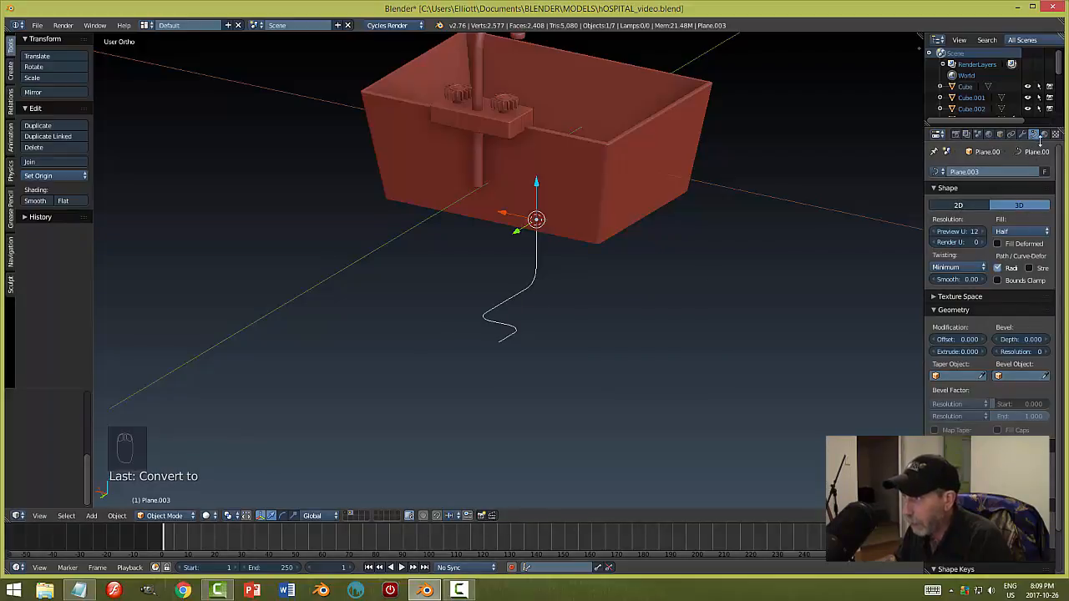
- Turn the curve into a round pipe with Full fill, a bevel depth of 0.088 and a bevel resolution of 3
click(1020, 231)
click(1023, 225)
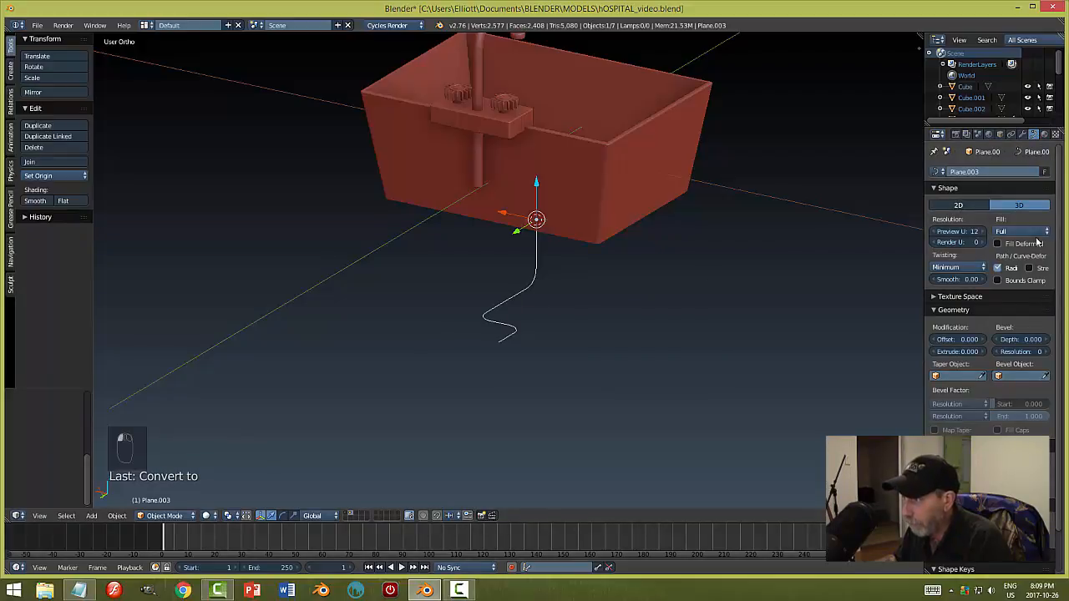
drag(1012, 339, 1031, 353)
middle_drag(652, 287, 738, 306)
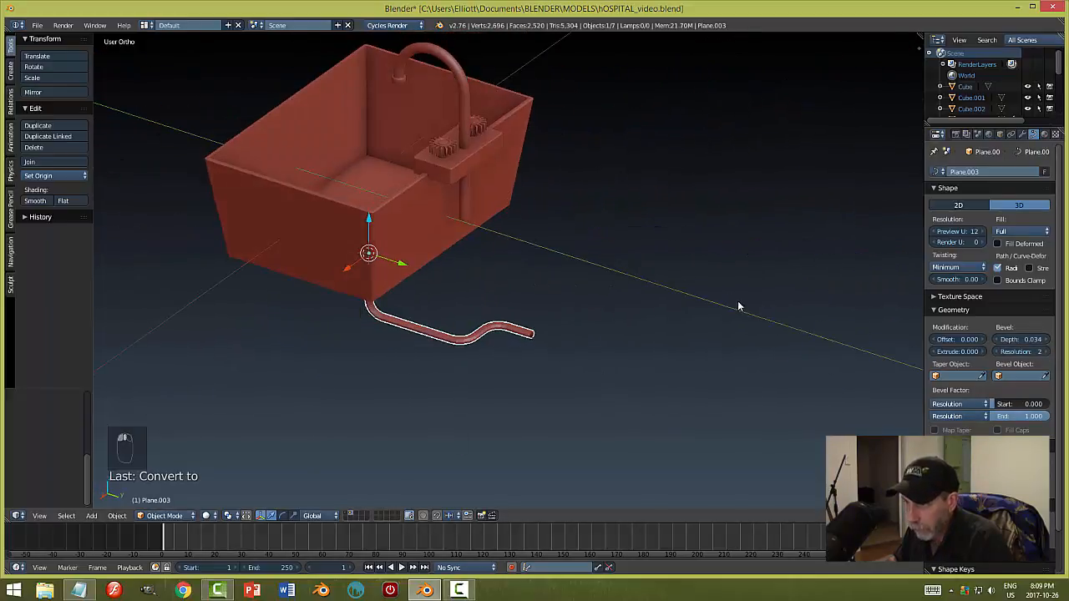
drag(1020, 340, 1028, 340)
middle_drag(834, 334, 742, 293)
drag(1018, 340, 1053, 340)
click(1045, 352)
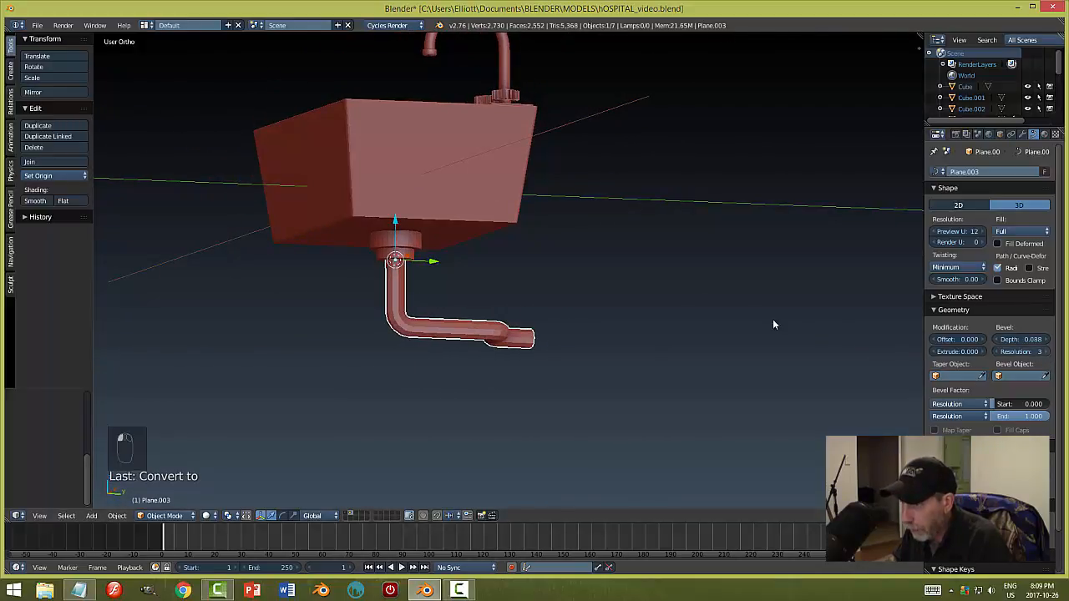
- Try smooth shading on the drain pipe and set it to flat shading
middle_drag(772, 319, 718, 344)
click(35, 201)
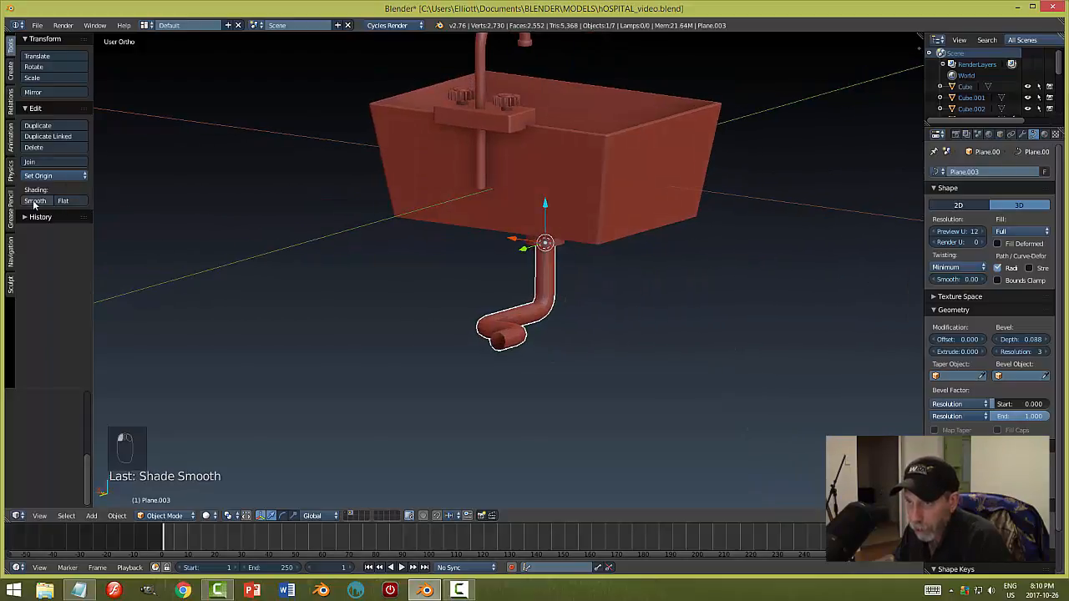
click(73, 202)
- Convert the drain pipe from a curve into a mesh and give it smooth shading
middle_drag(543, 275, 769, 267)
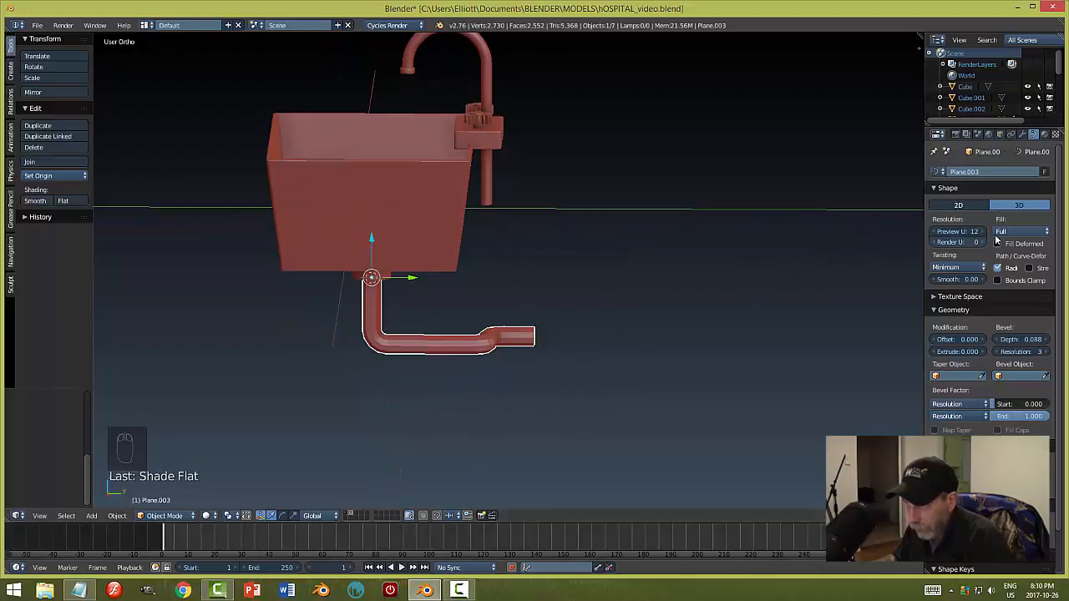
key(alt+c)
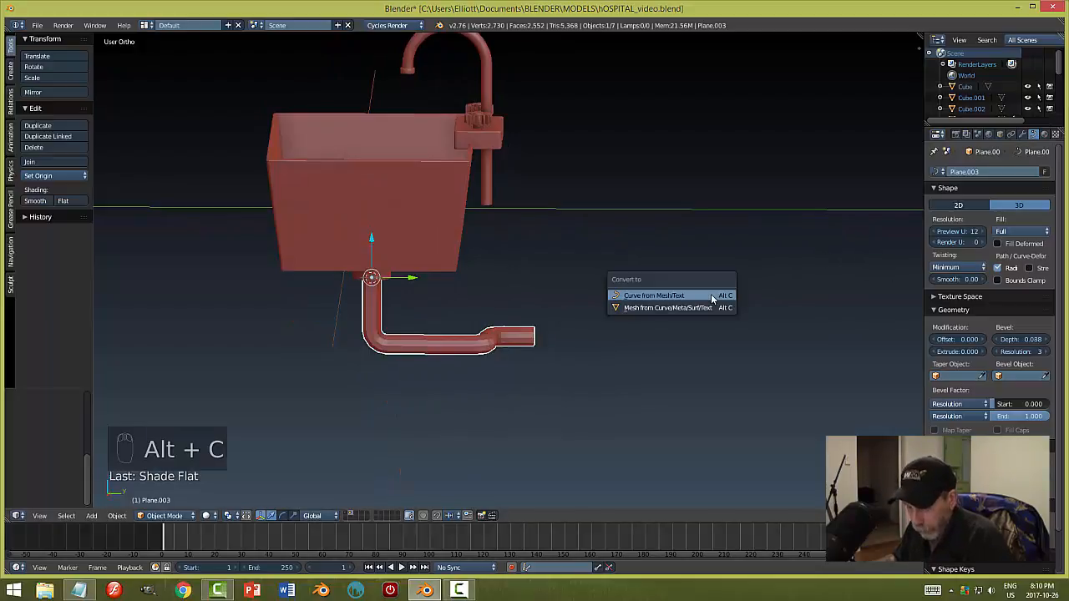
click(685, 305)
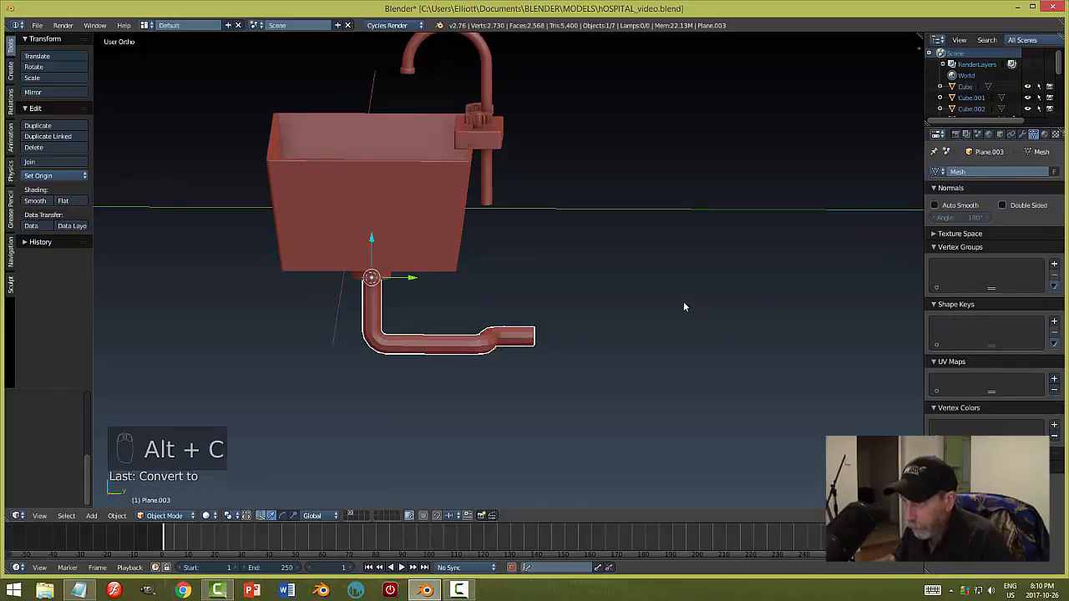
click(35, 200)
middle_drag(515, 326, 610, 329)
key(a)
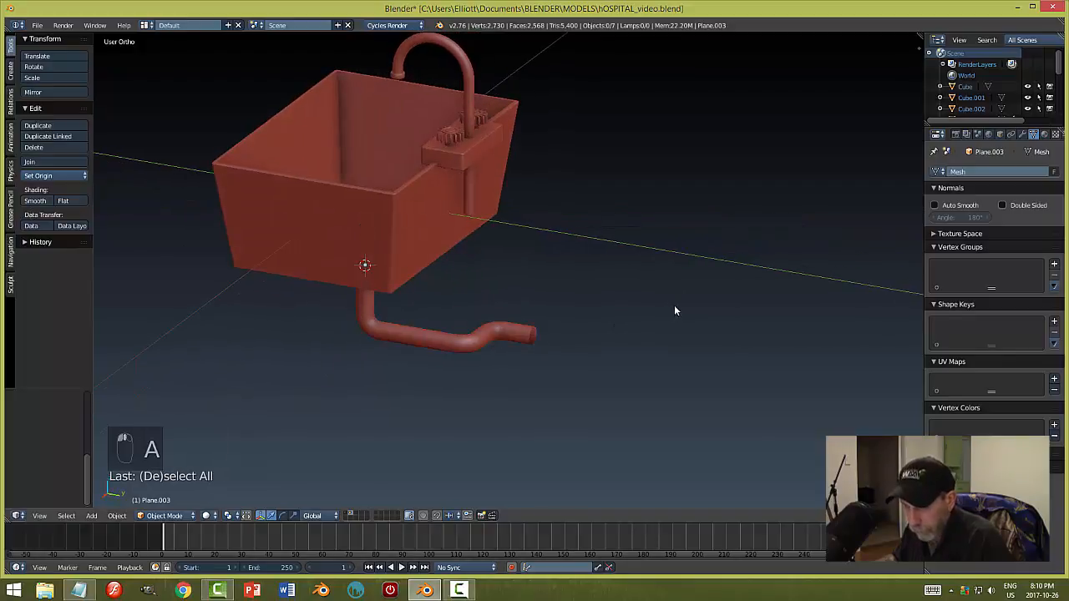
- Select the drain fitting under the basin and apply smooth shading to it
middle_drag(675, 311, 800, 315)
scroll(684, 357, up, 3)
middle_drag(683, 357, 565, 288)
mouse_move(506, 219)
middle_down()
mouse_move(516, 233)
mouse_move(507, 236)
mouse_move(507, 209)
mouse_move(474, 252)
middle_up()
click(475, 197)
click(475, 185)
click(31, 203)
- Add two loop cuts to the drain fitting's narrow lower ring, one near its bottom edge and one near its top edge
key(Tab)
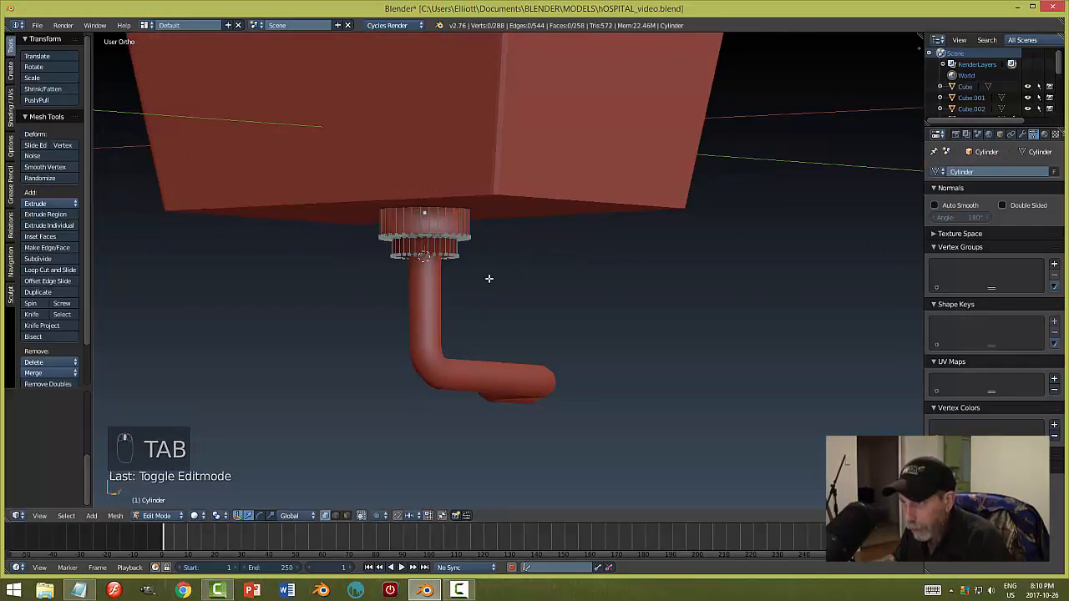
scroll(412, 220, up, 3)
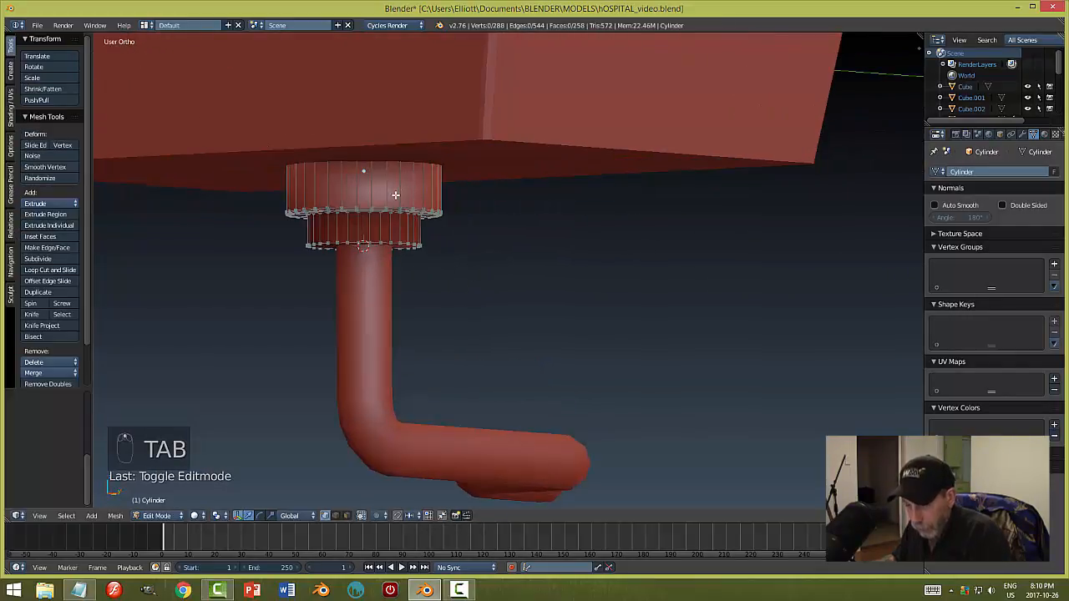
key(ctrl+r)
click(401, 224)
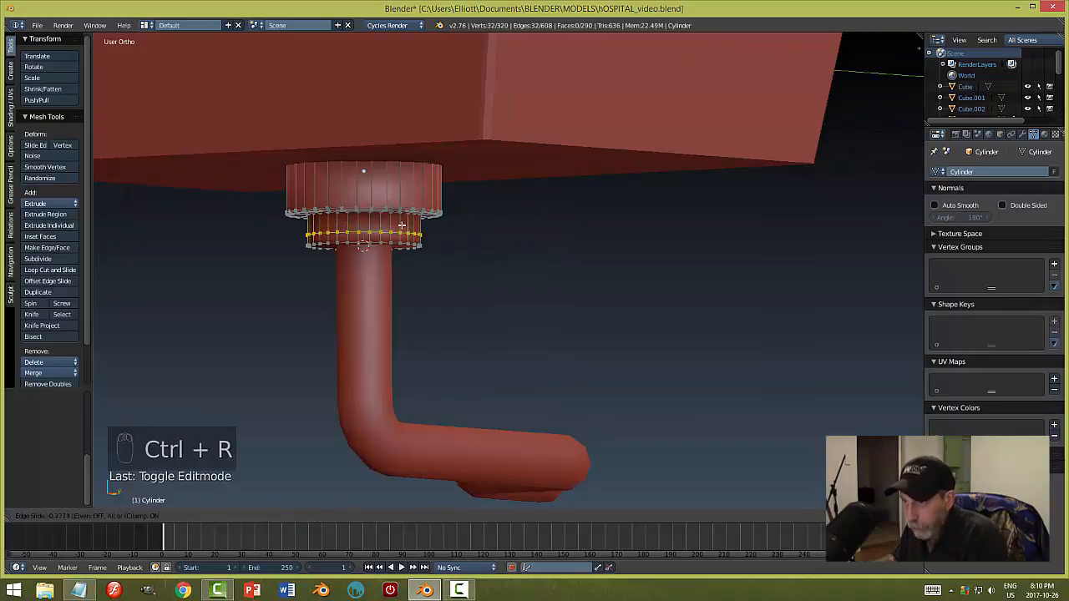
click(404, 226)
key(ctrl+r)
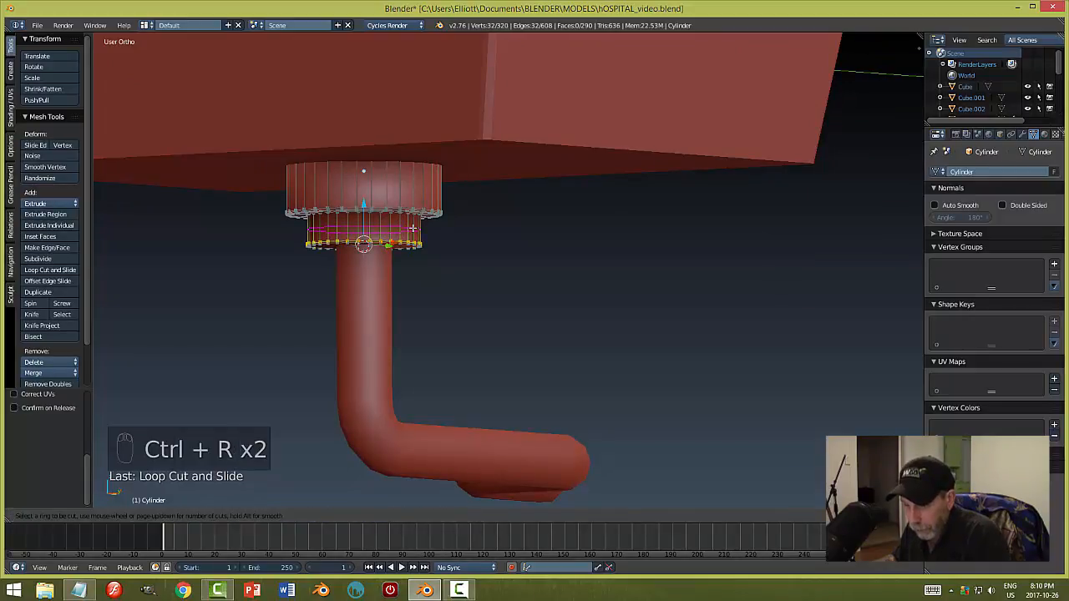
click(413, 227)
click(424, 199)
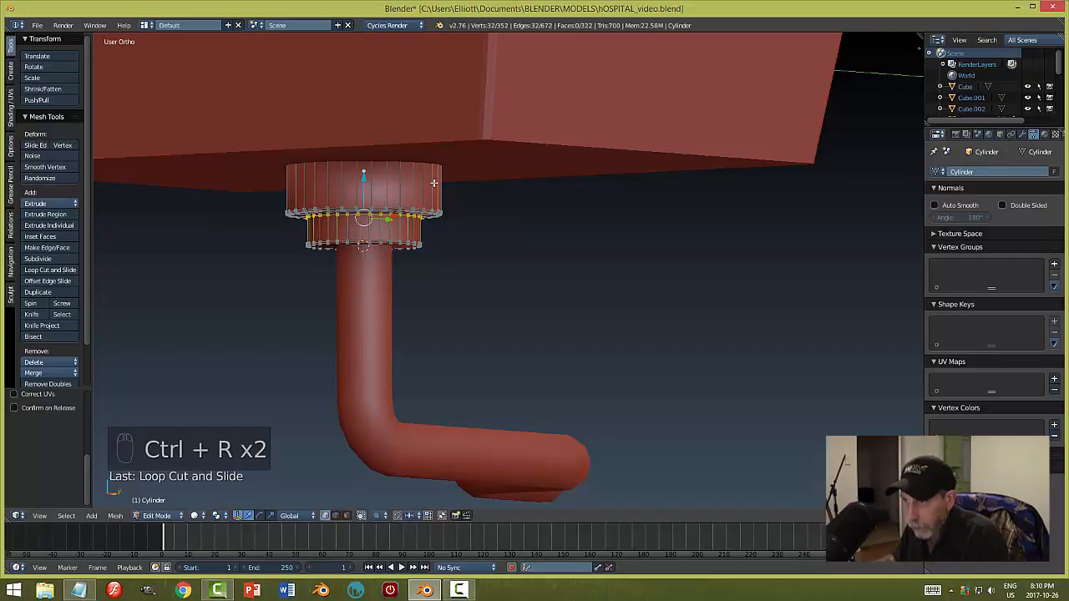
key(a)
key(Tab)
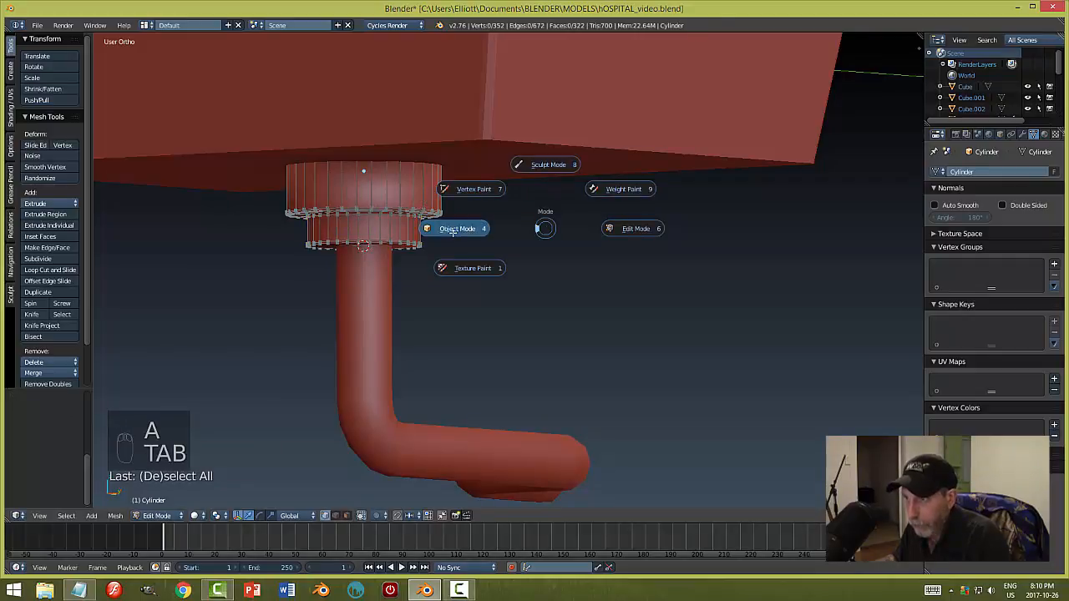
key(a)
middle_drag(556, 281, 582, 263)
right_click(317, 278)
key(s)
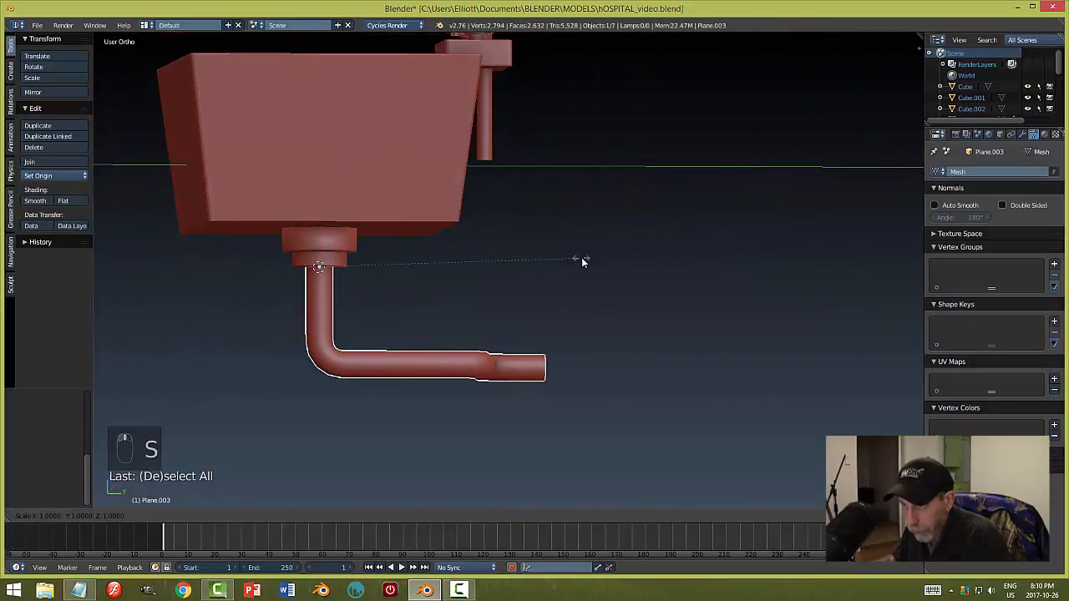
right_click(606, 268)
middle_drag(607, 269, 508, 298)
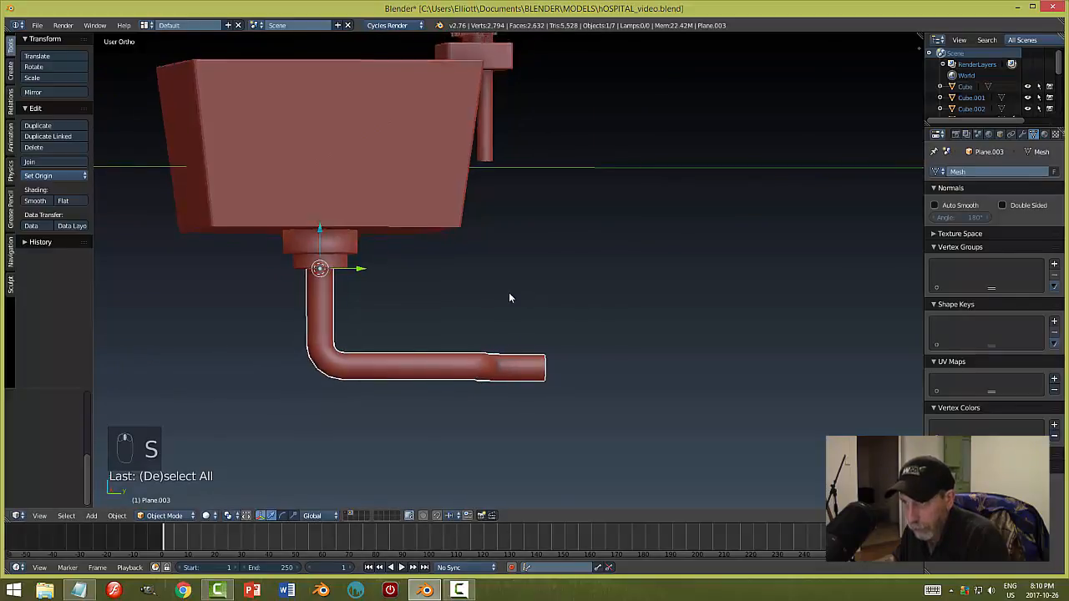
- Deselect the drain pipe and save the file
key(a)
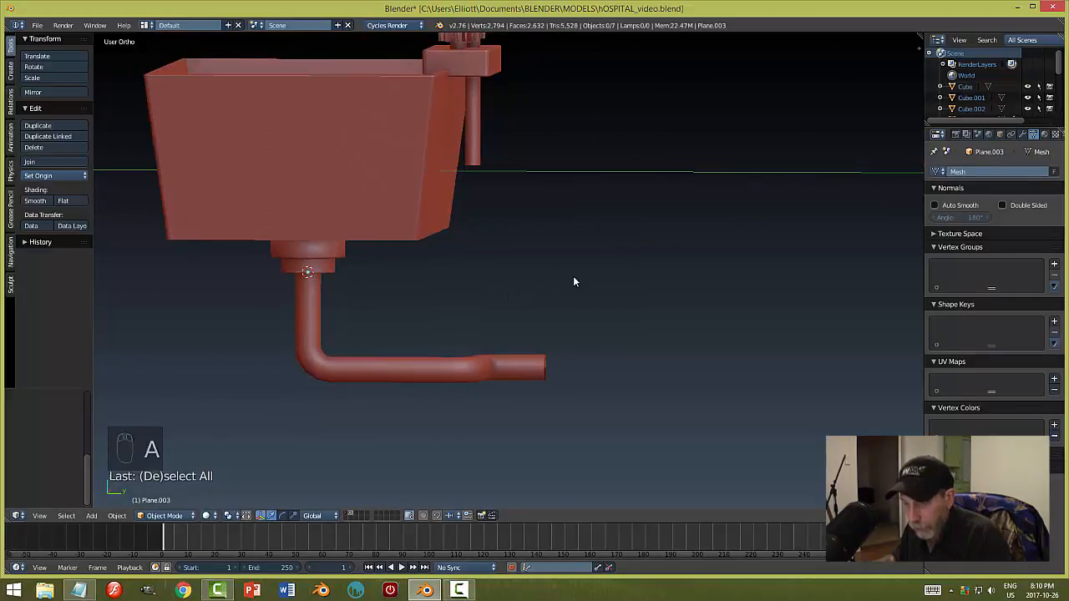
key(ctrl+s)
- Examine the drain fitting's shading through the basin's drain hole and from below the sink
middle_drag(577, 301, 447, 428)
right_click(373, 263)
scroll(413, 306, up, 4)
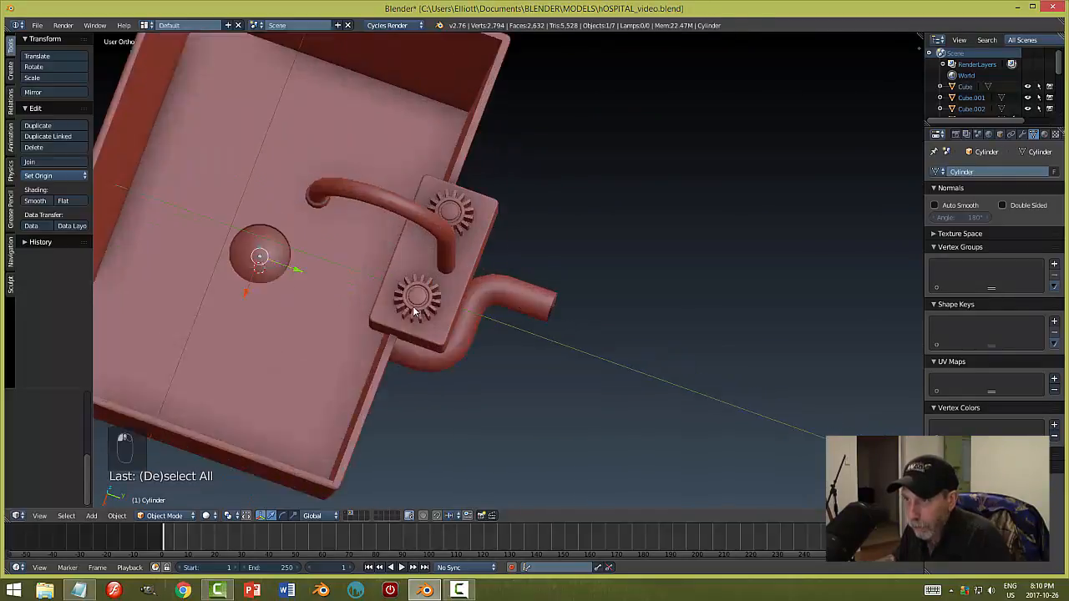
middle_drag(297, 300, 457, 266)
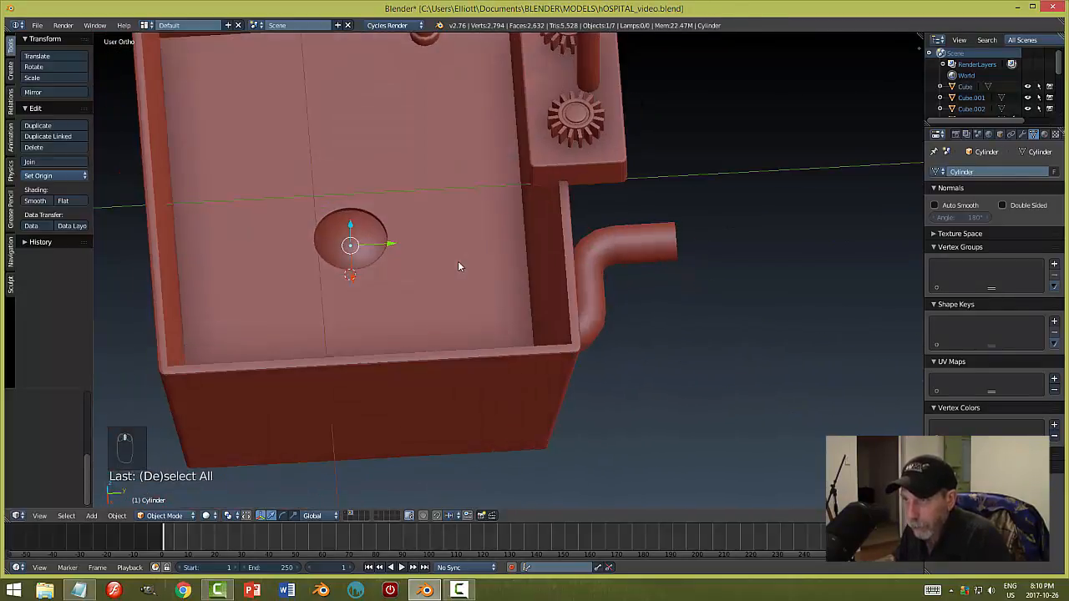
key(Tab)
scroll(345, 245, up, 4)
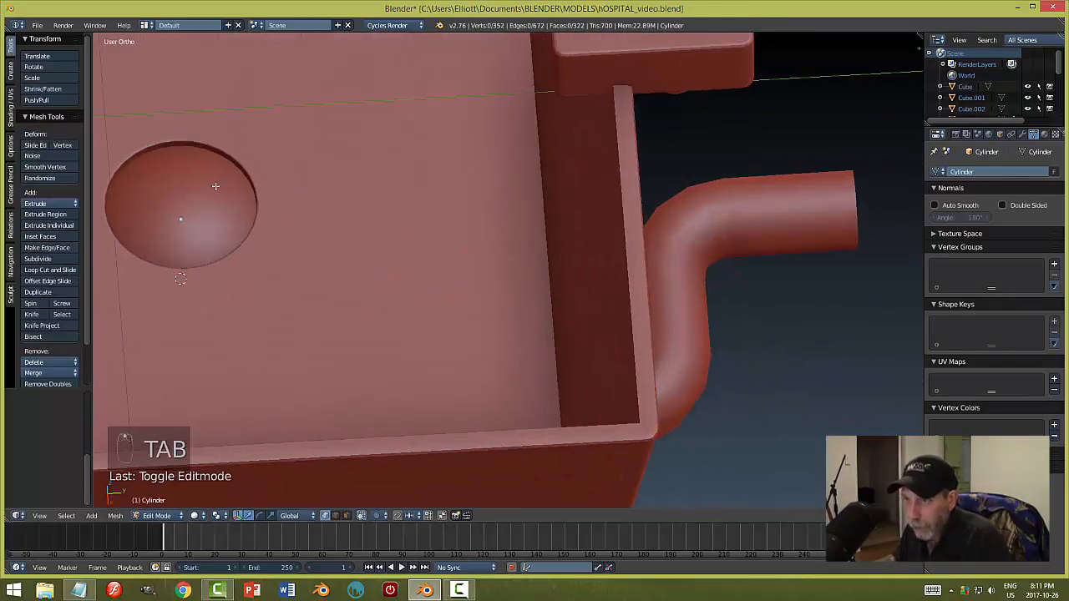
key(Tab)
click(158, 190)
middle_drag(242, 251, 273, 223)
click(1054, 574)
middle_drag(702, 494, 456, 359)
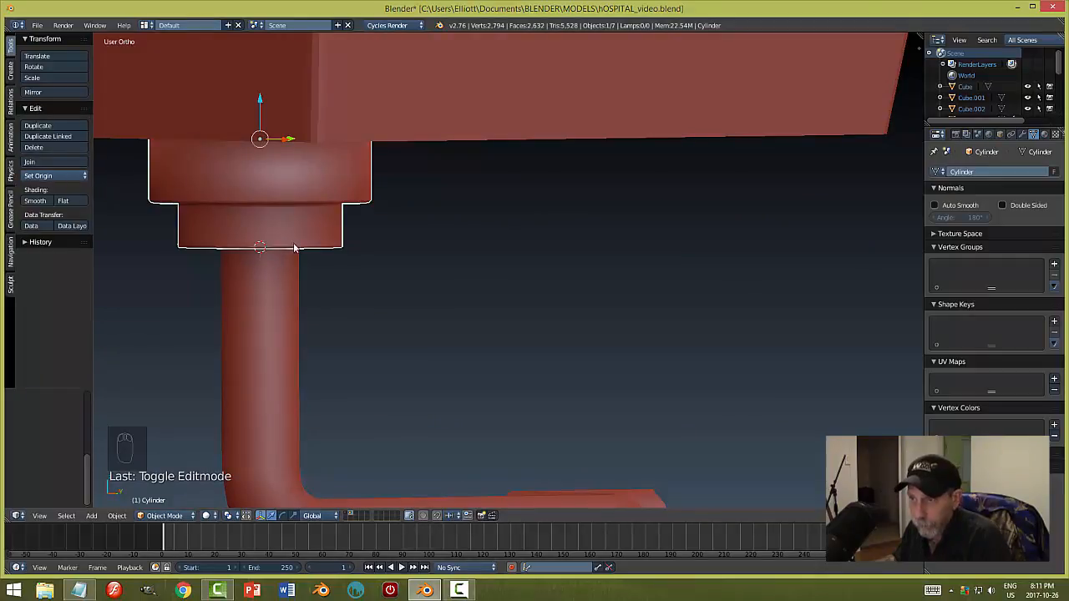
middle_drag(294, 247, 301, 202)
- Hide the sink basin and add a loop cut close to the upper outer edge of the drain fitting's wide ring
click(478, 113)
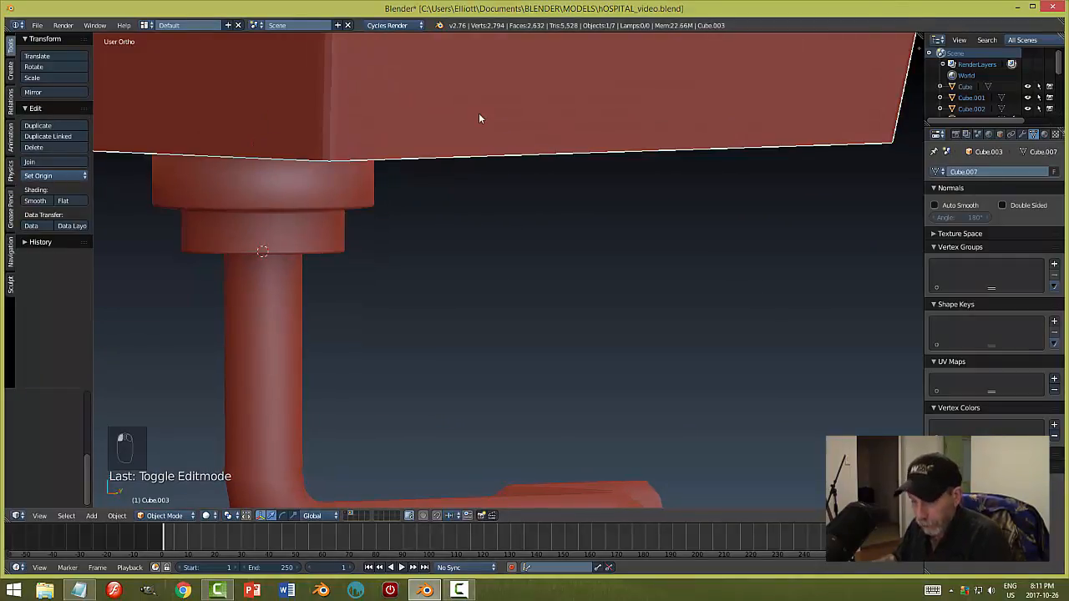
key(h)
click(305, 160)
key(Tab)
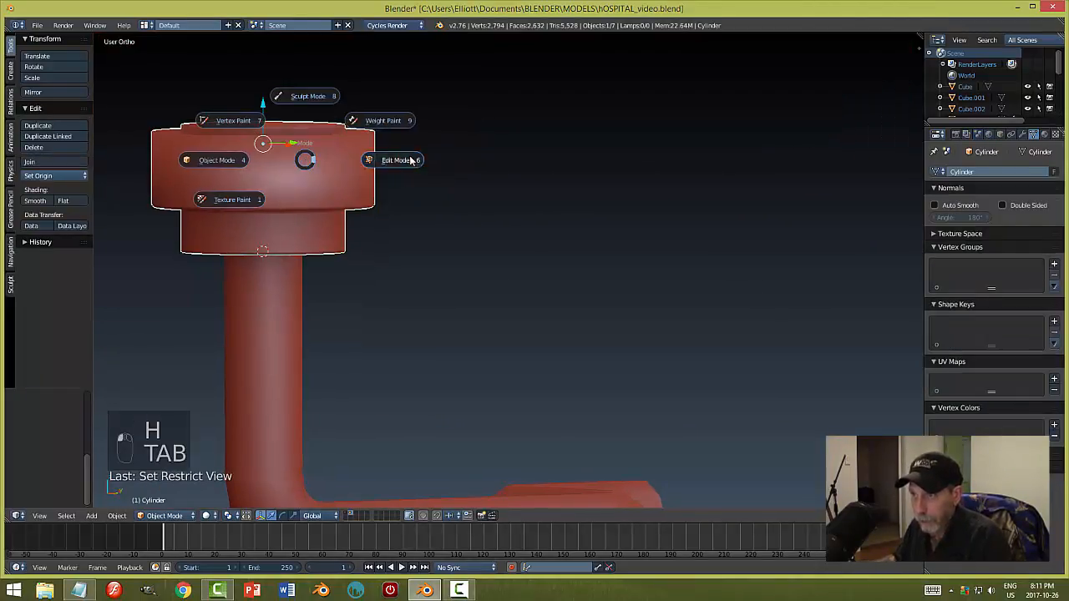
key(ctrl+r)
click(357, 149)
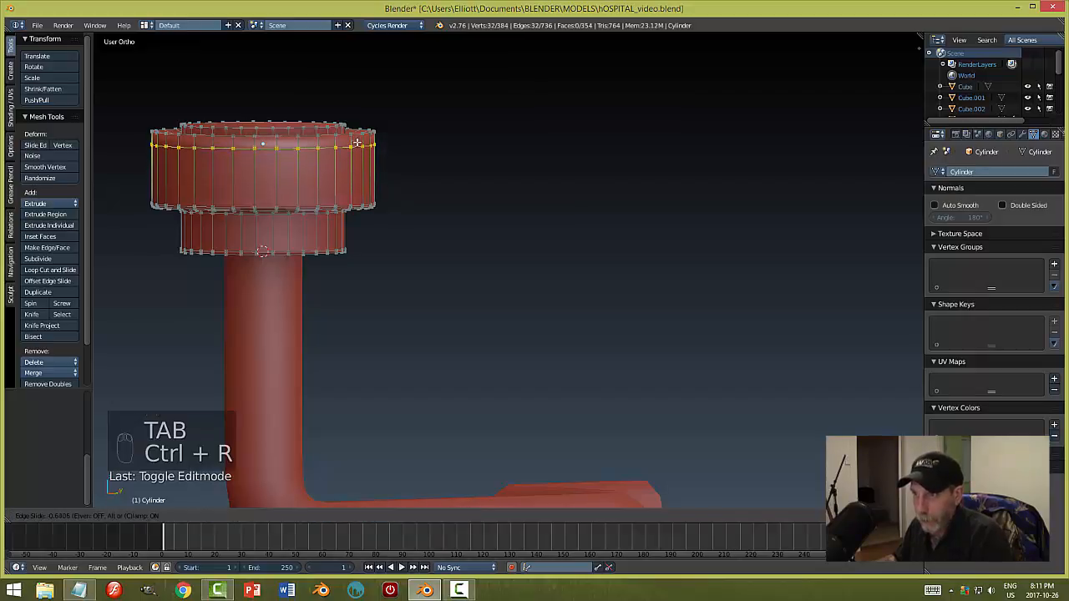
click(358, 137)
key(a)
key(Tab)
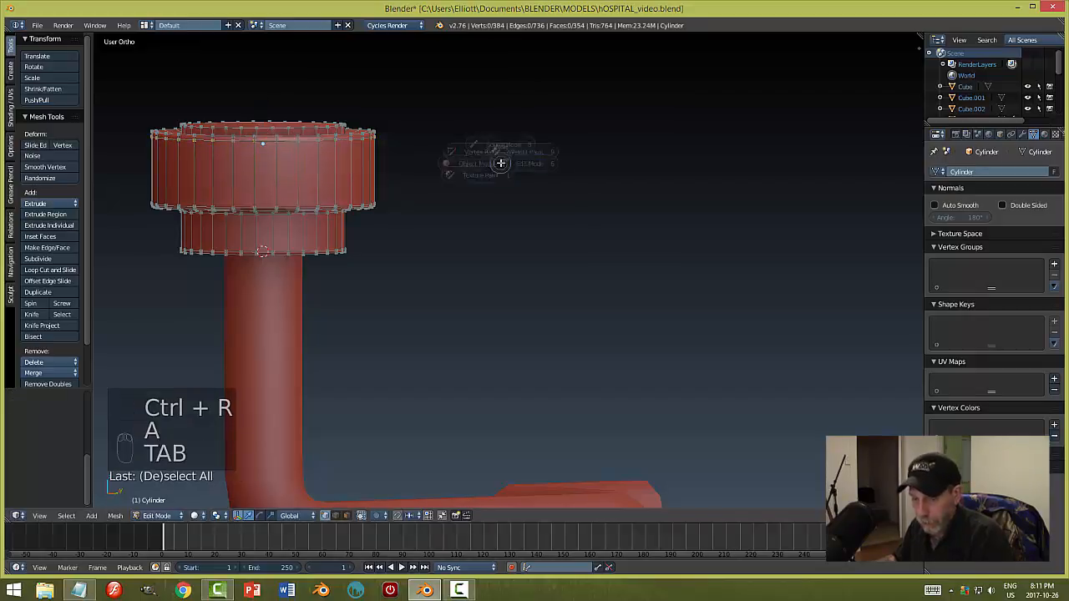
- Add a loop cut around the short wall of the raised disc on top of the drain fitting
middle_drag(483, 192, 471, 212)
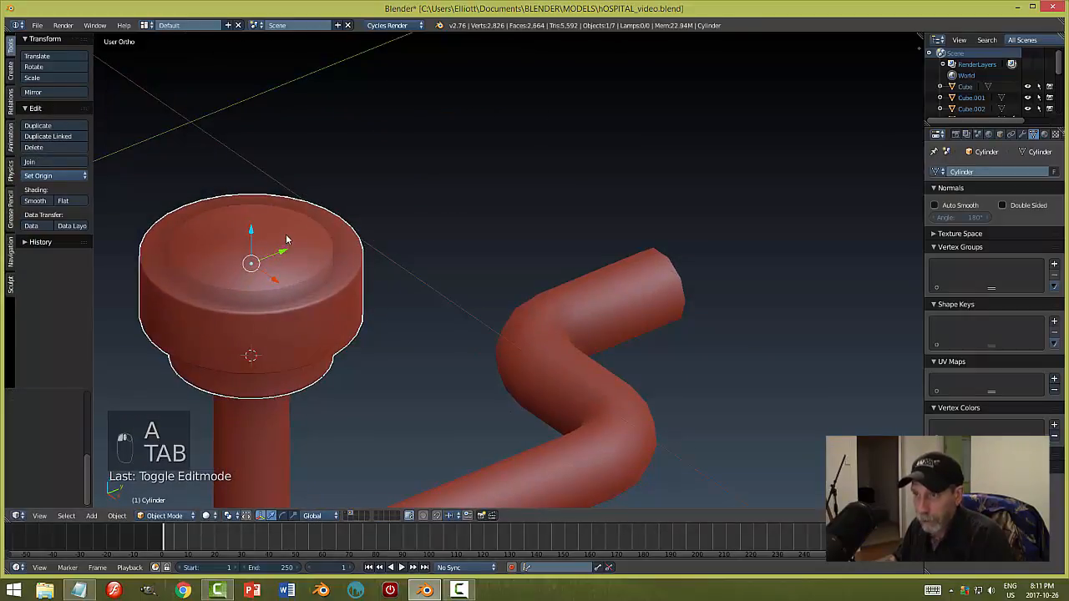
key(Tab)
middle_drag(294, 264, 301, 255)
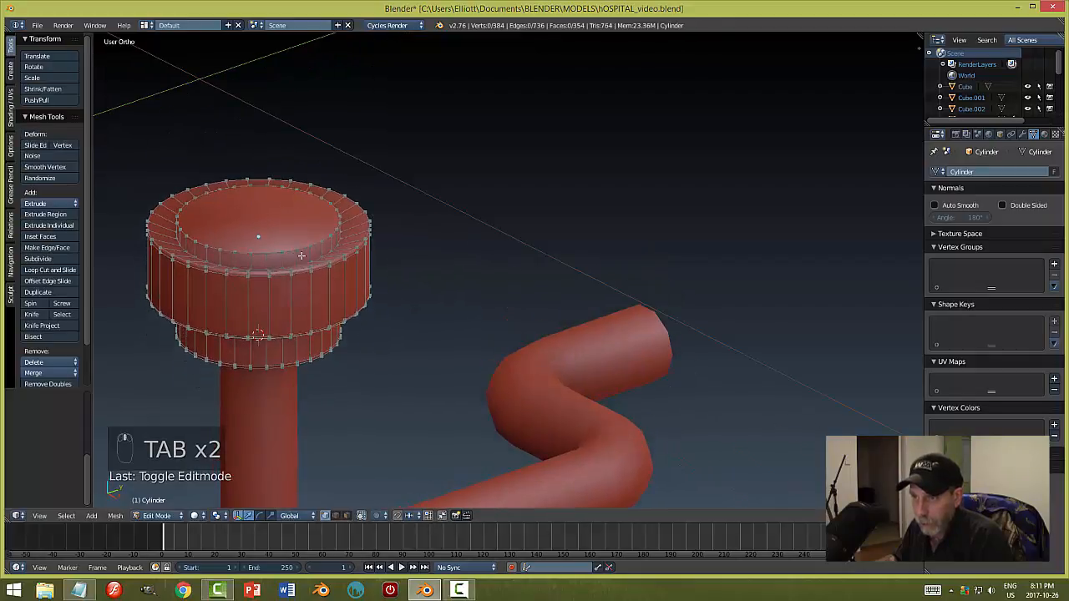
key(ctrl+r)
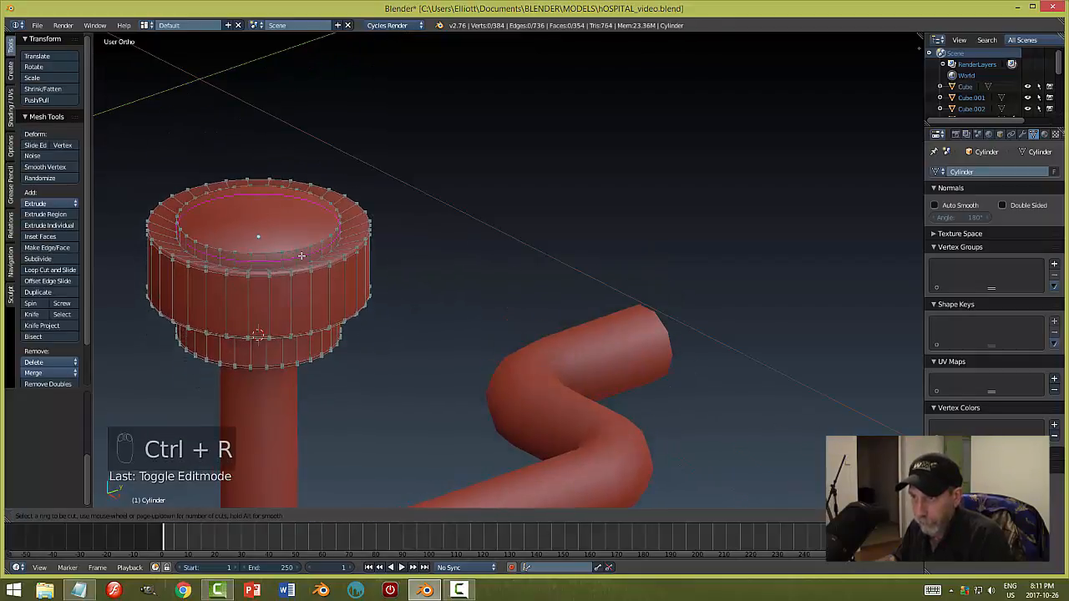
click(302, 254)
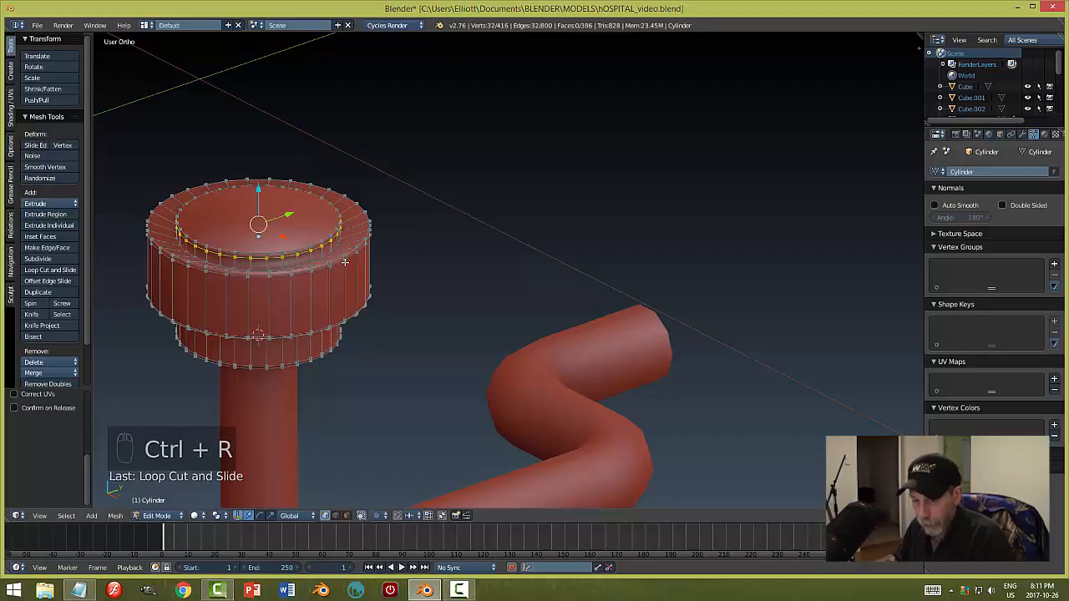
key(a)
key(Tab)
key(Tab)
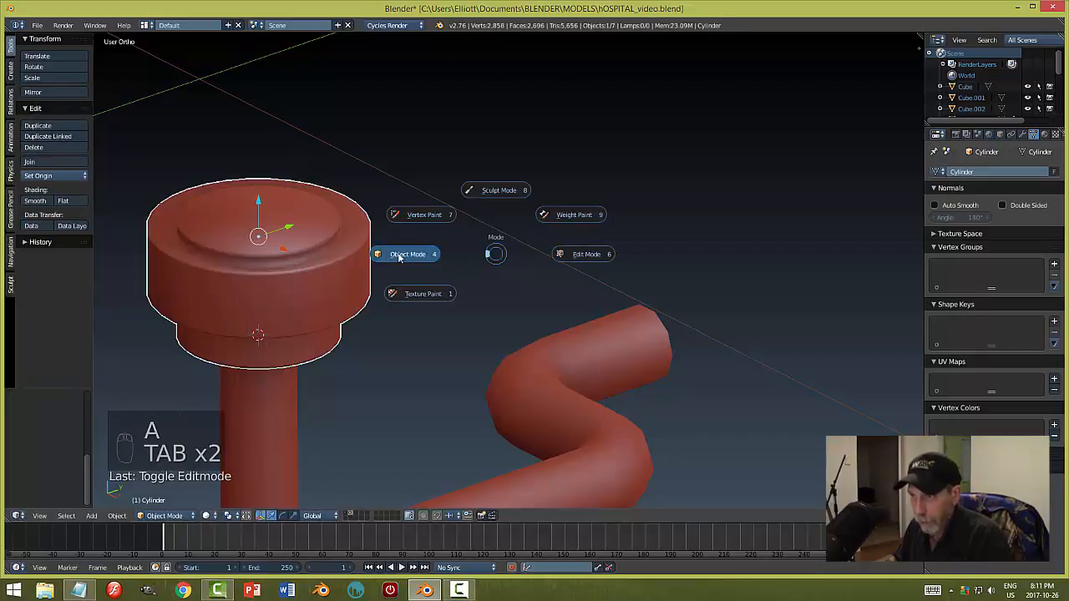
- Unhide the sink basin and clear the selection
key(alt+h)
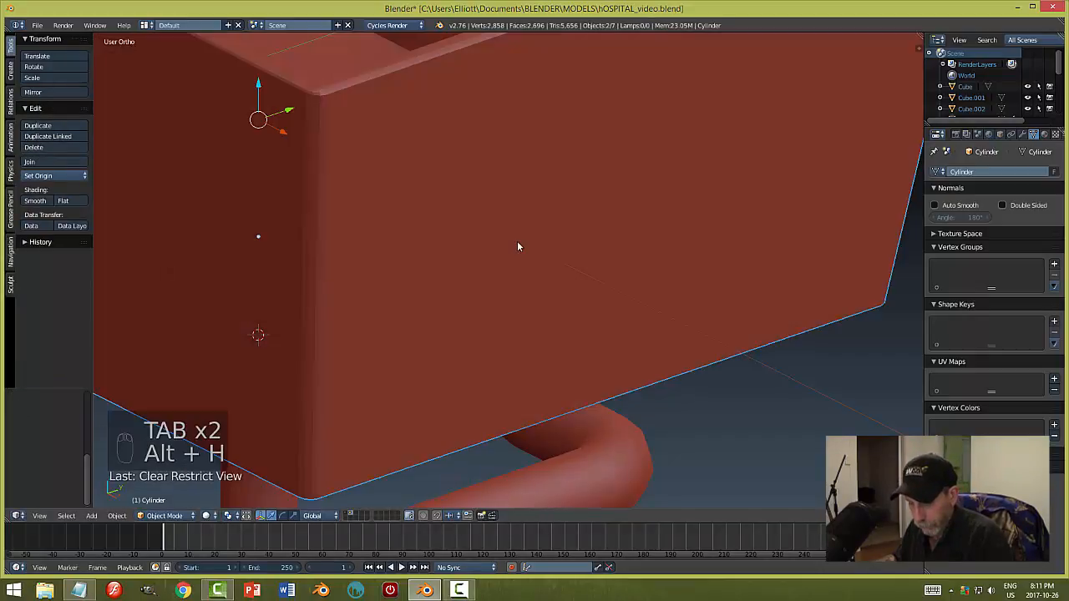
key(a)
scroll(476, 196, down, 2)
mouse_move(477, 196)
middle_down()
mouse_move(460, 231)
mouse_move(474, 206)
middle_up()
scroll(473, 211, down, 2)
middle_drag(449, 263, 467, 236)
- Extrude the drain fitting's top face in place without moving it, using face selection, and return to Object Mode
key(Tab)
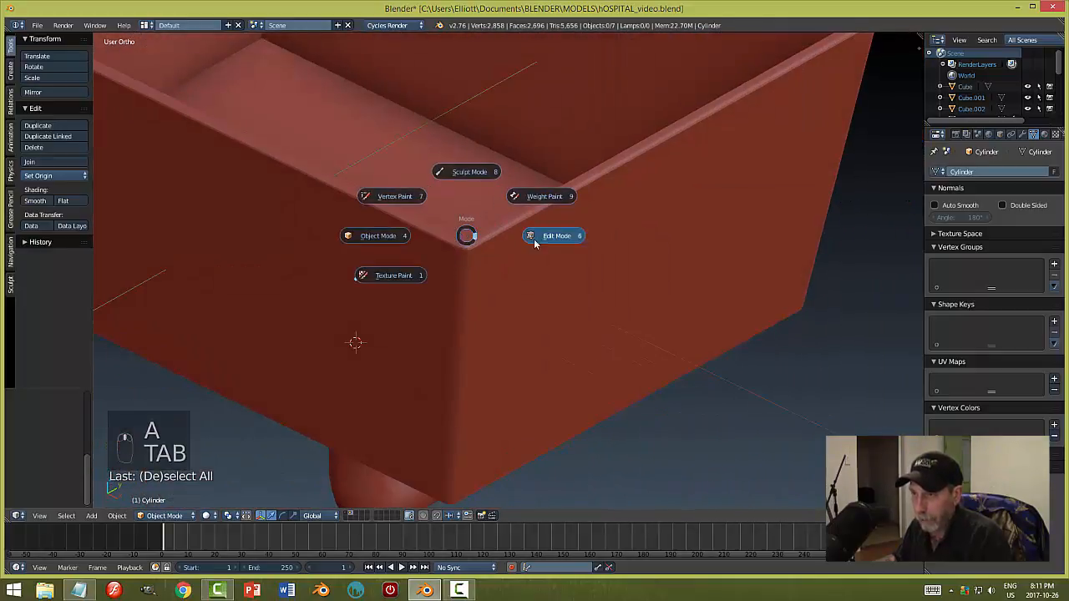
middle_drag(537, 267, 460, 351)
key(ctrl+Tab)
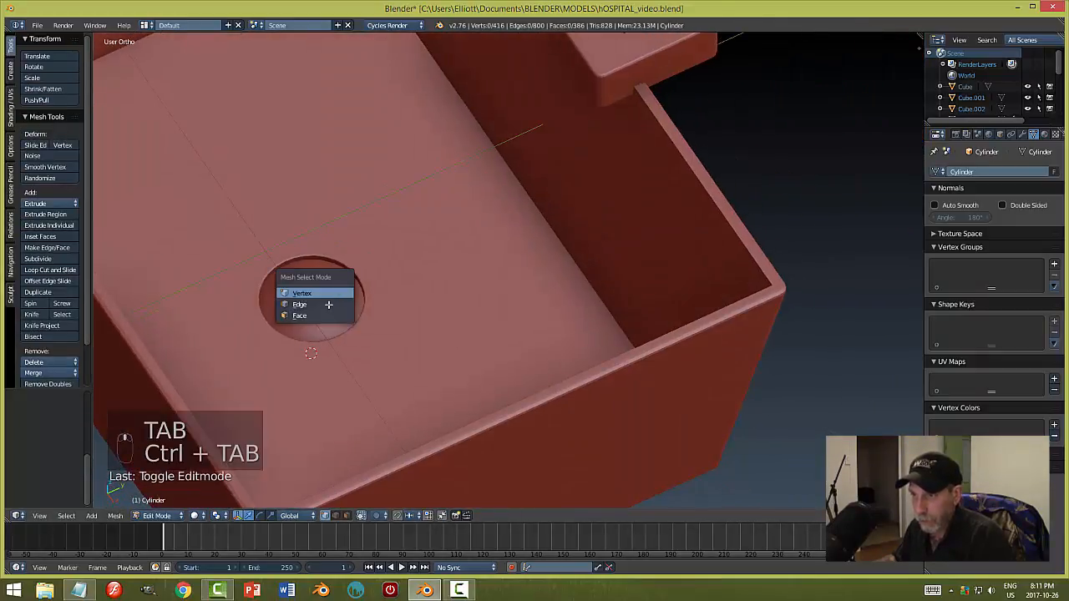
click(330, 292)
key(e)
right_click(398, 303)
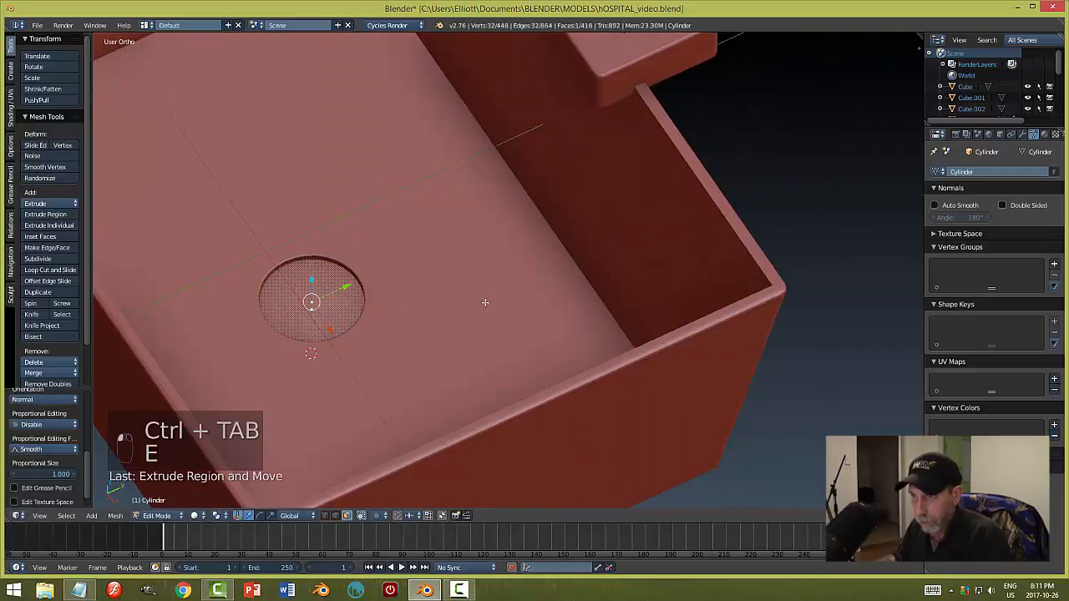
key(a)
key(Tab)
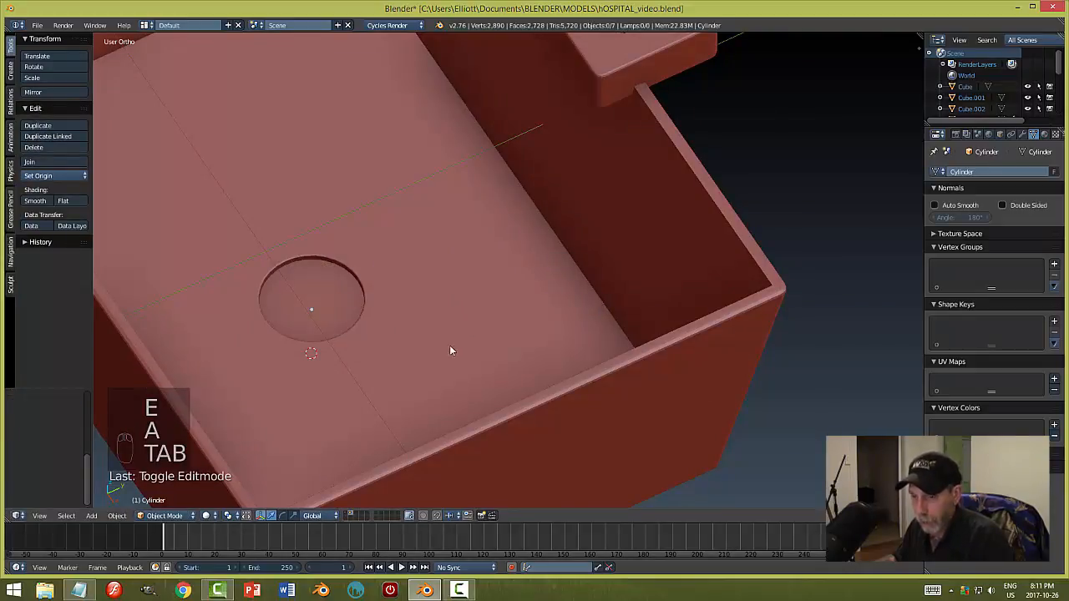
- Enter Edit Mode on the faucet pipe and move its bottom vertex ring straight down to the height of the drain pipe
middle_drag(449, 347, 472, 268)
scroll(484, 269, down, 3)
middle_drag(564, 274, 444, 324)
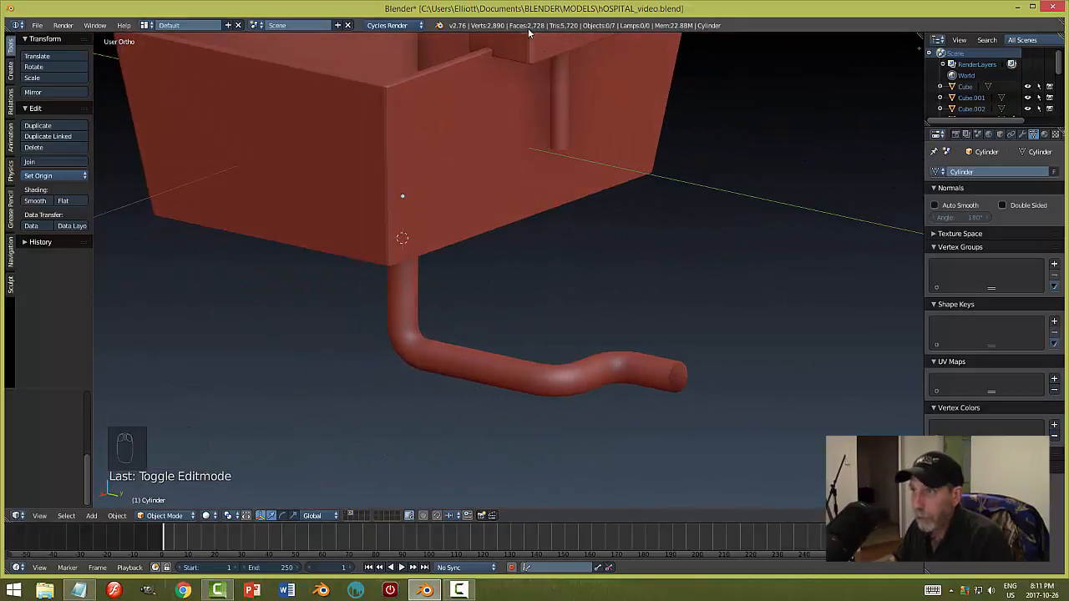
middle_drag(654, 221, 637, 251)
key(Tab)
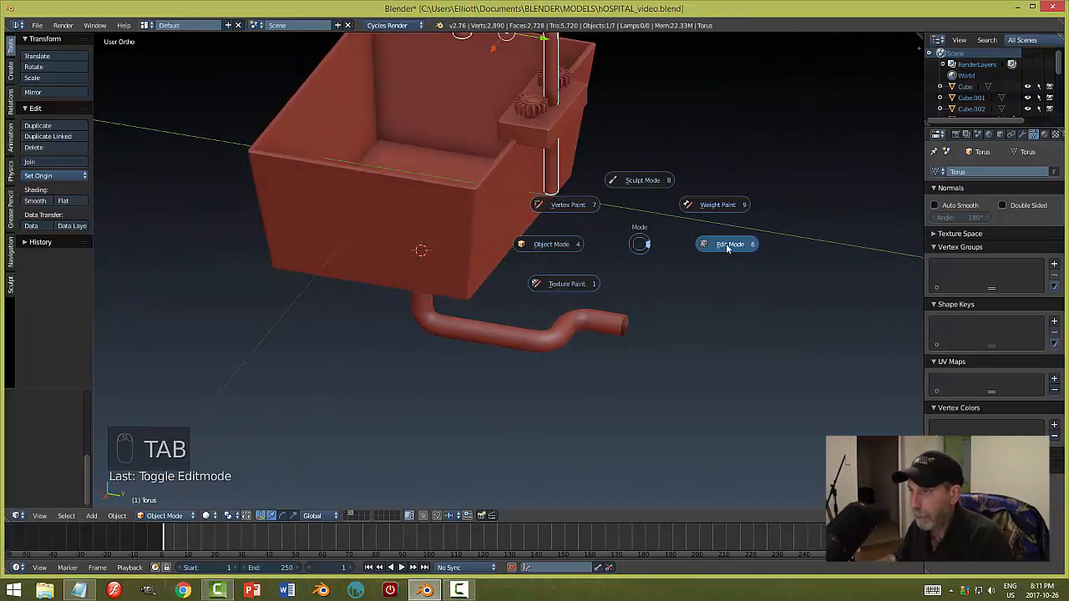
key(ctrl+Tab)
click(601, 207)
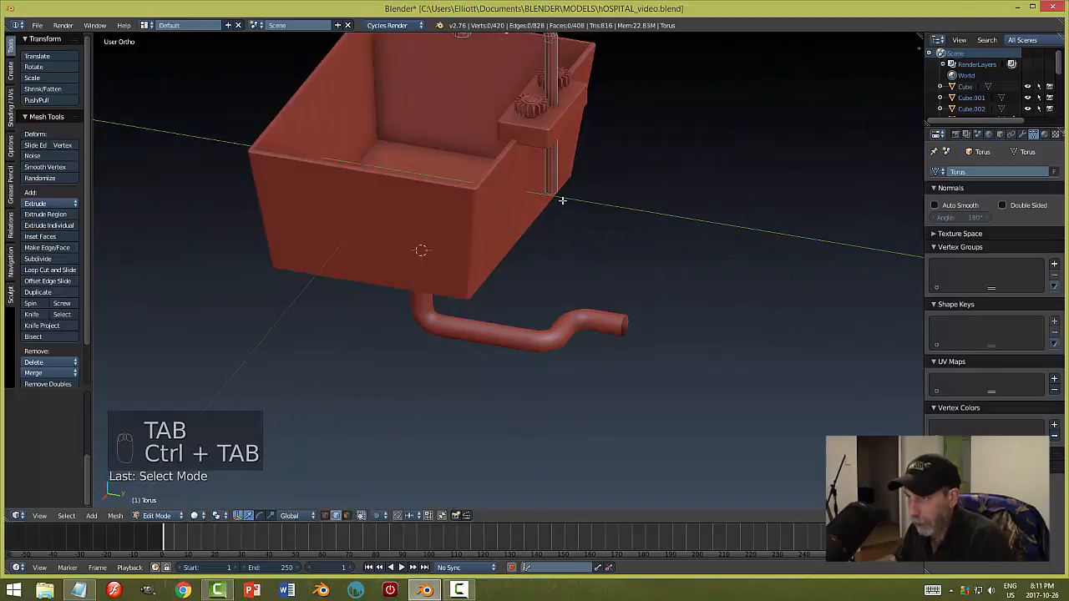
middle_drag(608, 220, 592, 197)
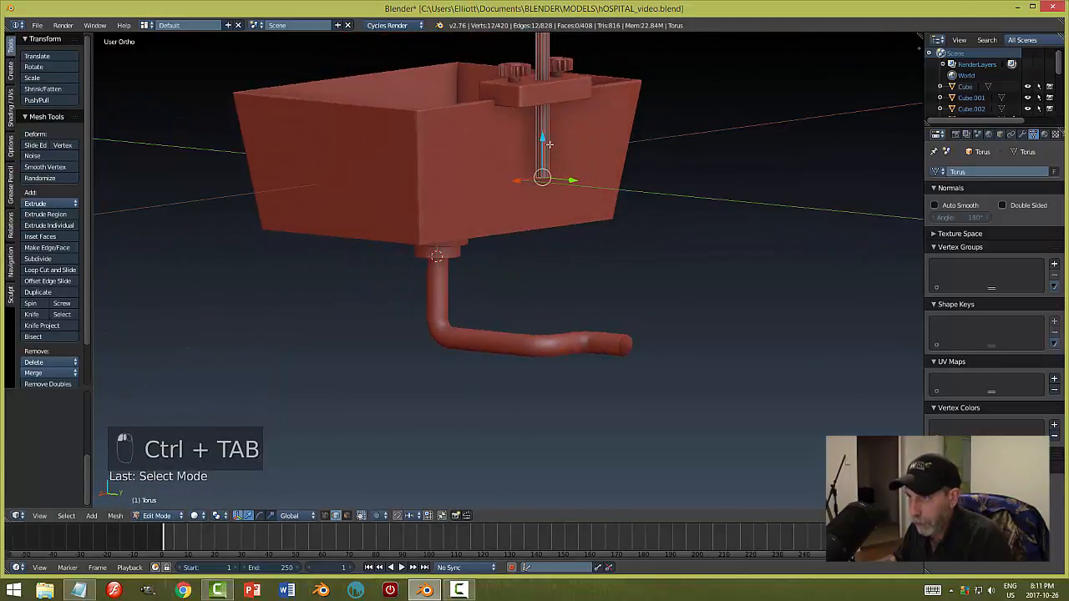
drag(545, 169, 545, 169)
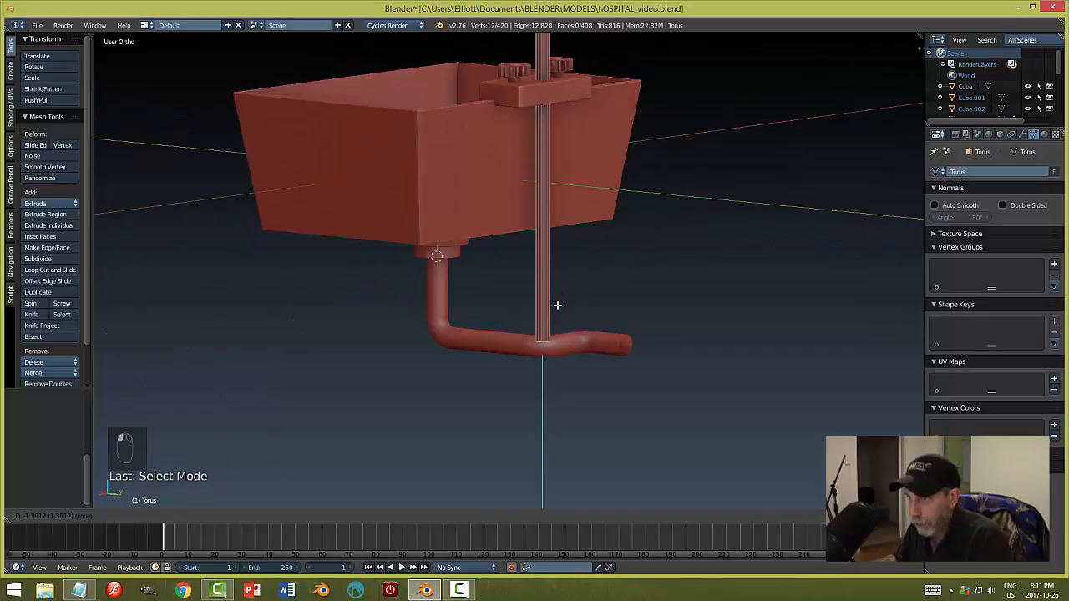
drag(557, 304, 558, 307)
- Adjust the faucet pipe's lower end along Z so it reaches slightly below the drain pipe, and return to Object Mode
middle_drag(677, 296, 573, 286)
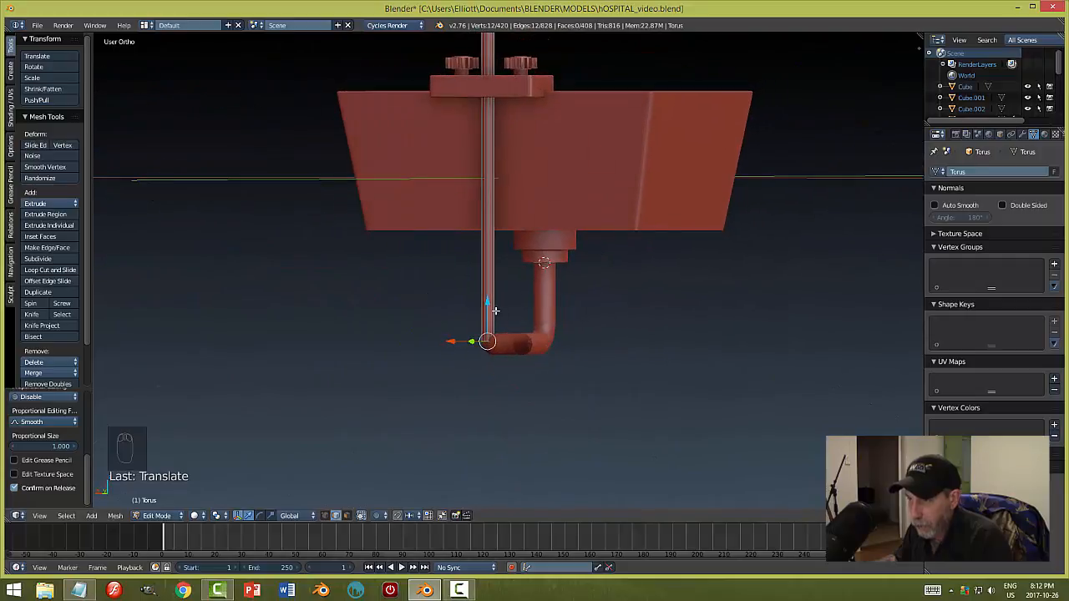
drag(488, 304, 499, 285)
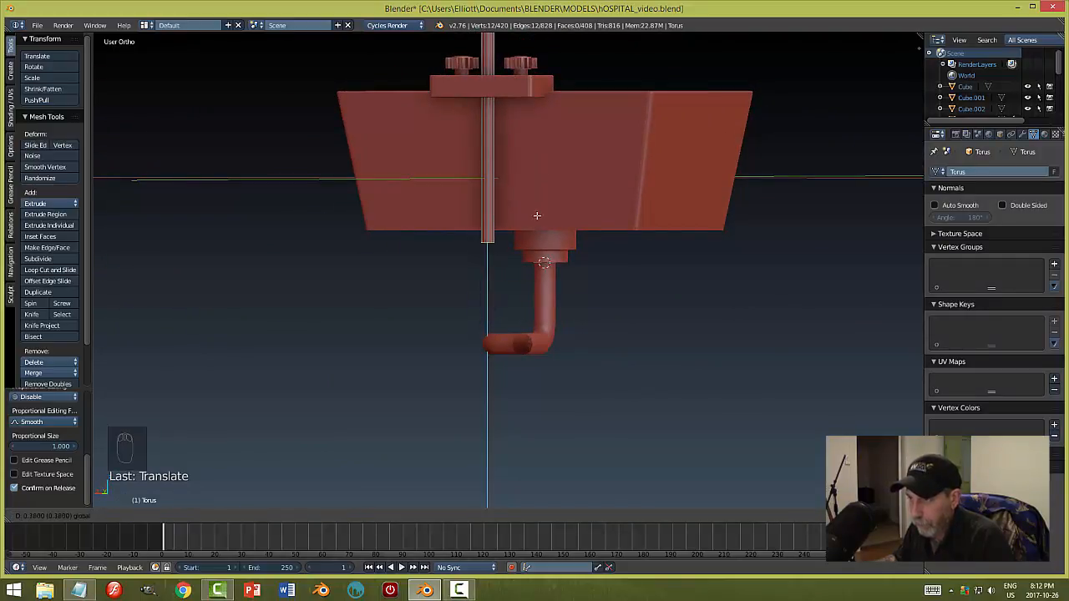
drag(537, 216, 537, 226)
middle_drag(692, 262, 623, 252)
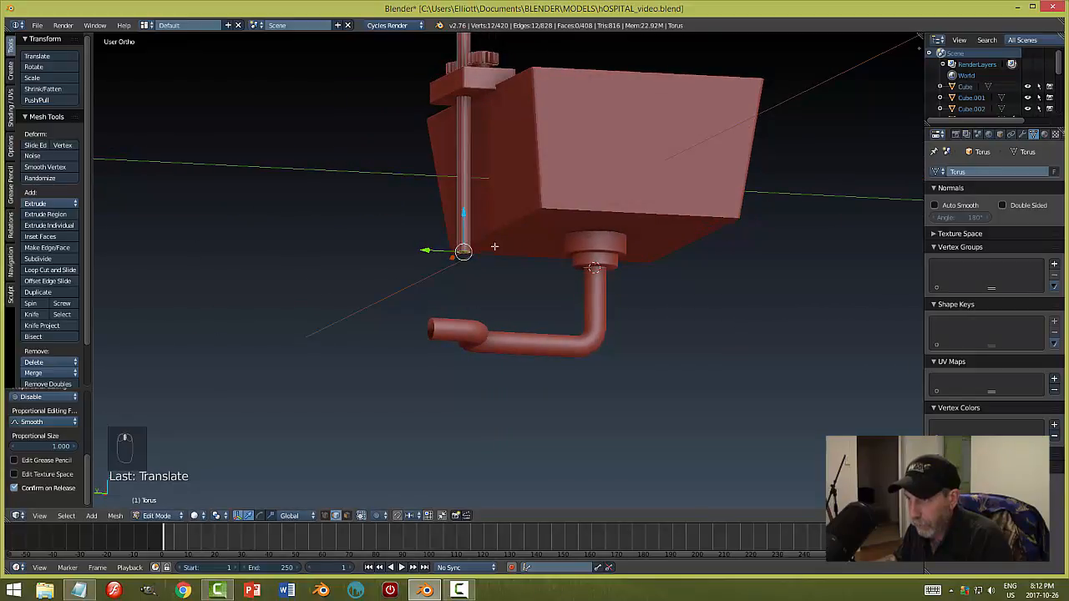
mouse_move(494, 247)
middle_down()
mouse_move(485, 260)
mouse_move(504, 265)
middle_up()
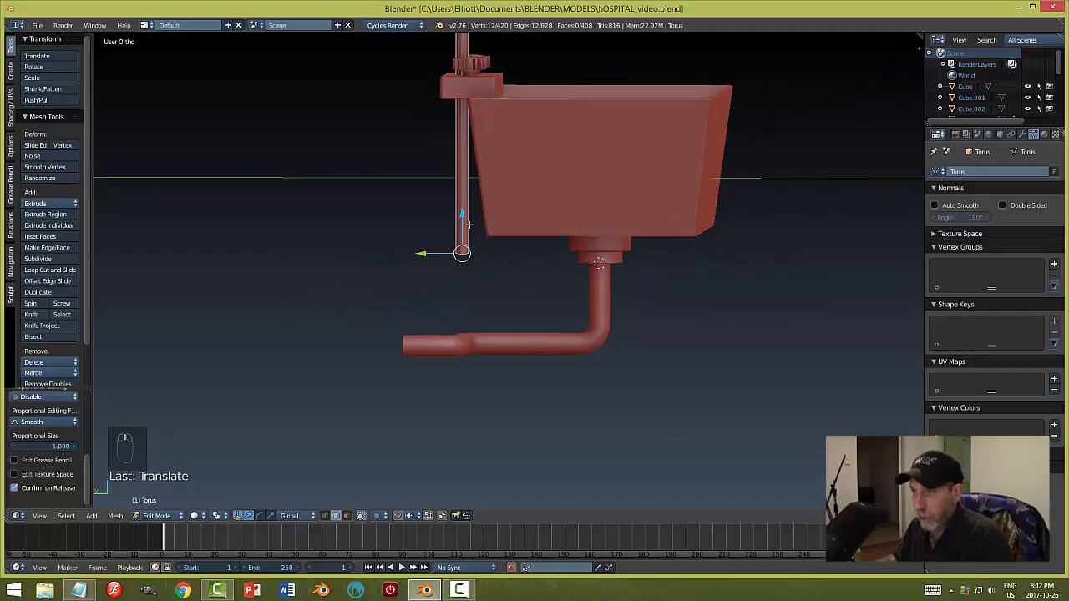
drag(462, 227, 458, 311)
middle_drag(457, 310, 571, 339)
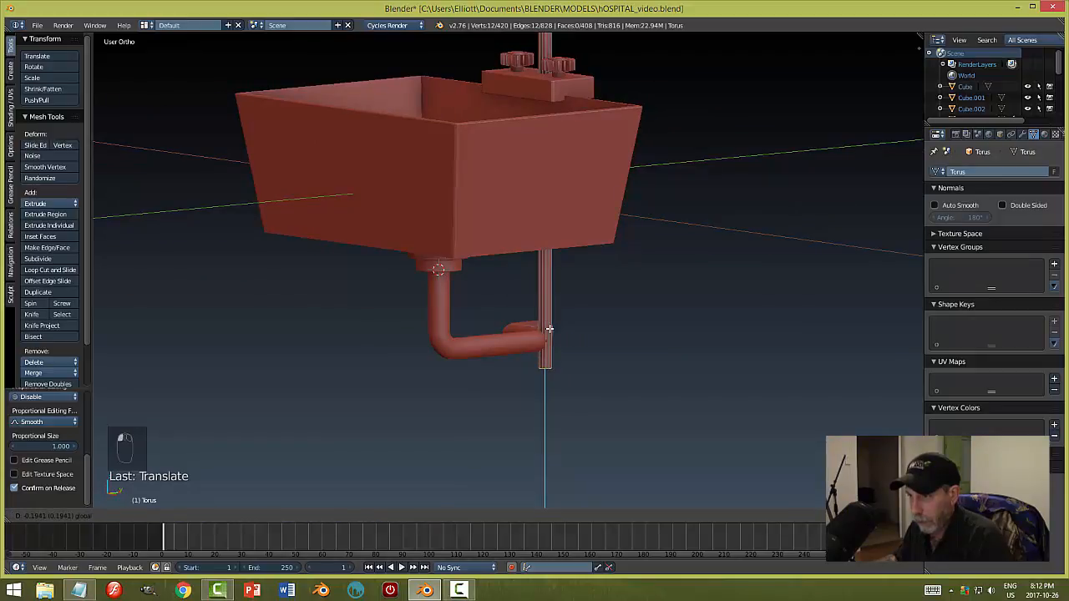
click(548, 329)
key(a)
key(Tab)
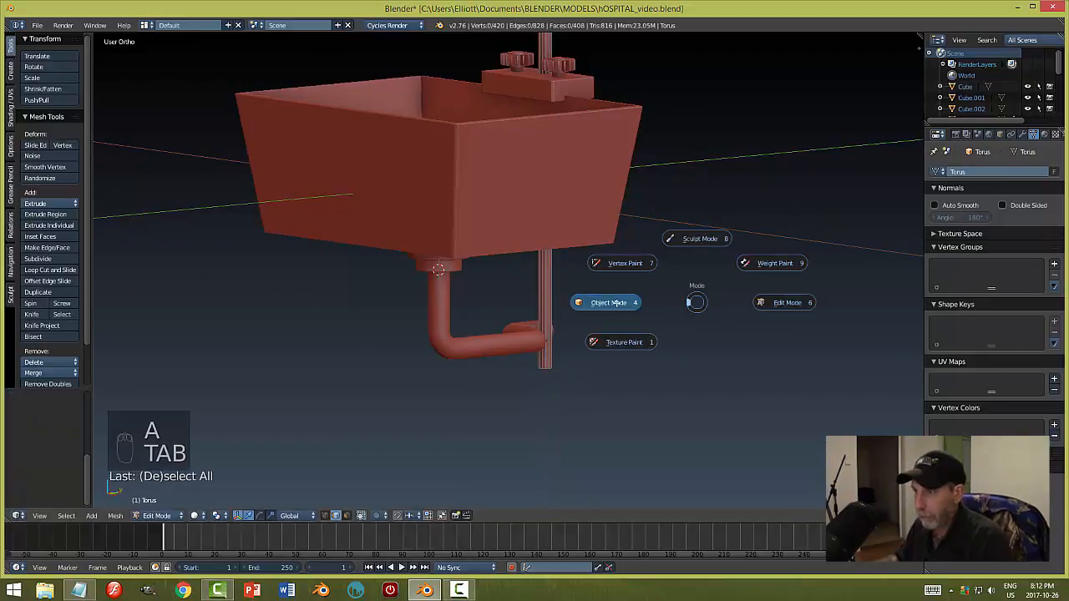
- Join the faucet pipe, both tap knobs, the faucet base and the sink basin into one object
key(a)
middle_drag(713, 295, 505, 44)
right_click(536, 50)
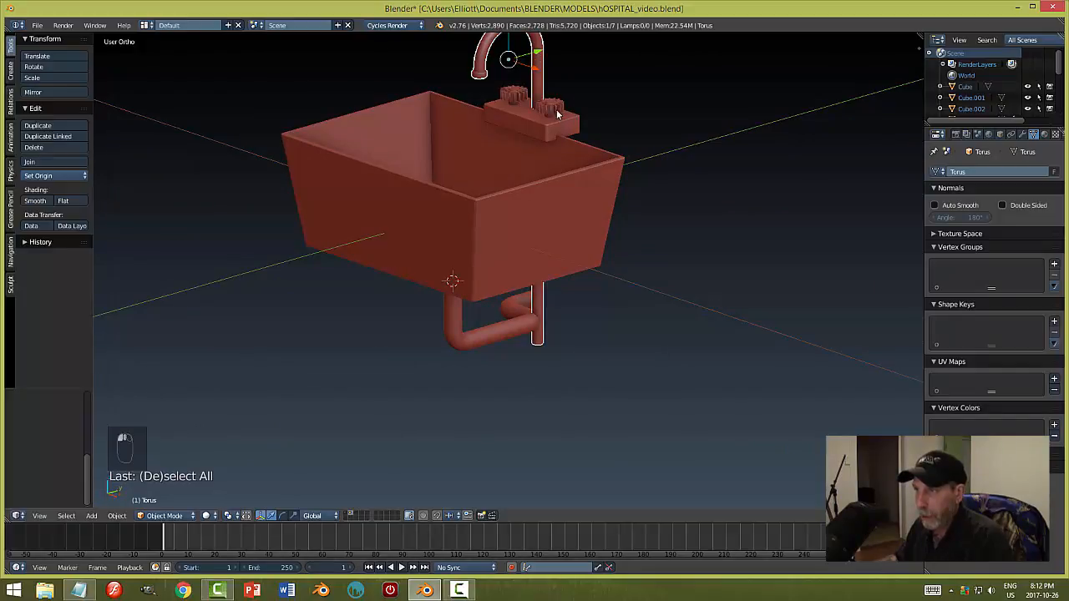
shift+right_click(541, 117)
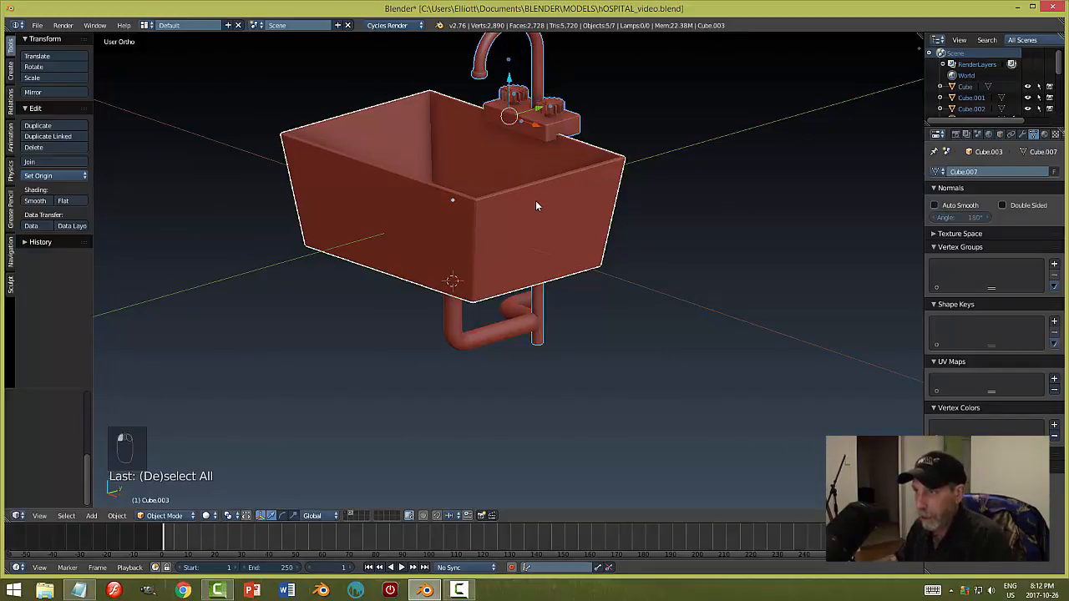
key(ctrl+j)
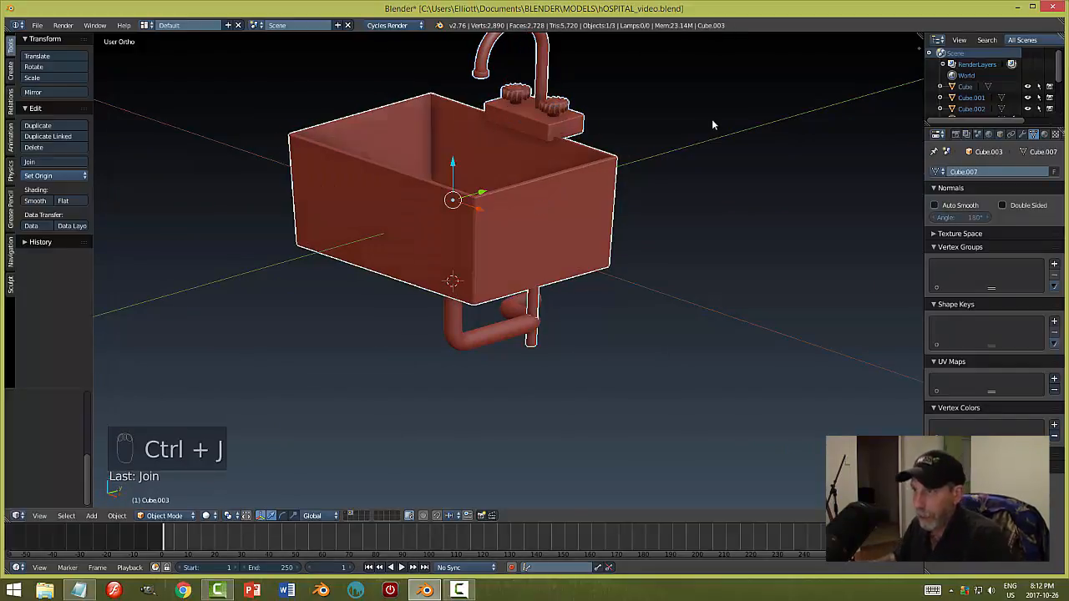
- Try joining the drain pipe and drain fitting to the sink with the drain fitting as the active object
middle_drag(583, 327, 536, 283)
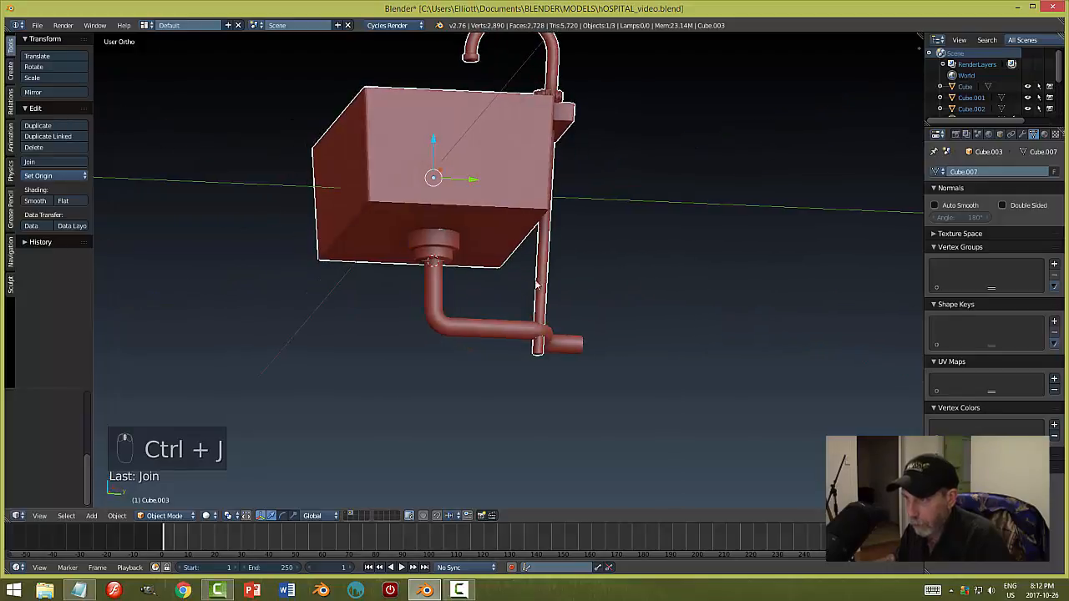
shift+right_click(432, 288)
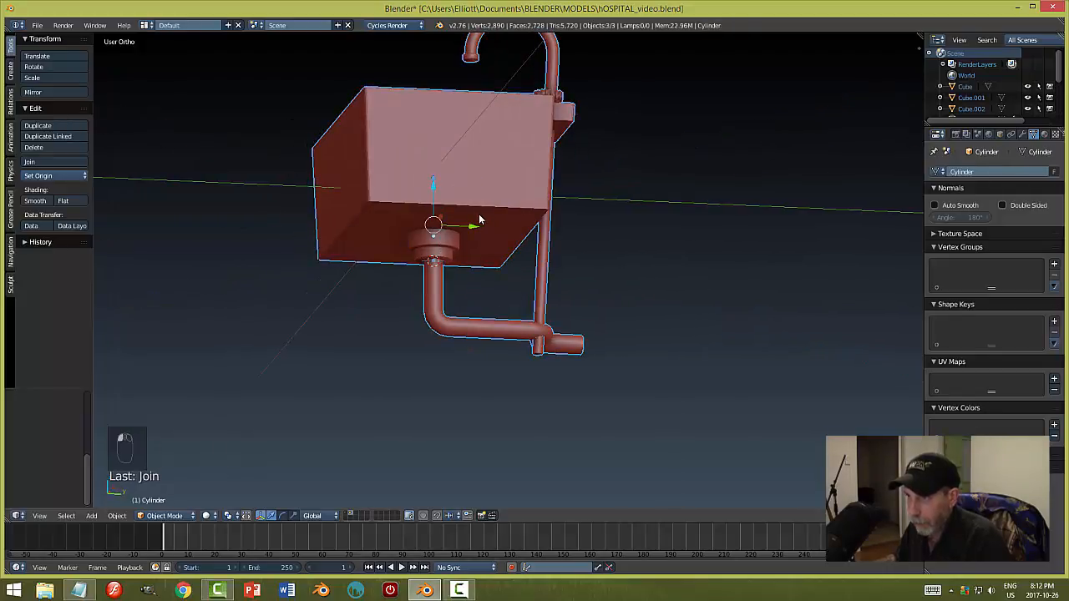
key(ctrl+j)
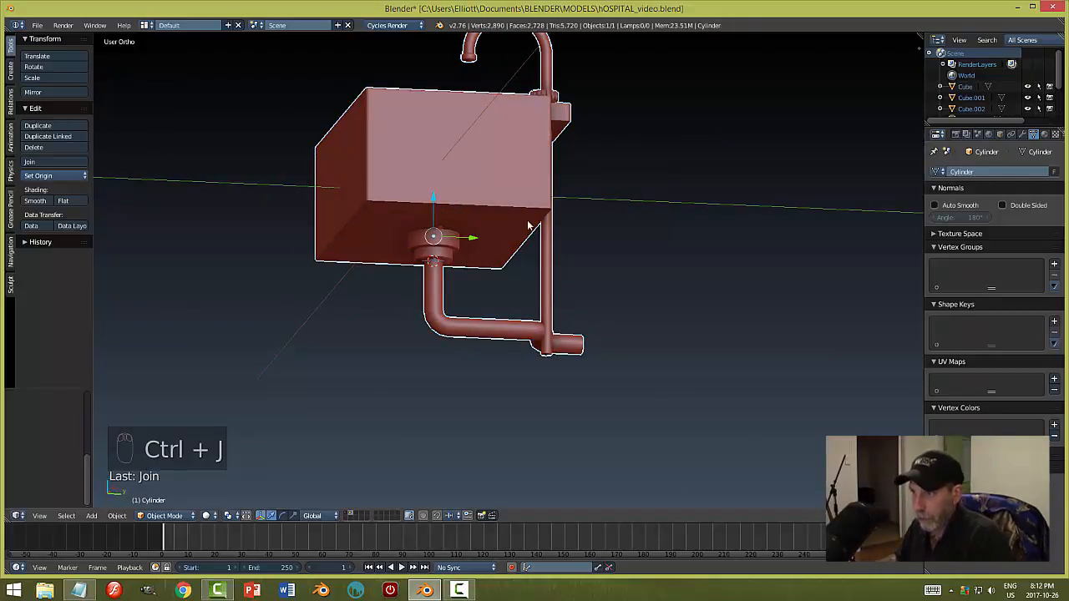
mouse_move(472, 240)
mouse_down()
mouse_move(539, 242)
mouse_move(467, 237)
mouse_up()
key(a)
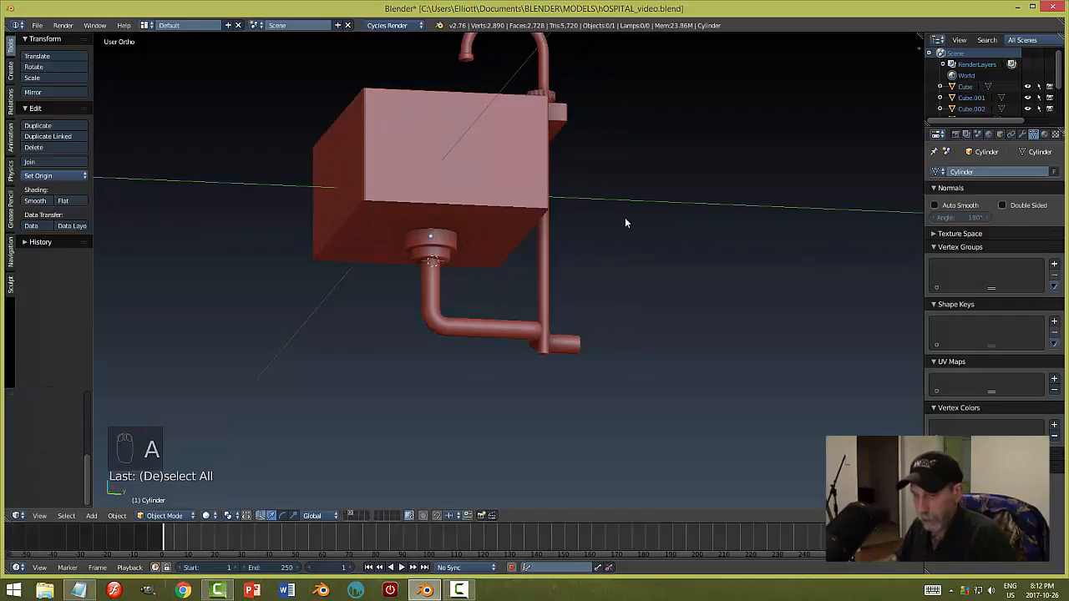
- Inspect the joined sink and undo the join with the drain pipe and drain fitting
mouse_move(626, 222)
middle_down()
mouse_move(618, 319)
mouse_move(666, 290)
mouse_move(596, 295)
mouse_move(627, 198)
mouse_move(660, 226)
mouse_move(609, 275)
mouse_move(541, 292)
mouse_move(628, 241)
mouse_move(605, 216)
middle_up()
scroll(594, 284, up, 3)
scroll(660, 226, up, 2)
scroll(660, 220, down, 3)
key(a)
middle_drag(876, 278, 835, 253)
scroll(774, 304, down, 5)
key(ctrl+z)
key(ctrl+z)
key(ctrl+z)
key(ctrl+z)
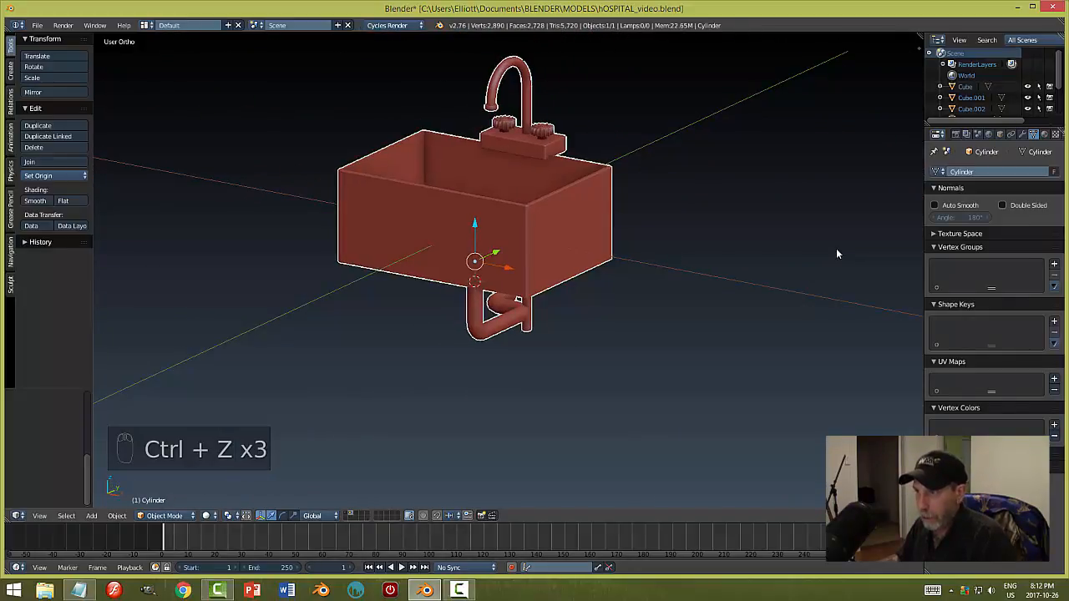
- Apply the sink's Simple Deform taper modifier
right_click(591, 222)
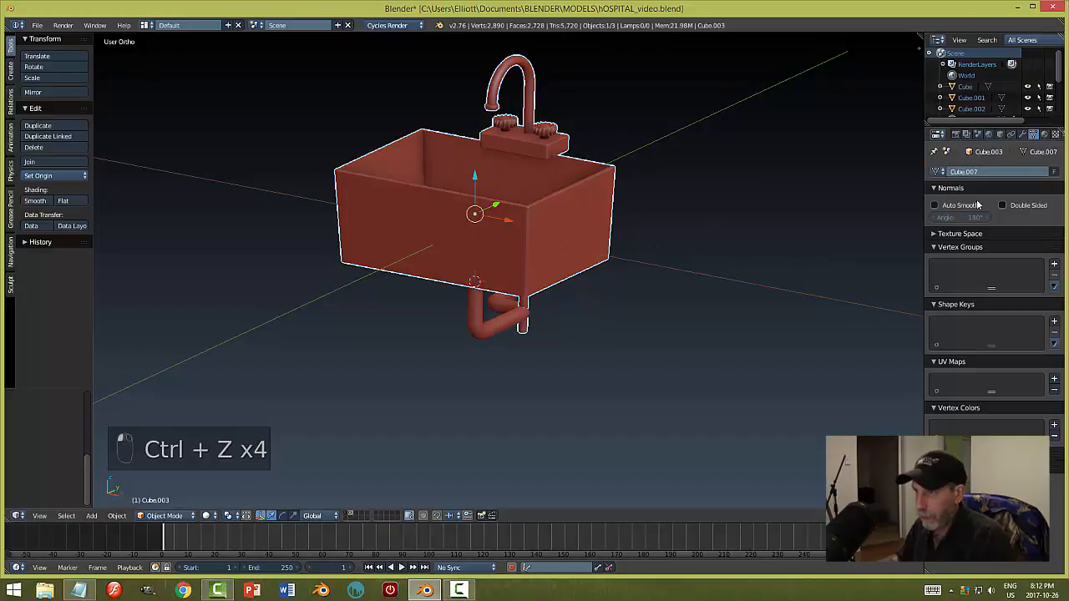
click(1021, 135)
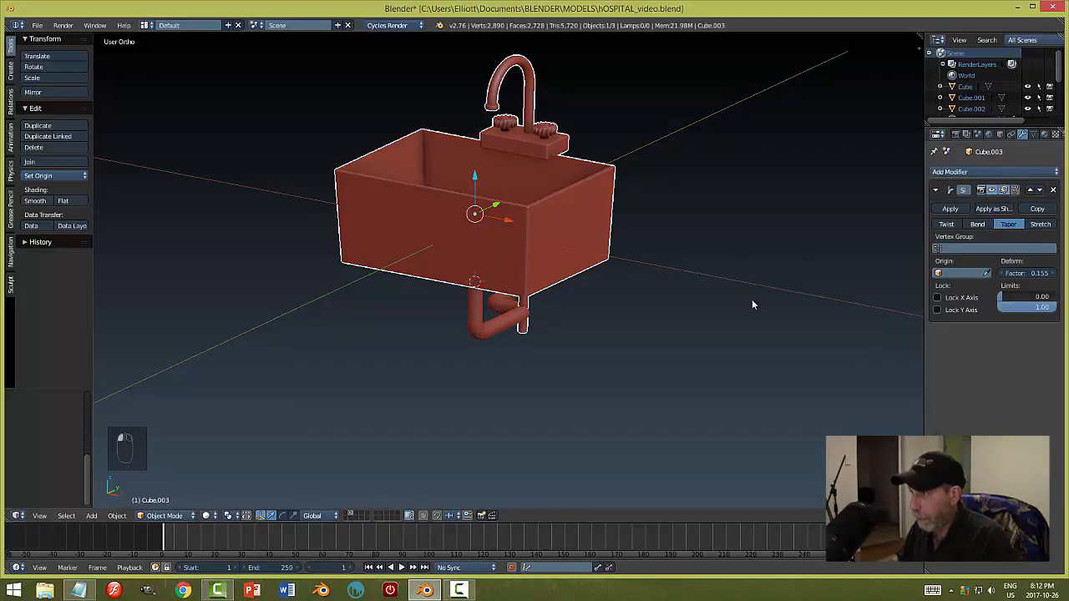
middle_drag(751, 299, 748, 265)
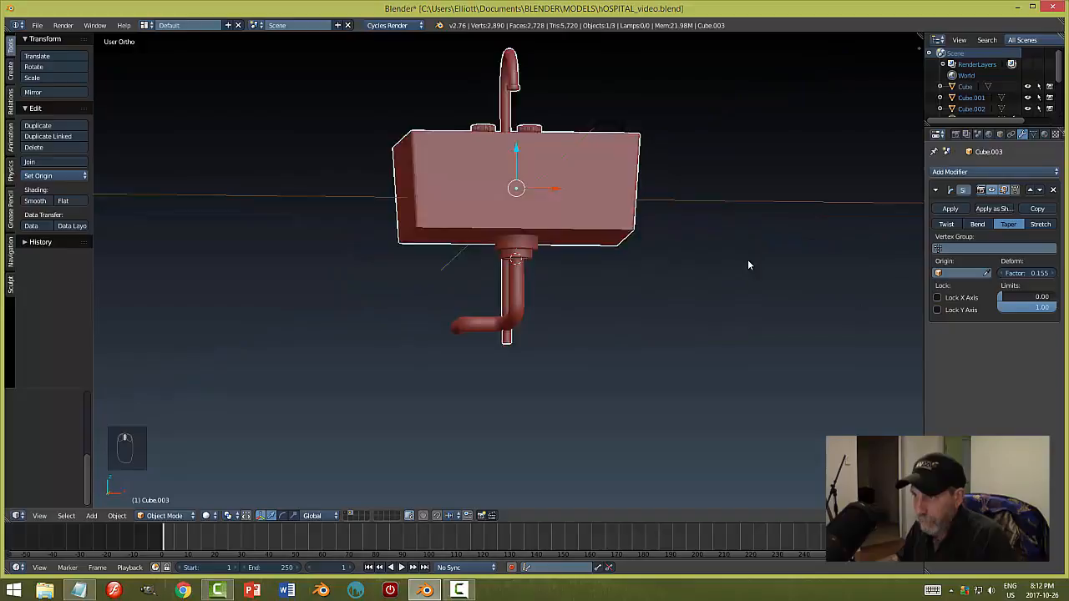
click(947, 209)
middle_drag(875, 231, 565, 149)
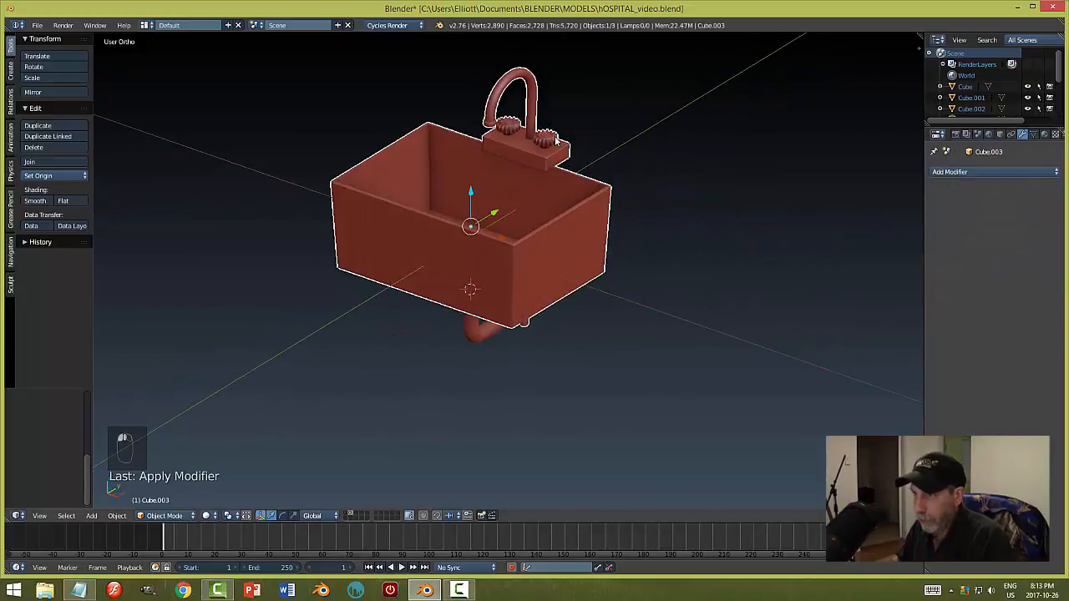
- Test-move the joined sink and faucet along the Y axis and undo the move
middle_drag(588, 240, 499, 224)
drag(499, 224, 608, 223)
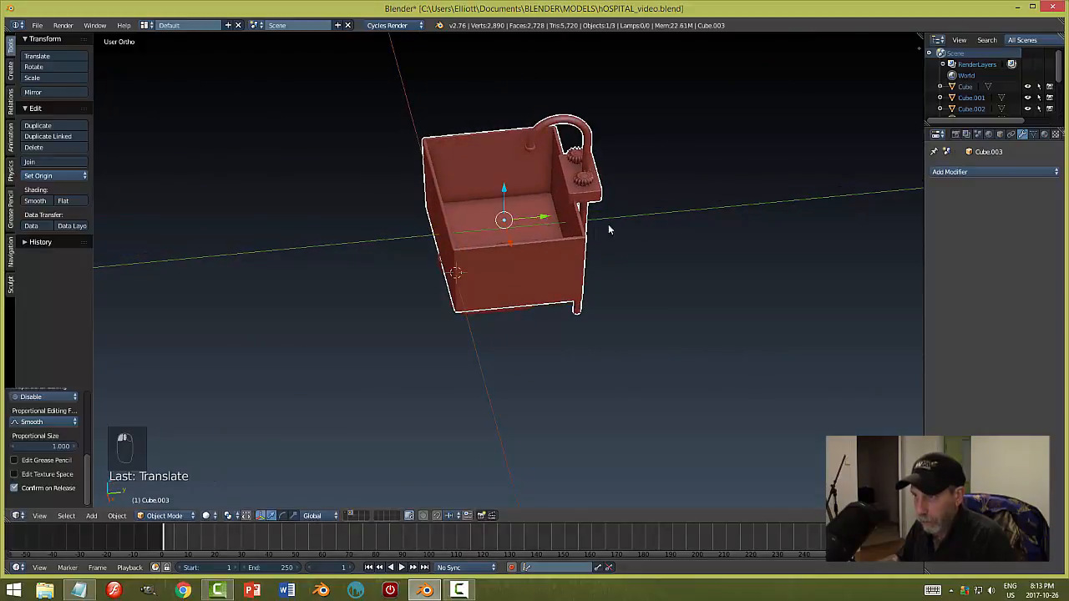
key(ctrl+z)
- Join the sink, drain fitting and drain pipe with the pipe as the active object, and save the file
middle_drag(700, 296, 668, 222)
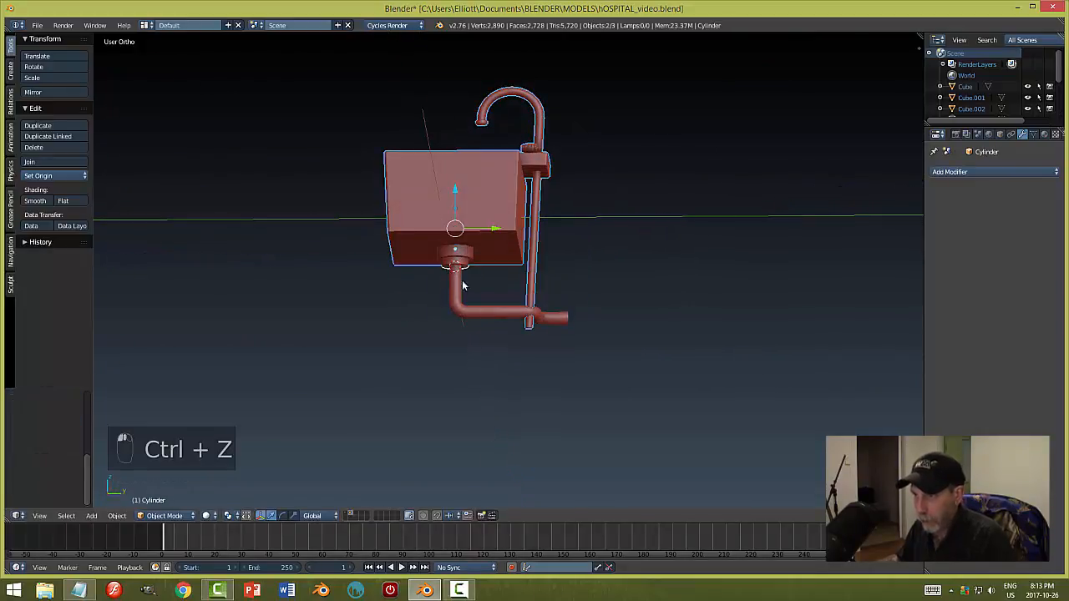
key(ctrl+j)
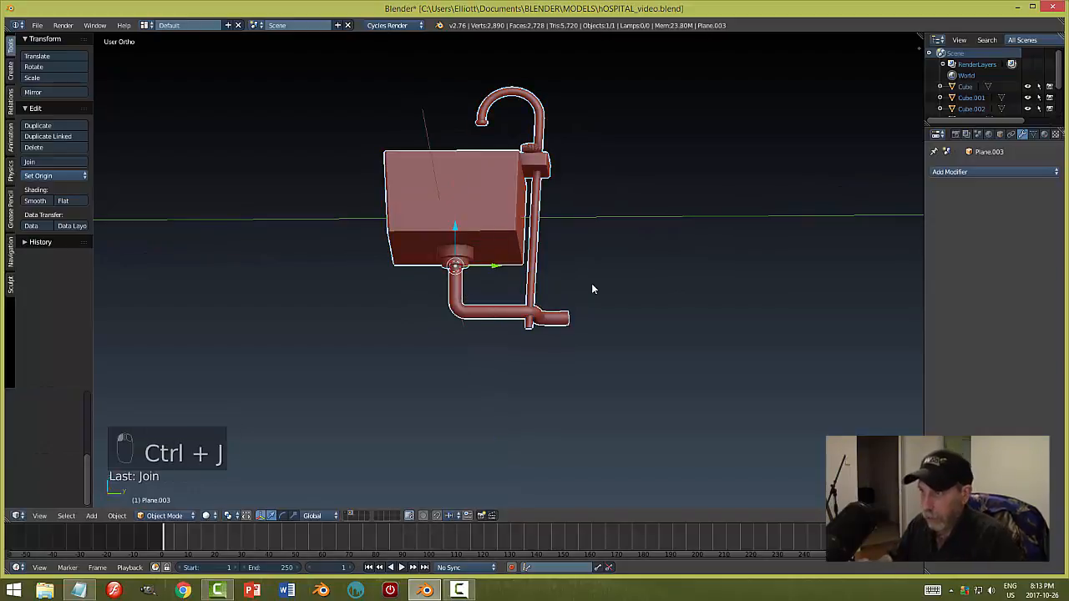
key(ctrl+s)
scroll(660, 259, down, 2)
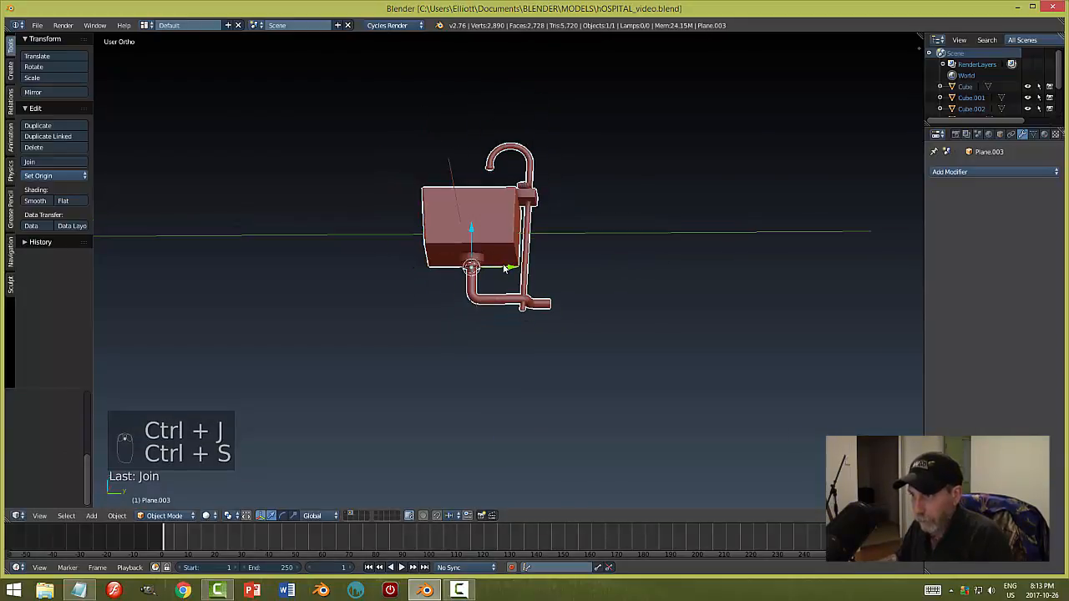
drag(506, 268, 637, 285)
key(ctrl+z)
- Move the sink to the first layer, show that layer with the hospital building, and snap the 3D cursor to the center
middle_drag(607, 269, 608, 319)
key(m)
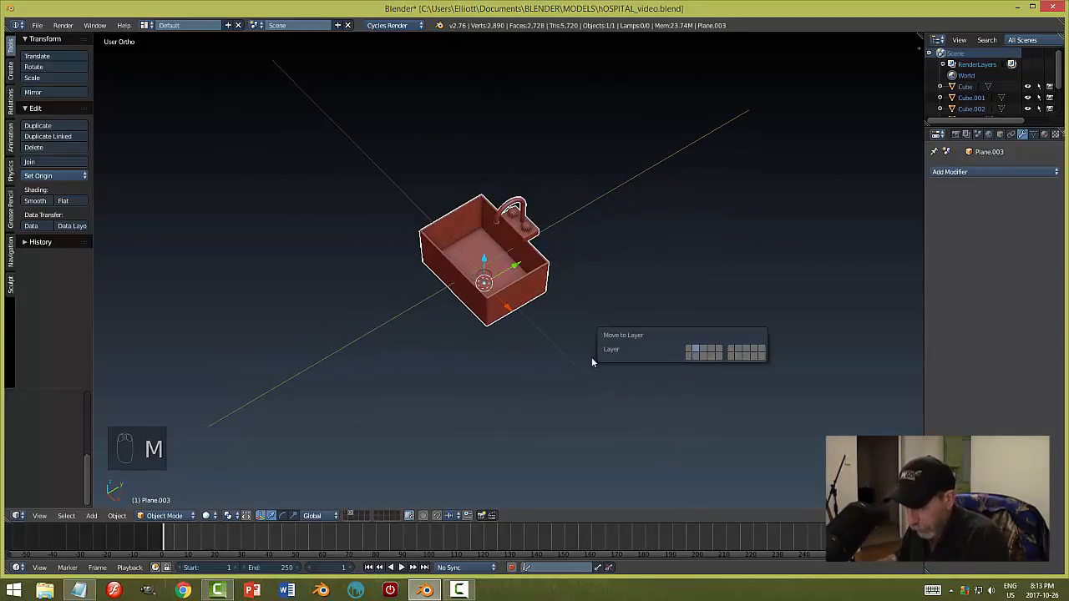
click(687, 355)
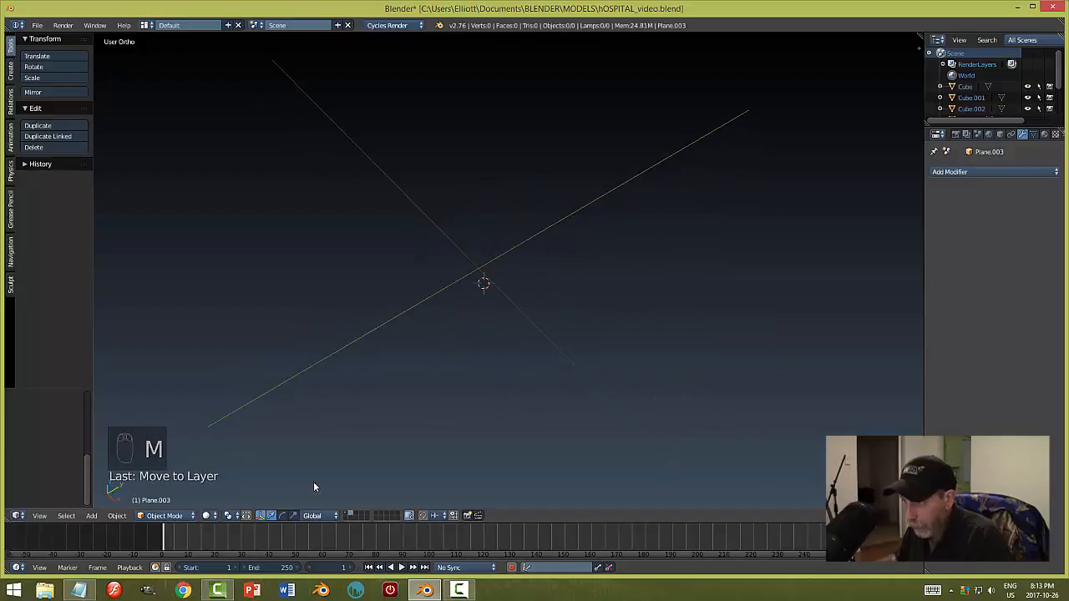
click(346, 516)
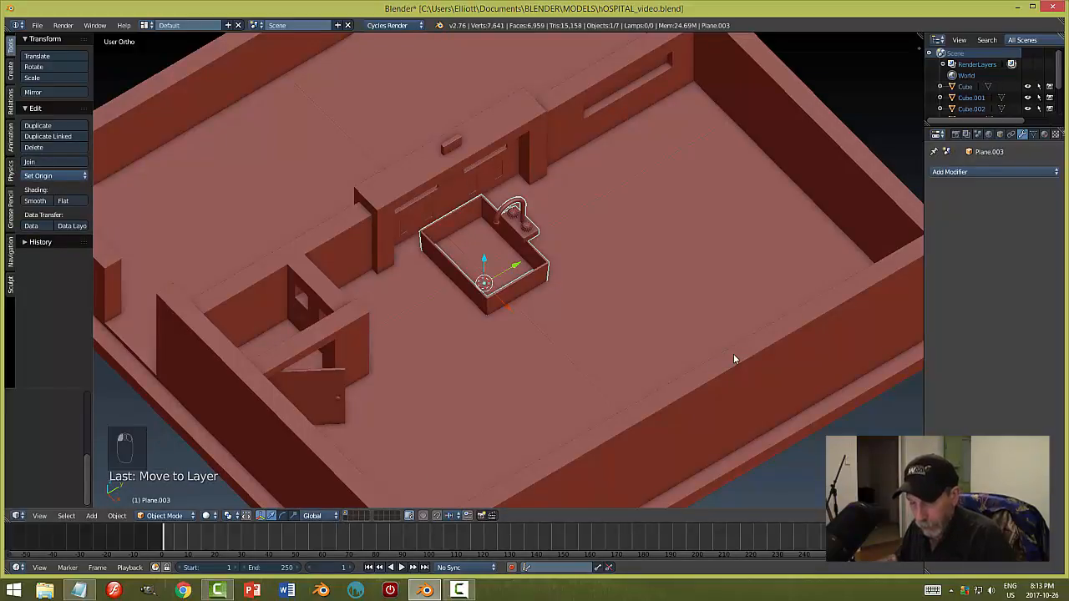
key(shift+s)
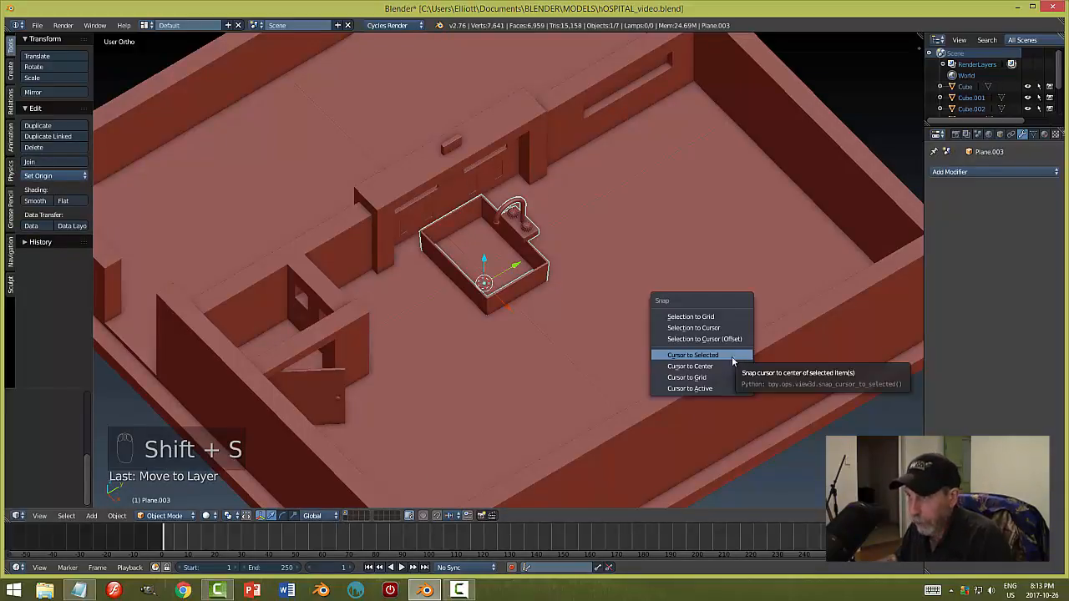
click(732, 357)
- Move the sink along the Y axis towards the far end wall of the room and scale it down
middle_drag(662, 351, 520, 278)
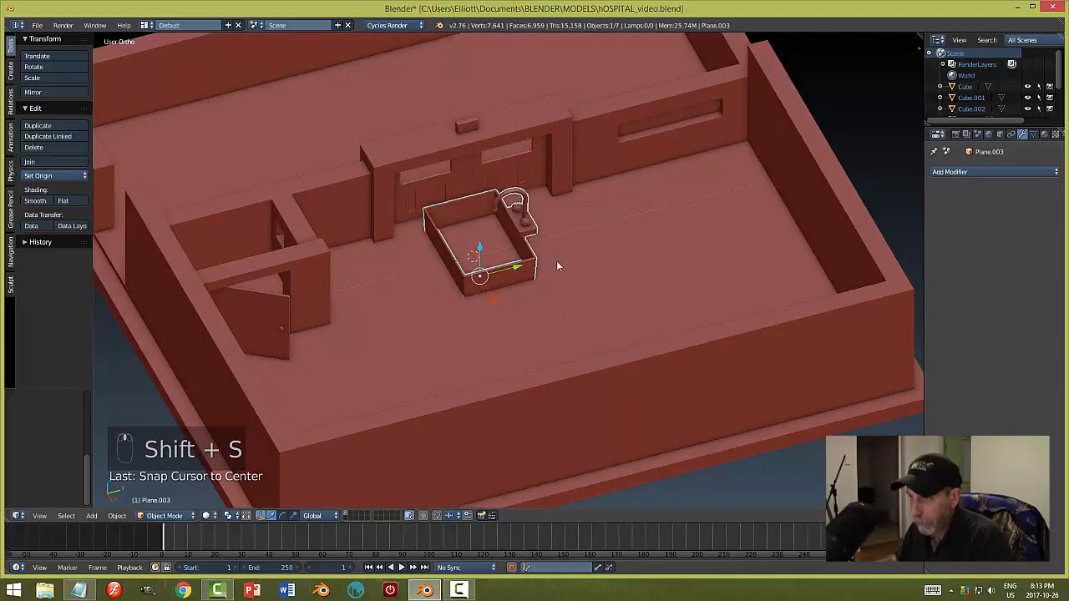
drag(518, 267, 775, 273)
middle_drag(774, 273, 833, 274)
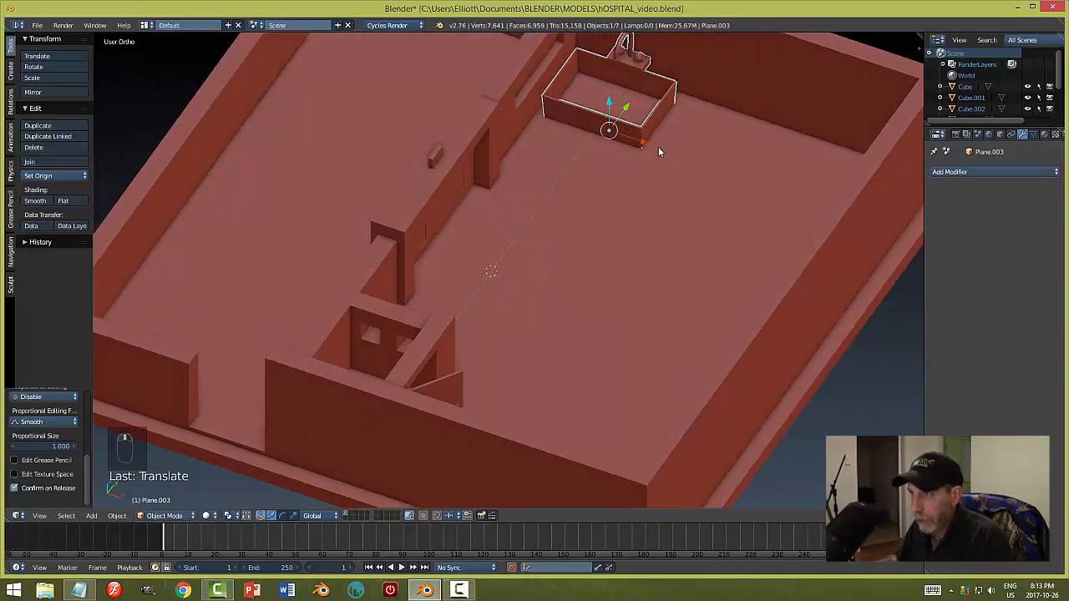
middle_drag(658, 146, 803, 163)
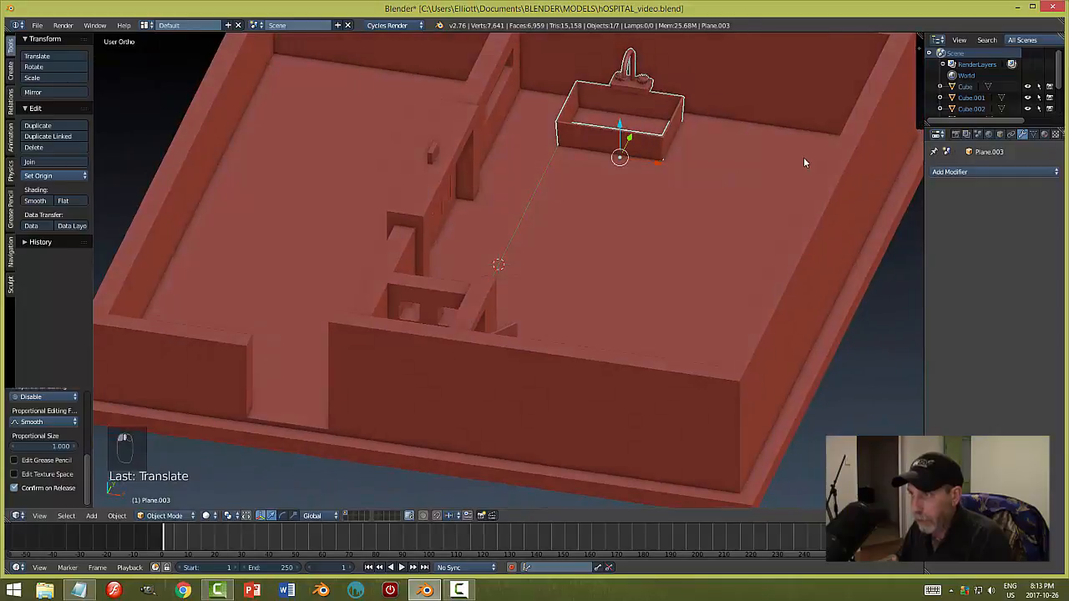
key(s)
click(727, 151)
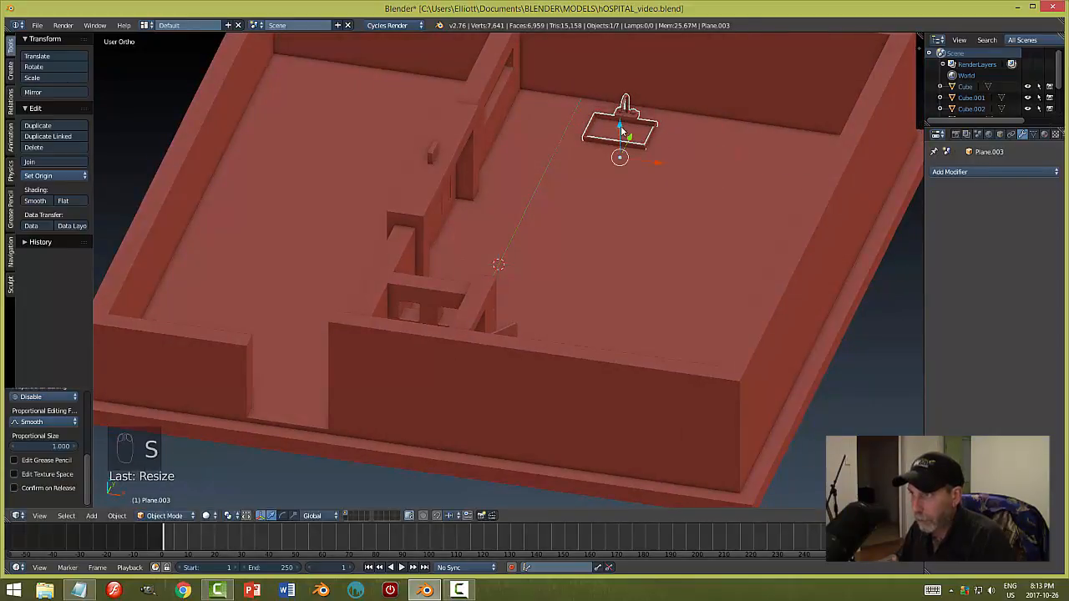
- Raise the sink above the floor and move it along the Y axis against the room's end wall
drag(621, 131, 694, 117)
middle_drag(694, 117, 622, 198)
key(KP_Decimal)
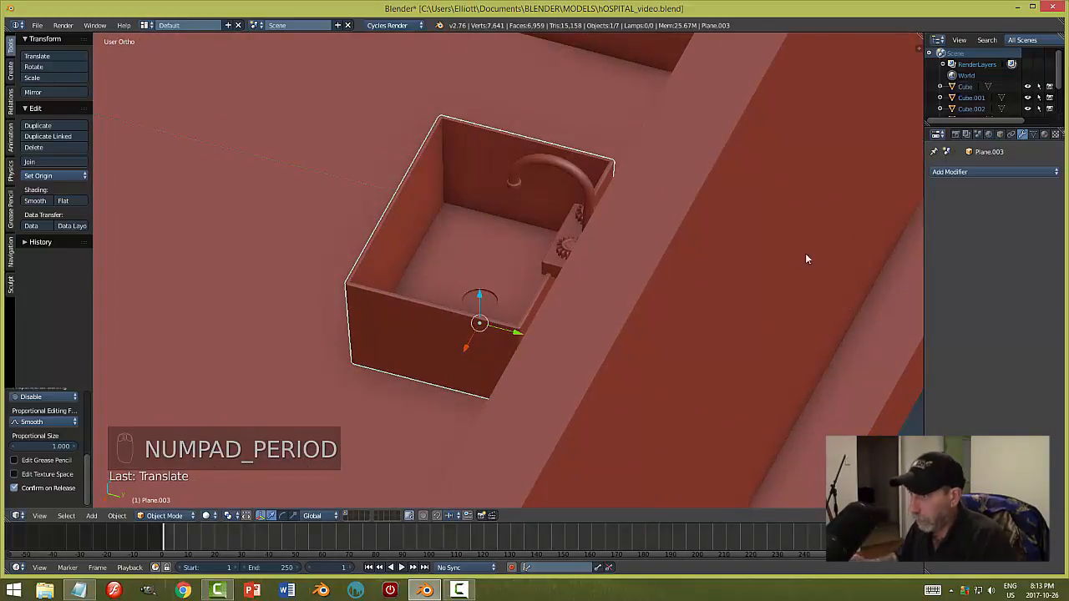
middle_drag(805, 255, 619, 337)
drag(620, 337, 610, 336)
middle_drag(610, 336, 758, 326)
middle_drag(561, 322, 459, 308)
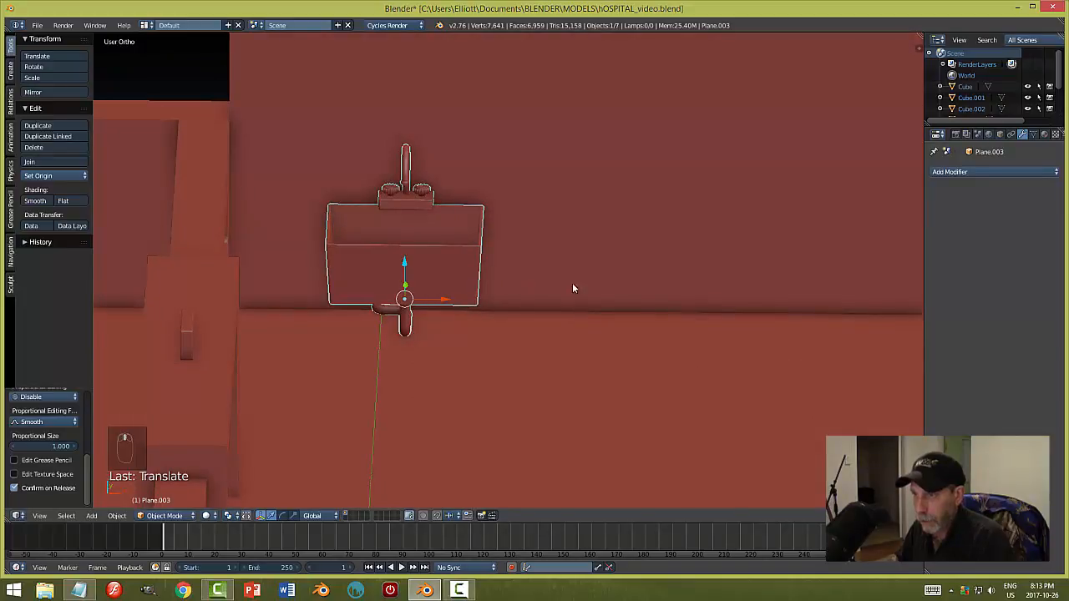
- Scale the sink down further and raise it along the Z axis
key(s)
click(539, 299)
middle_drag(540, 299, 465, 280)
key(g)
key(z)
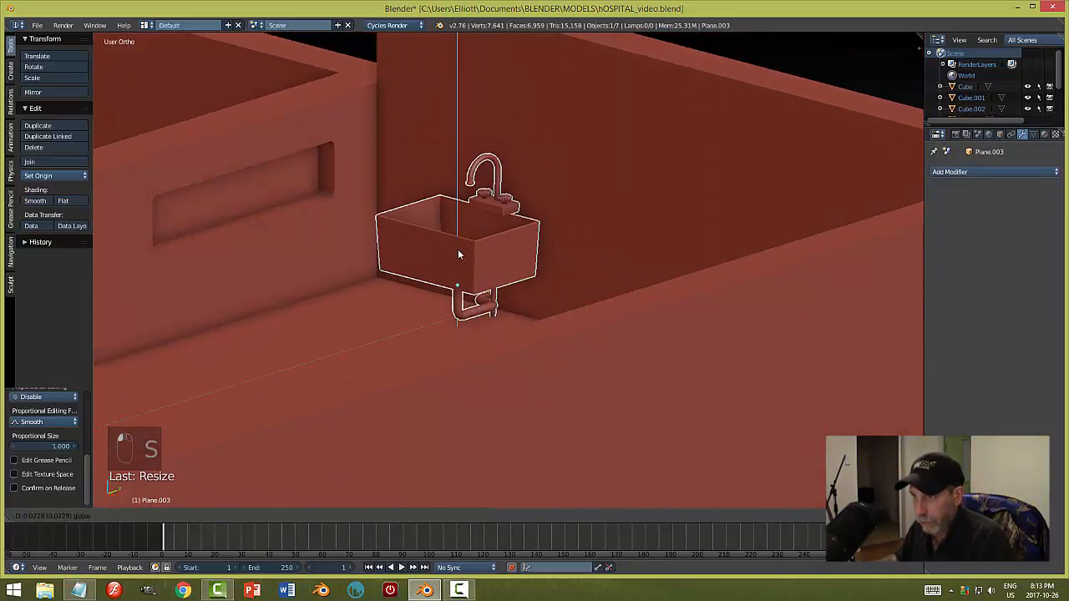
click(457, 248)
key(g)
key(z)
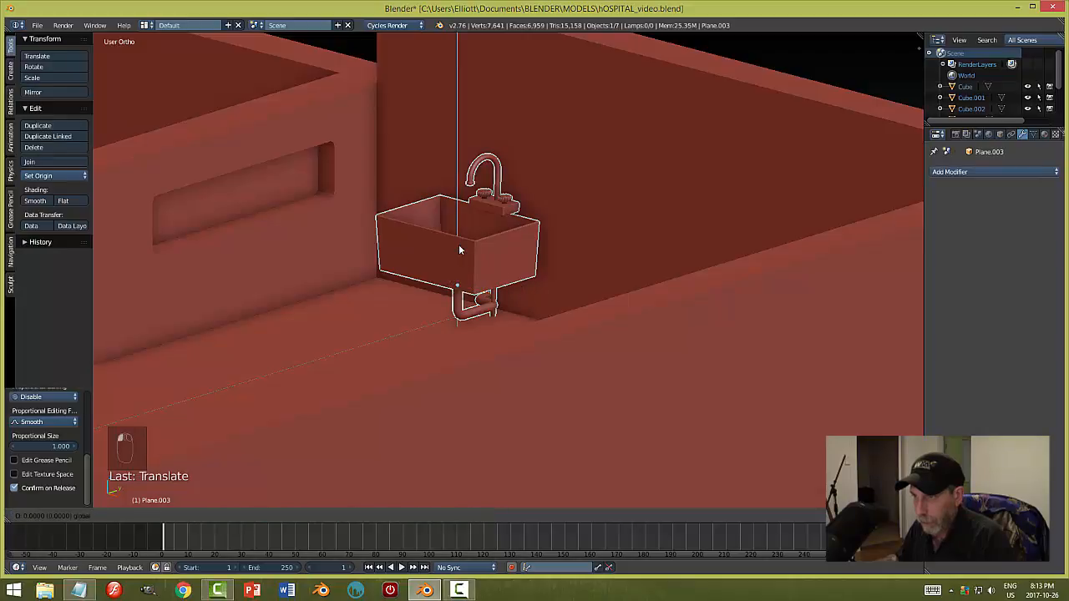
click(459, 246)
- Move the sink along the Y axis until its back meets the end wall, and deselect it
middle_drag(615, 280, 566, 284)
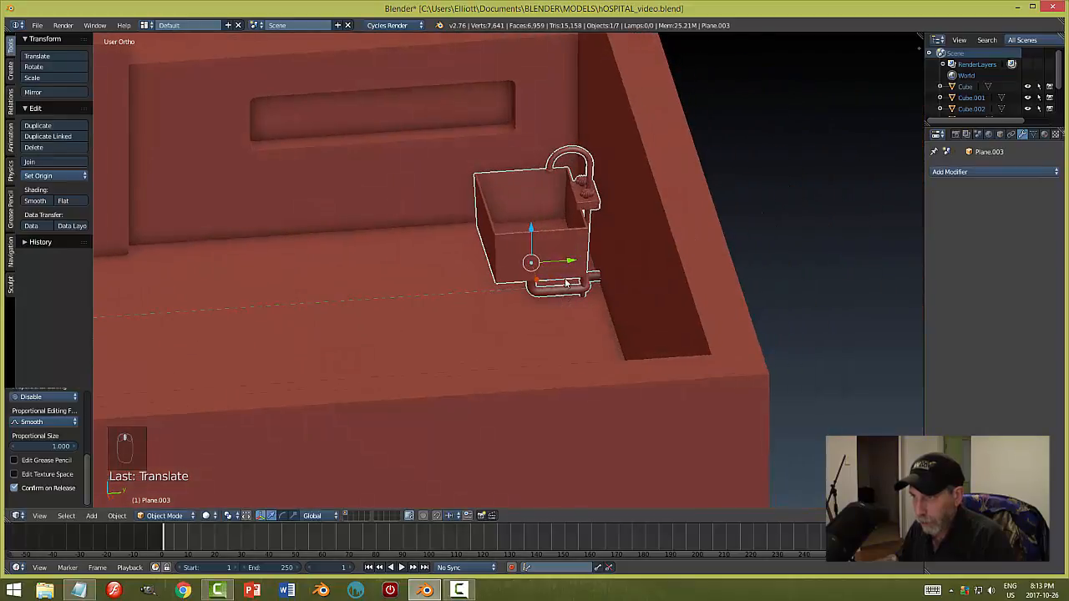
drag(571, 266, 576, 262)
key(a)
middle_drag(610, 310, 622, 328)
scroll(689, 298, down, 3)
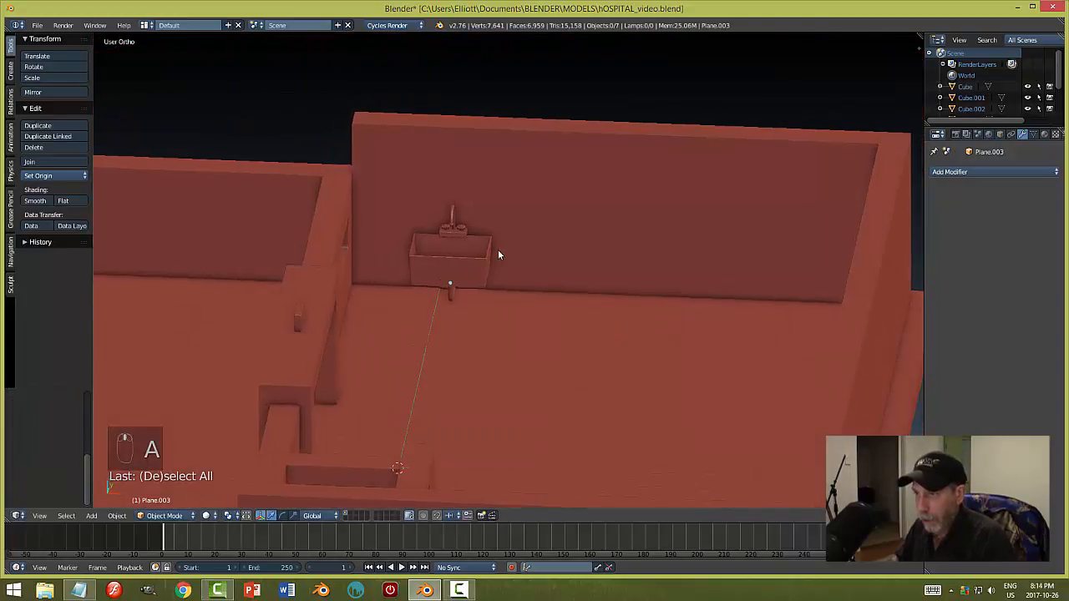
middle_drag(498, 249, 499, 319)
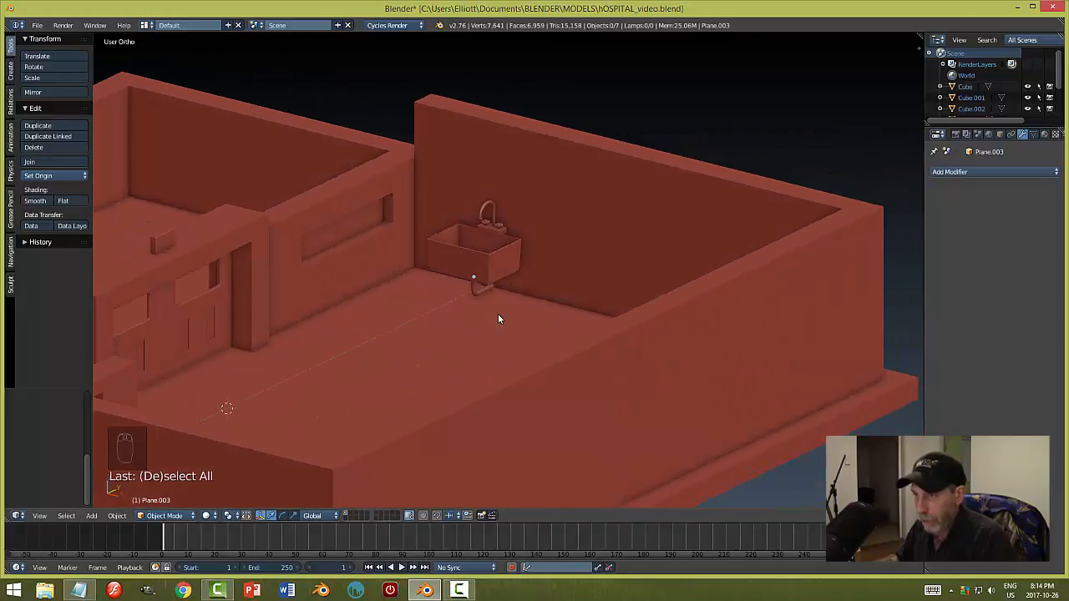
- Add an Array modifier to the sink with a count of 4 and a relative X offset of 1.300
right_click(481, 272)
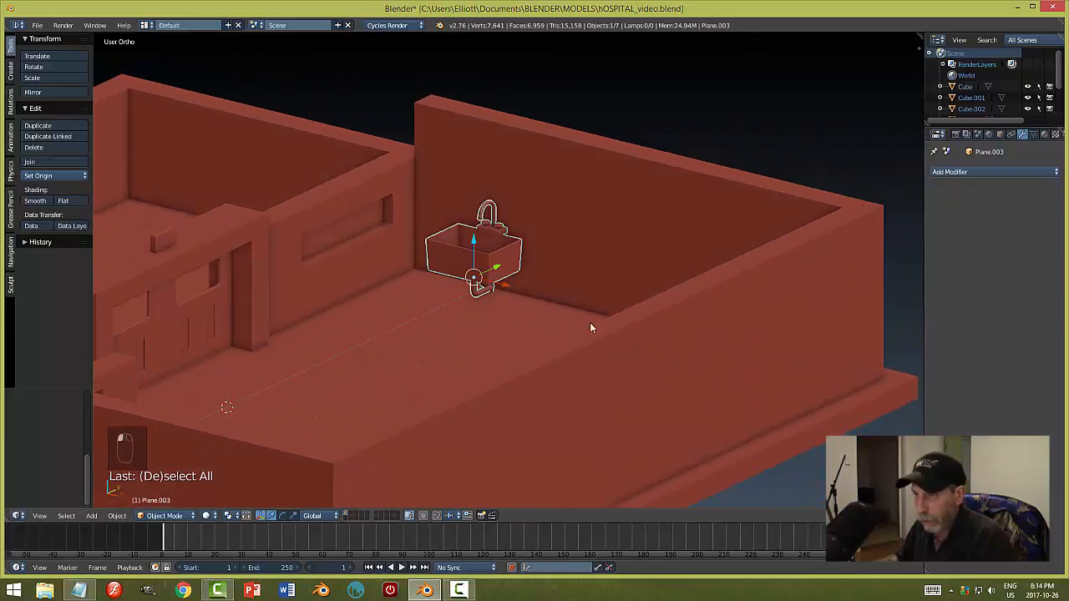
click(943, 172)
click(835, 200)
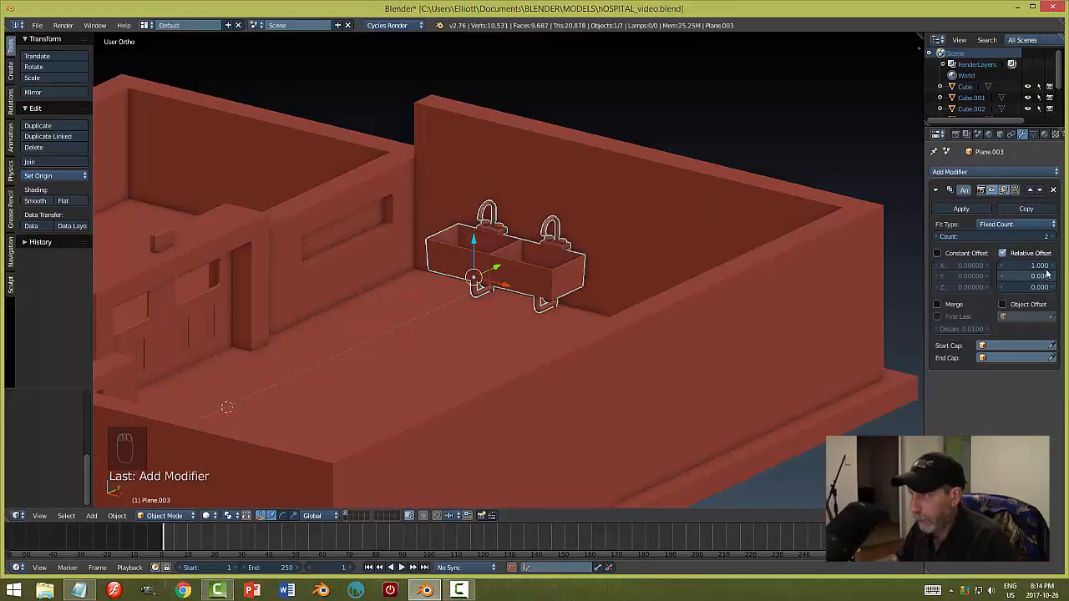
drag(1027, 265, 1040, 266)
middle_drag(780, 303, 850, 299)
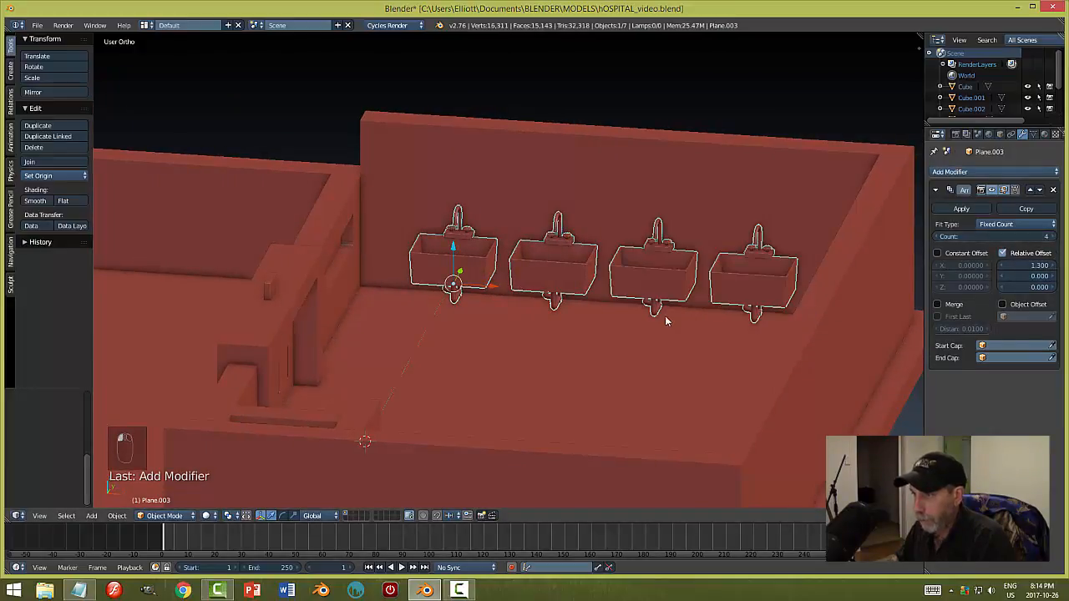
scroll(677, 318, down, 3)
key(a)
- Scale down the whole row of arrayed sinks
middle_drag(689, 316, 506, 269)
right_click(506, 278)
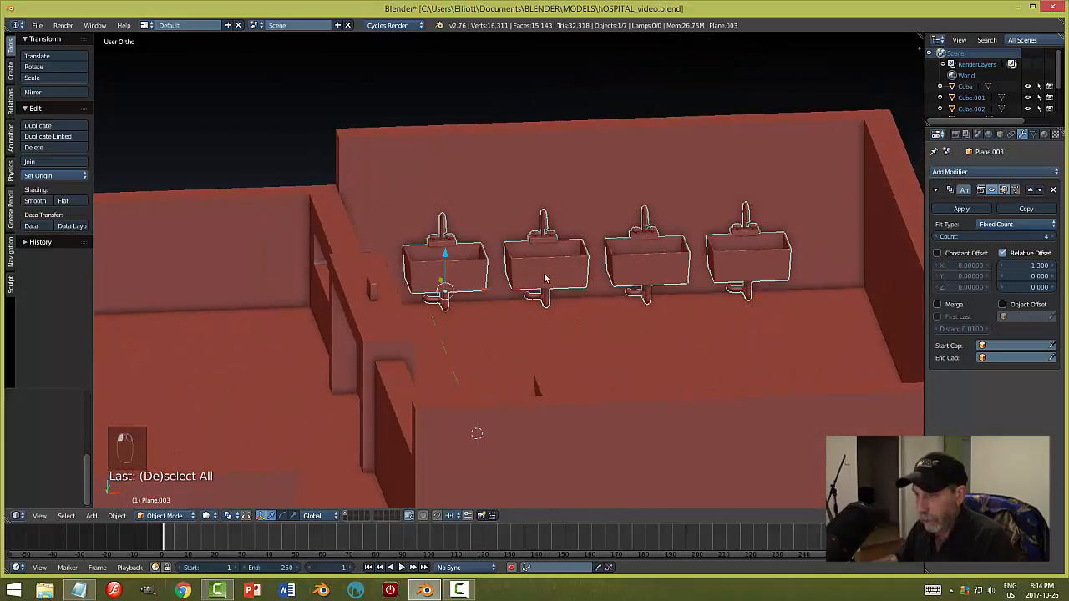
key(s)
click(532, 276)
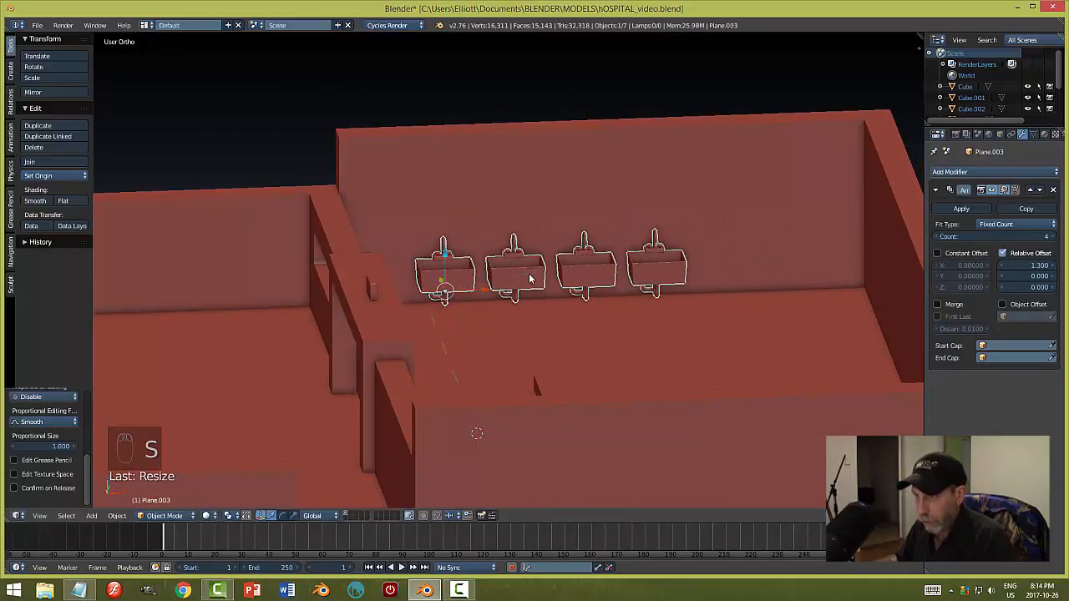
- Raise the sink row and move it along the Y axis flush against the end wall
middle_drag(727, 309, 512, 243)
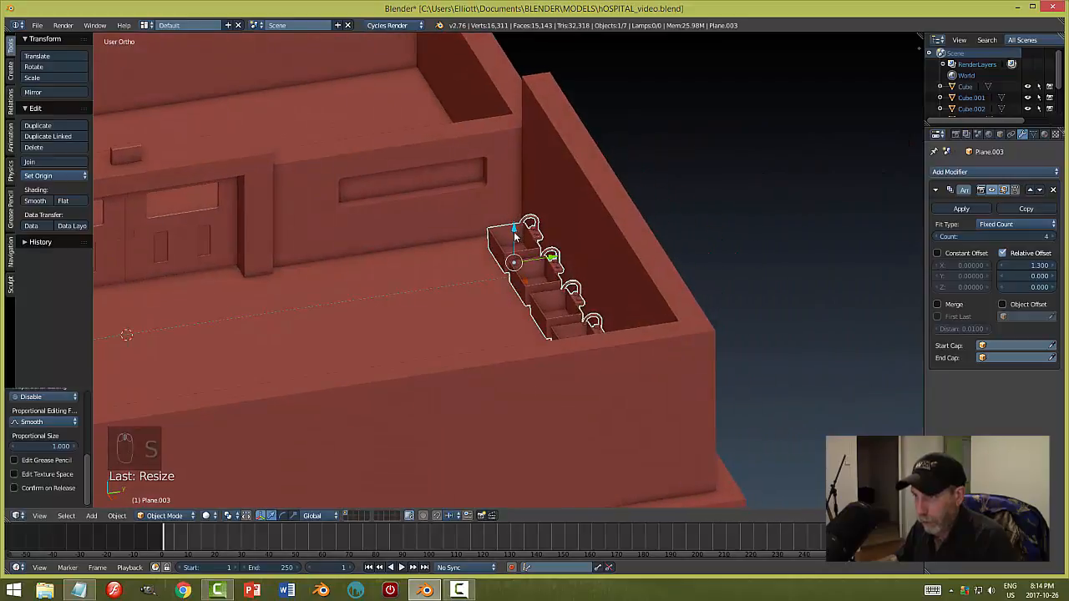
drag(515, 236, 515, 227)
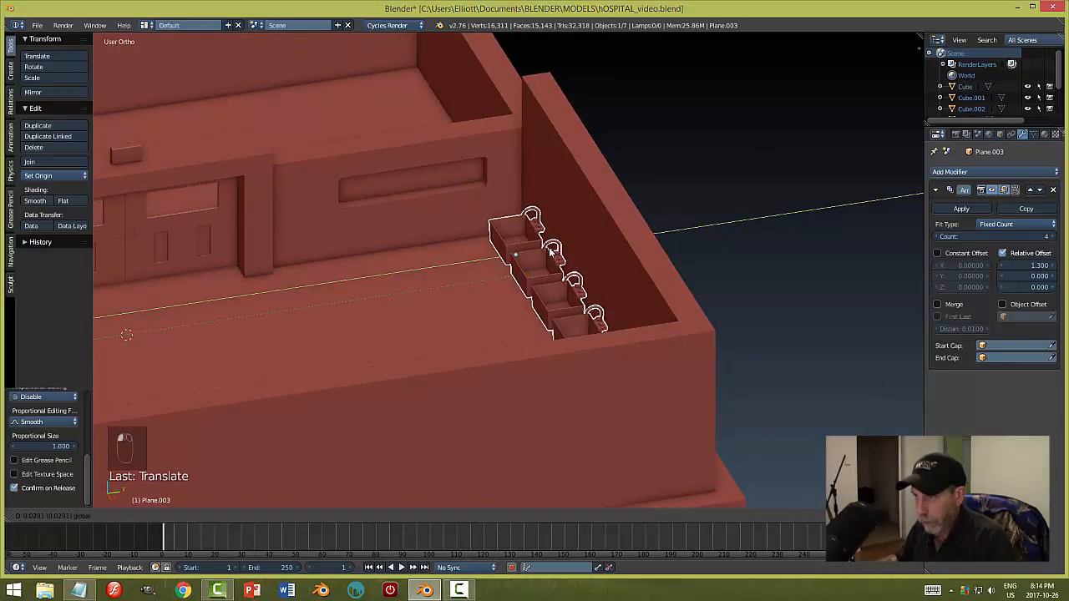
key(a)
middle_drag(586, 254, 704, 253)
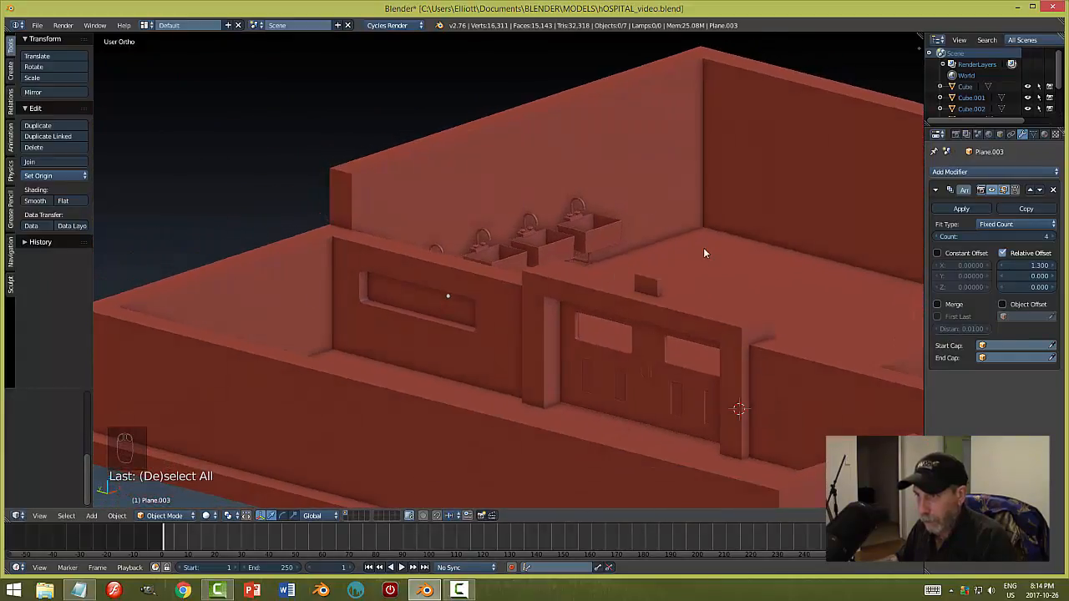
middle_drag(753, 288, 701, 296)
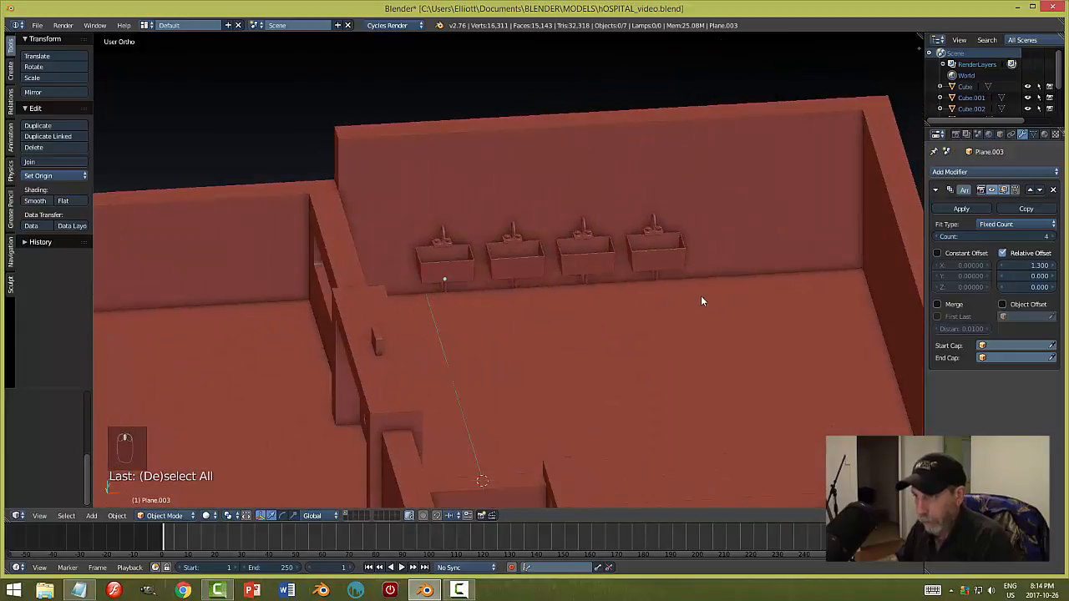
- Set the array's relative X offset to 1.500 and save over the existing hospital file
scroll(514, 281, down, 2)
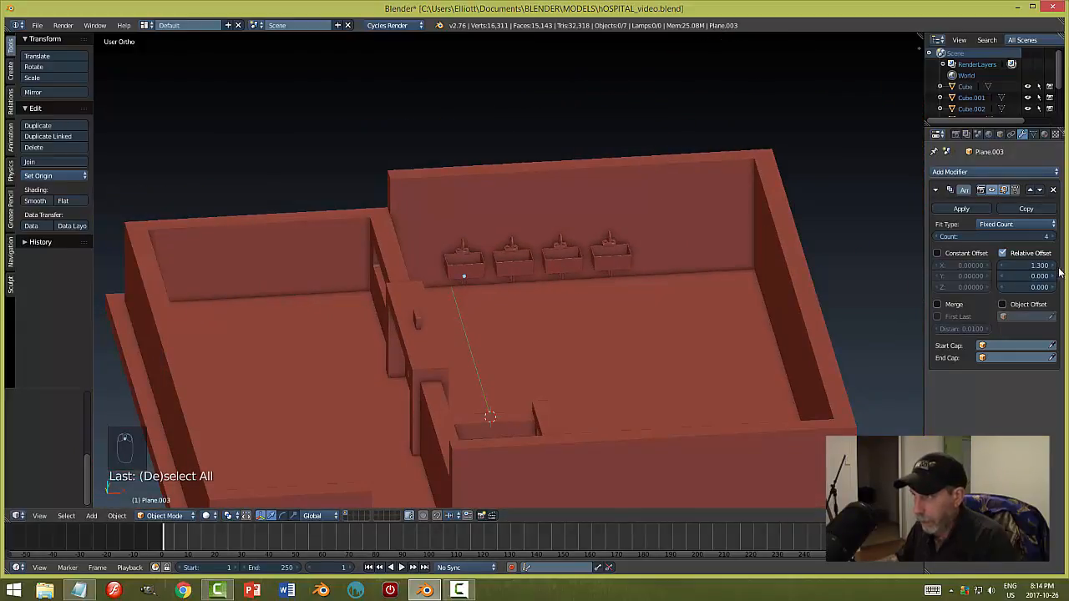
key(ctrl+s)
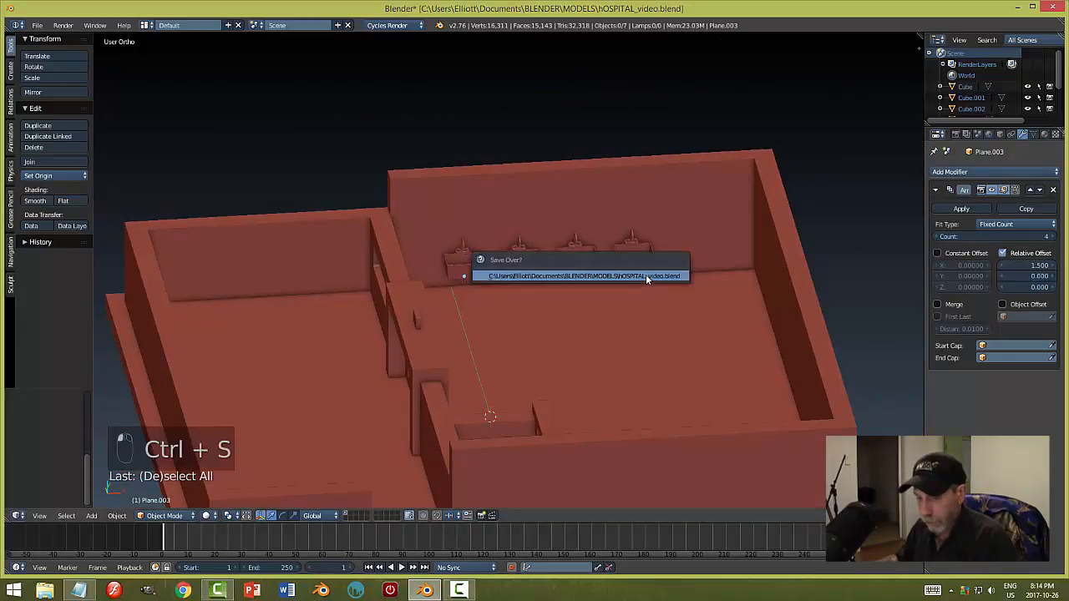
click(645, 278)
mouse_move(620, 315)
middle_down()
mouse_move(570, 320)
mouse_move(619, 314)
middle_up()
scroll(618, 313, up, 8)
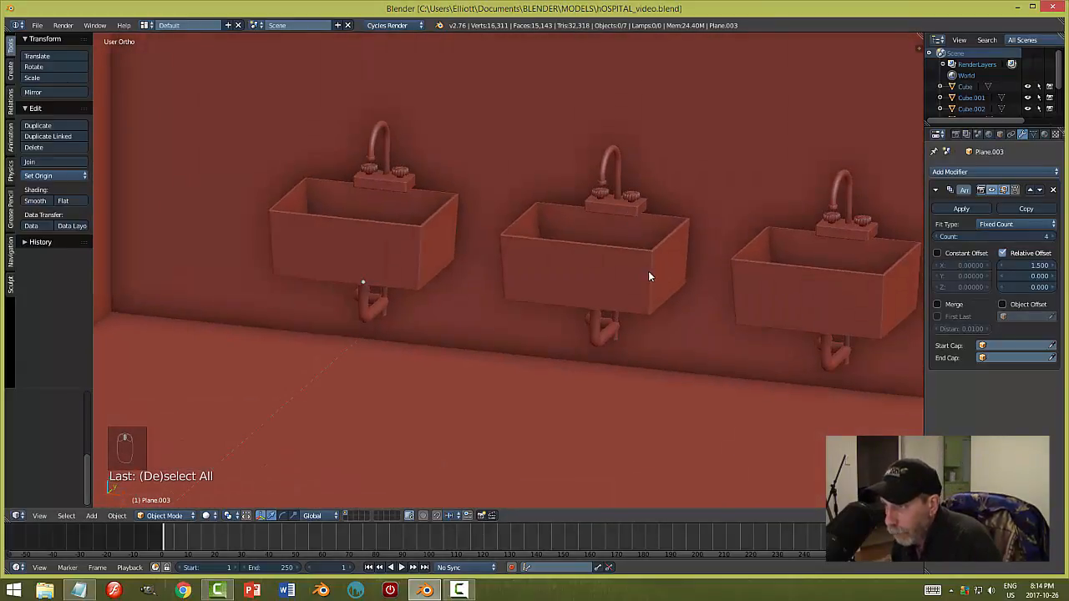
scroll(648, 272, down, 2)
middle_drag(643, 280, 606, 331)
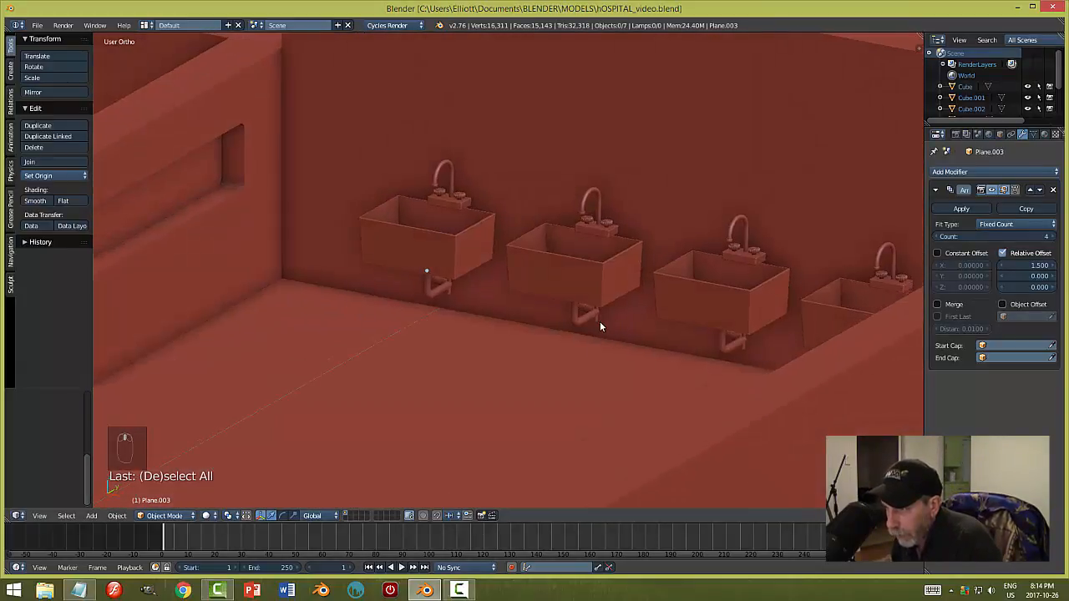
- In Edit Mode, extrude the lower edge loop of the first sink's vertical drain pipe down along Z to the floor
key(Tab)
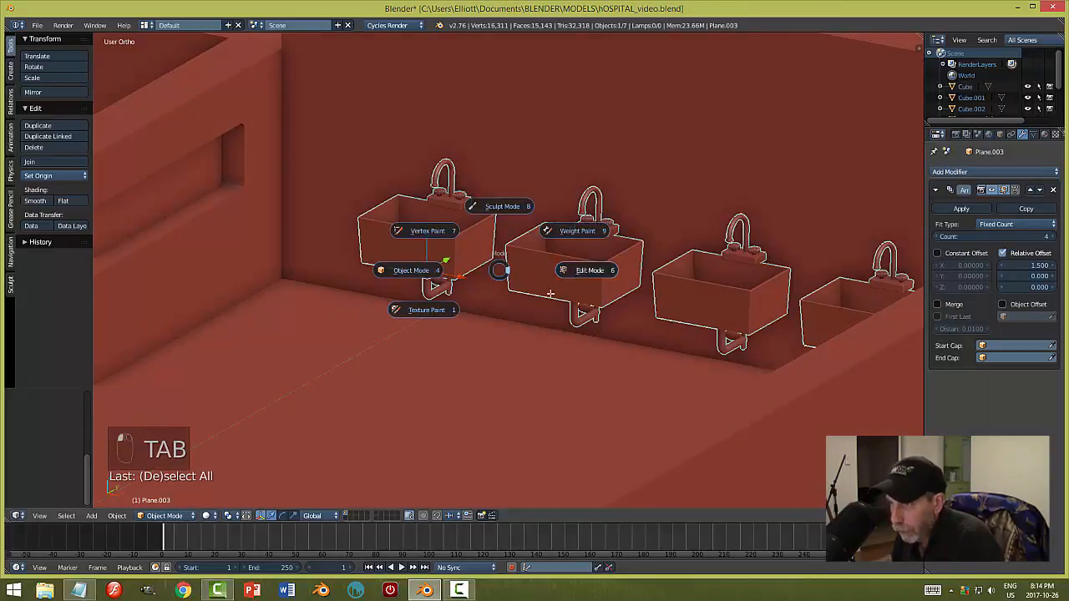
scroll(452, 326, up, 4)
shift+middle_drag(453, 326, 484, 280)
scroll(485, 282, up, 3)
key(ctrl+Tab)
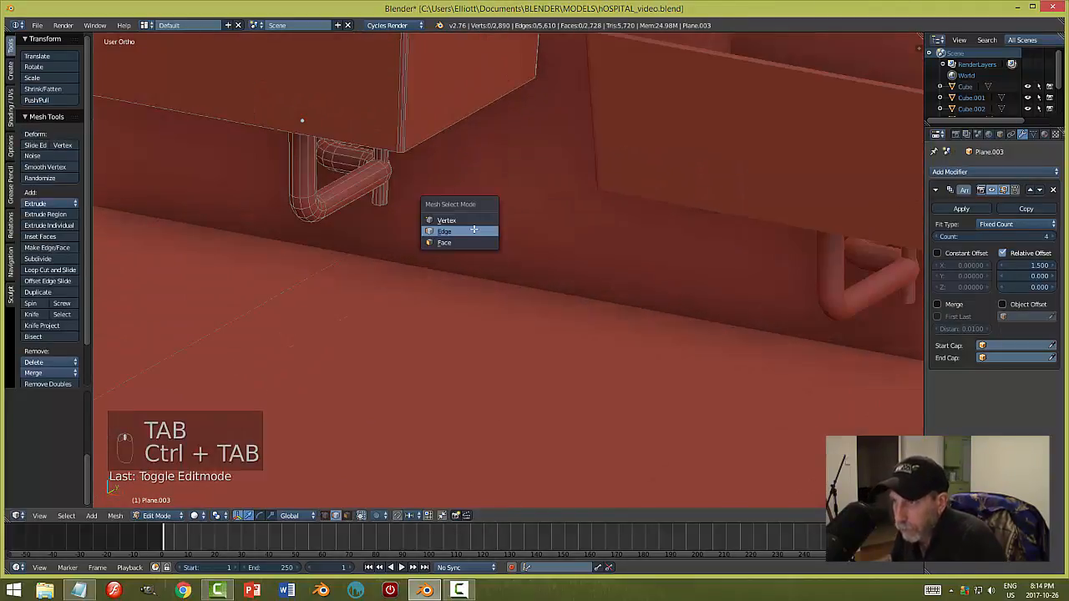
click(455, 230)
alt+right_click(386, 204)
key(e)
key(z)
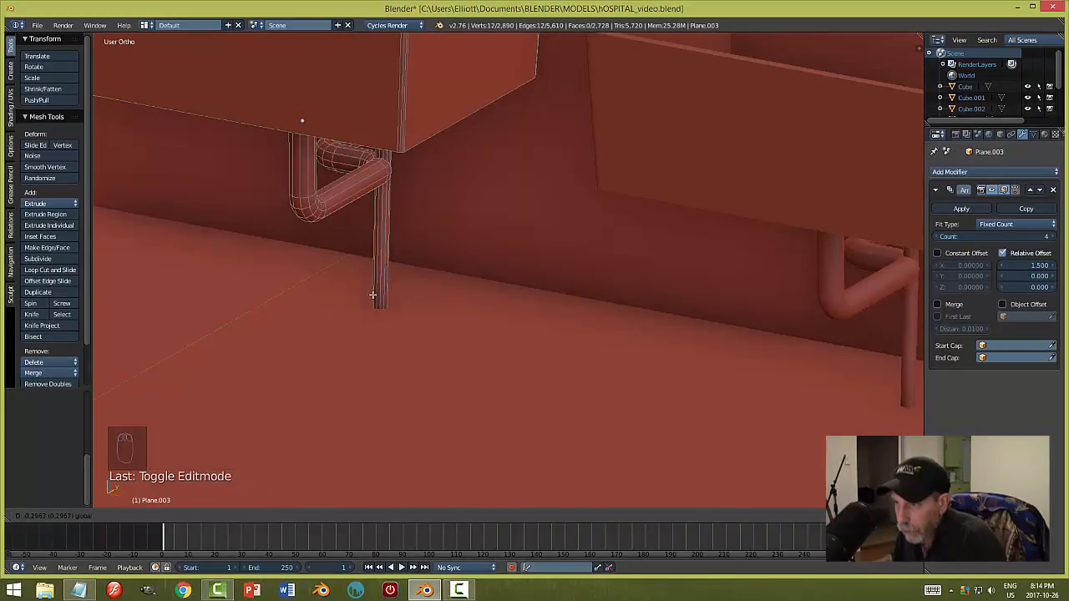
click(373, 294)
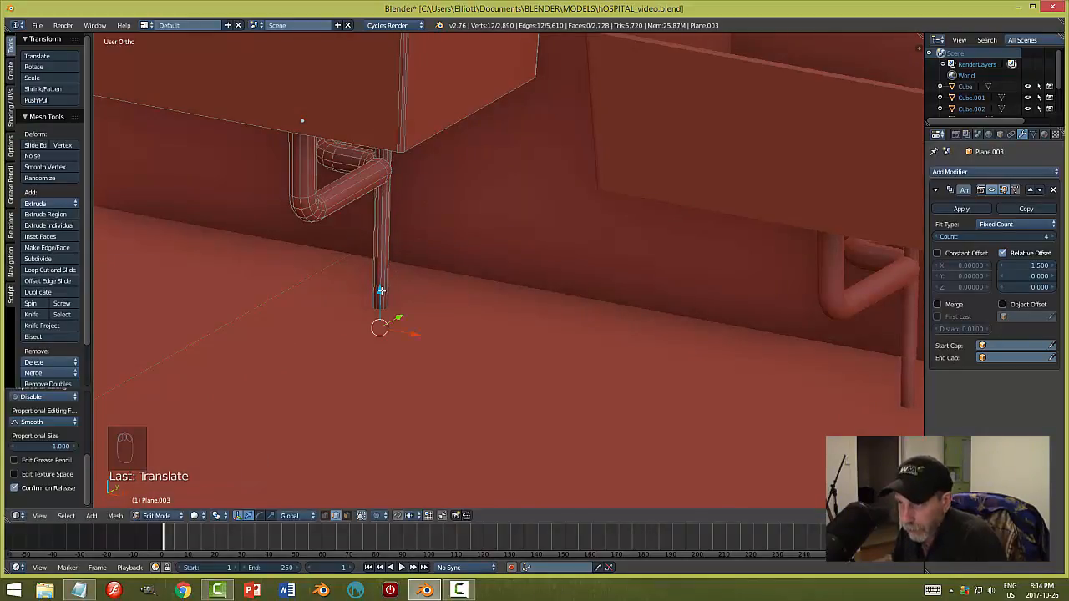
drag(380, 290, 380, 269)
key(a)
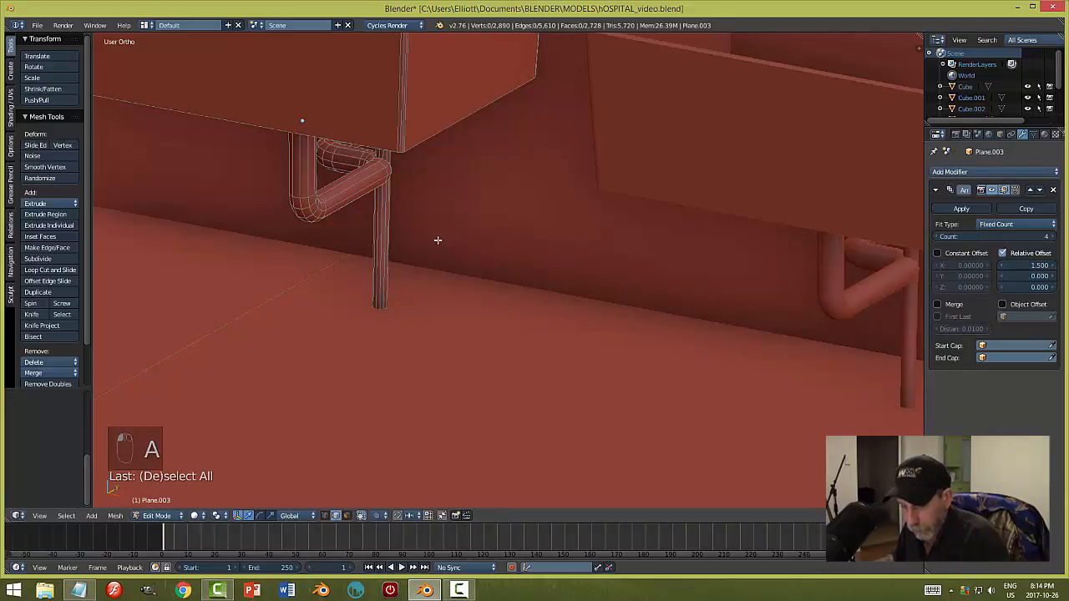
- Add an edge loop around the extended drain pipe and slide it close to the floor
key(ctrl+r)
click(394, 242)
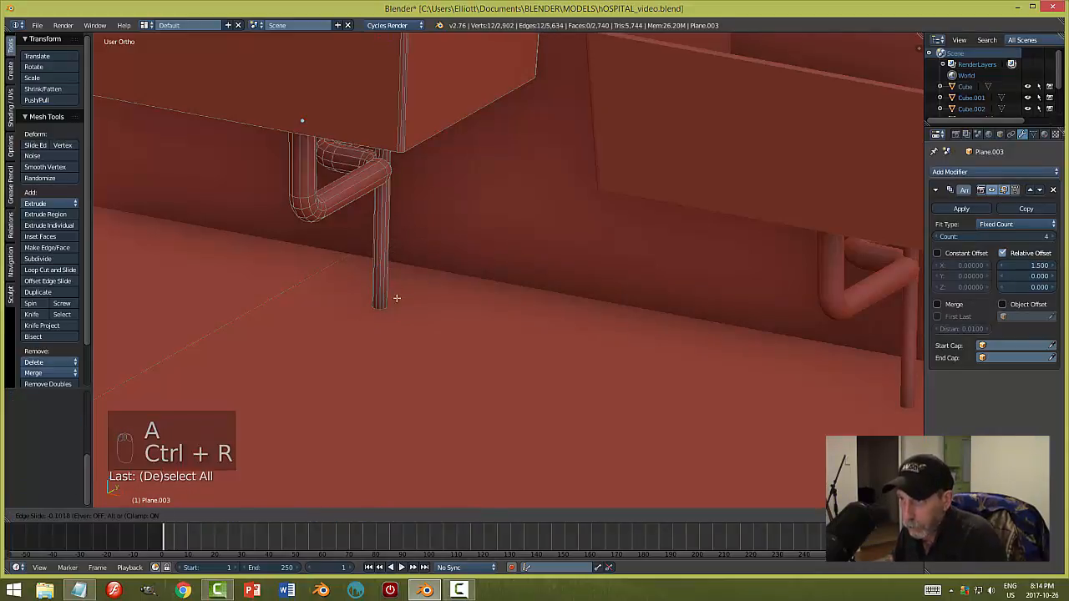
click(418, 497)
key(a)
- Select the ring of faces at the foot of the drain pipe and extrude it in place
key(ctrl+Tab)
click(397, 384)
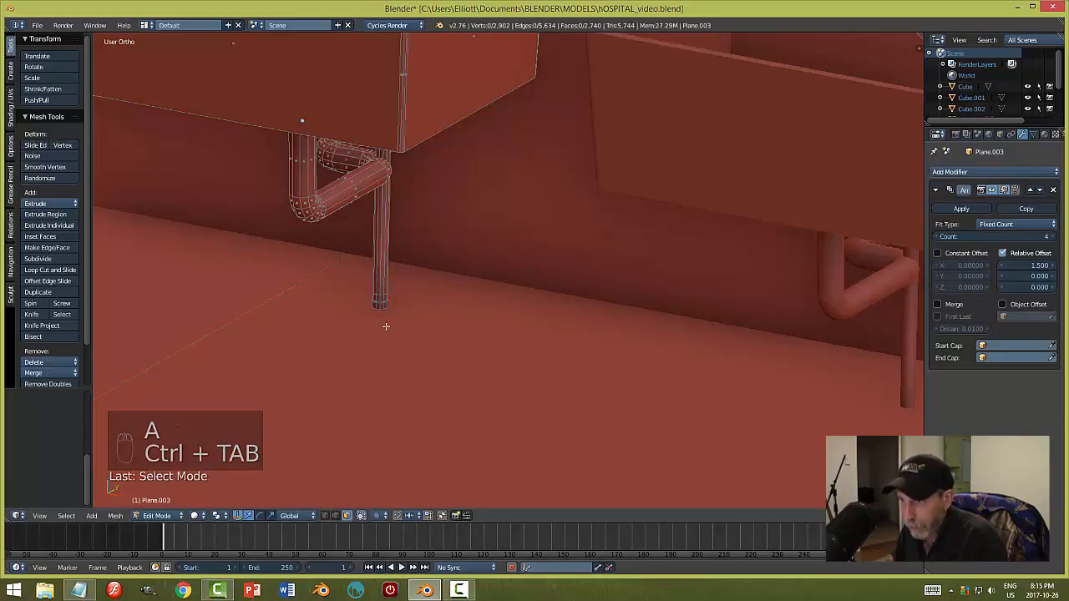
alt+click(381, 303)
key(e)
right_click(490, 326)
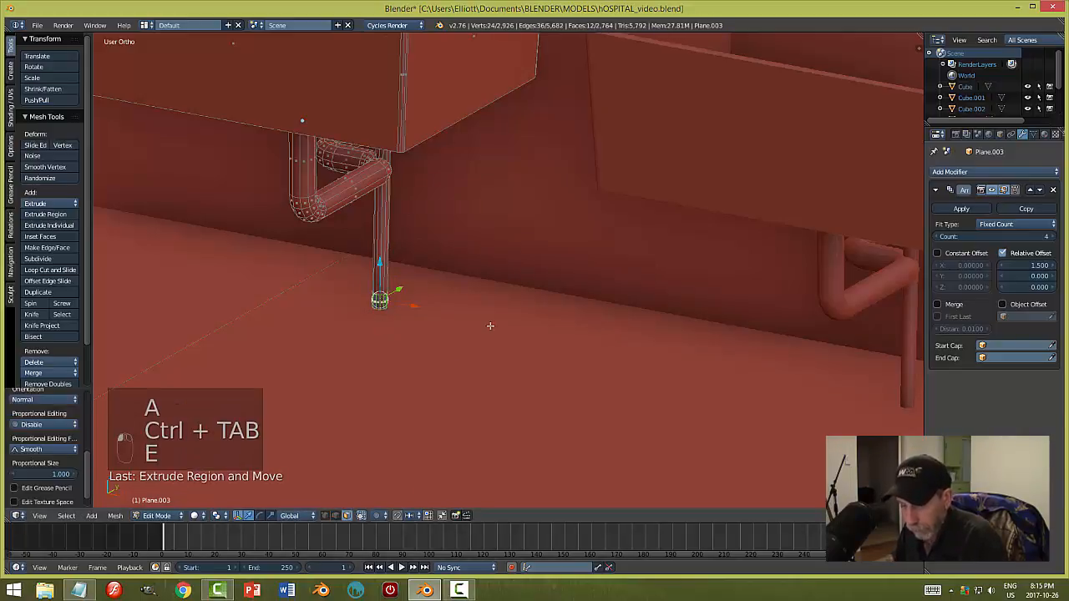
key(shift+z)
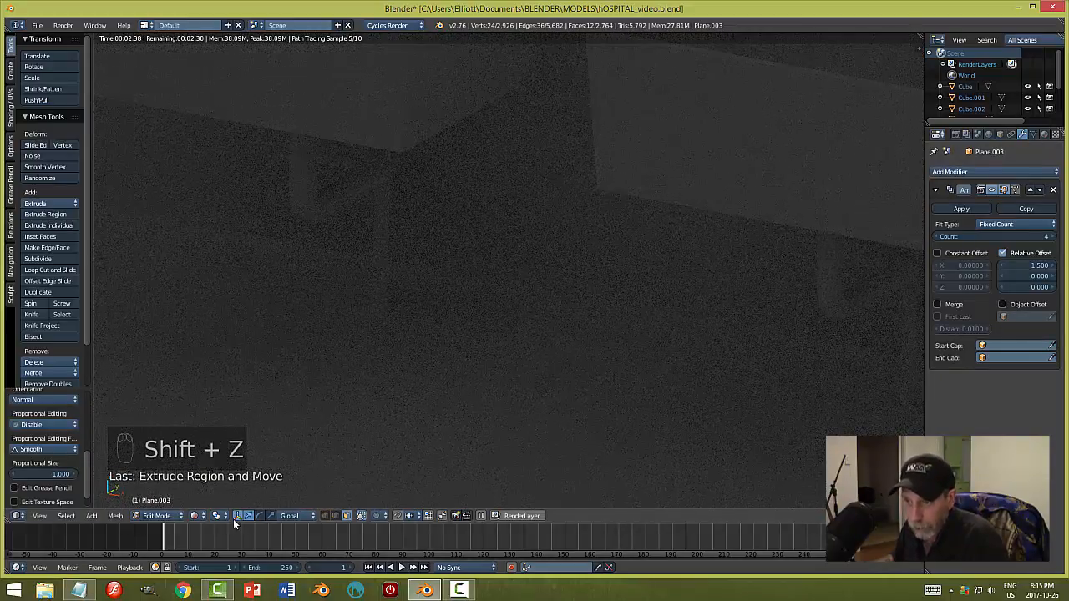
click(197, 515)
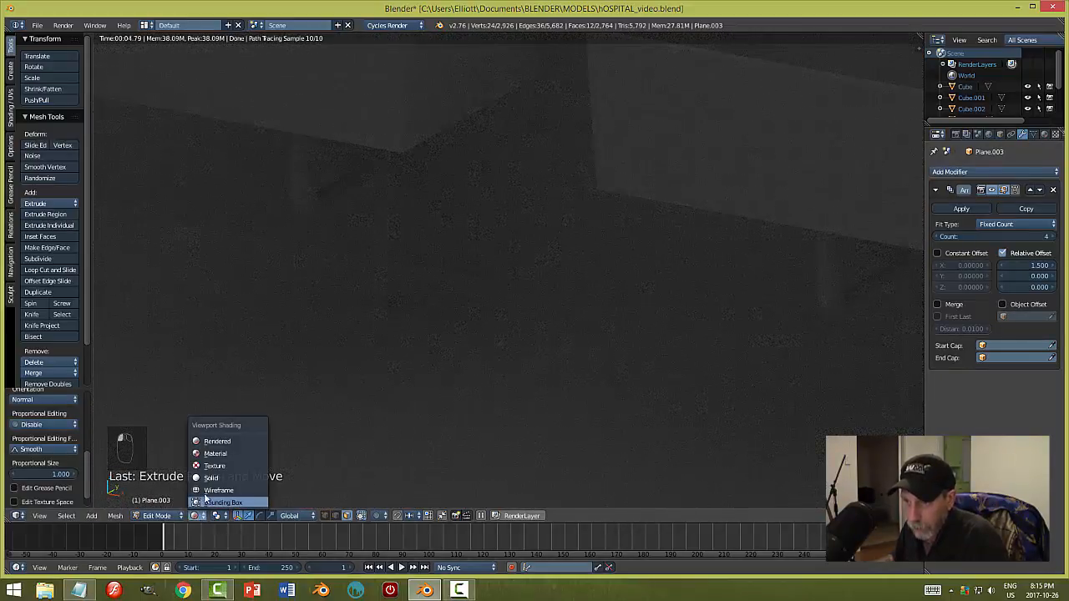
click(211, 477)
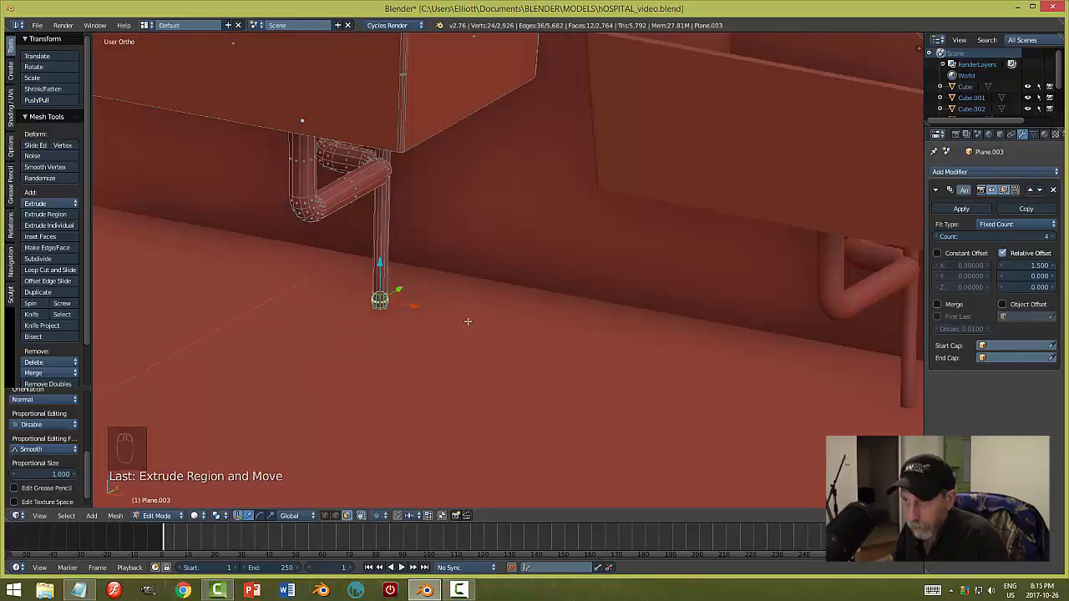
- Scale the extruded ring outward in X and Y only to form a collar at the pipe's foot, and deselect it
key(s)
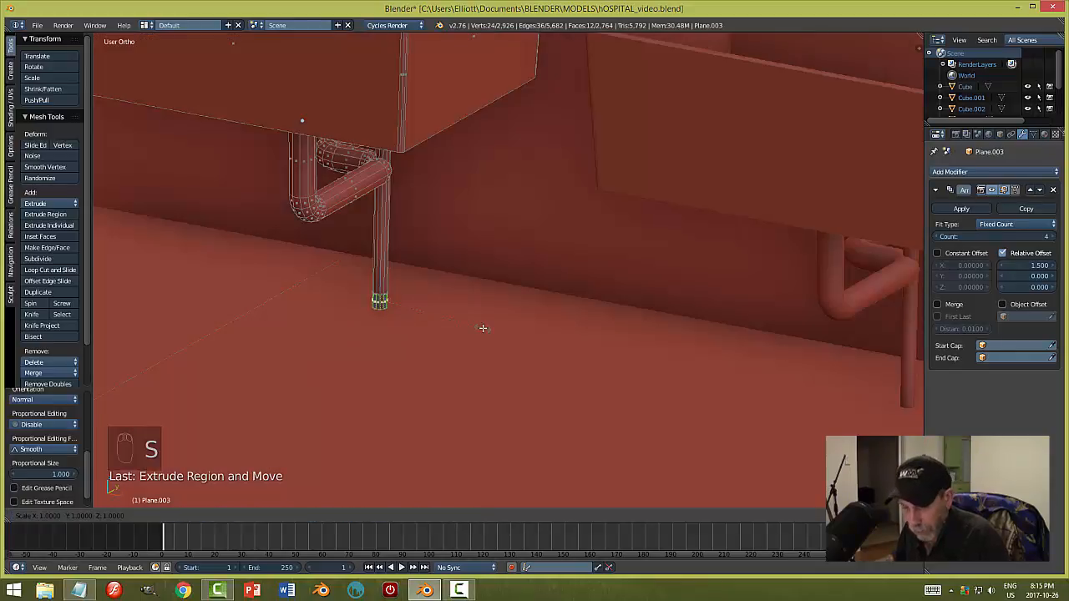
key(z)
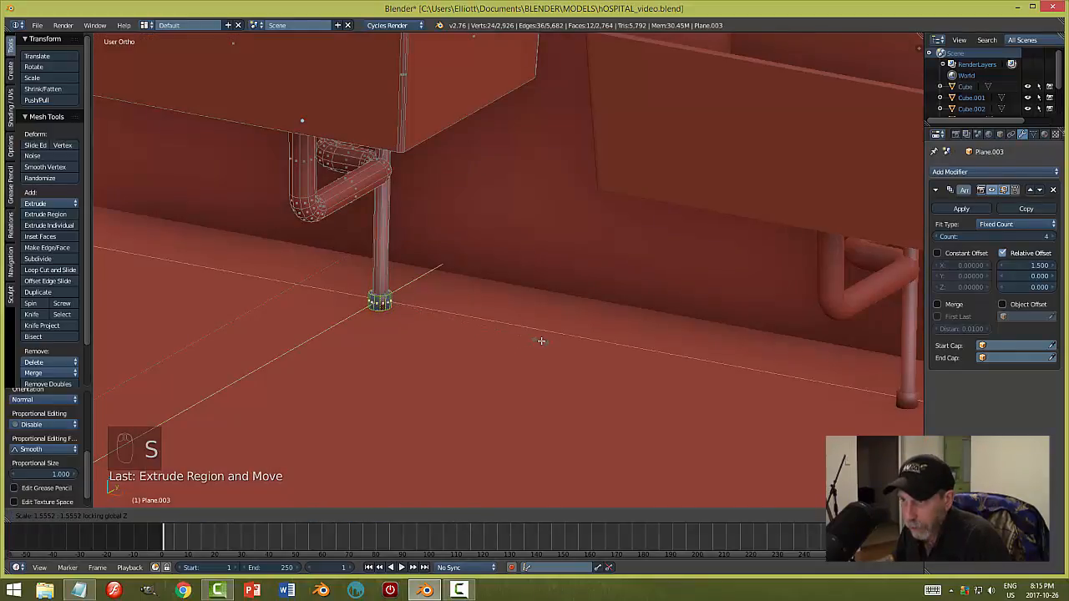
click(575, 352)
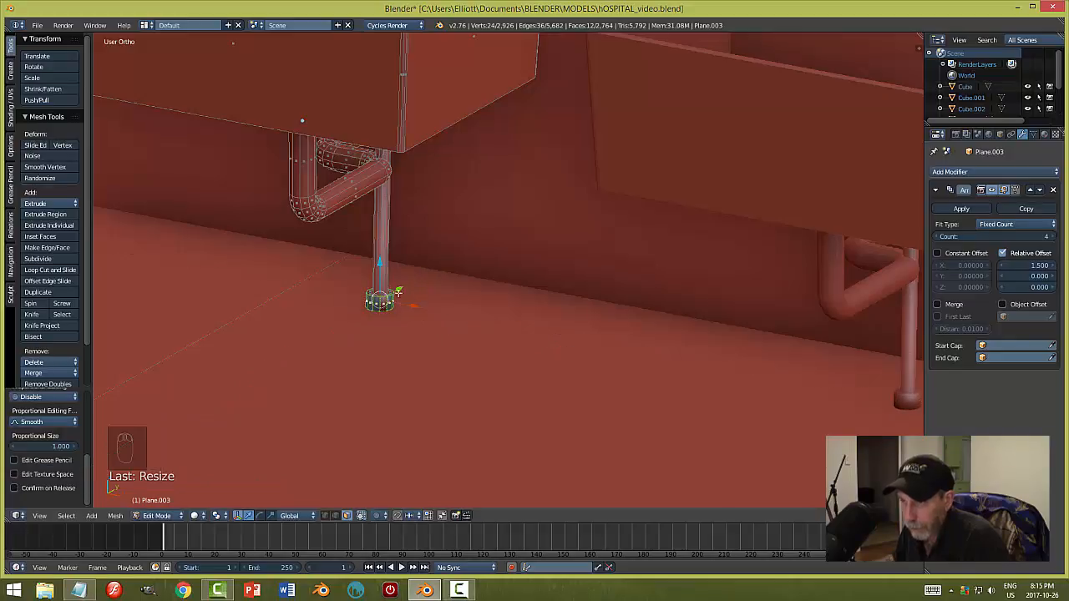
key(a)
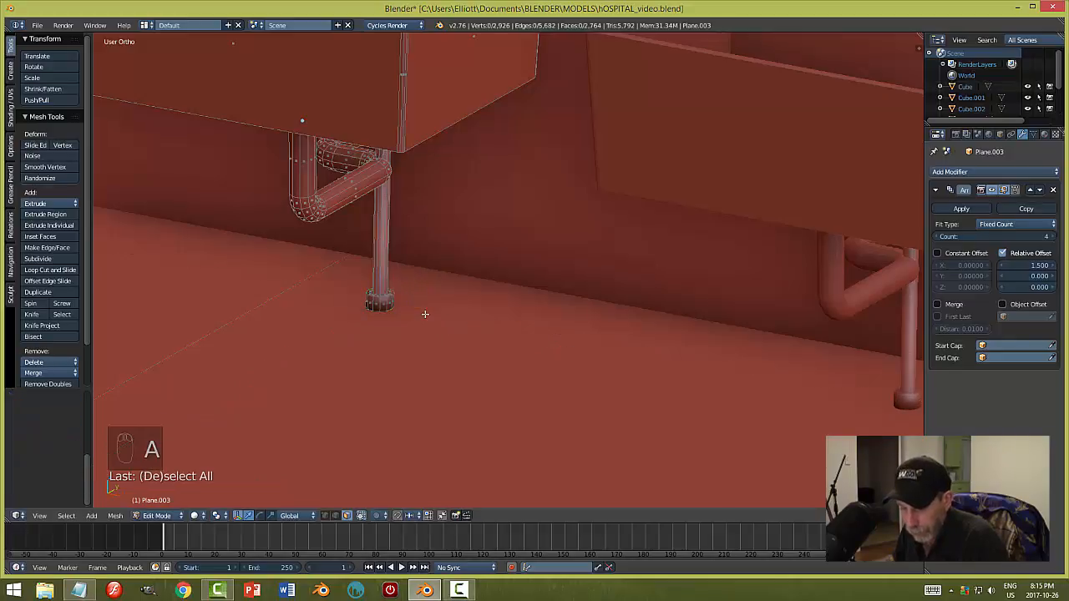
- Add an edge loop around the vertical drain pipe and slide it down close to the top of the collar
key(ctrl+r)
click(382, 259)
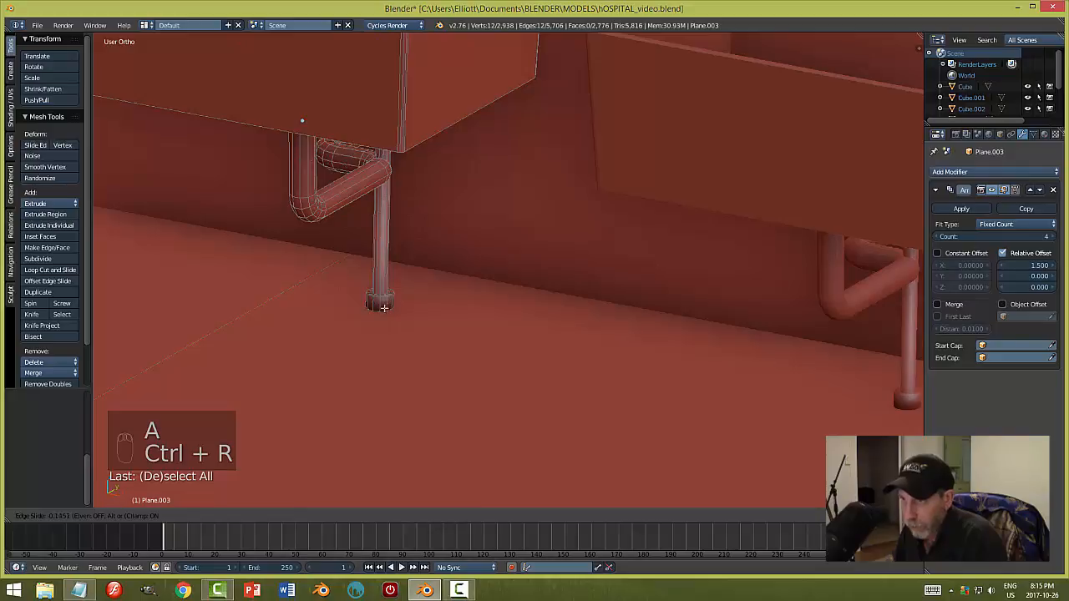
click(422, 436)
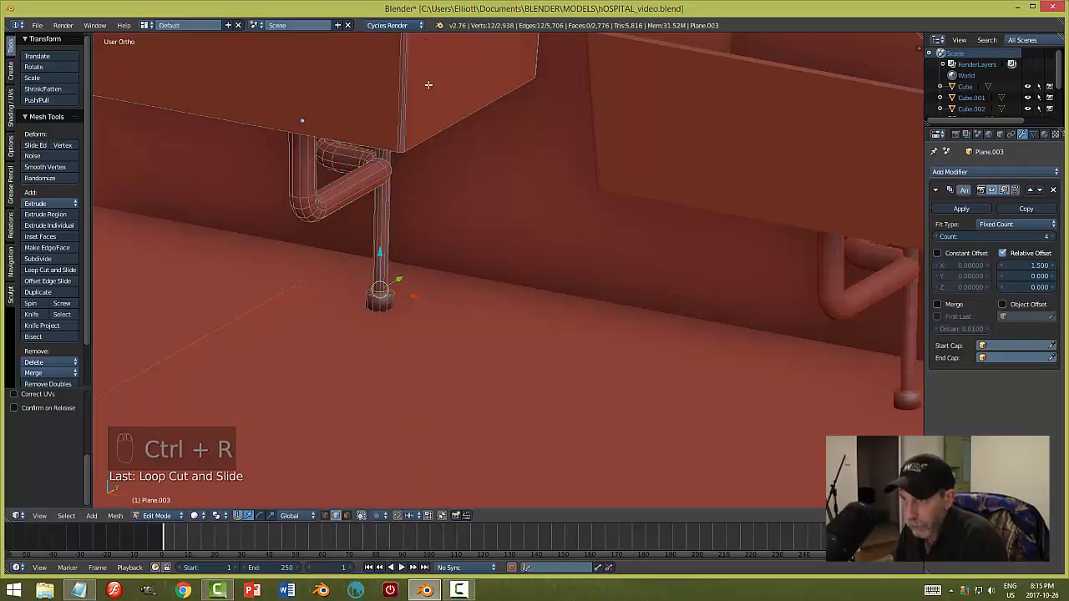
- In edge select mode, lower the collar's upper outer edge loop by about 0.012 to slope its top, and deselect it
scroll(475, 327, up, 8)
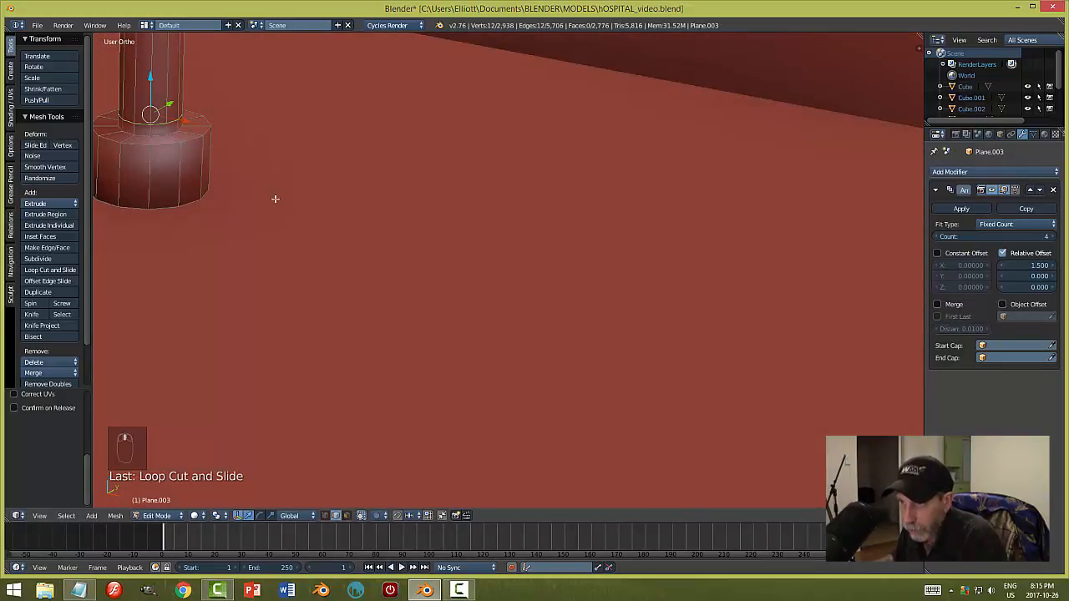
key(ctrl+Tab)
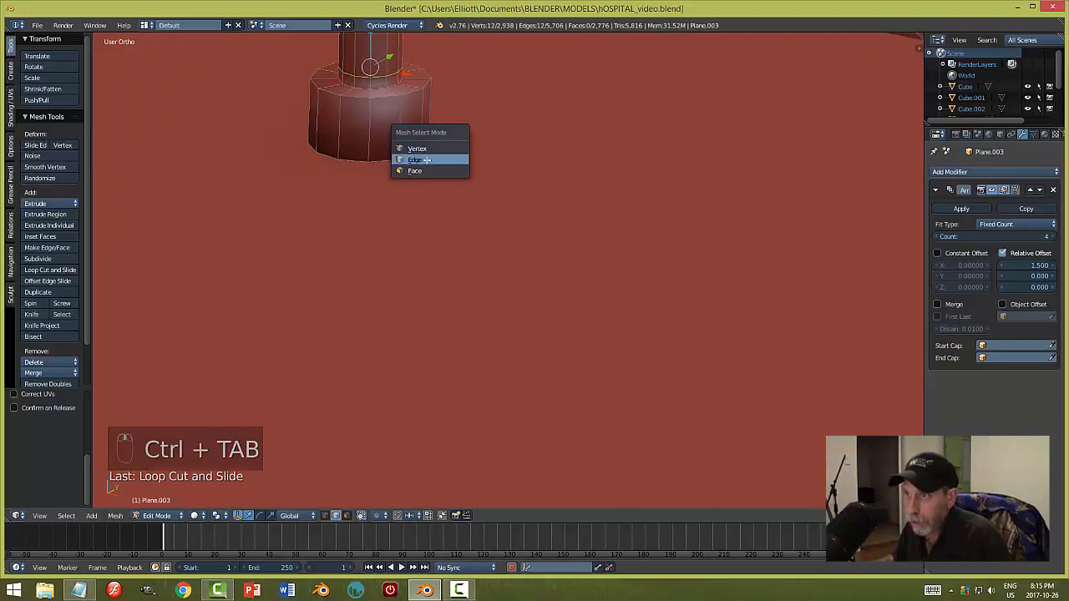
alt+shift+right_click(388, 99)
key(a)
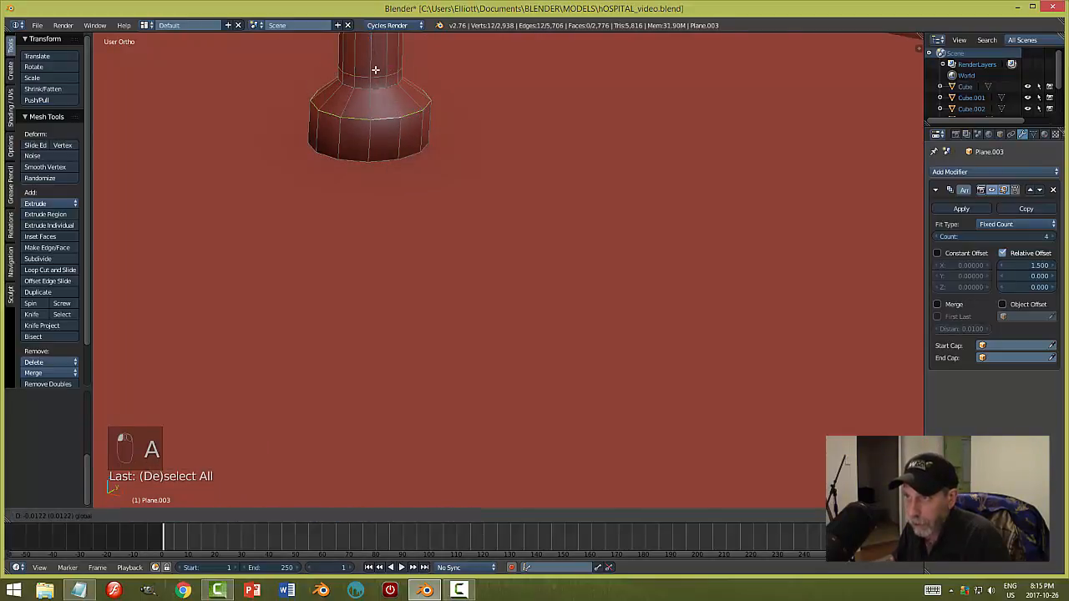
click(374, 71)
key(a)
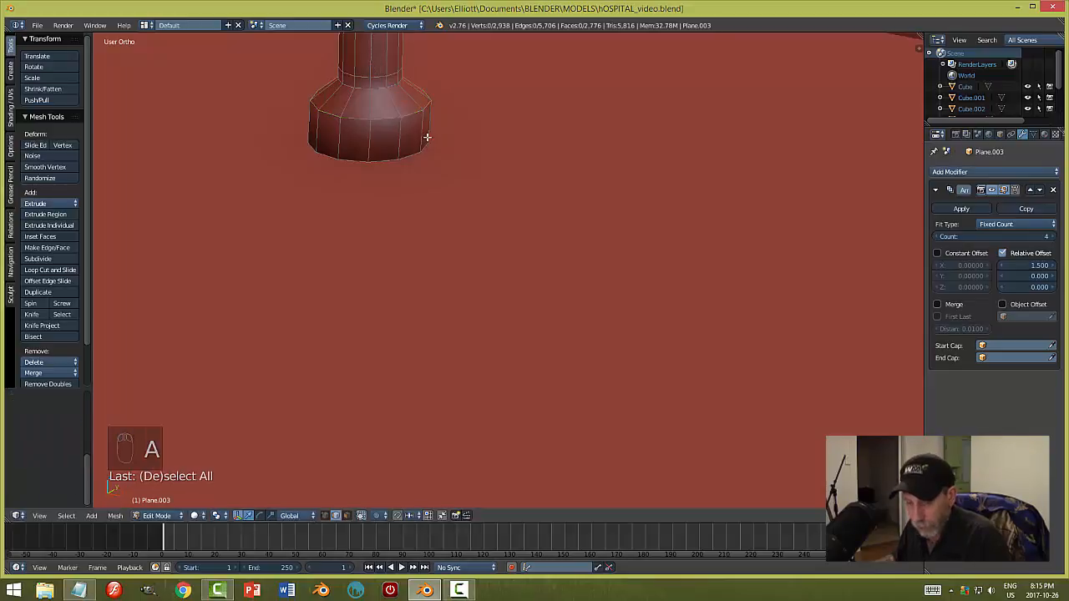
- Add an edge loop around the side of the collar, slide it down to the base, and return to Object Mode
key(ctrl+r)
click(423, 136)
click(427, 160)
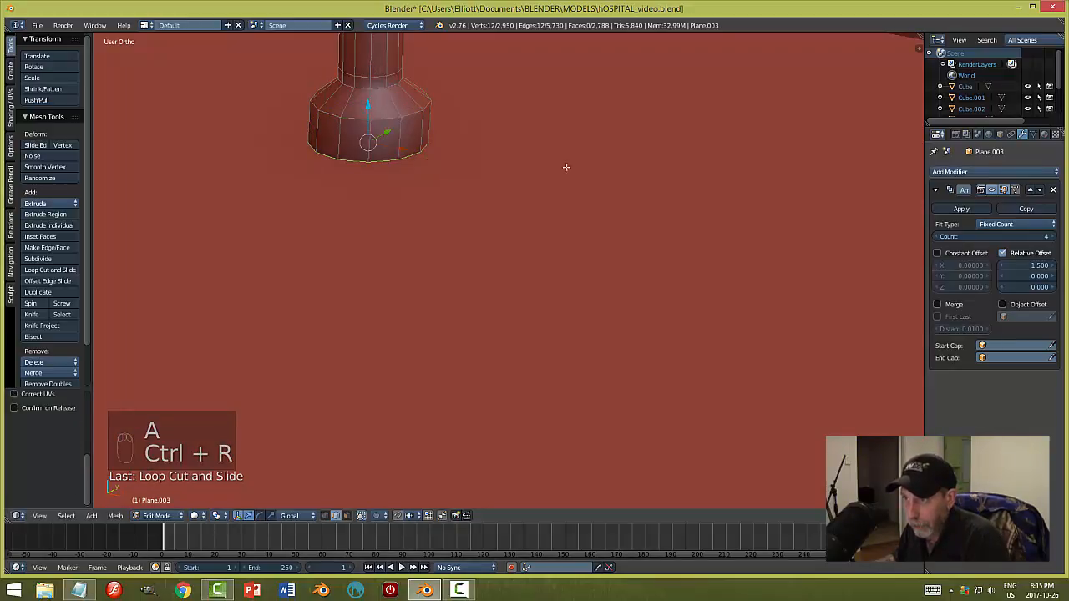
key(a)
key(Tab)
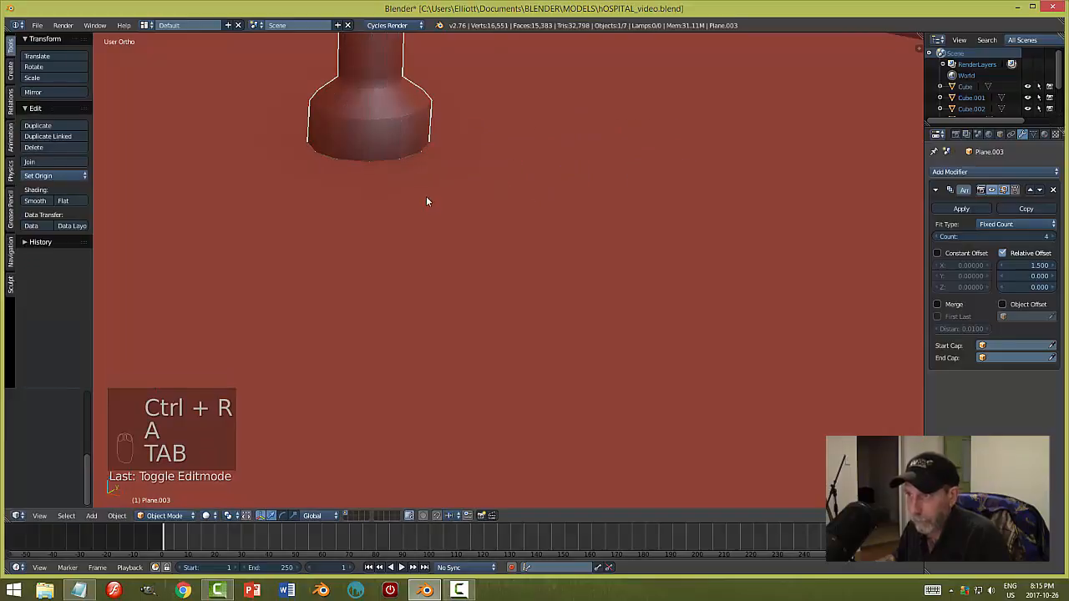
- Select the sink row, nudge it slightly upward along Z so the drain collars sit on the floor, and deselect it
middle_drag(425, 196, 481, 198)
key(a)
key(a)
scroll(524, 198, down, 5)
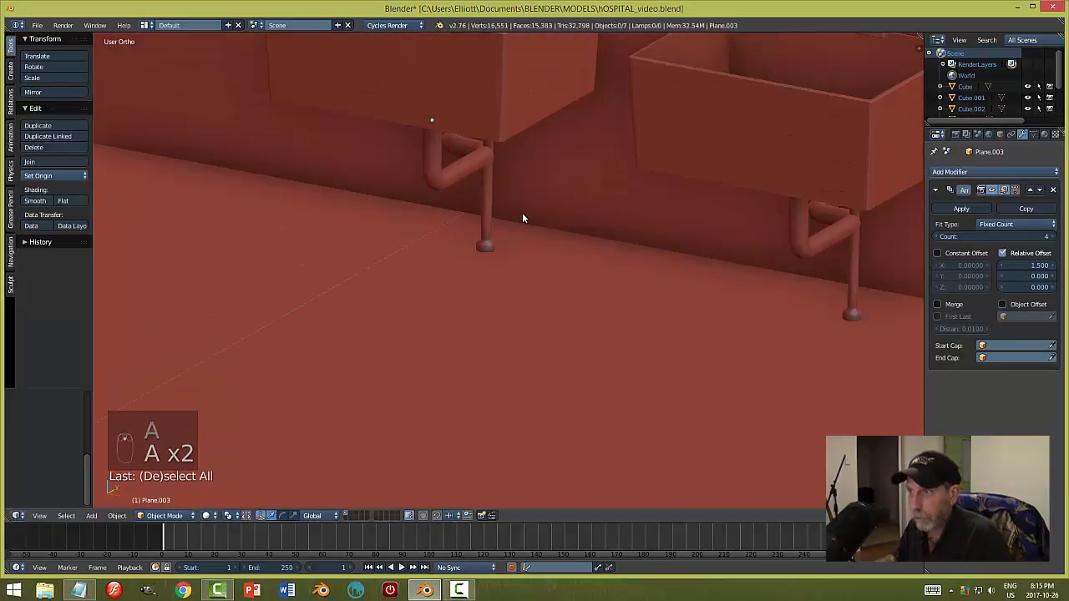
middle_drag(556, 238, 459, 215)
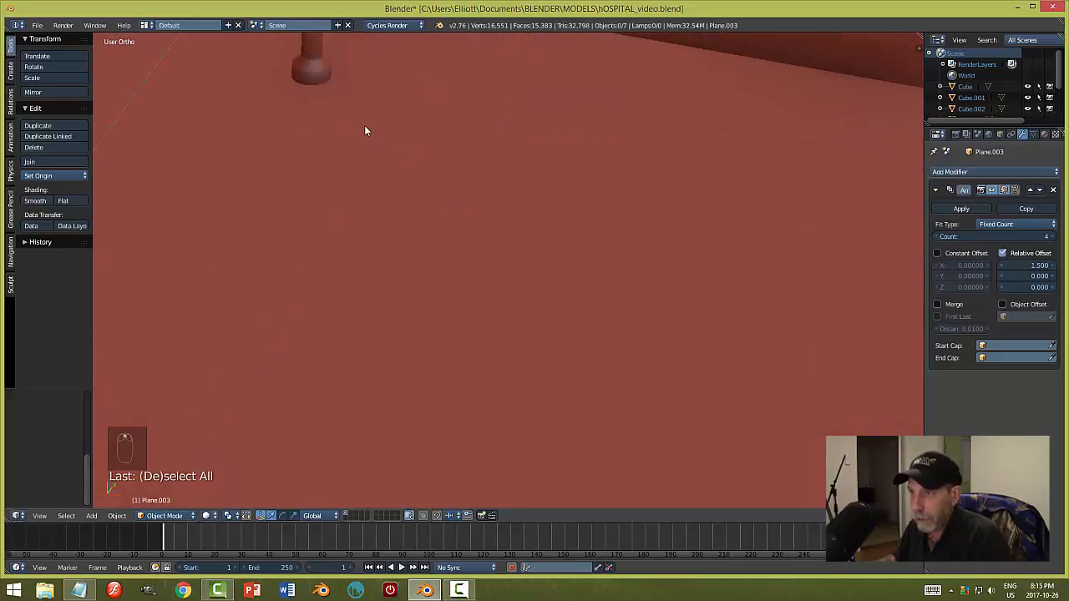
middle_drag(365, 126, 398, 143)
right_click(398, 143)
scroll(456, 219, down, 2)
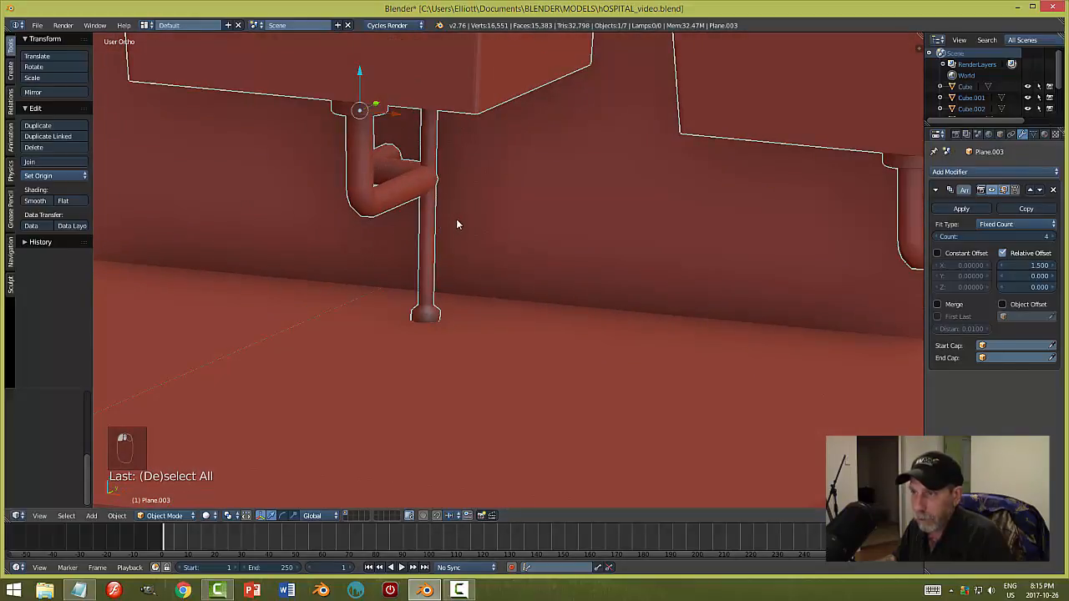
drag(359, 76, 358, 72)
key(a)
- Select the sink row again and move it about 0.19 along Y toward the end wall
scroll(541, 182, down, 4)
middle_drag(541, 182, 513, 198)
right_click(555, 230)
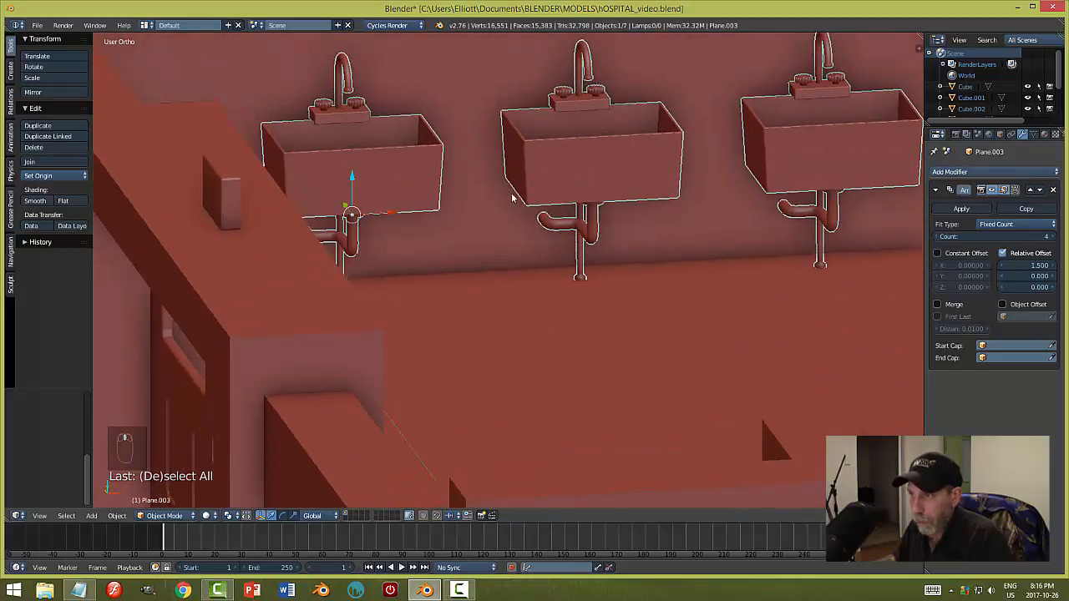
key(g)
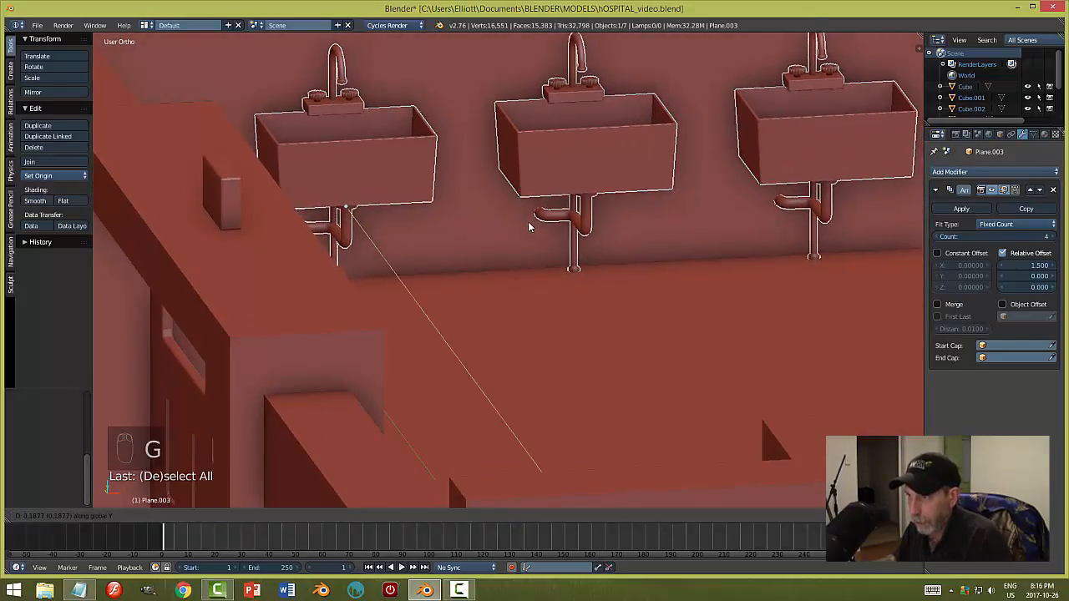
click(524, 226)
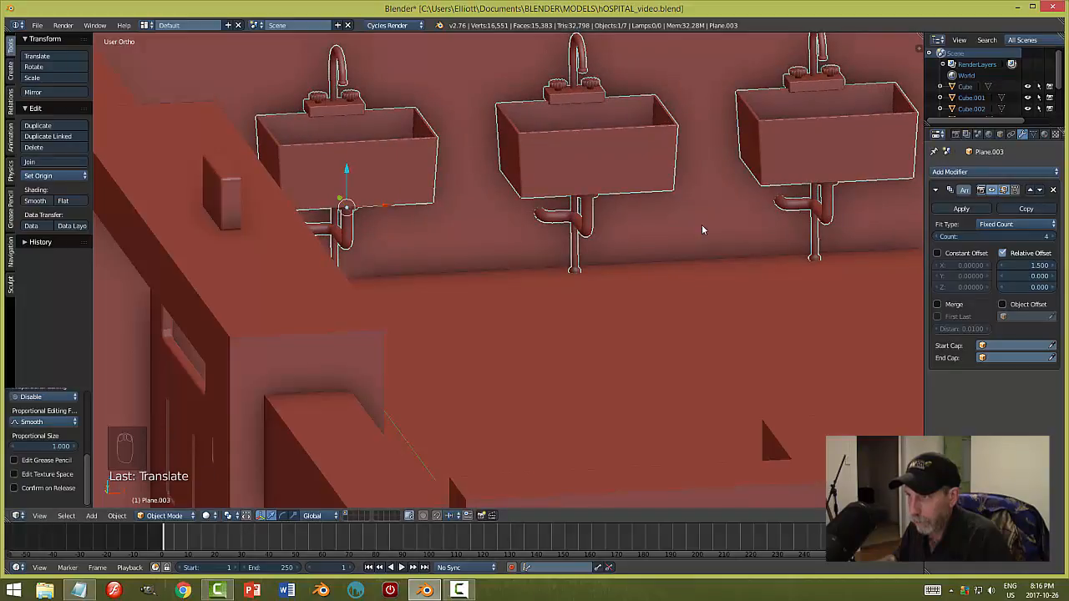
- Deselect the sinks and save the file, overwriting the existing version
key(a)
scroll(698, 223, down, 2)
middle_drag(698, 223, 564, 225)
key(ctrl+s)
click(654, 220)
- Select the sink row, fine-tune its position at the end wall, deselect it, and overwrite the saved file again
right_click(564, 226)
drag(516, 241, 490, 243)
key(a)
key(ctrl+s)
click(605, 242)
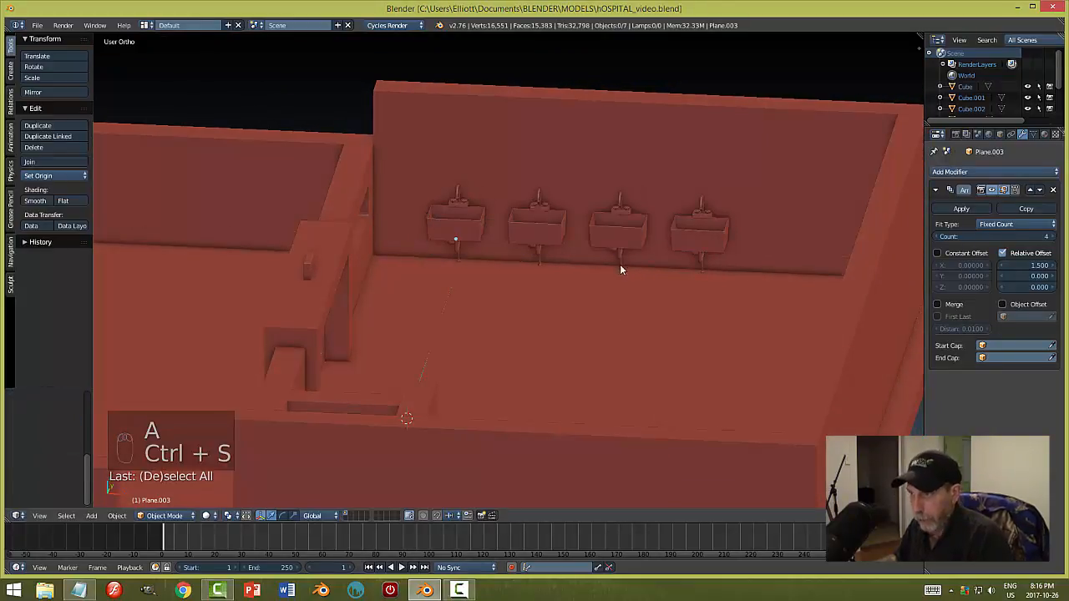
- Select the sink row and turn off the Array modifier's viewport display so only the first sink is shown
middle_drag(621, 269, 600, 238)
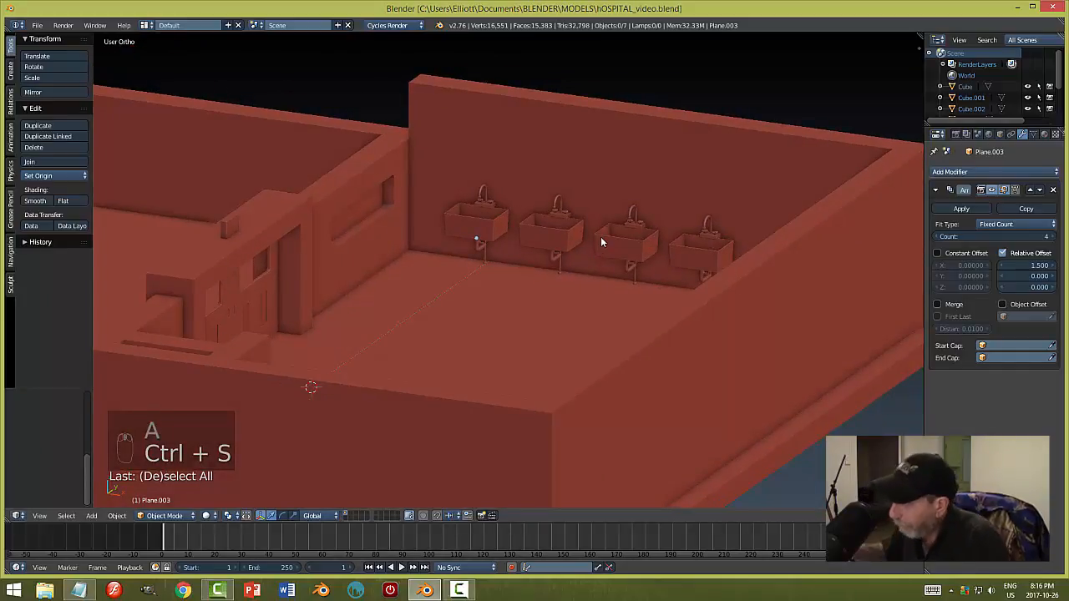
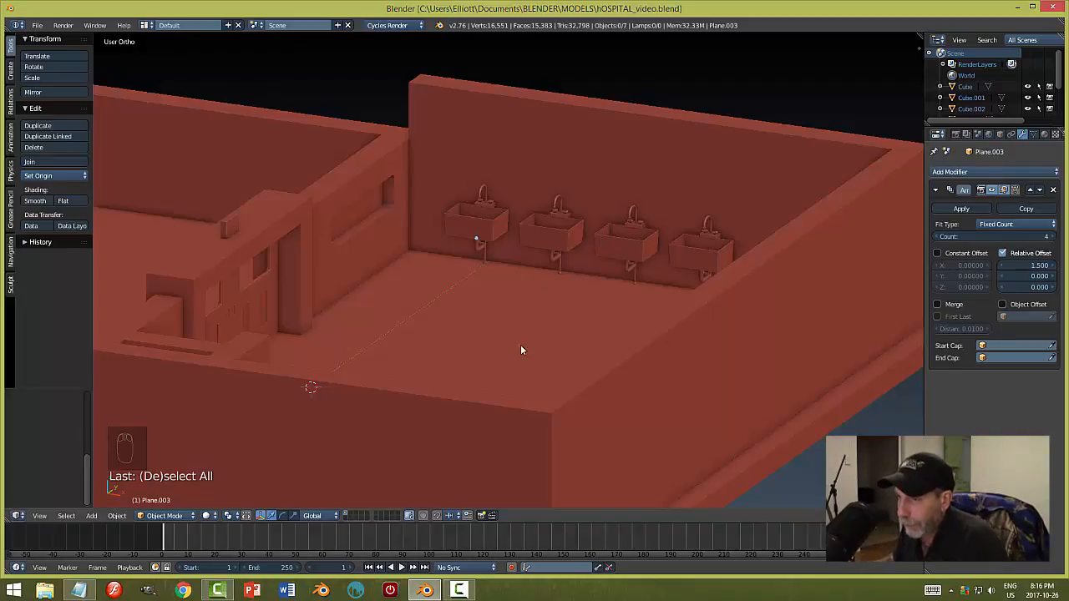
click(477, 207)
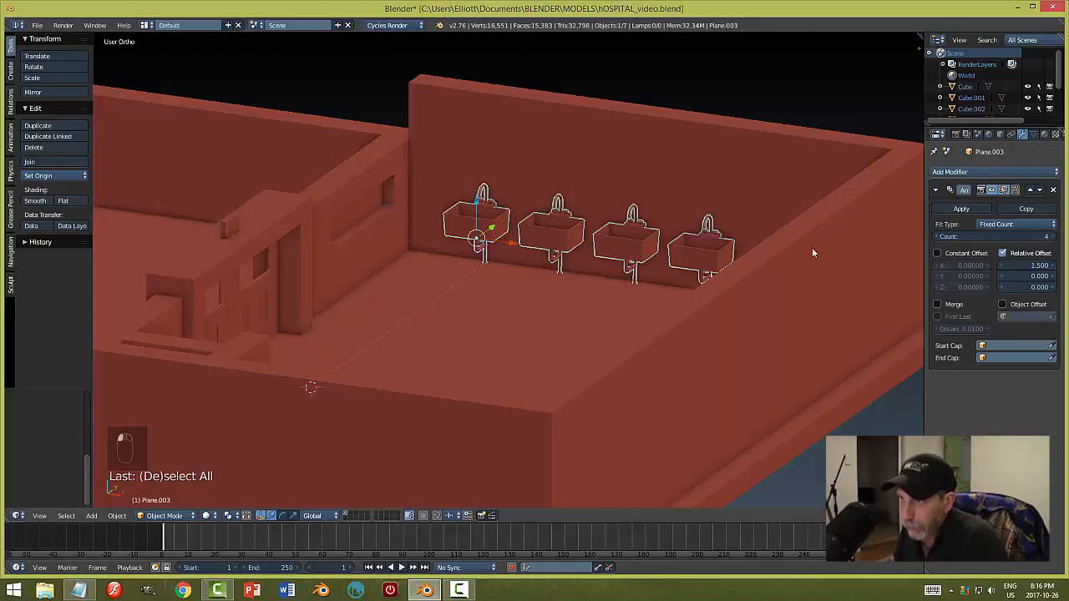
click(992, 189)
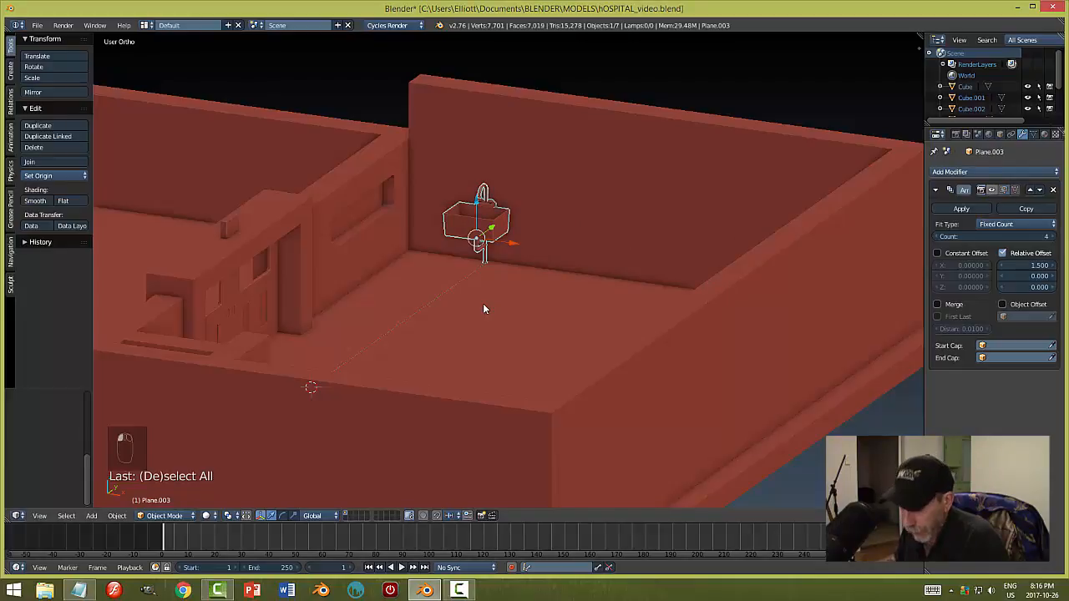
- Move the sink to the second layer and display that layer on its own
key(m)
click(579, 328)
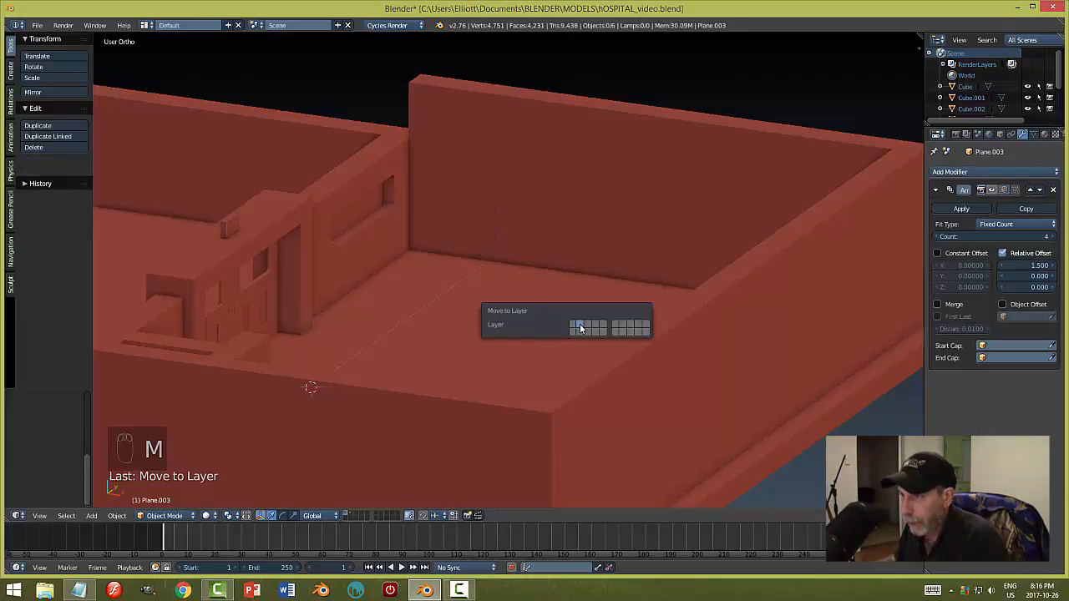
click(354, 516)
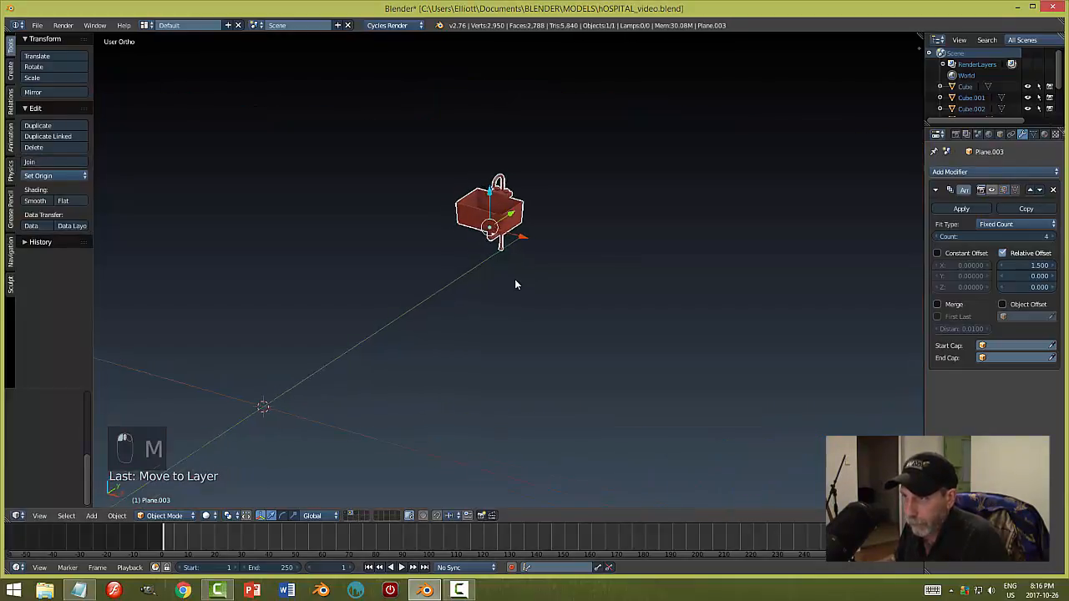
- Snap the 3D cursor to the selected sink and add a mesh plane there
key(KP_Decimal)
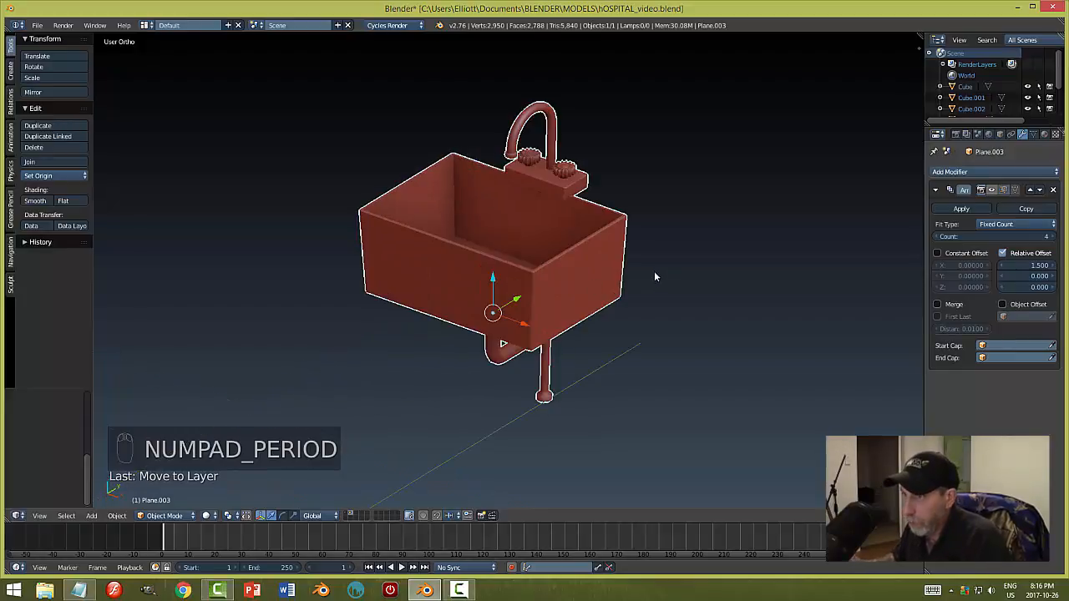
key(shift+s)
click(574, 255)
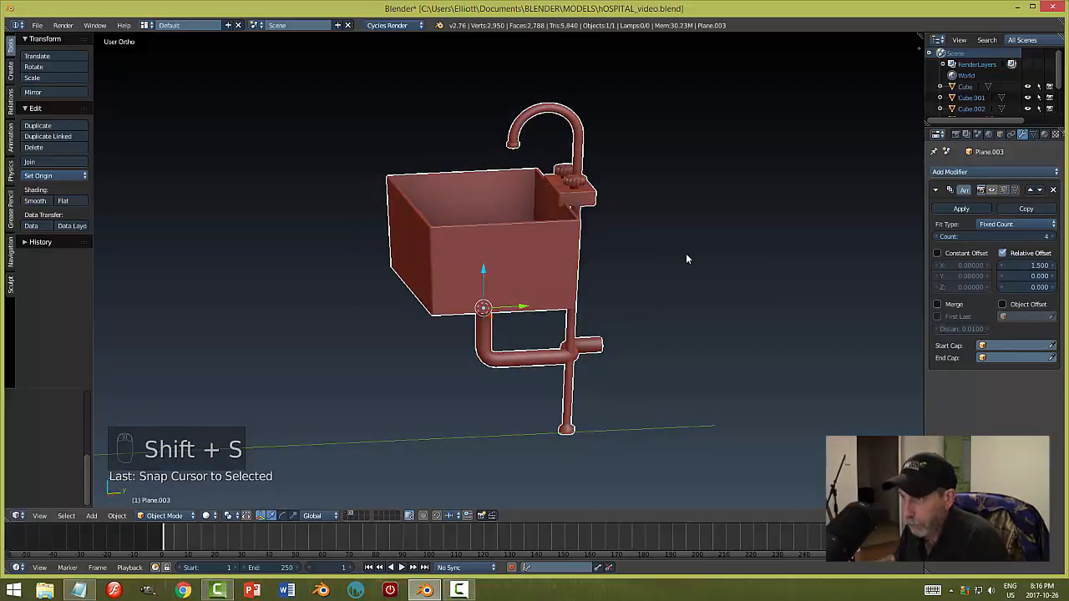
key(shift+a)
mouse_move(685, 256)
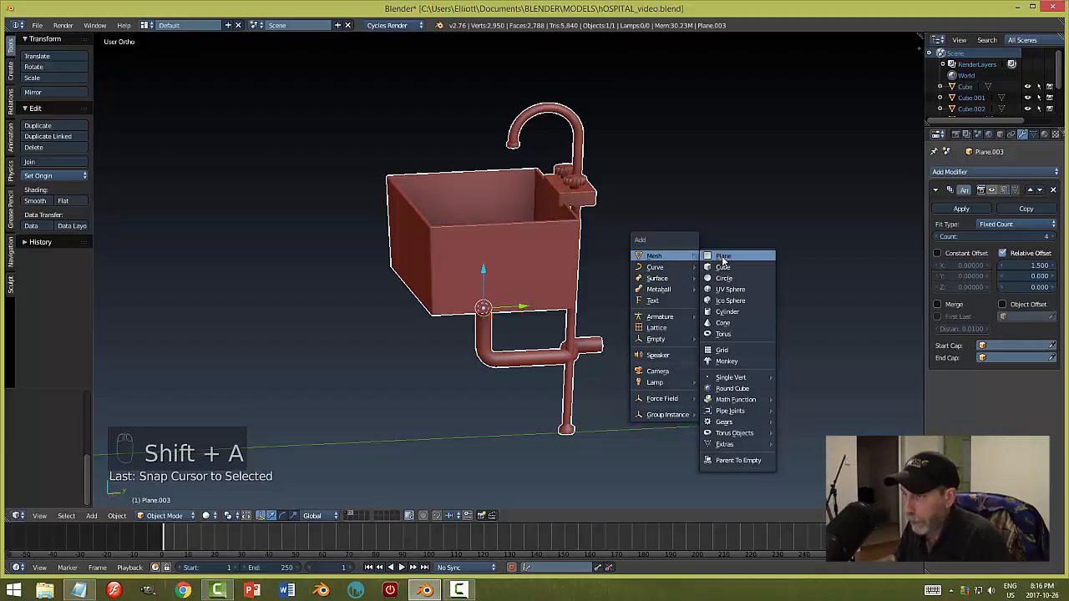
click(723, 258)
- Rotate the plane 90 degrees about X and move it along Y until it stands behind the sink
scroll(713, 242, down, 3)
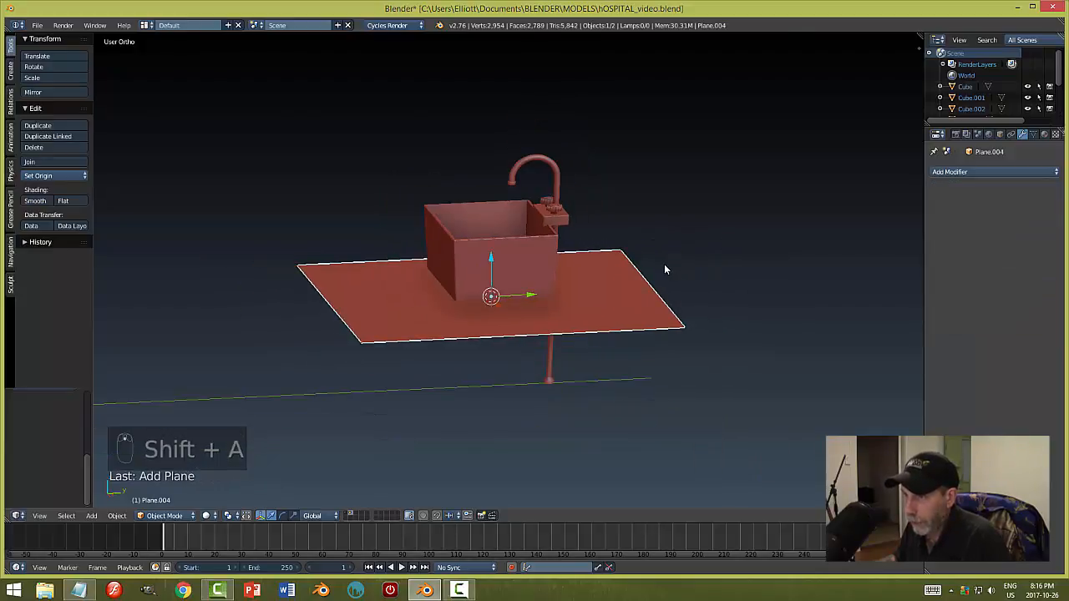
text(rx90)
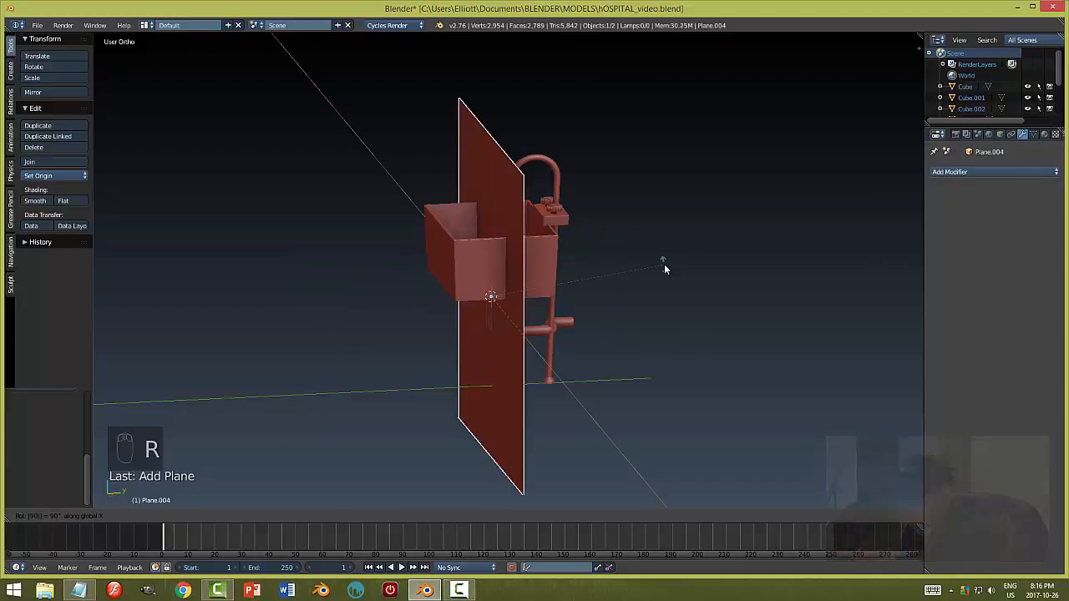
key(Return)
drag(531, 296, 652, 279)
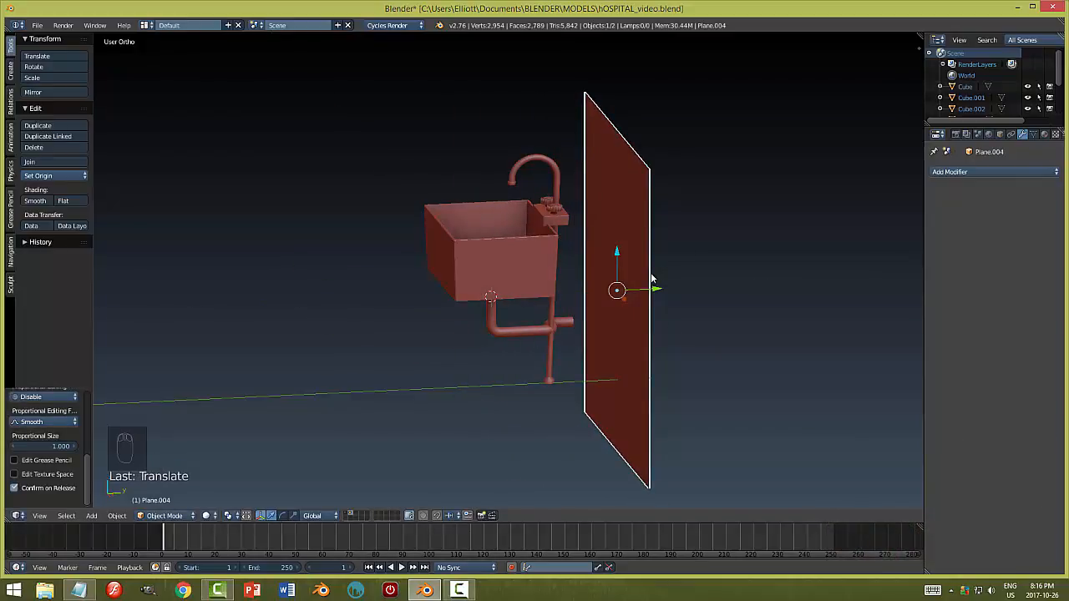
- Scale the plane down evenly and raise it along Z to sit behind and above the faucet
middle_drag(639, 279, 691, 272)
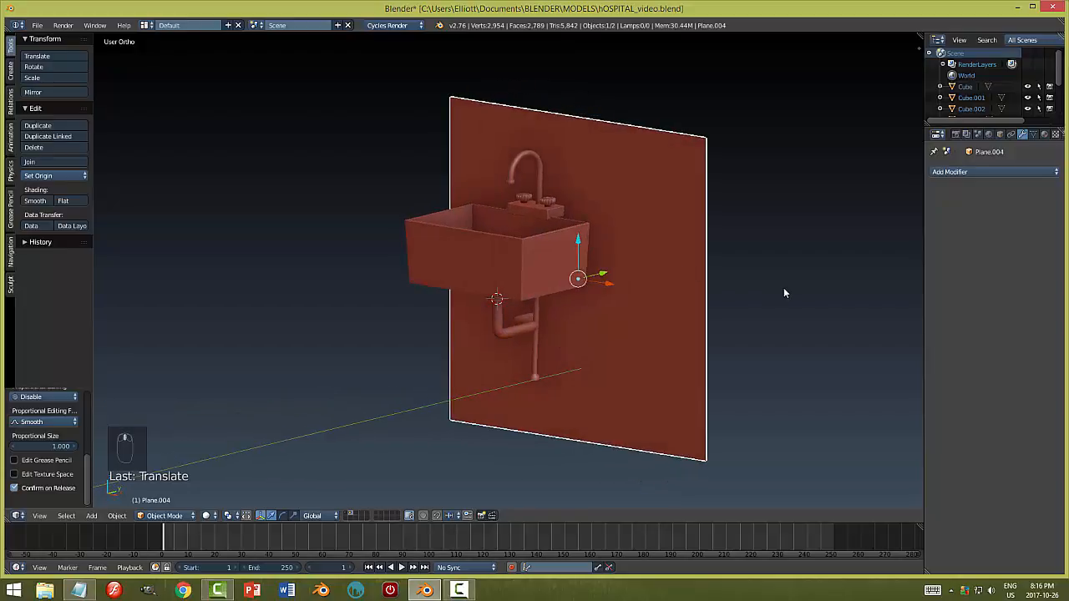
key(s)
click(625, 259)
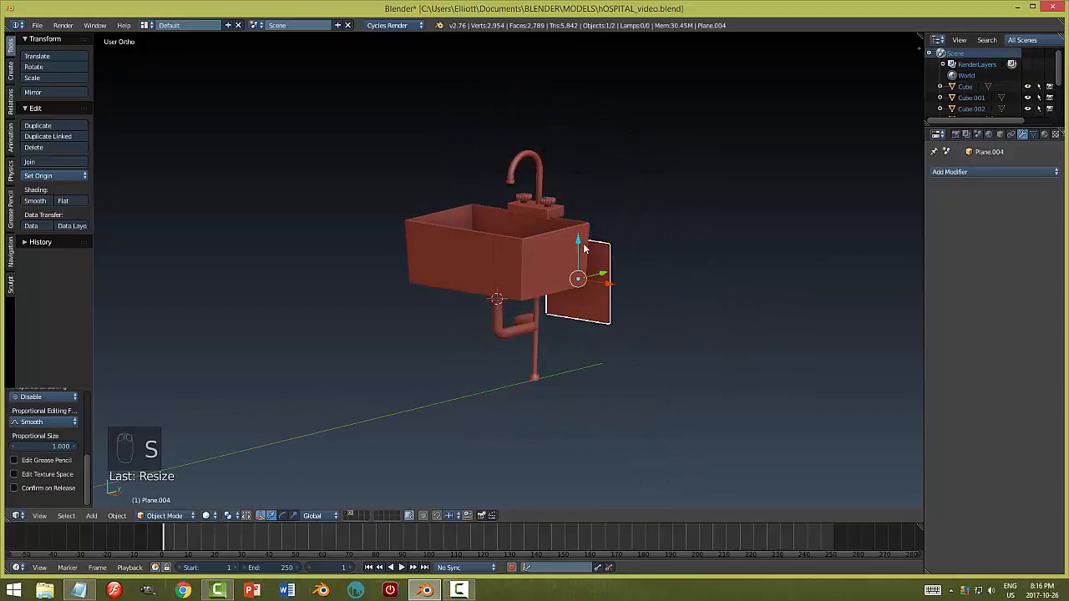
drag(578, 239, 624, 176)
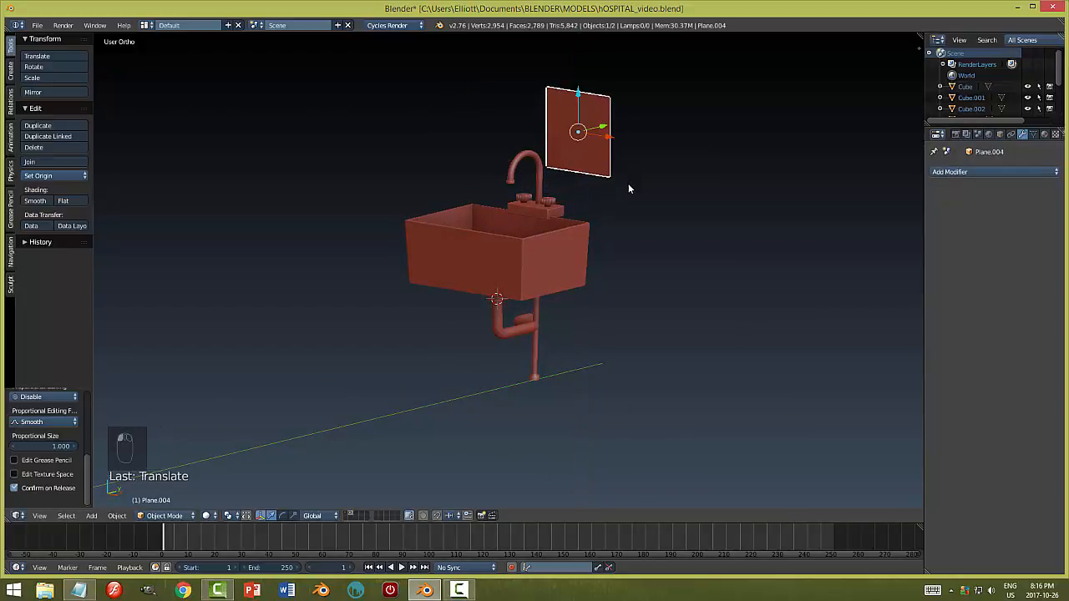
- Scale the plane wider along X and taller along Z to make an upright rectangle above the sink
middle_drag(627, 182, 690, 197)
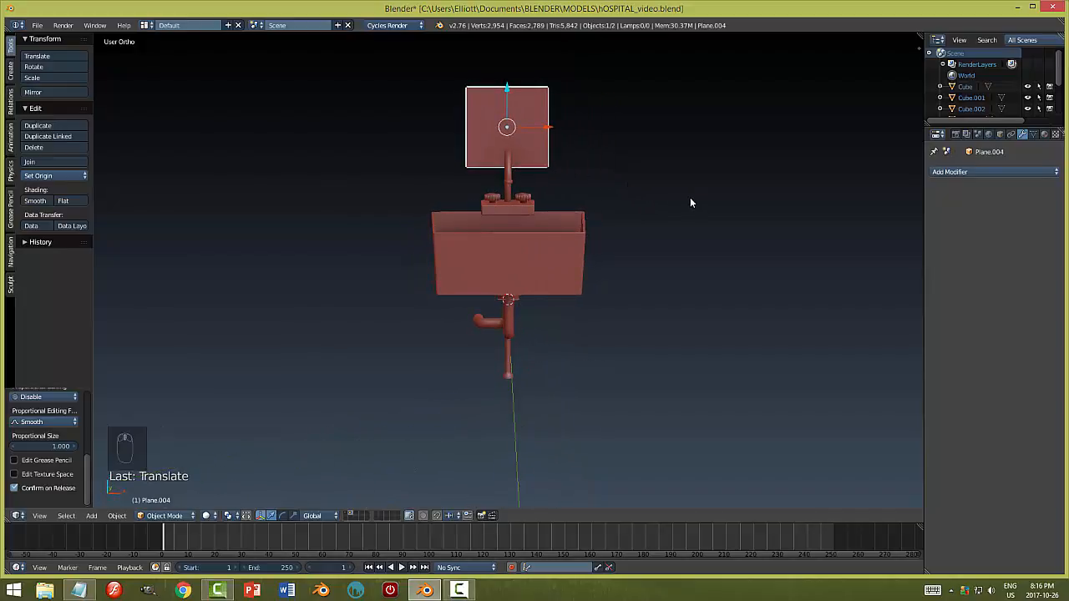
key(s)
key(x)
click(707, 208)
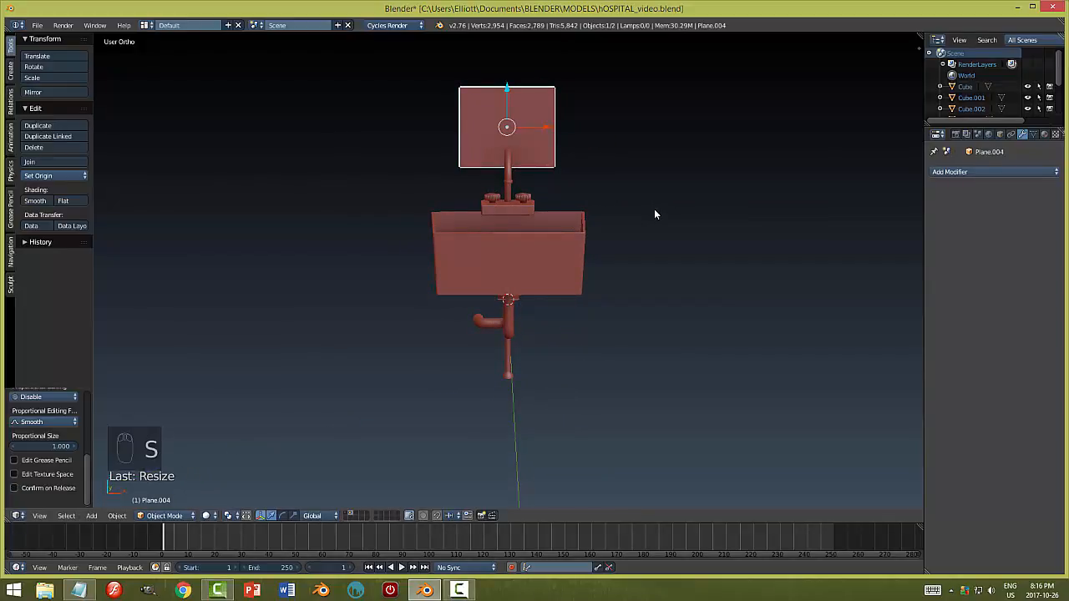
key(s)
key(x)
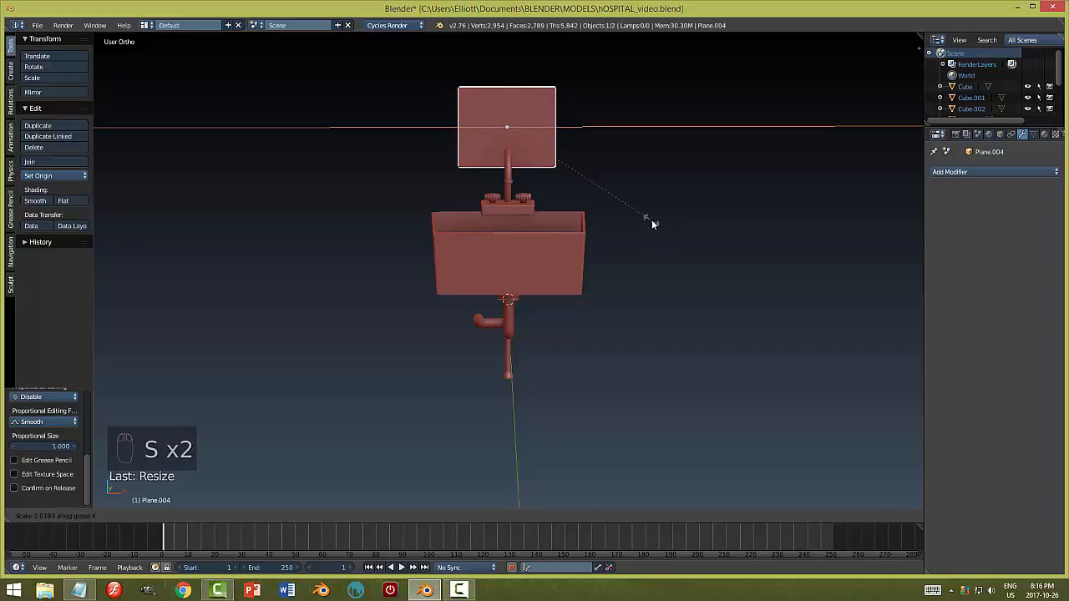
key(s)
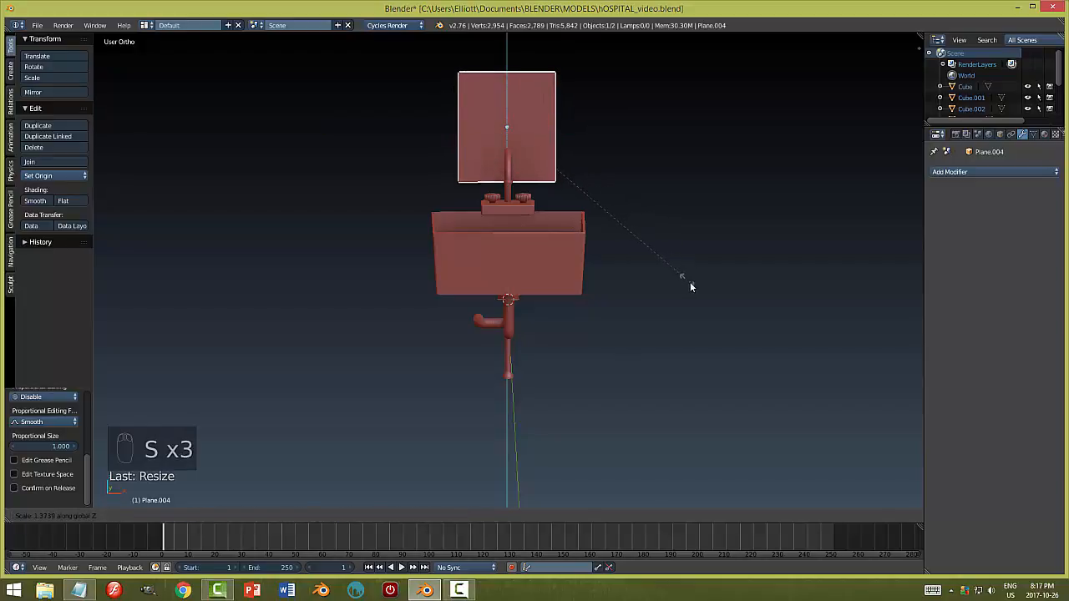
click(710, 272)
- Extrude the upright plane along Y in edit mode to give it a thin slab thickness
middle_drag(740, 254, 678, 237)
key(Tab)
click(770, 240)
scroll(715, 232, up, 2)
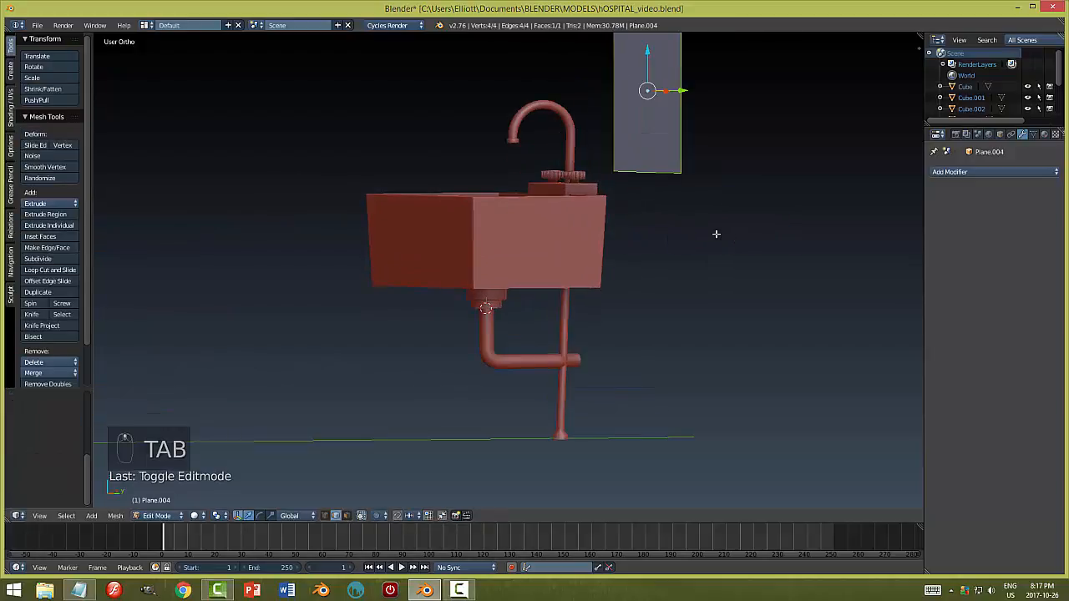
key(e)
right_click(710, 202)
middle_drag(731, 145, 704, 95)
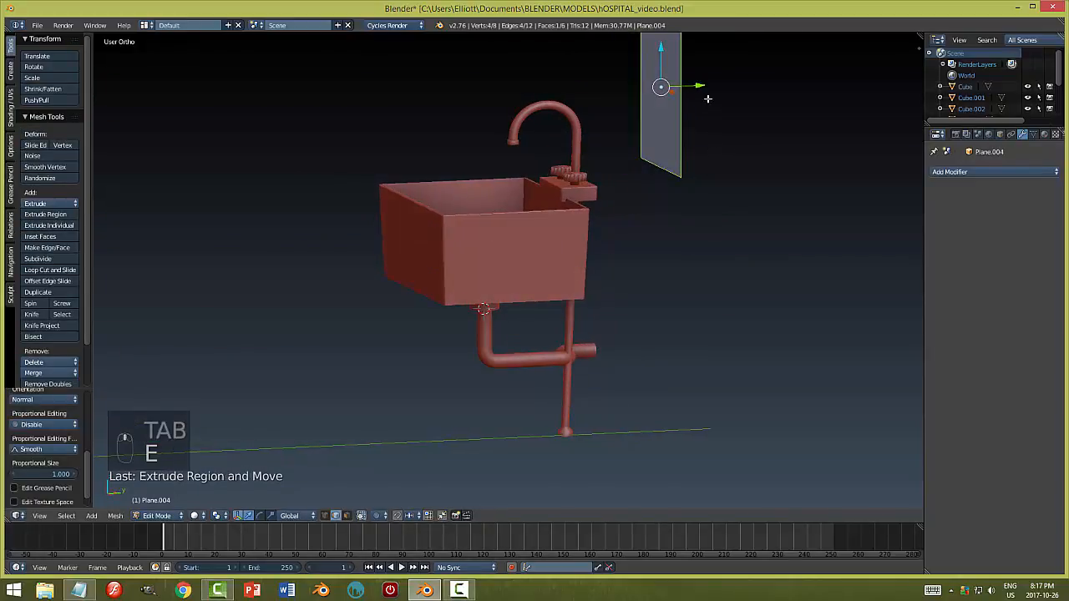
key(e)
right_click(699, 87)
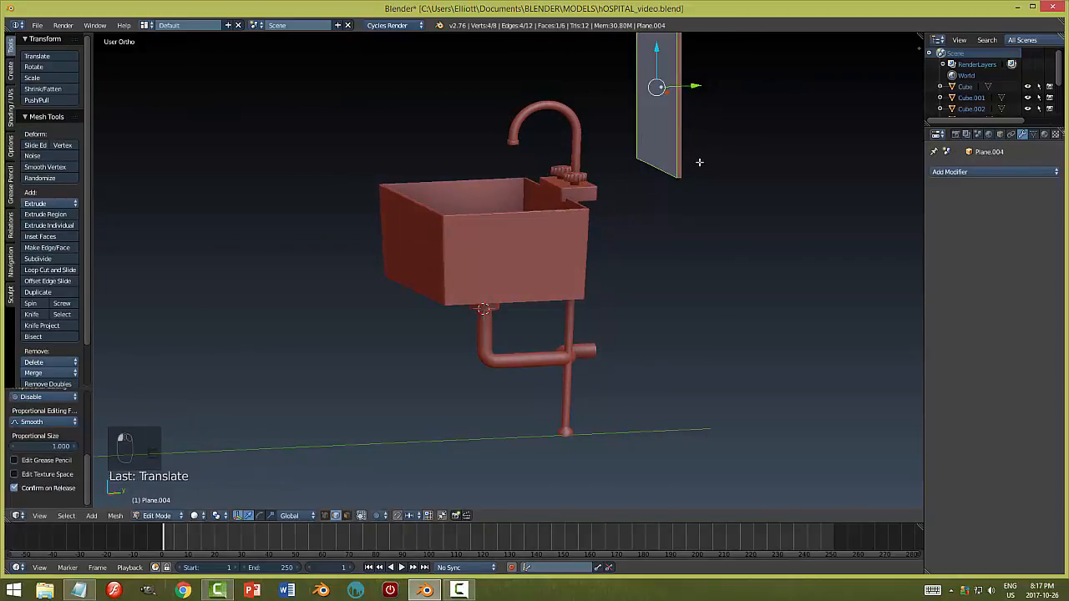
- Switch to edge selection and select the panel's two short lower corner edges
key(a)
key(ctrl+Tab)
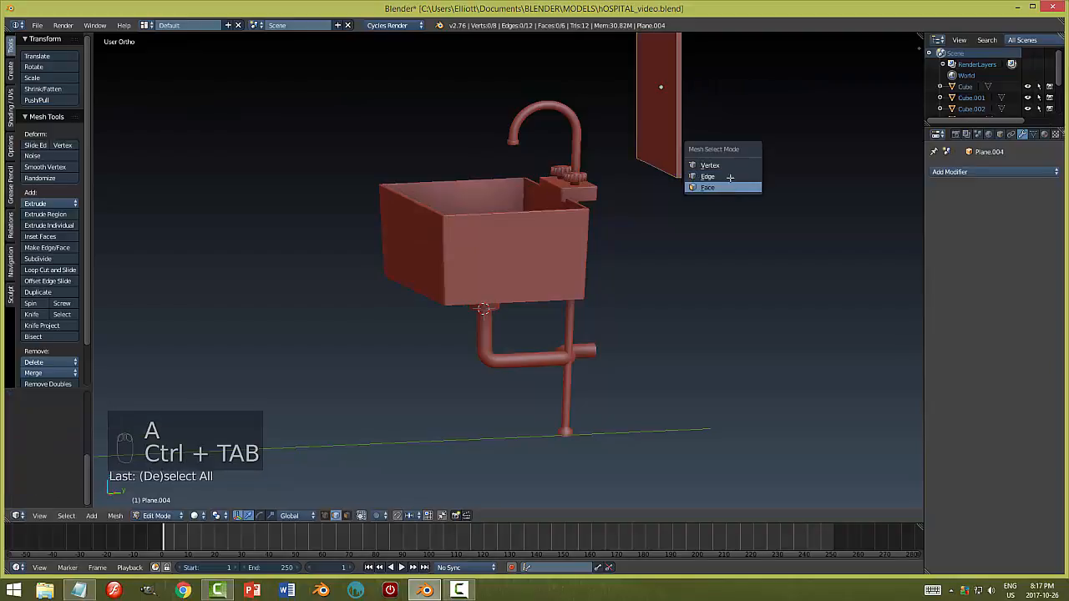
click(697, 177)
right_click(695, 197)
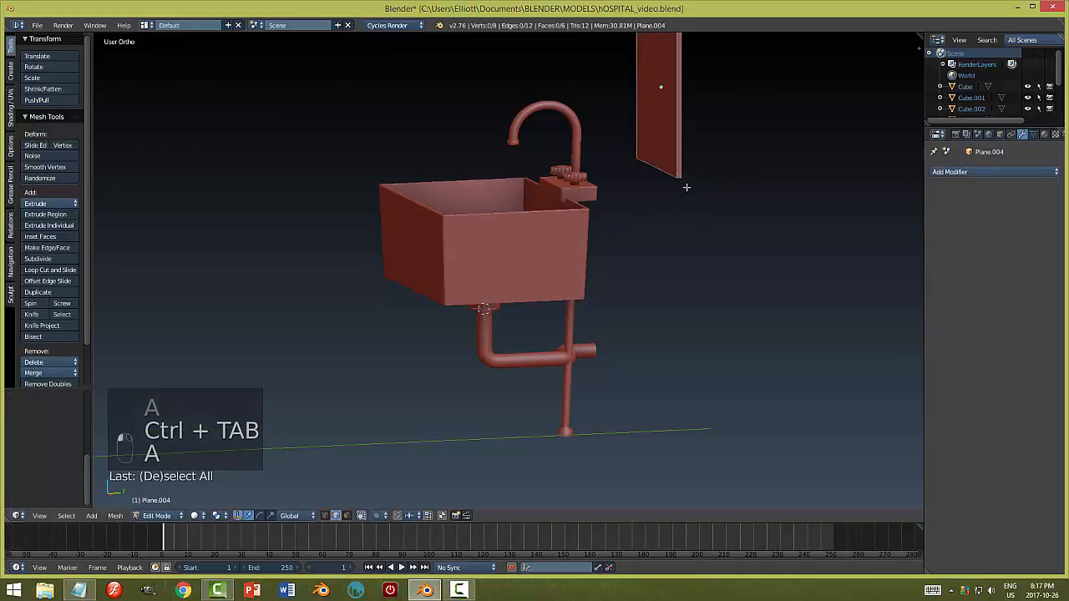
middle_drag(683, 180, 798, 235)
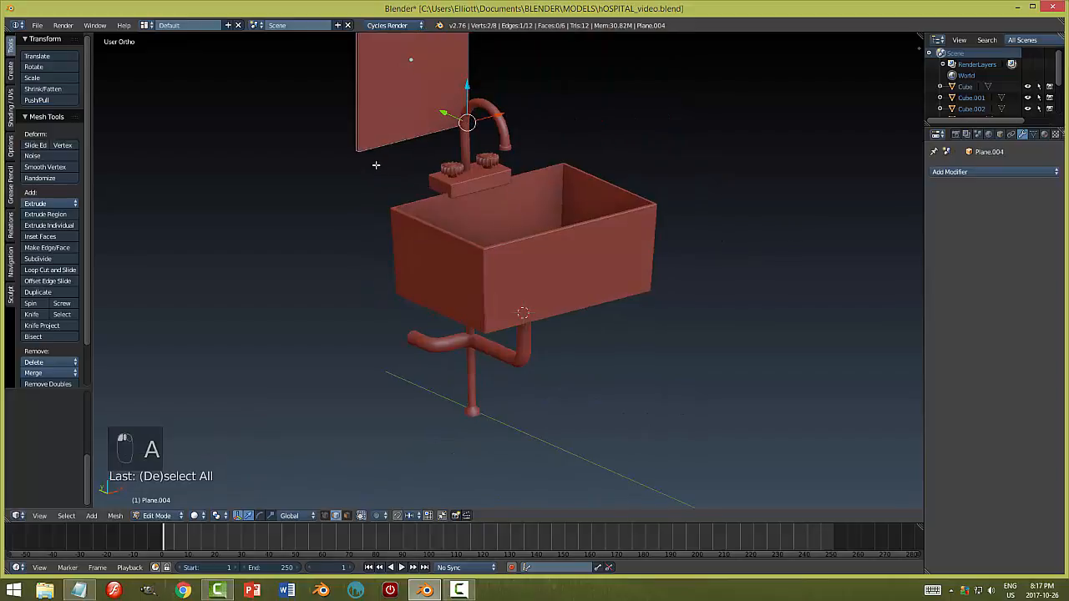
shift+right_click(409, 137)
key(KP_Decimal)
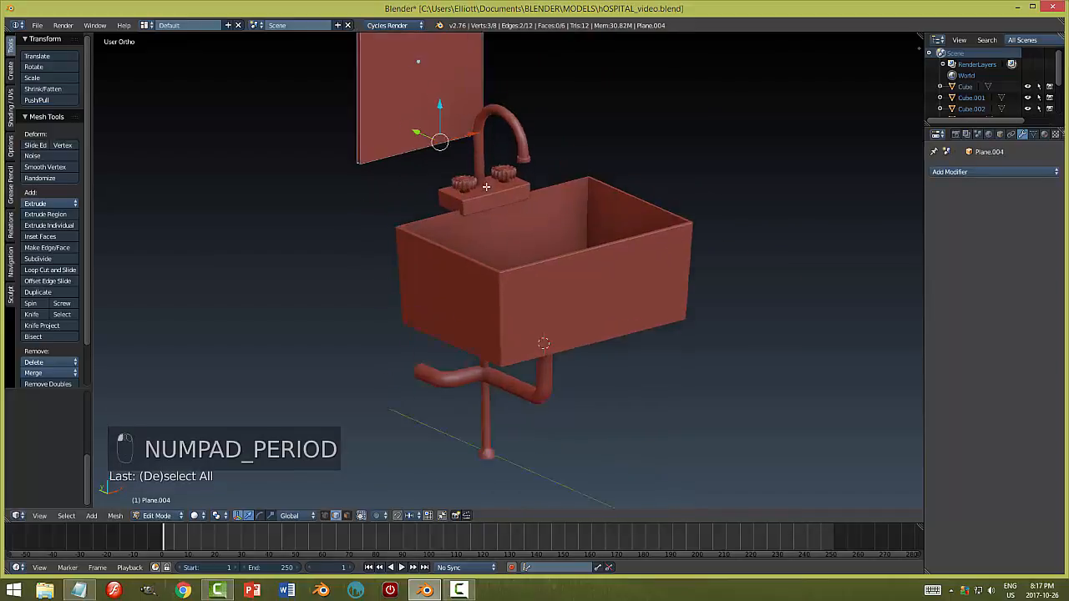
middle_drag(452, 299, 530, 273)
key(ctrl+z)
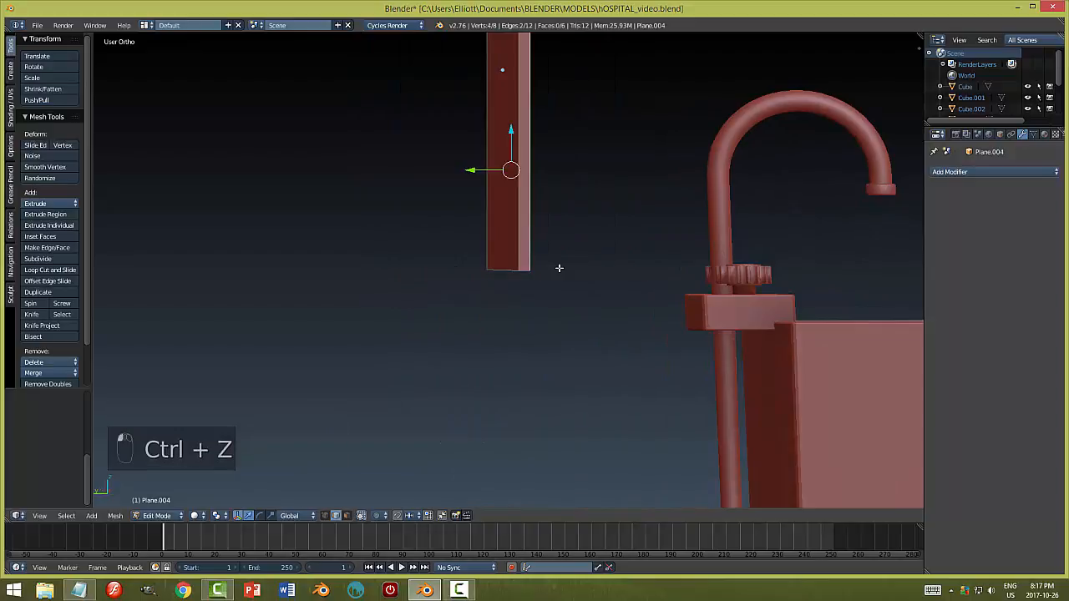
key(ctrl+z)
middle_drag(643, 254, 526, 255)
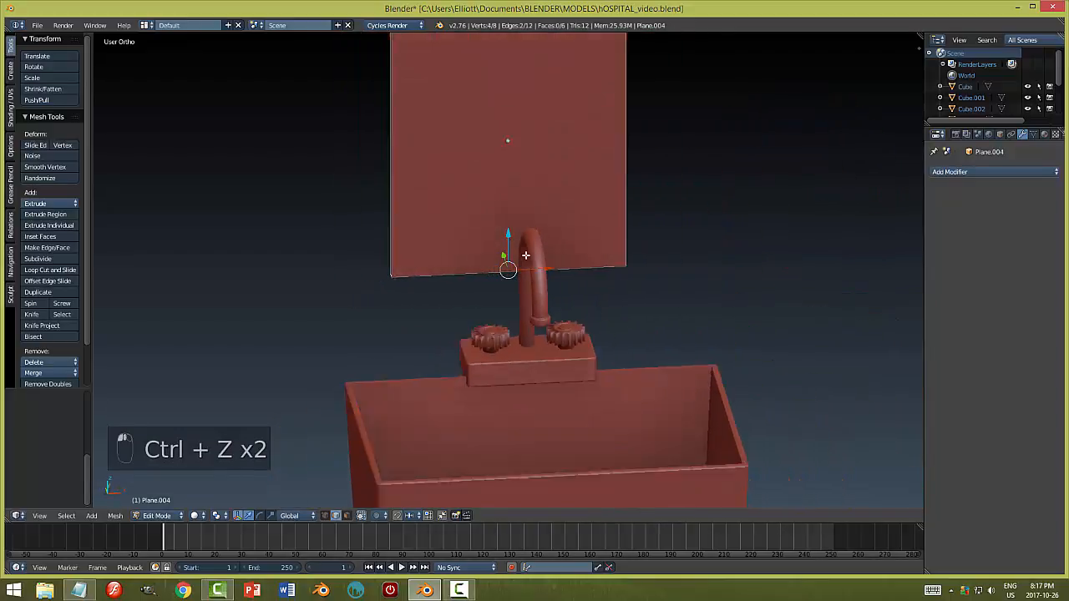
- Add the panel's two short upper corner edges to the selection
scroll(526, 254, down, 2)
shift+middle_drag(511, 219, 572, 301)
scroll(573, 281, up, 2)
middle_drag(551, 288, 570, 279)
scroll(571, 279, up, 3)
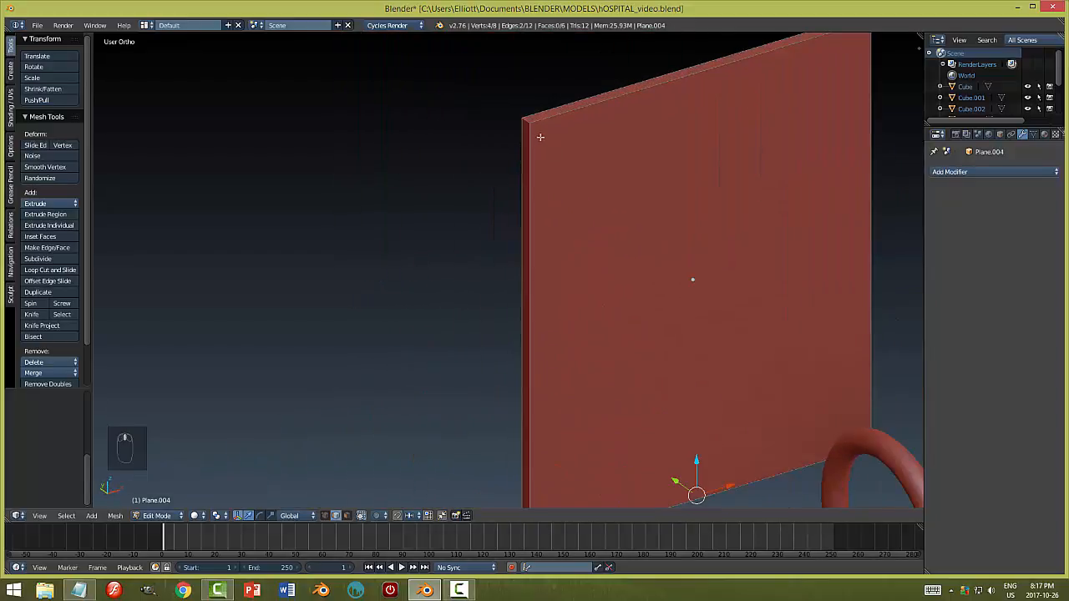
shift+right_click(540, 137)
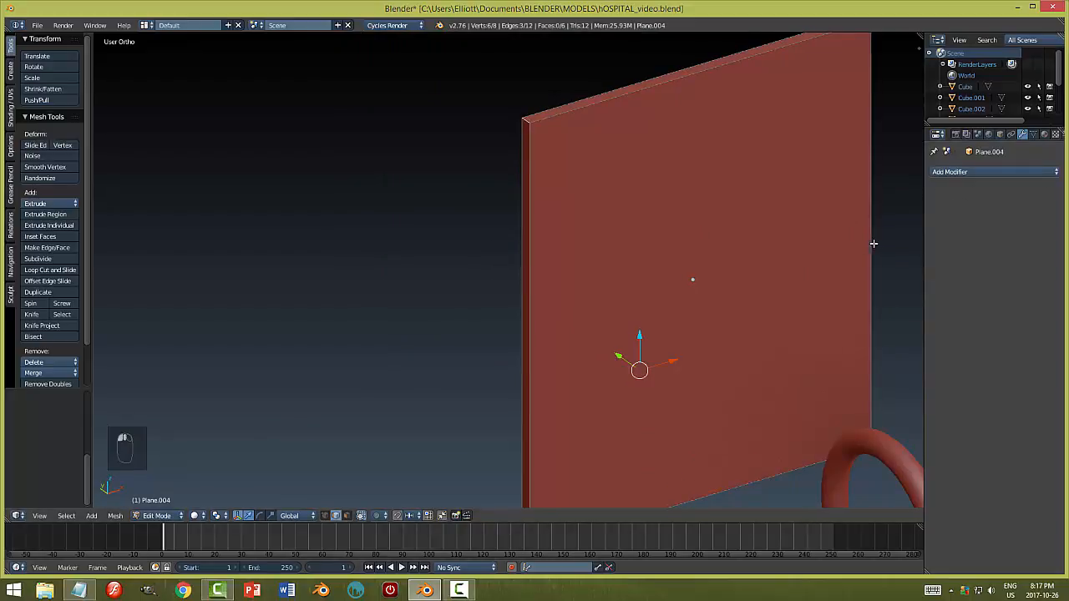
middle_drag(873, 244, 796, 241)
shift+right_click(770, 166)
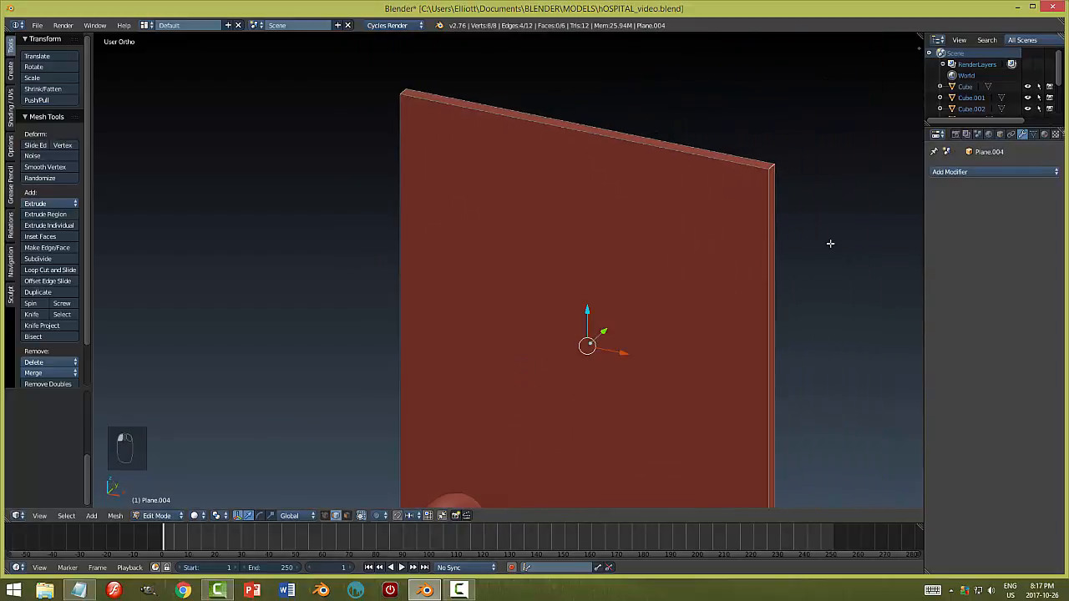
key(ctrl+b)
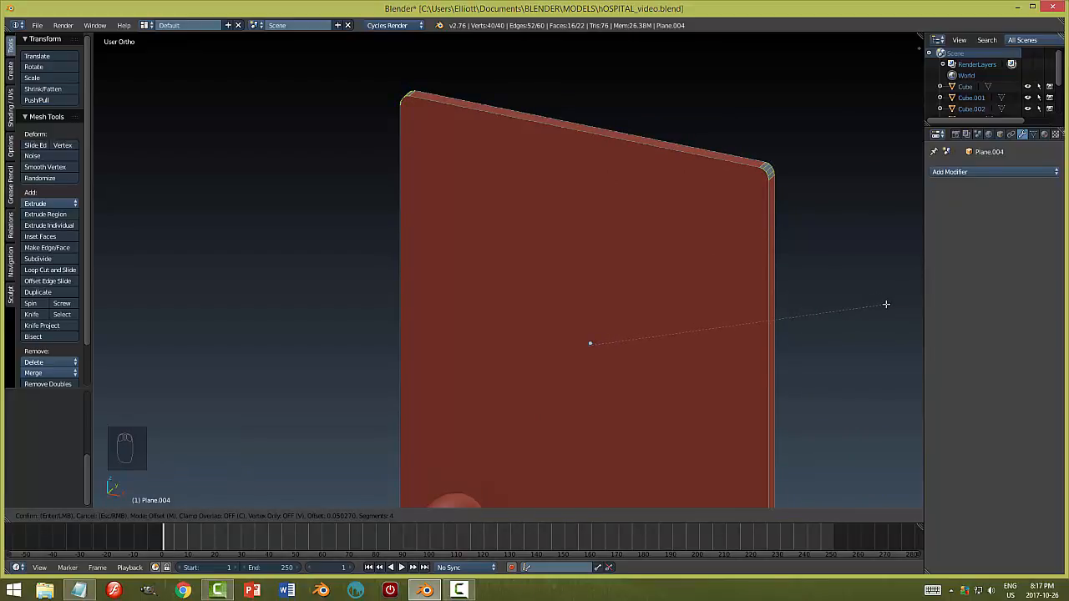
right_click(886, 304)
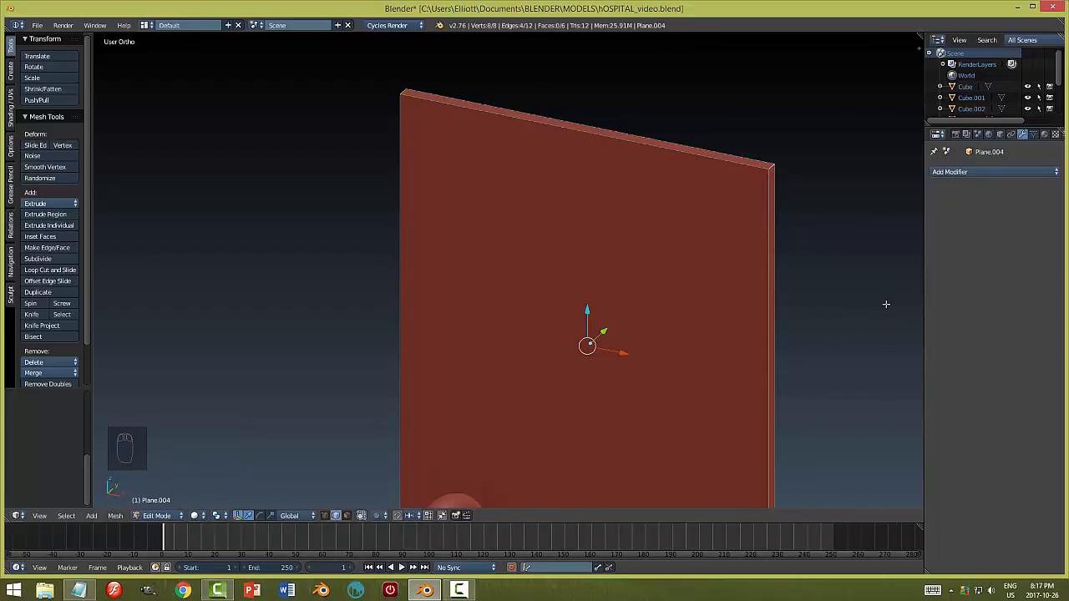
key(F6)
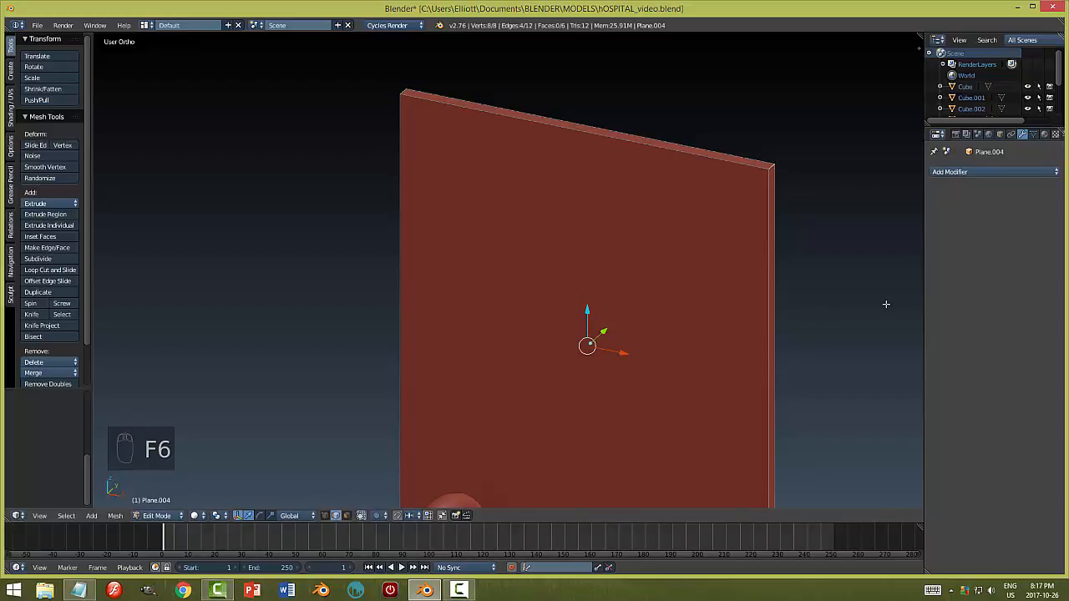
key(Escape)
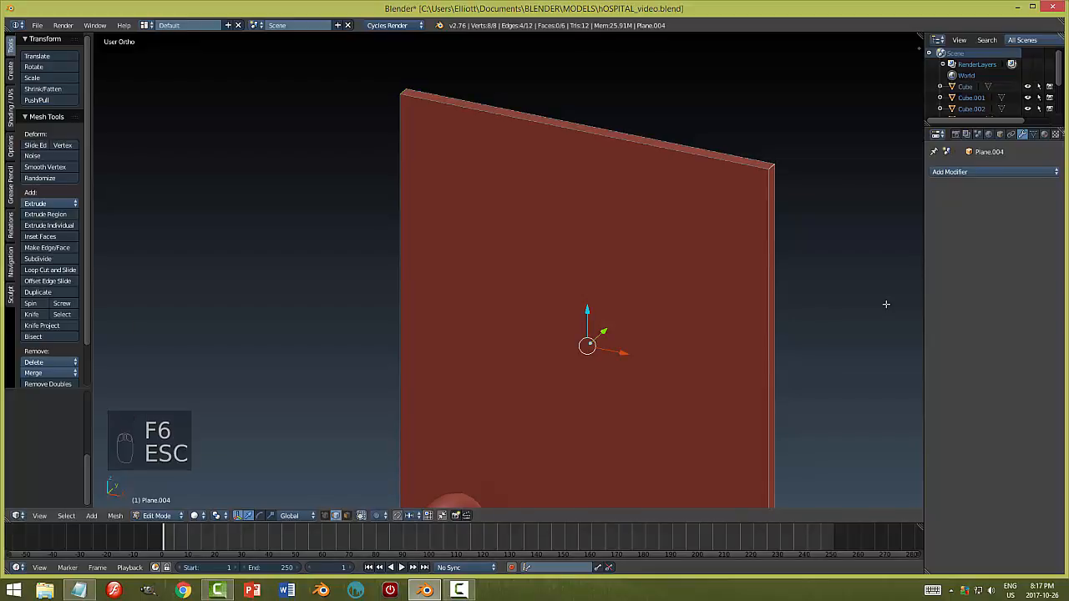
key(Escape)
- Return to object mode and show only the first layer, with the sink and panel
key(grave)
key(Tab)
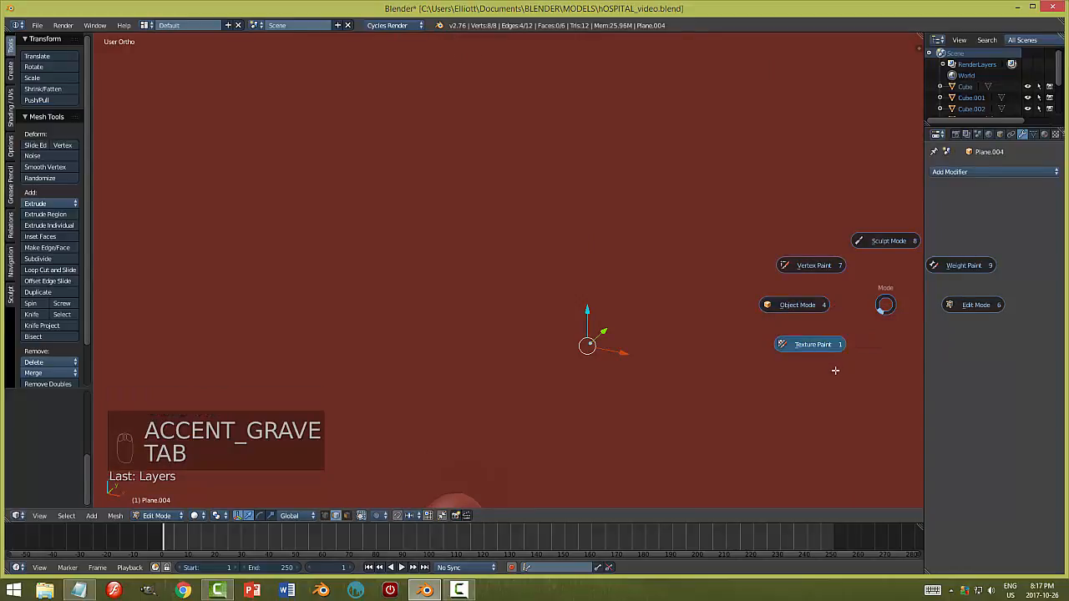
click(975, 312)
scroll(782, 357, down, 5)
scroll(782, 357, down, 4)
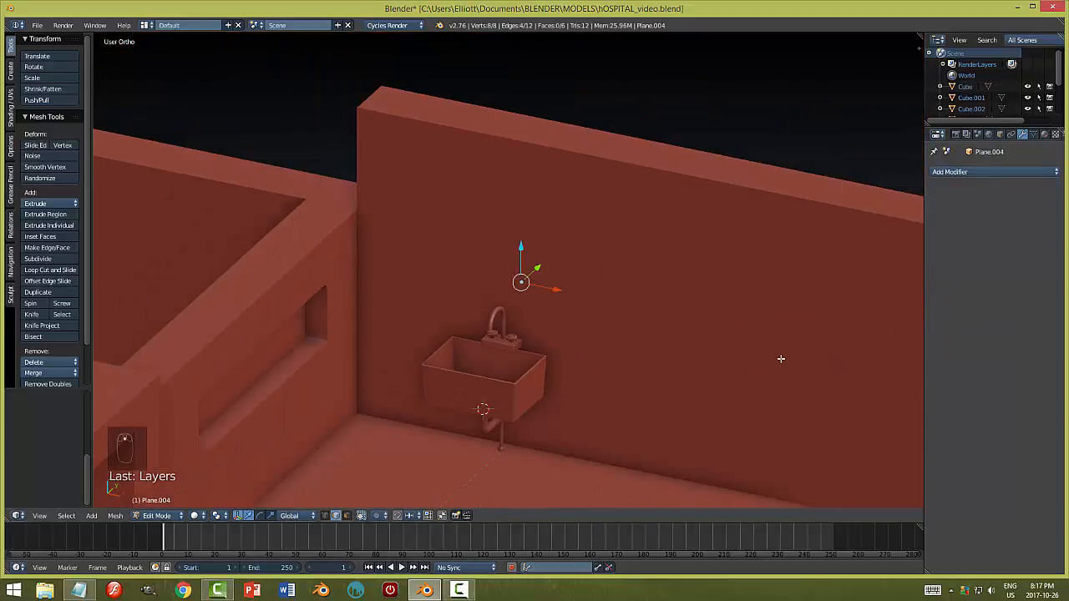
middle_drag(744, 359, 671, 376)
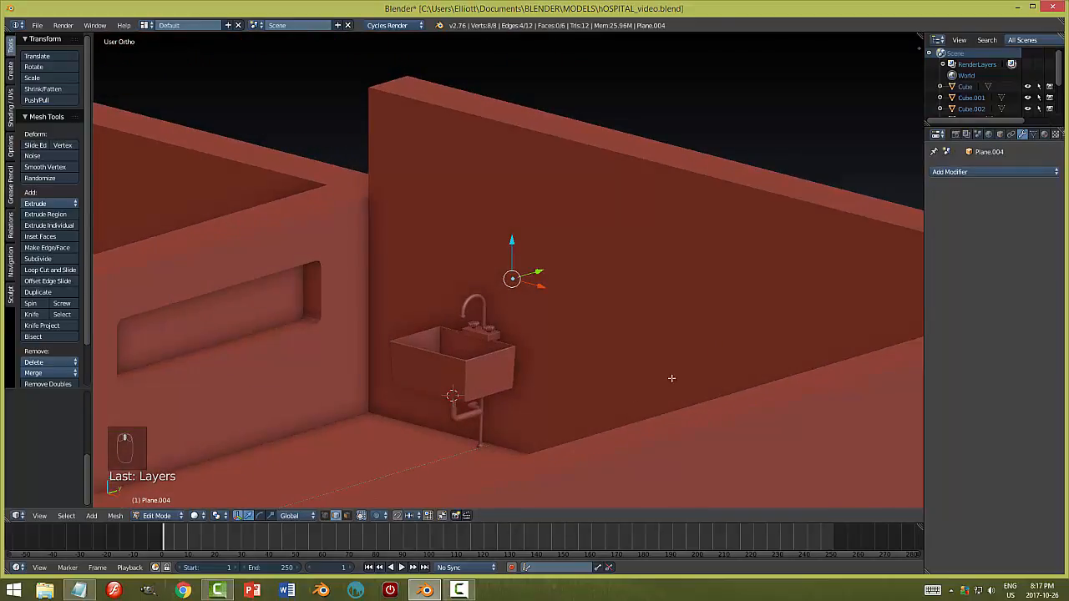
key(Tab)
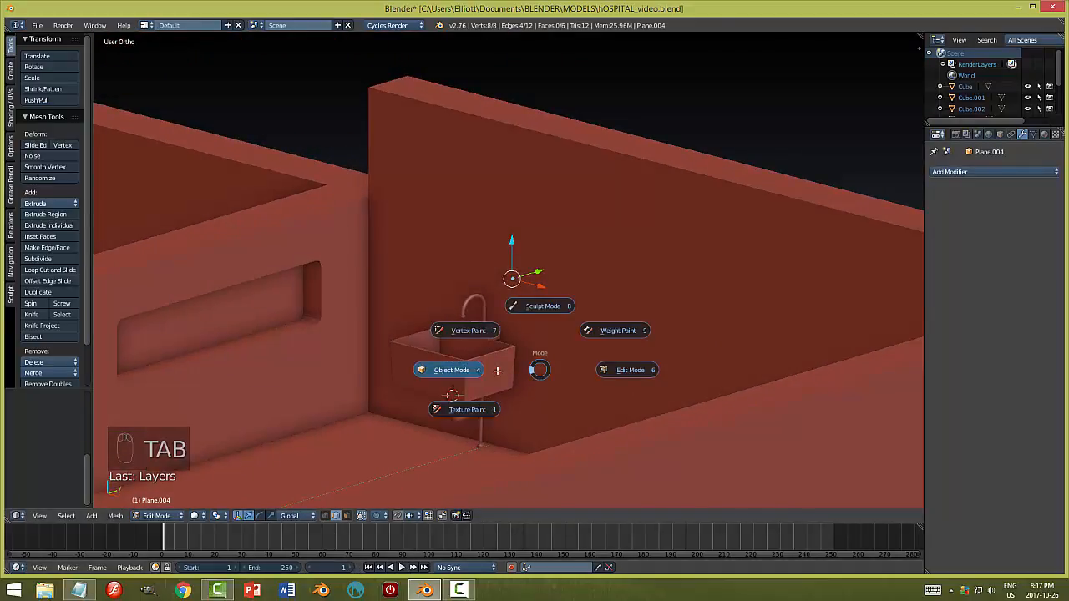
click(350, 515)
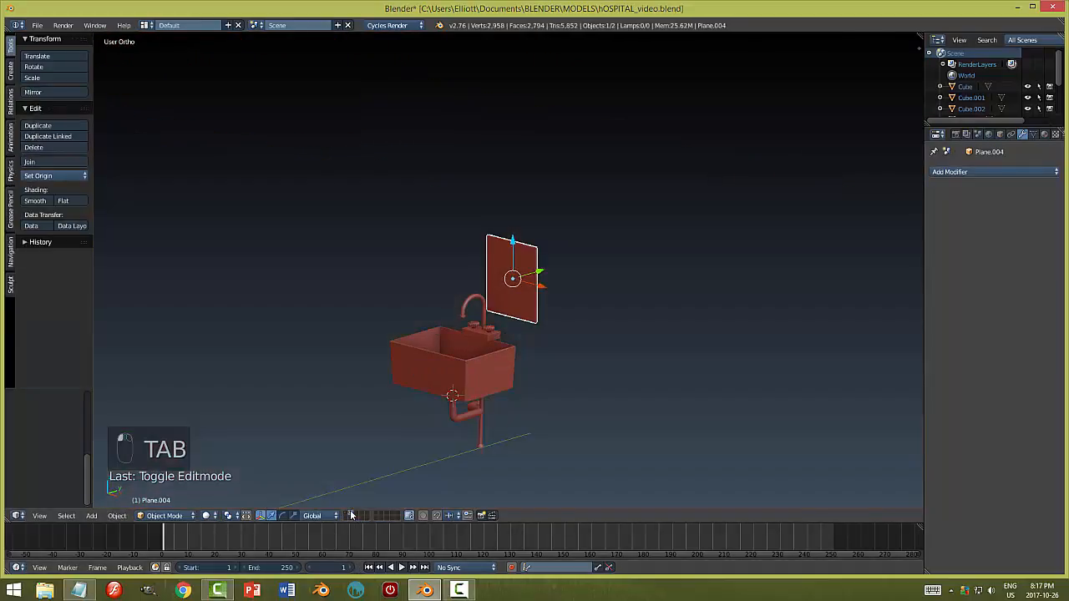
scroll(580, 313, up, 7)
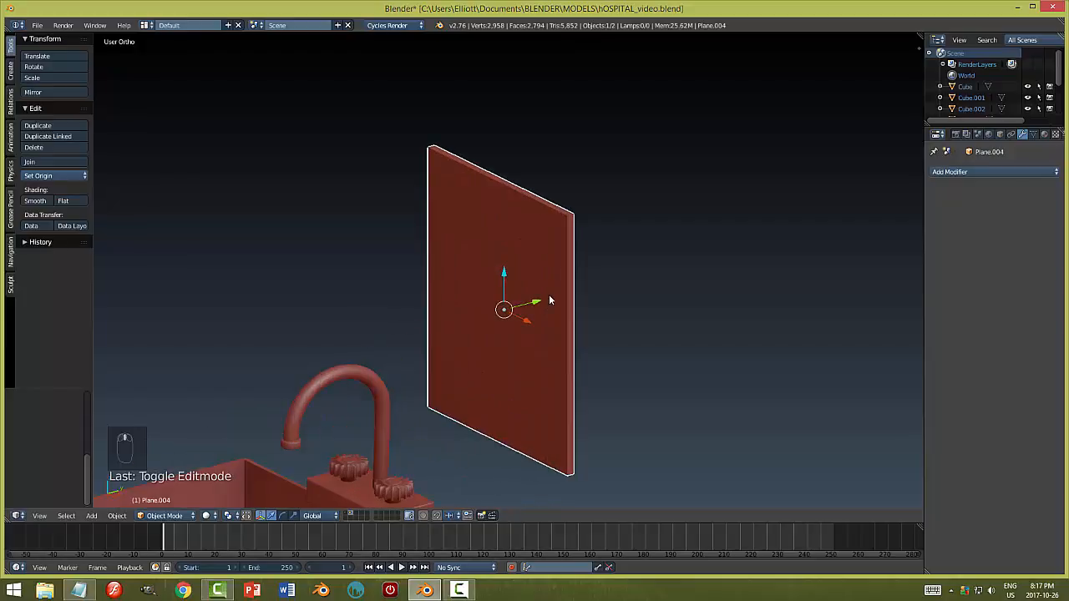
scroll(549, 300, down, 2)
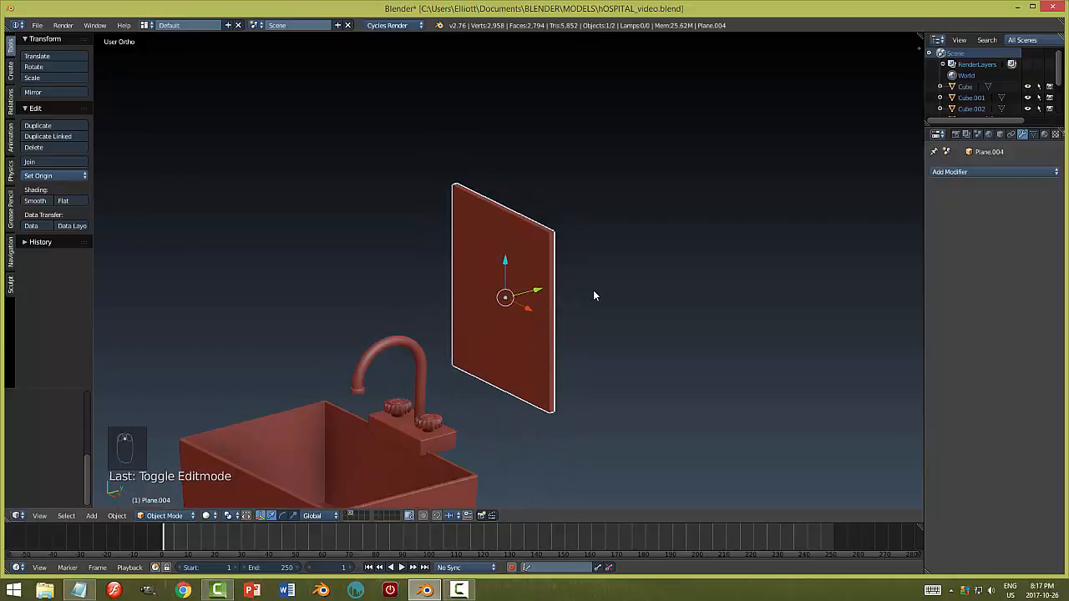
- Bevel the panel's four corner edges in edit mode with offset 0.150 and 4 segments, and open the bevel settings
key(Tab)
click(668, 295)
scroll(613, 312, up, 3)
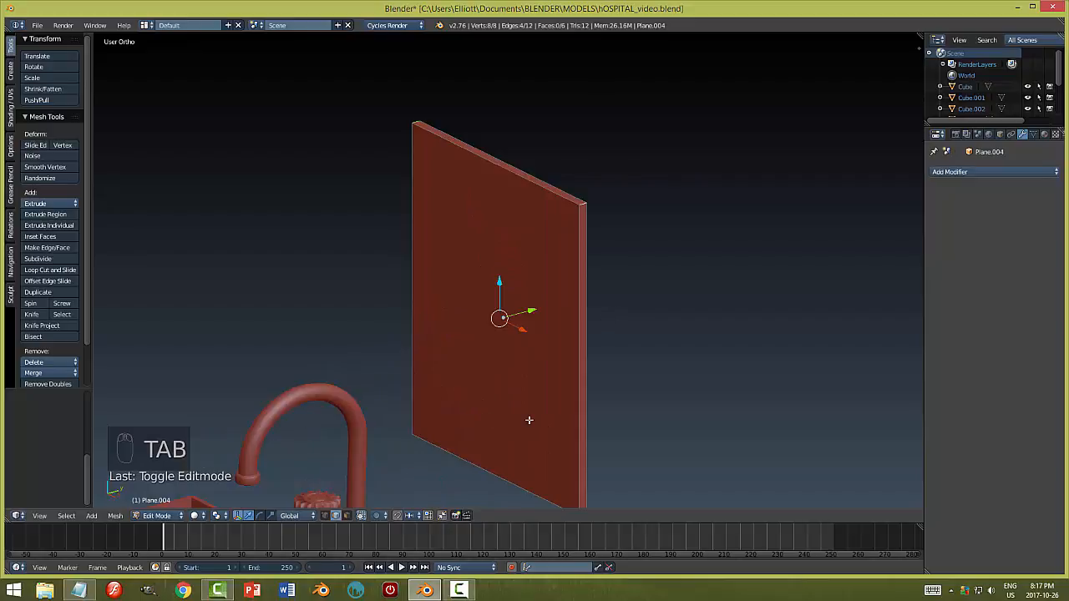
key(ctrl+b)
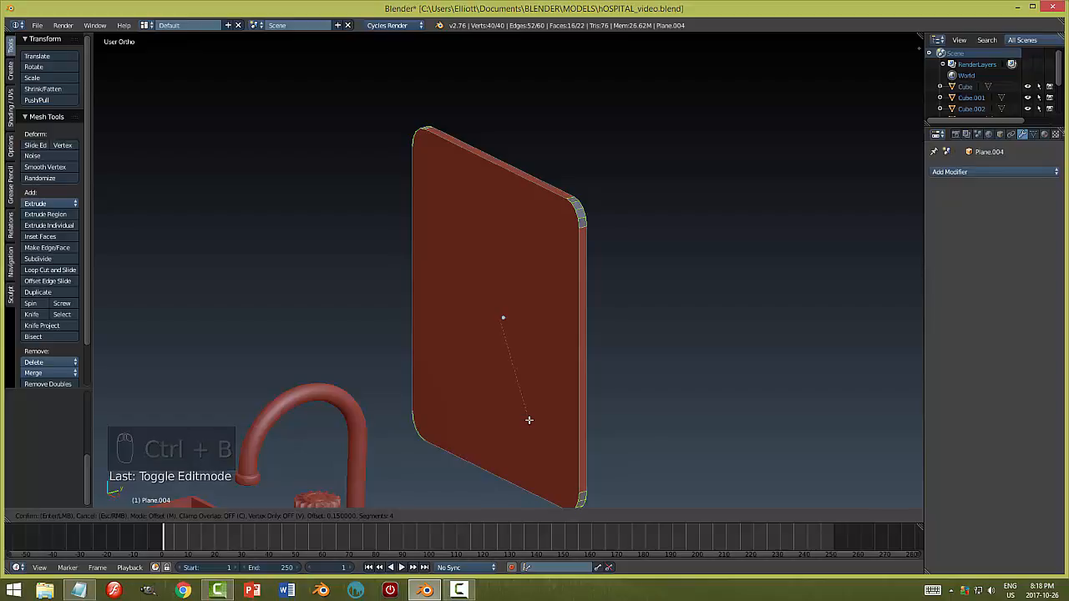
click(528, 420)
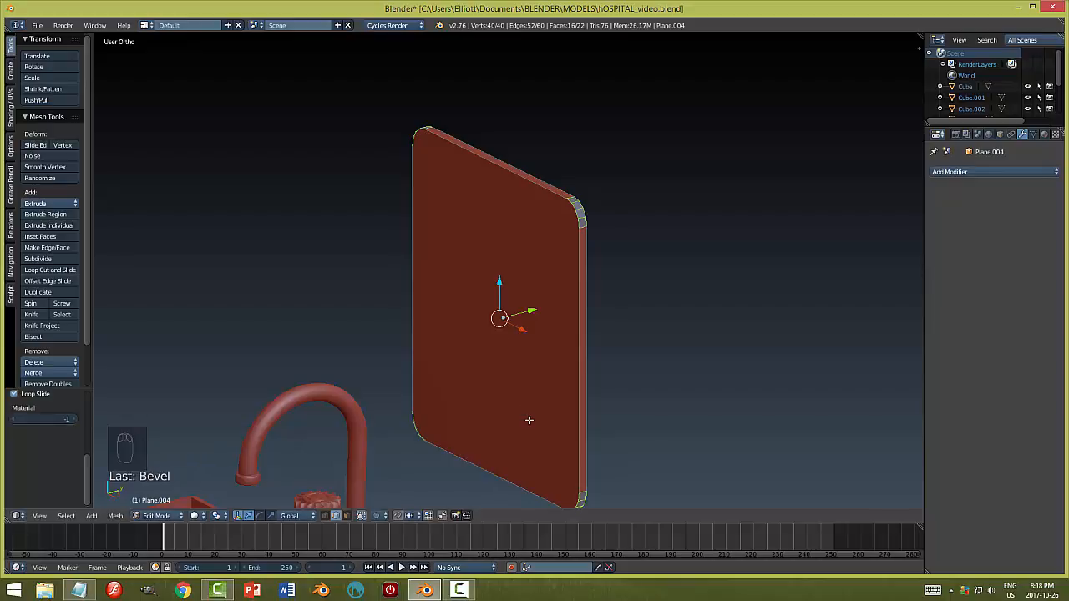
key(F6)
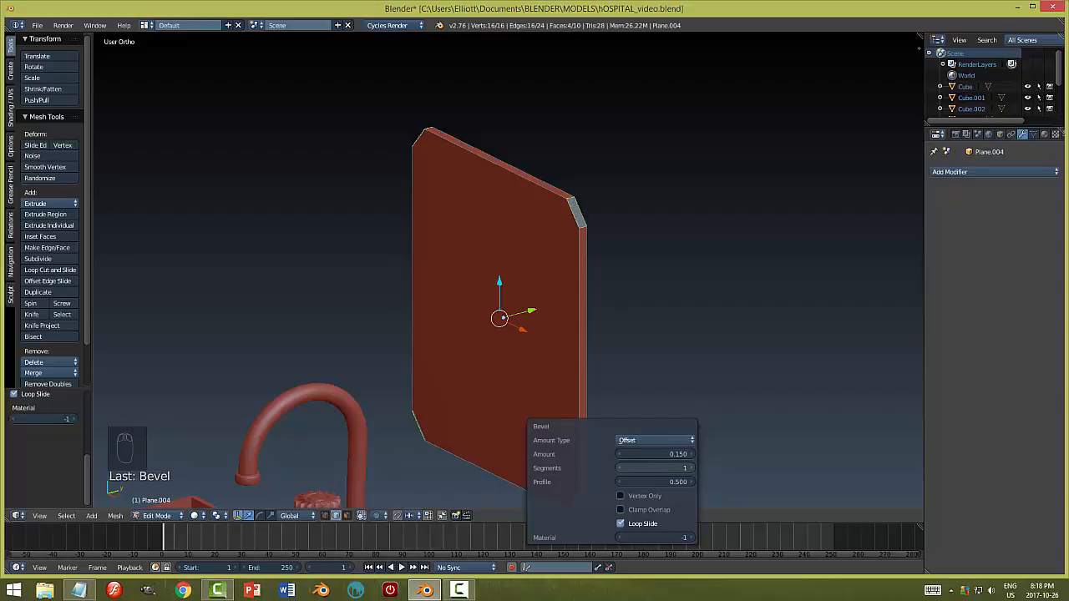
middle_drag(678, 341, 675, 341)
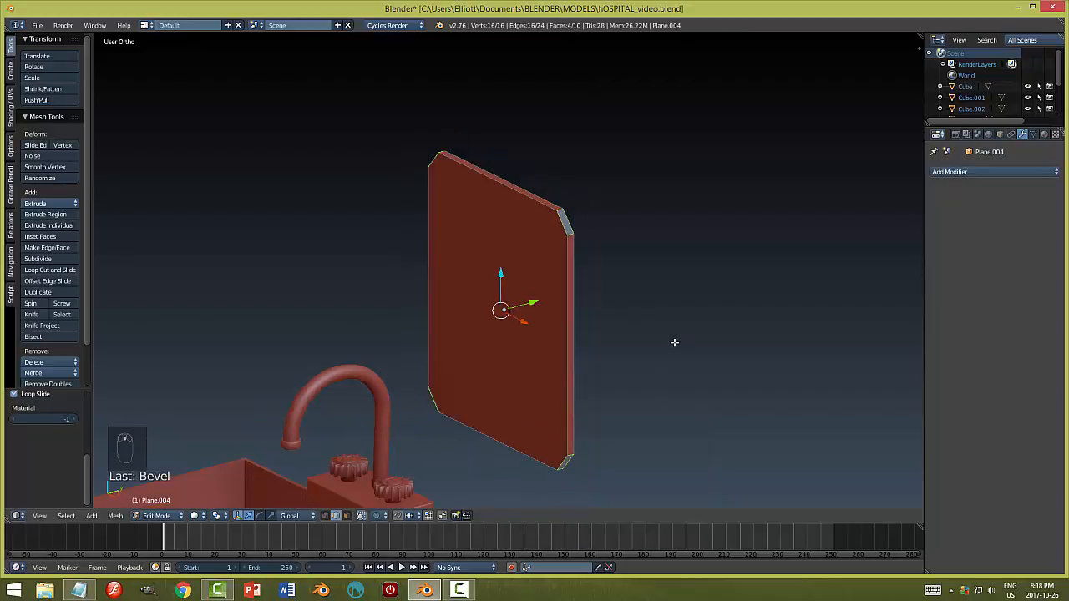
scroll(675, 342, up, 2)
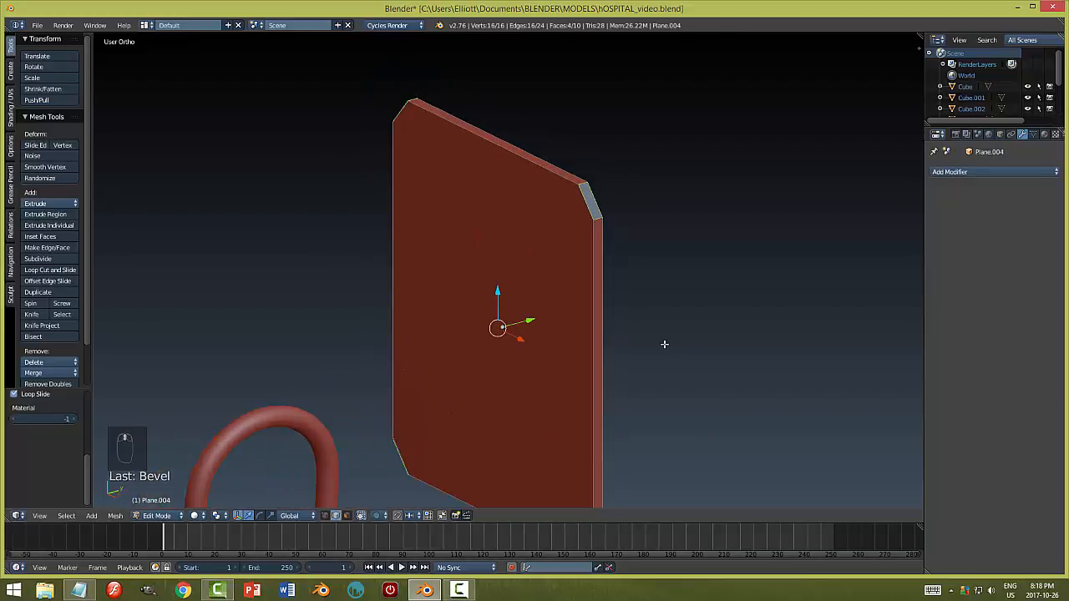
- Undo the bevel on the panel's corner edges
key(Escape)
key(a)
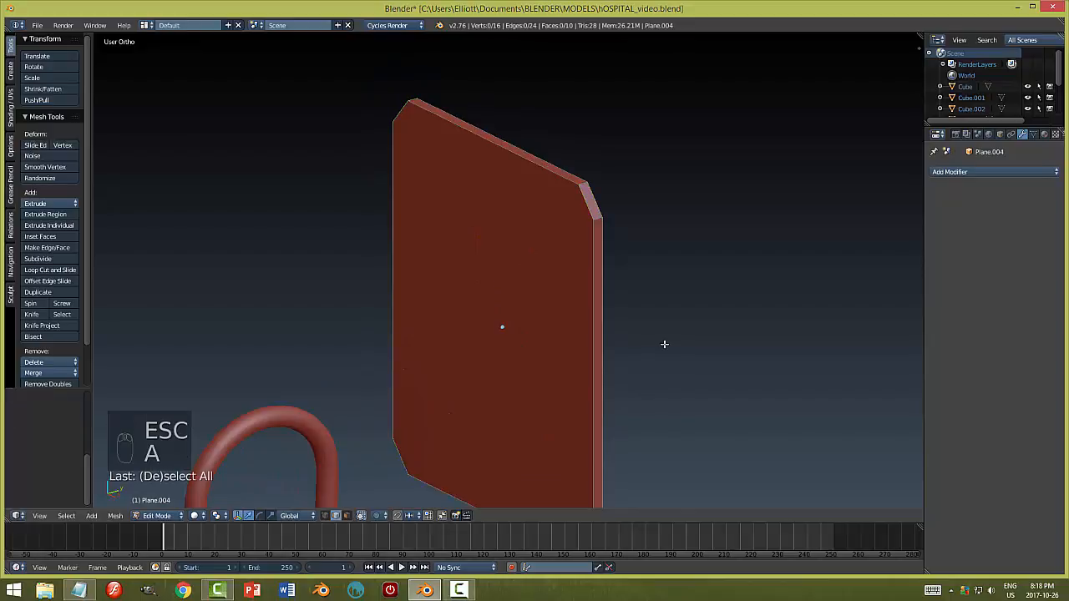
key(ctrl+z)
key(ctrl+z)
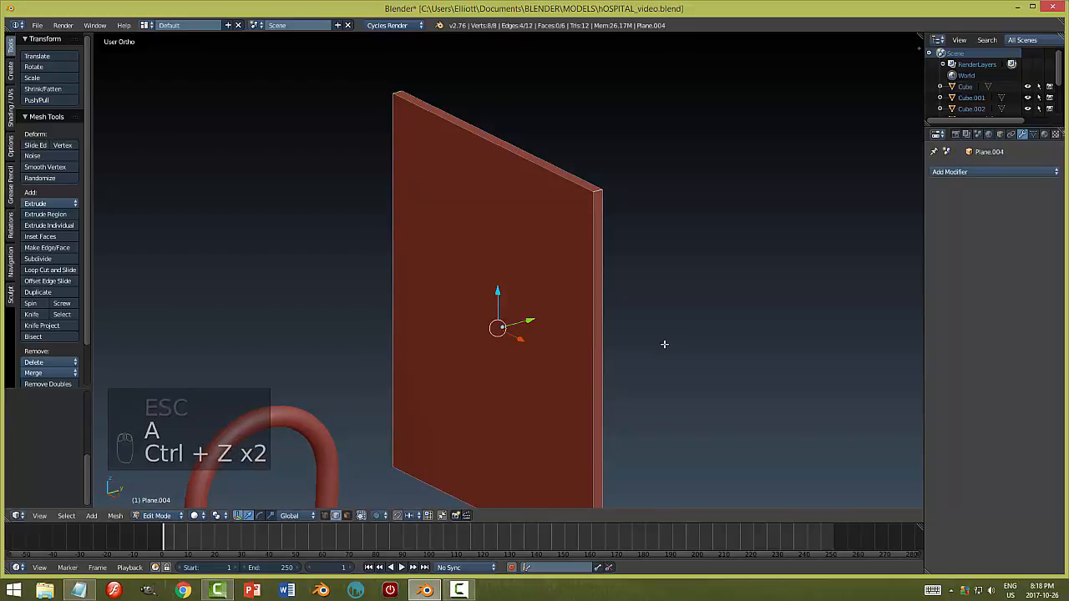
- Round the panel's four corner edges with a 3-segment bevel, offset about 0.065, and clear the edge selection
key(ctrl+b)
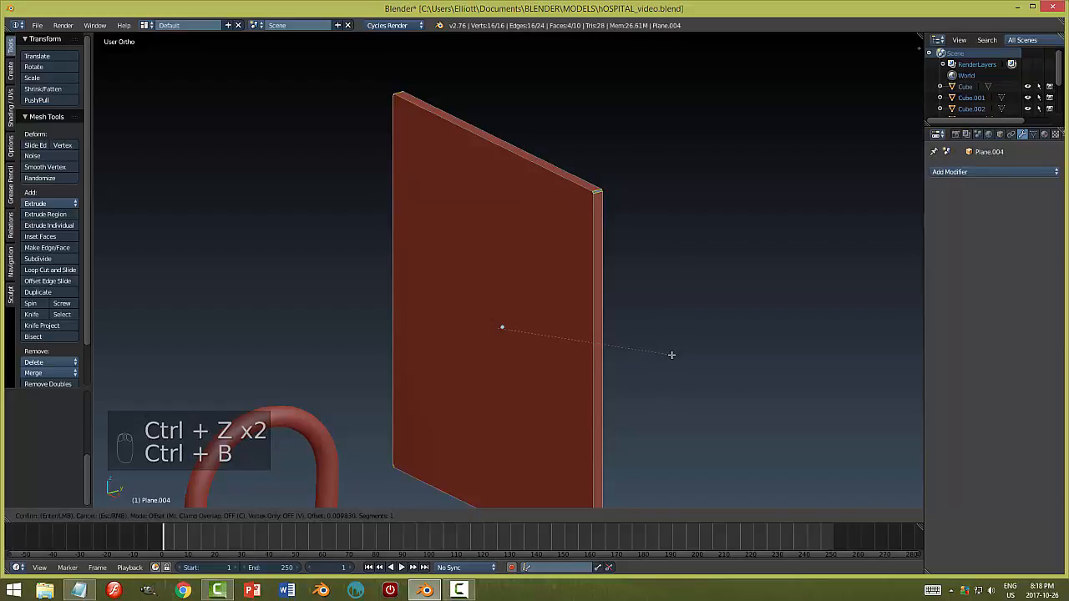
scroll(695, 392, up, 1)
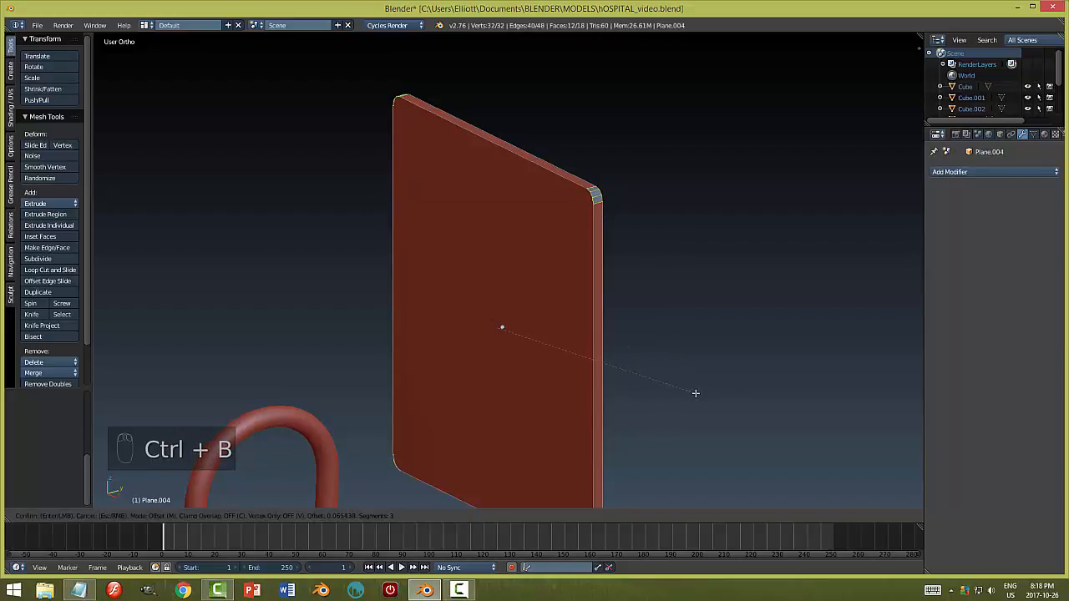
click(693, 392)
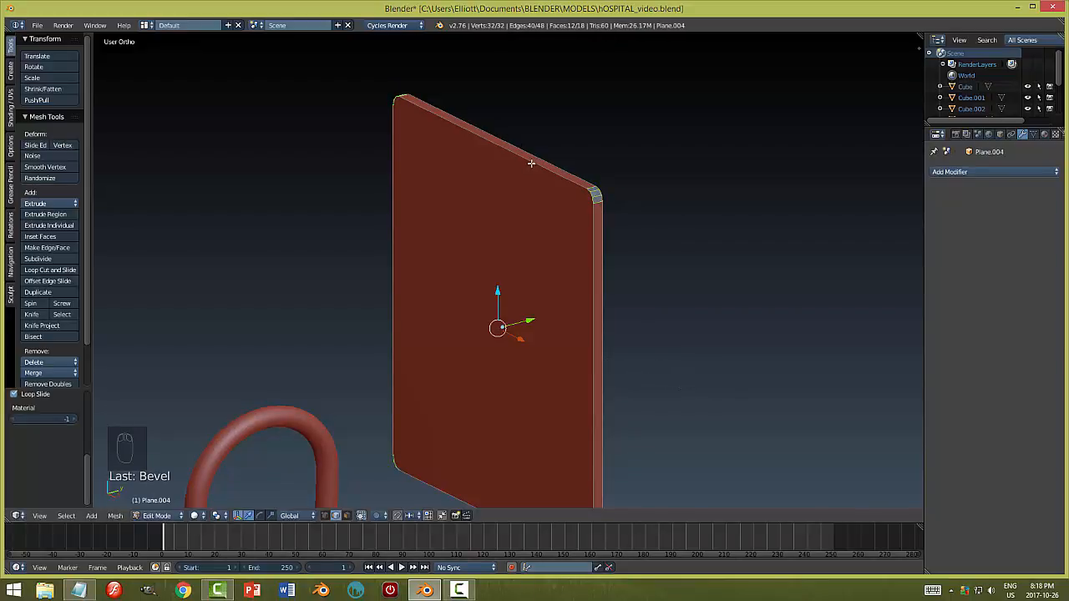
key(a)
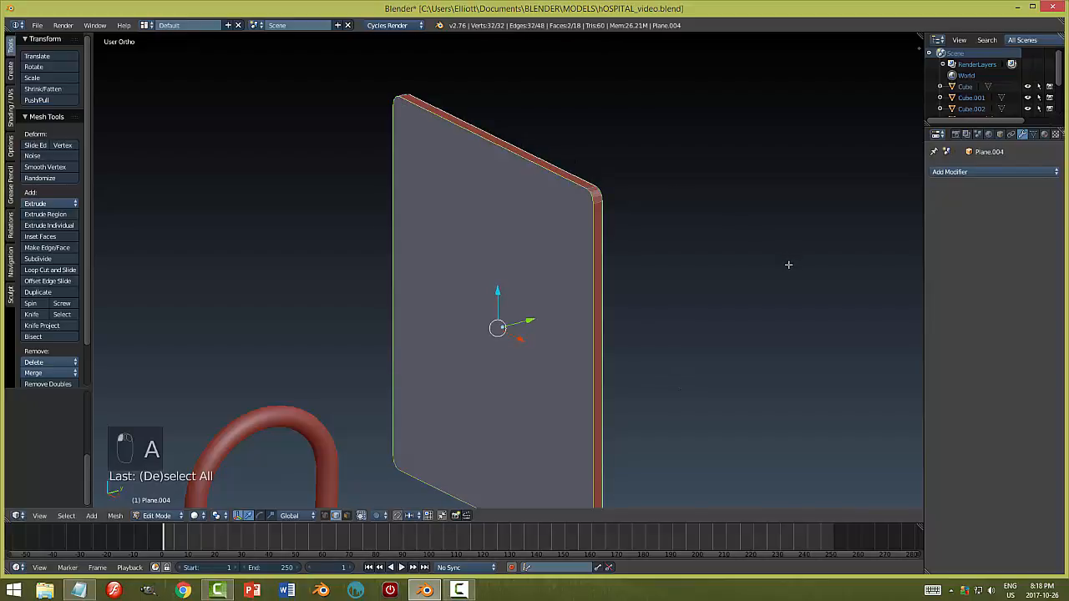
- Bevel the edge loops around the panel's two large faces with 2 segments, offset about 0.011, and clear the selection
key(ctrl+b)
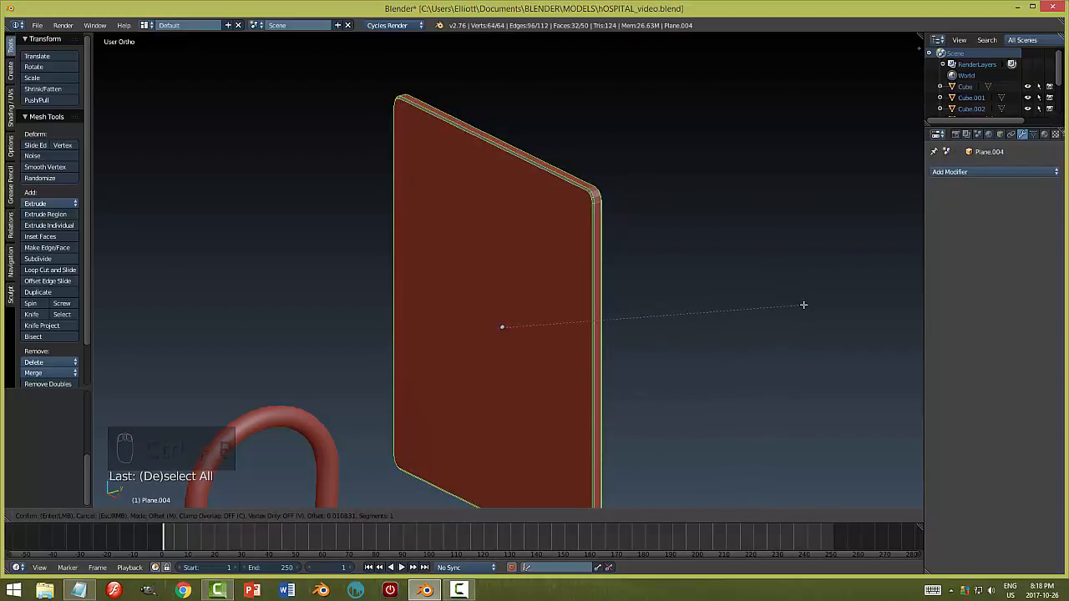
click(803, 304)
key(a)
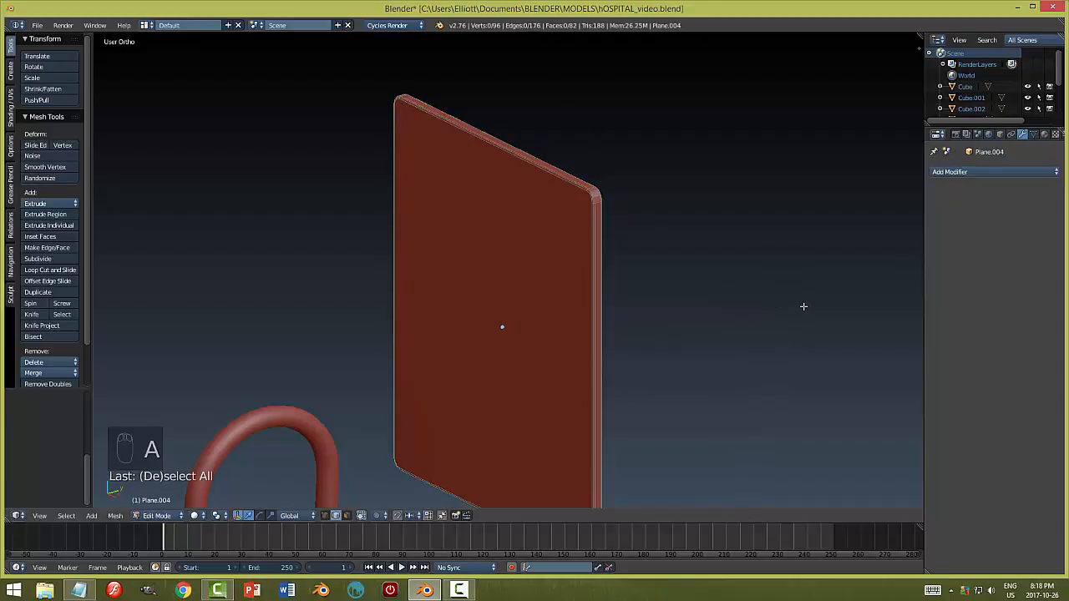
- Inset the panel's large front face slightly in face select mode, leaving a thin border around it
key(ctrl+Tab)
click(780, 318)
right_click(568, 252)
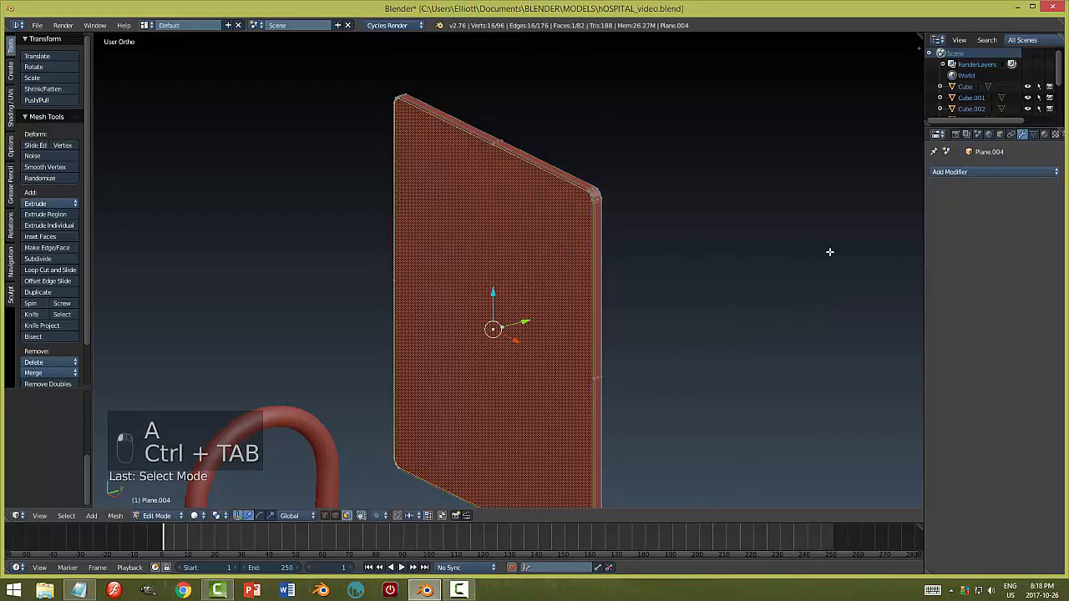
key(i)
click(803, 264)
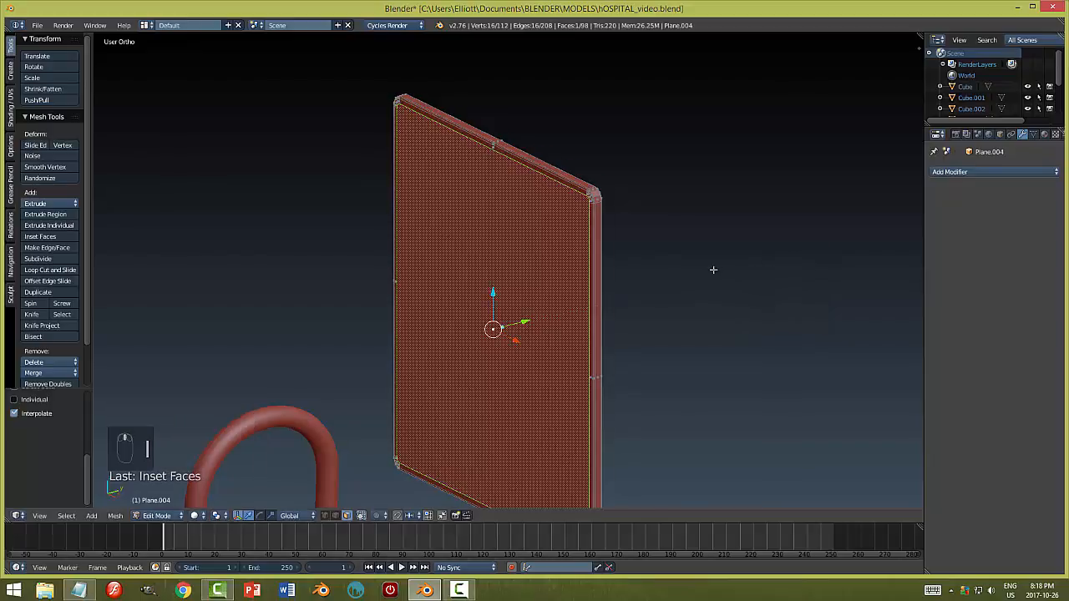
- Extrude the inset front face and push it slightly into the panel along Y, then return to object mode
middle_drag(713, 269, 666, 298)
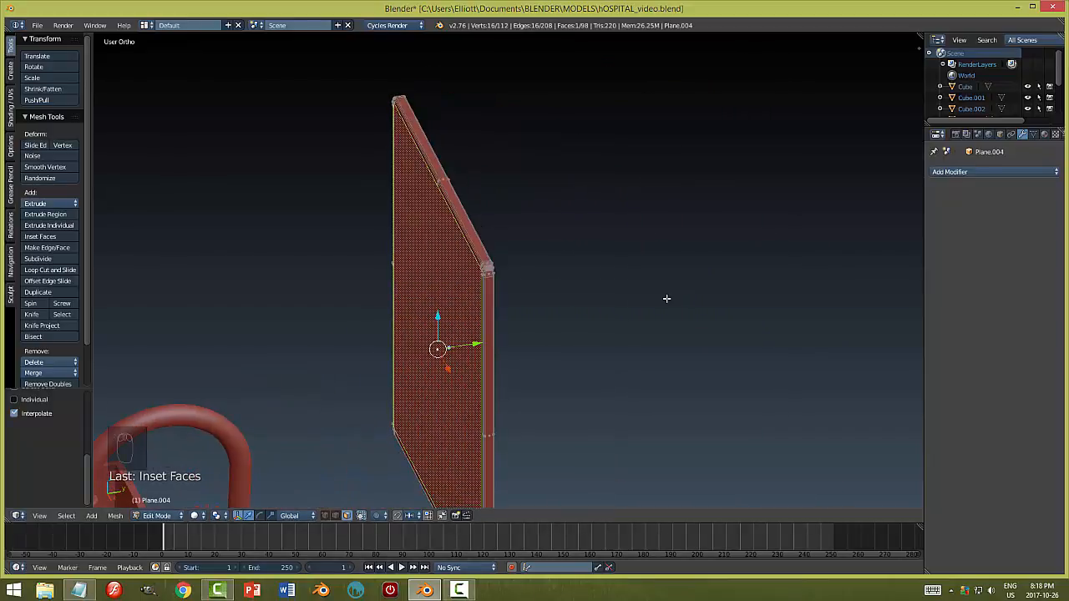
key(e)
right_click(508, 343)
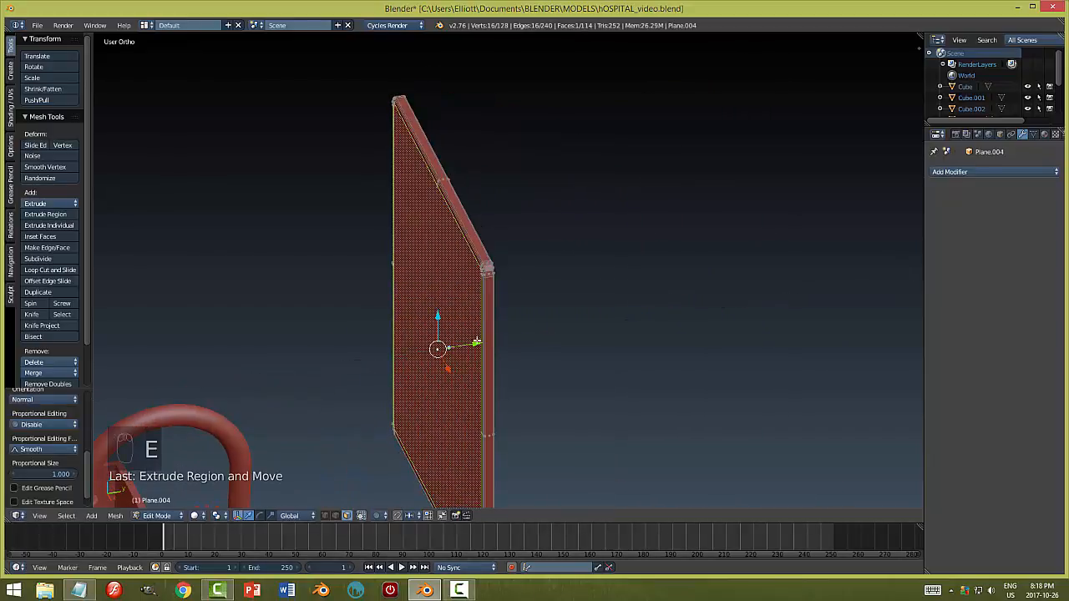
drag(475, 343, 479, 341)
click(482, 342)
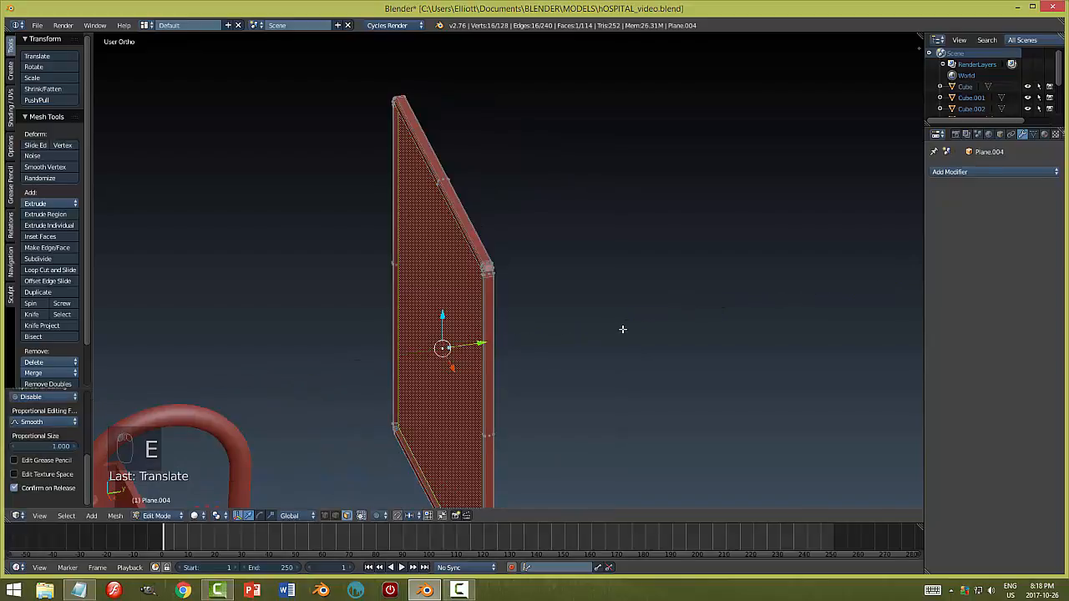
key(a)
key(Tab)
- Select the panel and move it along Y closer to the back of the sink
middle_drag(568, 338, 494, 327)
key(a)
key(a)
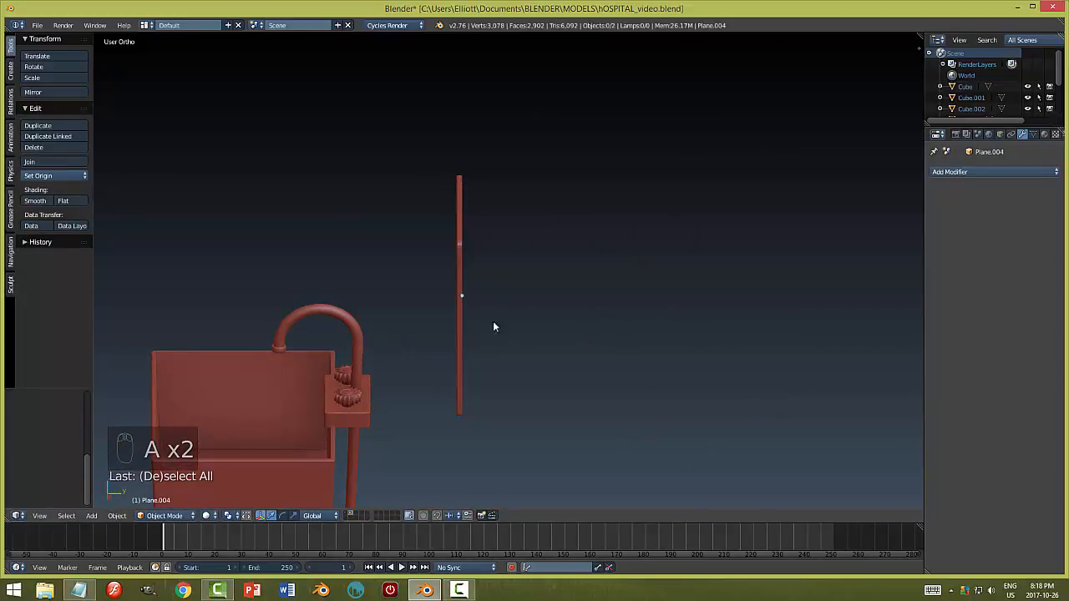
right_click(461, 302)
drag(501, 298, 446, 295)
middle_drag(446, 295, 545, 356)
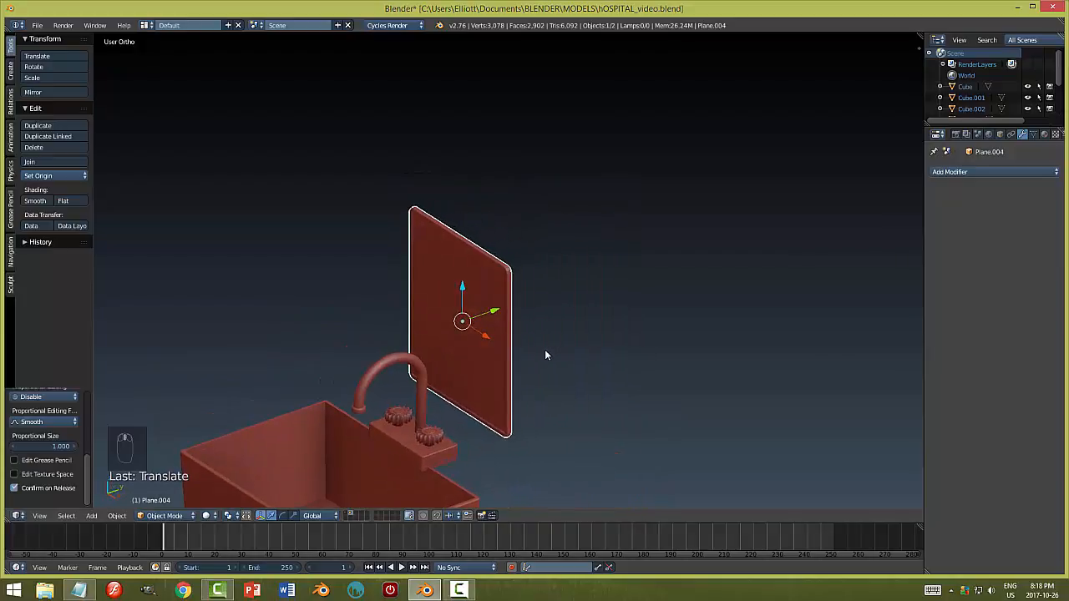
- Show the second layer's room walls as well and position the panel along Y flush against the wall behind the sink
shift+click(345, 512)
drag(494, 311, 473, 326)
key(a)
middle_drag(560, 341, 506, 359)
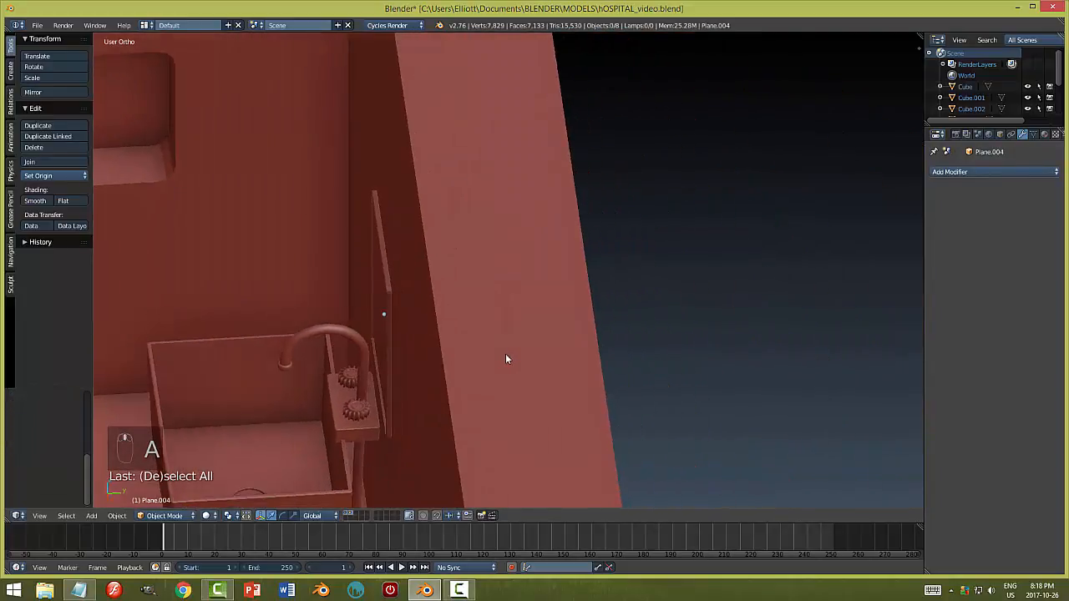
right_click(387, 302)
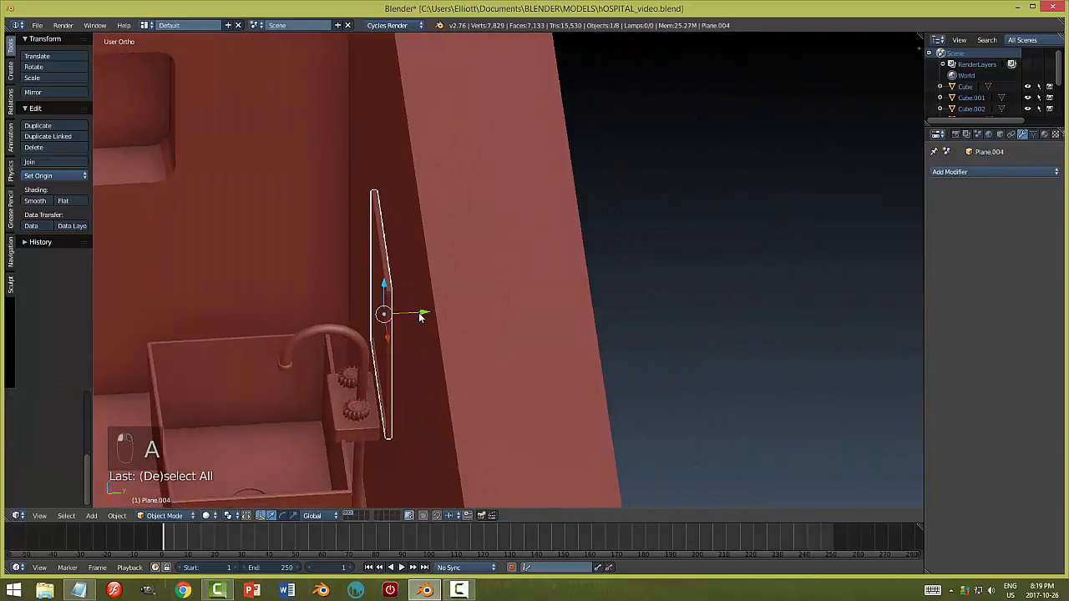
drag(421, 316, 422, 313)
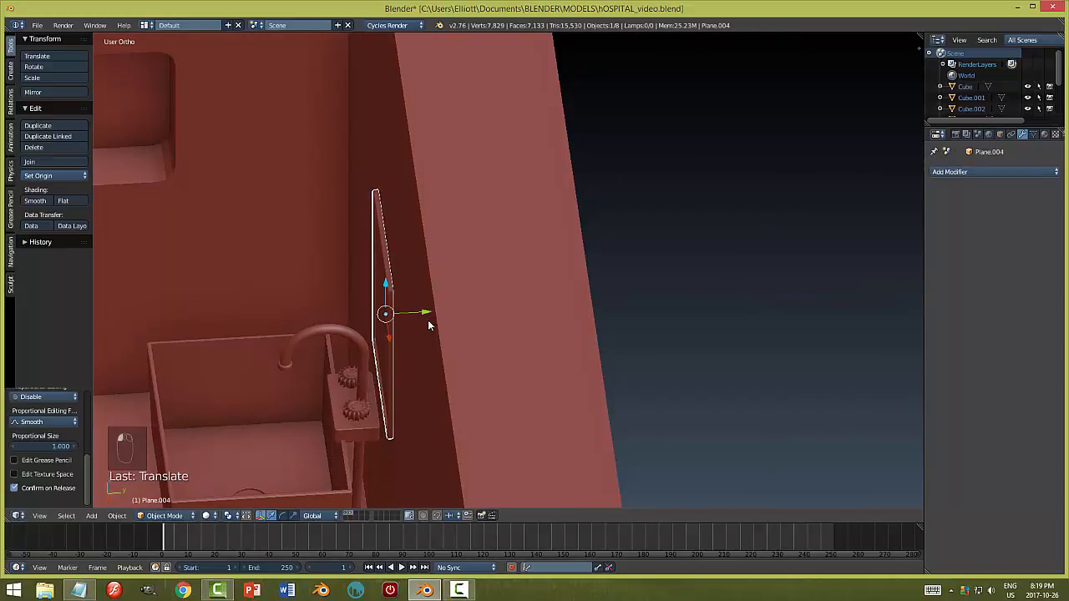
key(a)
- Join the wall panel into the sink object, keeping the sink as the active object
middle_drag(430, 325, 533, 246)
scroll(536, 335, down, 3)
drag(536, 249, 537, 215)
key(a)
middle_drag(590, 284, 581, 305)
right_click(581, 305)
shift+right_click(604, 400)
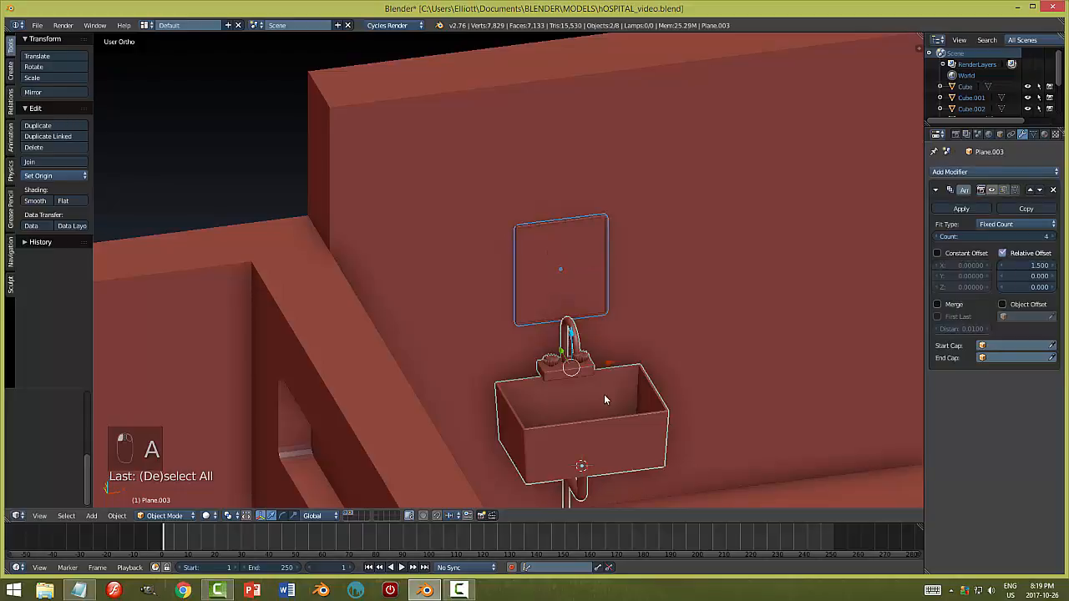
key(ctrl+j)
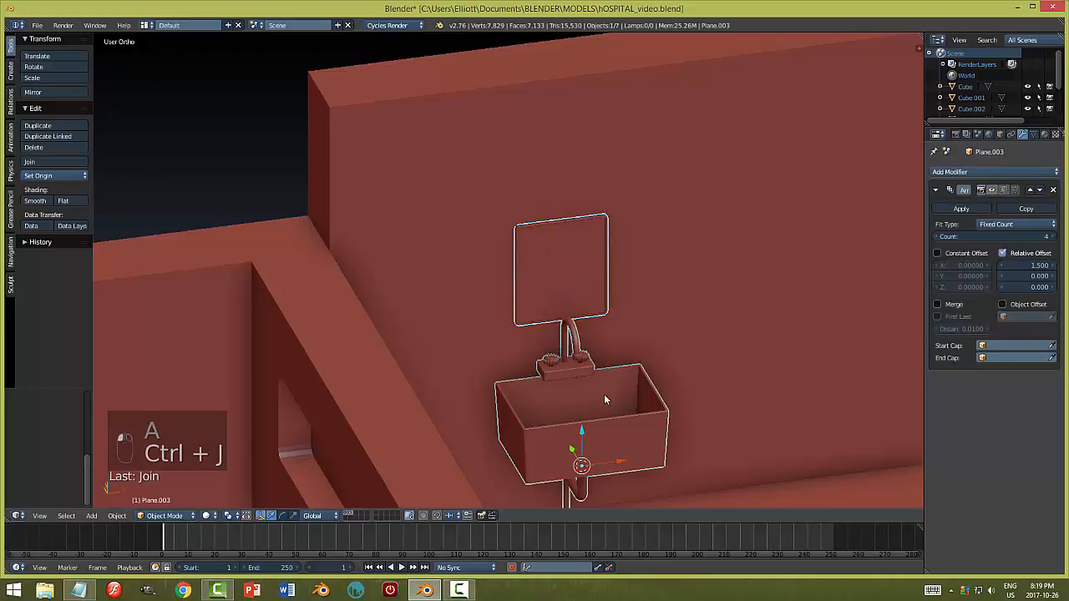
- Turn on the sink array's viewport display to repeat the panels along the wall, and save over the existing file
click(992, 190)
key(a)
scroll(765, 336, down, 3)
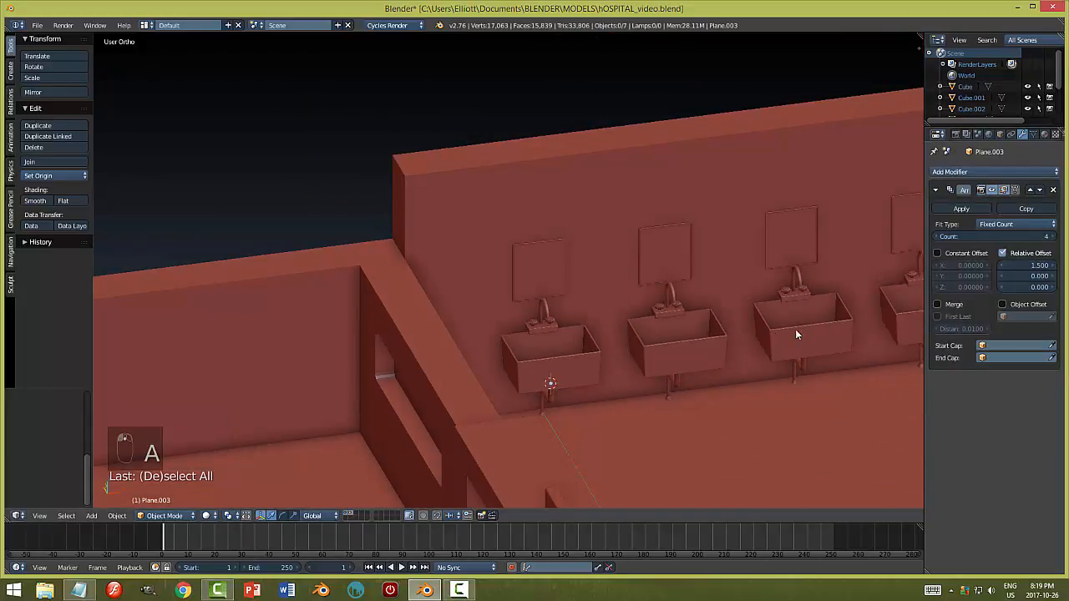
middle_drag(794, 329, 720, 332)
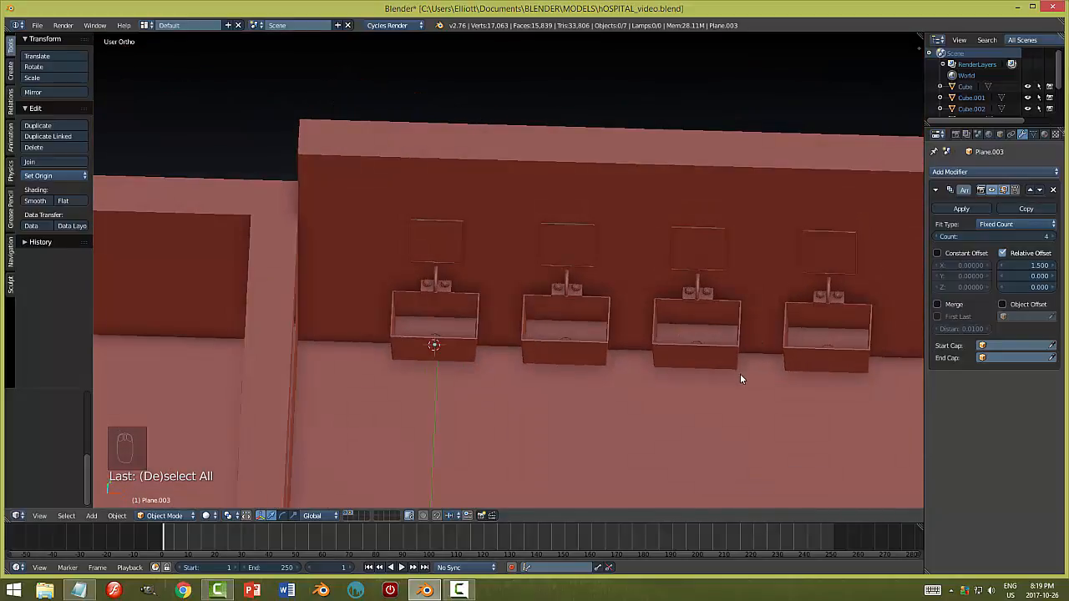
middle_drag(740, 375, 720, 346)
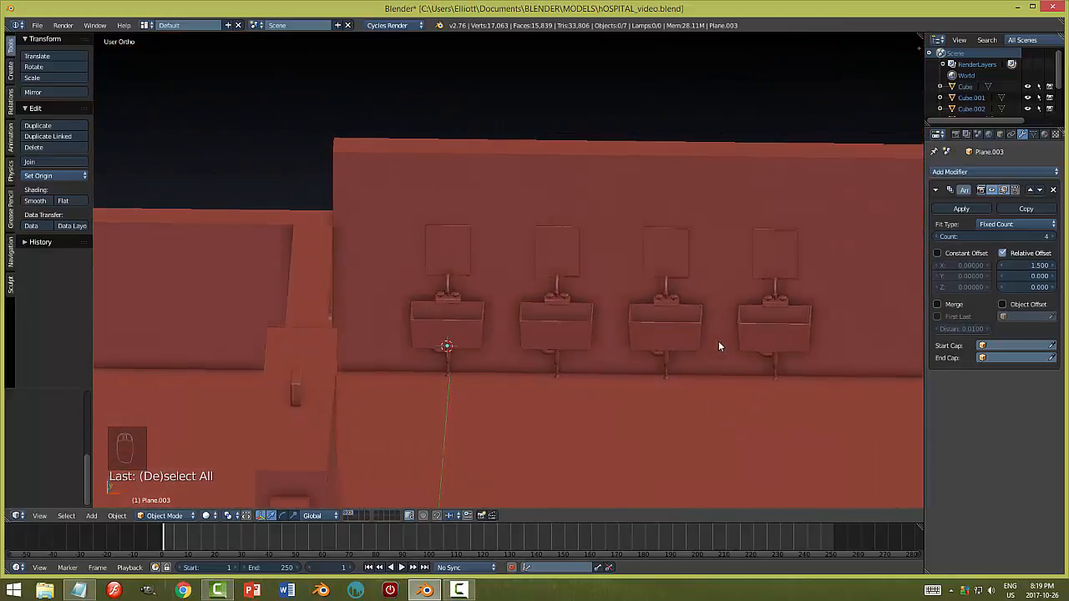
scroll(720, 344, up, 4)
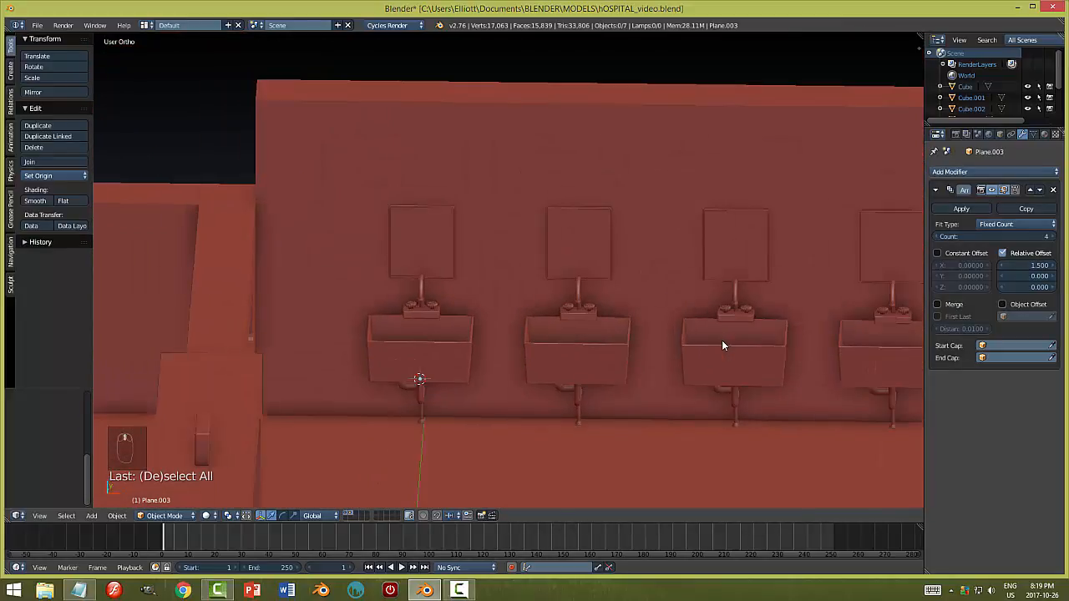
middle_drag(658, 358, 454, 284)
key(ctrl+s)
click(606, 345)
right_click(573, 342)
key(h)
key(alt+h)
key(a)
- Save the hospital scene again, overwriting the existing file
scroll(511, 331, down, 3)
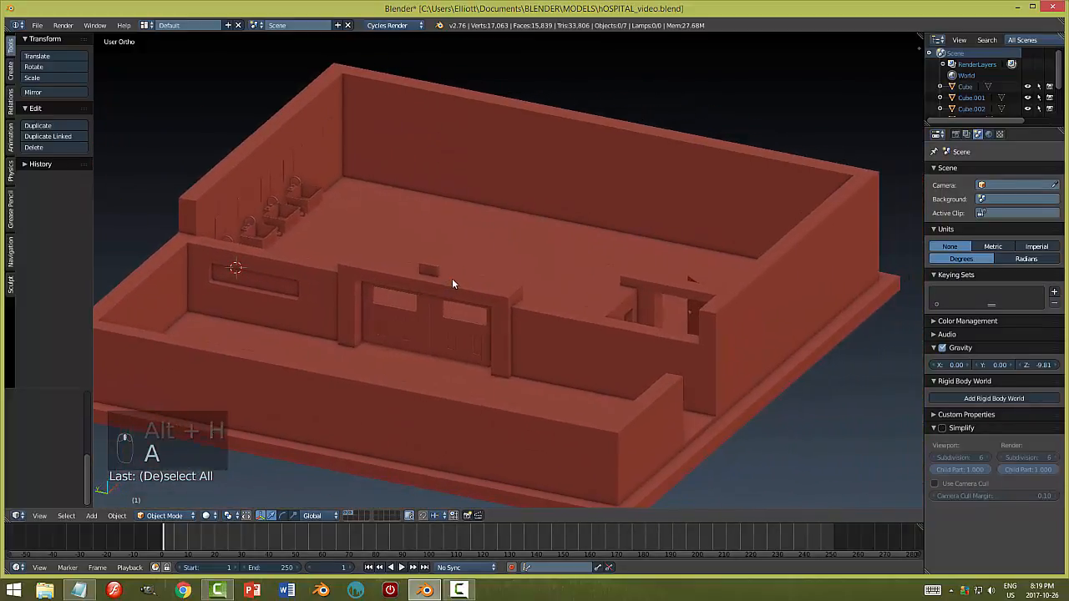
scroll(580, 319, up, 2)
key(ctrl+s)
click(579, 313)
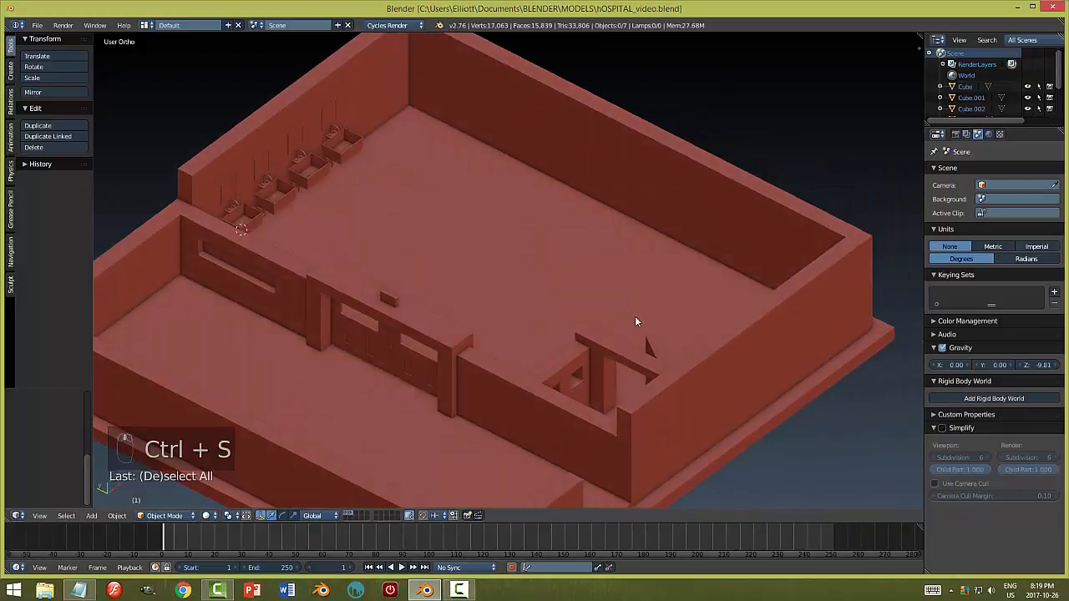
middle_drag(637, 317, 591, 313)
mouse_move(539, 284)
middle_down()
mouse_move(586, 310)
mouse_move(551, 472)
middle_up()
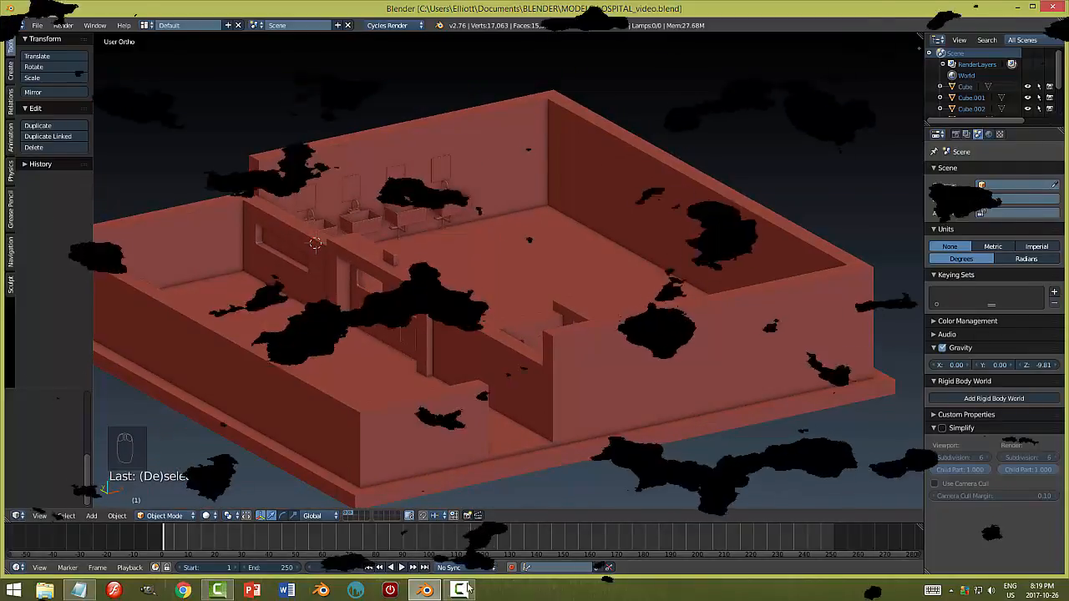